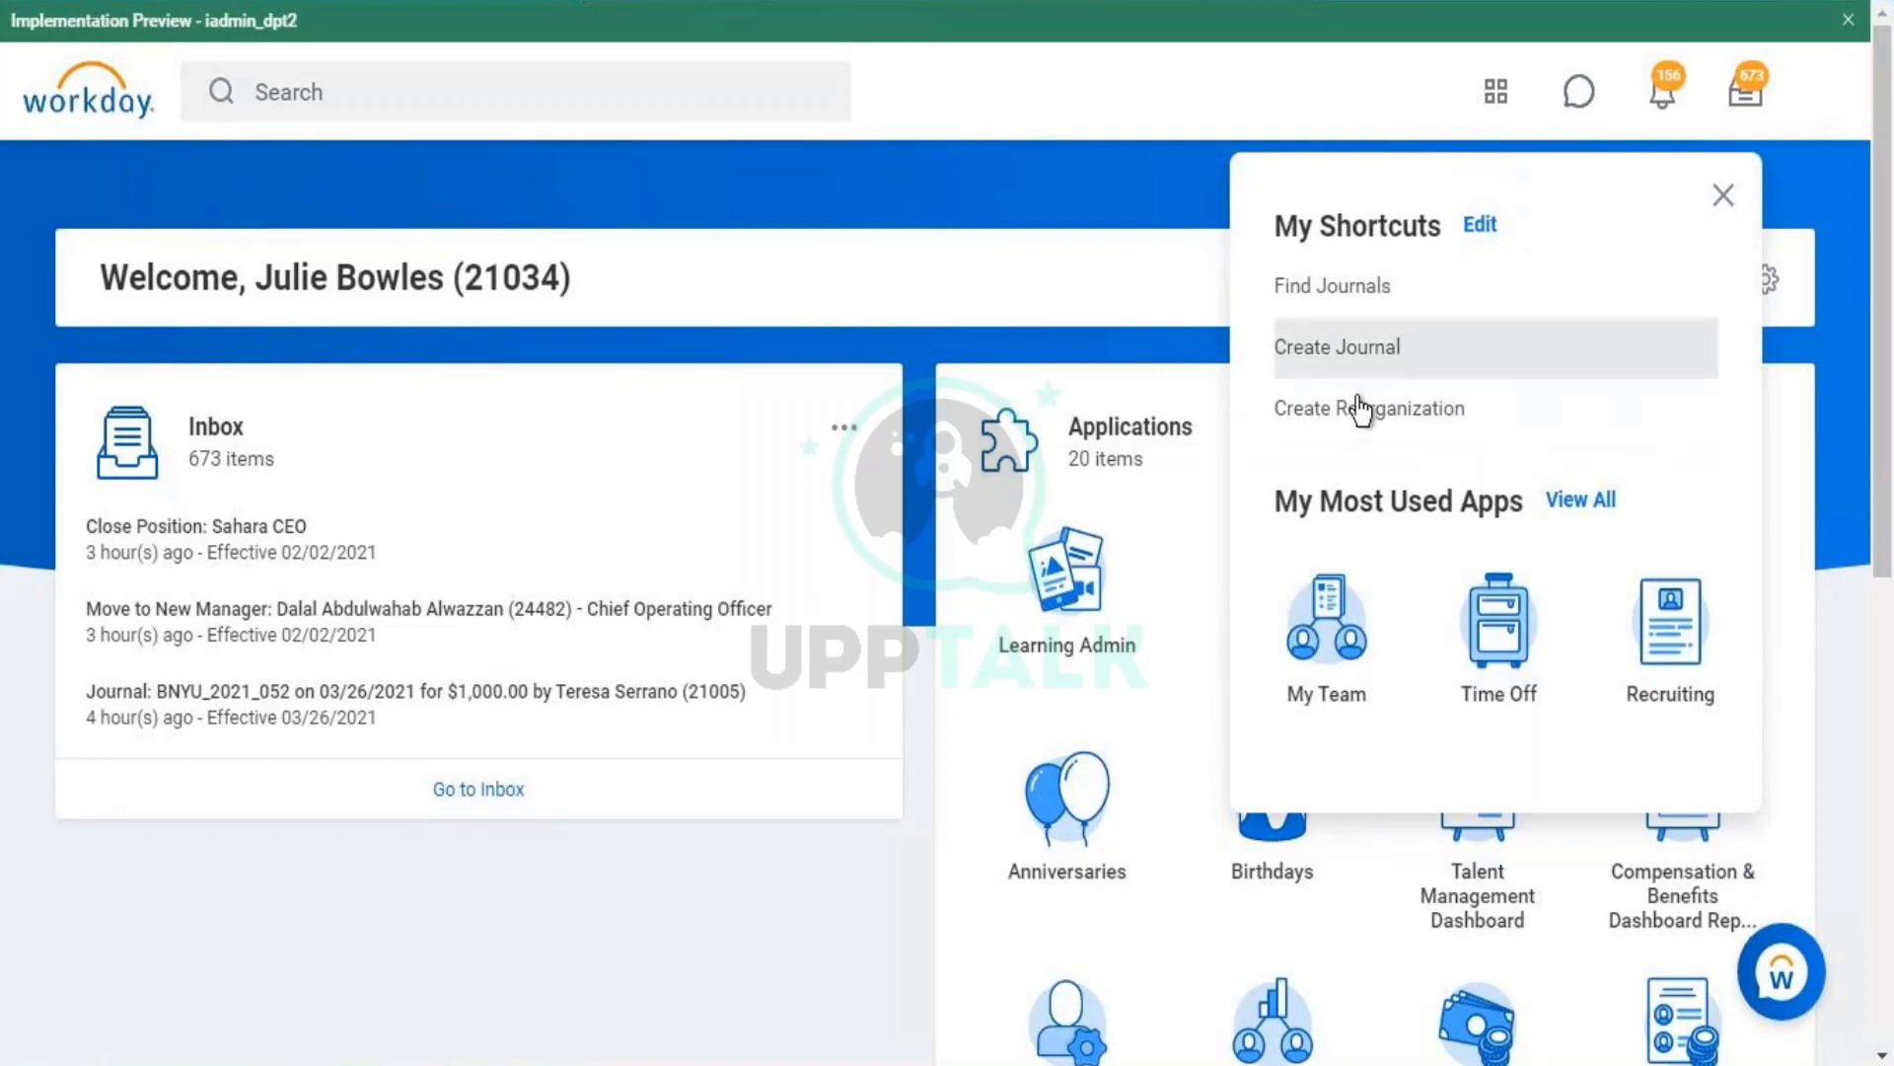
# - Toggle the recent-searches list and Quick Access panel, then dismiss both to show the home page's 673-item Inbox
pyautogui.click(323, 112)
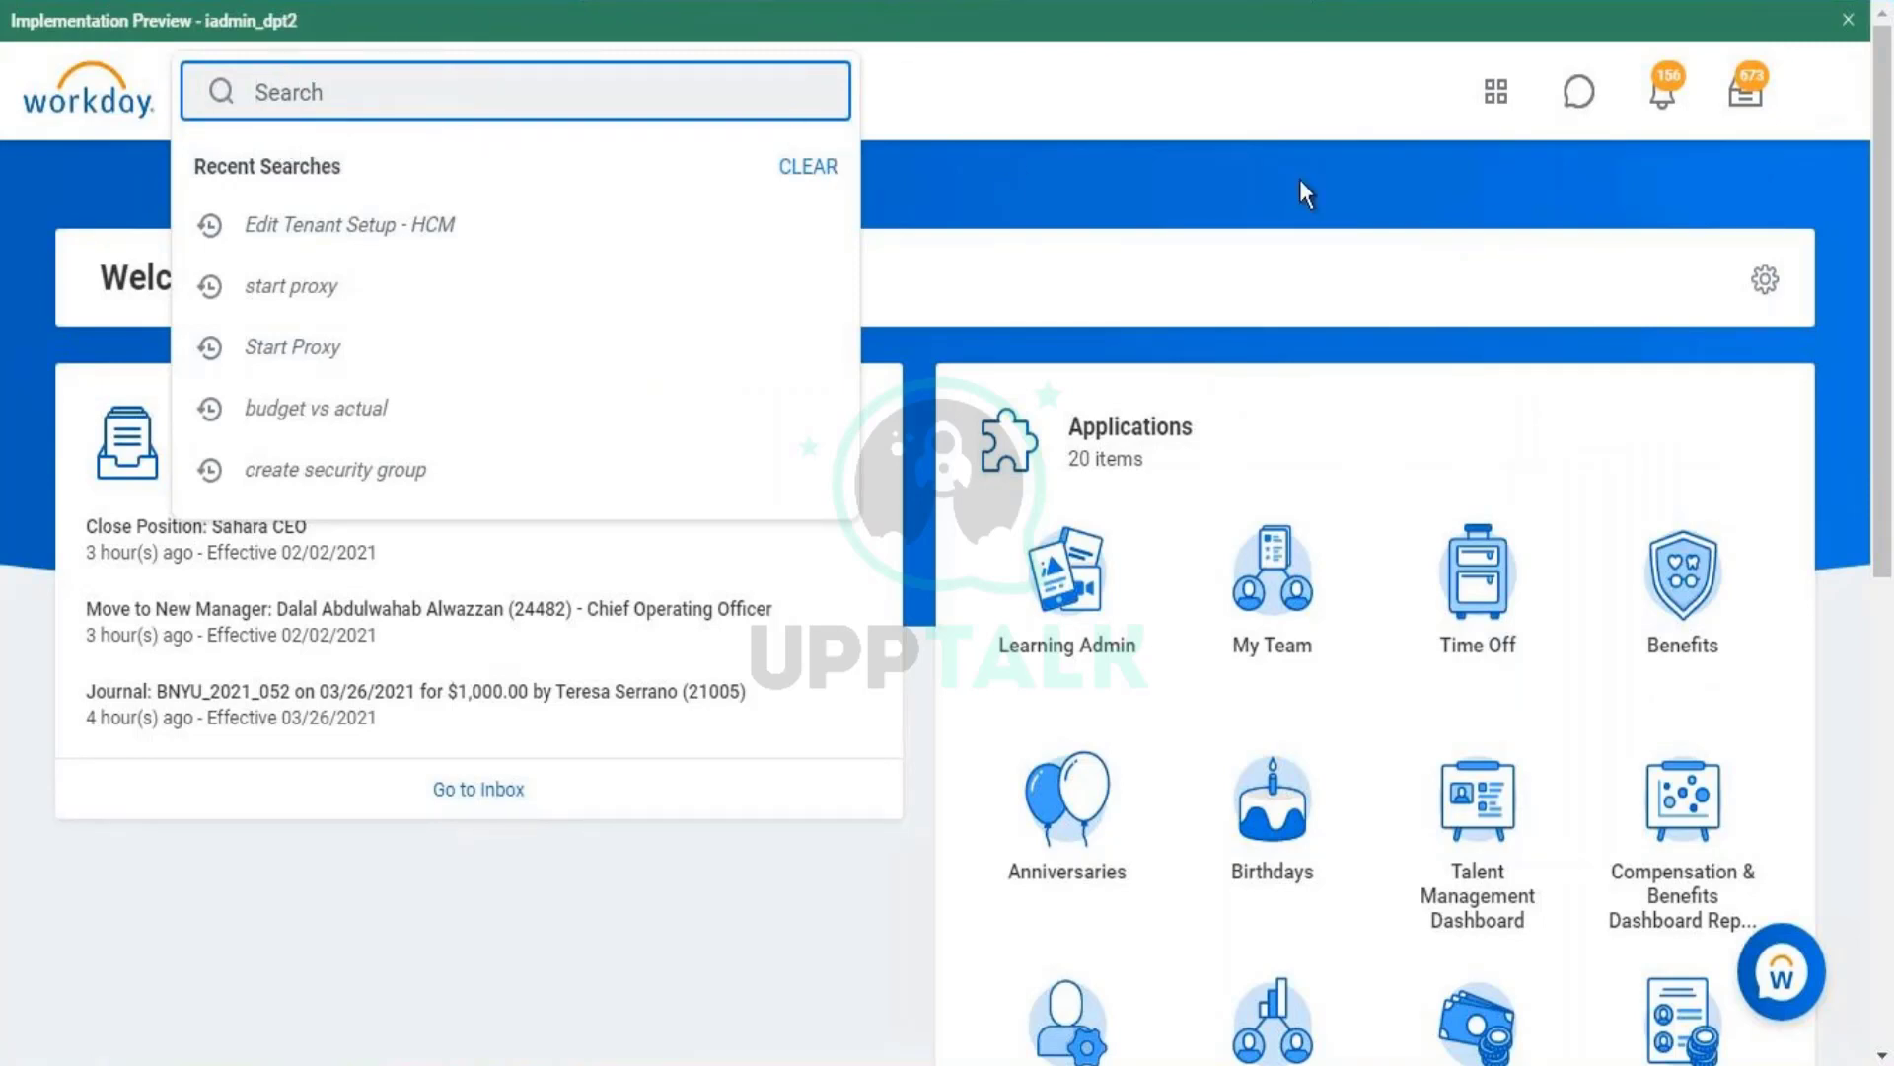
pyautogui.click(1473, 110)
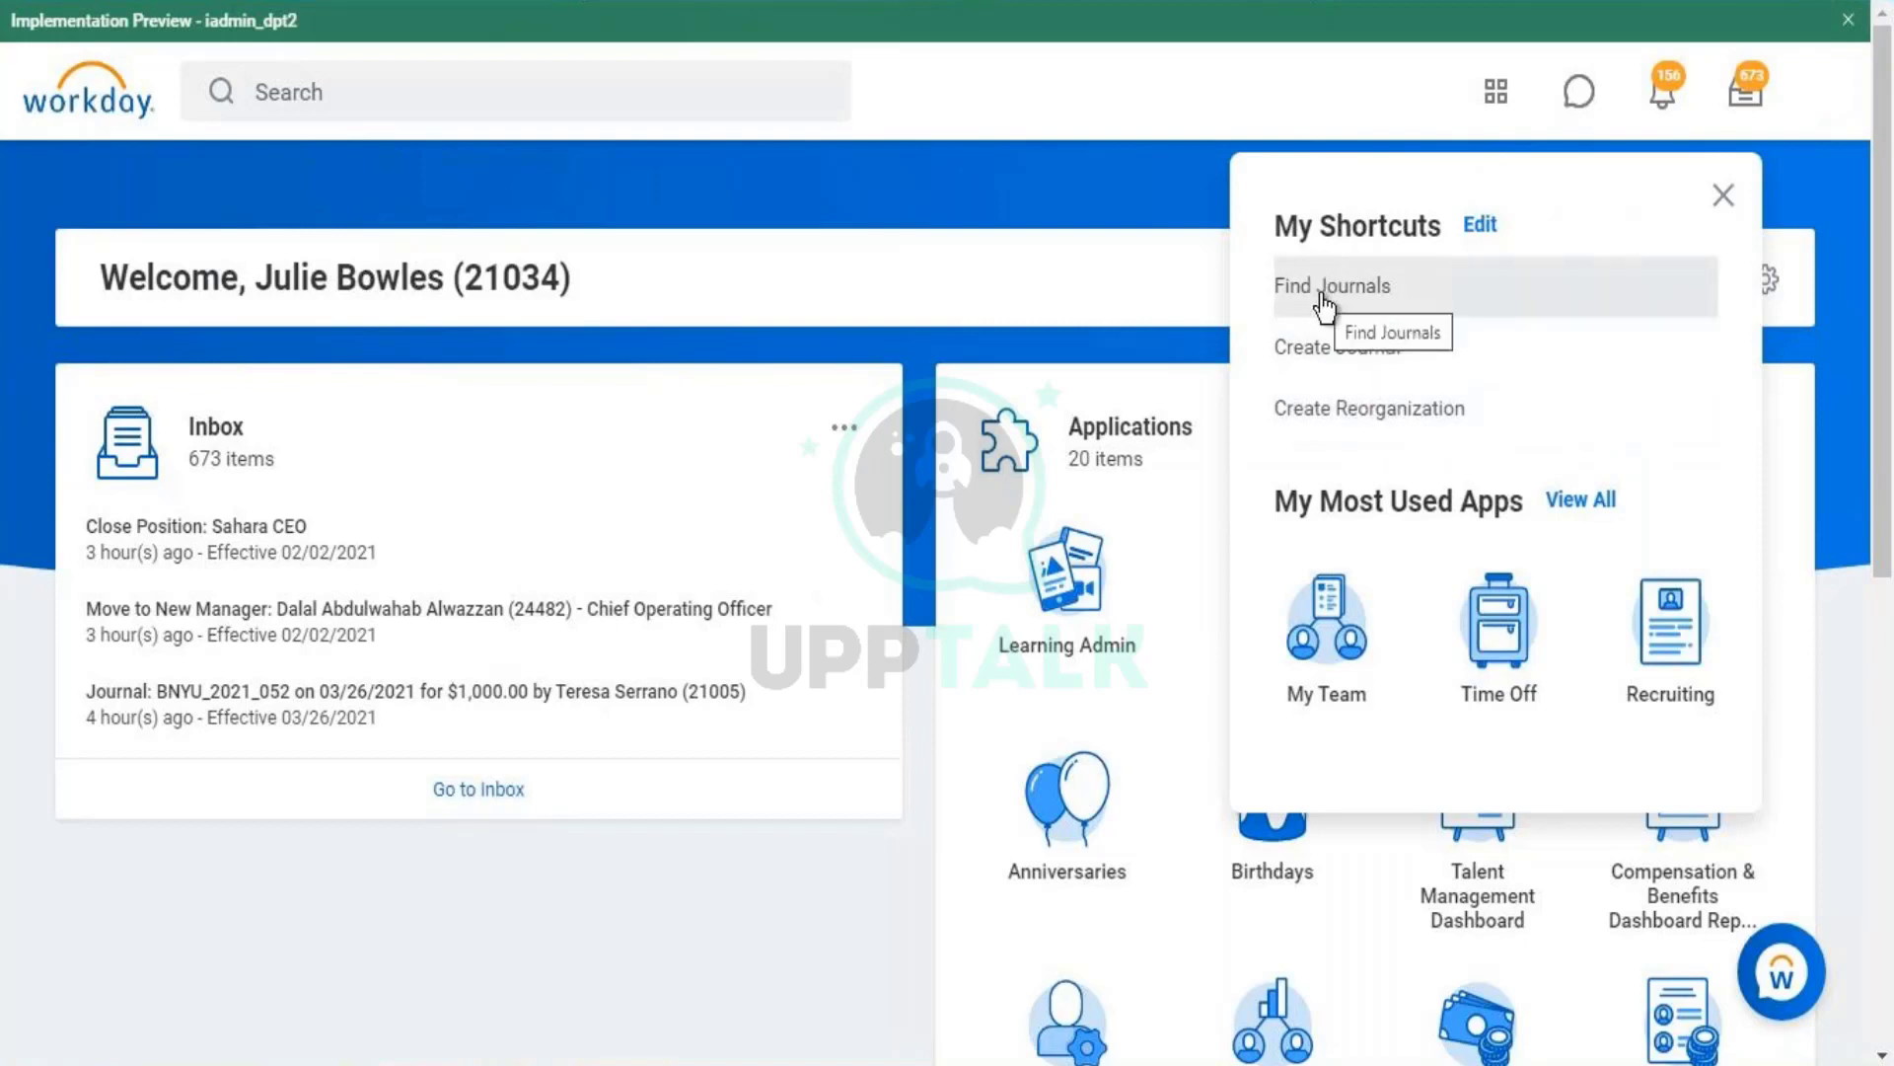
pyautogui.click(667, 87)
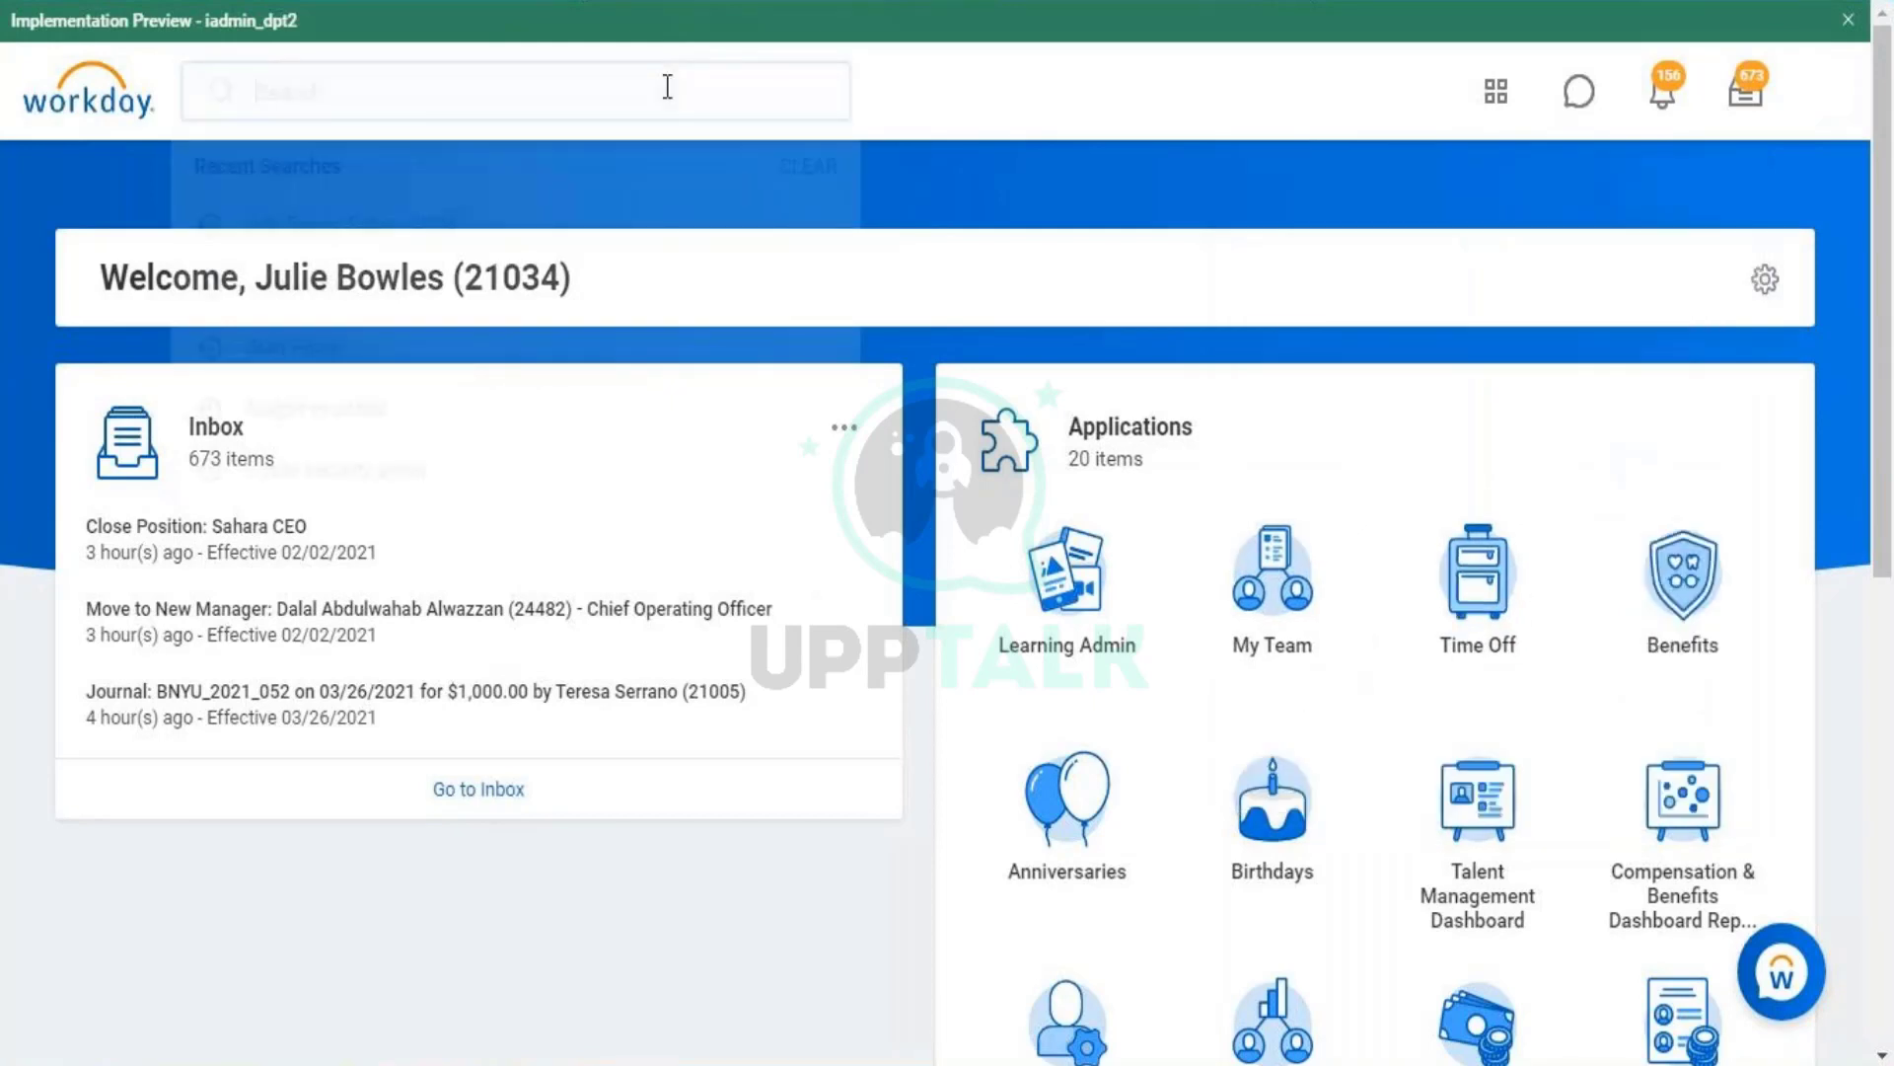
pyautogui.click(1507, 97)
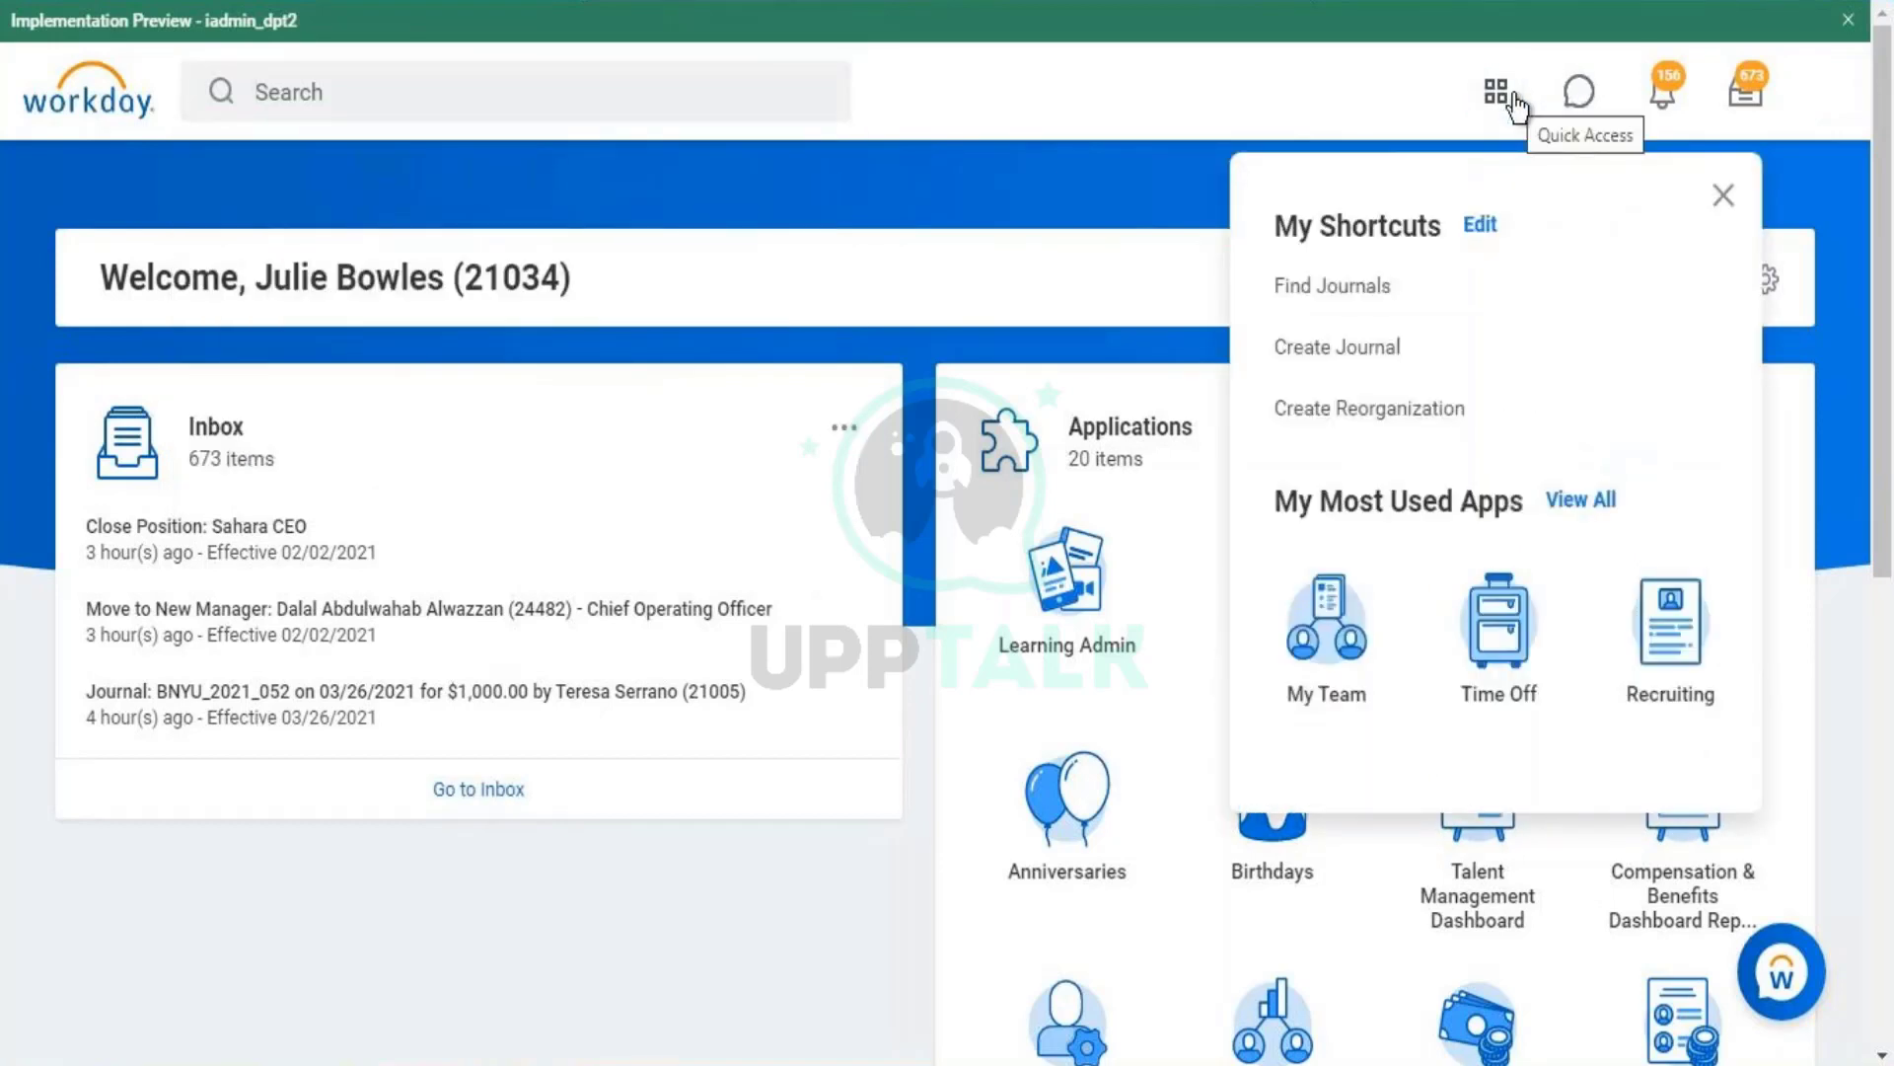
pyautogui.click(369, 87)
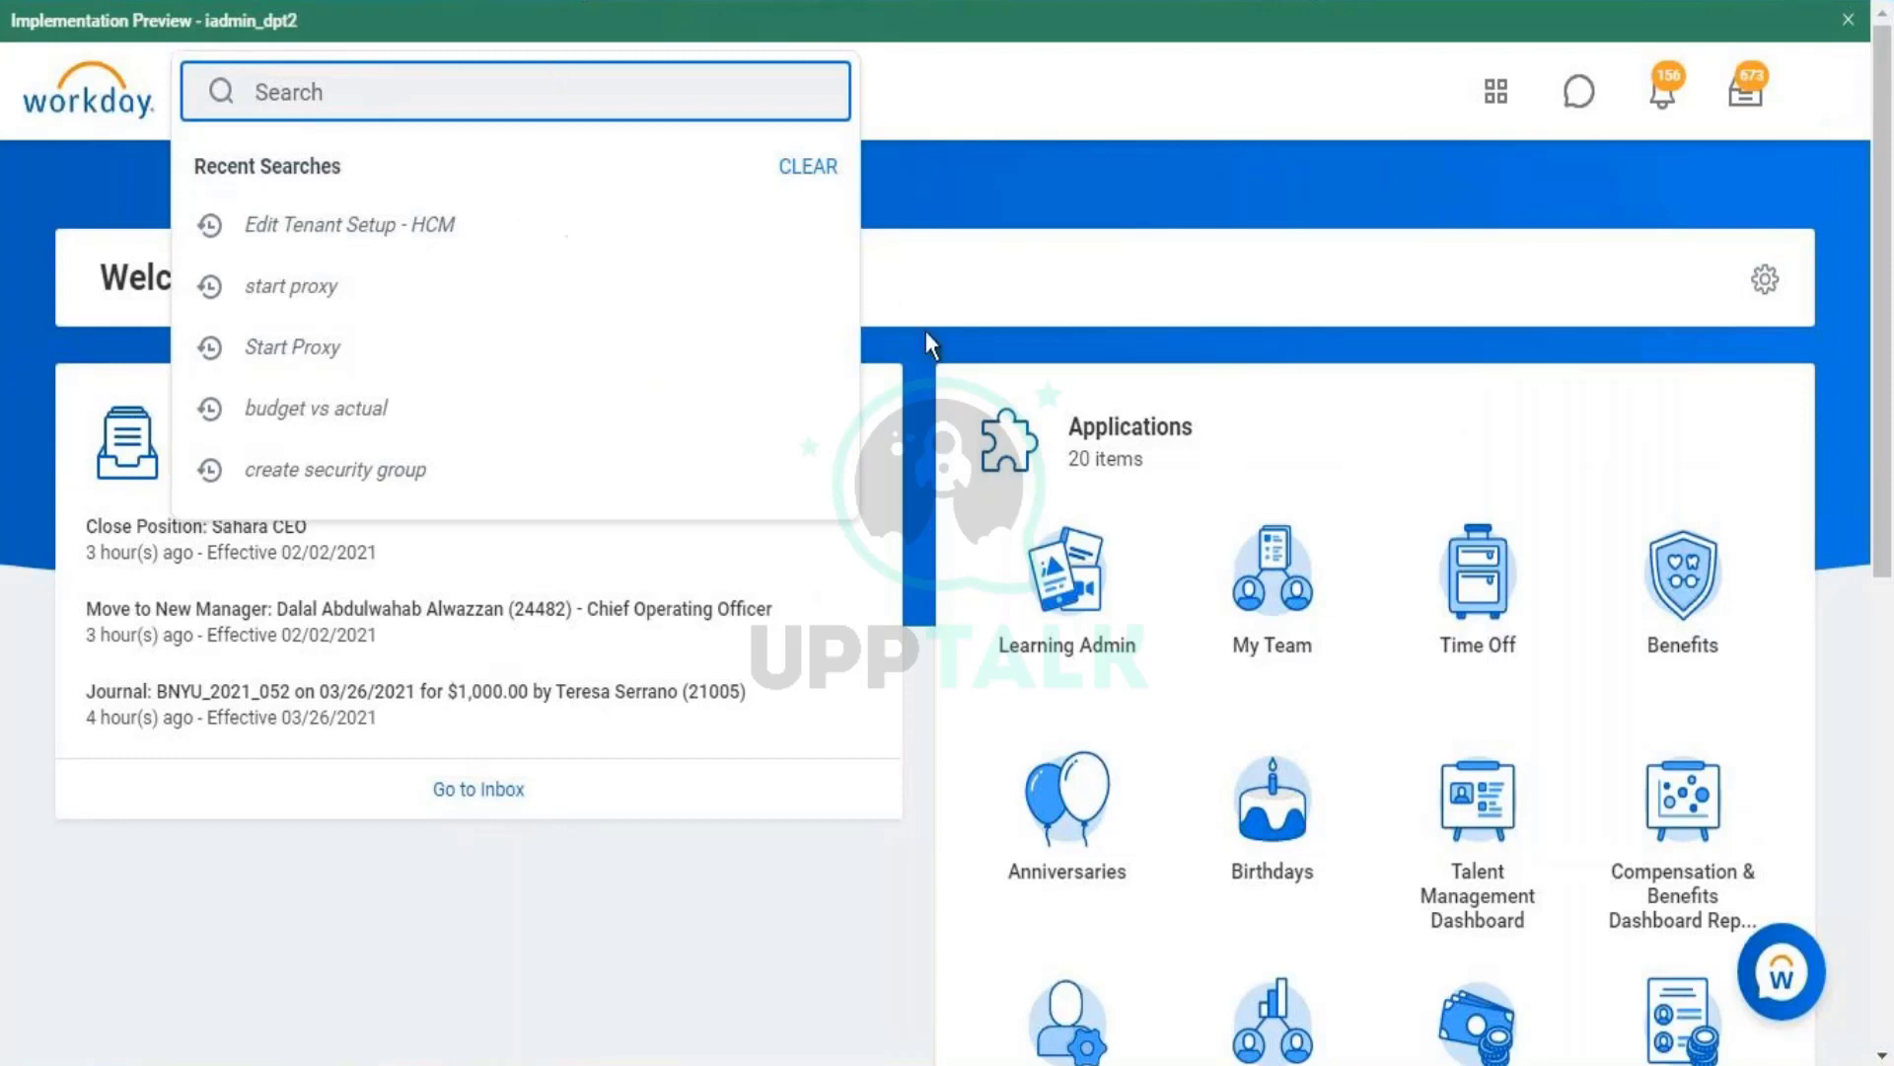
pyautogui.click(1116, 156)
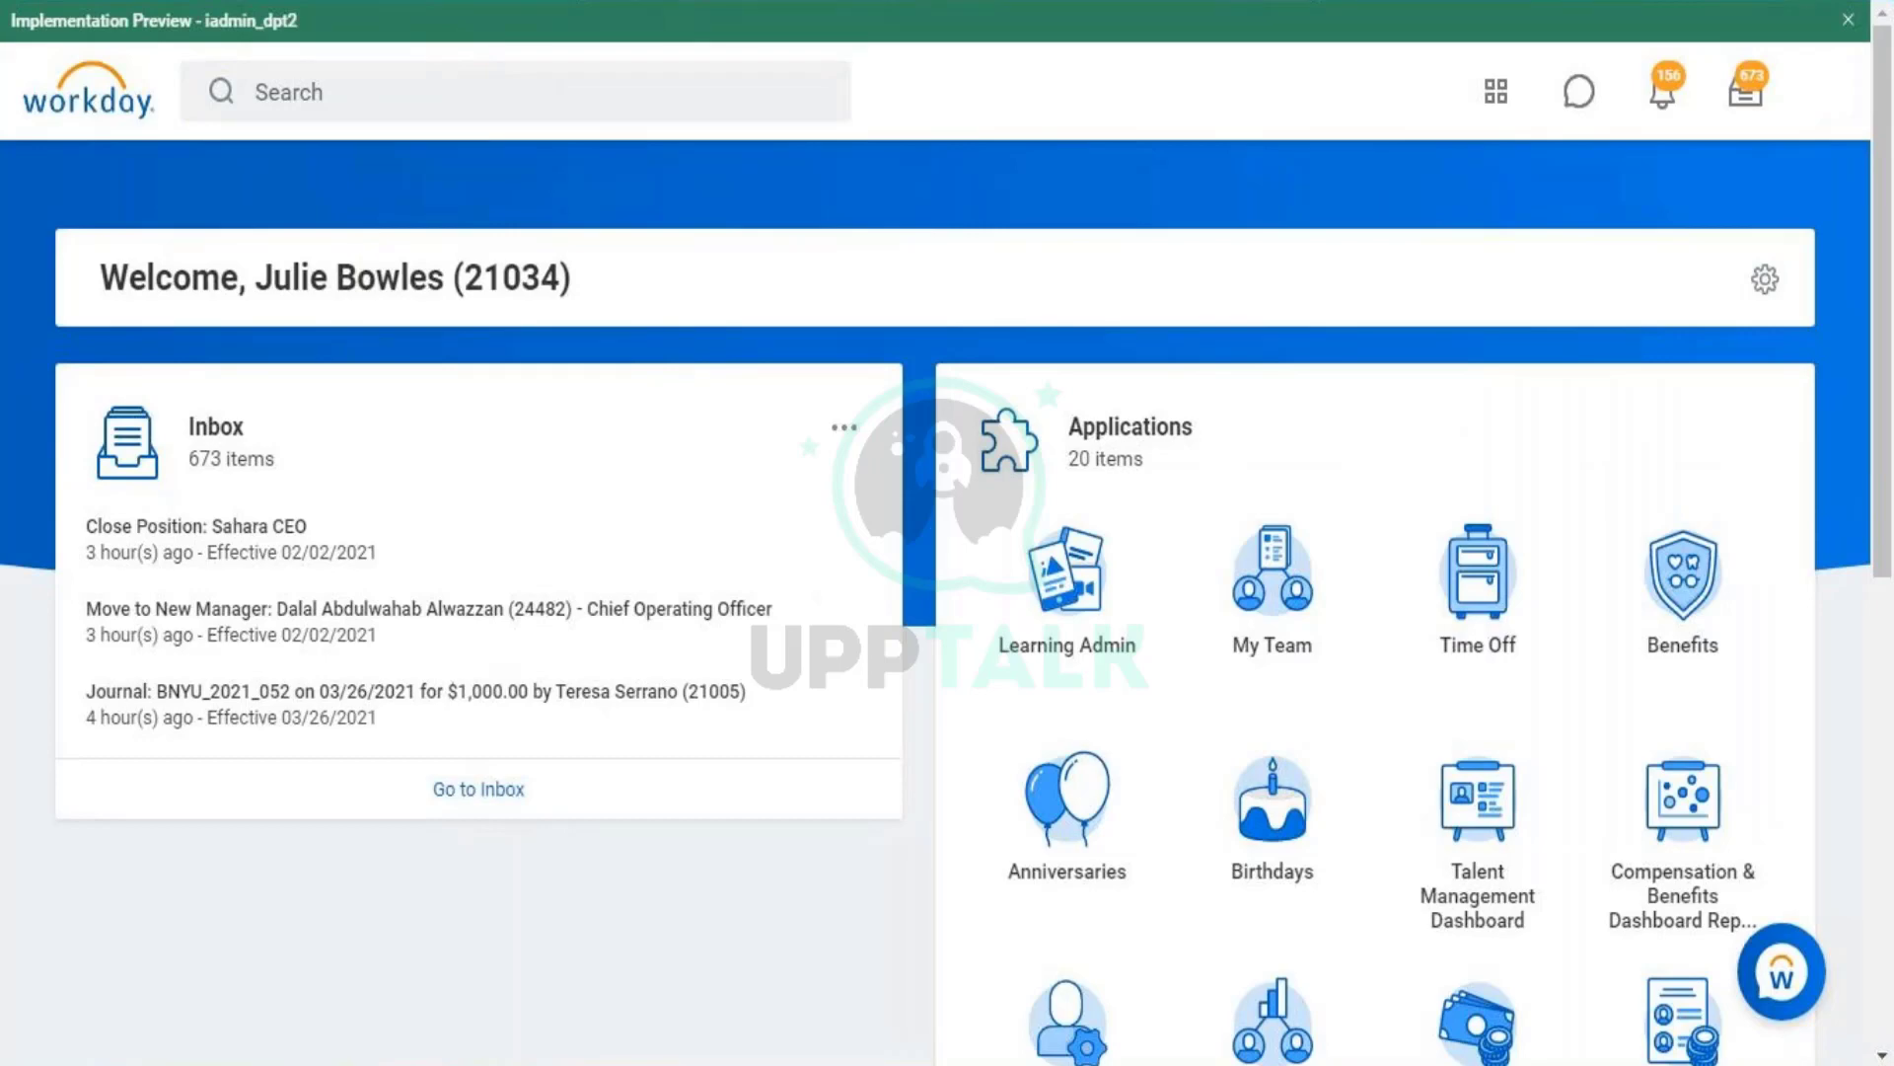
pyautogui.click(1796, 2)
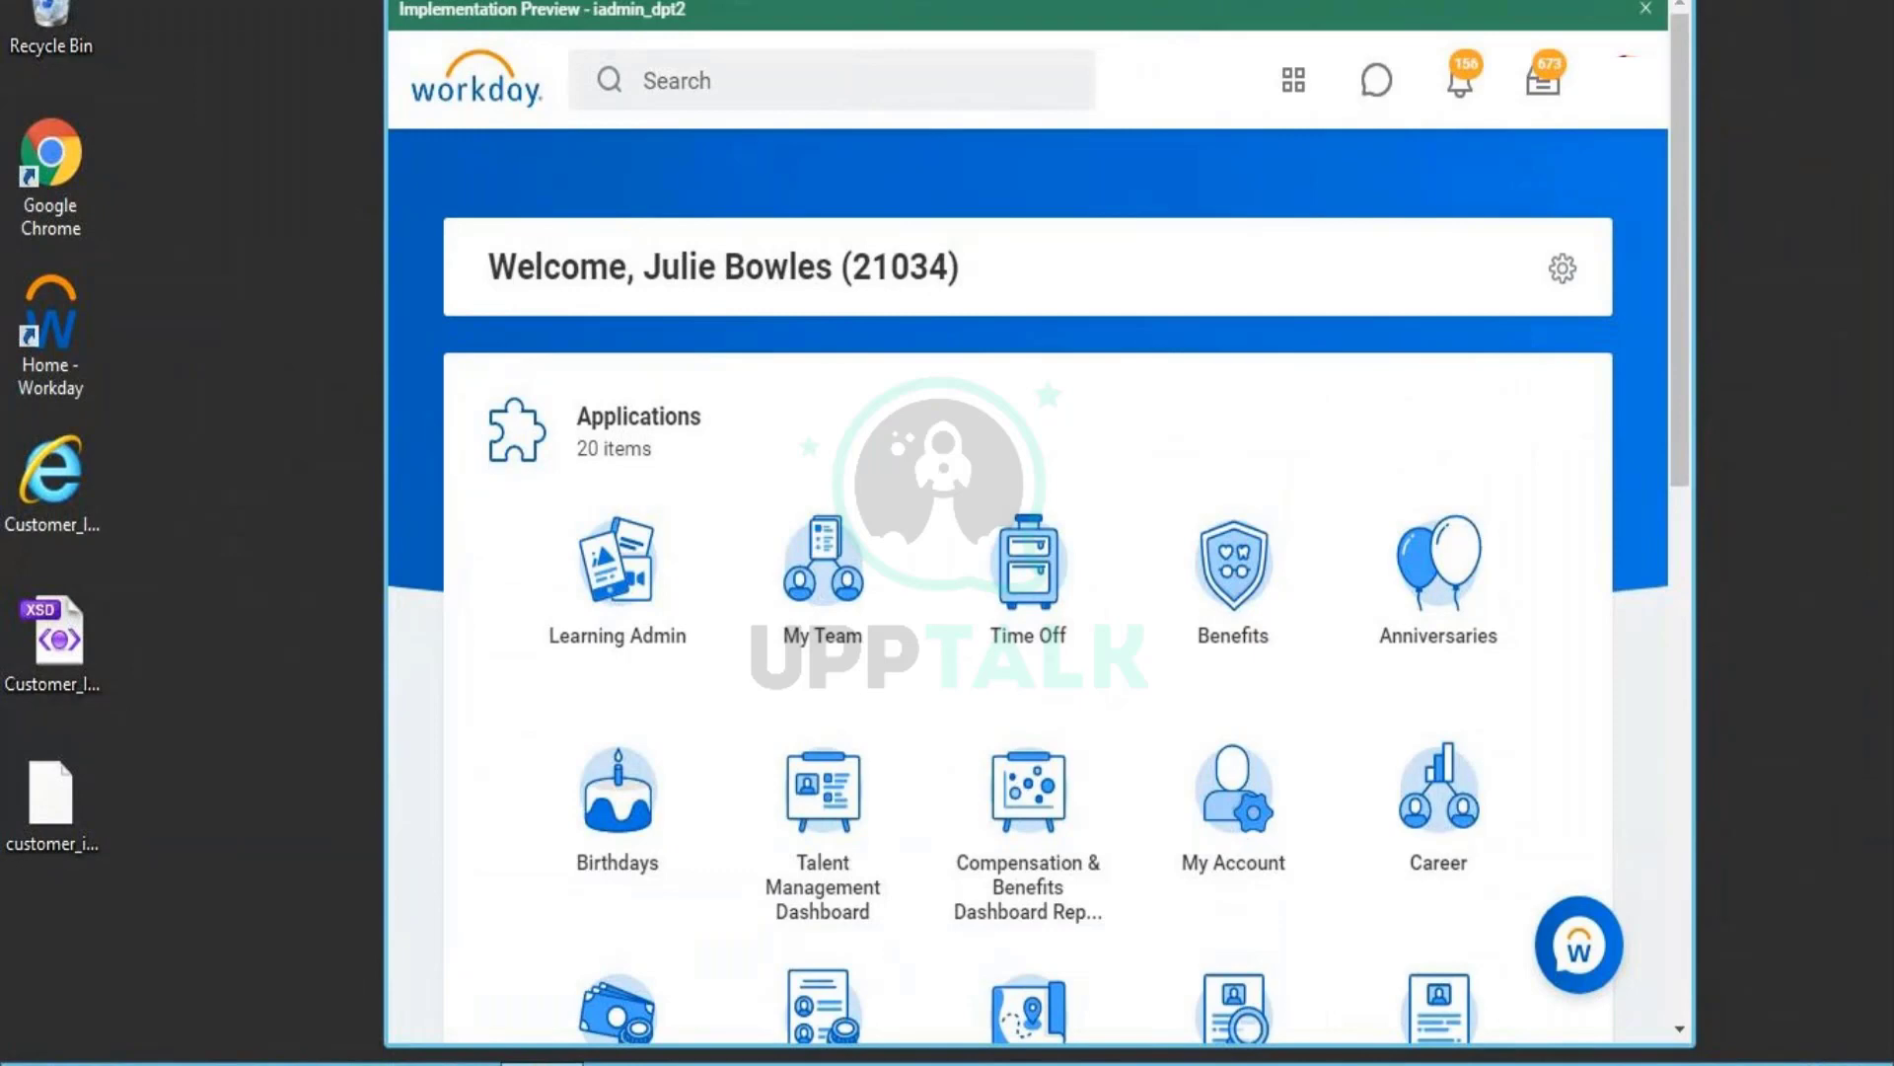
pyautogui.click(1598, 1)
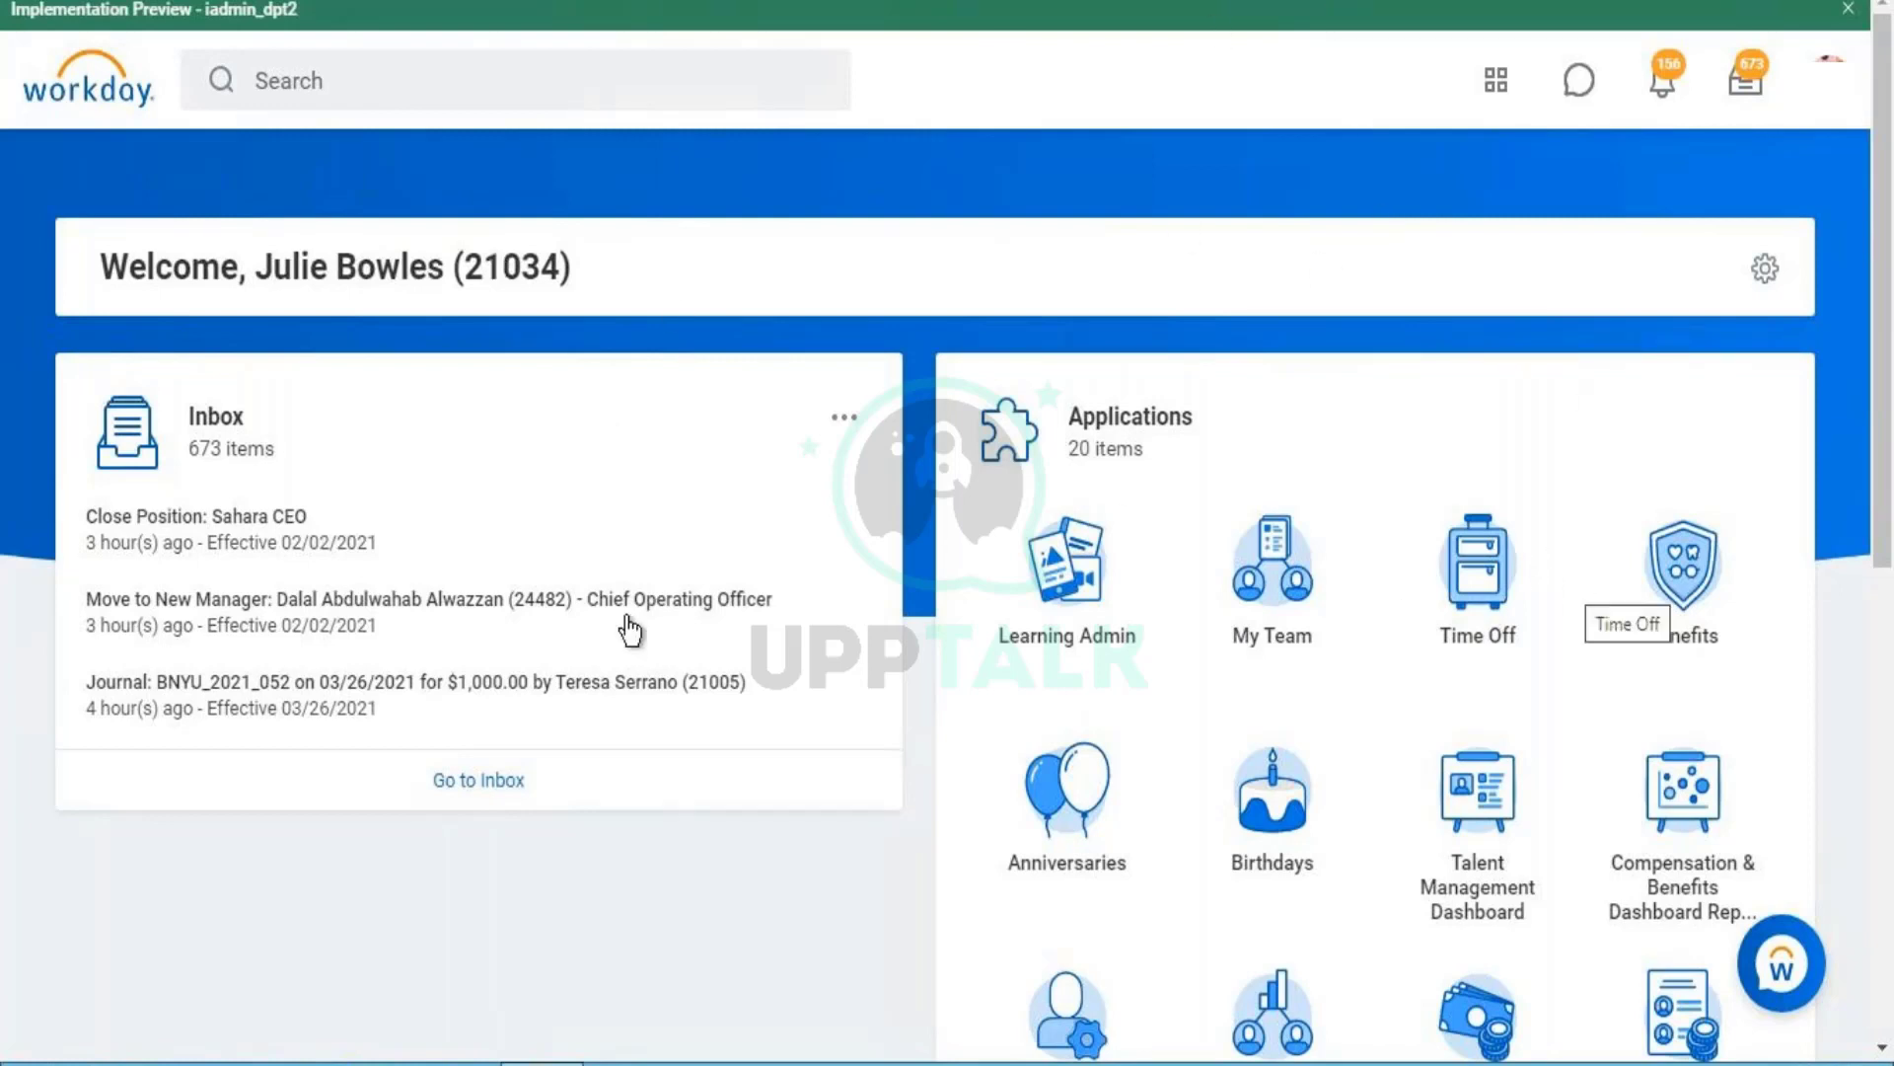
pyautogui.click(475, 98)
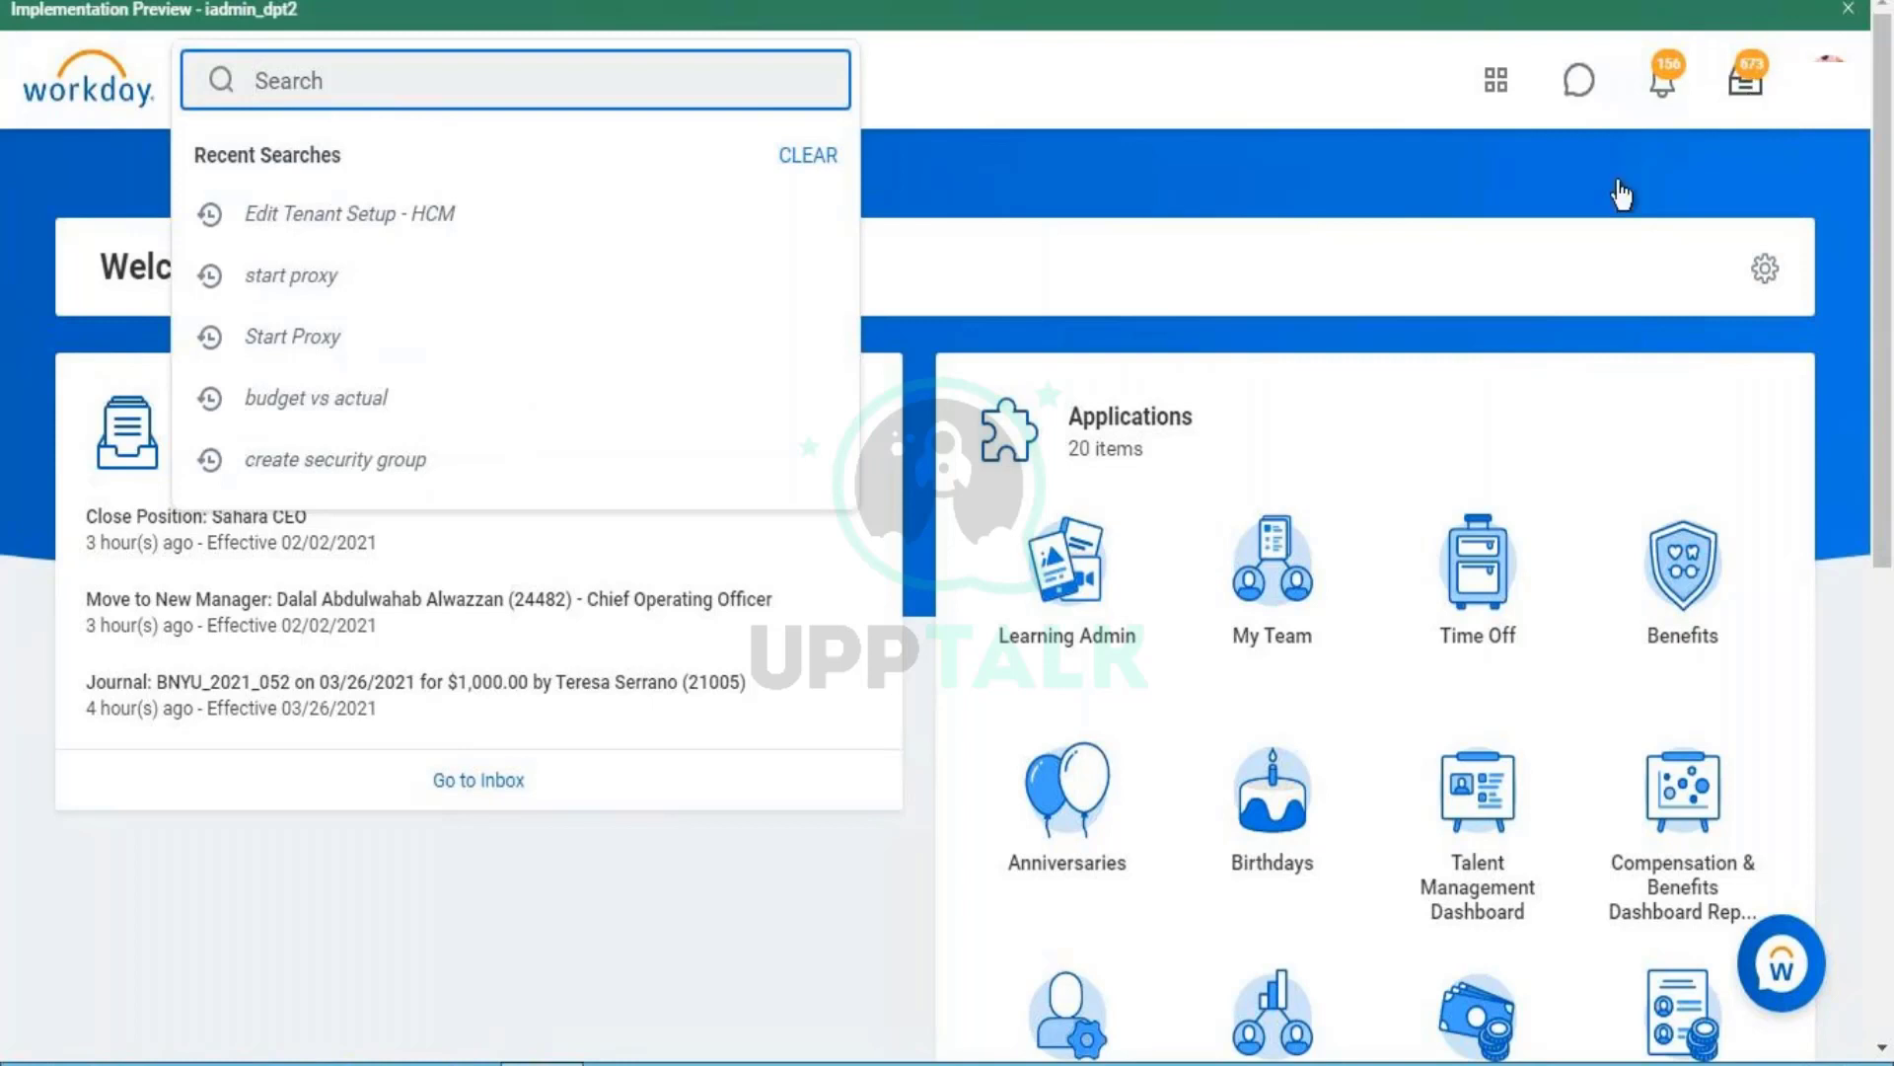
pyautogui.click(1163, 198)
pyautogui.moveTo(326, 267); pyautogui.dragTo(433, 280)
pyautogui.click(433, 280)
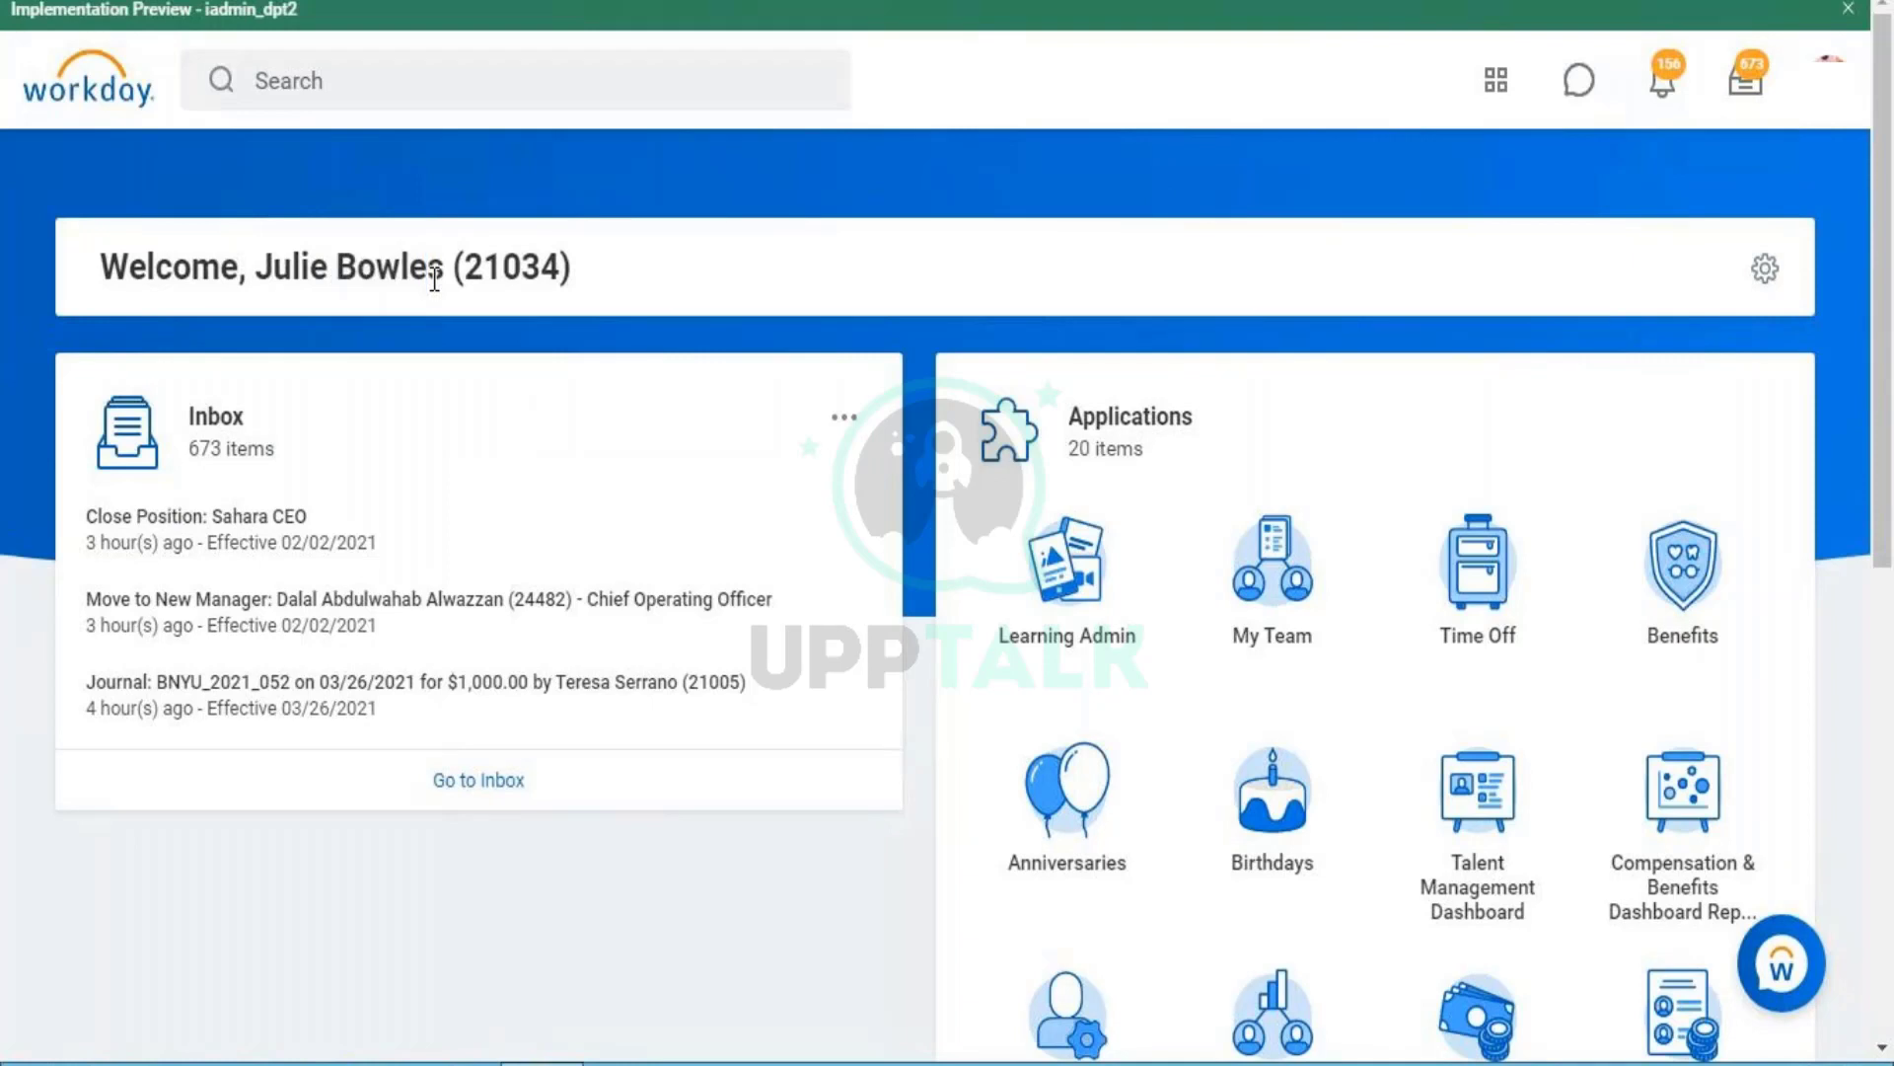
# - View the Business Process Unassigned Step Audit in the Inbox and check the profile menu
pyautogui.click(1745, 85)
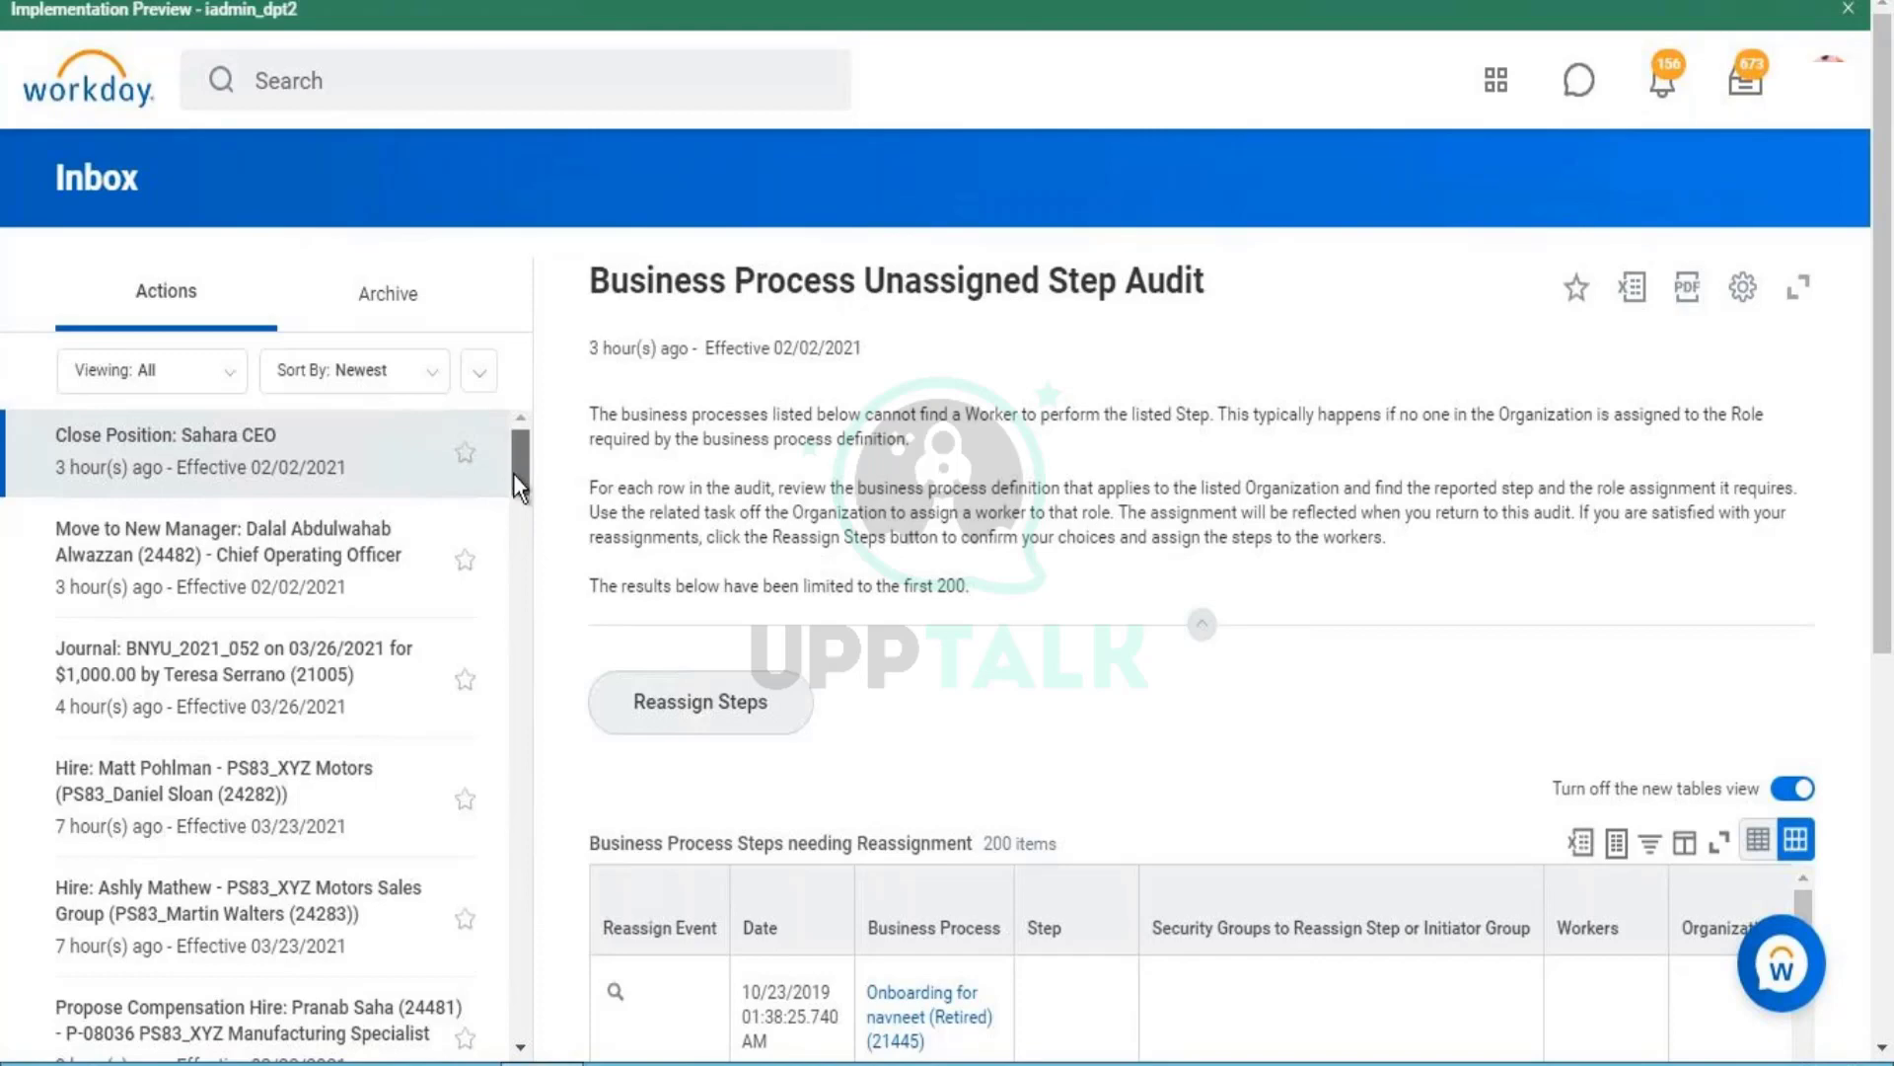
pyautogui.scroll(-4, 513, 472)
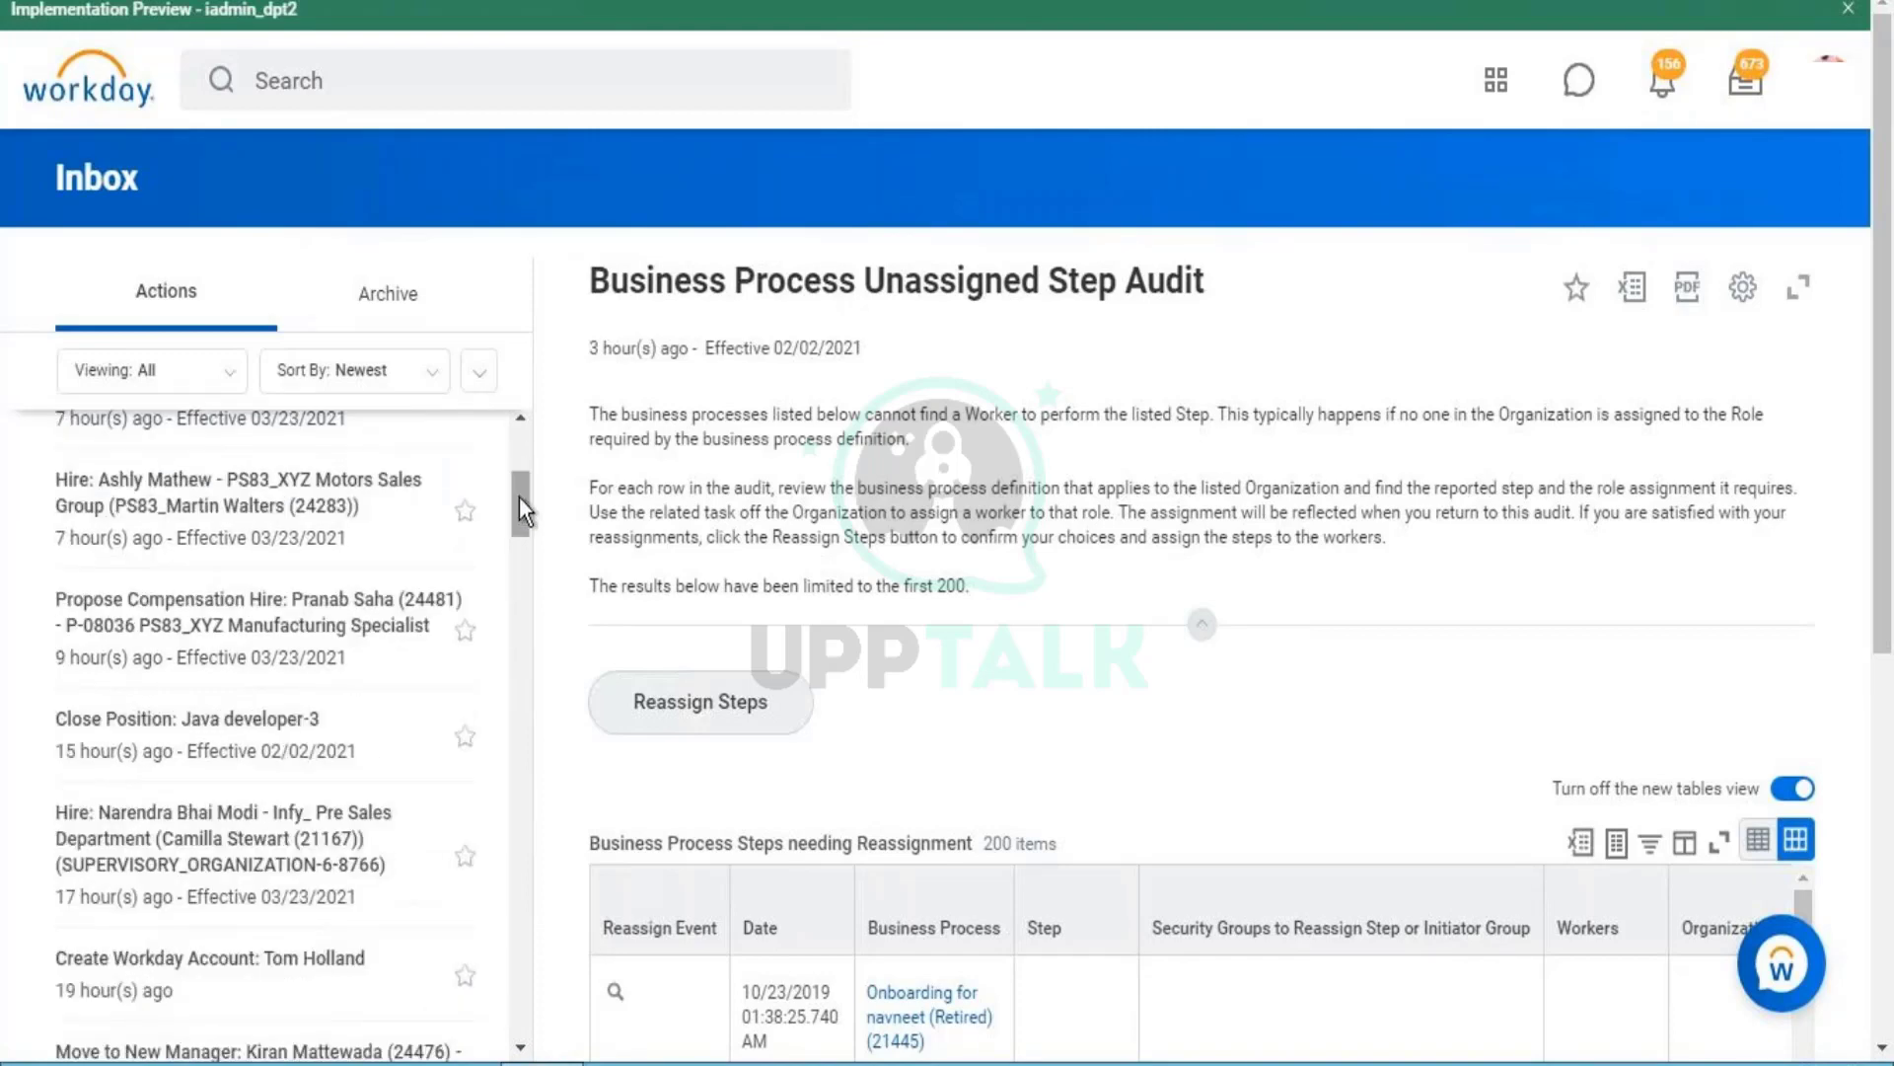
pyautogui.scroll(-2, 519, 502)
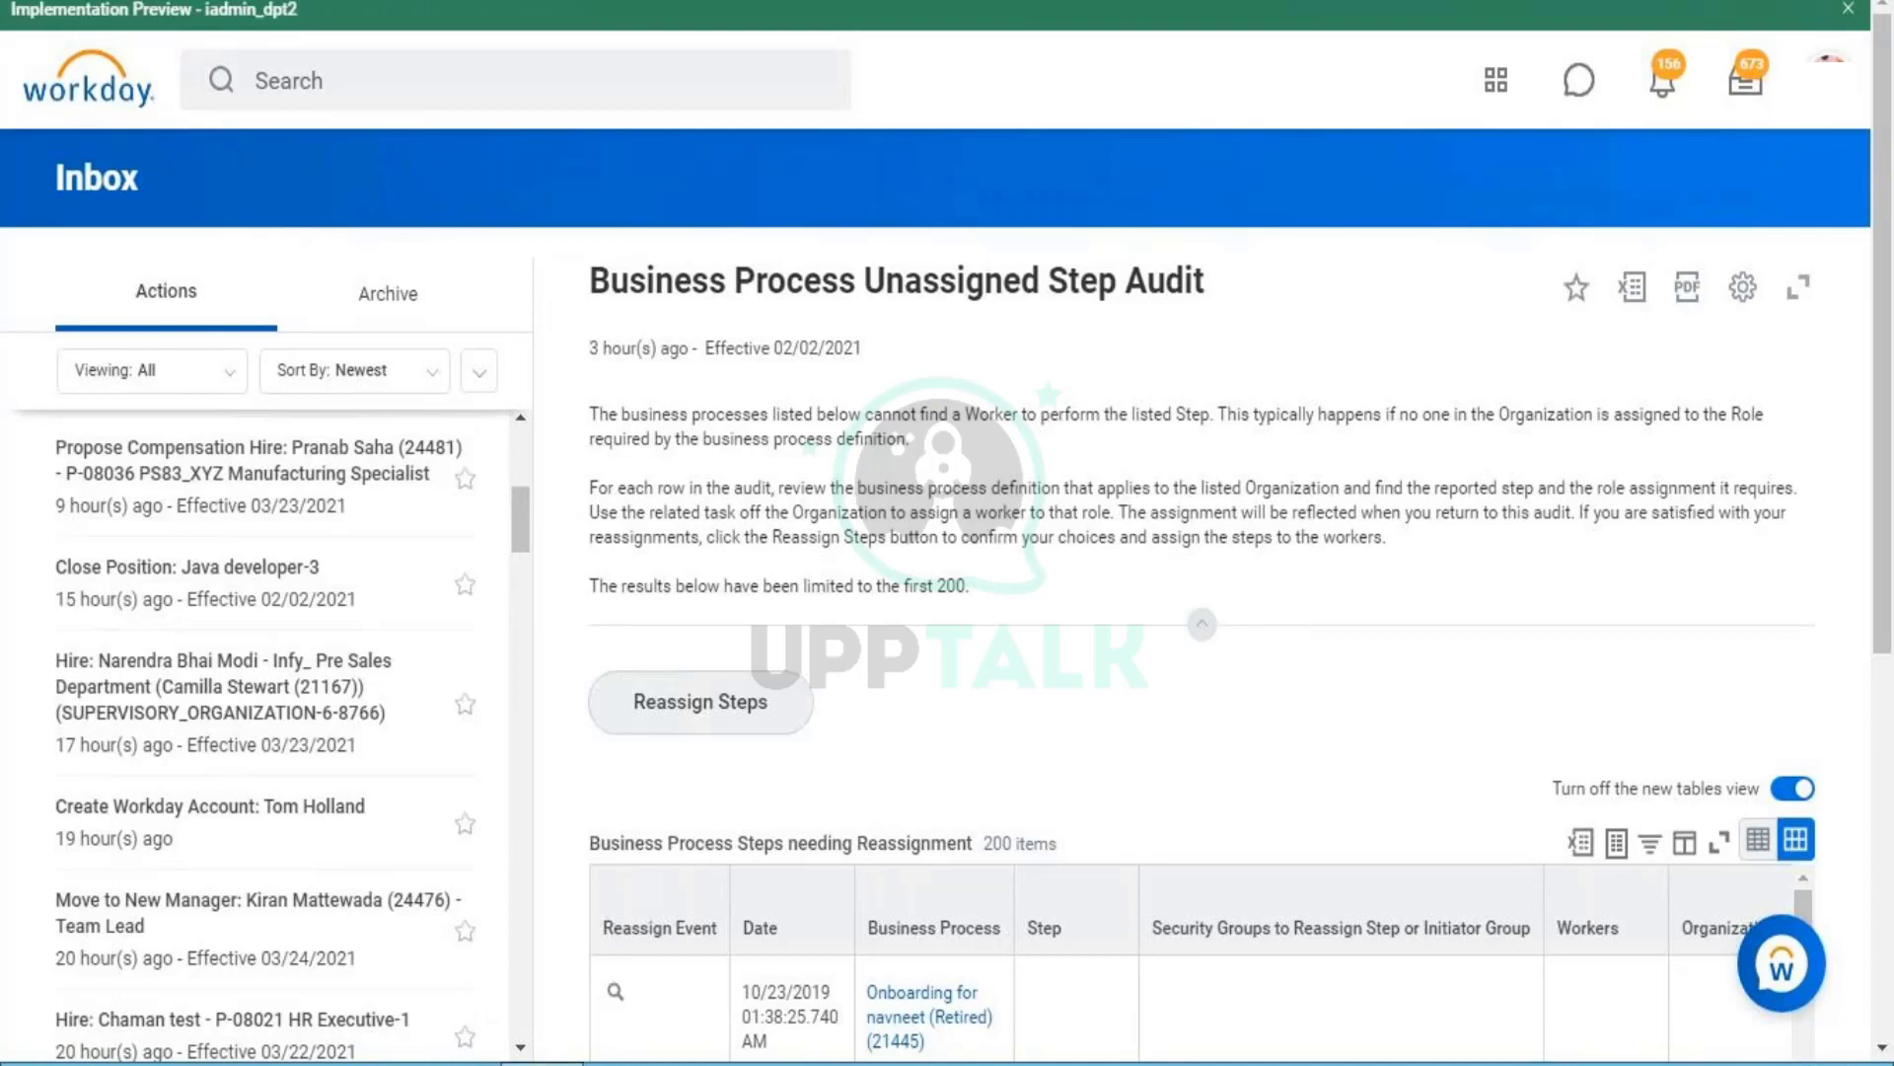
pyautogui.click(1830, 64)
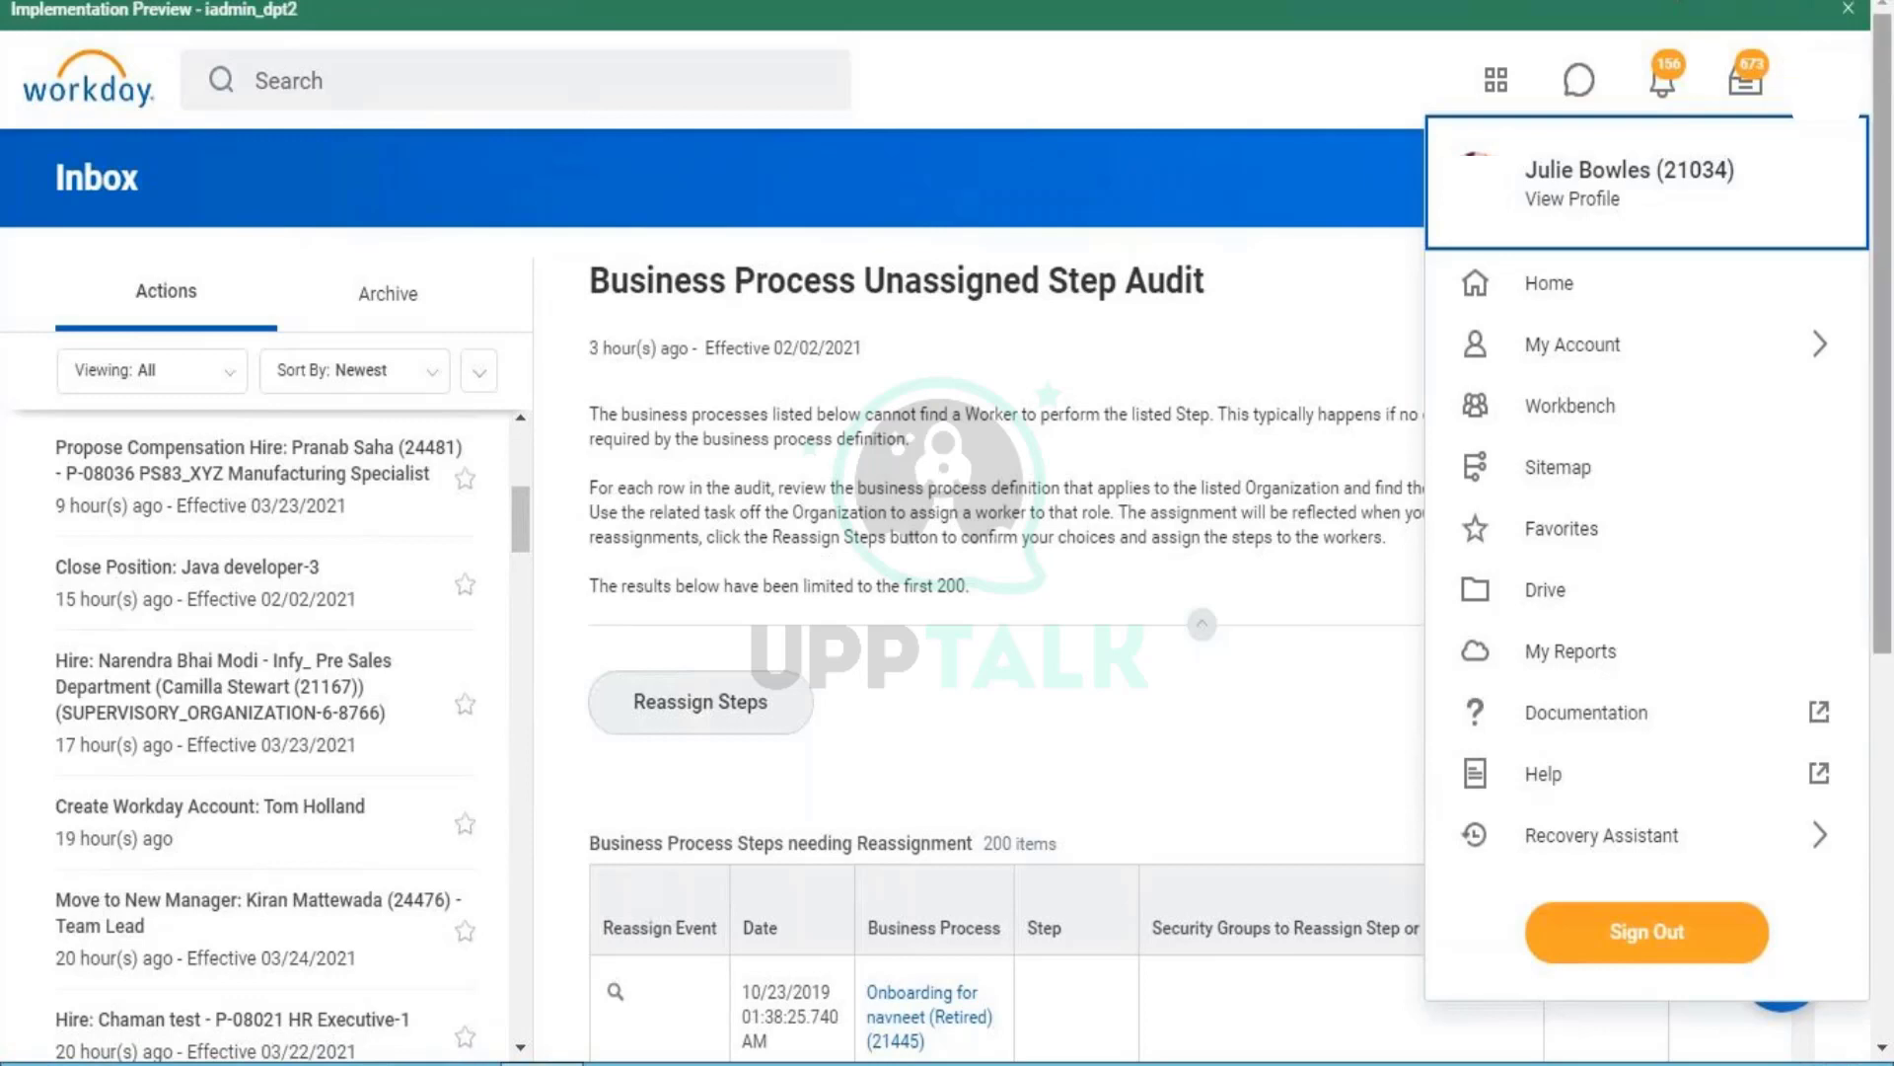
pyautogui.click(443, 143)
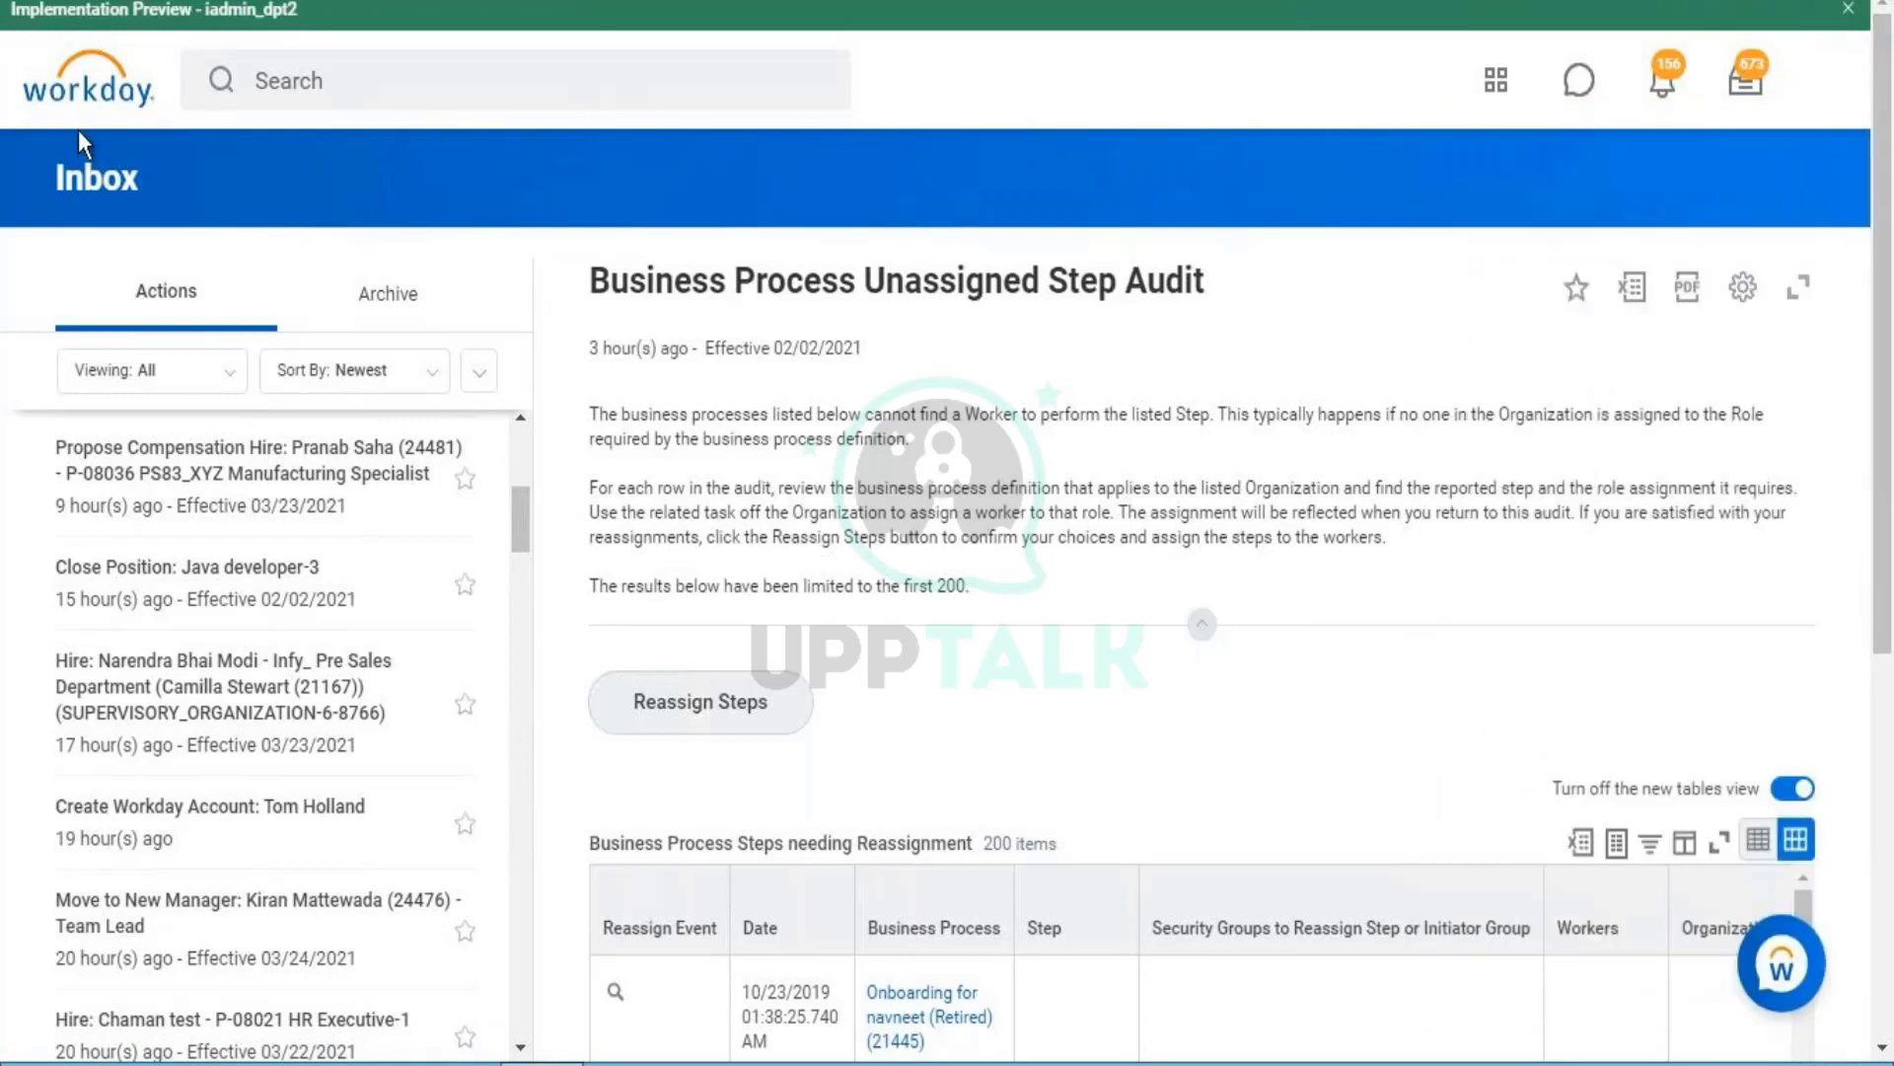
# - Search 'create reorg' from the home page and open a blank Create Reorganization form
pyautogui.click(95, 80)
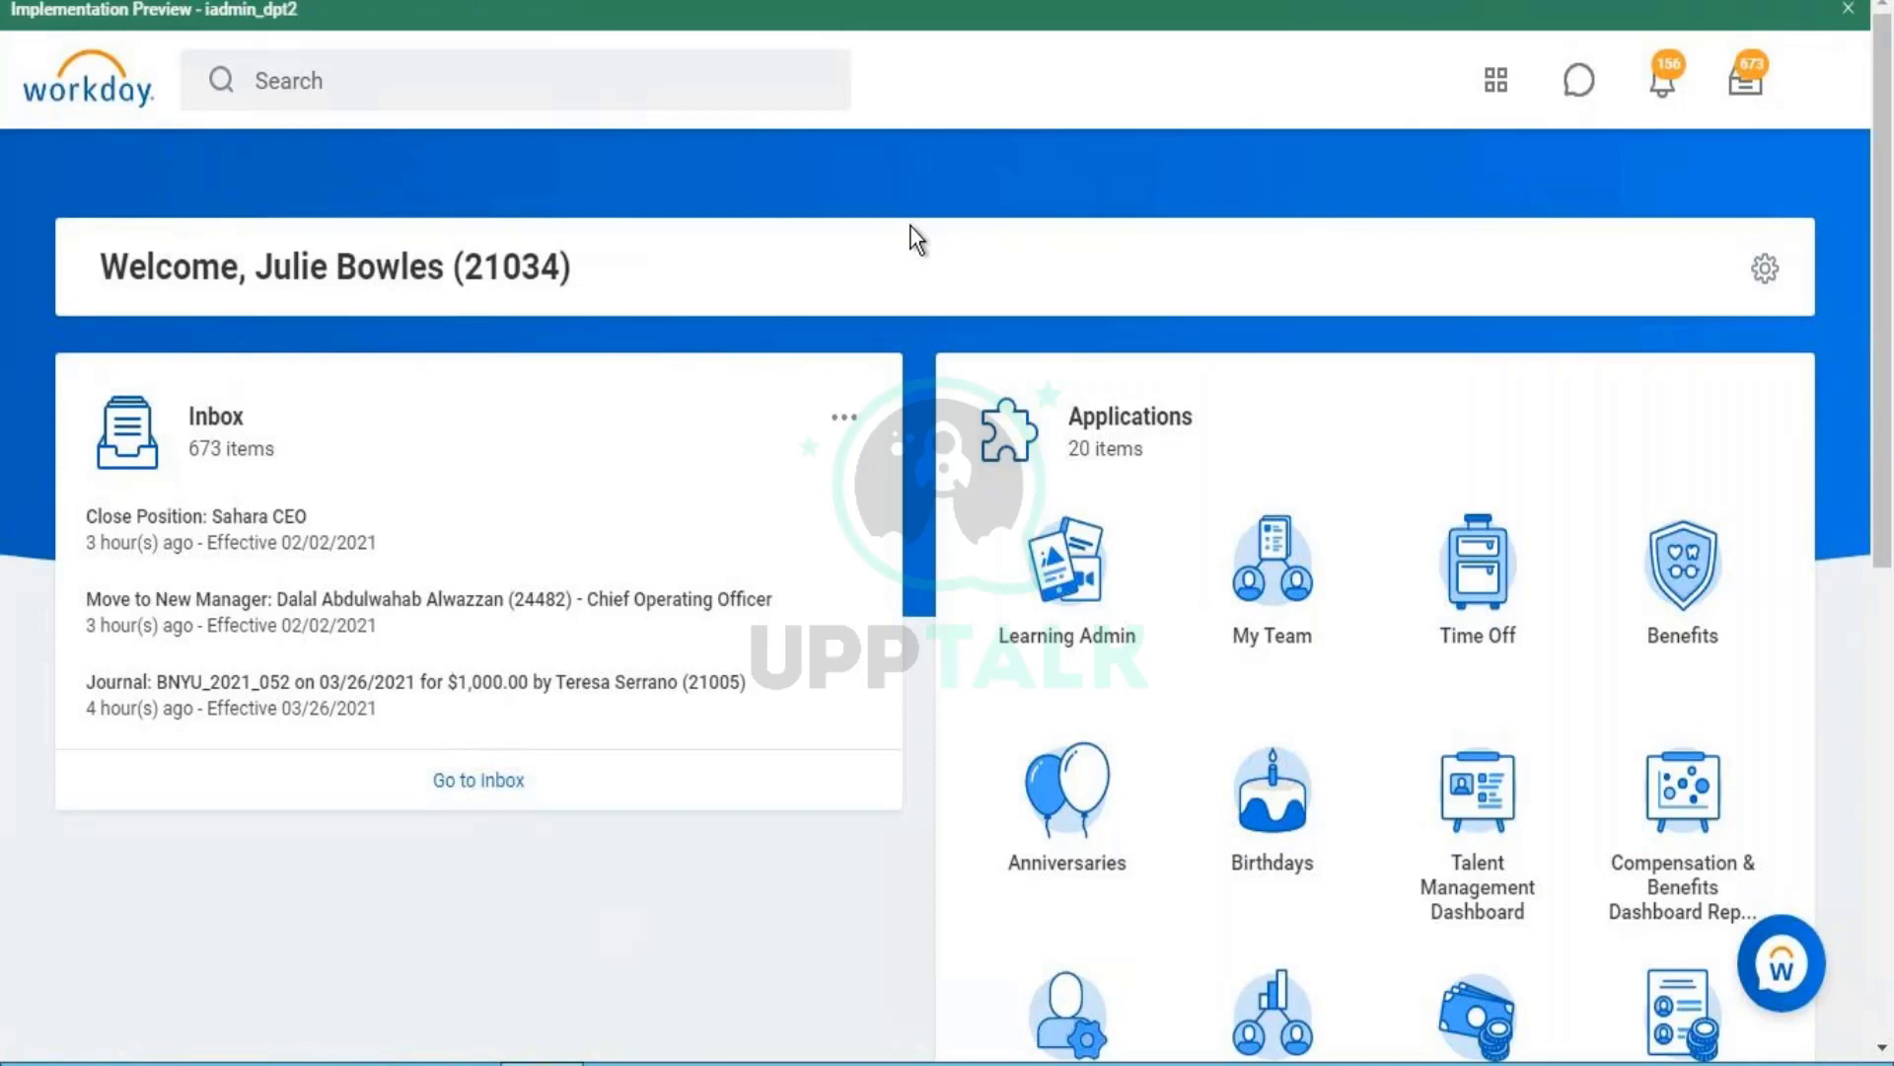
pyautogui.click(694, 81)
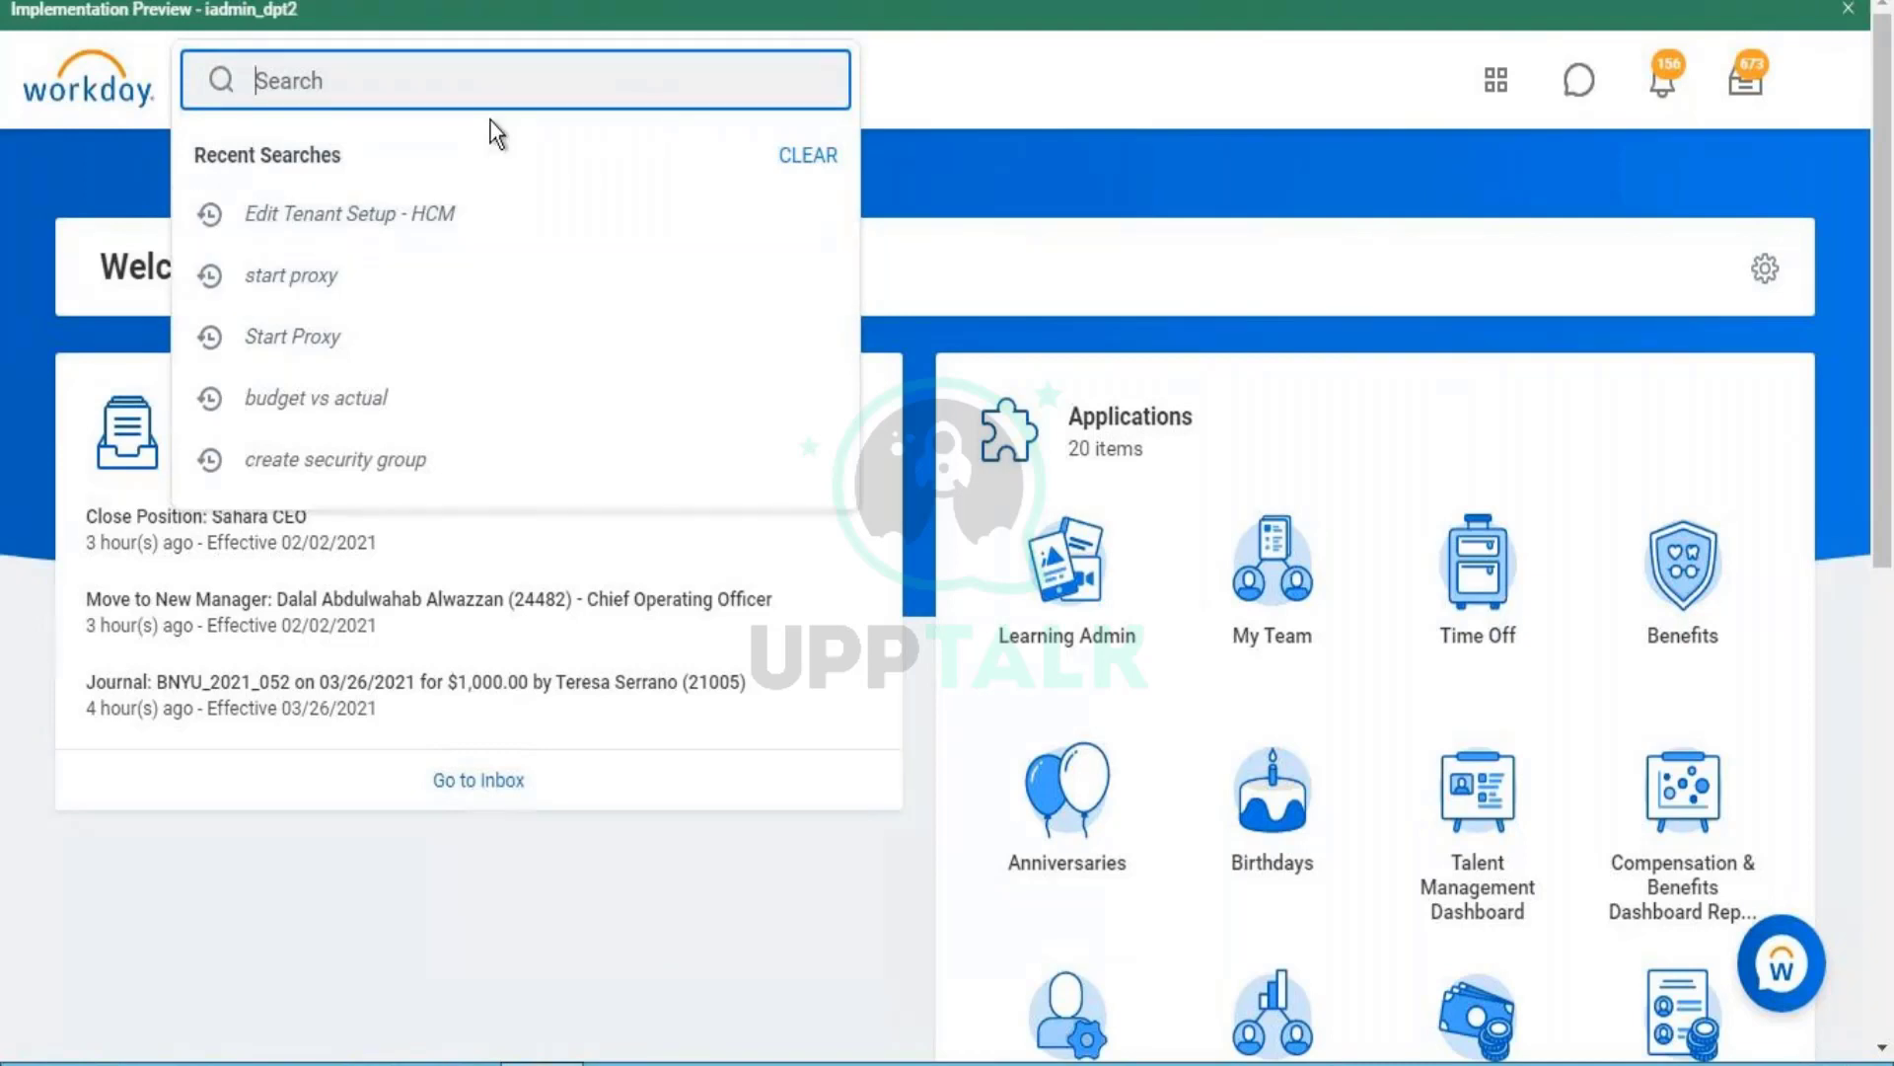
pyautogui.write('create r')
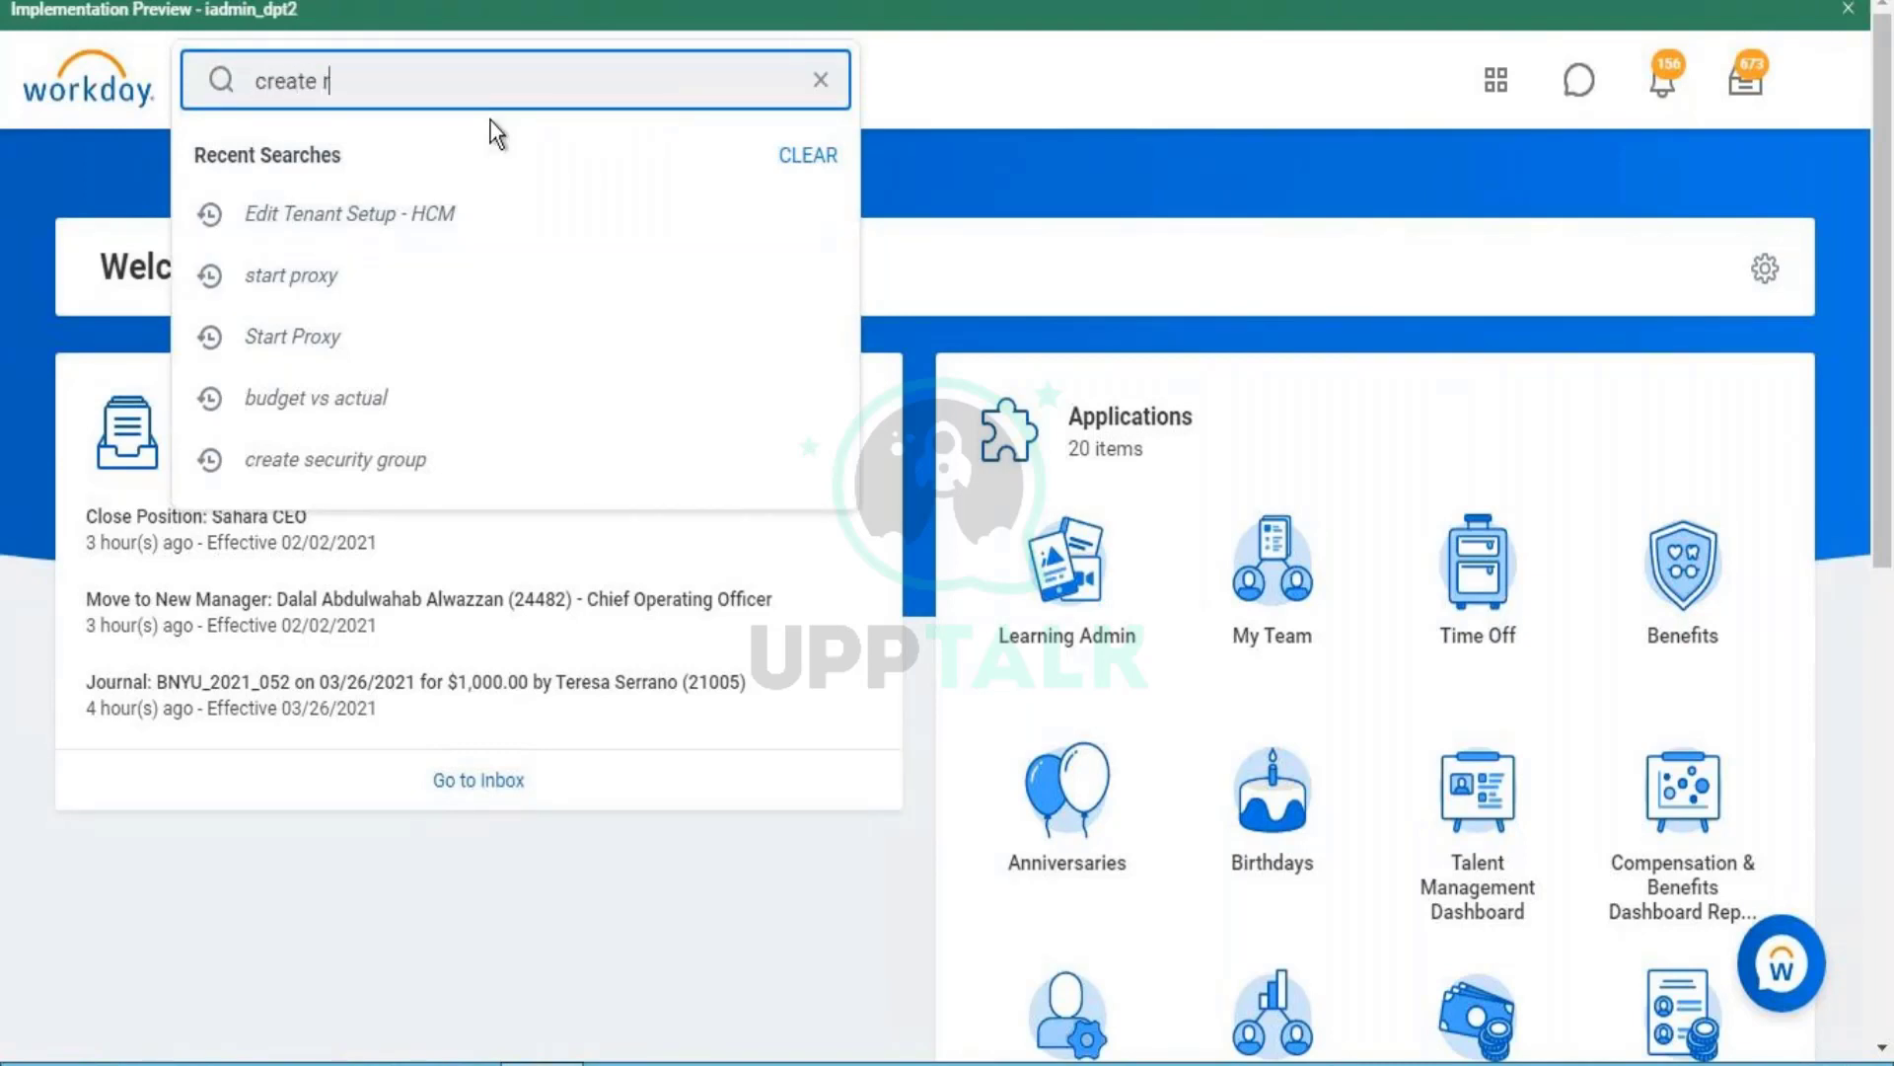
pyautogui.write('e')
pyautogui.write('org')
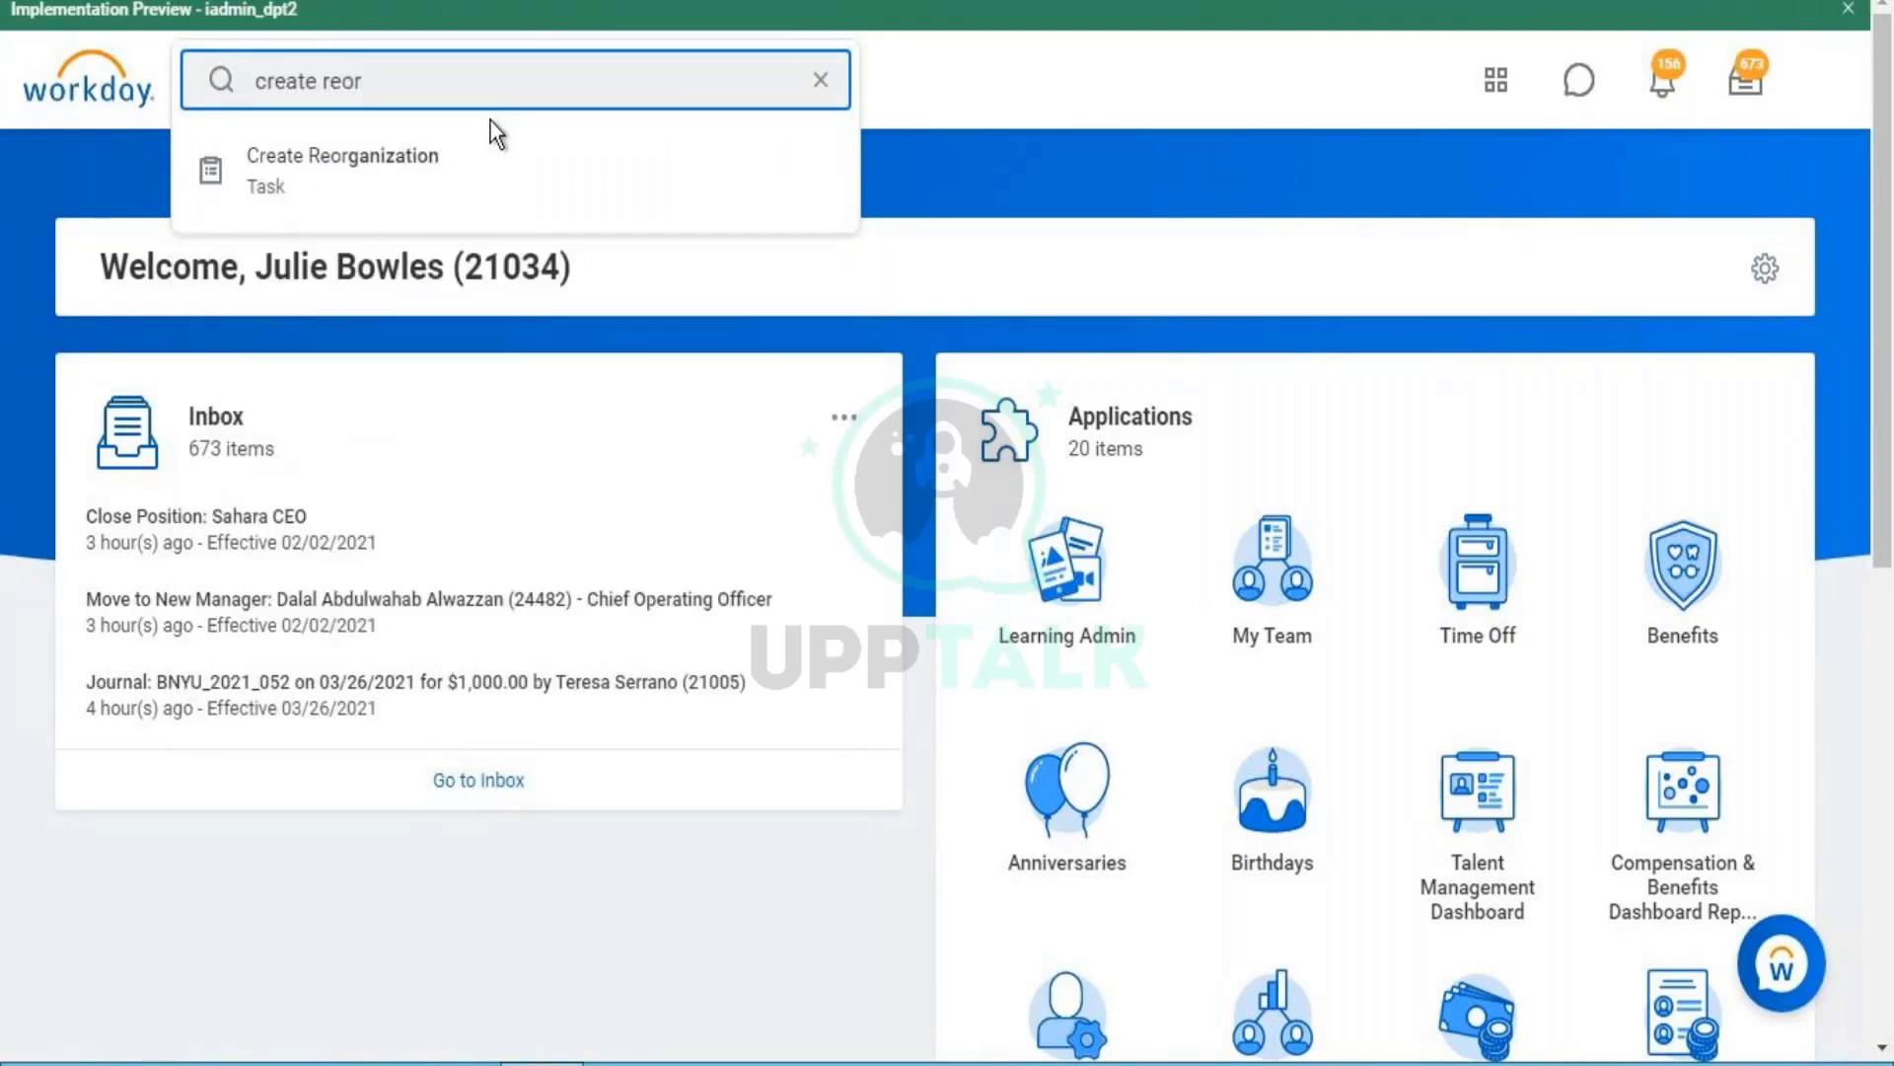
pyautogui.click(275, 169)
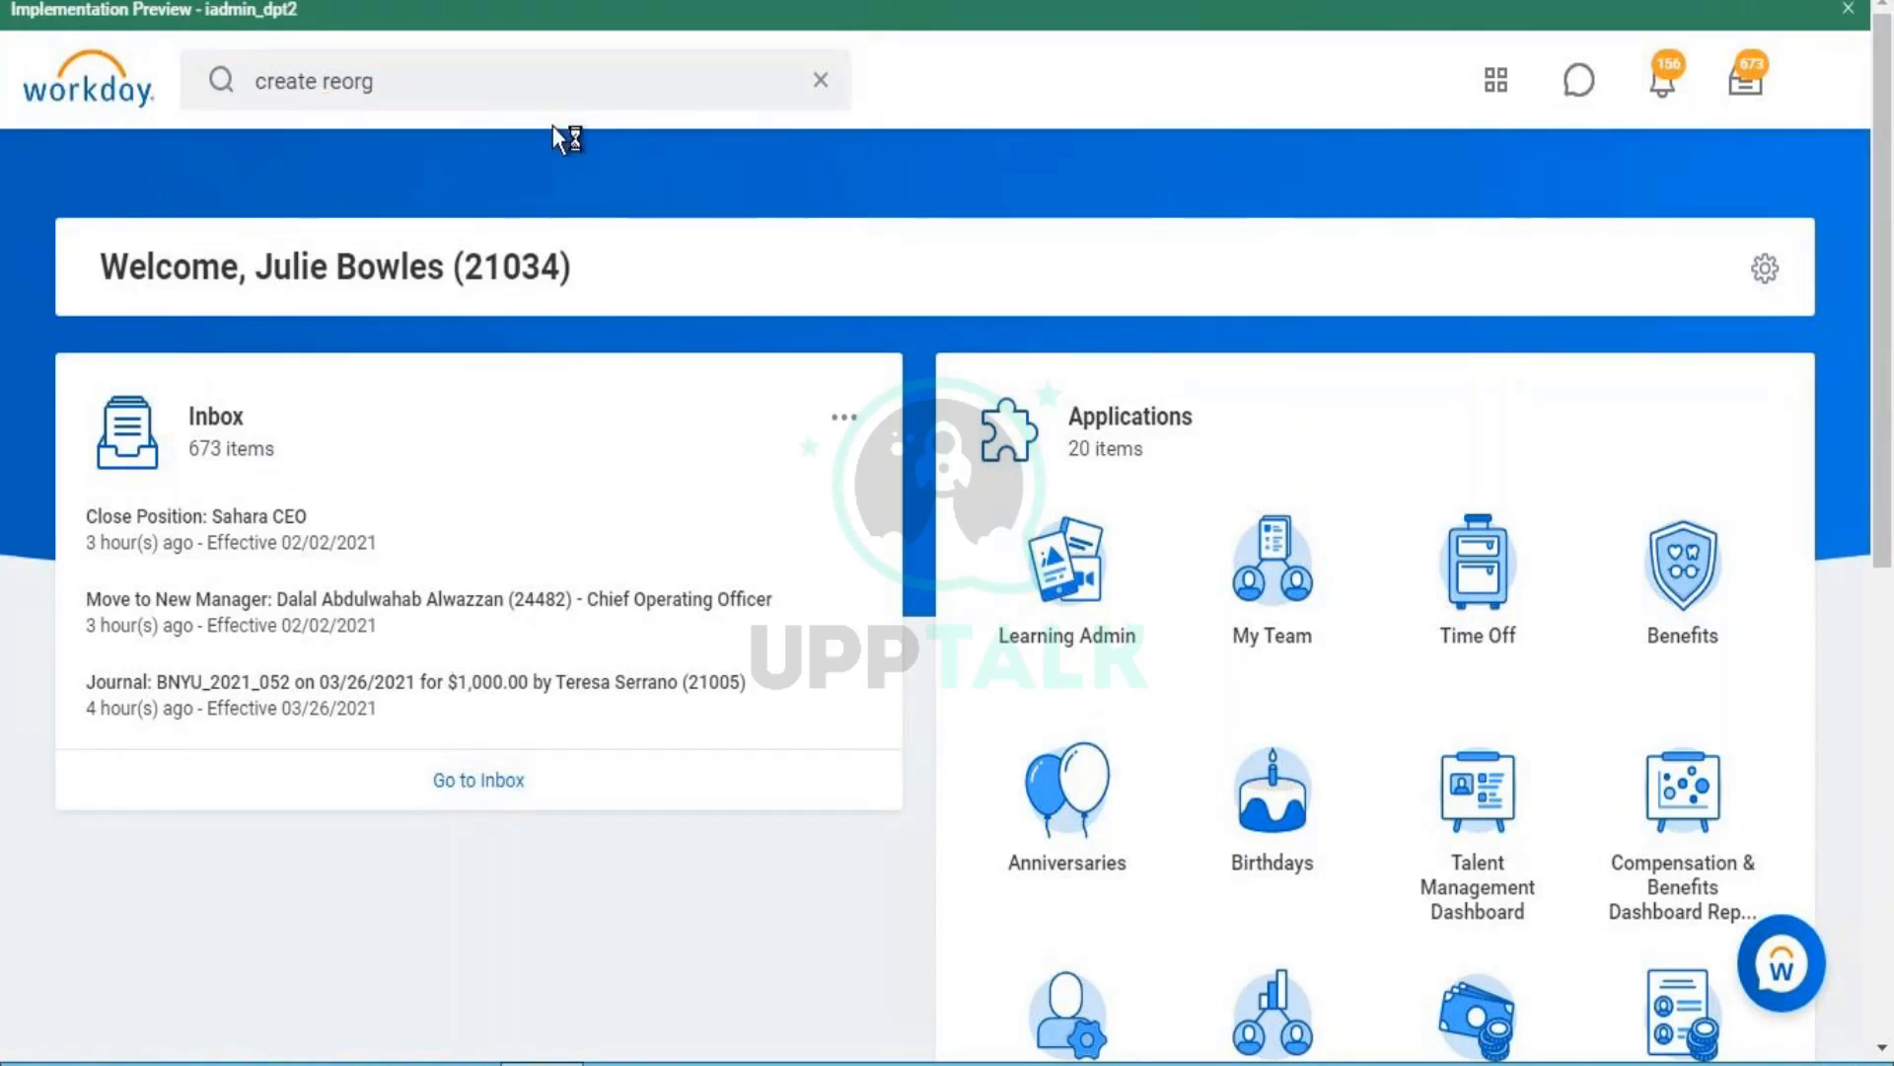
pyautogui.click(376, 285)
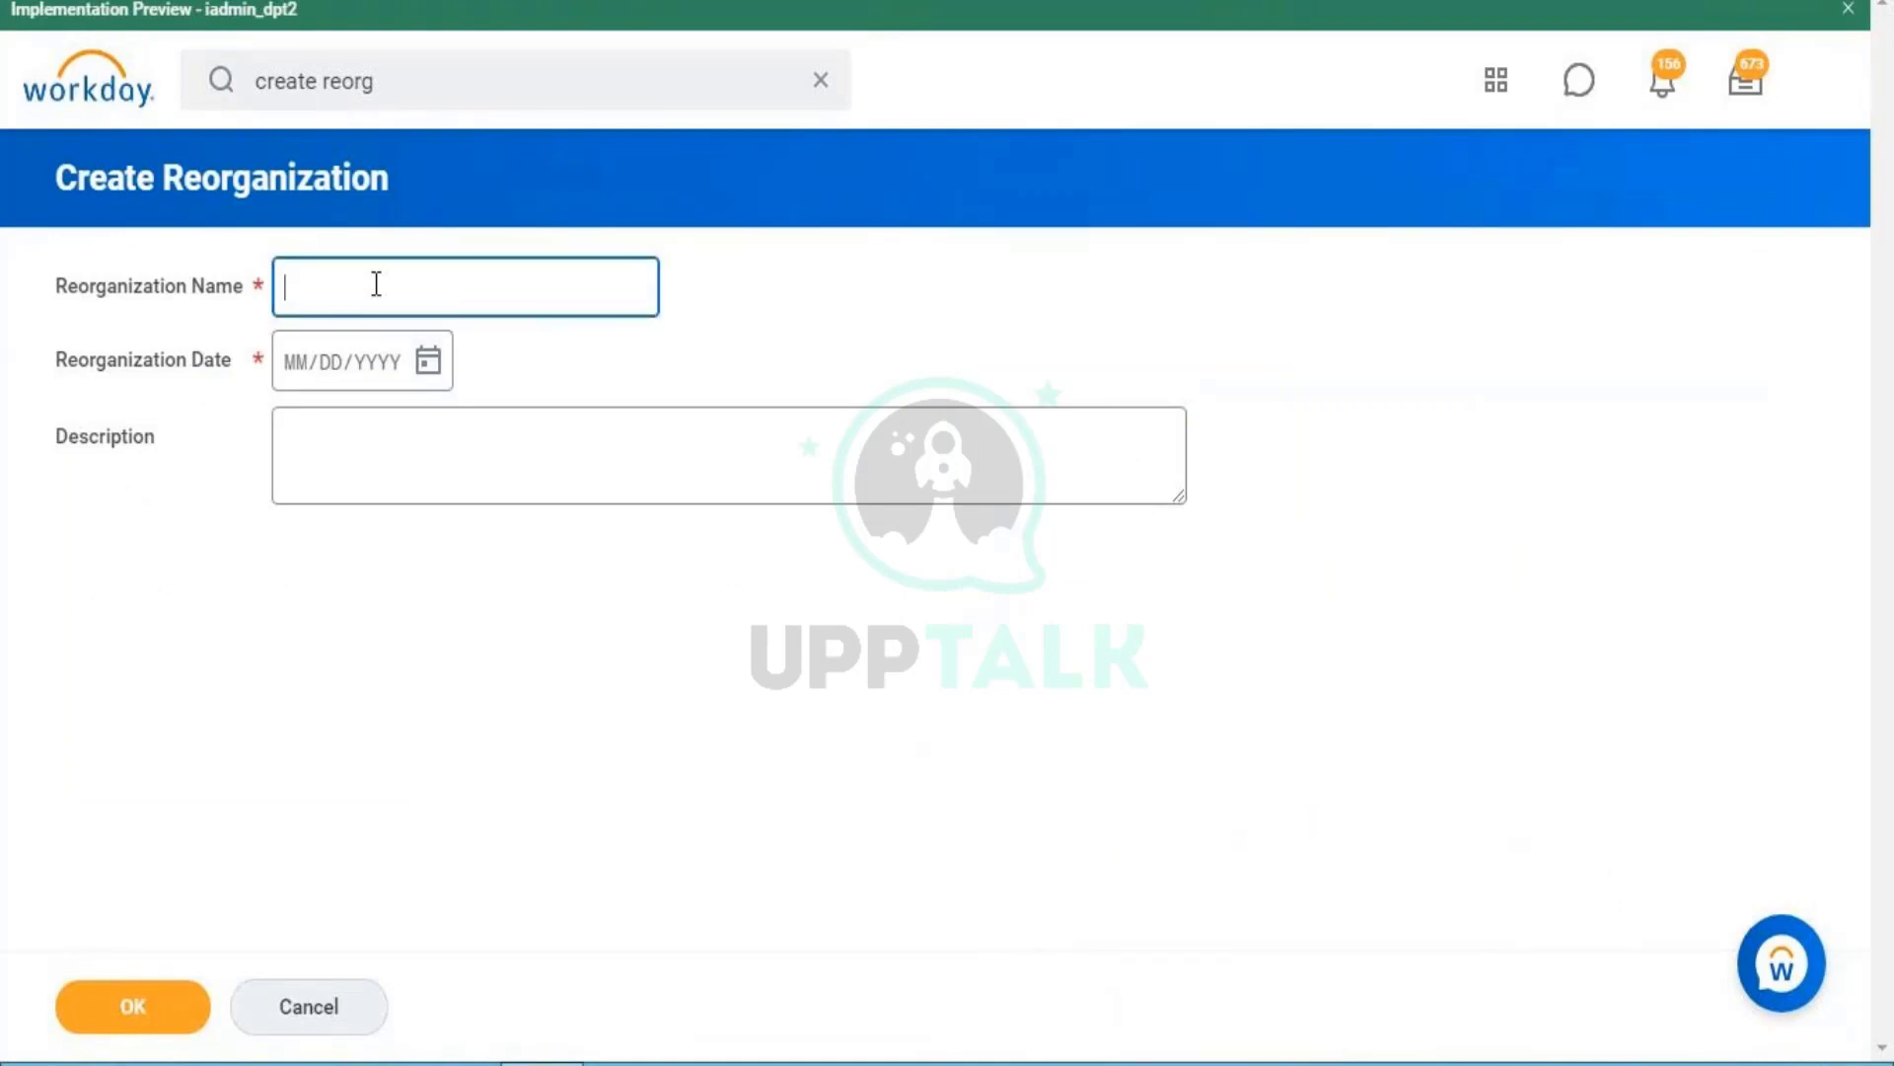
# - Enter 01/01/1900 as the Reorganization Date
pyautogui.click(294, 367)
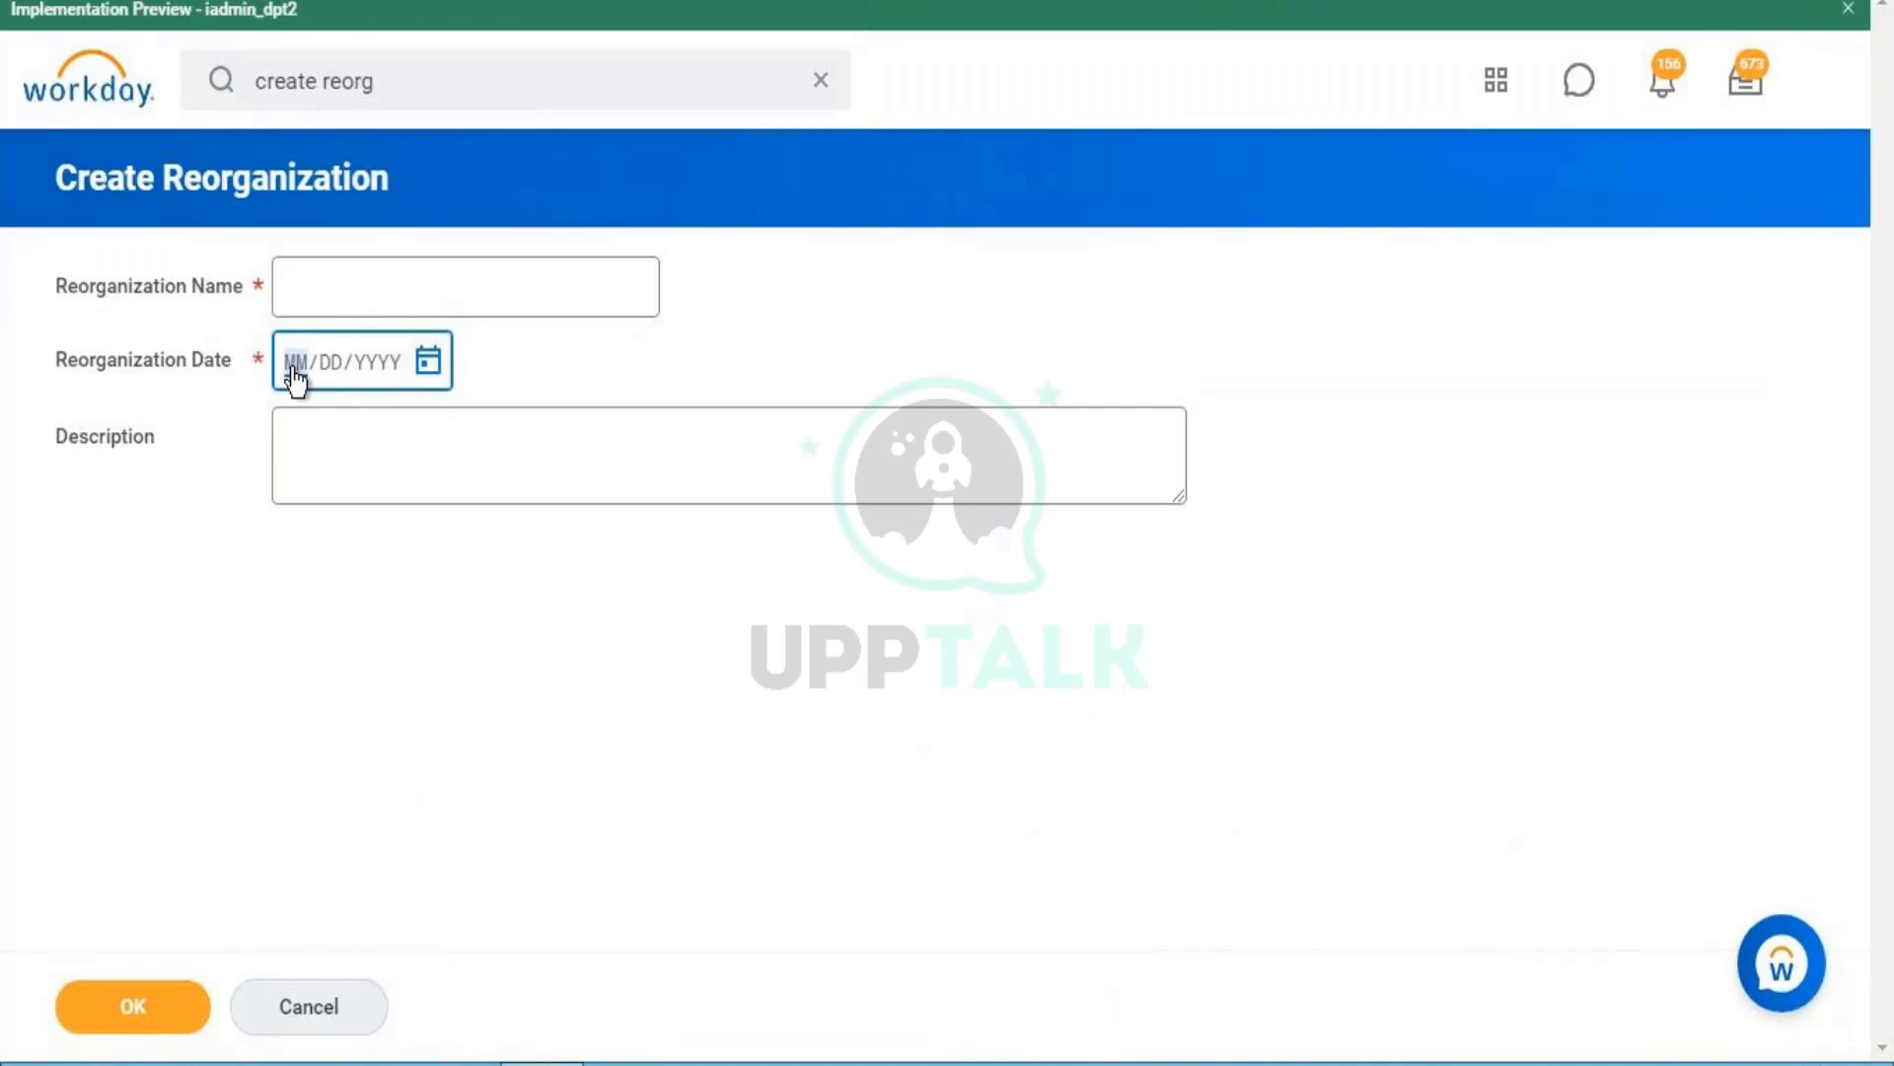
pyautogui.write('01/01/1900')
# - Leave the Create Reorganization form and discard its unsaved changes
pyautogui.click(120, 94)
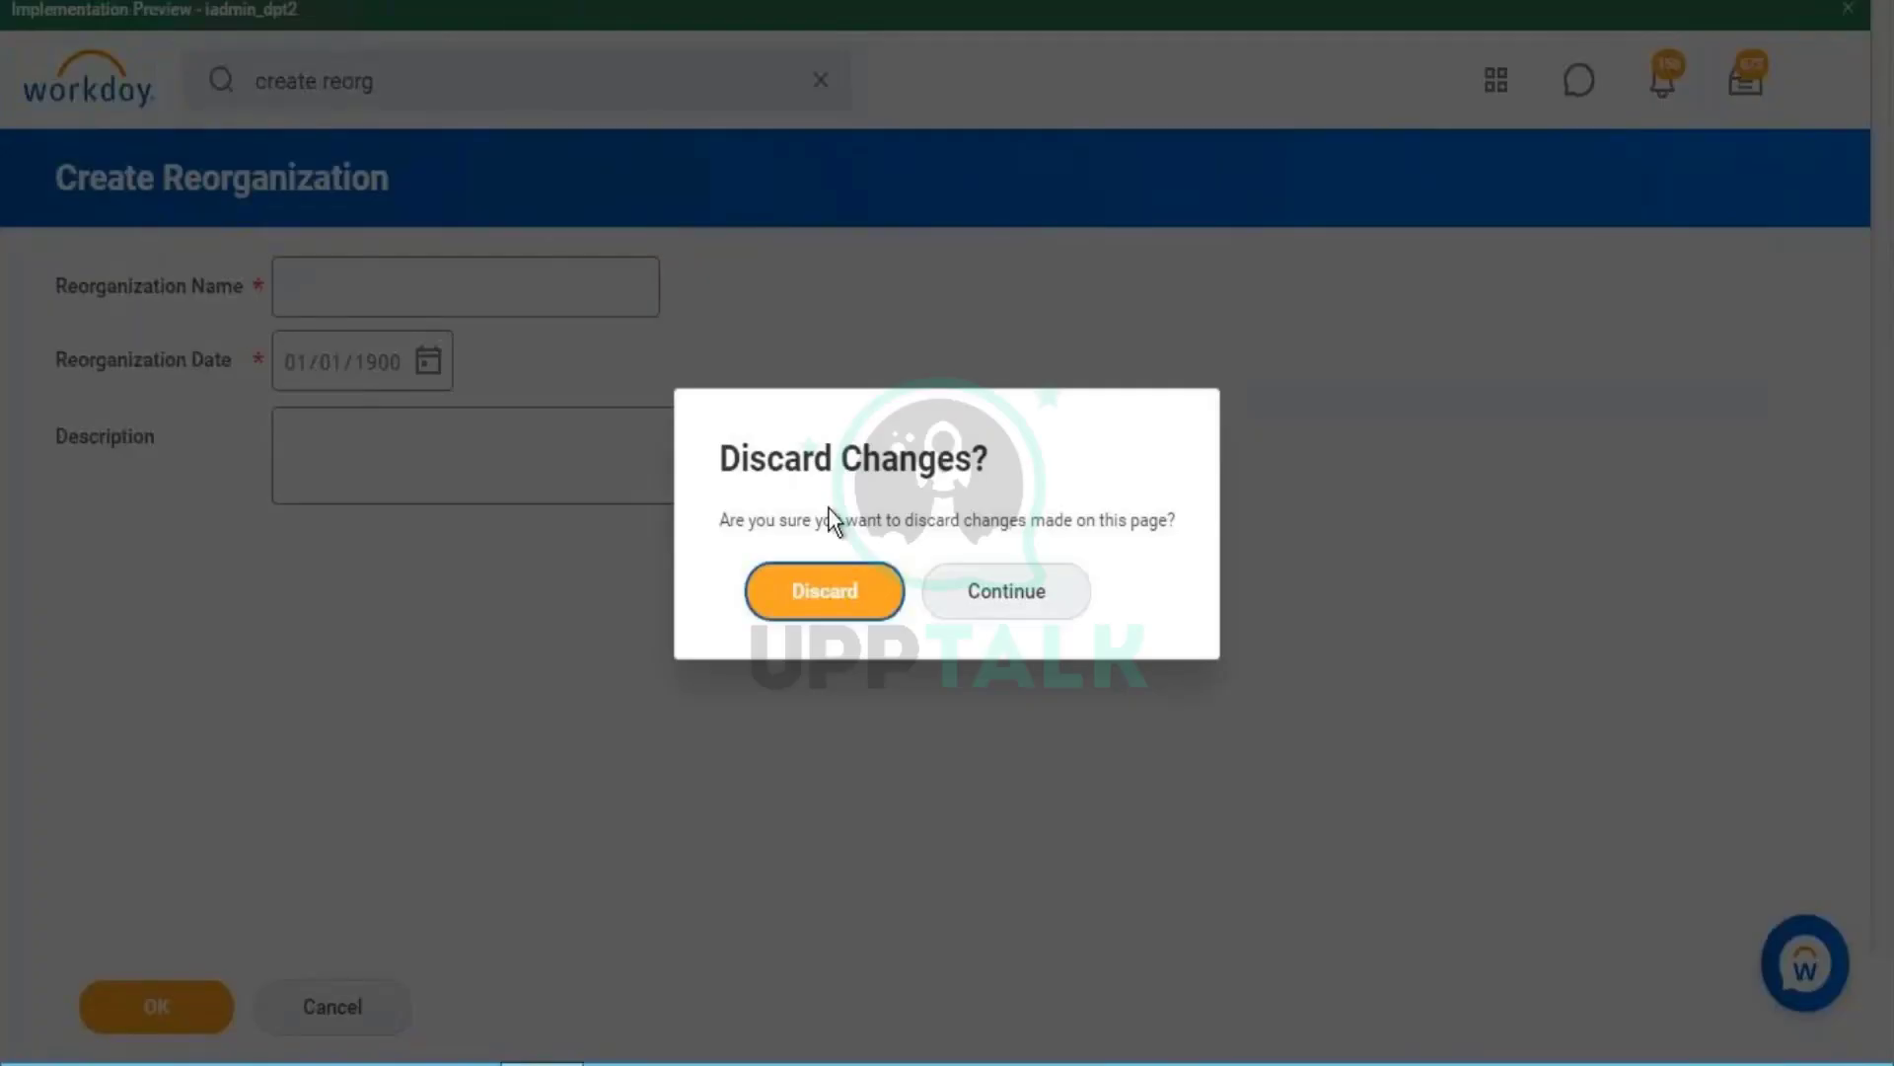
pyautogui.click(844, 595)
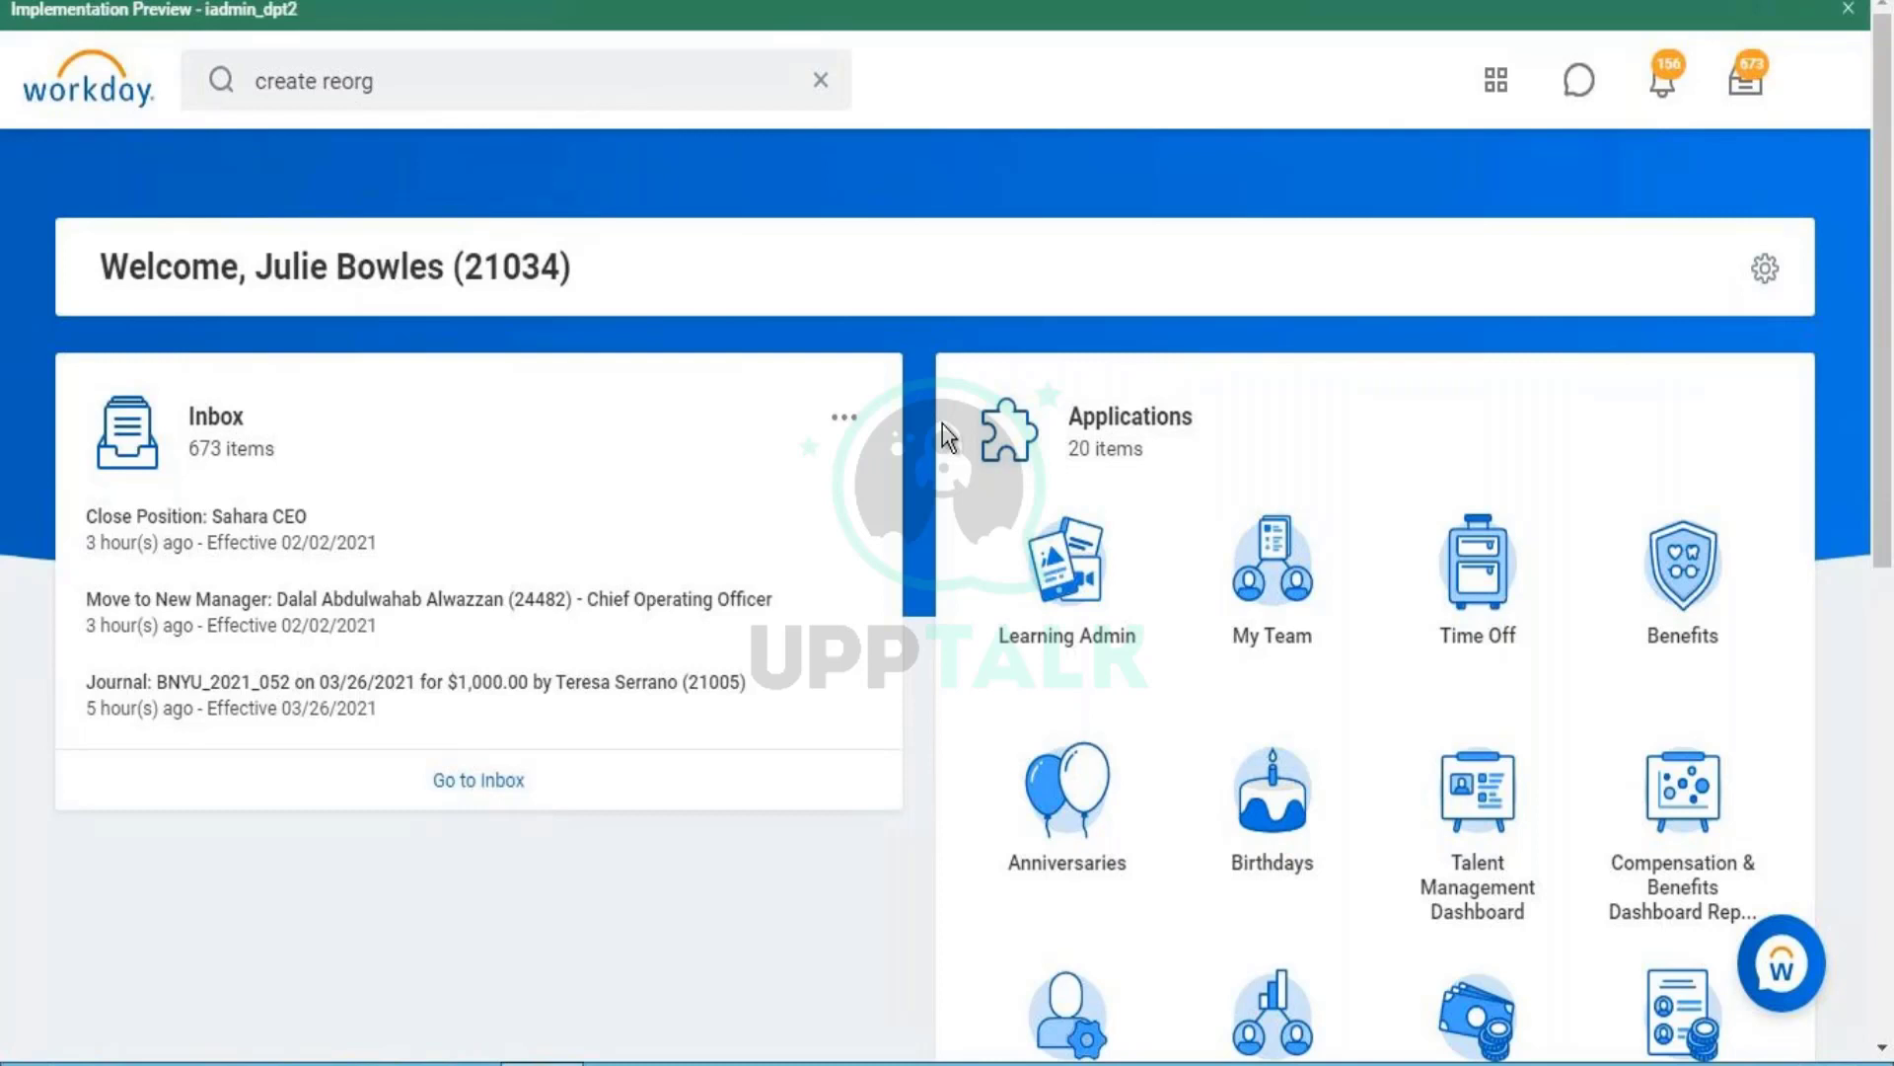
# - Change the search from 'create reorg' to 'create company' and run it
pyautogui.click(368, 83)
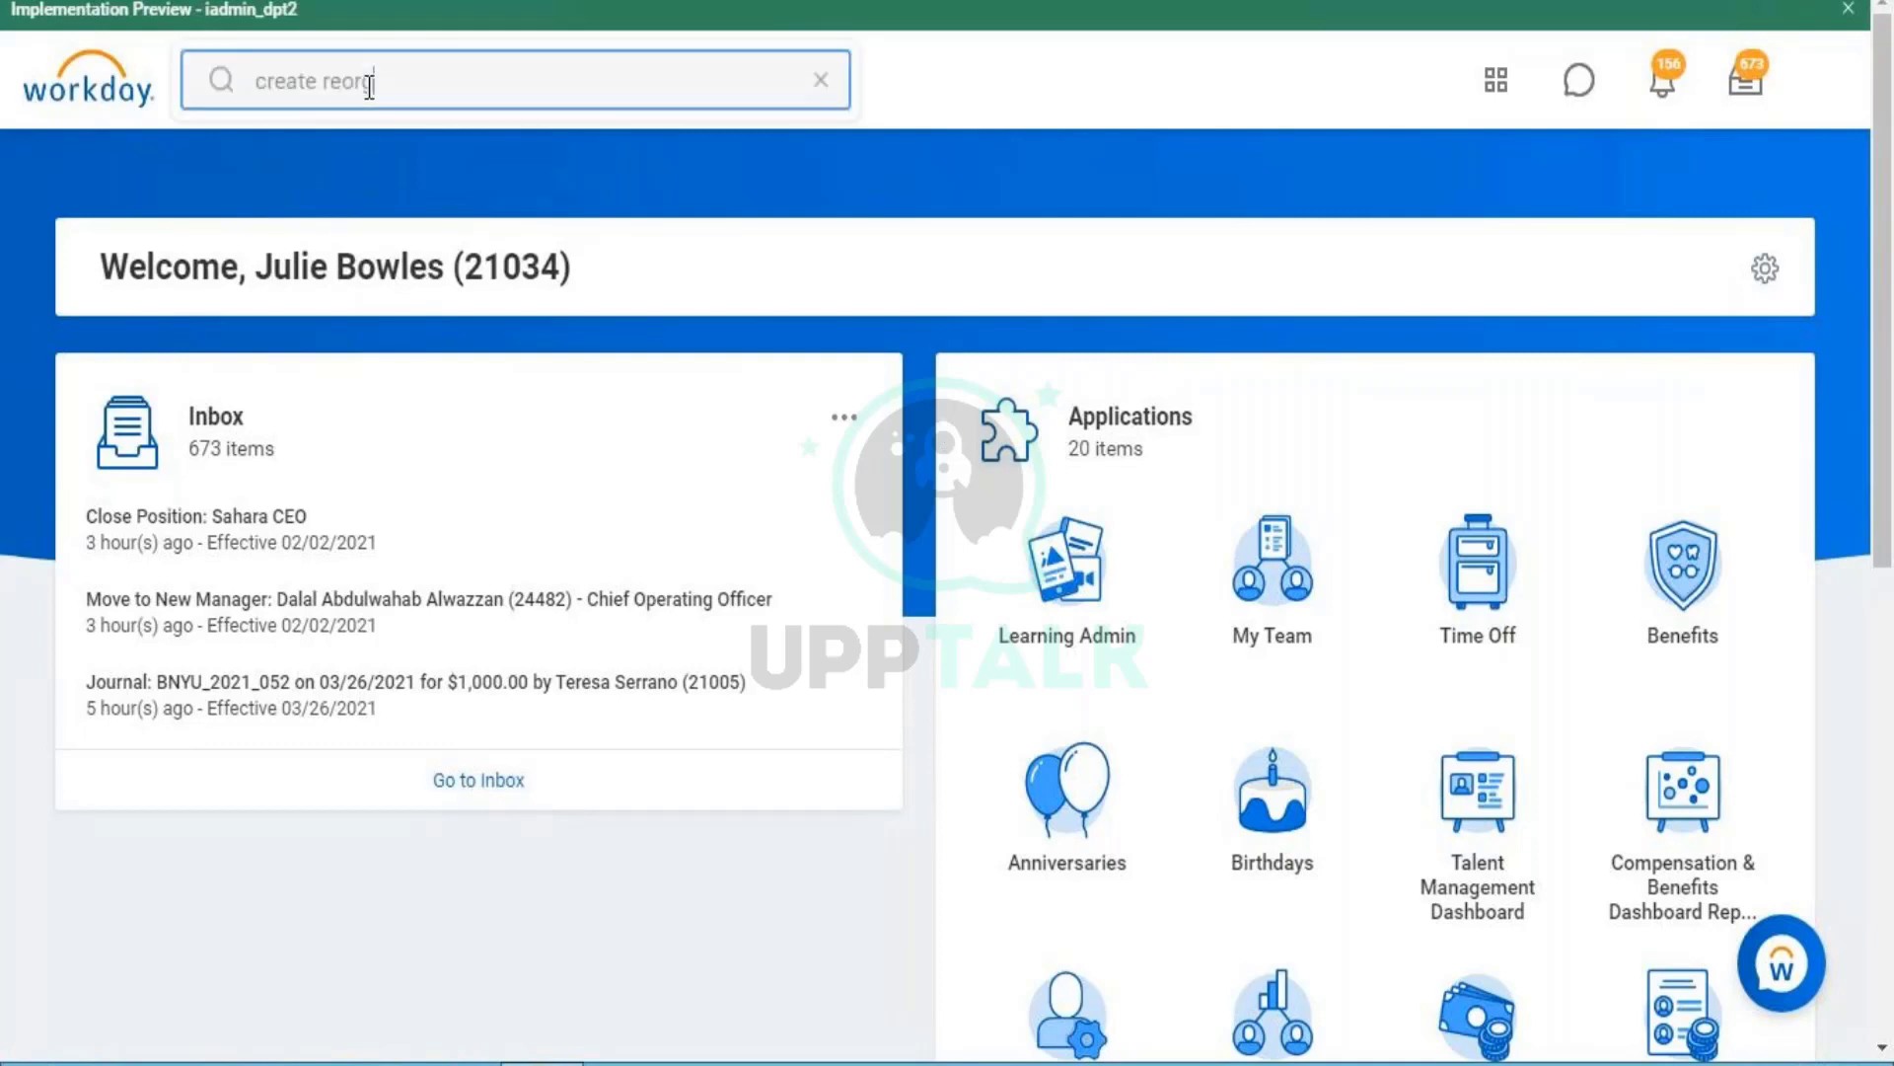
pyautogui.doubleClick(364, 84)
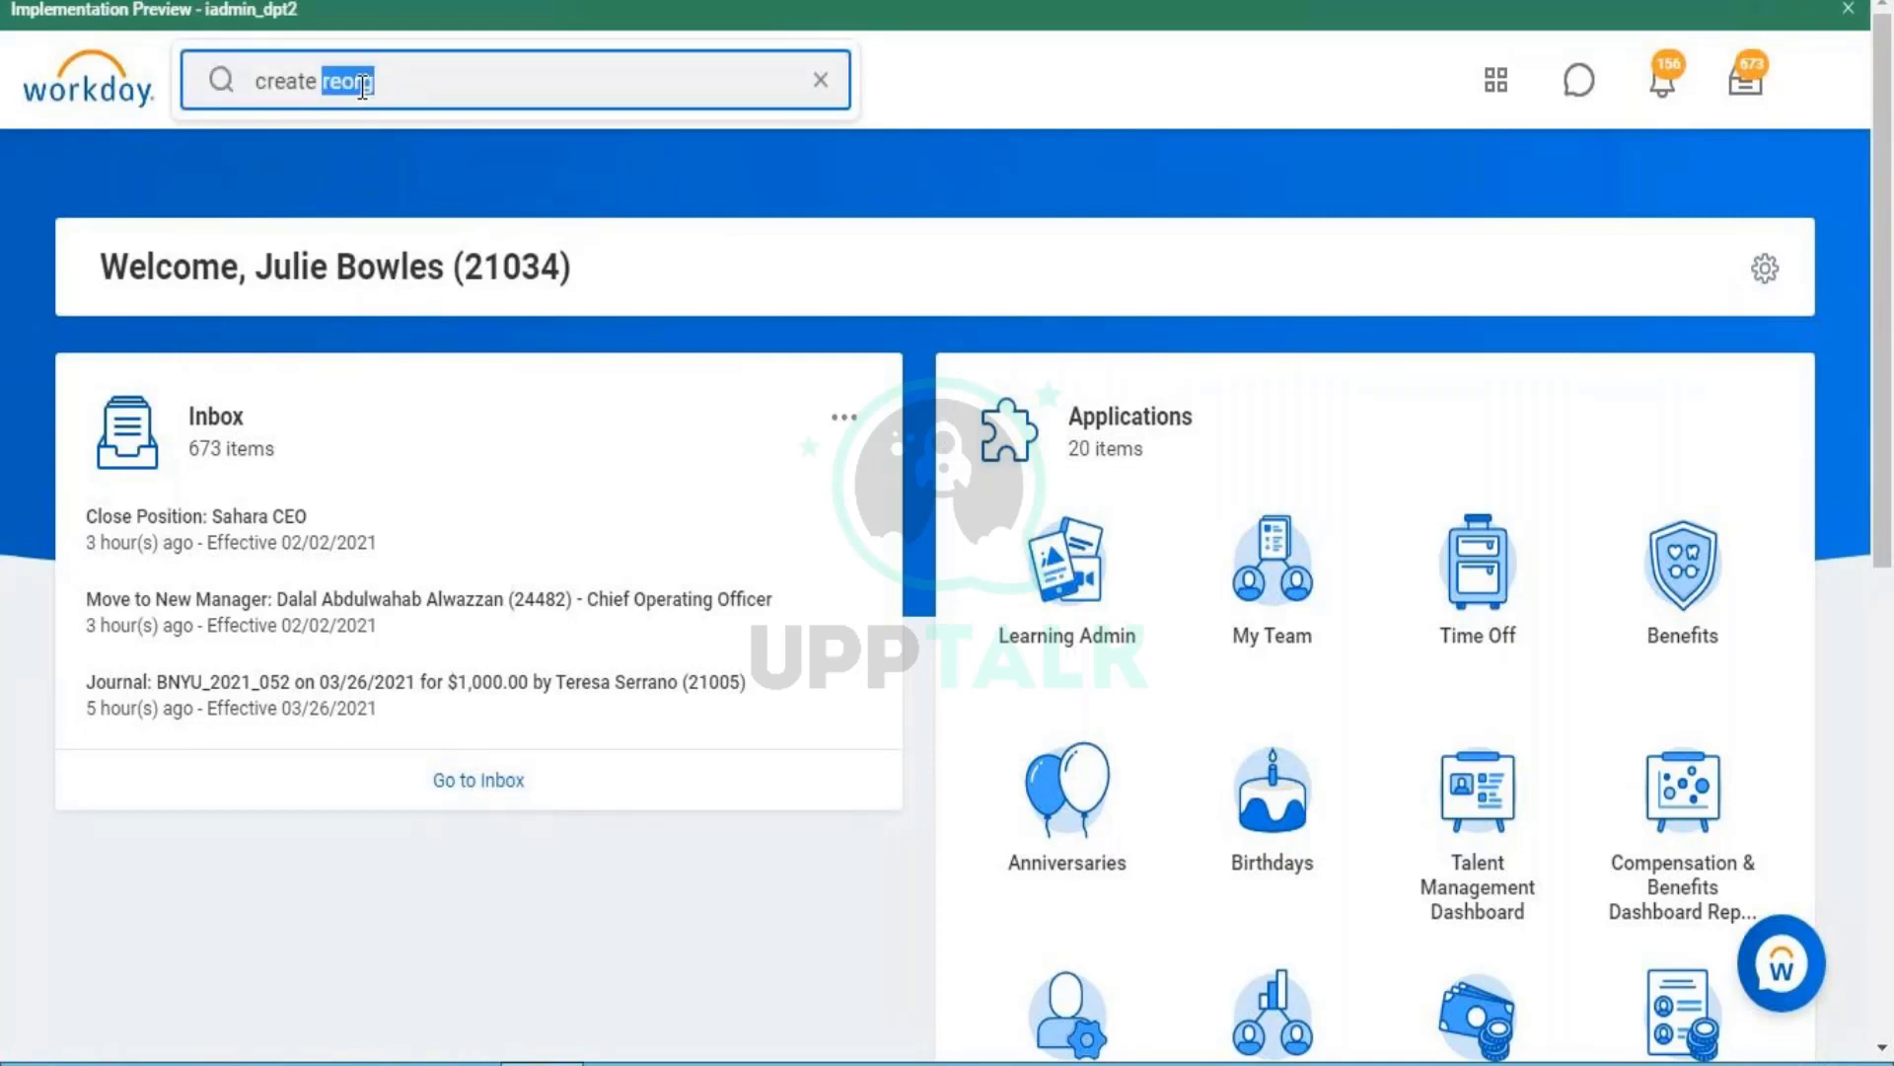
pyautogui.write('company')
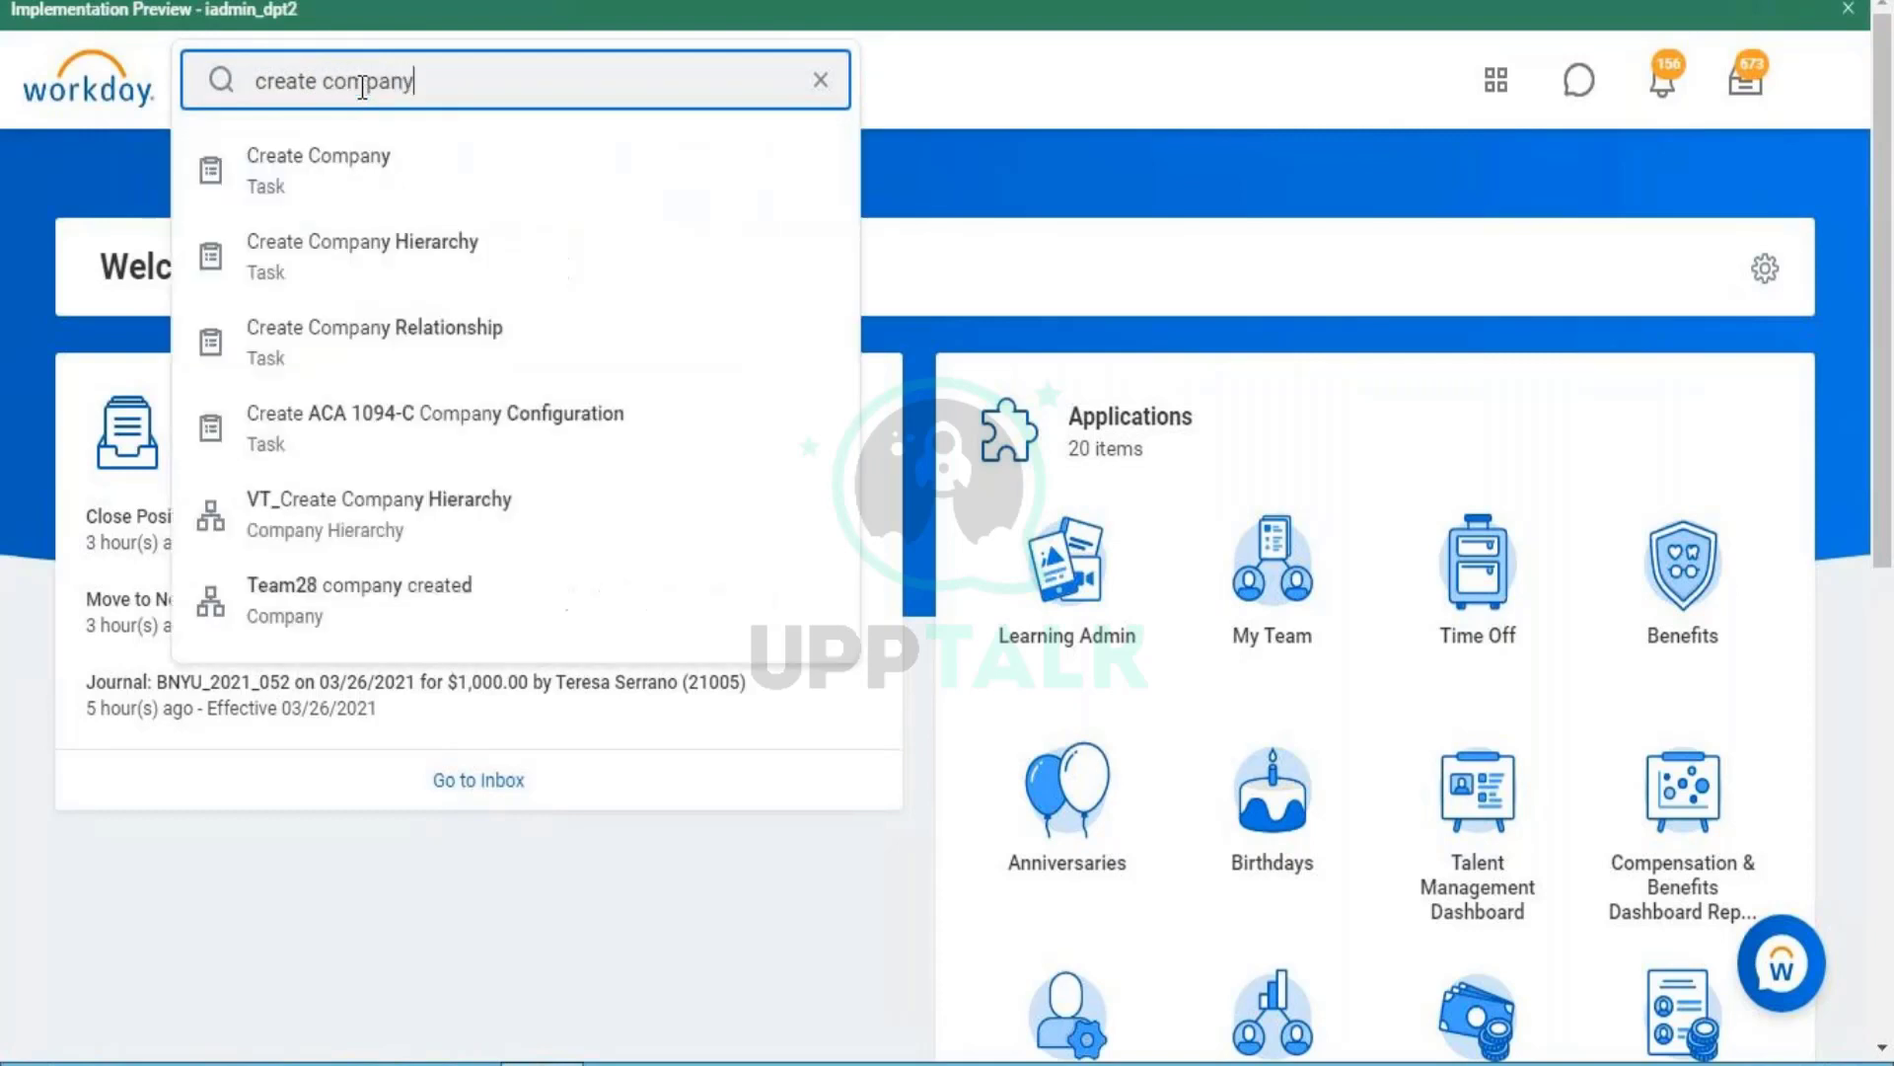
pyautogui.press('Return')
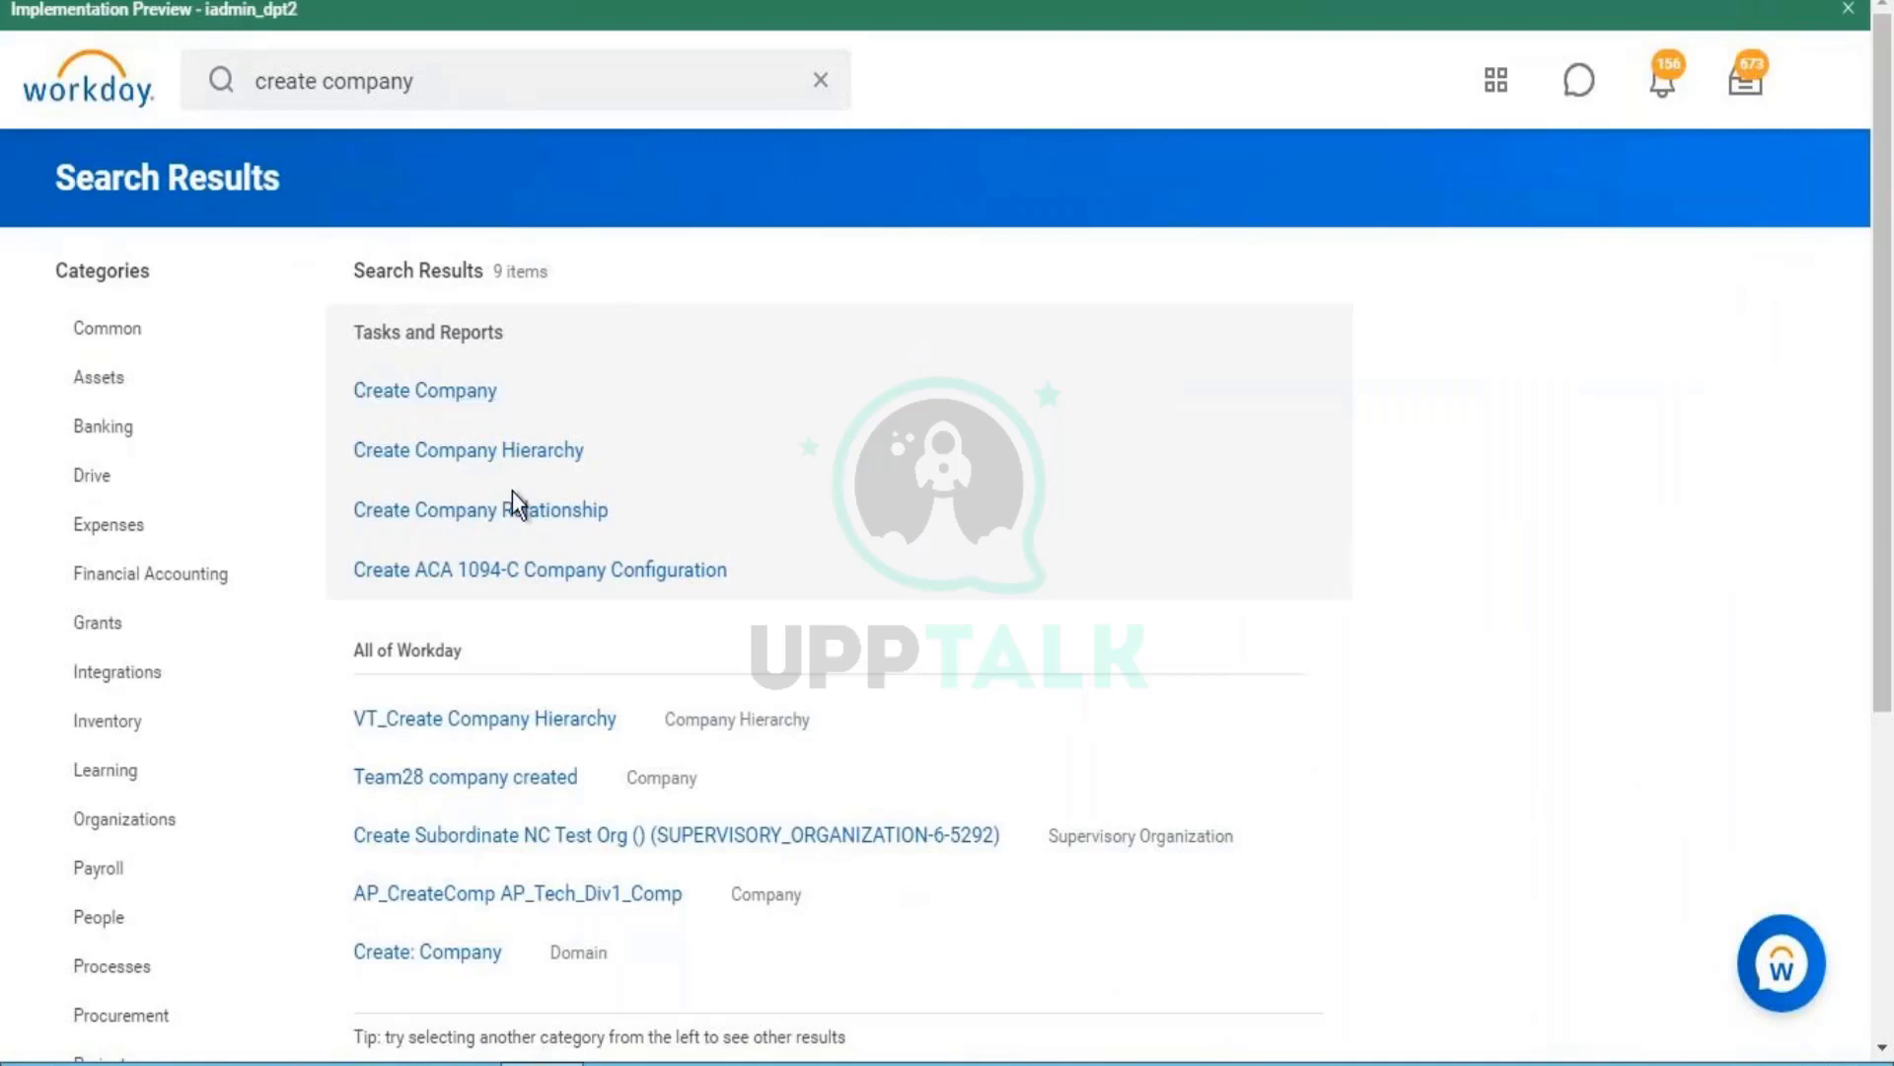
# - Start Create Company, find reorganization Demo 001 (01/01/1900) by searching 'demo', and confirm it with OK
pyautogui.click(464, 393)
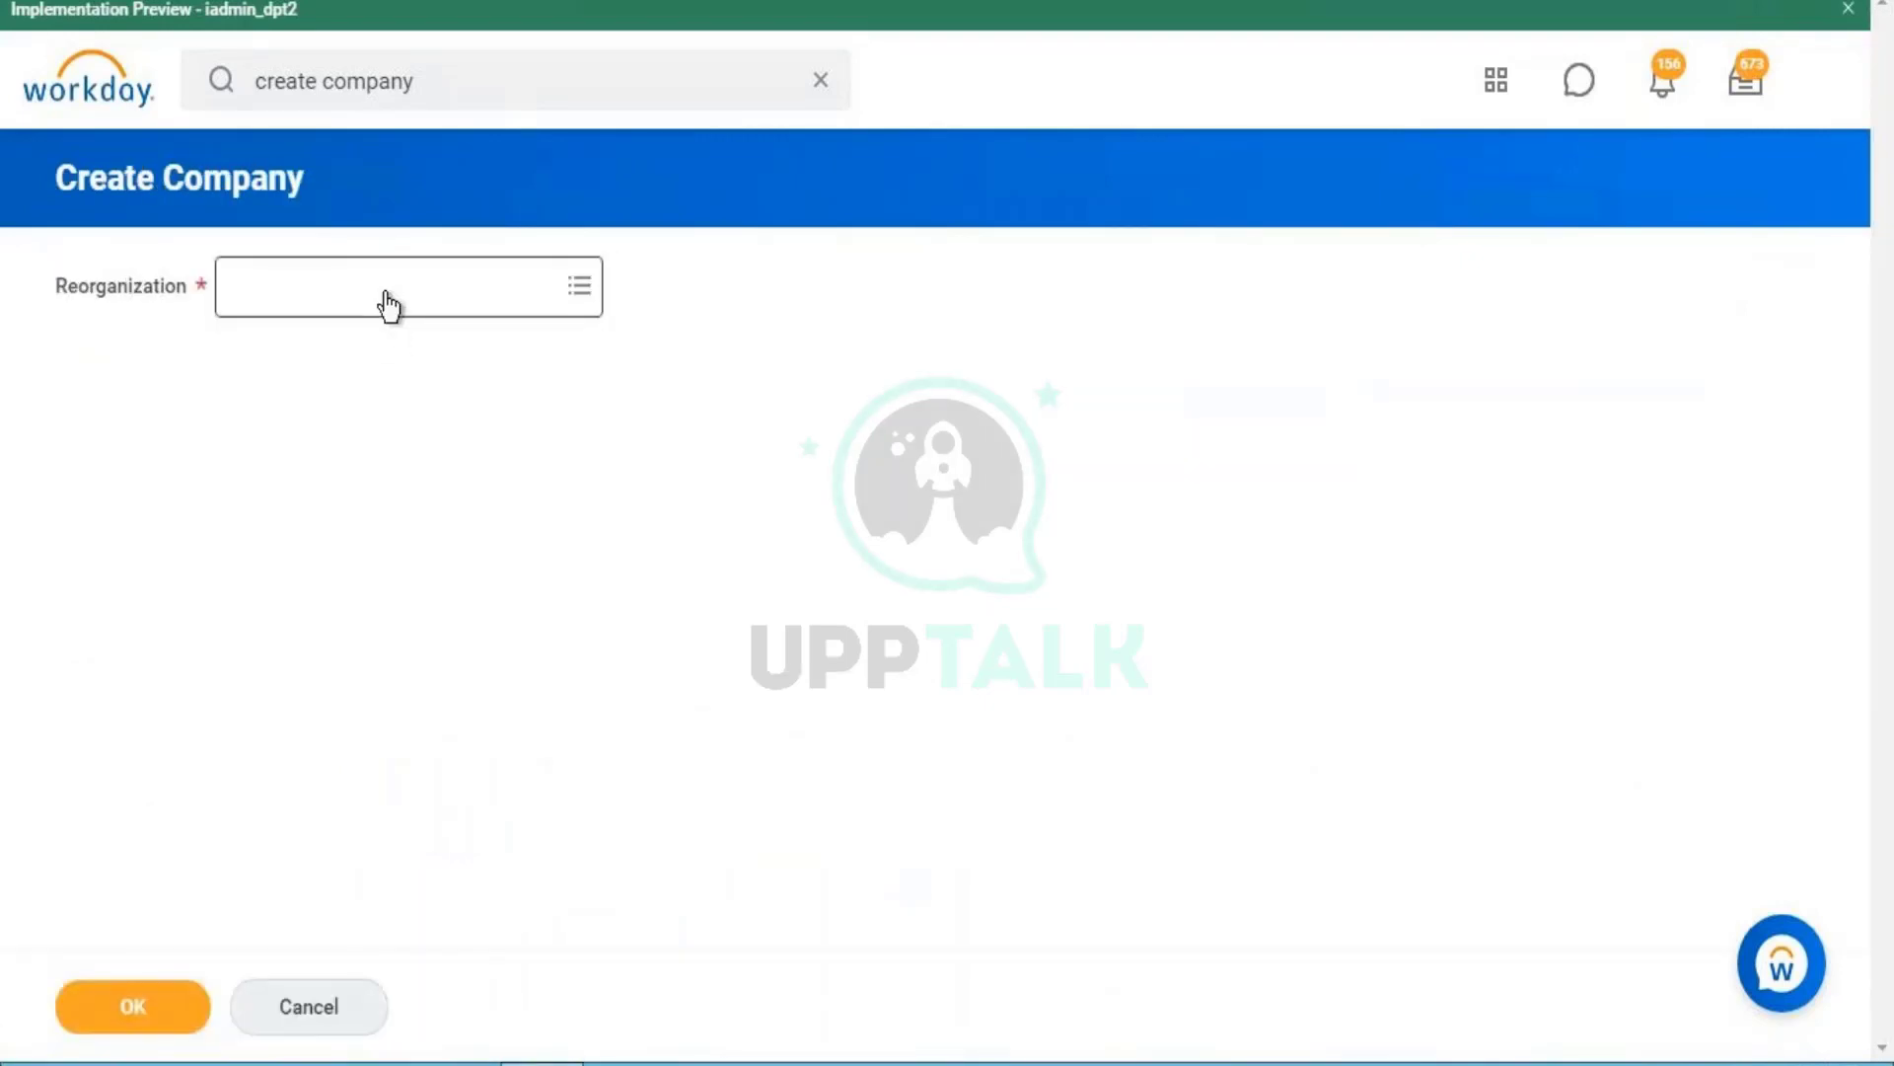
pyautogui.click(387, 292)
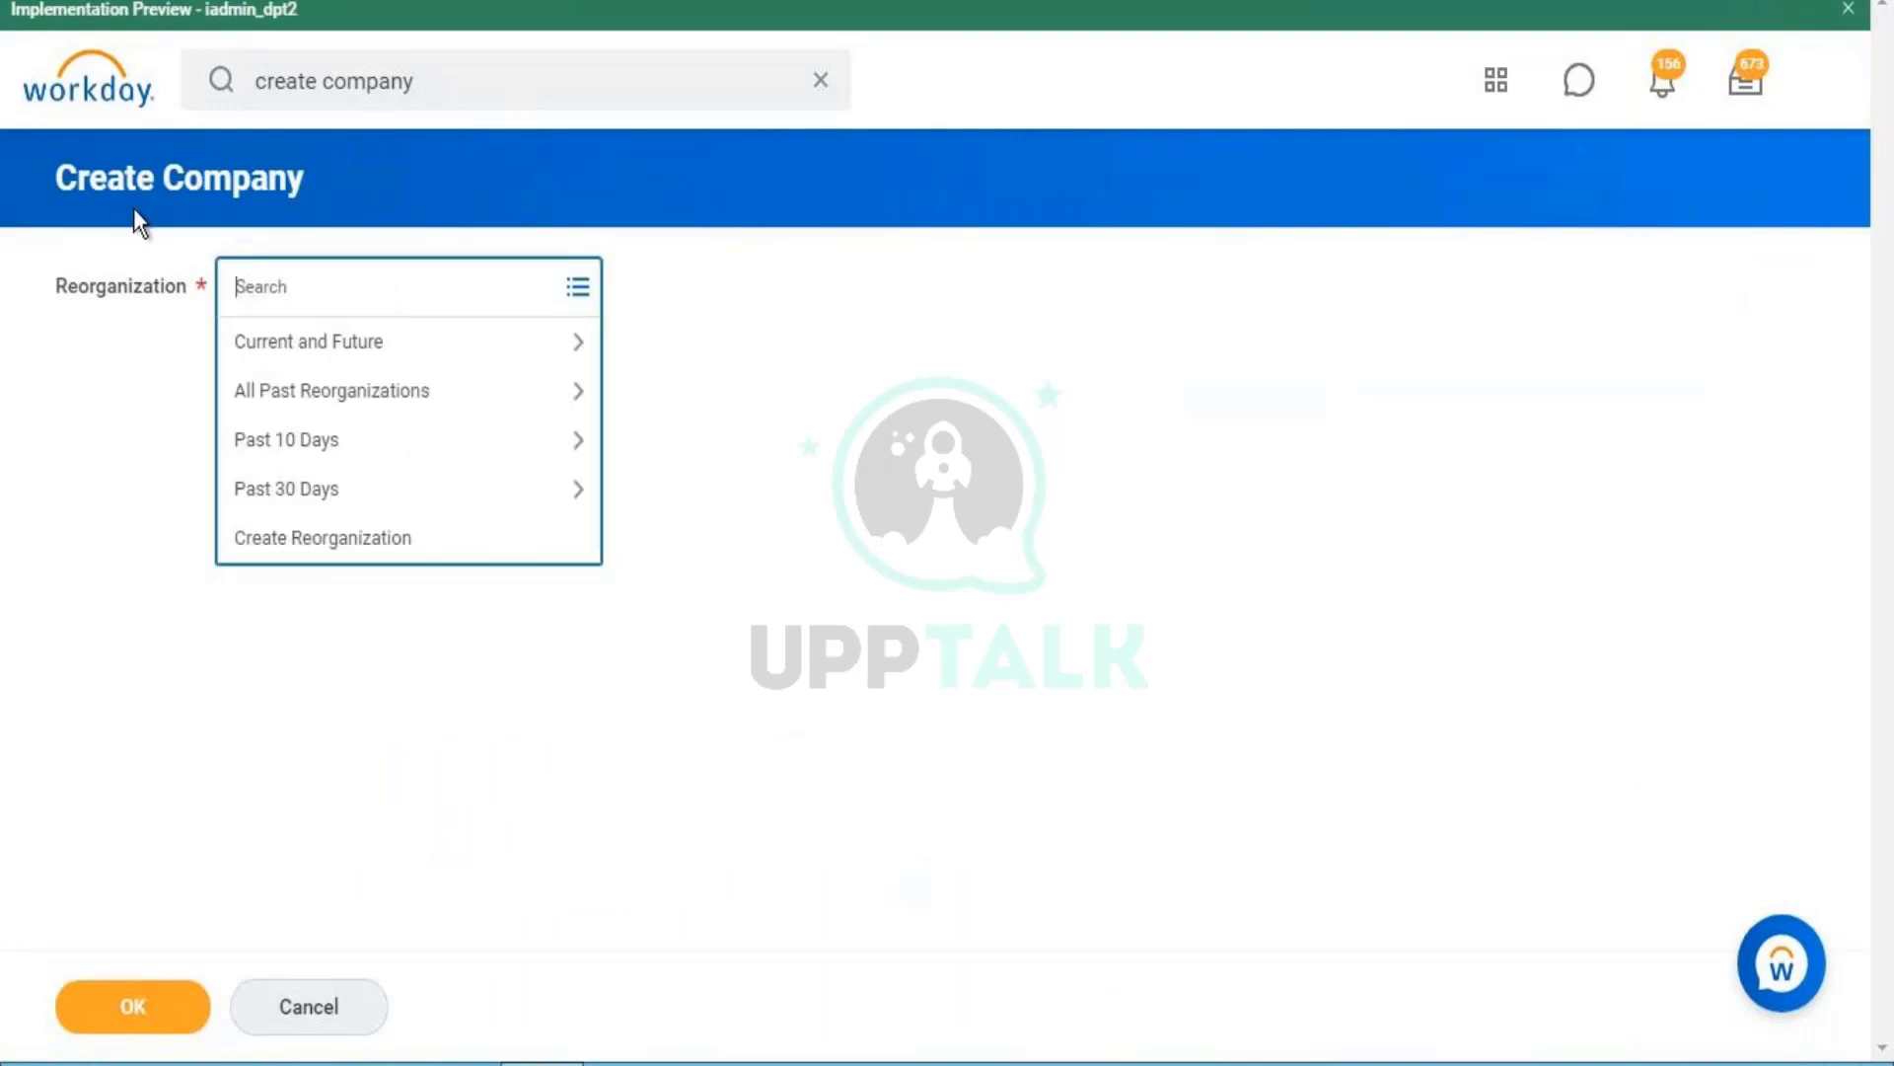
pyautogui.click(215, 162)
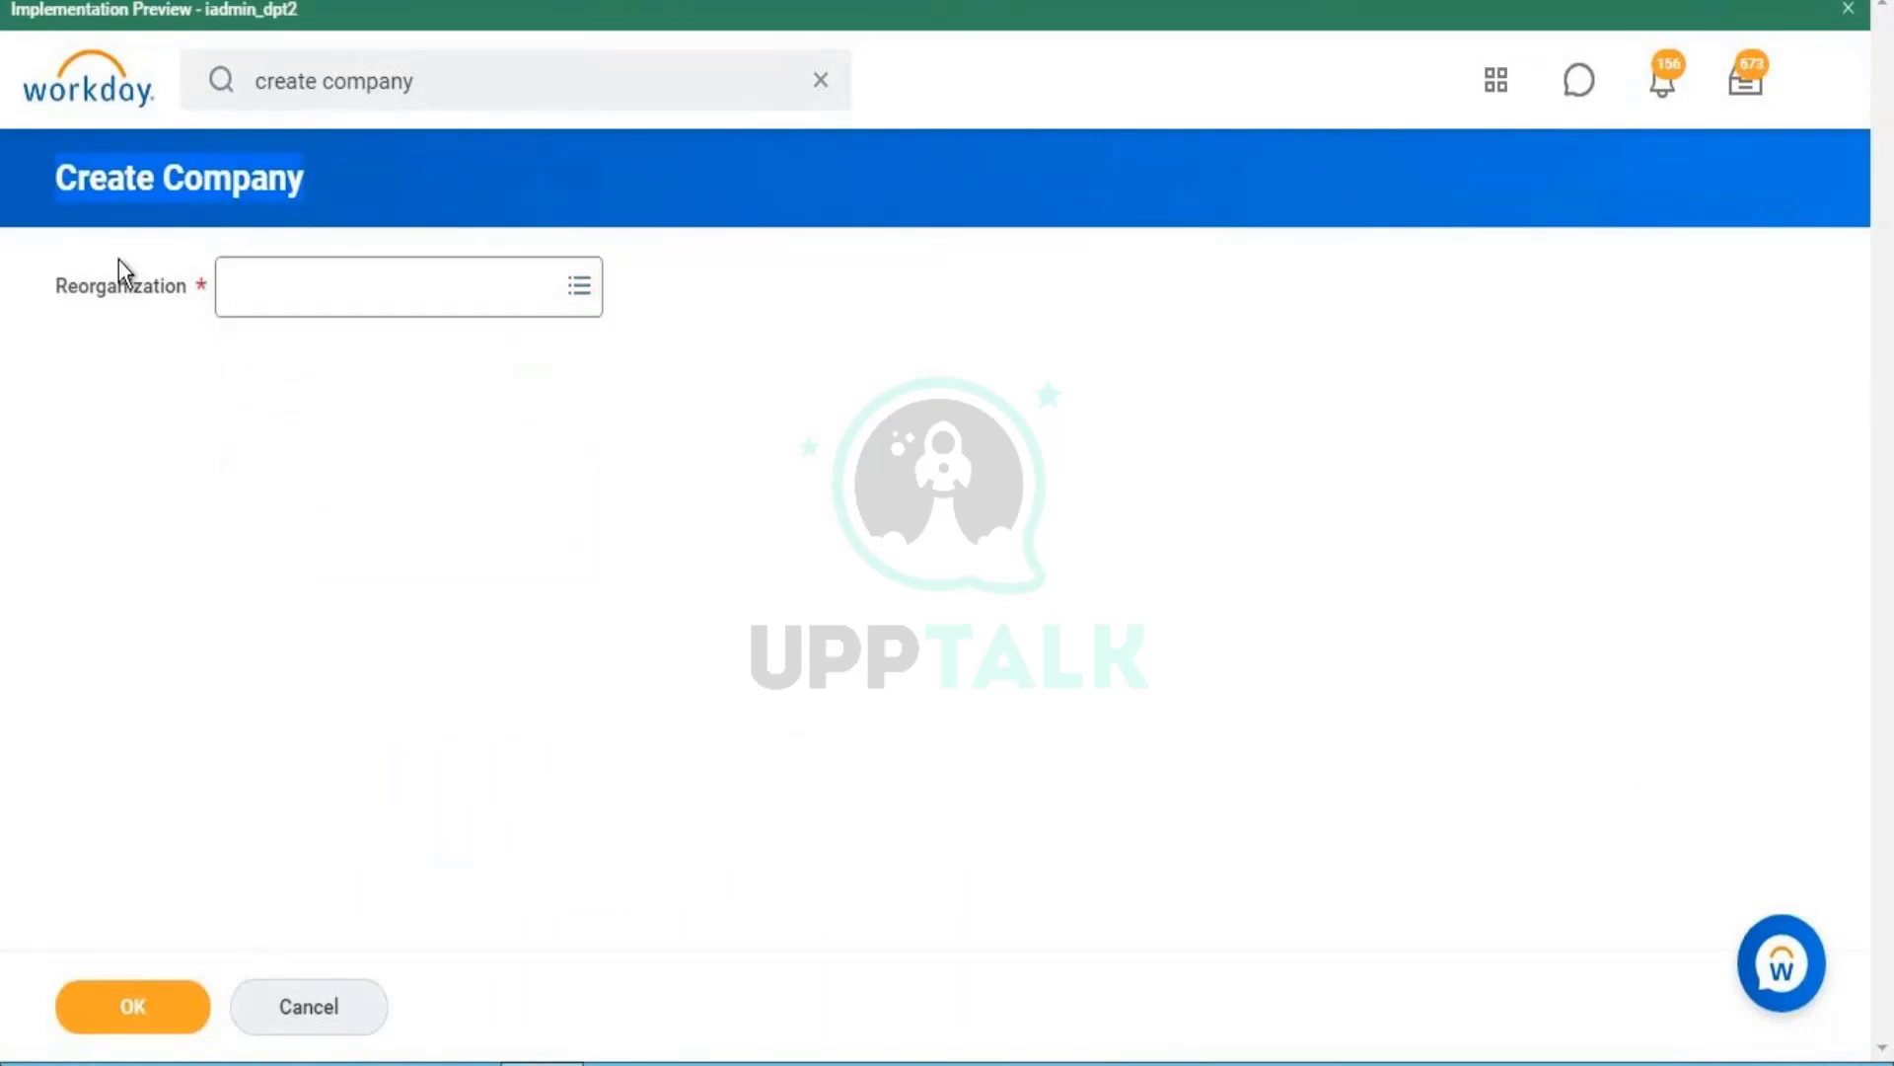
pyautogui.doubleClick(144, 288)
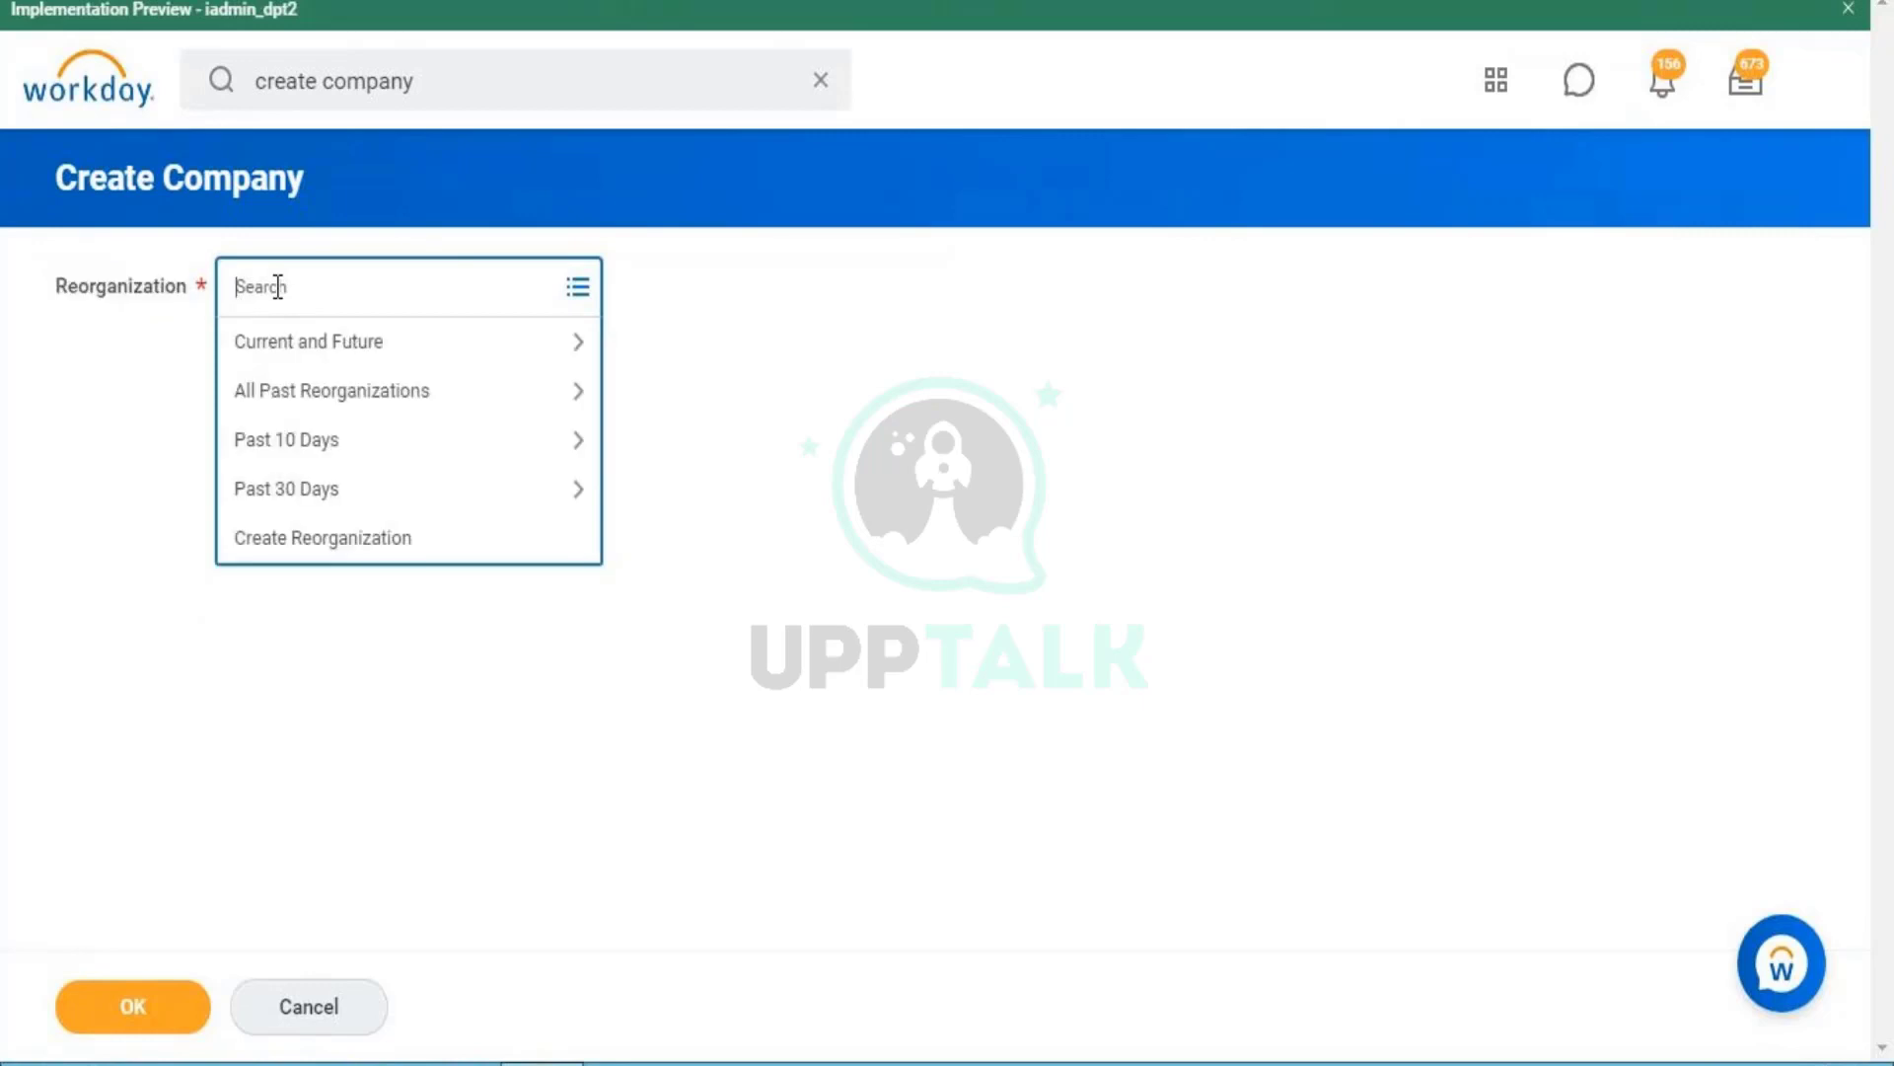
pyautogui.write('demo')
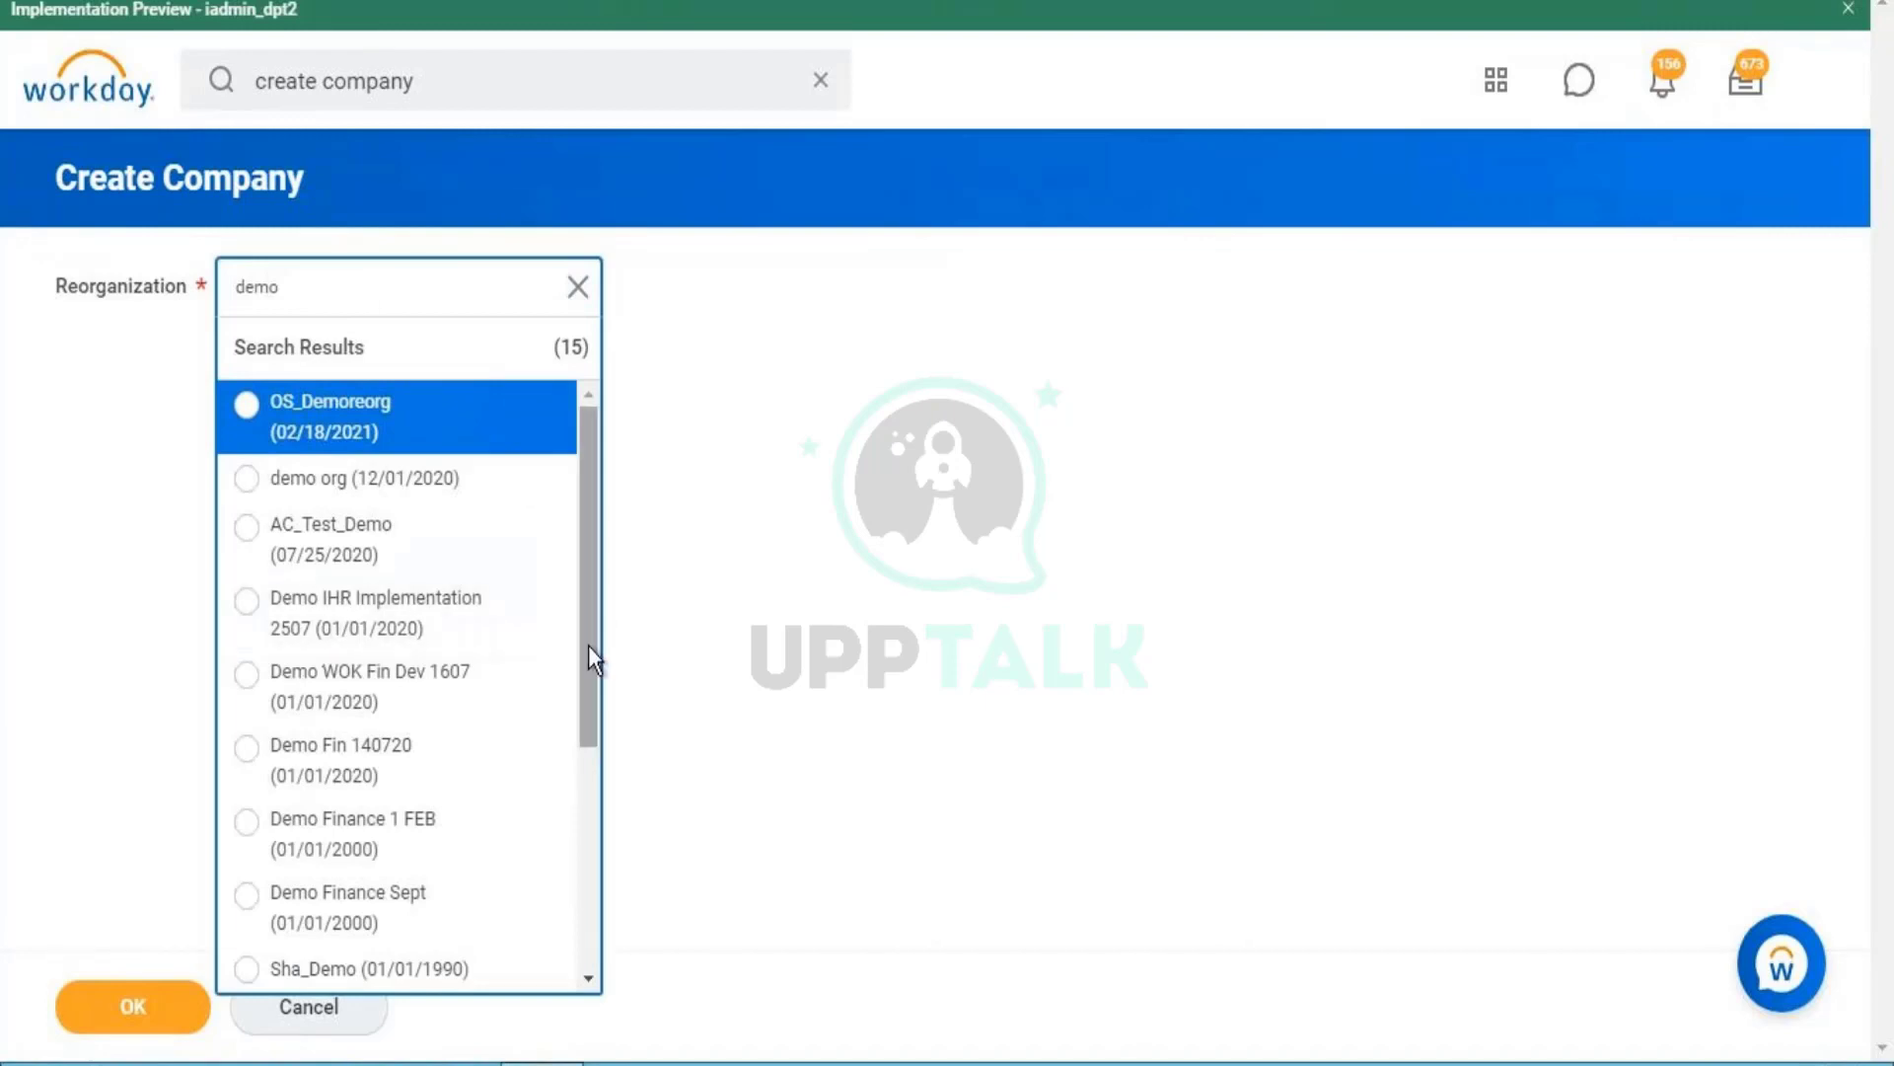
pyautogui.scroll(-3, 582, 730)
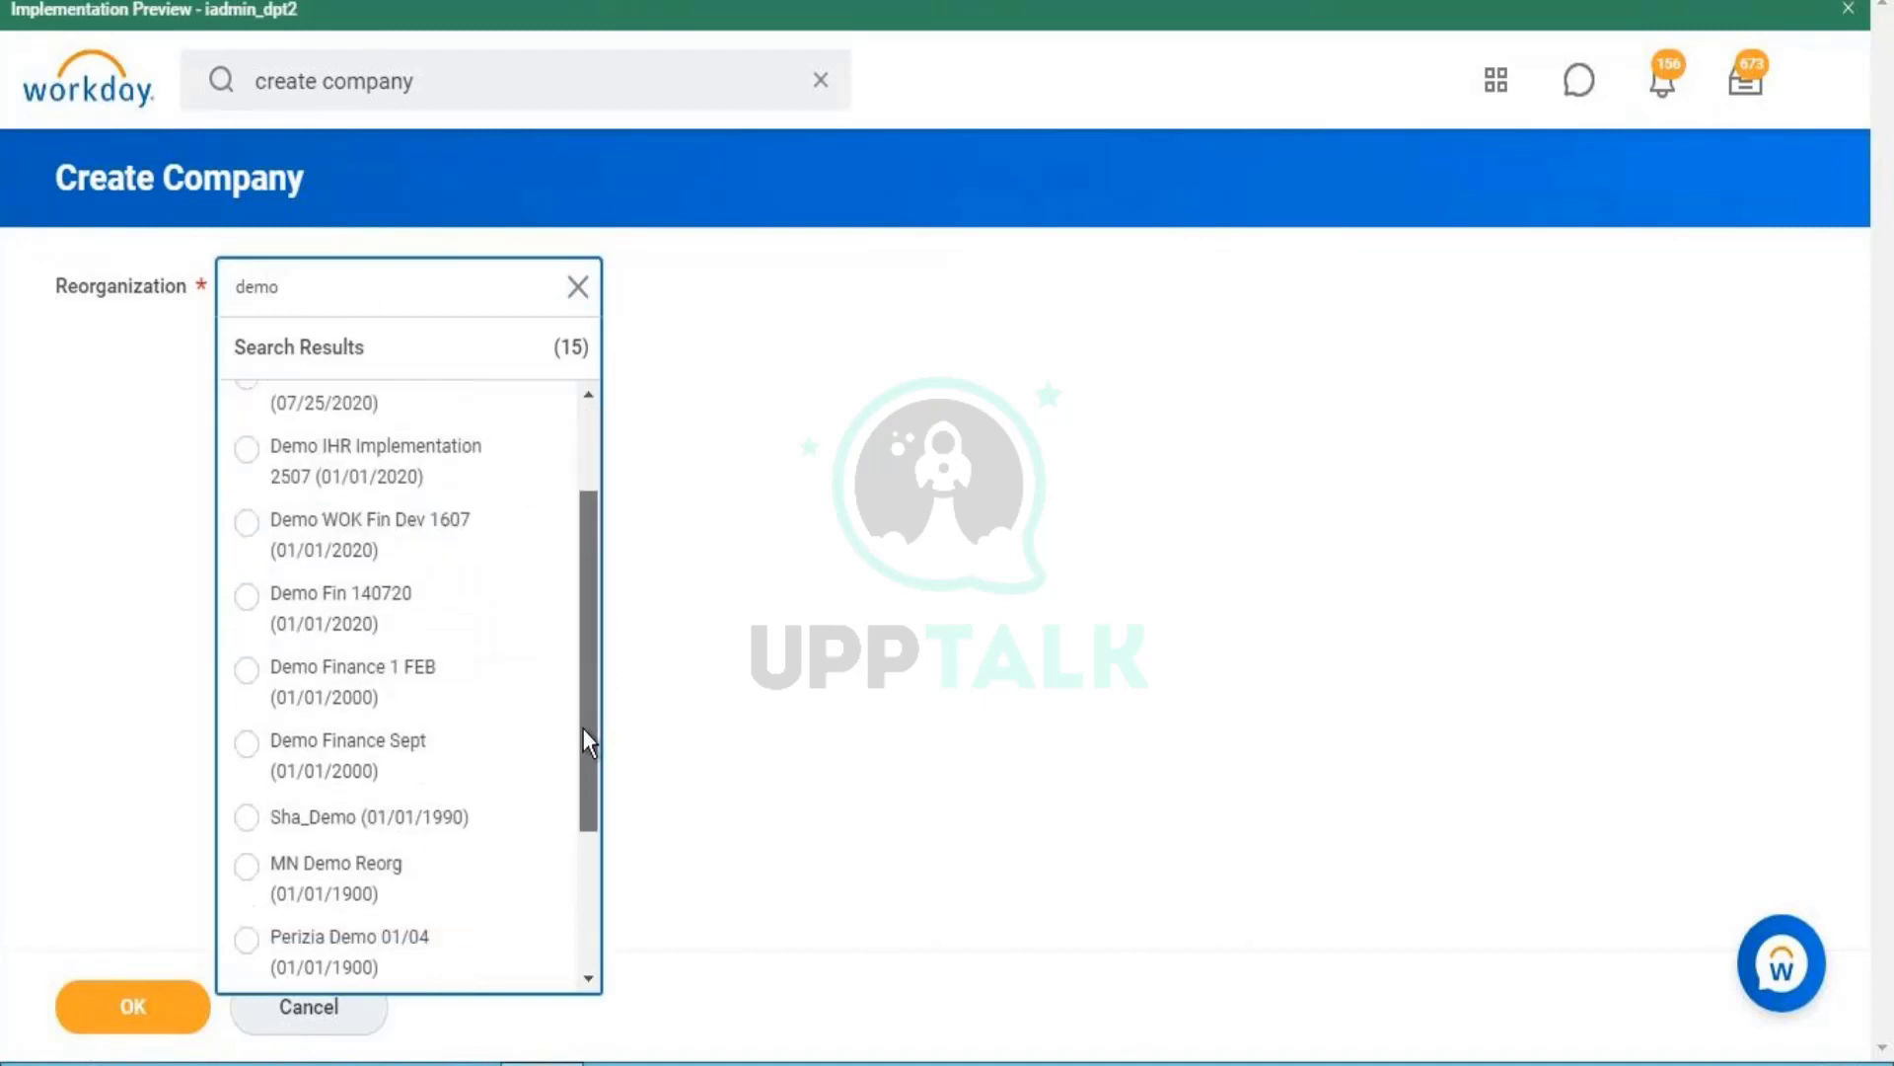
pyautogui.scroll(-2, 578, 839)
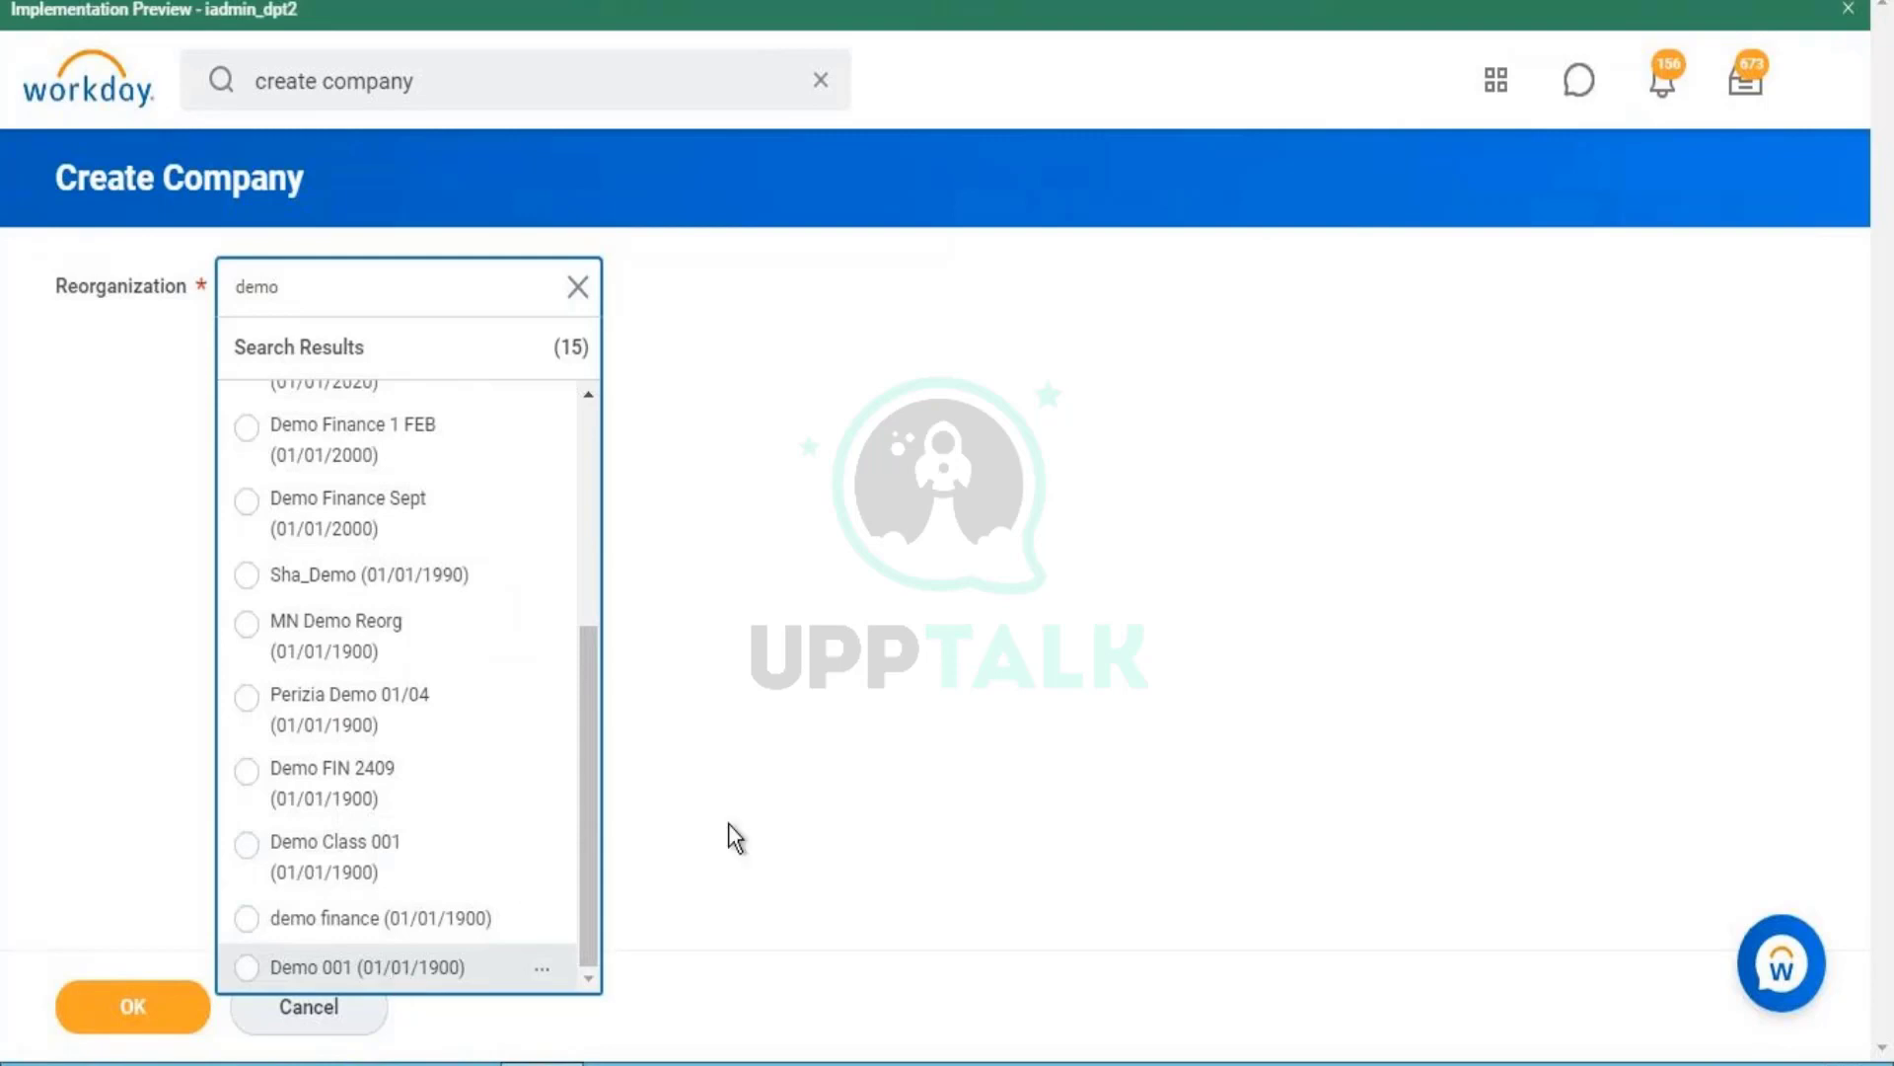
pyautogui.click(399, 972)
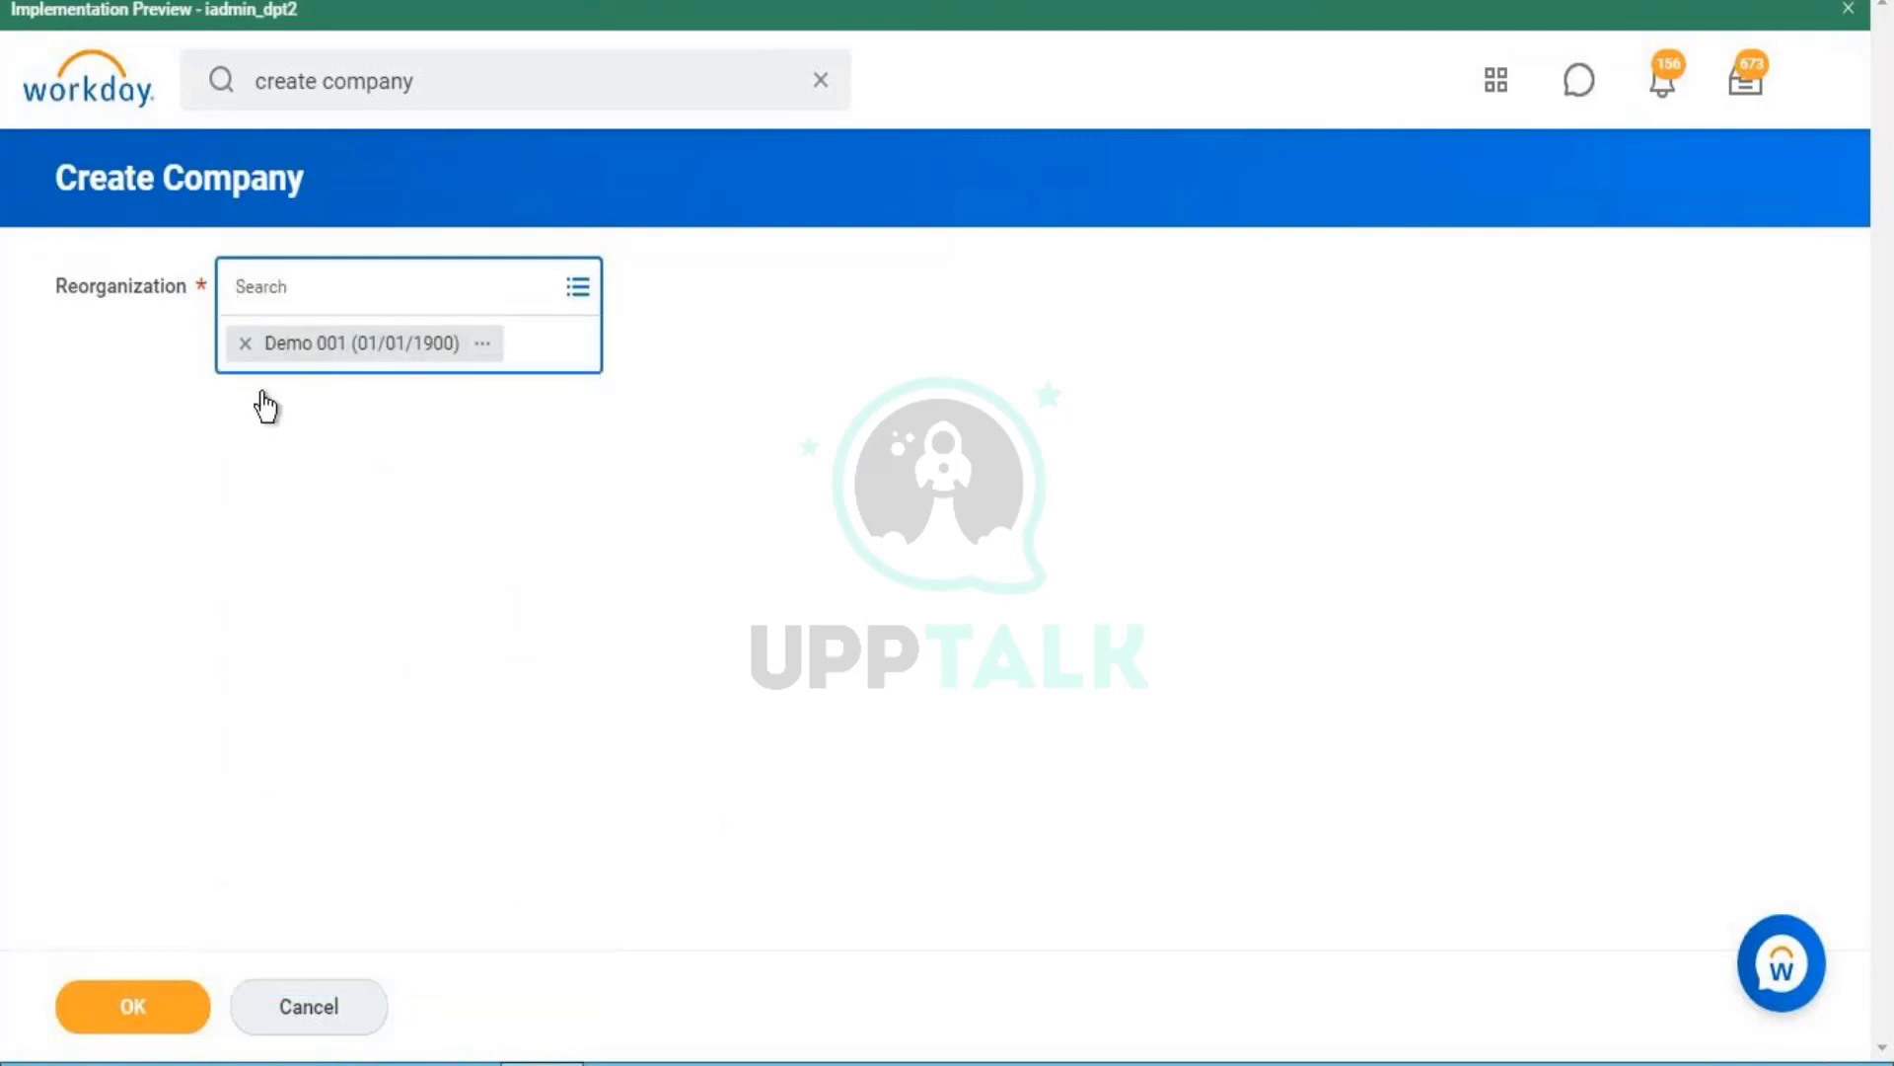
pyautogui.click(136, 1011)
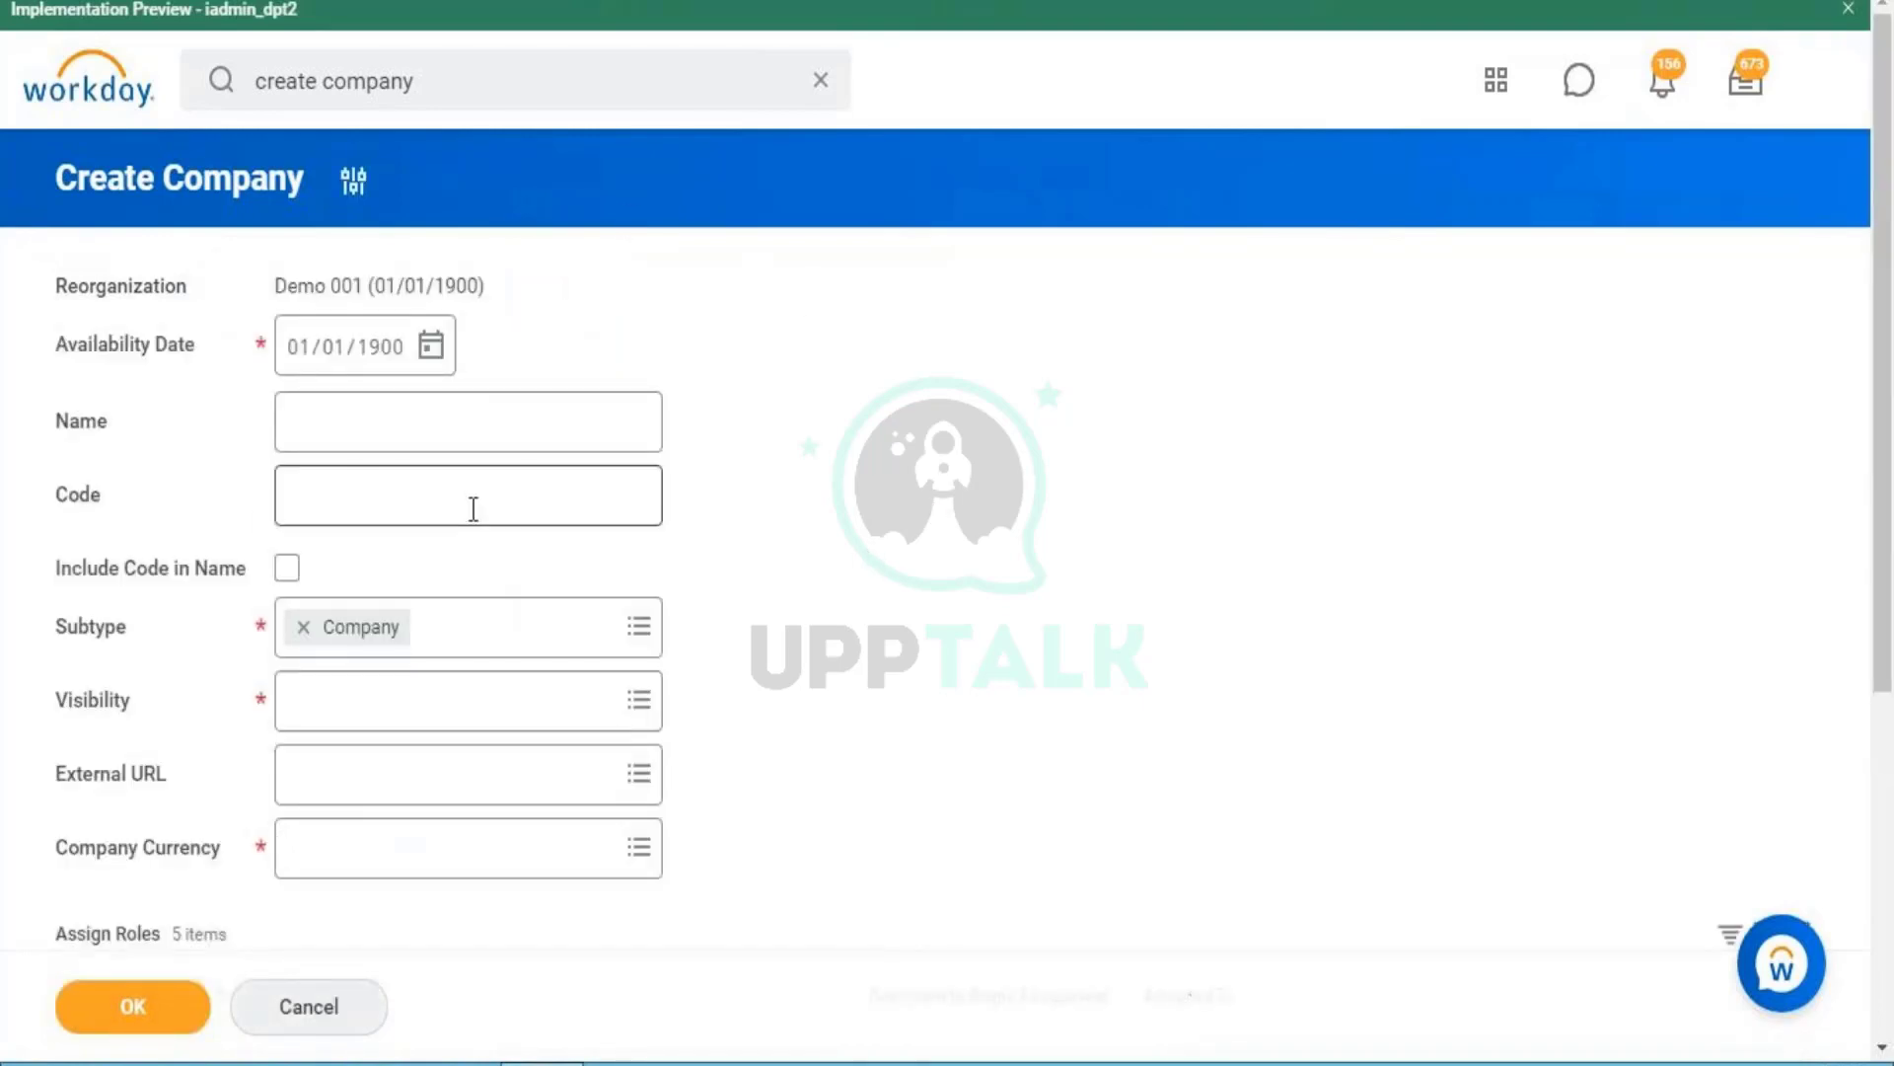
# - Check the prefilled Demo 001 reorganization and 01/01/1900 availability date on the Create Company form
pyautogui.moveTo(63, 345); pyautogui.dragTo(221, 347)
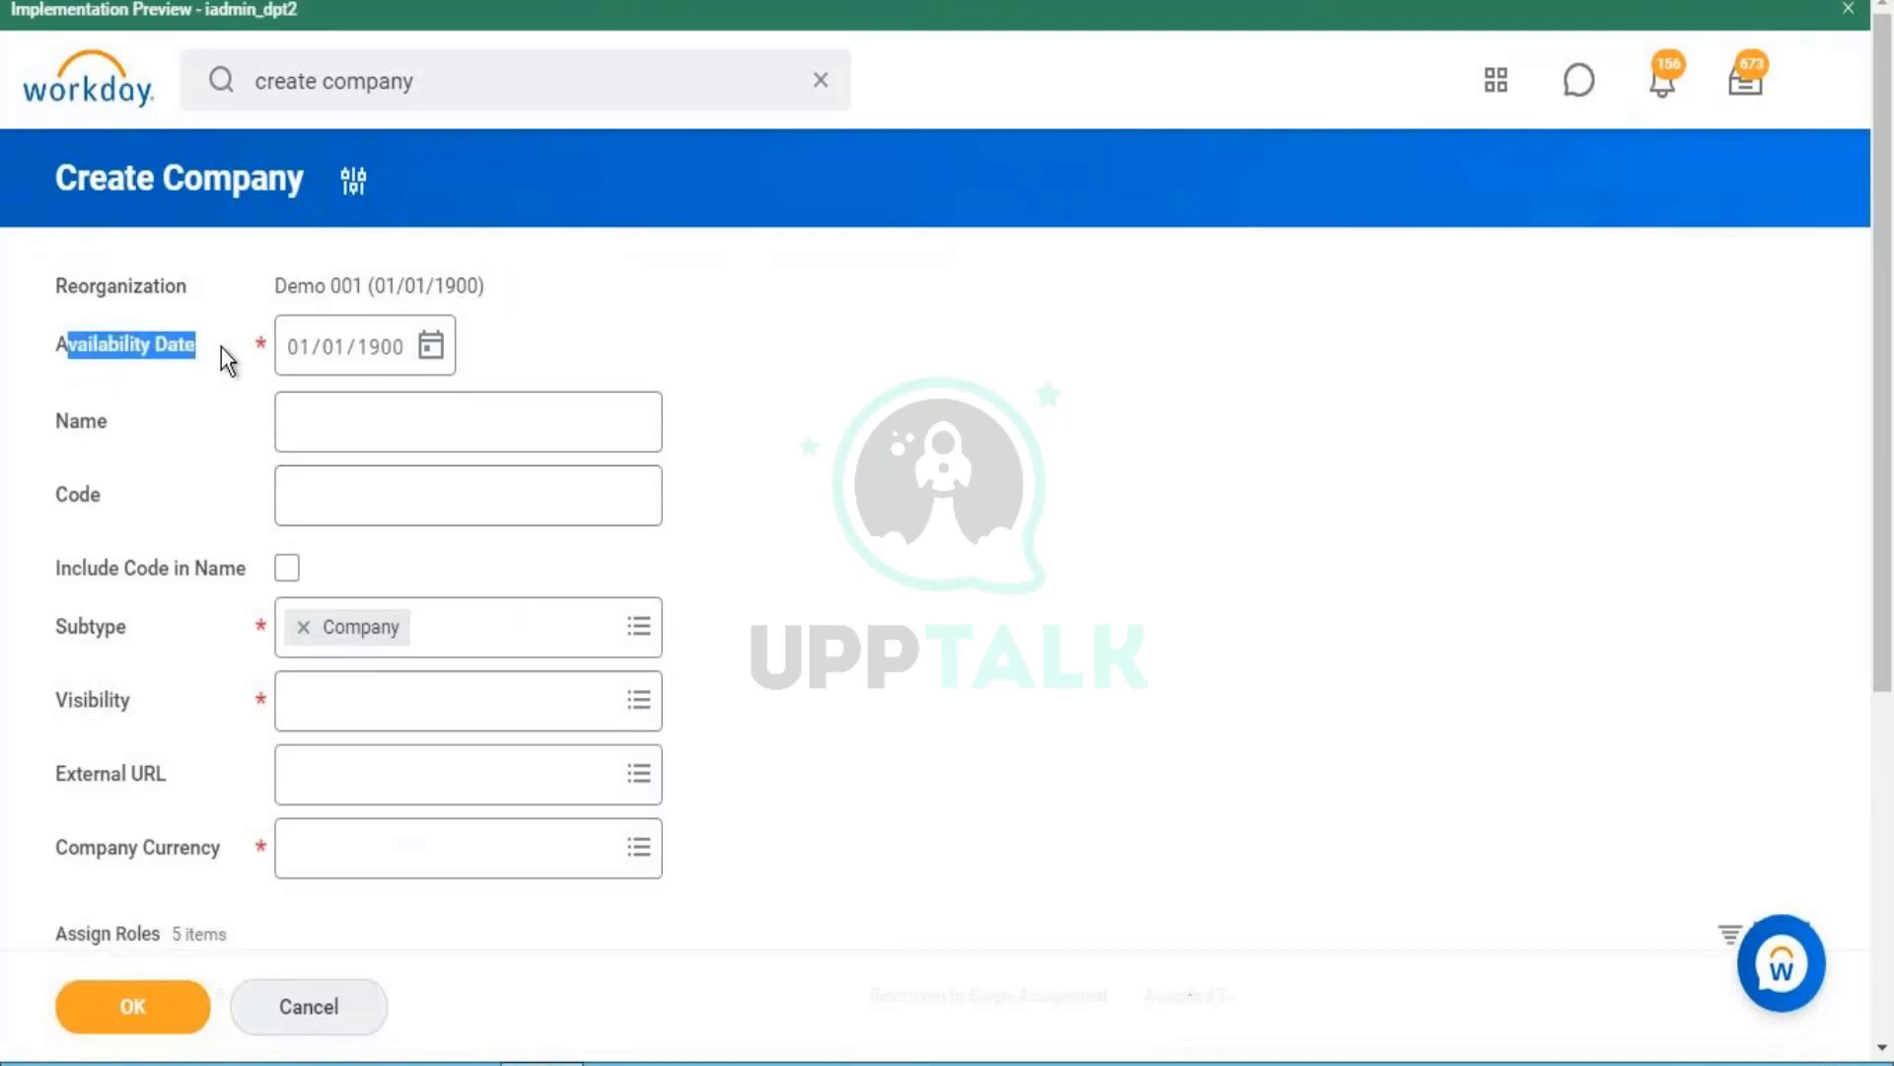
pyautogui.click(318, 293)
pyautogui.tripleClick(318, 293)
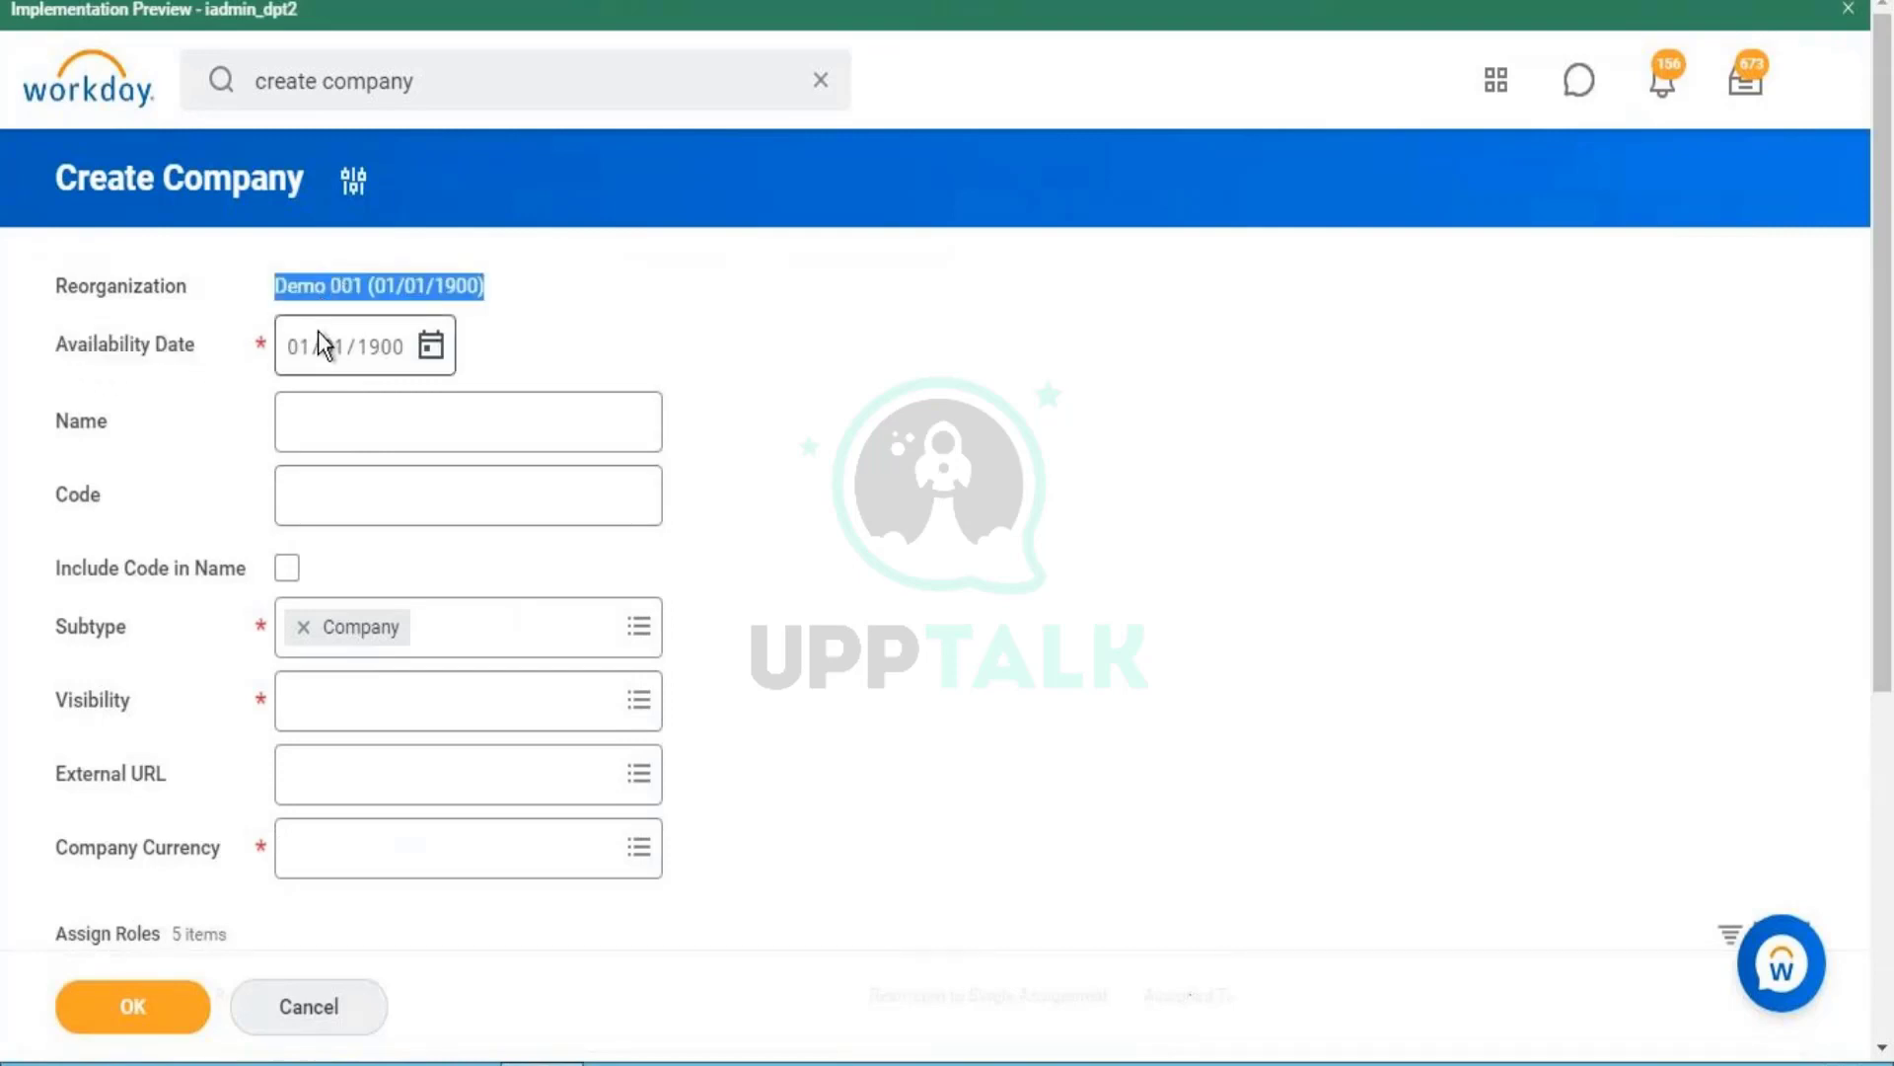
pyautogui.click(391, 297)
pyautogui.moveTo(373, 286); pyautogui.dragTo(446, 308)
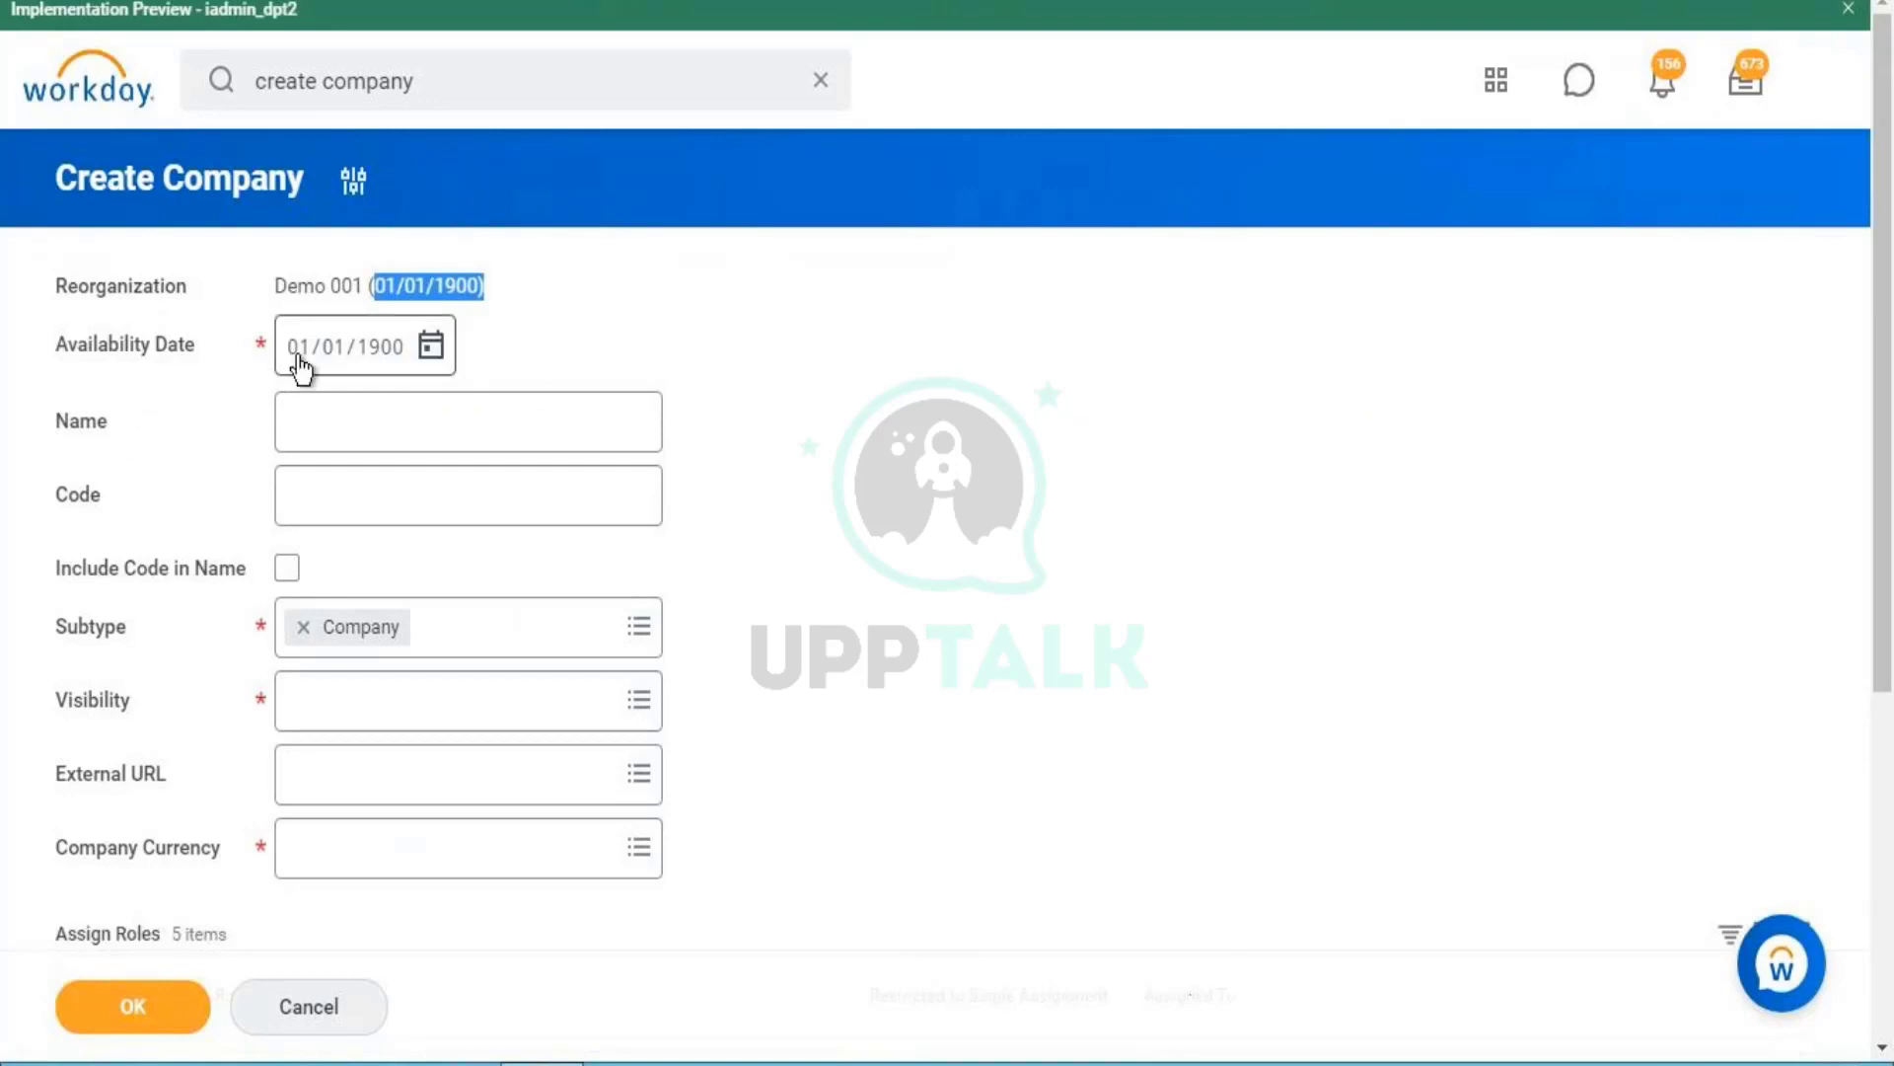
pyautogui.moveTo(298, 359)
pyautogui.tripleClick(183, 175)
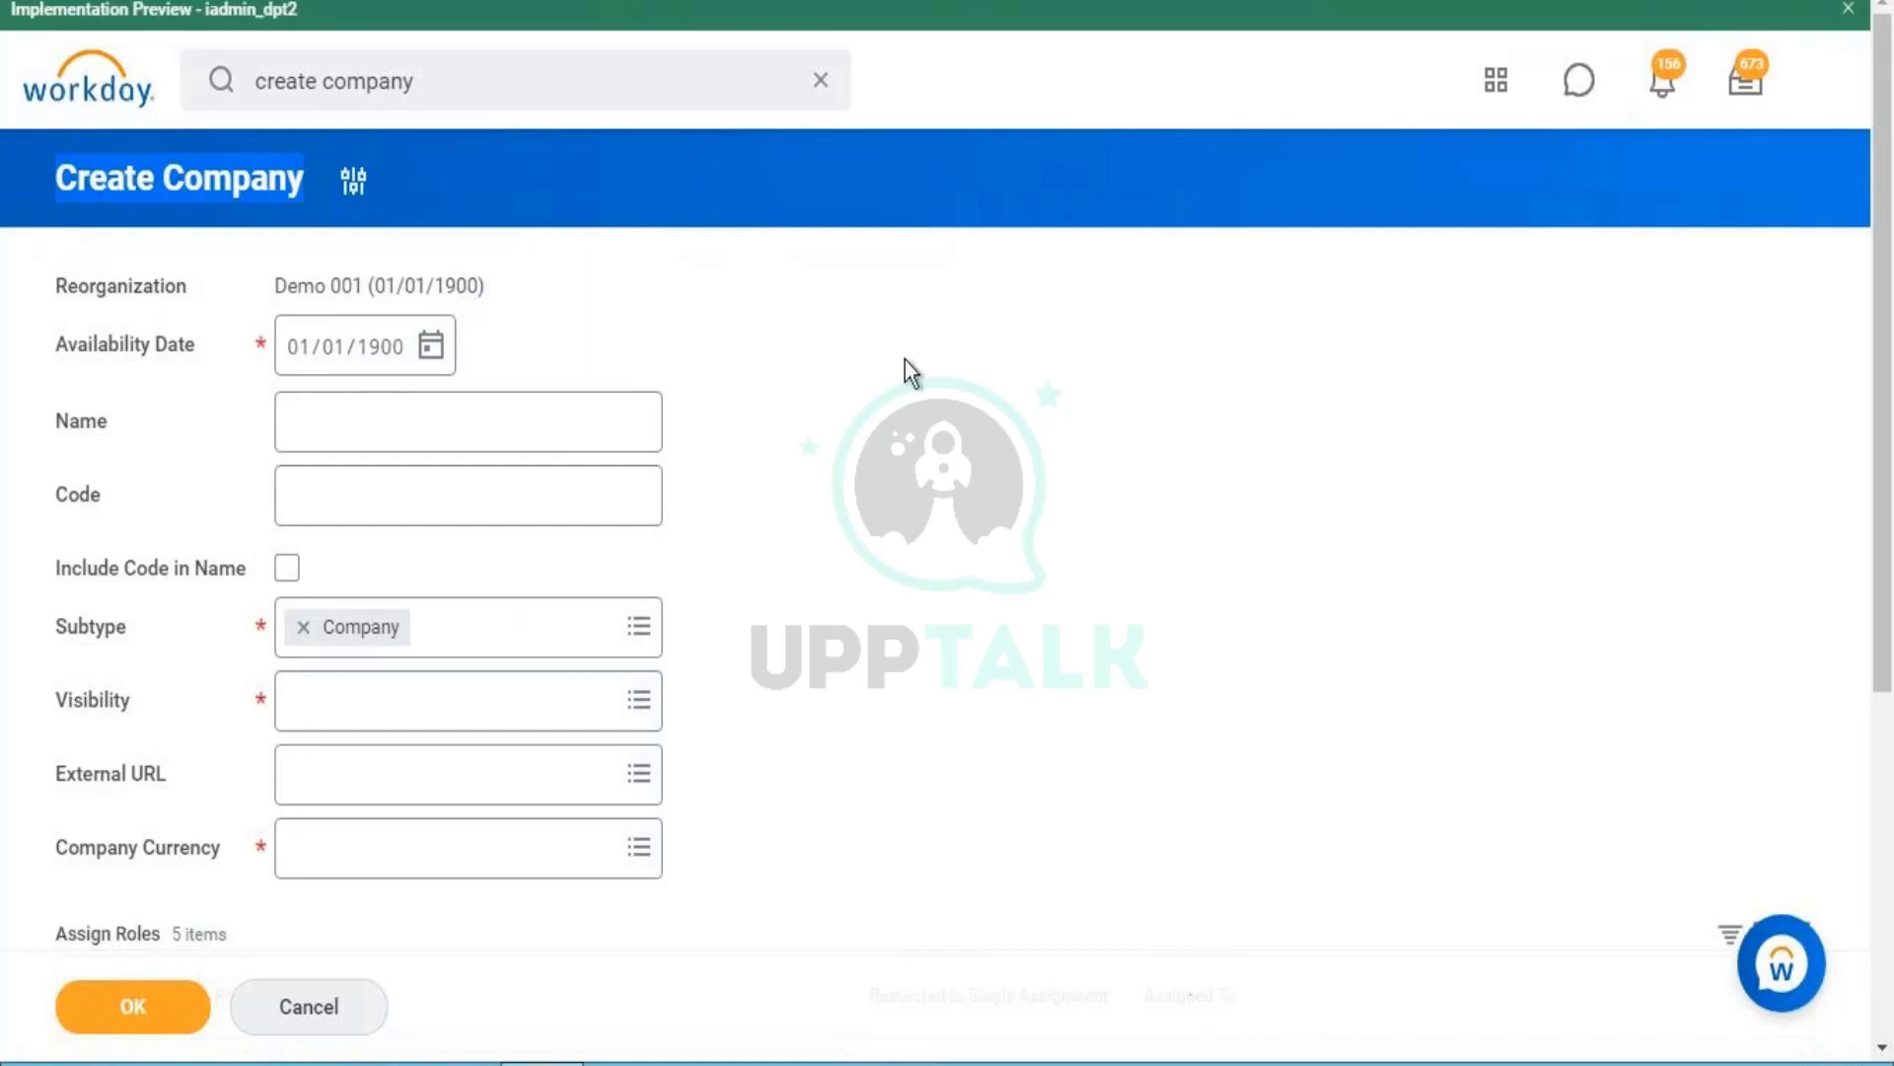
pyautogui.click(462, 424)
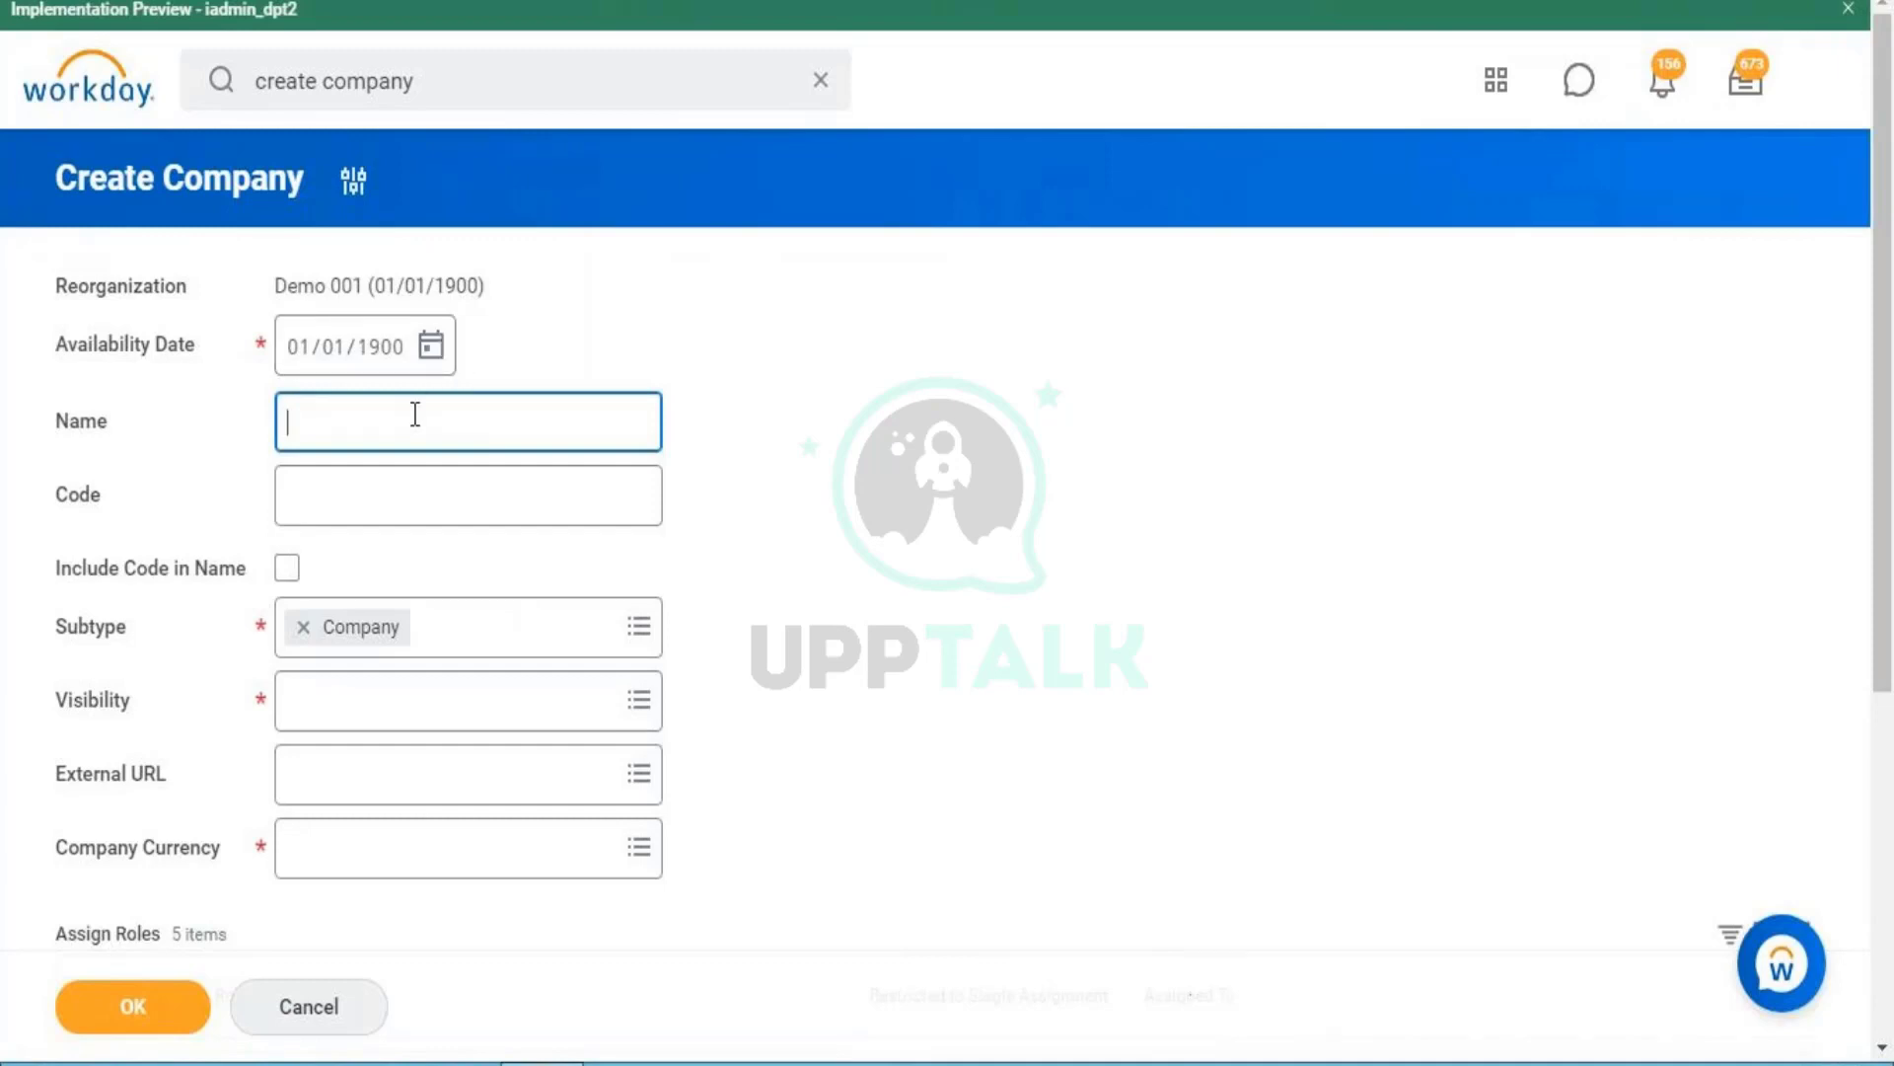
# - Enter company name 'Wealth of Knowledge' and code 'WOK'
pyautogui.write('Wealth of')
pyautogui.press('capslock')
pyautogui.write('K')
pyautogui.press('capslock')
pyautogui.write('nw')
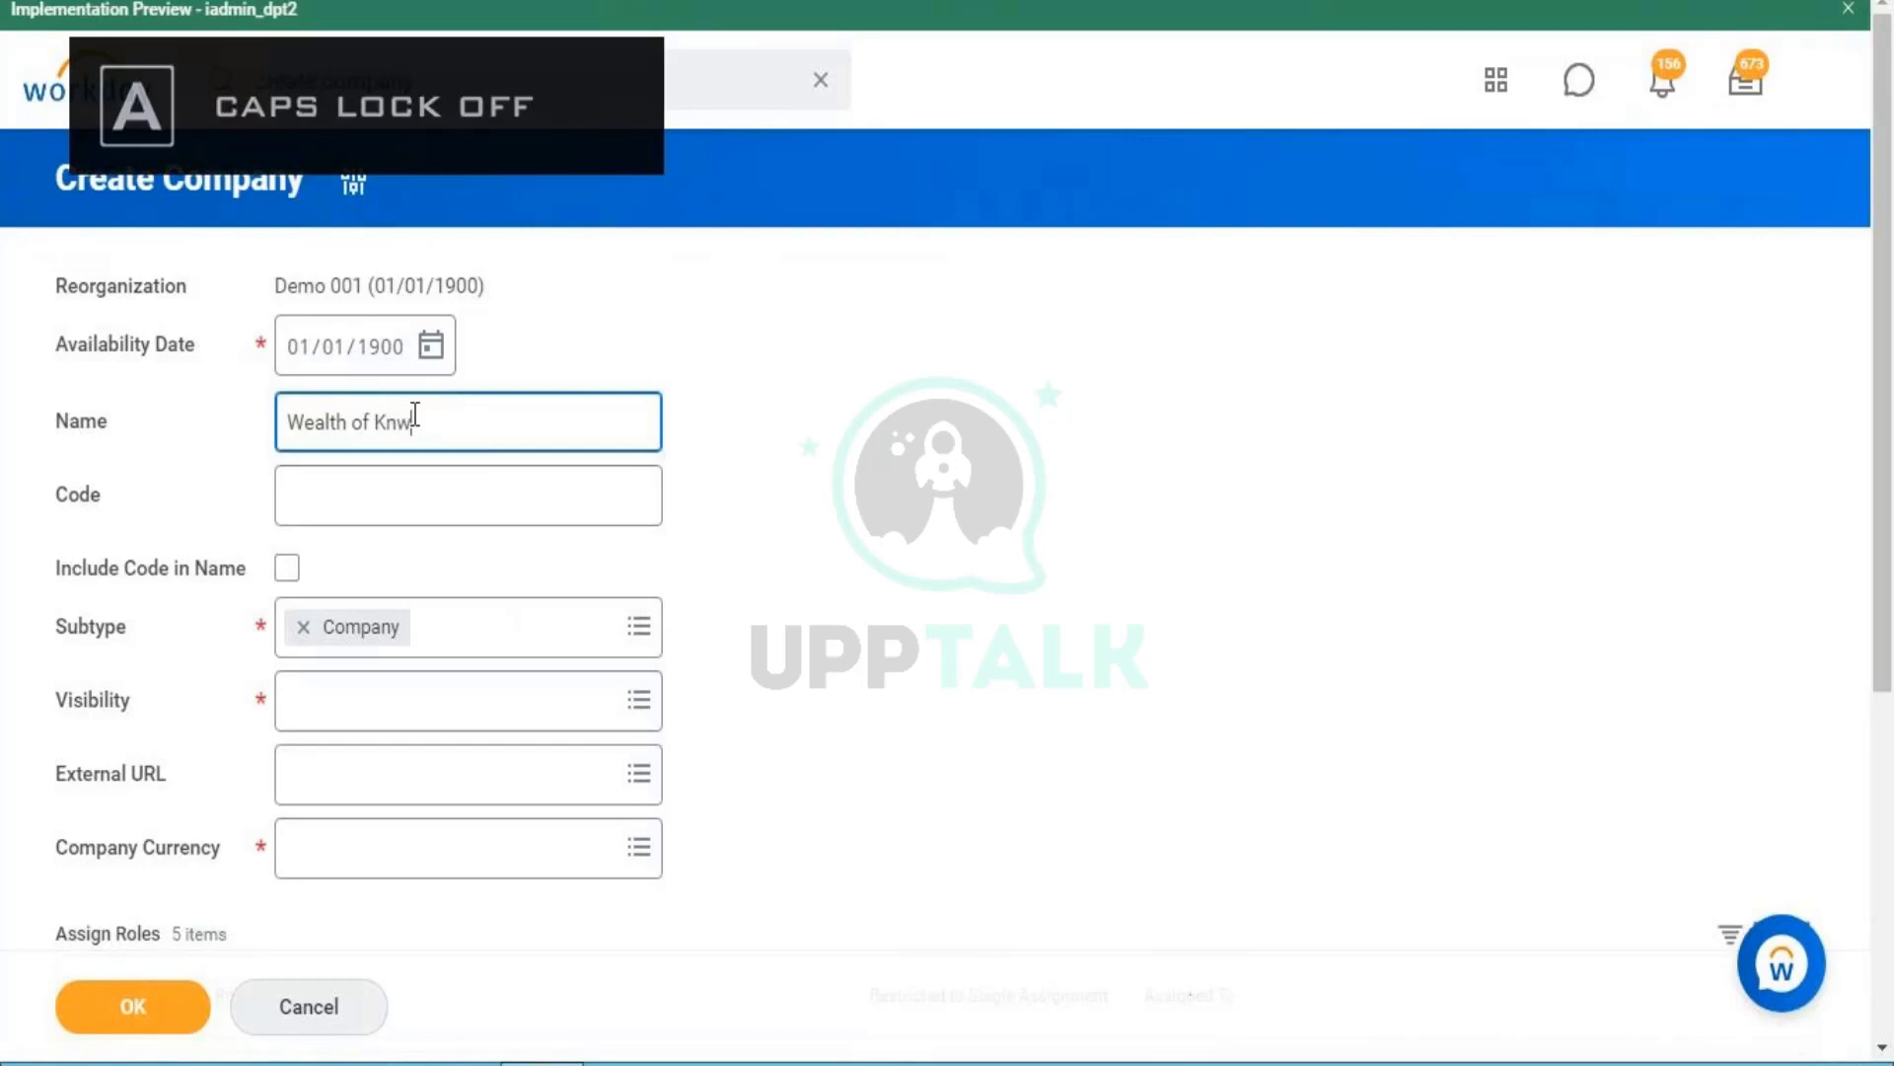
pyautogui.press('BackSpace')
pyautogui.write('owledge')
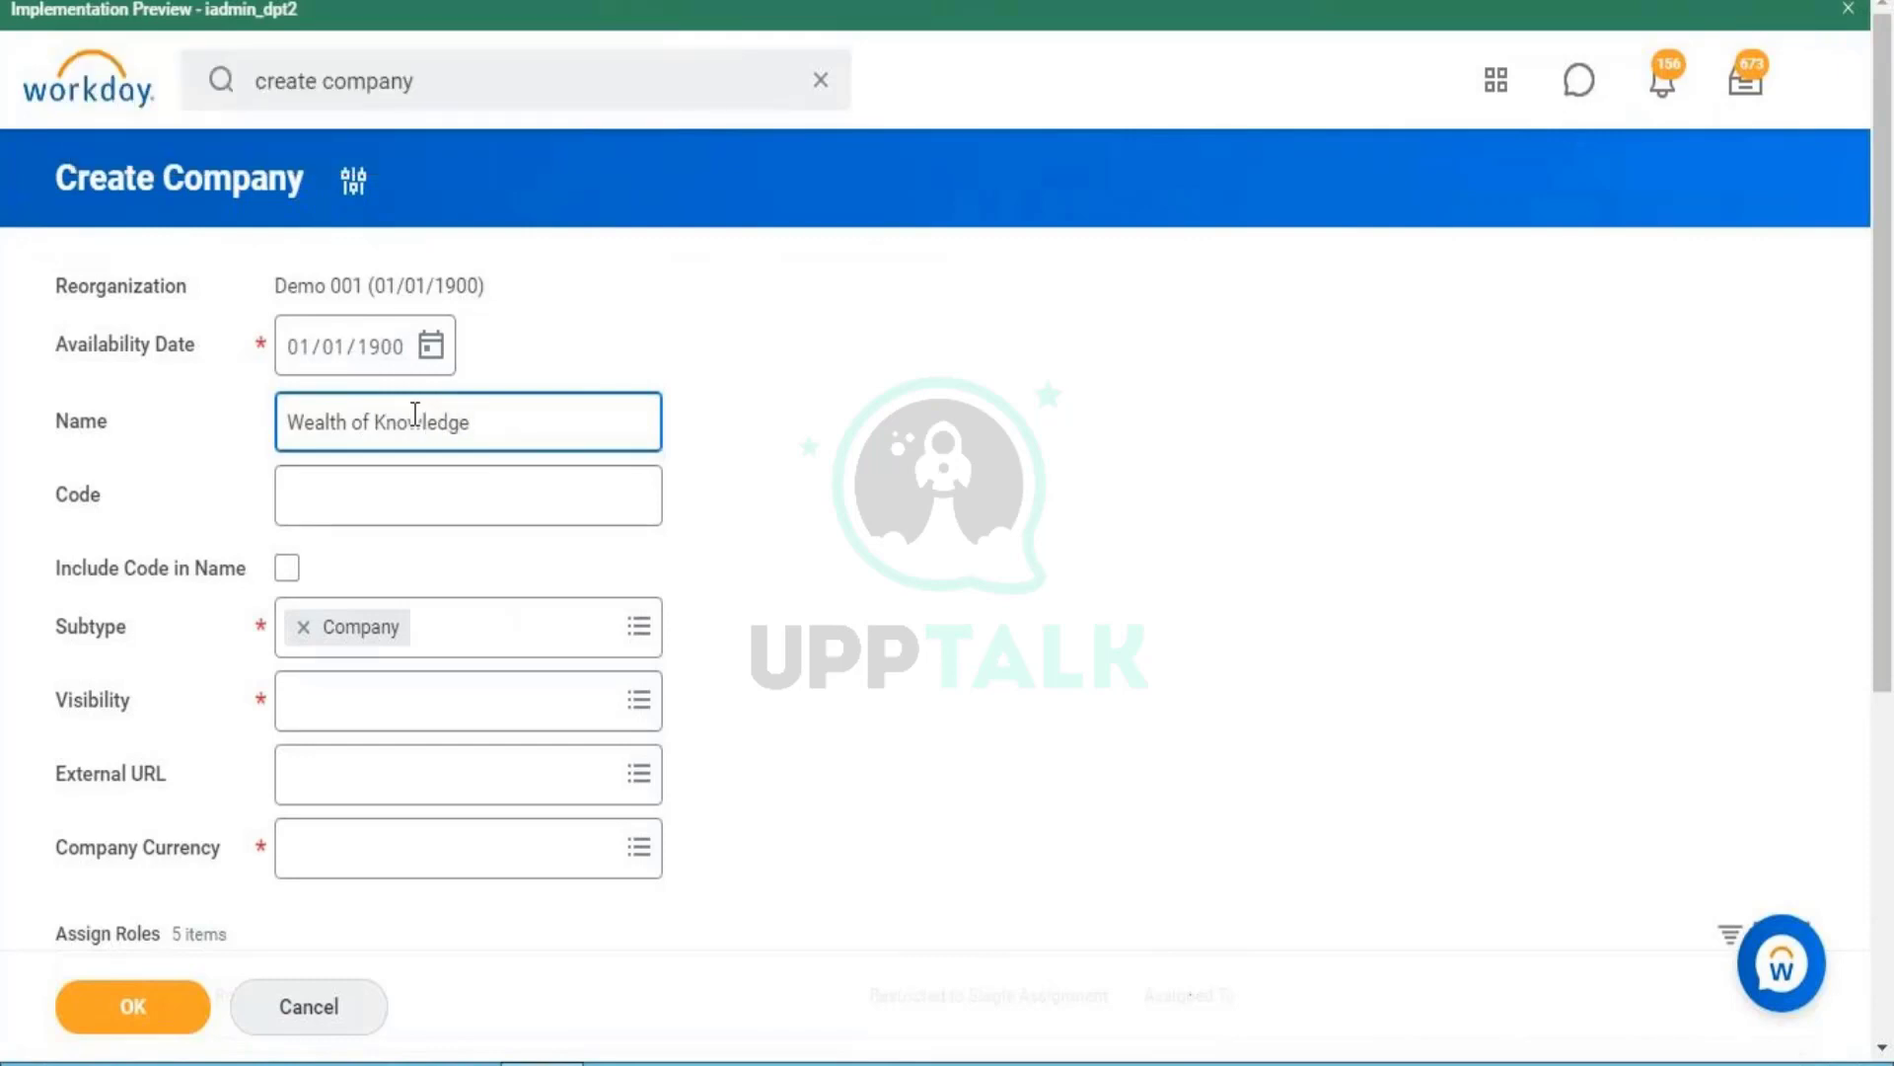
pyautogui.press('Tab')
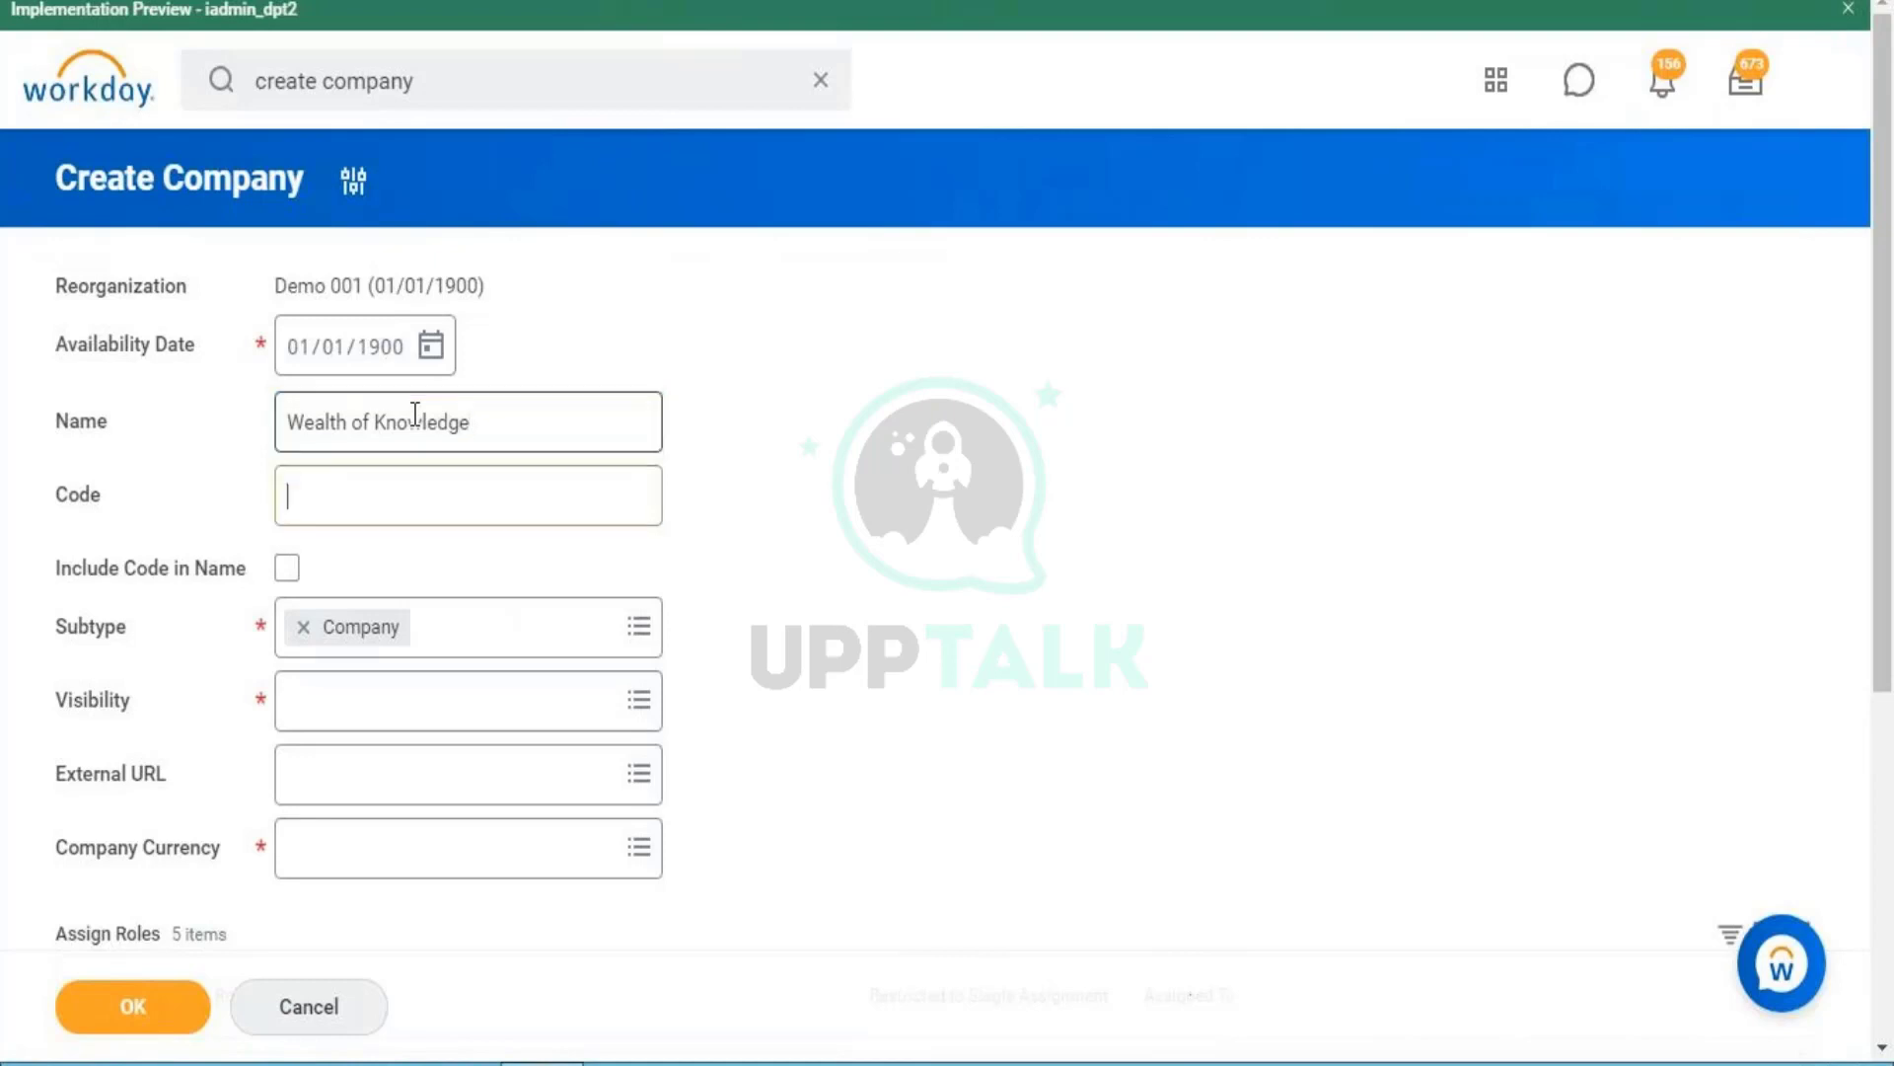
pyautogui.press('capslock')
pyautogui.write('WOK')
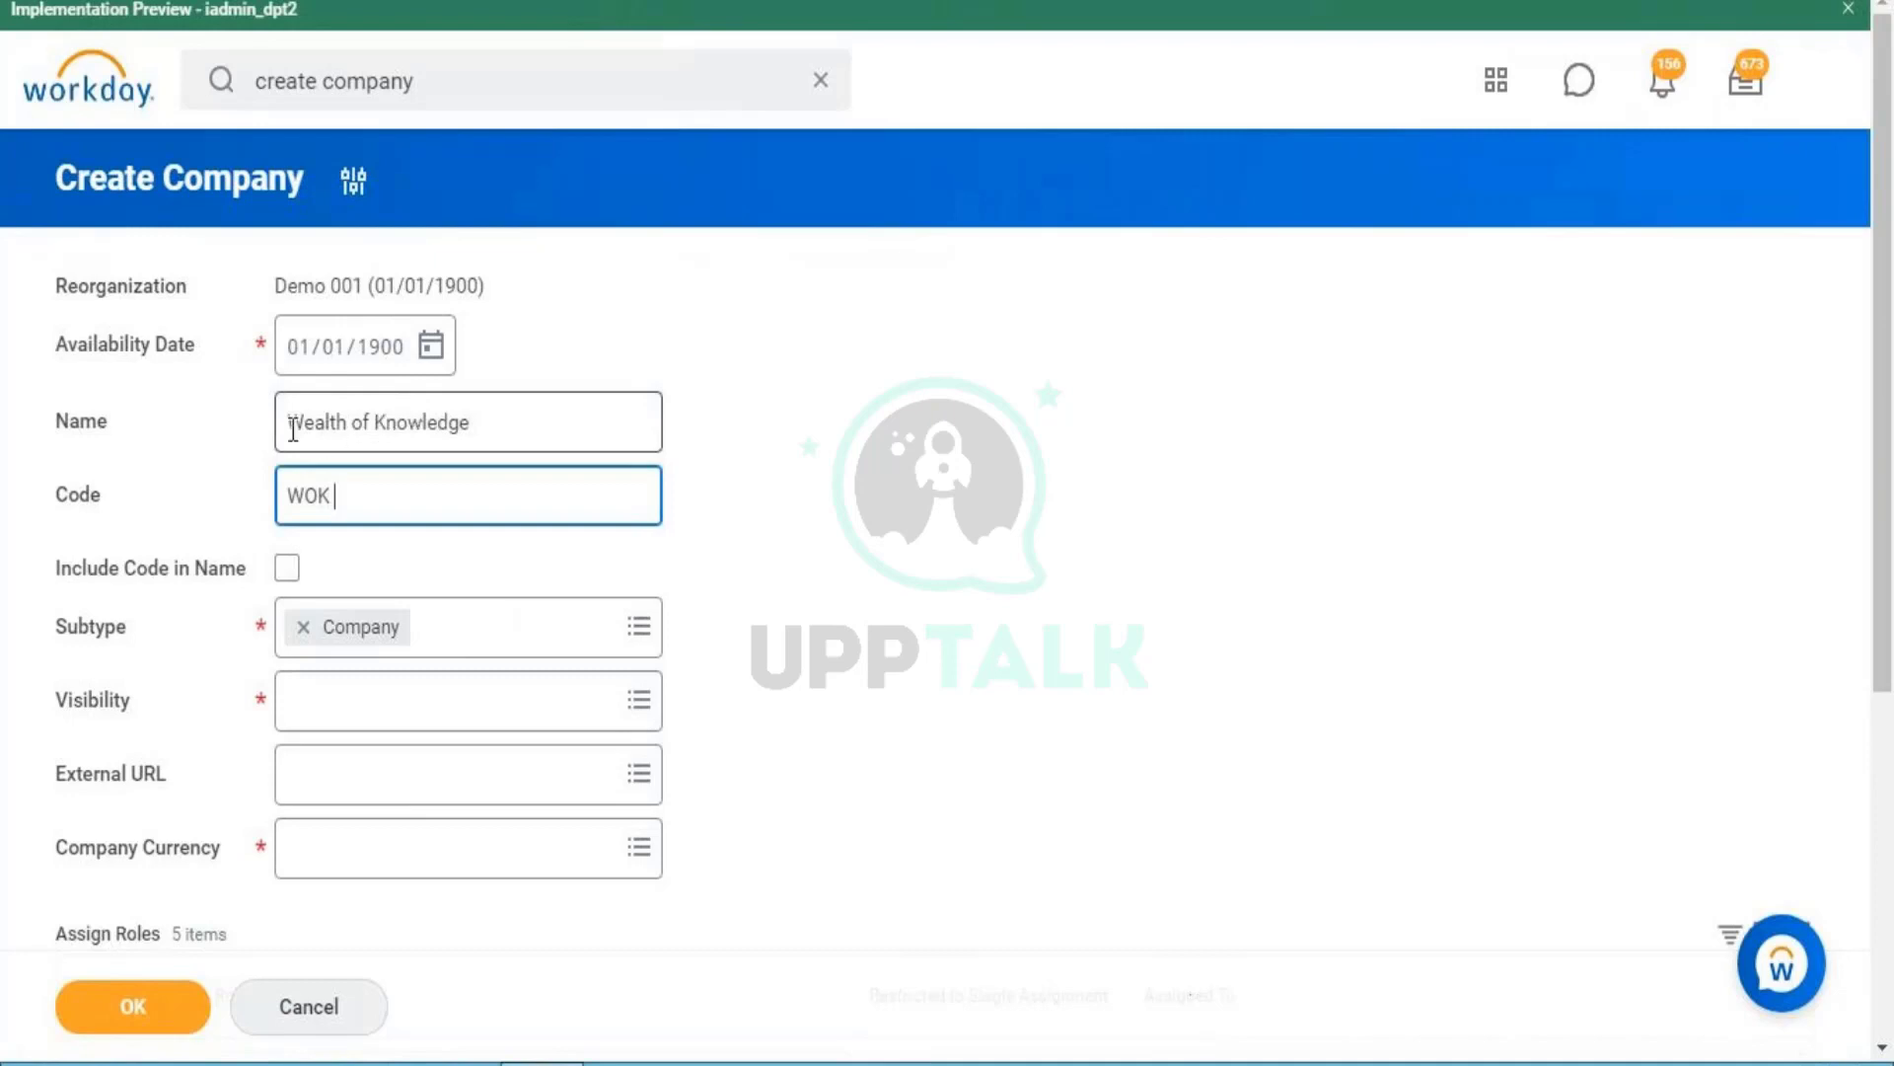
# - Review the entered name and WOK code, then tick Include Code in Name
pyautogui.doubleClick(303, 483)
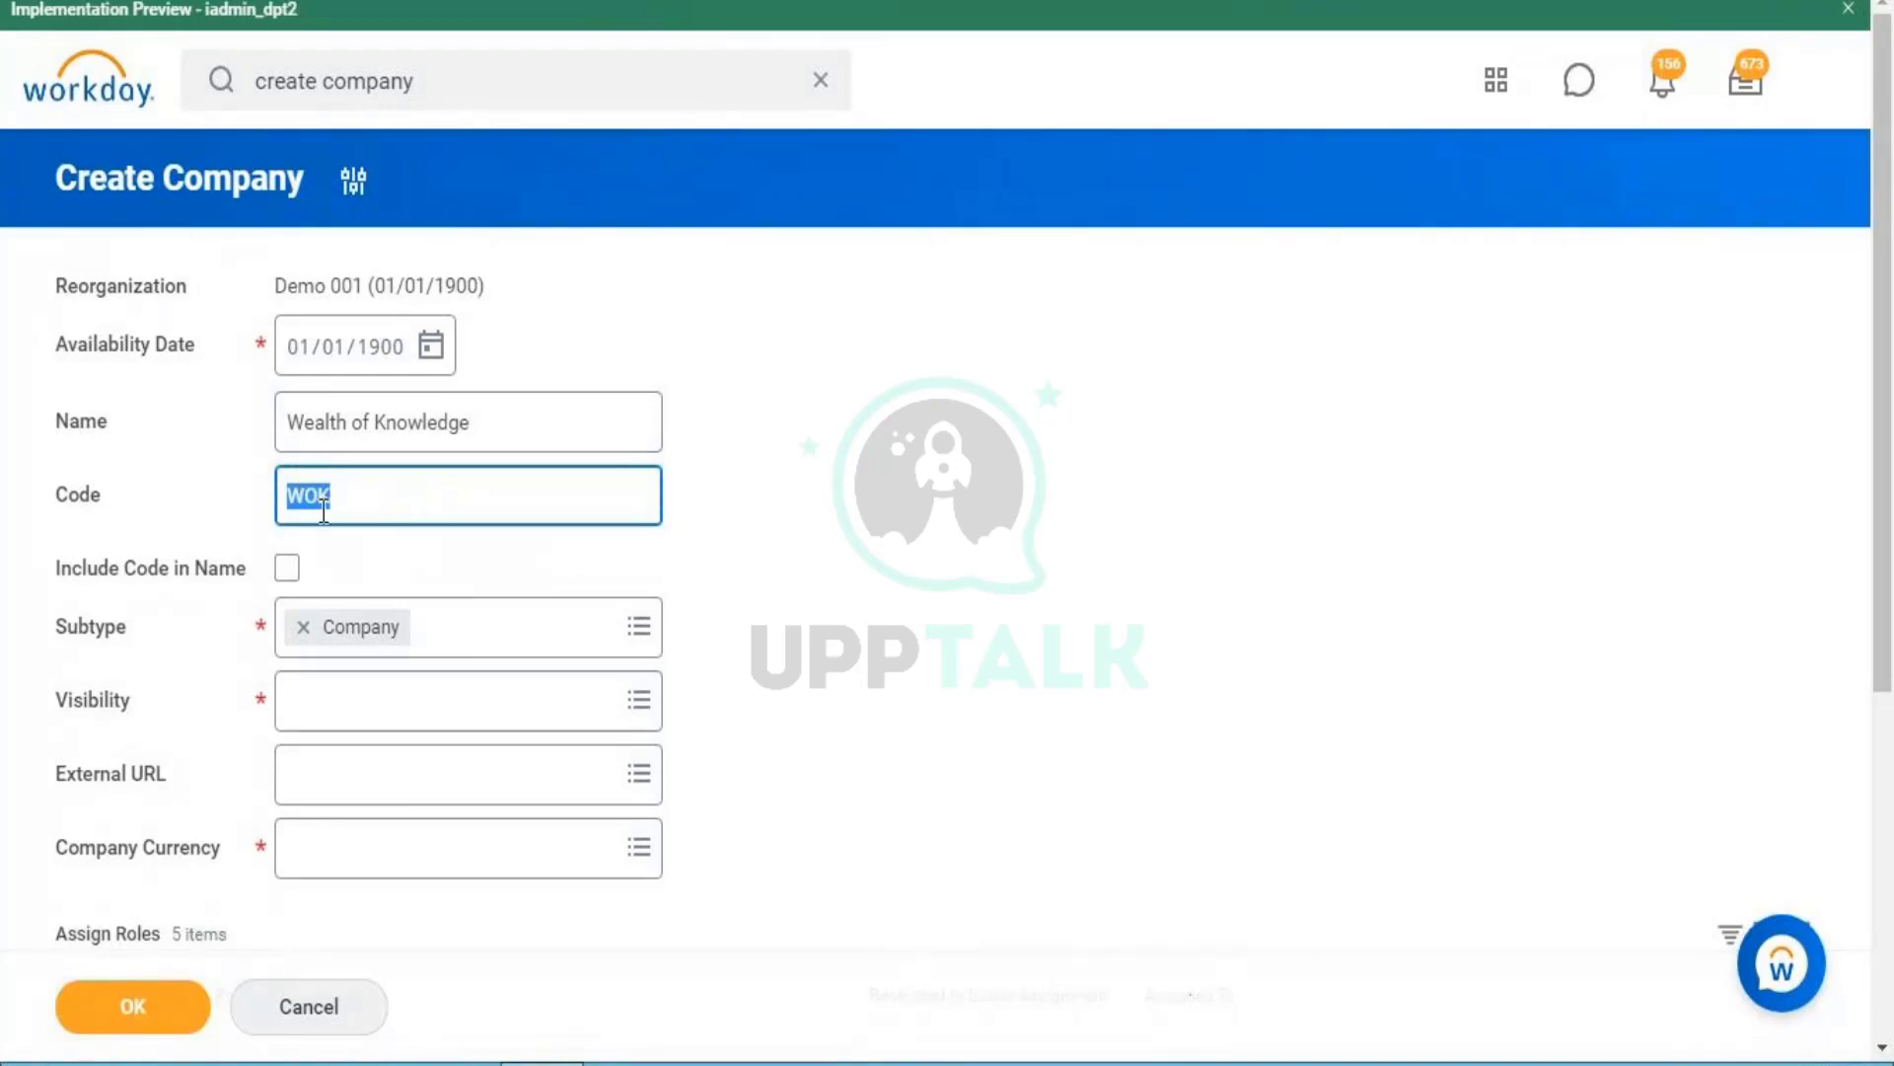
pyautogui.tripleClick(288, 444)
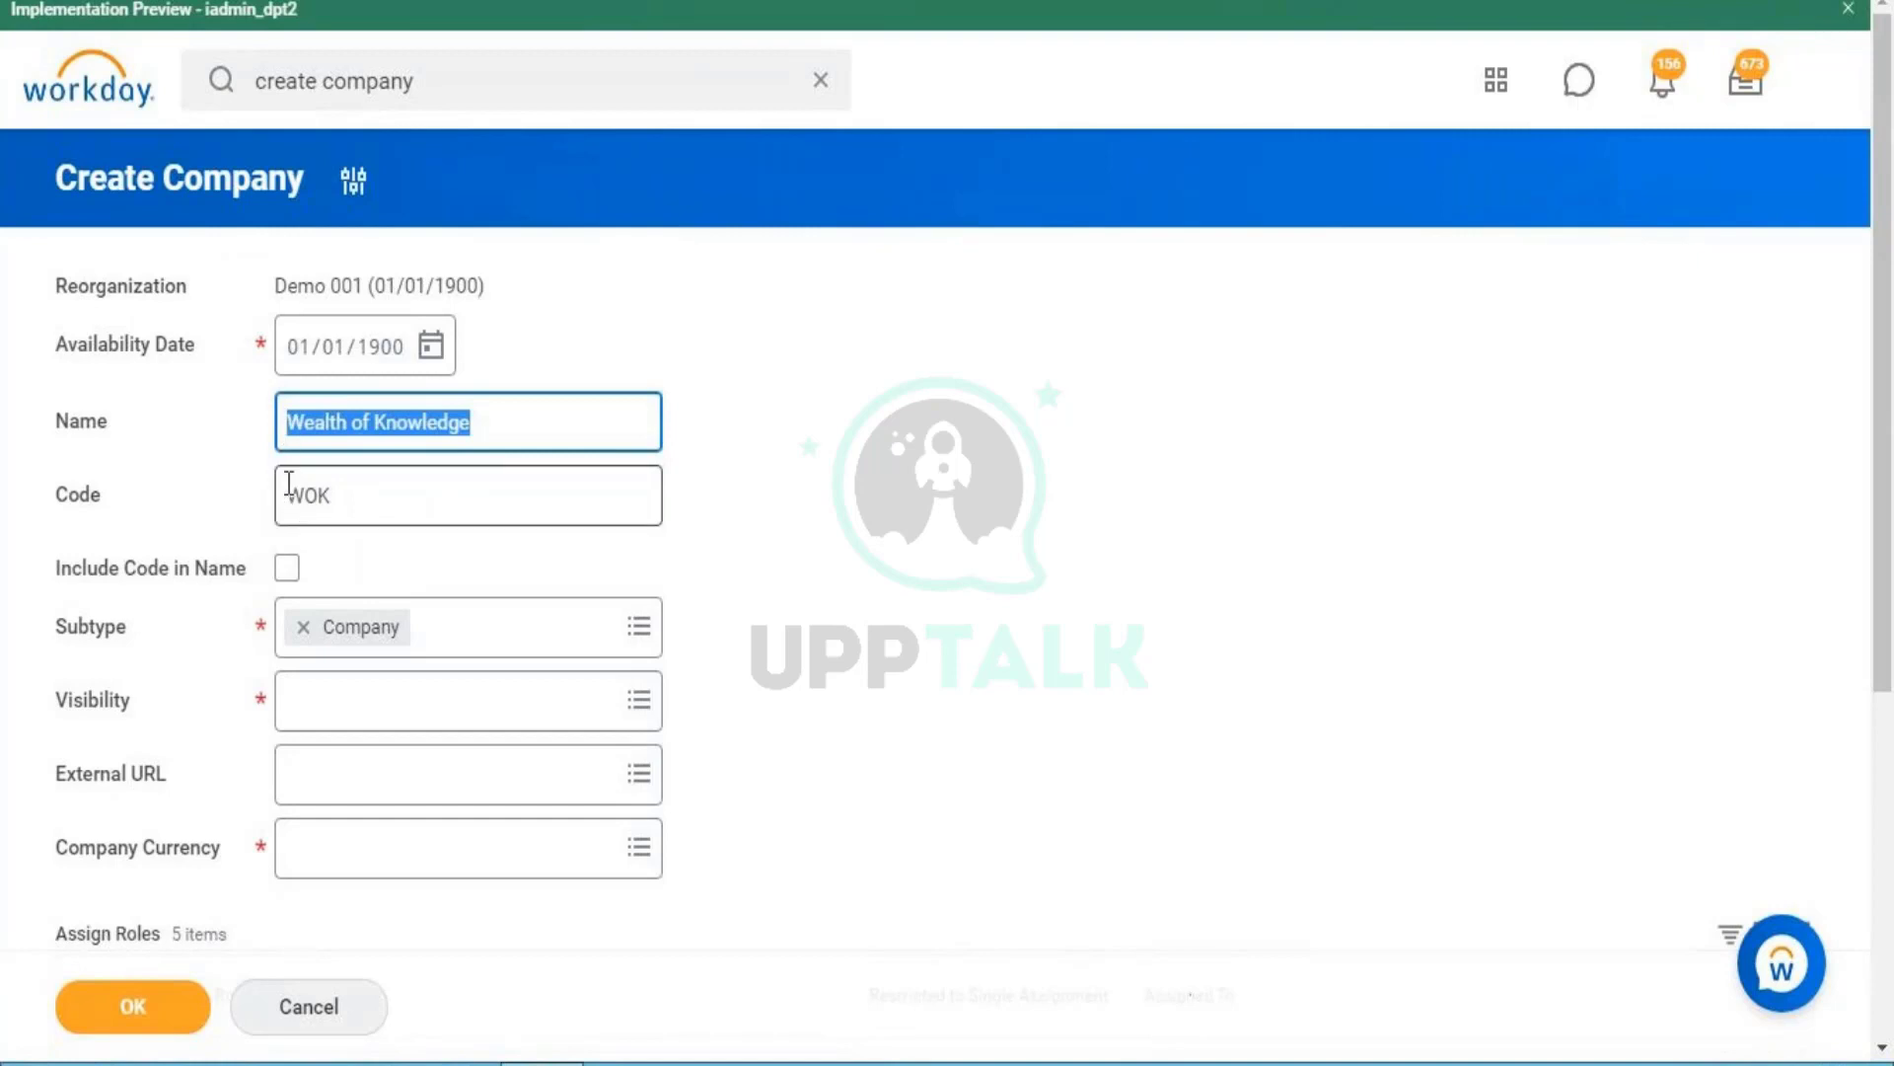
pyautogui.moveTo(286, 492); pyautogui.dragTo(371, 497)
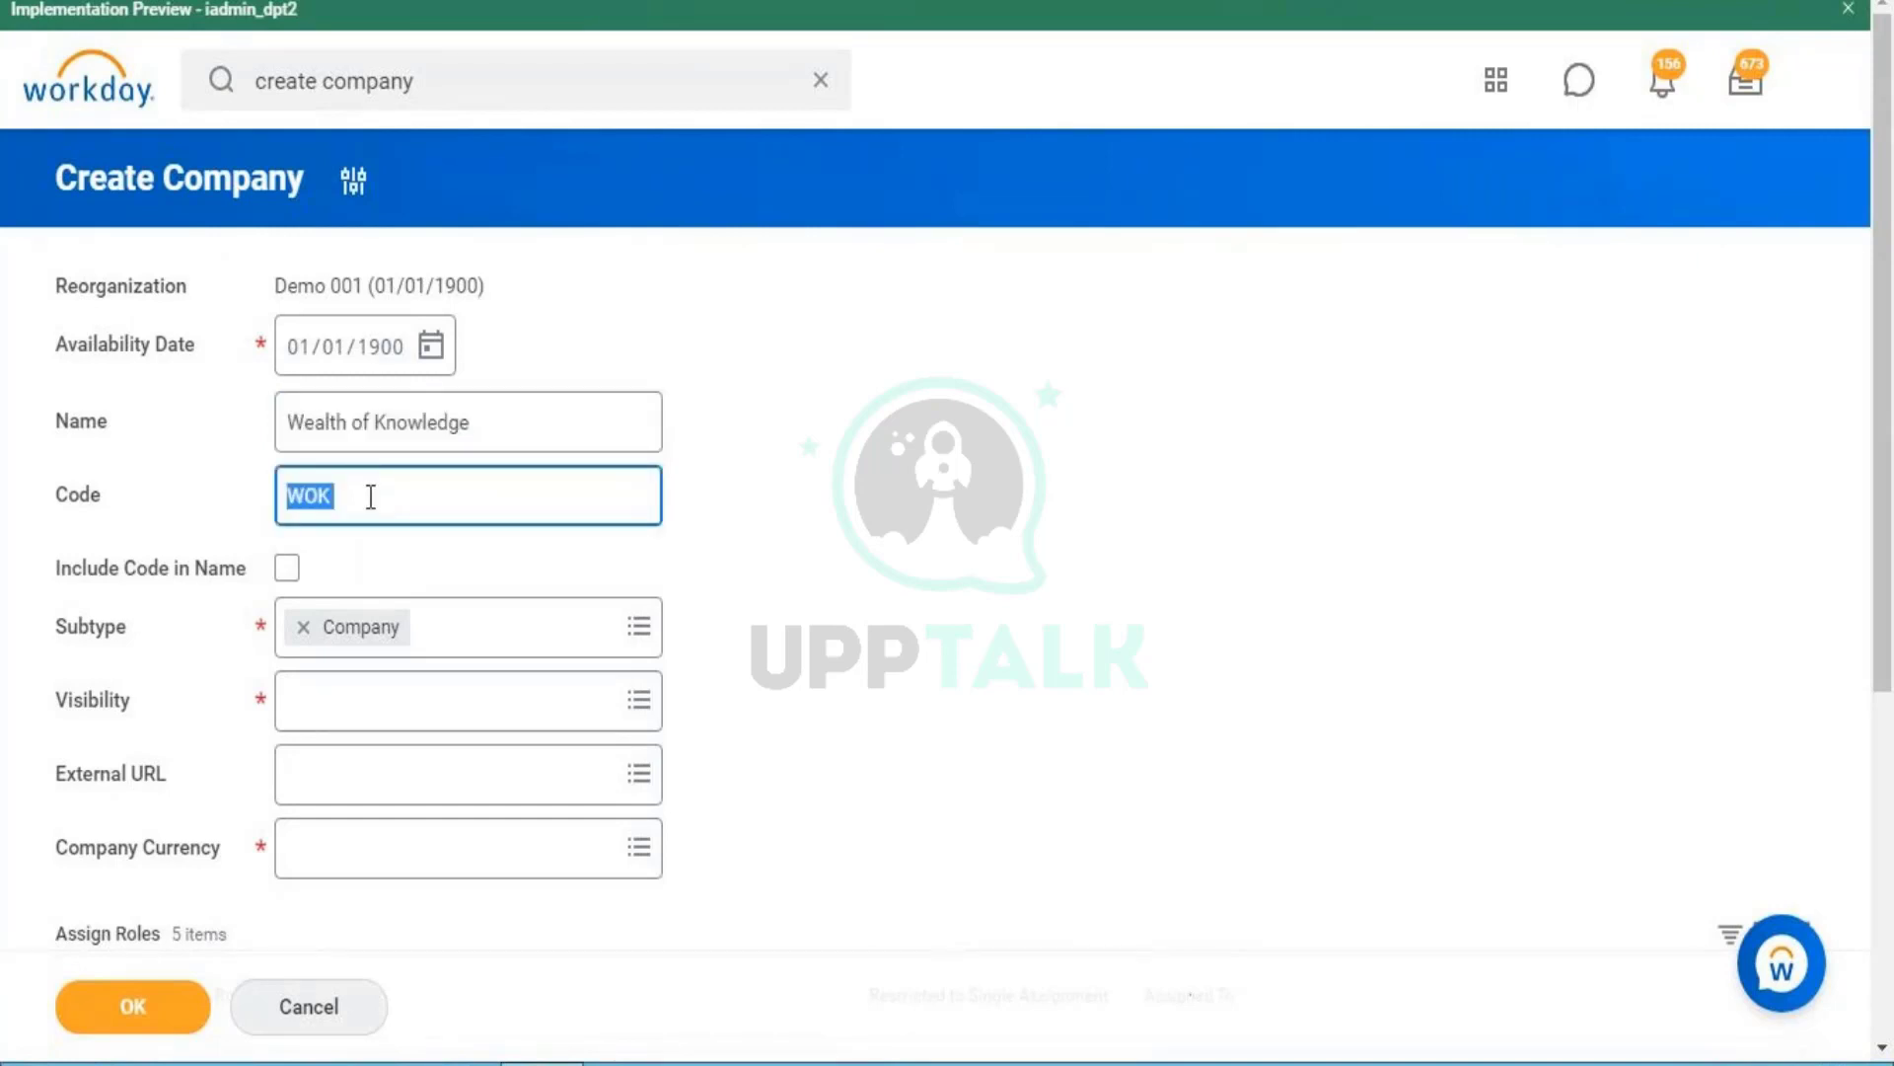
pyautogui.tripleClick(371, 424)
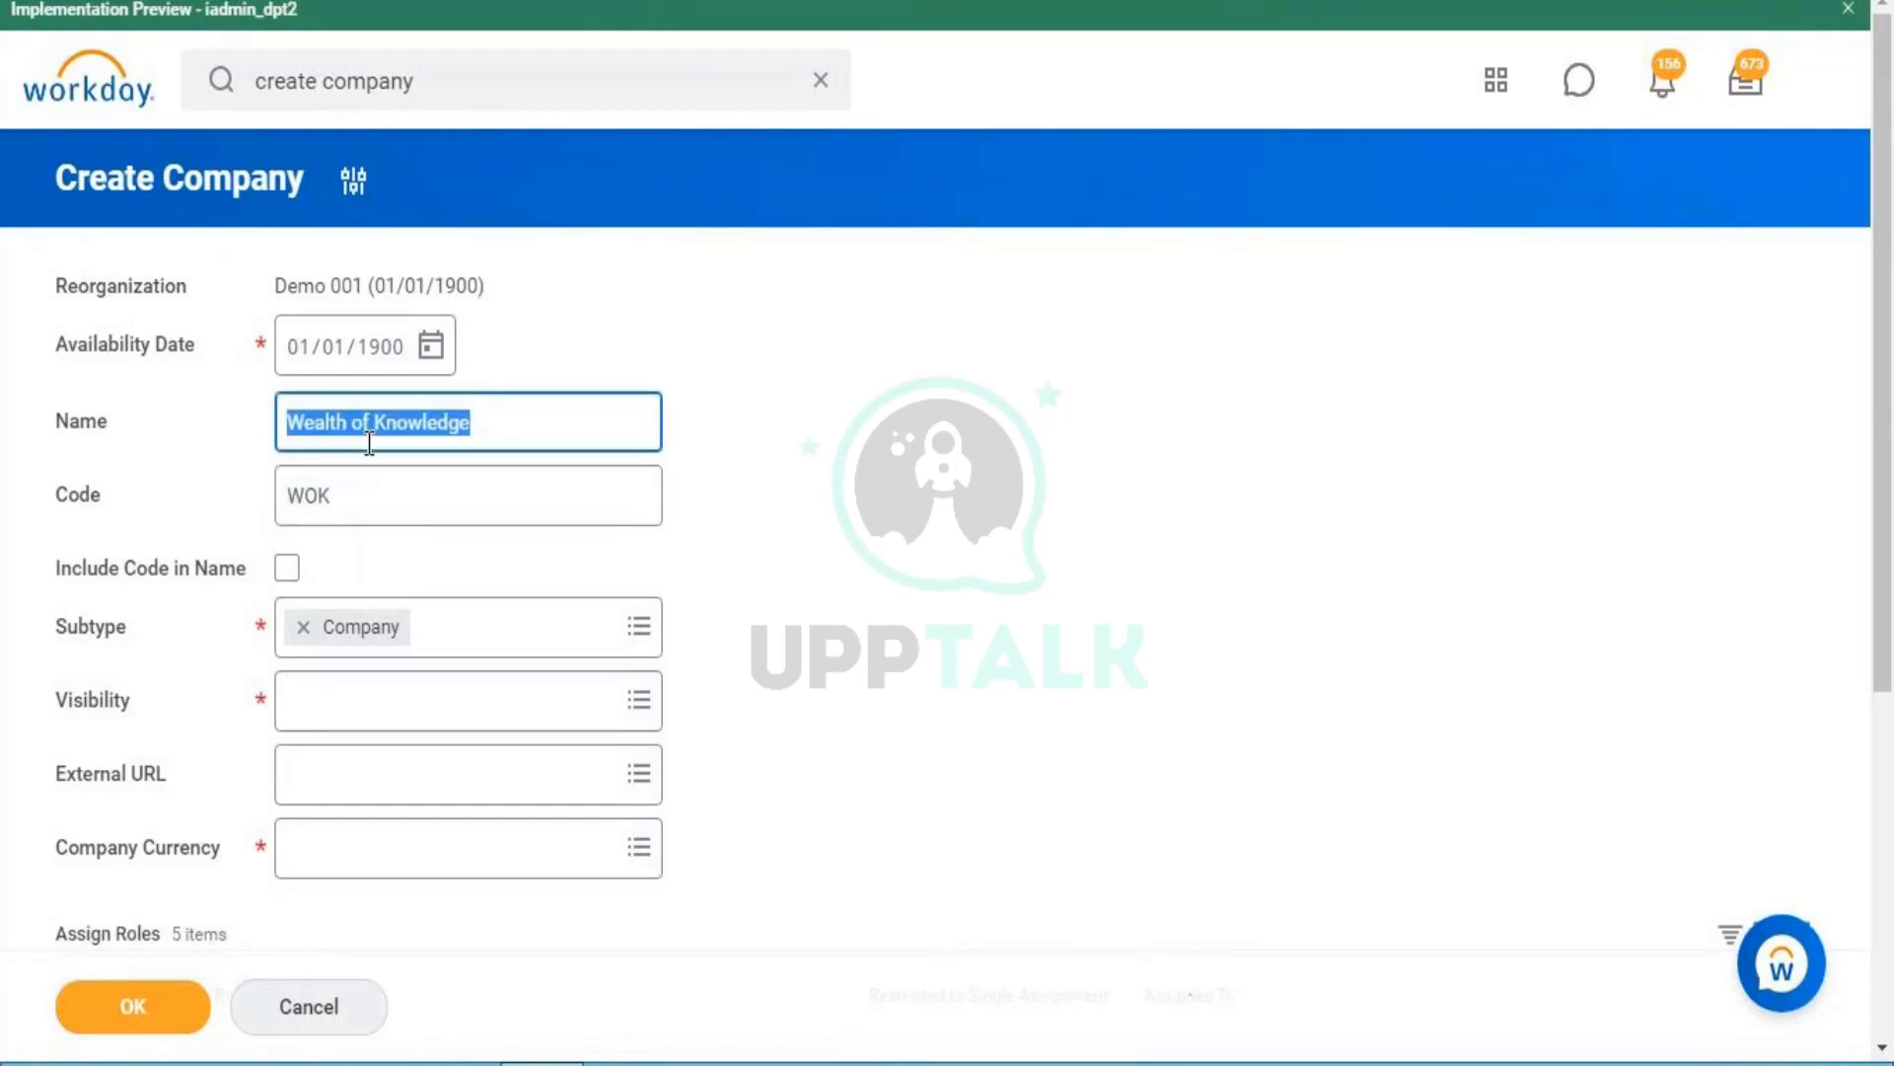
pyautogui.doubleClick(310, 495)
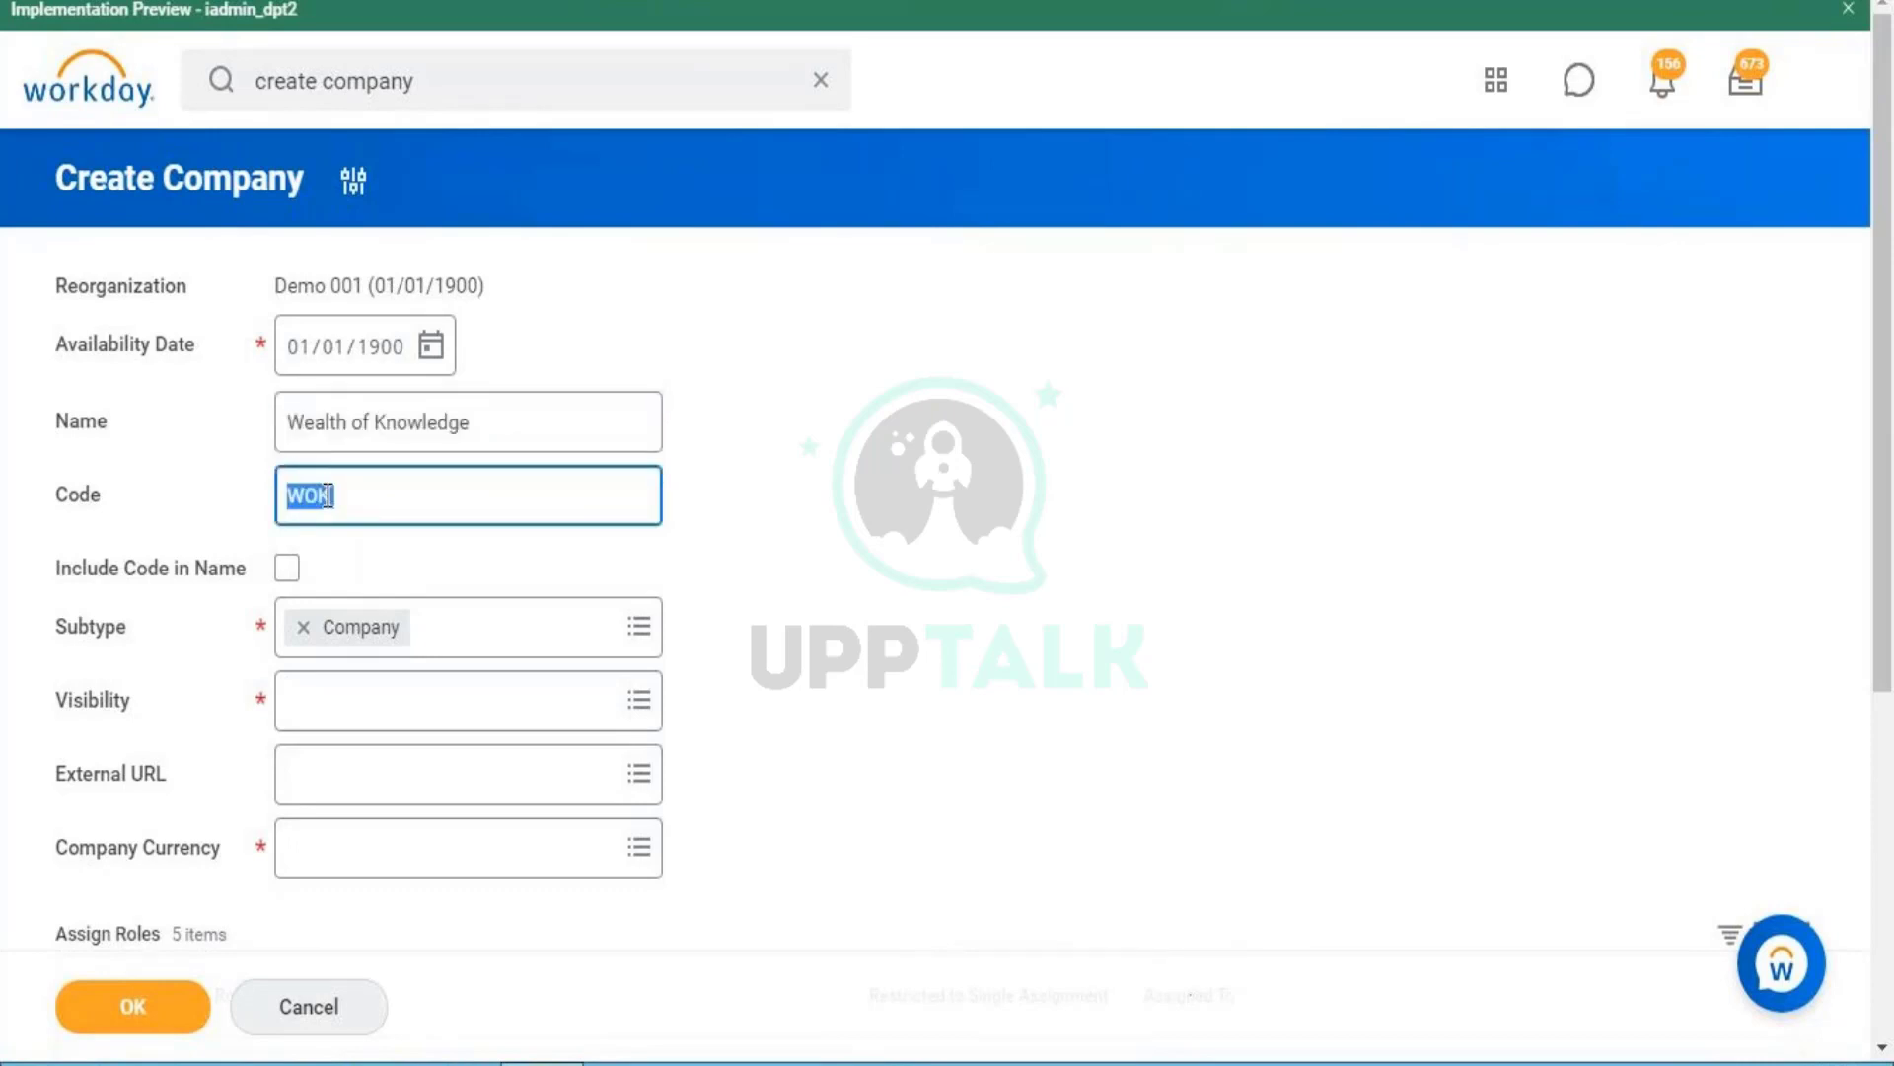
pyautogui.click(291, 413)
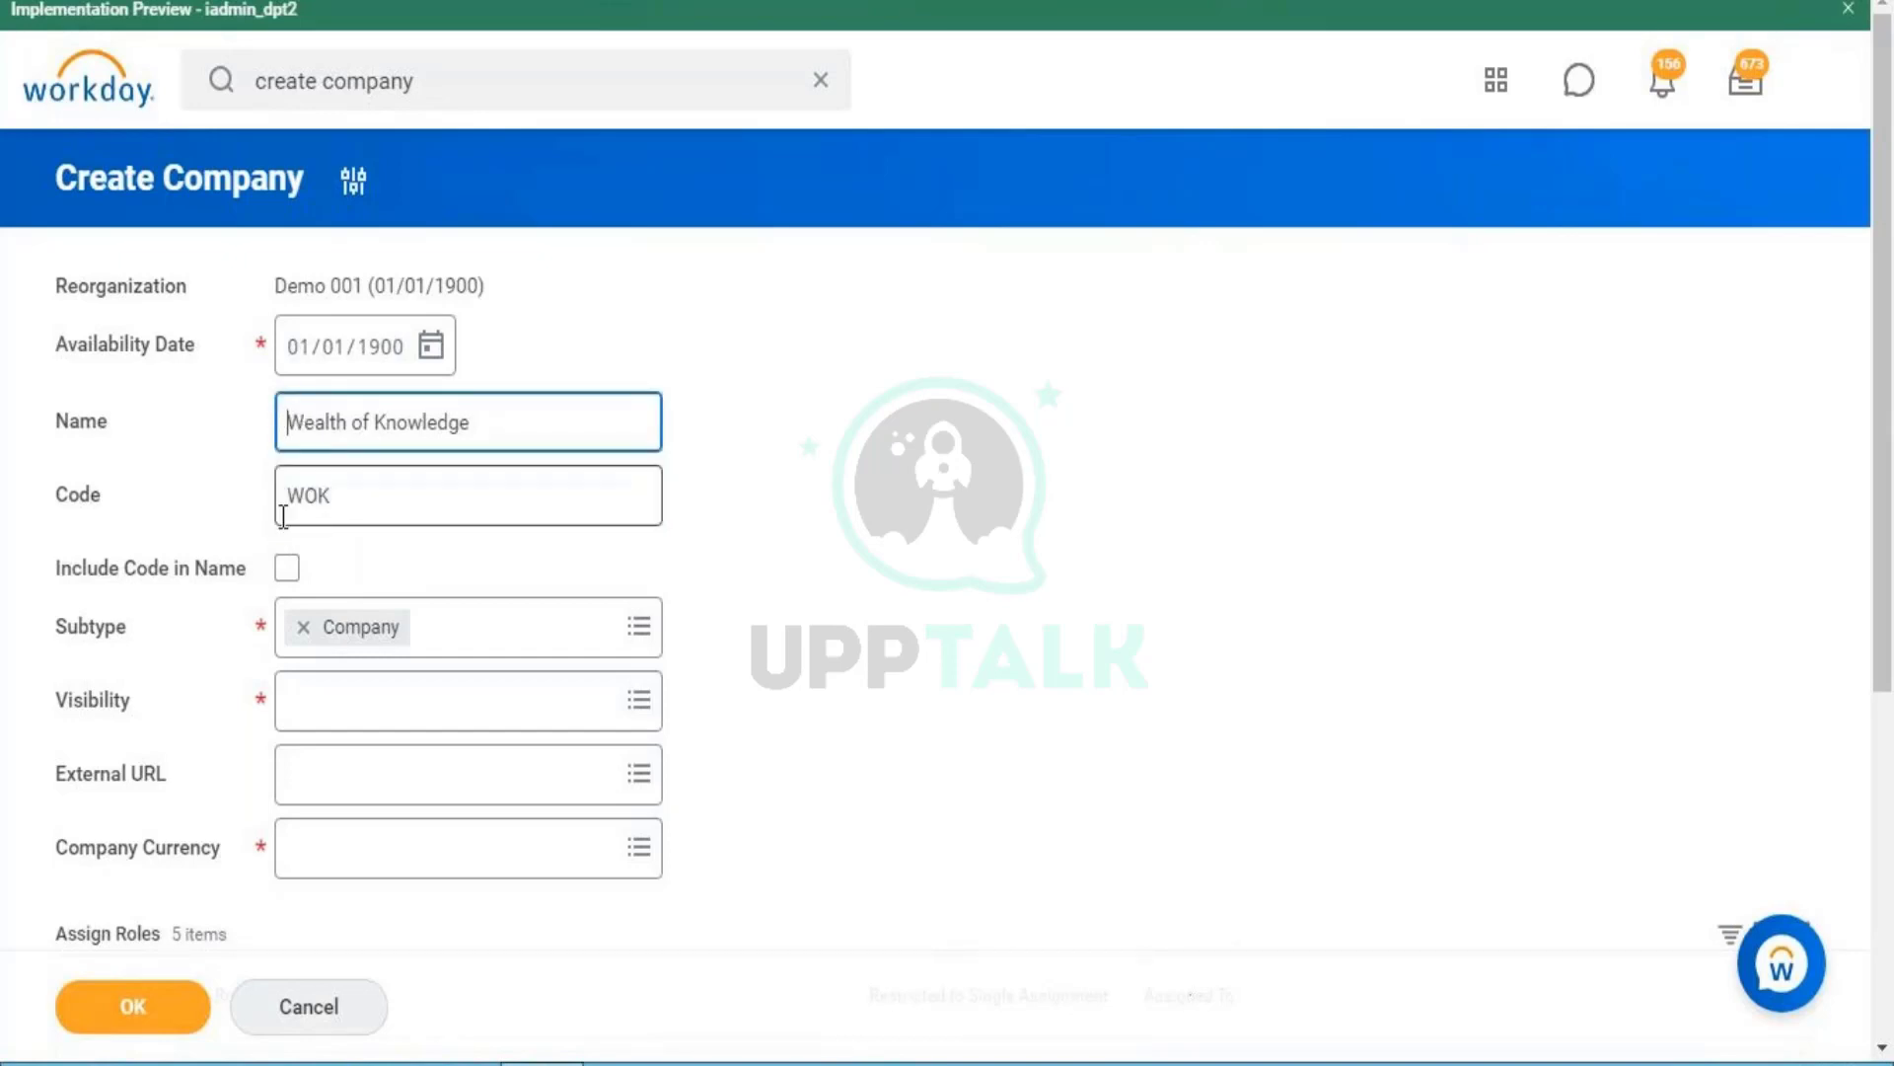
pyautogui.click(286, 570)
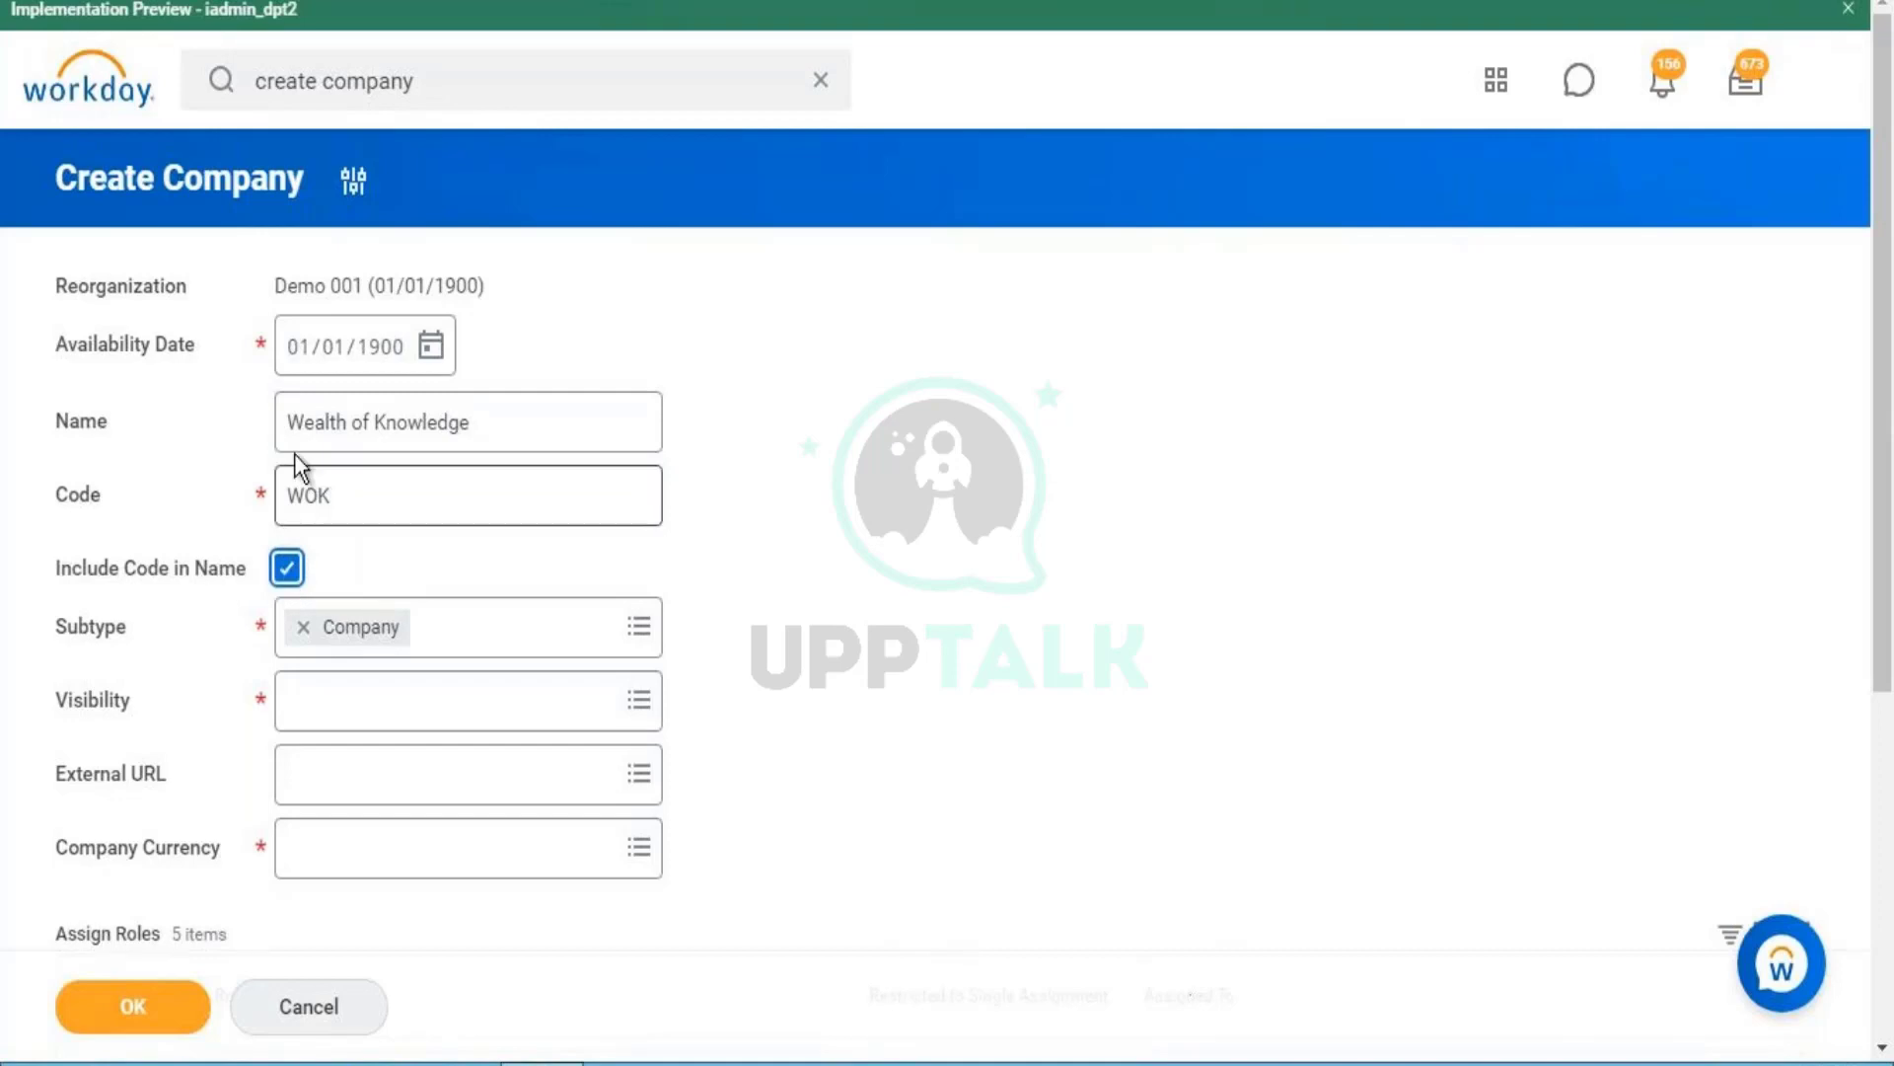
# - Append '001' to make the name 'Wealth of Knowledge 001' and change the code to WOK001
pyautogui.doubleClick(291, 423)
pyautogui.tripleClick(291, 422)
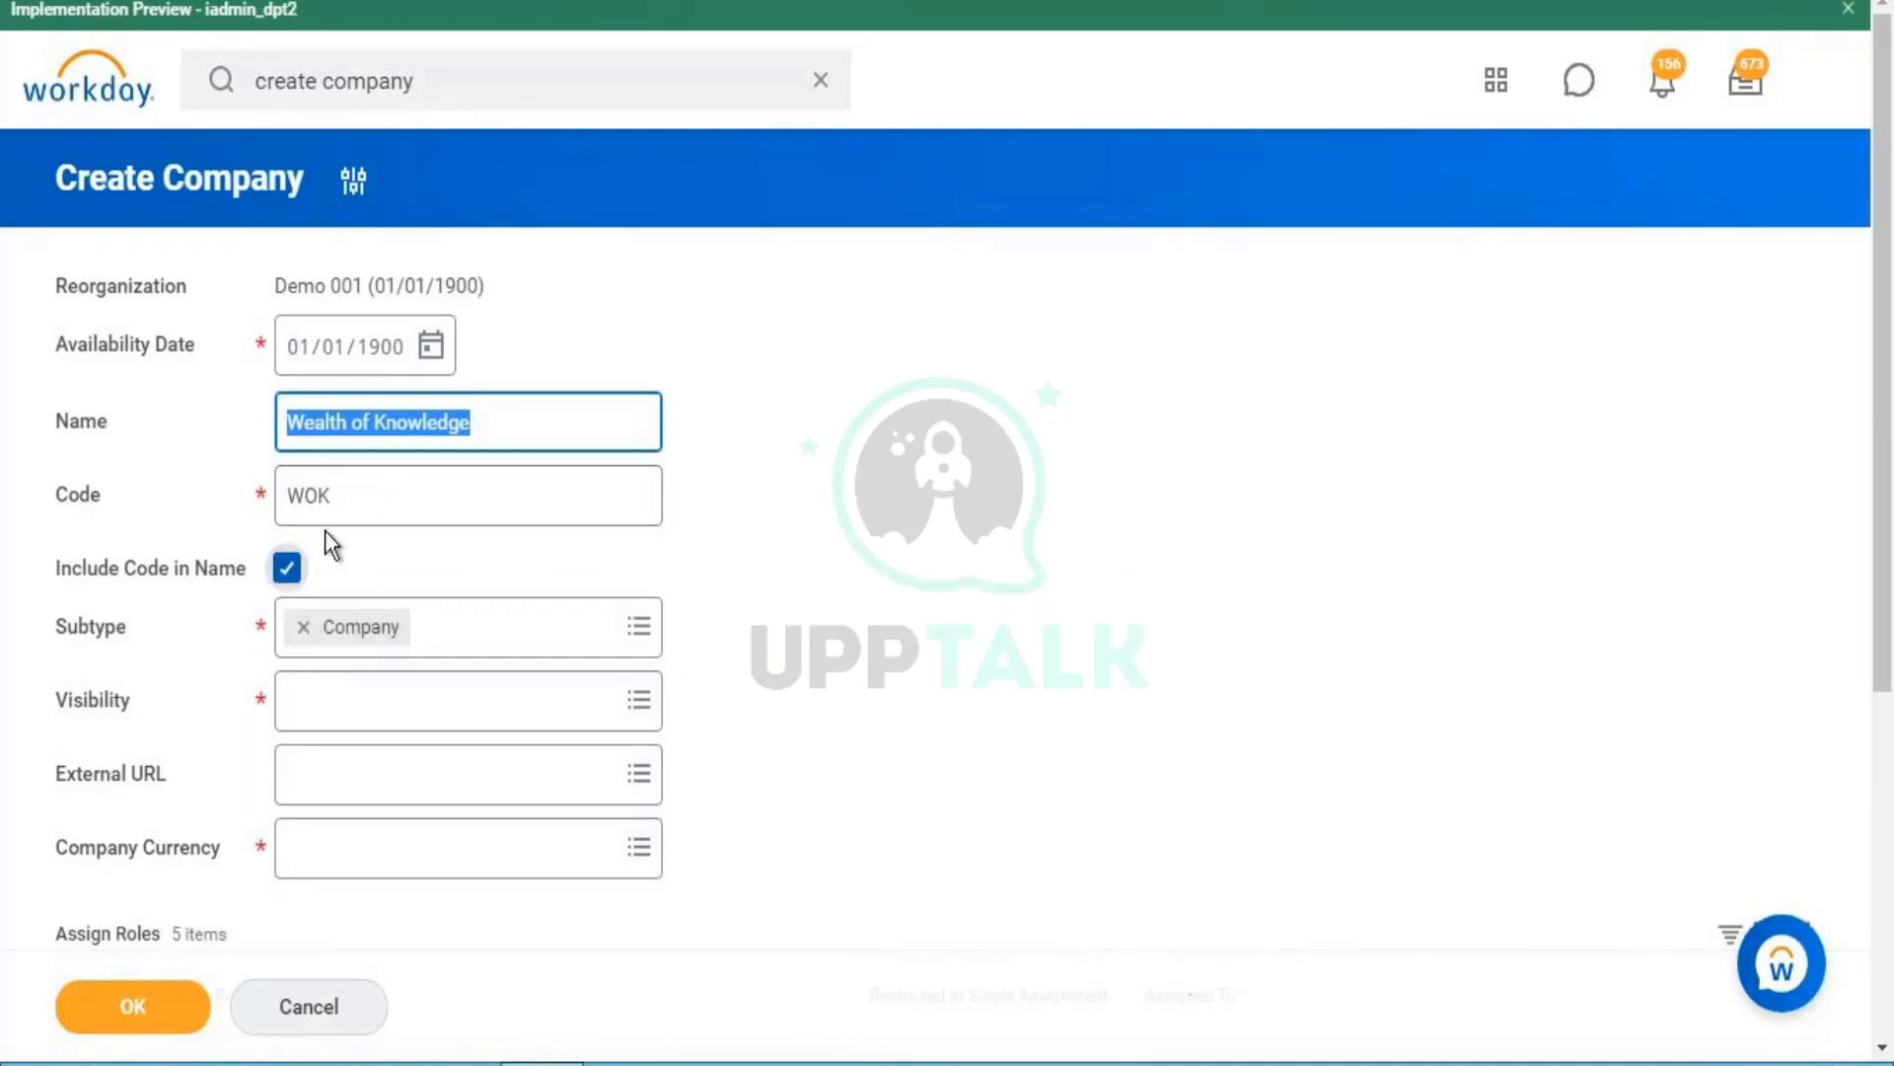
pyautogui.click(542, 412)
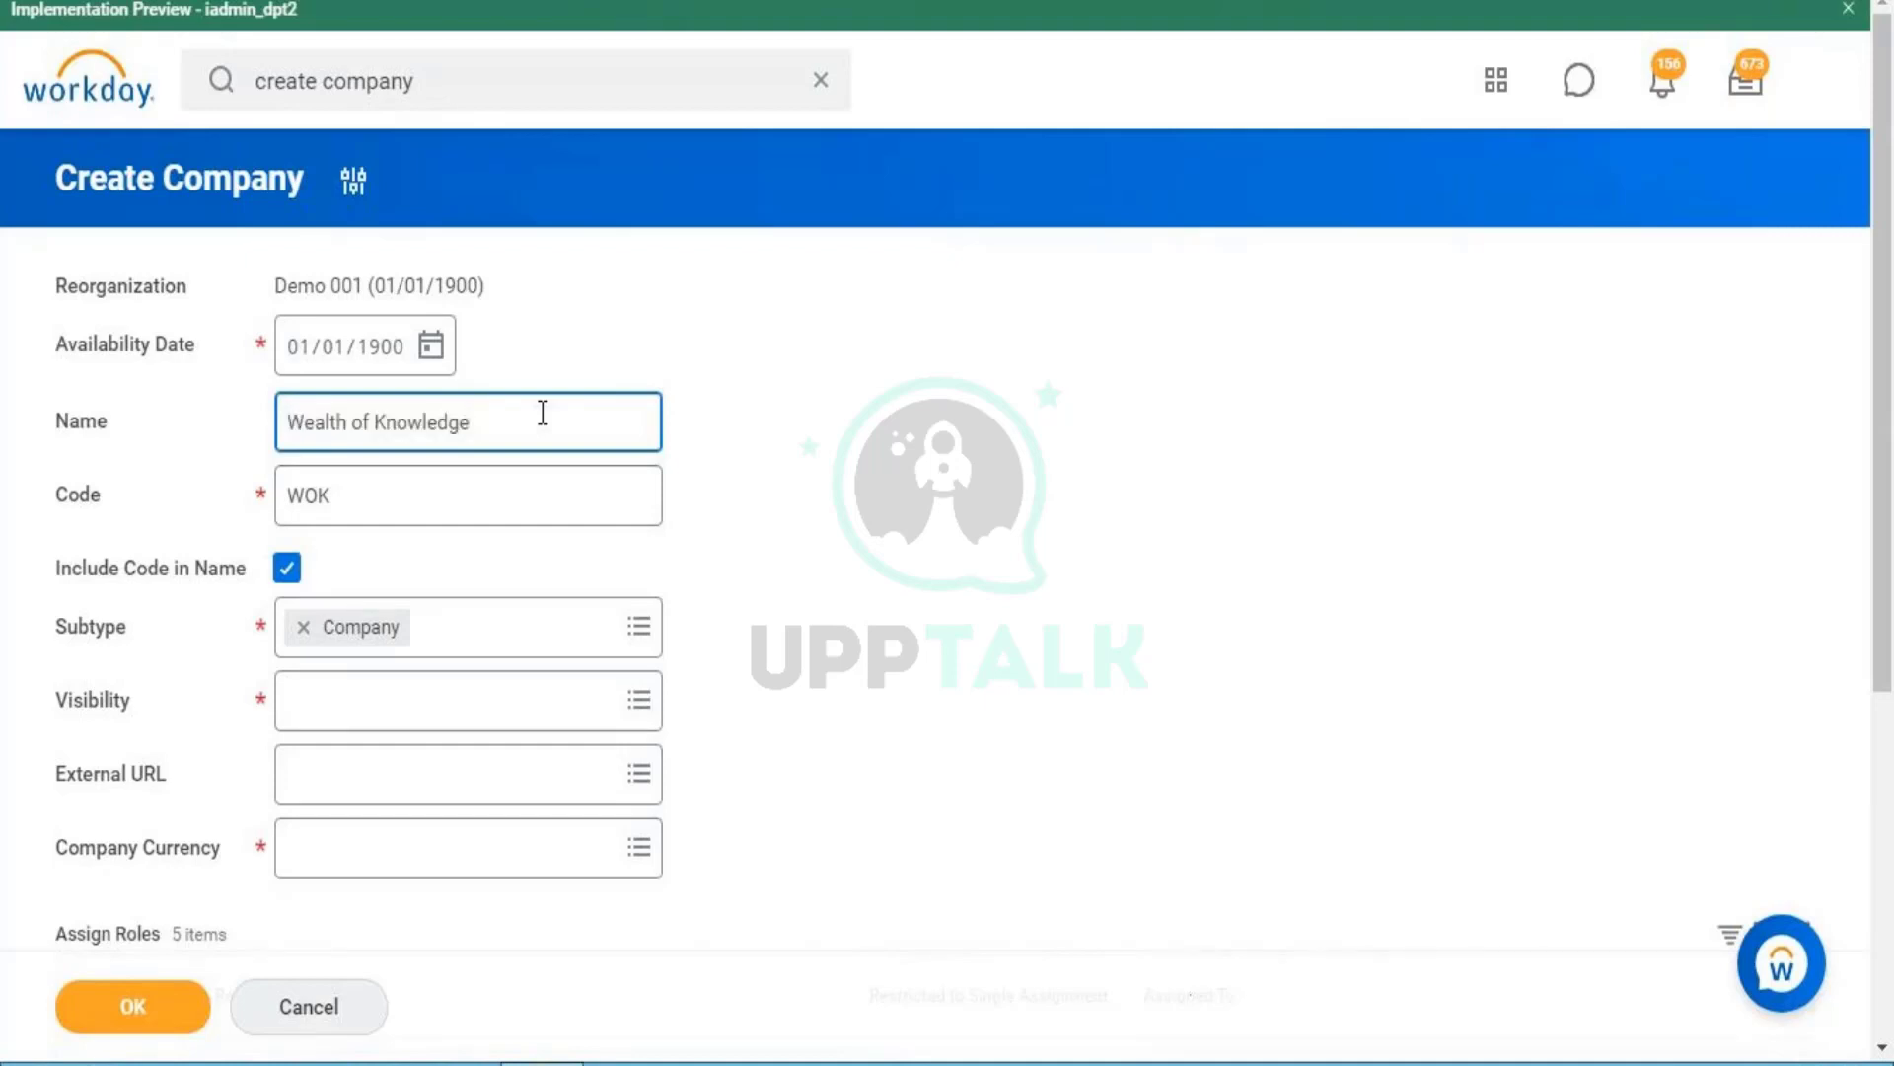
pyautogui.write('001')
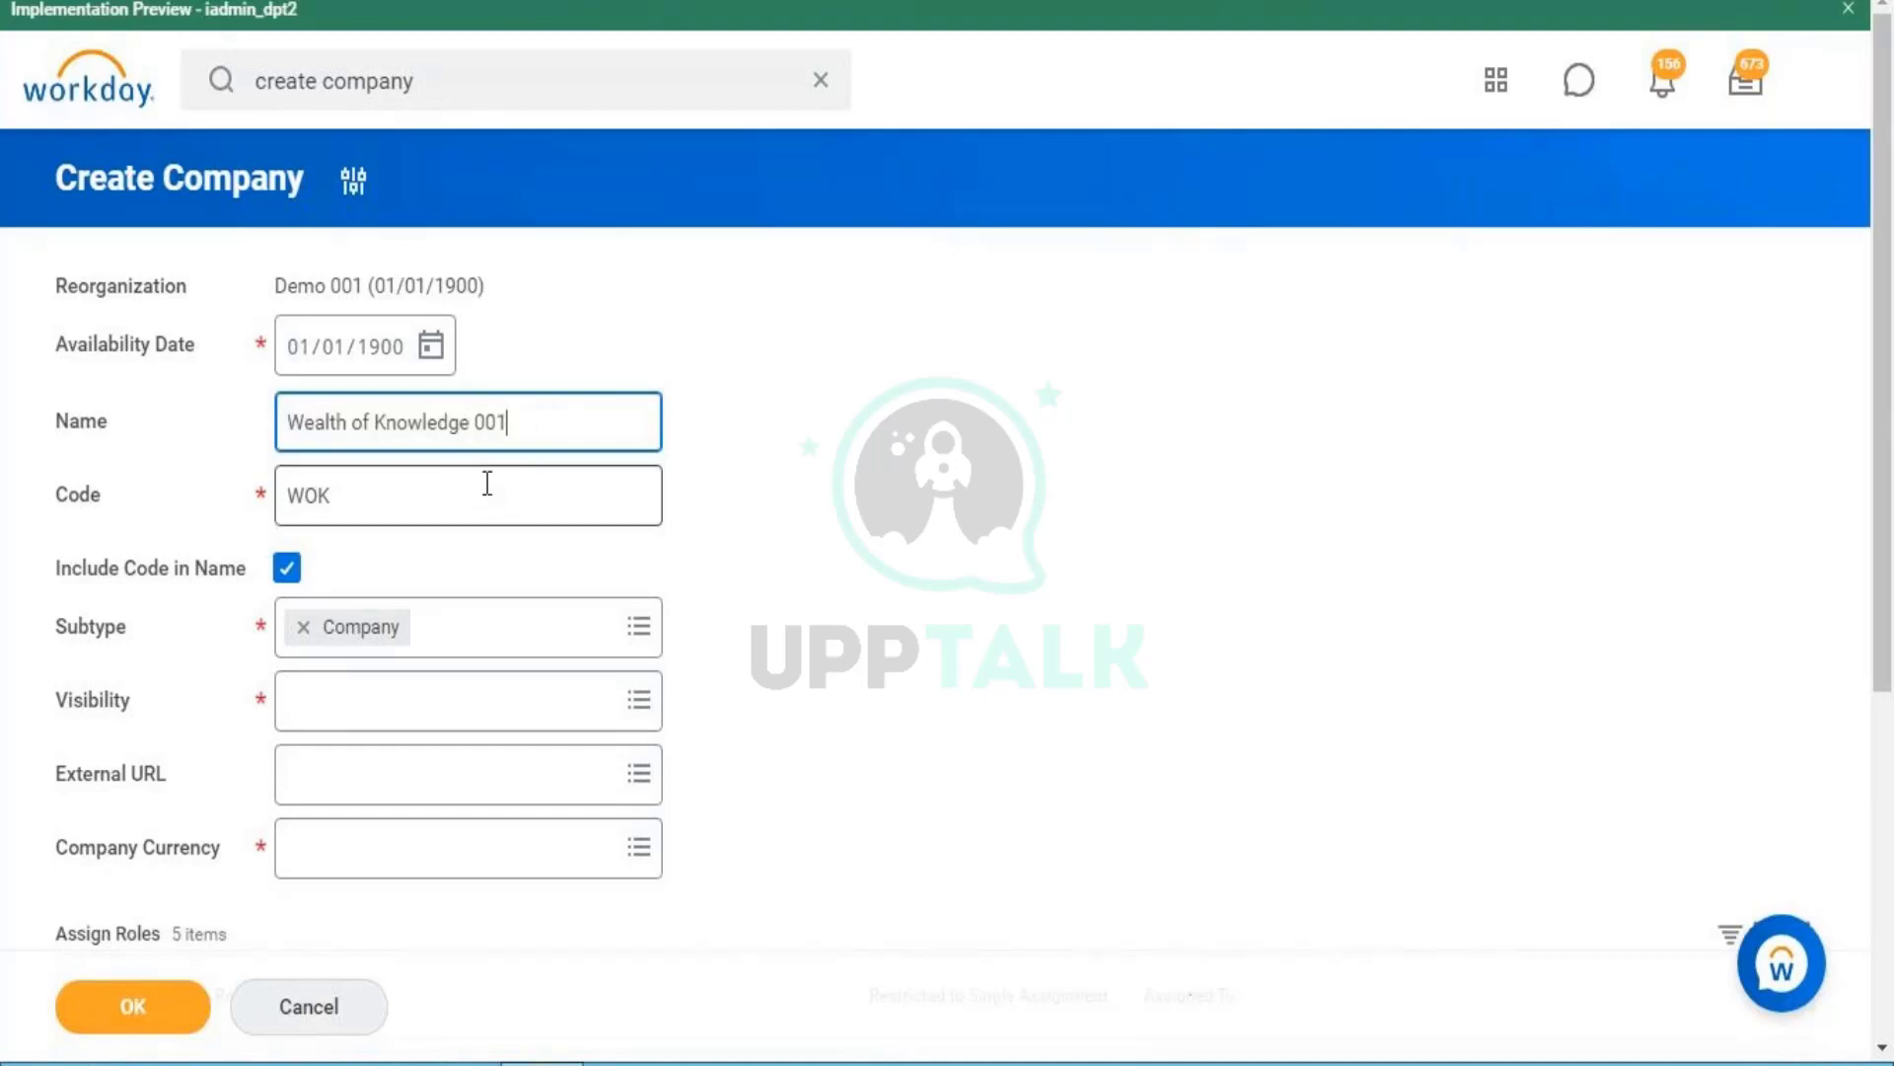
pyautogui.click(486, 485)
pyautogui.write('WOK')
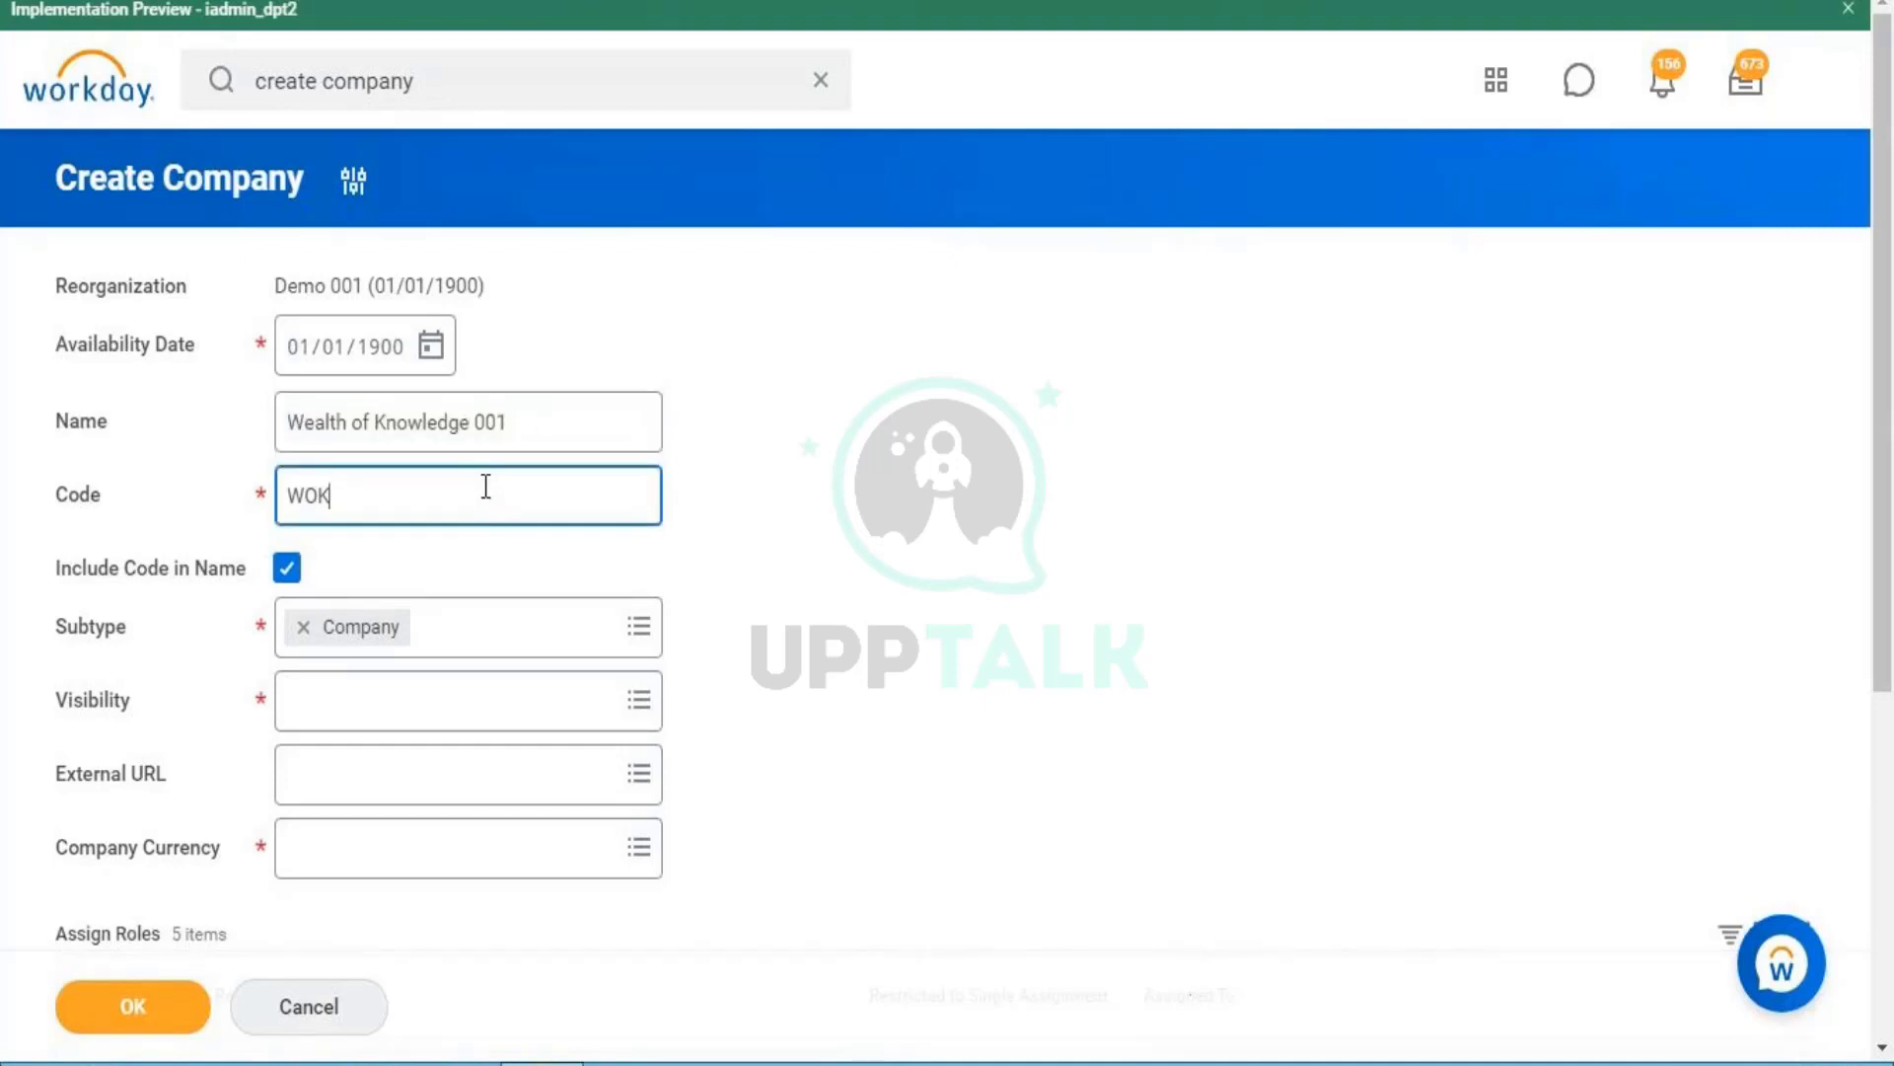
pyautogui.write('001')
pyautogui.click(757, 604)
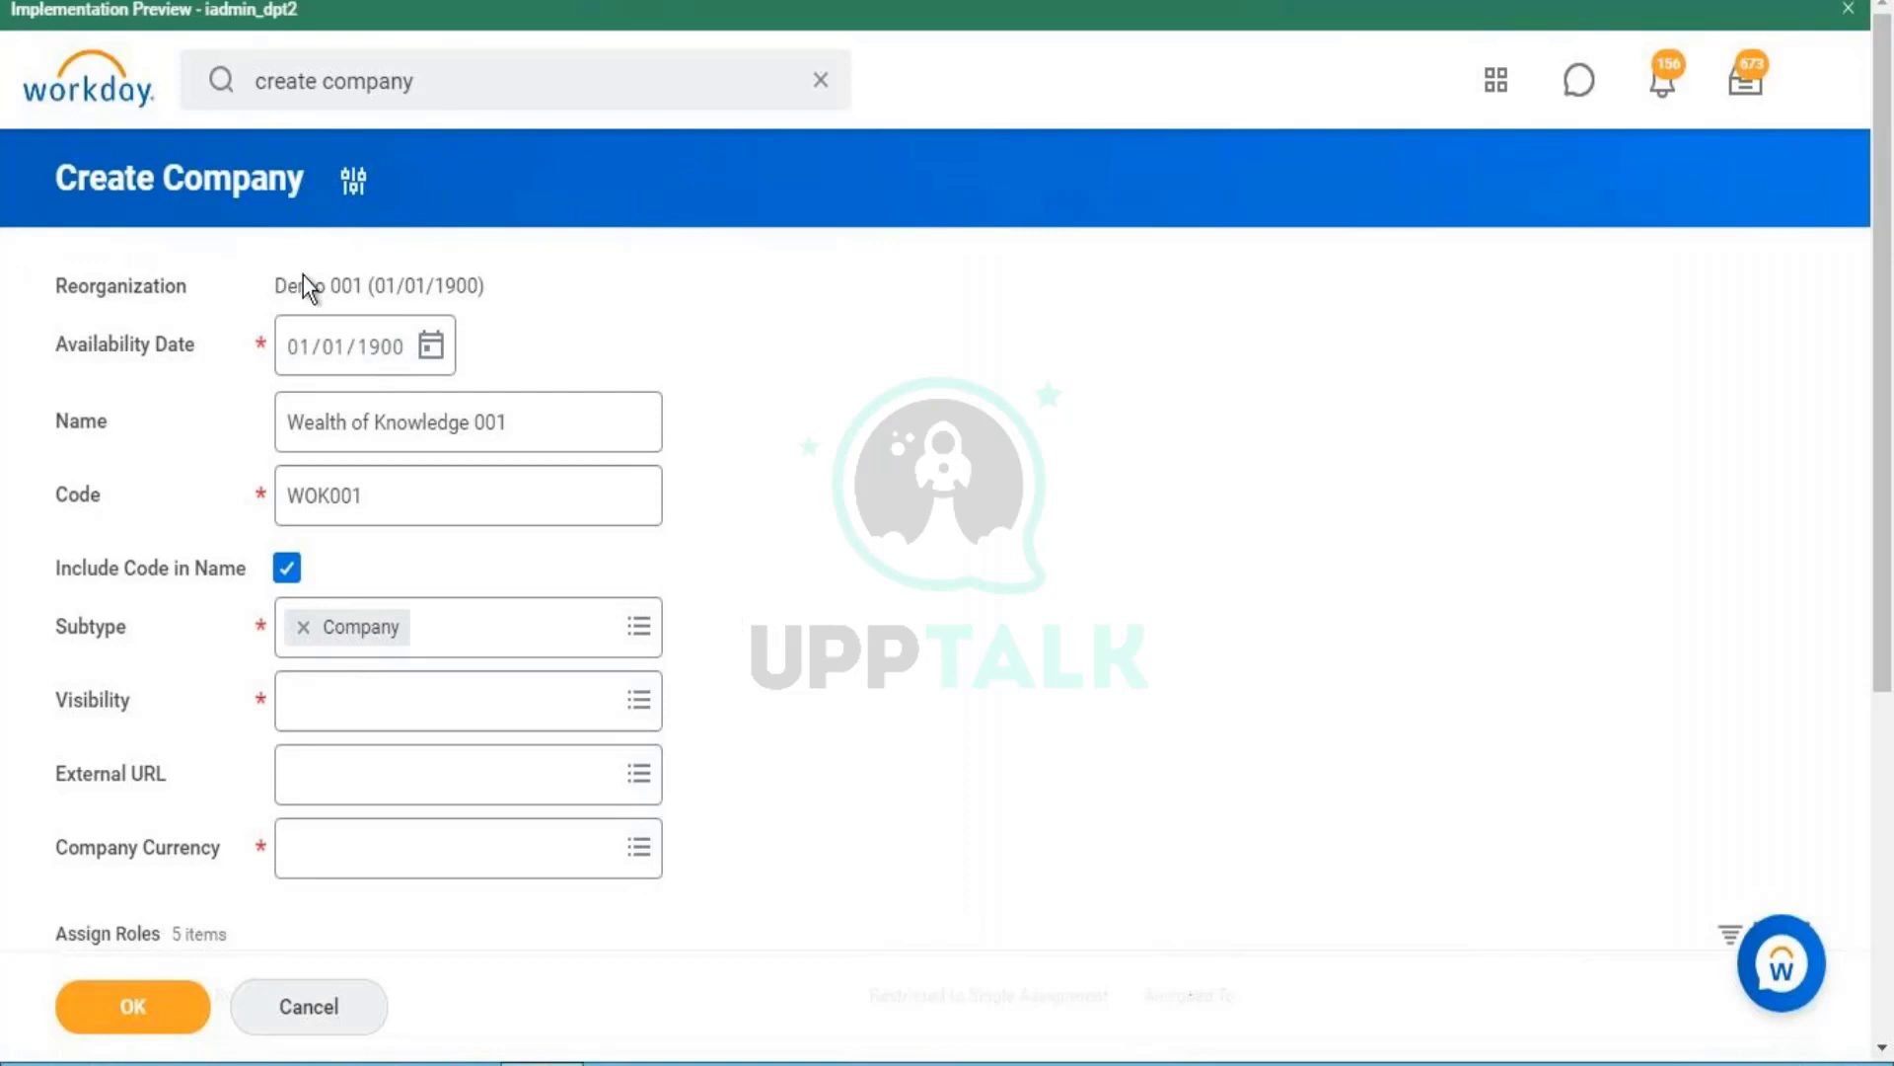
pyautogui.doubleClick(387, 286)
pyautogui.moveTo(390, 285); pyautogui.dragTo(469, 298)
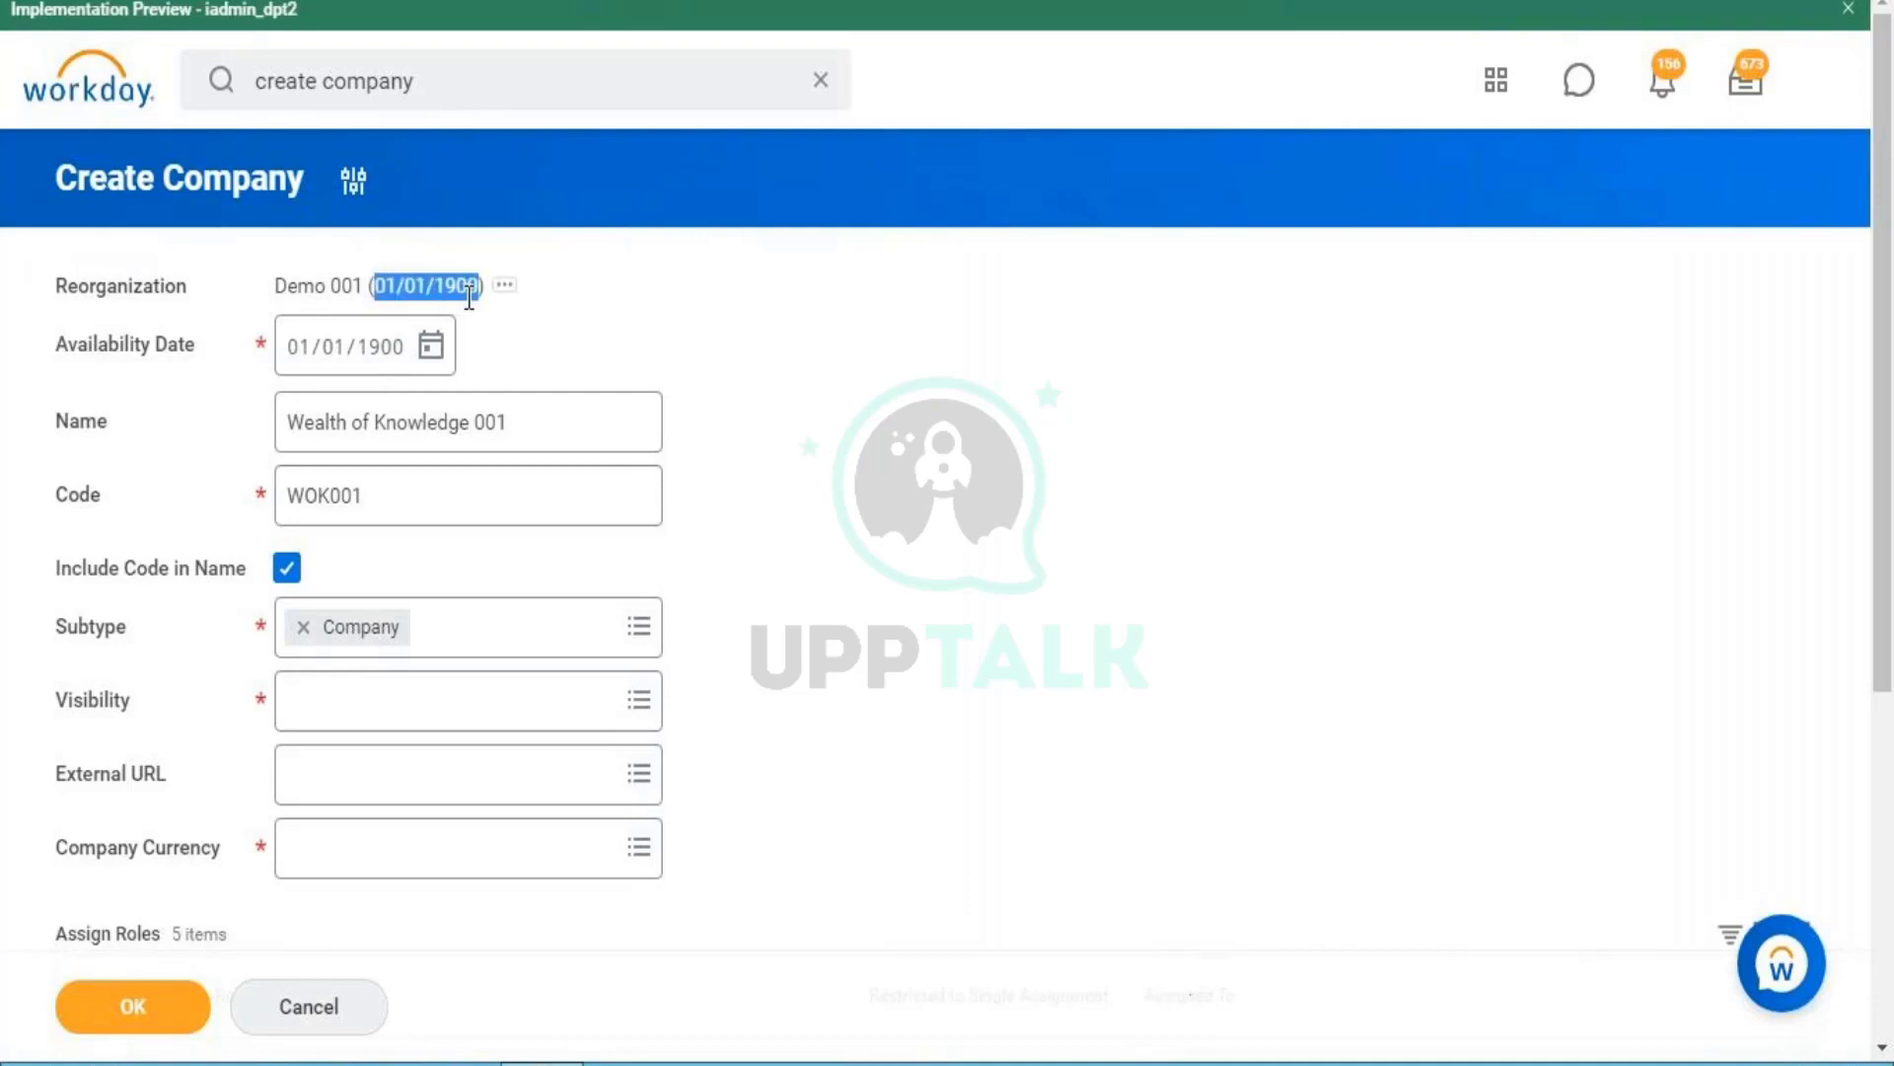
pyautogui.click(720, 400)
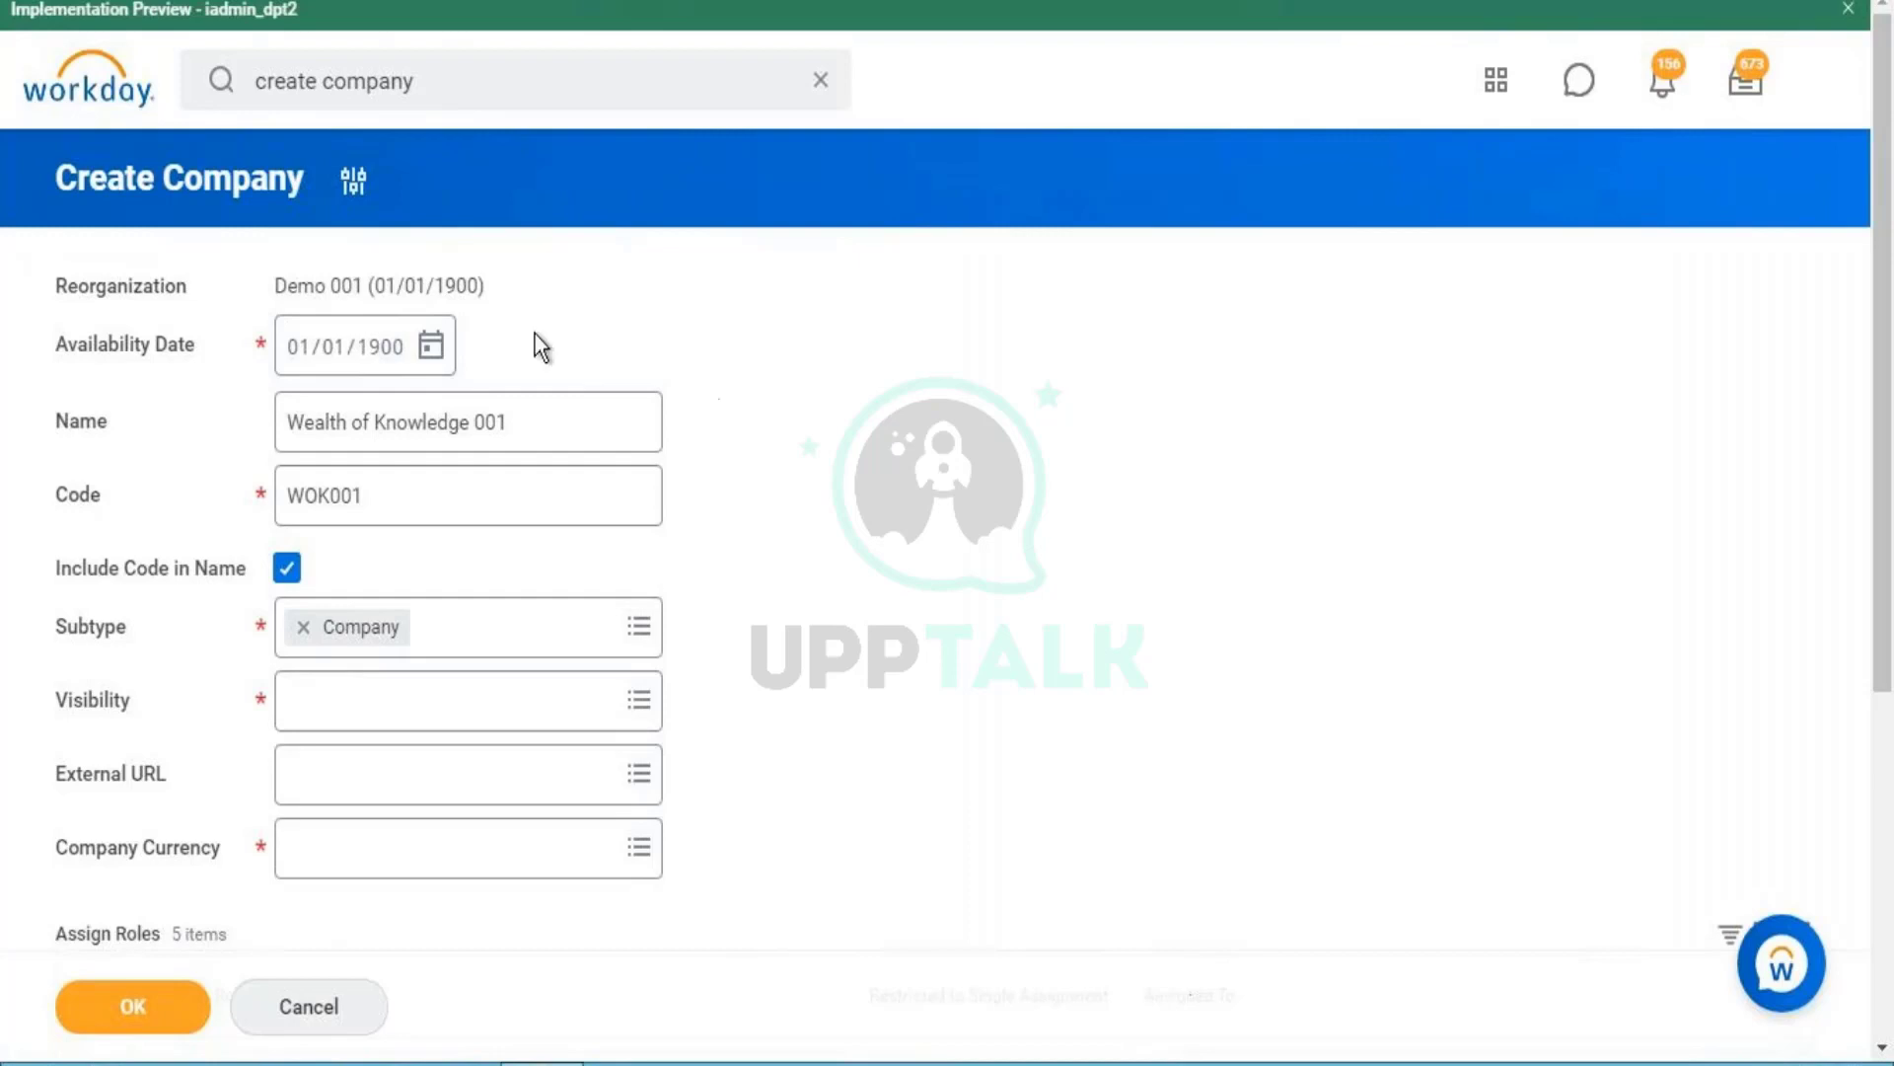
pyautogui.click(419, 304)
pyautogui.moveTo(427, 285)
pyautogui.mouseDown()
pyautogui.moveTo(479, 285)
pyautogui.moveTo(375, 283)
pyautogui.moveTo(462, 285)
pyautogui.mouseUp()
pyautogui.click(478, 284)
pyautogui.doubleClick(384, 282)
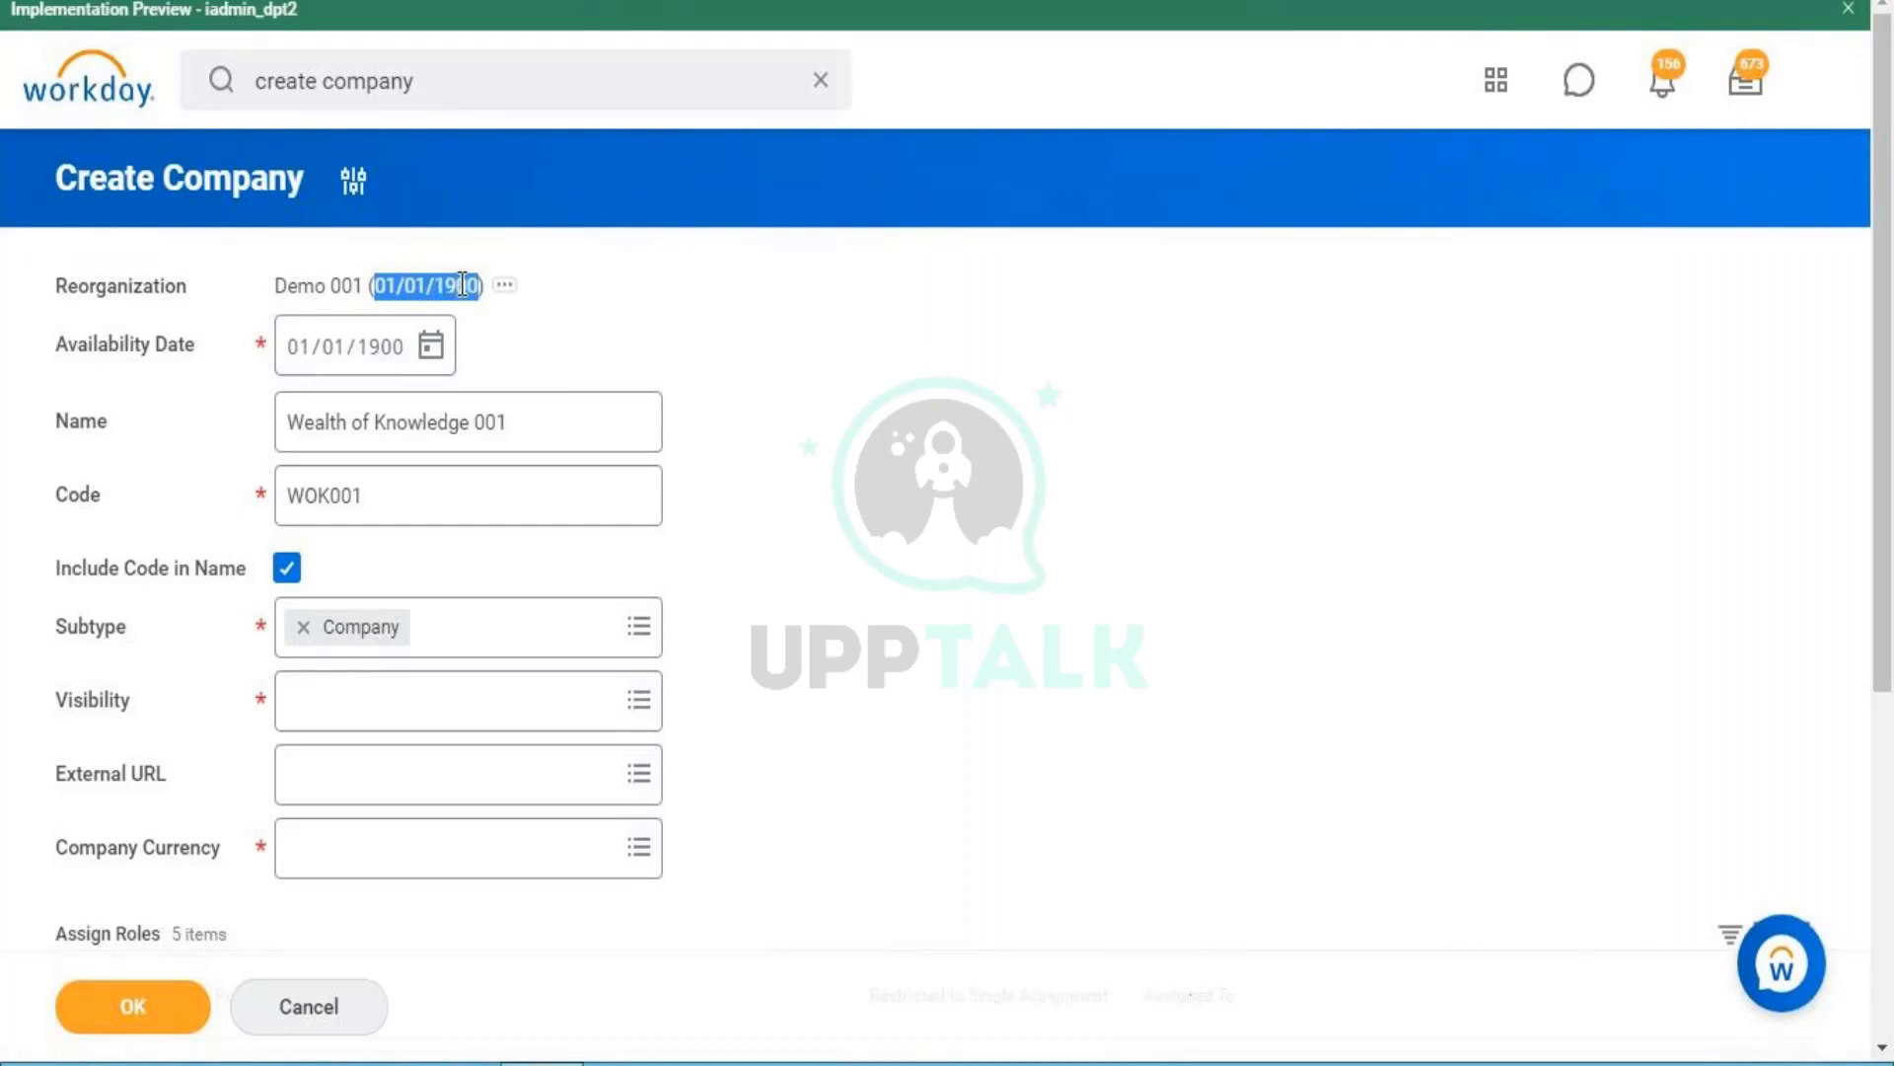
pyautogui.click(724, 316)
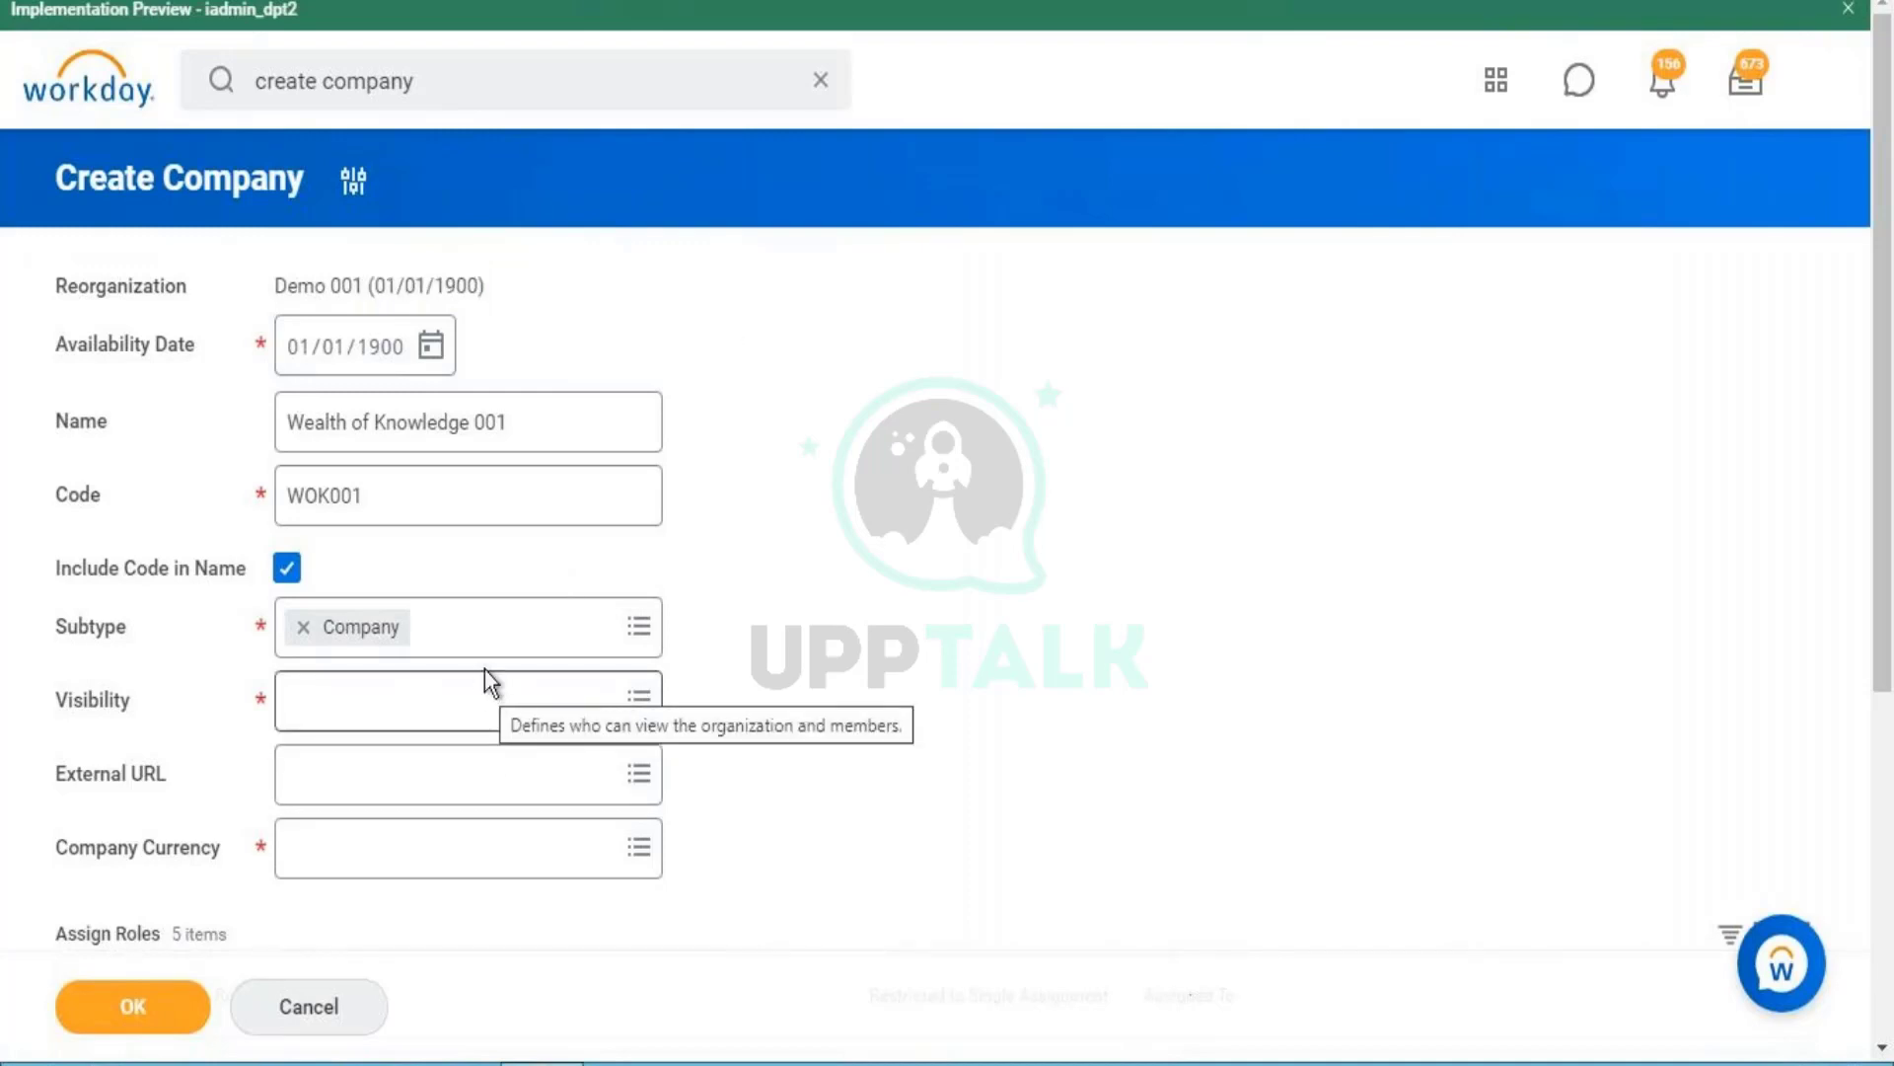
# - Keep Company as the subtype, set Visibility to Everyone, and select the company name
pyautogui.click(515, 623)
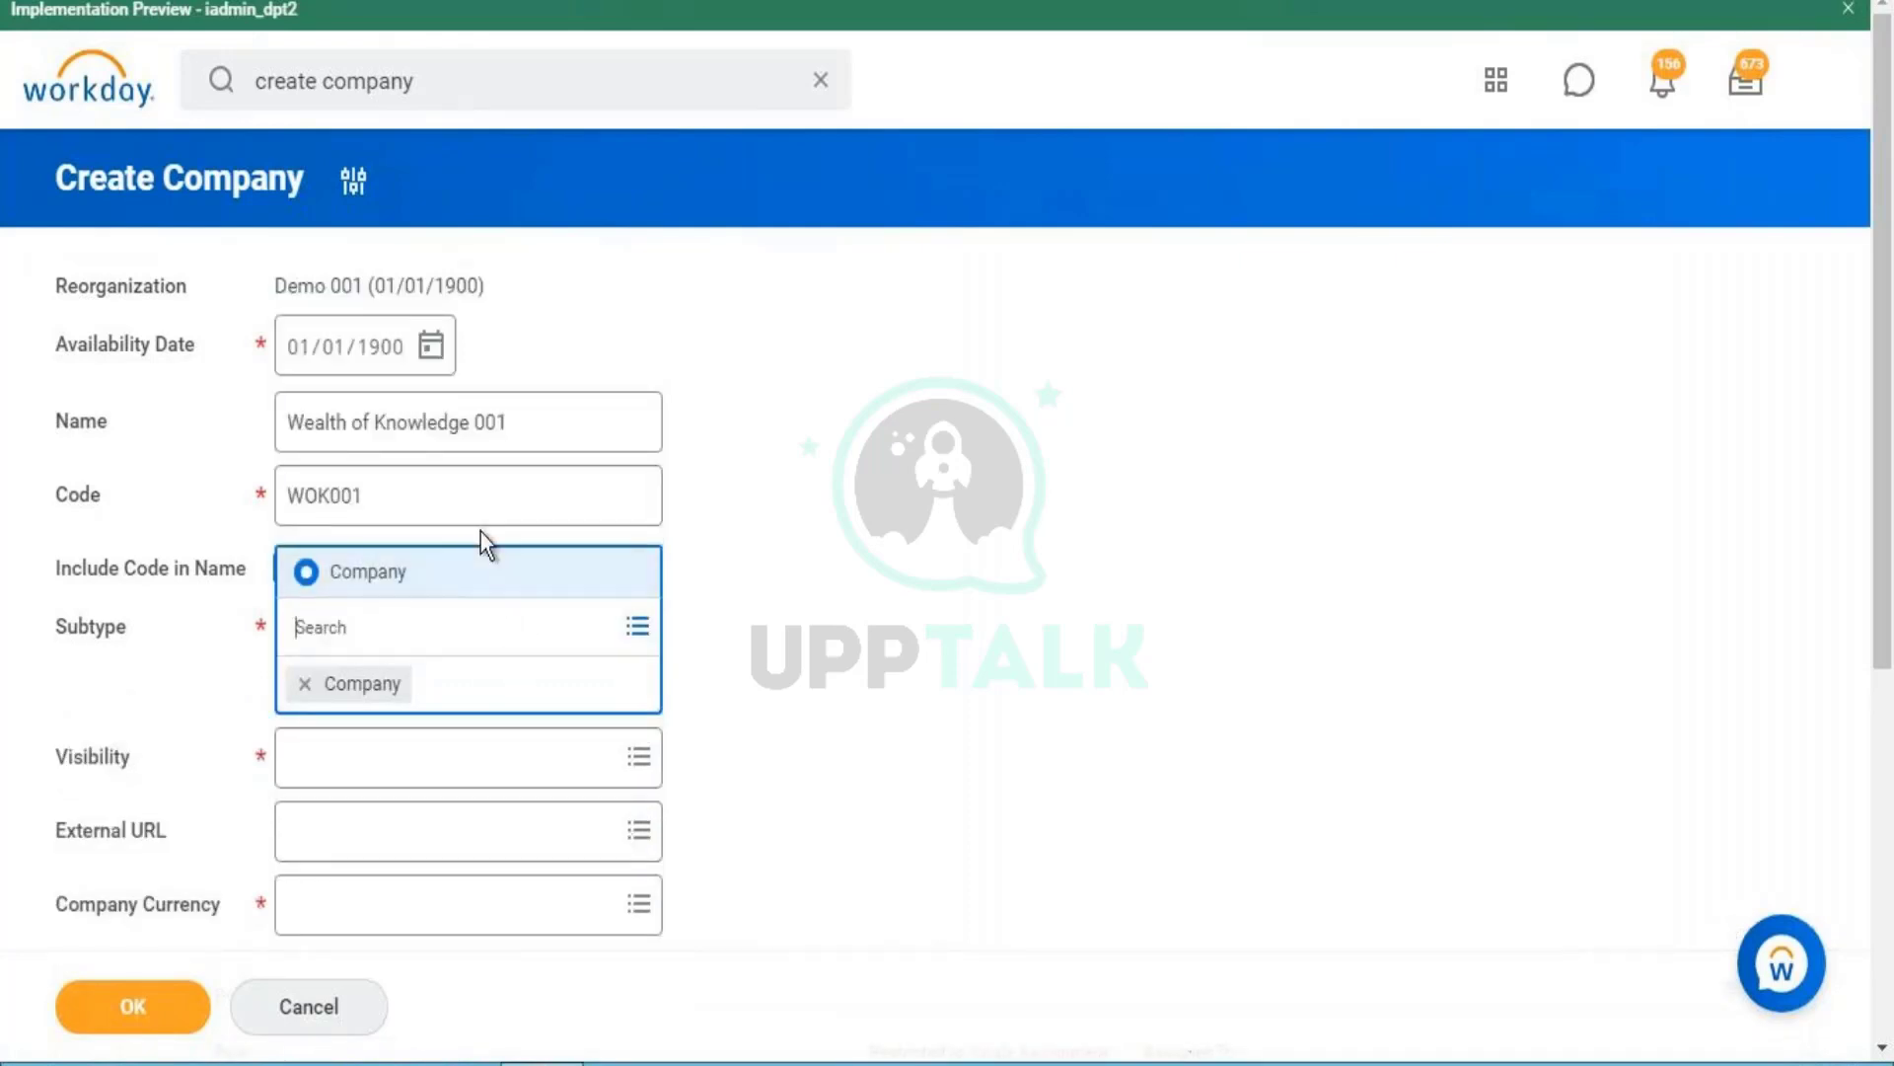
pyautogui.click(483, 559)
pyautogui.click(789, 647)
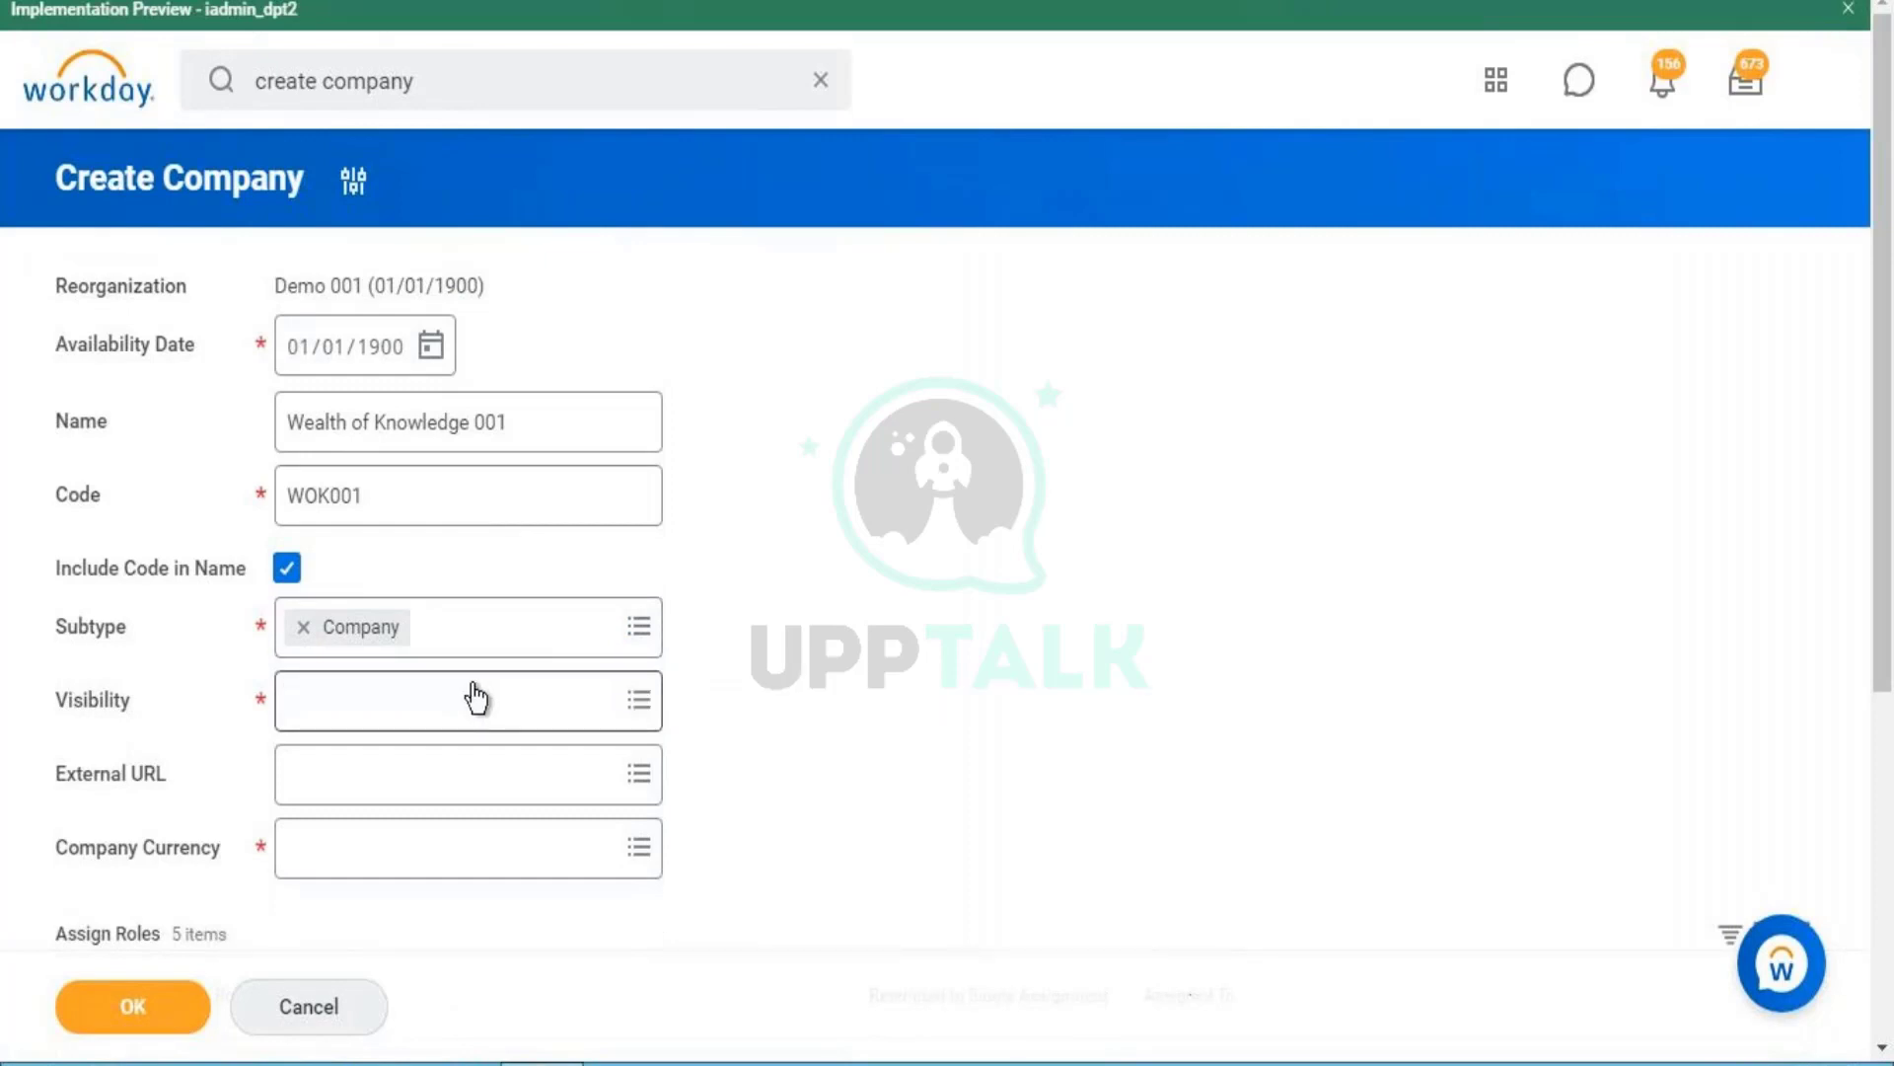
pyautogui.click(444, 697)
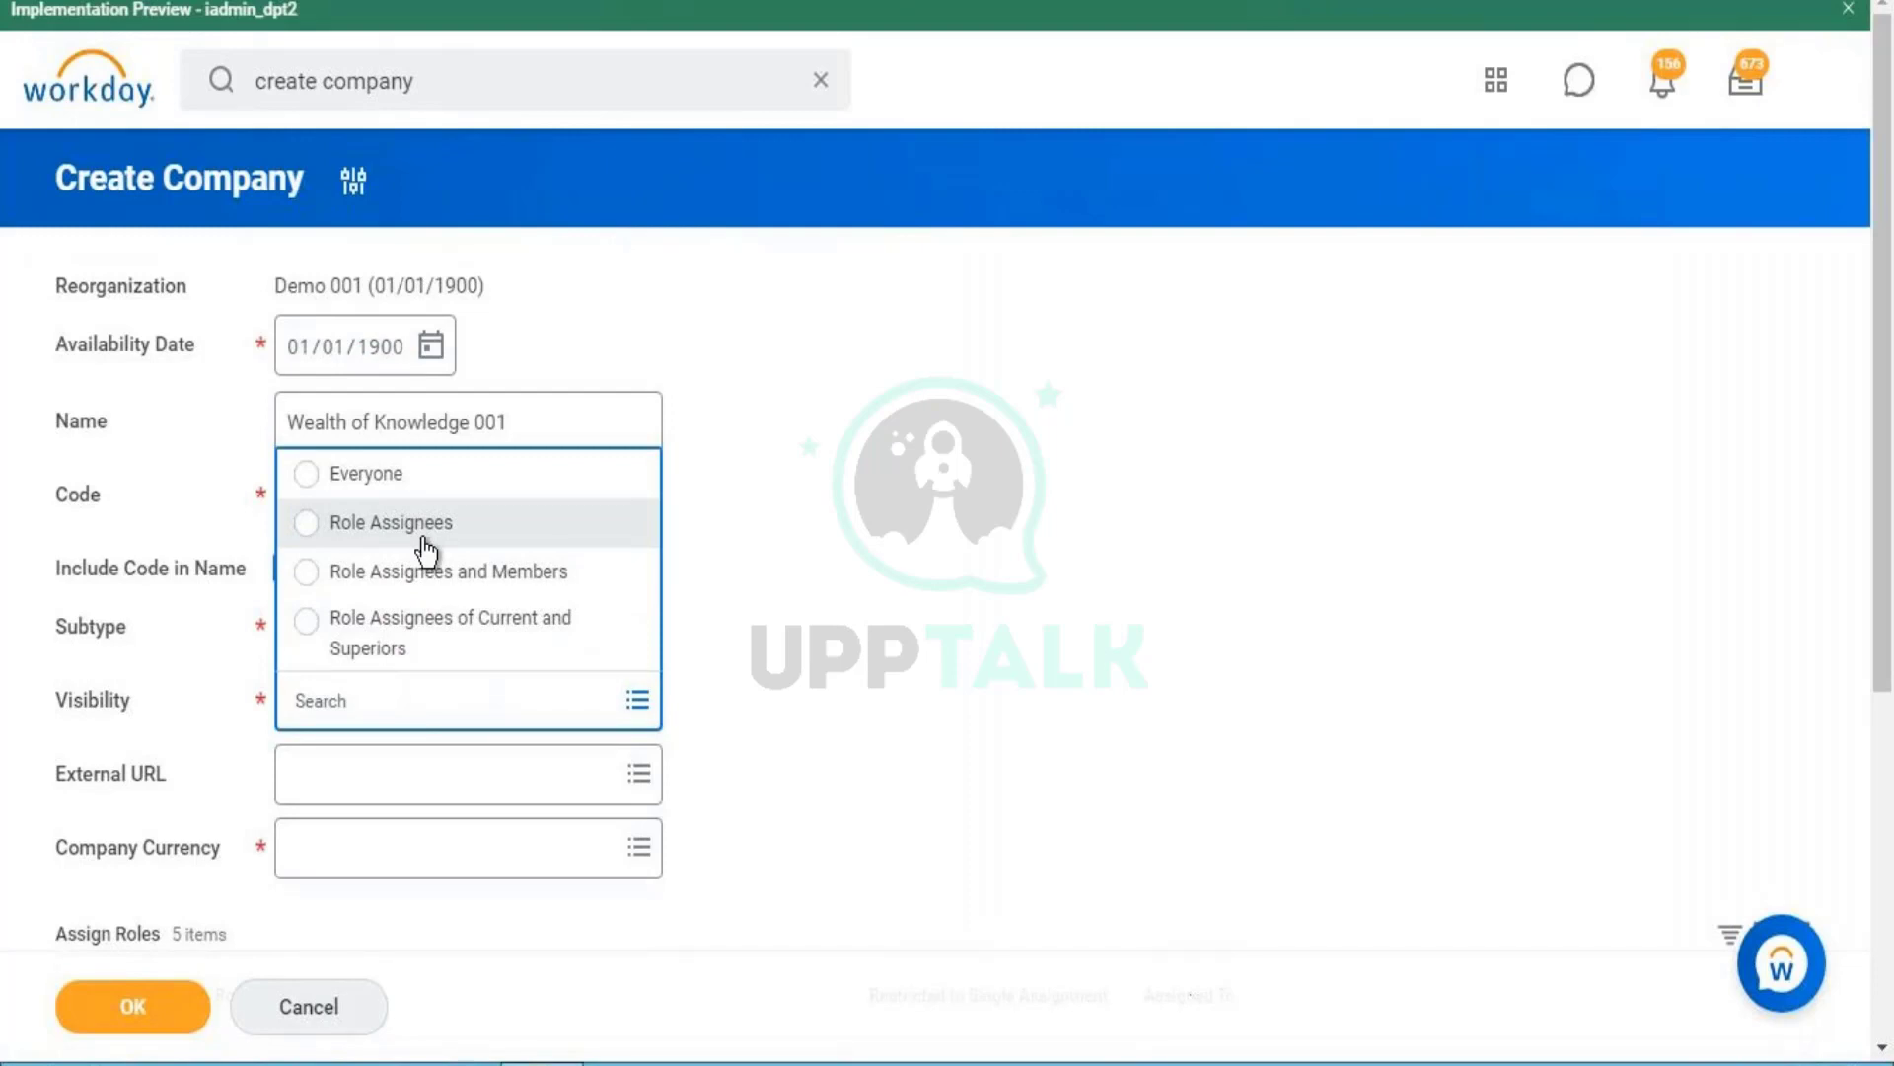
pyautogui.click(345, 473)
pyautogui.click(371, 405)
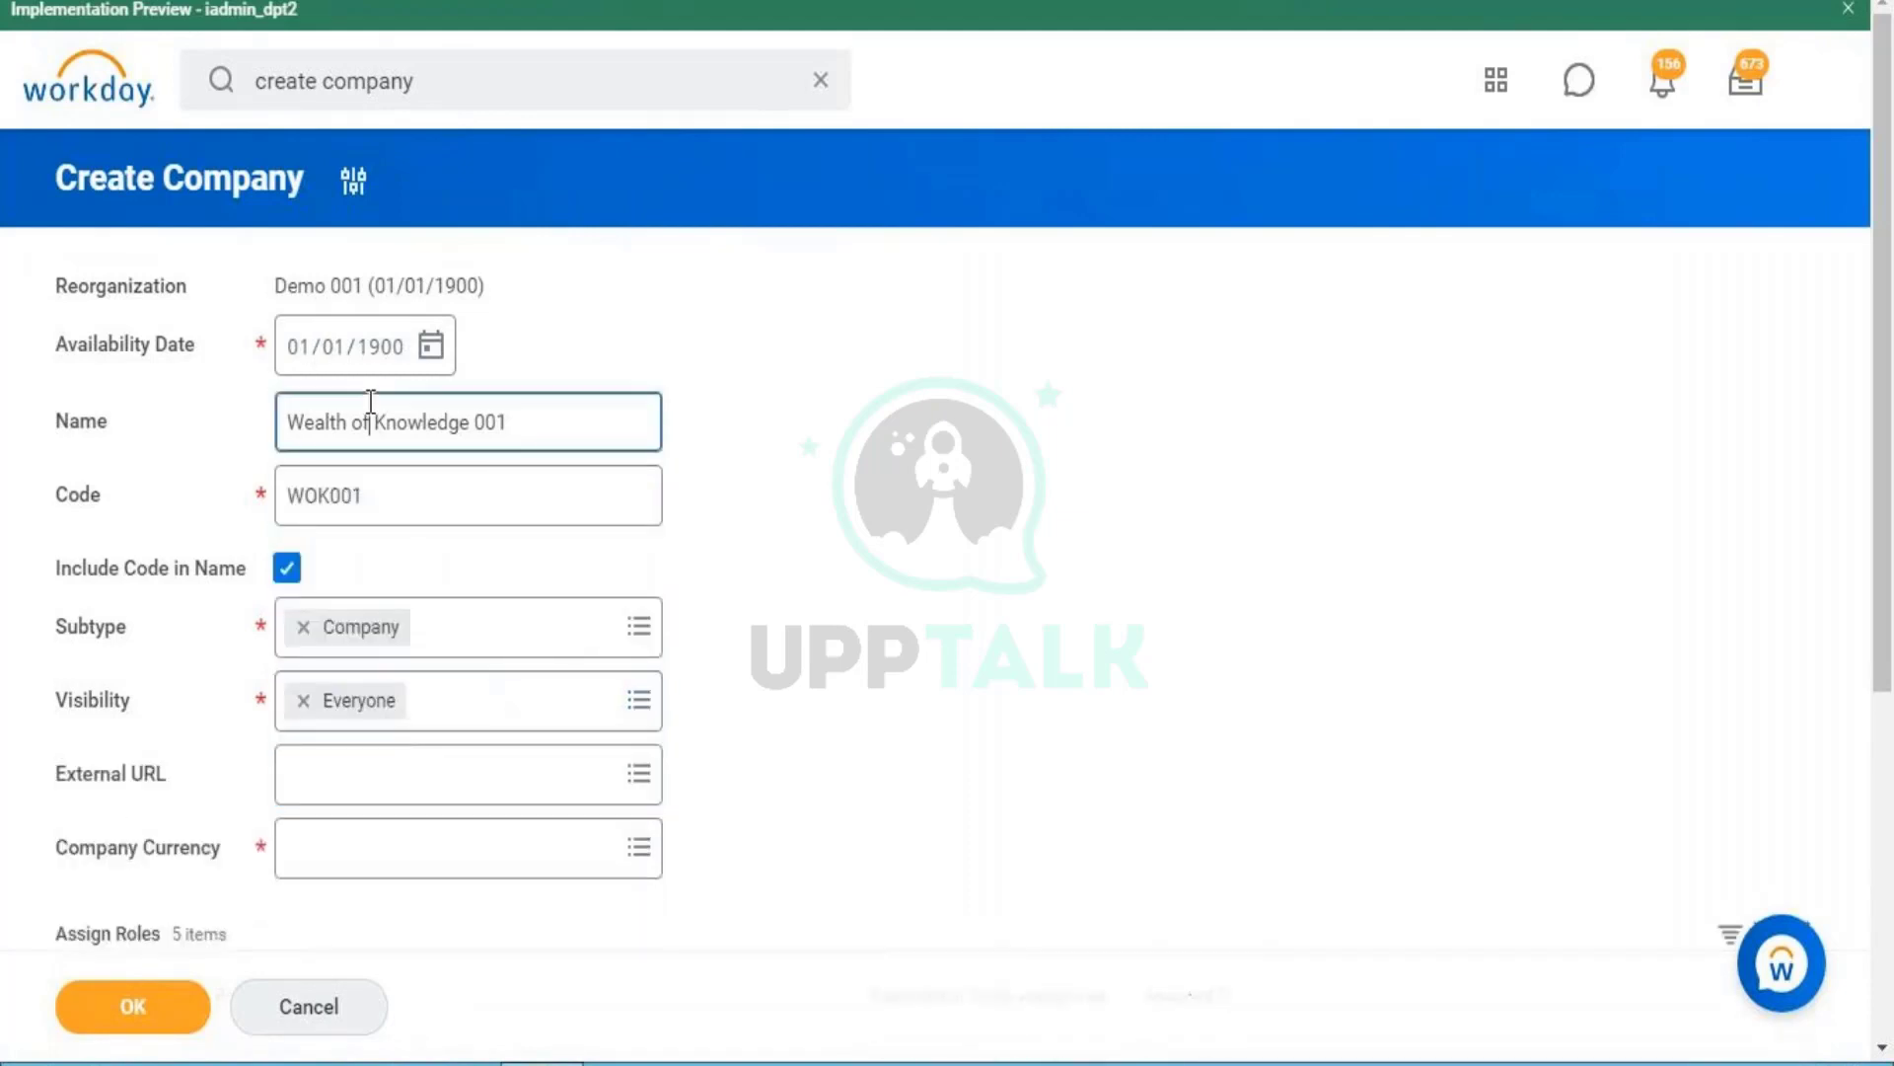
pyautogui.tripleClick(371, 404)
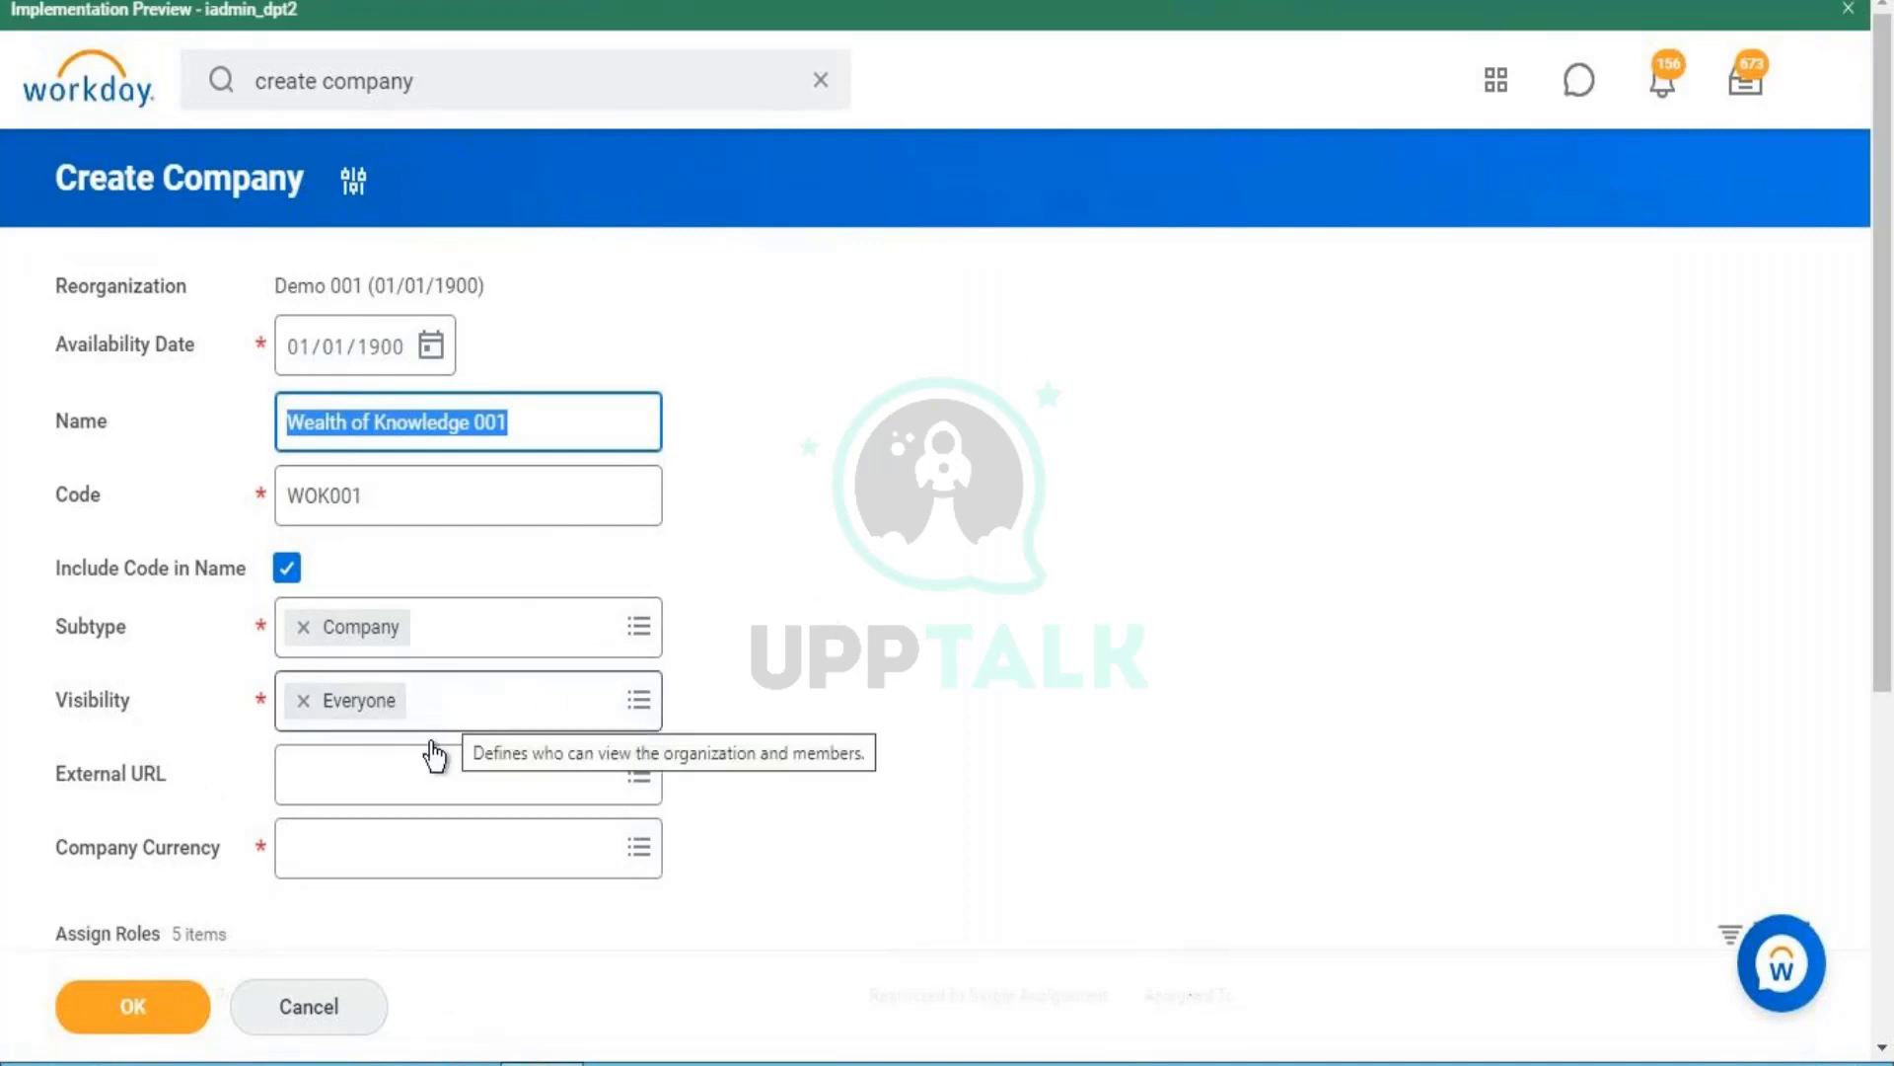
pyautogui.click(360, 787)
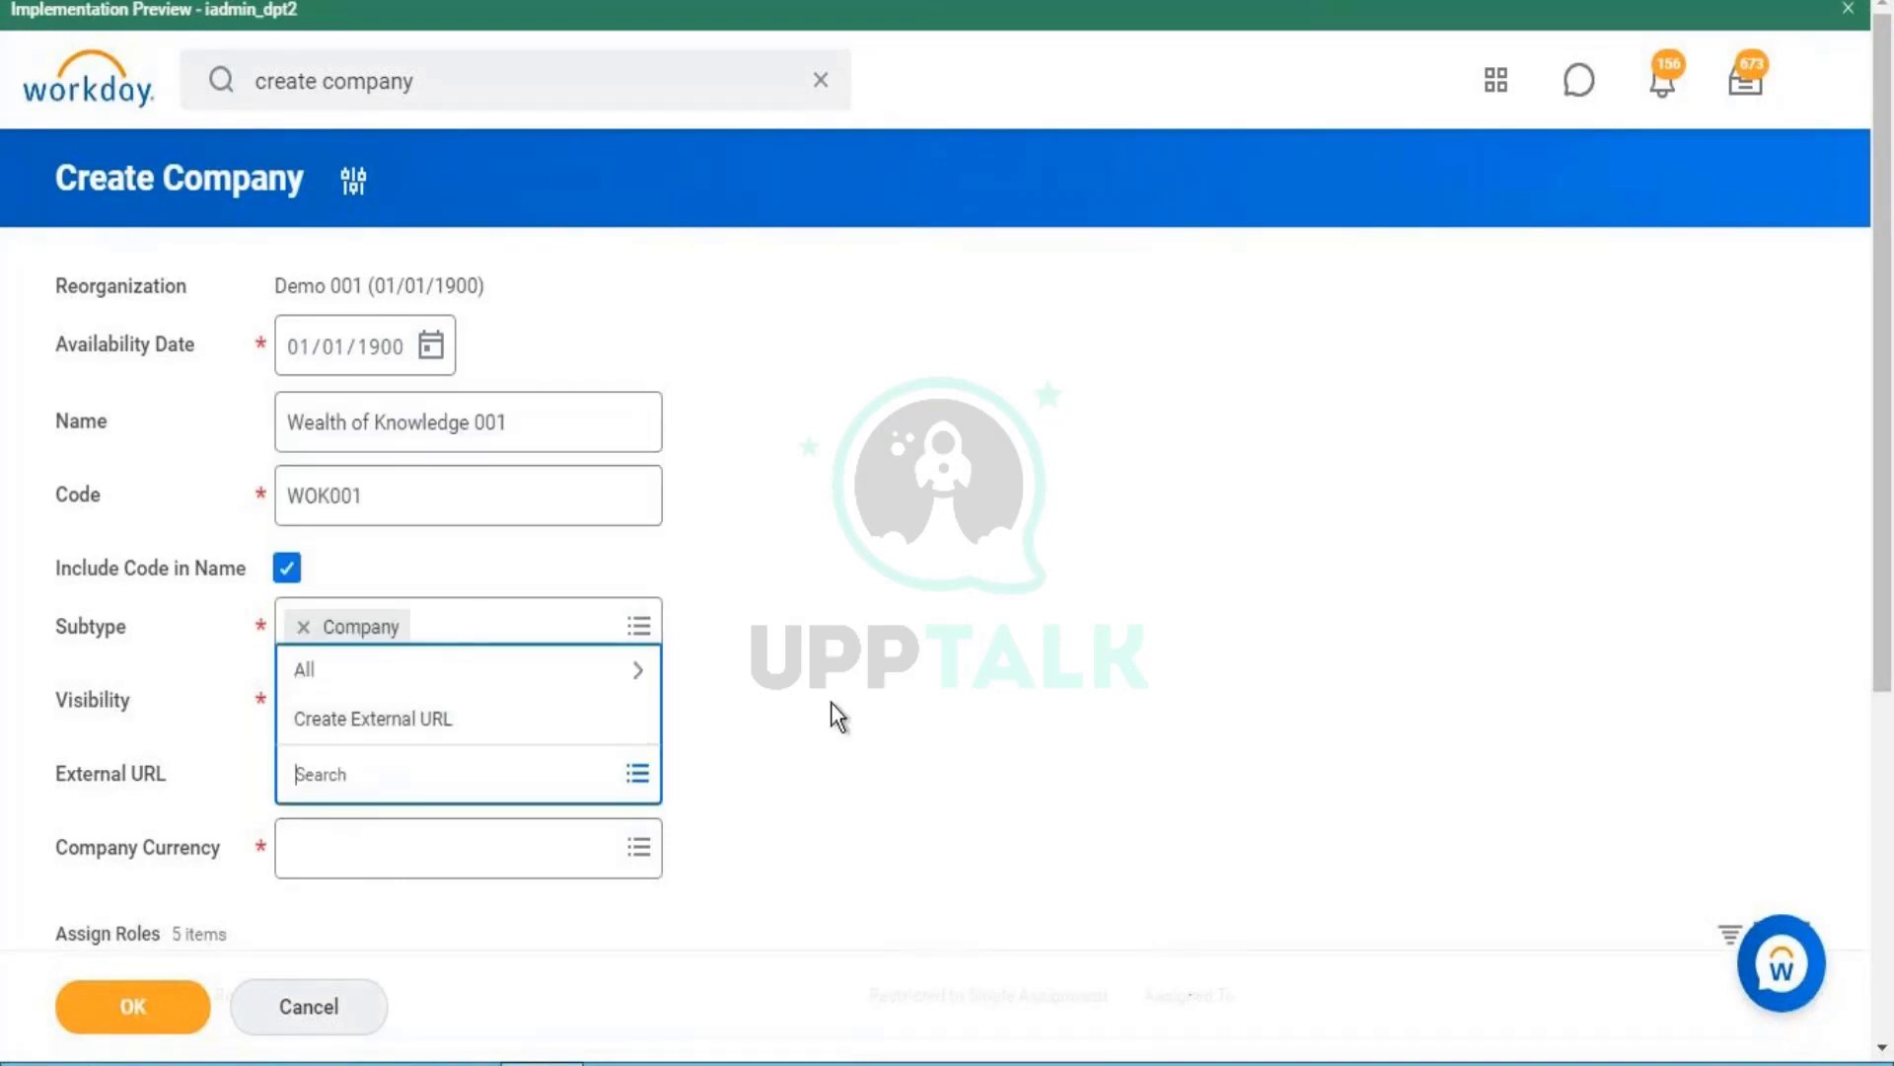
pyautogui.click(819, 703)
pyautogui.click(381, 786)
pyautogui.click(672, 719)
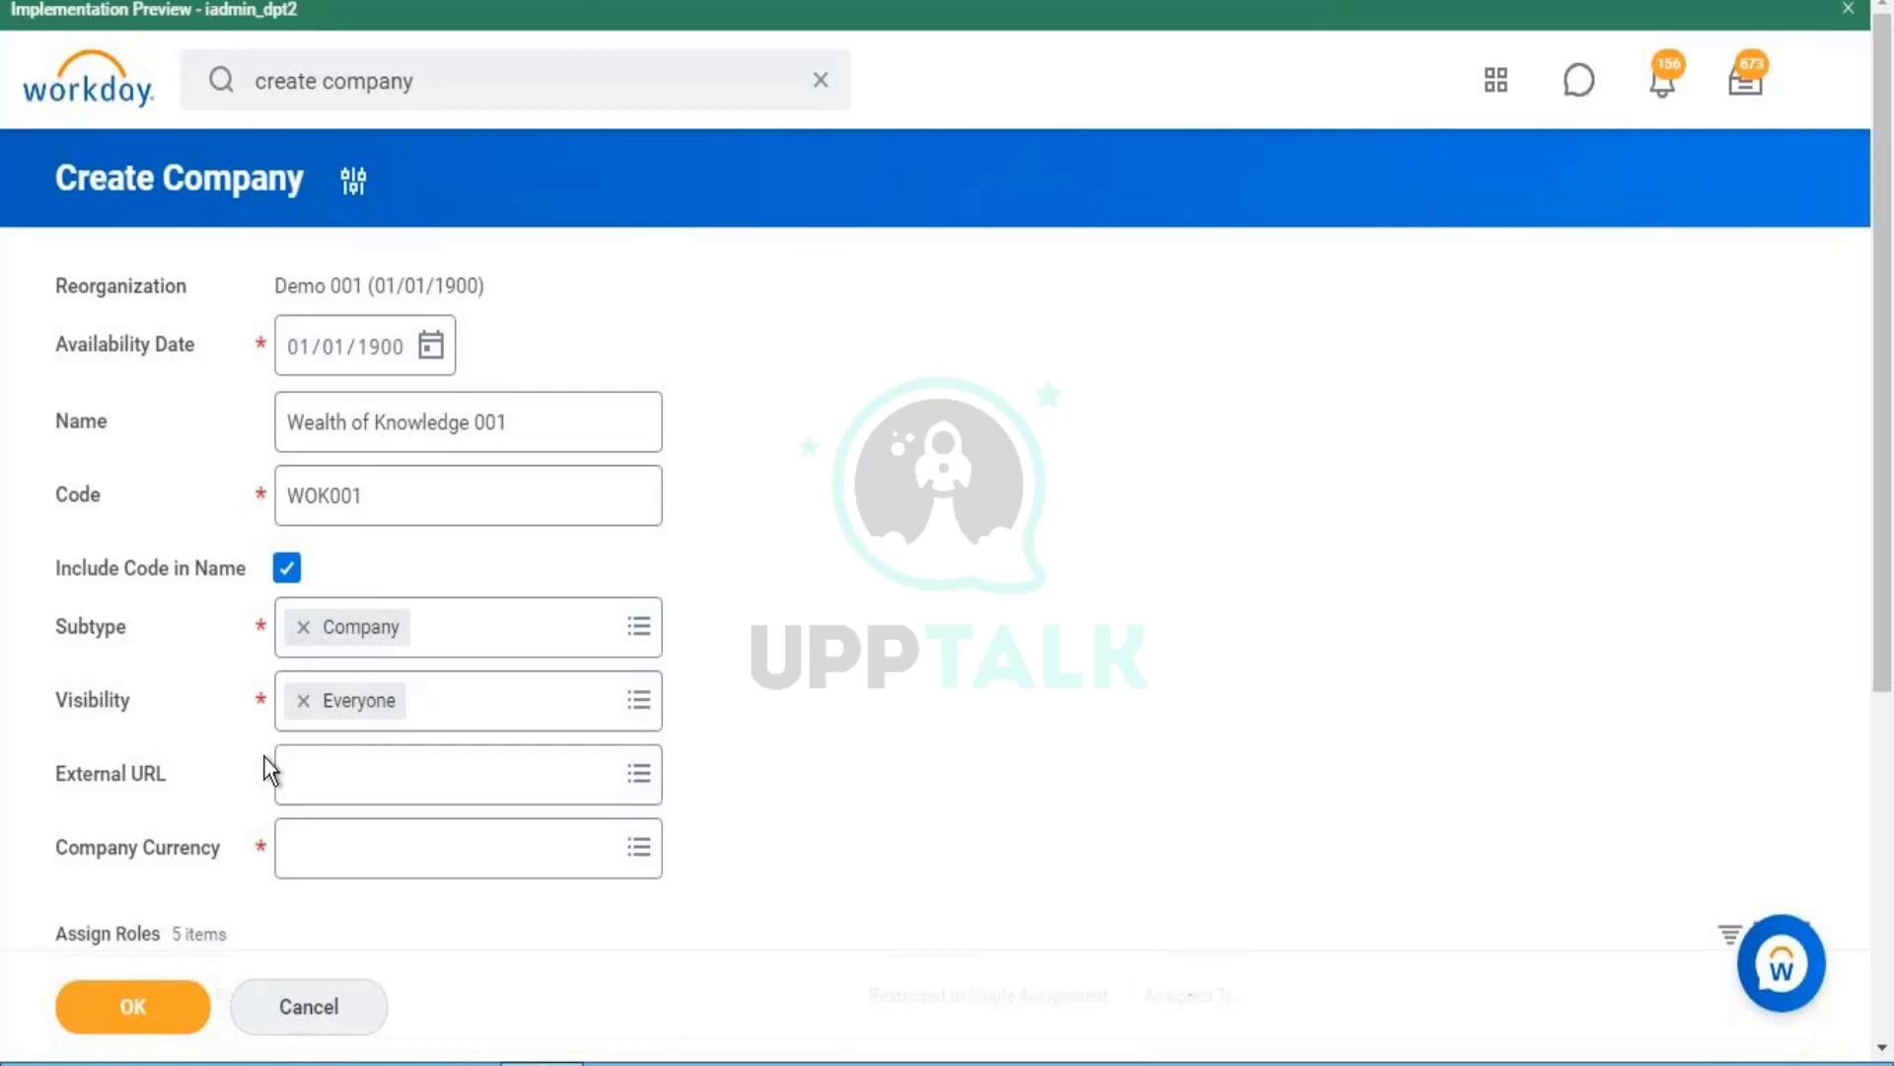
pyautogui.click(308, 859)
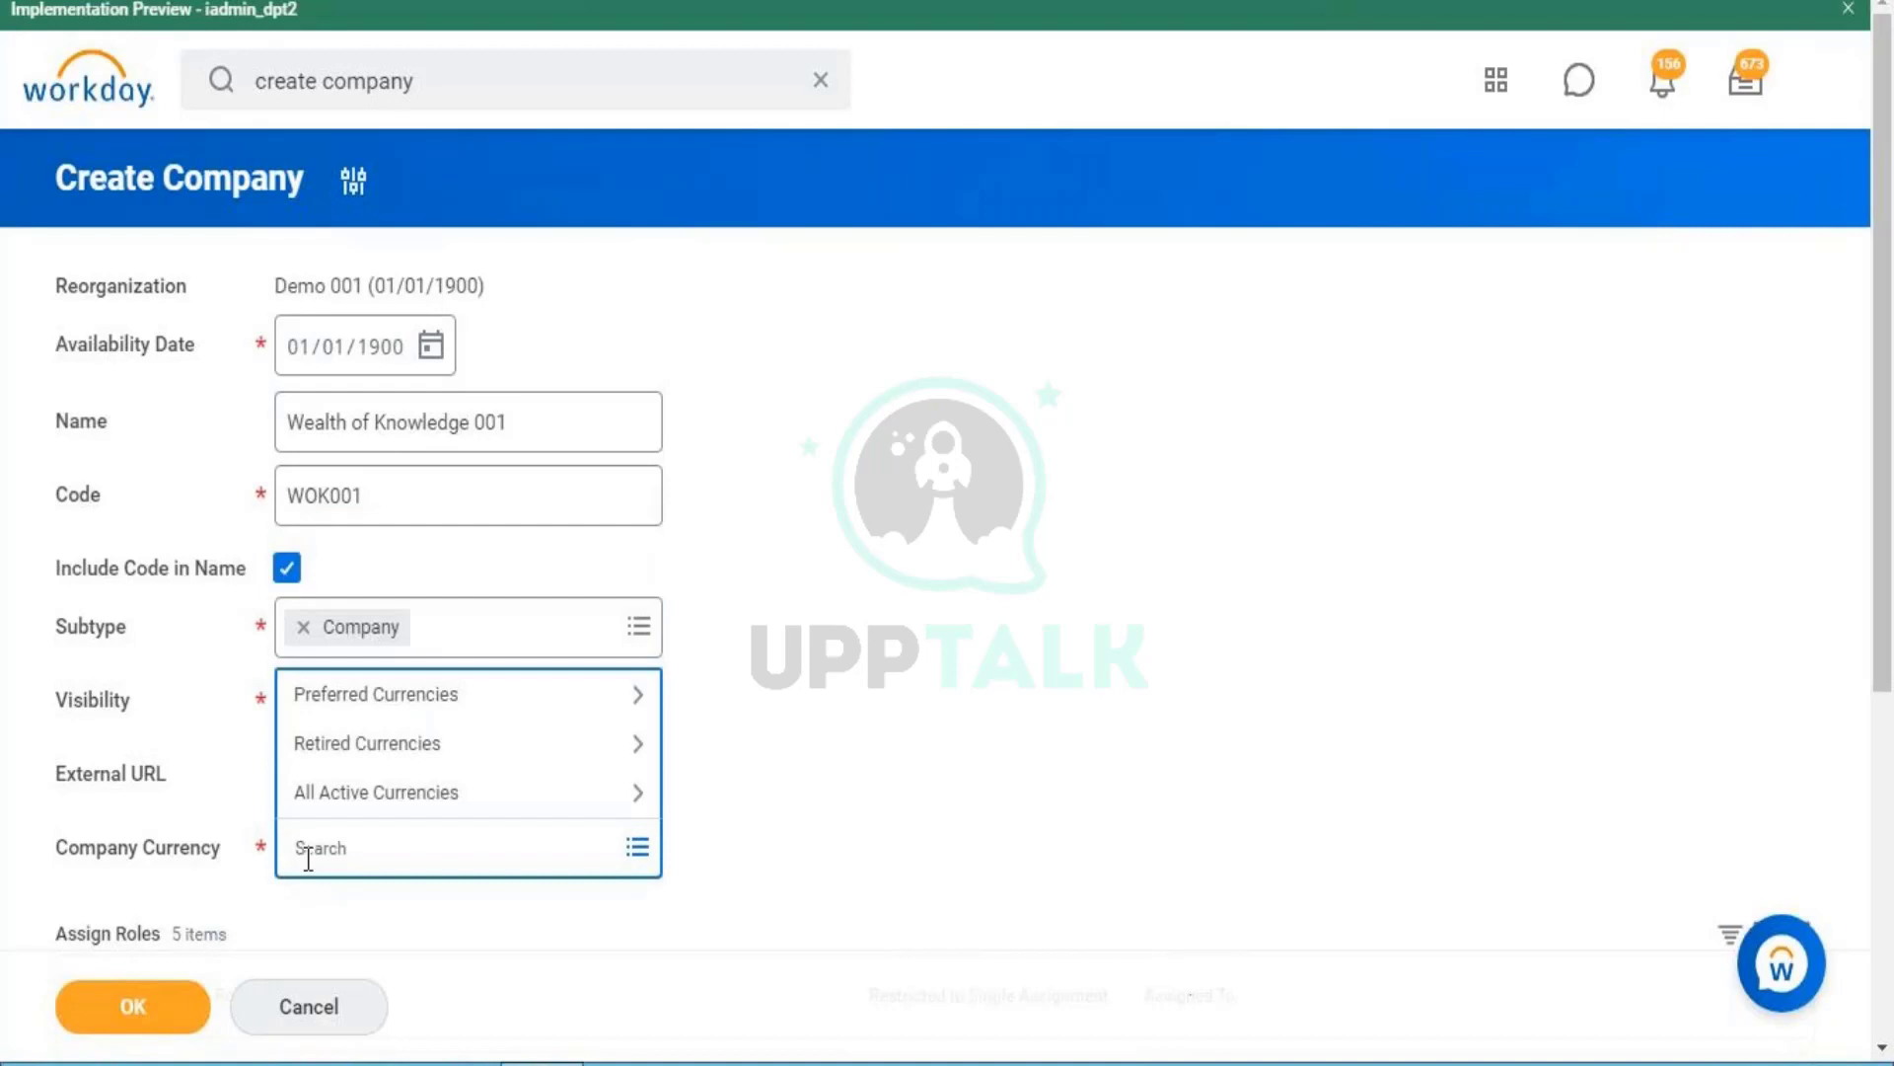
# - Search 'usd' in Company Currency and select USD
pyautogui.press('capslock')
pyautogui.write('usd')
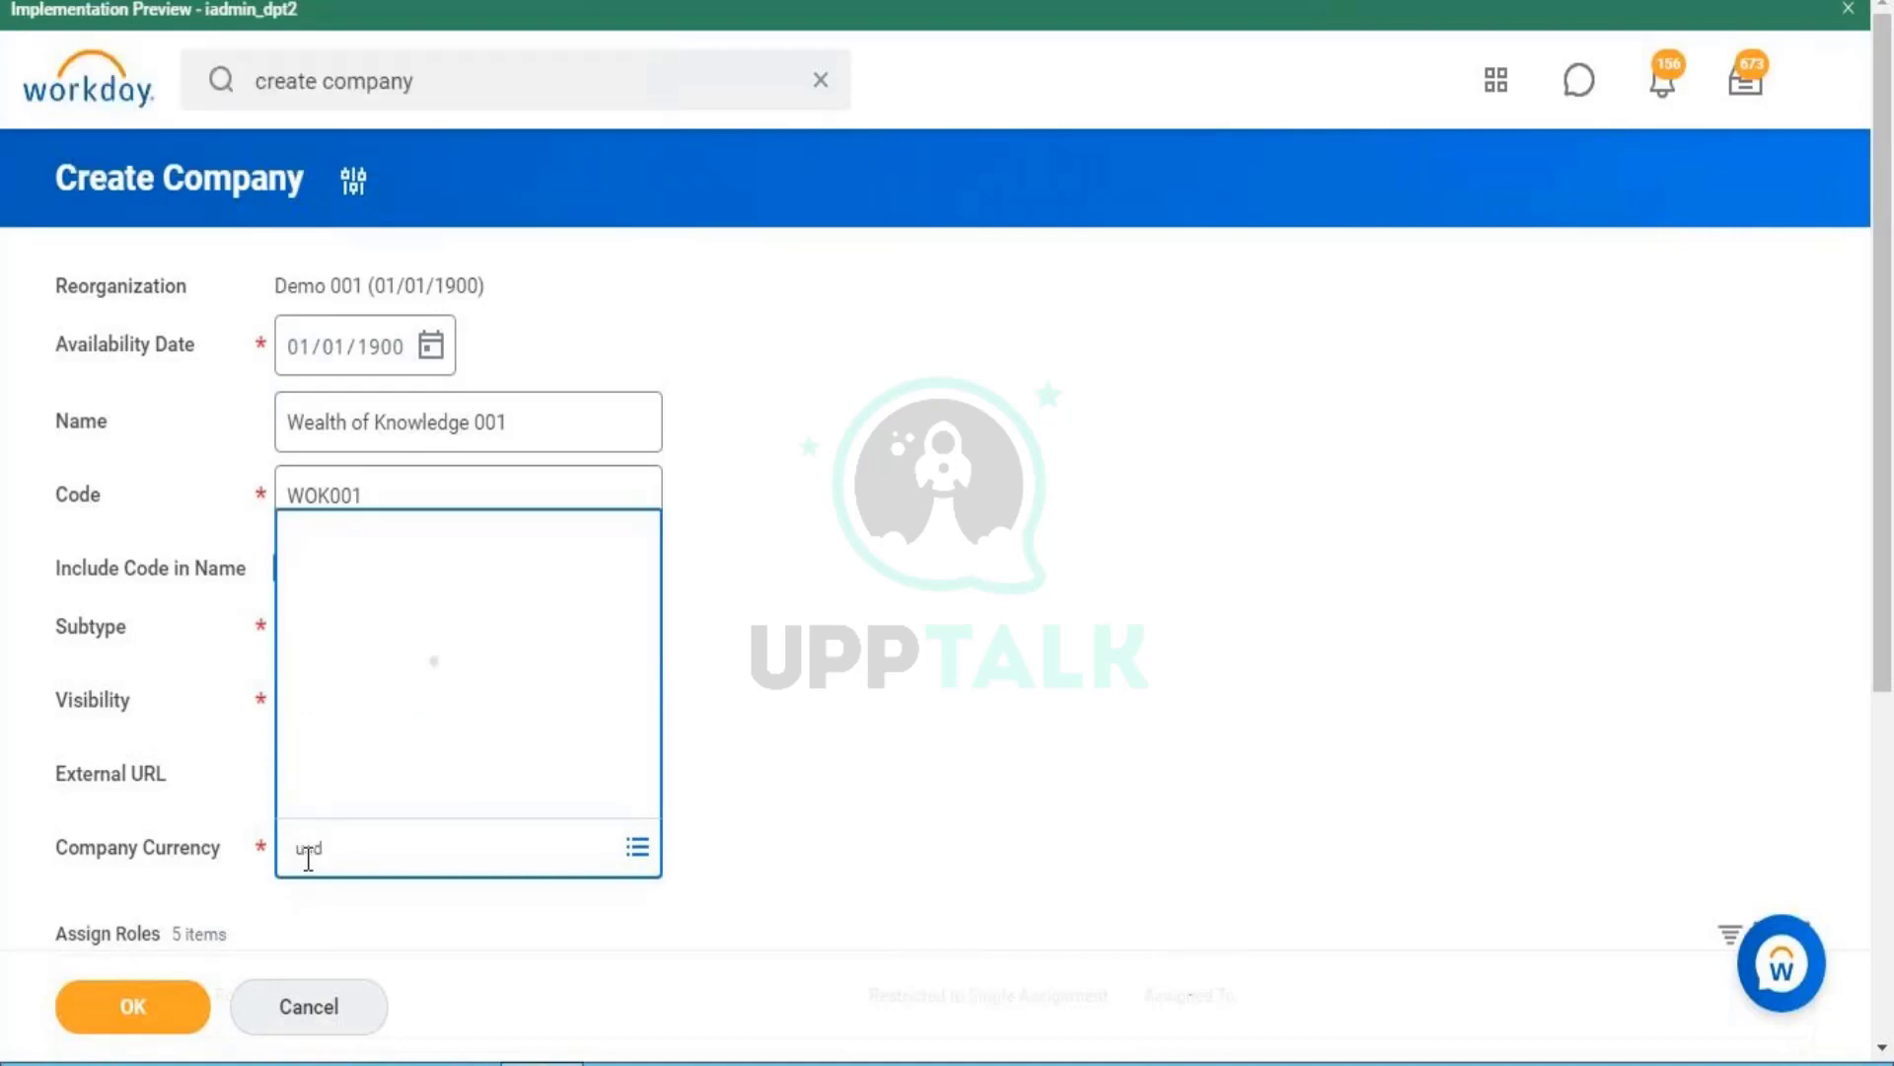
pyautogui.click(906, 821)
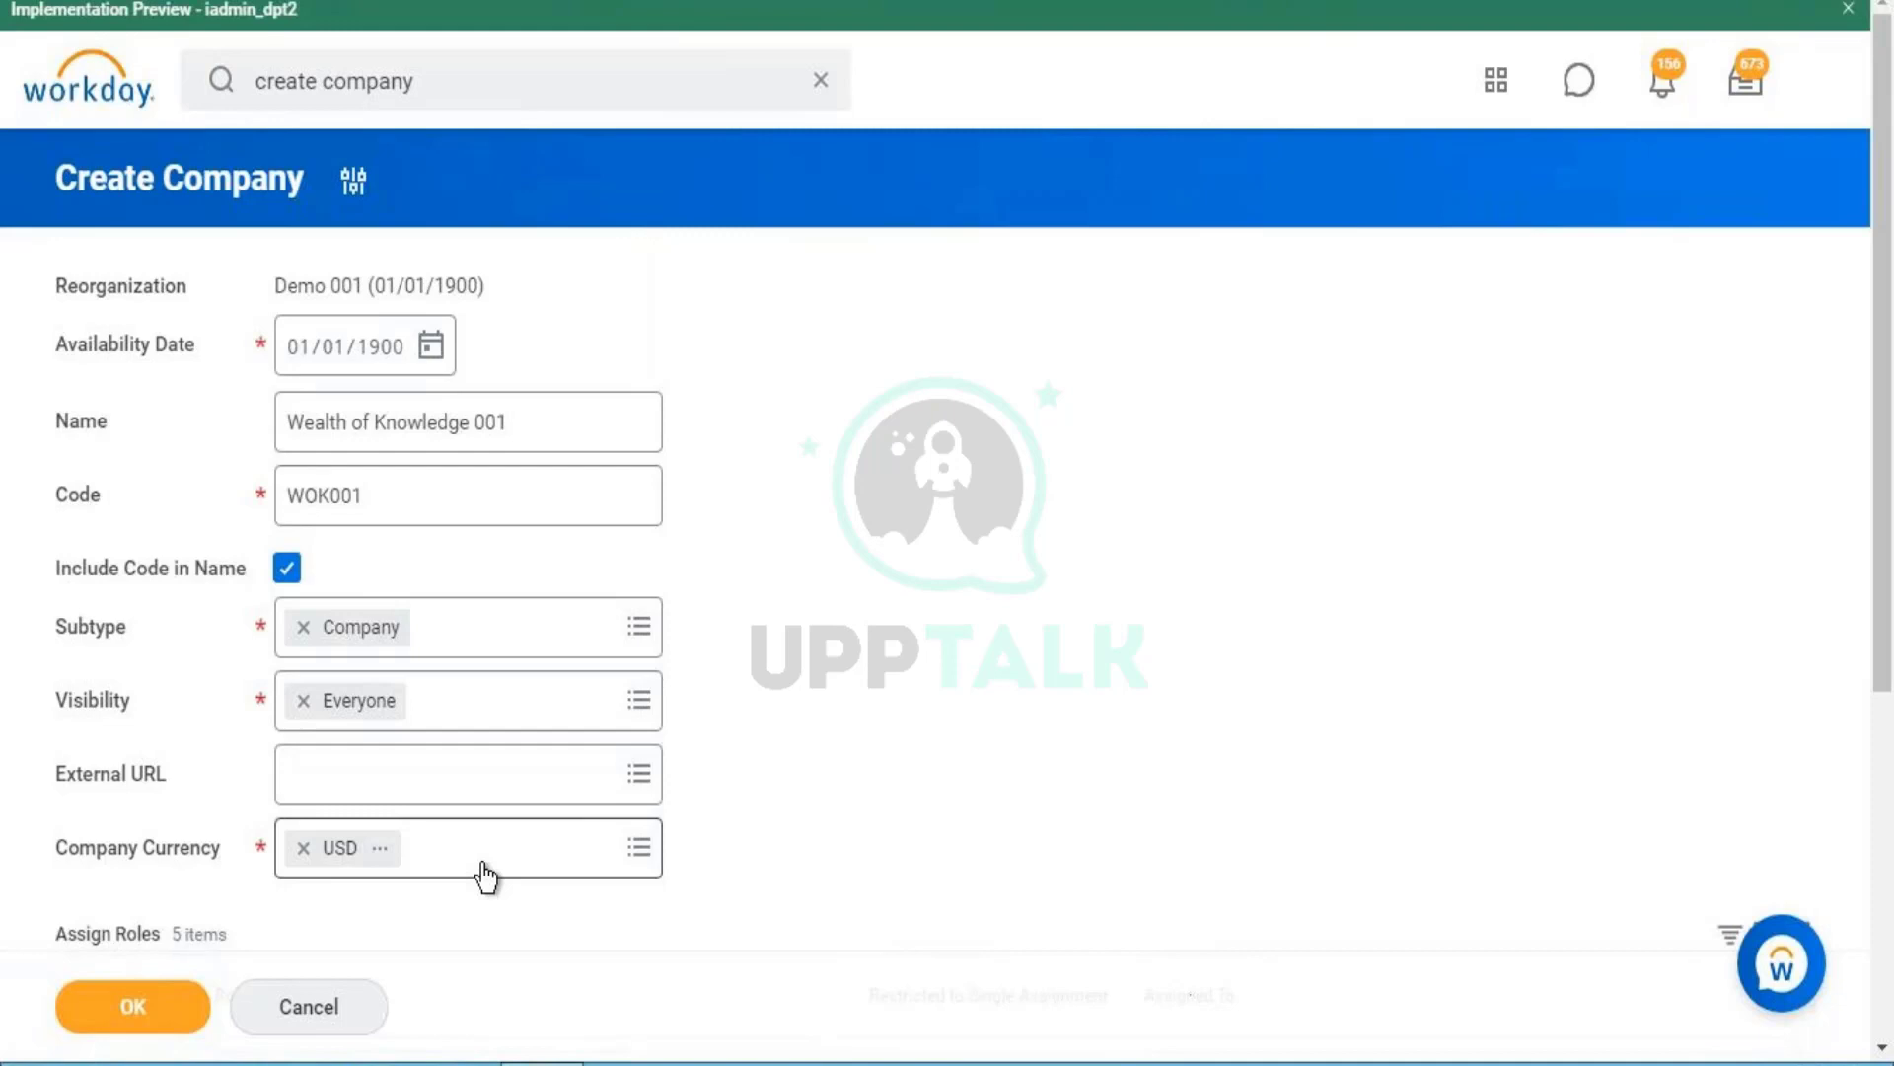
# - Remove the Accenture Manager, Accenture HR Associate and Accenture CSO Head role rows, keeping Owner
pyautogui.click(485, 875)
pyautogui.click(811, 738)
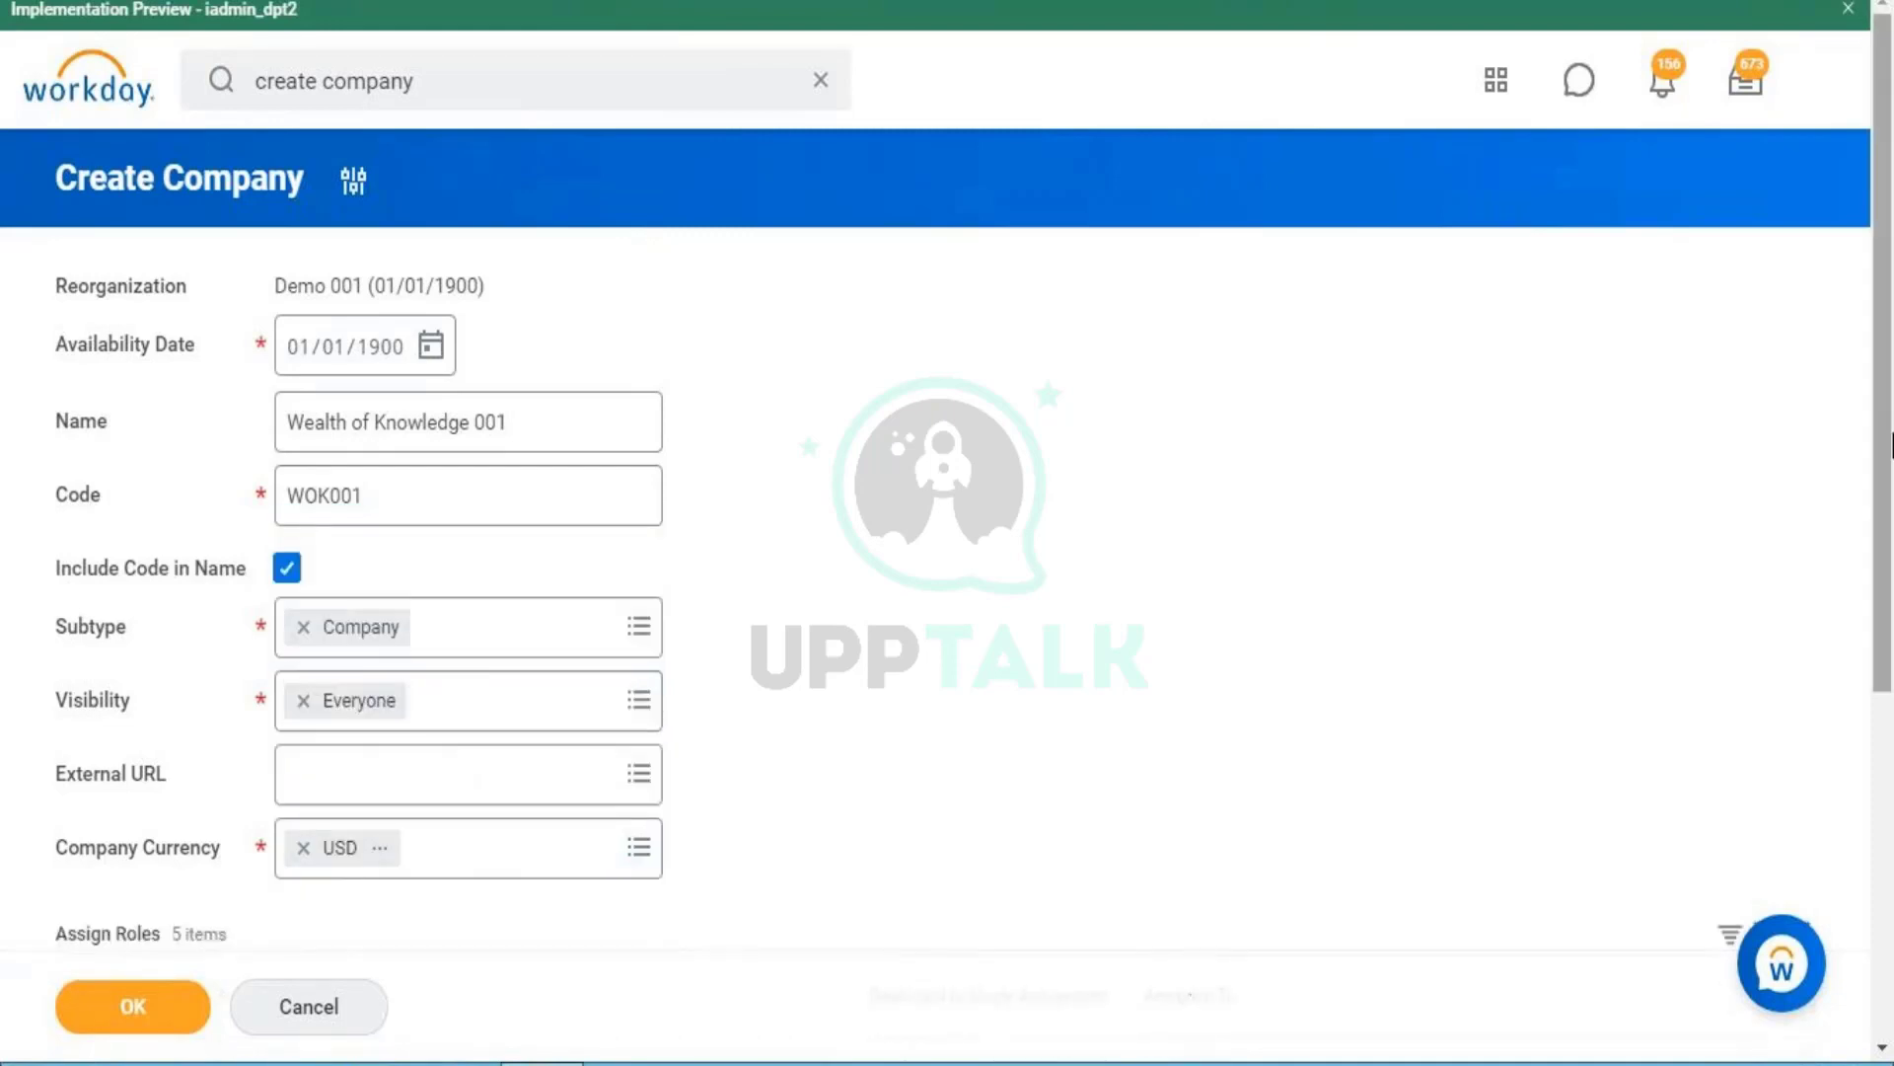
pyautogui.moveTo(1892, 483); pyautogui.dragTo(1893, 668)
pyautogui.scroll(-1, 1888, 675)
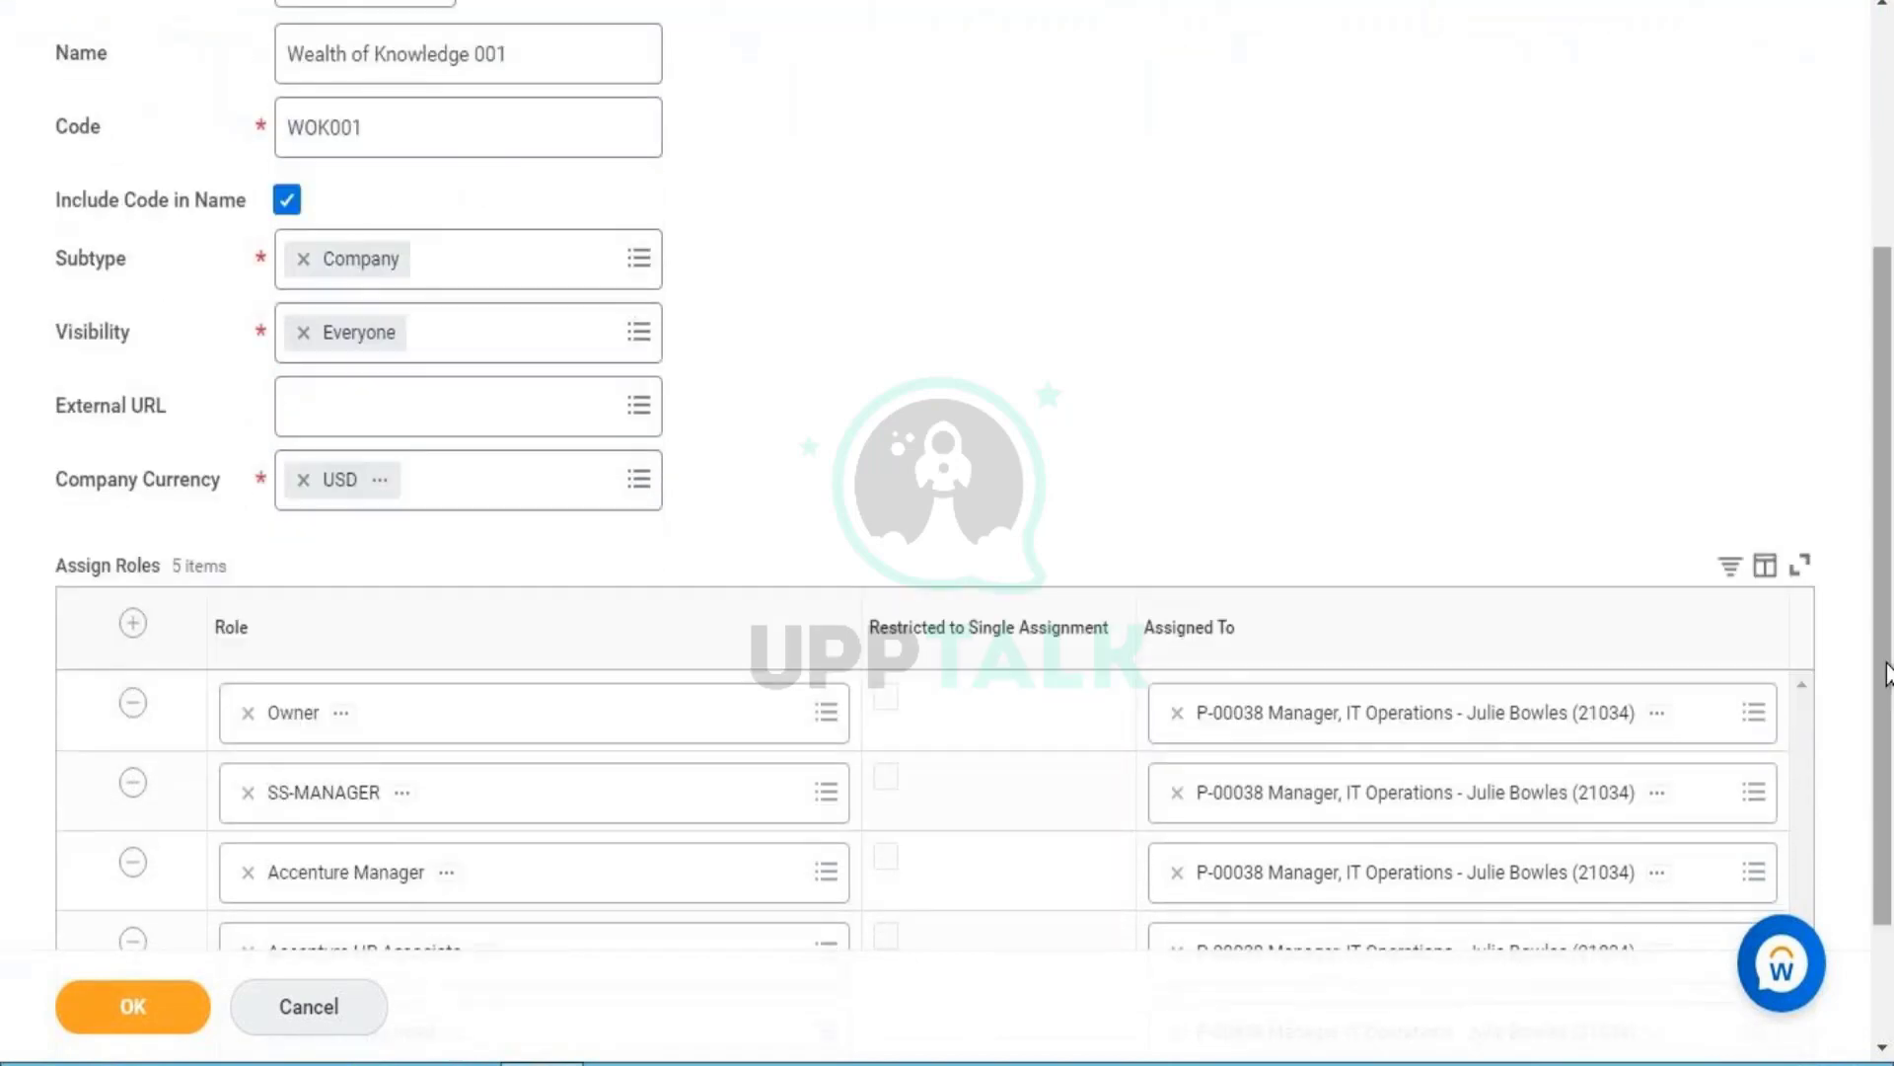
pyautogui.scroll(-2, 1888, 690)
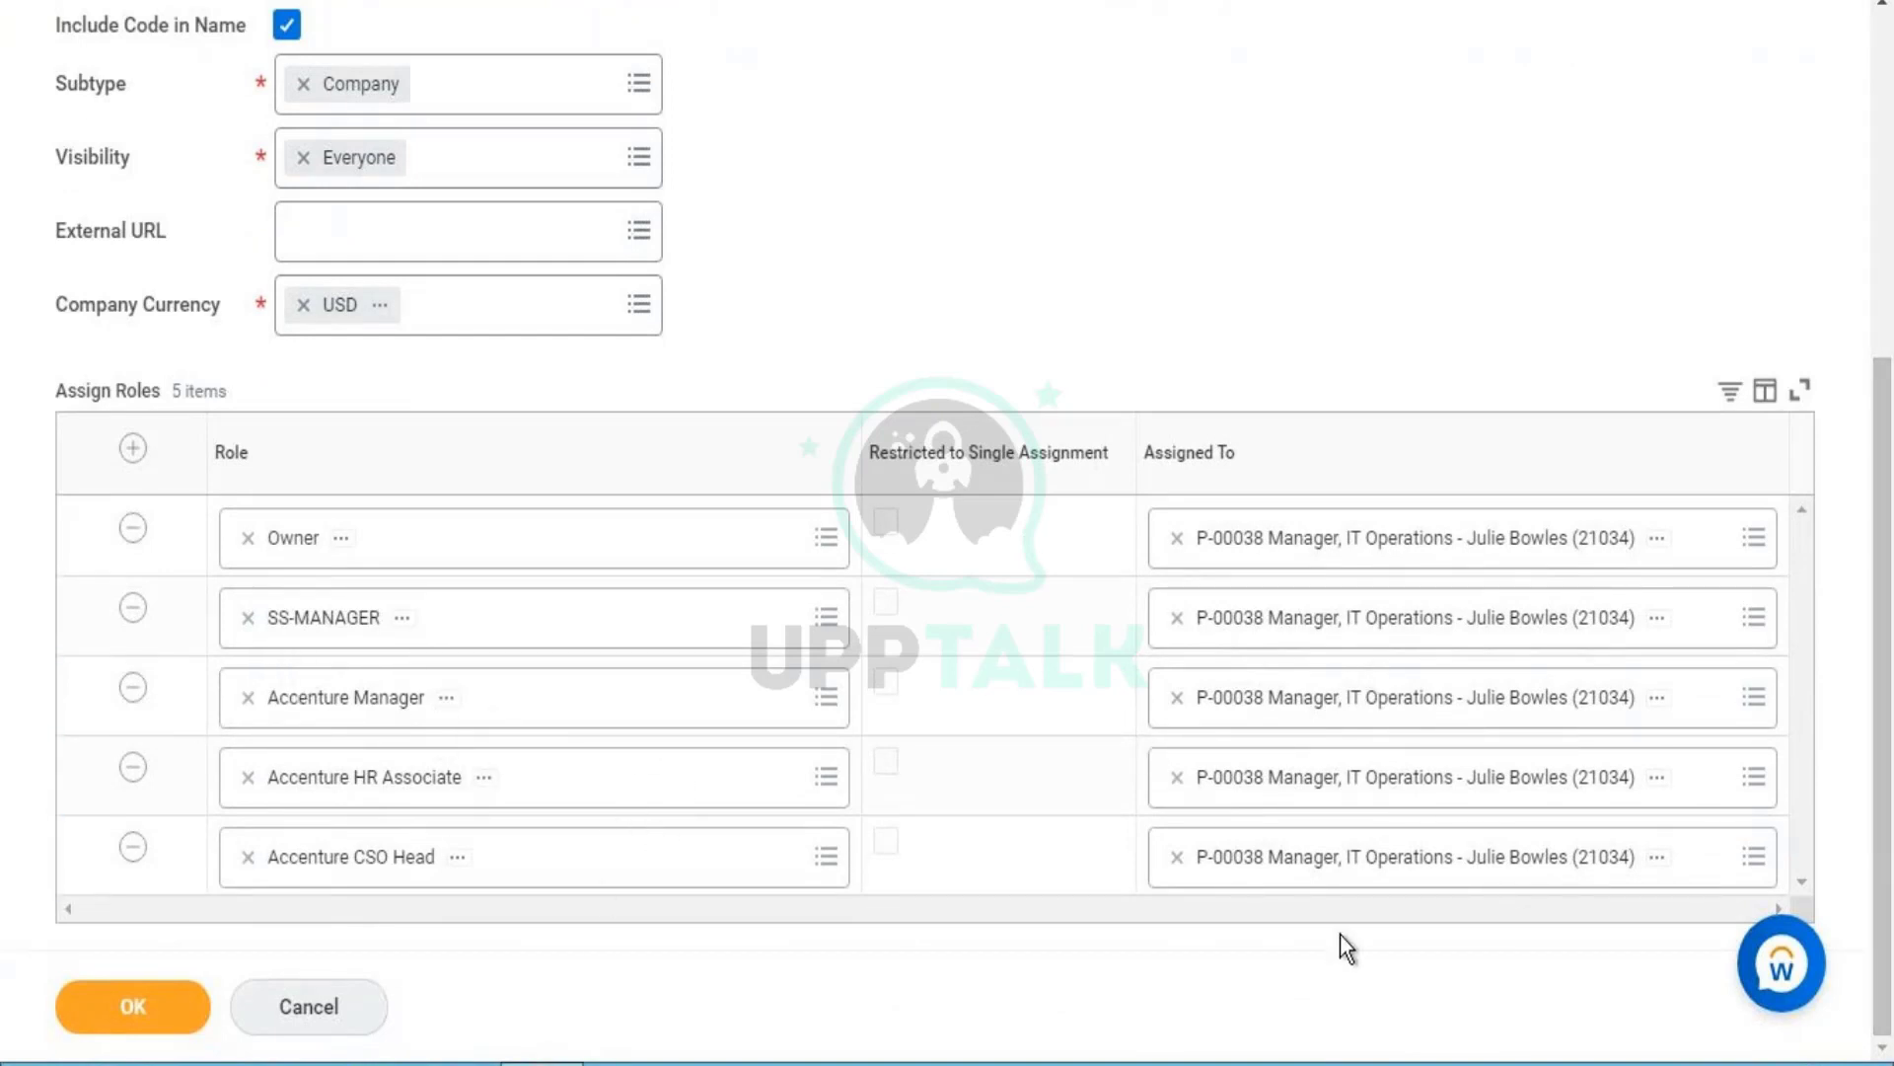
pyautogui.click(128, 704)
pyautogui.click(126, 767)
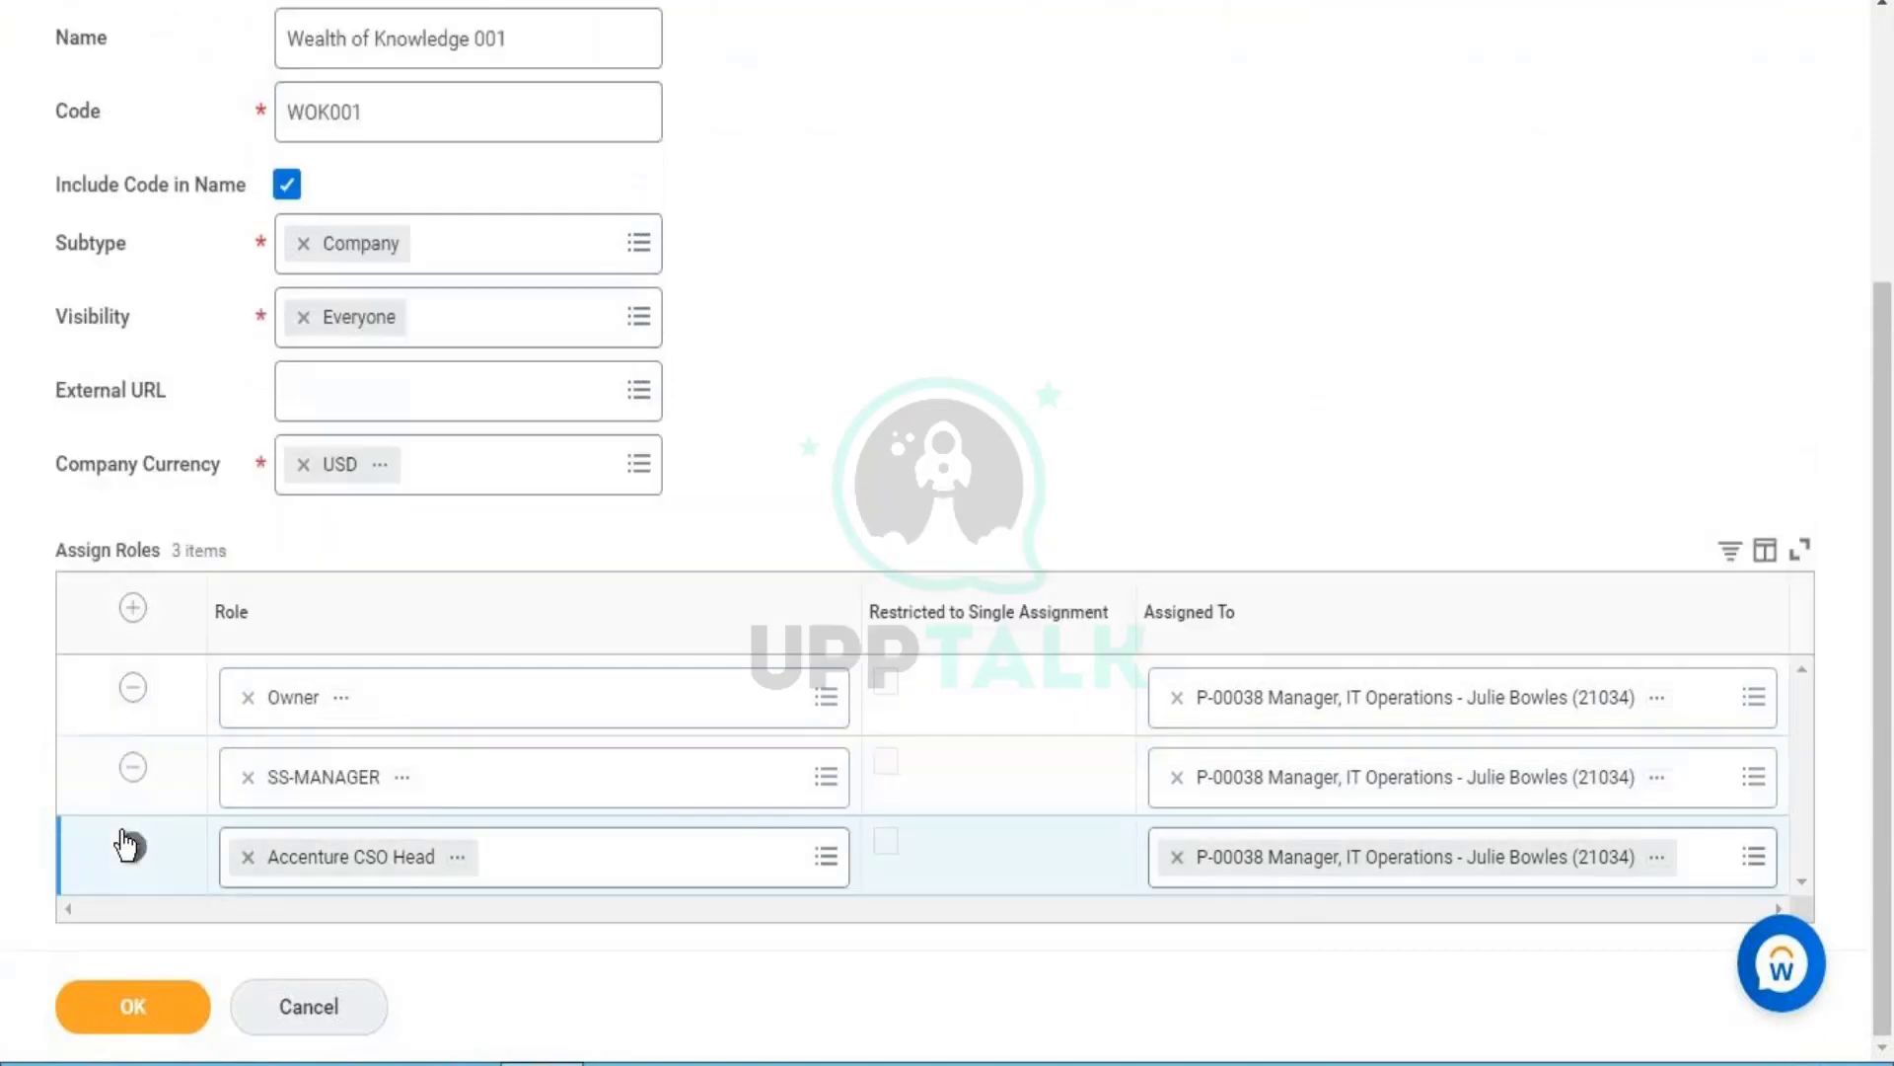
pyautogui.click(131, 850)
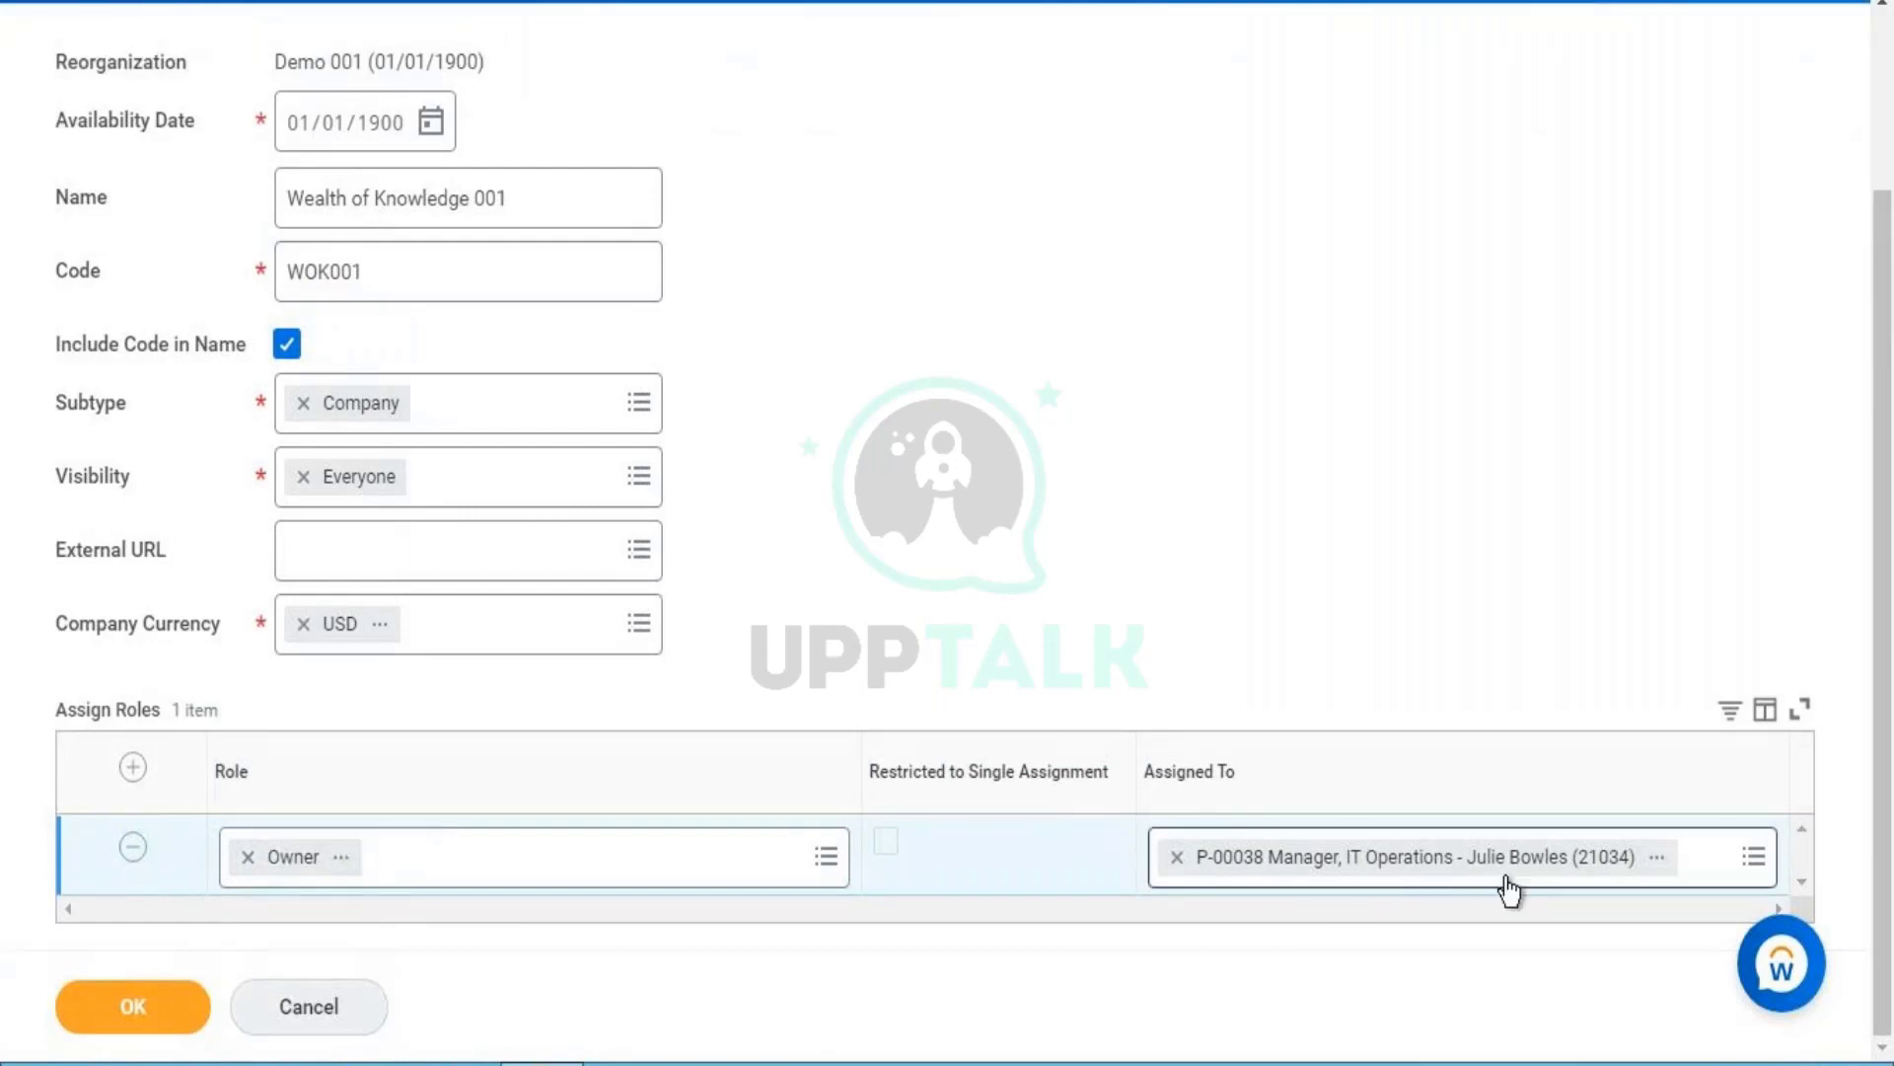
# - Add a new role row with Accounting Manager as its role
pyautogui.click(132, 768)
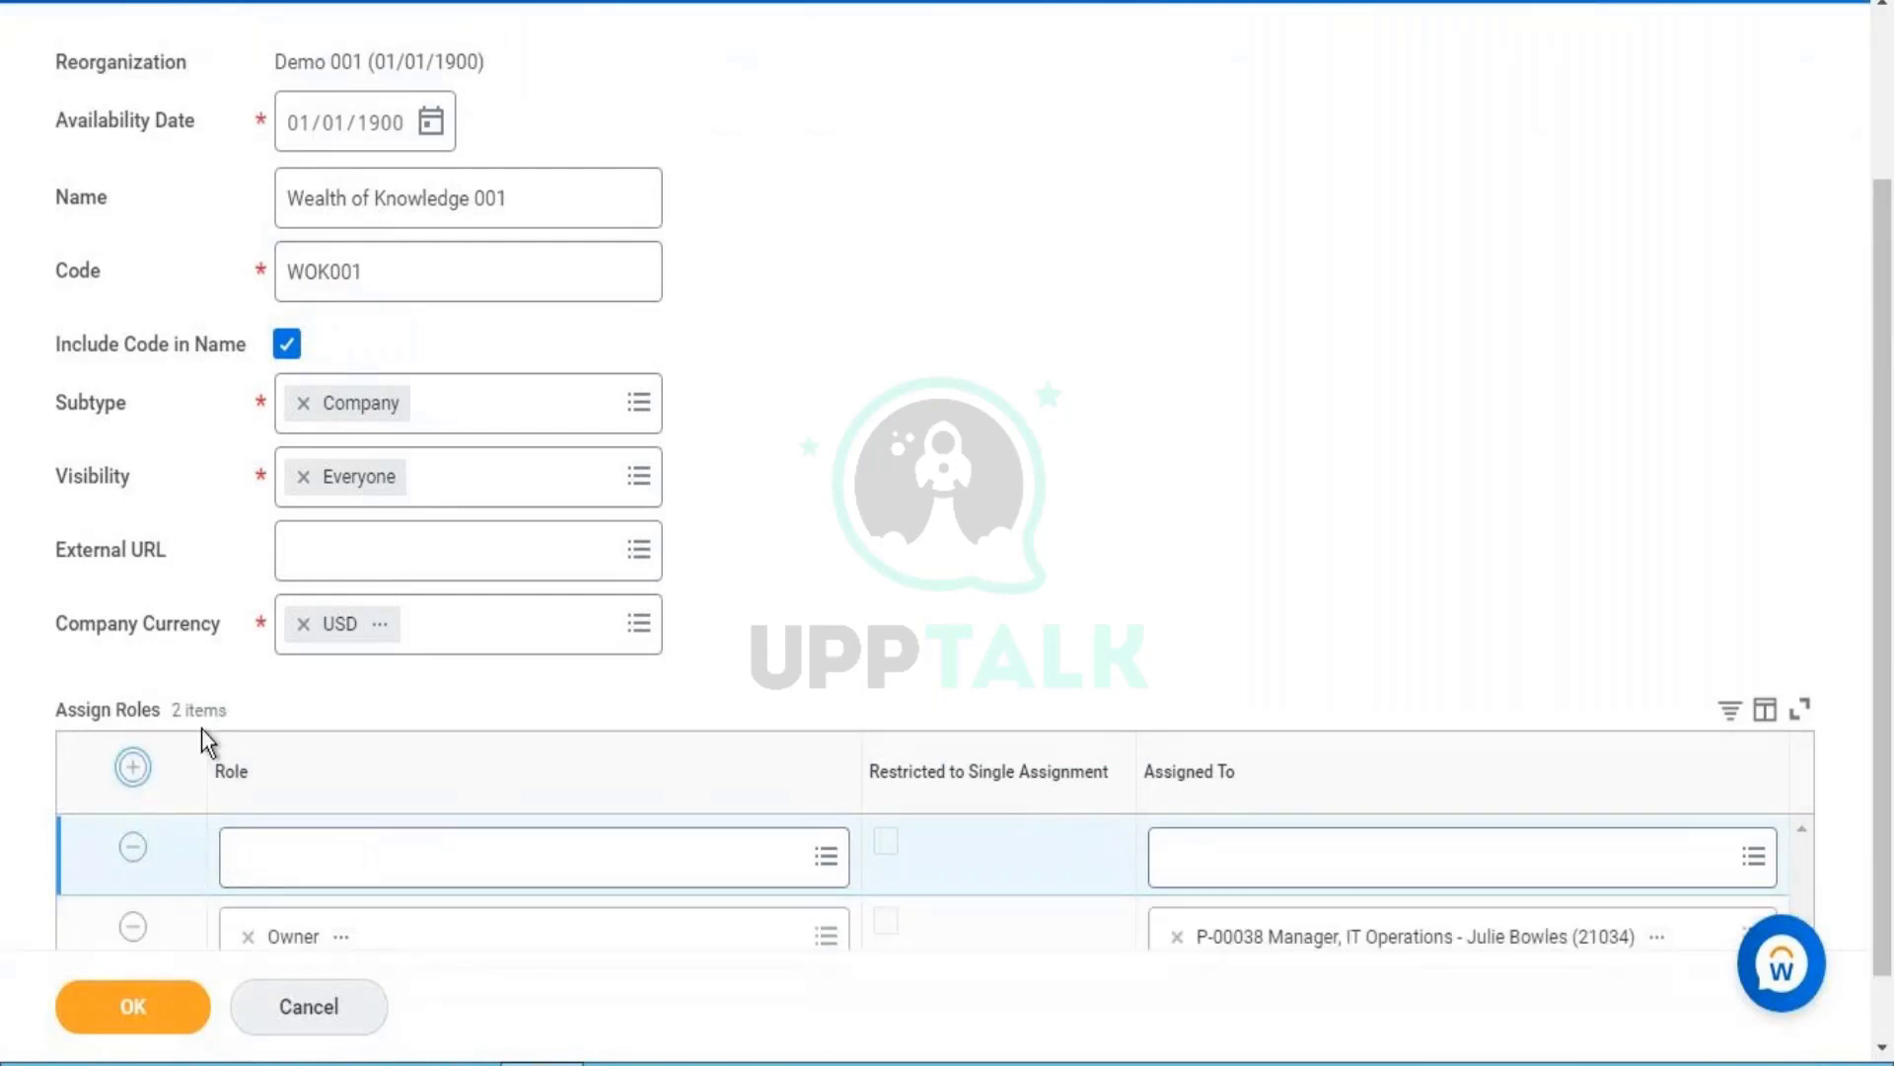
pyautogui.click(294, 893)
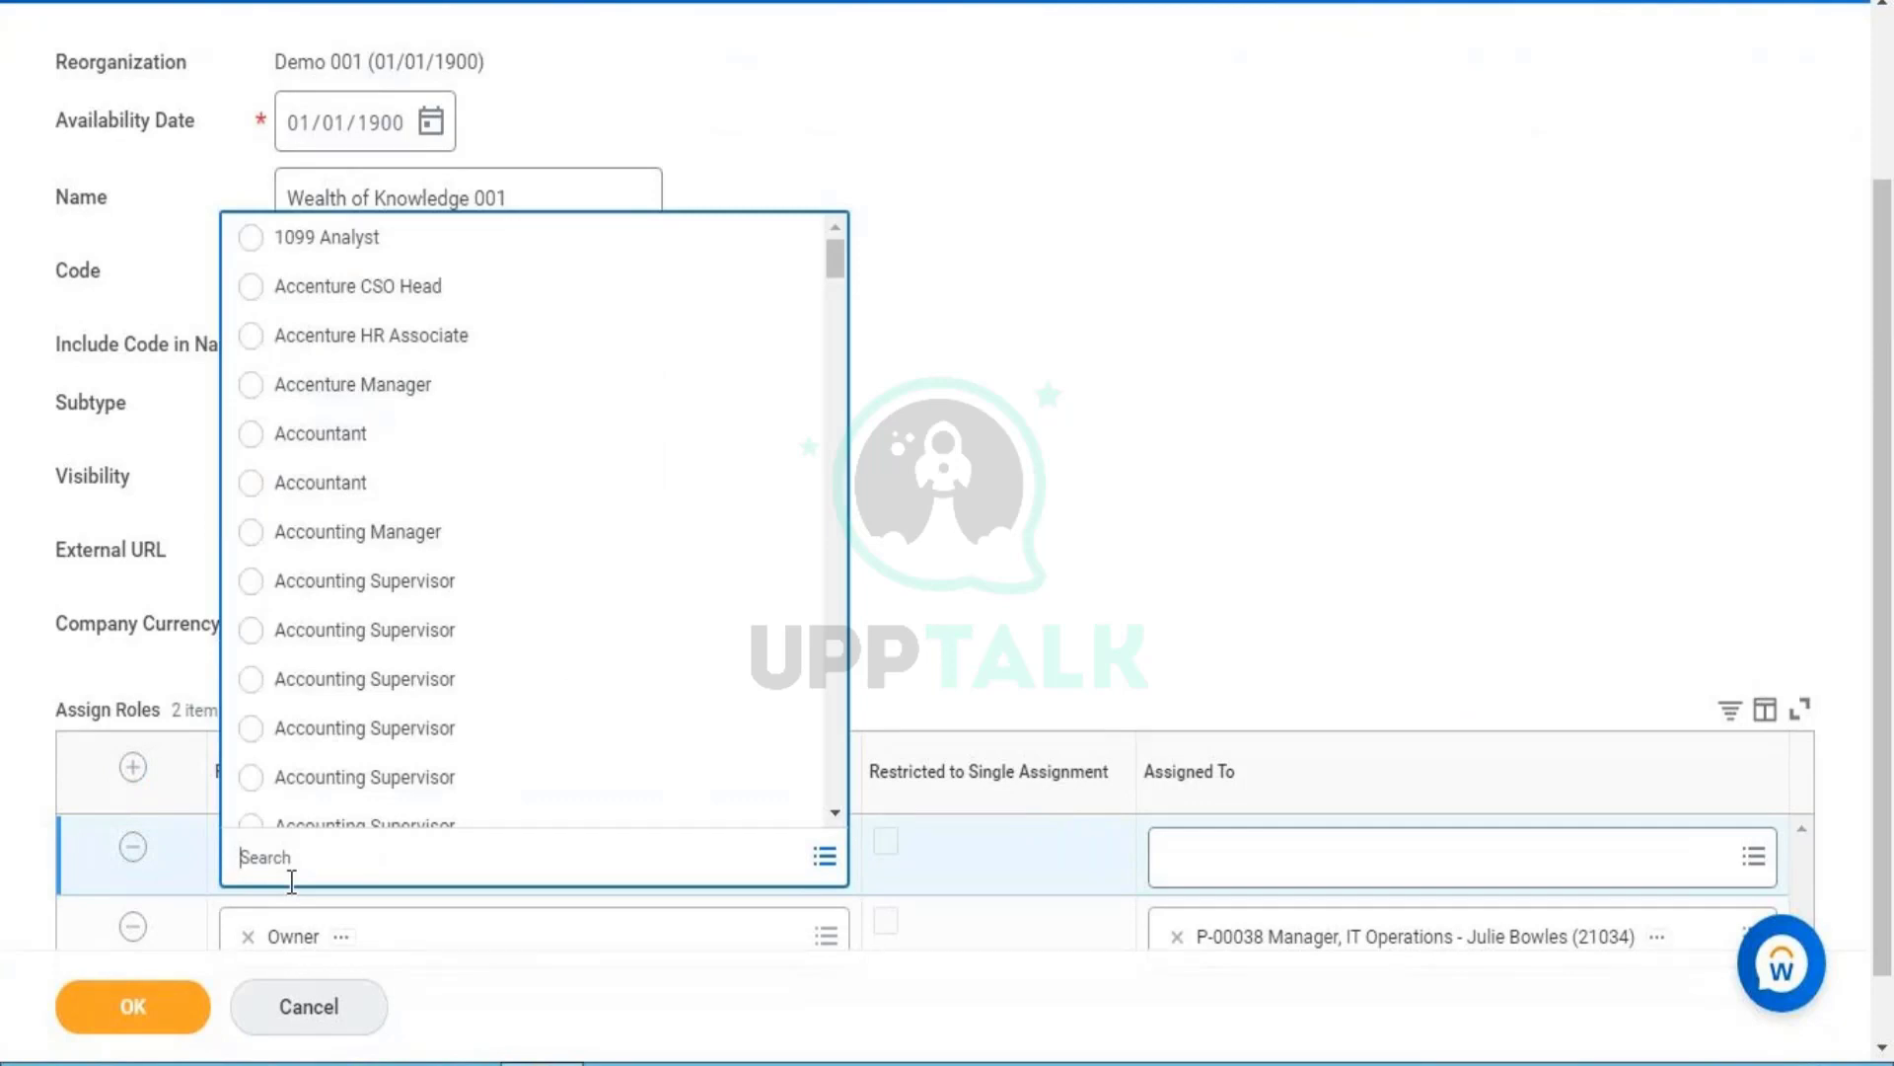
pyautogui.click(1022, 582)
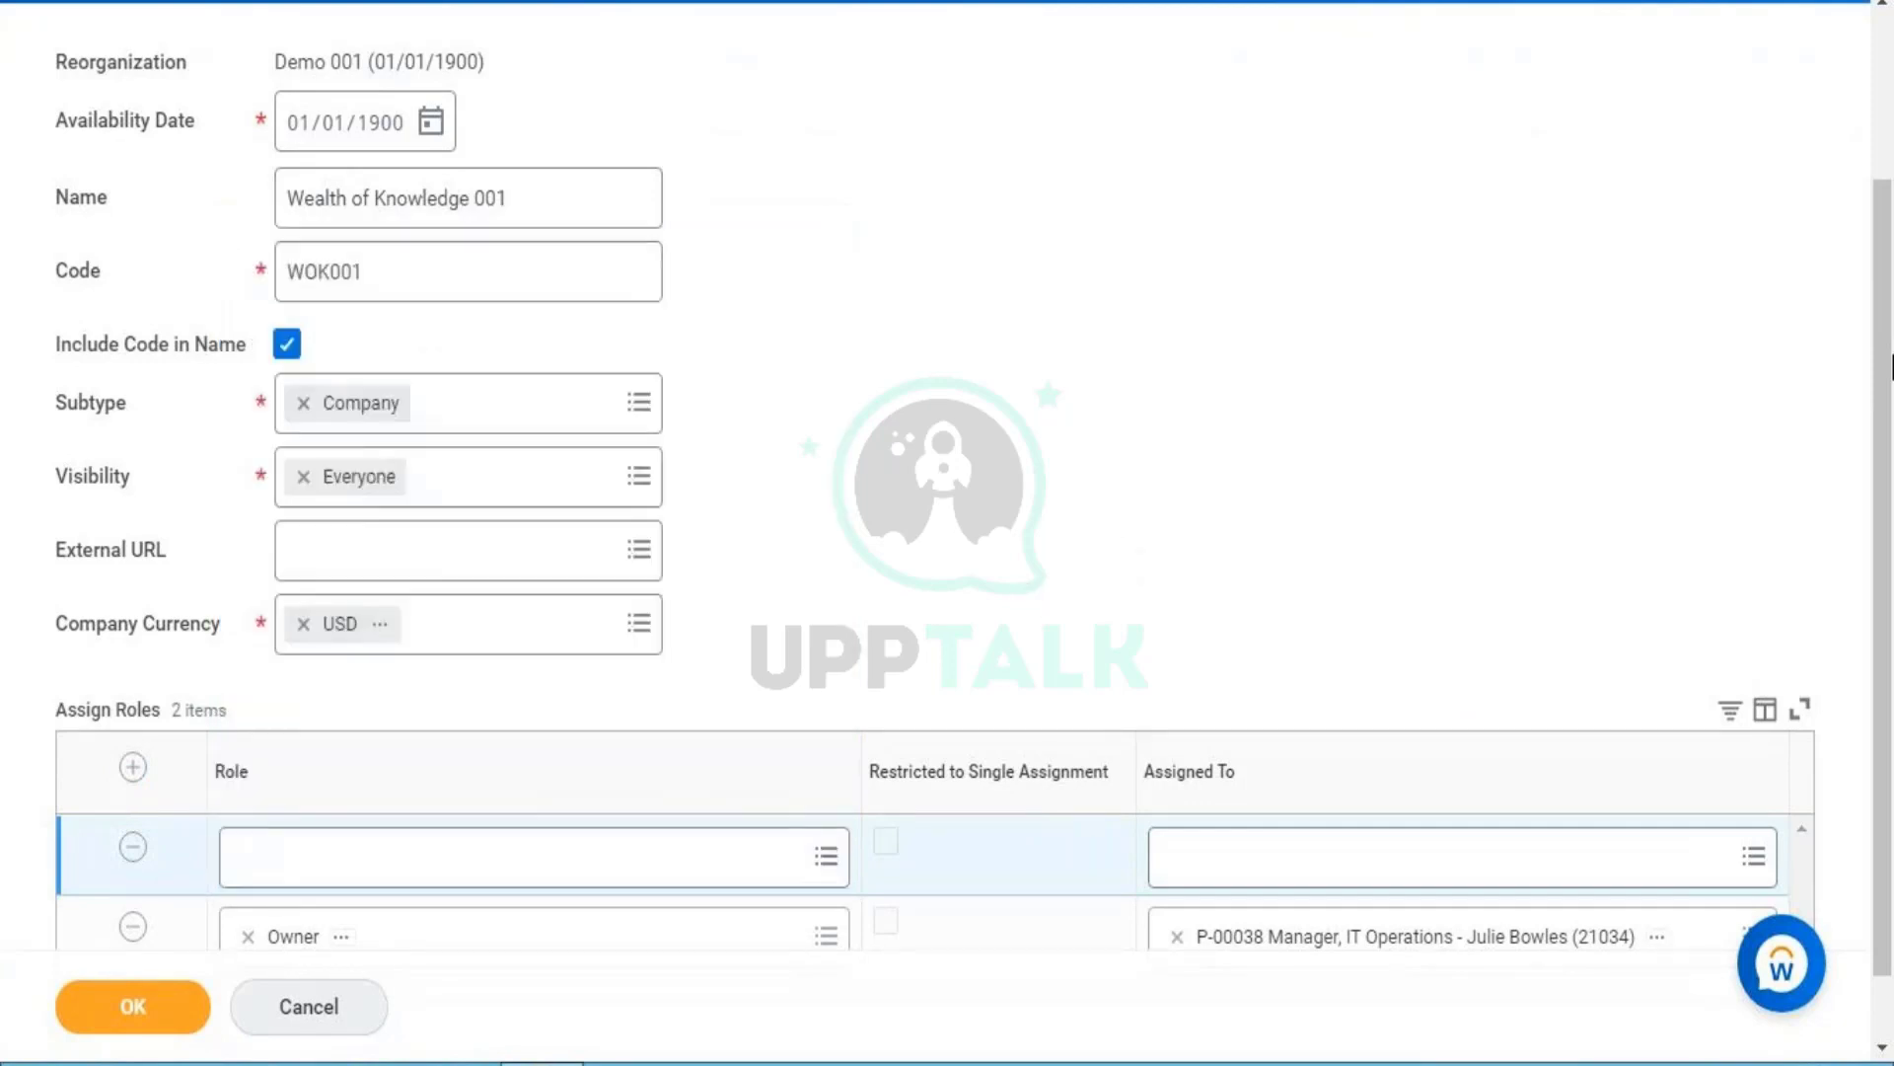
pyautogui.scroll(-1, 1890, 536)
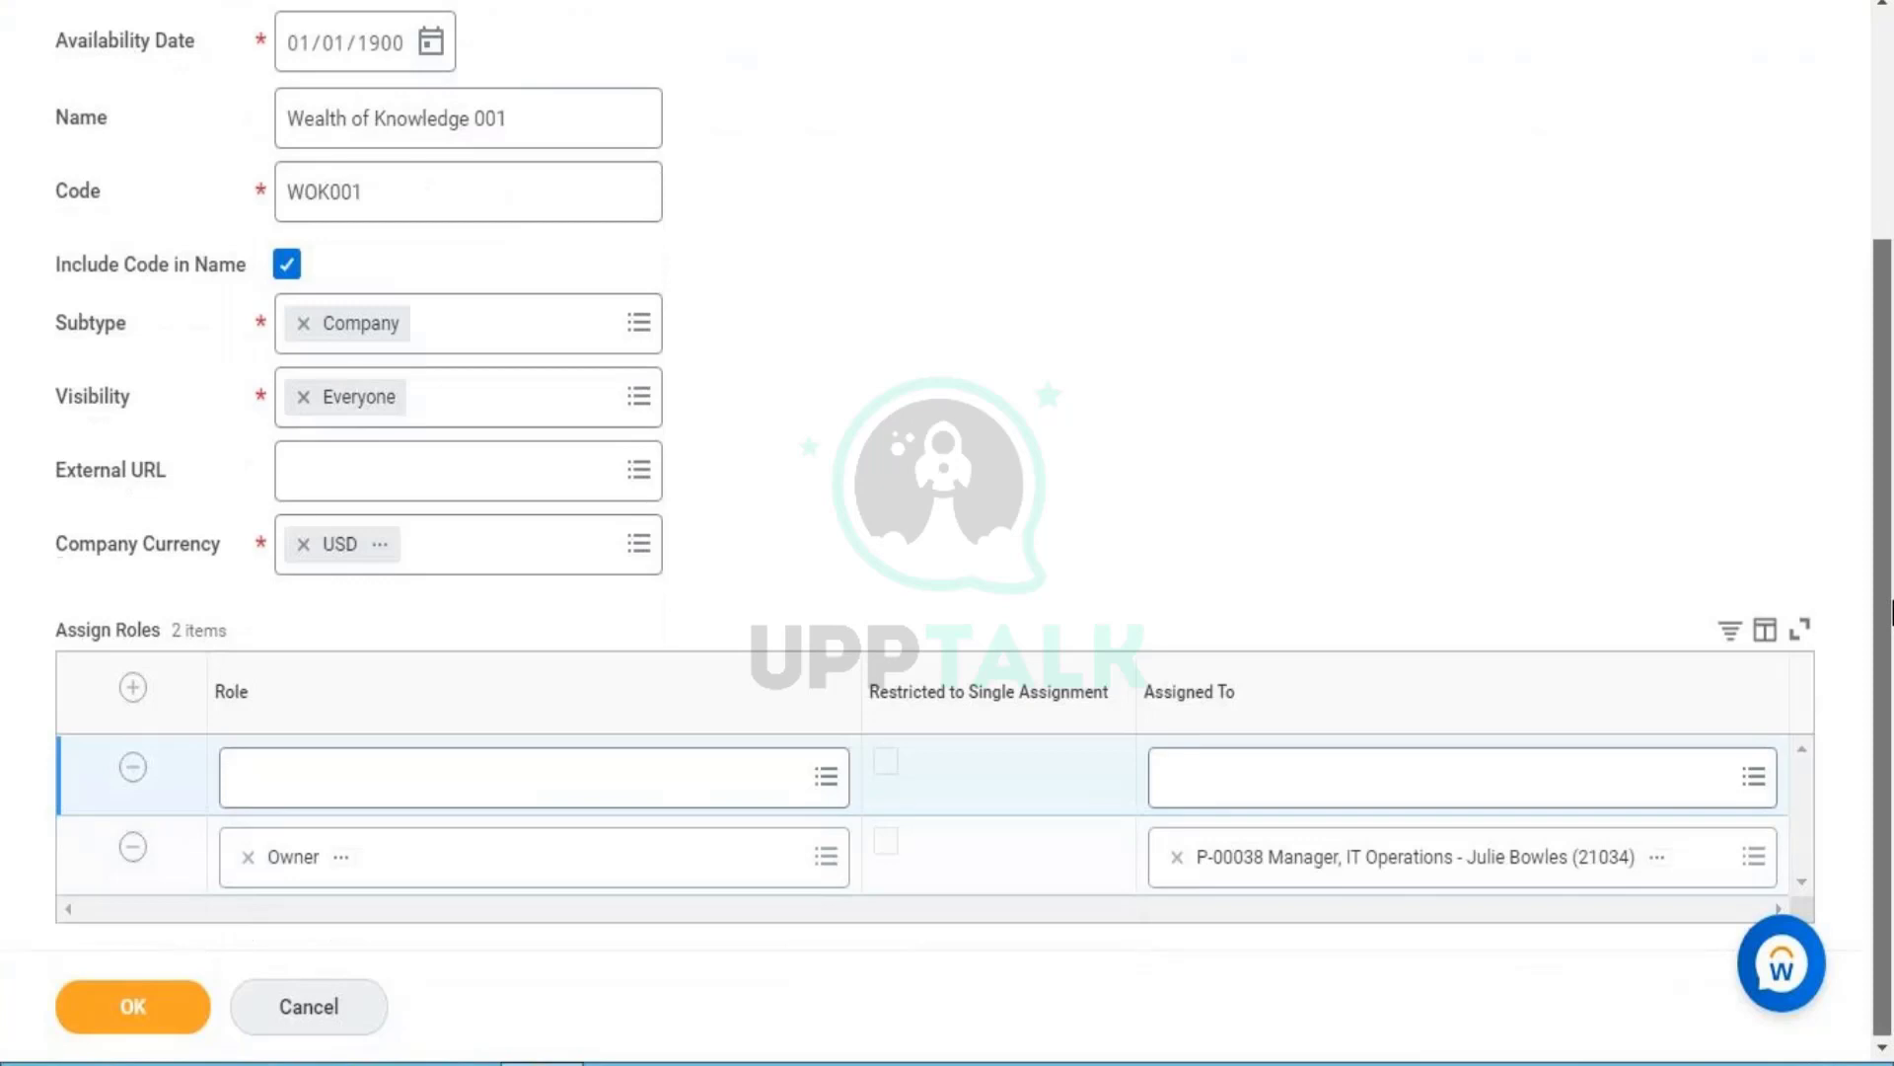
pyautogui.click(495, 767)
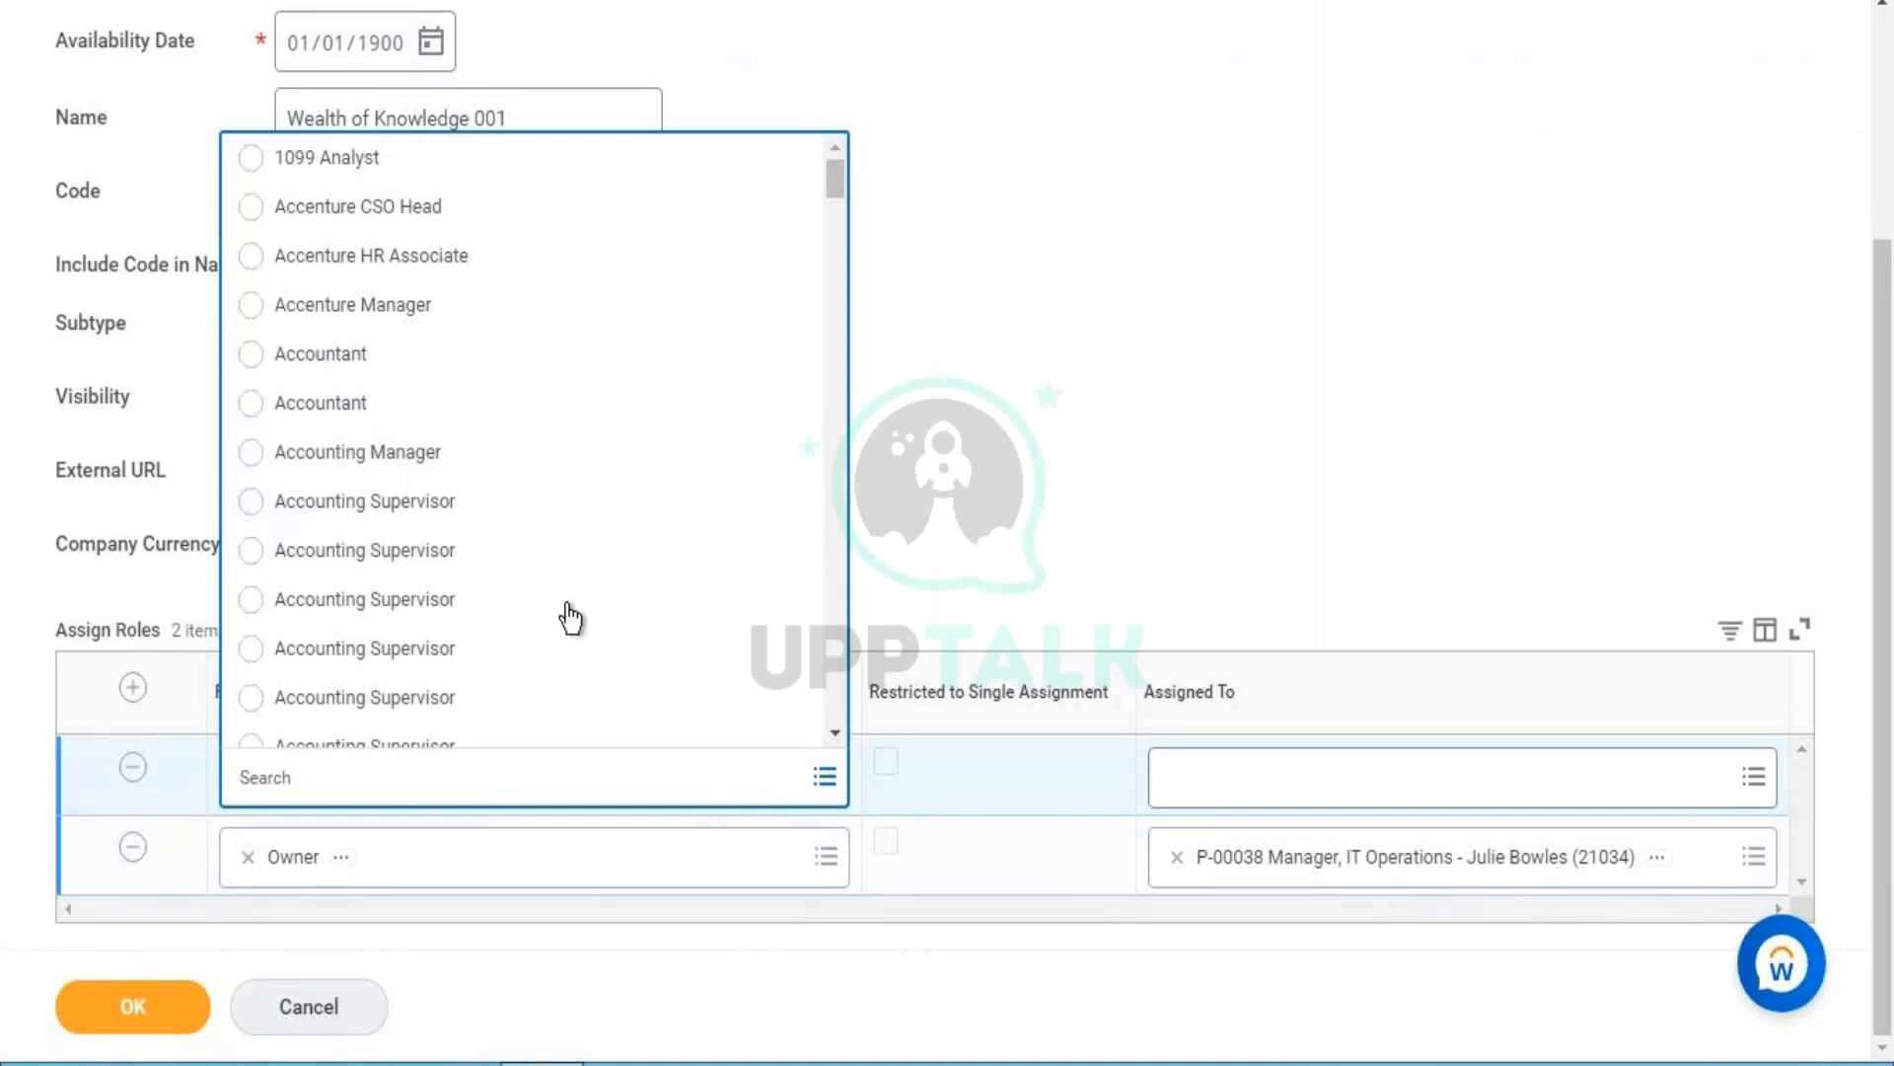
pyautogui.click(385, 469)
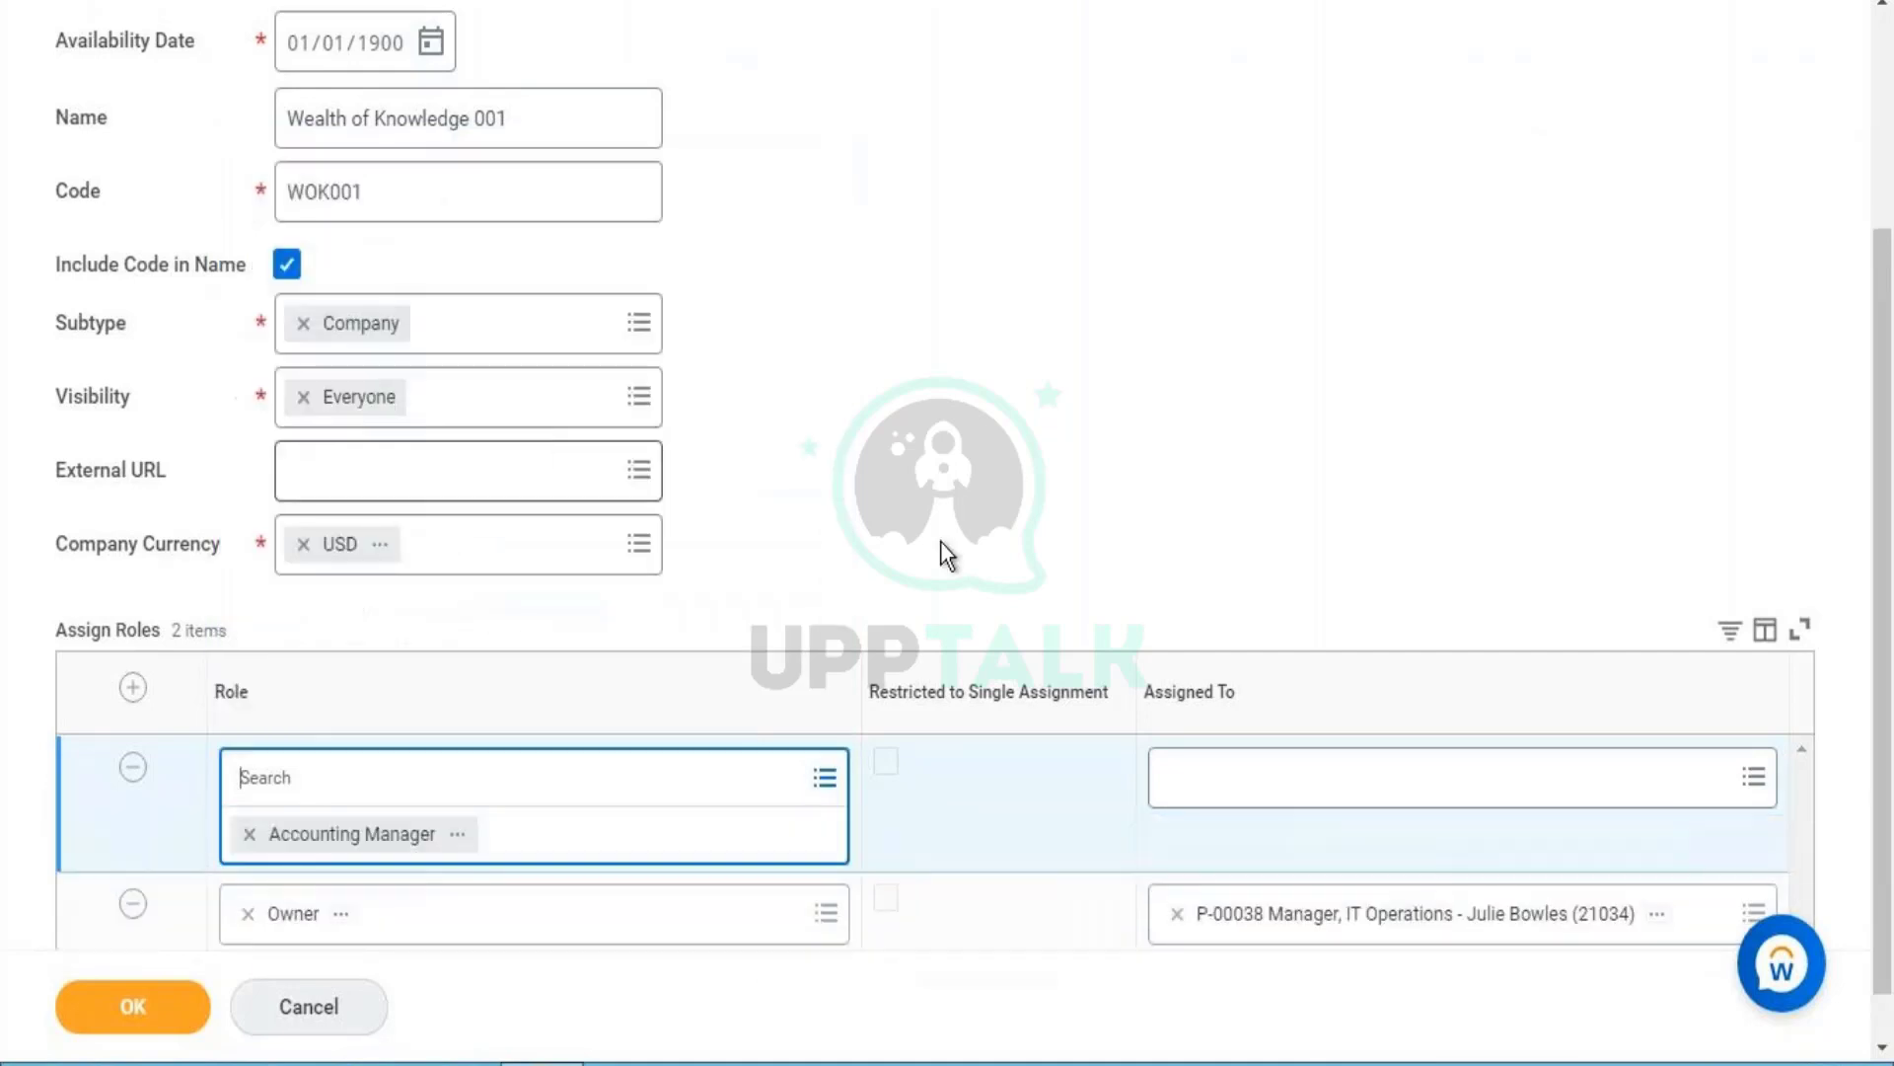
# - Assign the Accounting Manager row to the Chief Financial Officer position
pyautogui.click(1224, 789)
pyautogui.write('tere')
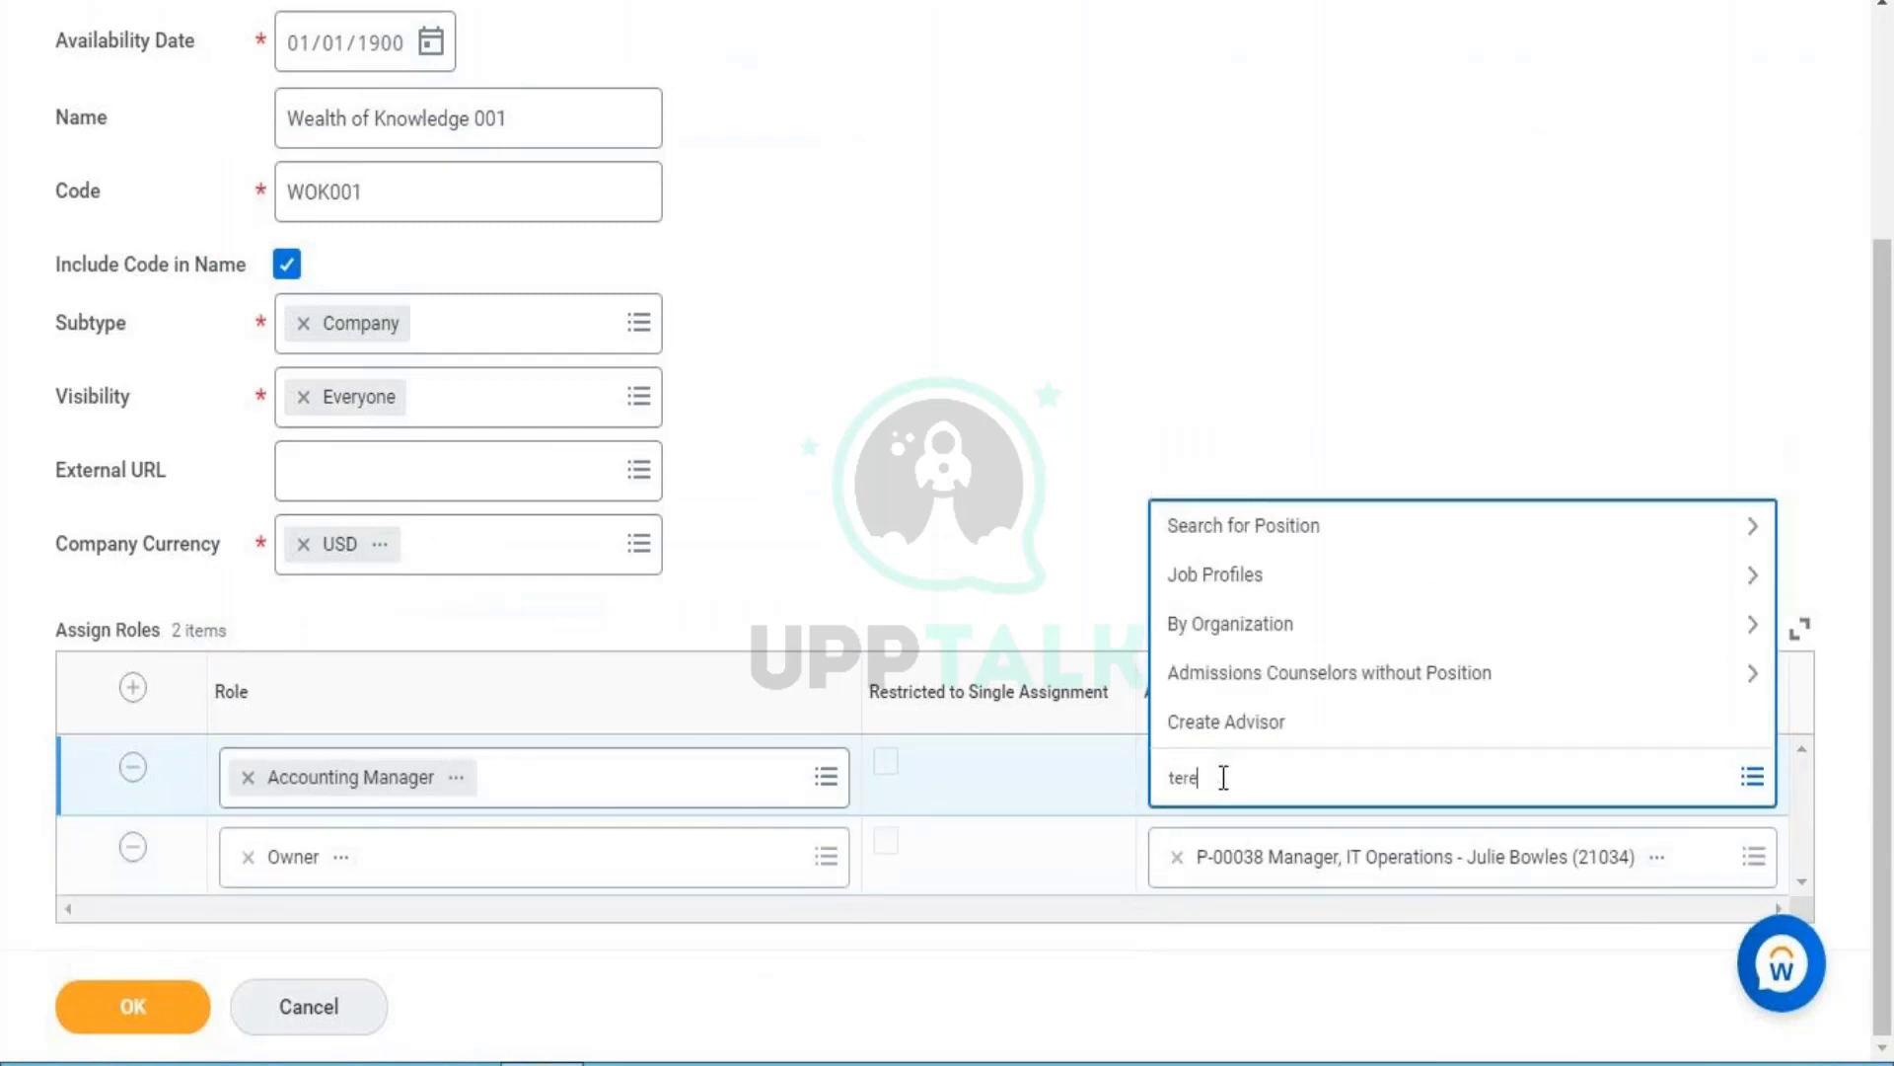
pyautogui.press('Return')
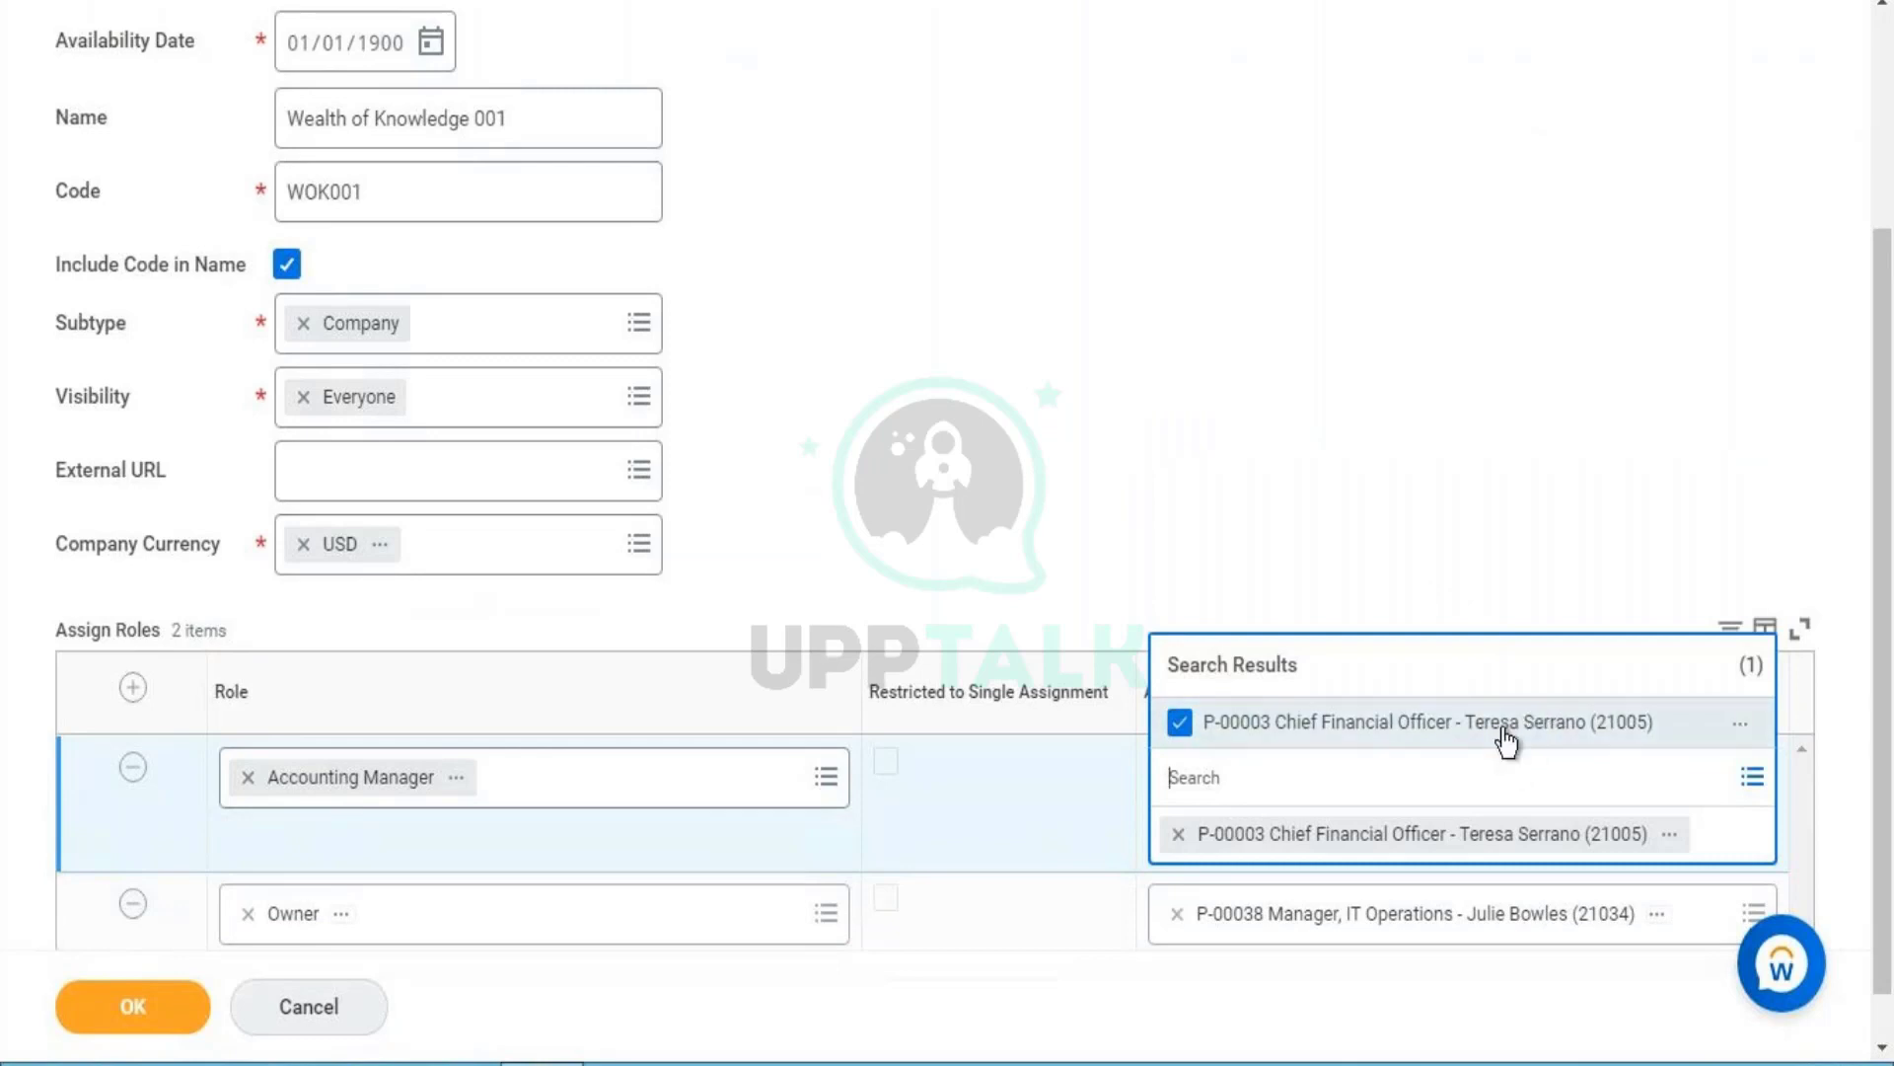
pyautogui.click(1524, 577)
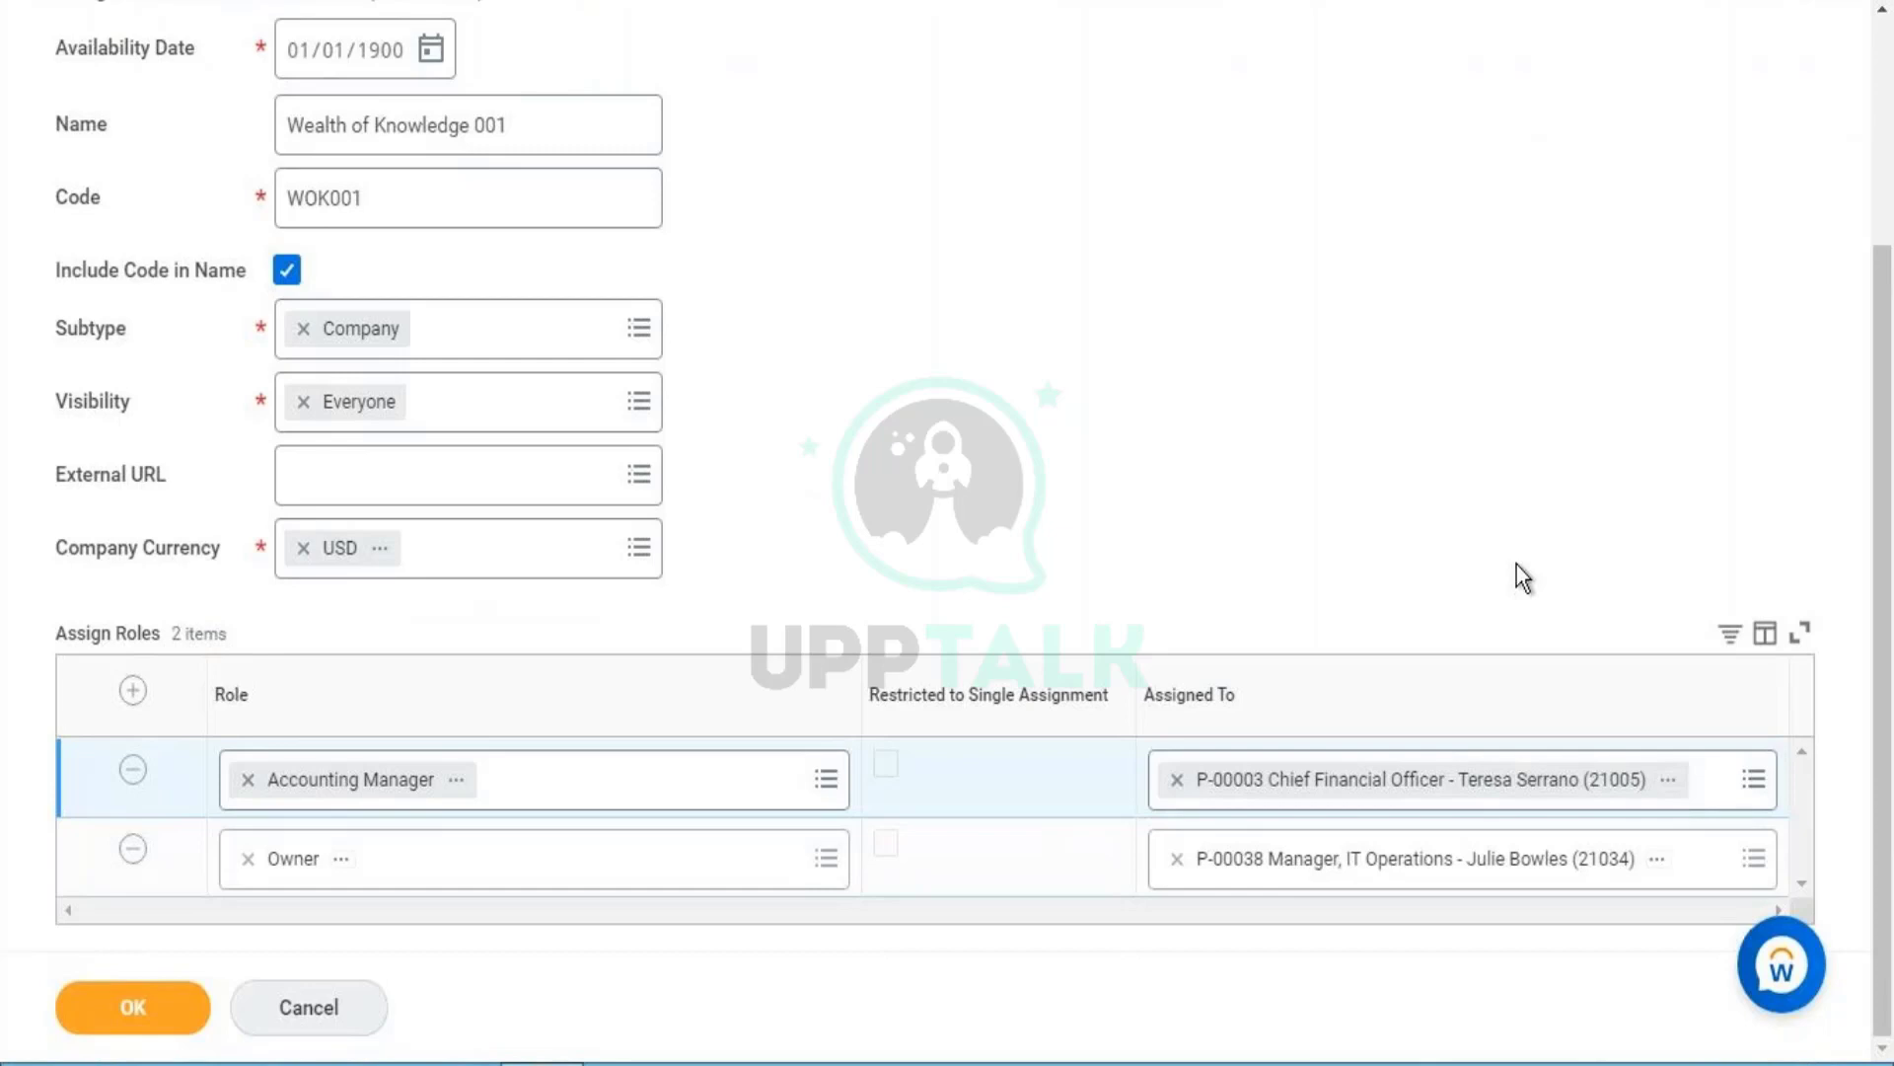
pyautogui.click(533, 148)
pyautogui.hotkey('ctrl', 'a')
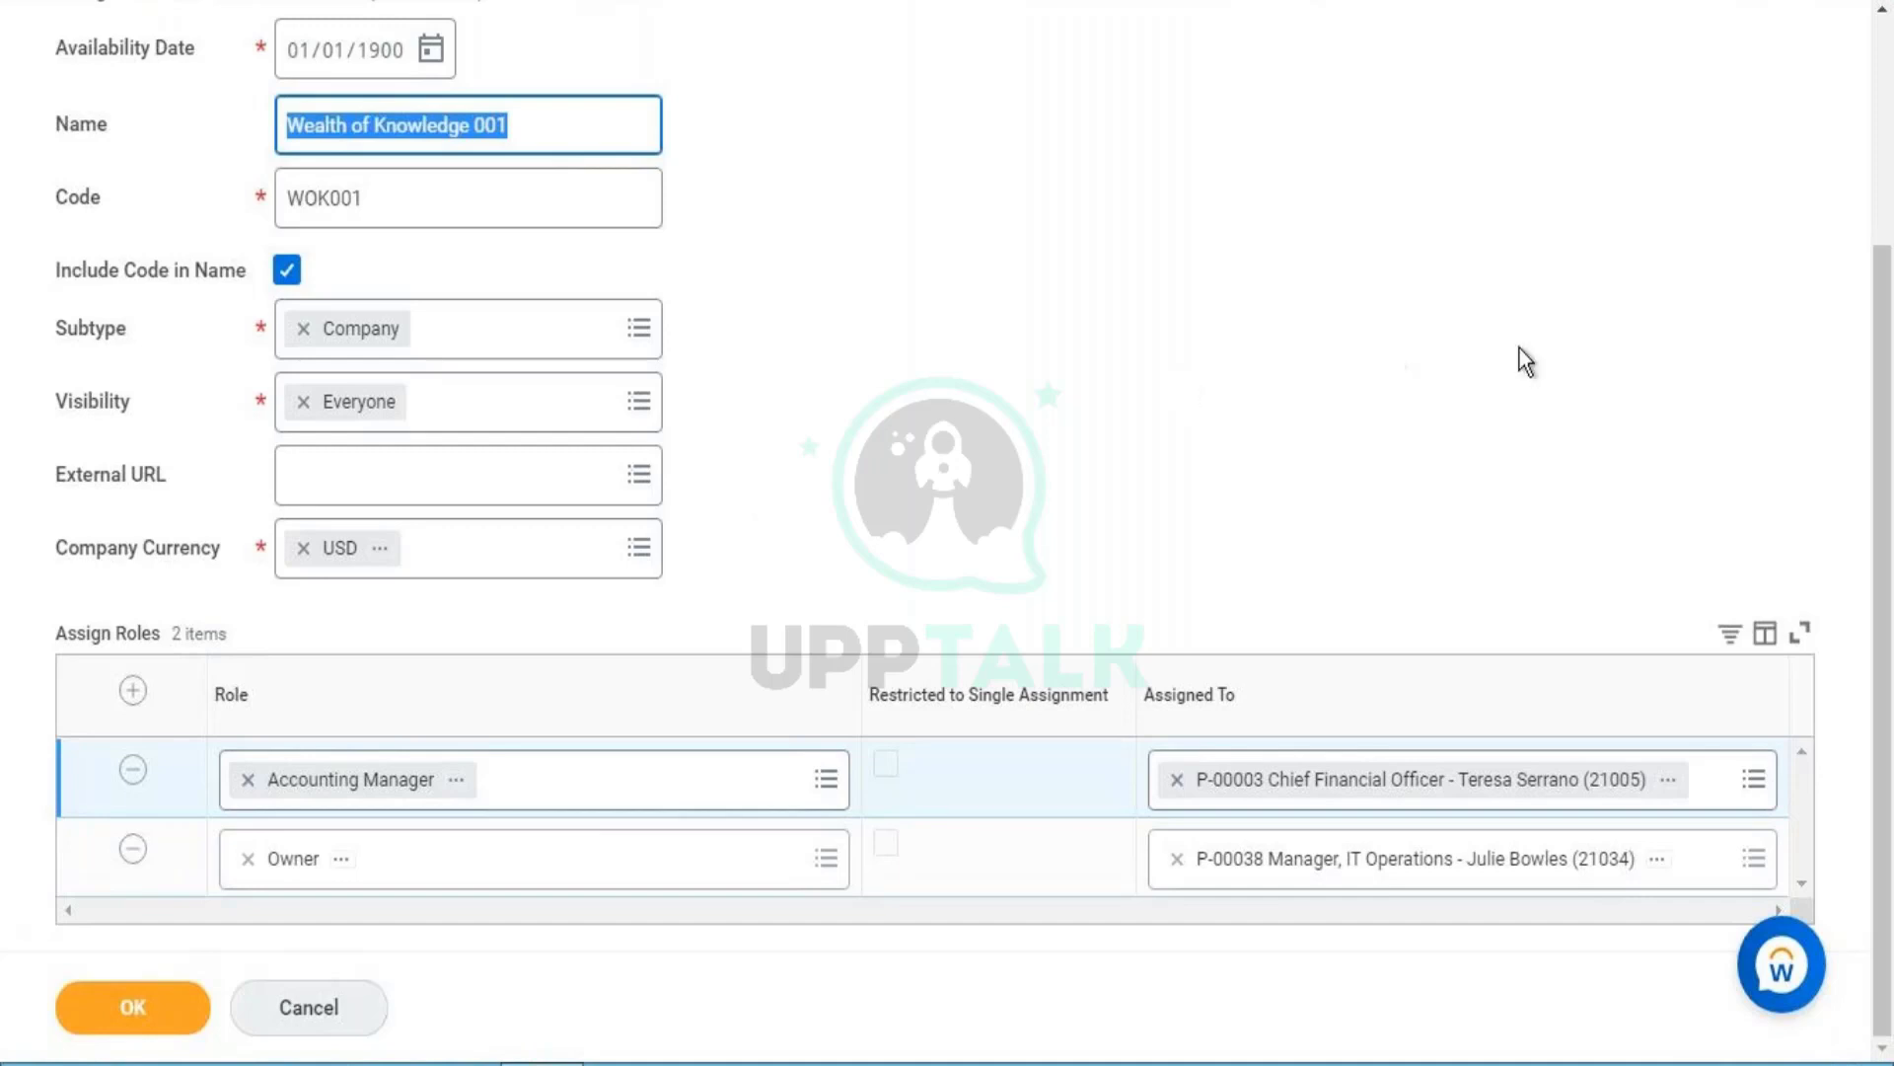
pyautogui.moveTo(1885, 276); pyautogui.dragTo(1890, 187)
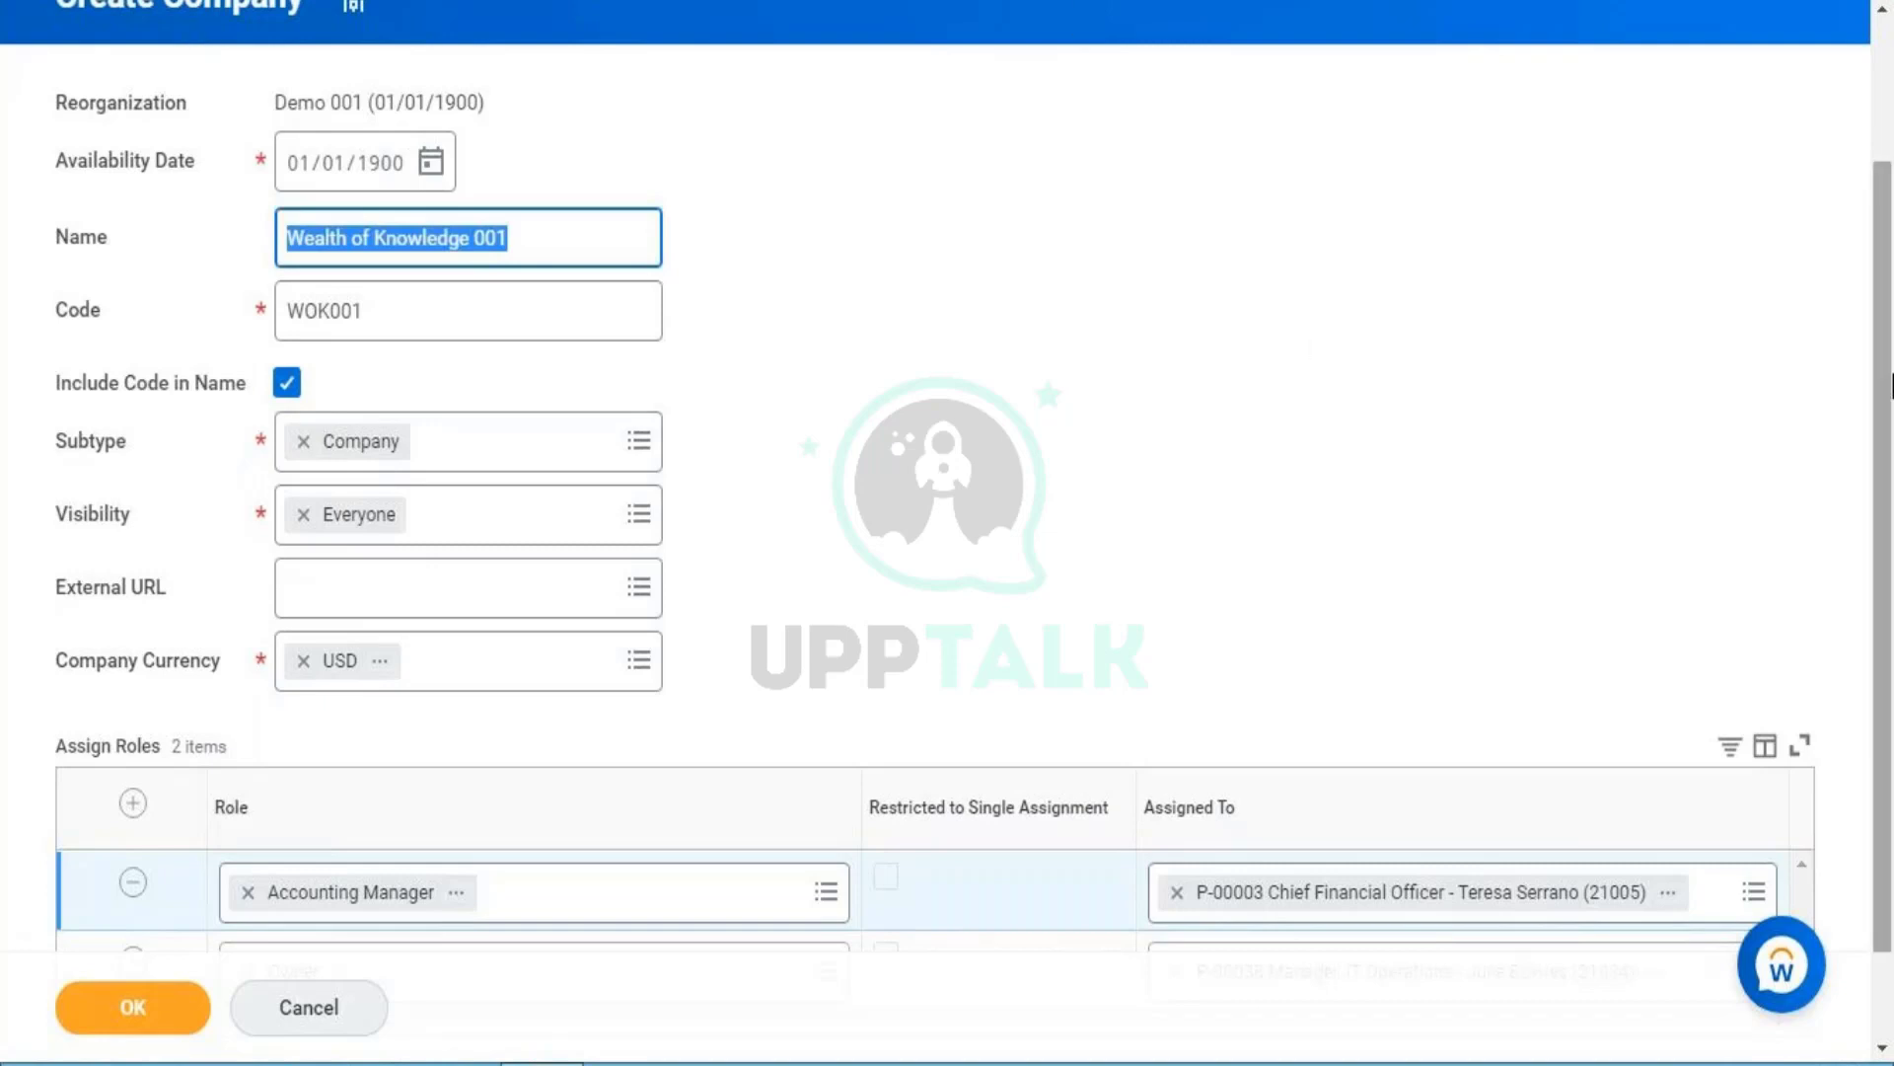
pyautogui.scroll(-1, 1884, 543)
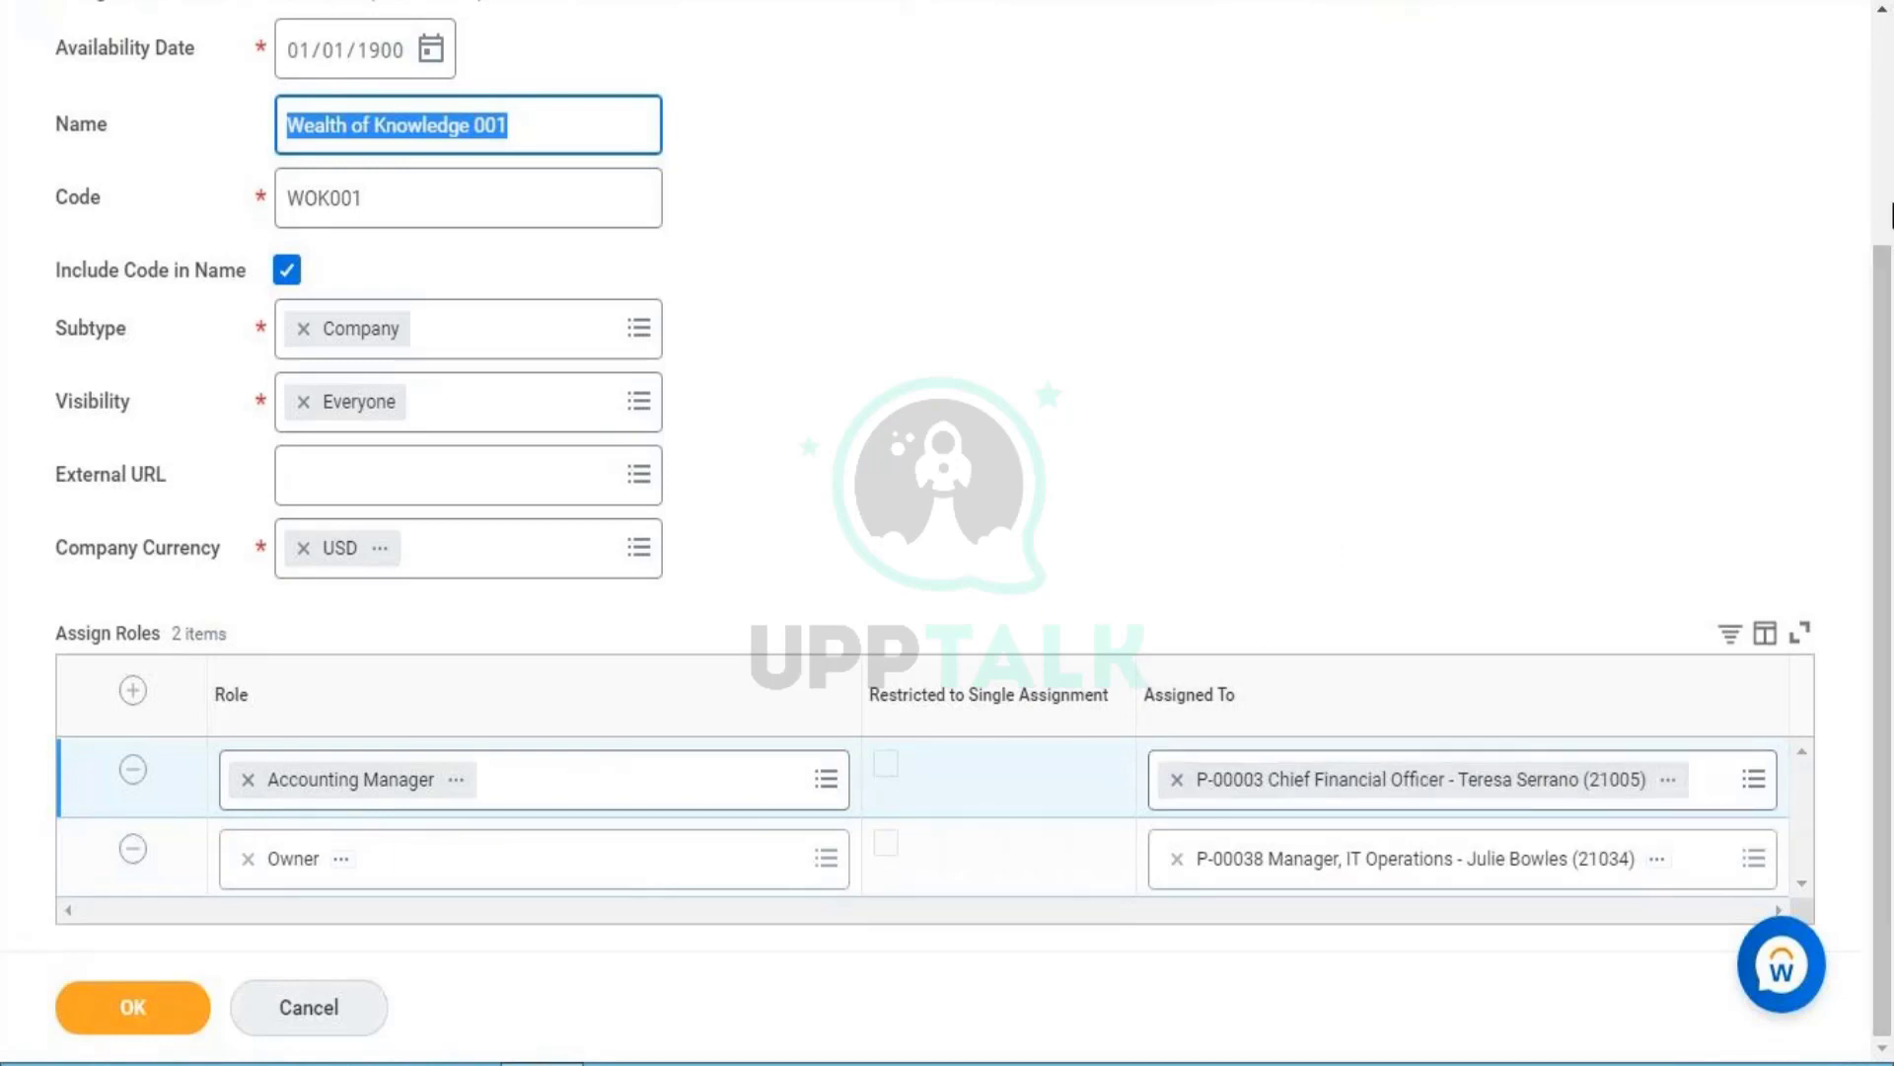
pyautogui.scroll(3, 1890, 256)
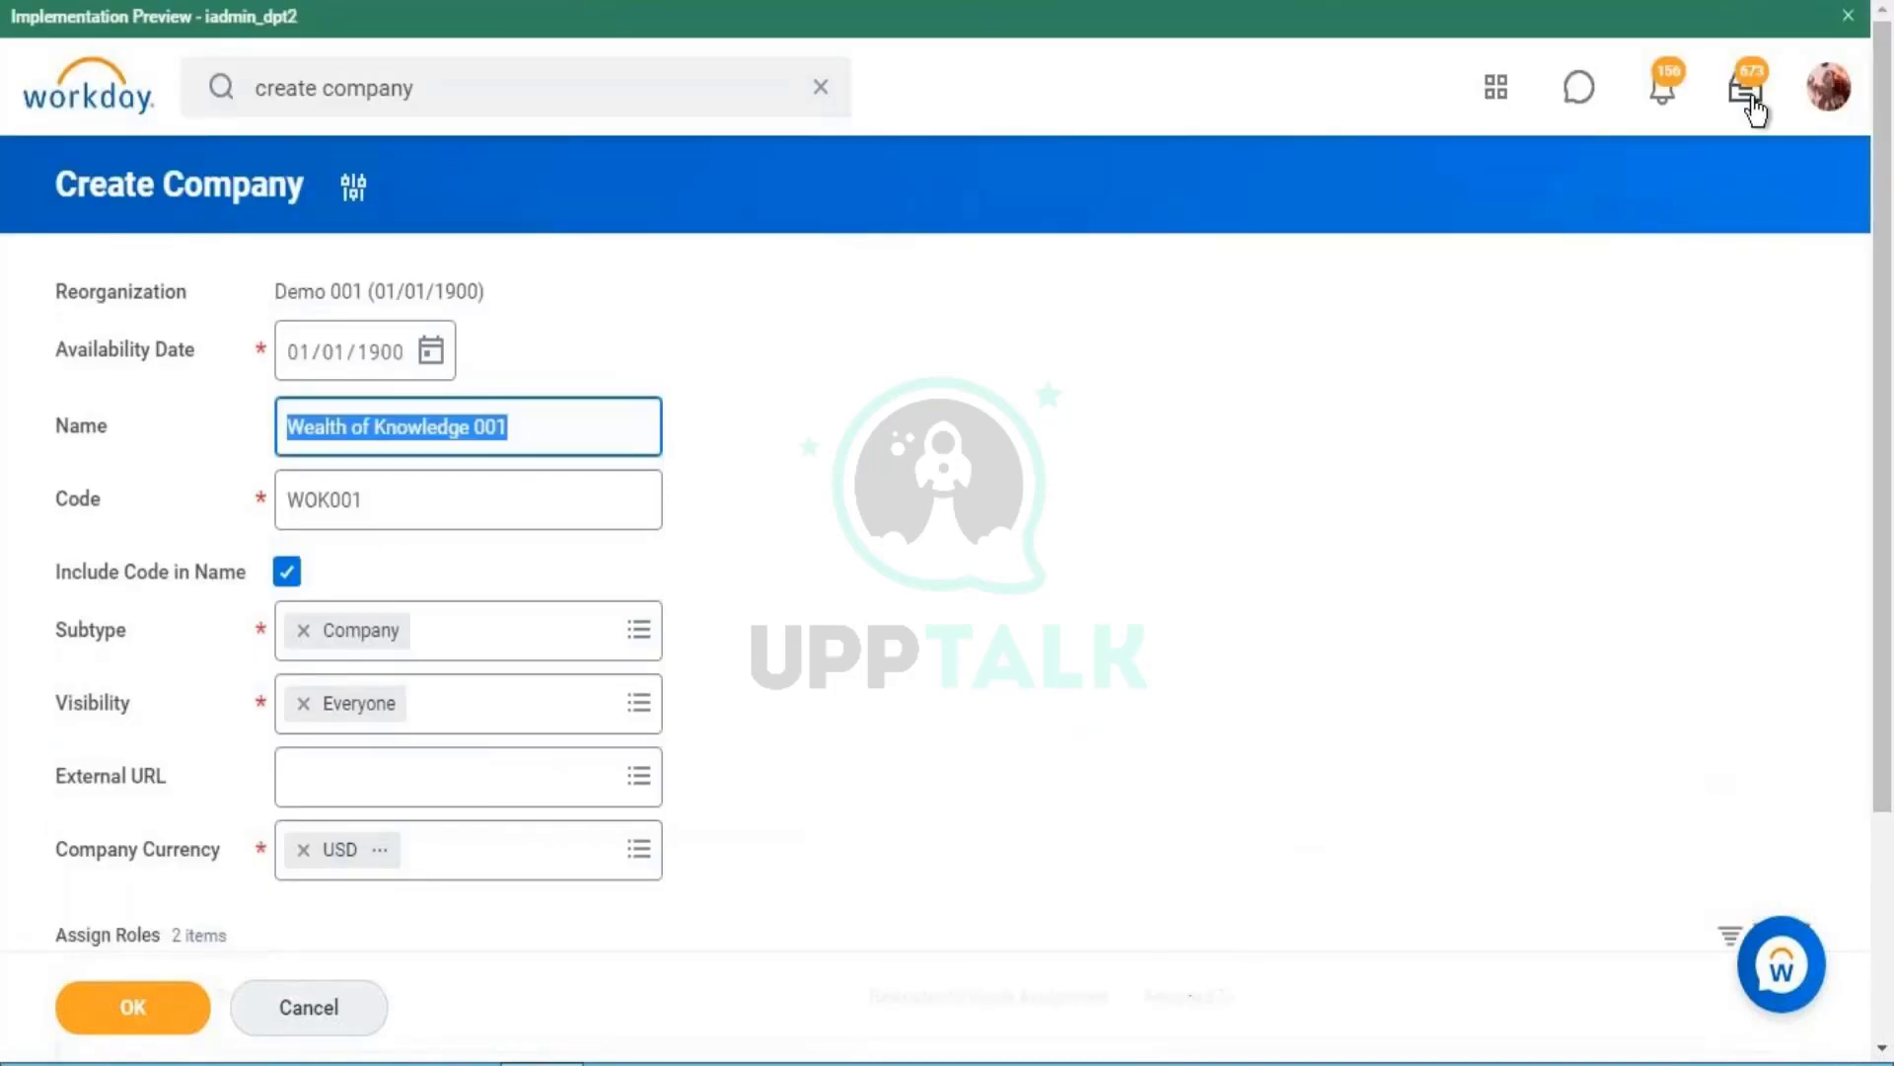
pyautogui.scroll(-3, 1889, 636)
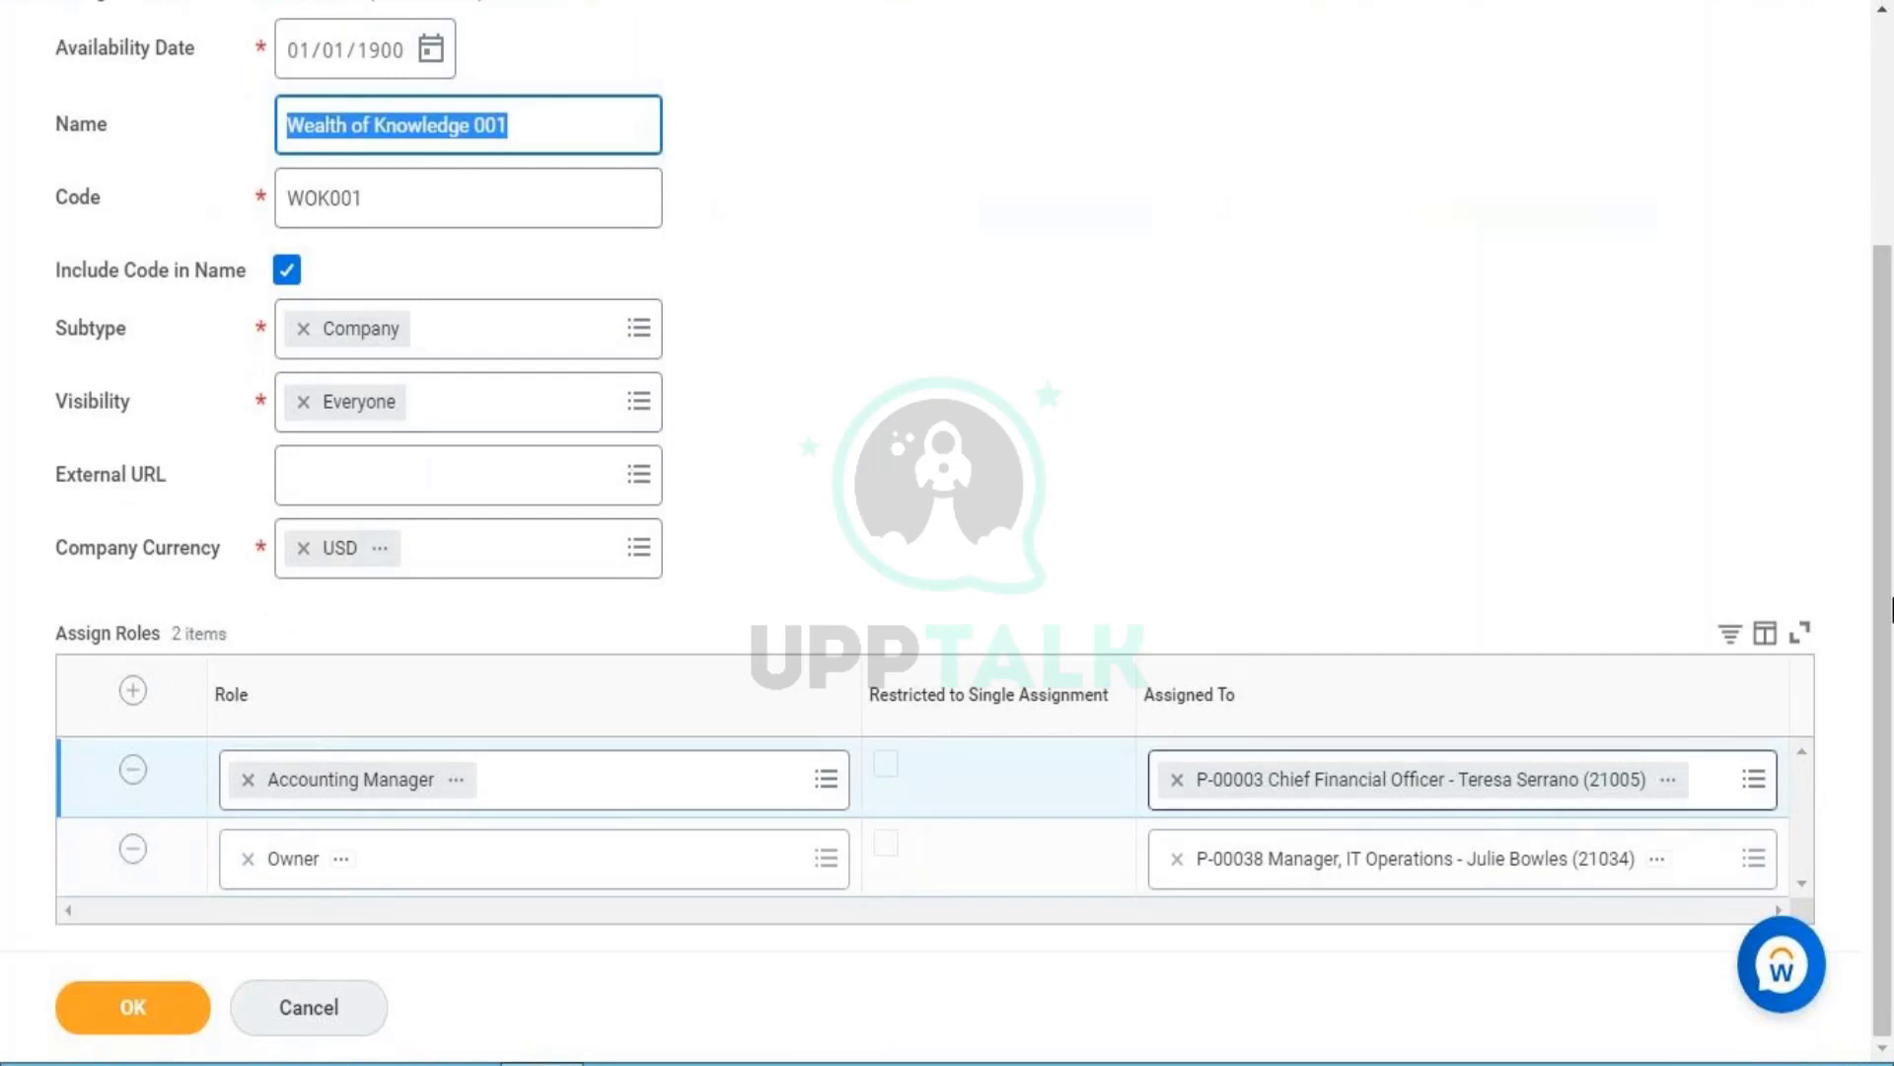
pyautogui.scroll(3, 1884, 163)
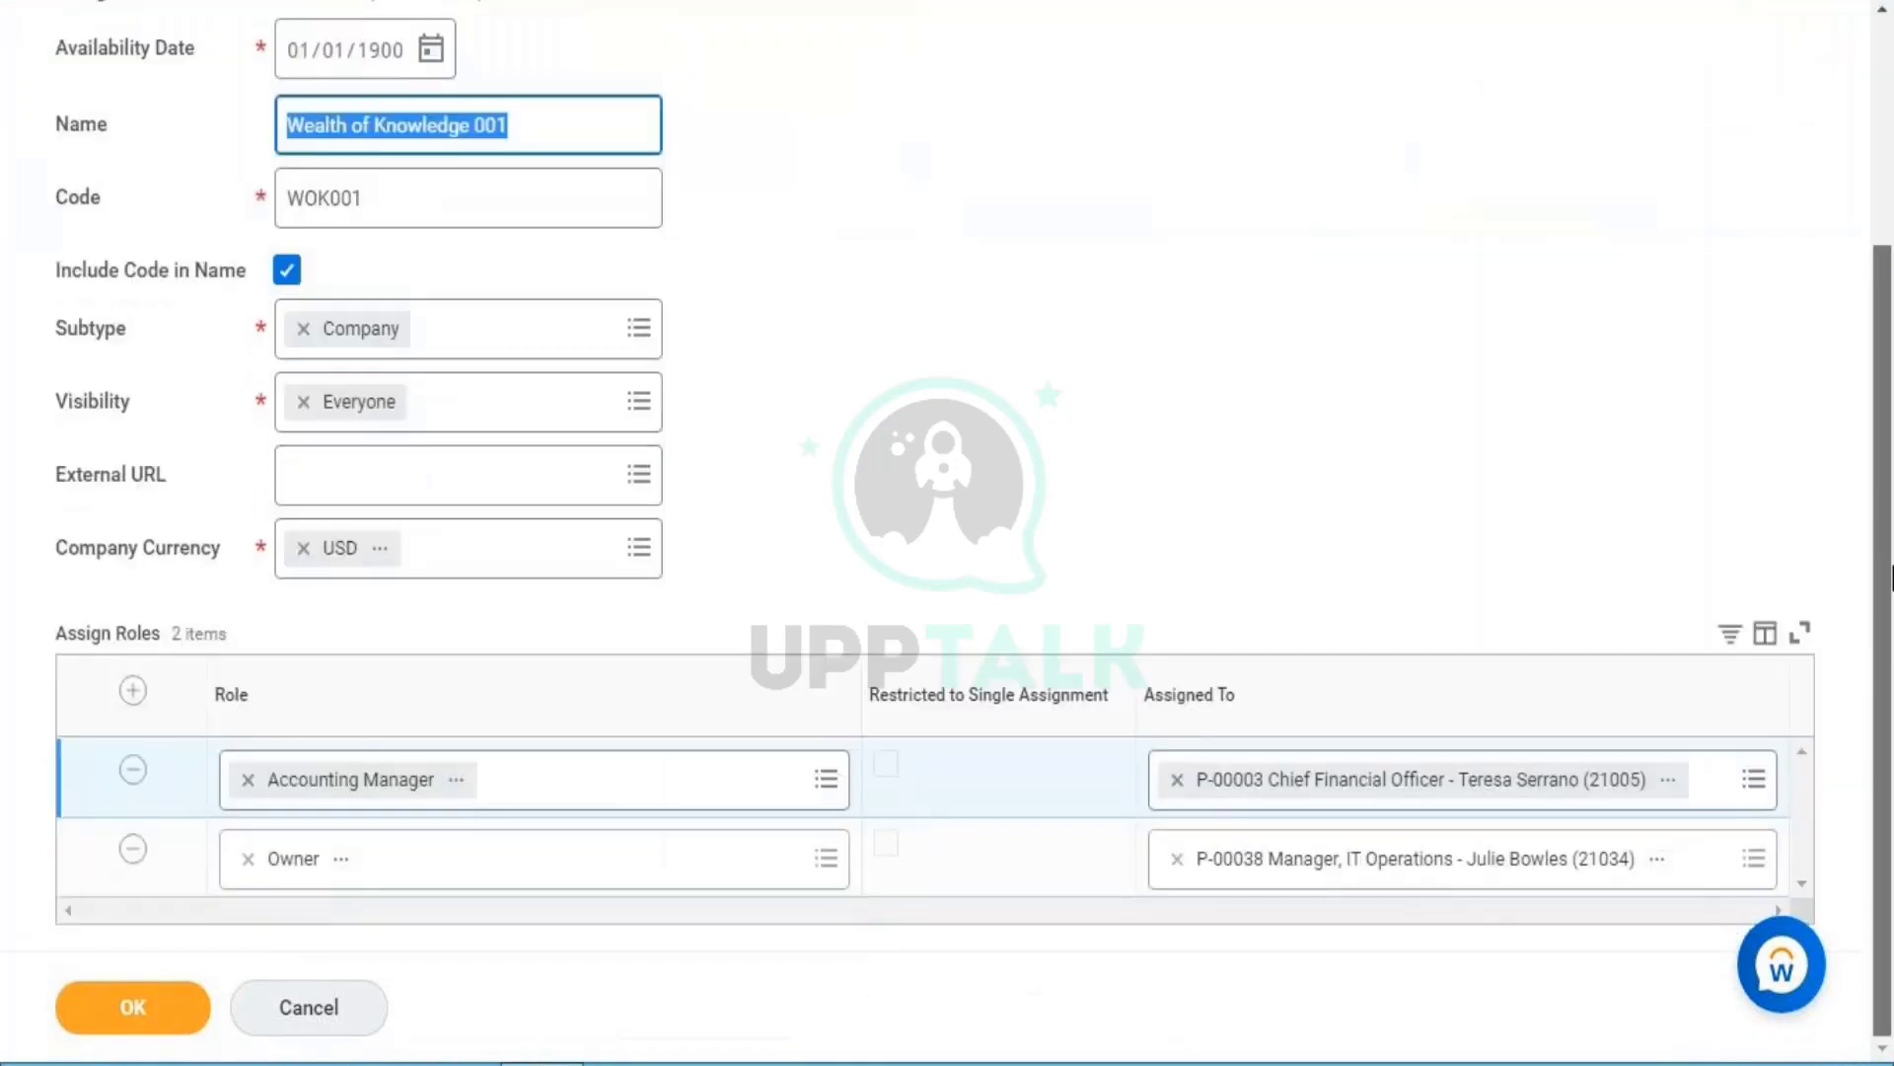
pyautogui.scroll(-3, 1884, 162)
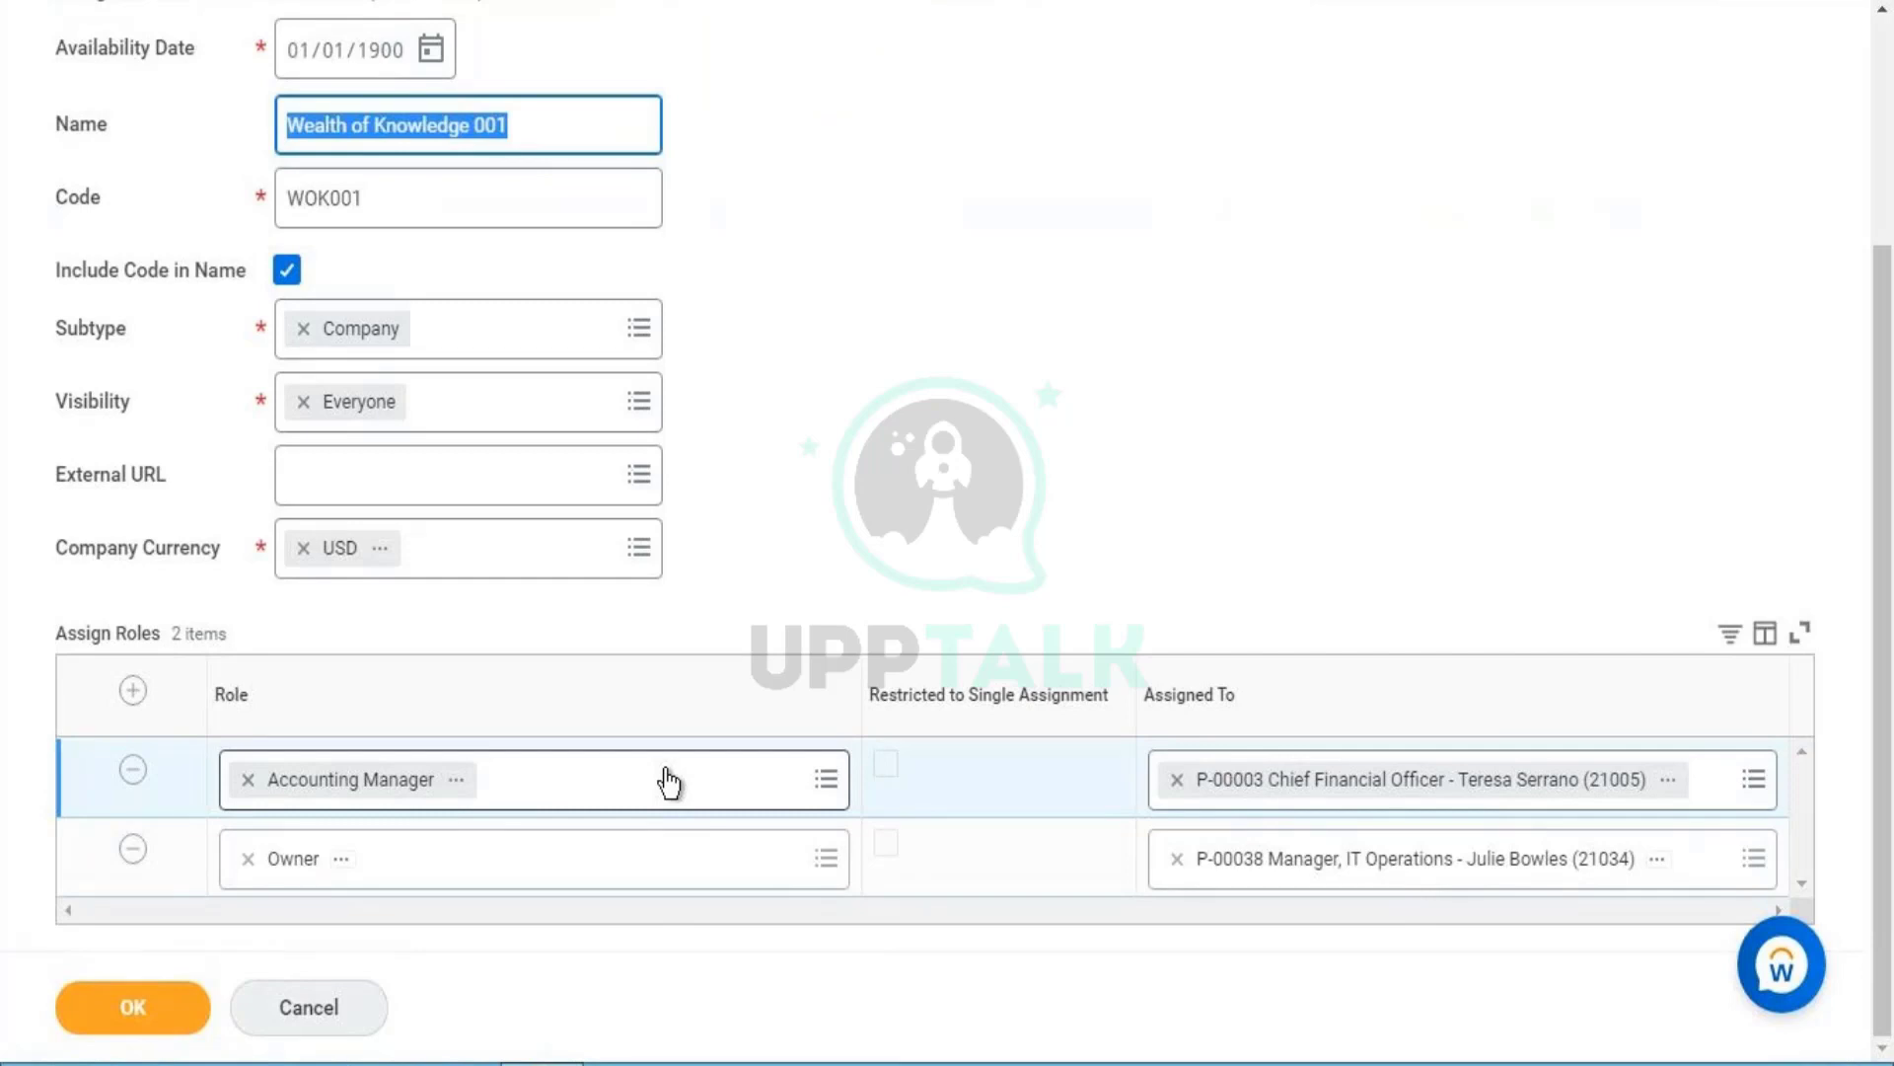
# - Discard the extra empty role row and submit the Wealth of Knowledge 001 (WOK001) company
pyautogui.click(133, 691)
pyautogui.click(448, 797)
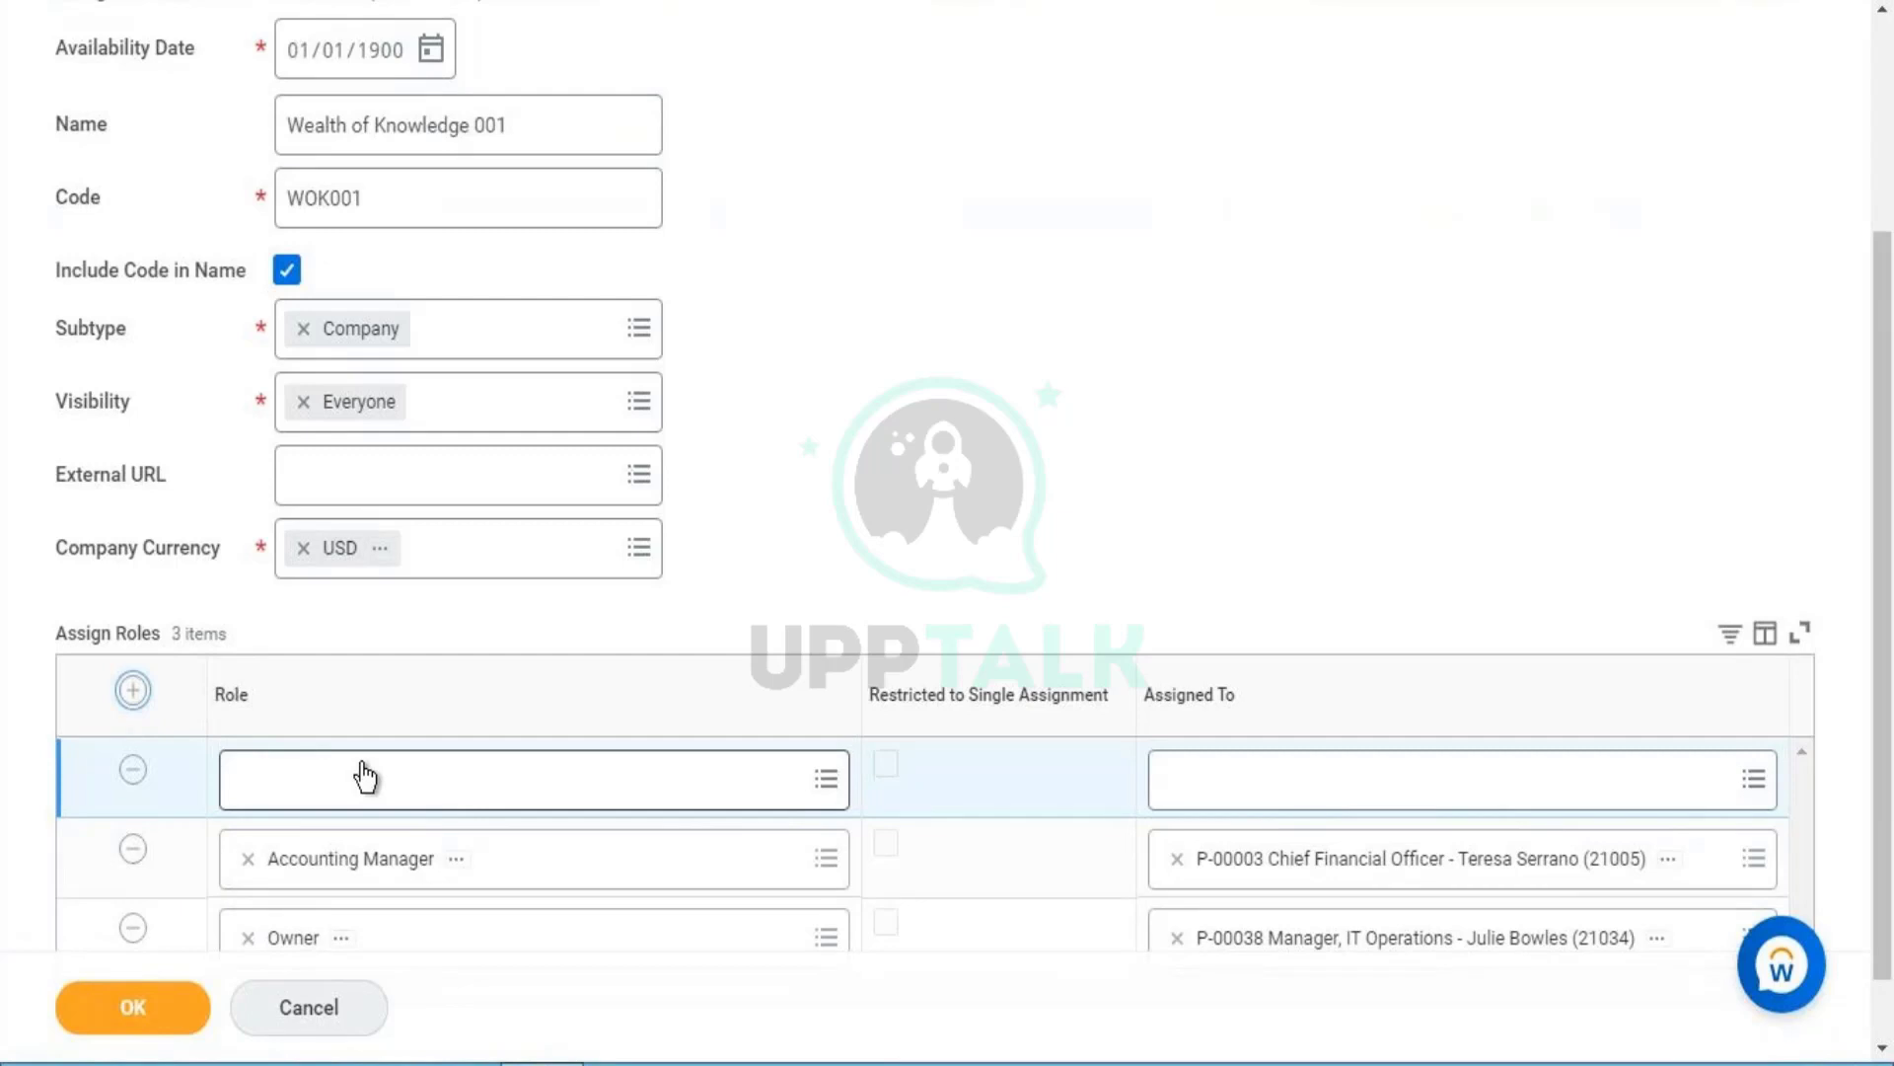
pyautogui.click(133, 769)
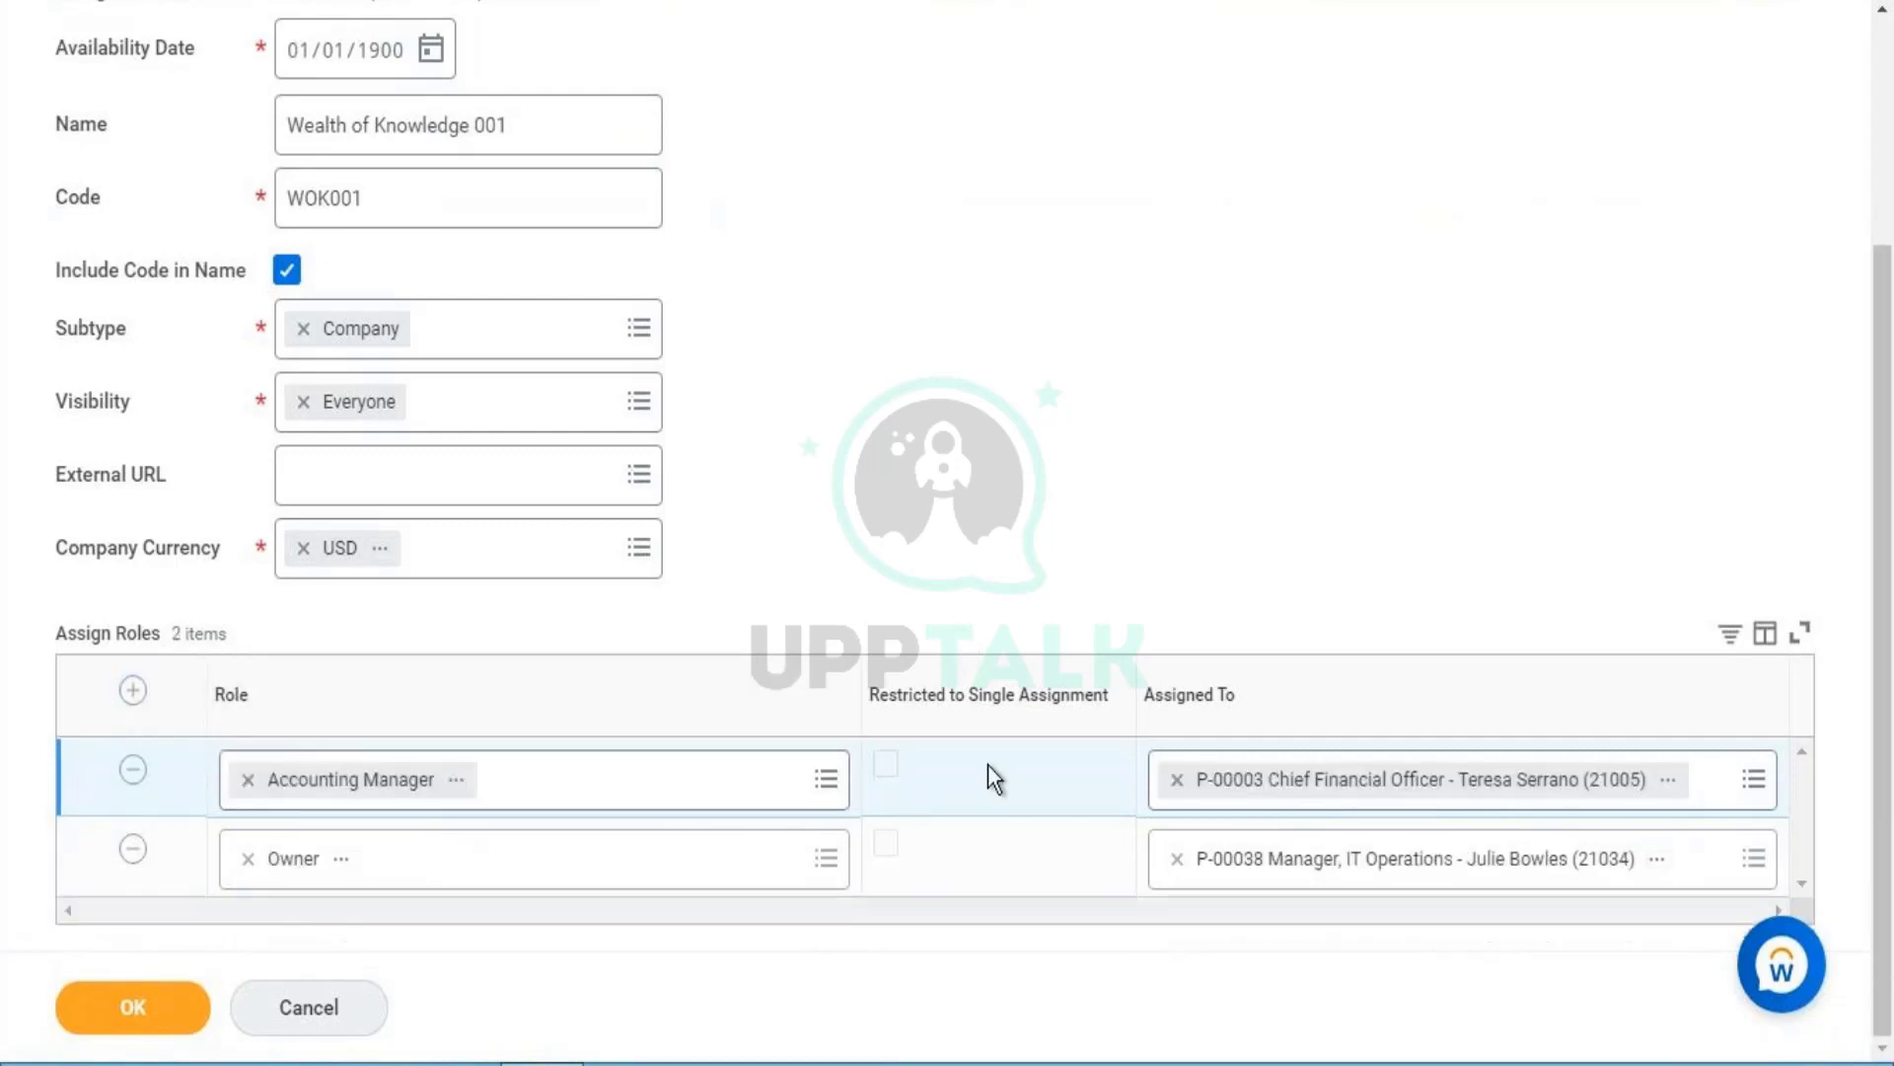
pyautogui.click(135, 1009)
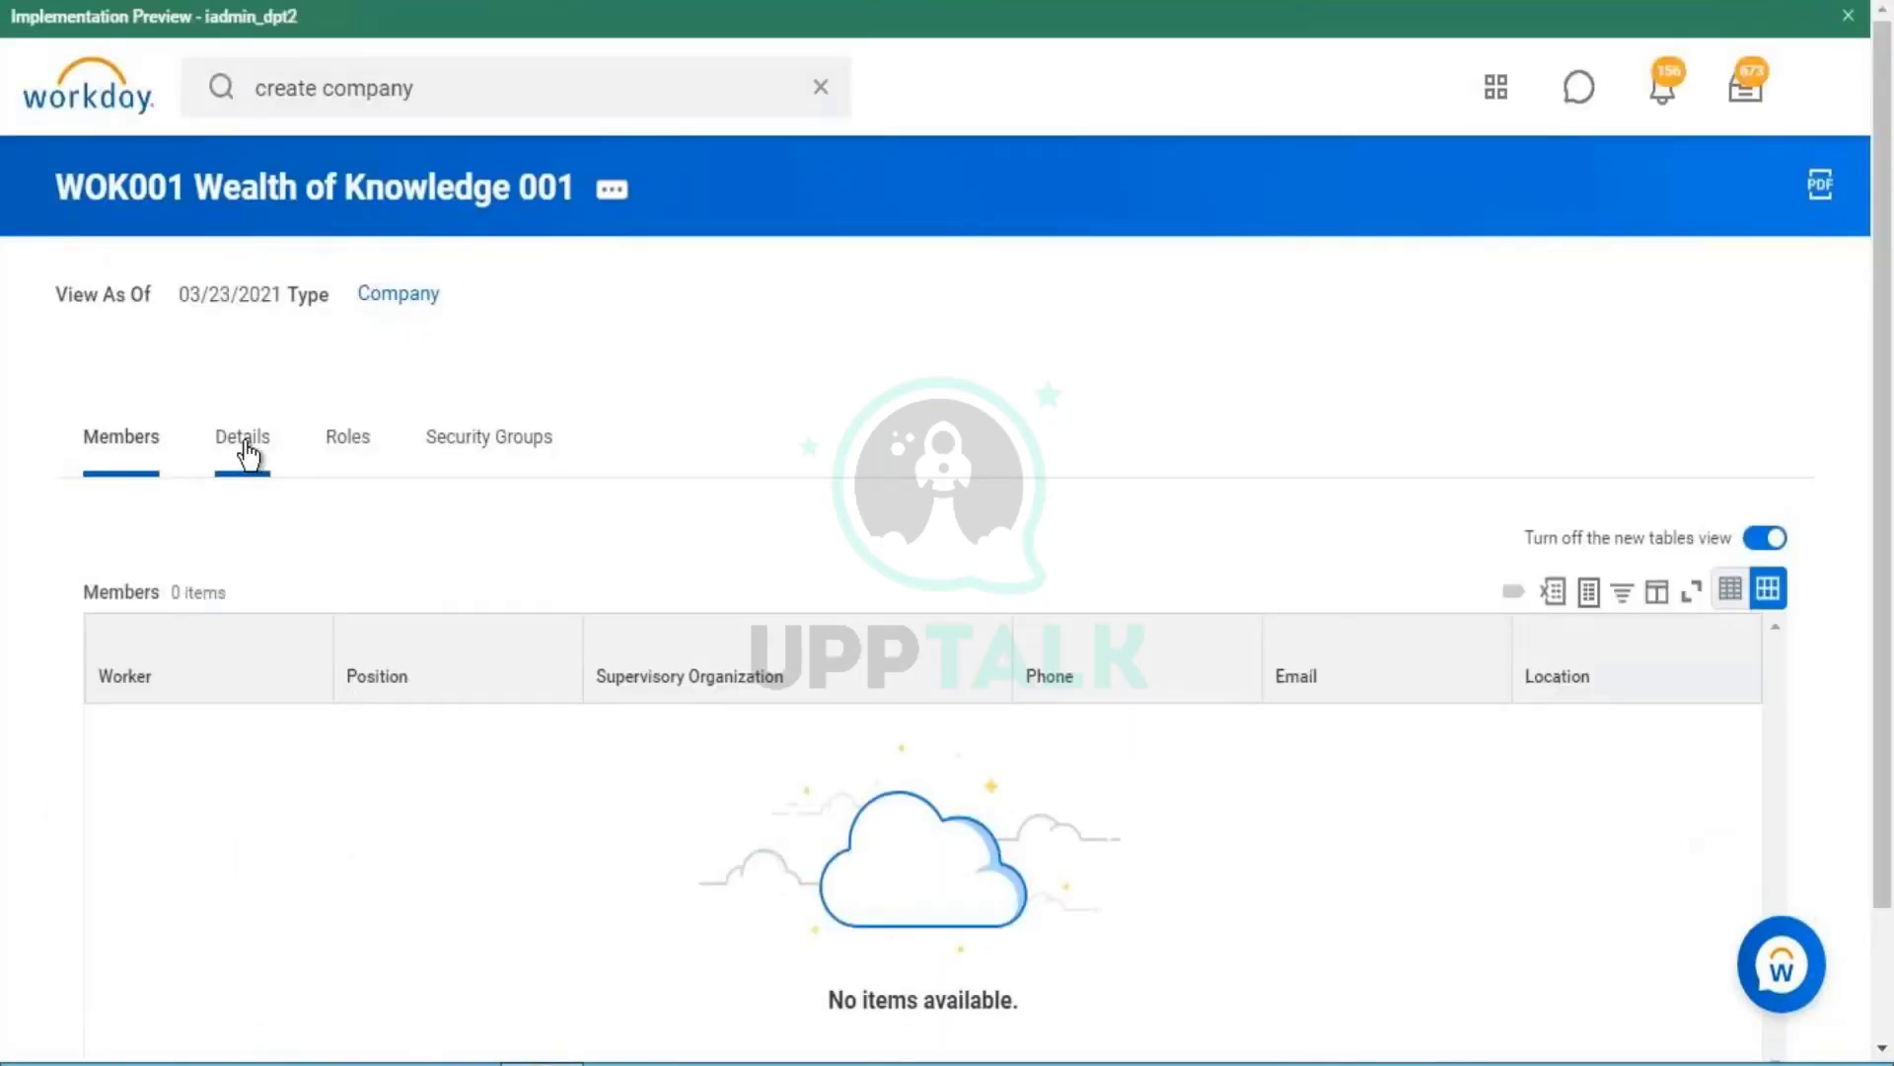
pyautogui.click(501, 104)
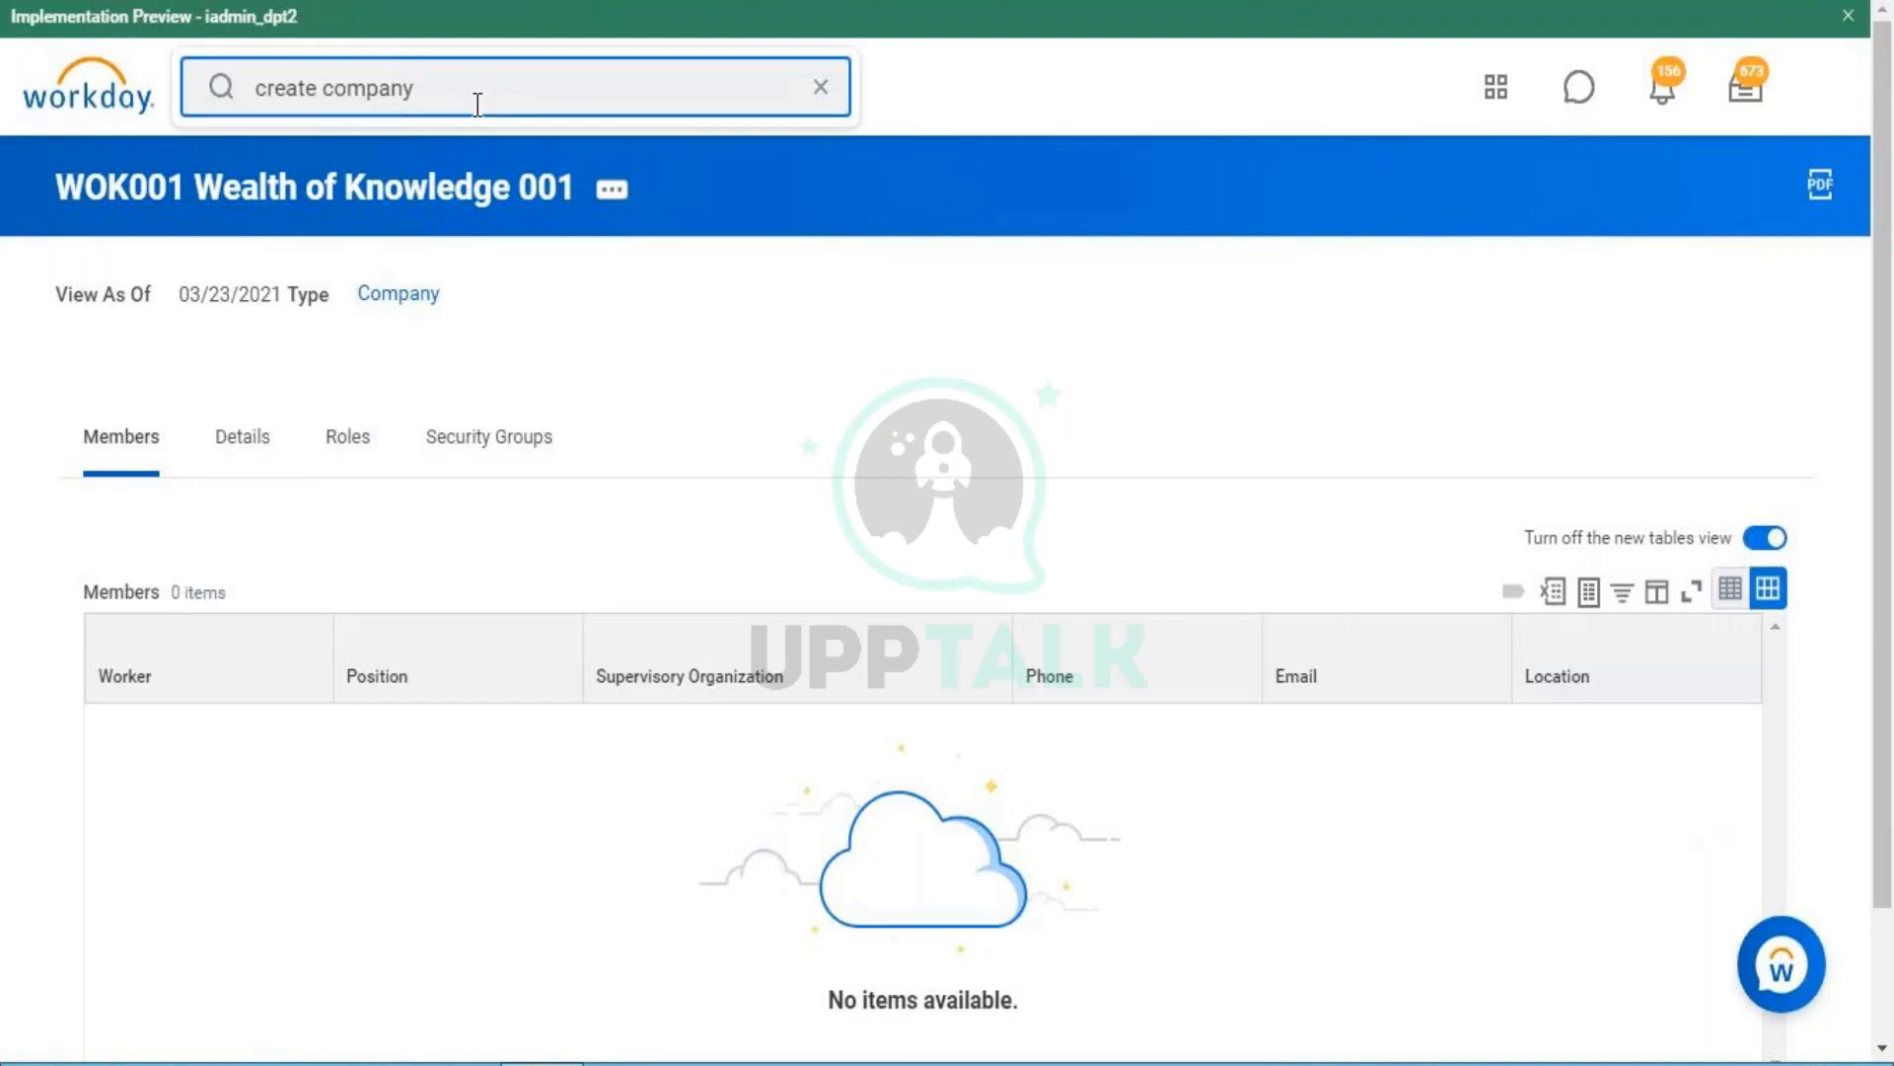
pyautogui.press('Return')
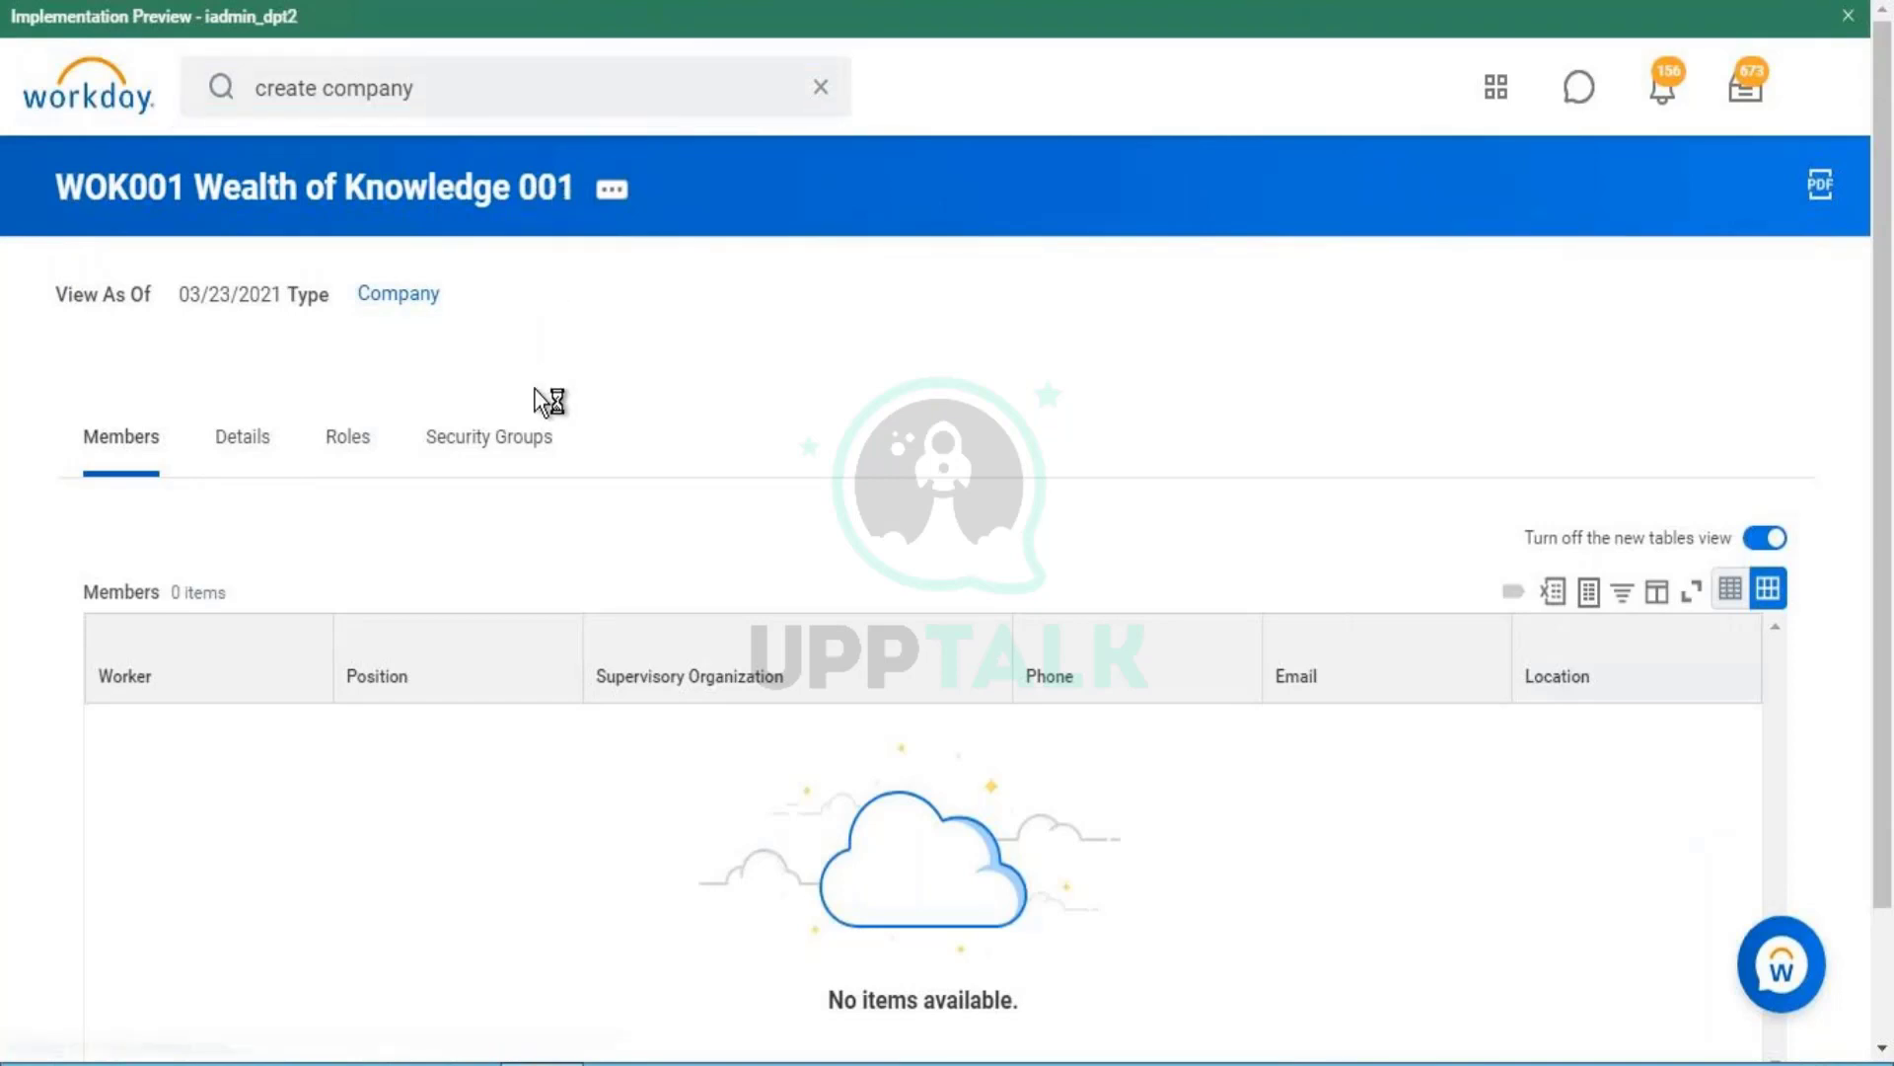
# - Start Create Company with reorganization Demo 001 (01/01/1900) selected
pyautogui.click(446, 398)
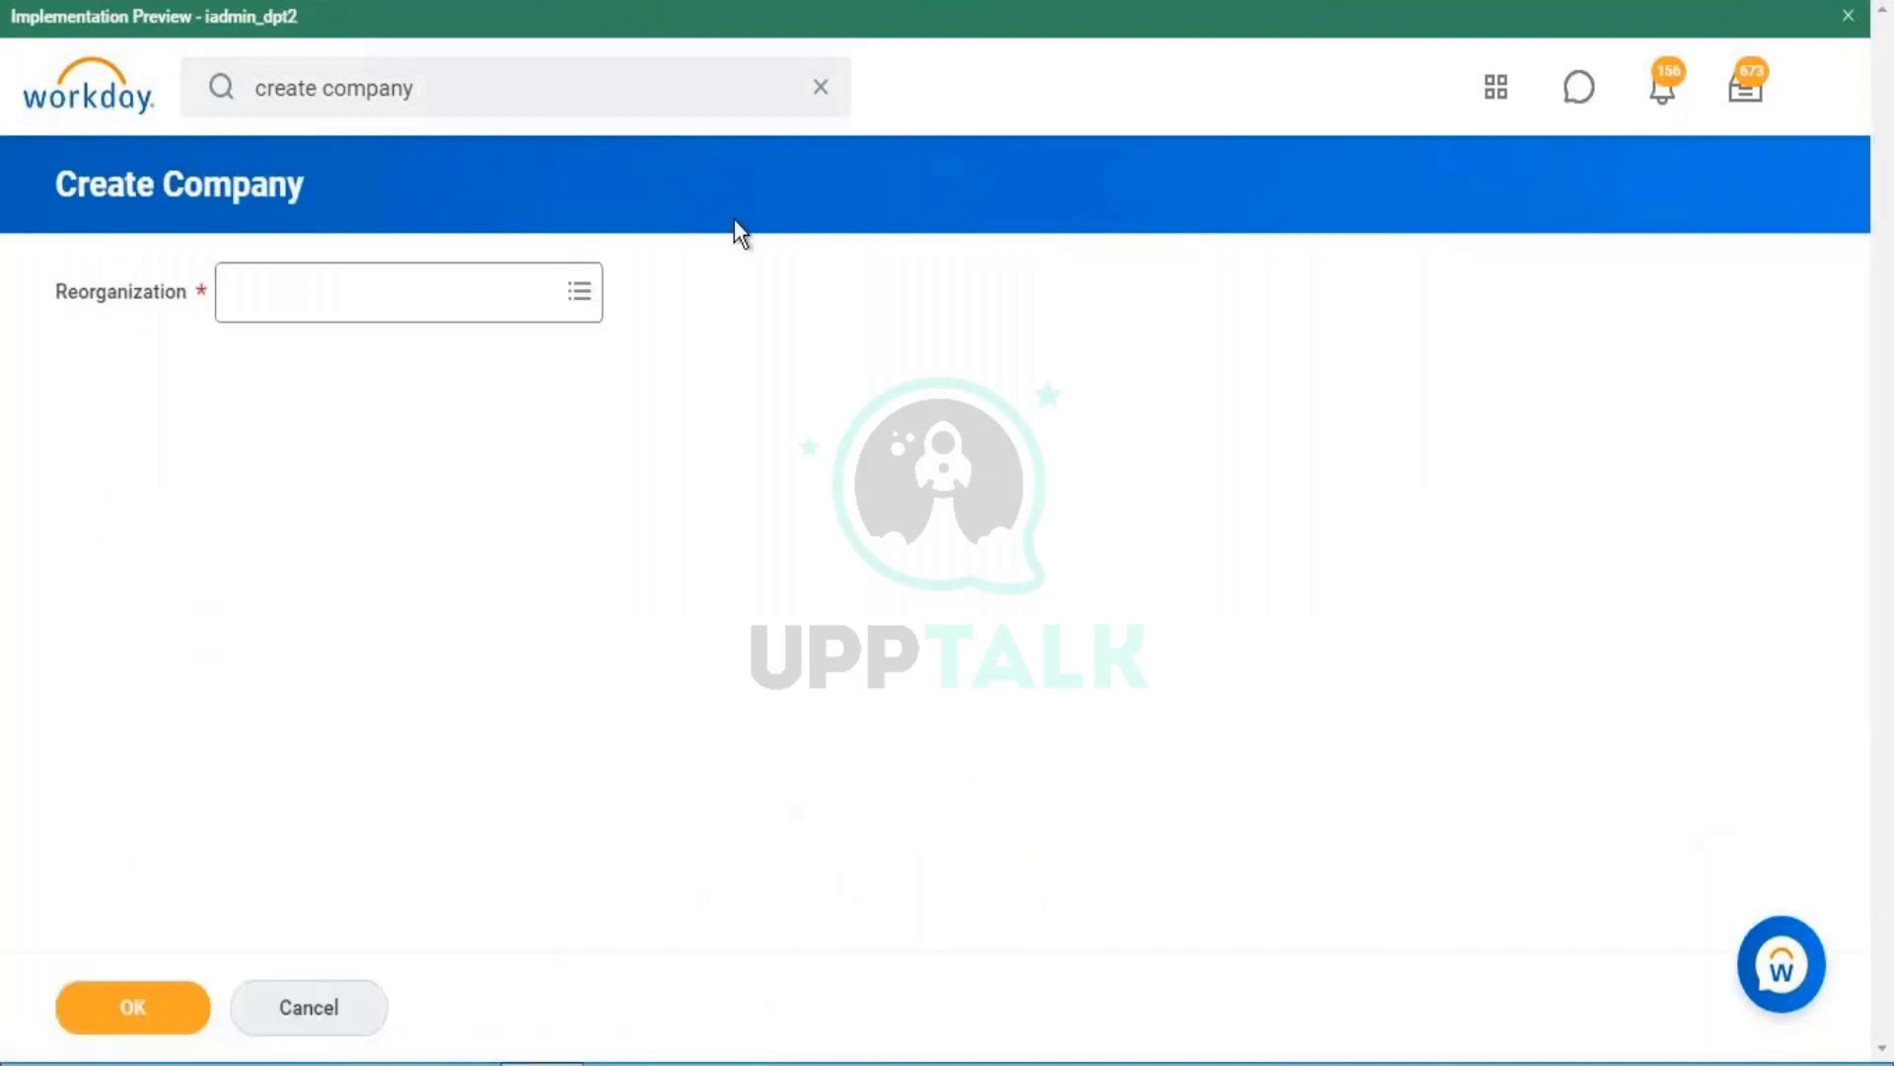
pyautogui.click(365, 291)
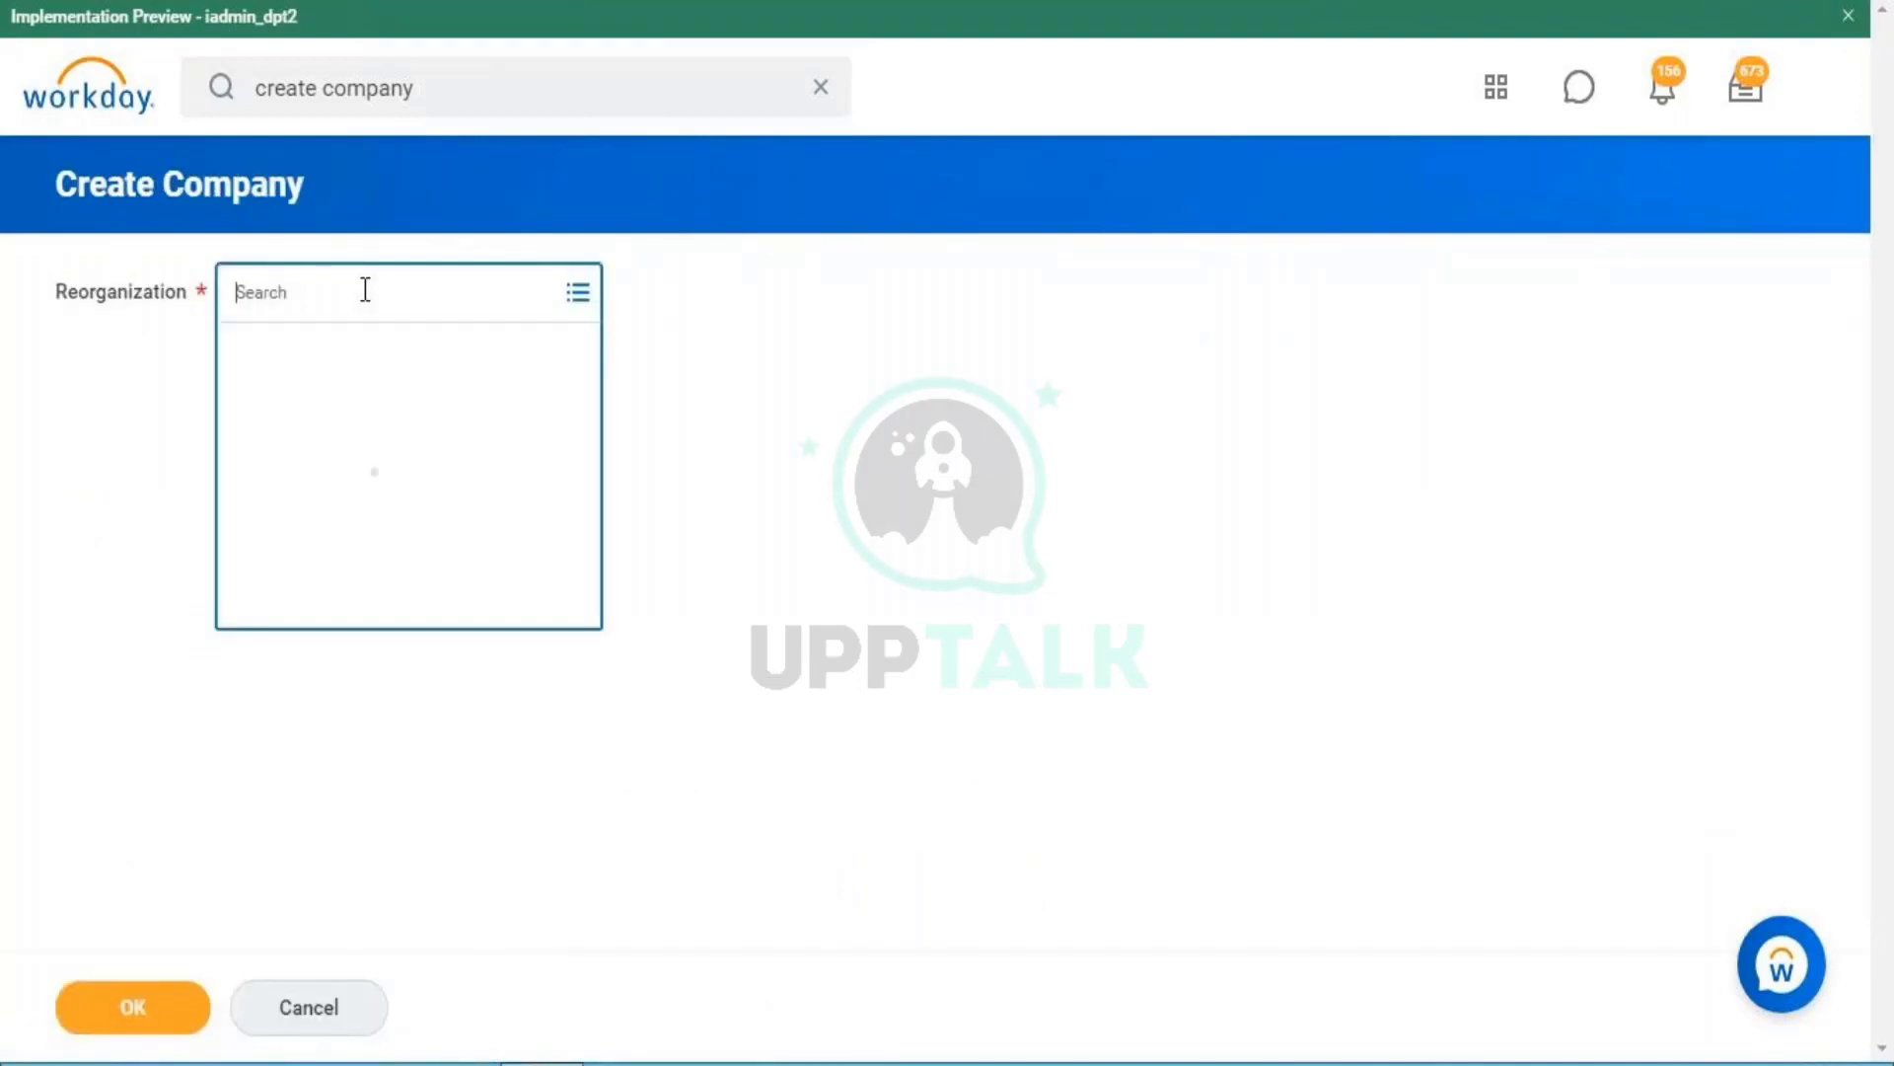
pyautogui.write('demo')
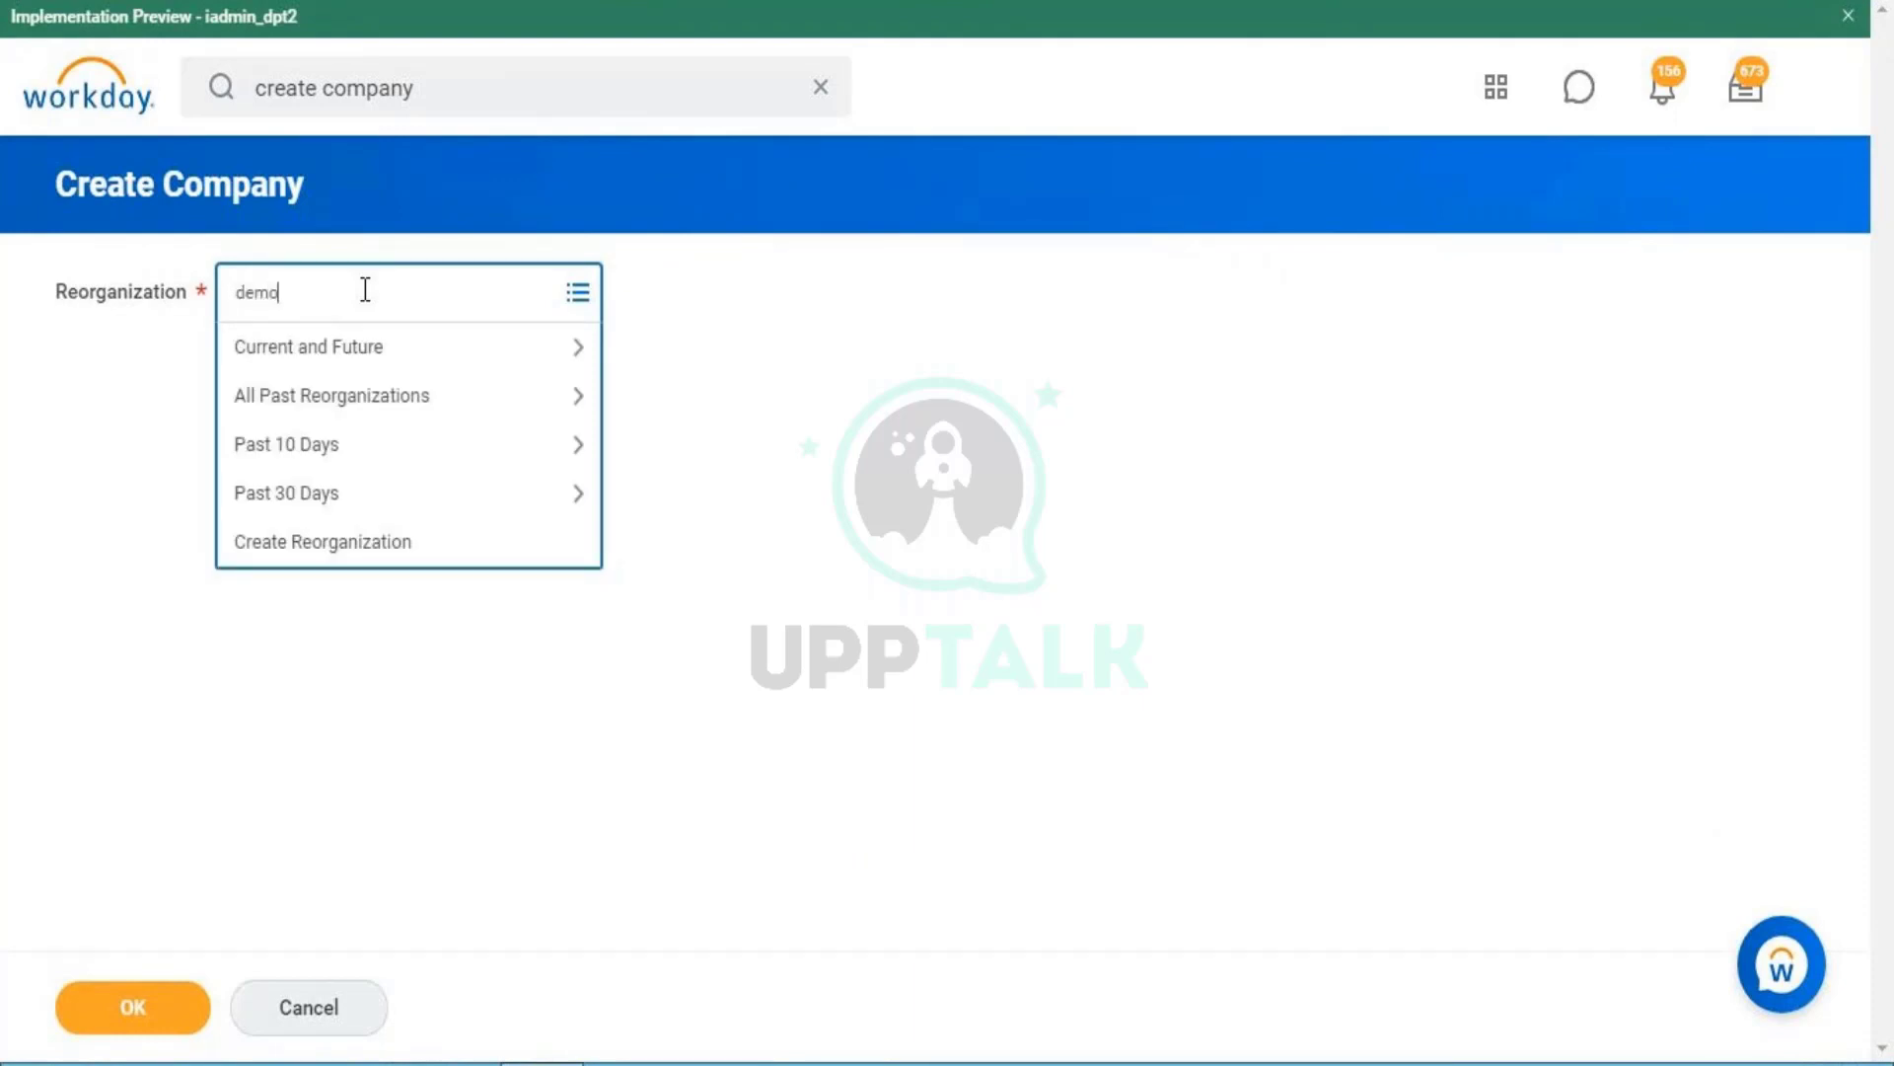
pyautogui.press('Return')
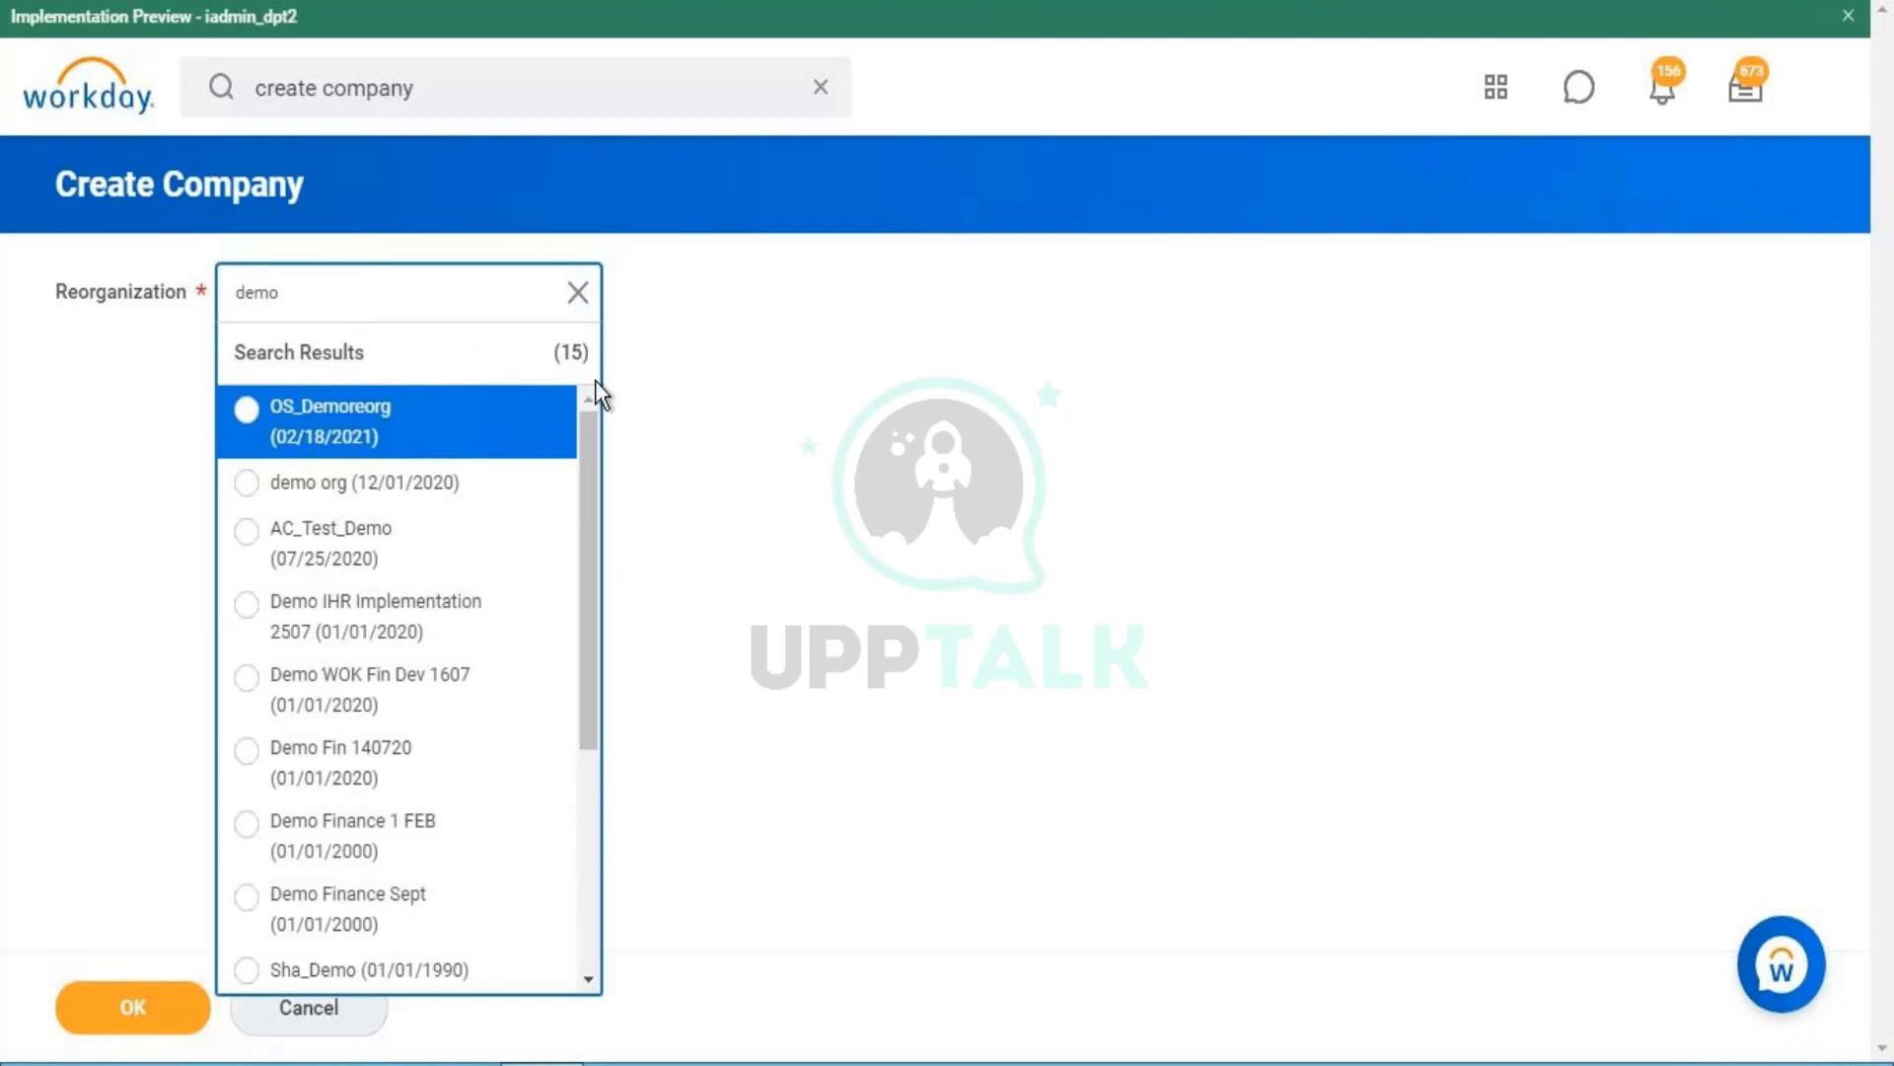
pyautogui.moveTo(583, 538); pyautogui.dragTo(566, 884)
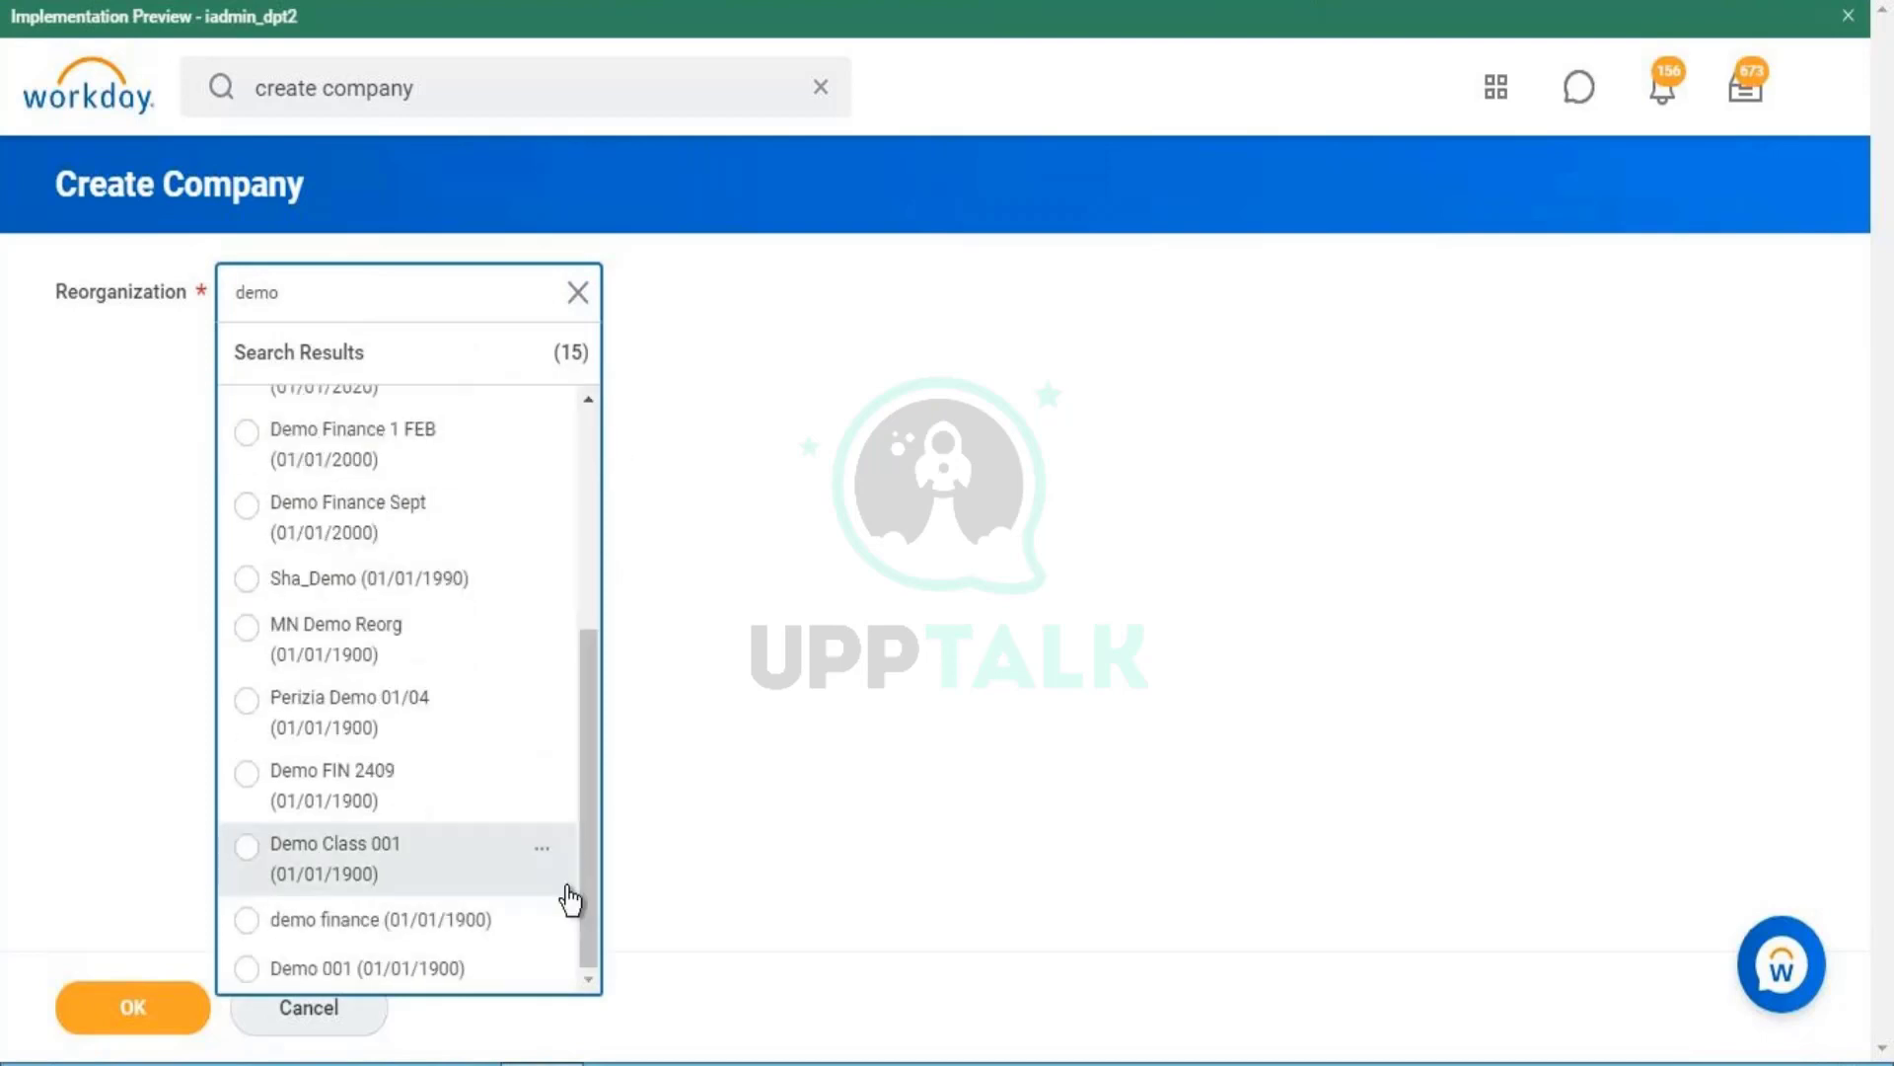
pyautogui.click(434, 971)
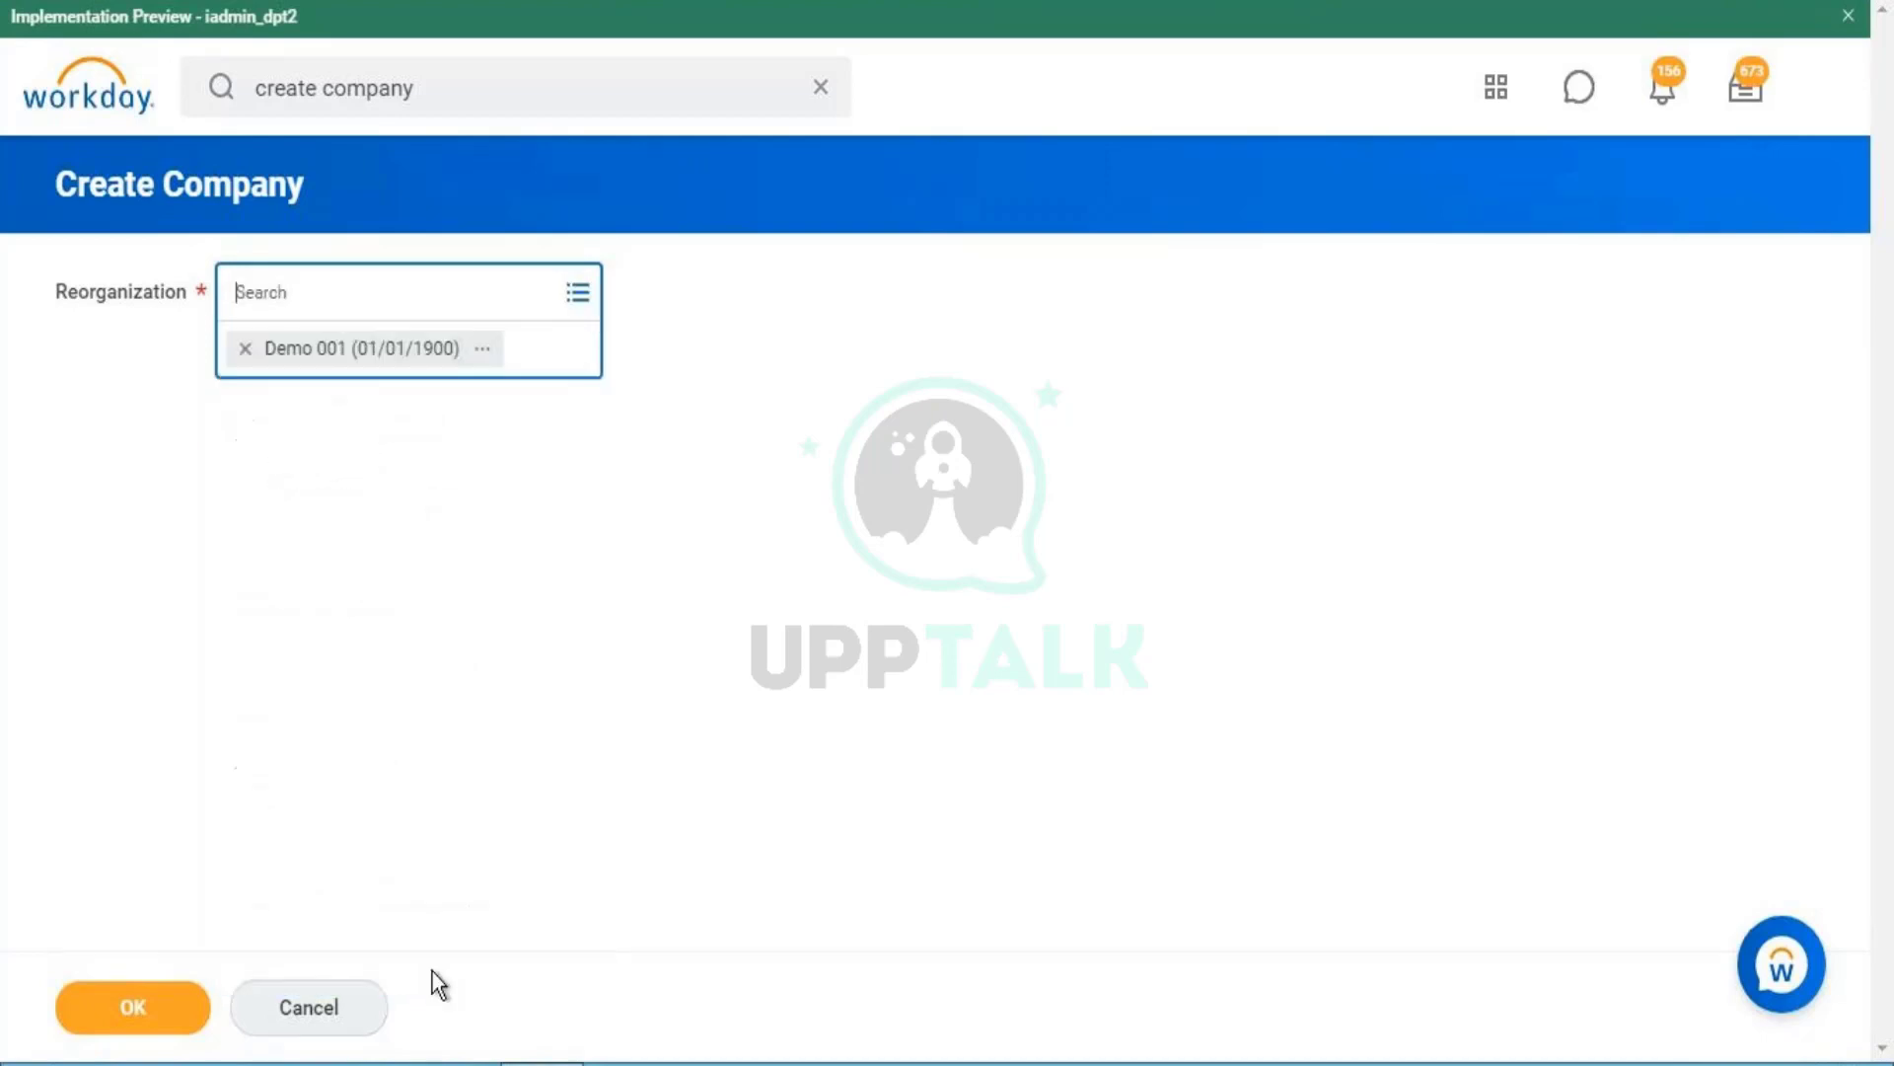
pyautogui.click(127, 1021)
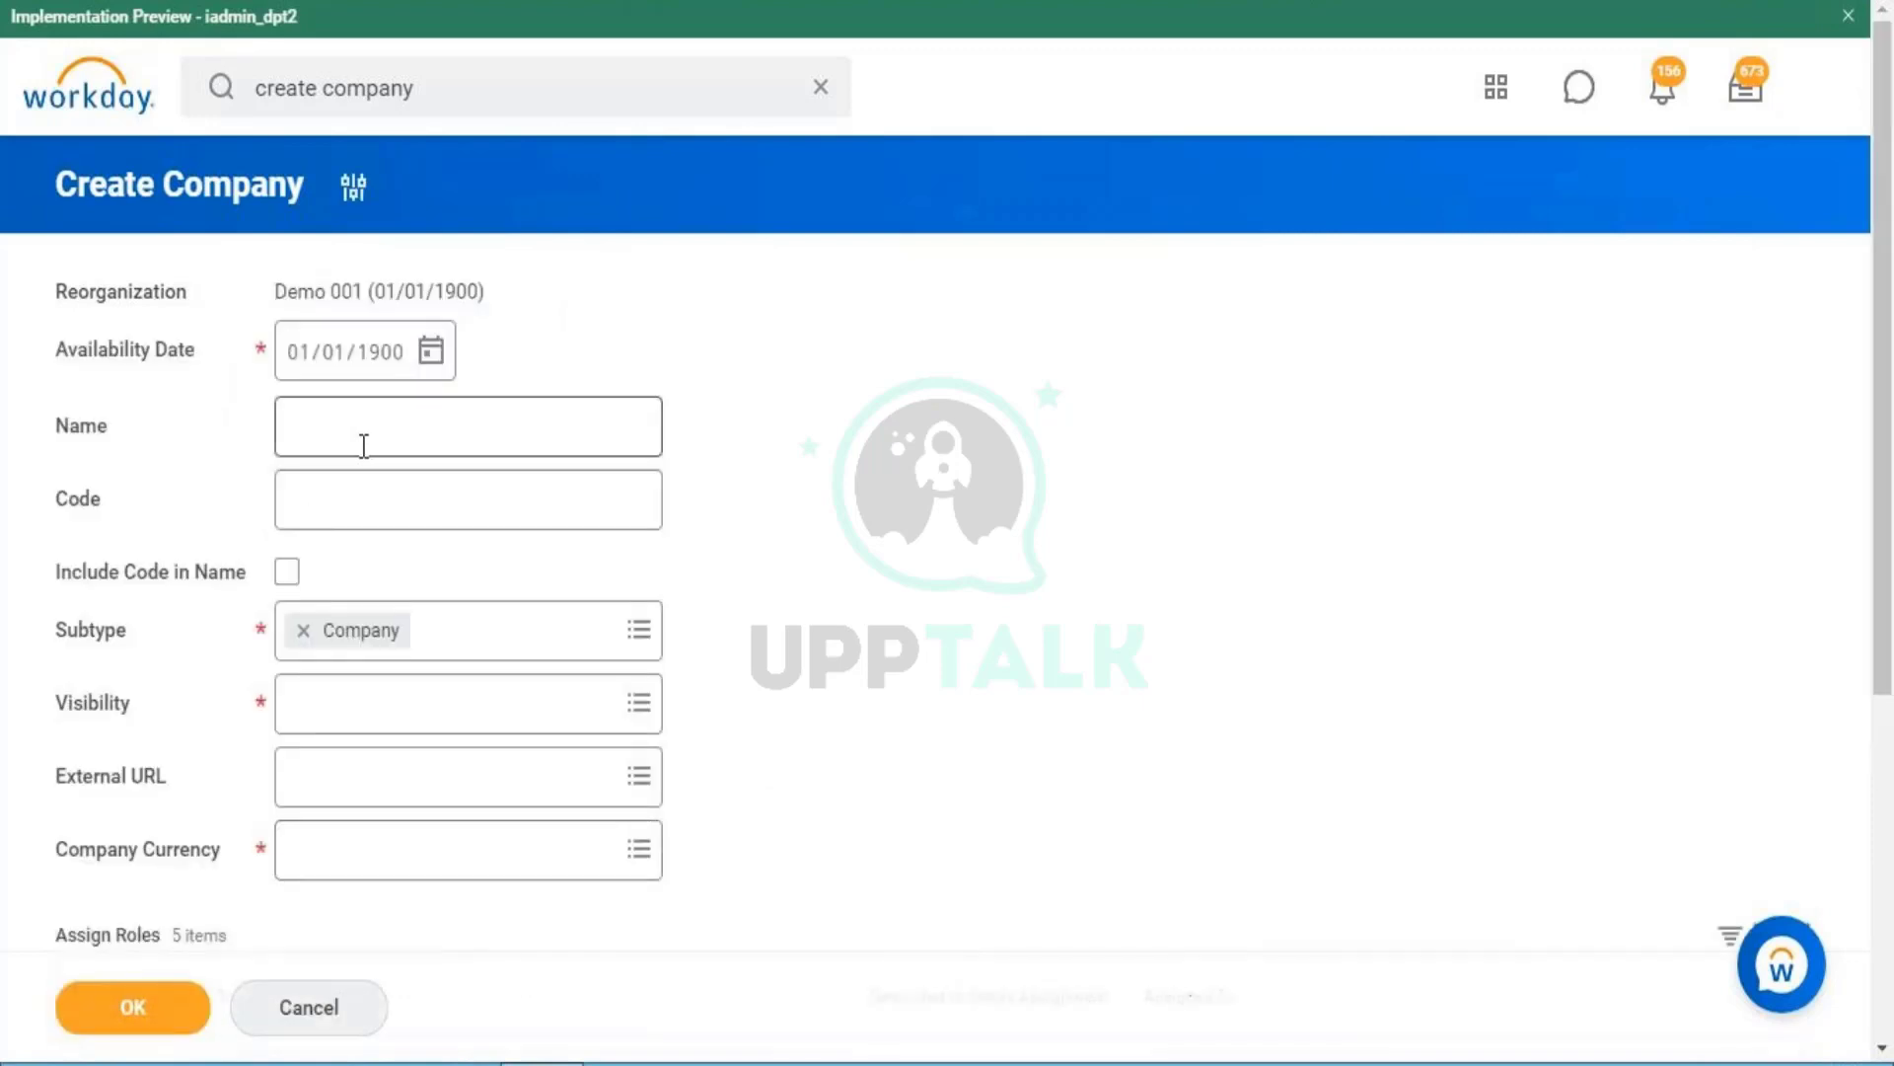
# - Name the company 'Wealth of Knowledge 002' with company code WOK002
pyautogui.click(364, 444)
pyautogui.press('capslock')
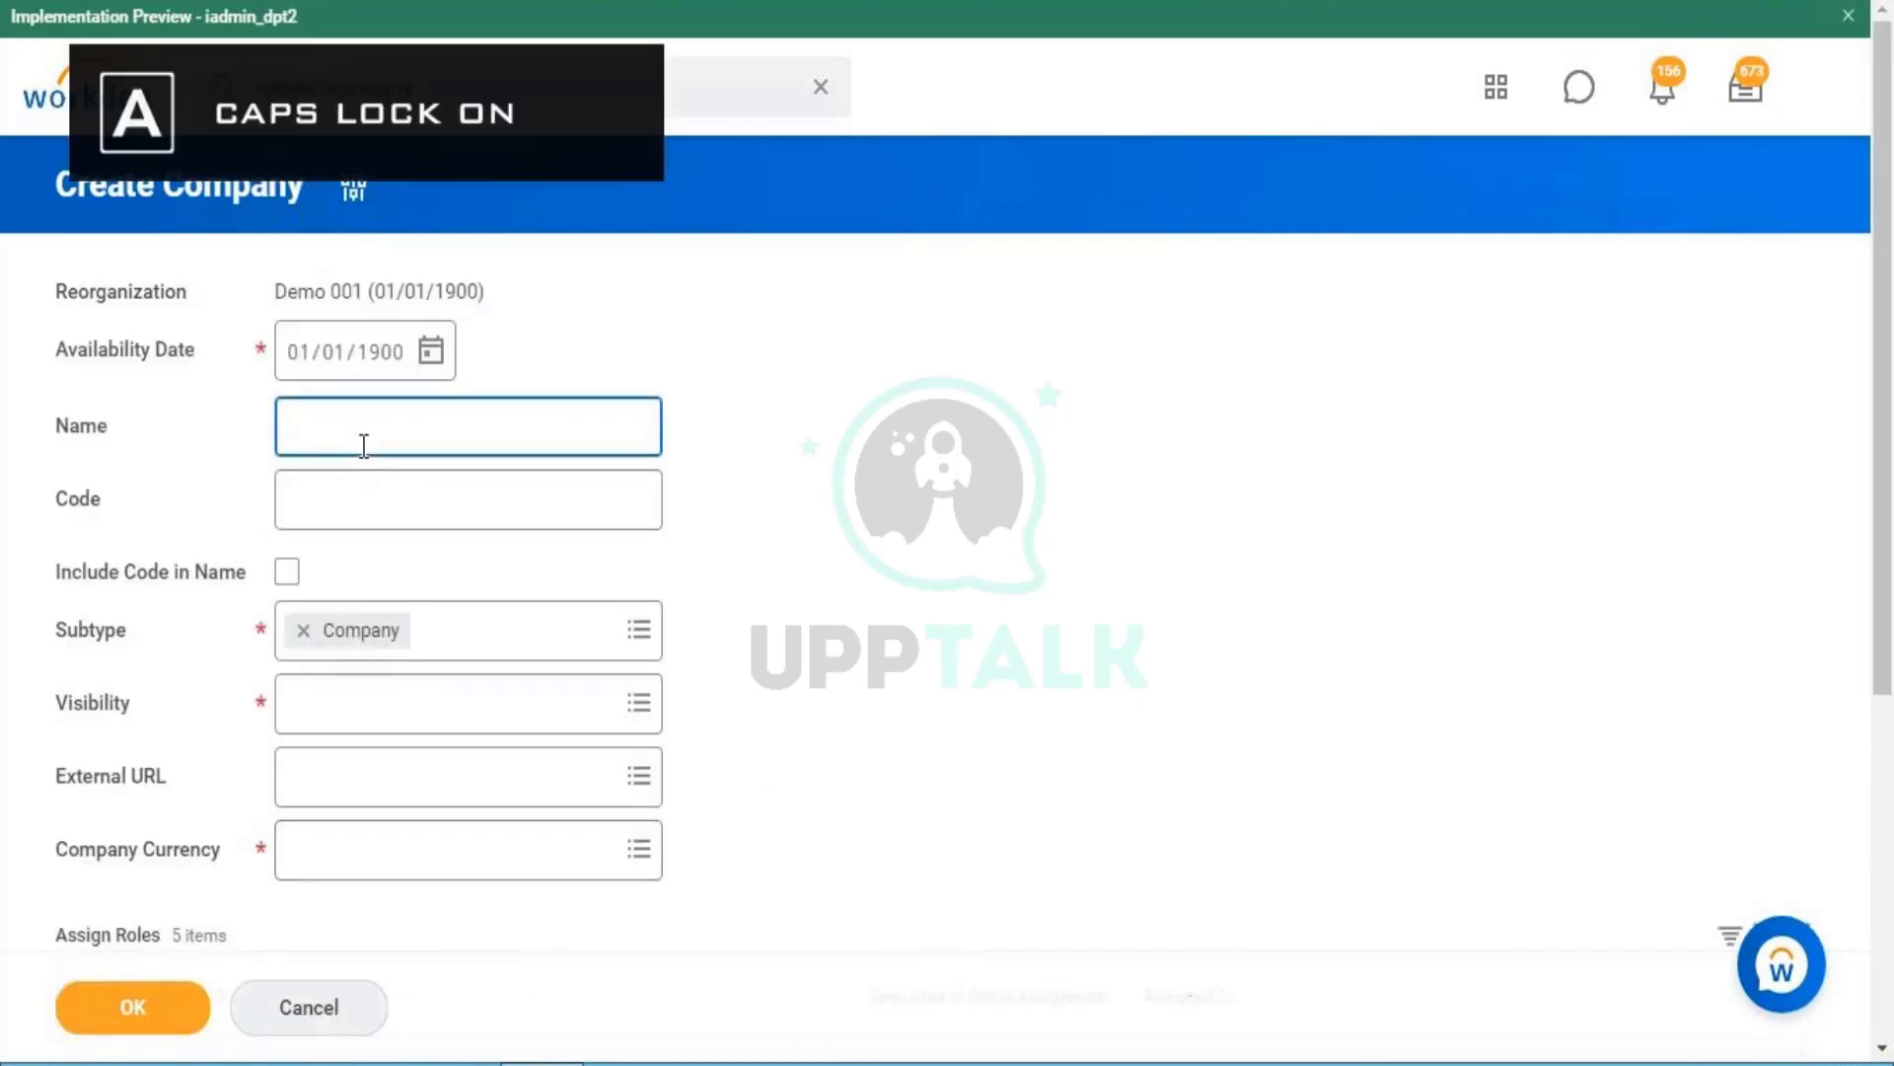
pyautogui.write('W')
pyautogui.press('capslock')
pyautogui.write('ealt')
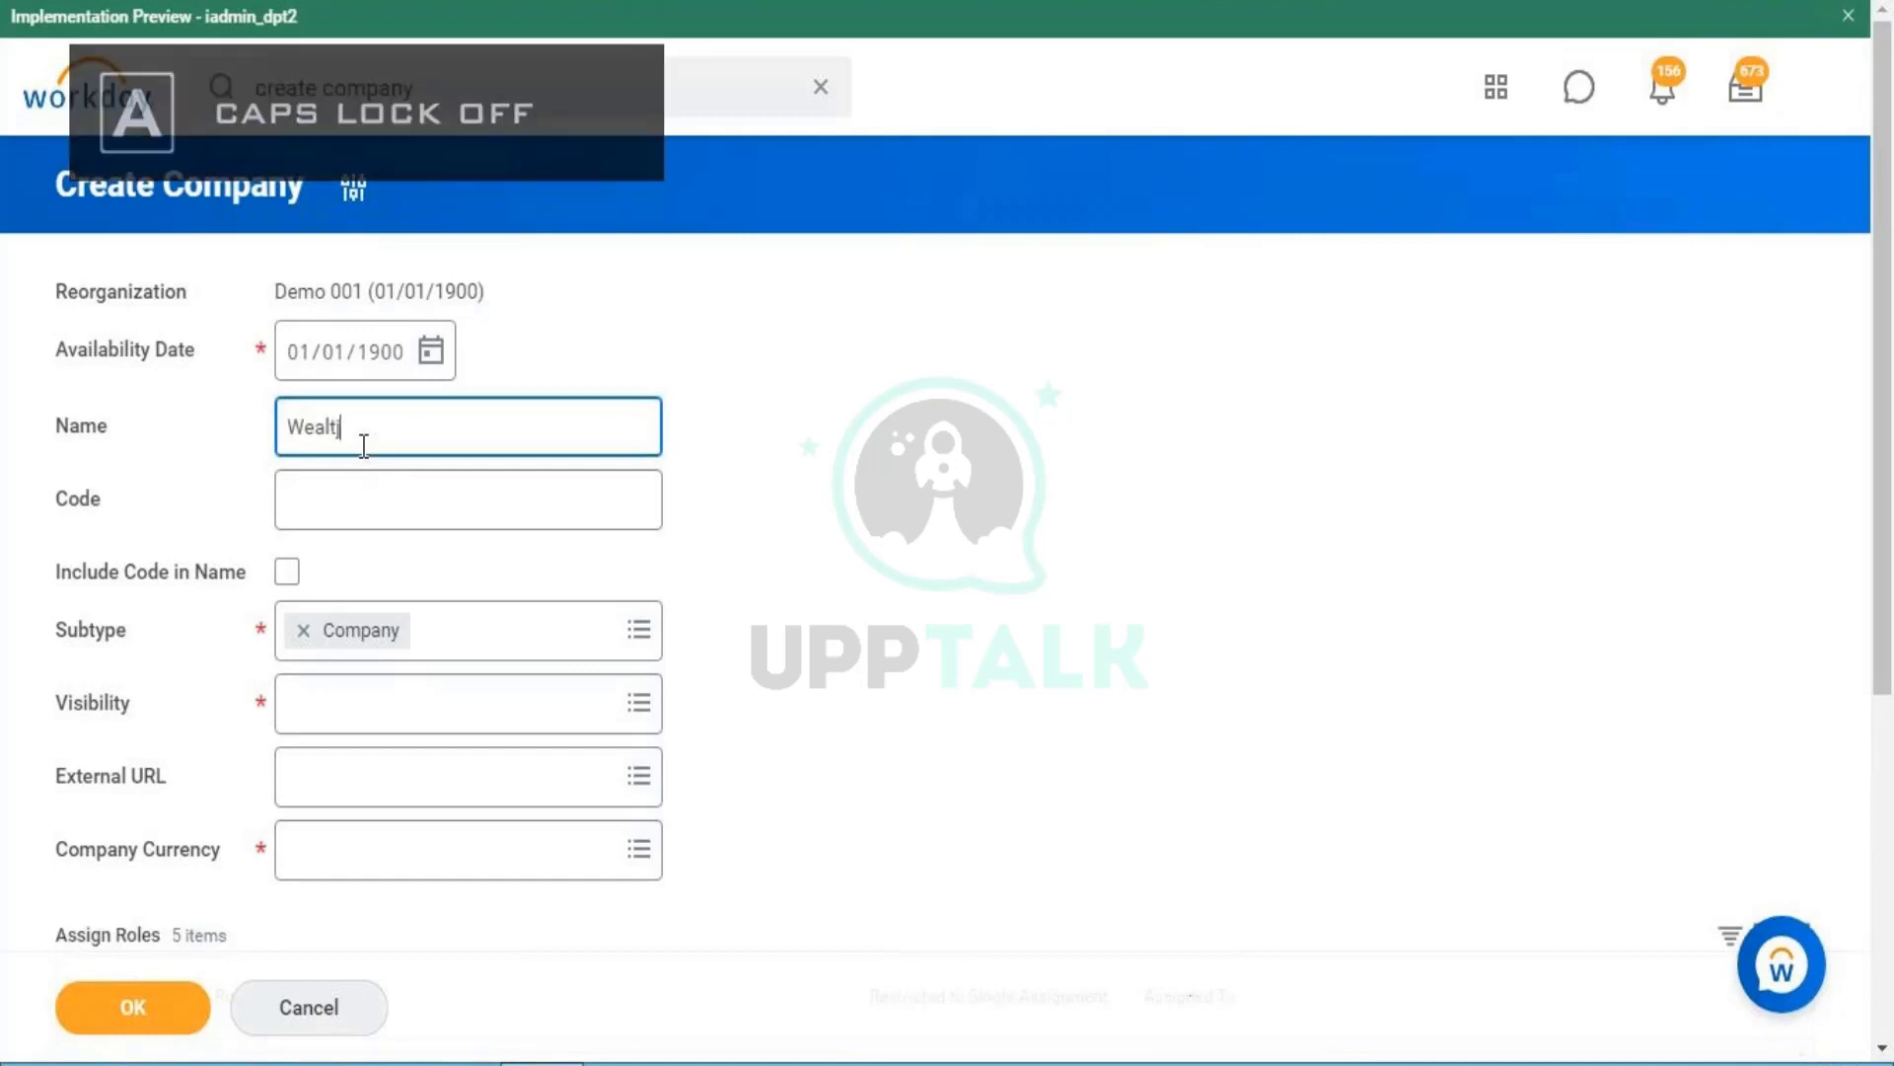
pyautogui.write('h o')
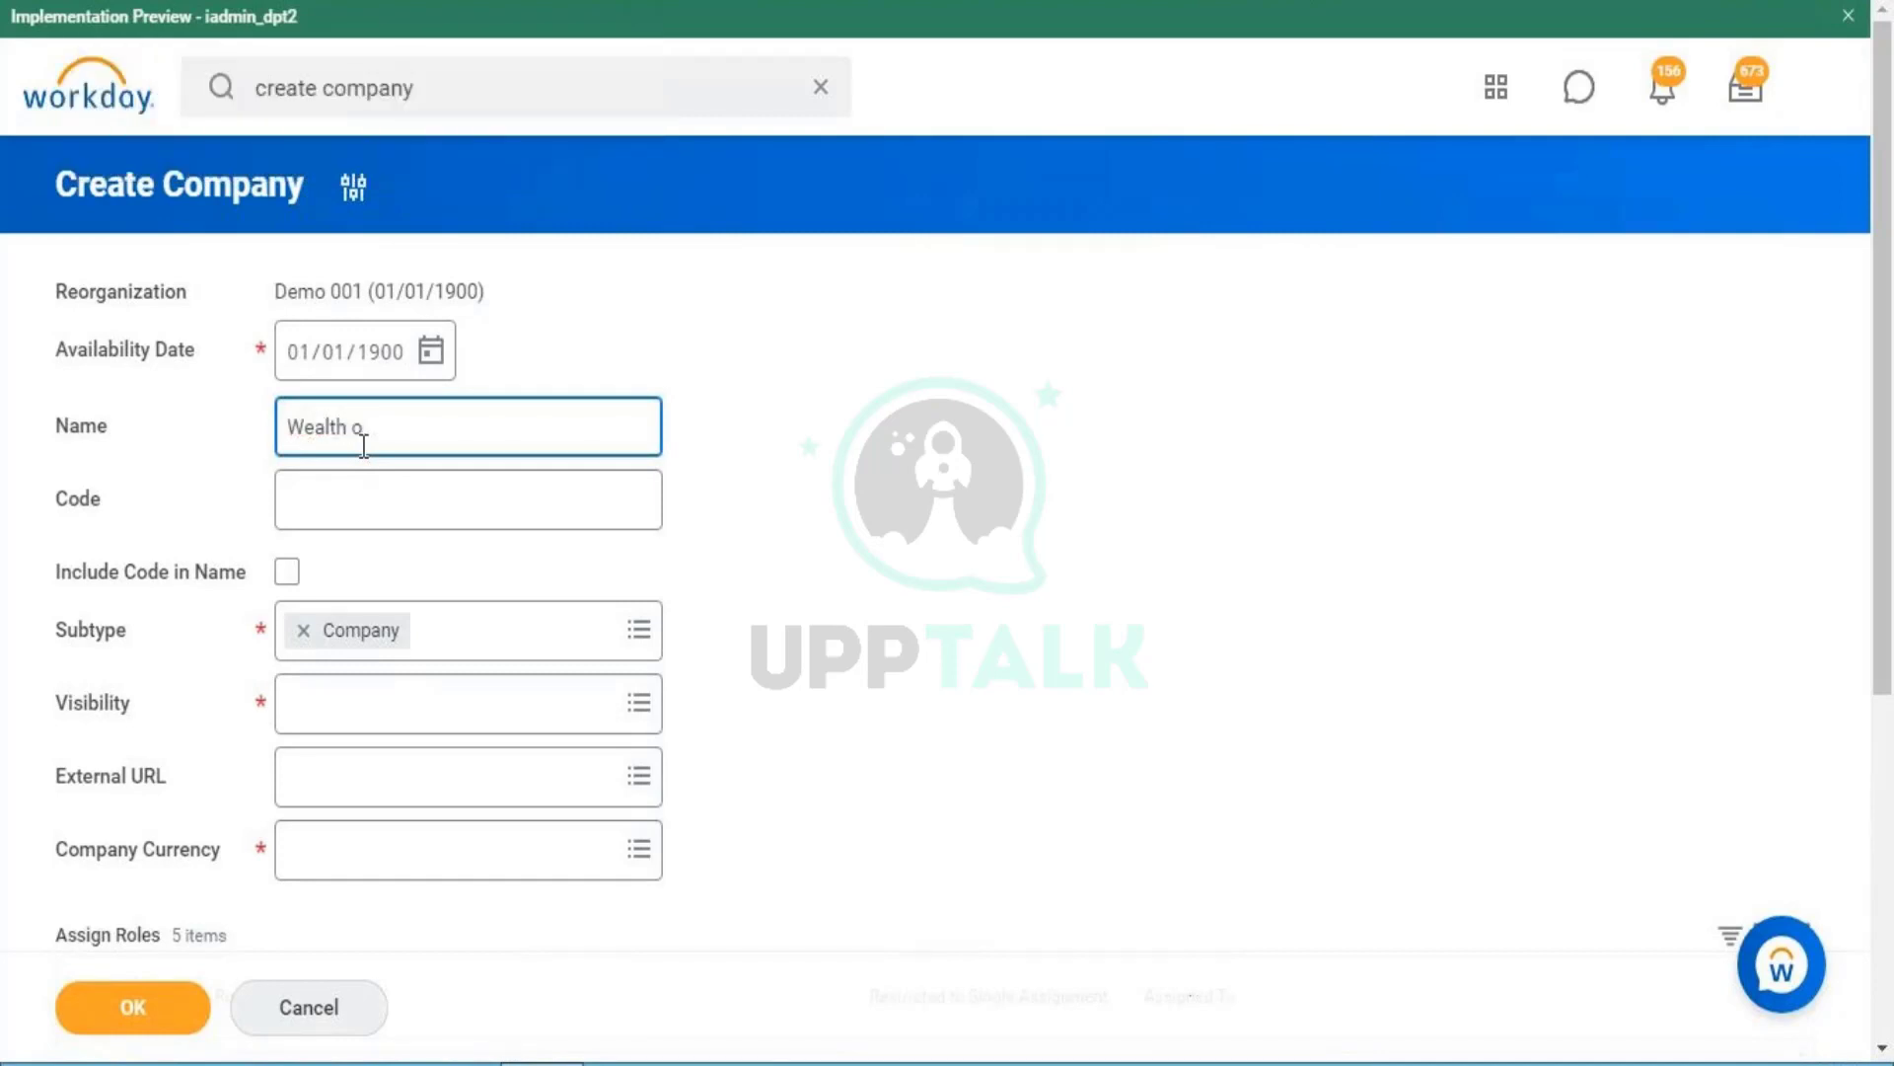
pyautogui.write('f')
pyautogui.press('capslock')
pyautogui.write('K')
pyautogui.press('capslock')
pyautogui.write('now')
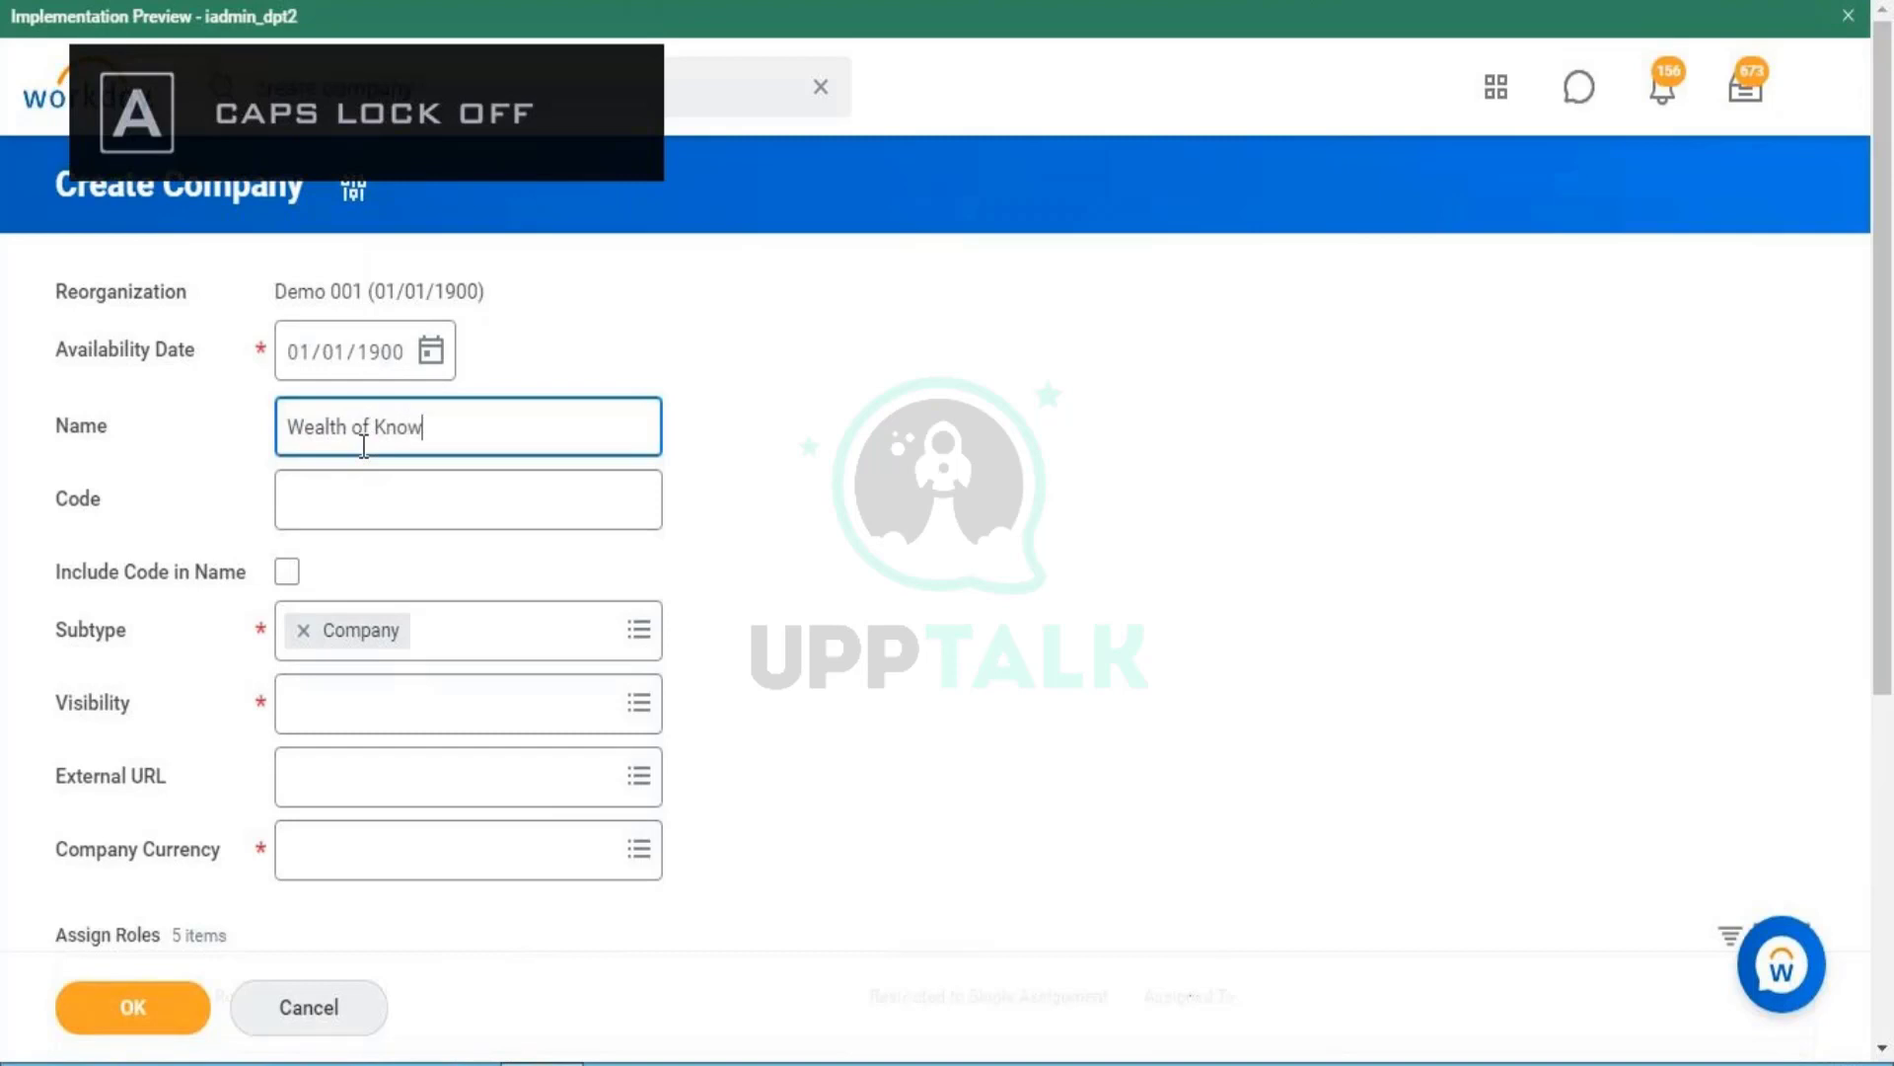
pyautogui.write('ledge ')
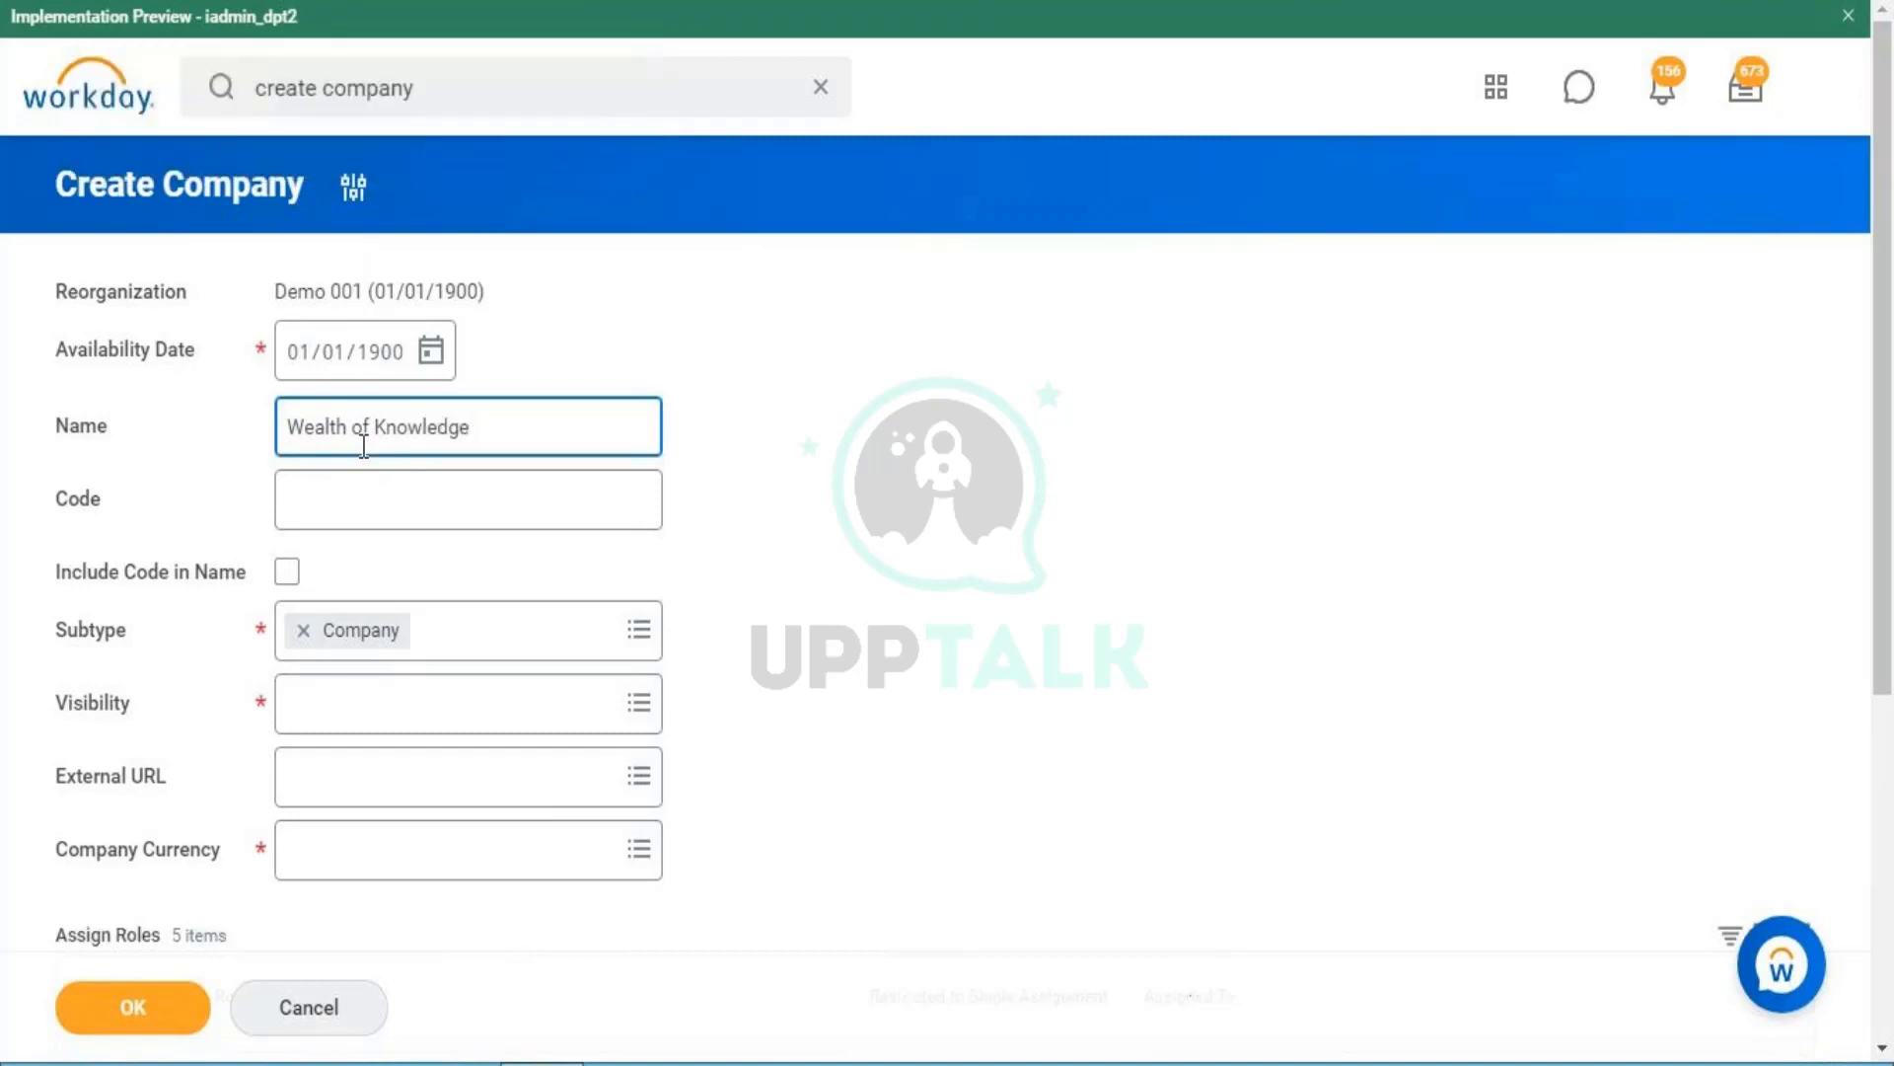
pyautogui.write('002')
pyautogui.press('Tab')
pyautogui.press('capslock')
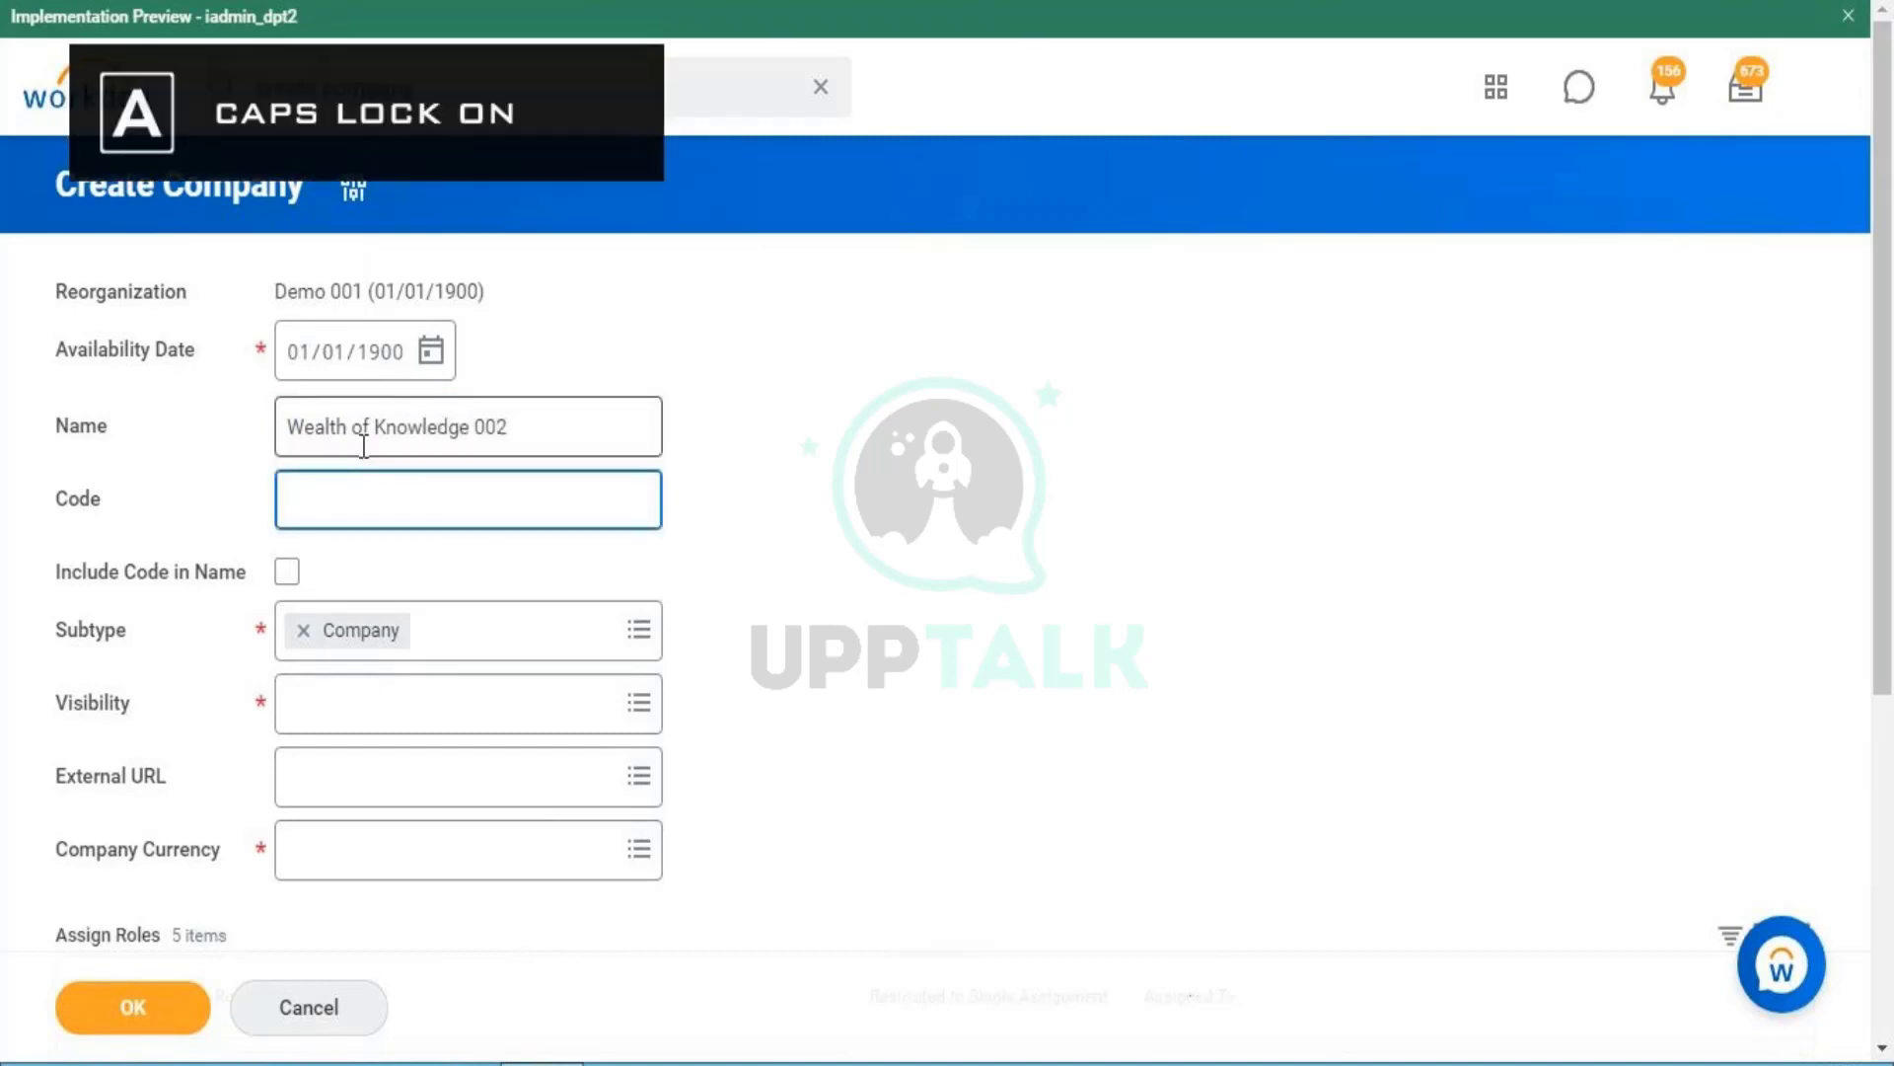
pyautogui.write('WOK002')
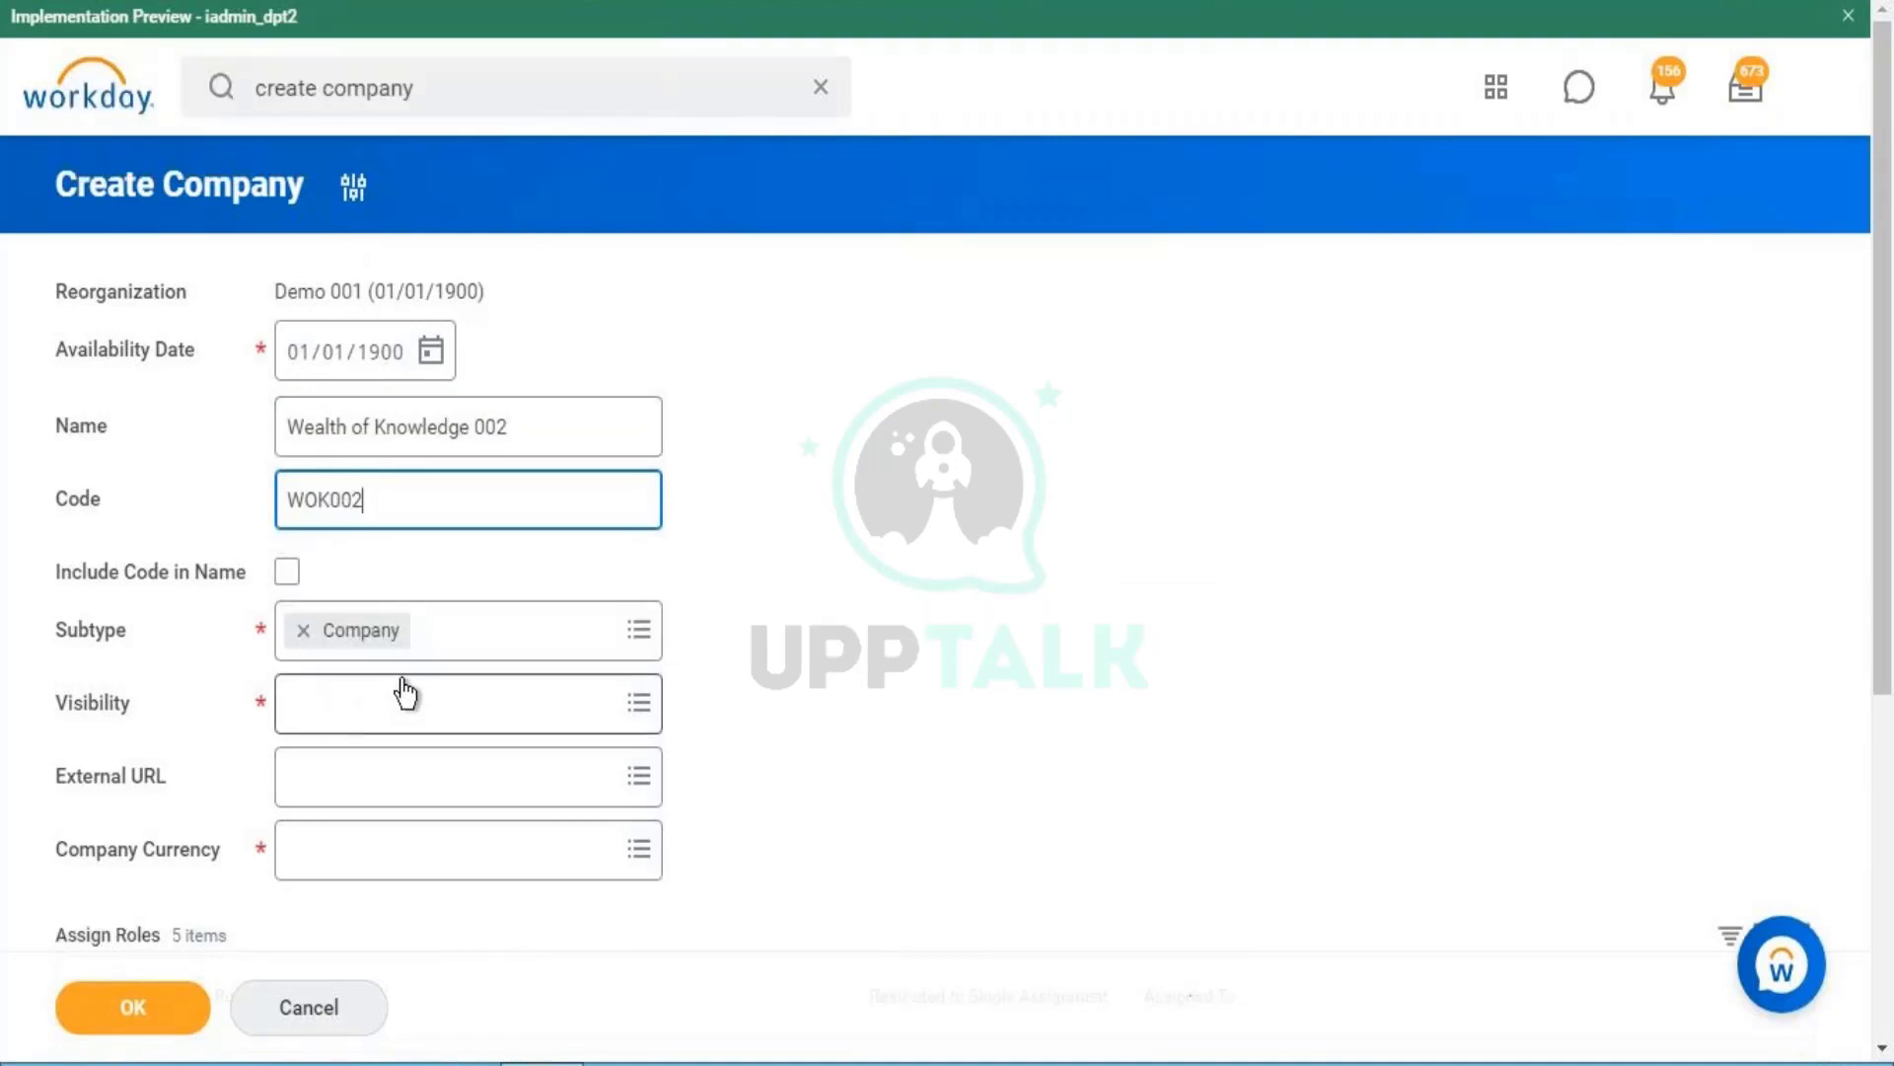
# - Set the company's Visibility to Everyone
pyautogui.click(457, 699)
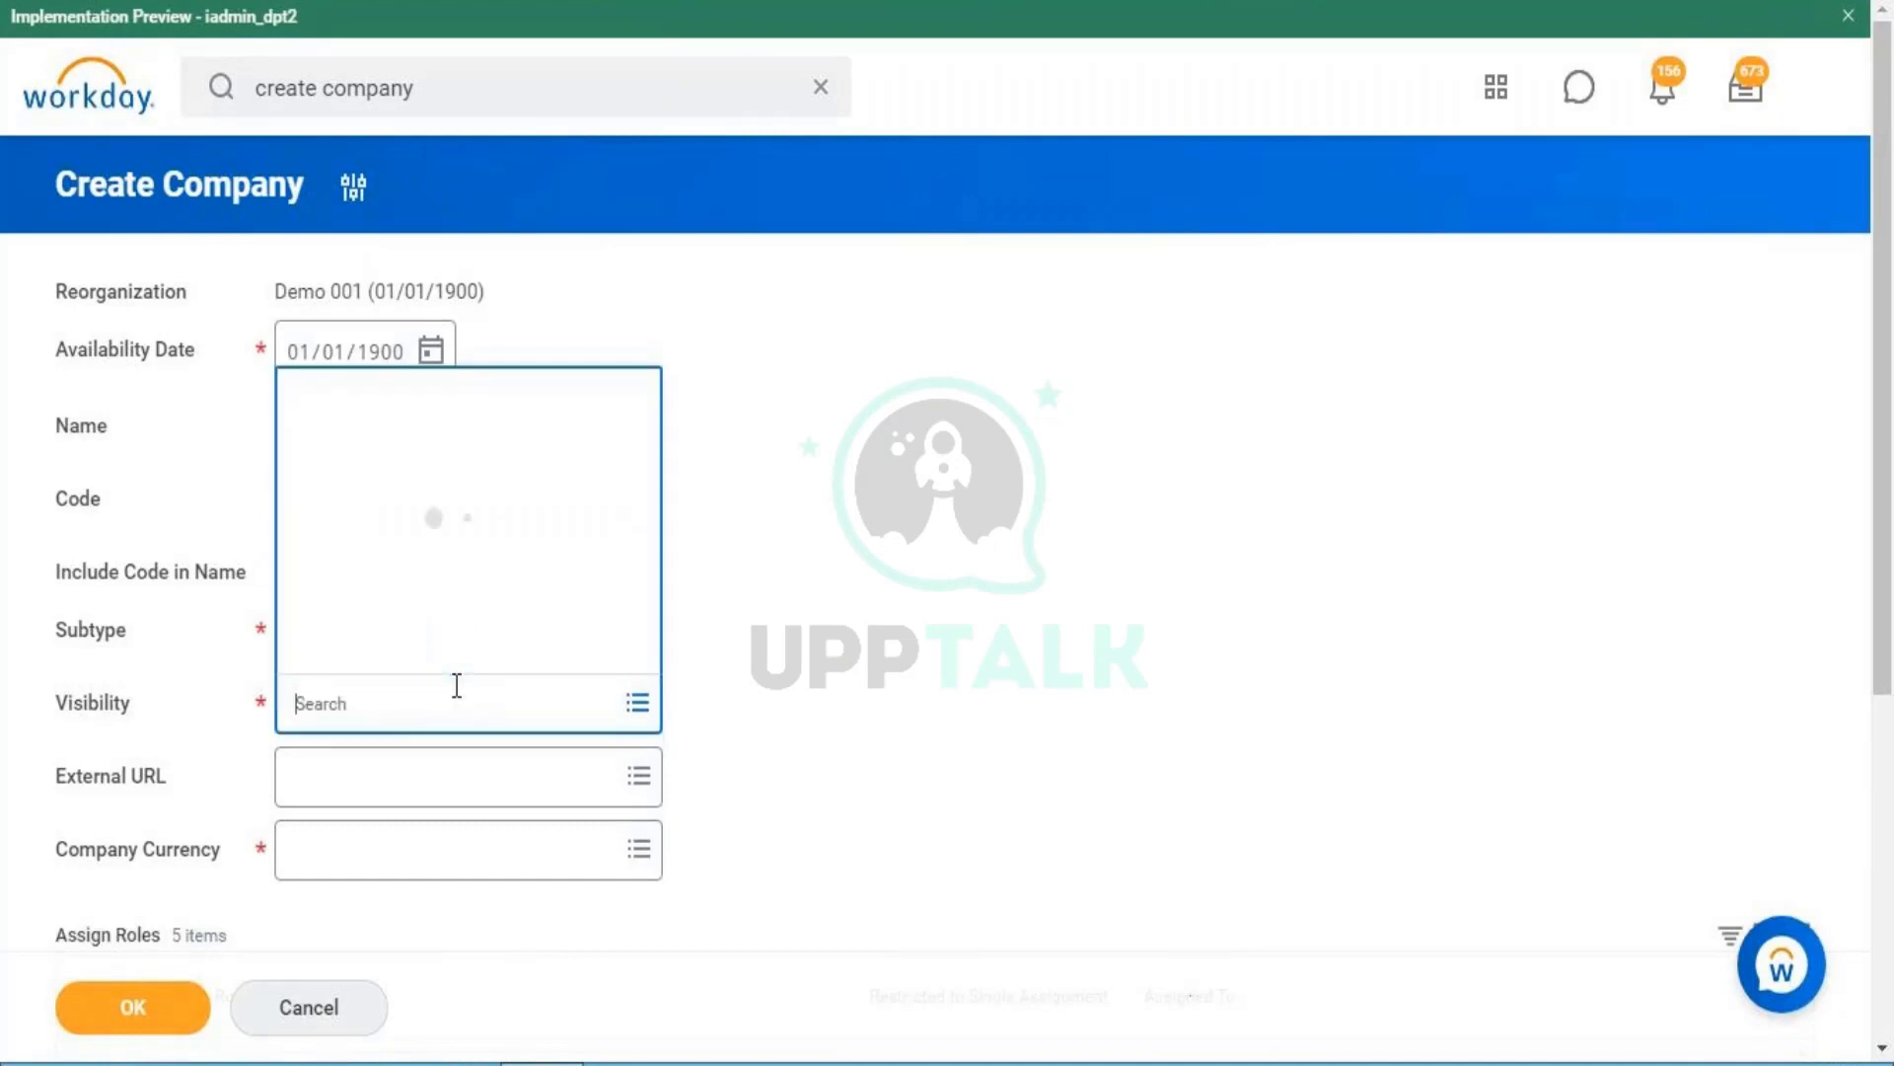
pyautogui.click(451, 490)
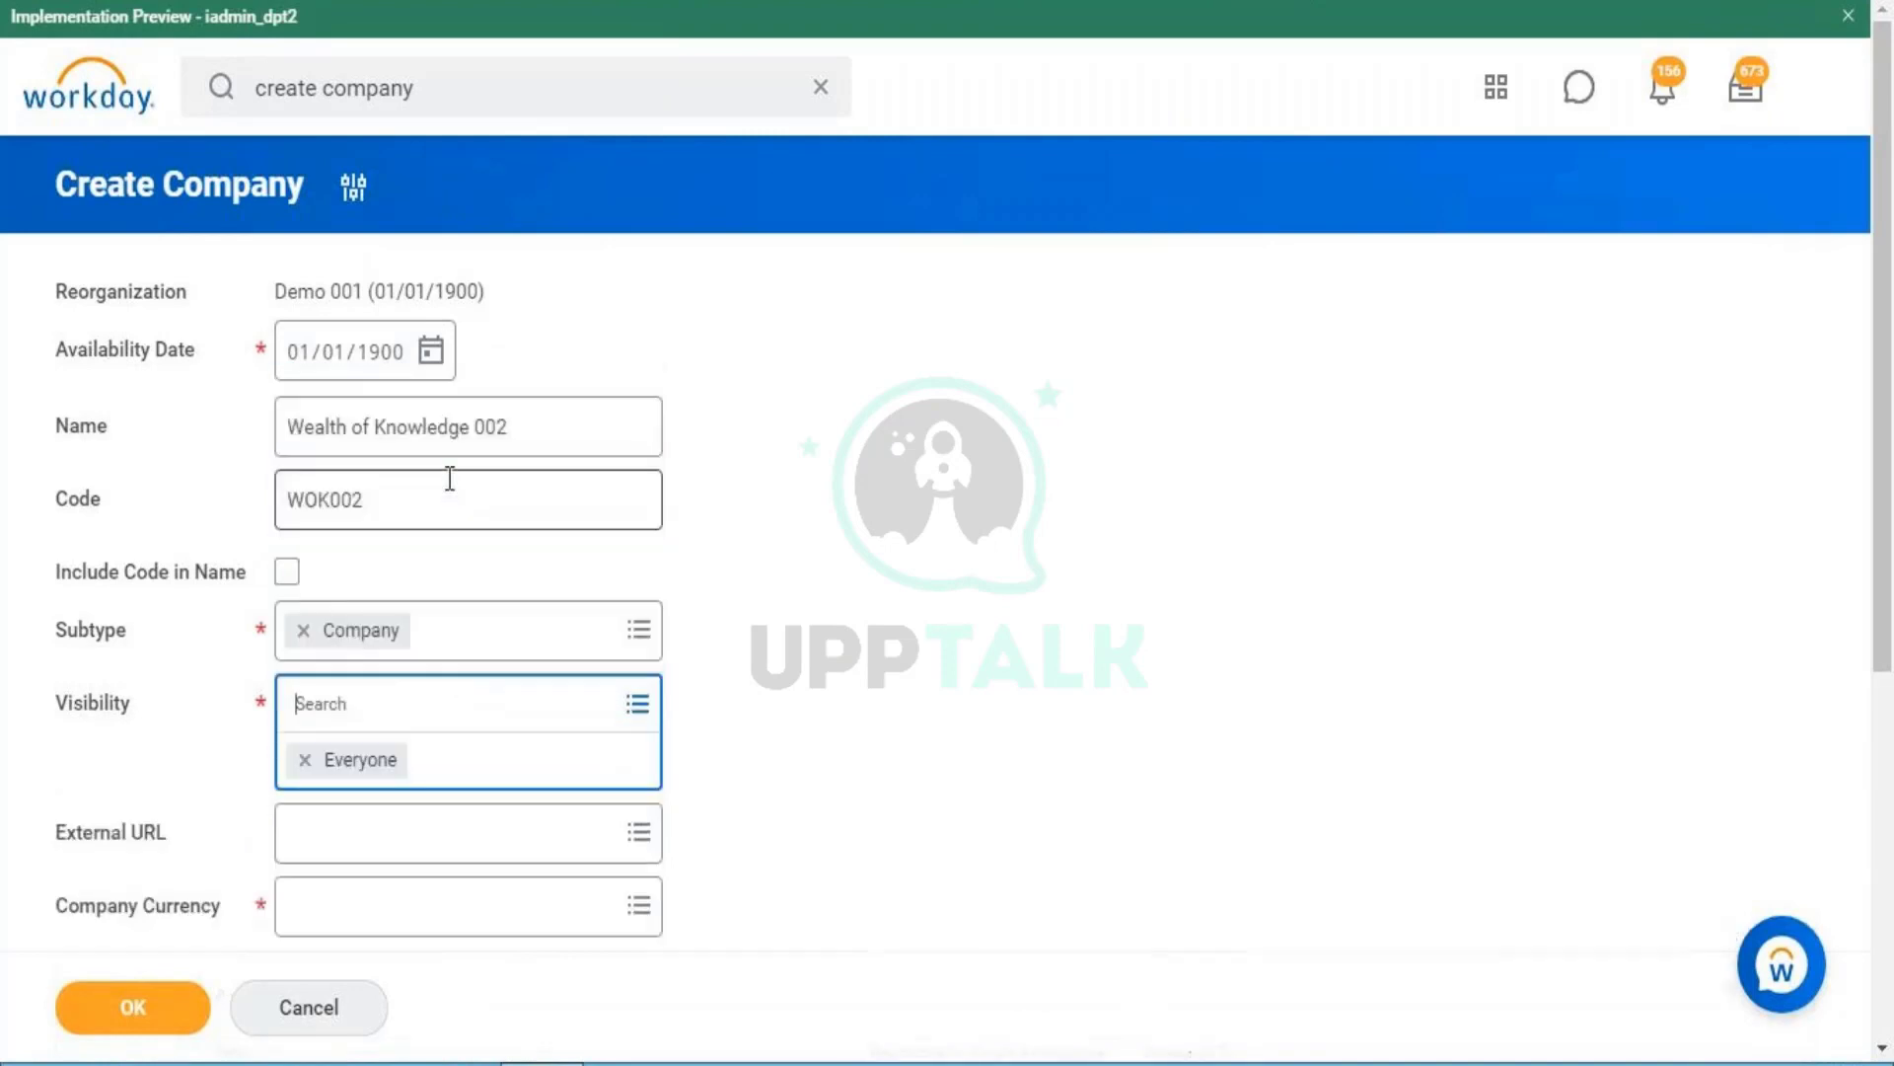
pyautogui.click(945, 681)
pyautogui.scroll(-1, 1890, 685)
pyautogui.scroll(-1, 1890, 686)
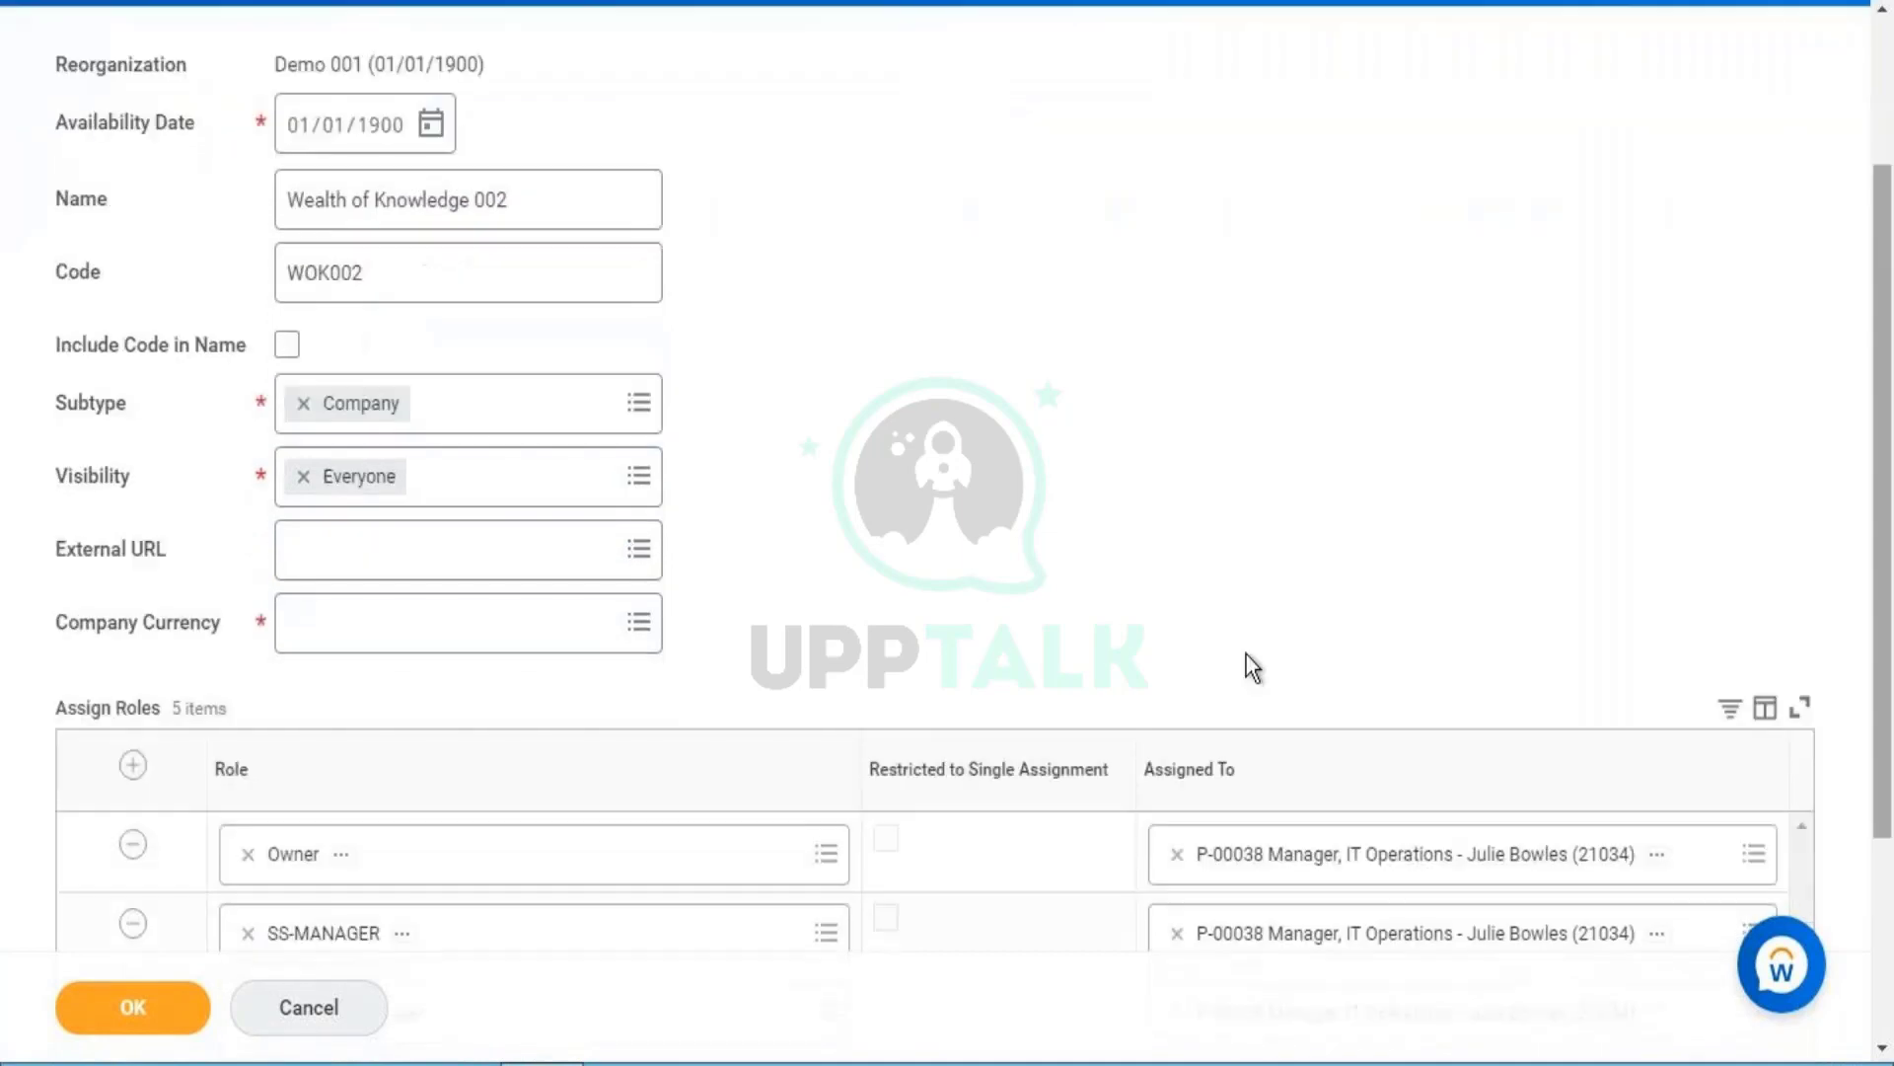
# - Search 'usd' in Company Currency and select USD
pyautogui.click(509, 643)
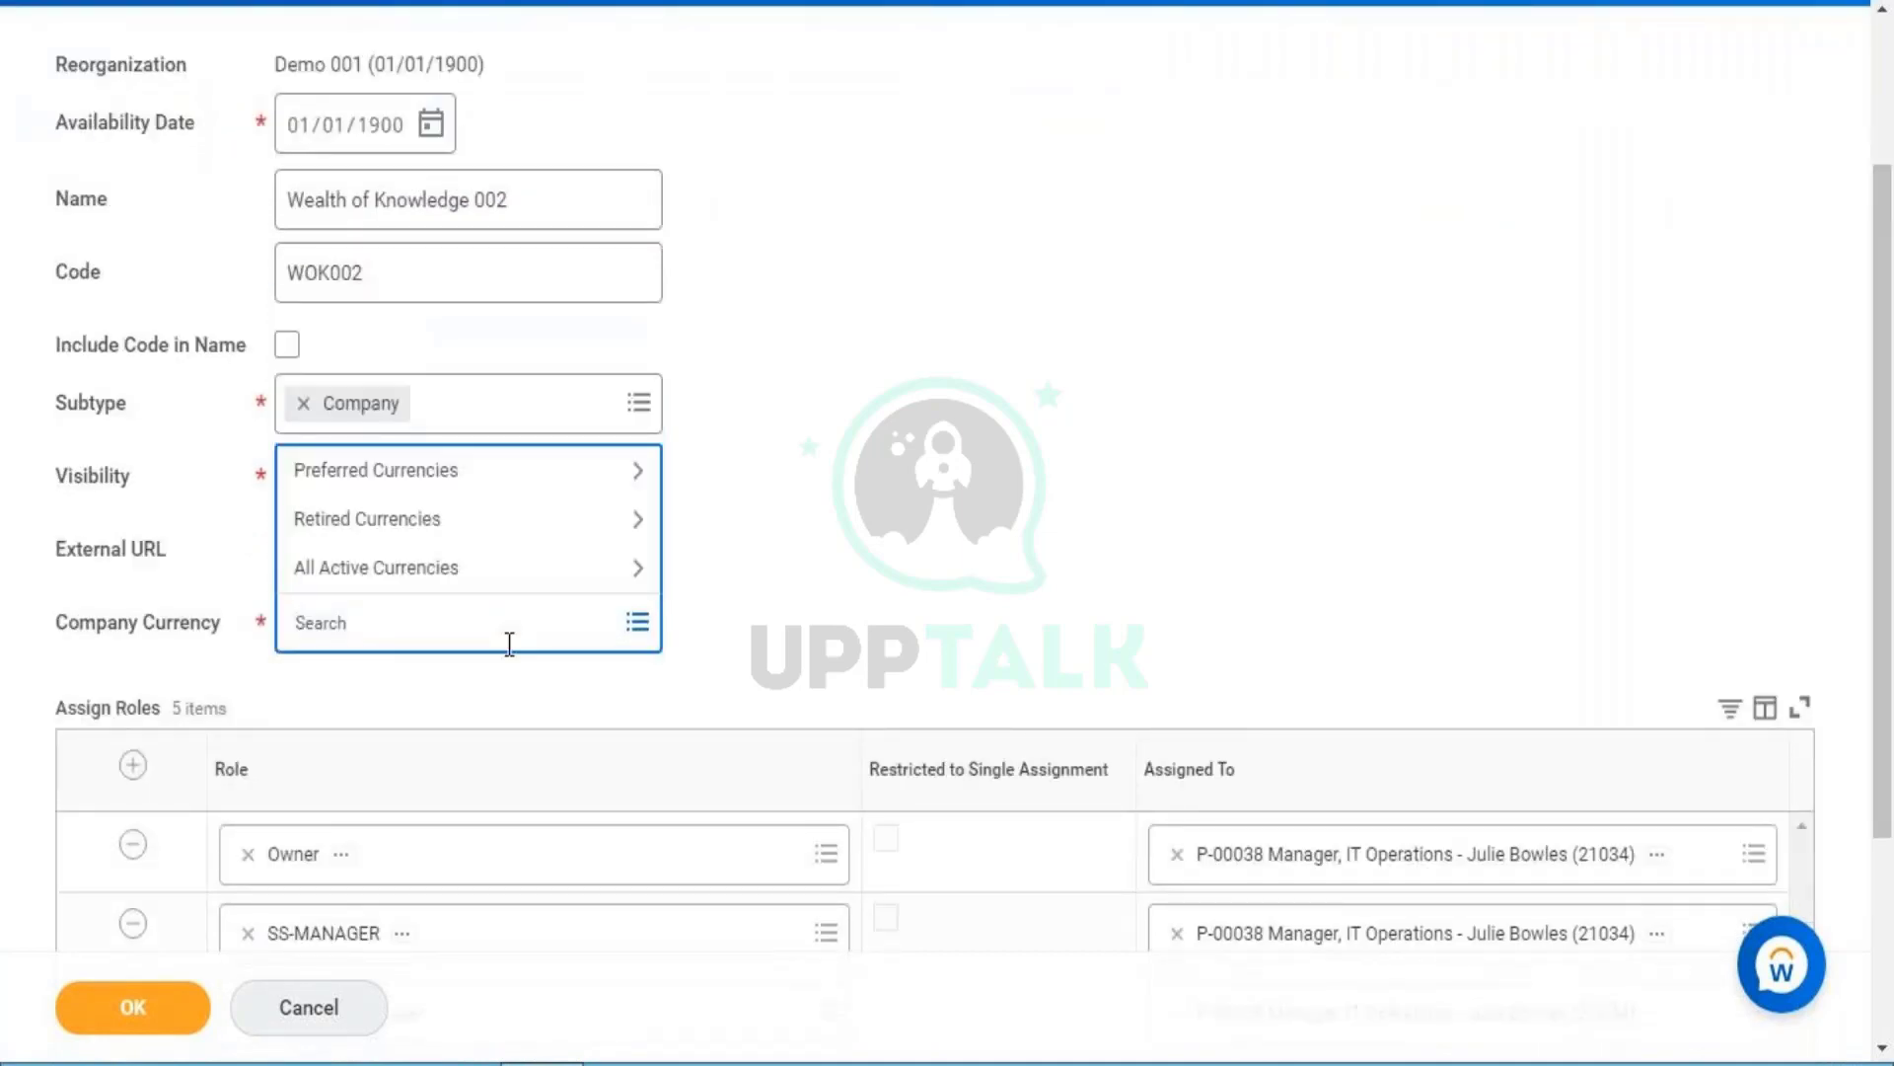
pyautogui.press('capslock')
pyautogui.write('usd')
pyautogui.press('Return')
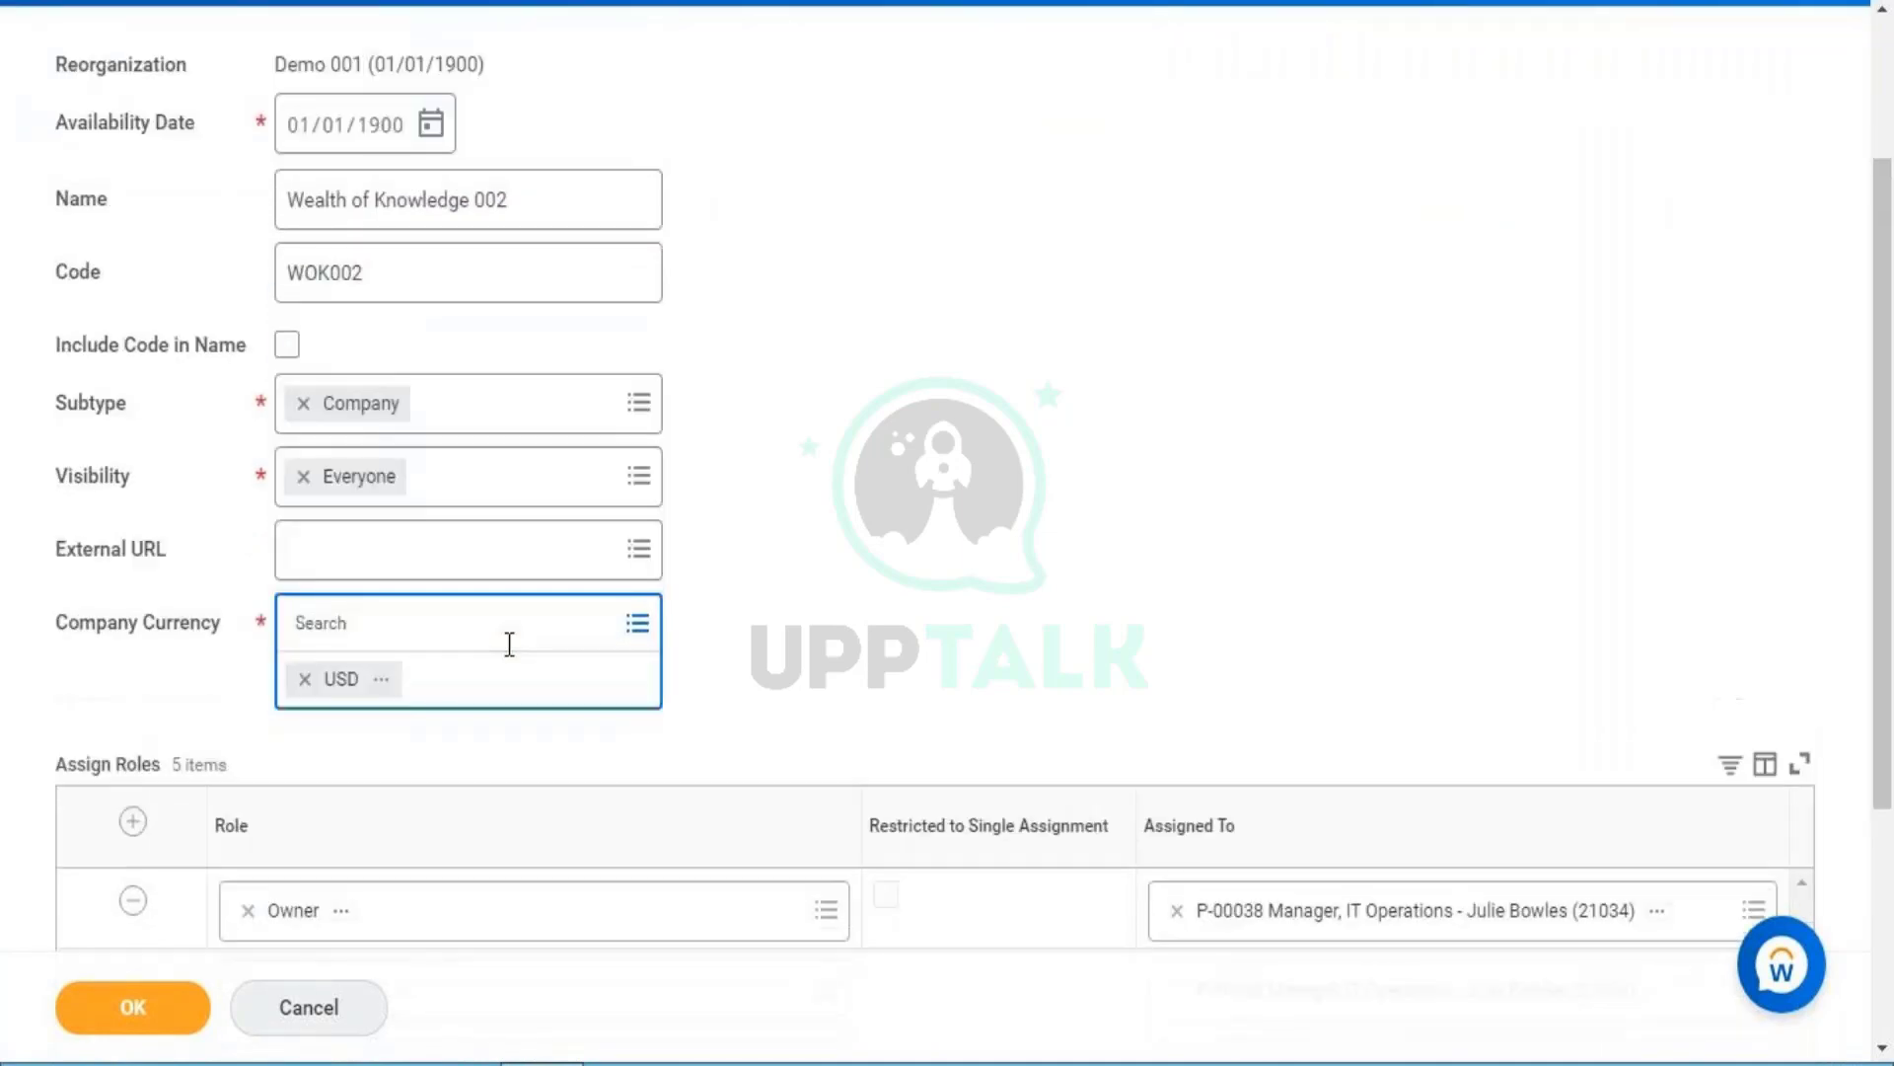
pyautogui.click(1275, 612)
pyautogui.scroll(-1, 1890, 780)
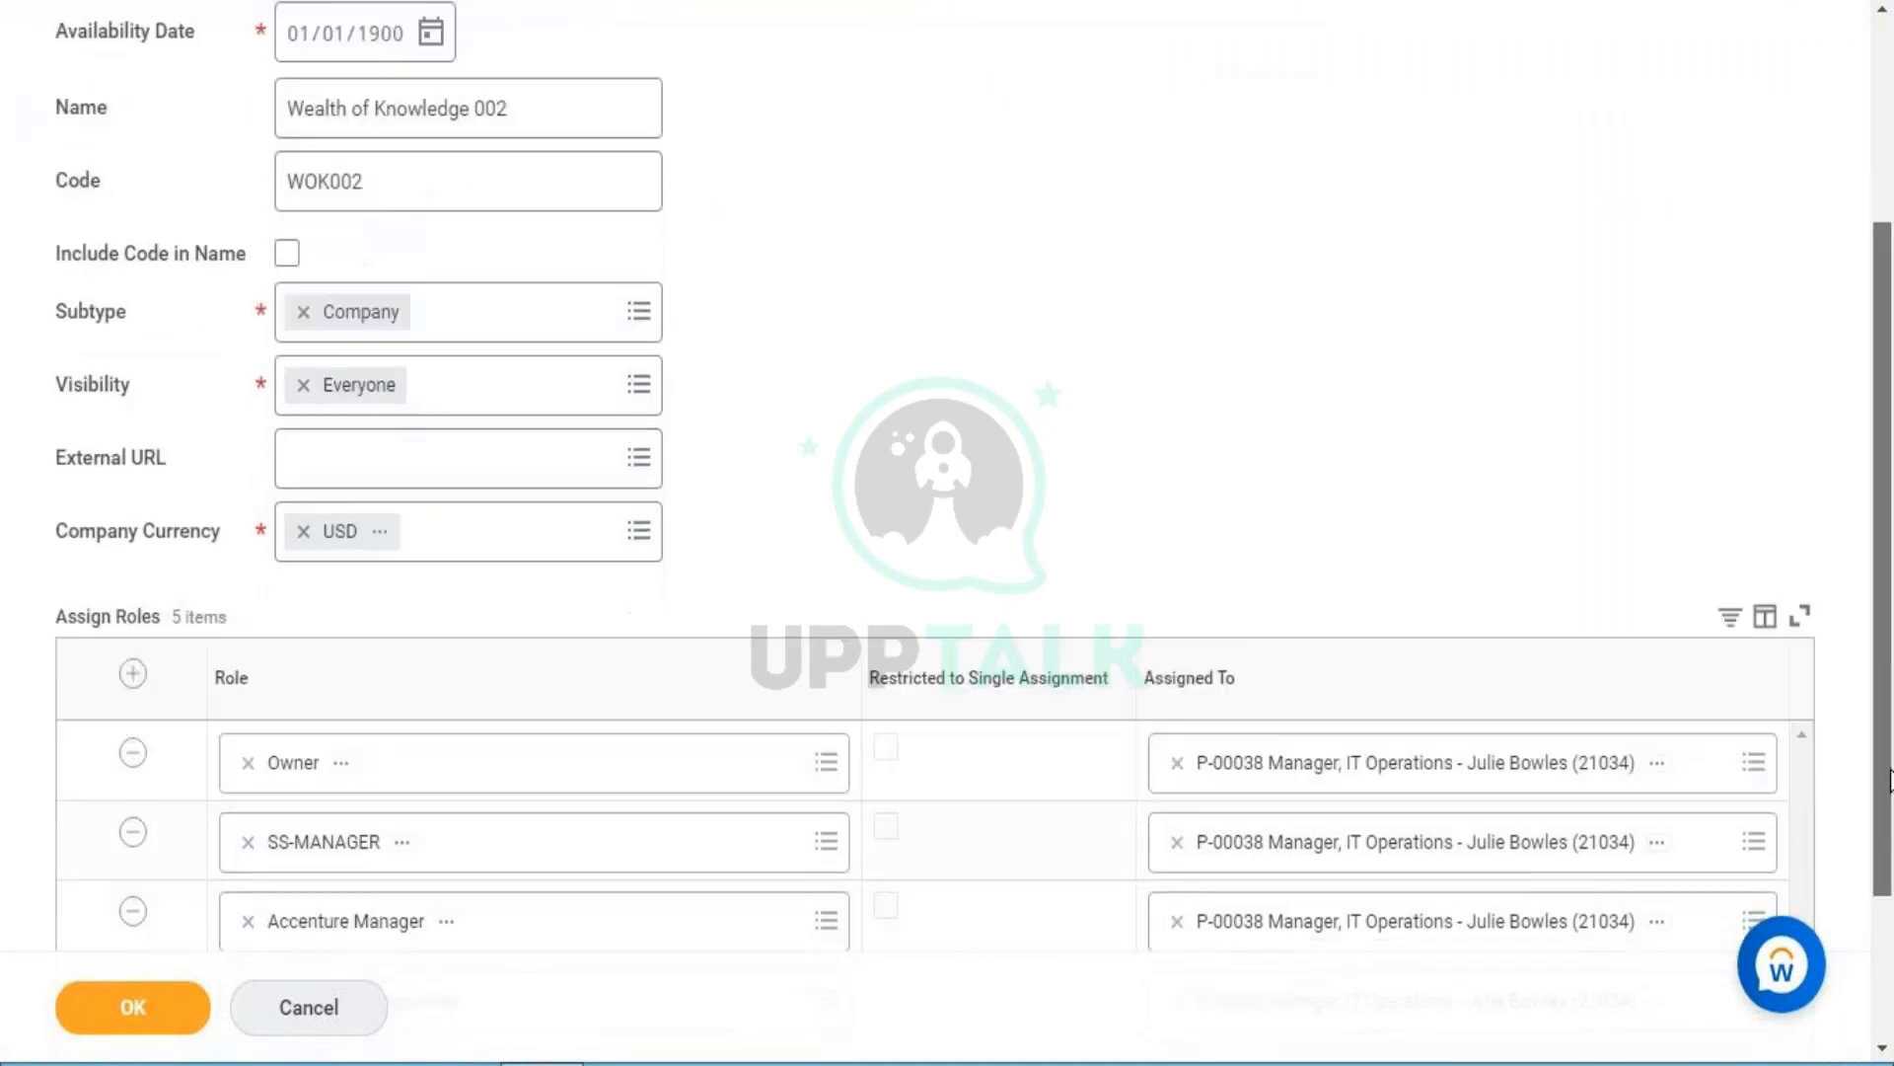
pyautogui.moveTo(1890, 781); pyautogui.dragTo(1890, 918)
# - Remove the Accenture Manager, Accenture HR Associate, SS-MANAGER and Accenture CSO Head role rows
pyautogui.click(136, 698)
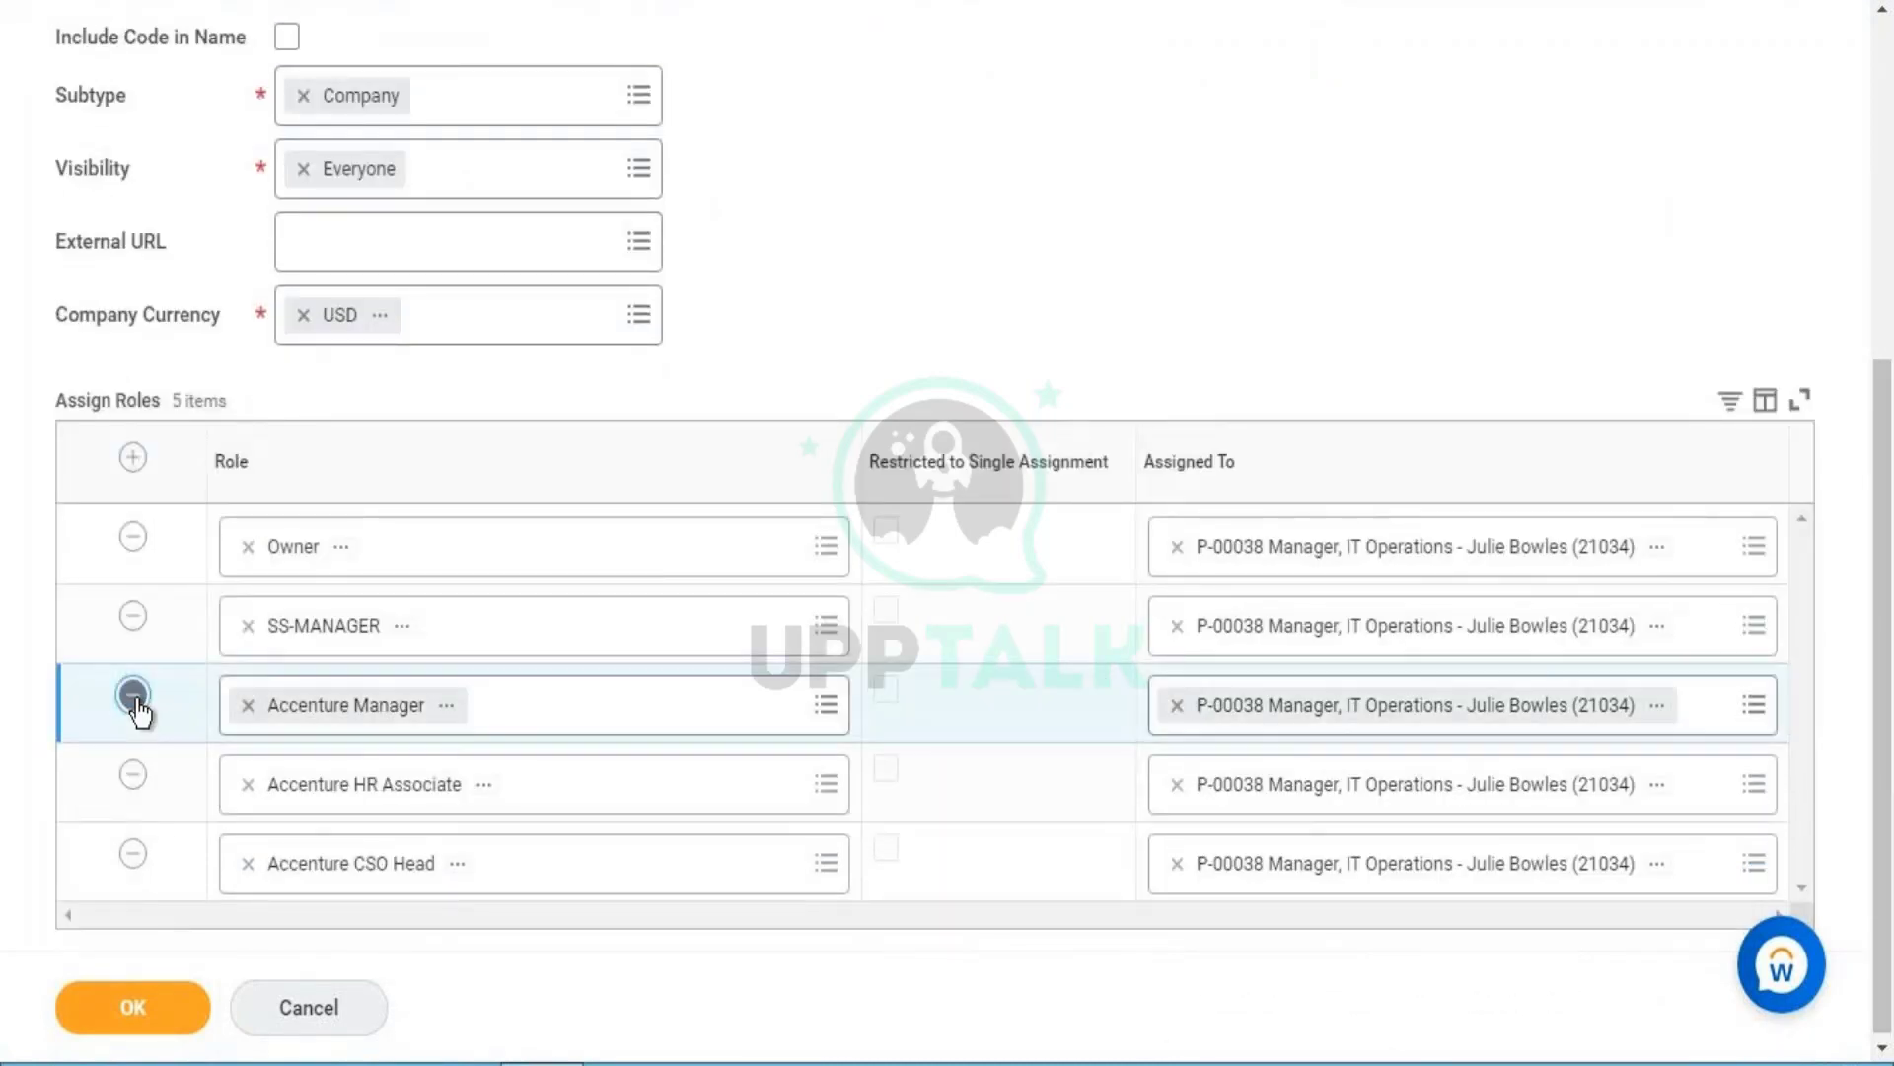
pyautogui.click(134, 777)
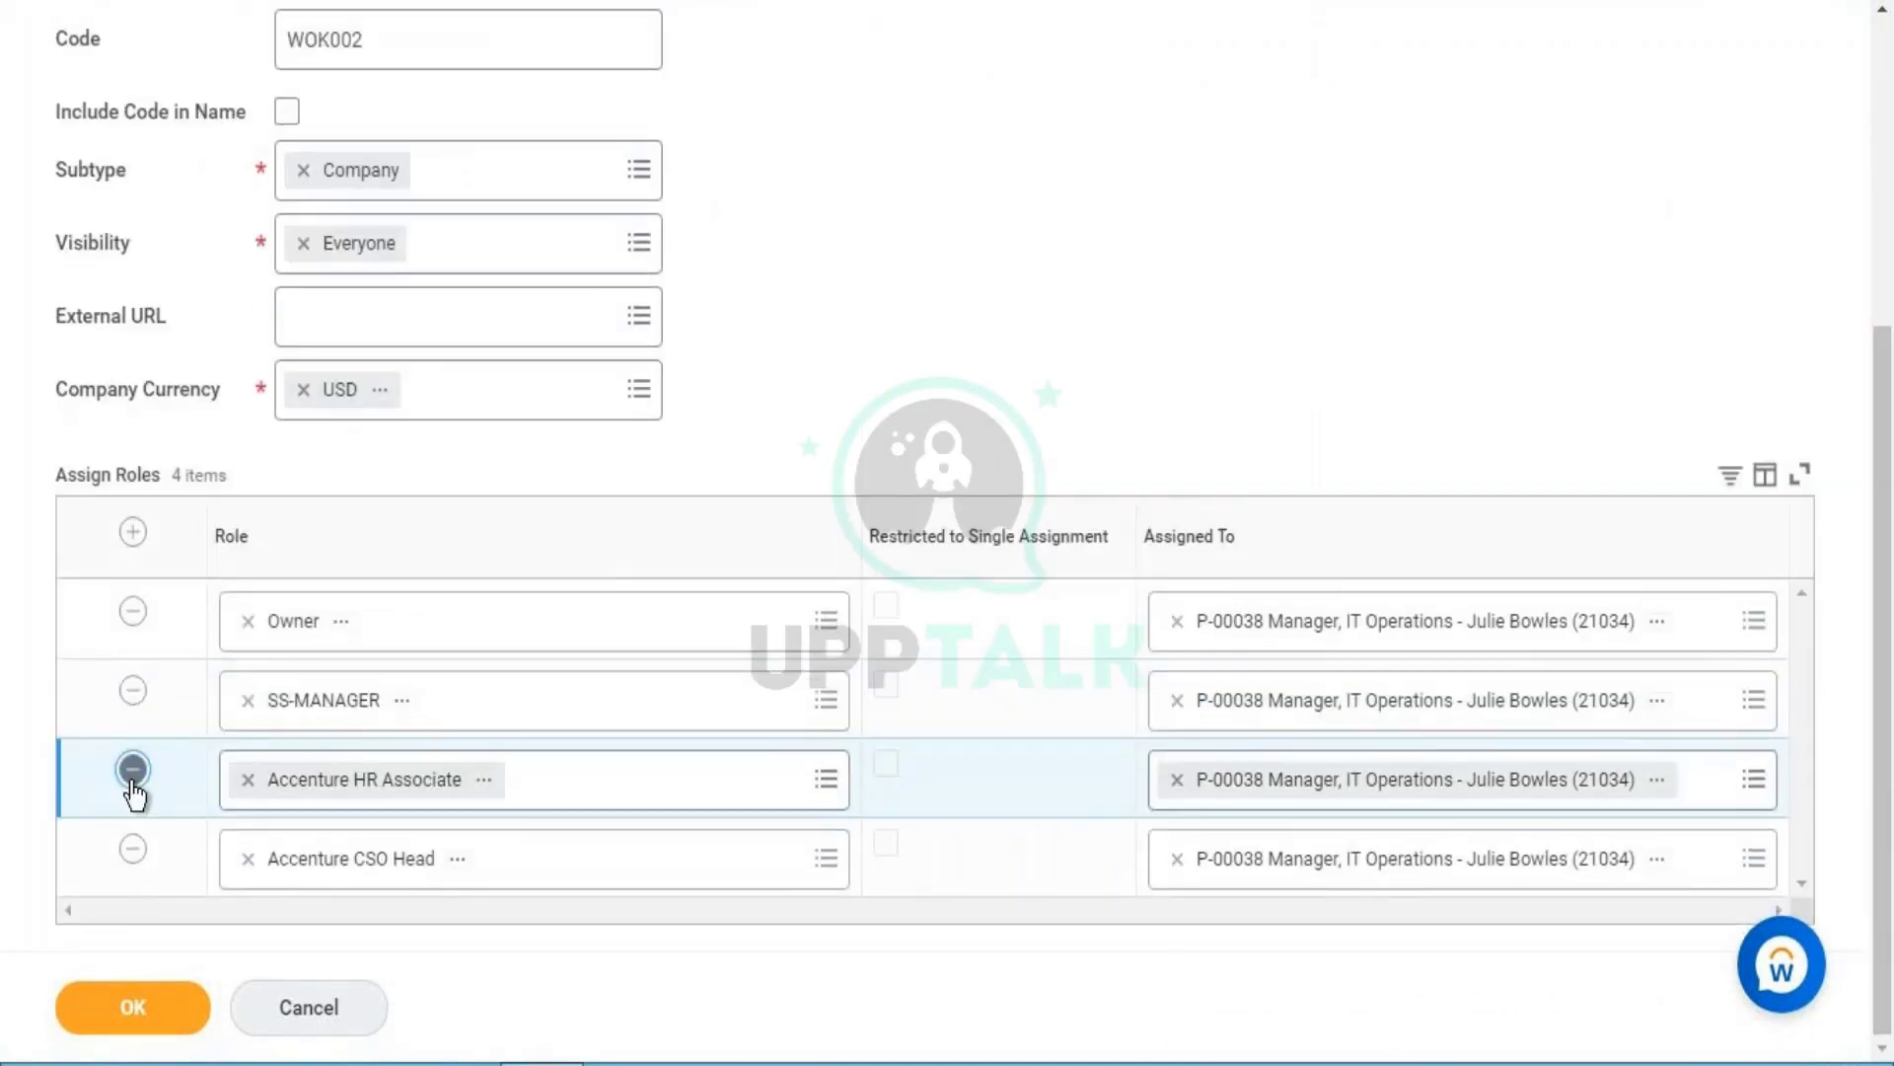
pyautogui.click(134, 779)
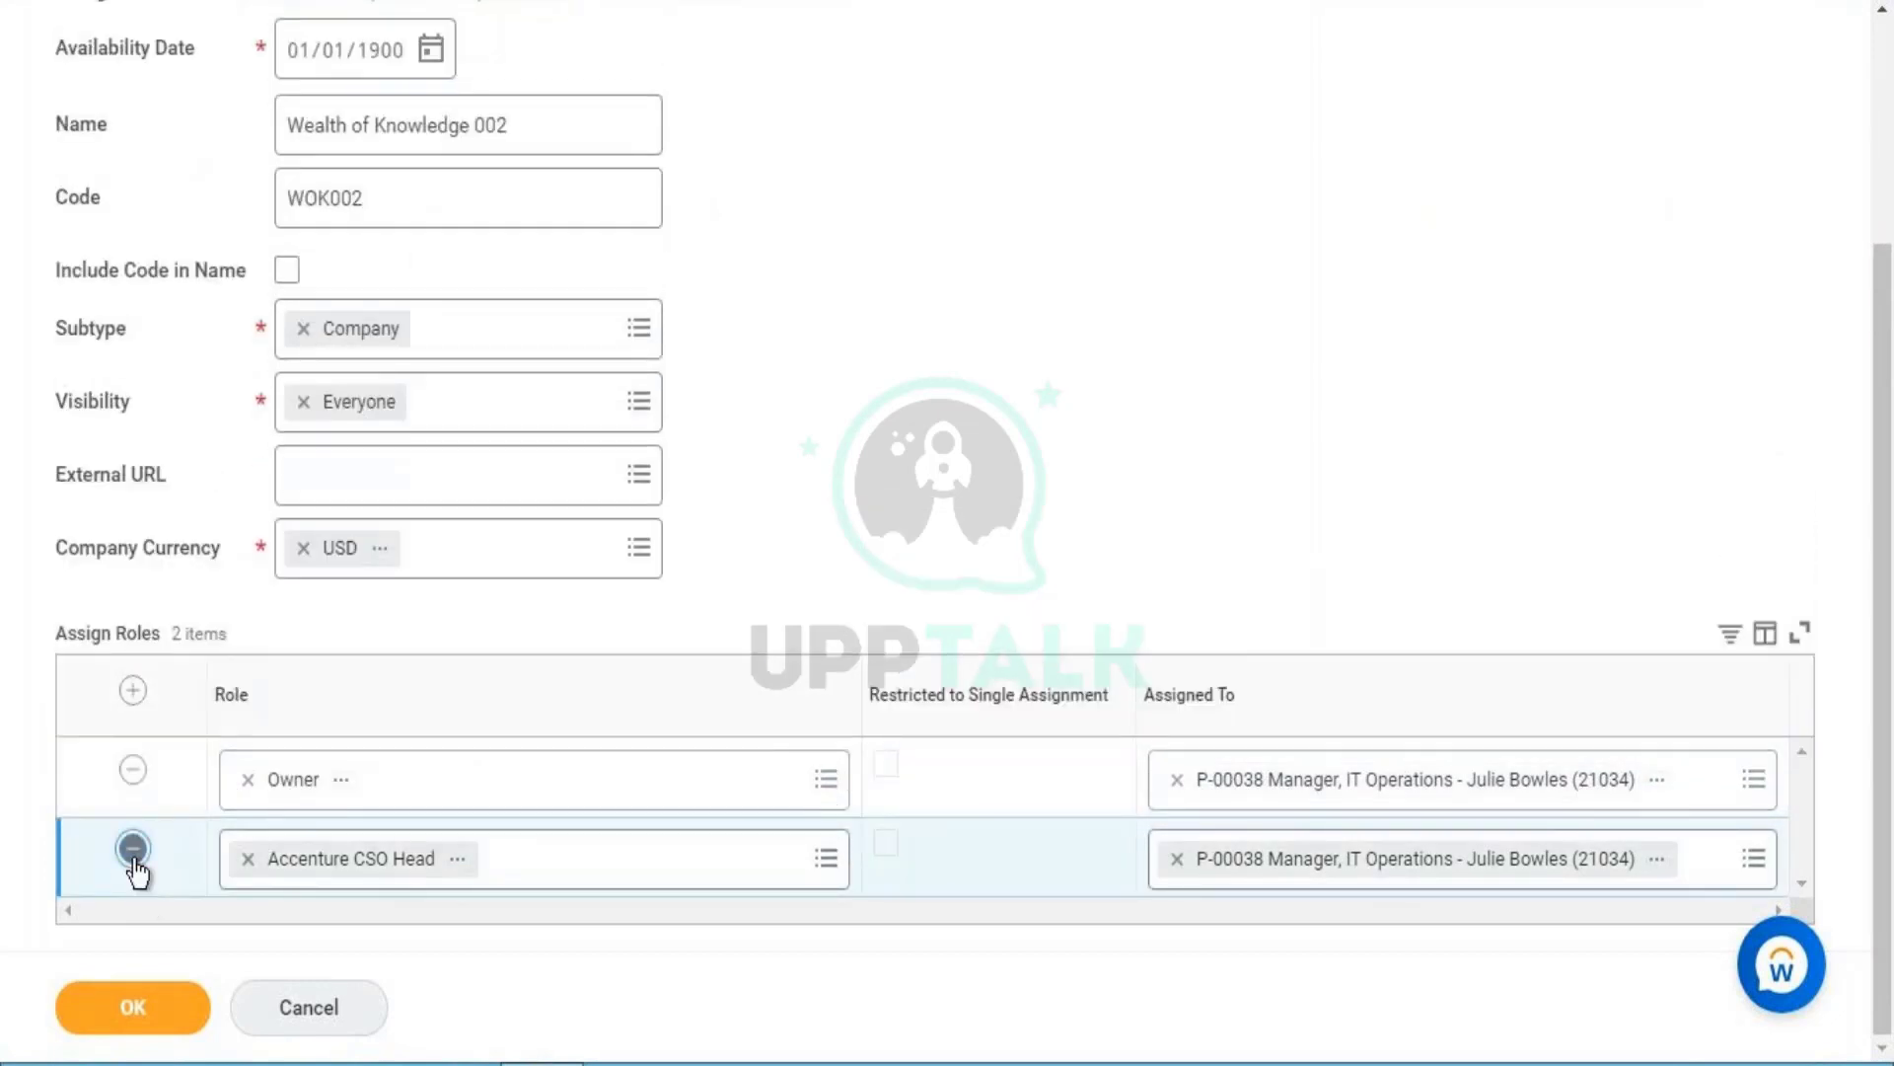
pyautogui.click(133, 850)
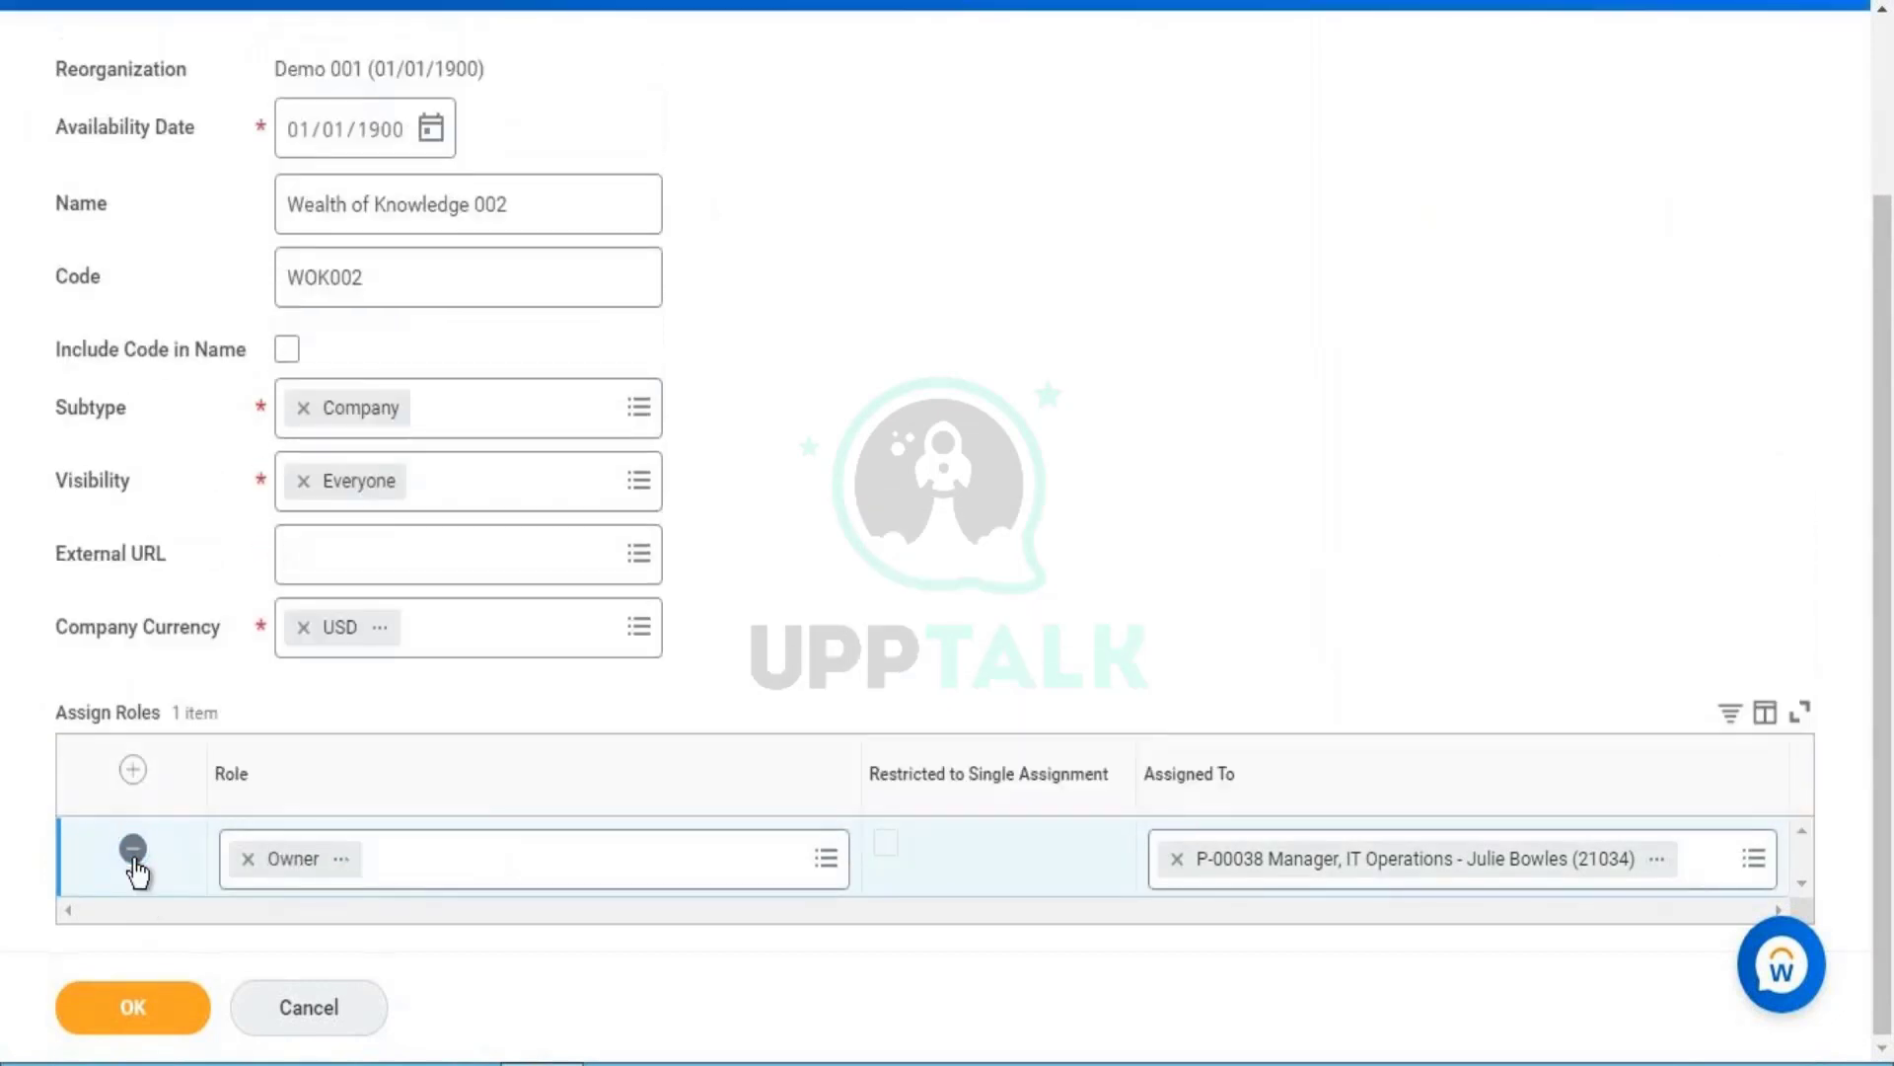
# - Try an 'accounting' role row, discard it, dismiss the error, and submit the company
pyautogui.click(132, 770)
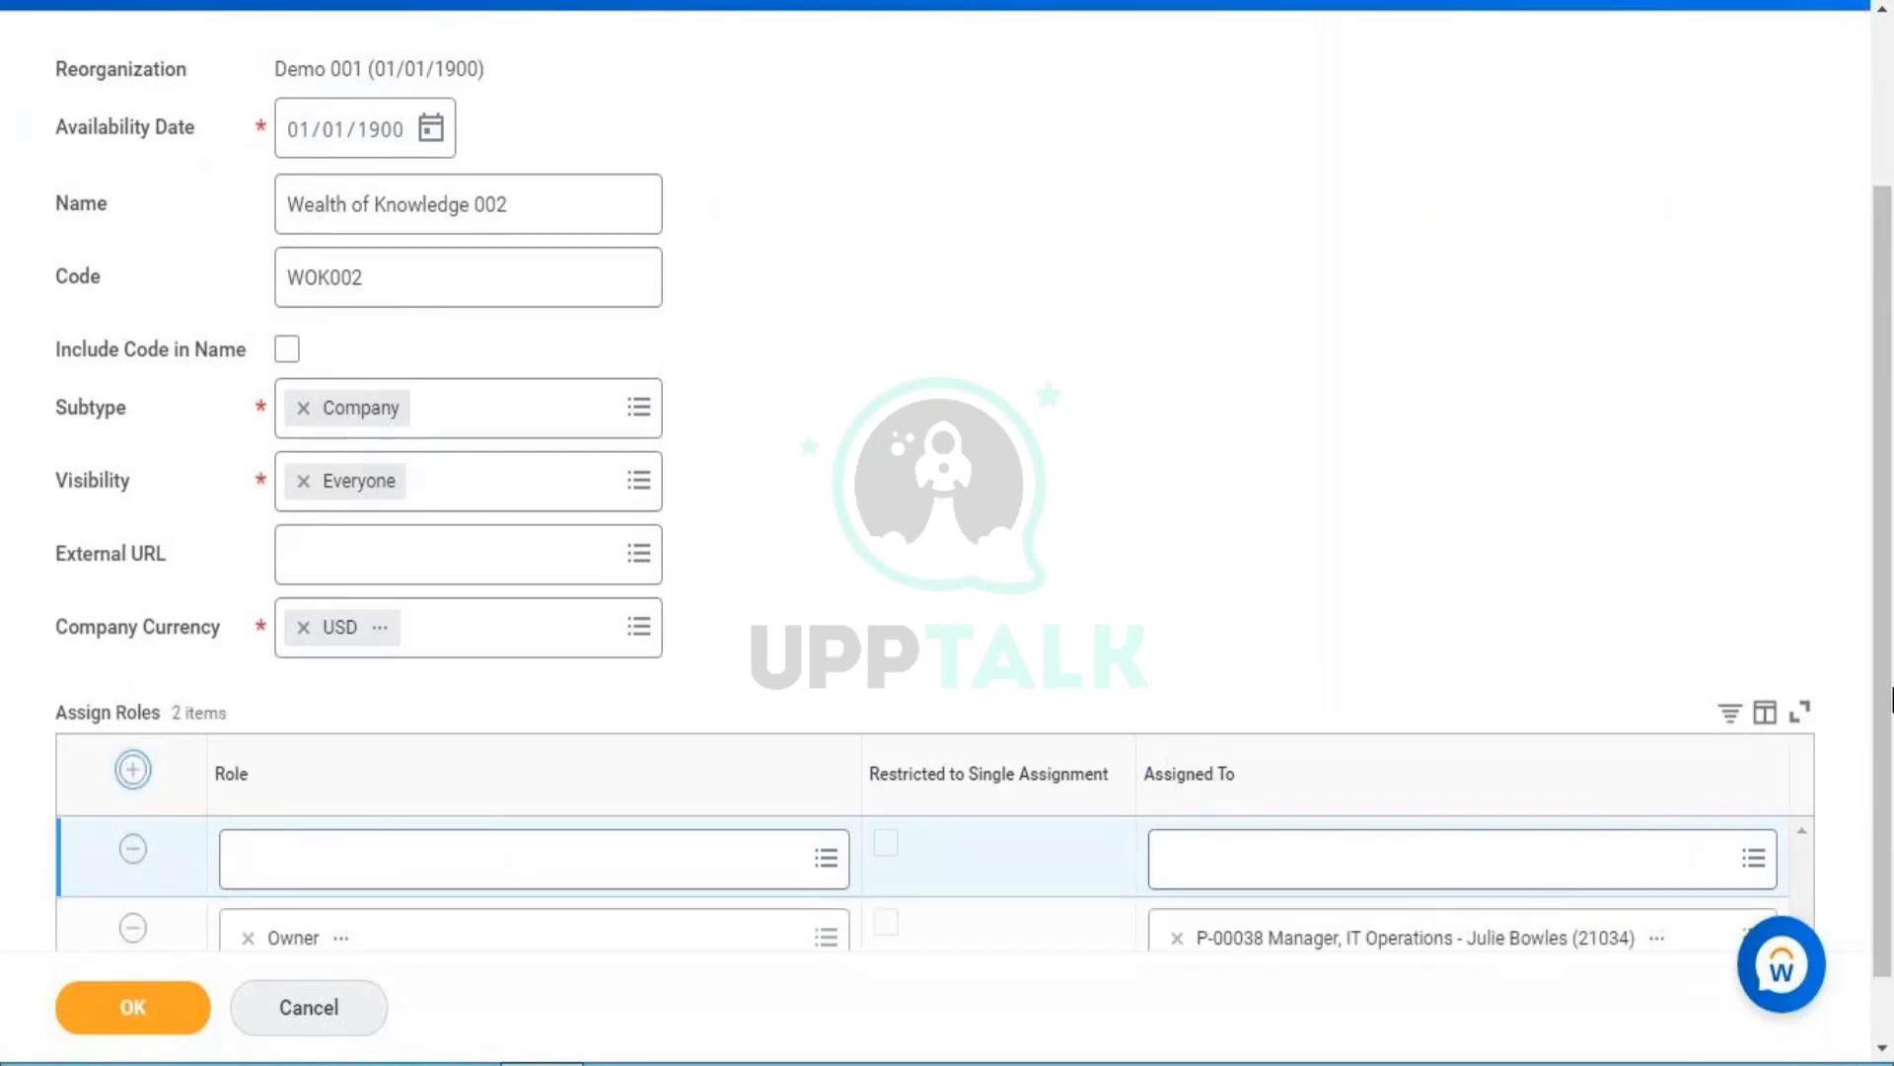
pyautogui.scroll(-1, 1085, 735)
pyautogui.click(710, 804)
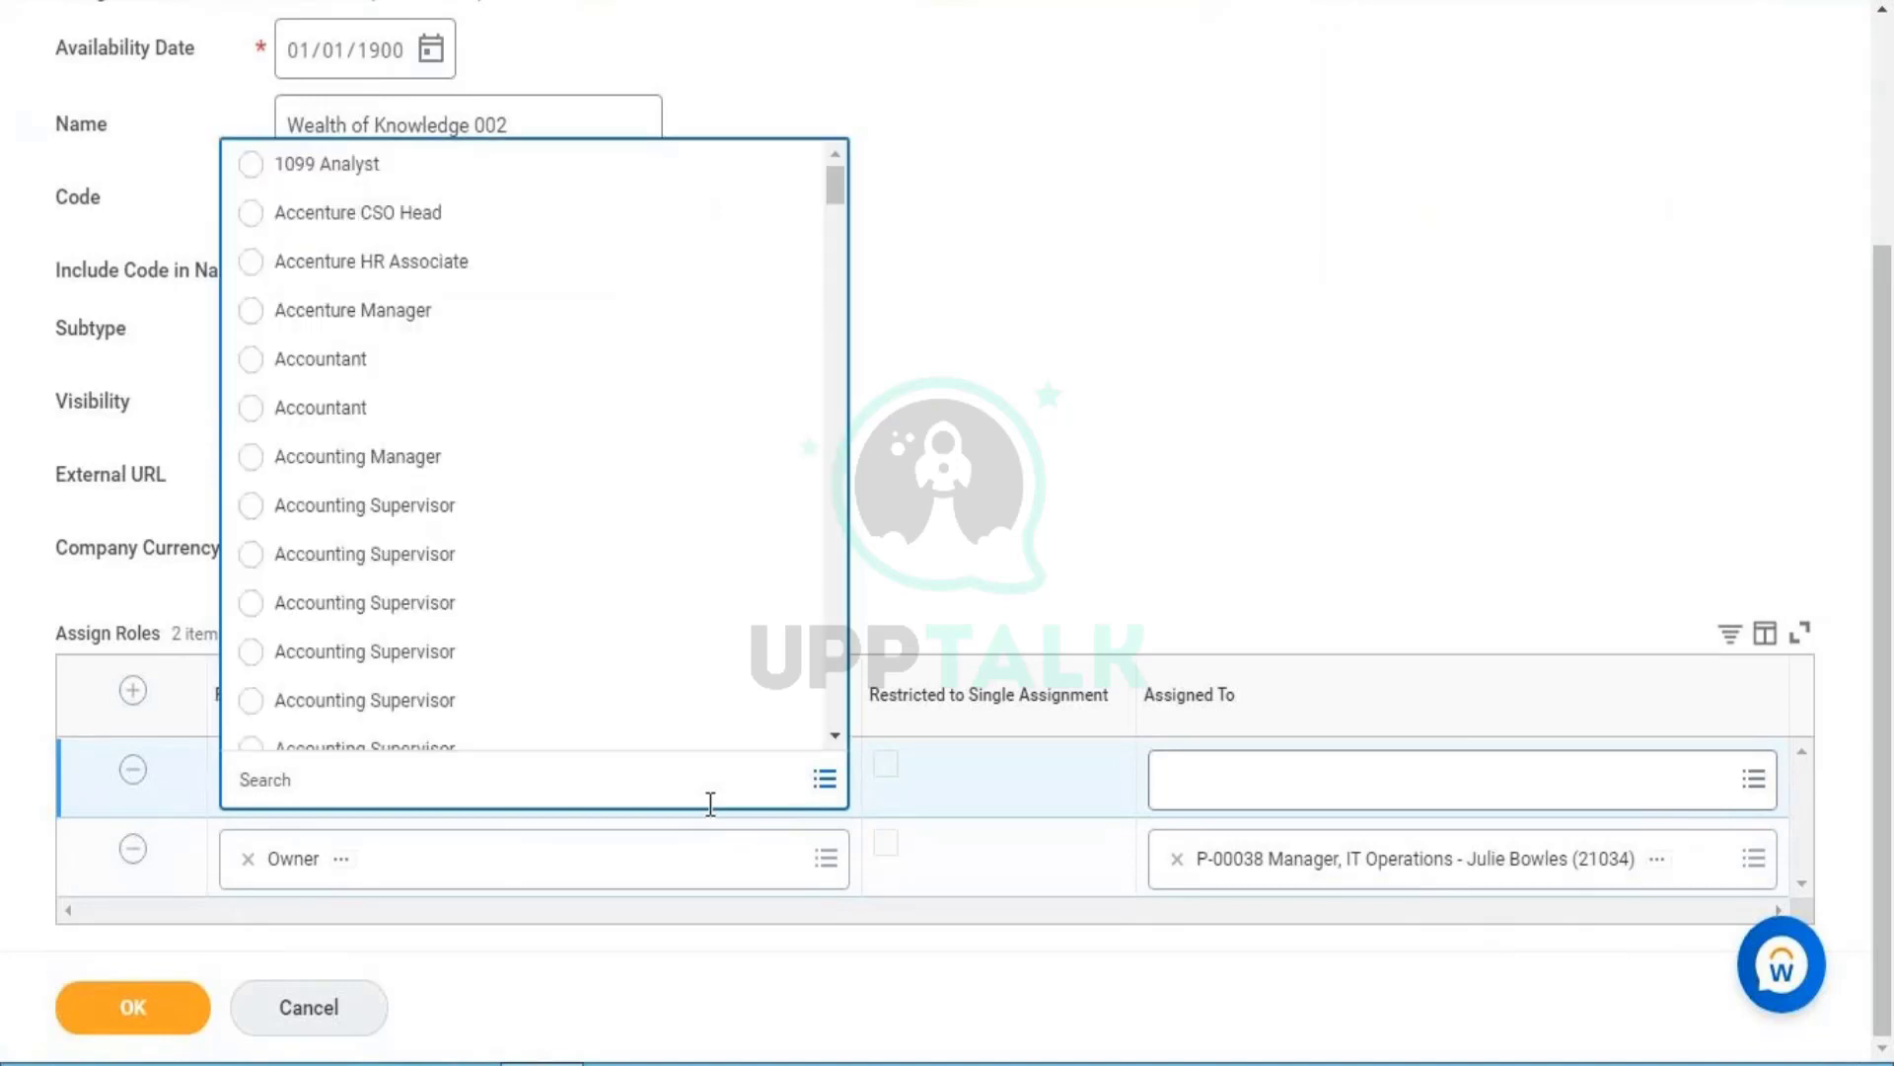
pyautogui.write('accounting')
pyautogui.press('Return')
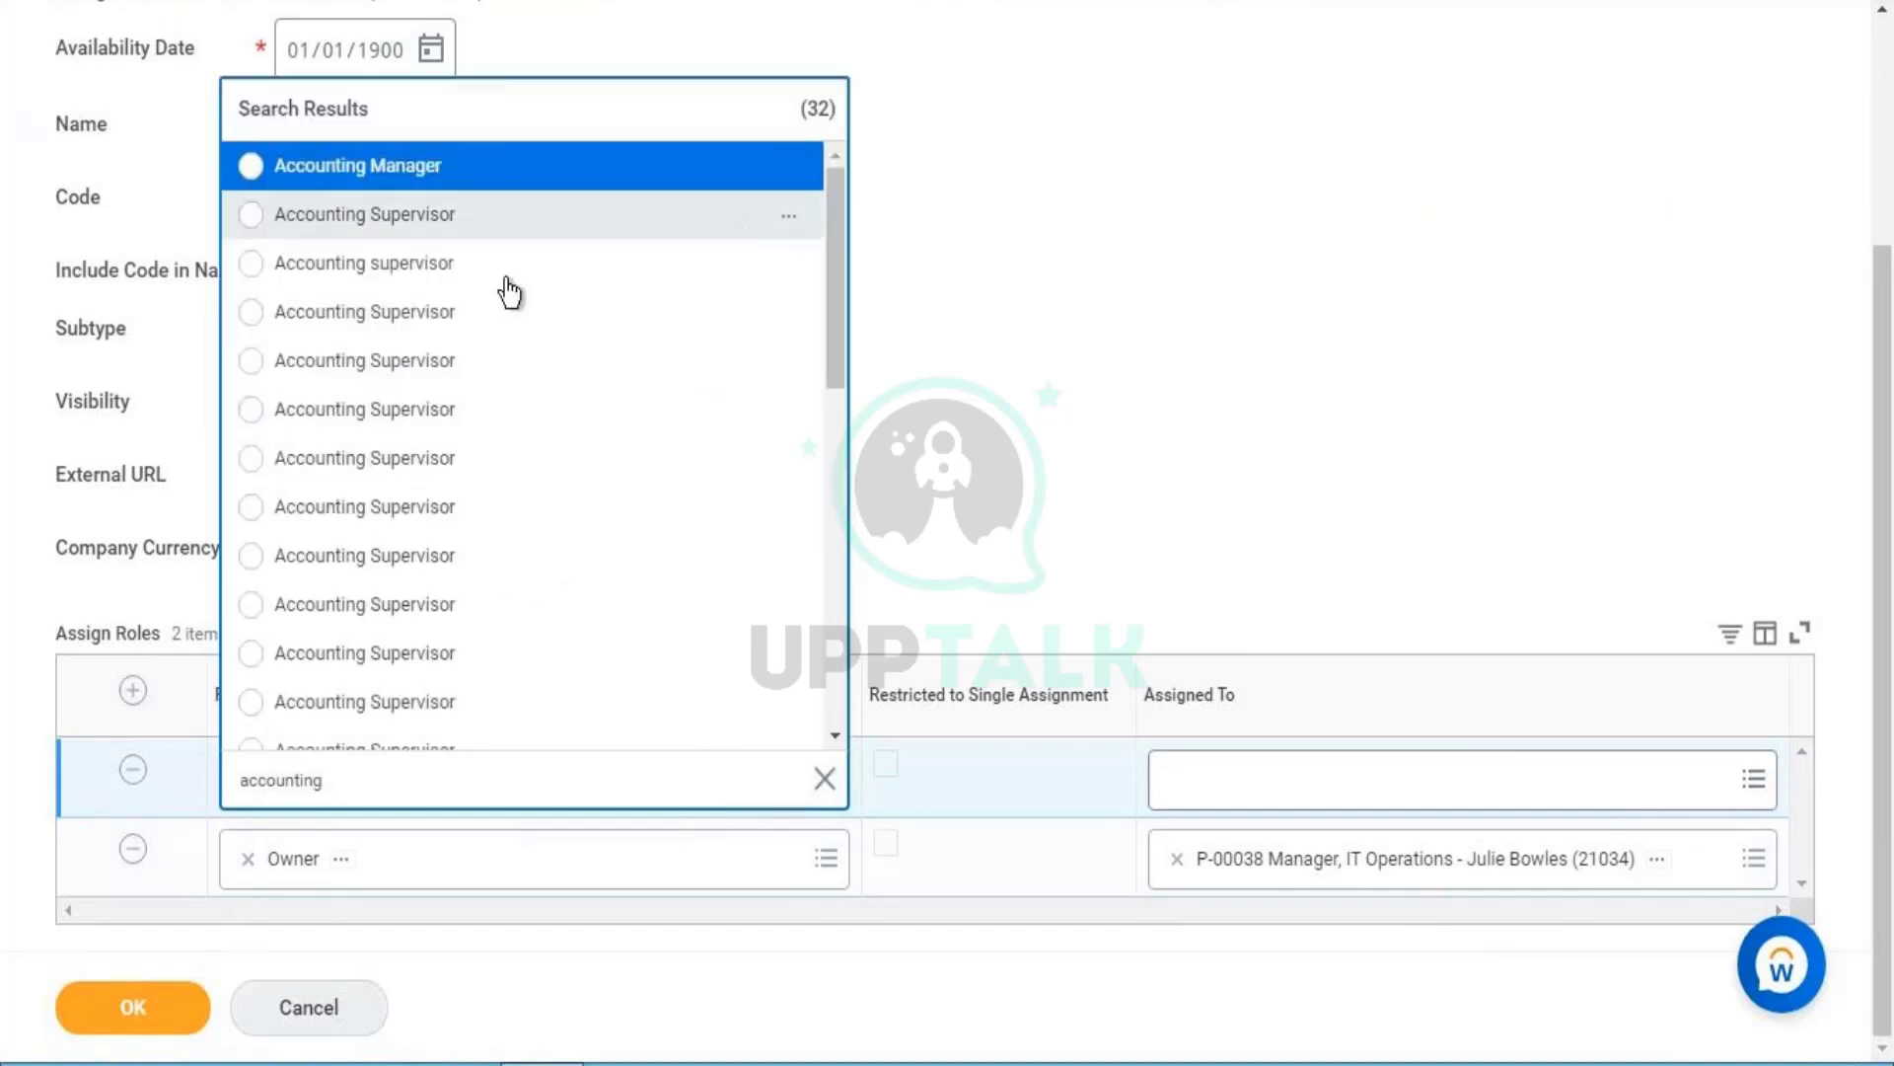
pyautogui.click(135, 767)
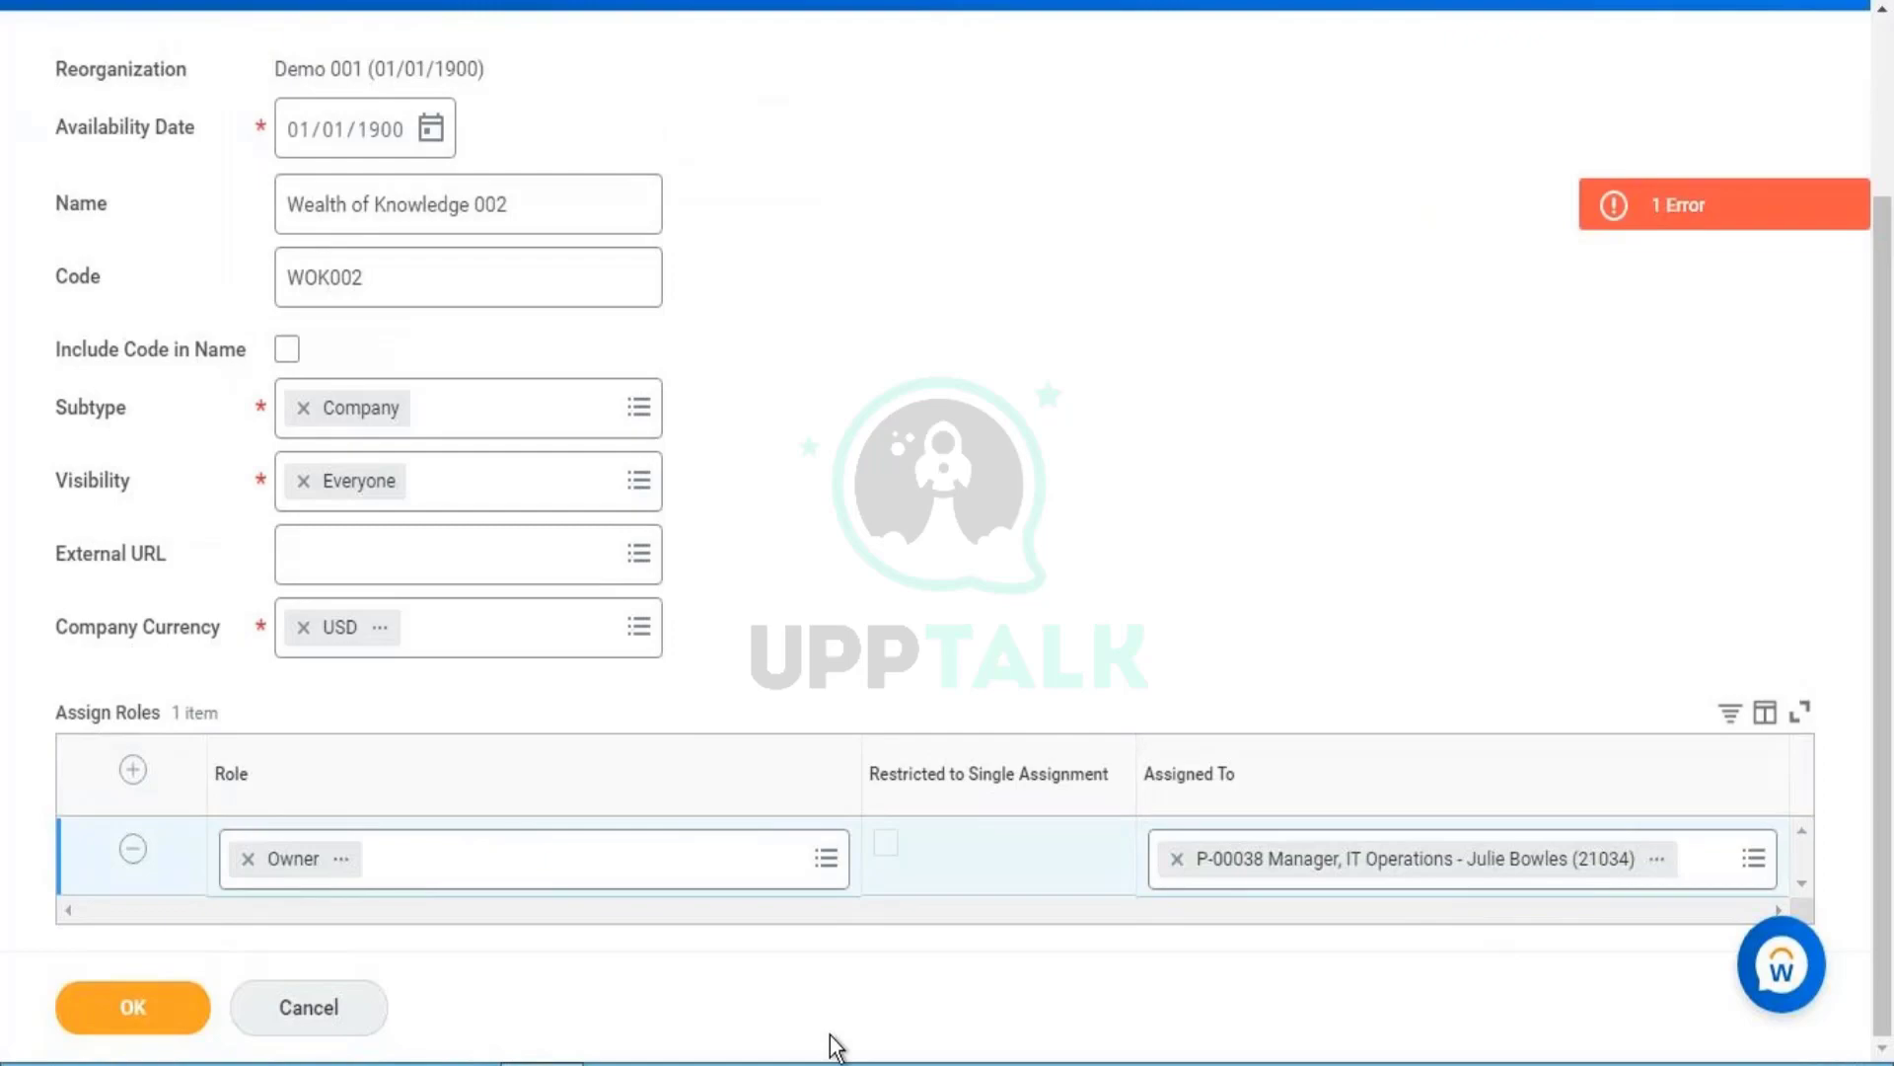
pyautogui.click(1719, 205)
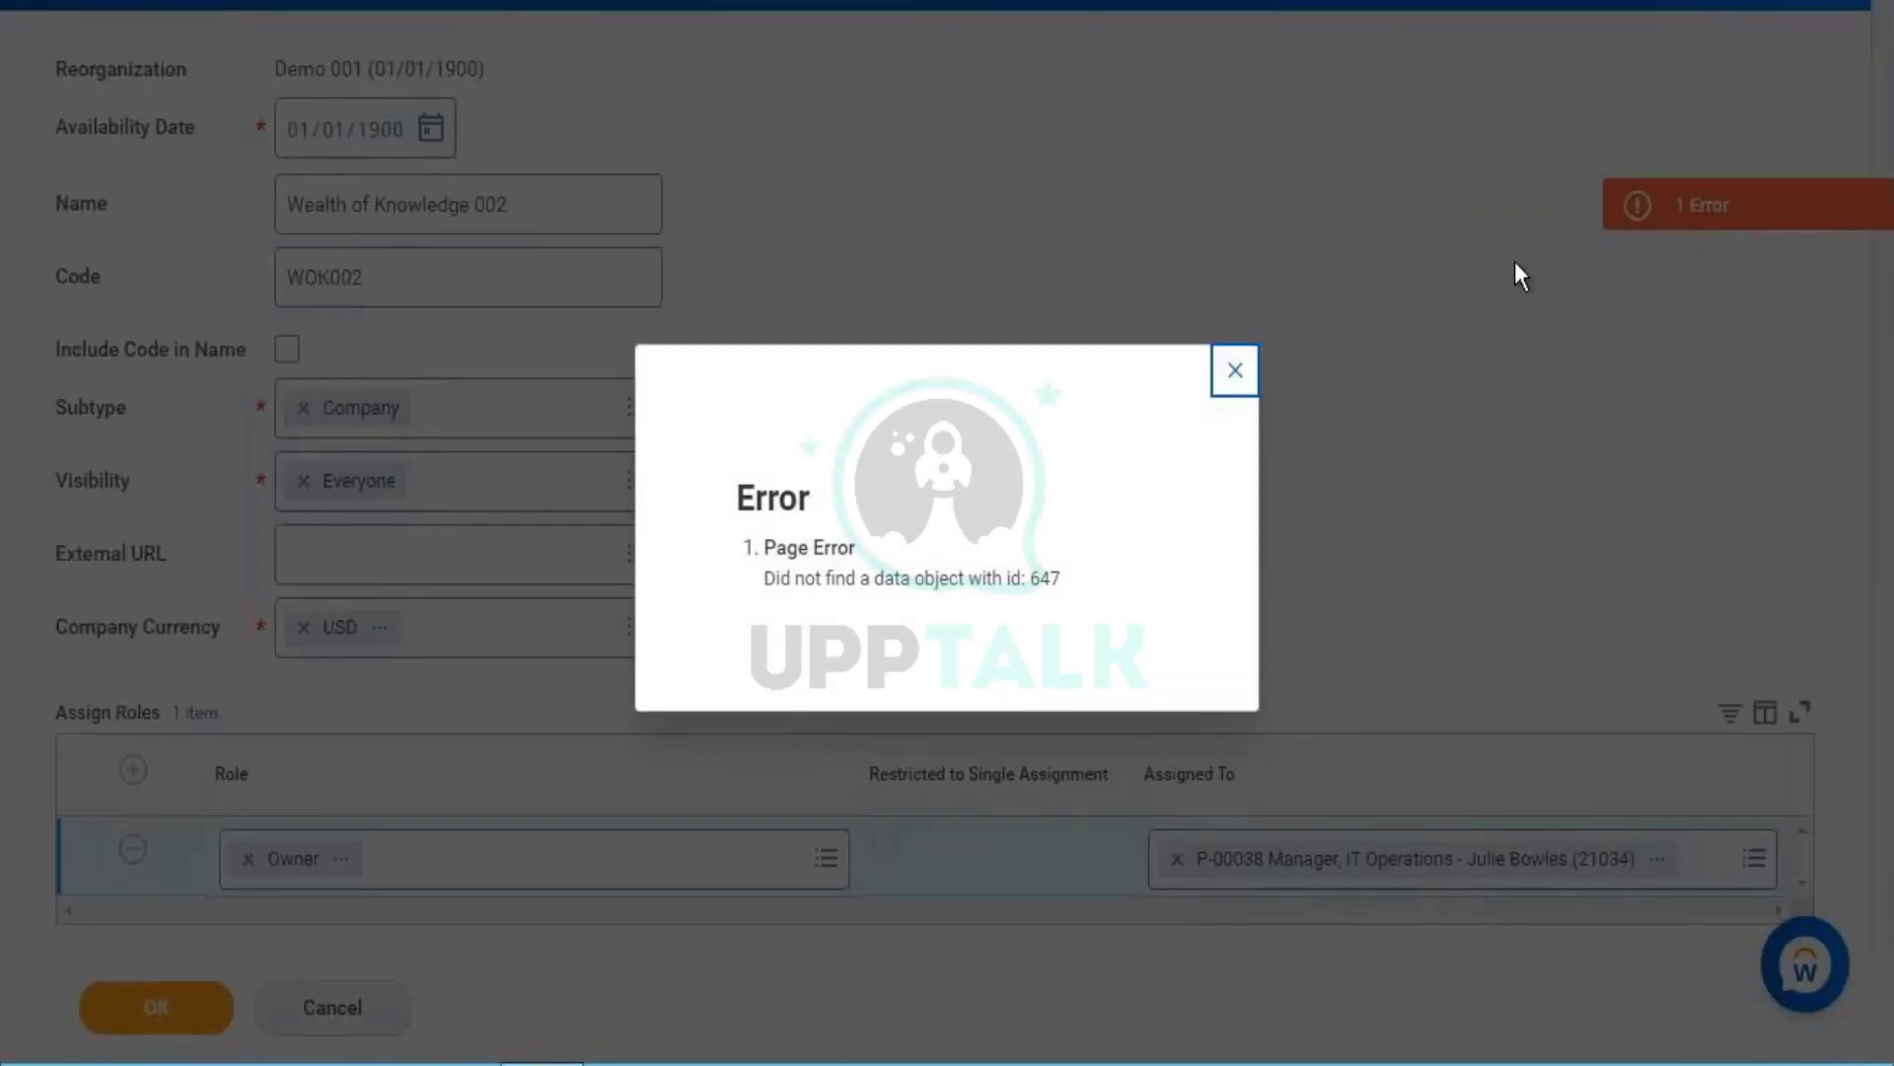
pyautogui.click(1515, 264)
pyautogui.click(126, 1012)
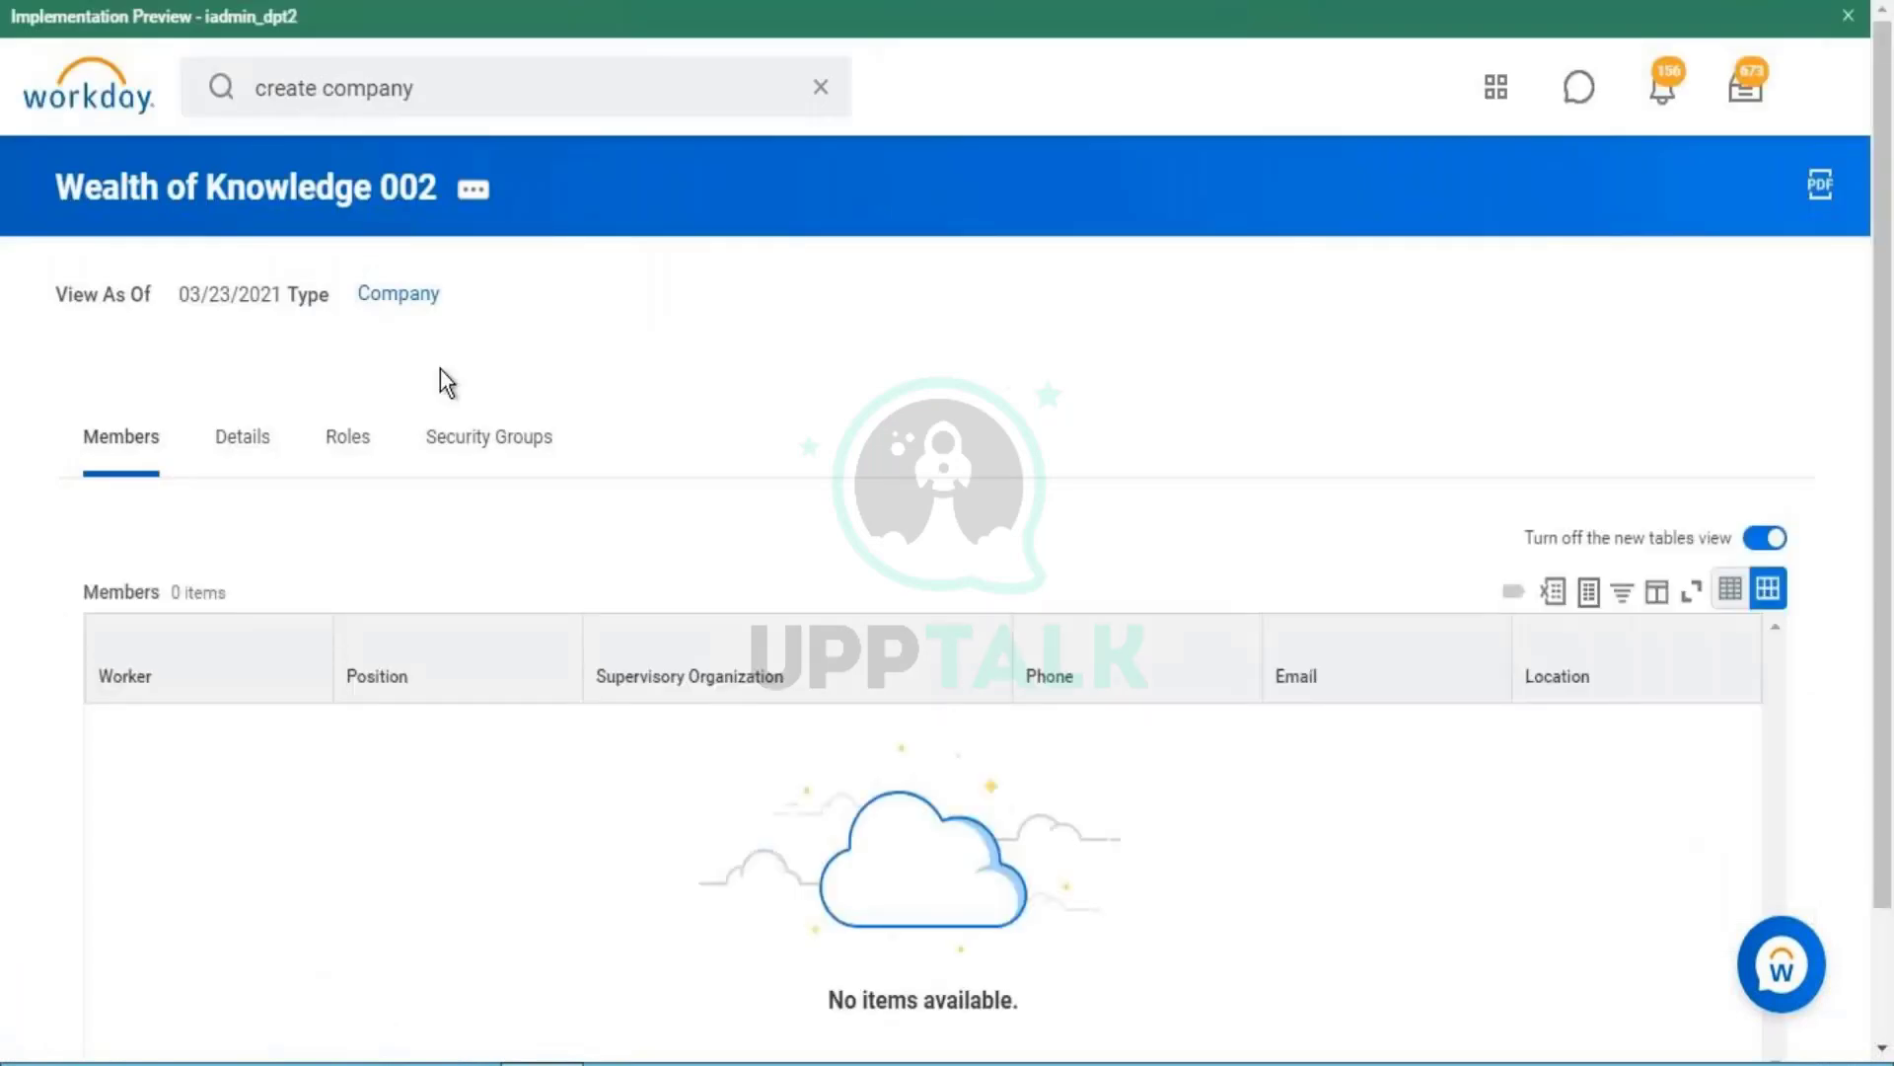
# - Filter the Roles tab's Assignable Role column to show only Owner
pyautogui.click(348, 434)
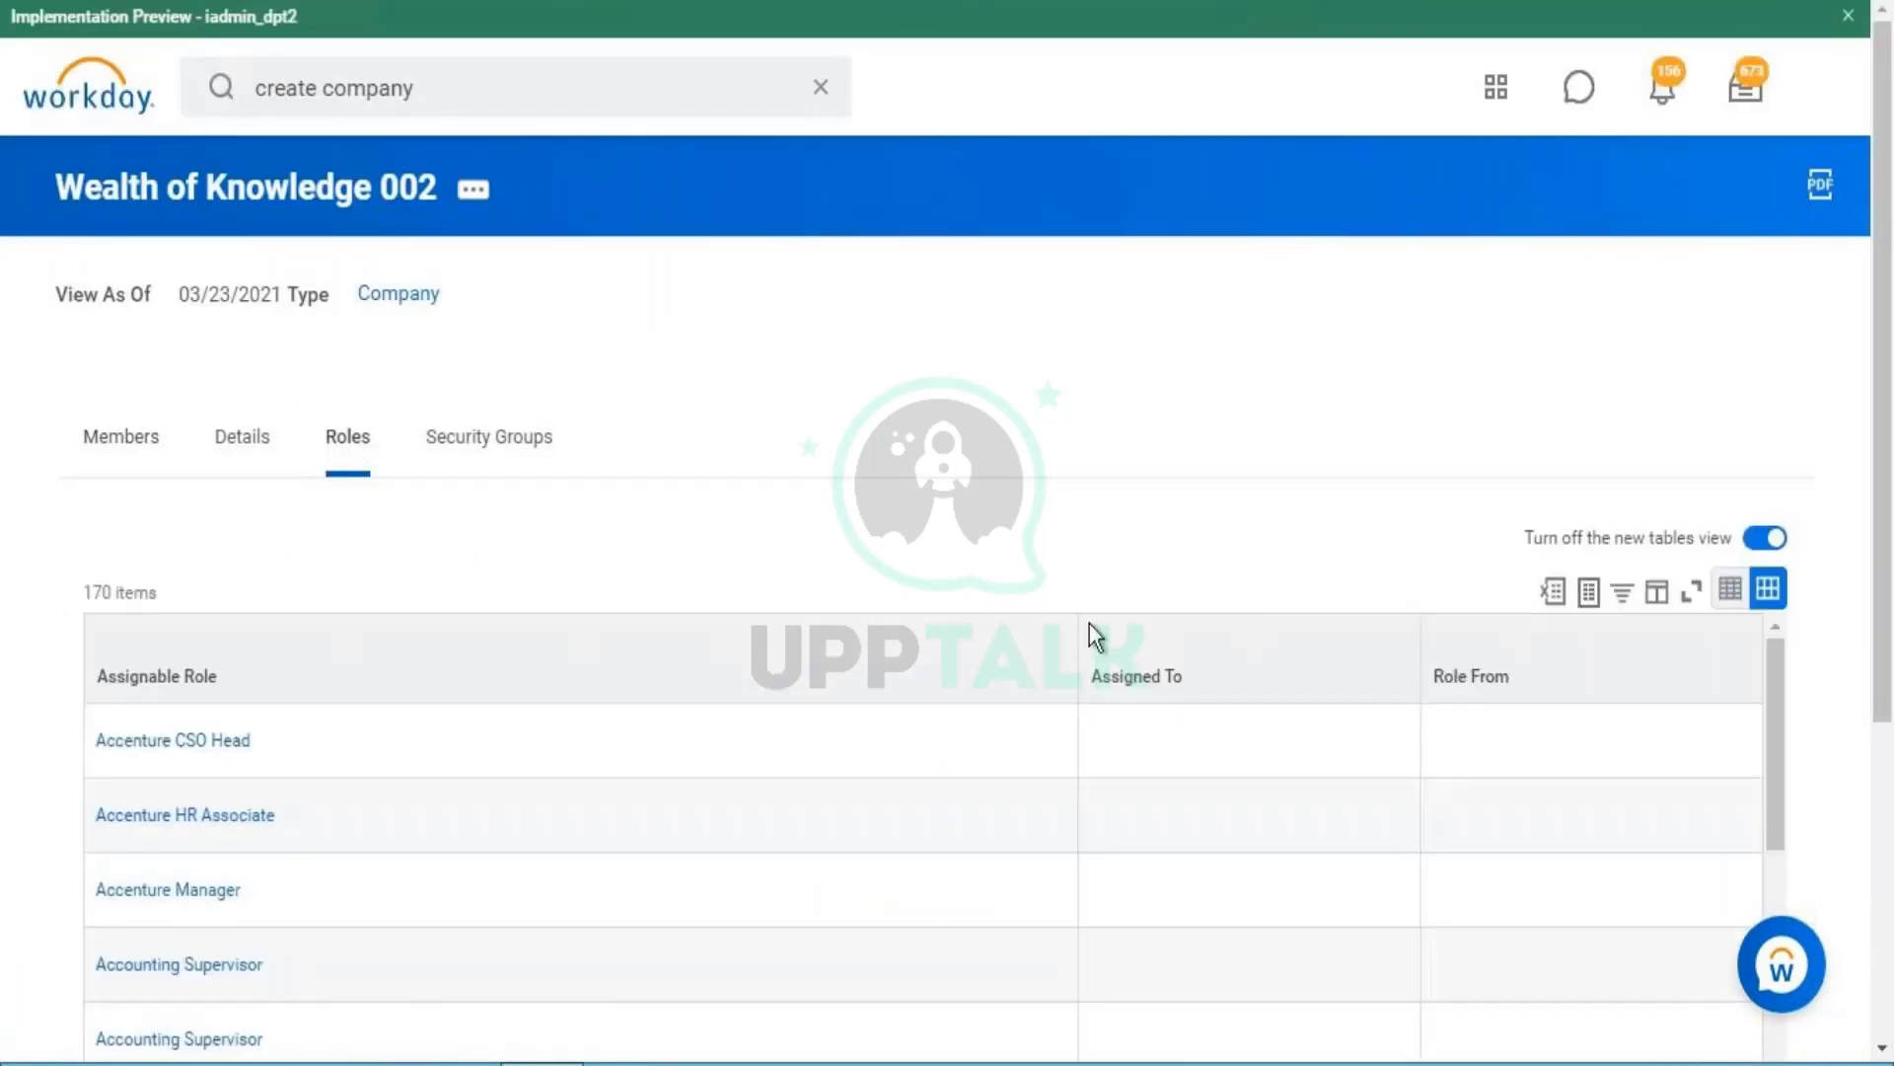
pyautogui.click(622, 696)
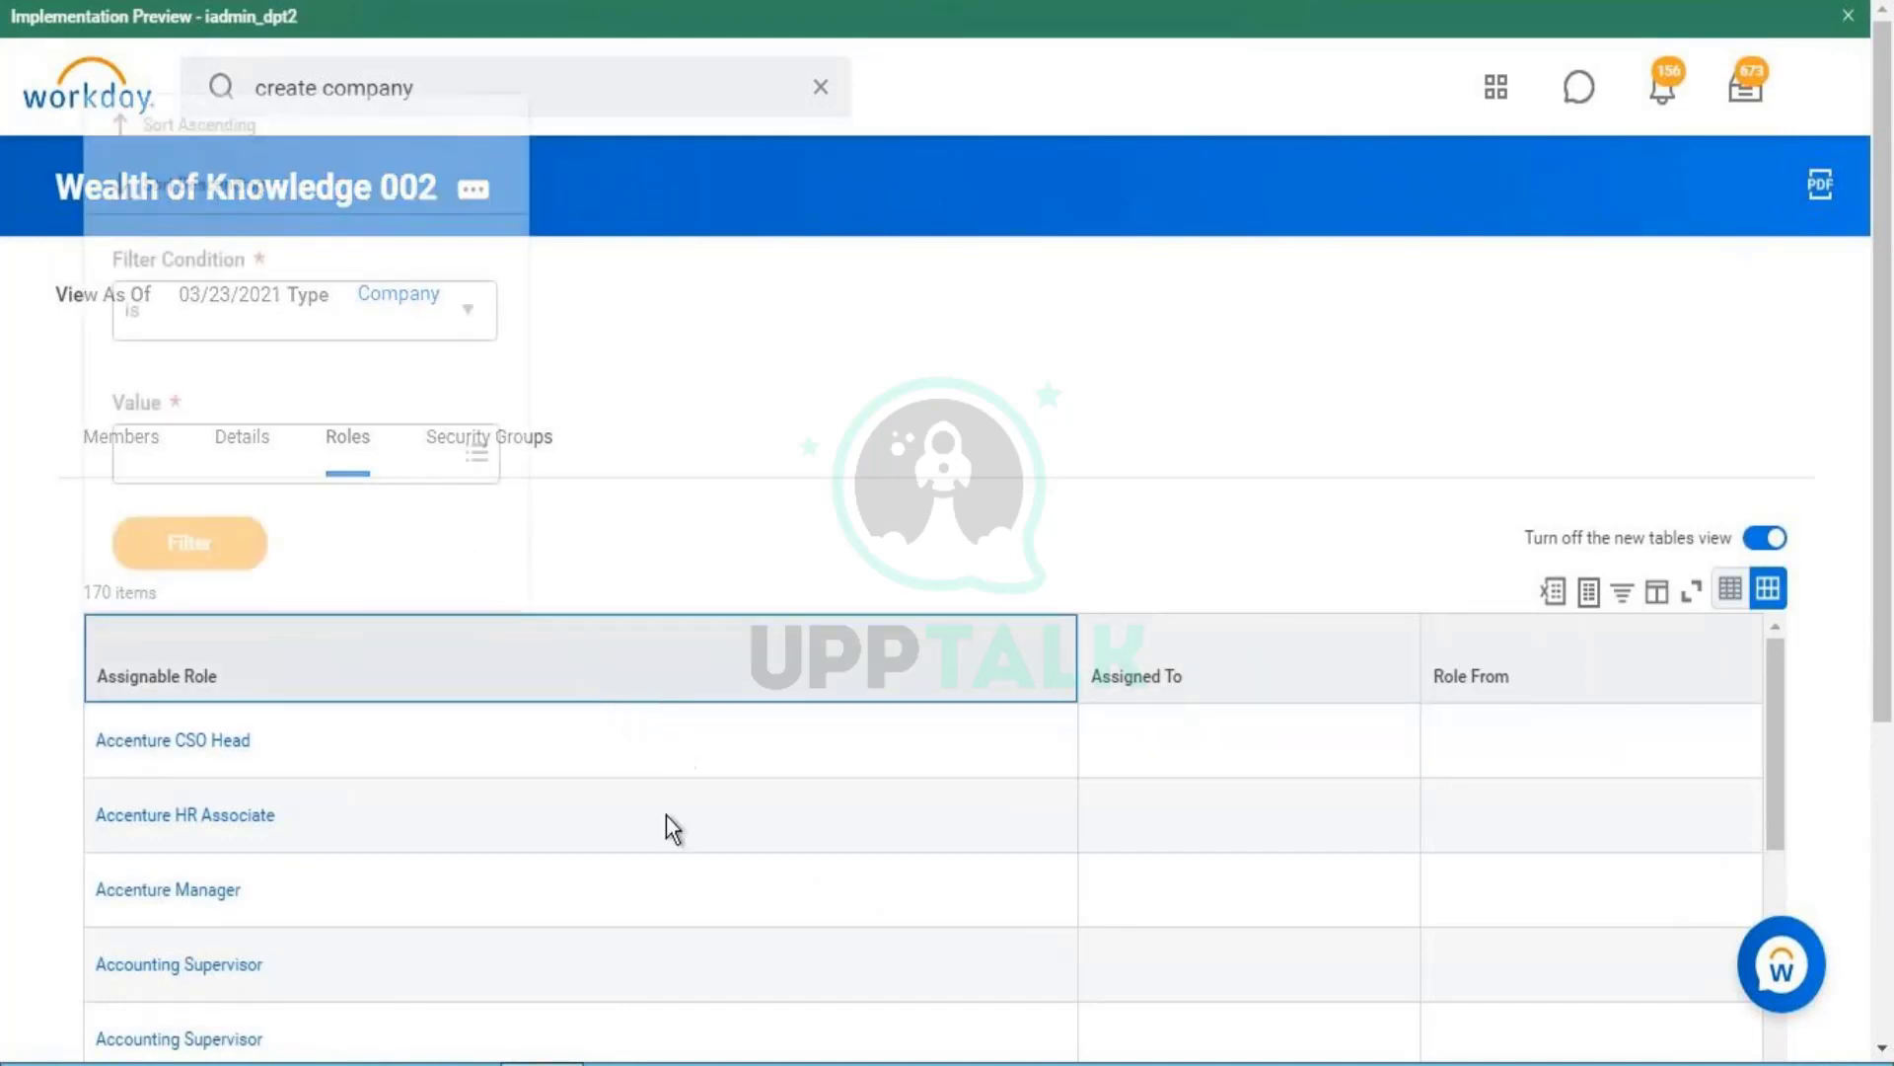
pyautogui.click(359, 449)
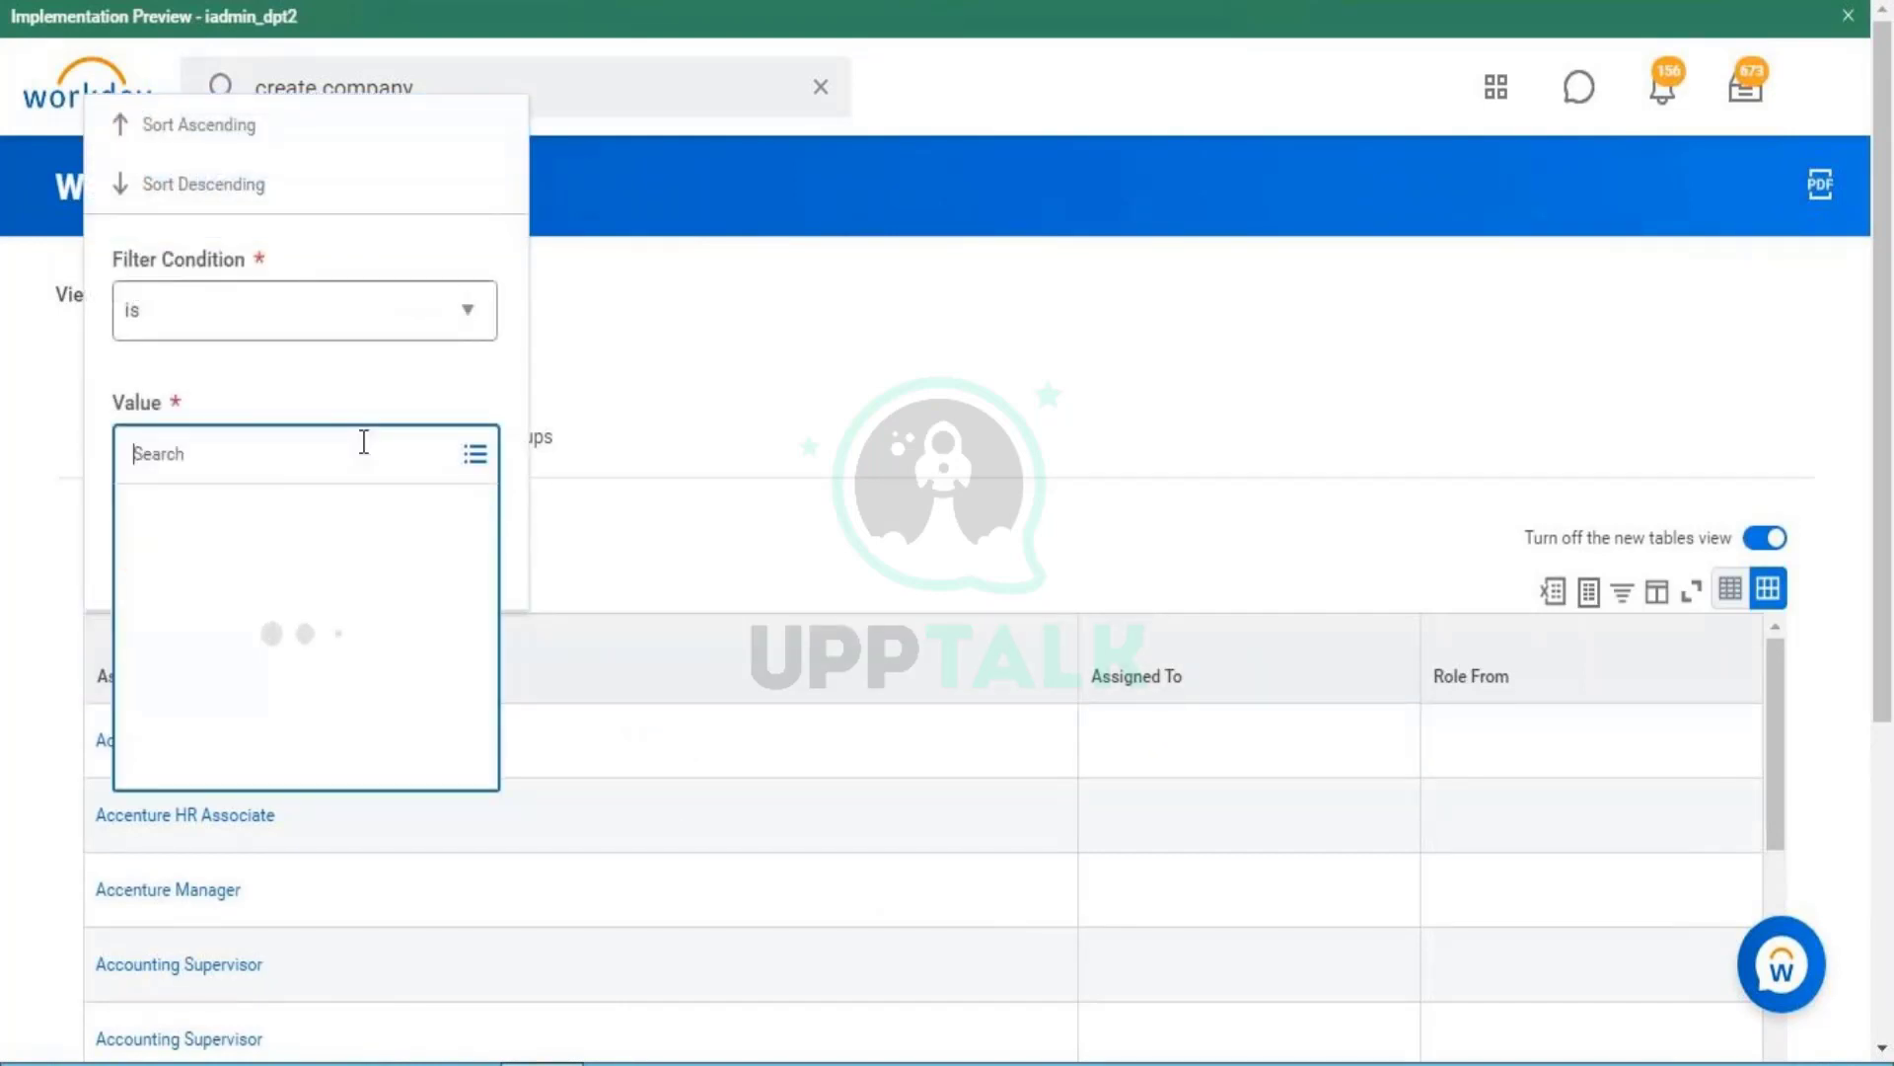
pyautogui.write('ow')
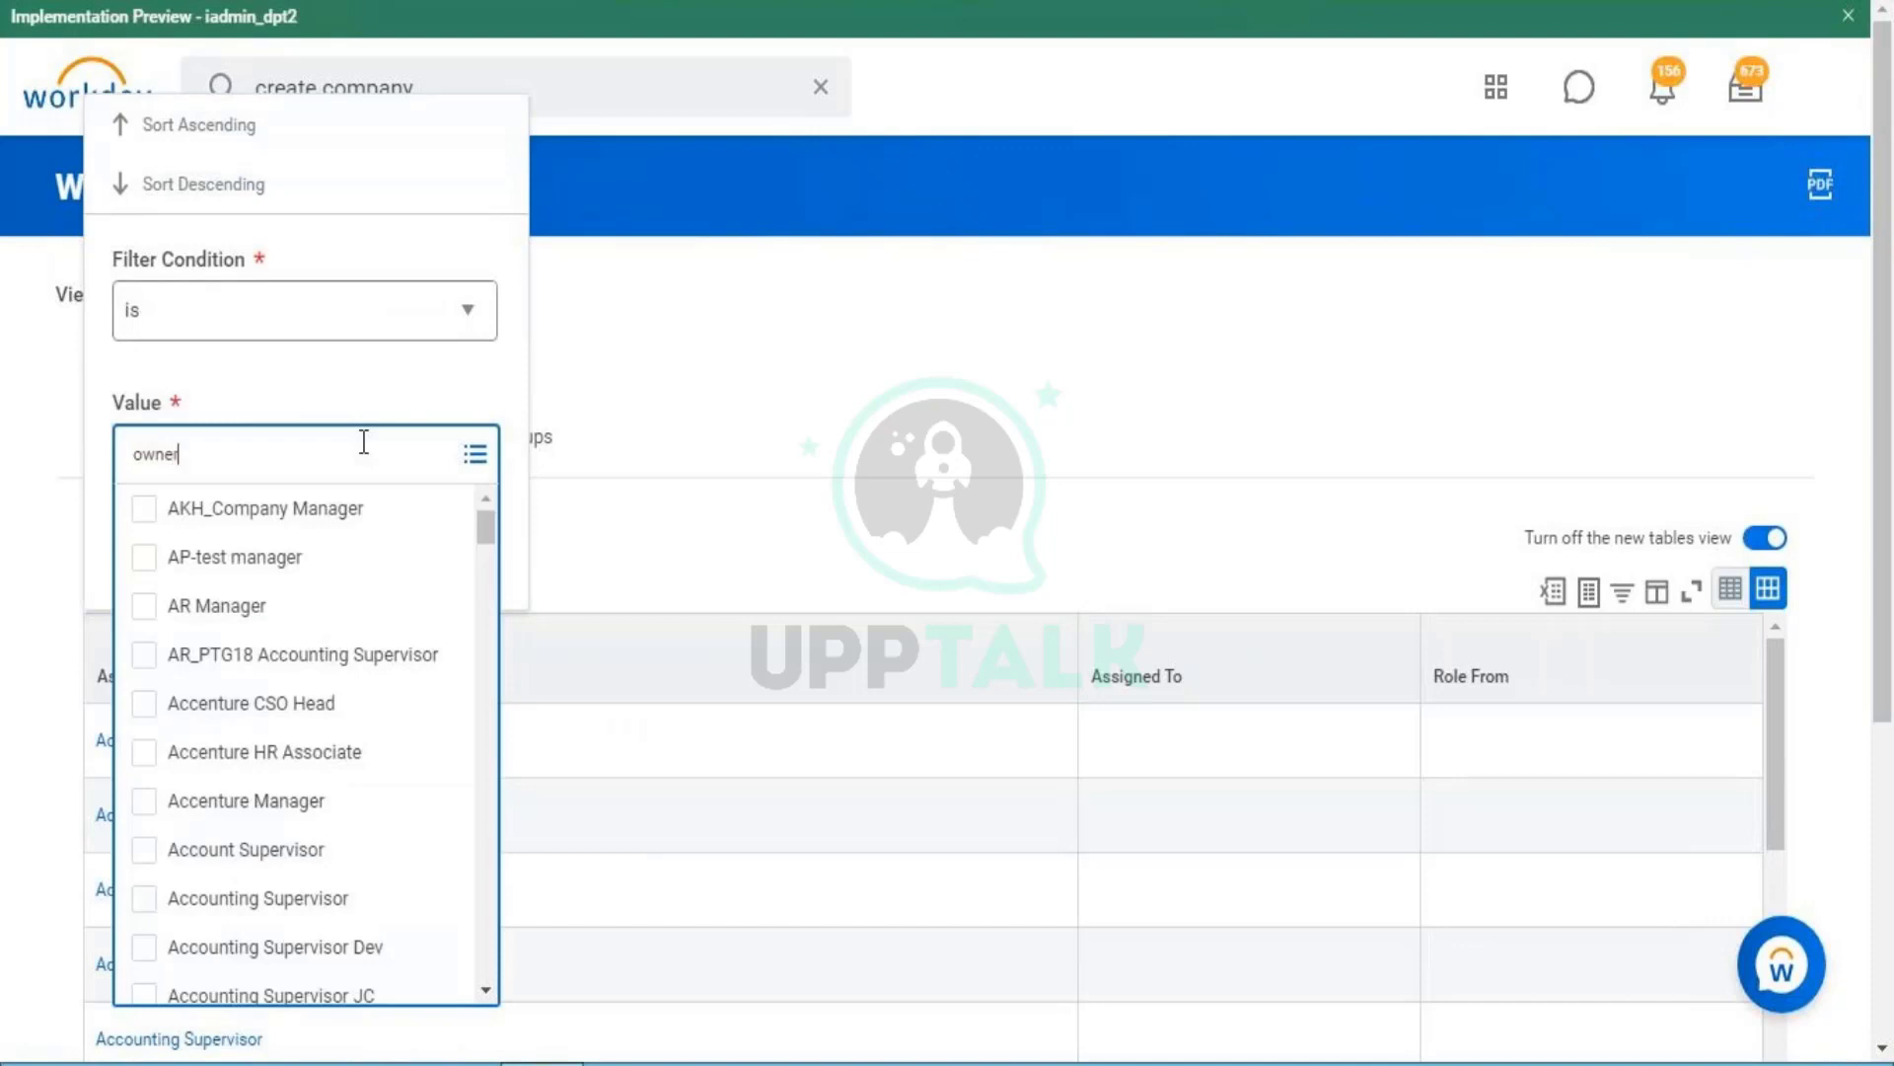
pyautogui.write('ner')
pyautogui.press('Return')
pyautogui.click(499, 347)
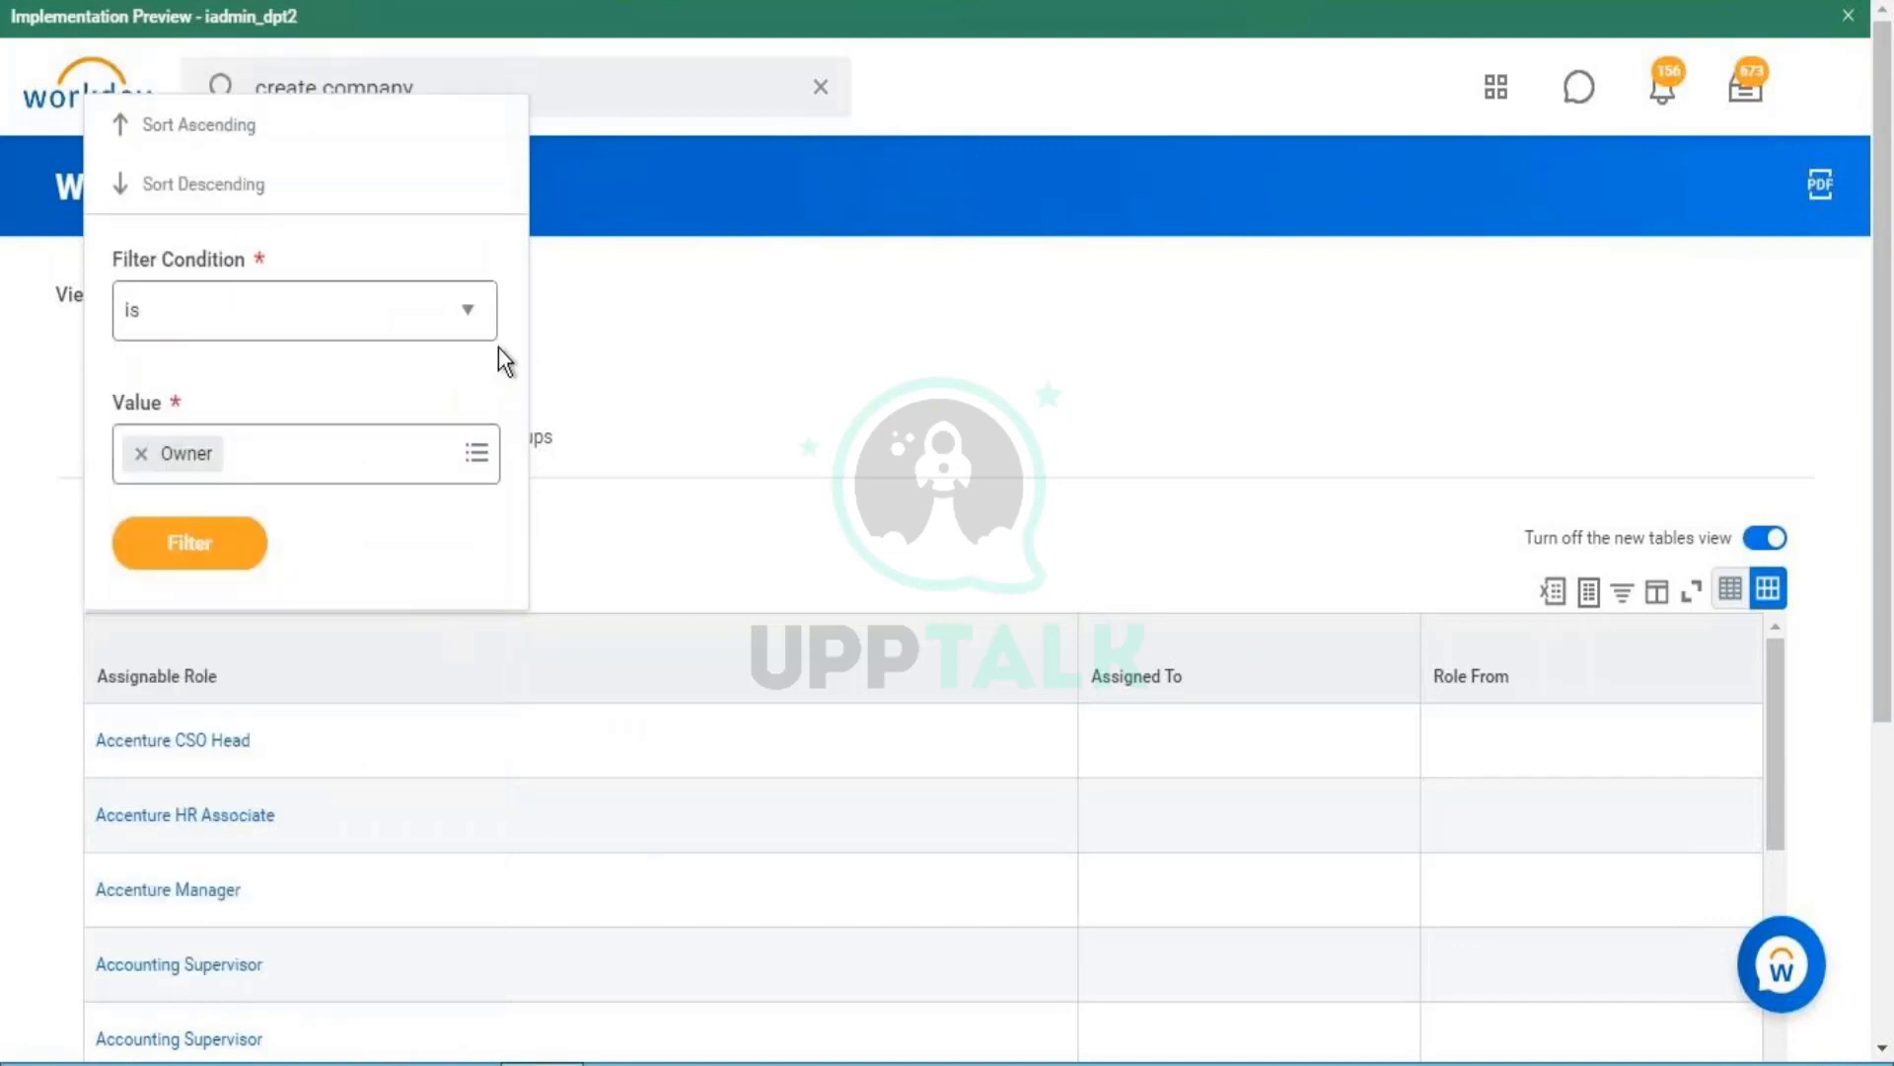
pyautogui.click(252, 540)
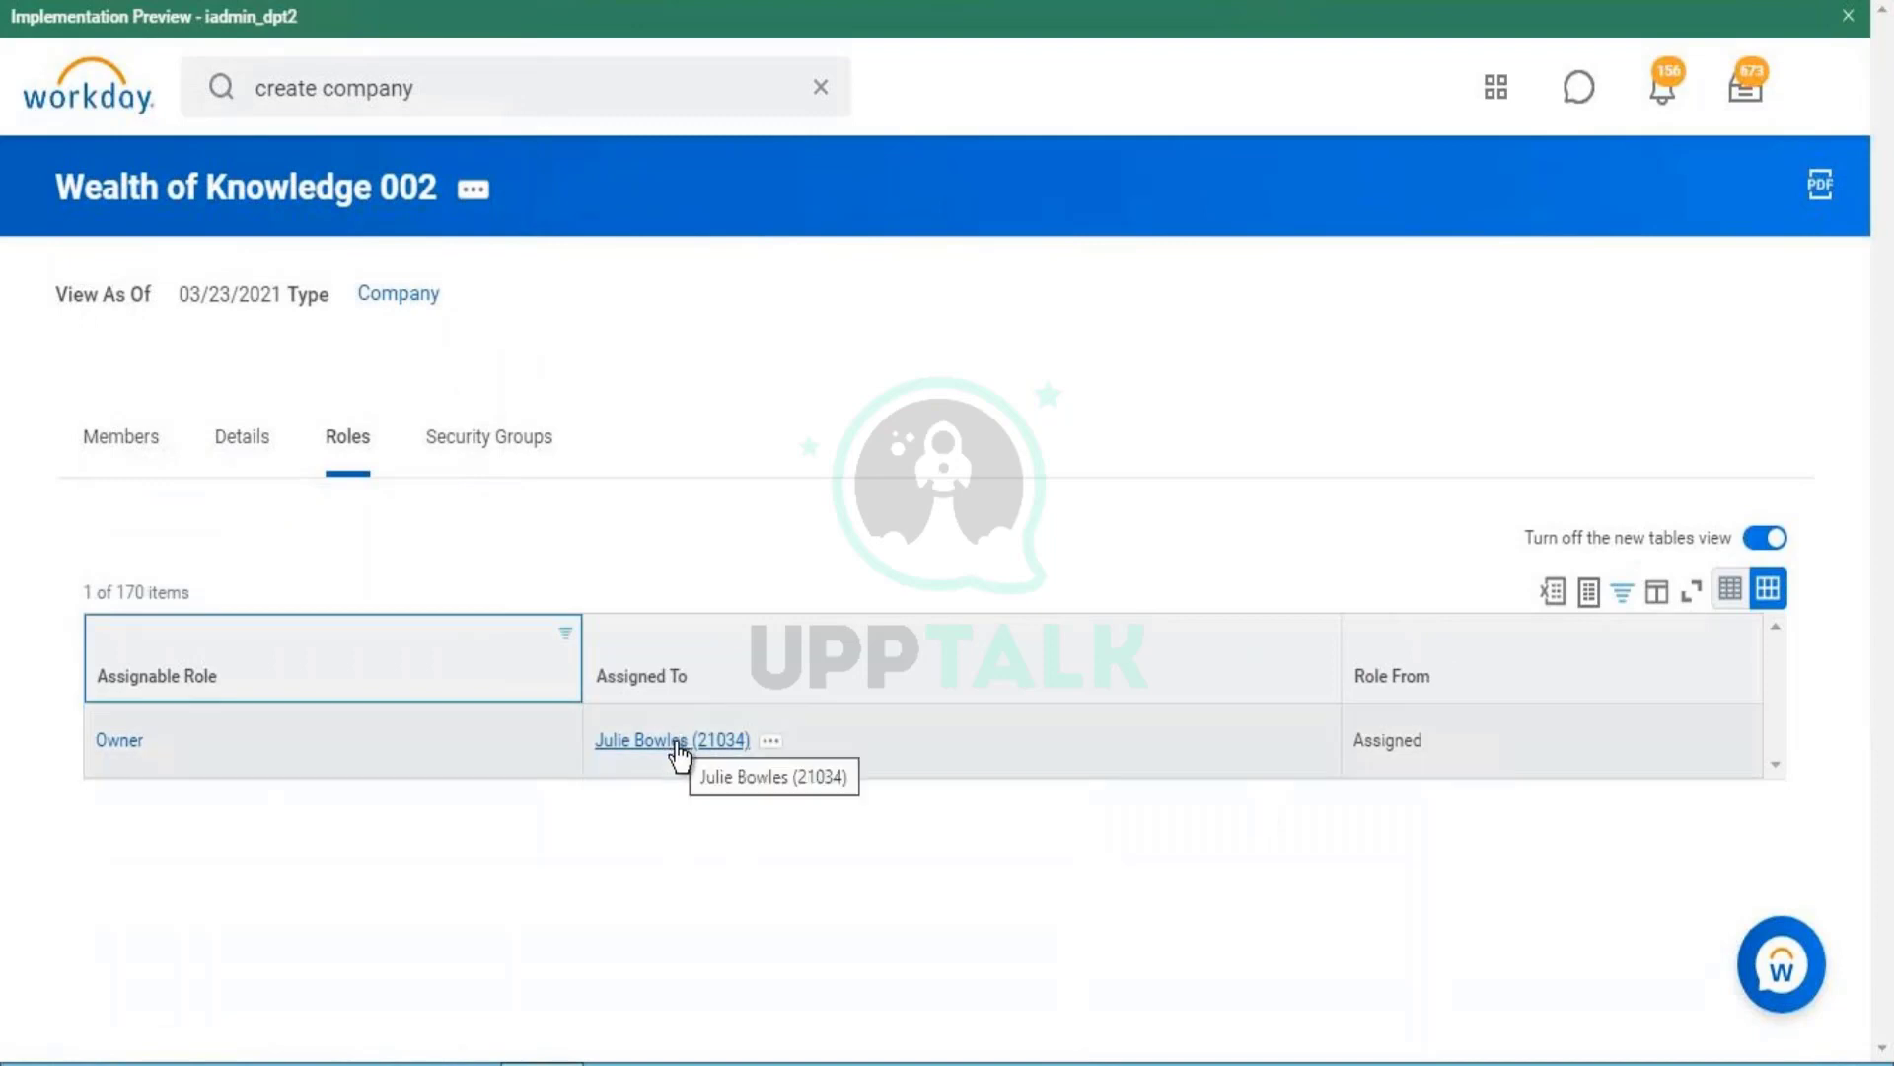
pyautogui.doubleClick(408, 88)
# - Change the search to 'view company' and open the View Company task
pyautogui.doubleClick(275, 90)
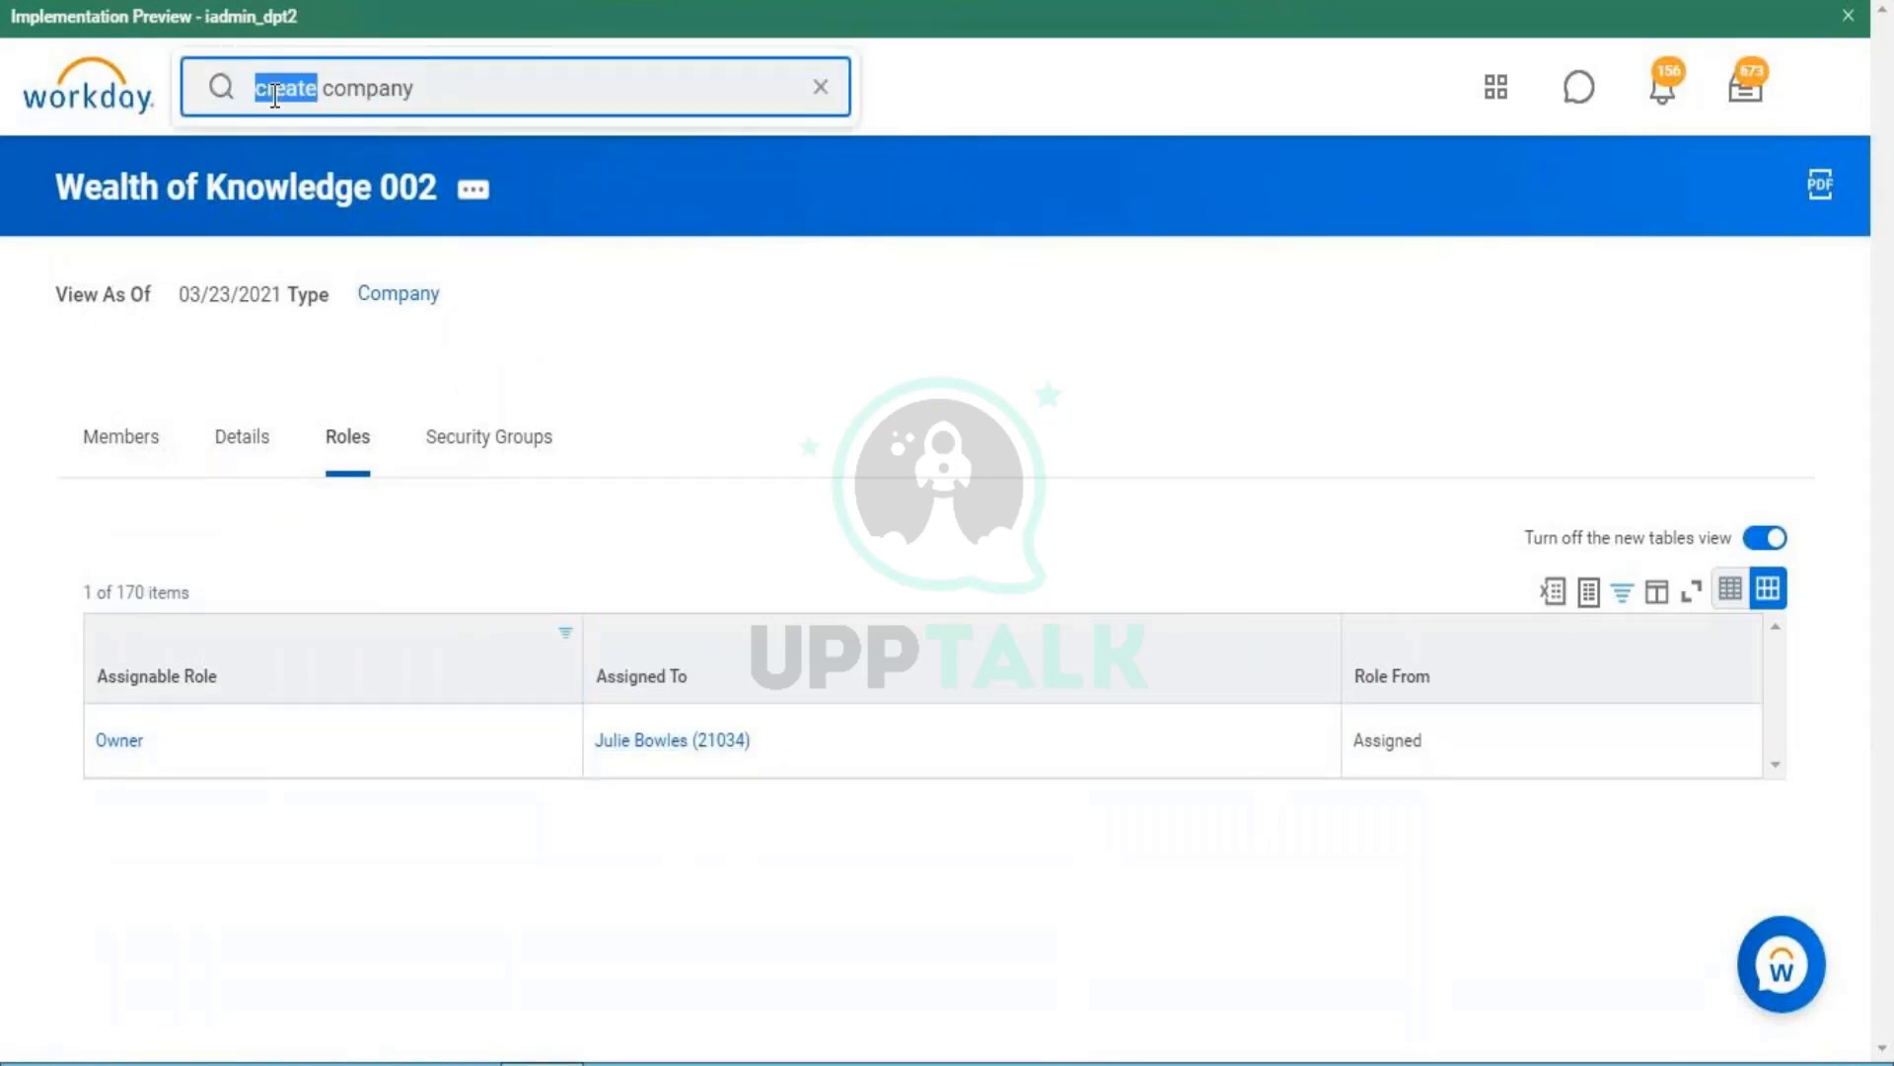
pyautogui.write('view')
pyautogui.press('Return')
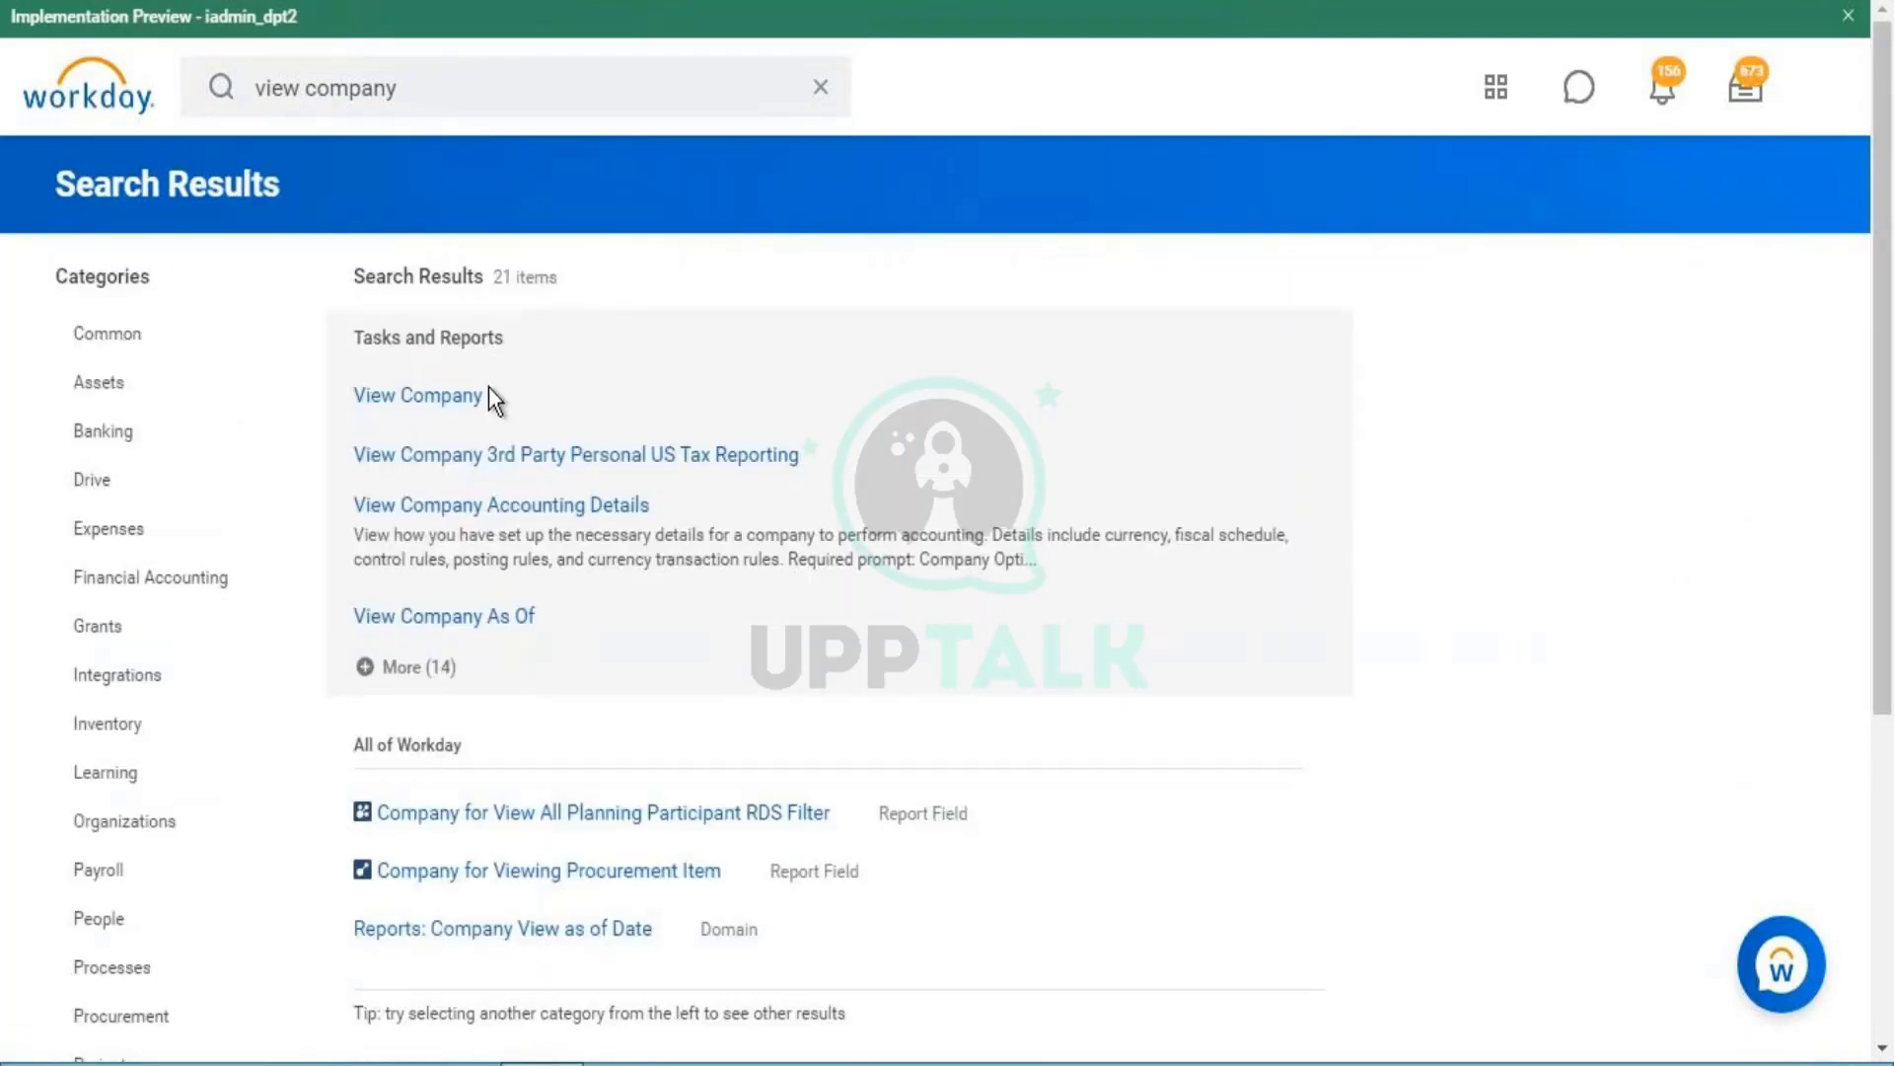
pyautogui.click(457, 399)
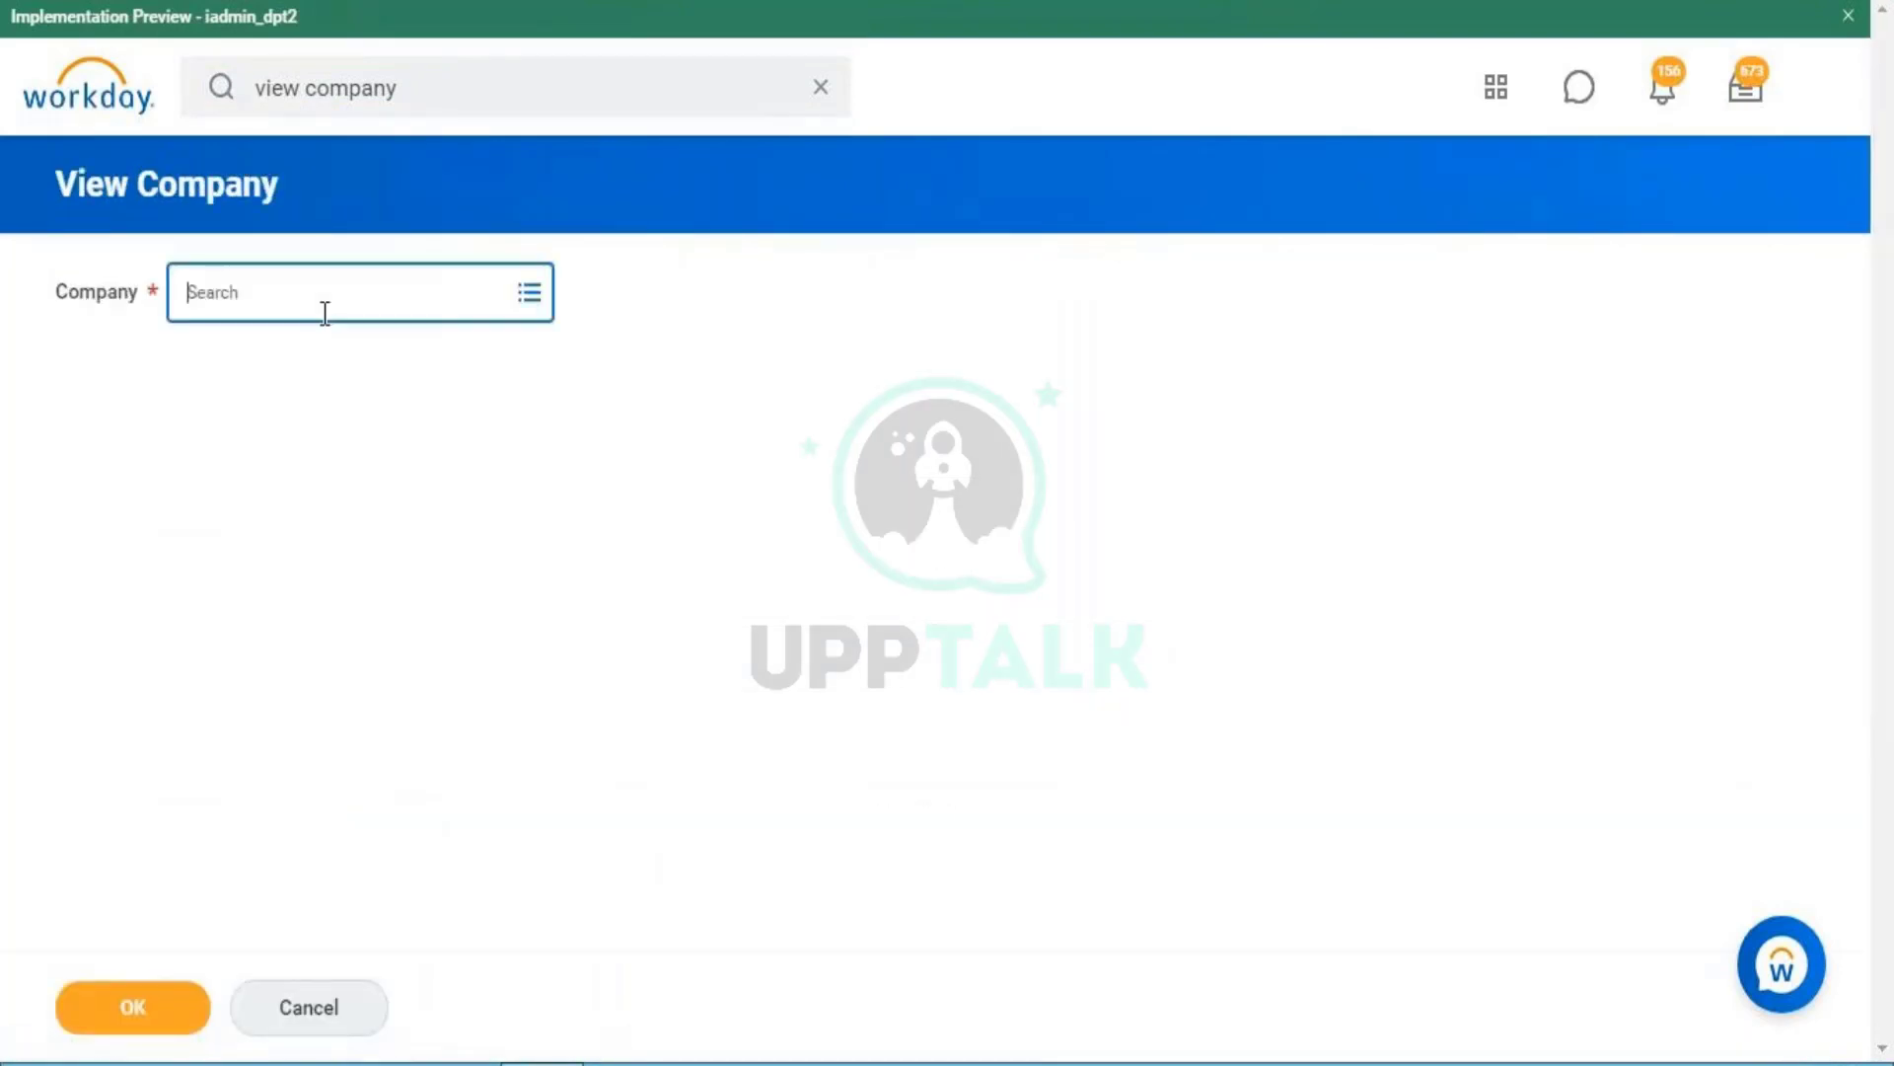
# - Search companies for 'wealth of knowledge' and open Wealth of Knowledge 002 in a new tab
pyautogui.click(323, 313)
pyautogui.write('wealth')
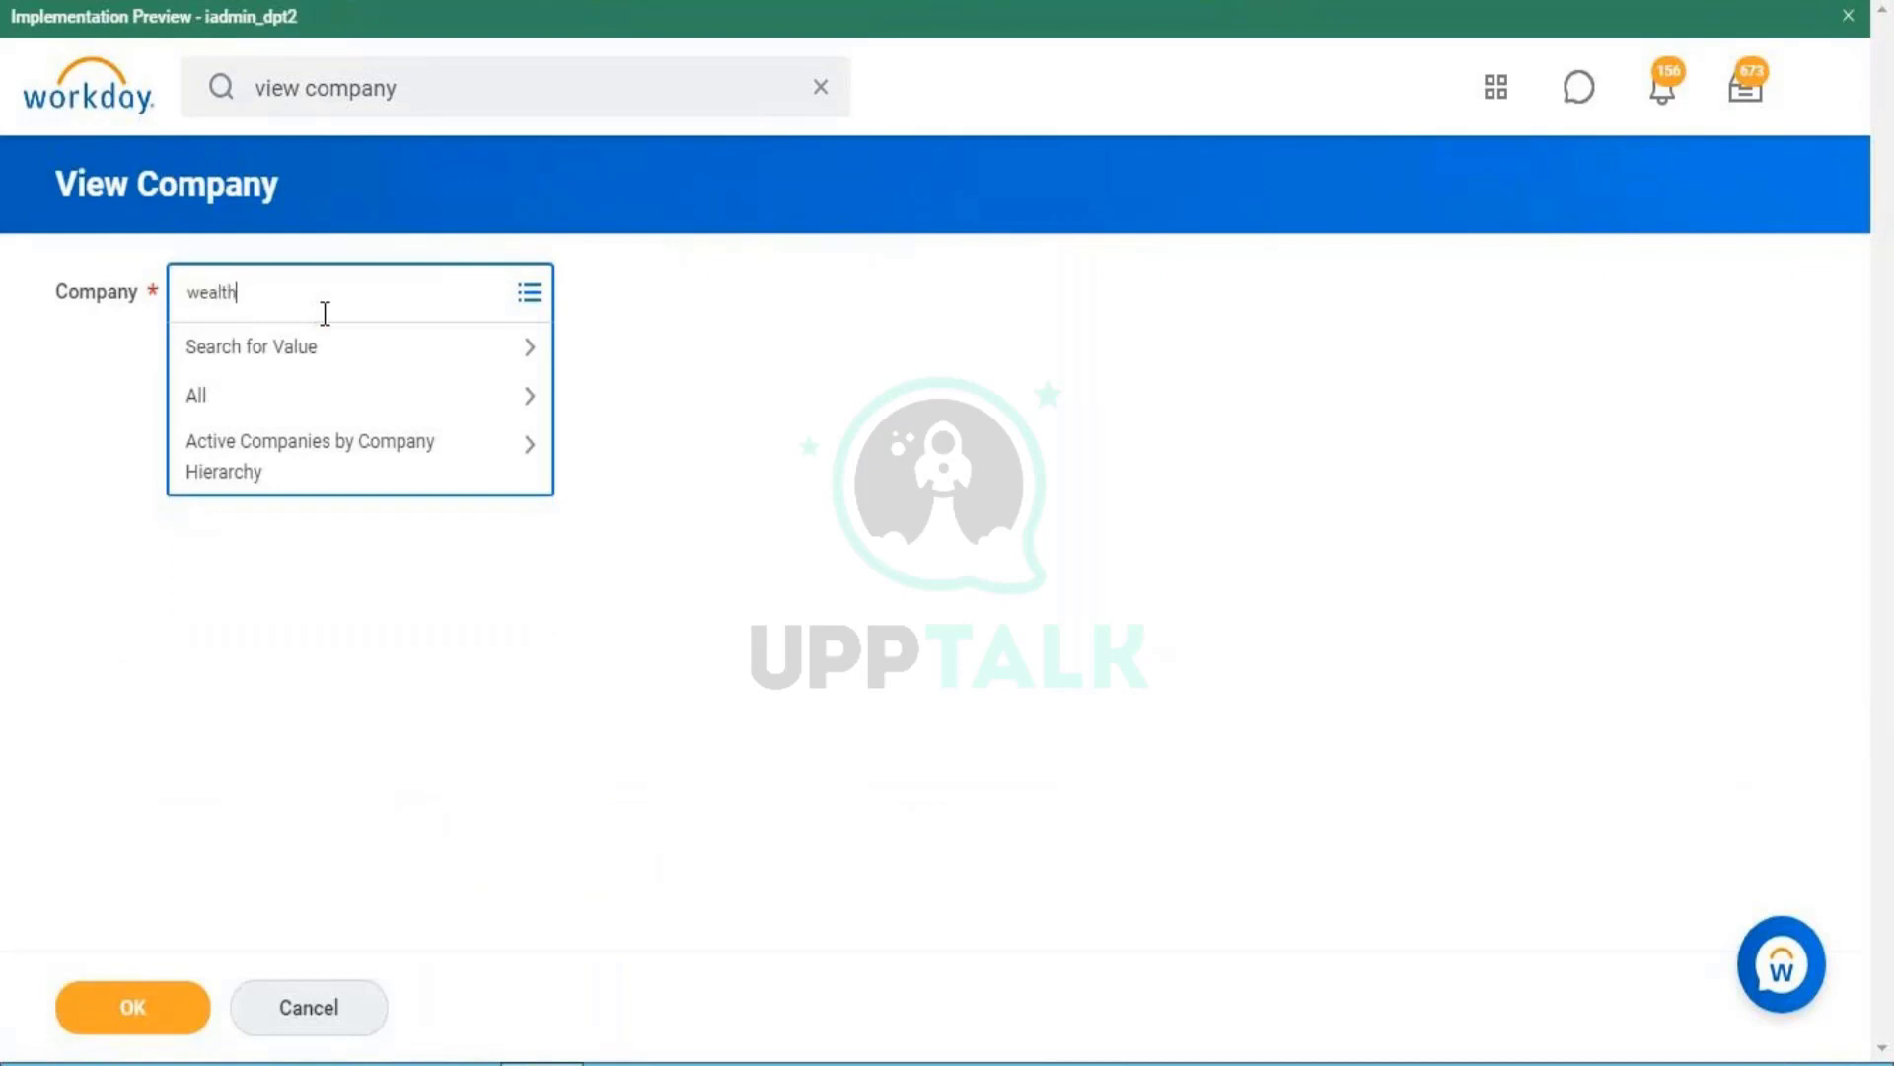
pyautogui.write(' of knowledge')
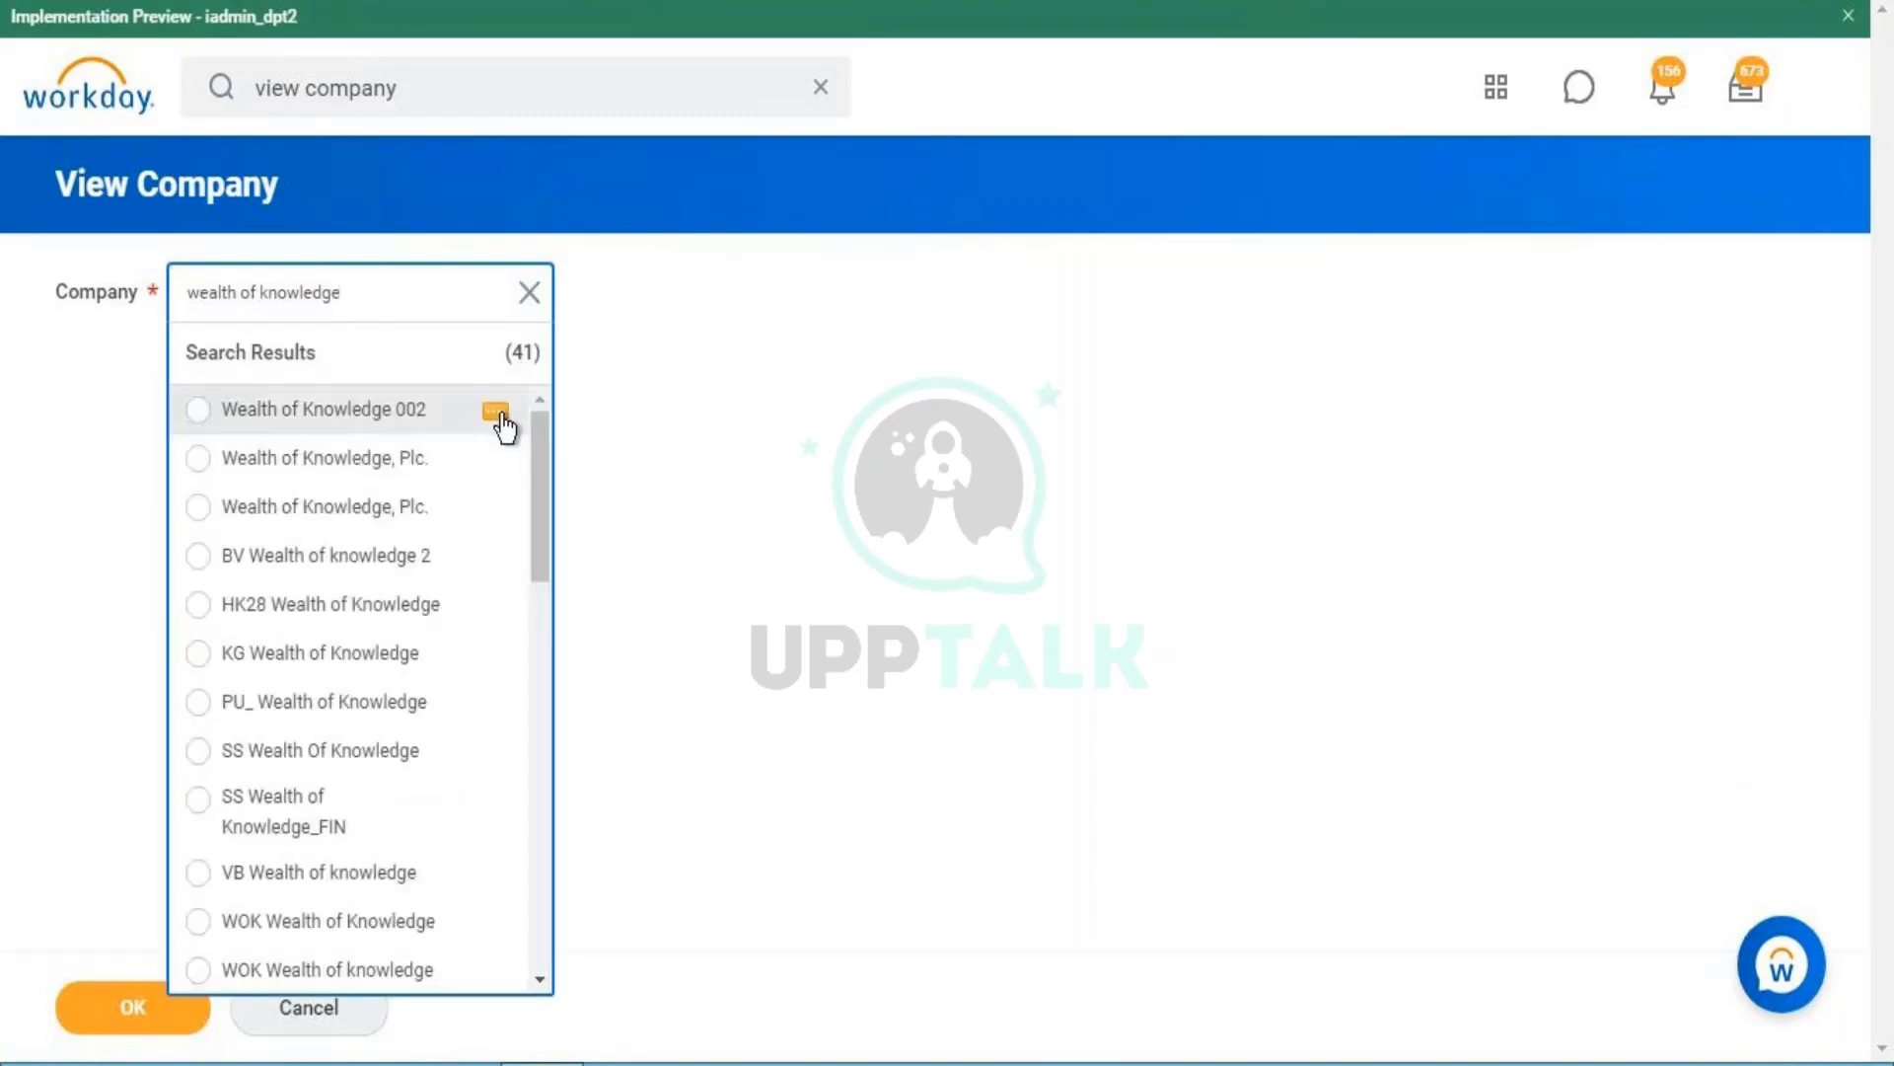
pyautogui.click(503, 426)
pyautogui.click(553, 440)
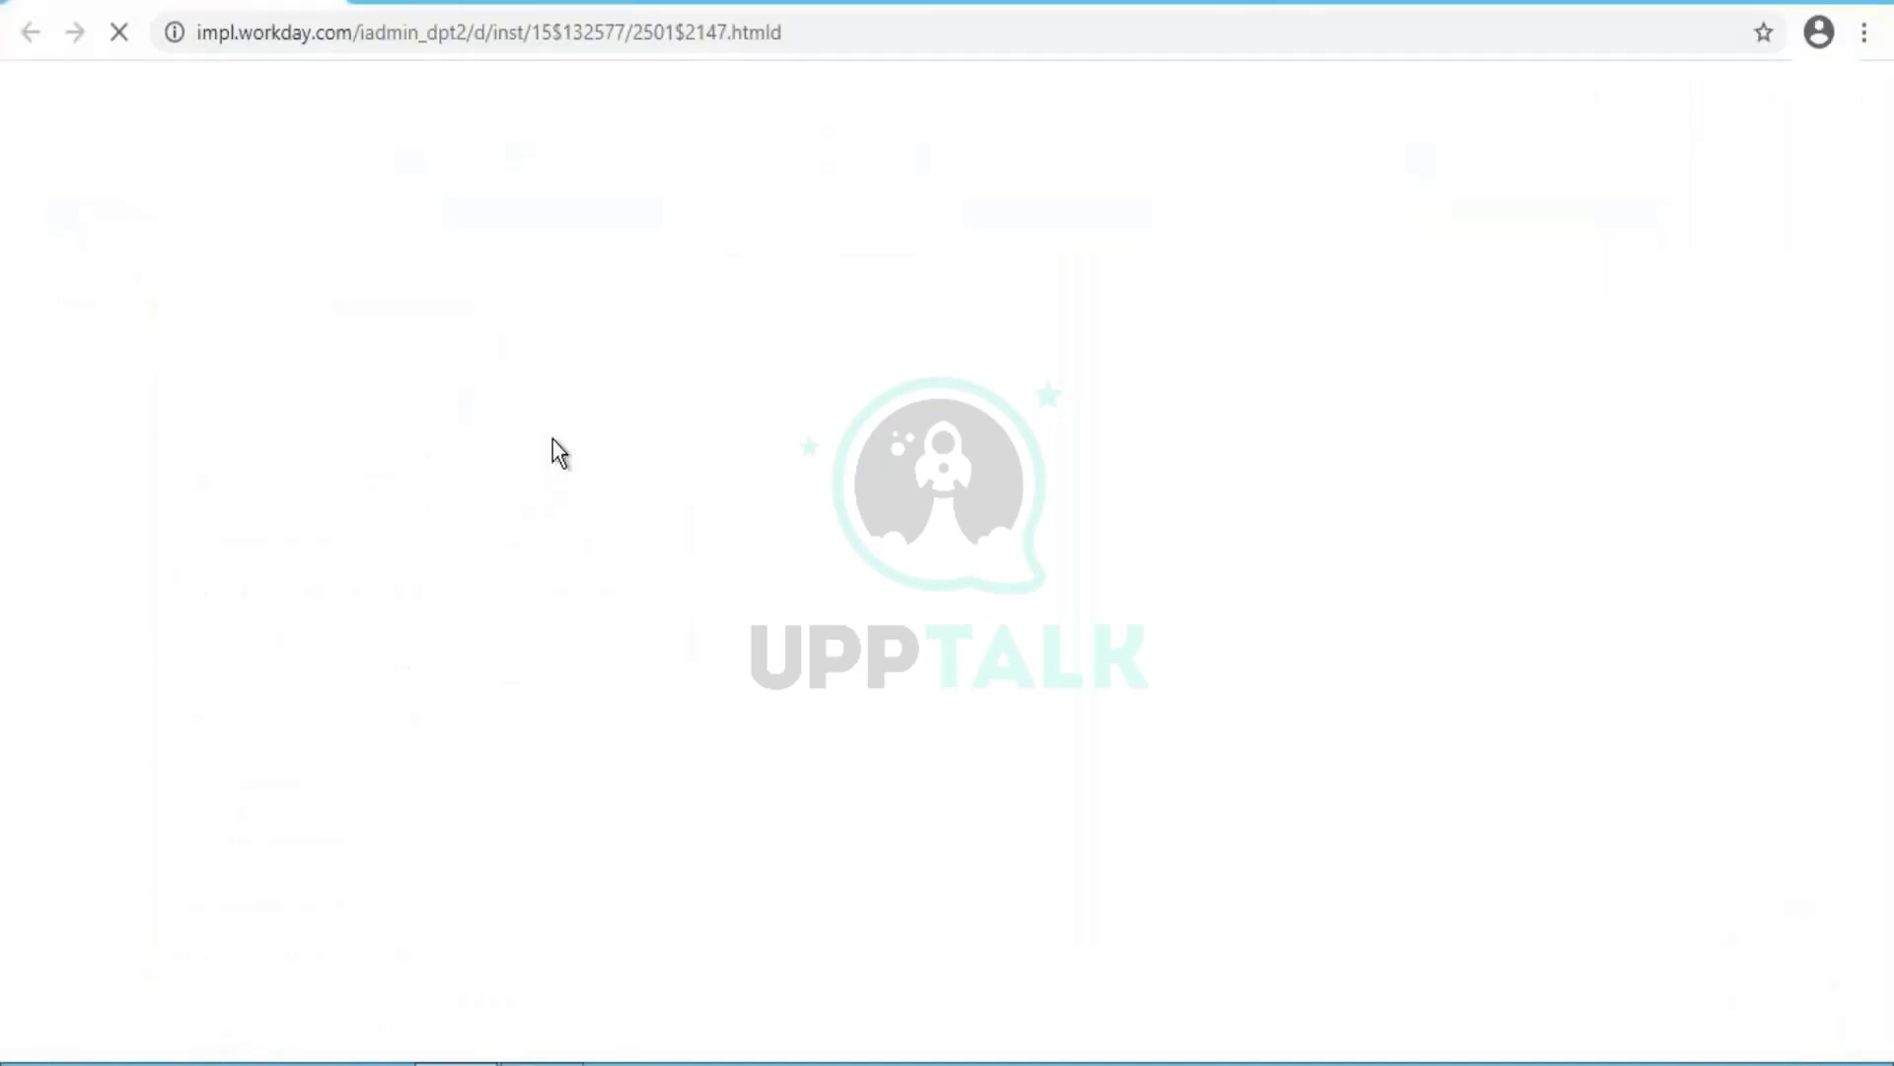
# - From the search results, open WOK001 Wealth of Knowledge 001 in a new tab
pyautogui.click(1868, 2)
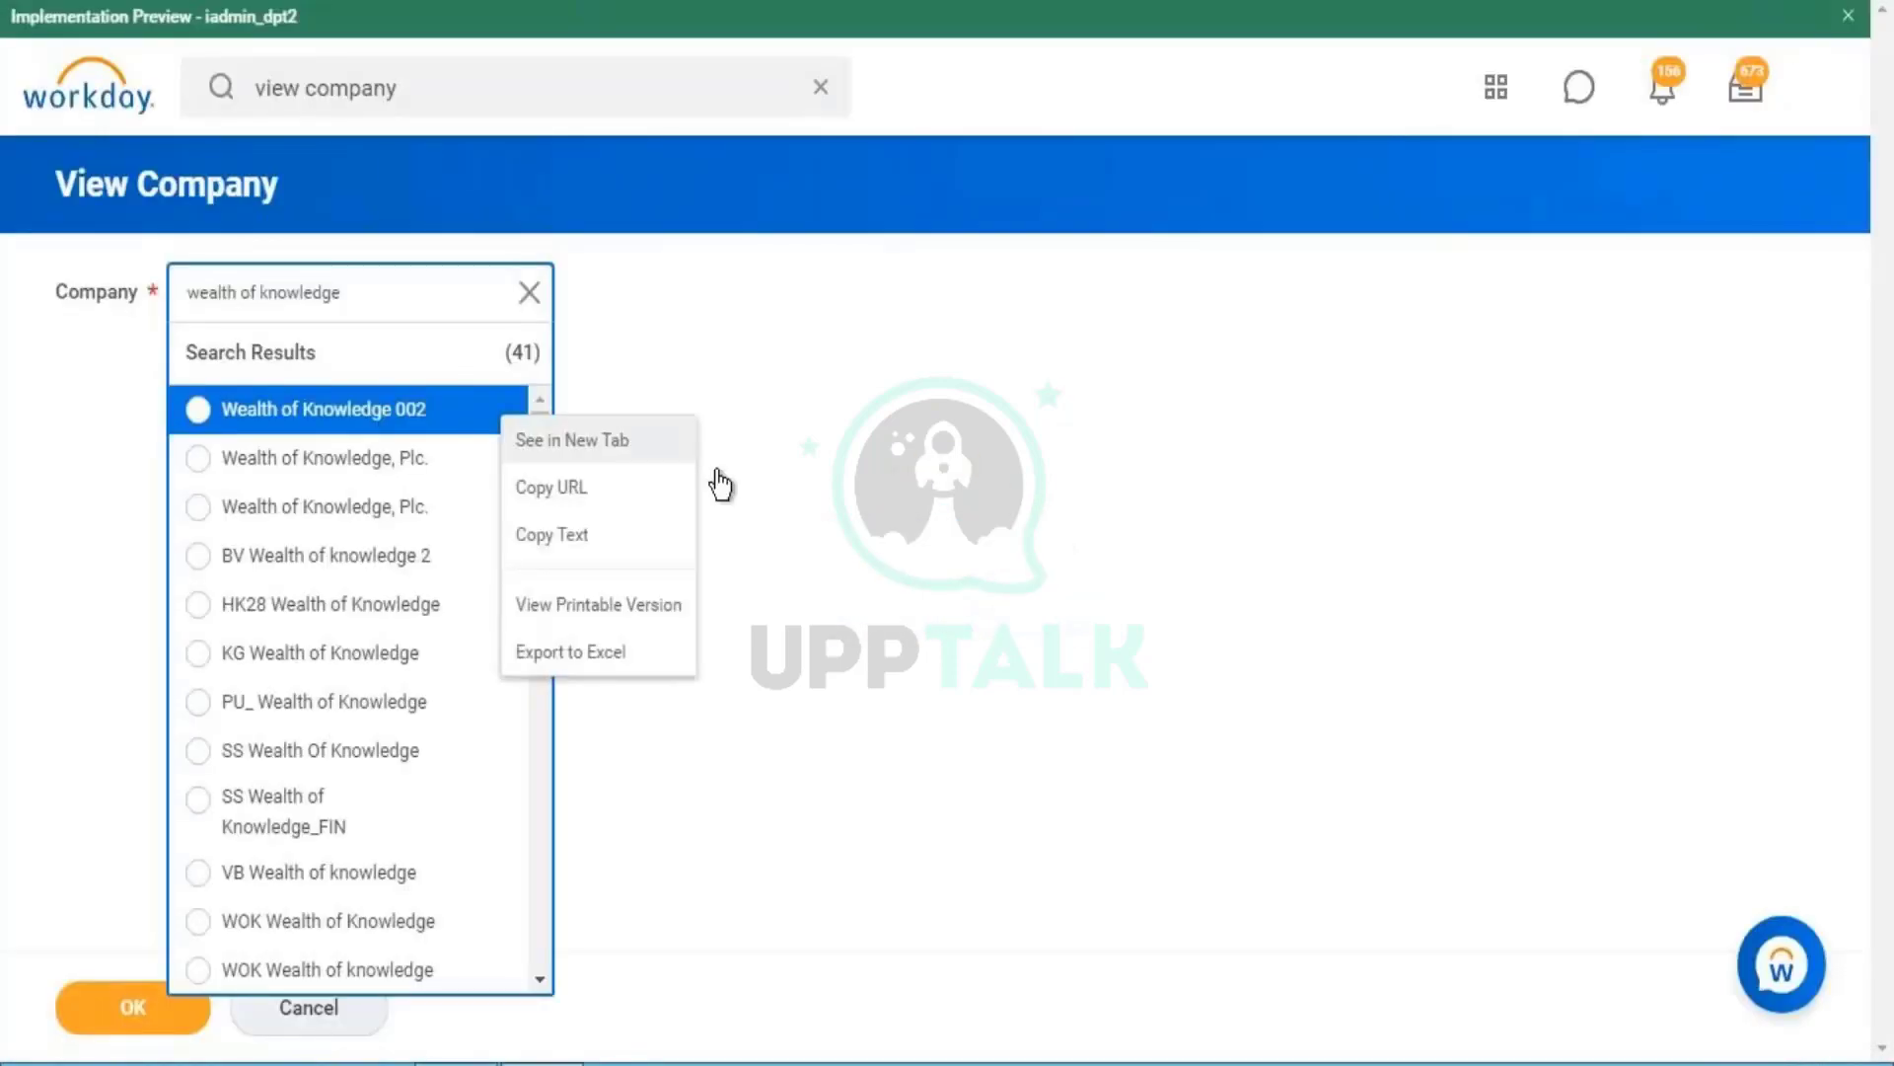
pyautogui.click(628, 854)
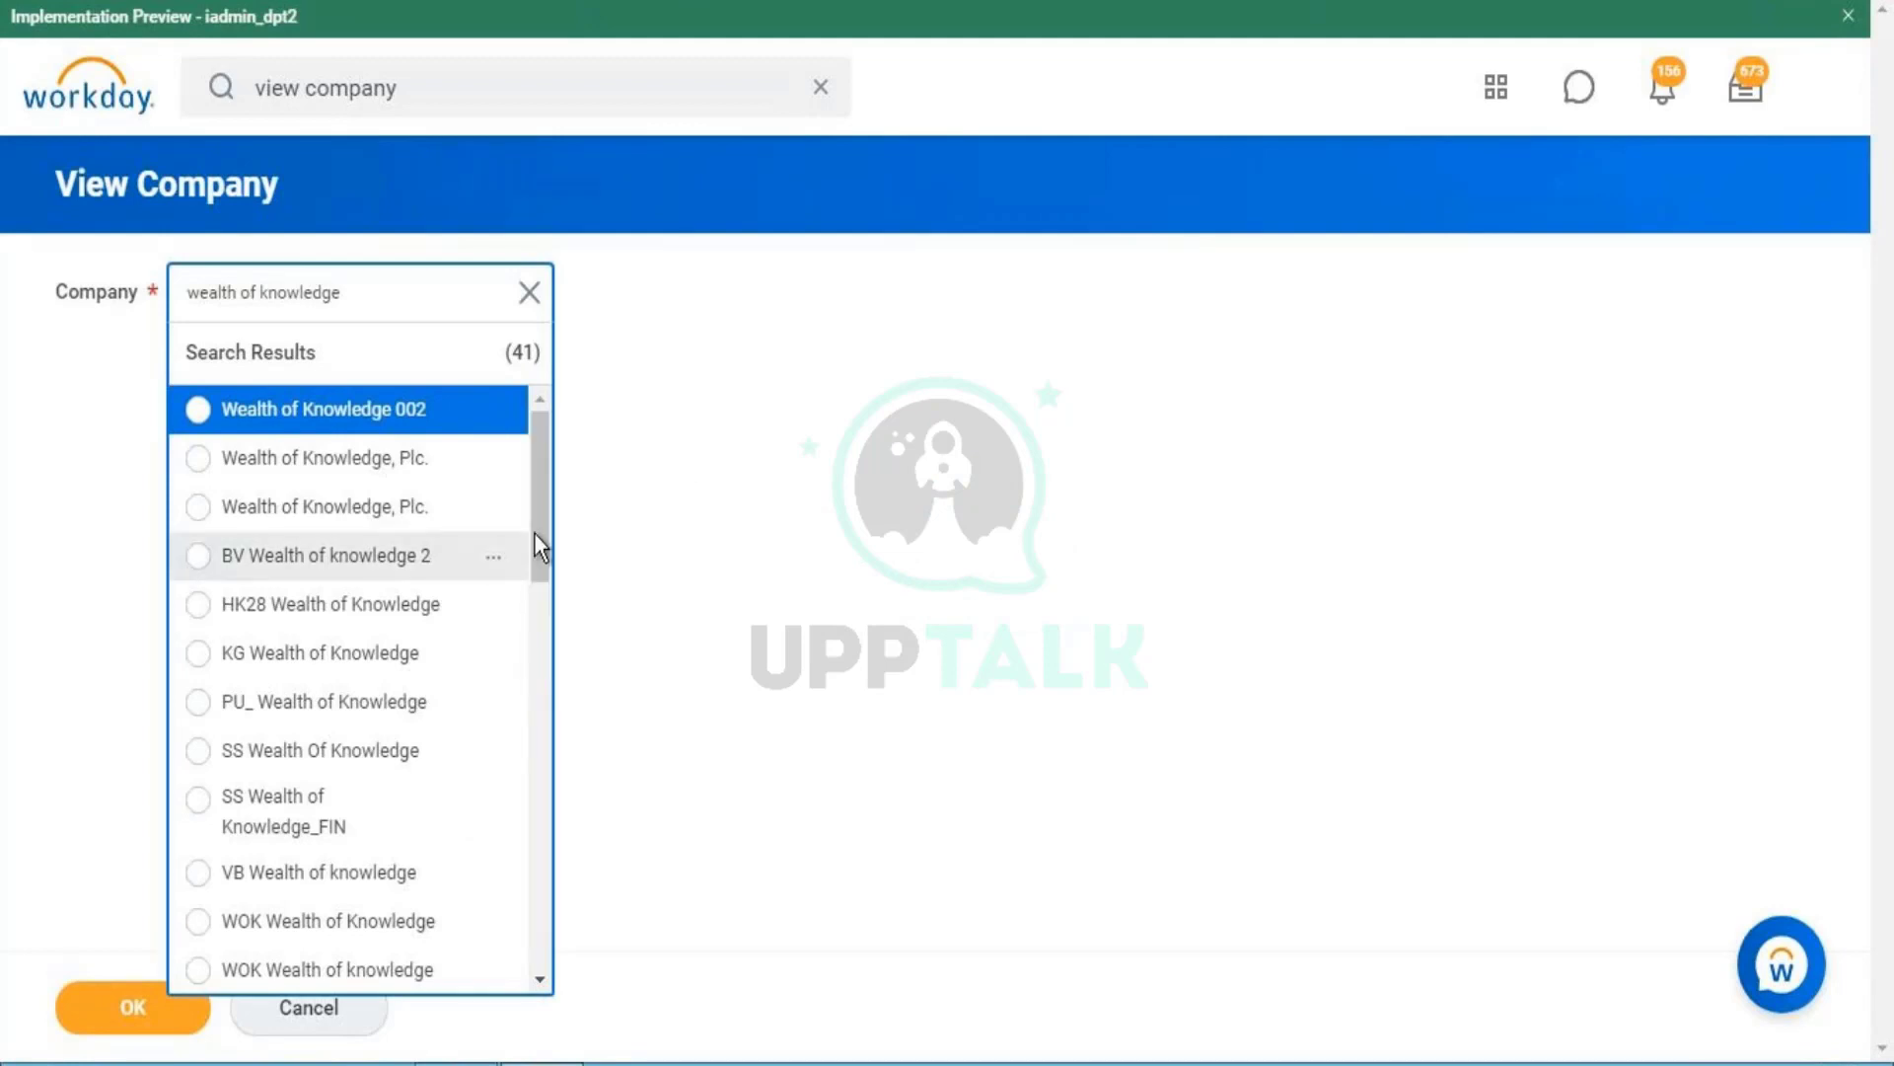
pyautogui.moveTo(535, 531); pyautogui.dragTo(533, 777)
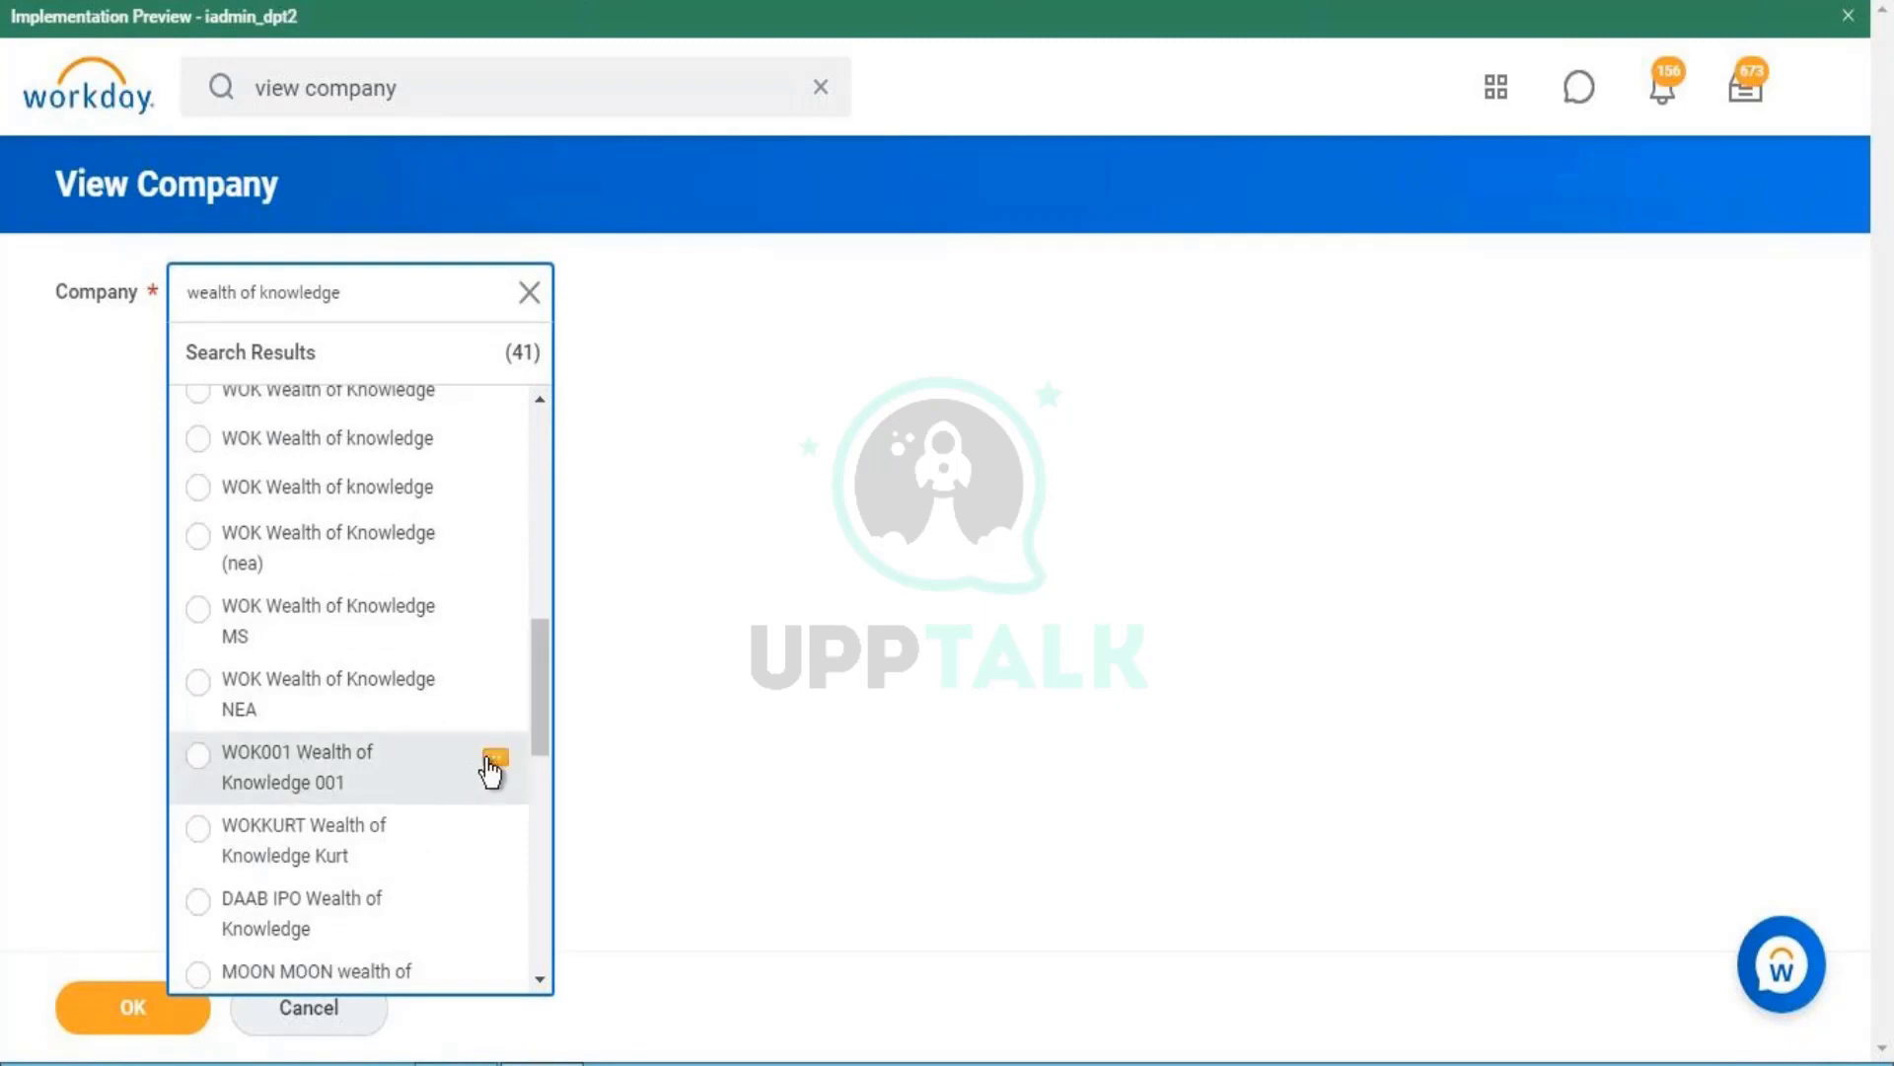
pyautogui.rightClick(490, 772)
pyautogui.click(533, 782)
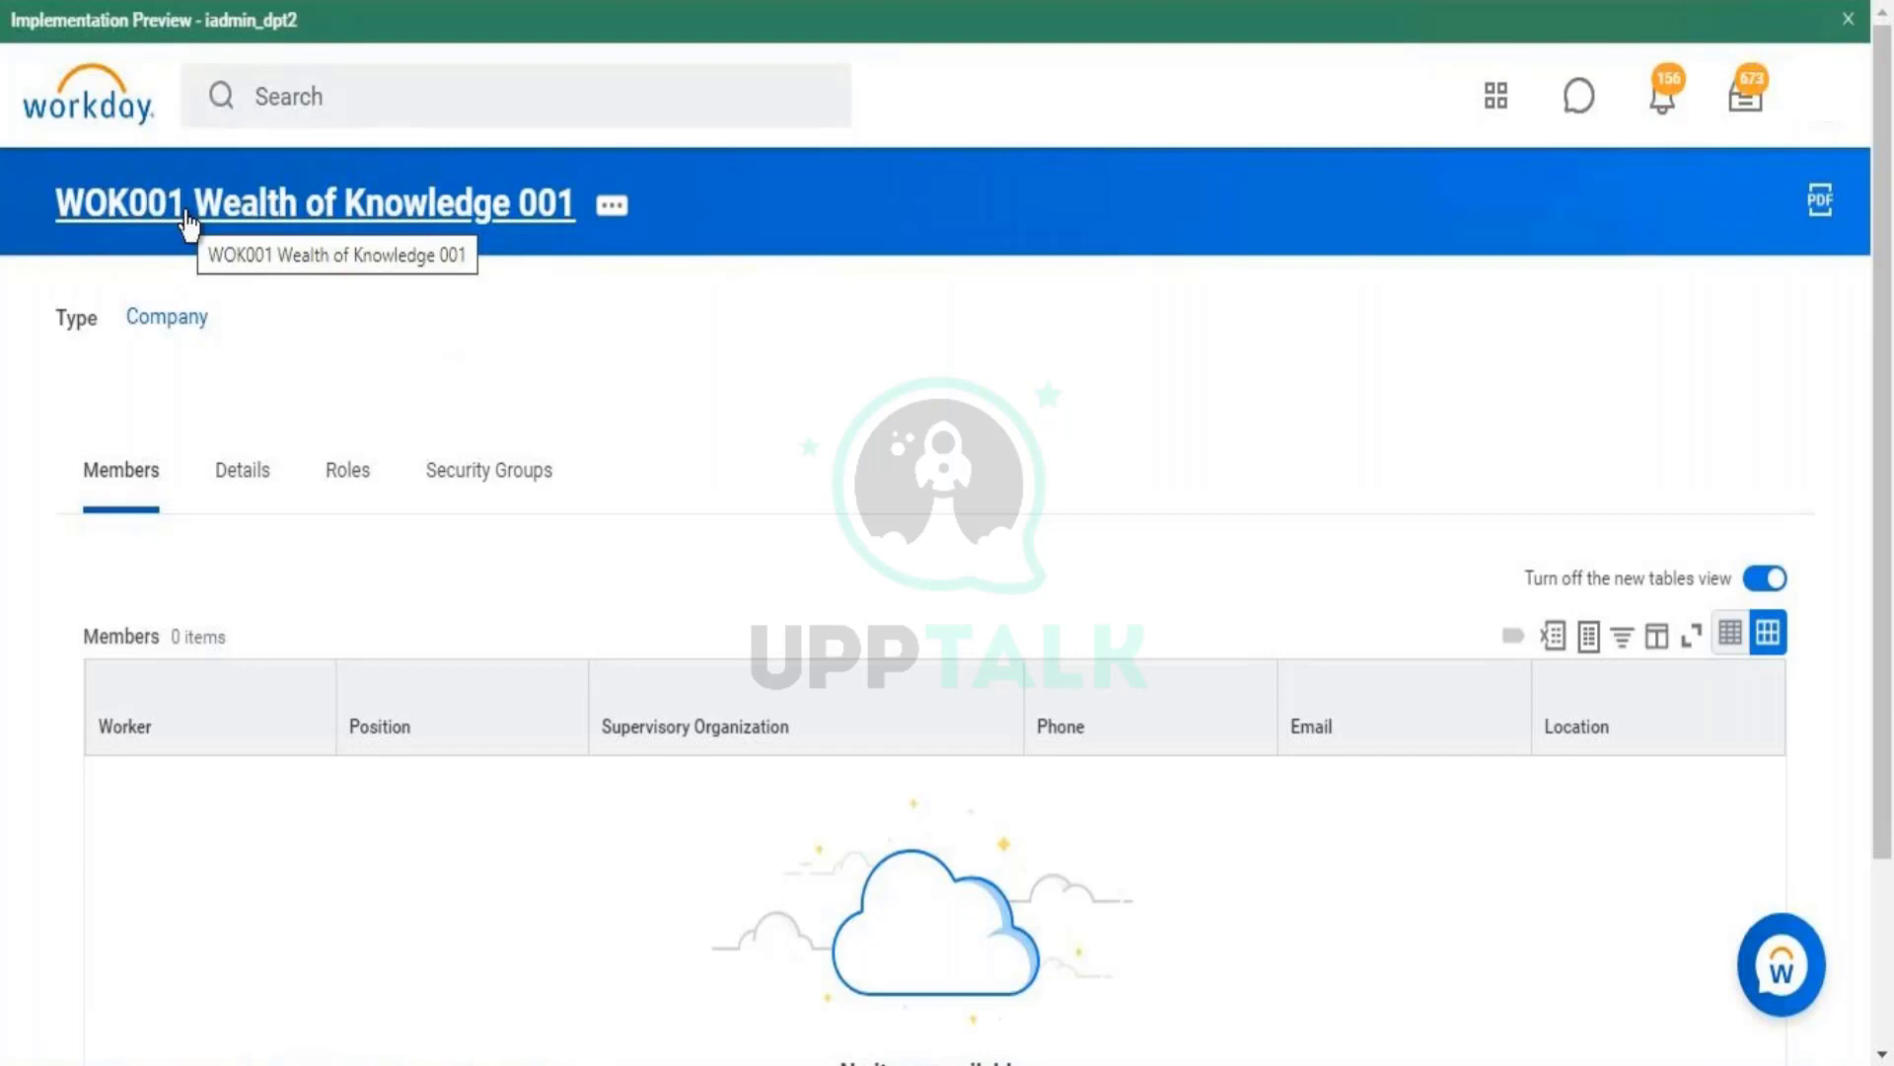
# - On Wealth of Knowledge 002, show Details, select its code WOK002, and open its related actions
pyautogui.click(189, 0)
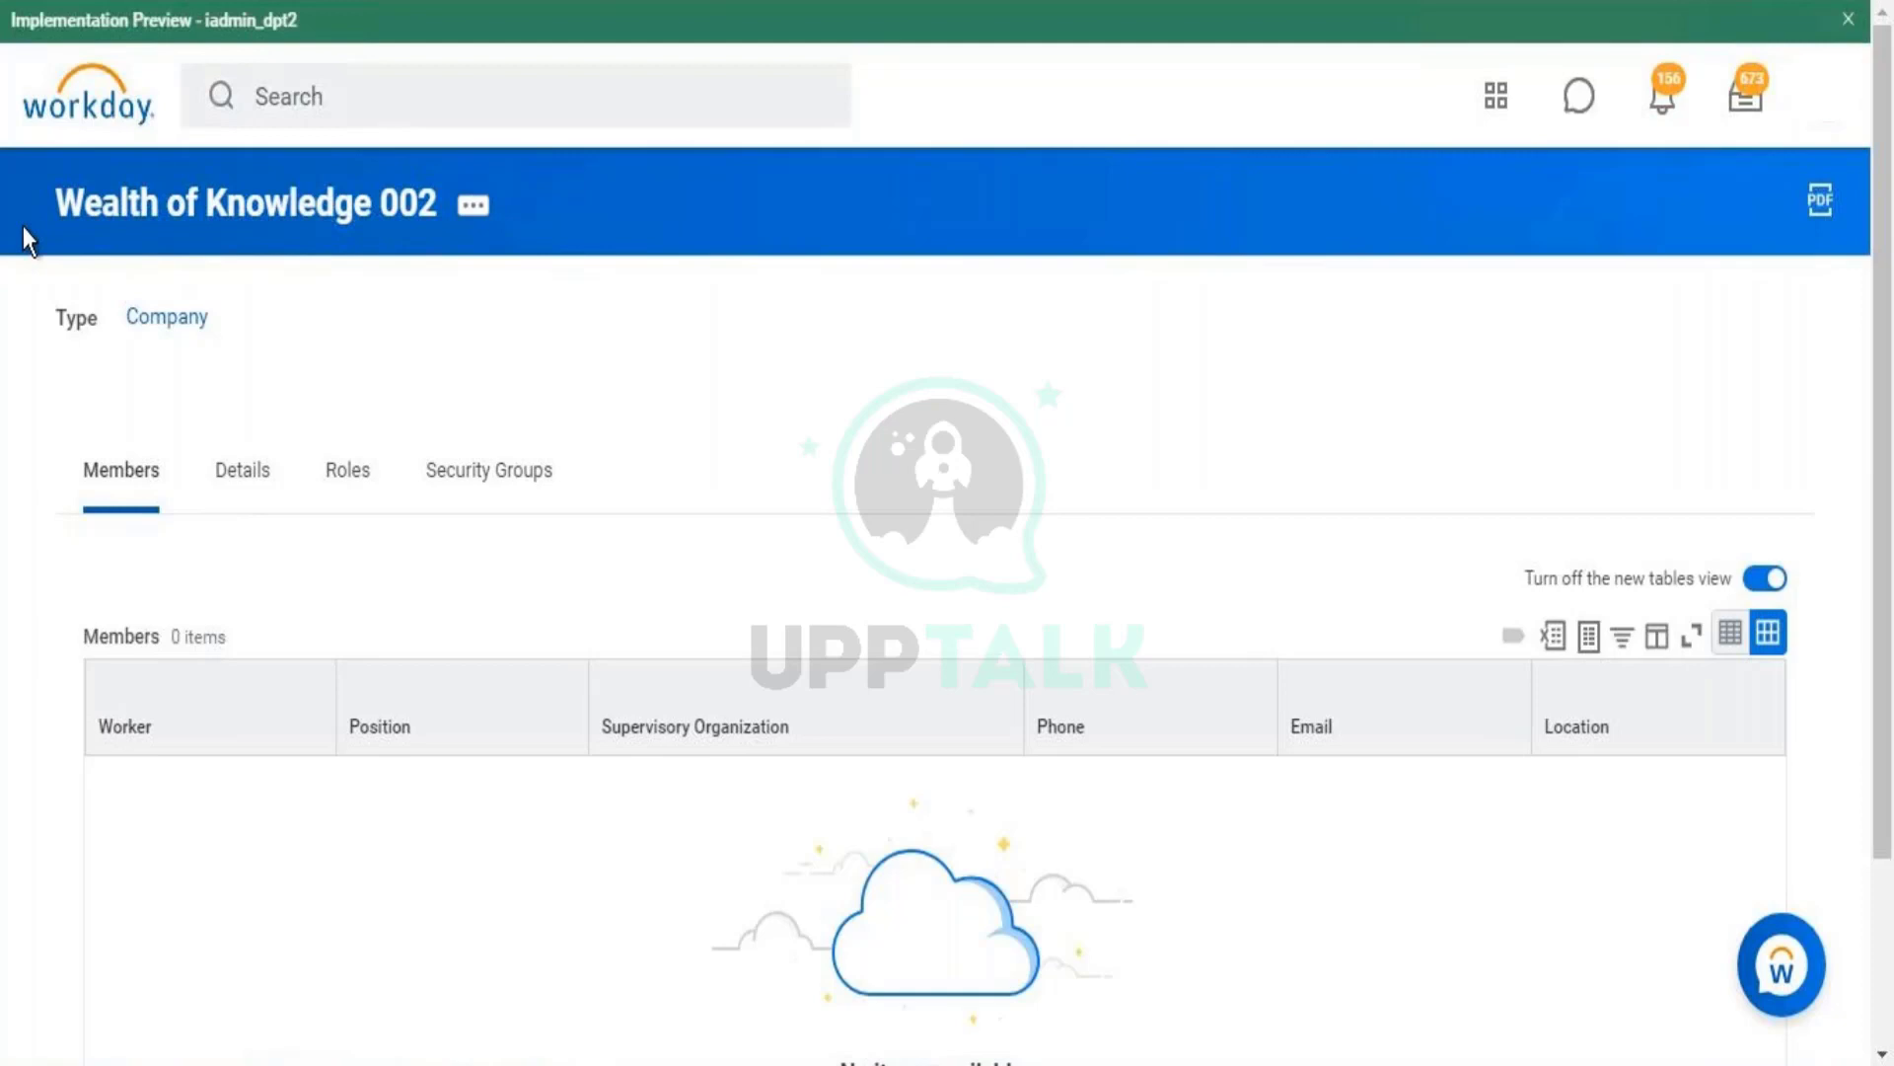
pyautogui.click(240, 491)
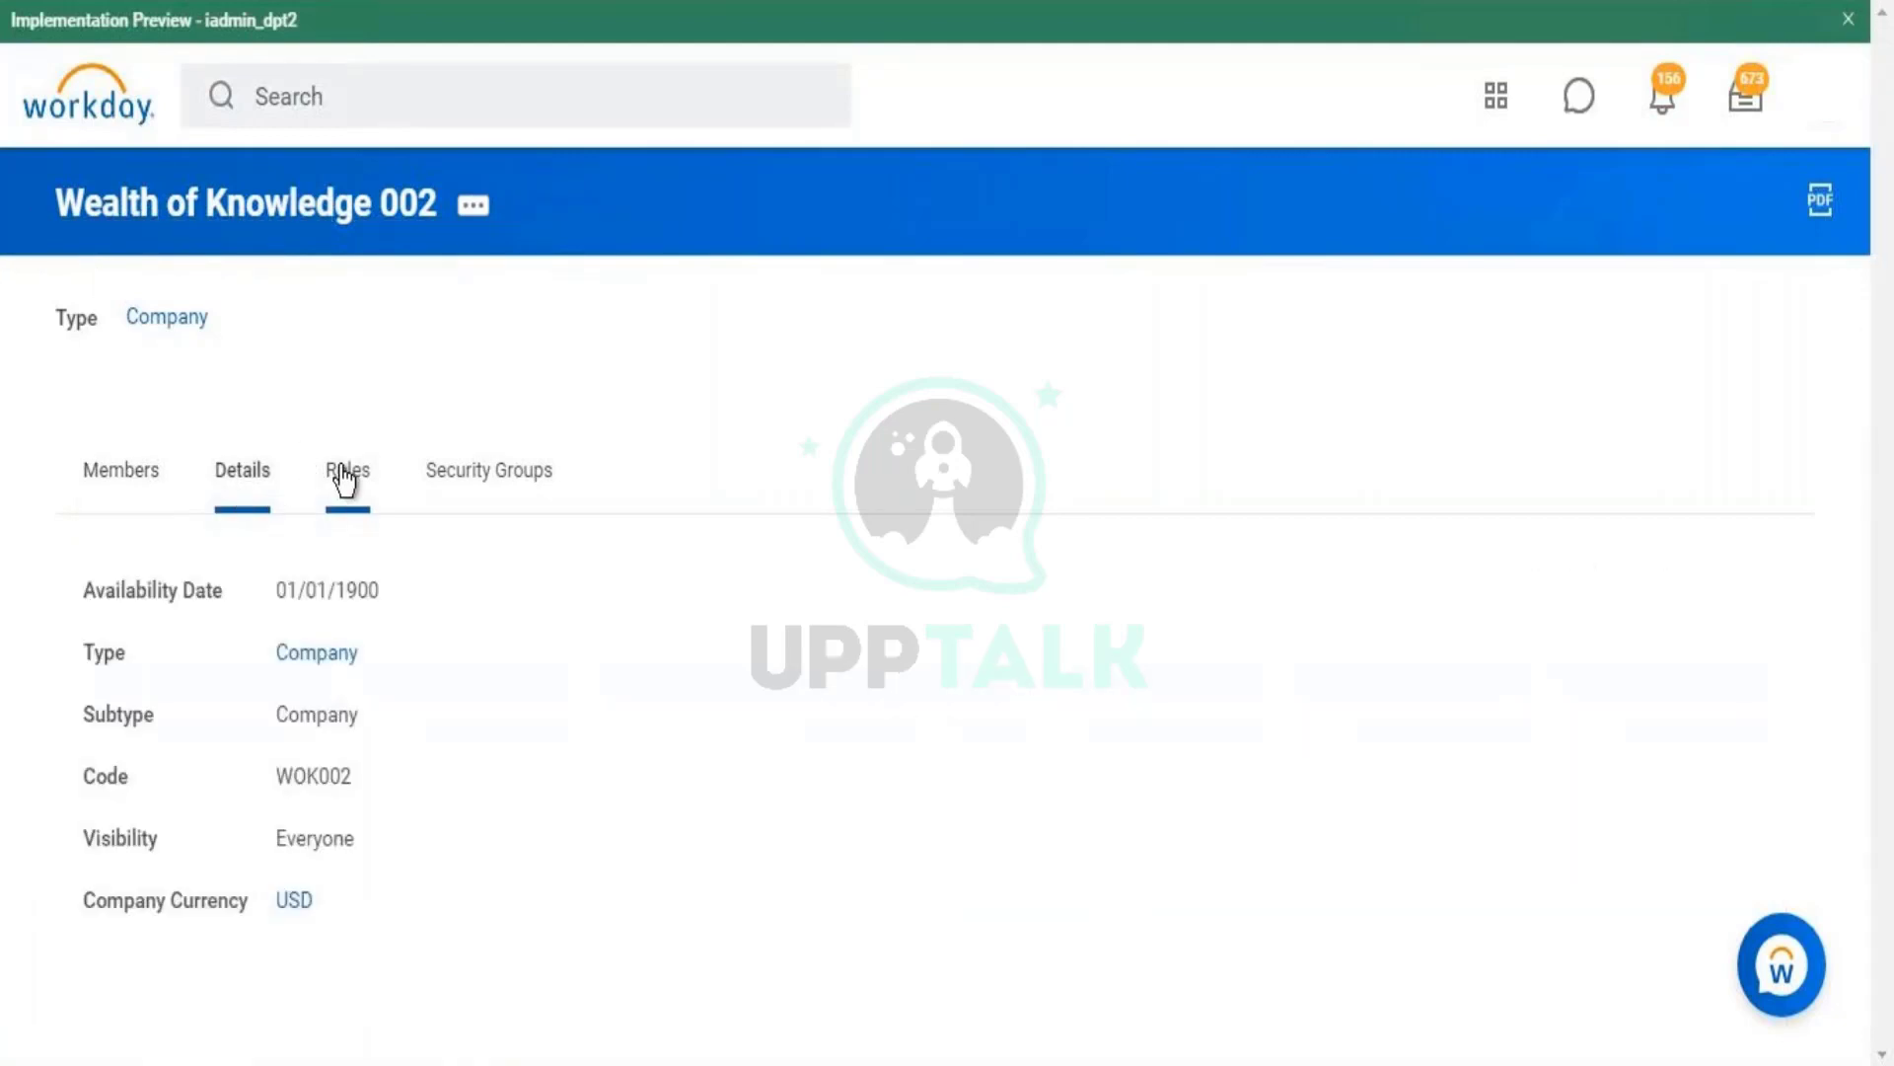
pyautogui.moveTo(86, 777); pyautogui.dragTo(372, 846)
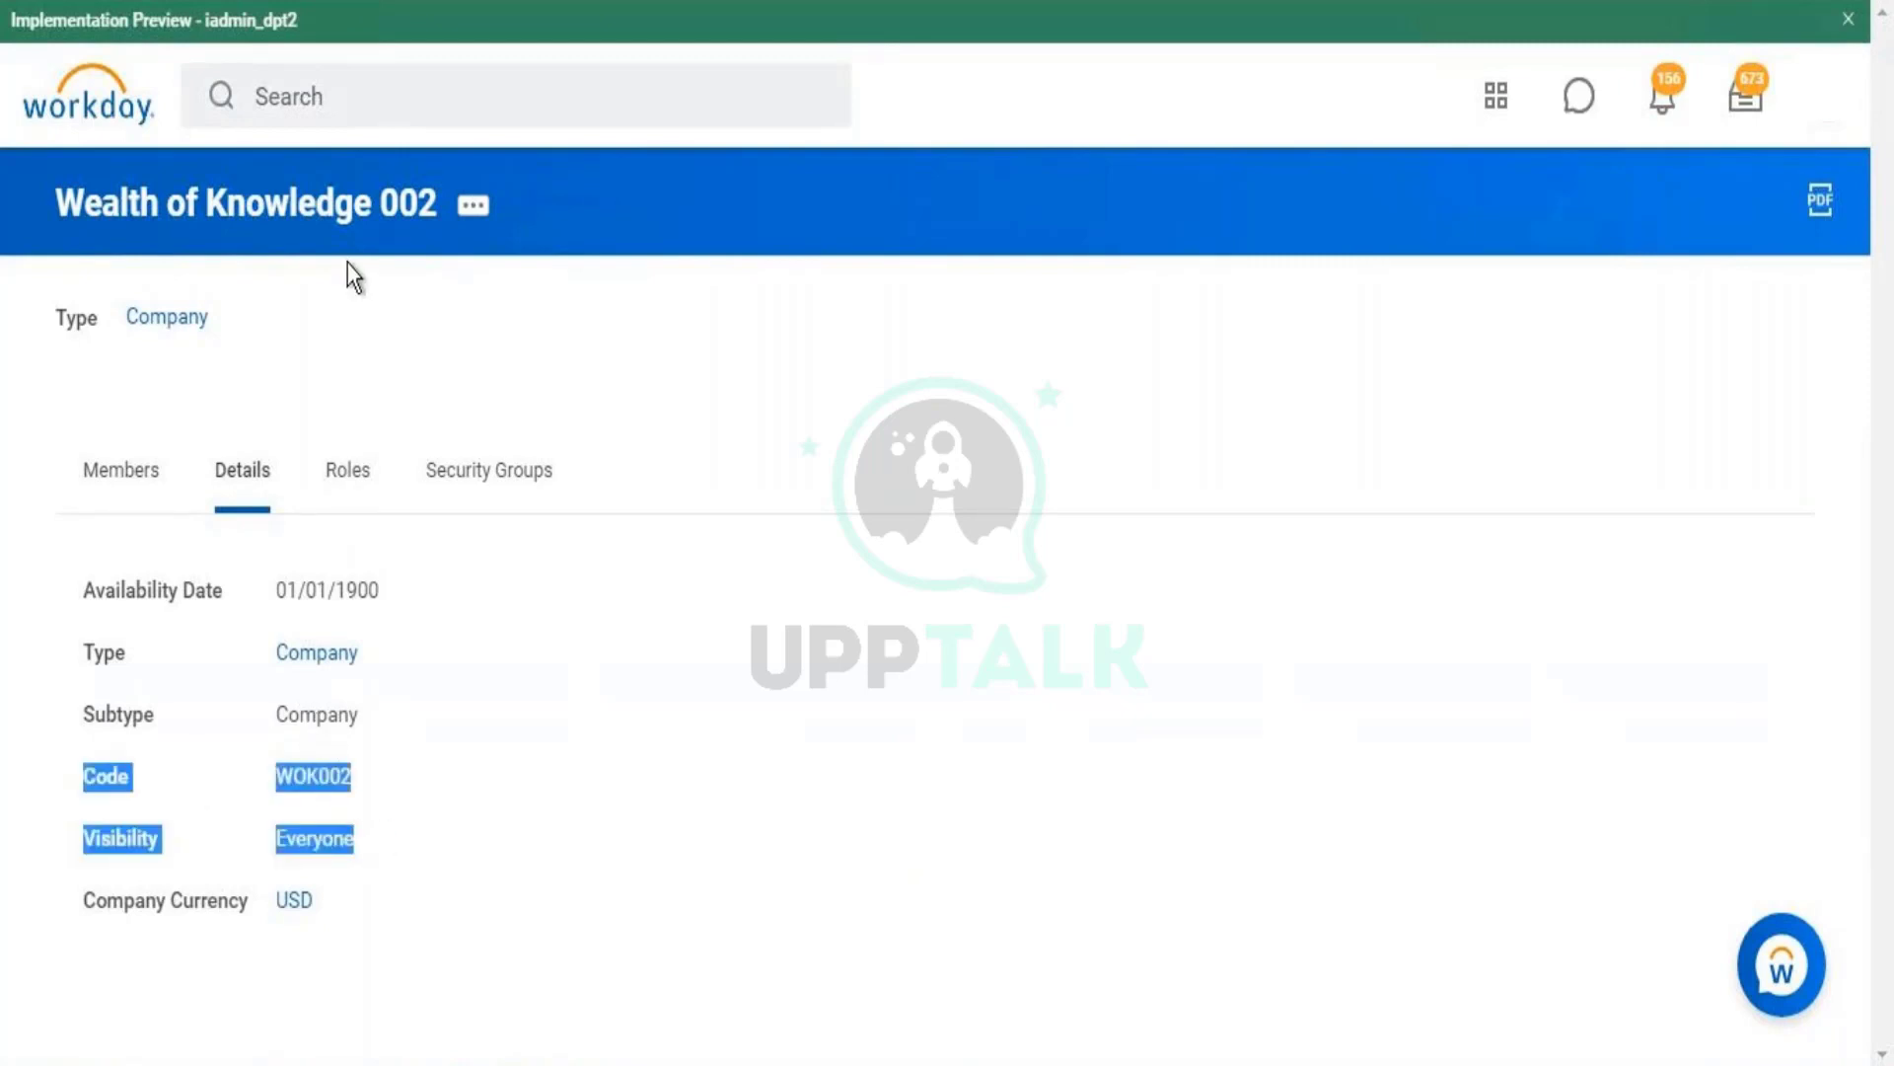
pyautogui.doubleClick(316, 786)
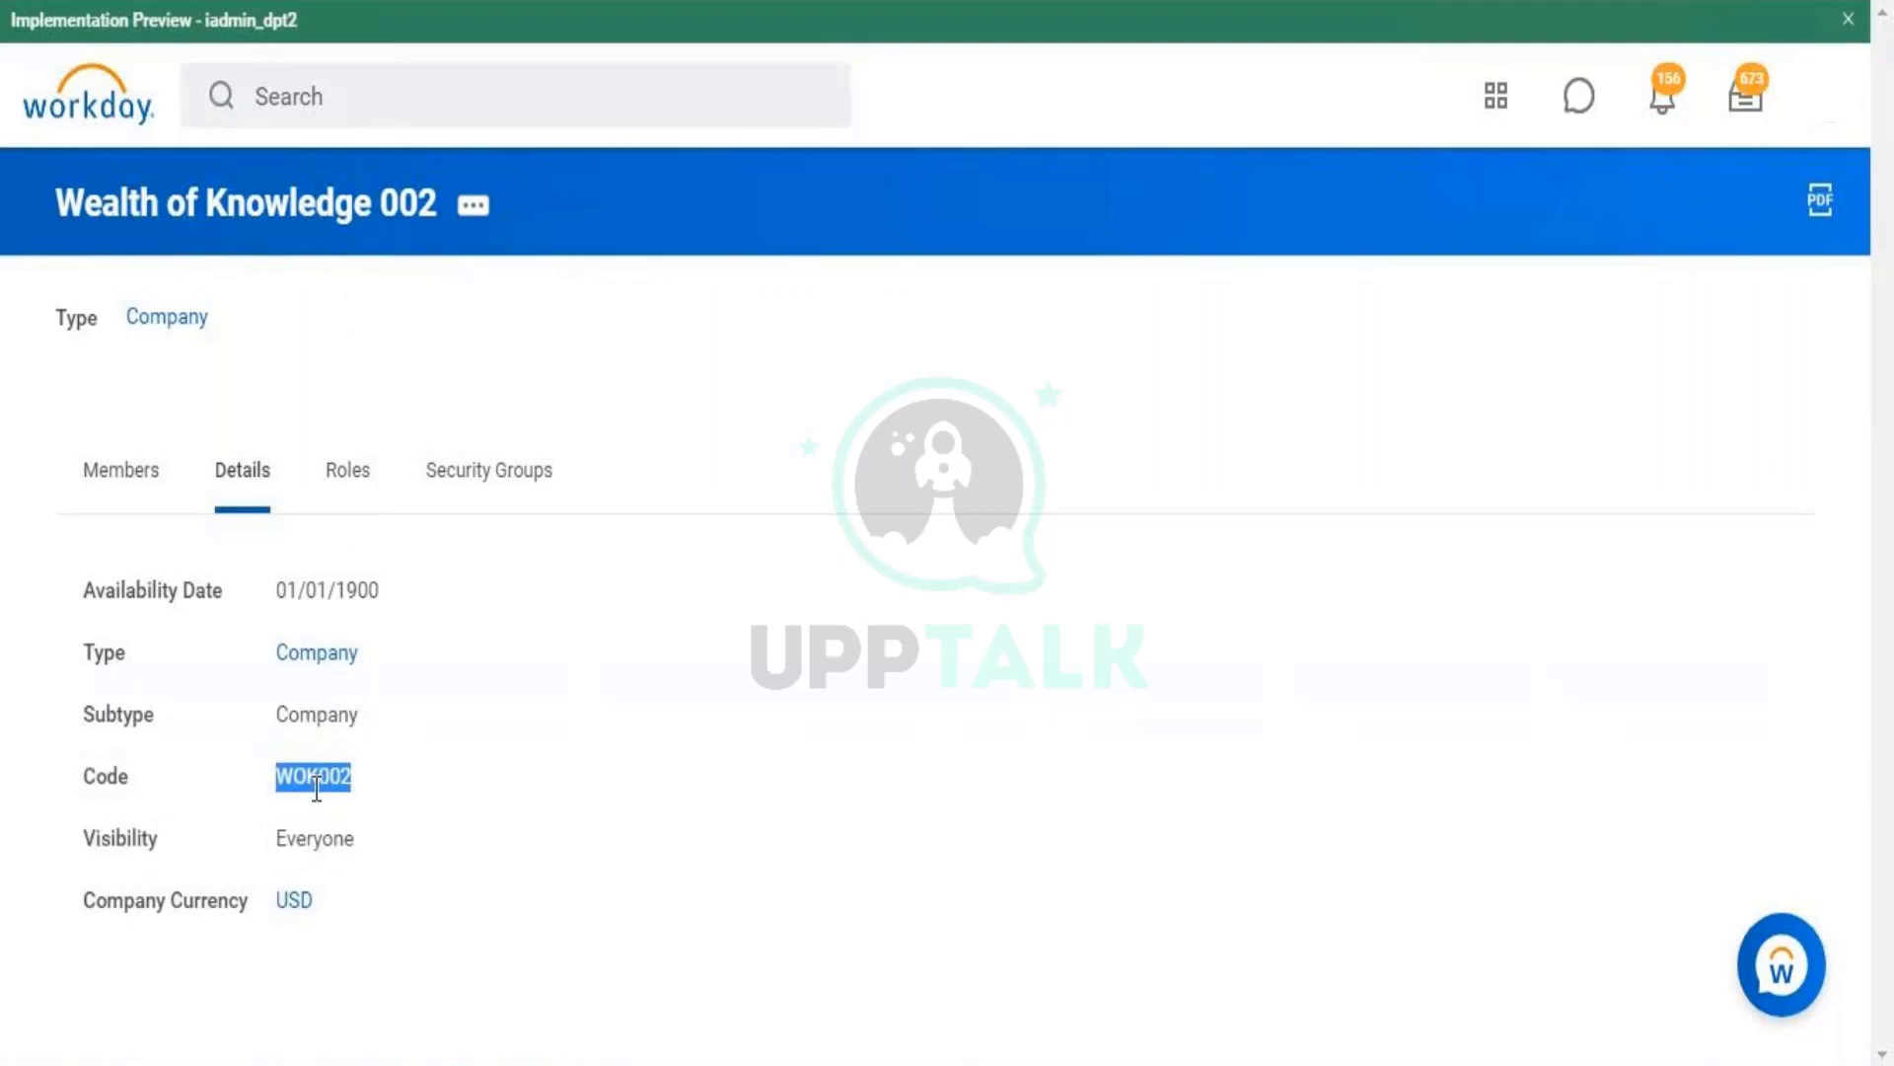
pyautogui.doubleClick(338, 796)
pyautogui.click(337, 795)
pyautogui.doubleClick(338, 788)
pyautogui.click(475, 207)
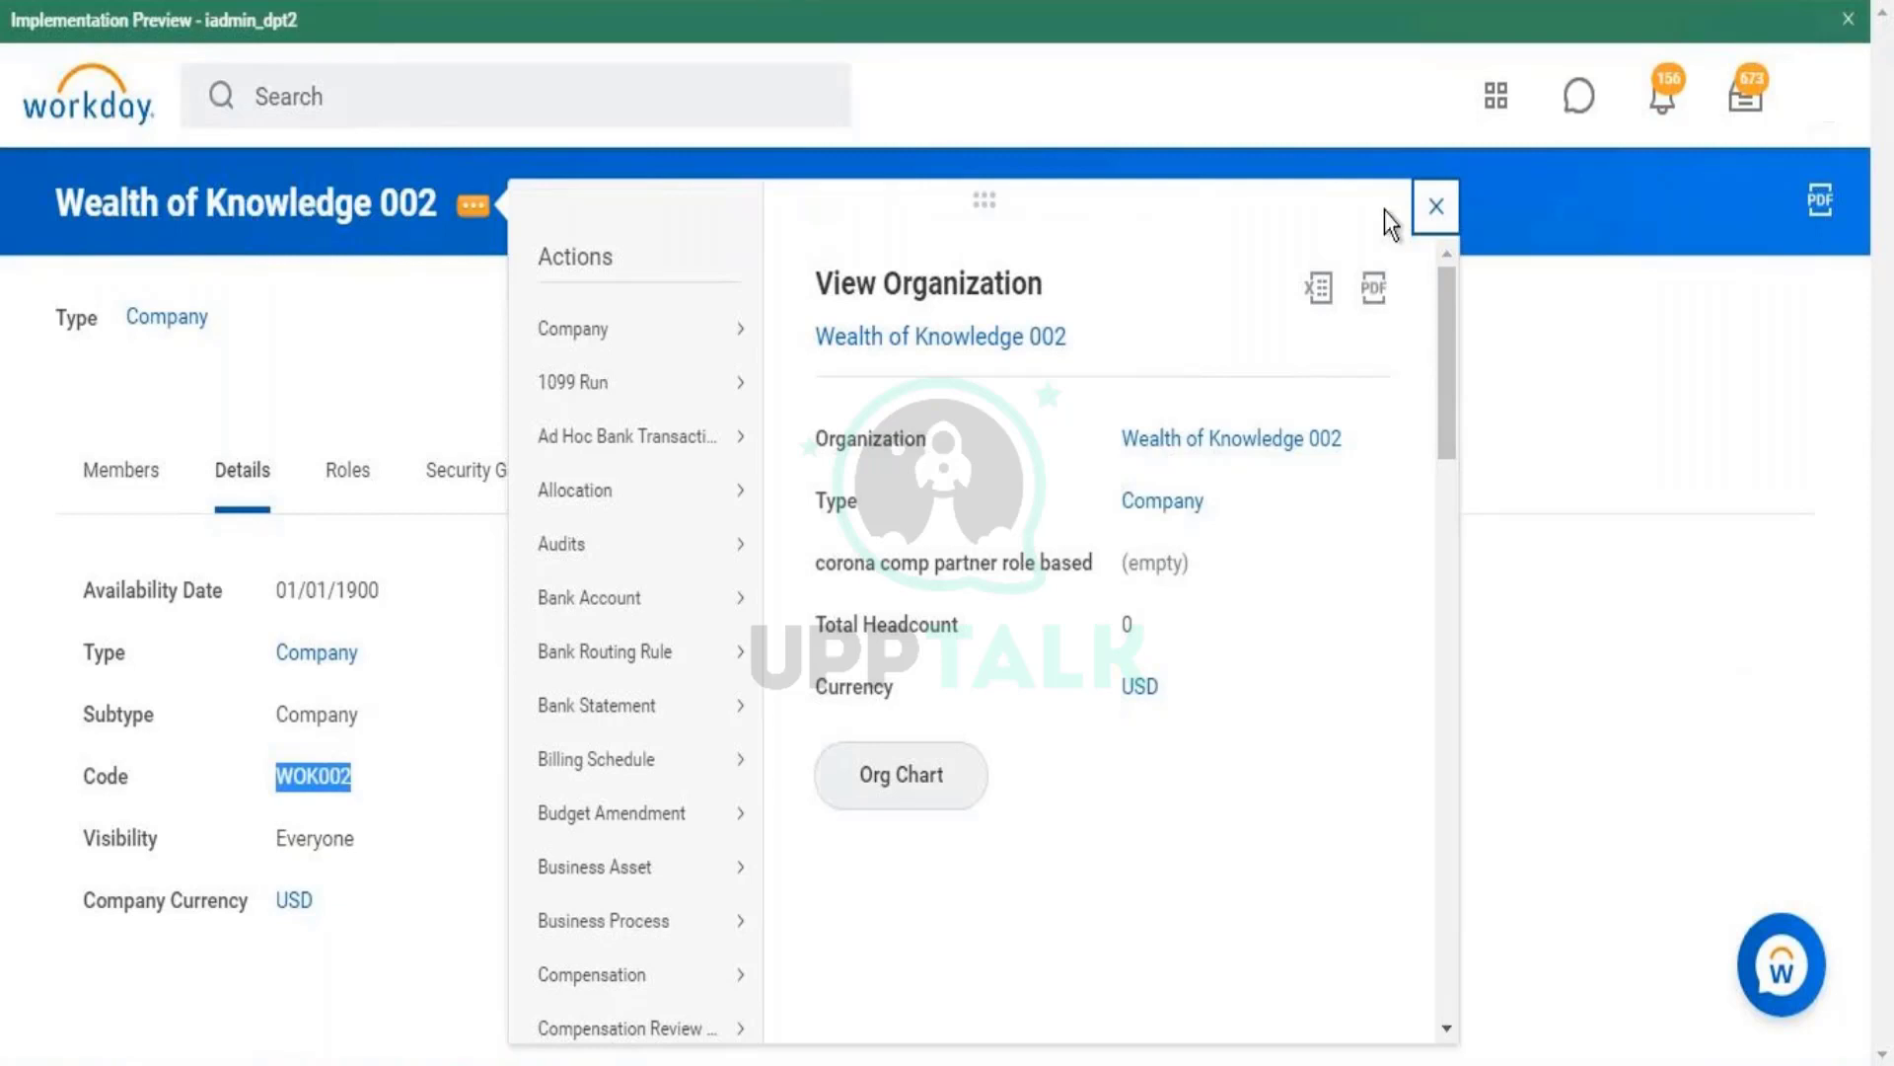
# - From Wealth of Knowledge 002's related actions, choose Integration IDs > View IDs
pyautogui.moveTo(1453, 361); pyautogui.dragTo(1445, 1022)
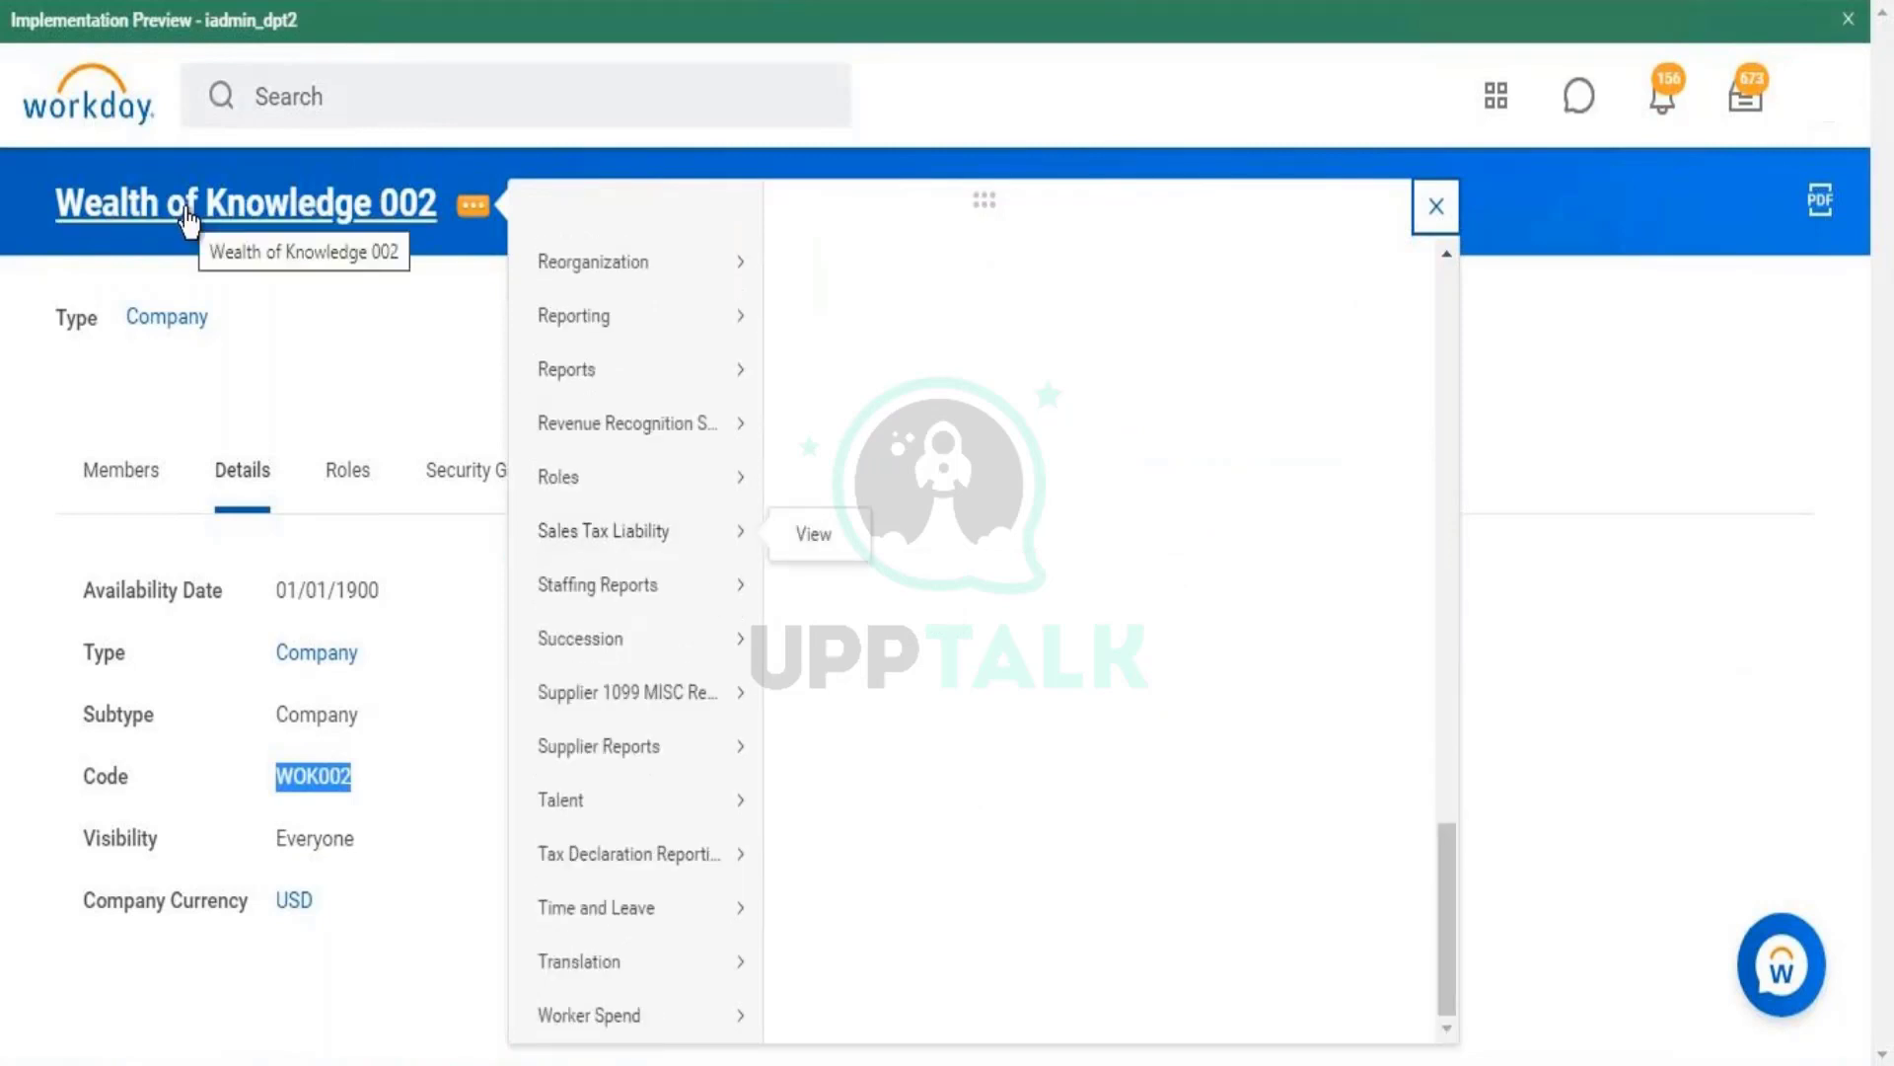
pyautogui.moveTo(675, 623)
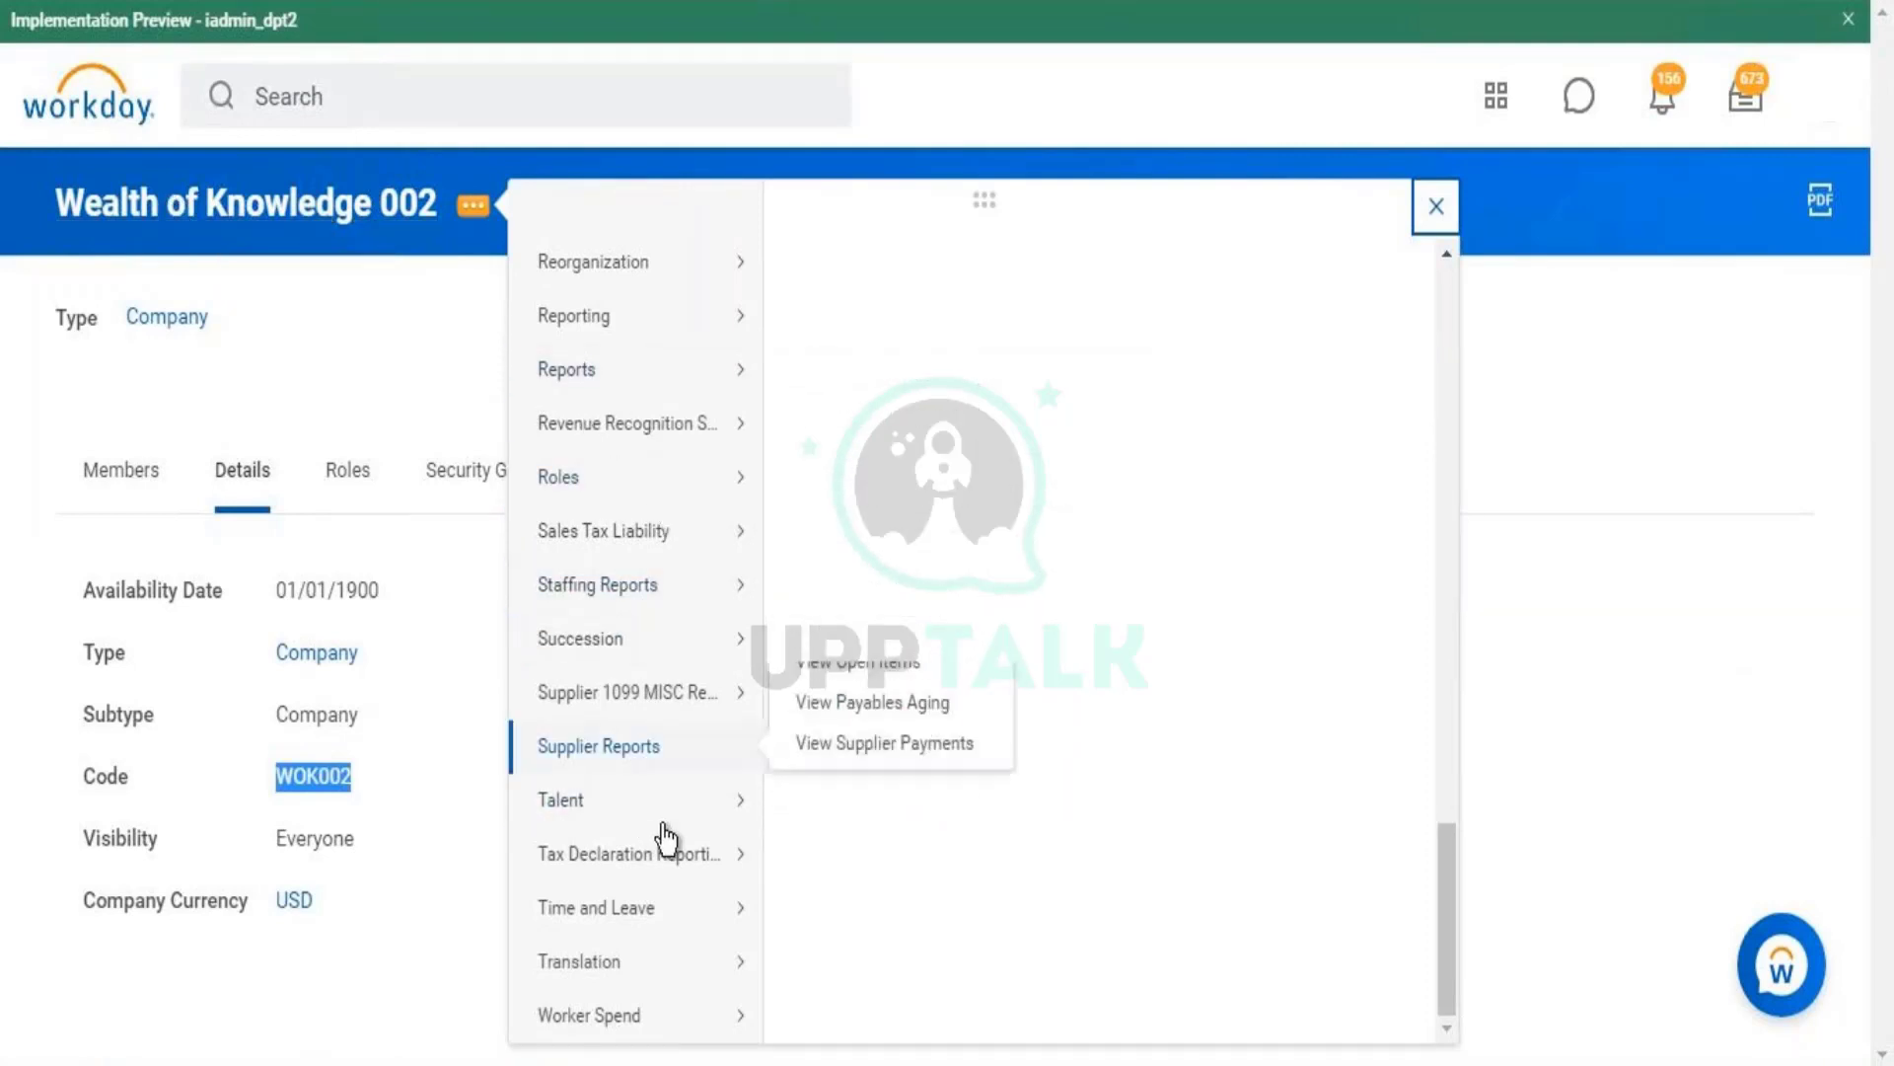
pyautogui.moveTo(1449, 927); pyautogui.dragTo(1439, 730)
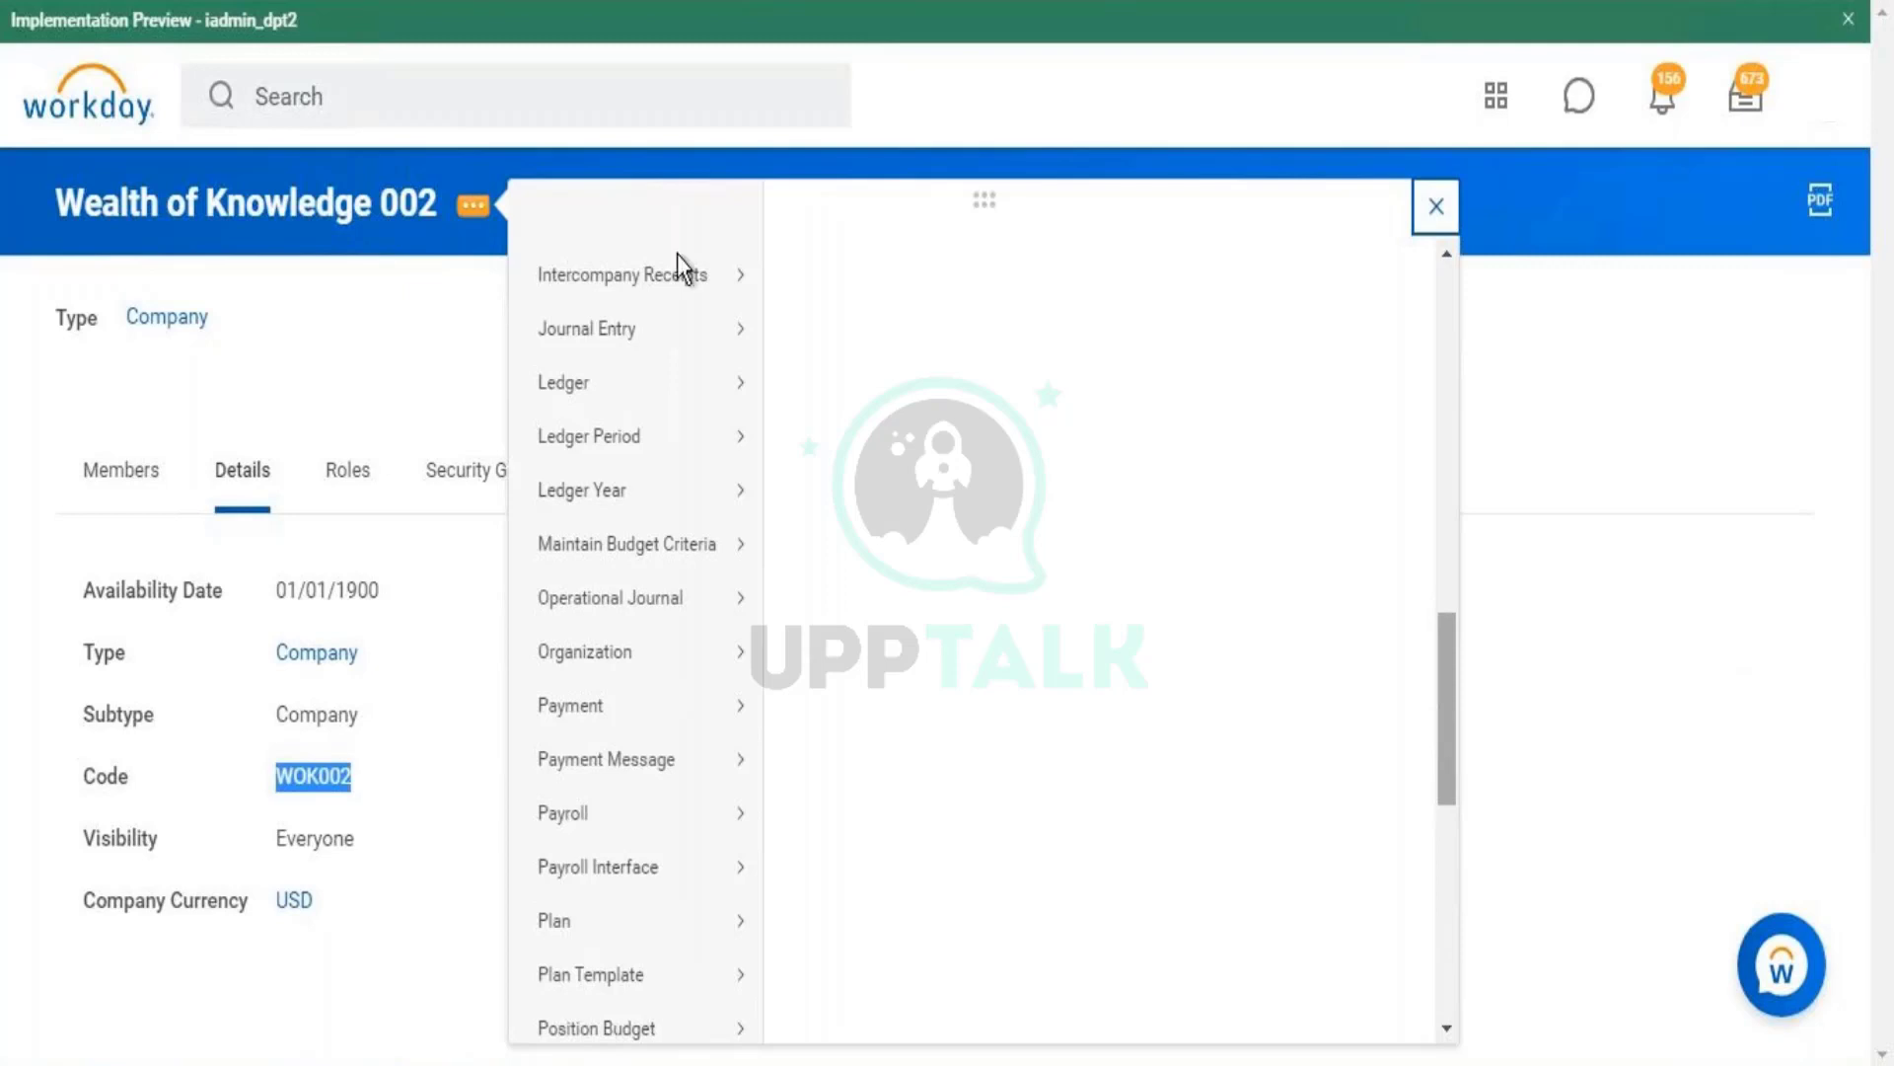
pyautogui.click(431, 330)
pyautogui.click(543, 129)
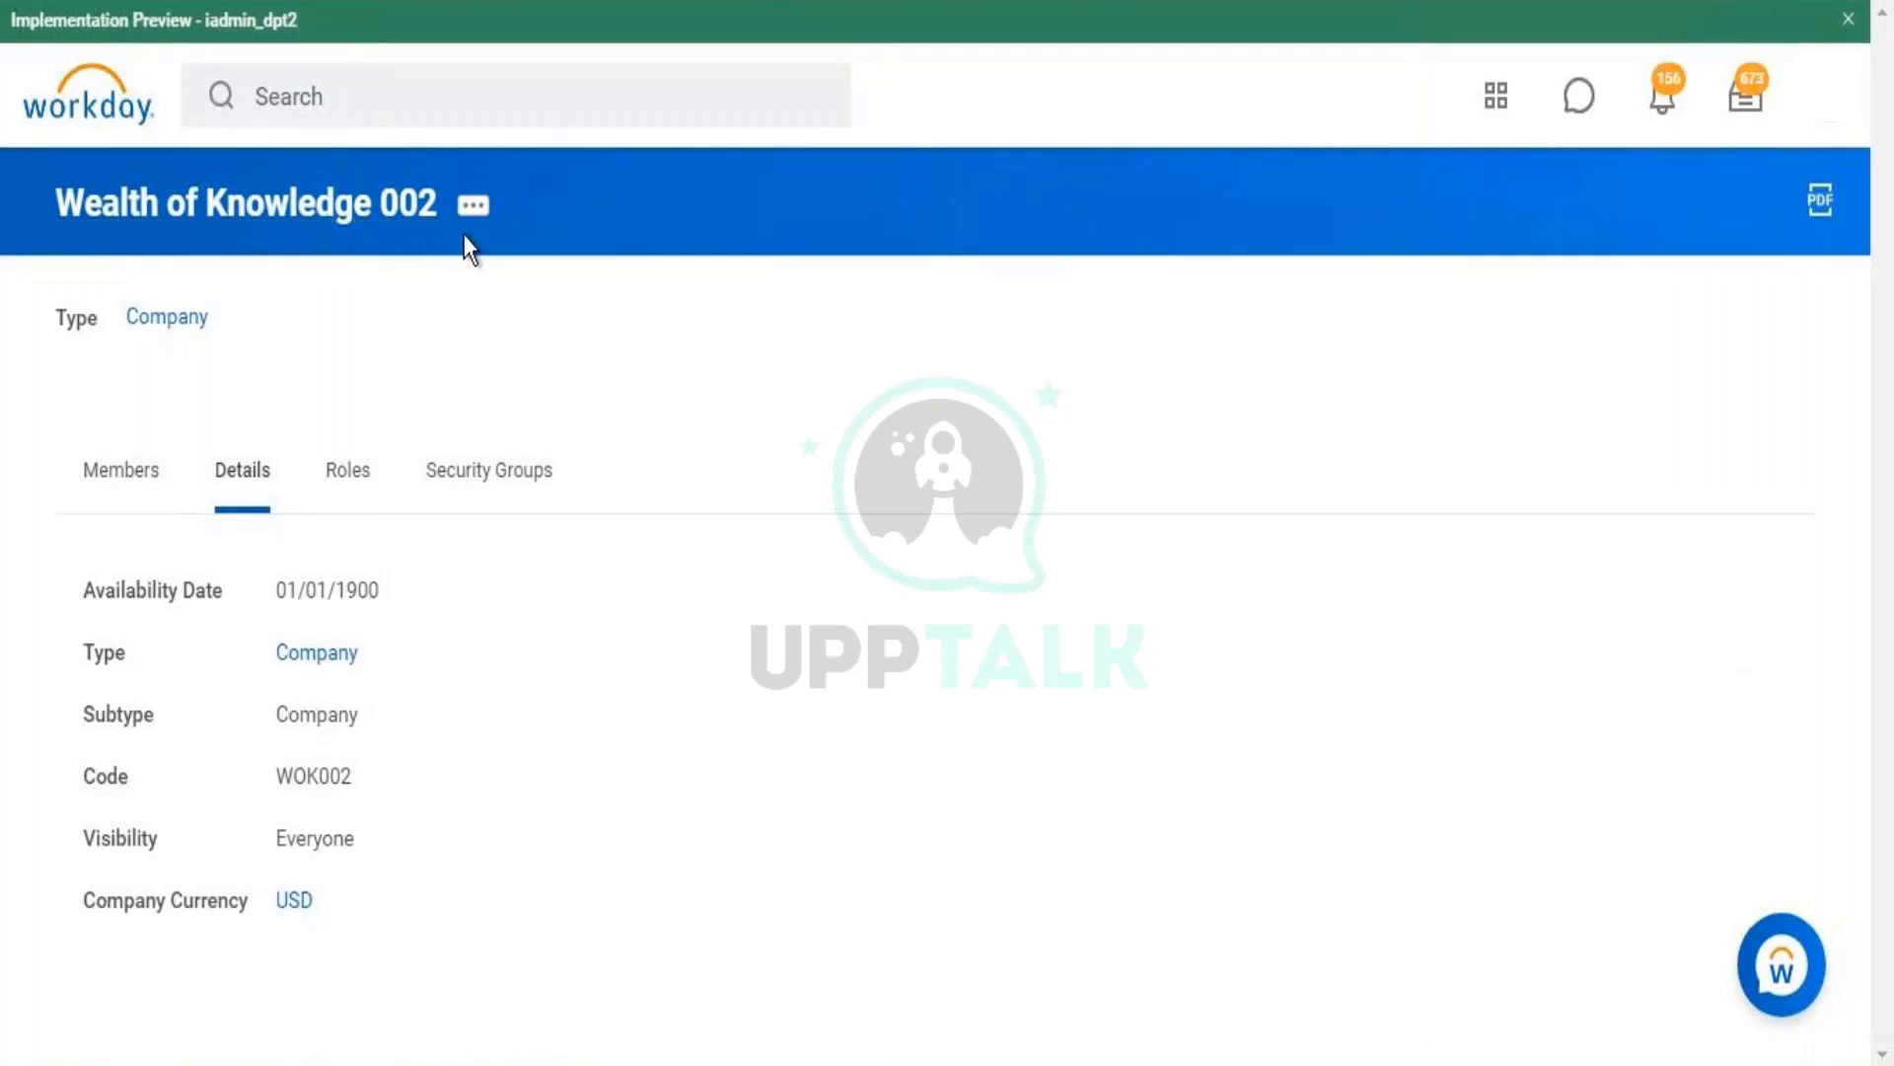
pyautogui.click(474, 212)
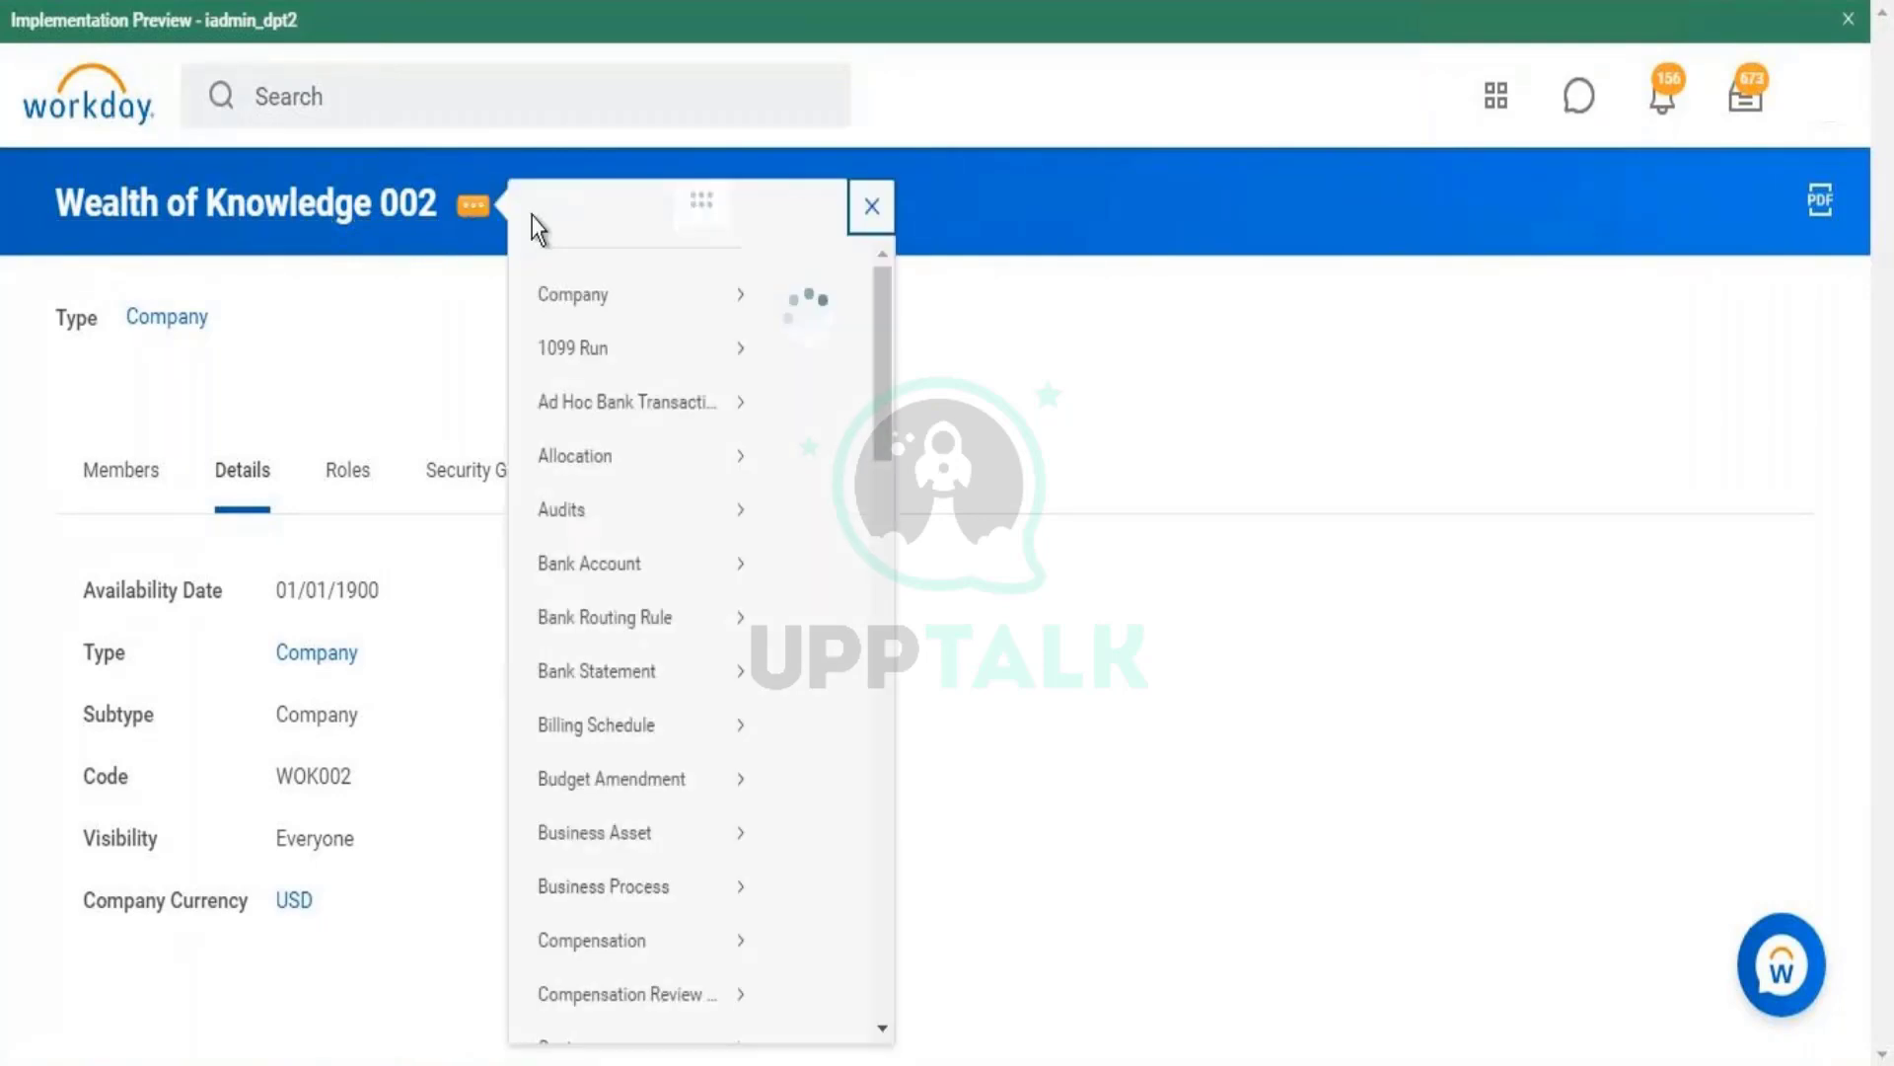
pyautogui.moveTo(1450, 422); pyautogui.dragTo(1443, 661)
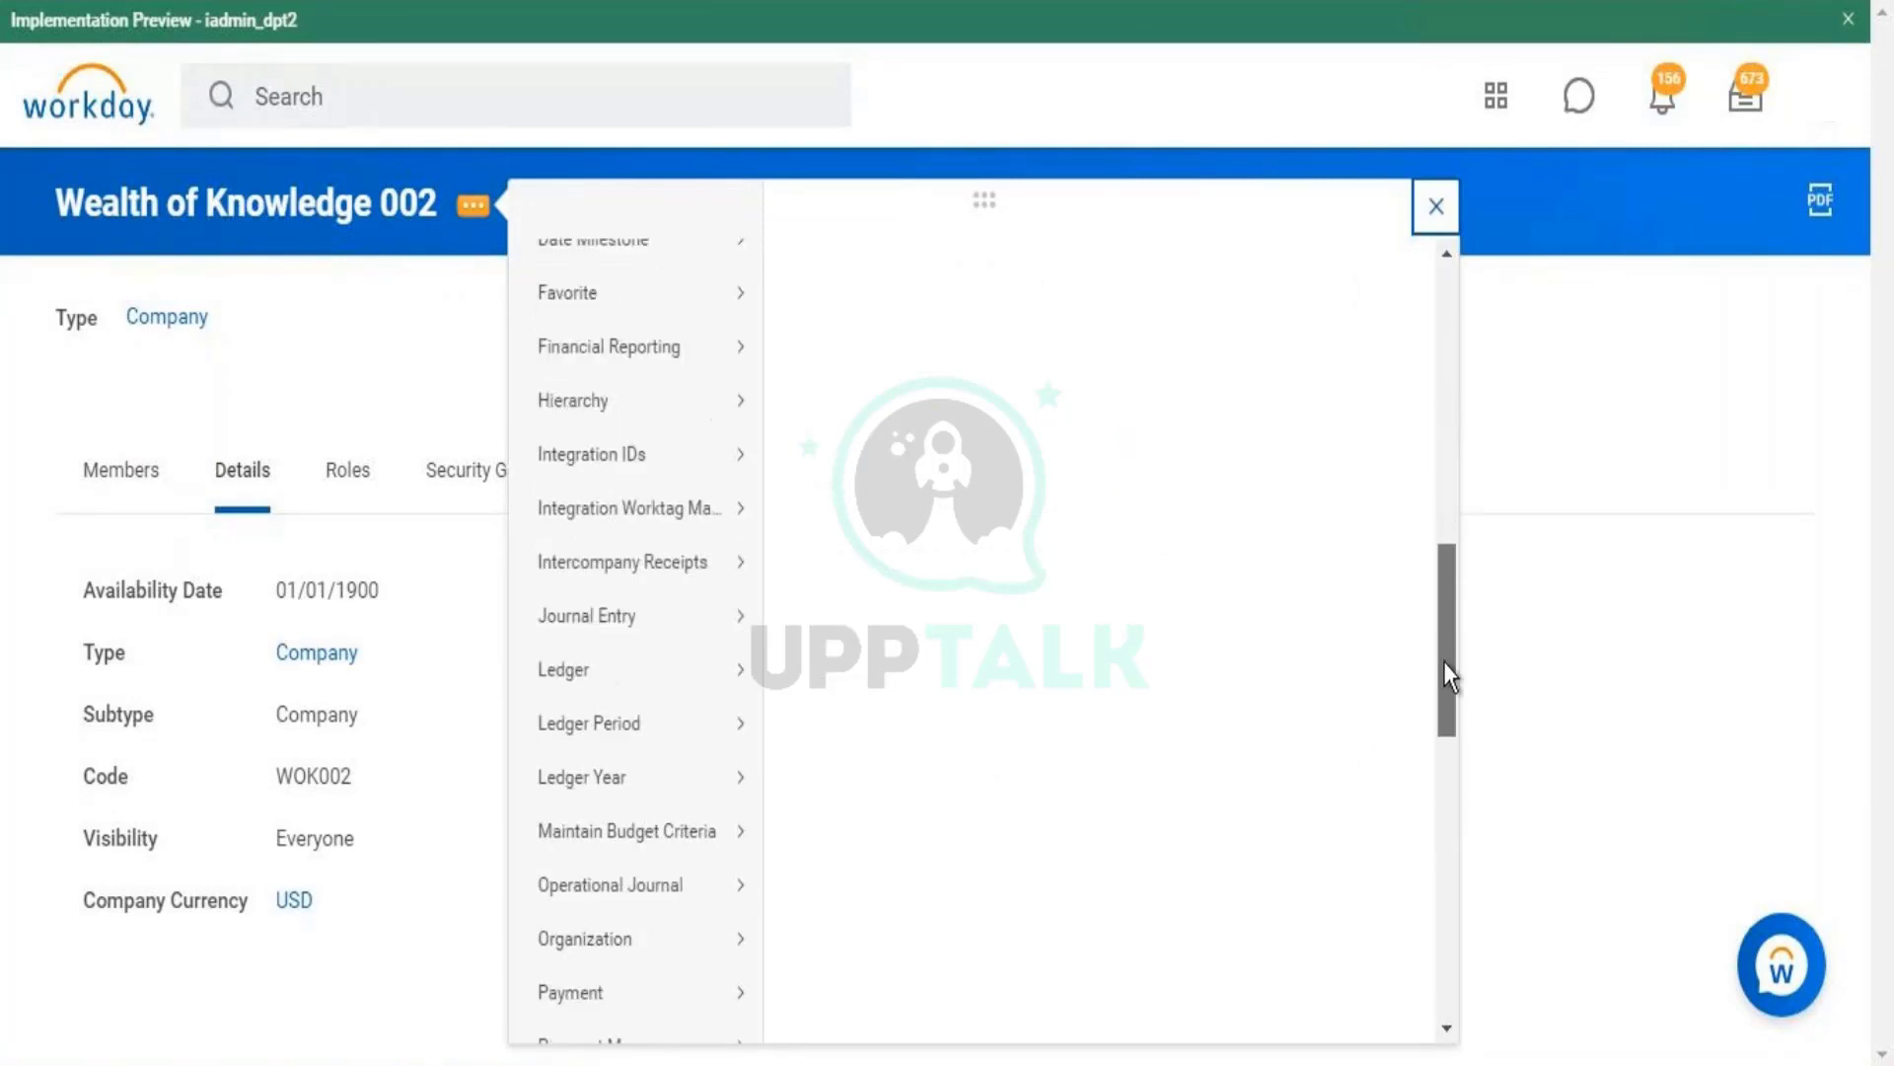
pyautogui.moveTo(655, 464)
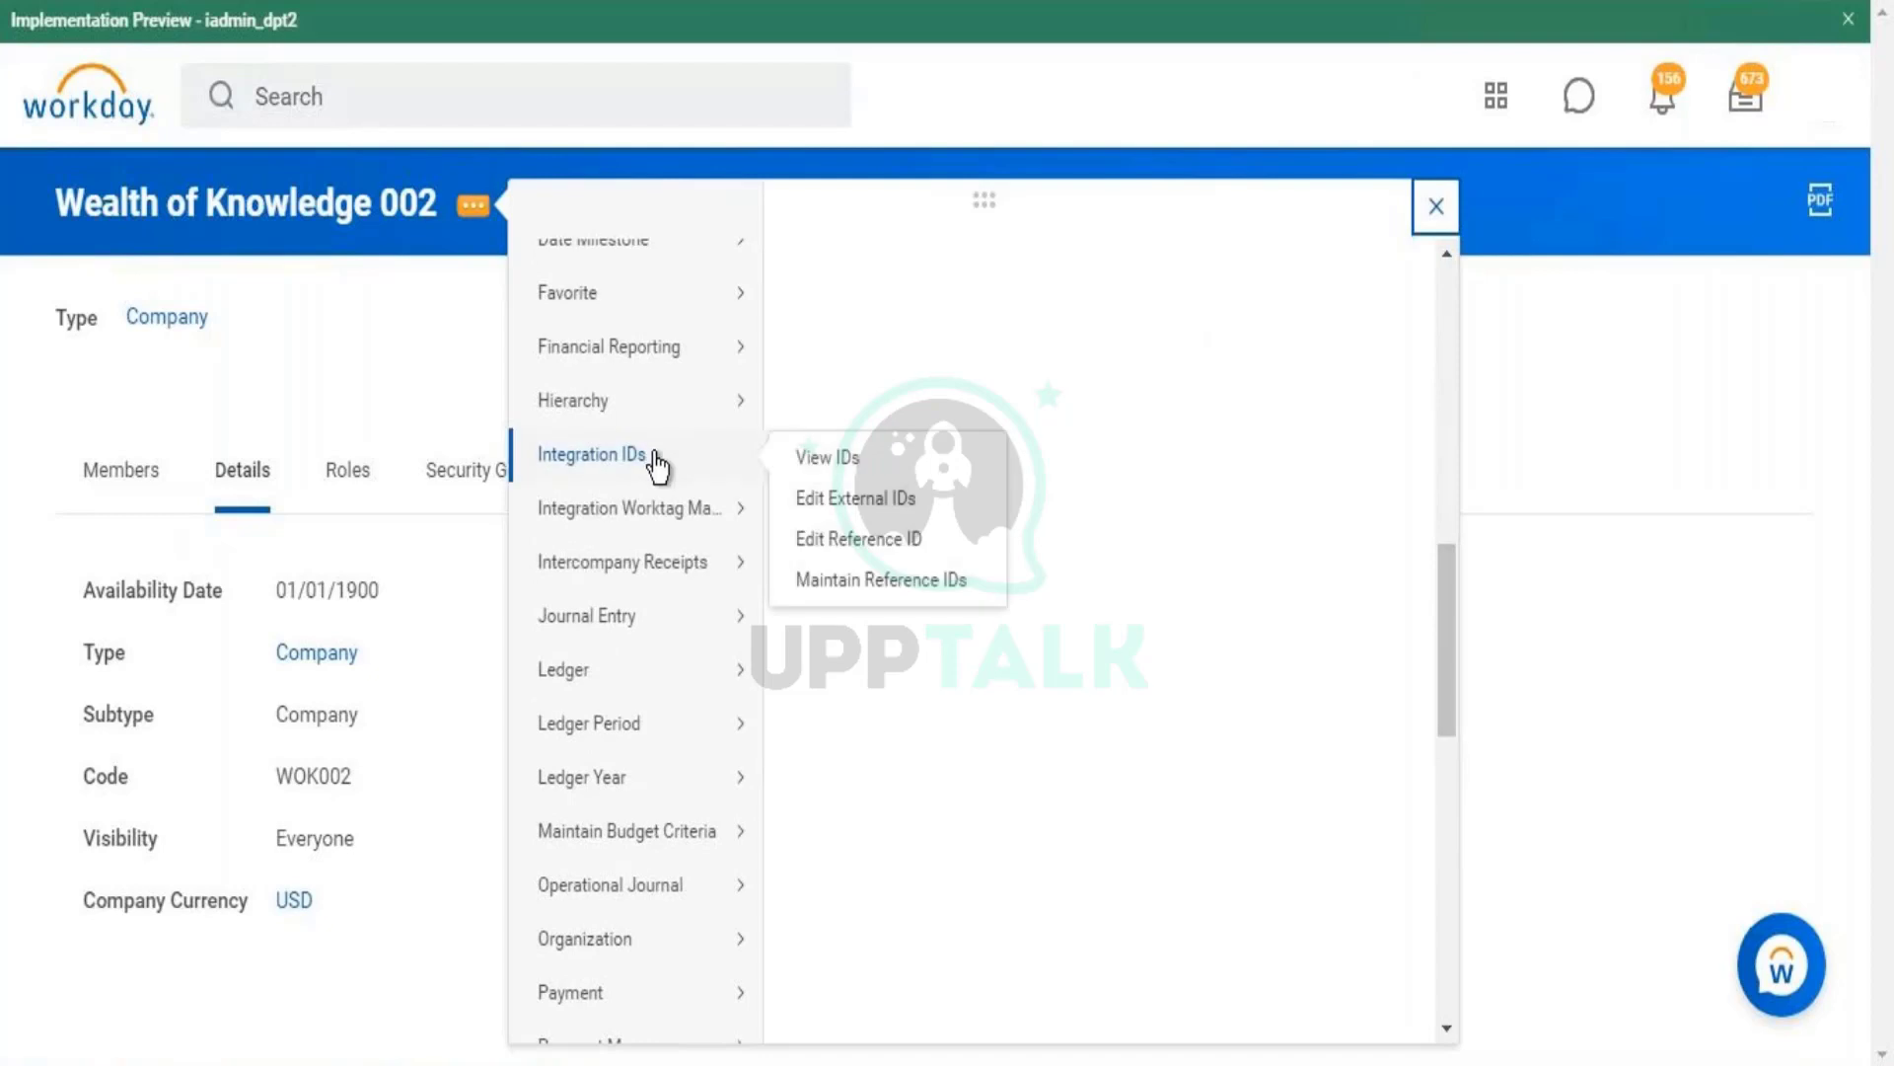
pyautogui.click(822, 453)
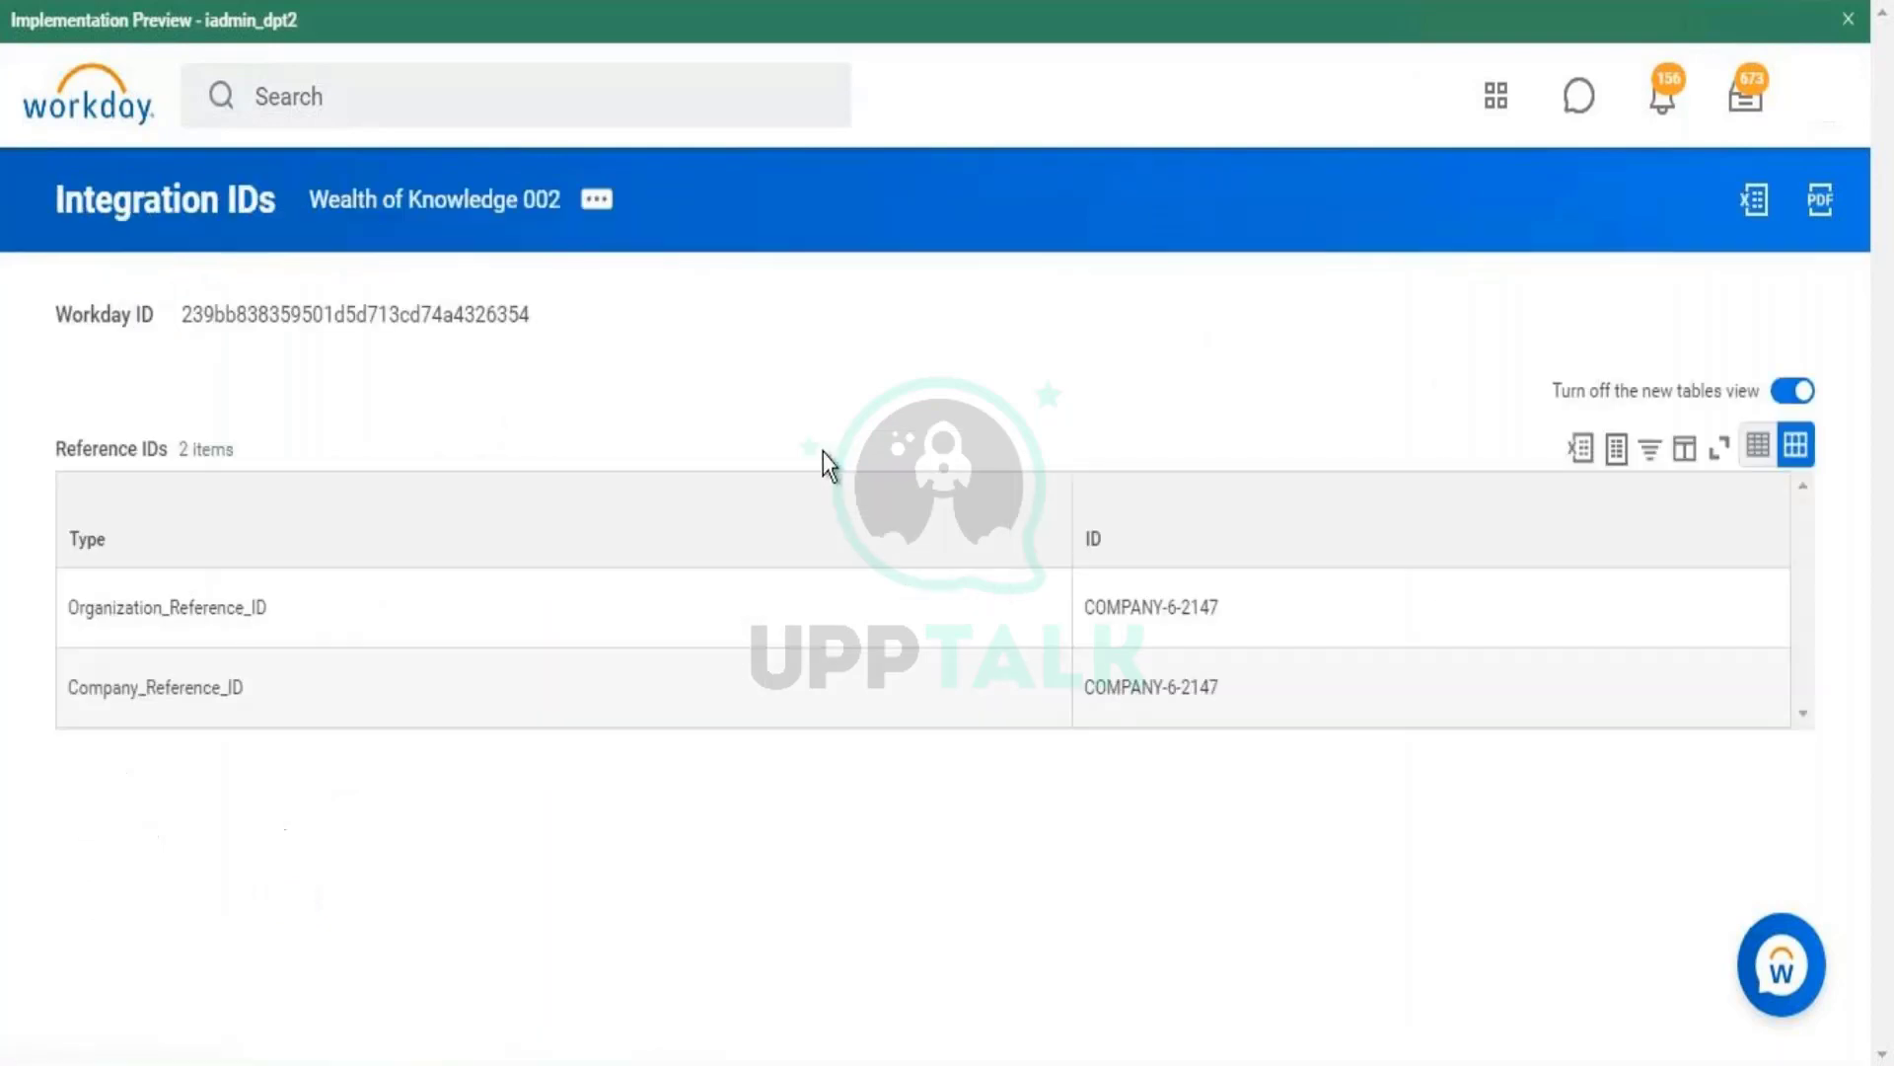
# - Select Wealth of Knowledge 002's reference ID COMPANY-6-2147, its Company_Reference_ID type, and Workday ID
pyautogui.tripleClick(1149, 619)
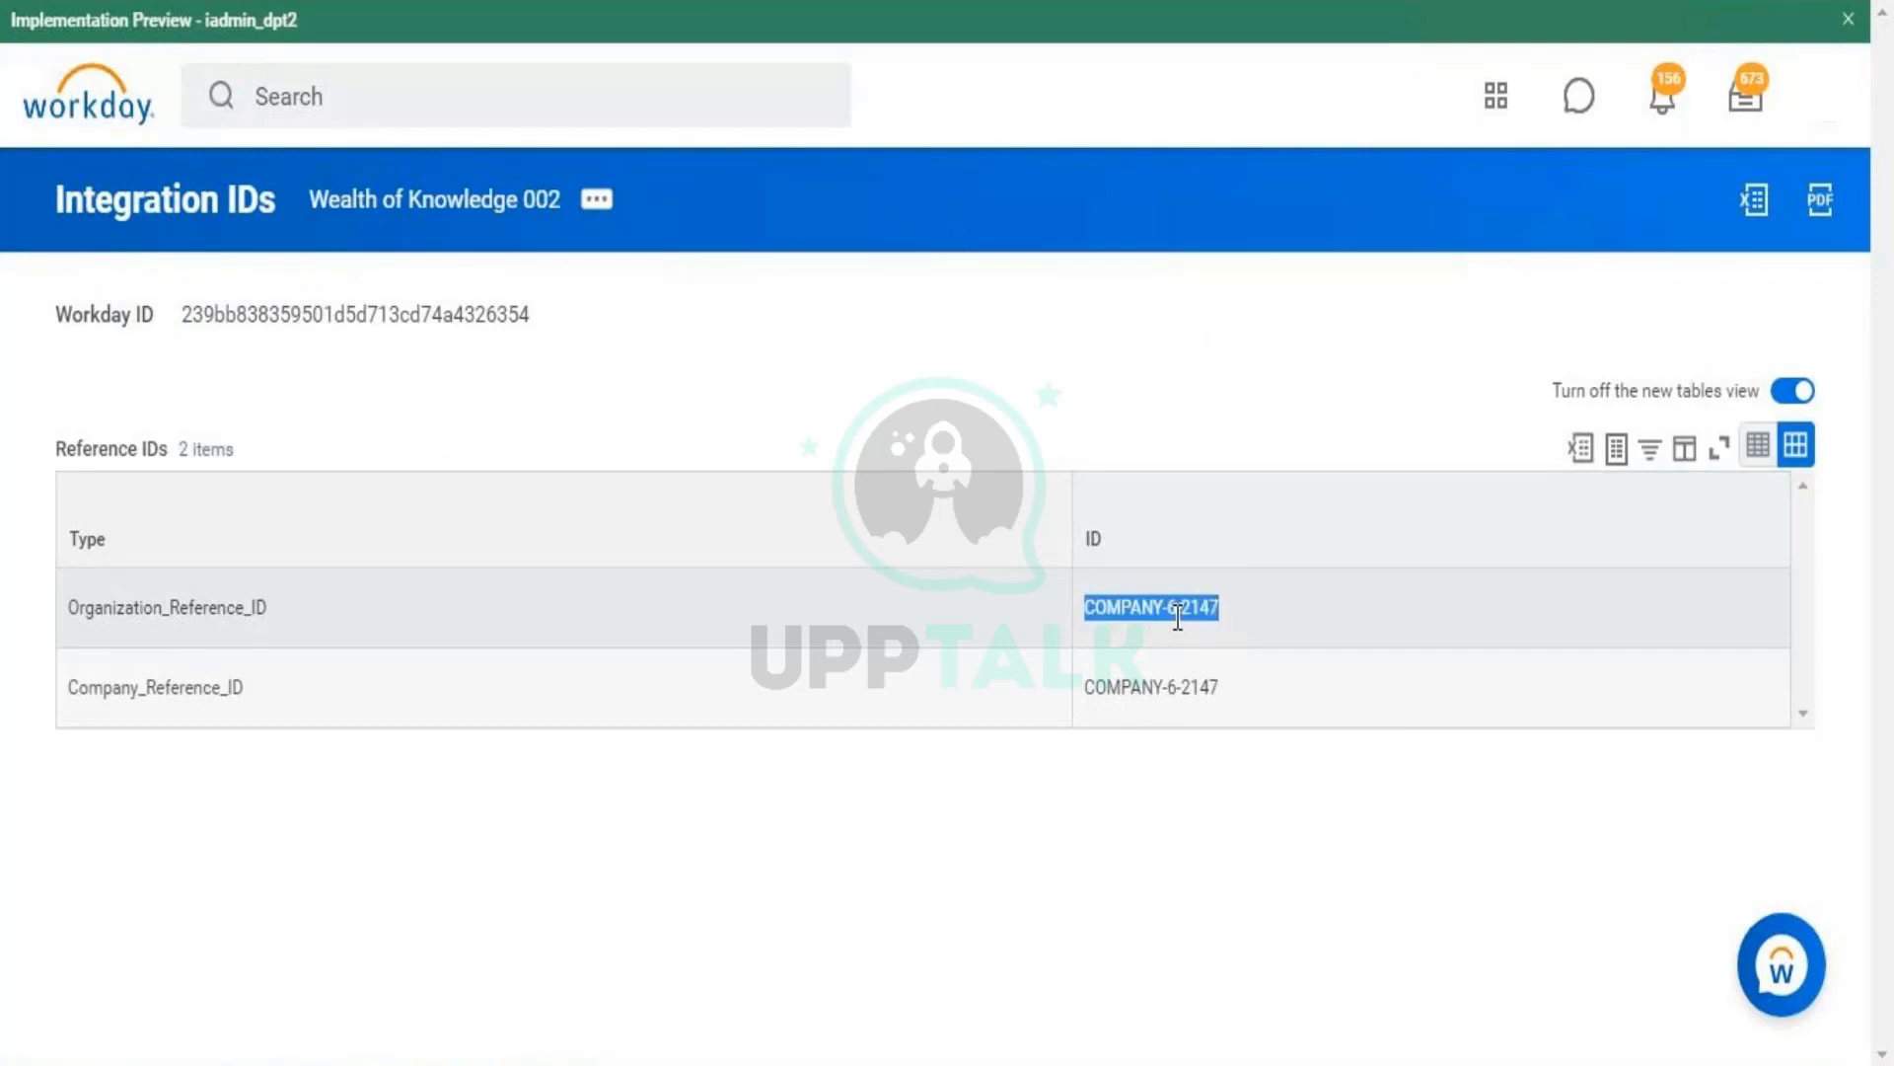
pyautogui.doubleClick(150, 683)
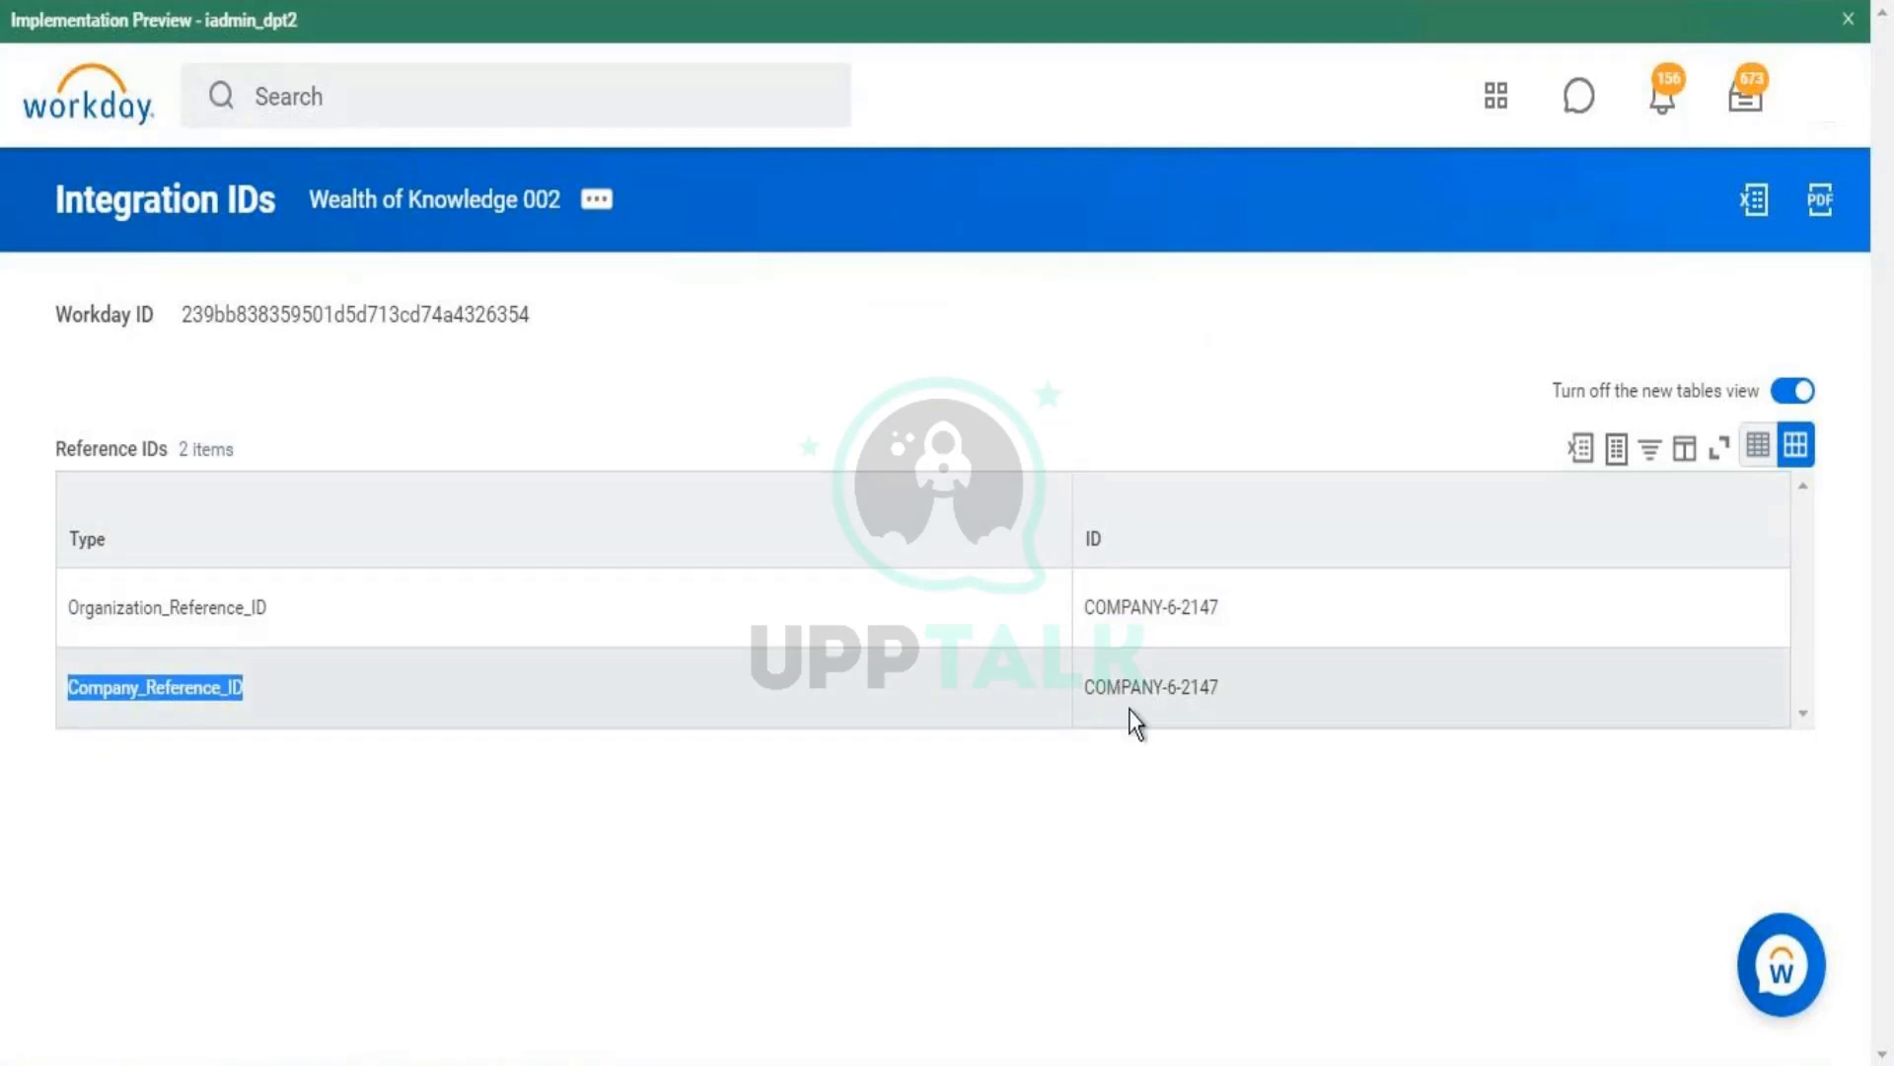
pyautogui.doubleClick(1116, 677)
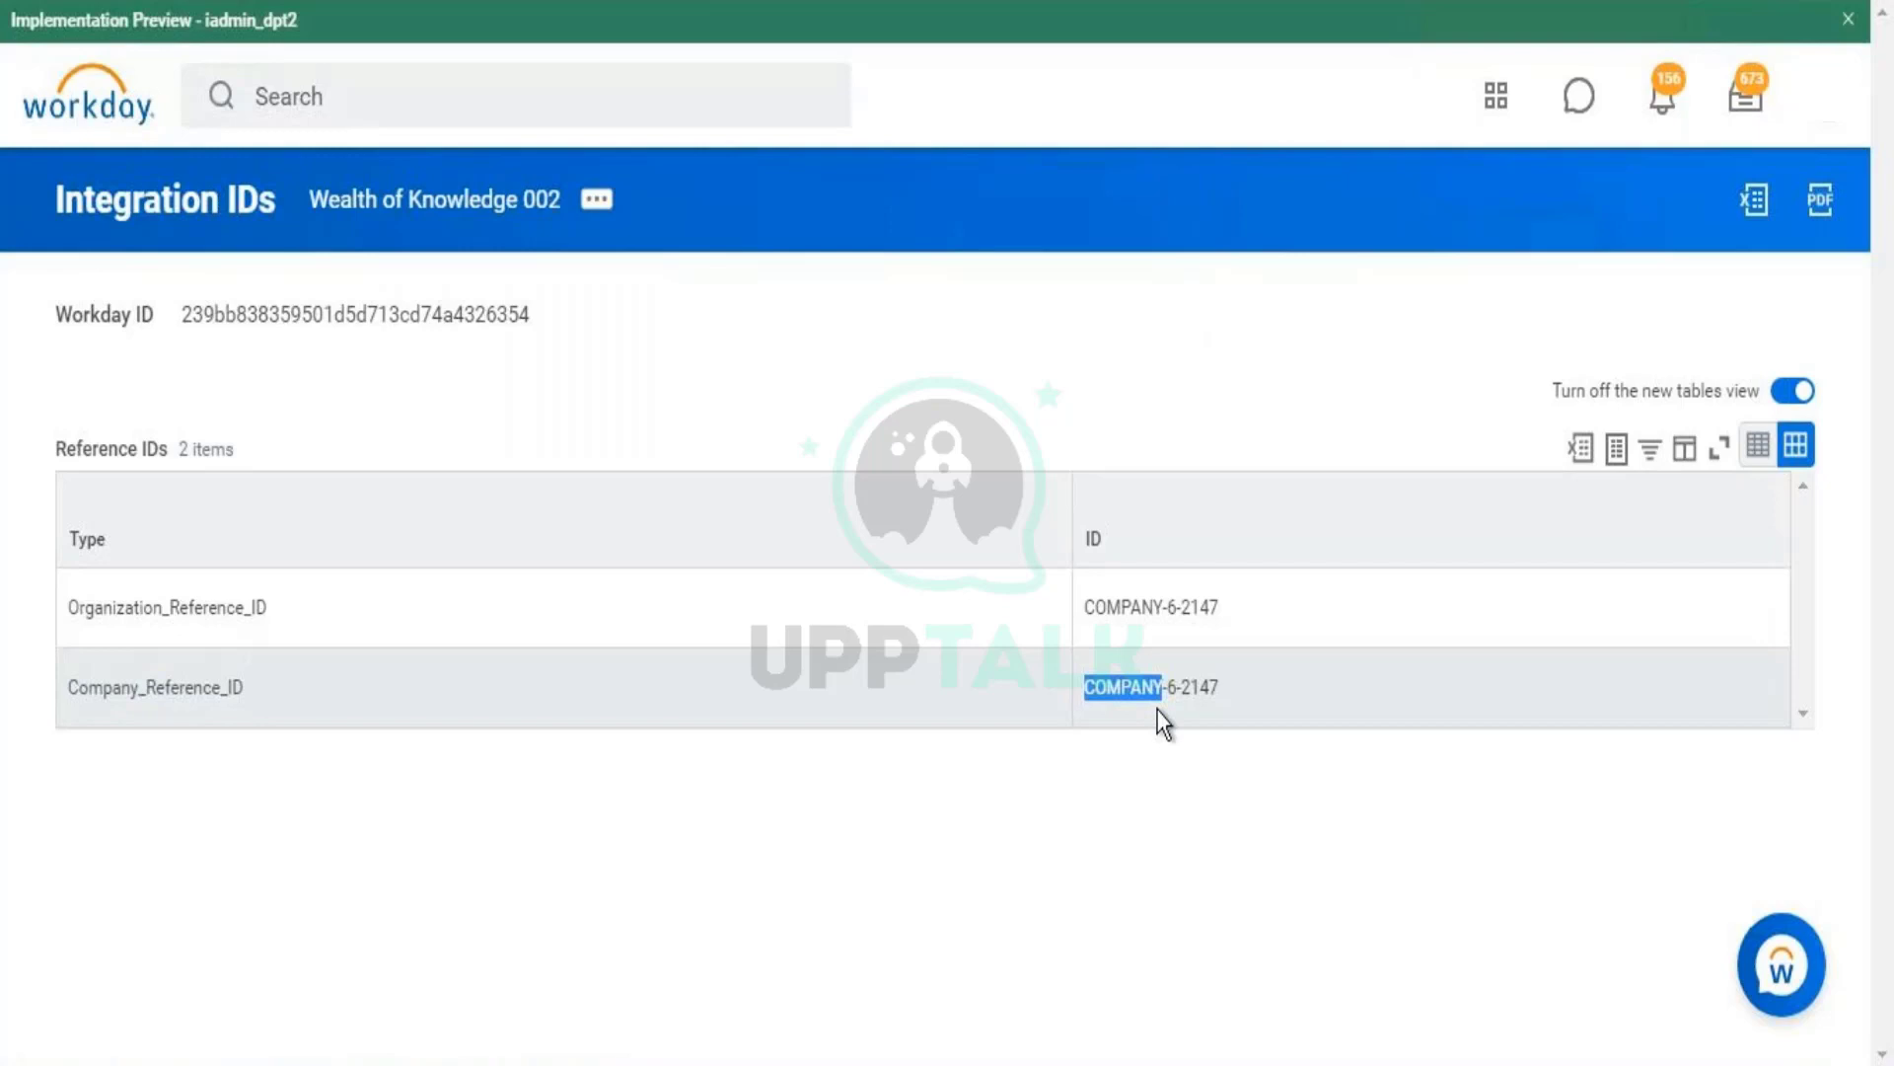
pyautogui.tripleClick(1167, 685)
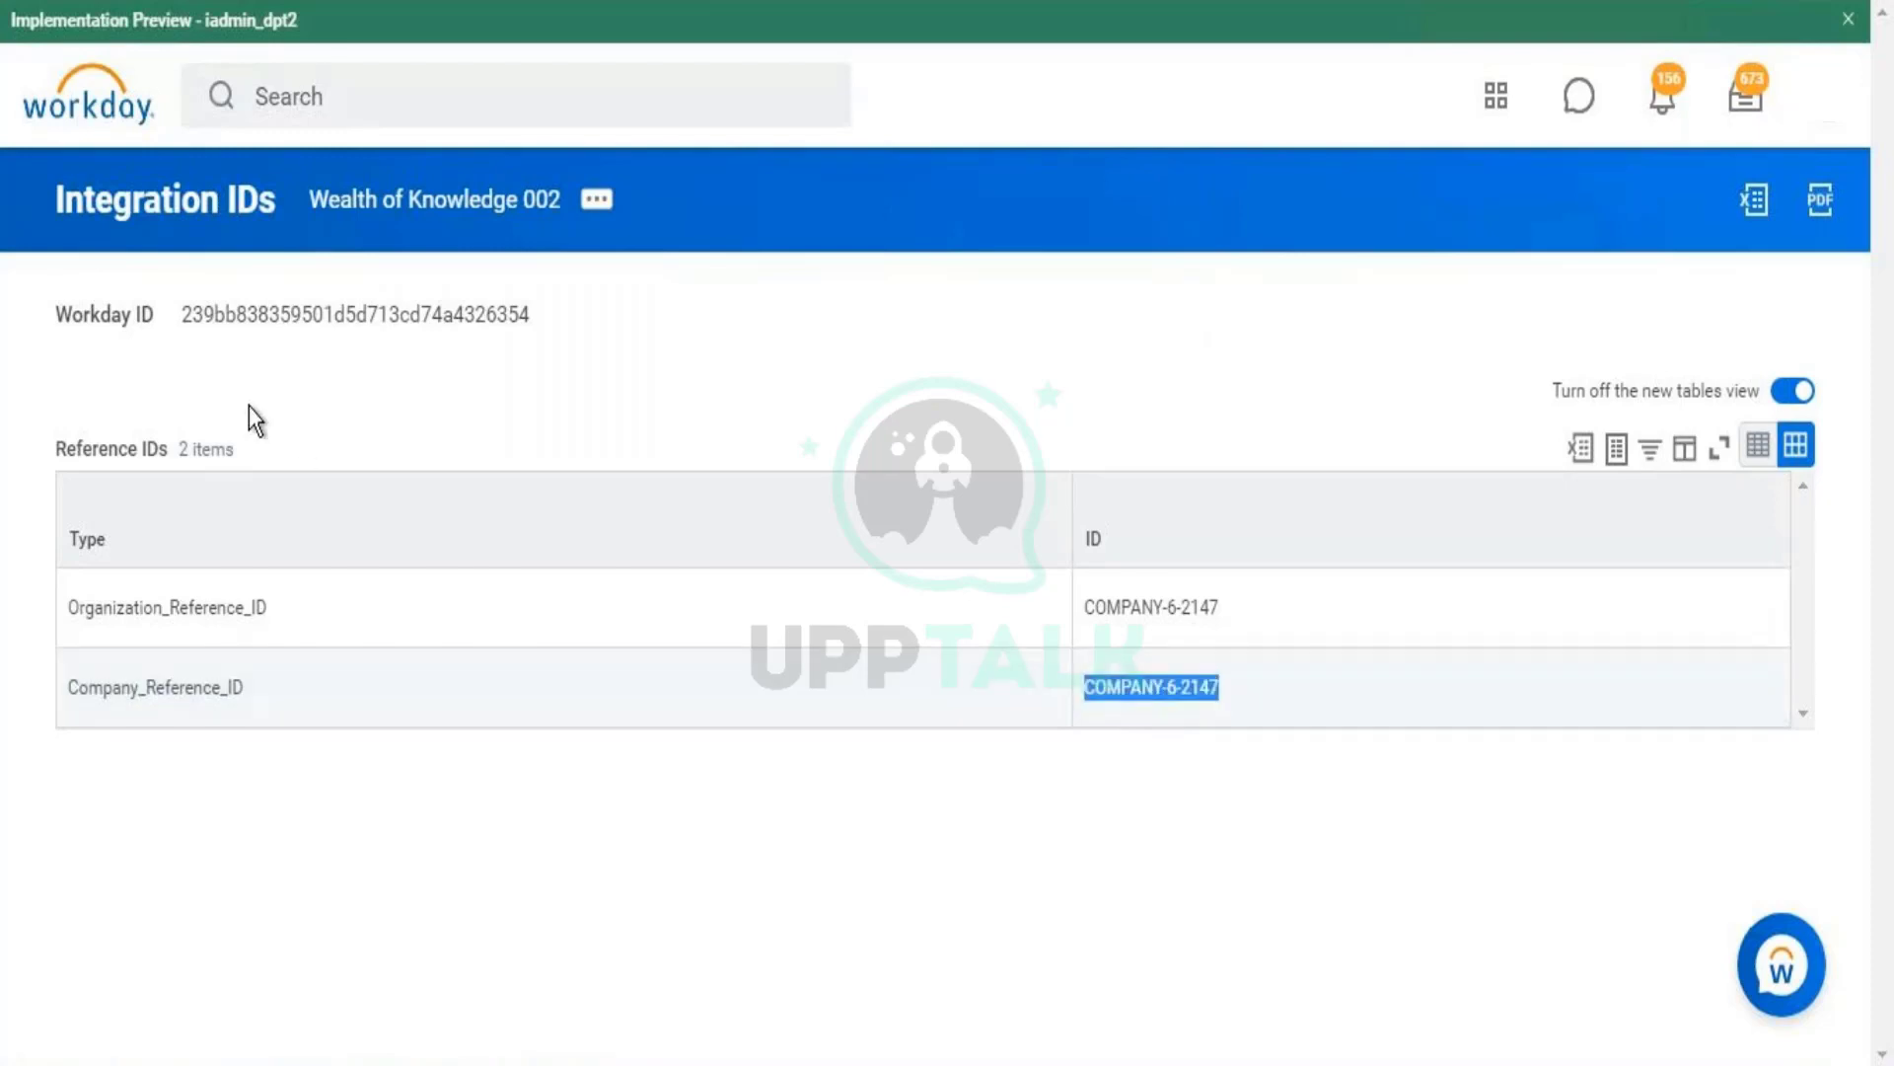
pyautogui.doubleClick(354, 314)
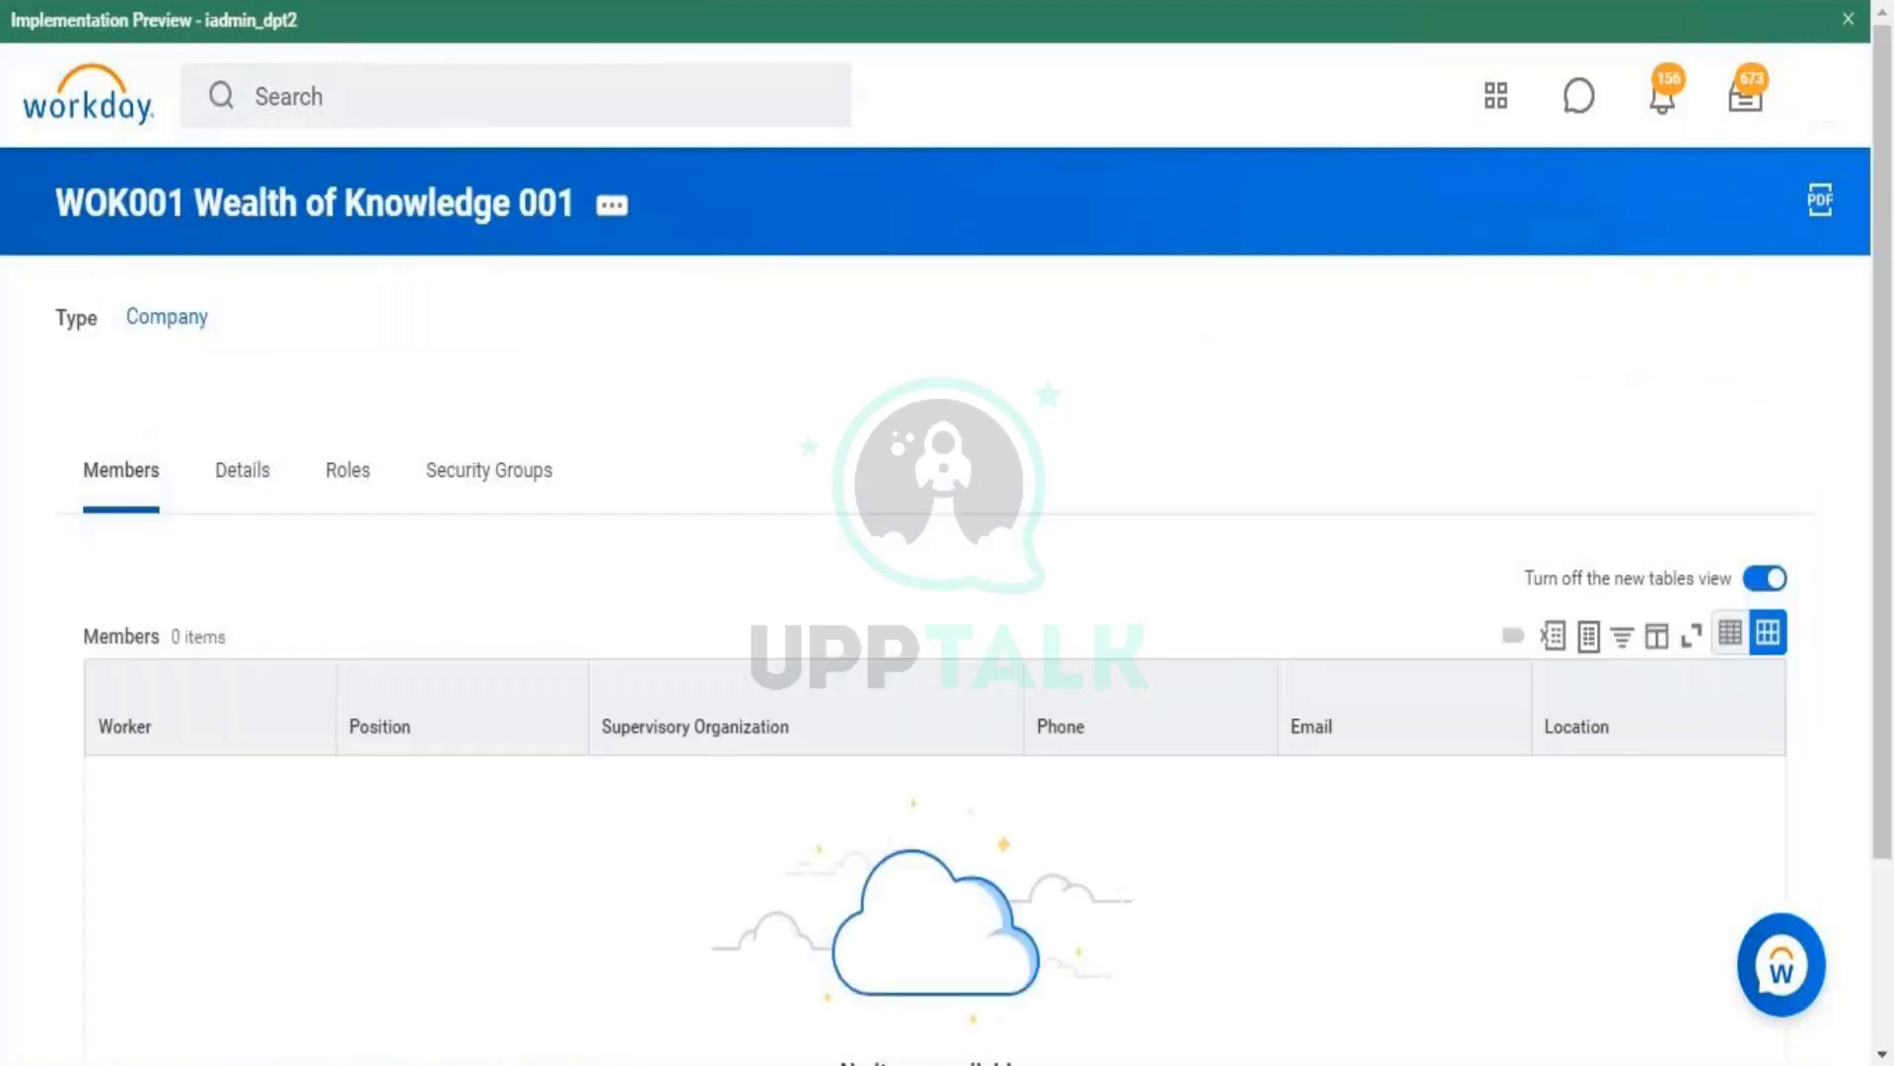
# - Start a Workday search for 'sequenc'
pyautogui.click(397, 97)
pyautogui.write('s')
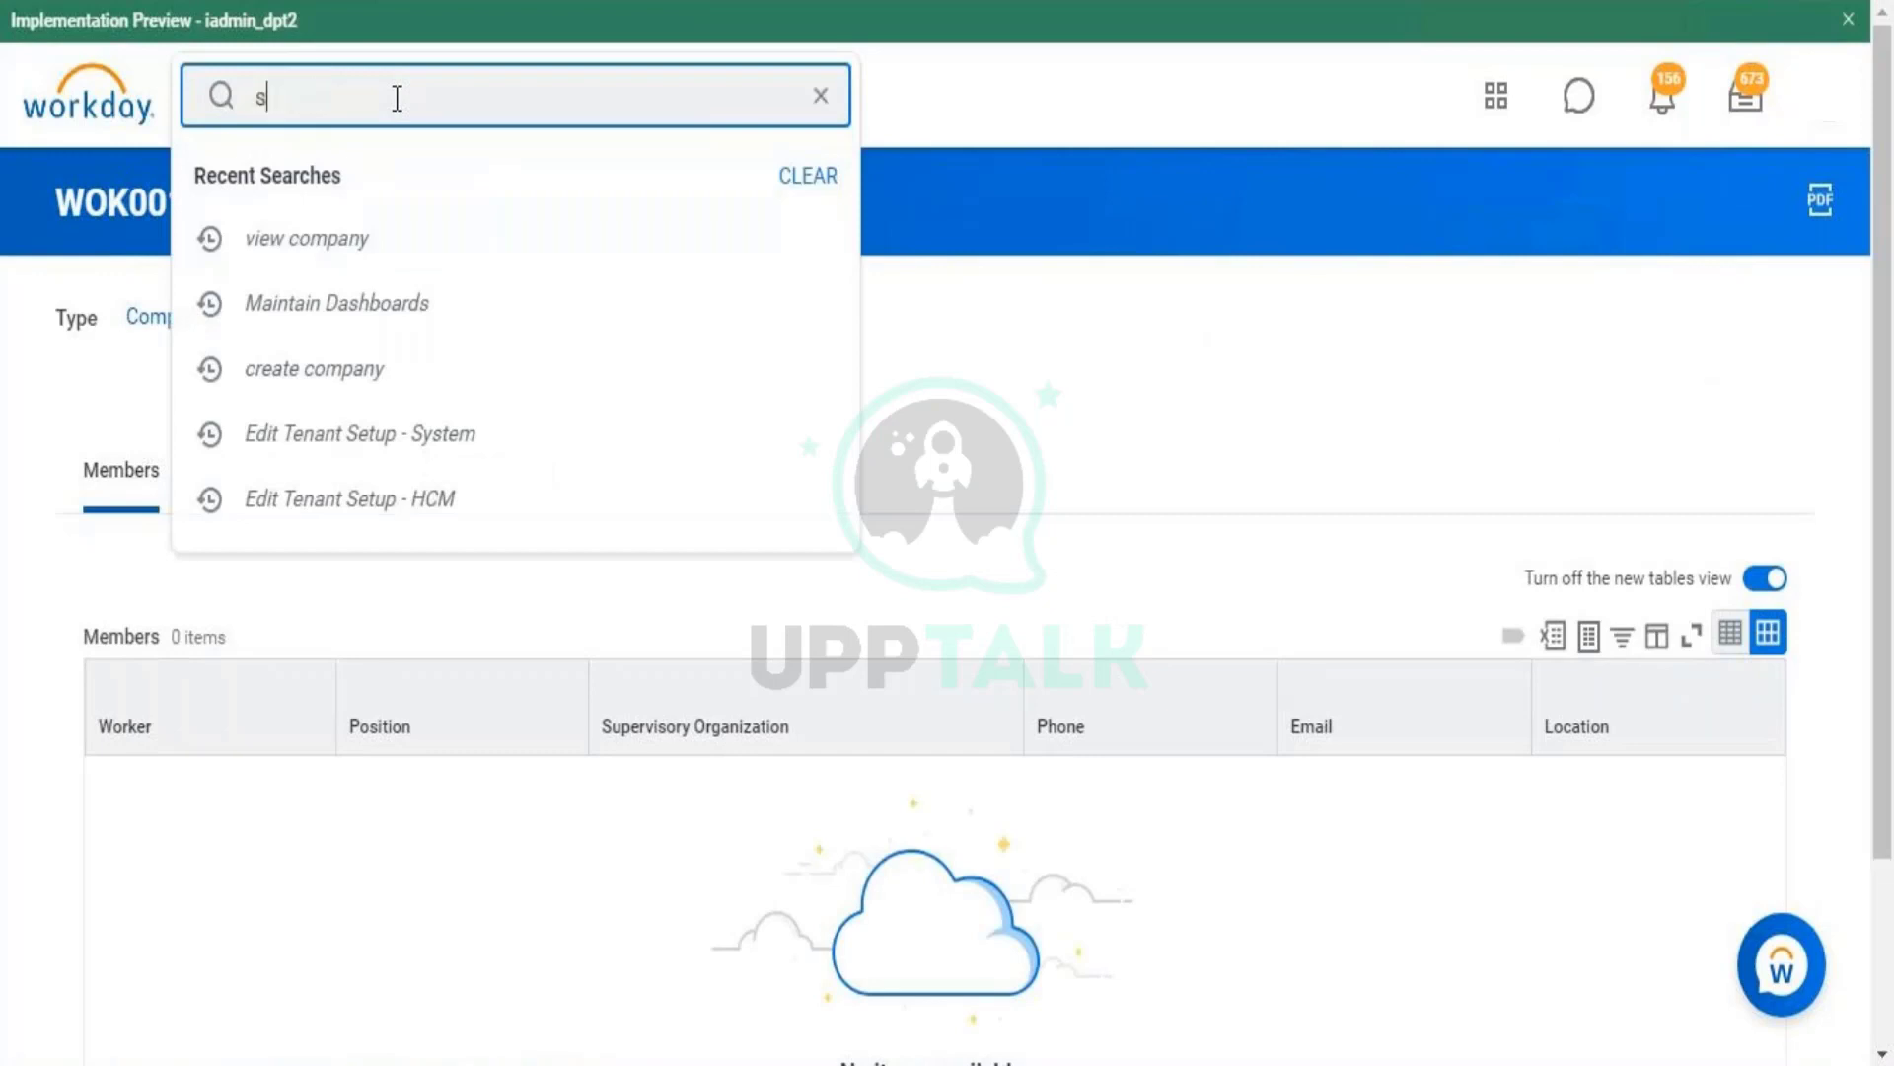
pyautogui.write('equenc')
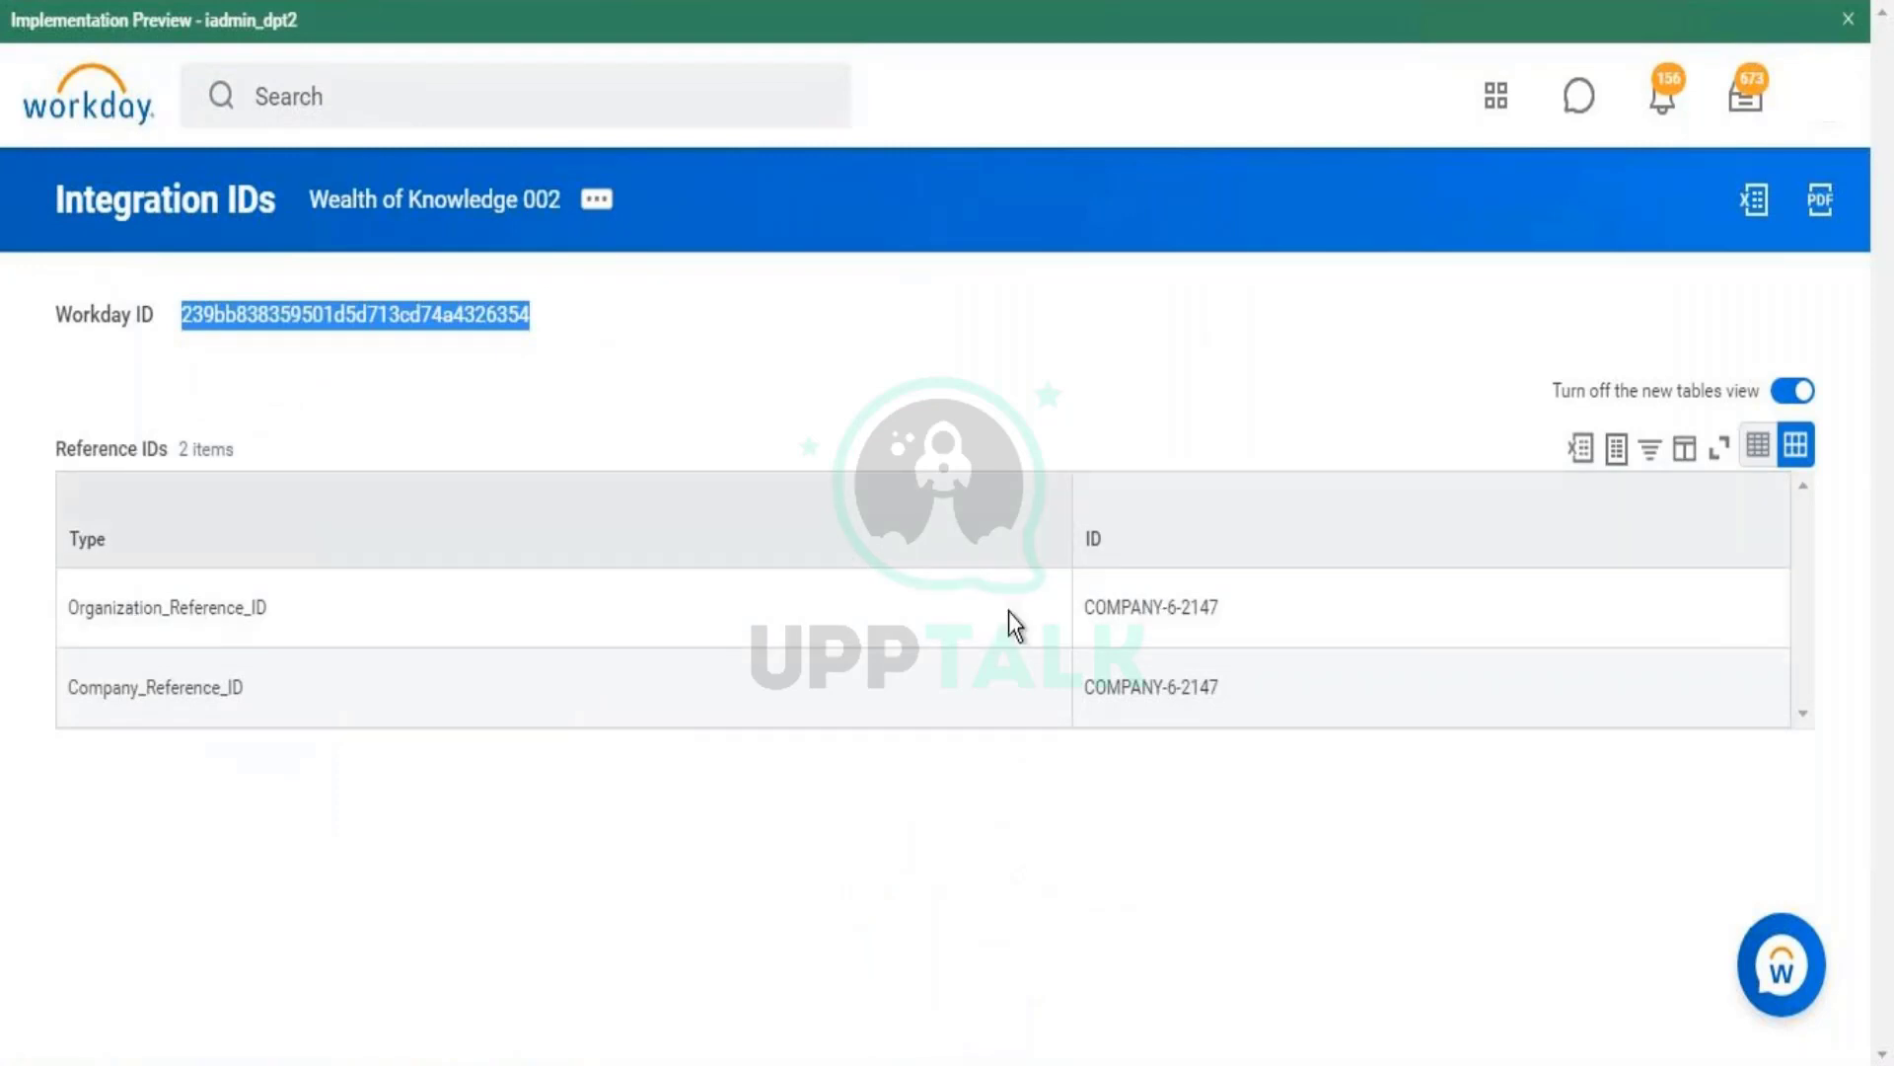
# - Reselect Wealth of Knowledge 002's organization reference ID COMPANY-6-2147 and dismiss the search suggestions
pyautogui.moveTo(1100, 612); pyautogui.dragTo(1222, 611)
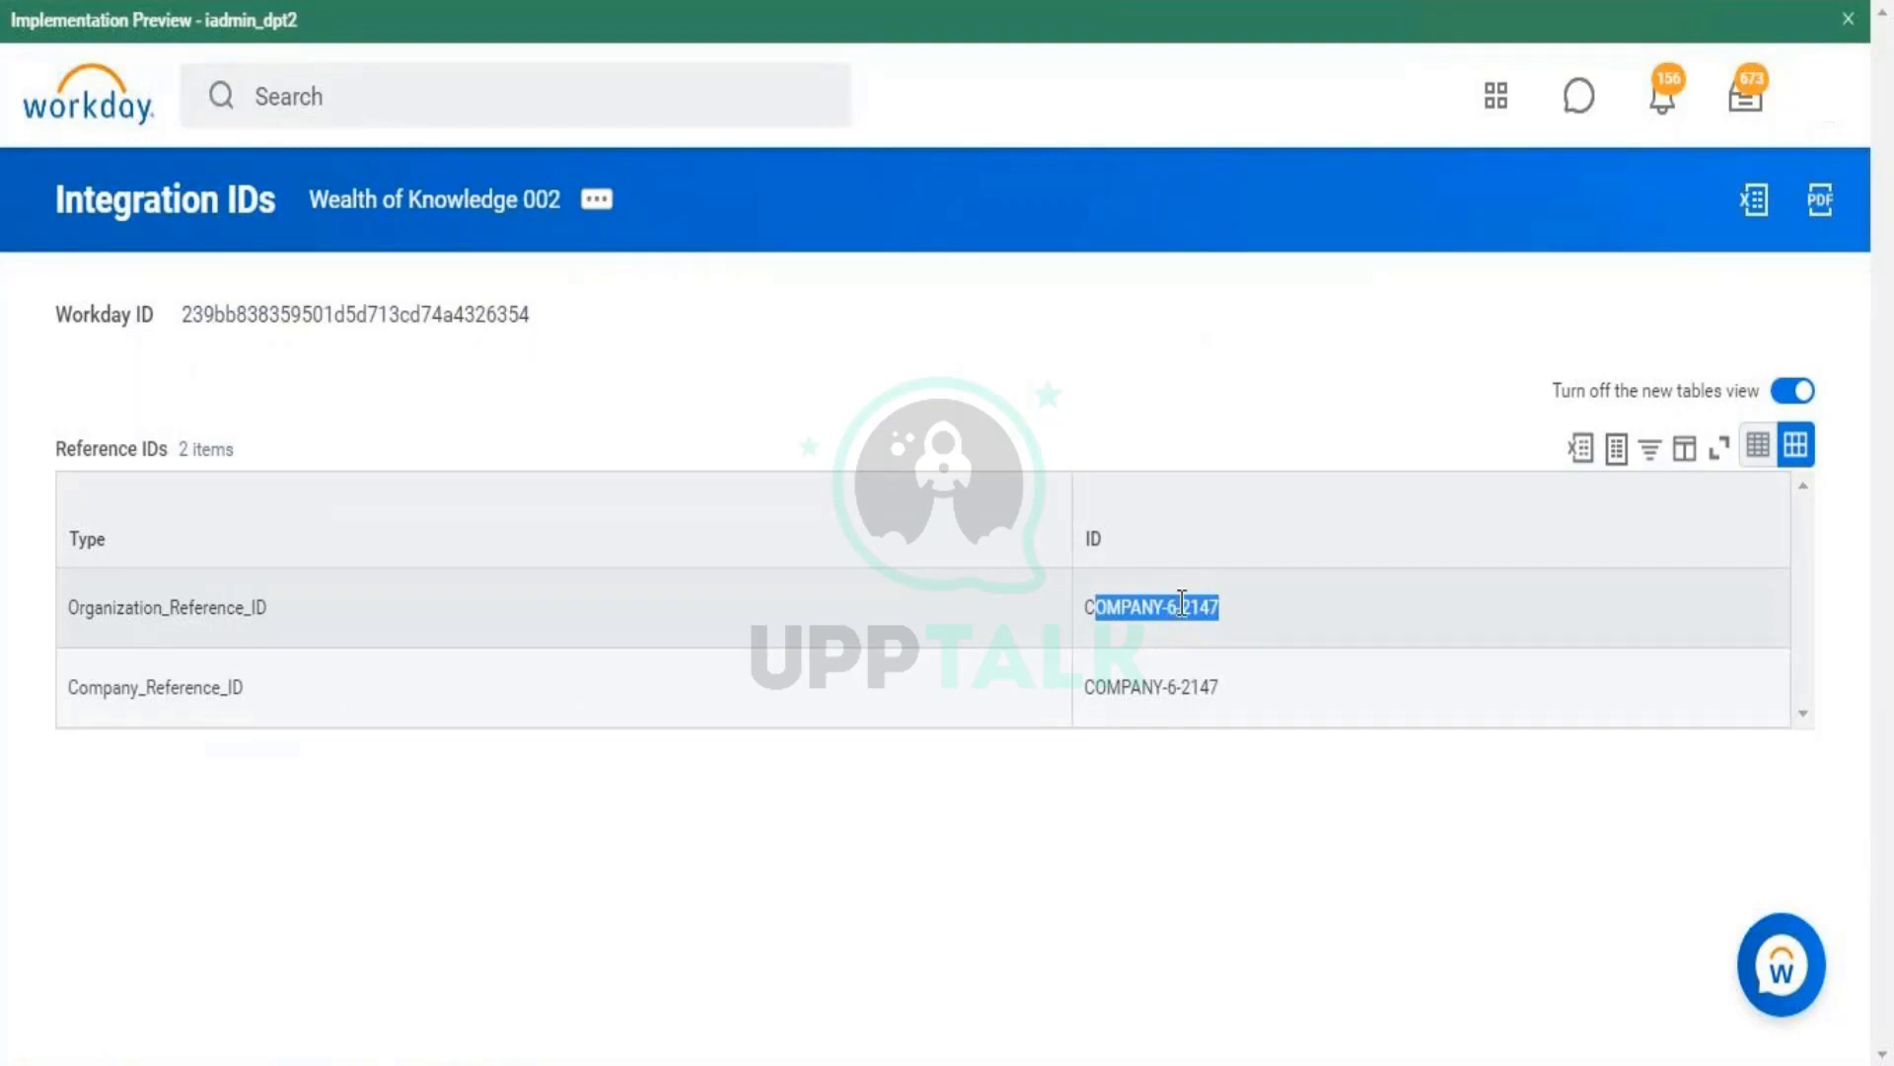
pyautogui.tripleClick(1182, 605)
pyautogui.click(1218, 610)
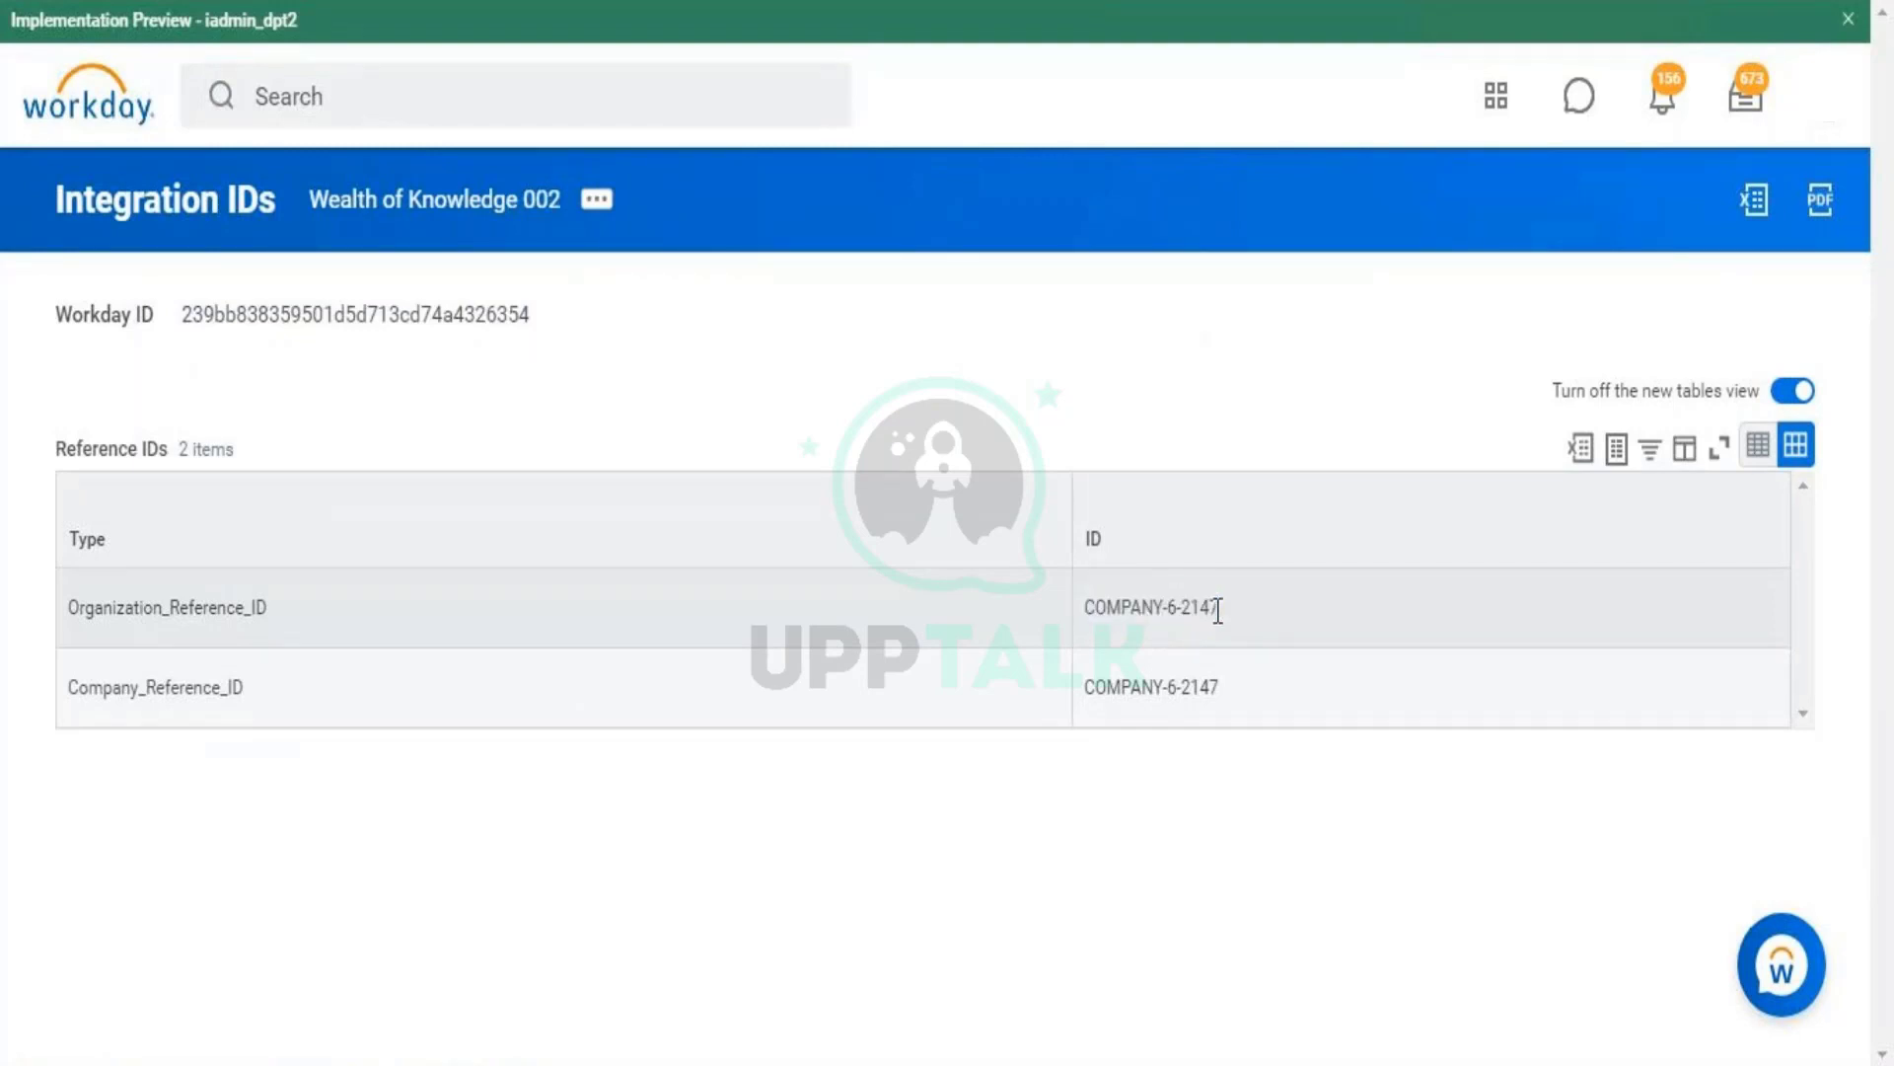
pyautogui.tripleClick(1201, 606)
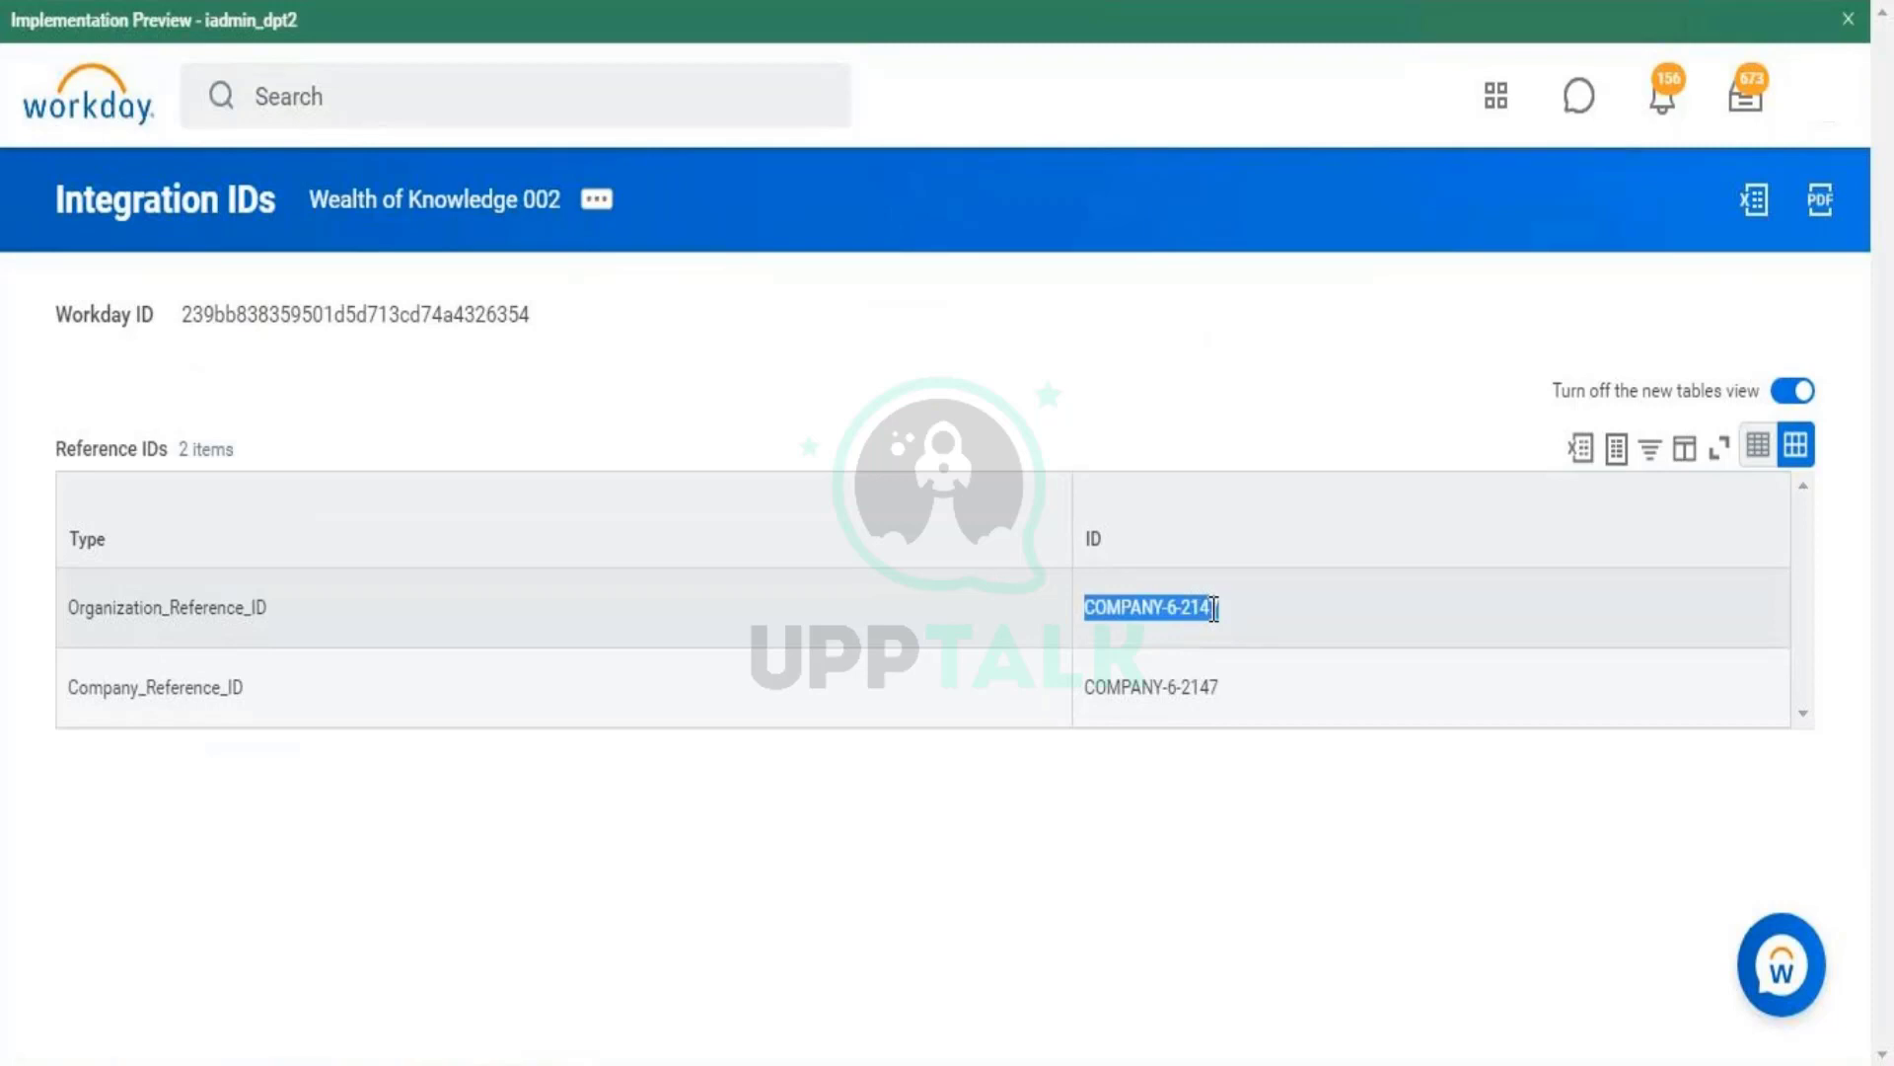
pyautogui.click(1214, 609)
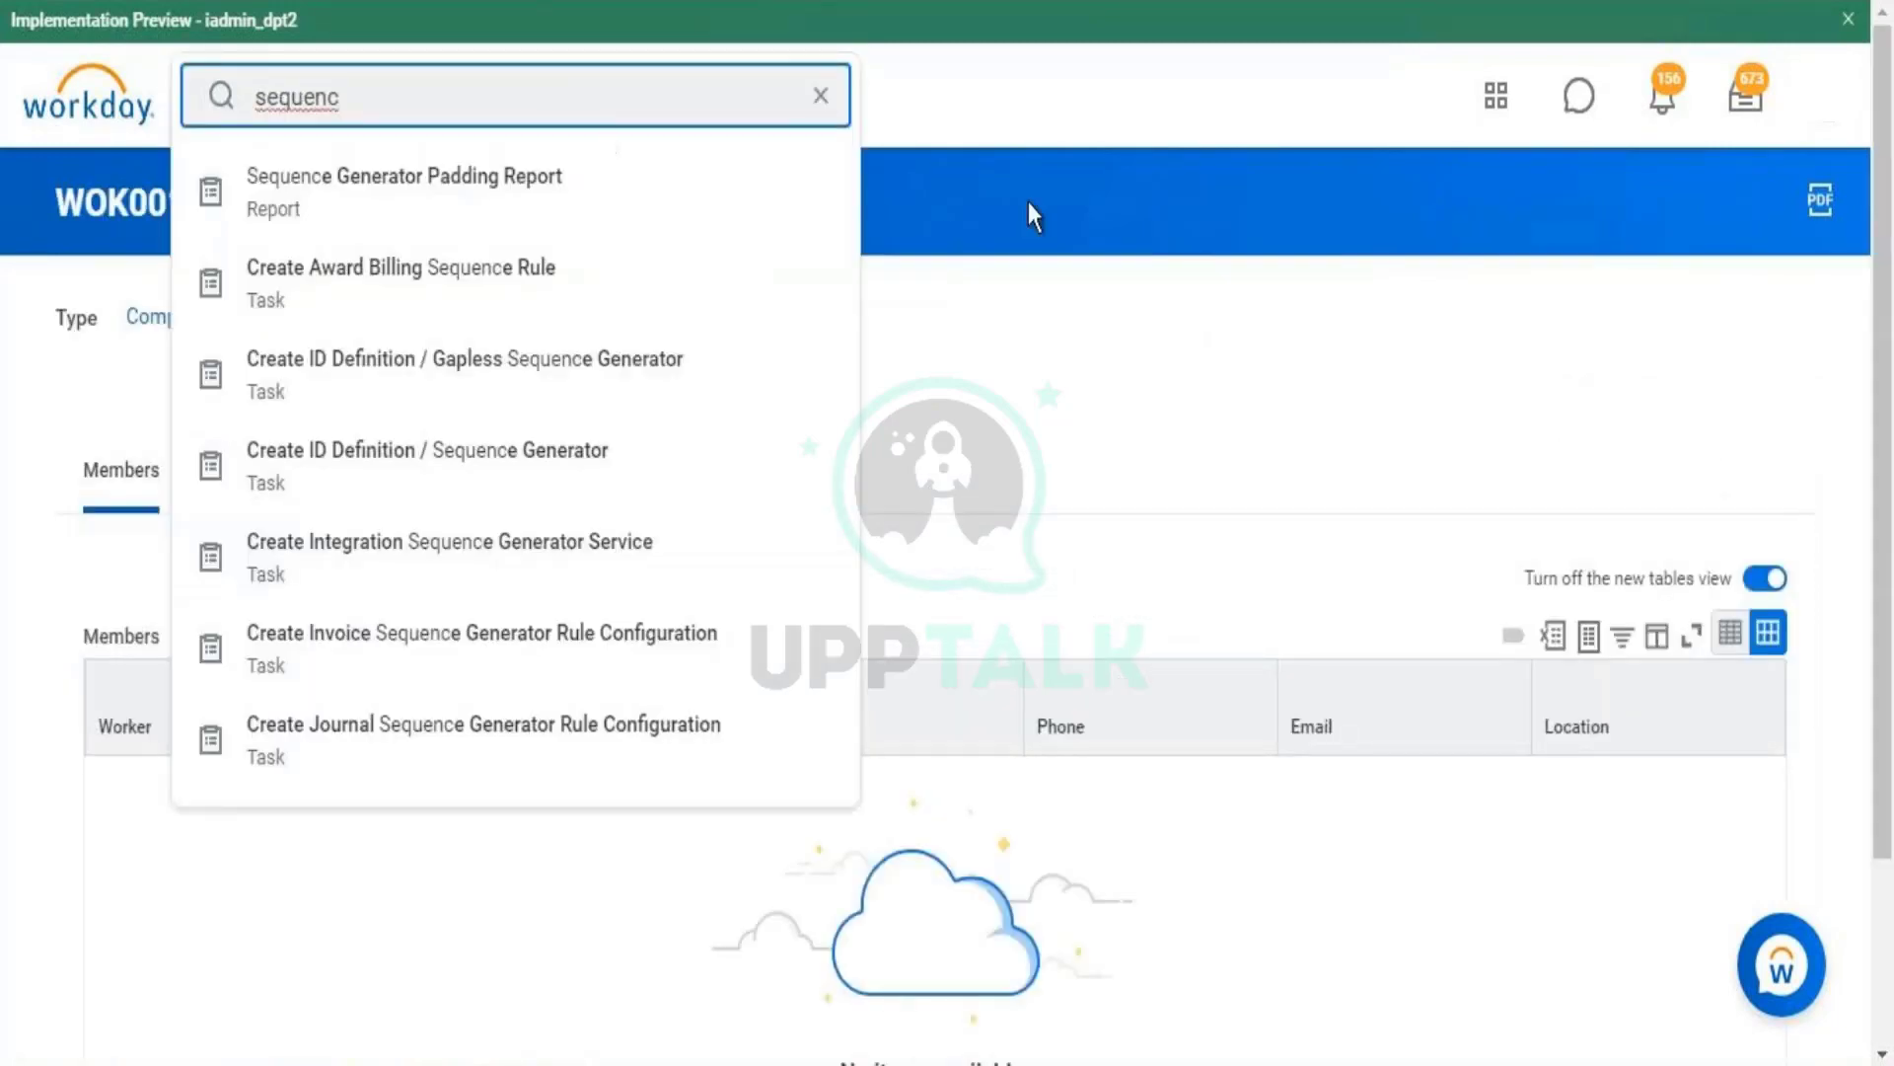
pyautogui.click(1028, 202)
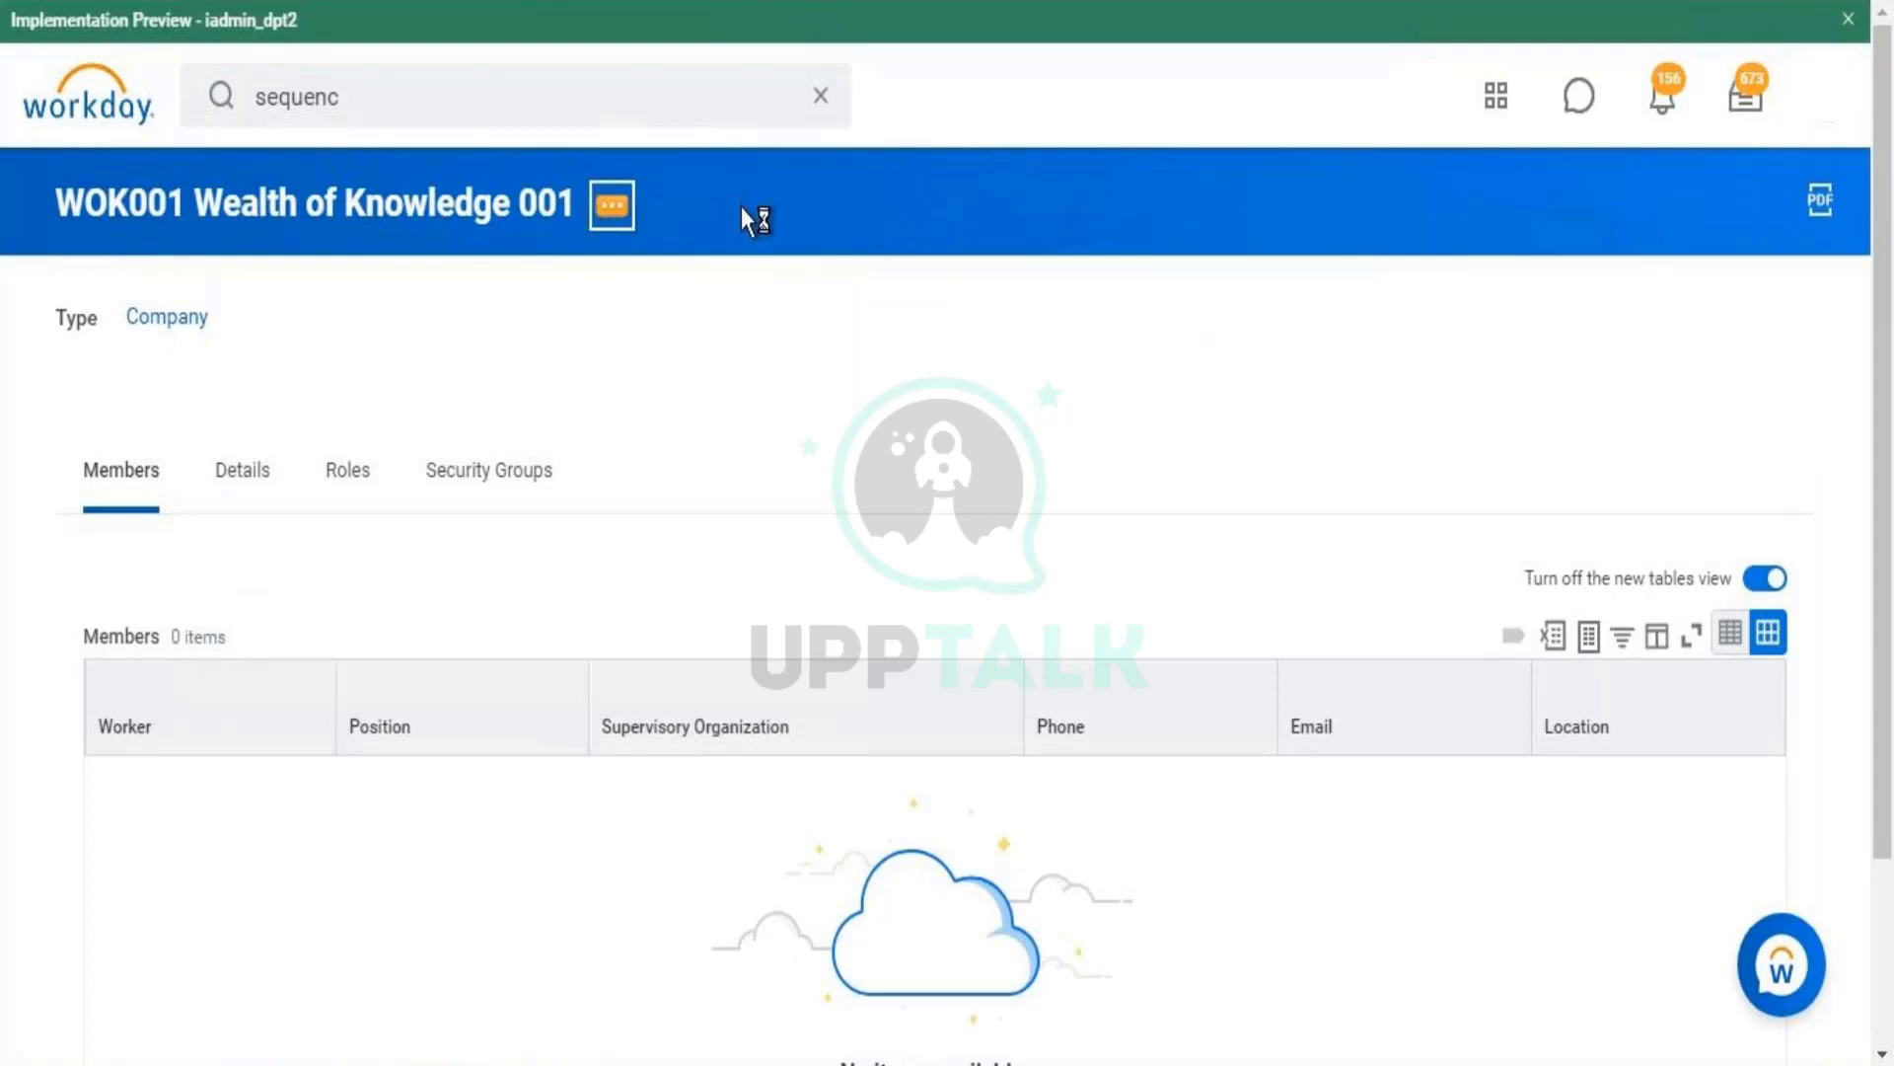
# - Open Integration IDs > View IDs for WOK001 Wealth of Knowledge 001
pyautogui.click(612, 204)
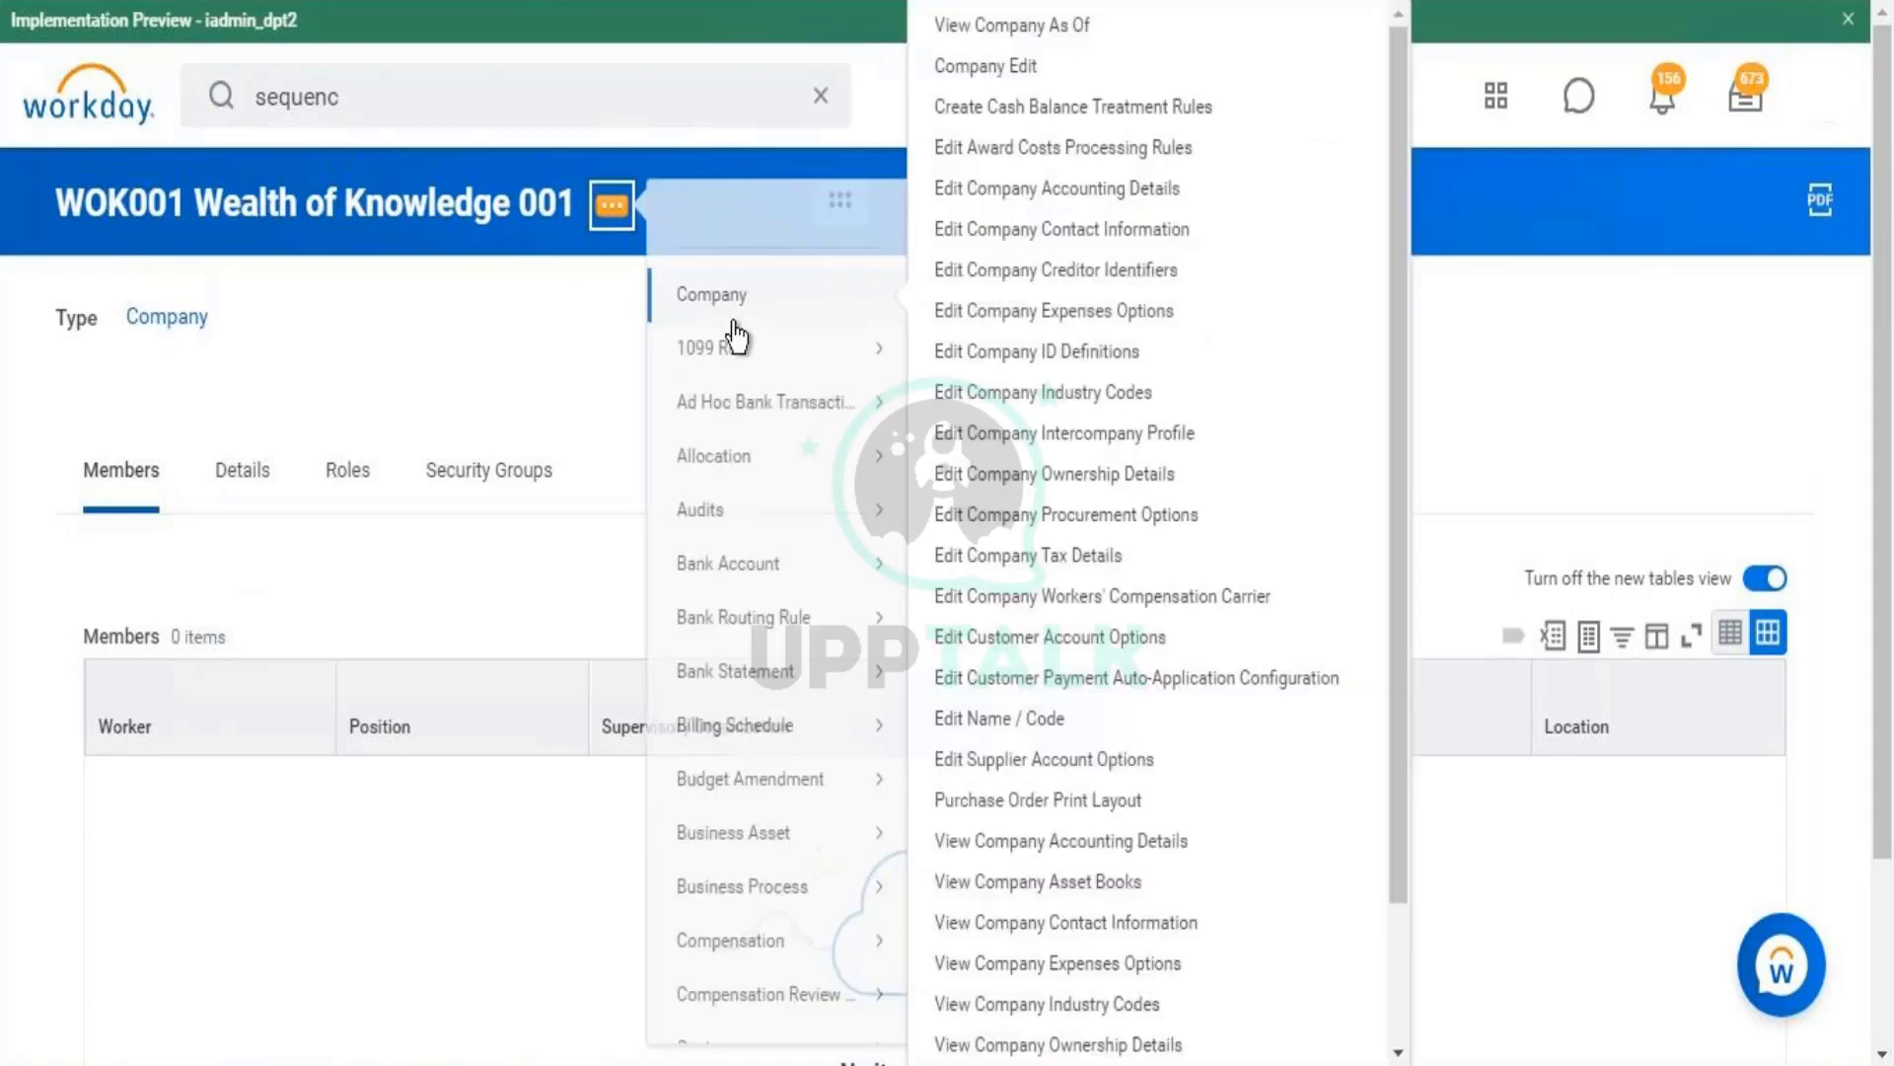
pyautogui.moveTo(1653, 487); pyautogui.dragTo(1669, 721)
pyautogui.scroll(-3, 1665, 695)
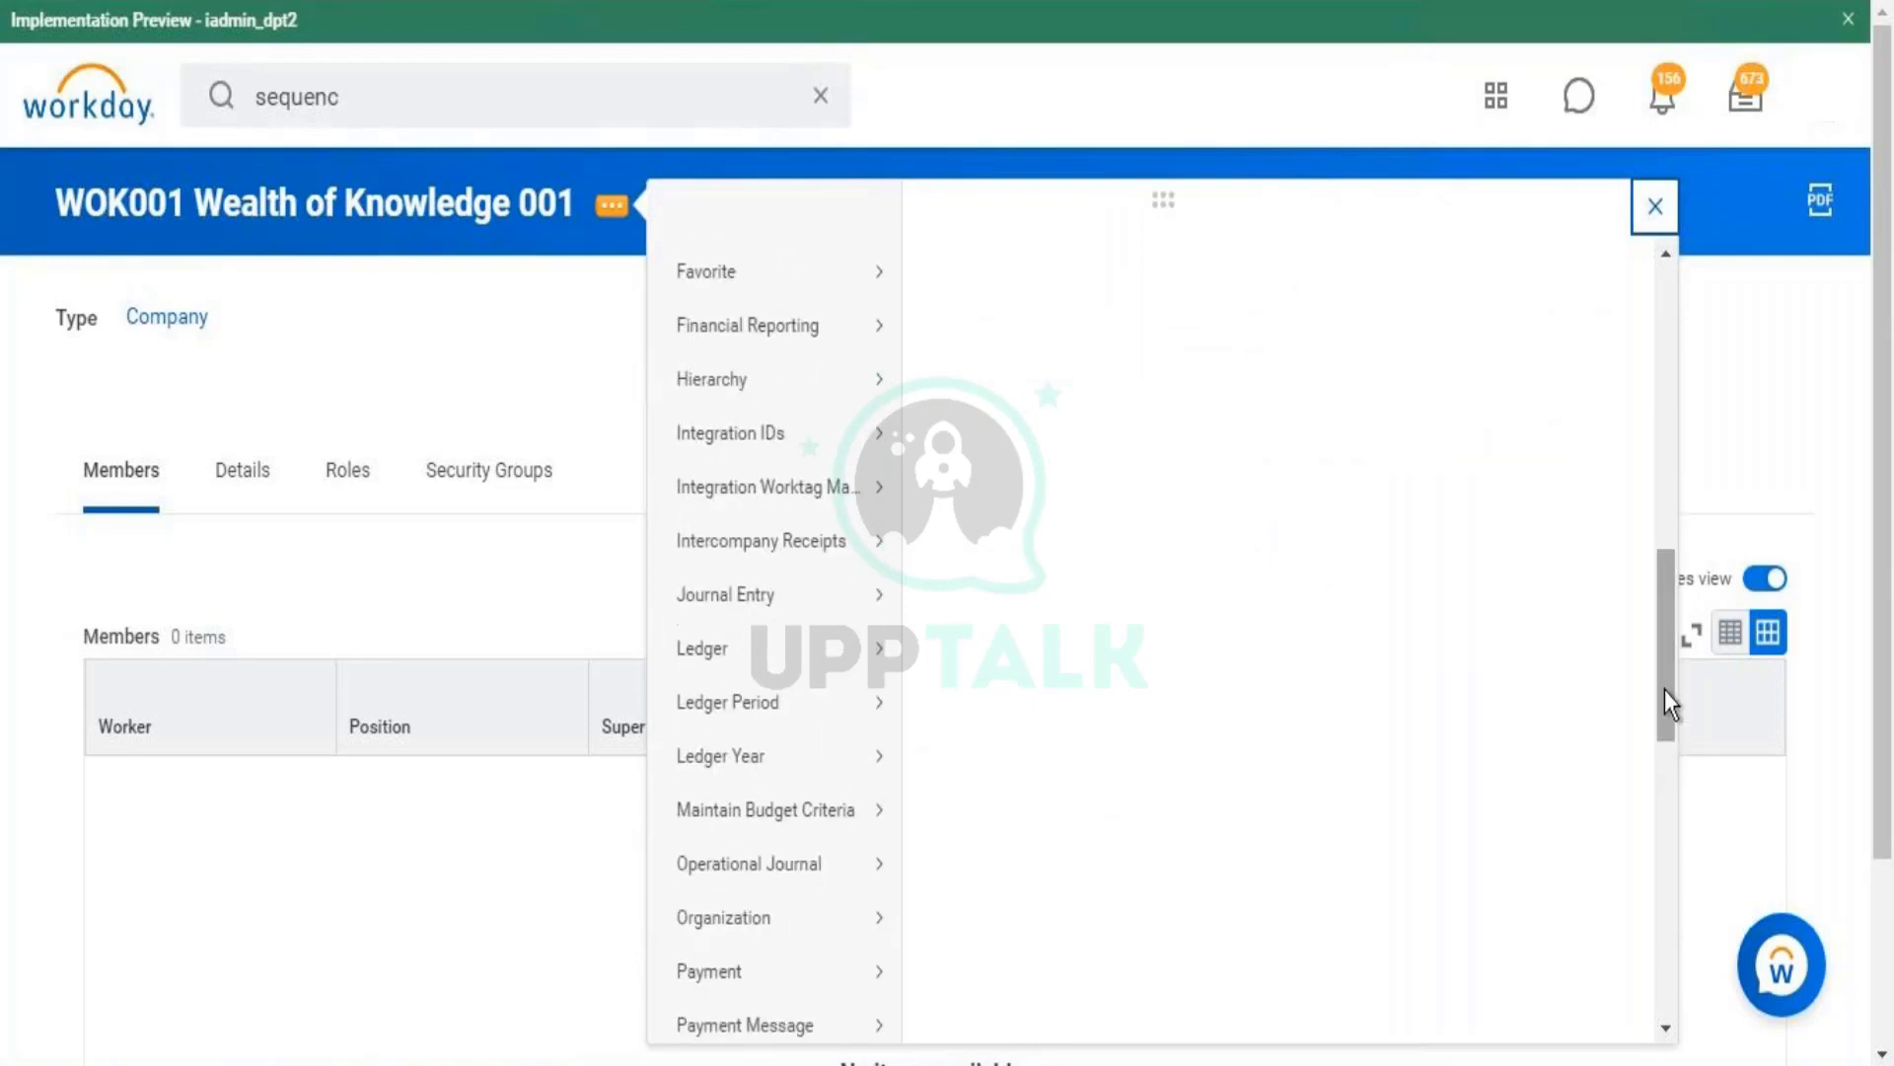
pyautogui.moveTo(886, 309)
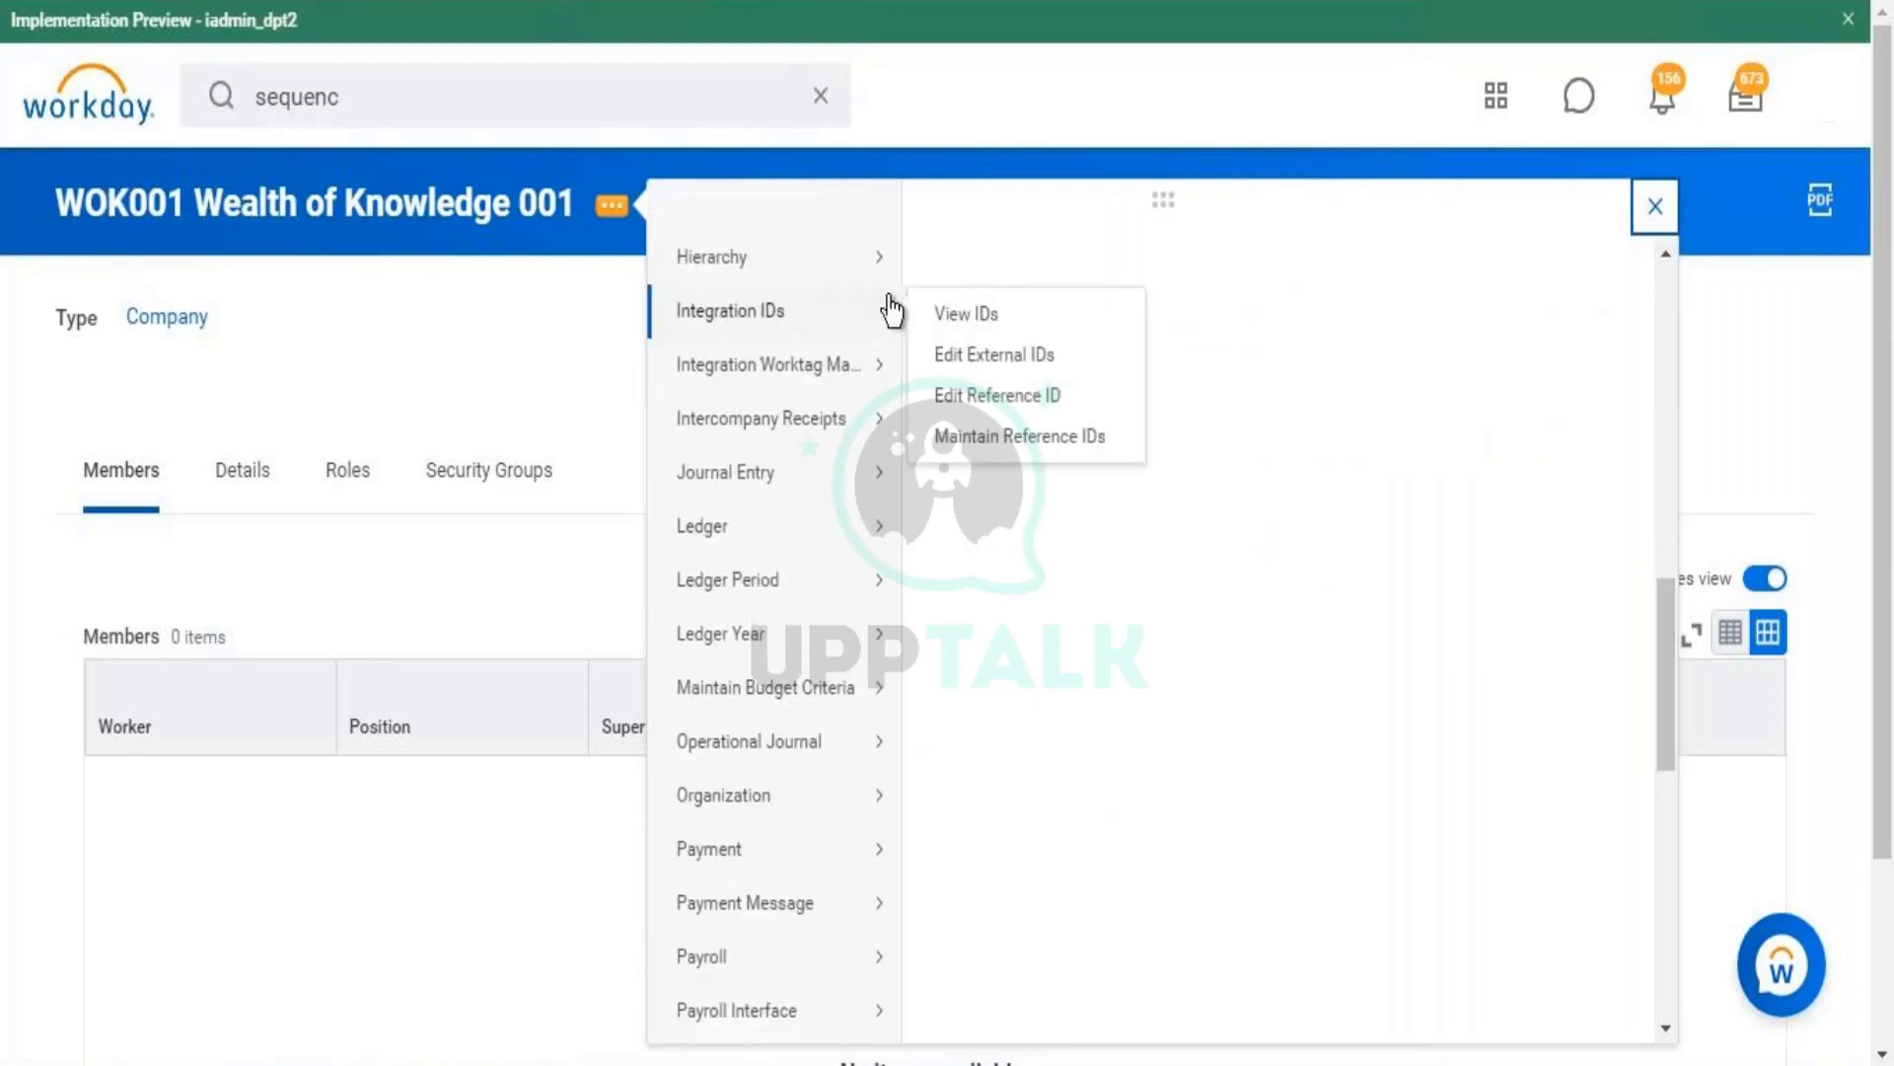
pyautogui.click(963, 328)
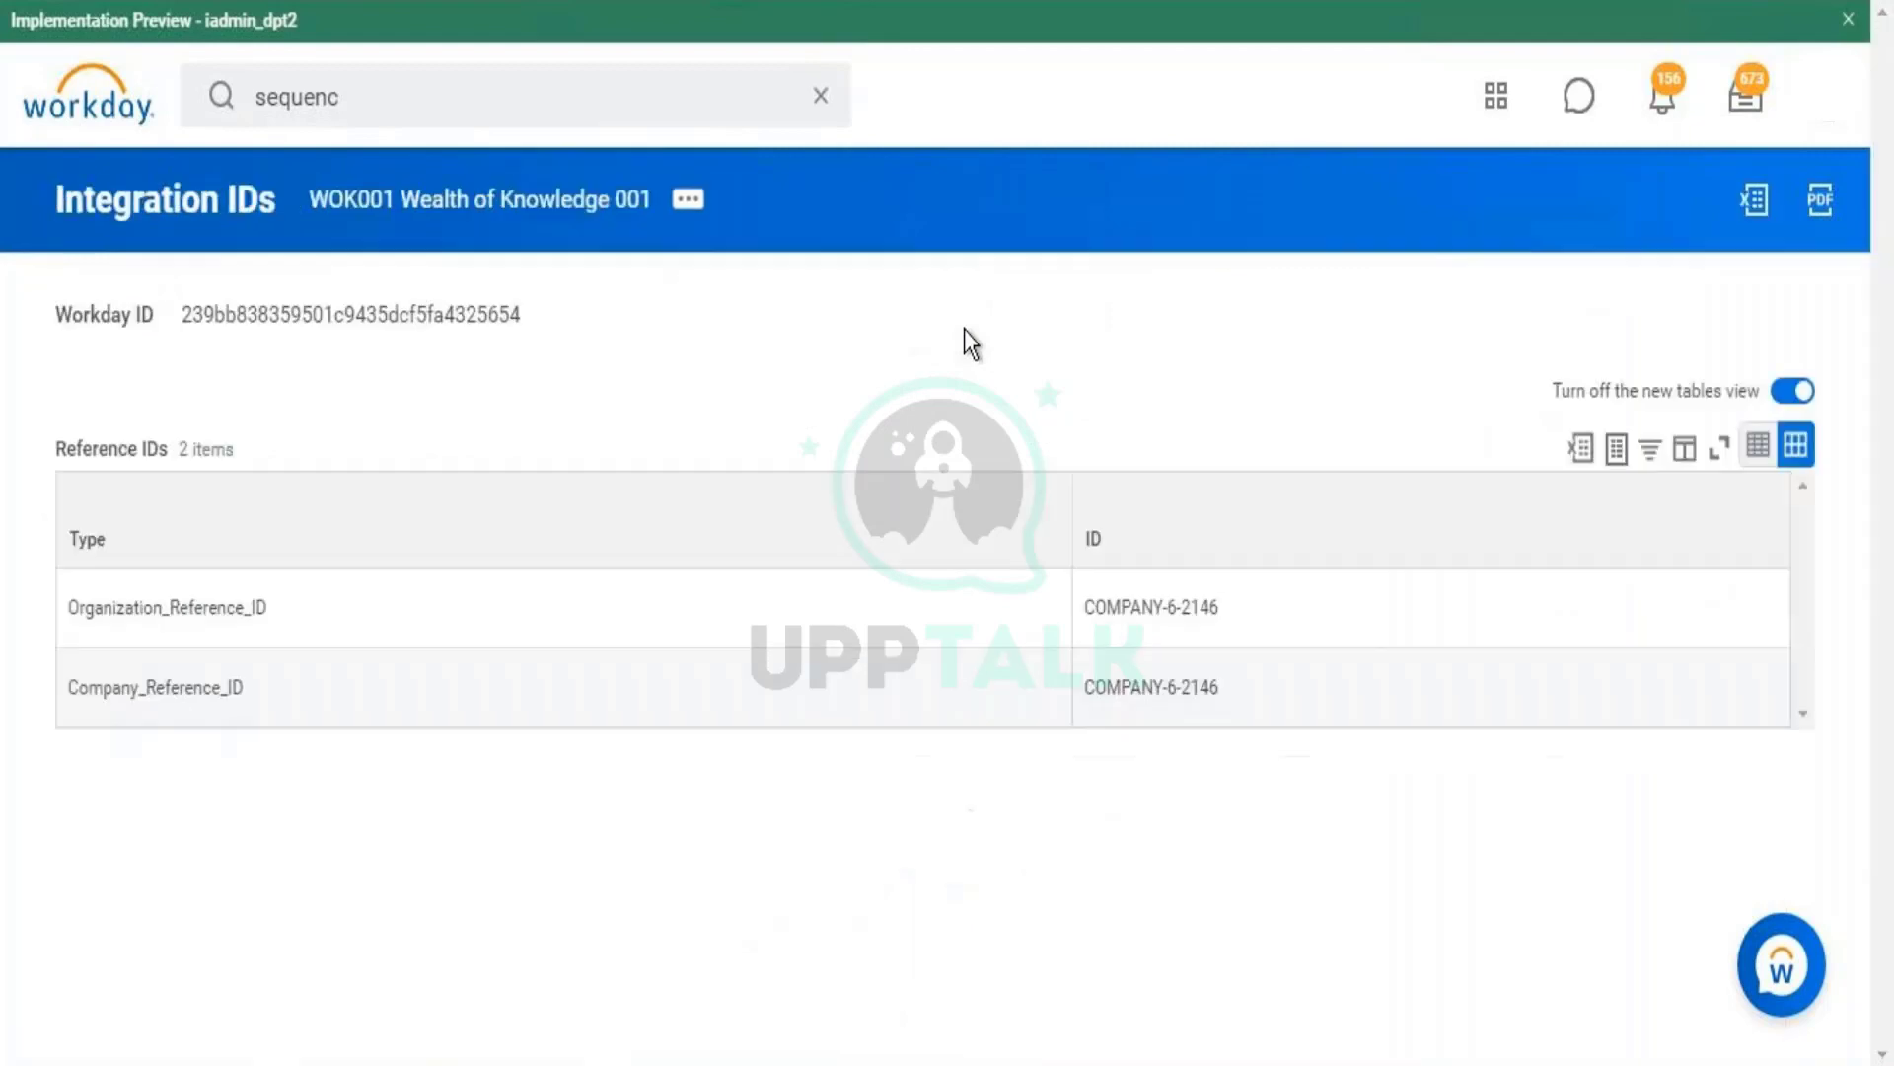
# - Compare the reference IDs COMPANY-6-2147 and COMPANY-6-2146 by selecting each value
pyautogui.doubleClick(1200, 687)
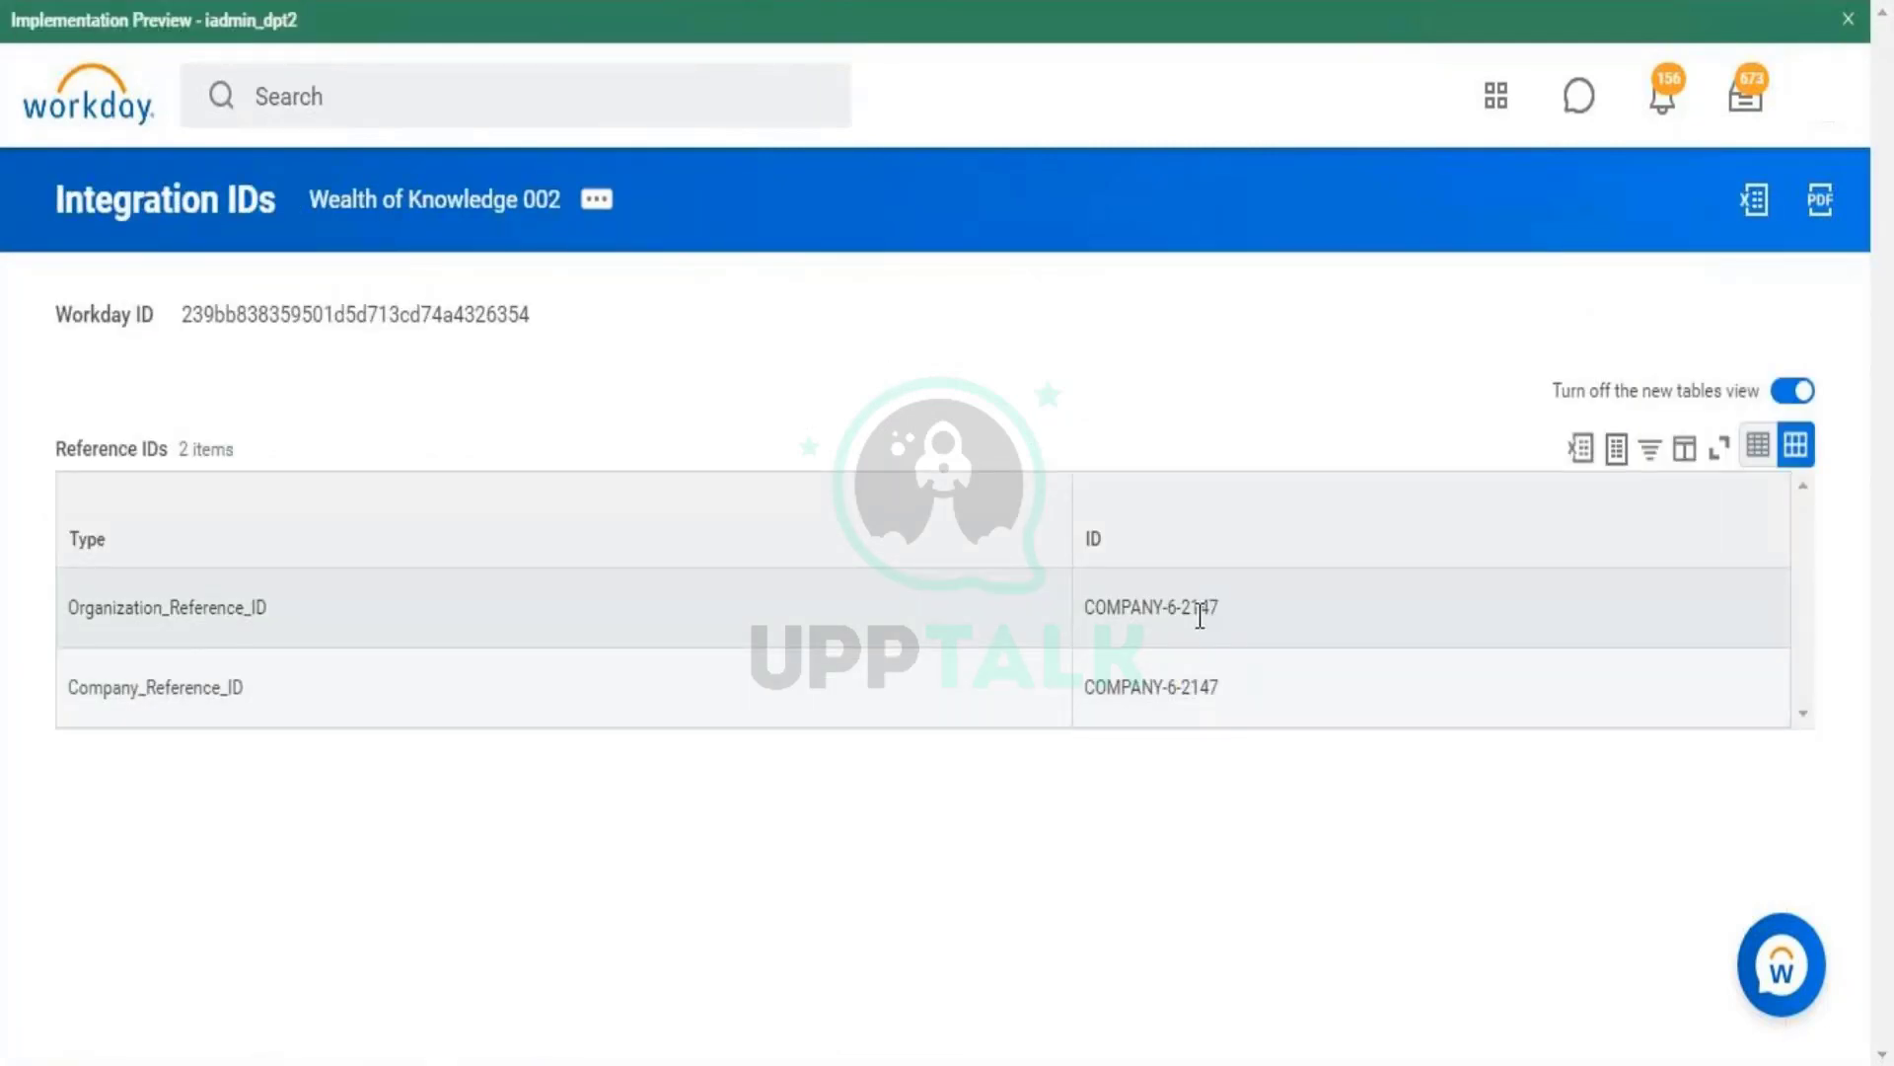
pyautogui.tripleClick(1200, 609)
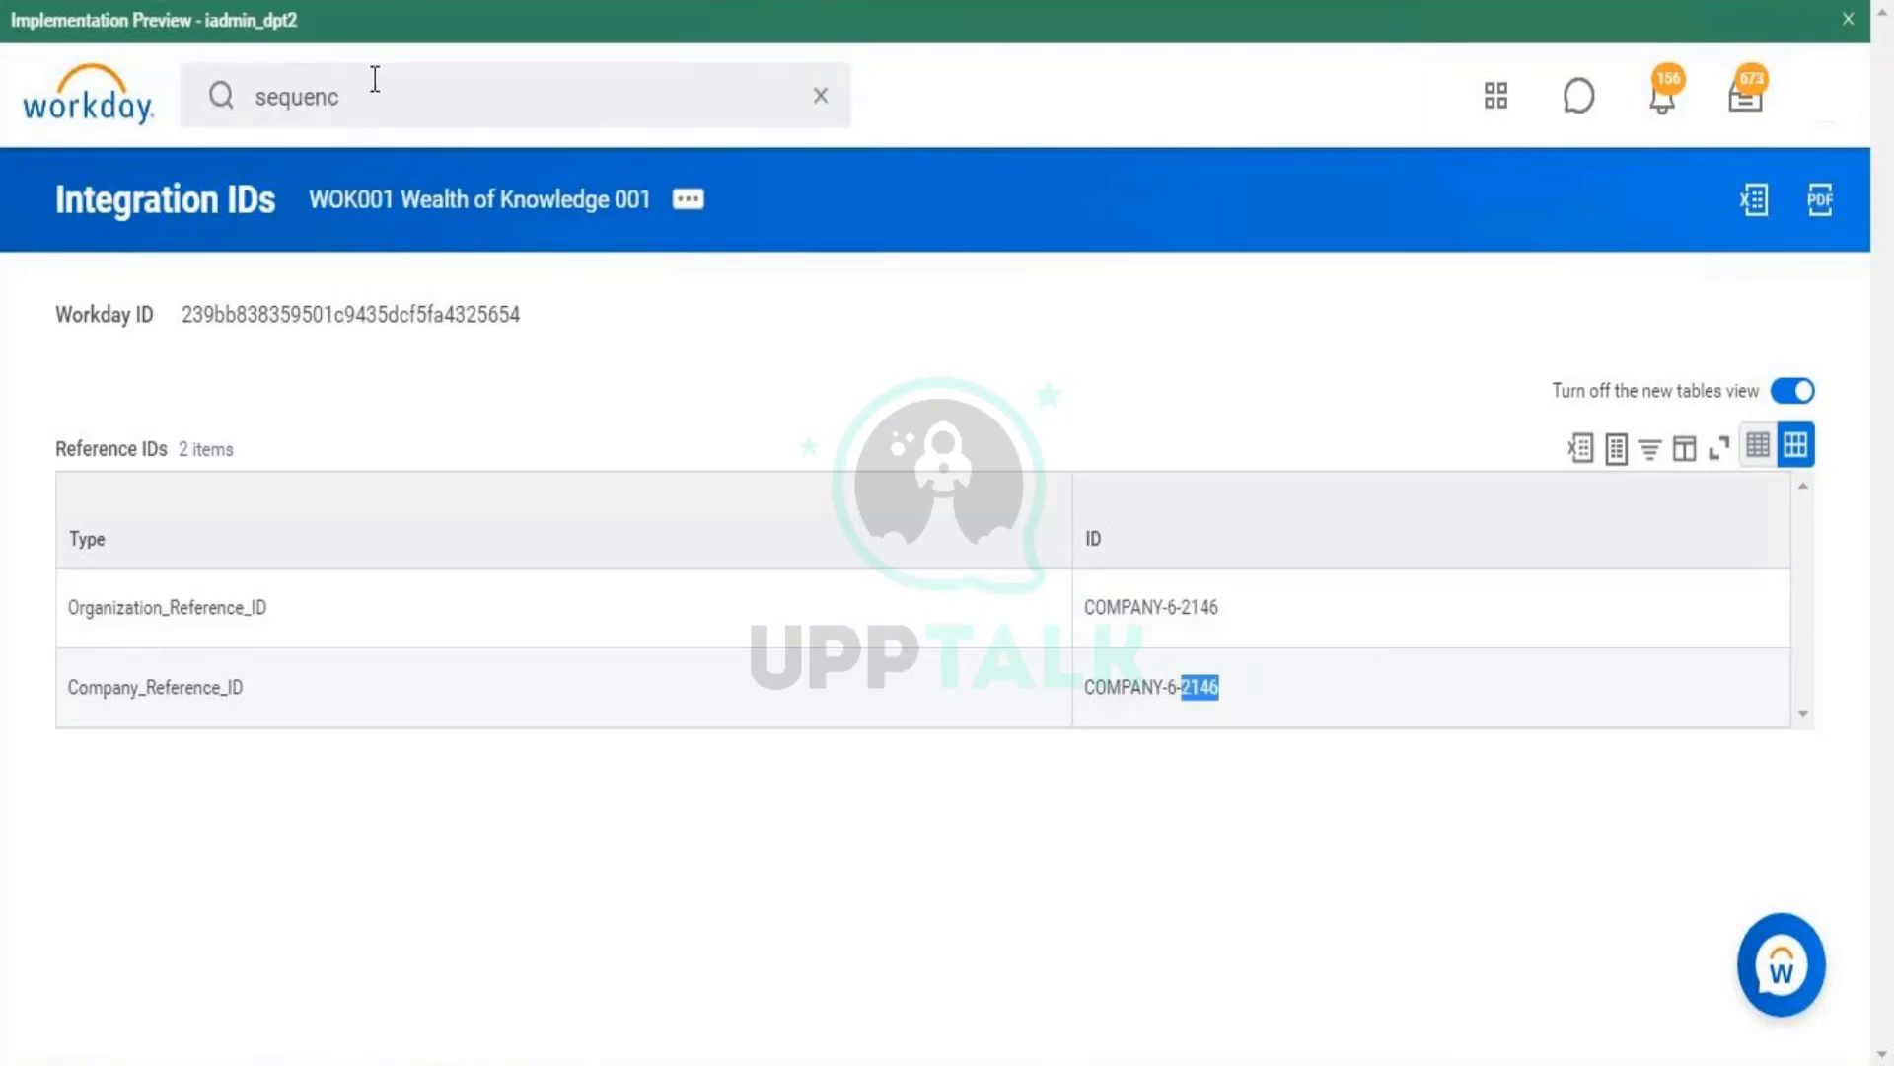
pyautogui.click(375, 79)
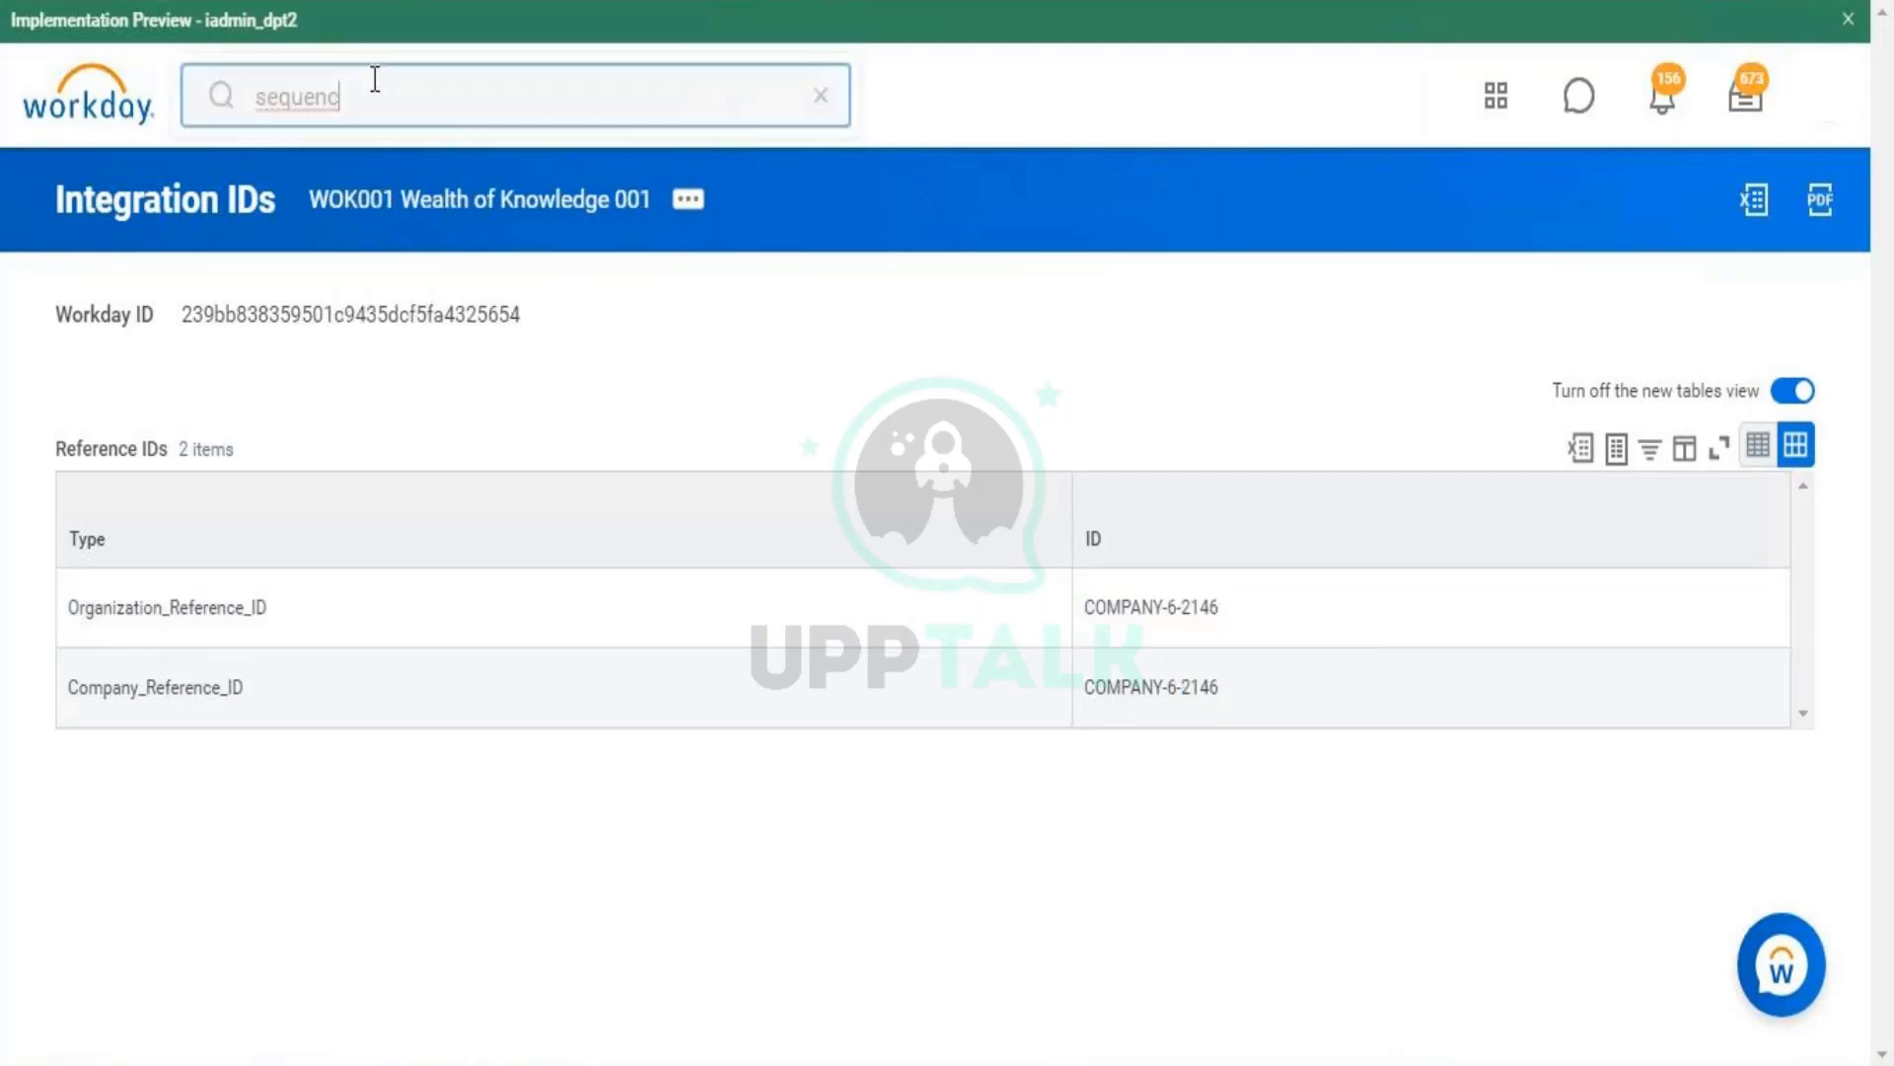
pyautogui.write('e gener')
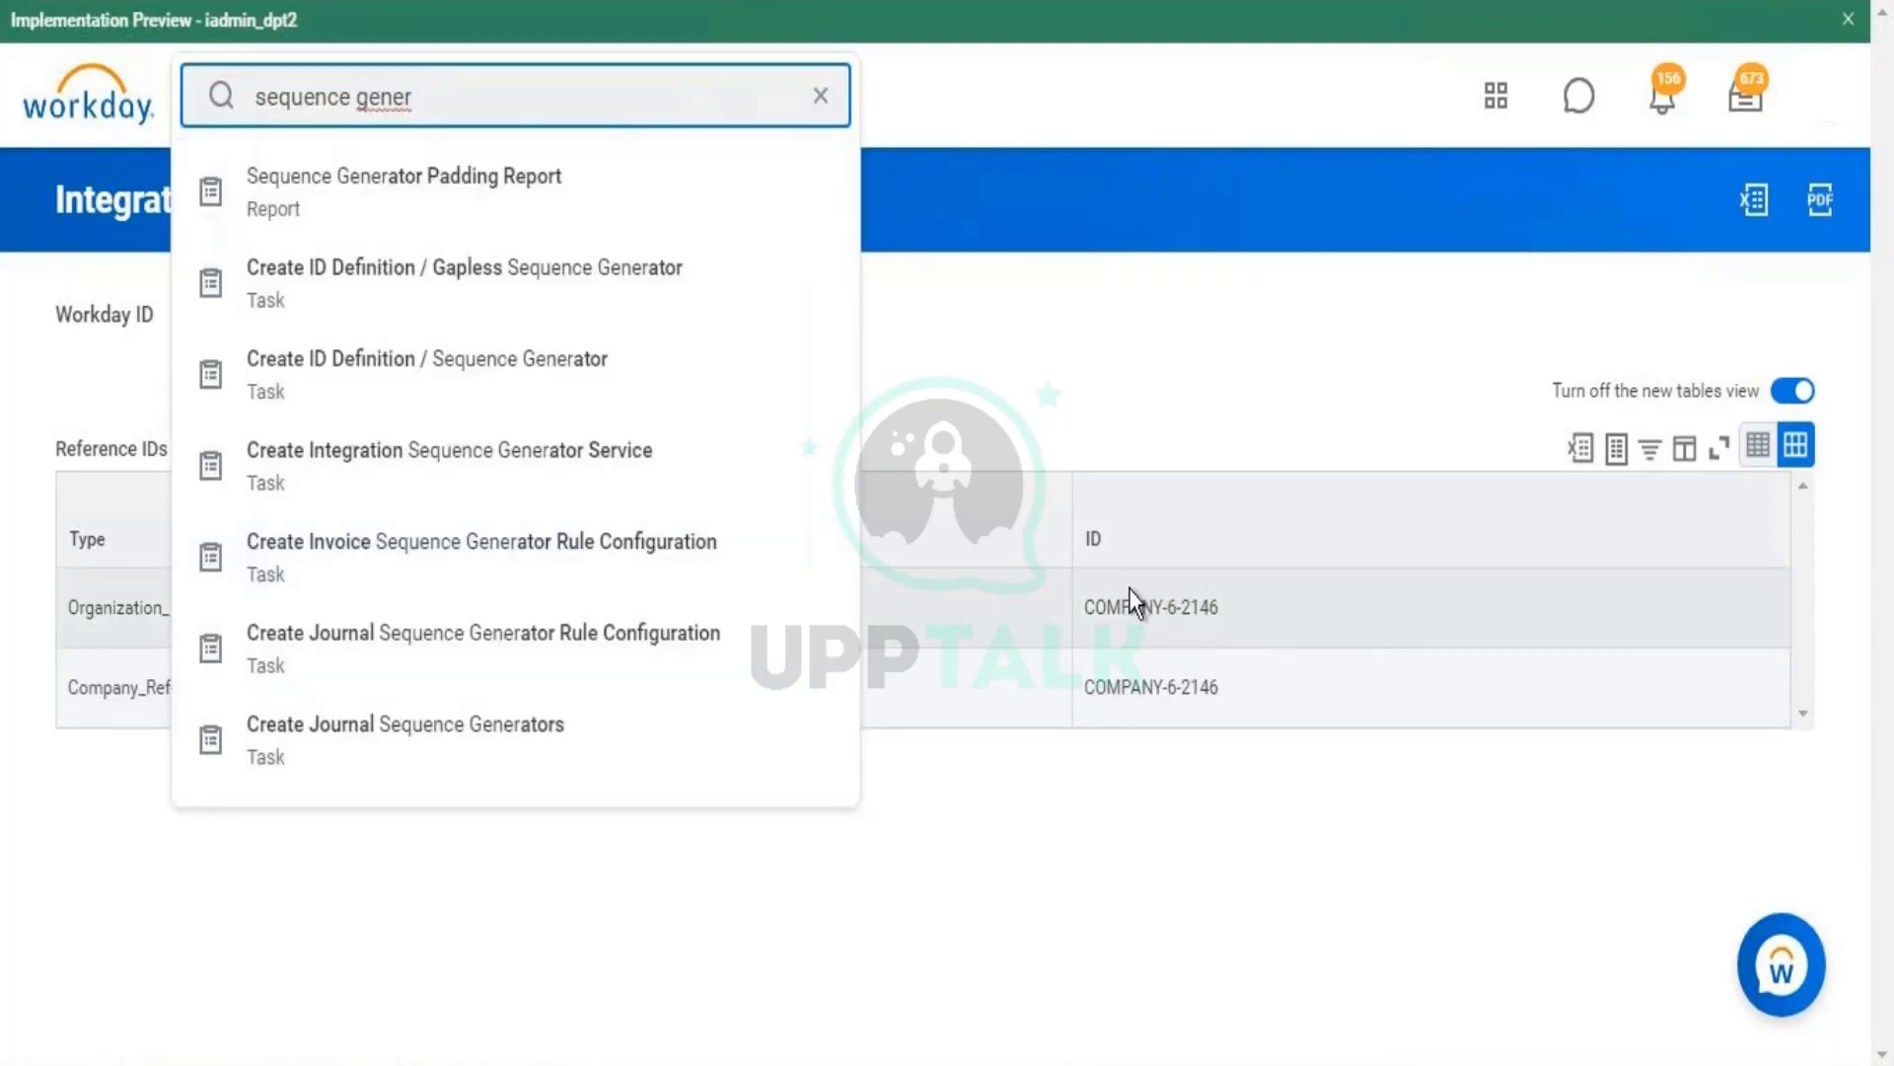
pyautogui.click(1220, 606)
pyautogui.moveTo(1220, 606); pyautogui.dragTo(1181, 609)
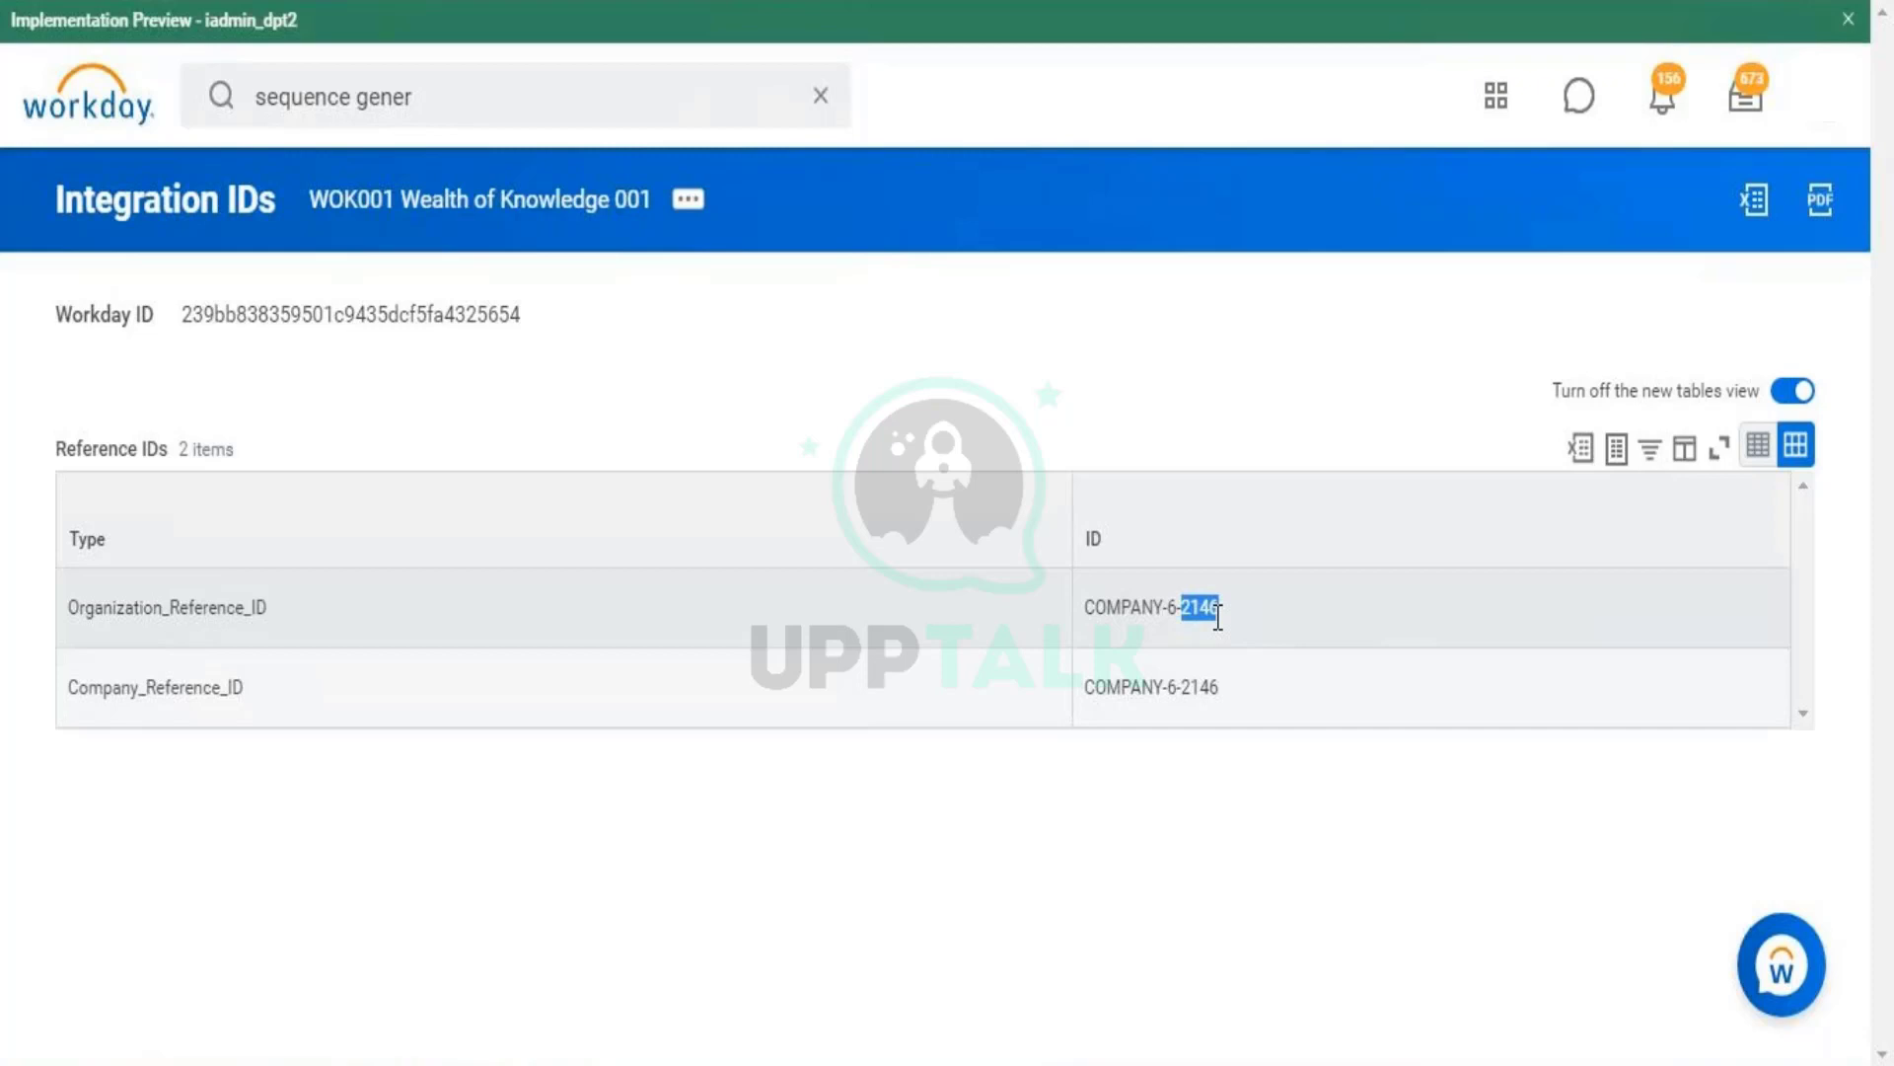
pyautogui.tripleClick(1218, 617)
# - Enter 'sequence generator' in the Workday search bar
pyautogui.click(452, 93)
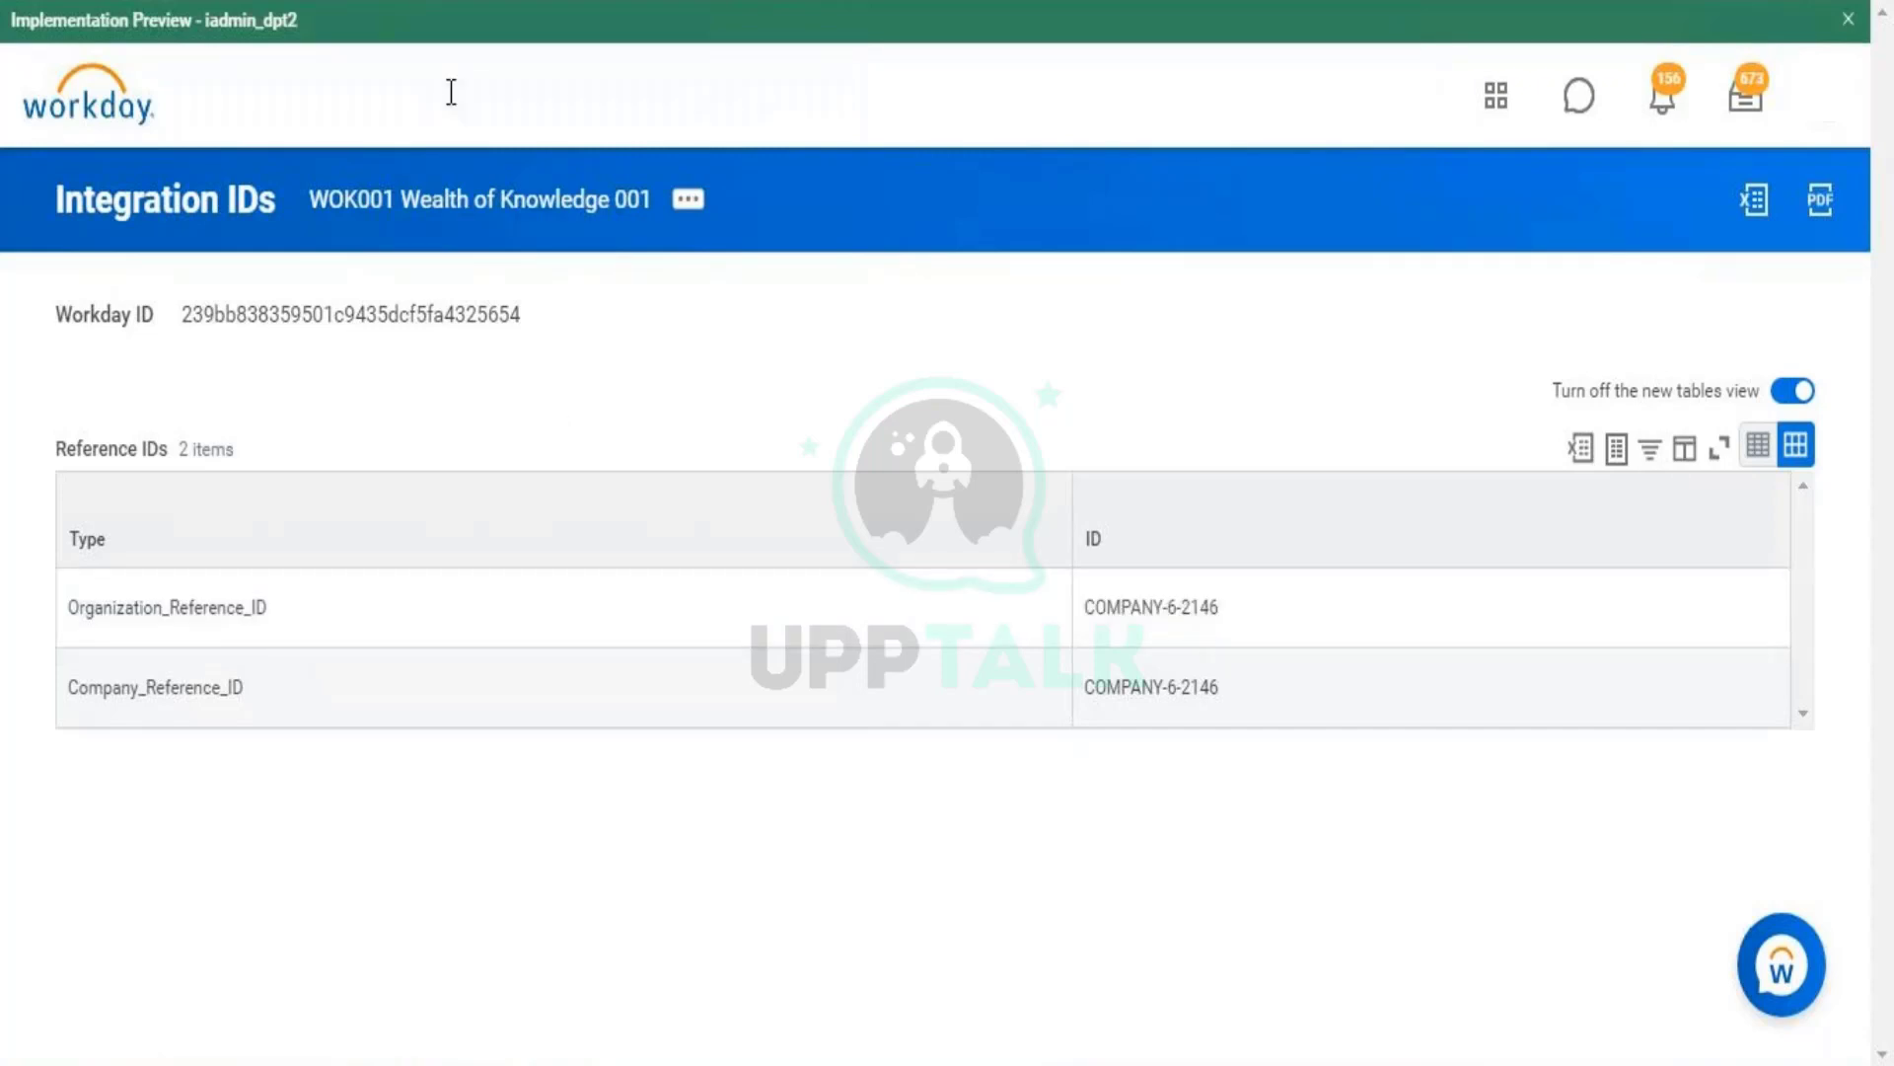
pyautogui.write('sequence generat')
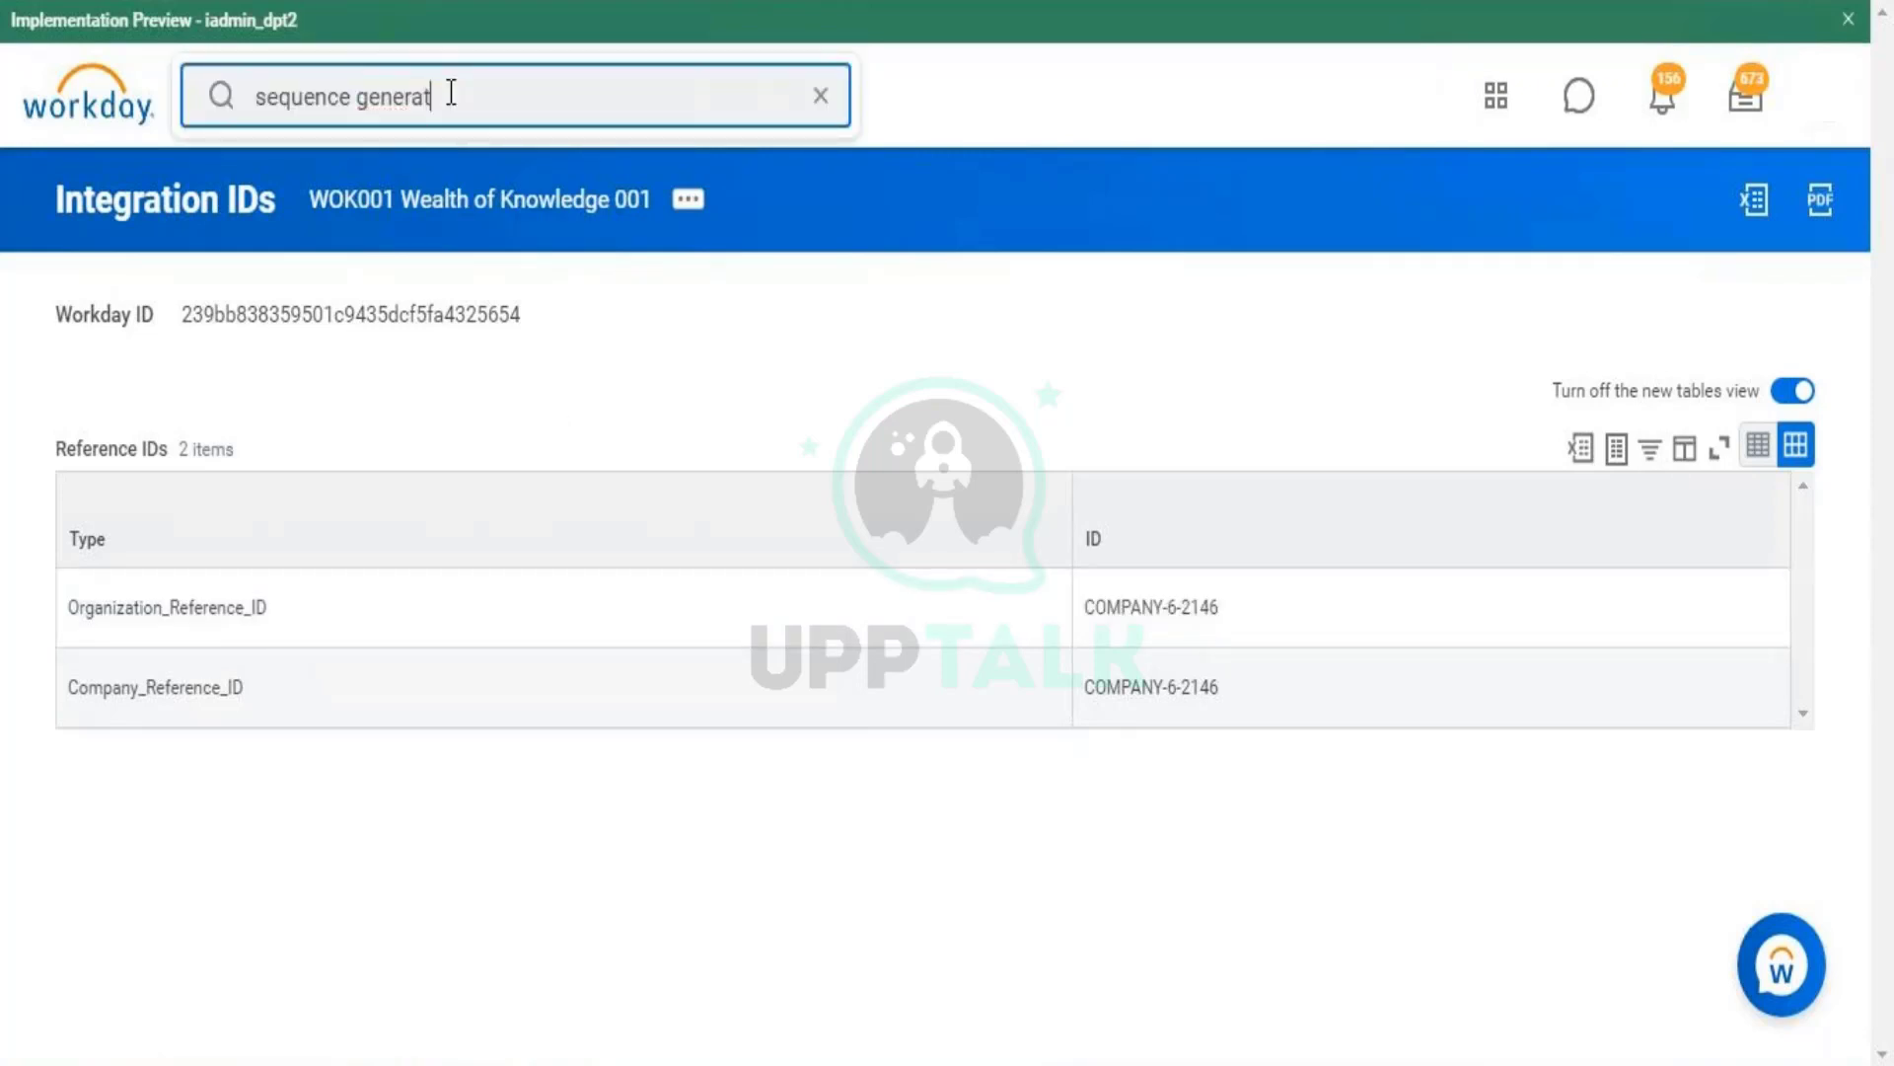
pyautogui.write('or')
pyautogui.press('Return')
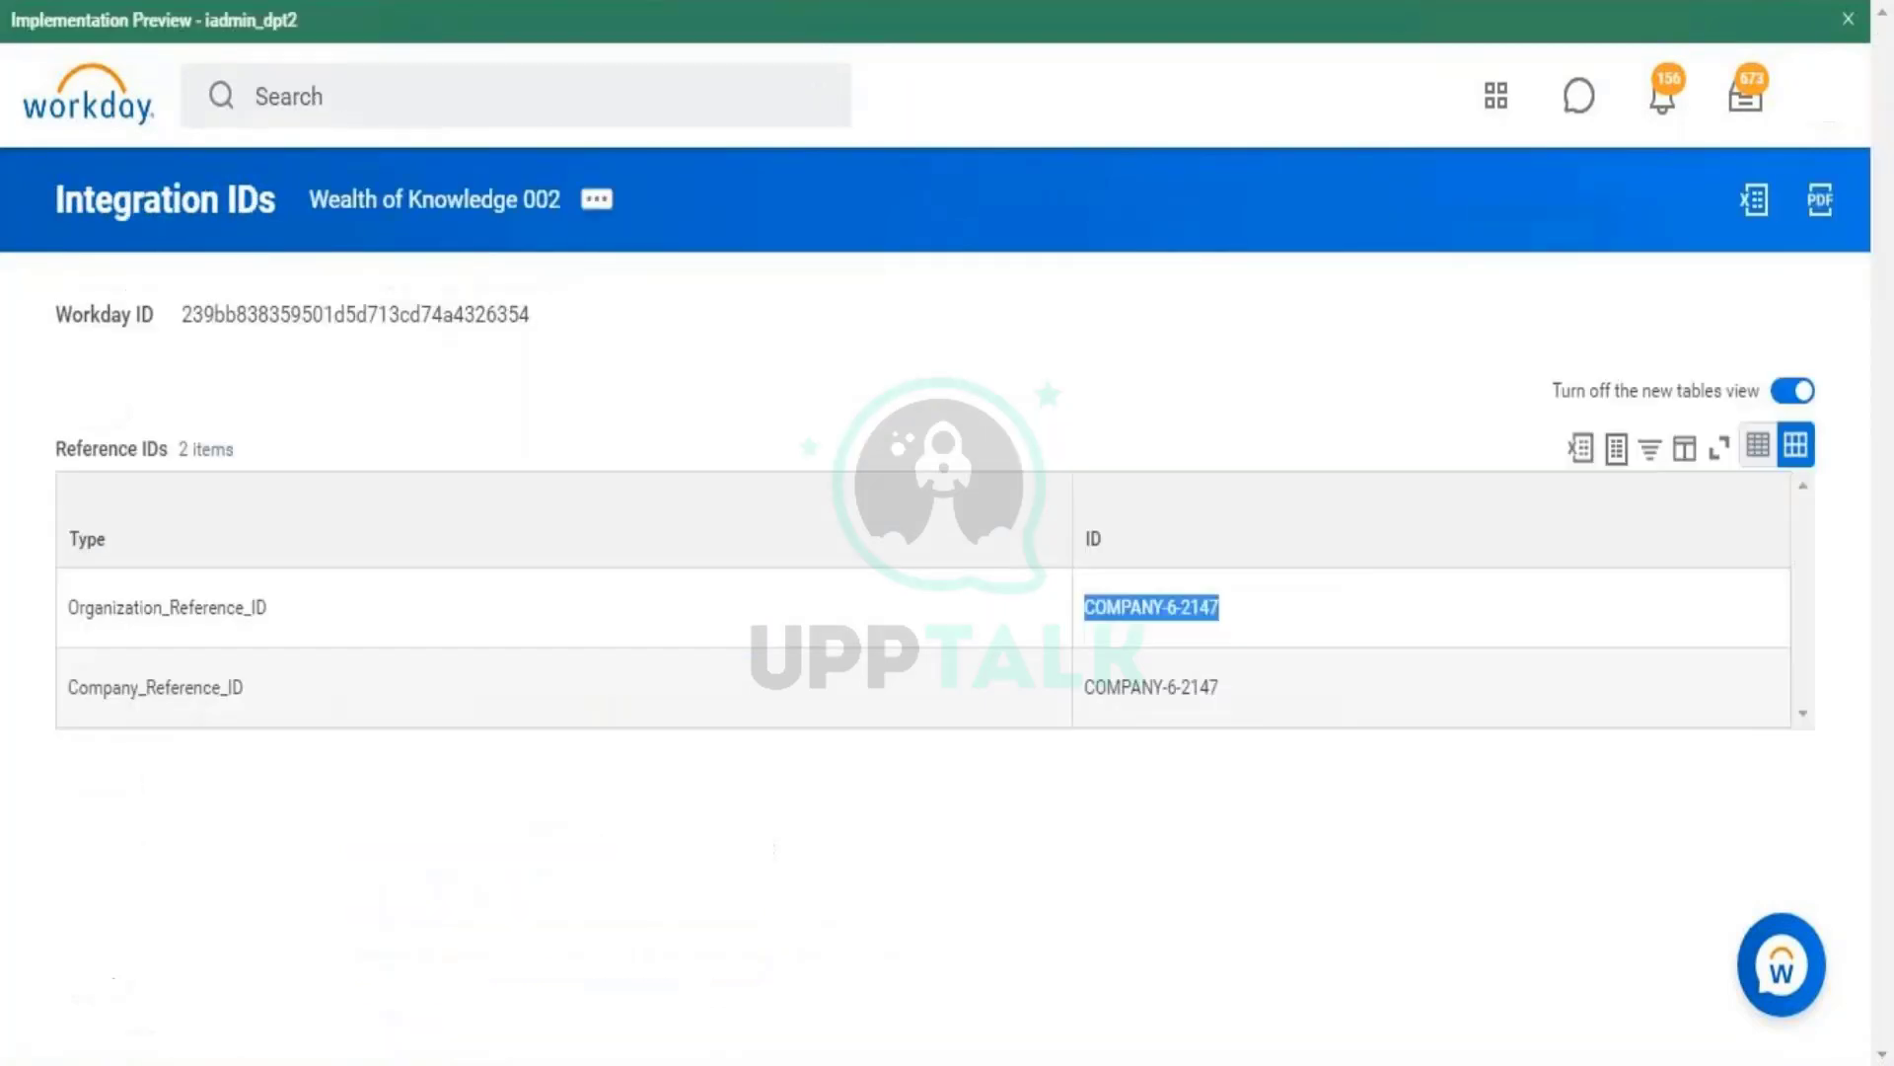
pyautogui.click(431, 97)
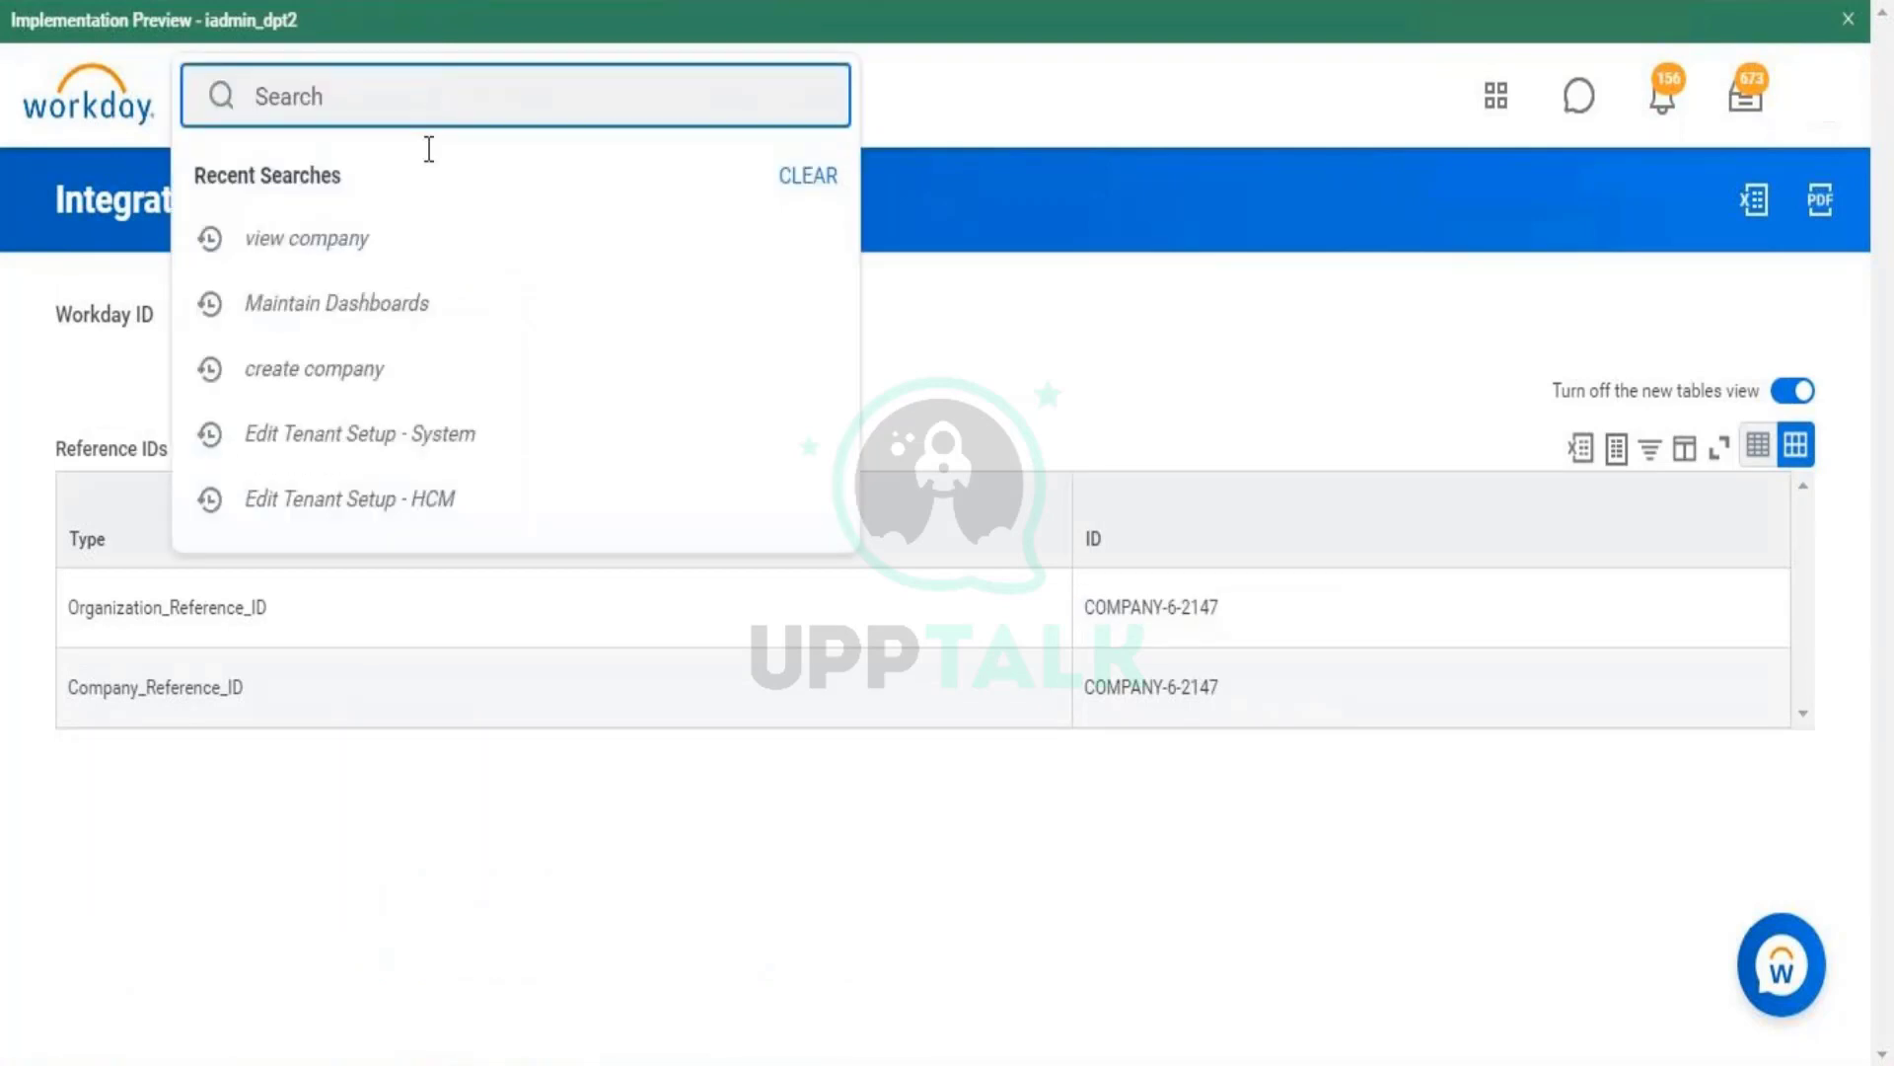
# - Search 'sequence generator' and open the Edit ID Definition / Sequence Generator task
pyautogui.write('sequence generator')
pyautogui.press('Return')
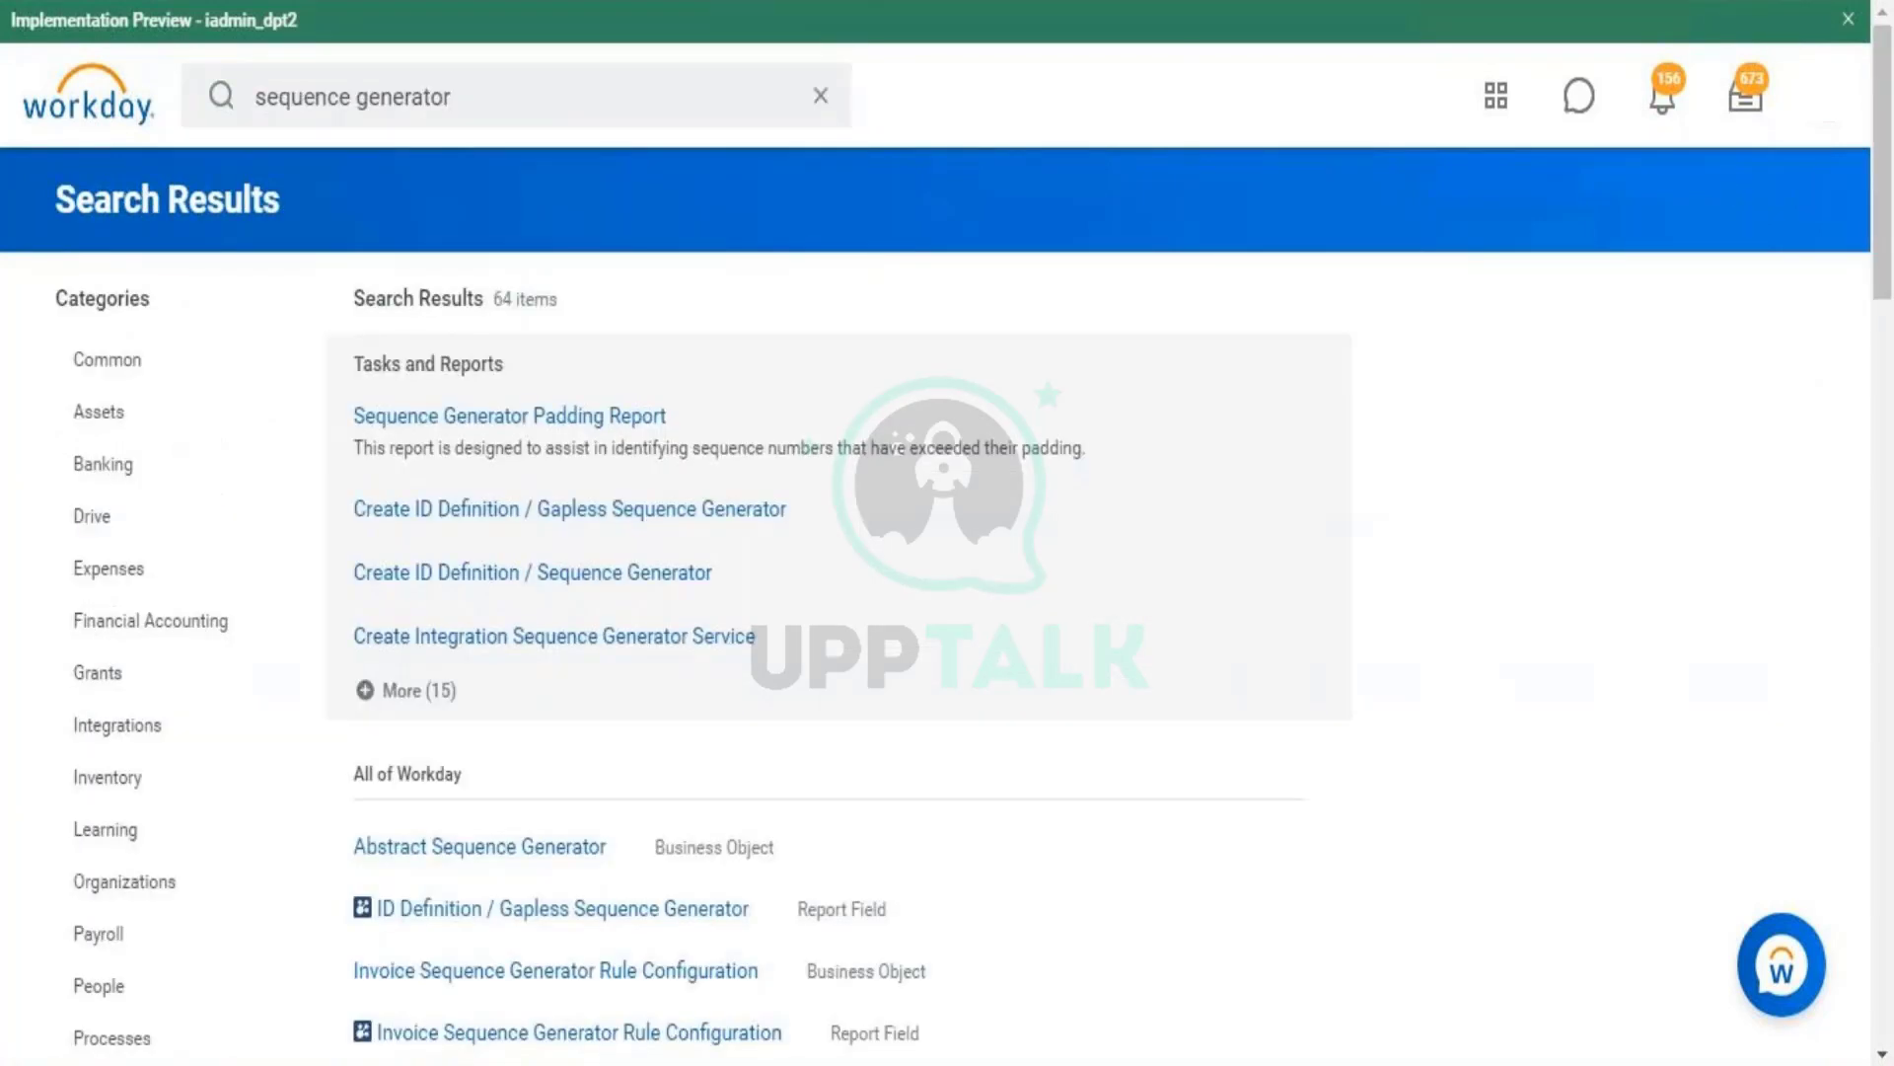
pyautogui.click(441, 691)
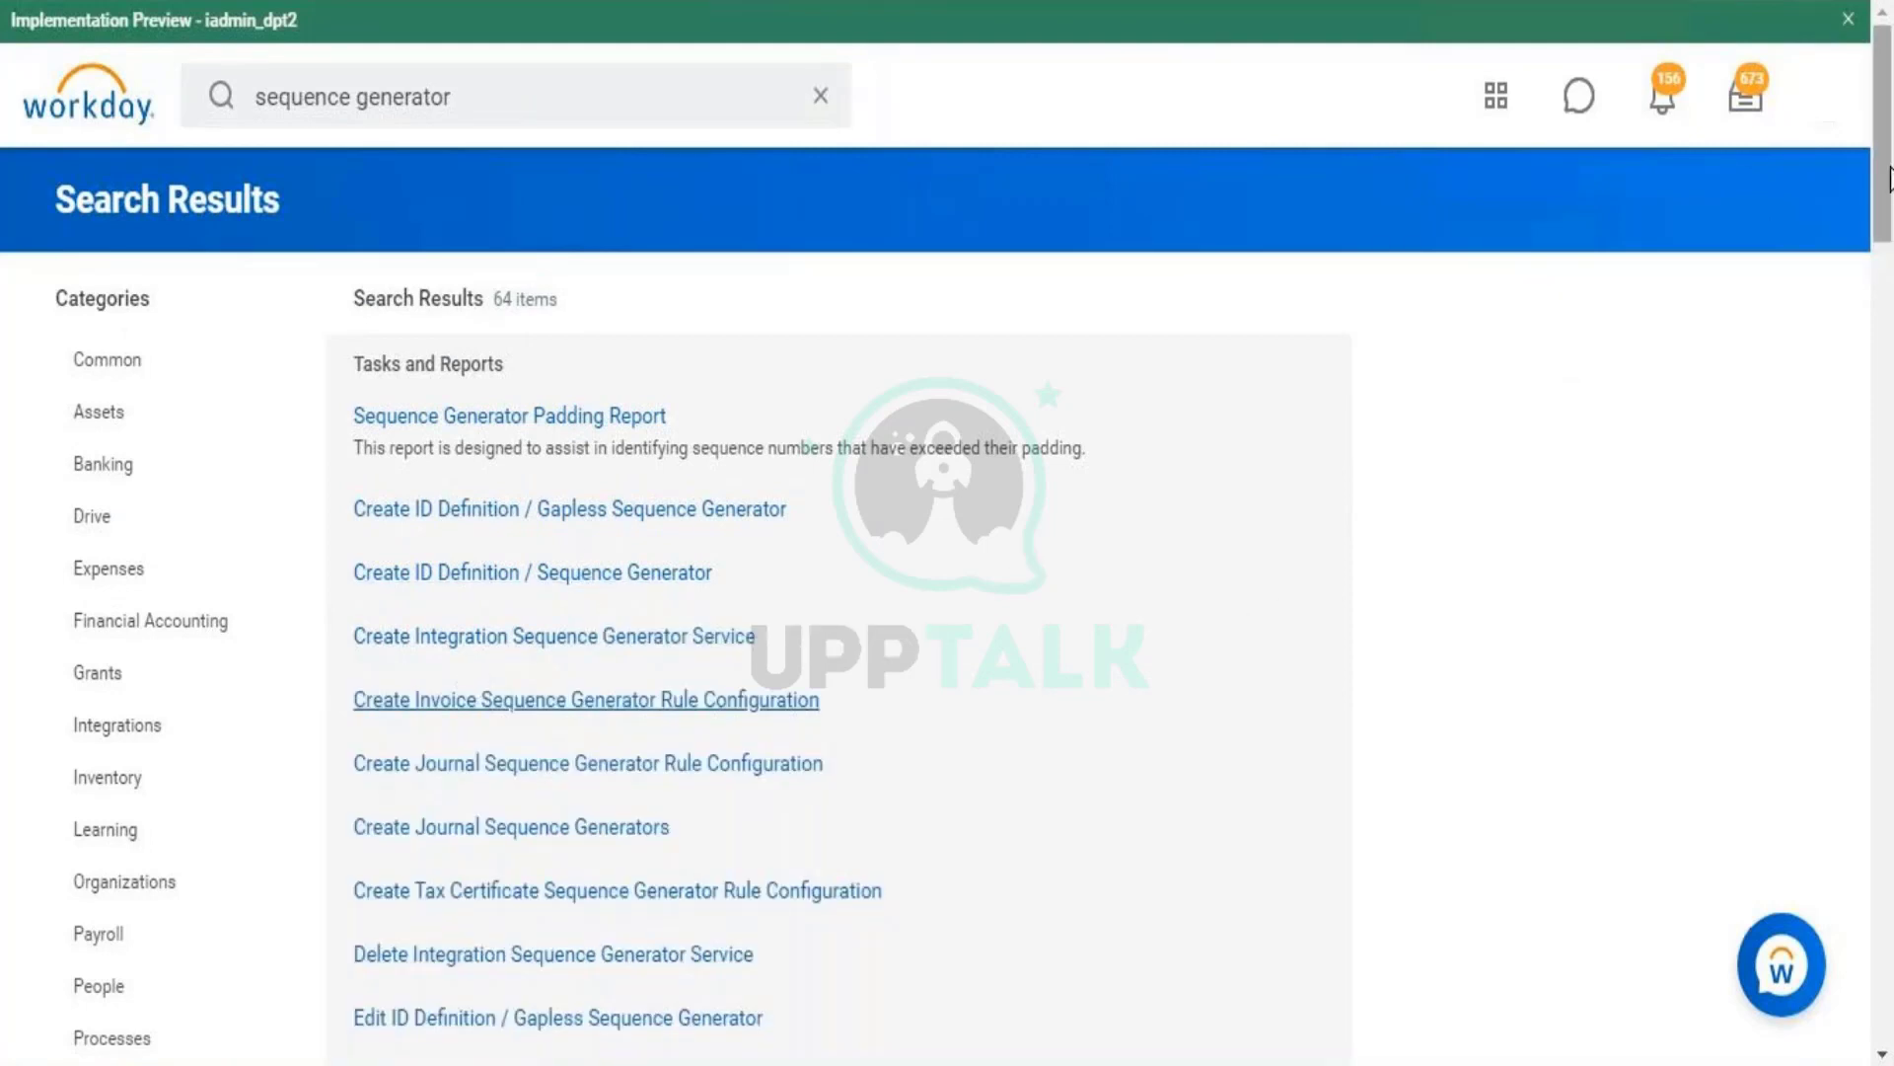
pyautogui.moveTo(1889, 178)
pyautogui.mouseDown()
pyautogui.moveTo(1889, 403)
pyautogui.moveTo(1890, 169)
pyautogui.moveTo(1889, 213)
pyautogui.mouseUp()
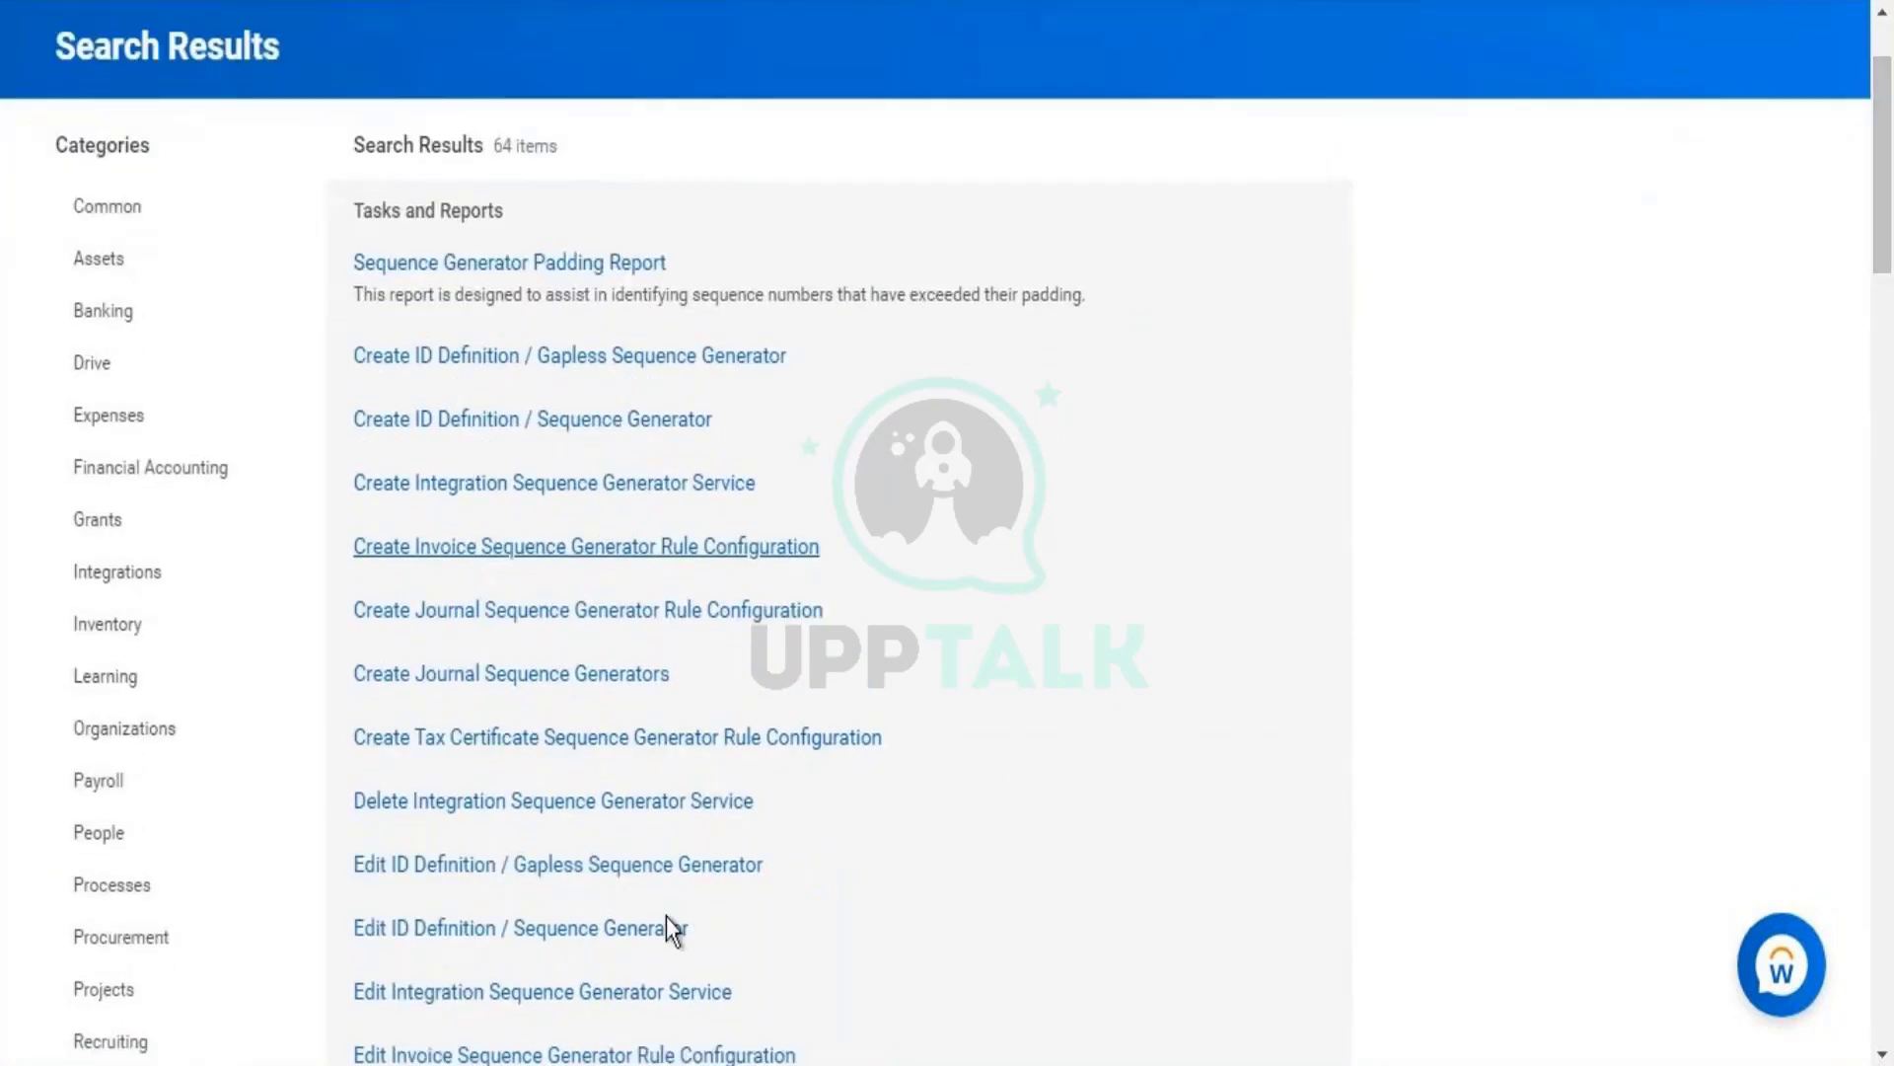
pyautogui.click(665, 908)
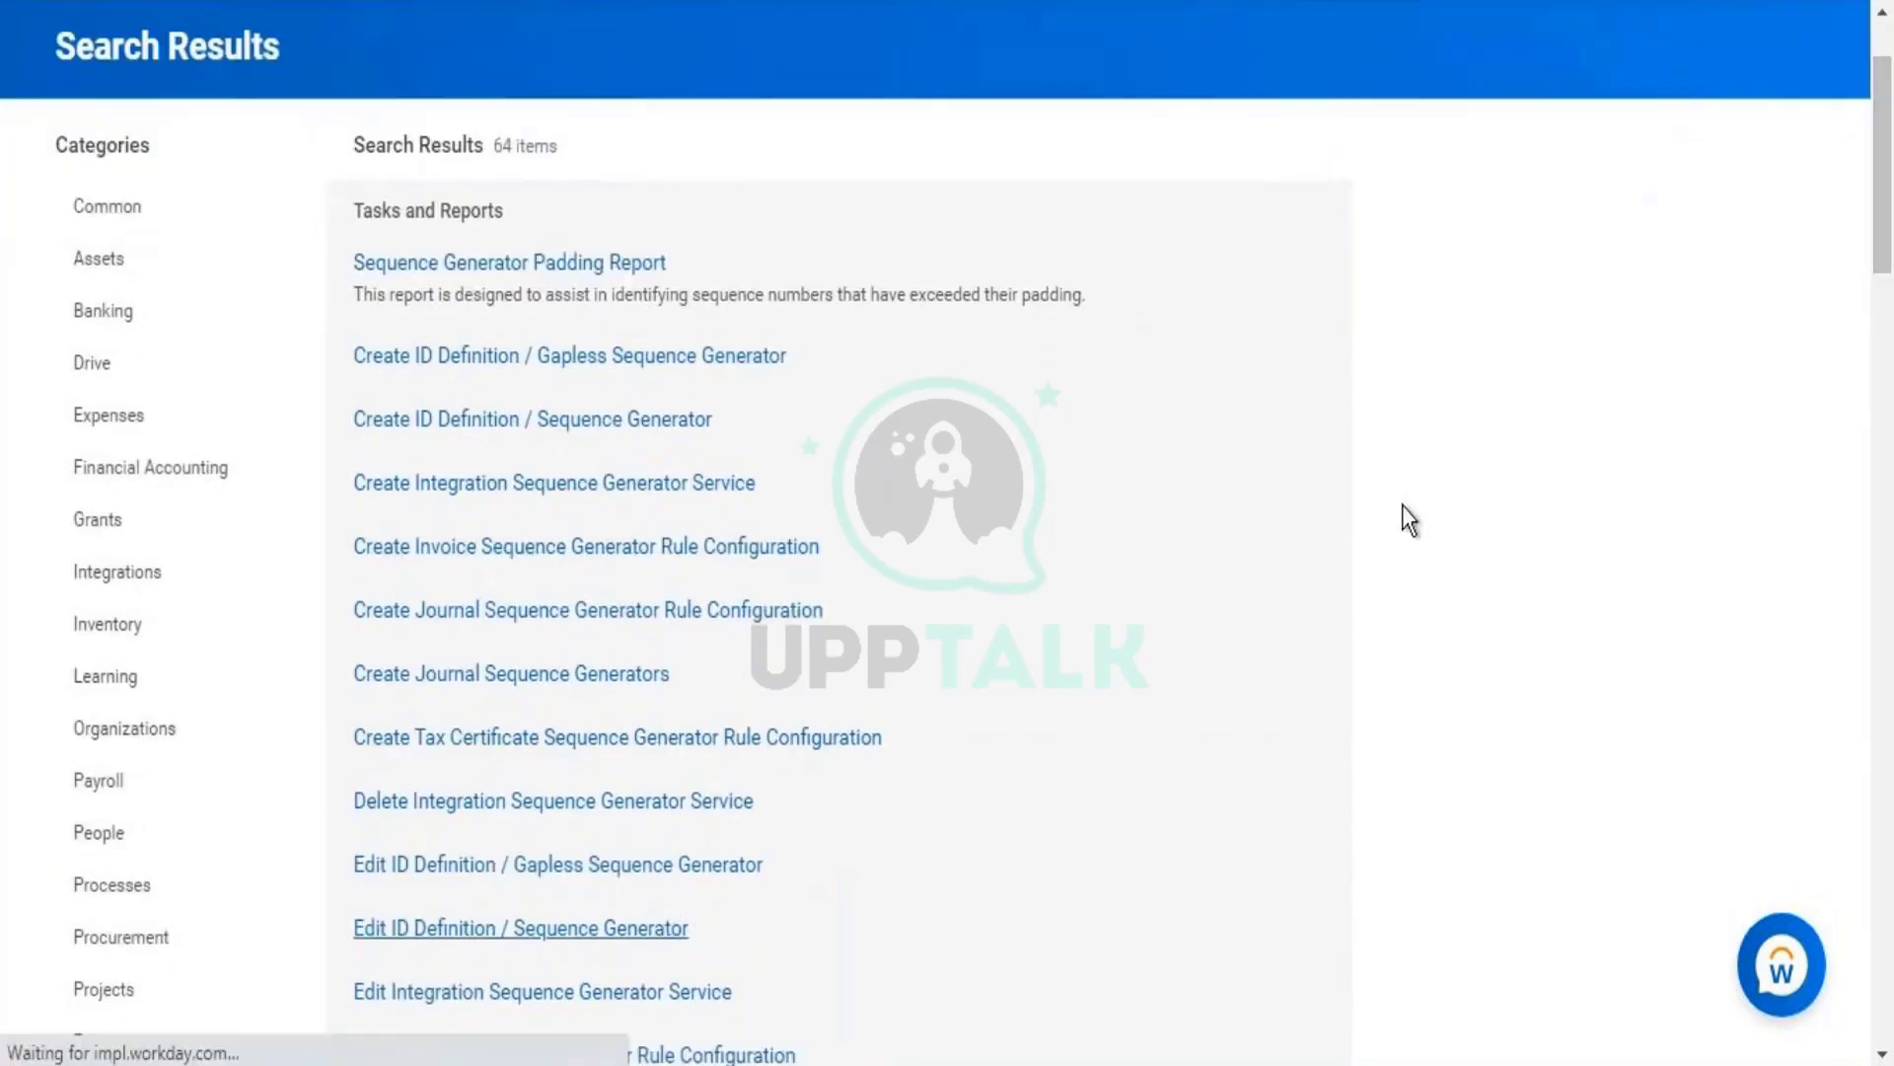
# - Choose Accent_Seq_Gen_AccountBal from all ID definitions and confirm with OK
pyautogui.click(574, 316)
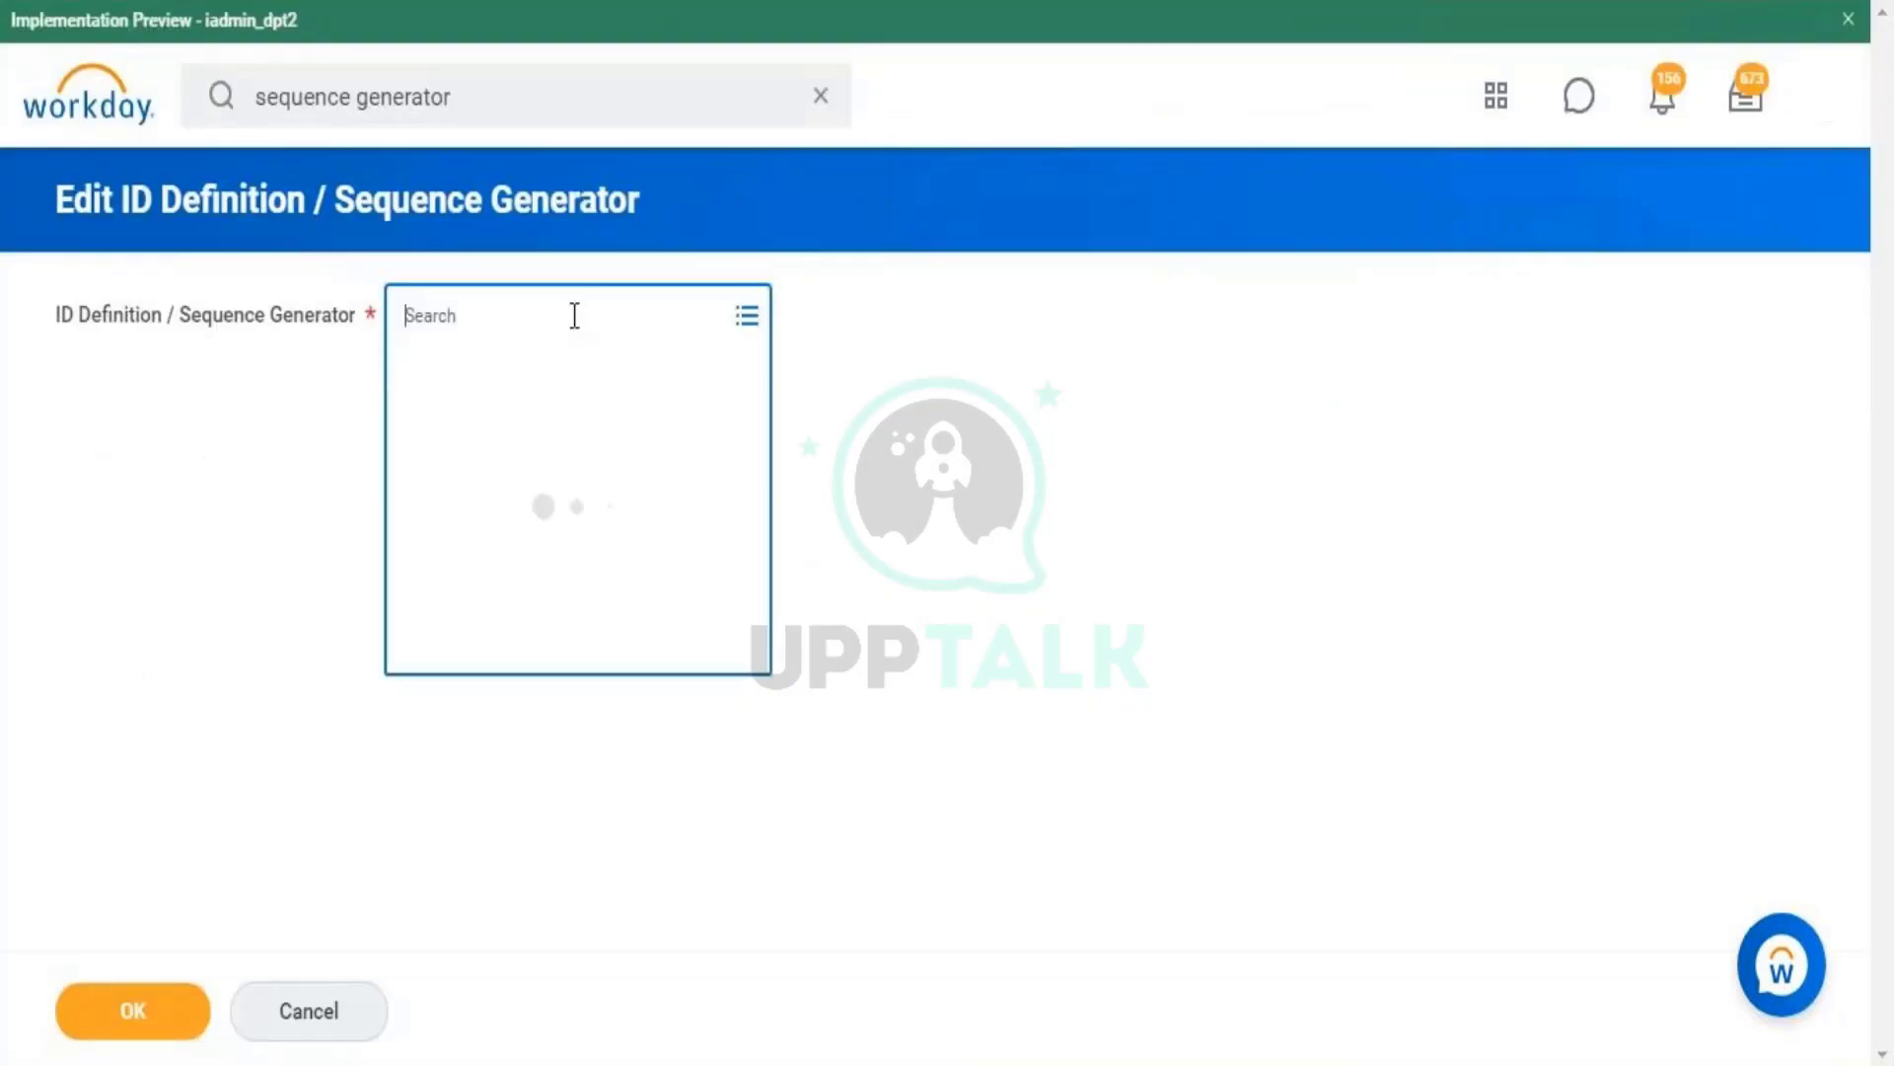
pyautogui.click(546, 373)
pyautogui.moveTo(754, 448); pyautogui.dragTo(726, 349)
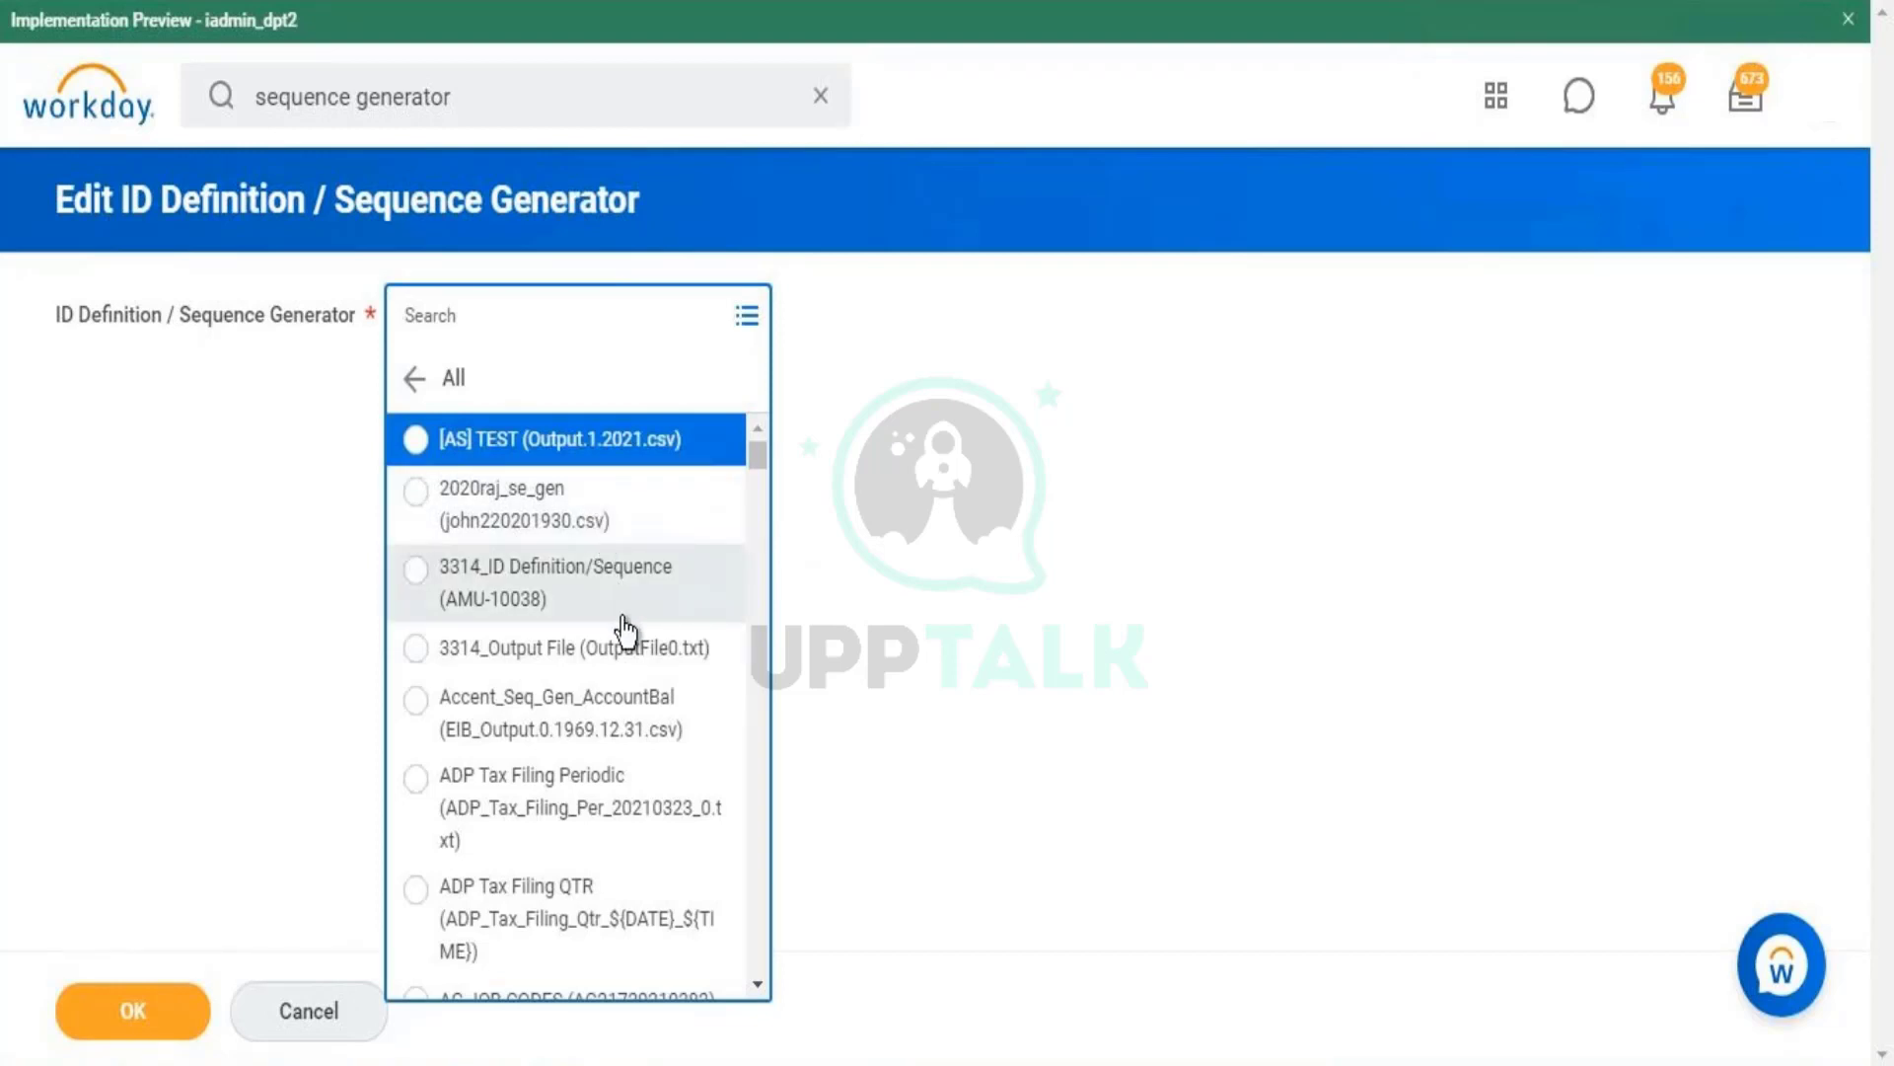
pyautogui.click(629, 692)
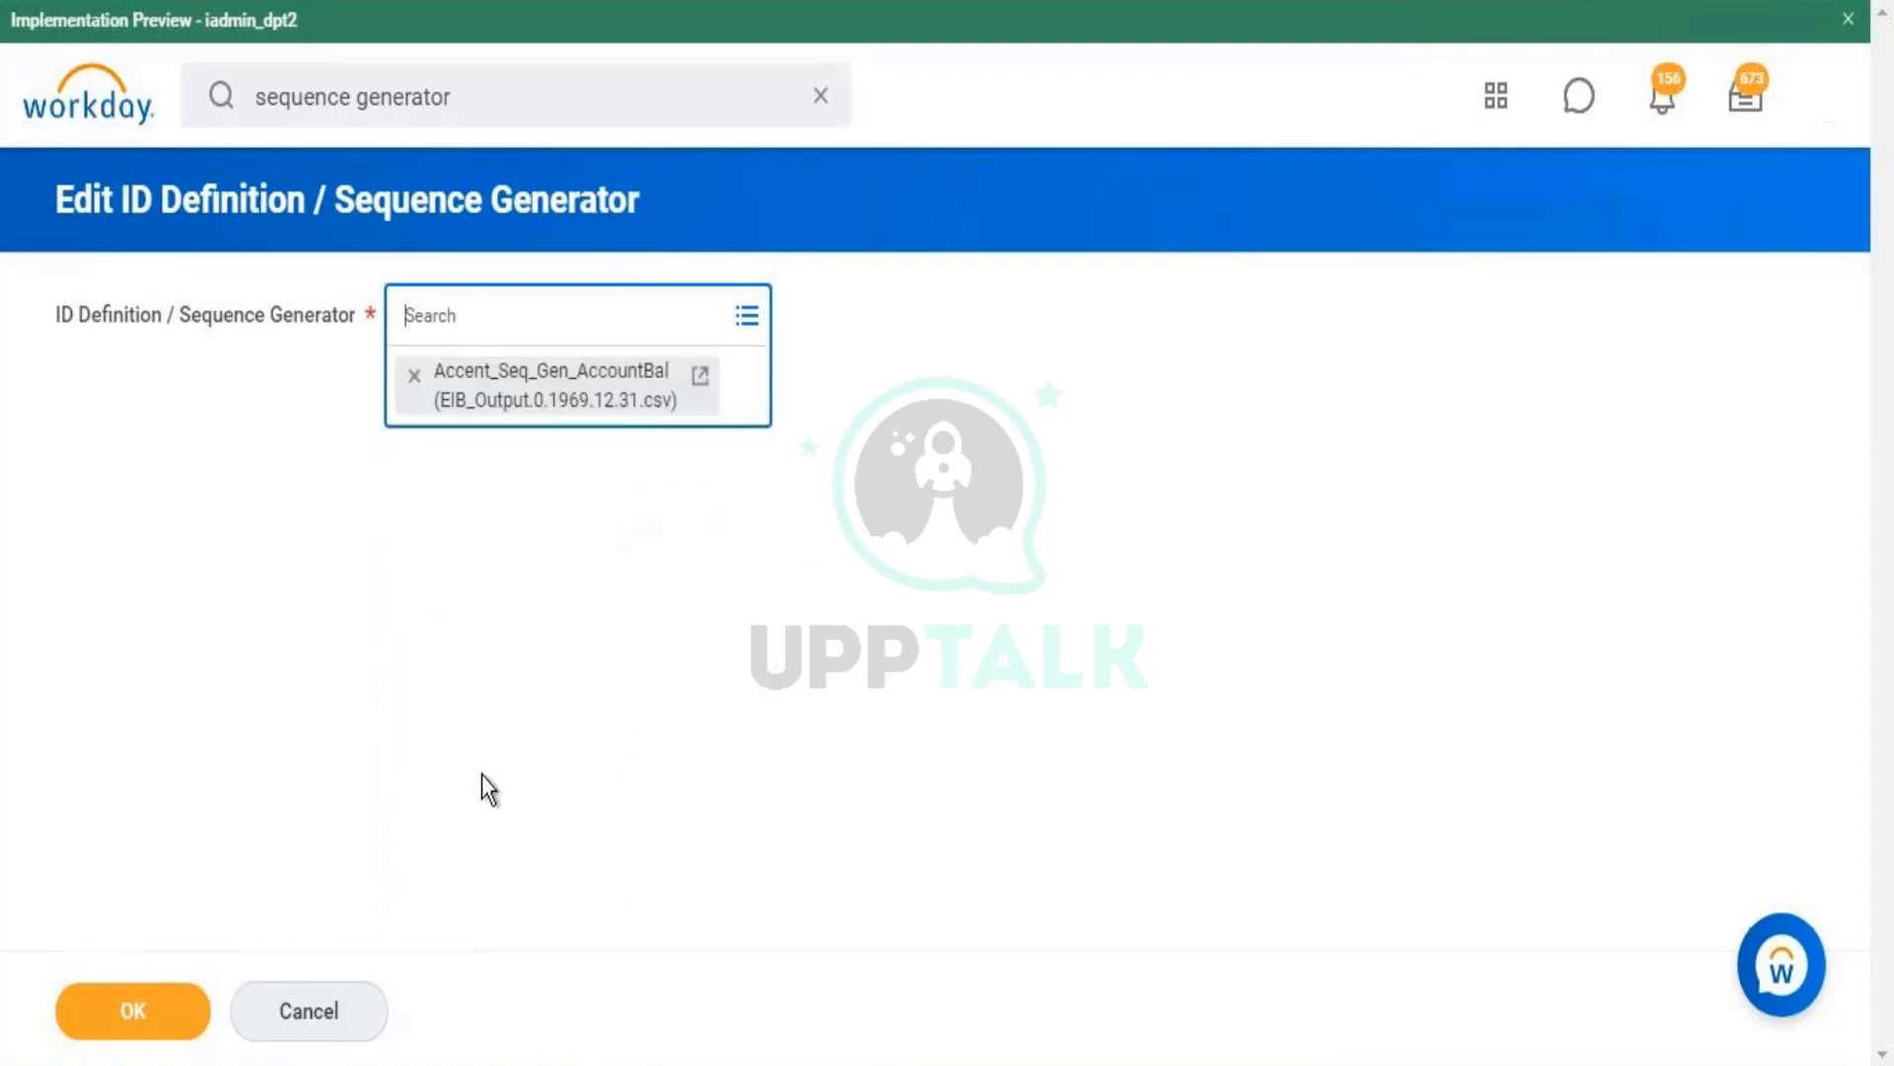
pyautogui.click(135, 997)
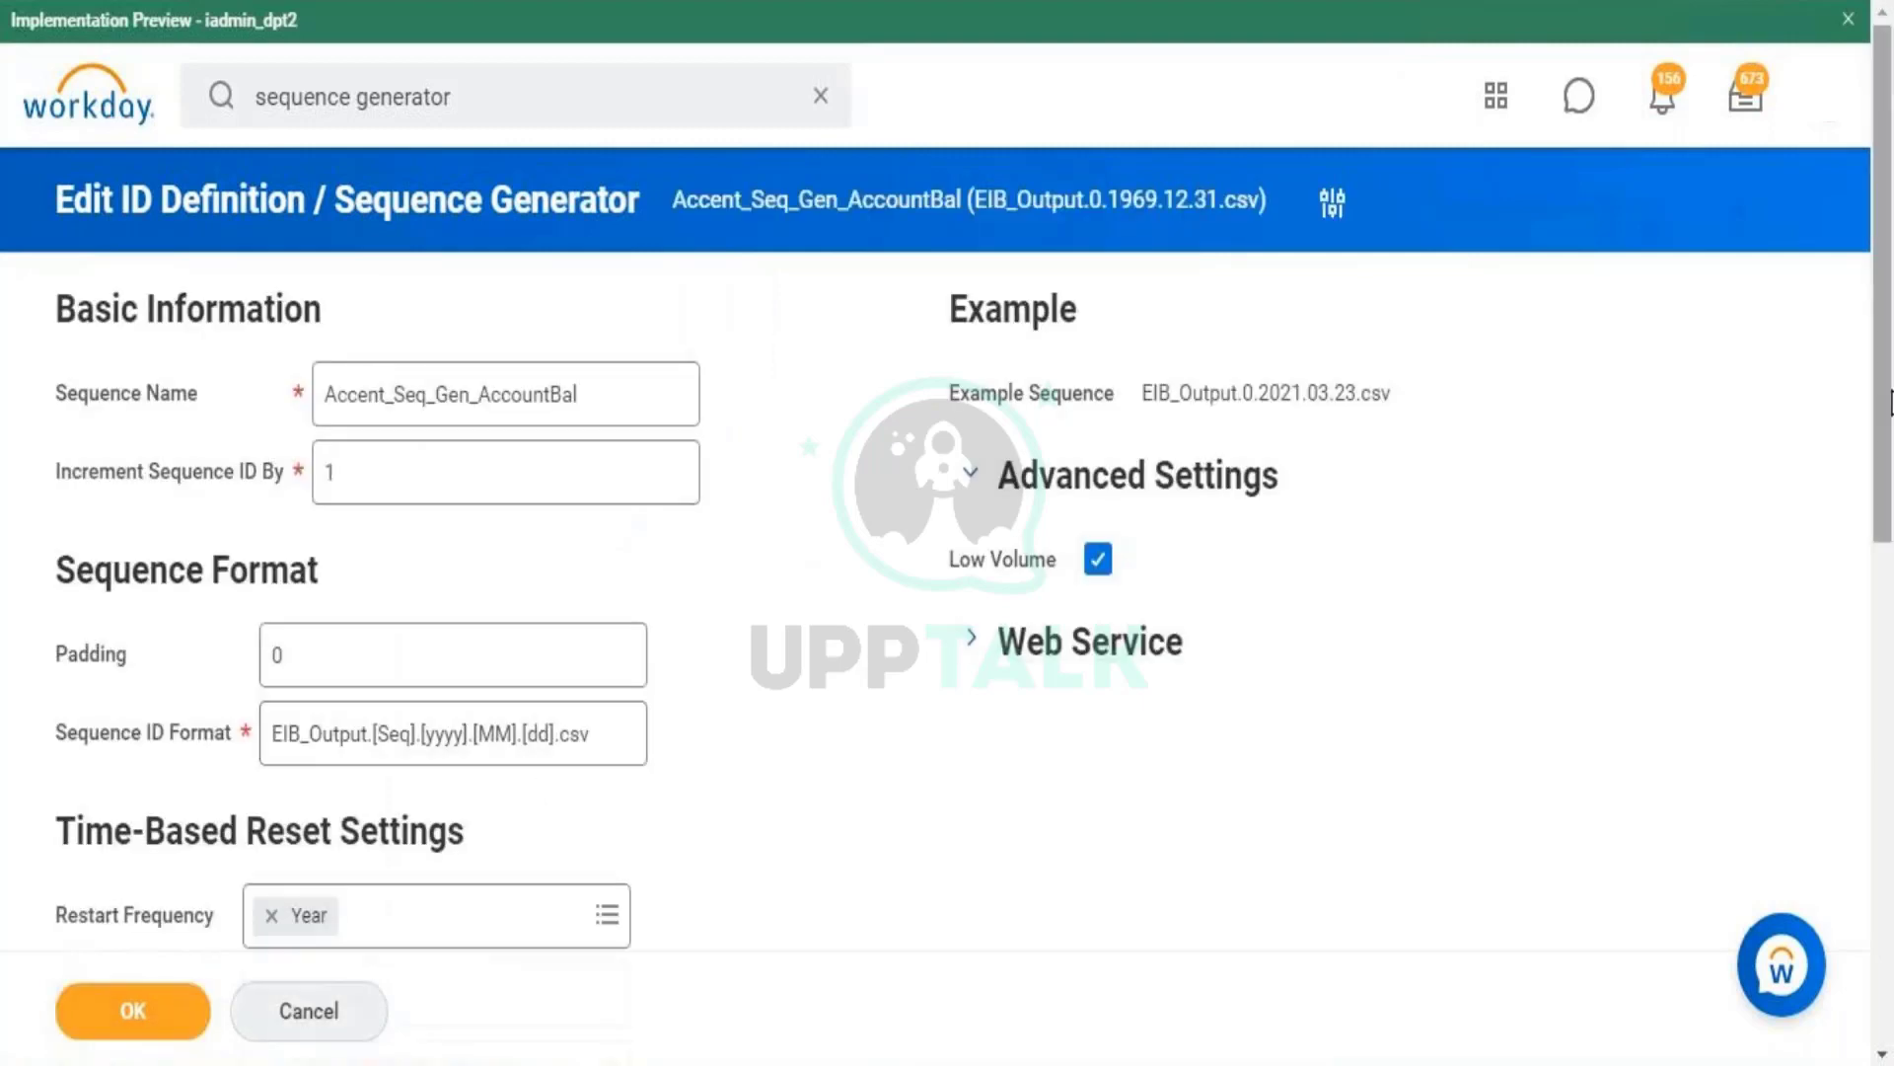
# - Review the ID format EIB_Output.[Seq].[yyyy].[MM].[dd].csv, the sequence name, and the example sequence
pyautogui.scroll(-3, 1884, 306)
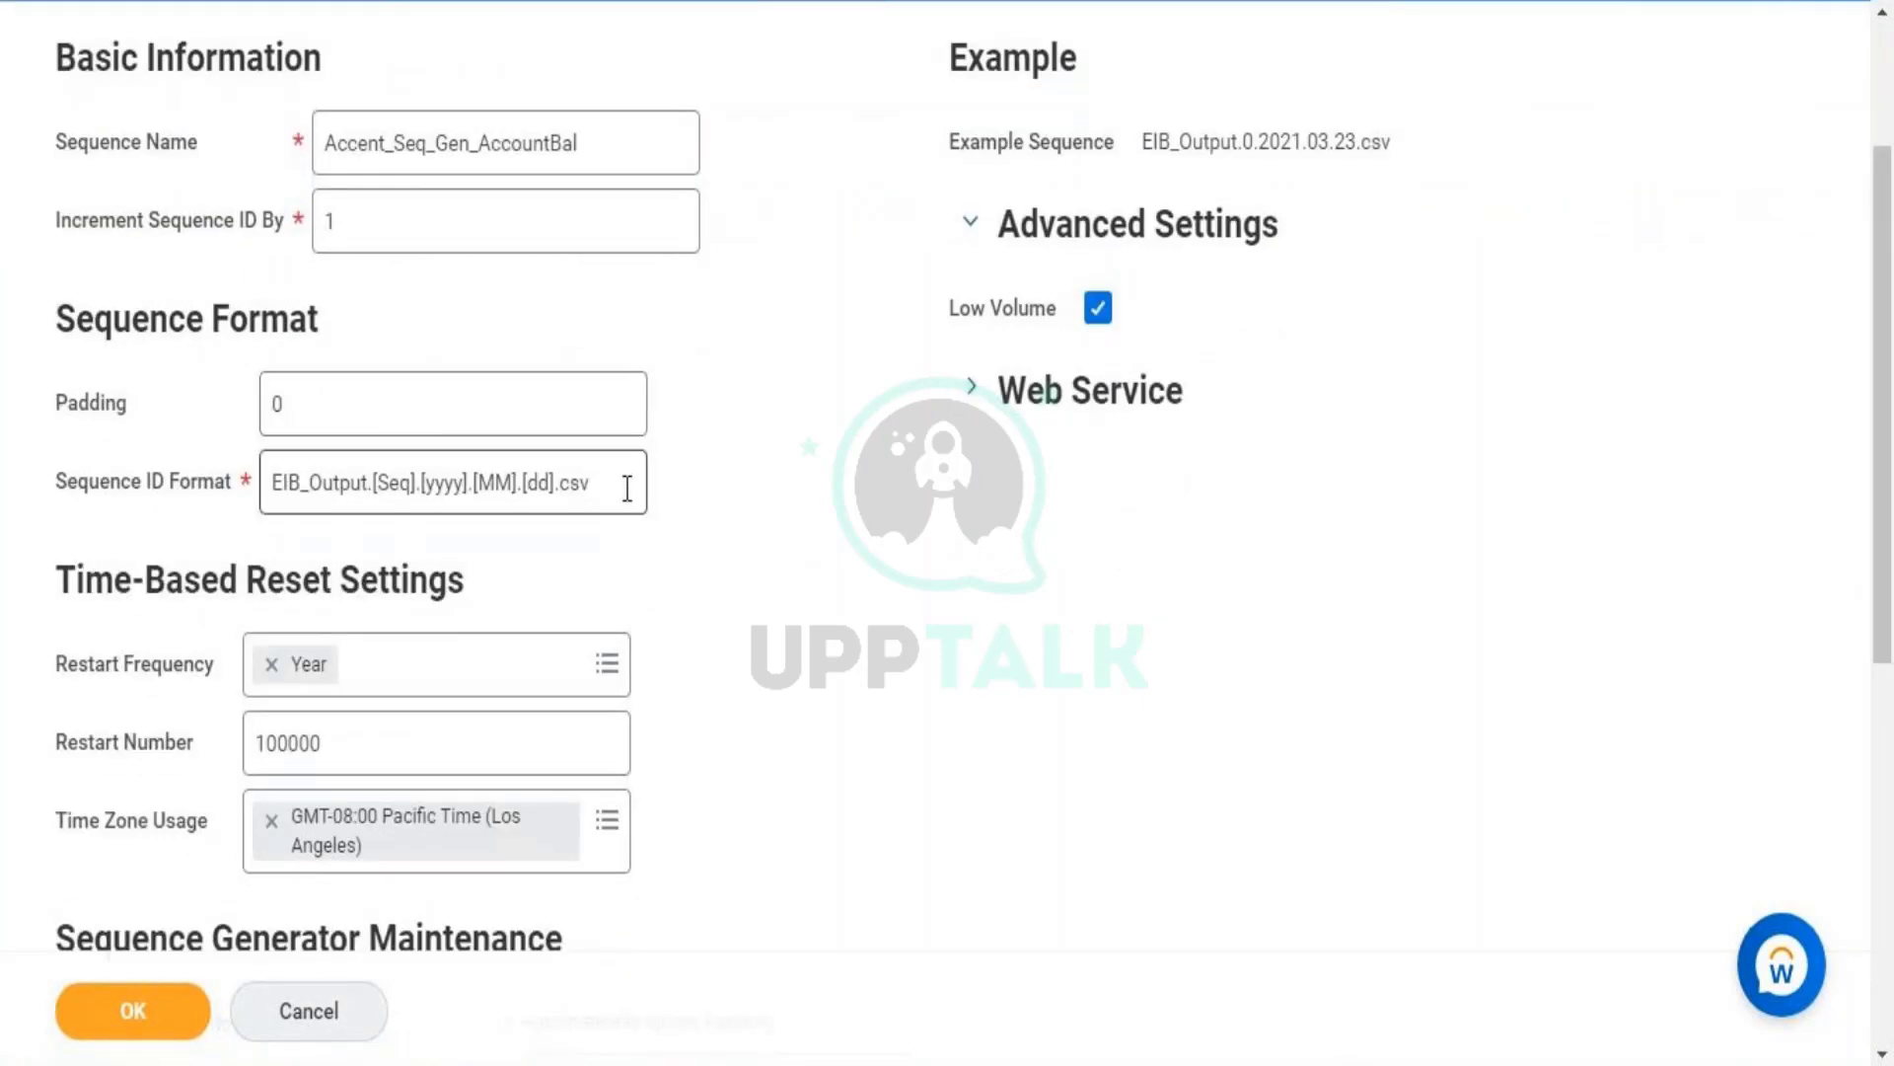
pyautogui.click(627, 488)
pyautogui.moveTo(627, 487); pyautogui.dragTo(239, 497)
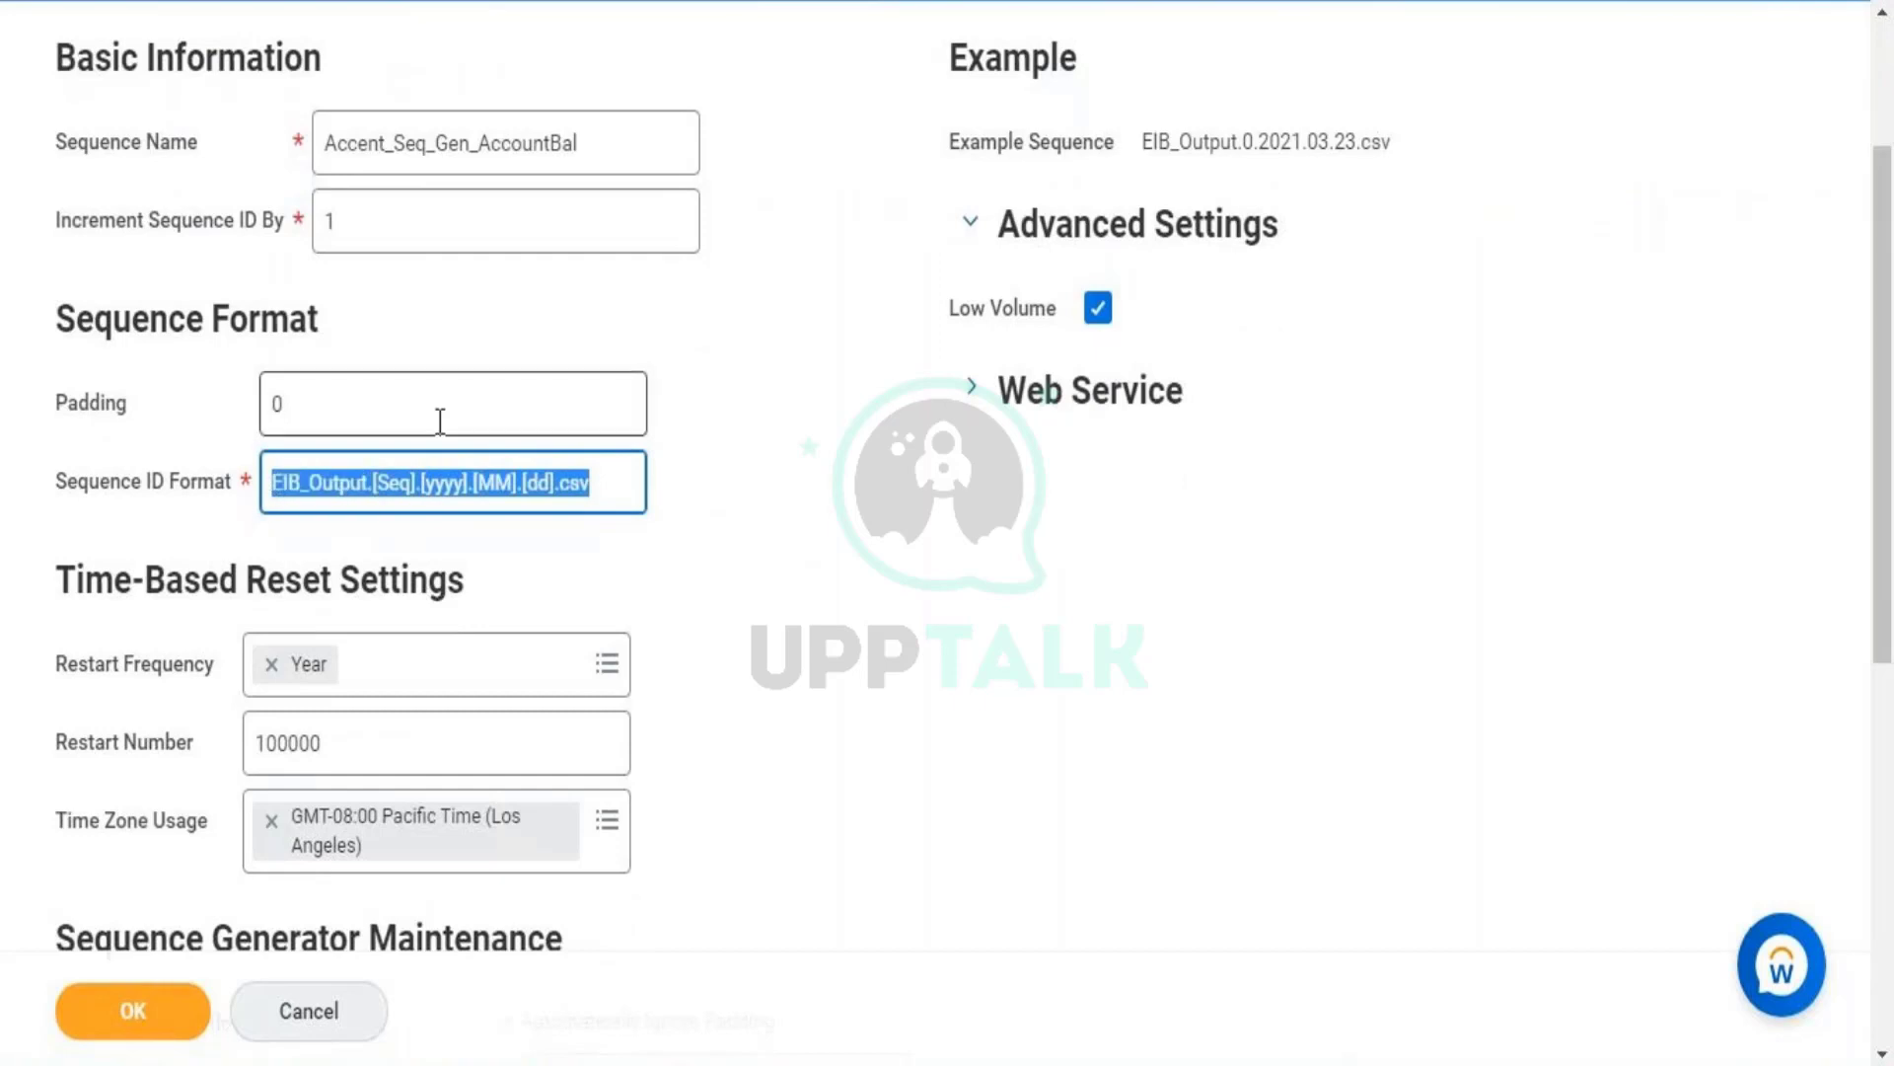
pyautogui.moveTo(437, 480)
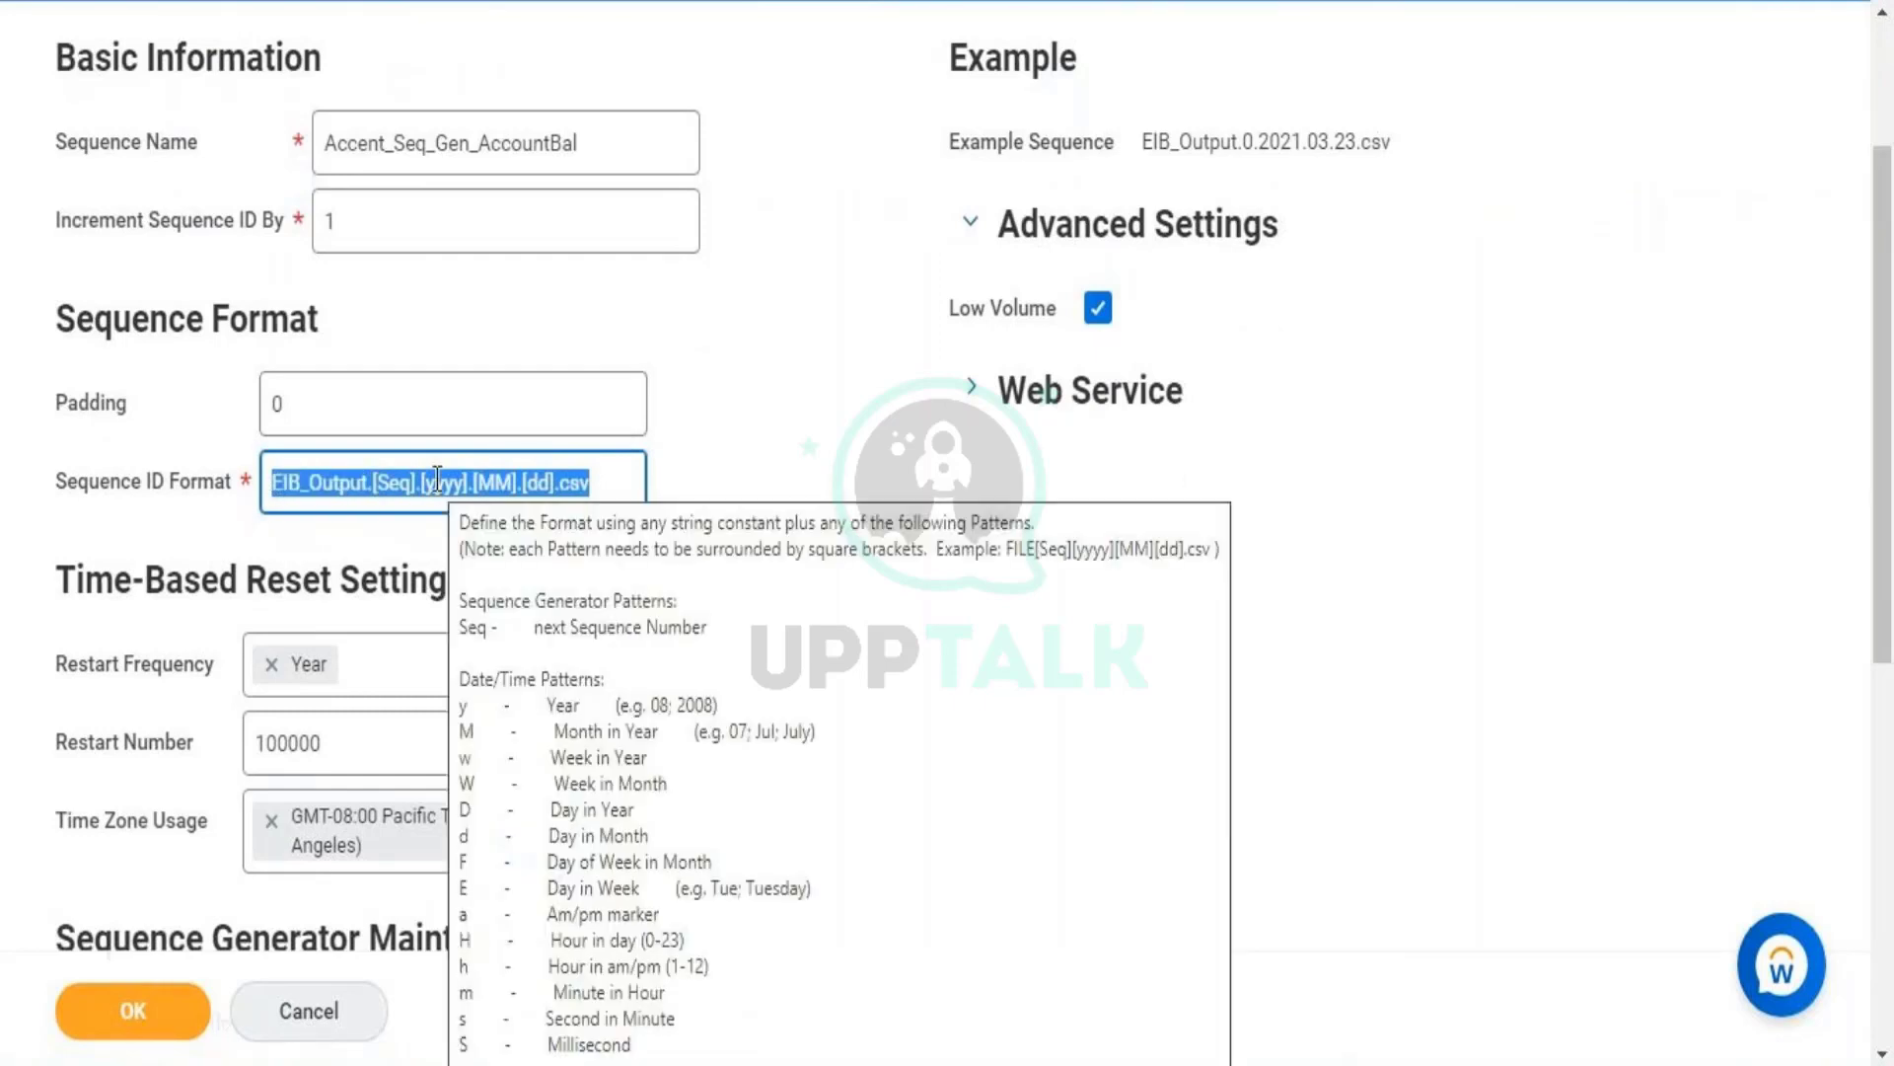
pyautogui.moveTo(404, 143); pyautogui.dragTo(725, 183)
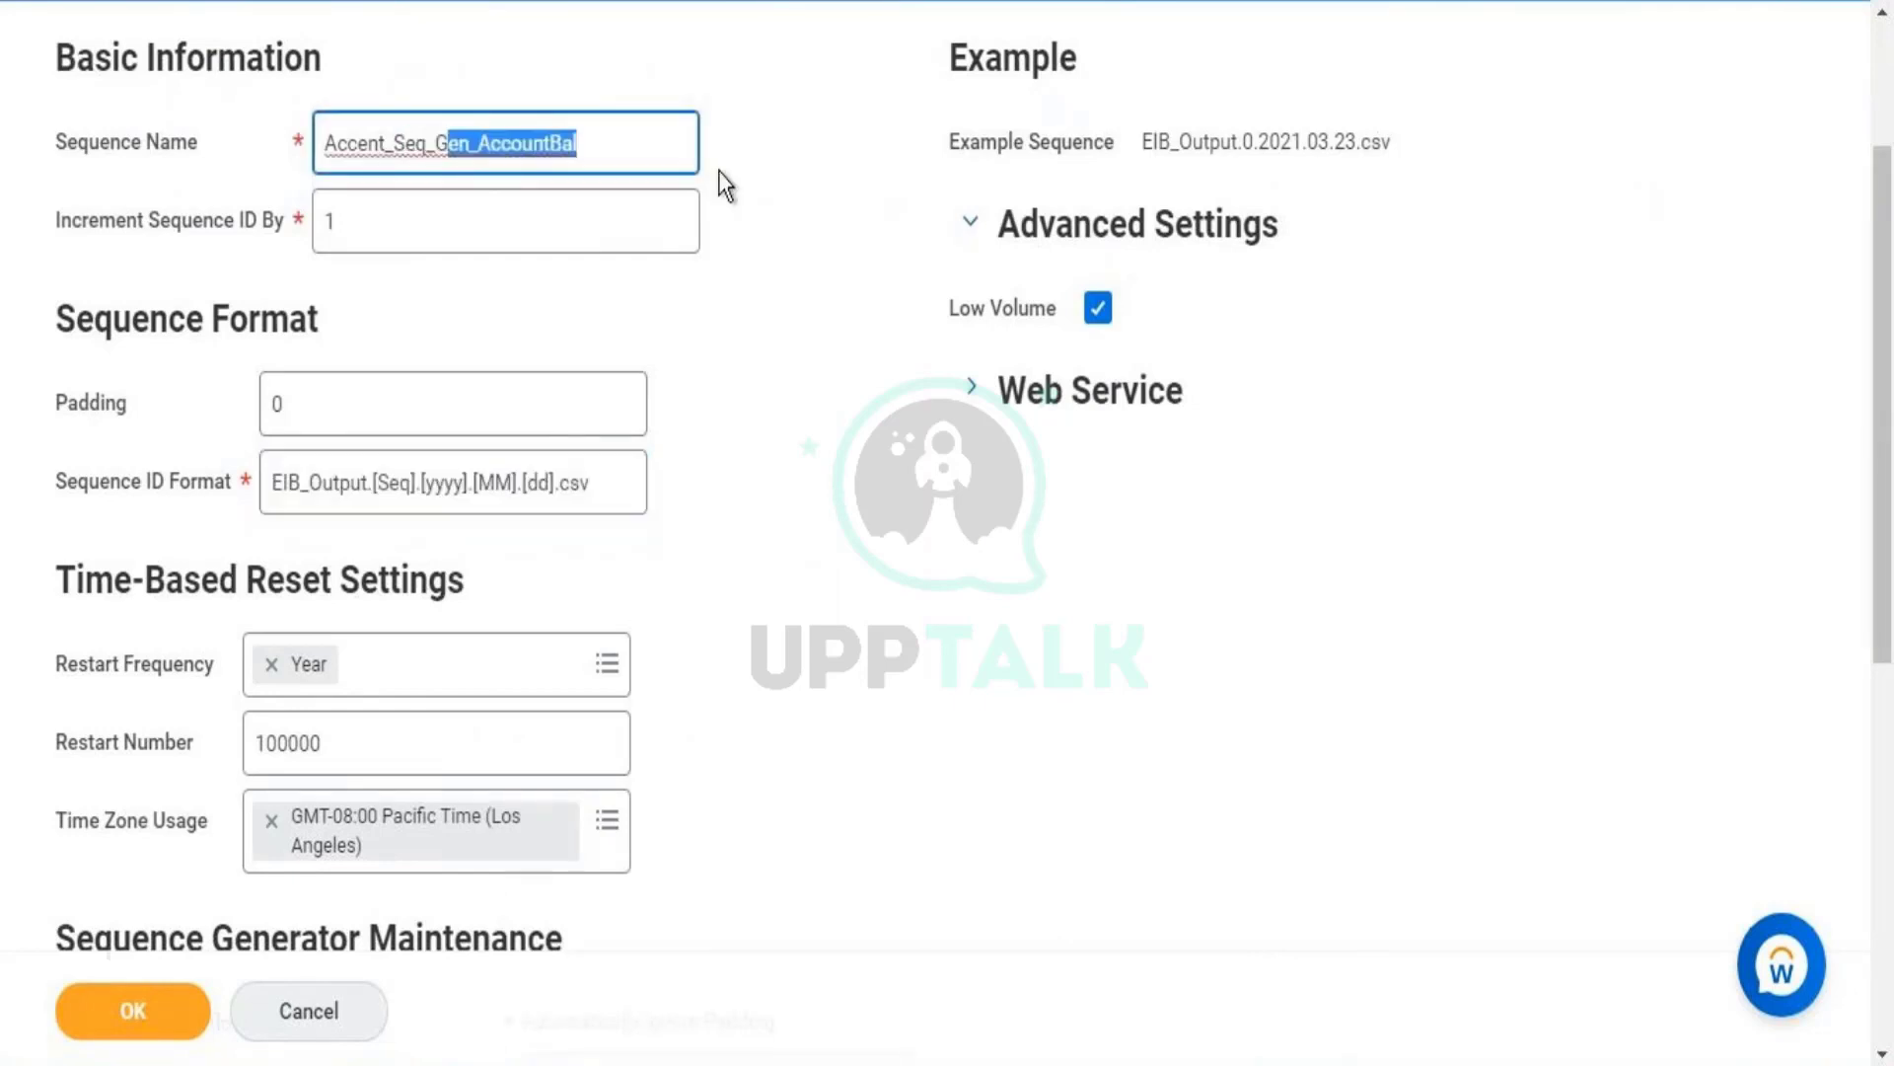
pyautogui.doubleClick(641, 163)
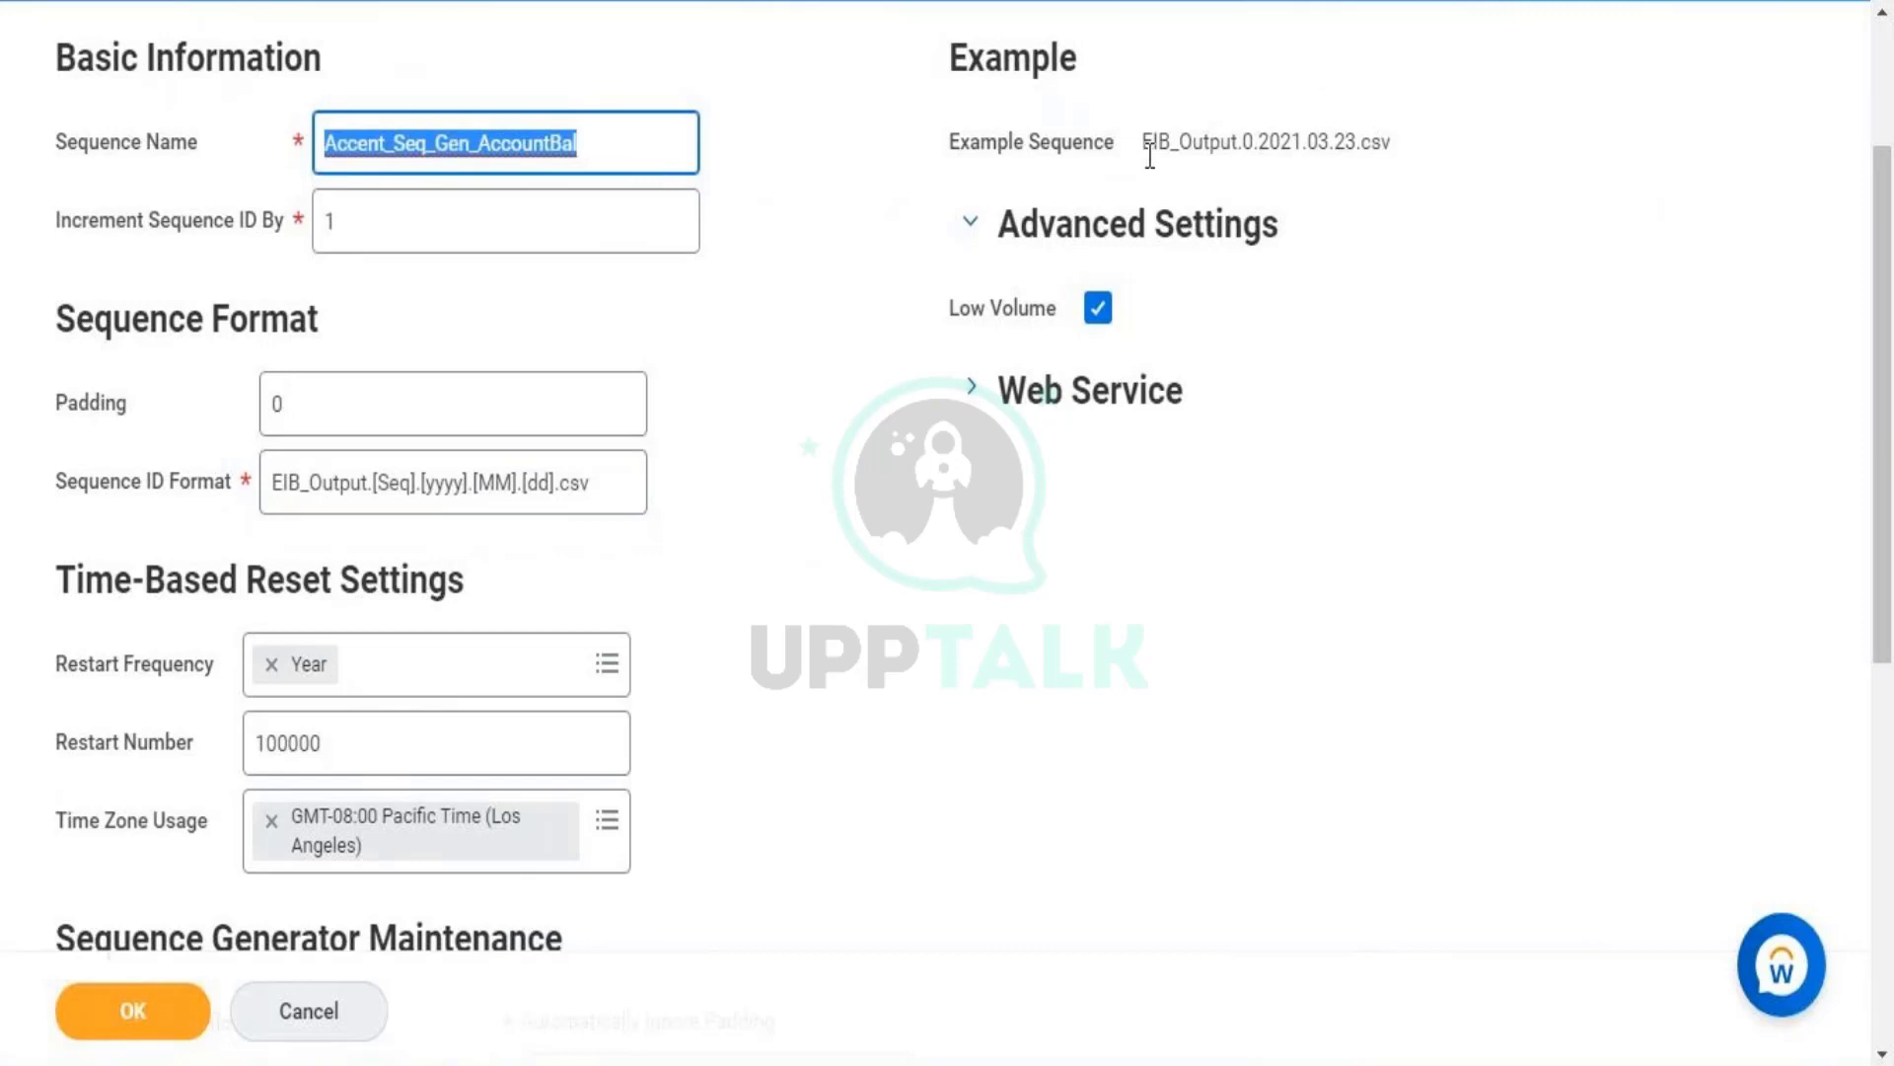
pyautogui.moveTo(1174, 148); pyautogui.dragTo(1159, 148)
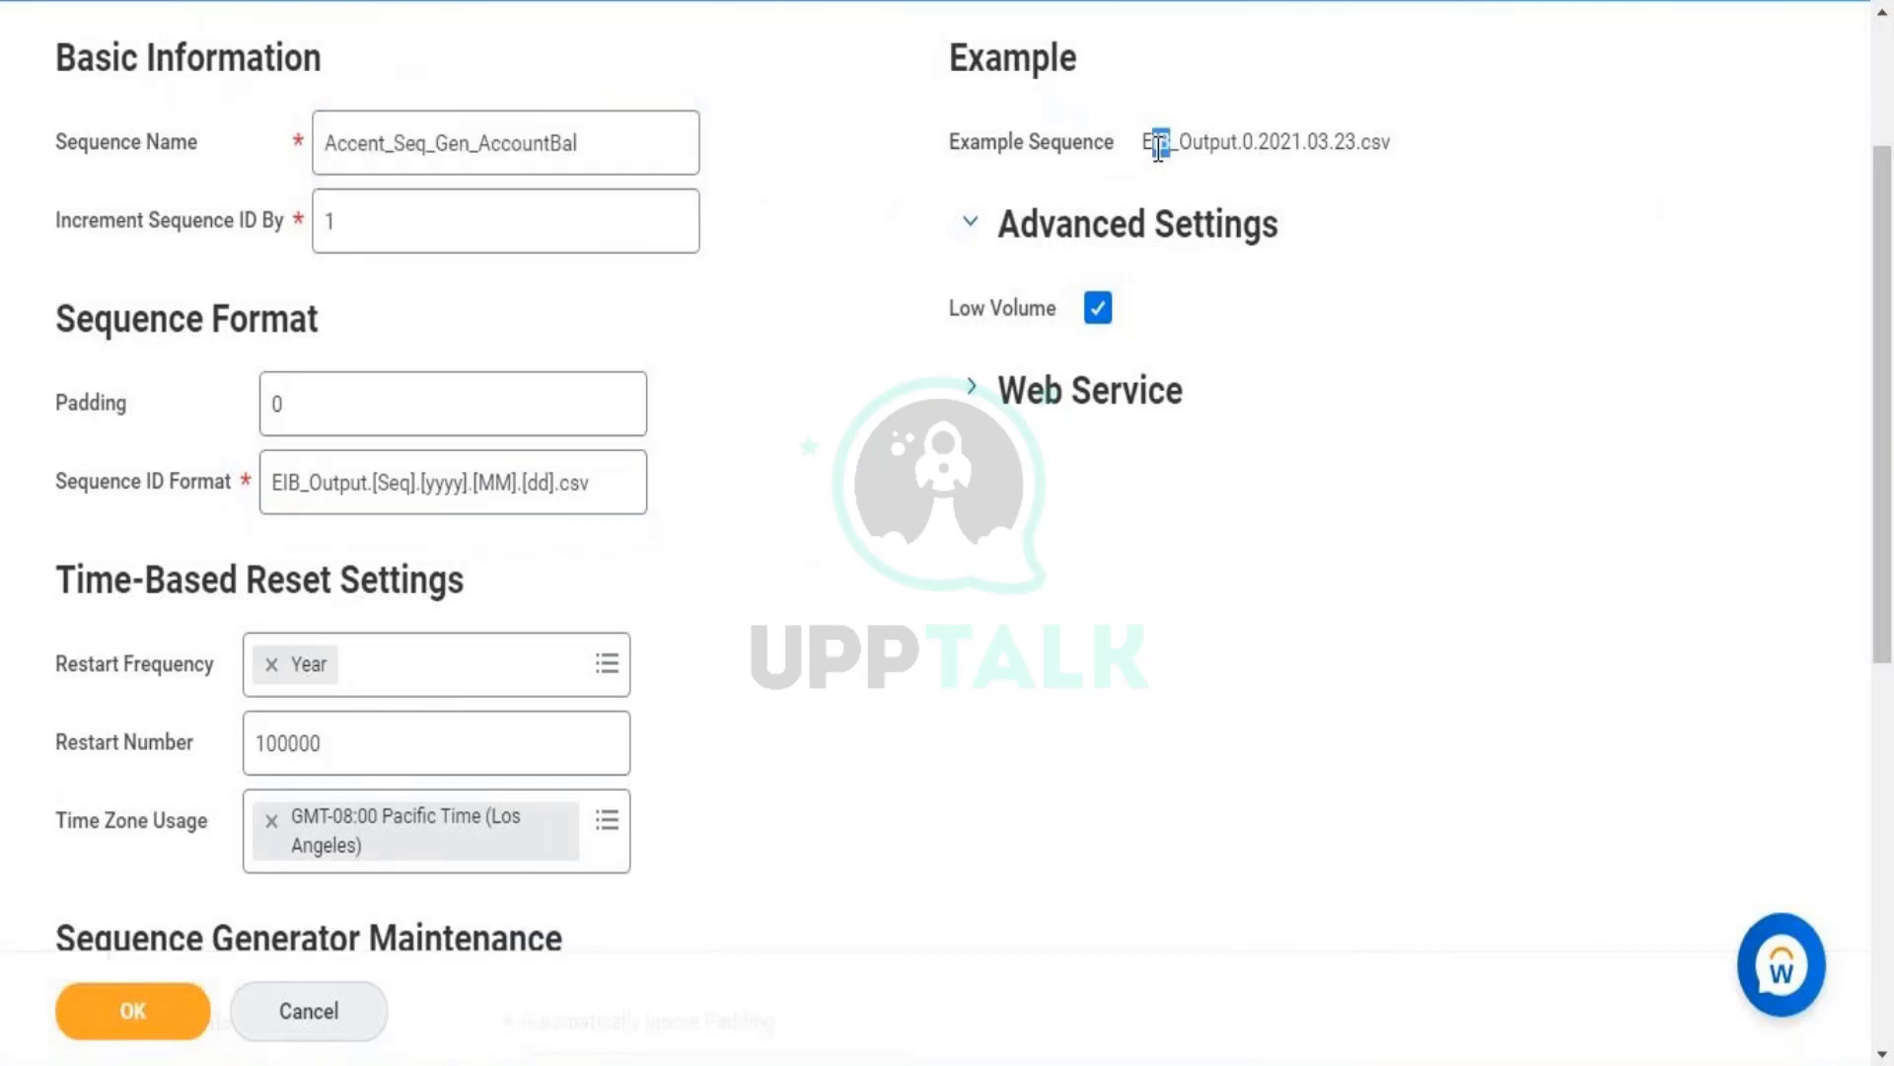
pyautogui.doubleClick(1158, 148)
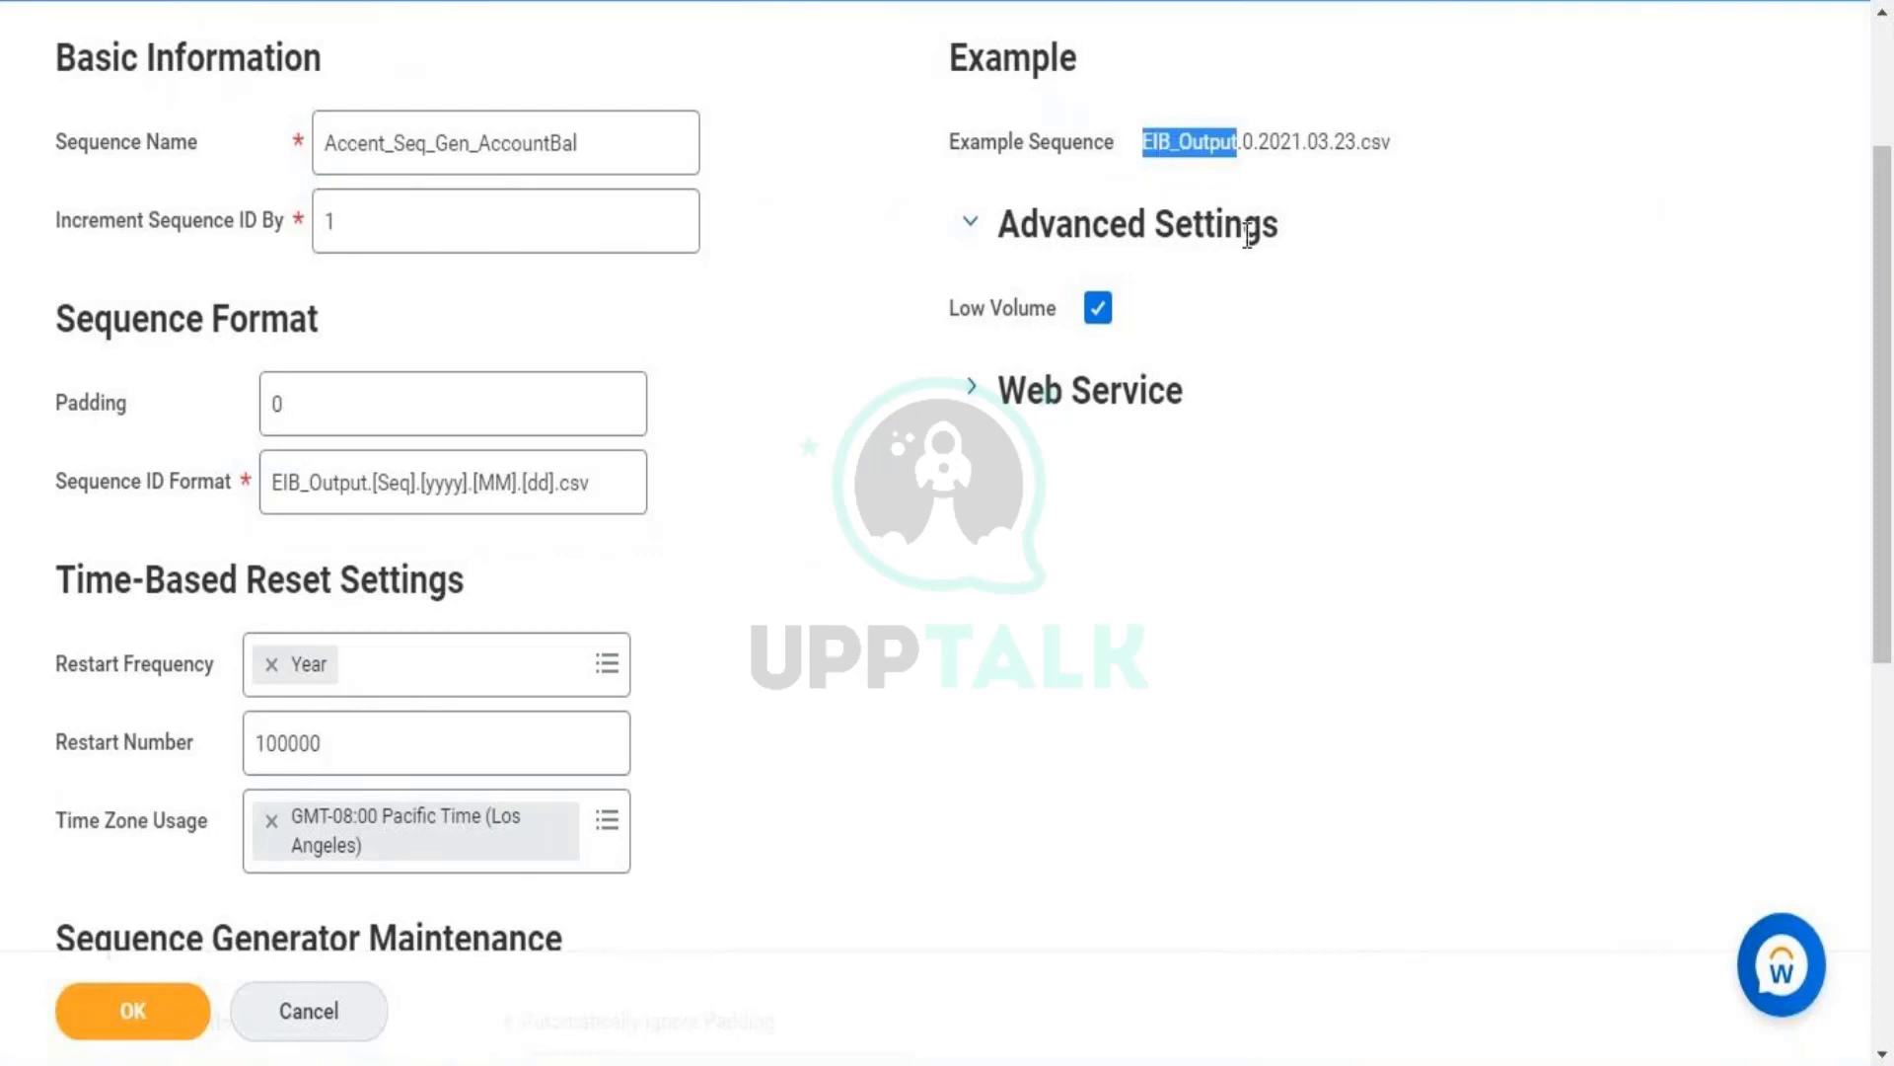
# - Re-select the Sequence ID Format value, then cancel the form without saving
pyautogui.moveTo(152, 494); pyautogui.dragTo(459, 495)
pyautogui.click(379, 489)
pyautogui.click(498, 486)
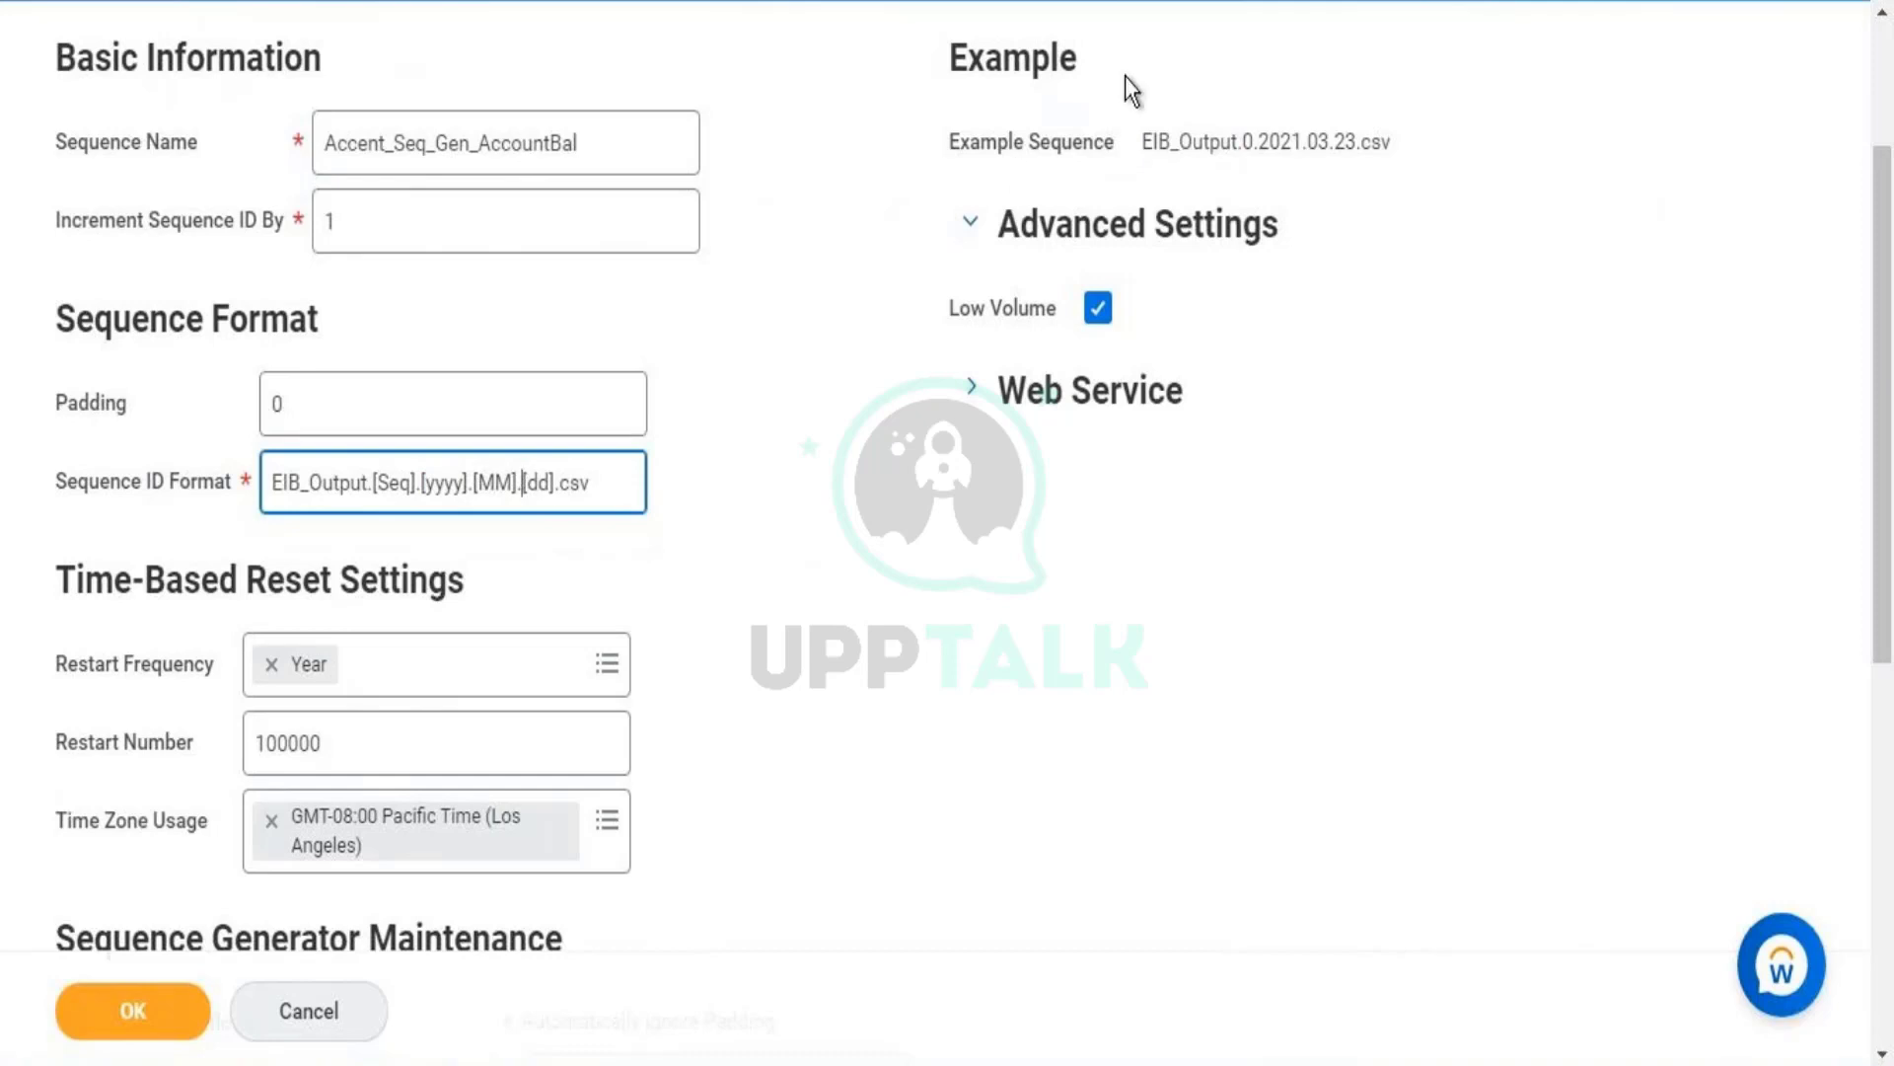
pyautogui.click(610, 472)
pyautogui.hotkey('ctrl', 'a')
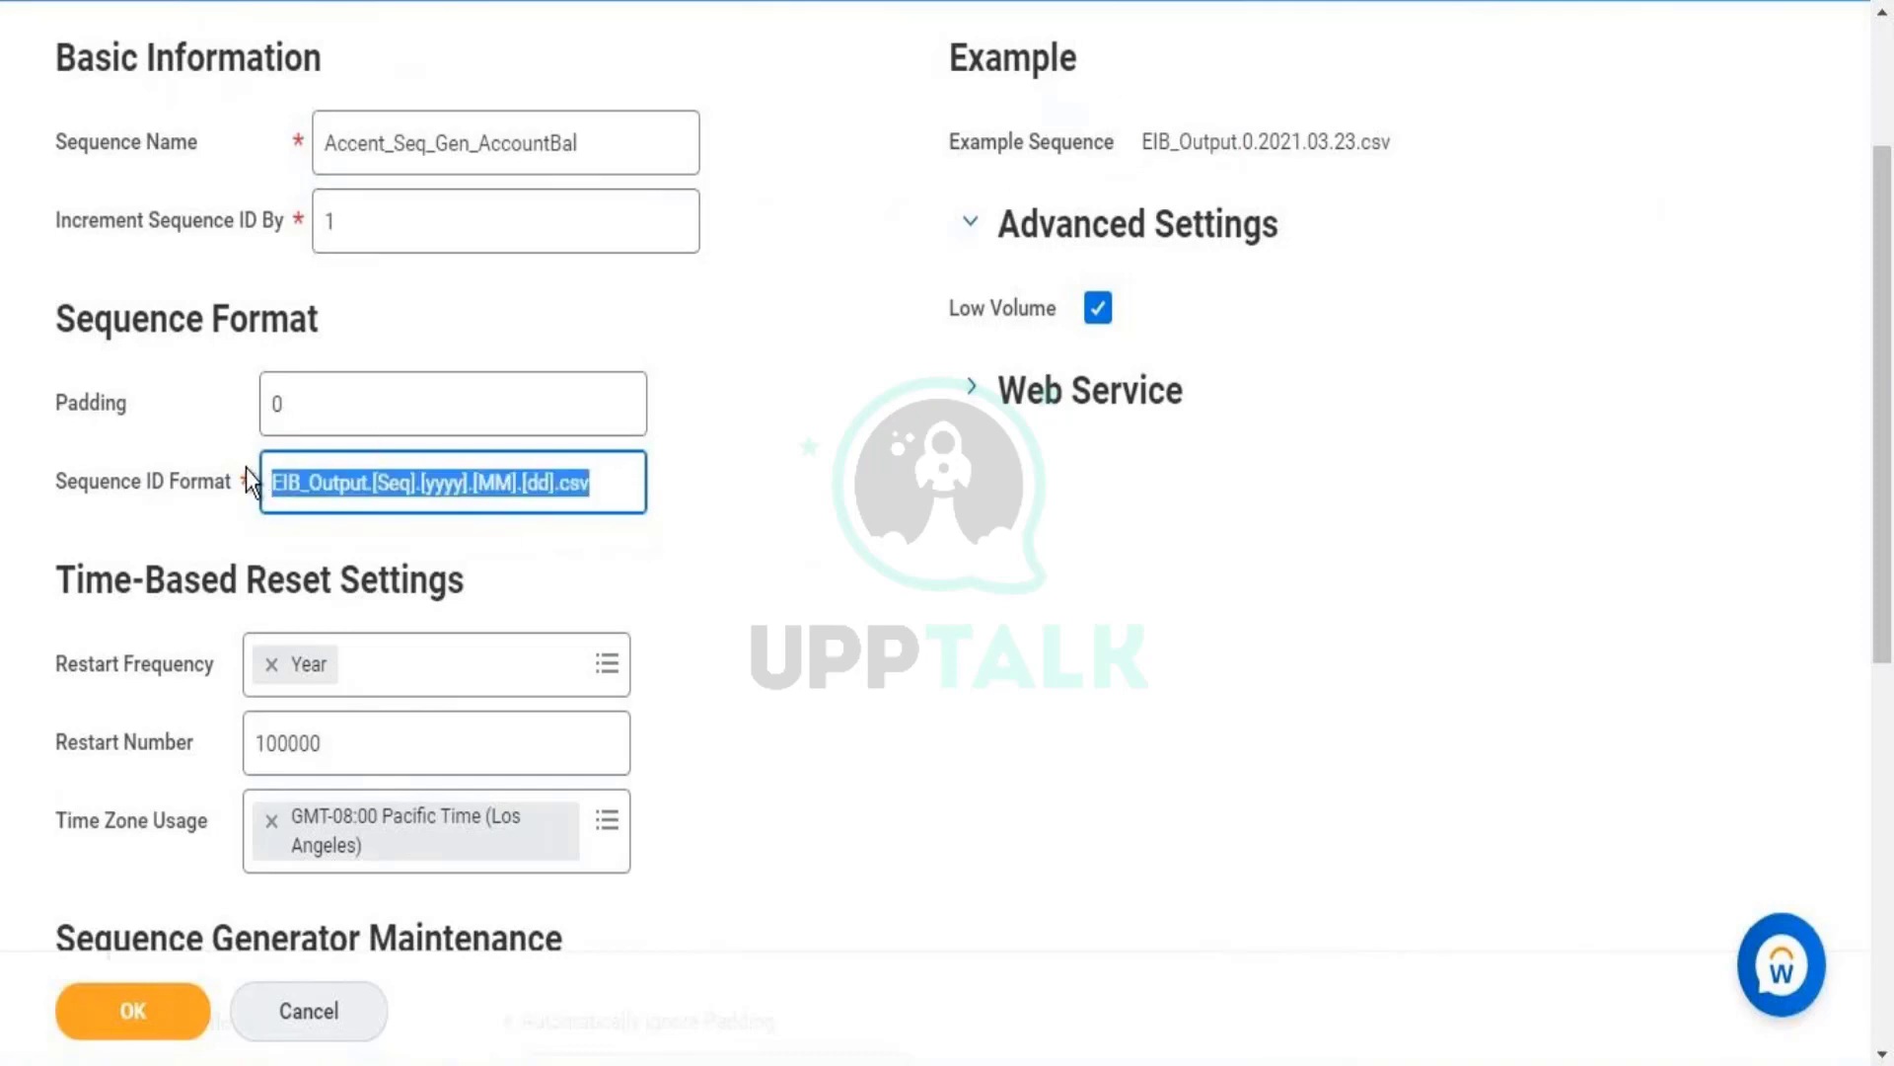
pyautogui.tripleClick(215, 478)
pyautogui.click(312, 1009)
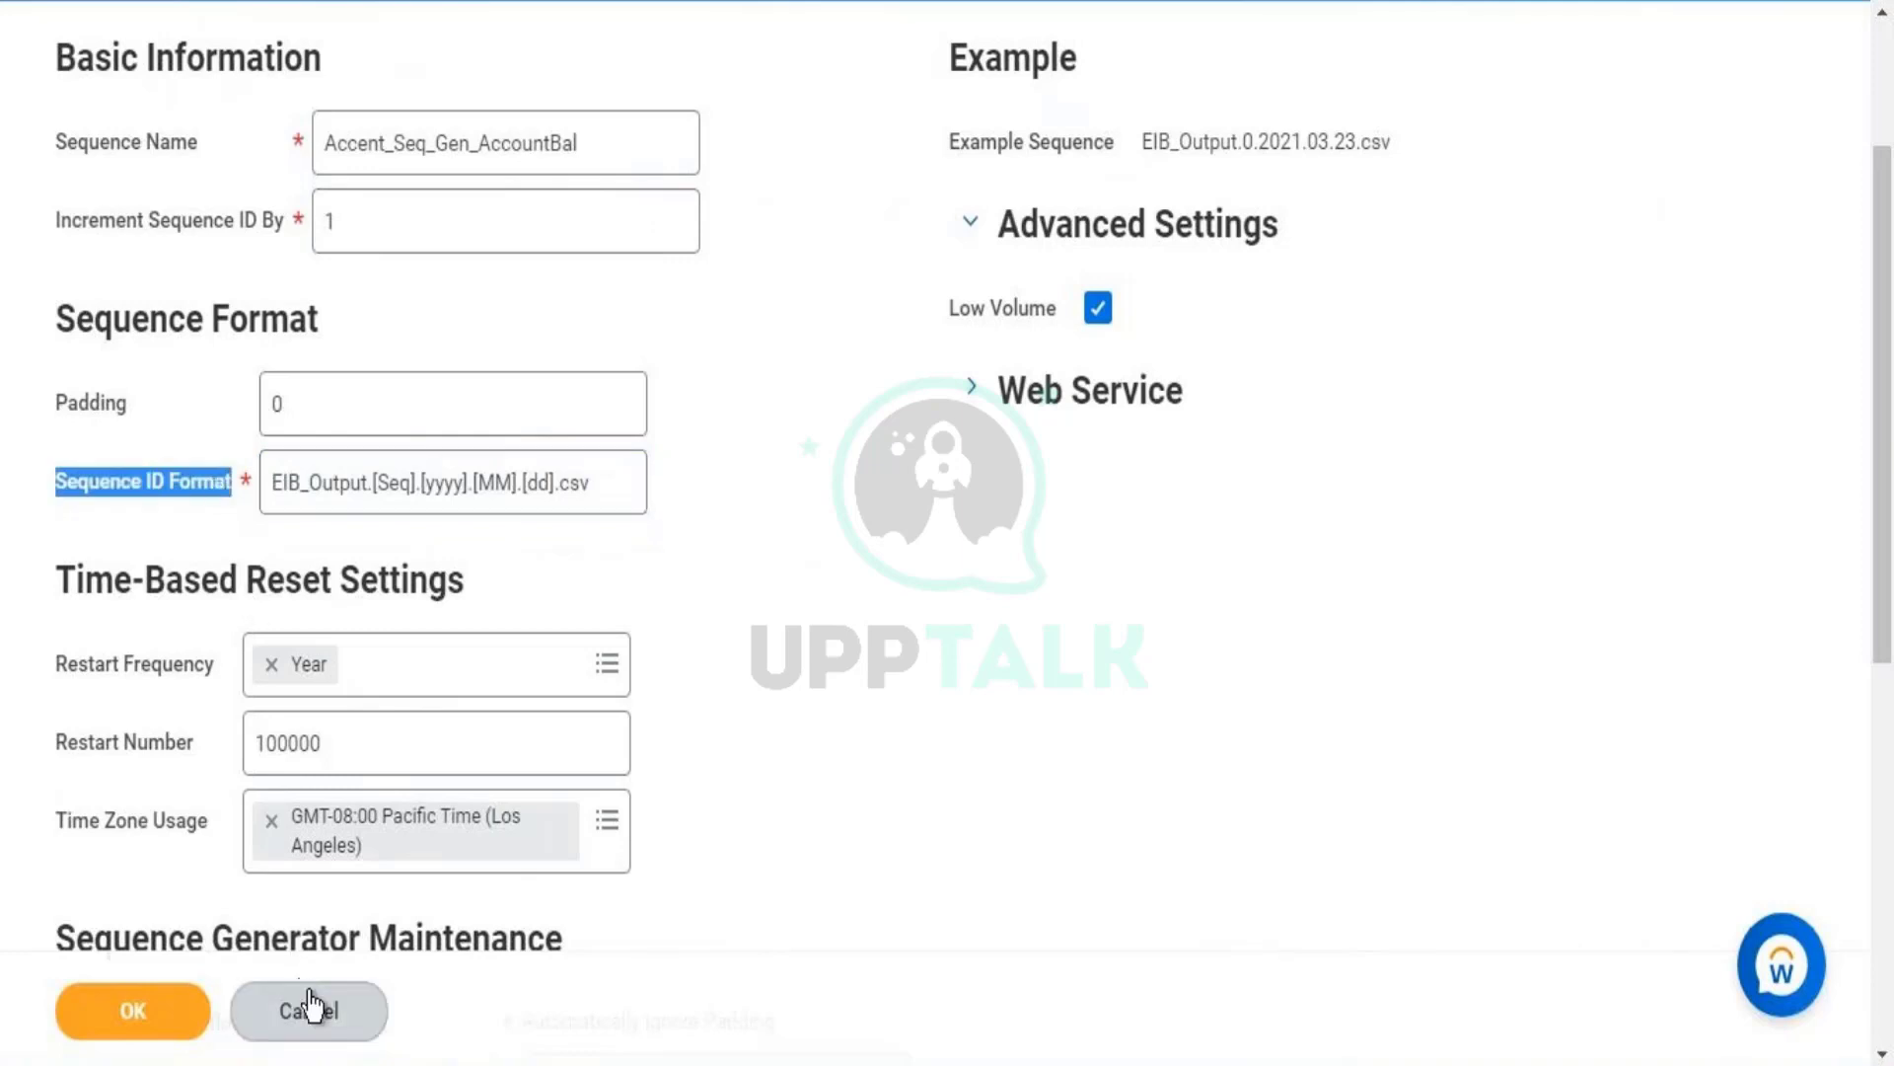
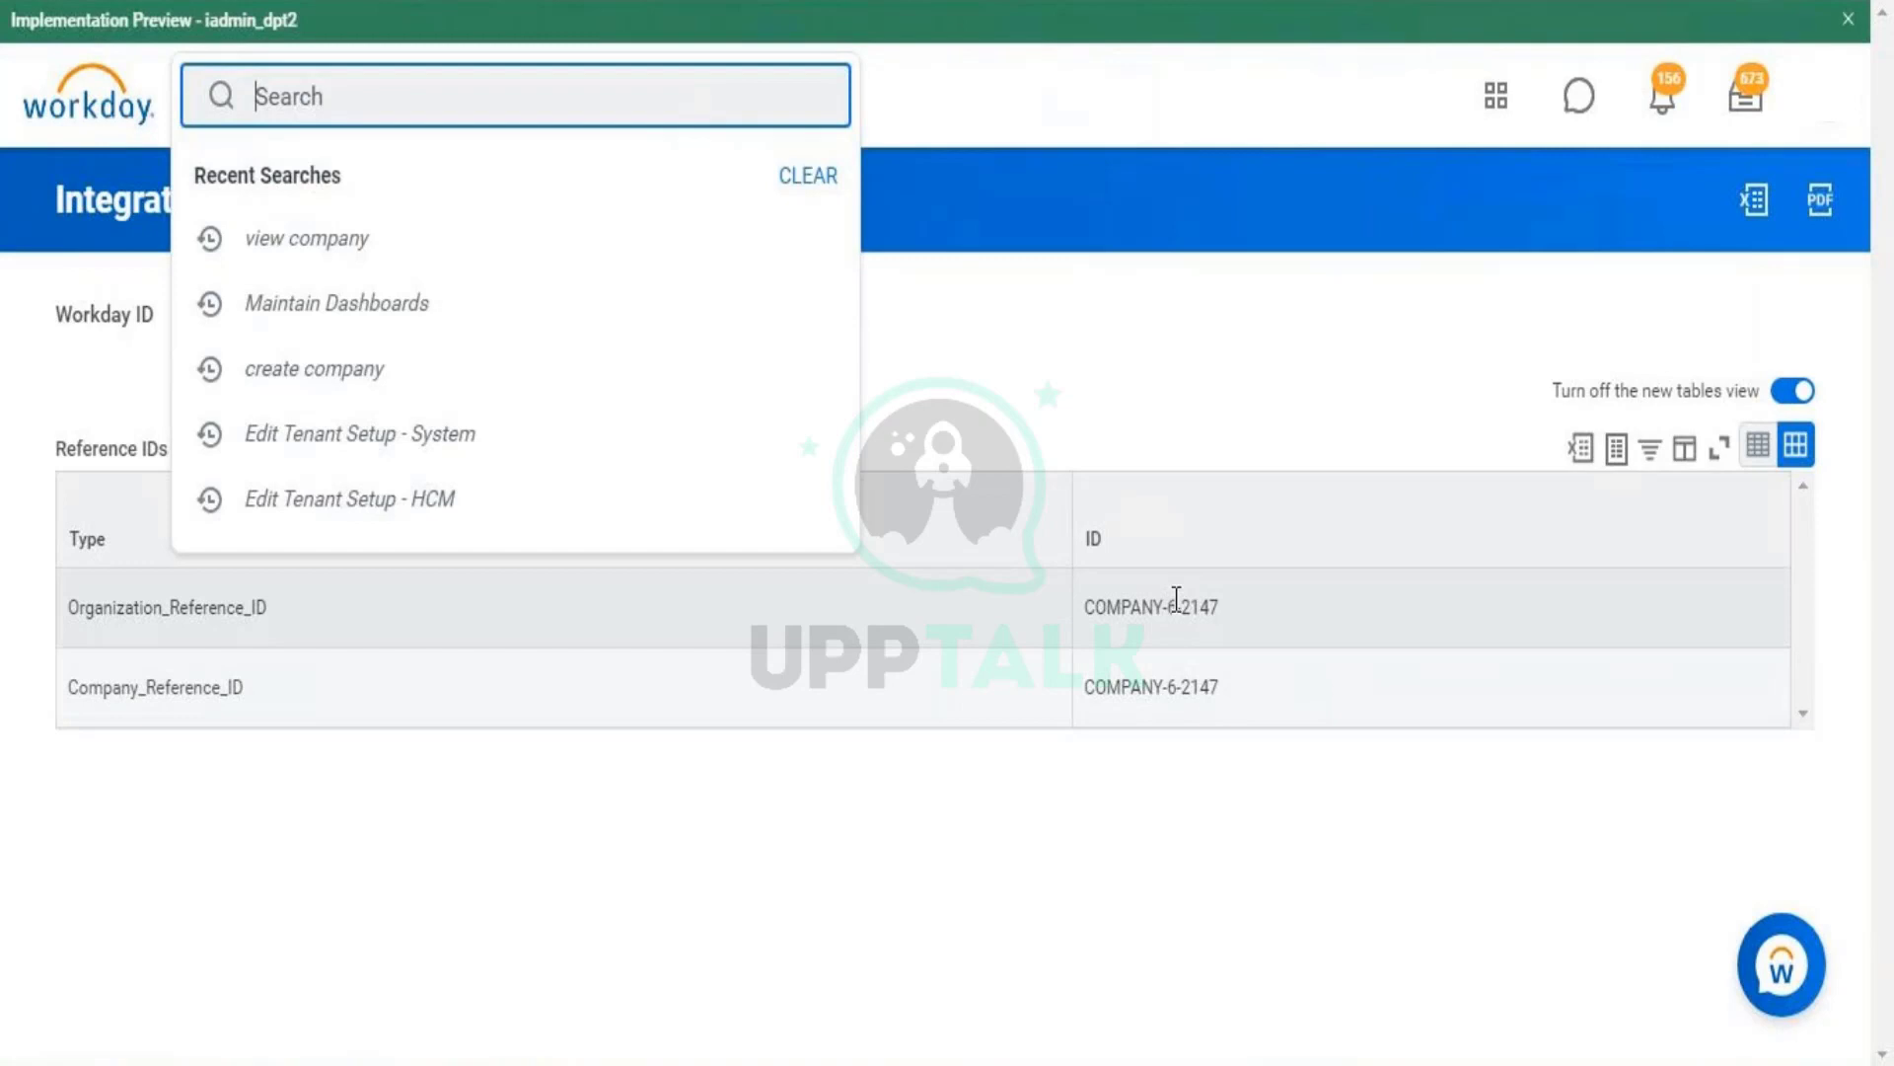
# - Select the COMPANY-6-2147 ID value and search Workday for 'main reference ID'
pyautogui.click(1176, 599)
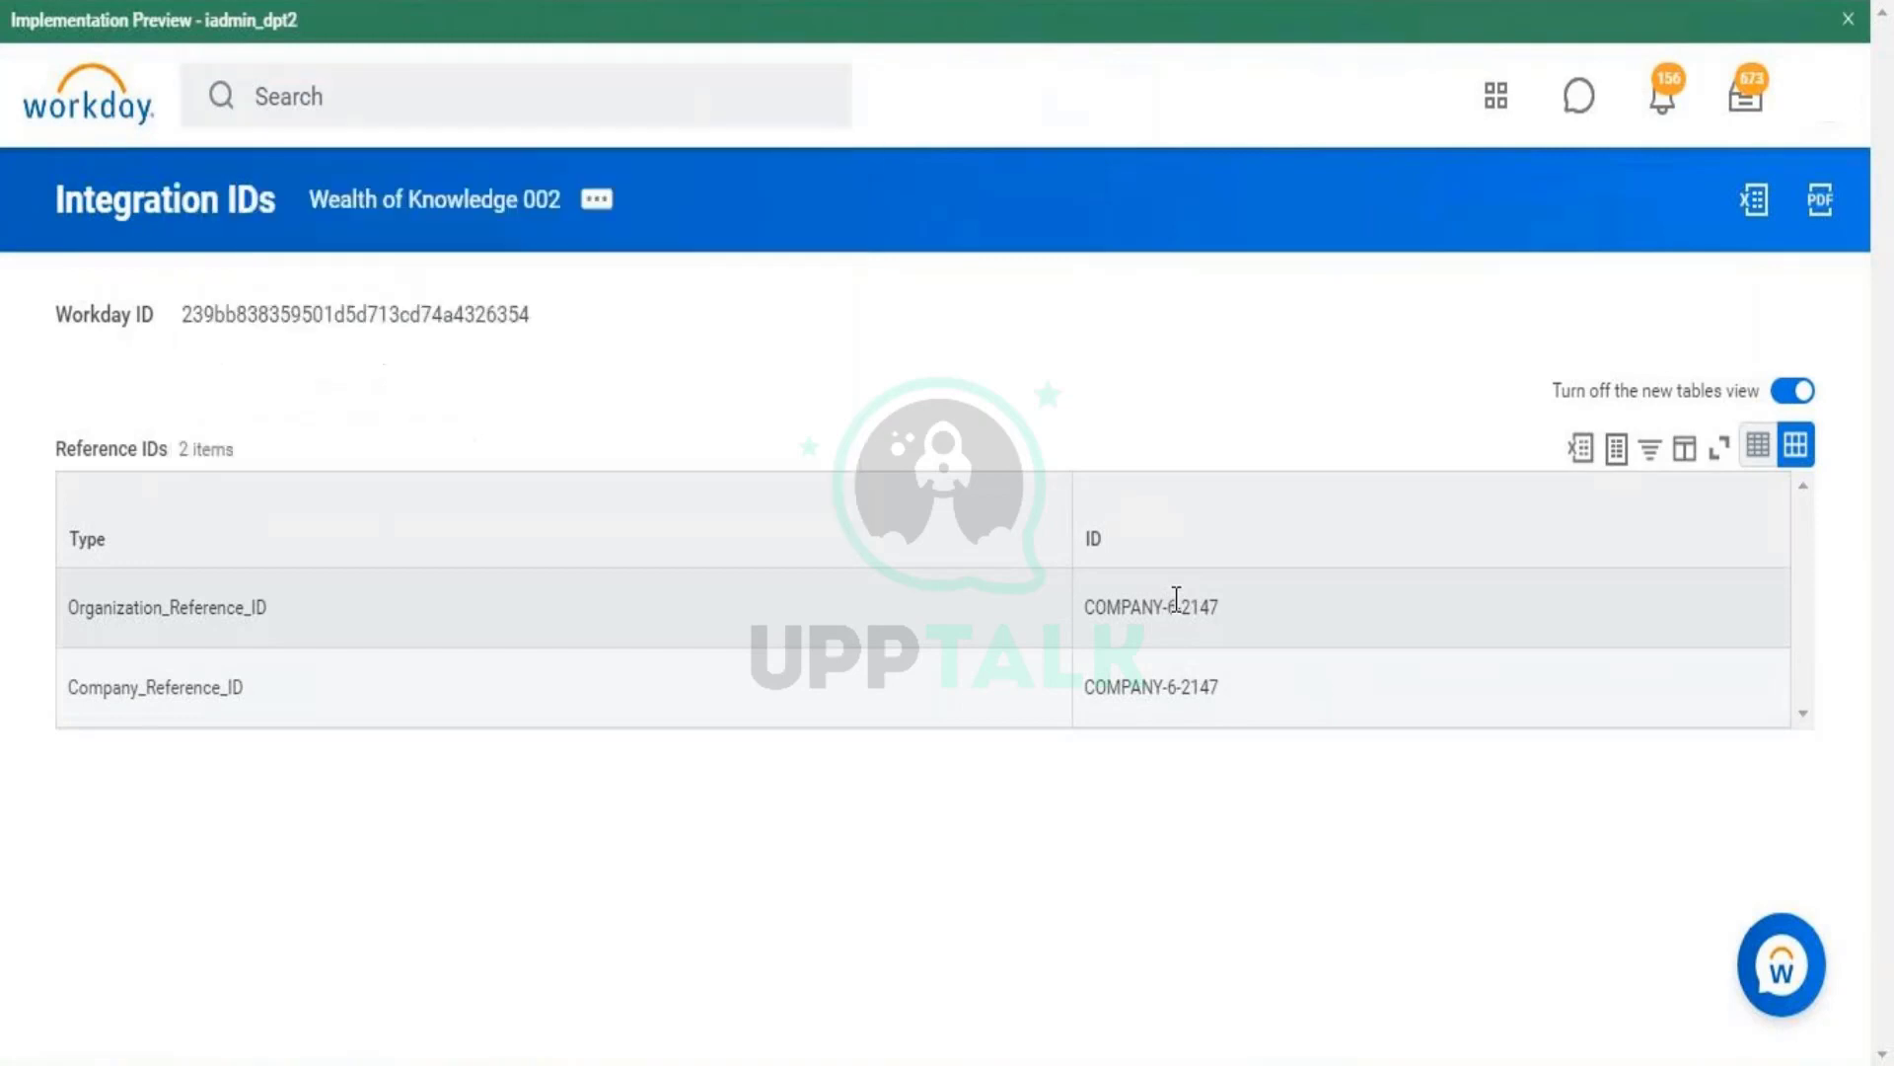
pyautogui.doubleClick(1174, 600)
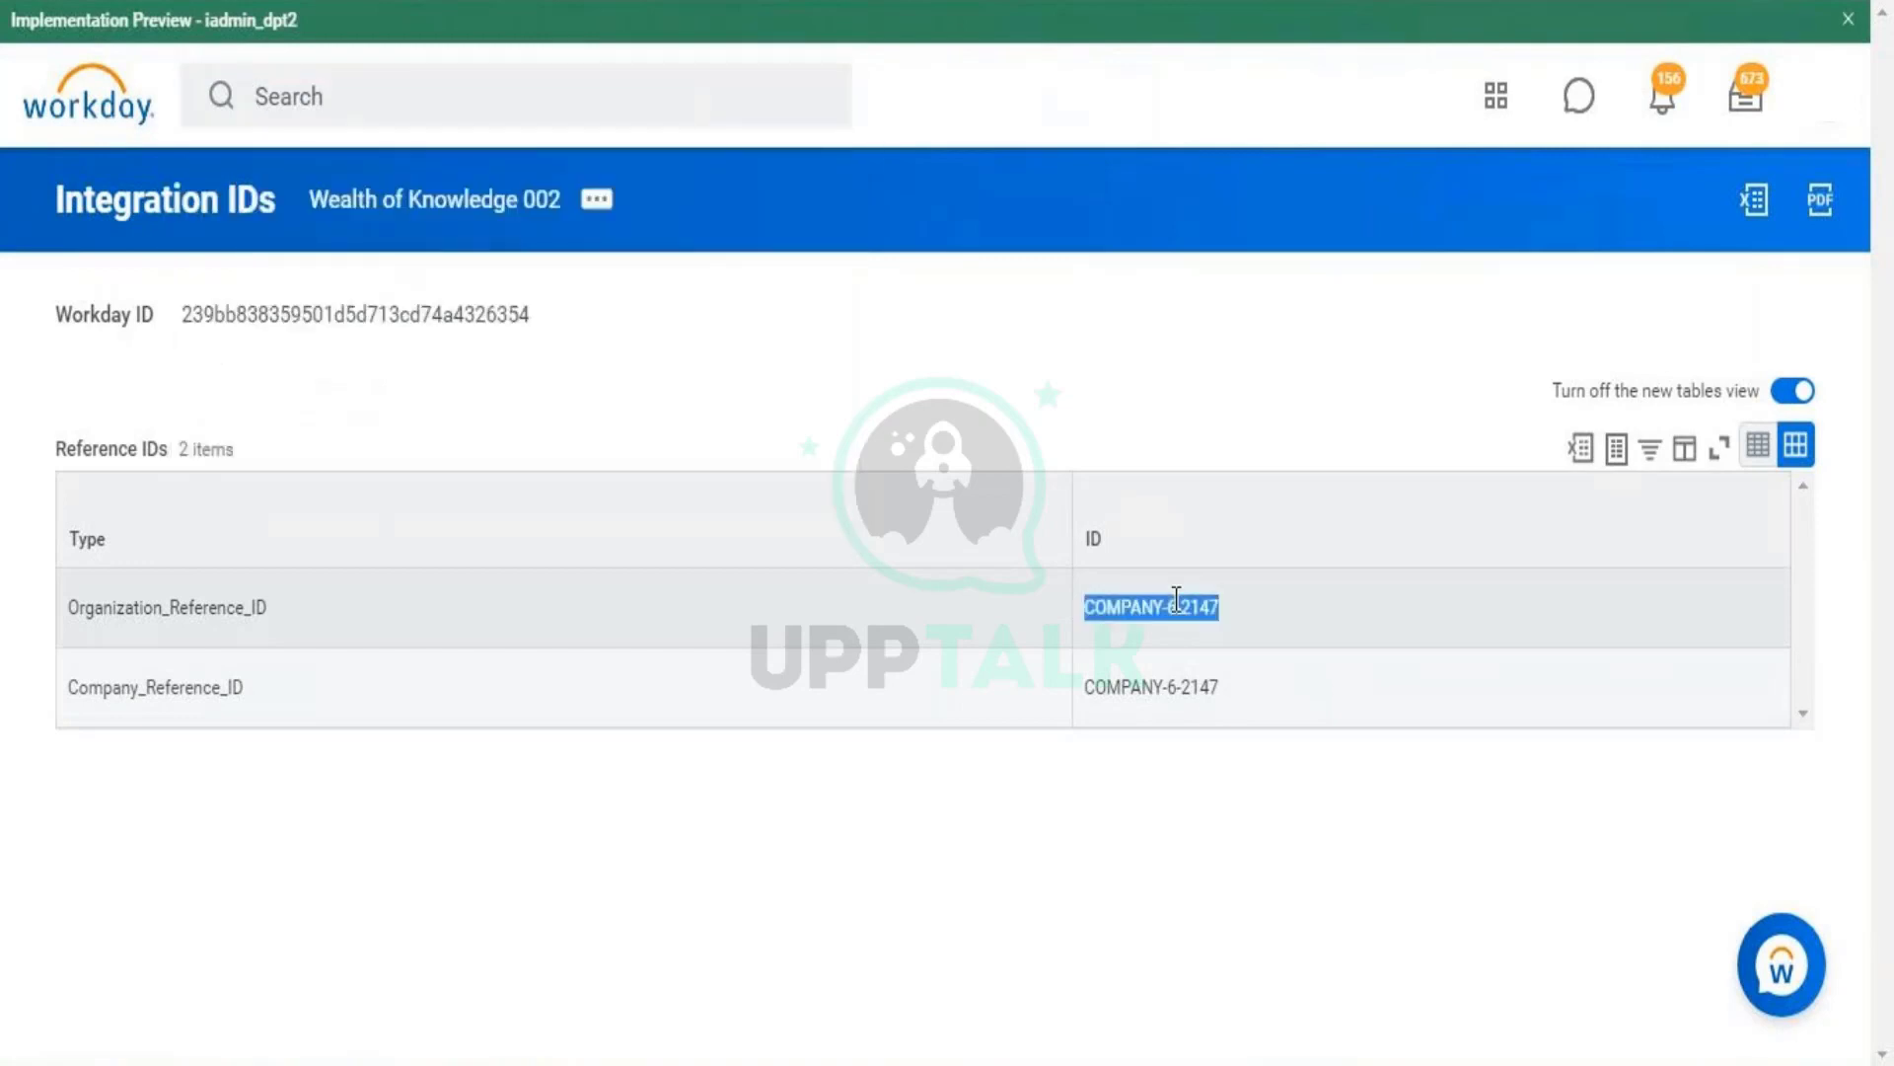
pyautogui.click(725, 100)
pyautogui.write('ma')
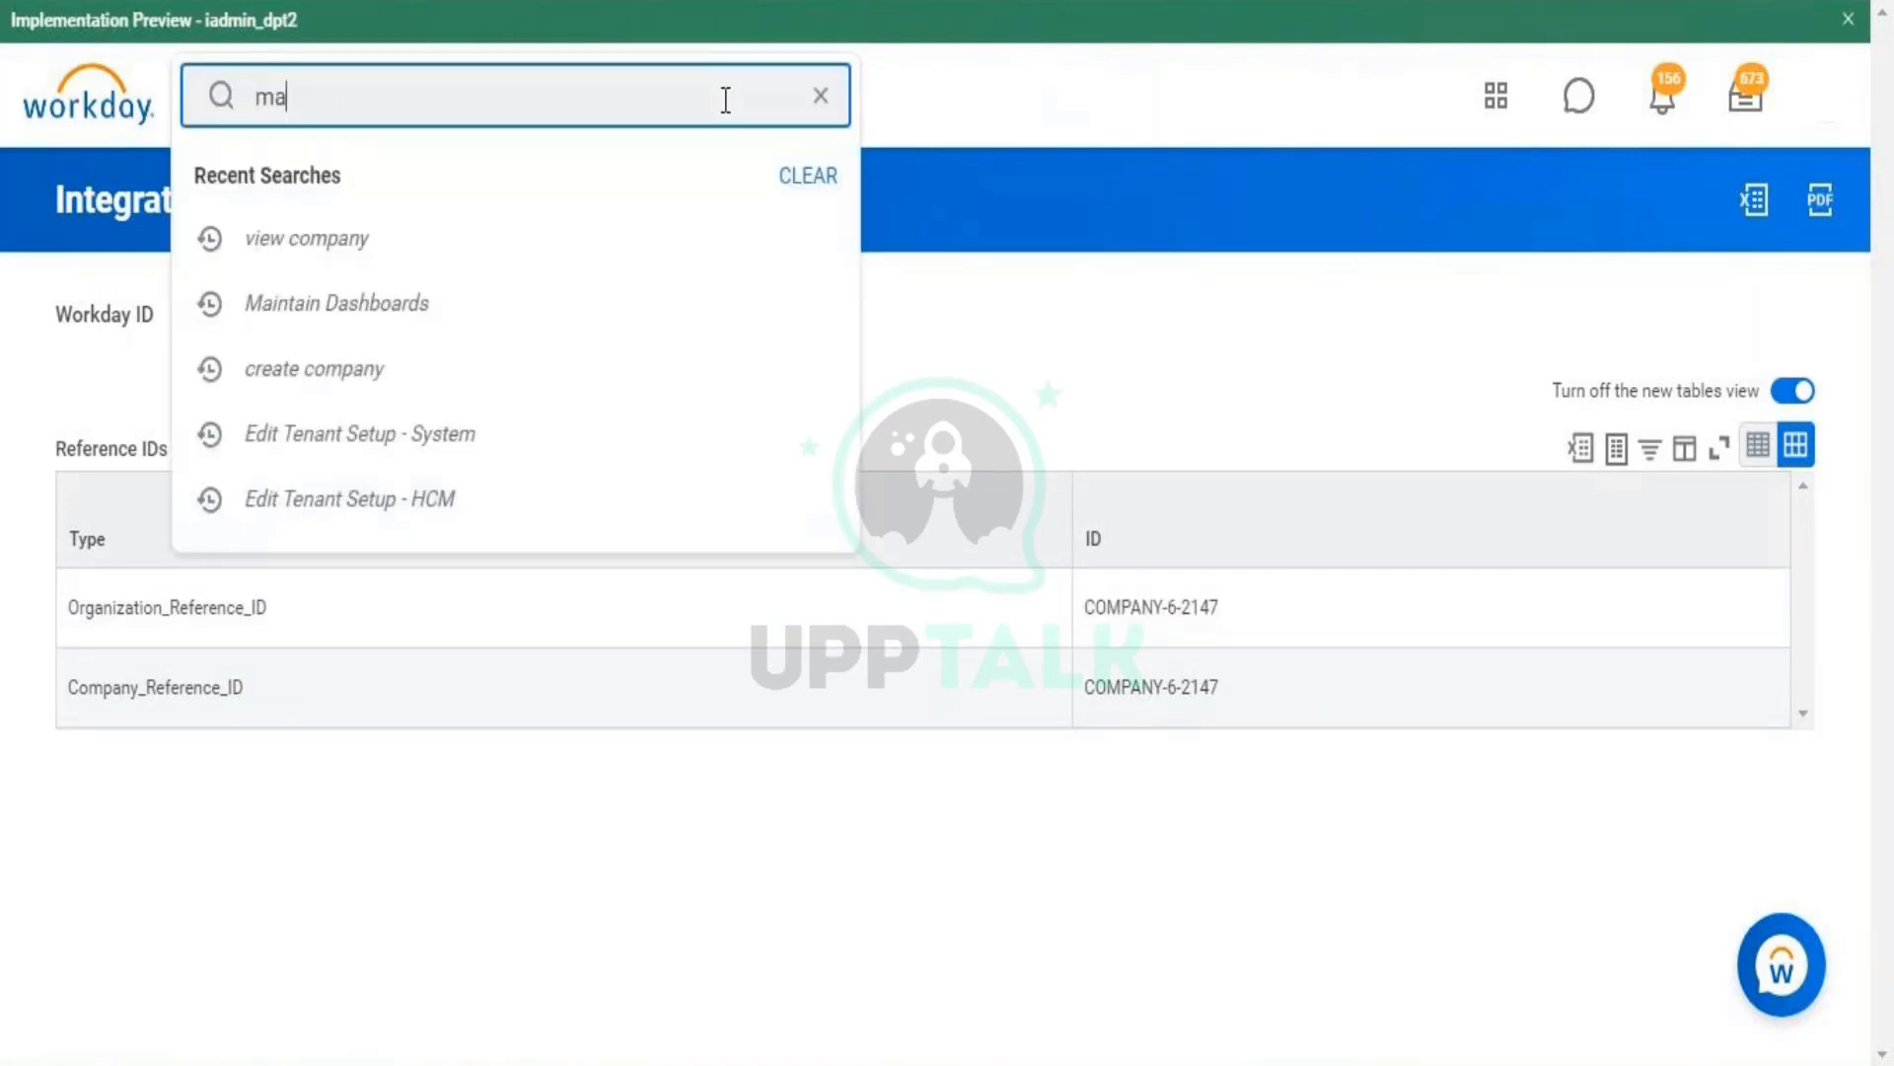
pyautogui.write('in refer')
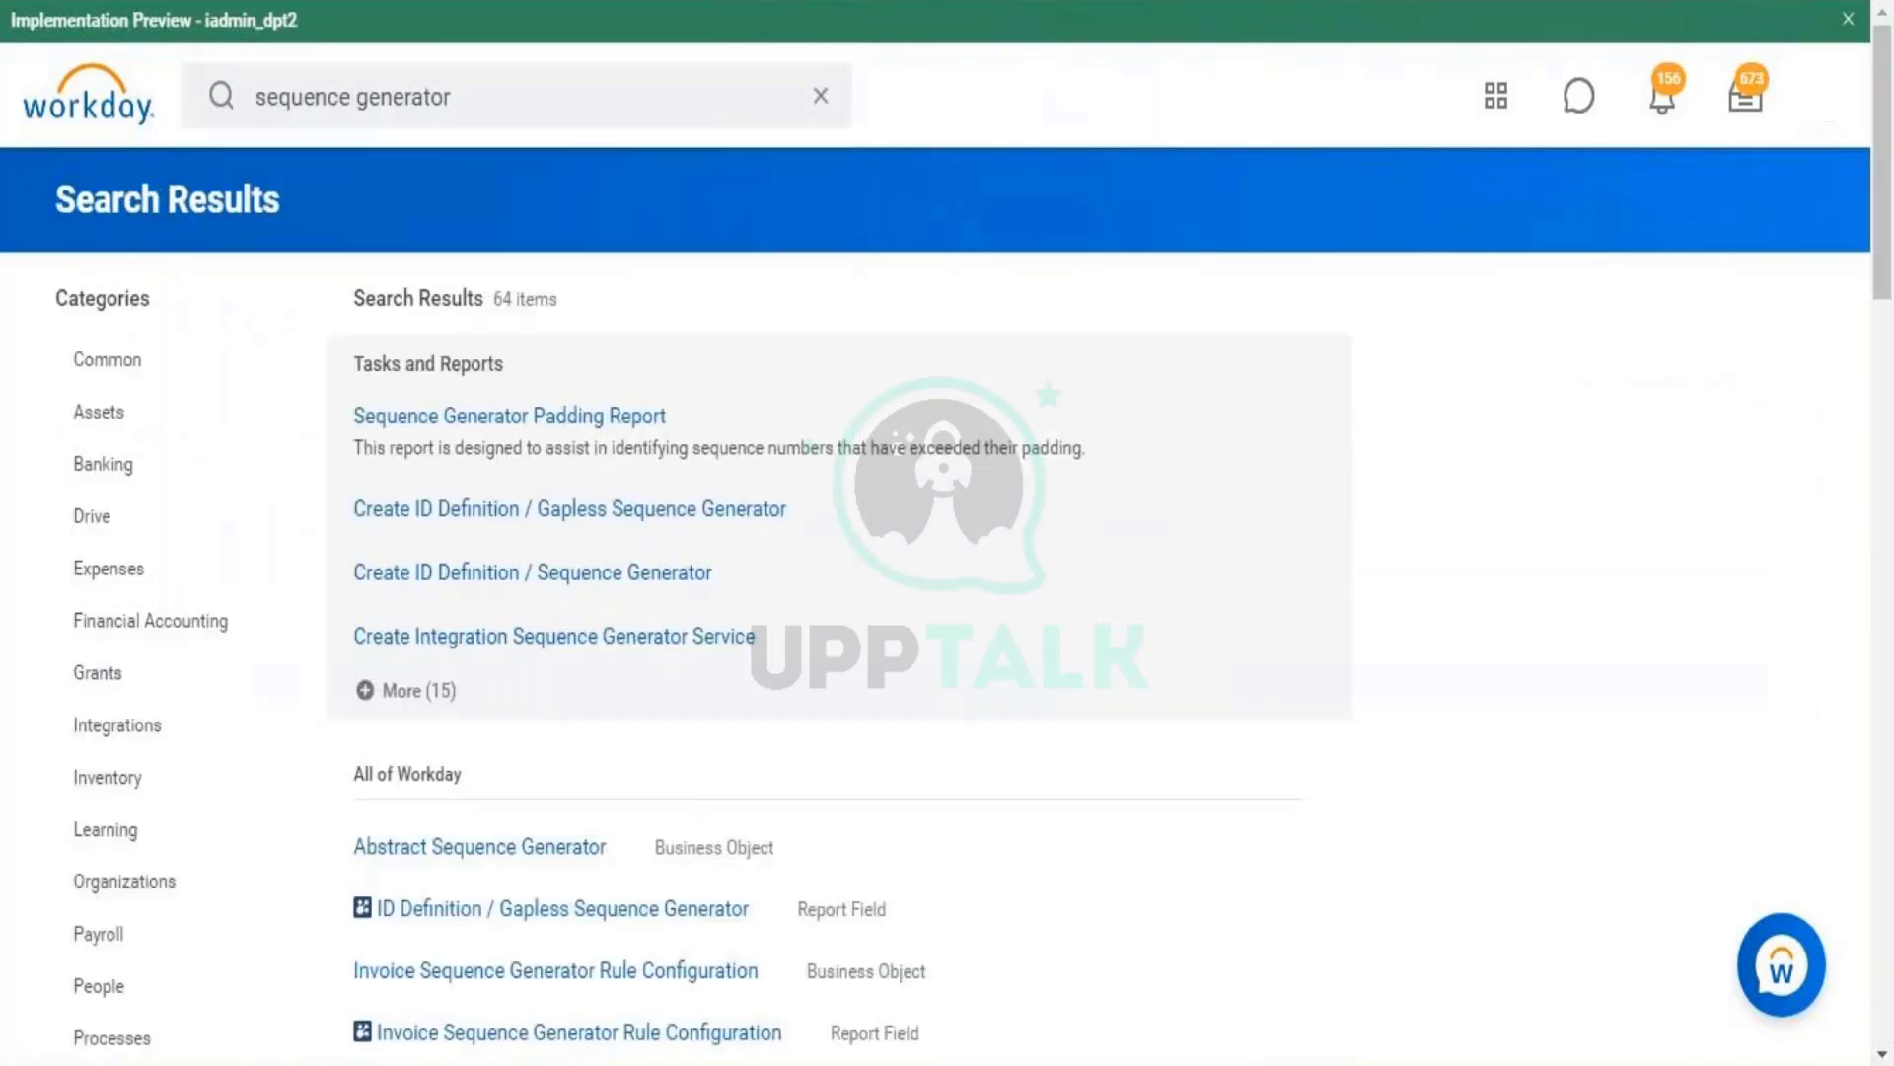
pyautogui.click(458, 96)
pyautogui.write('main ')
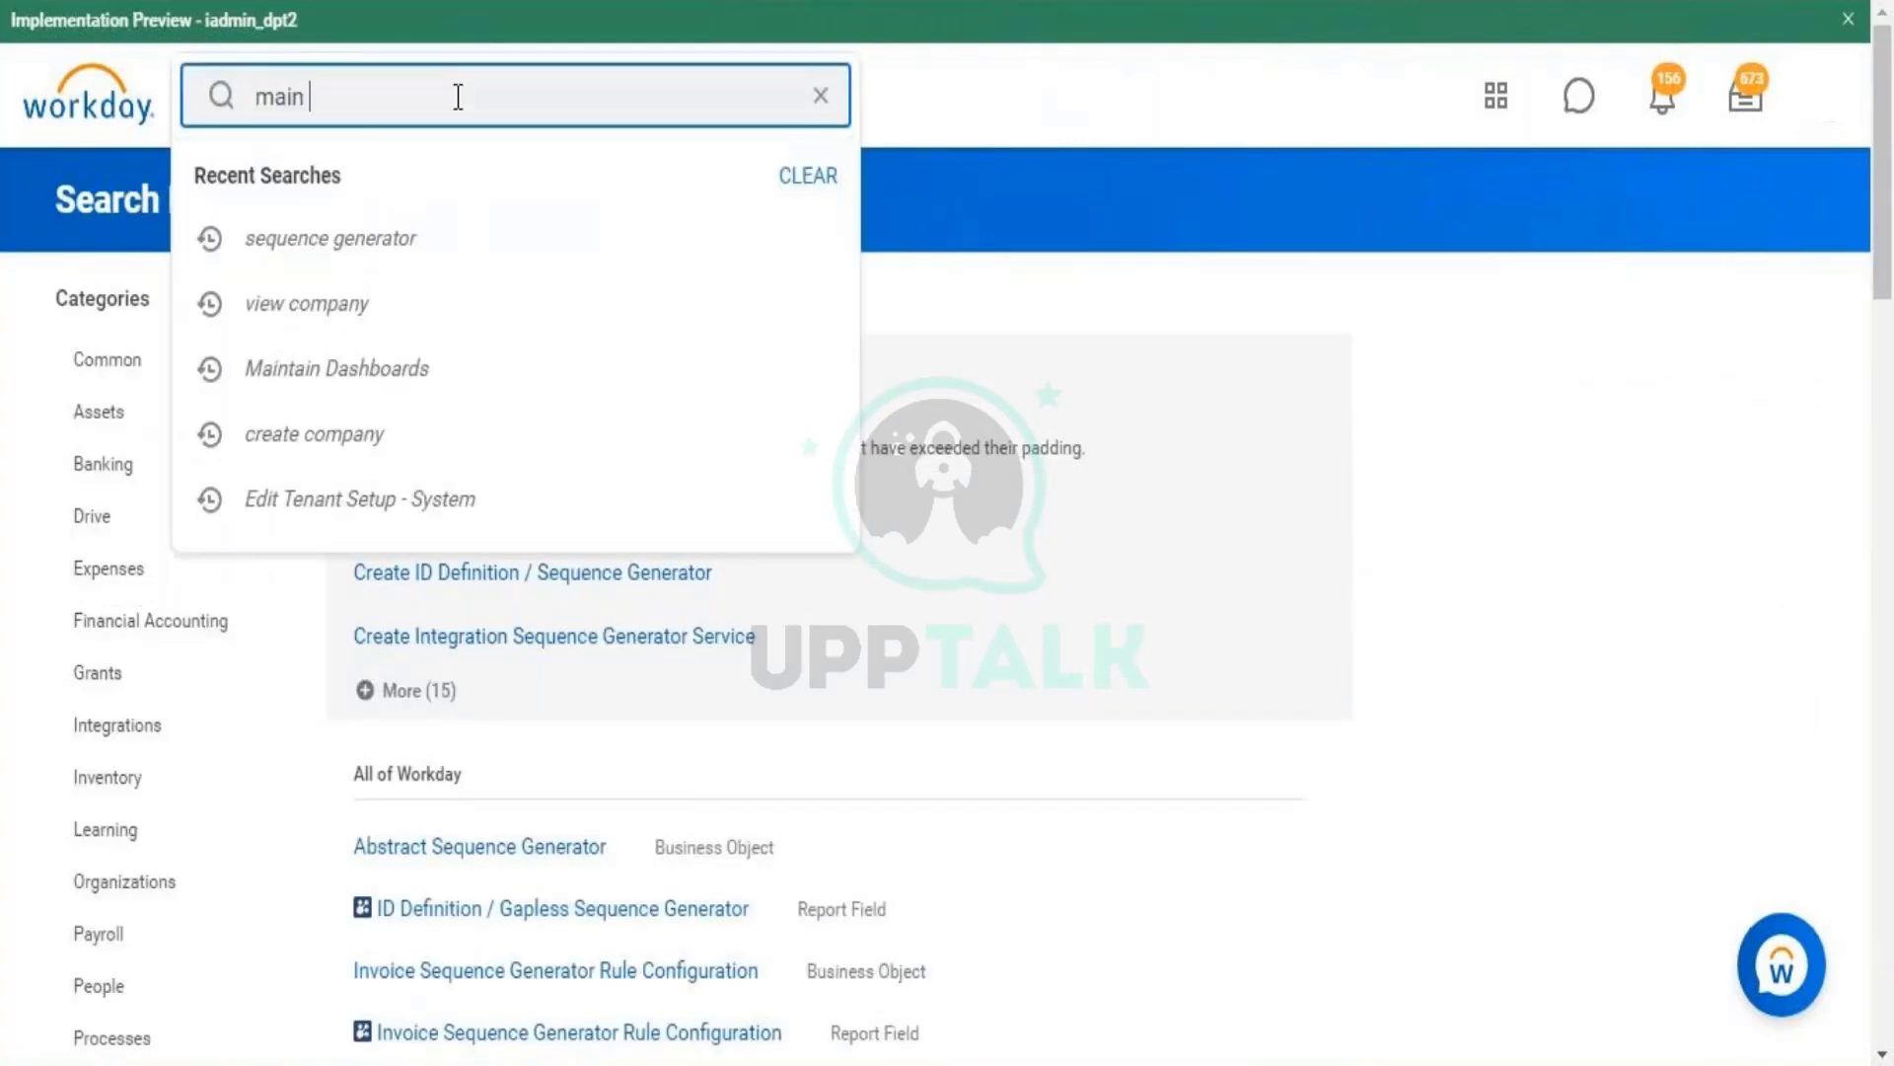
pyautogui.write('referecn')
pyautogui.press('BackSpace')
pyautogui.press('BackSpace')
pyautogui.press('BackSpace')
pyautogui.write('ence')
pyautogui.press('capslock')
pyautogui.write('ID')
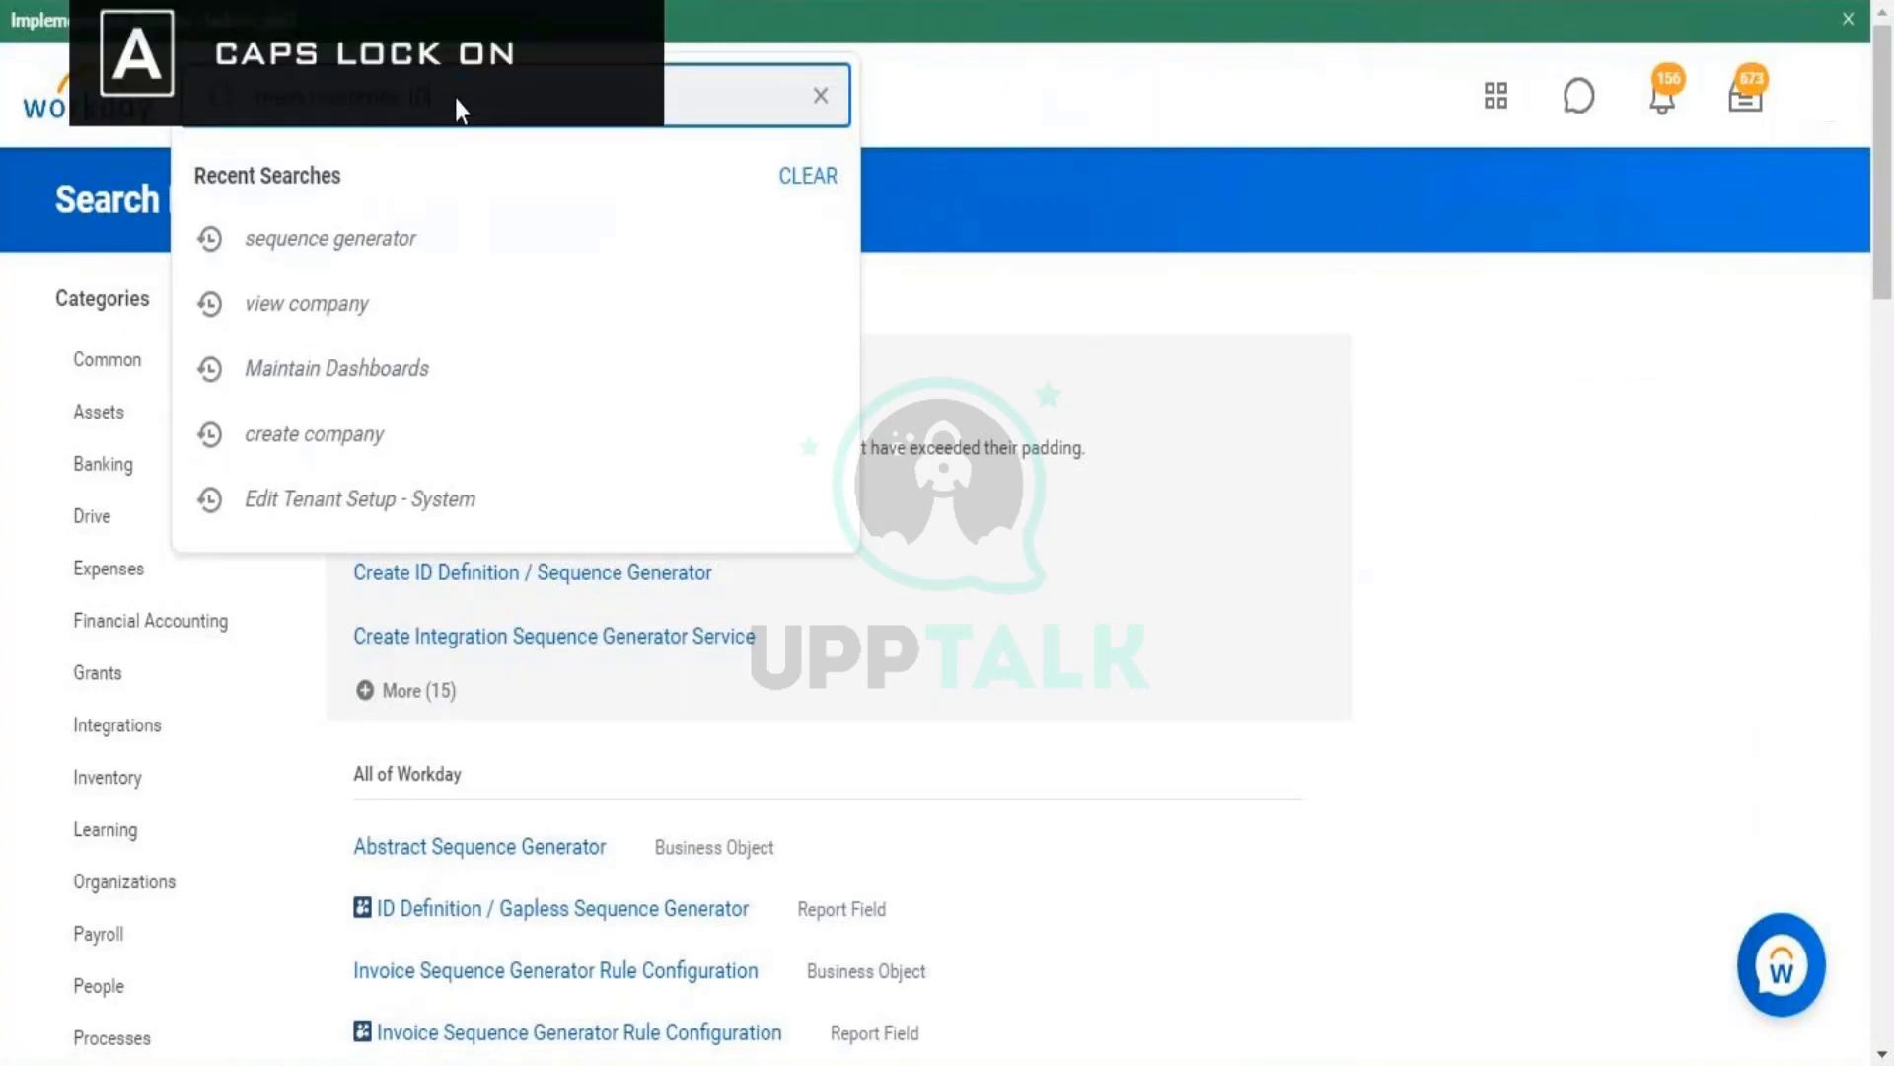
pyautogui.press('Return')
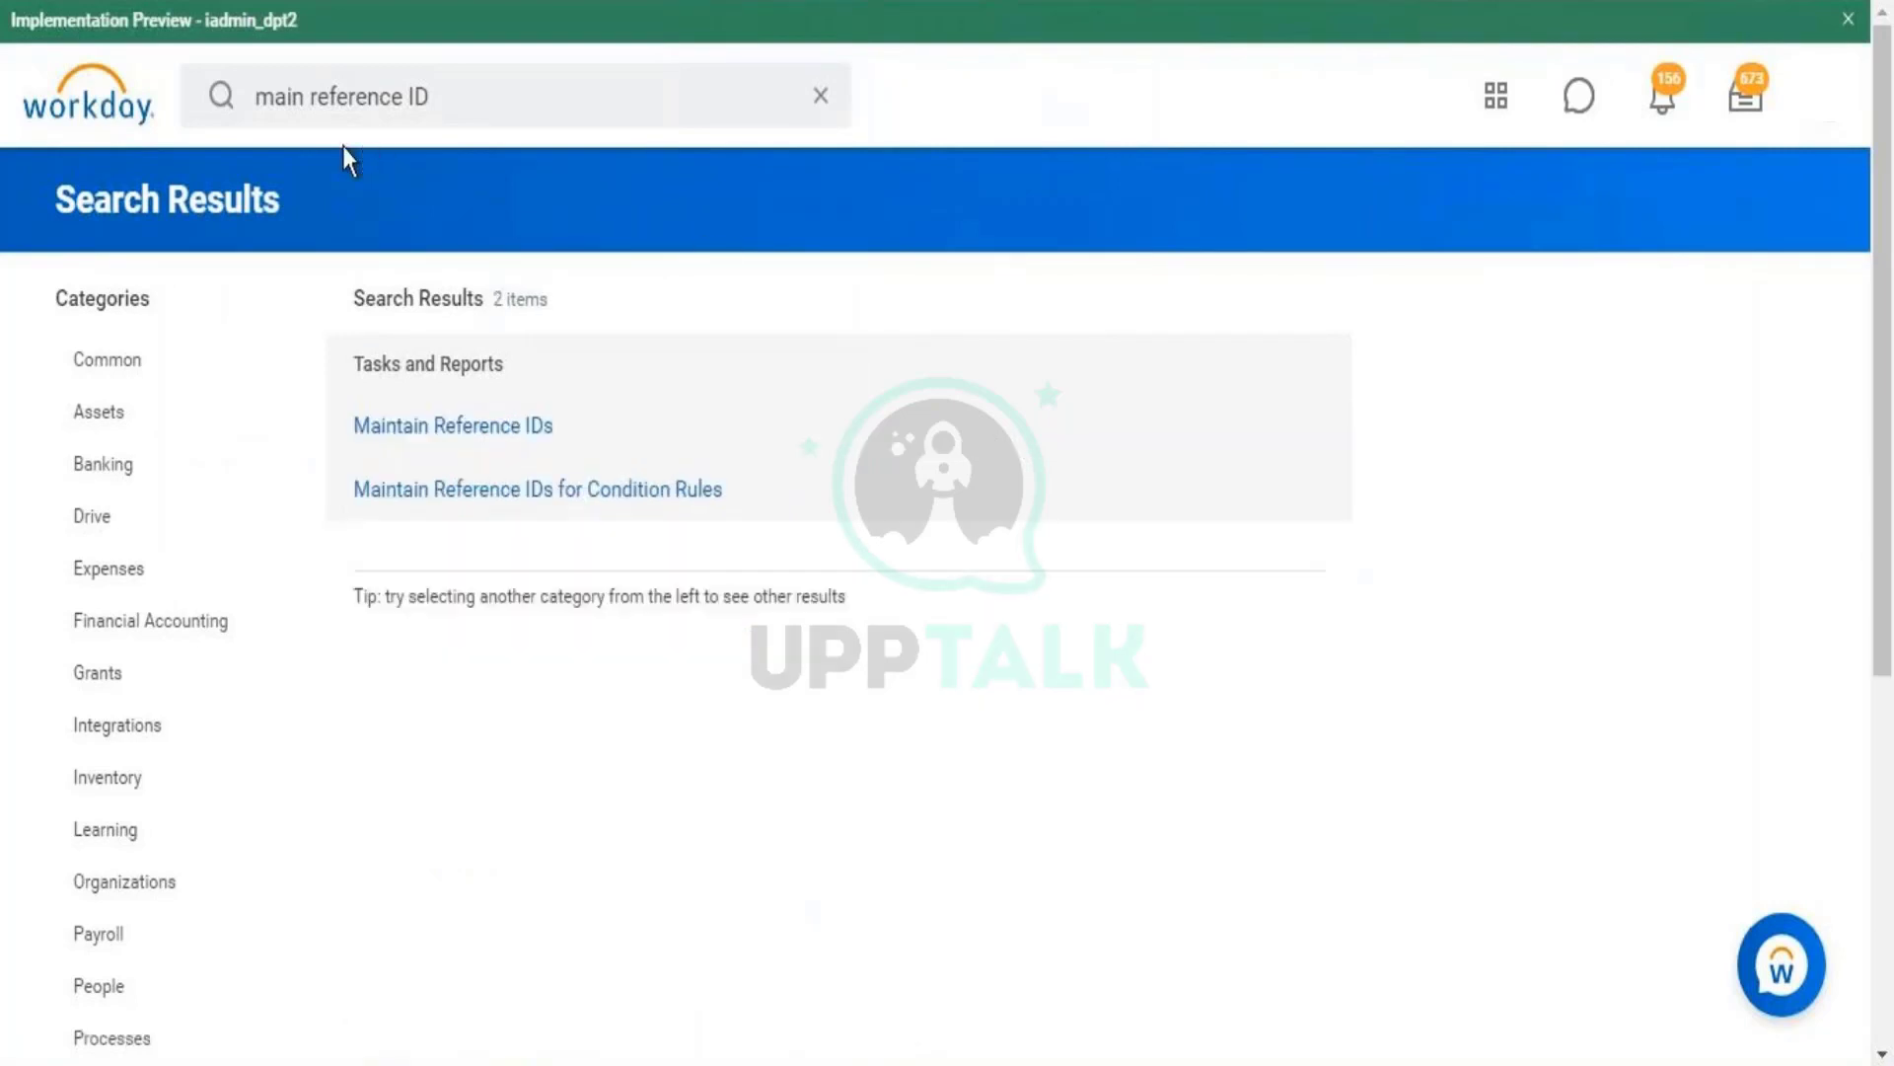
# - Shorten the search to 'main ref ID' and open the Maintain Reference IDs task
pyautogui.click(303, 93)
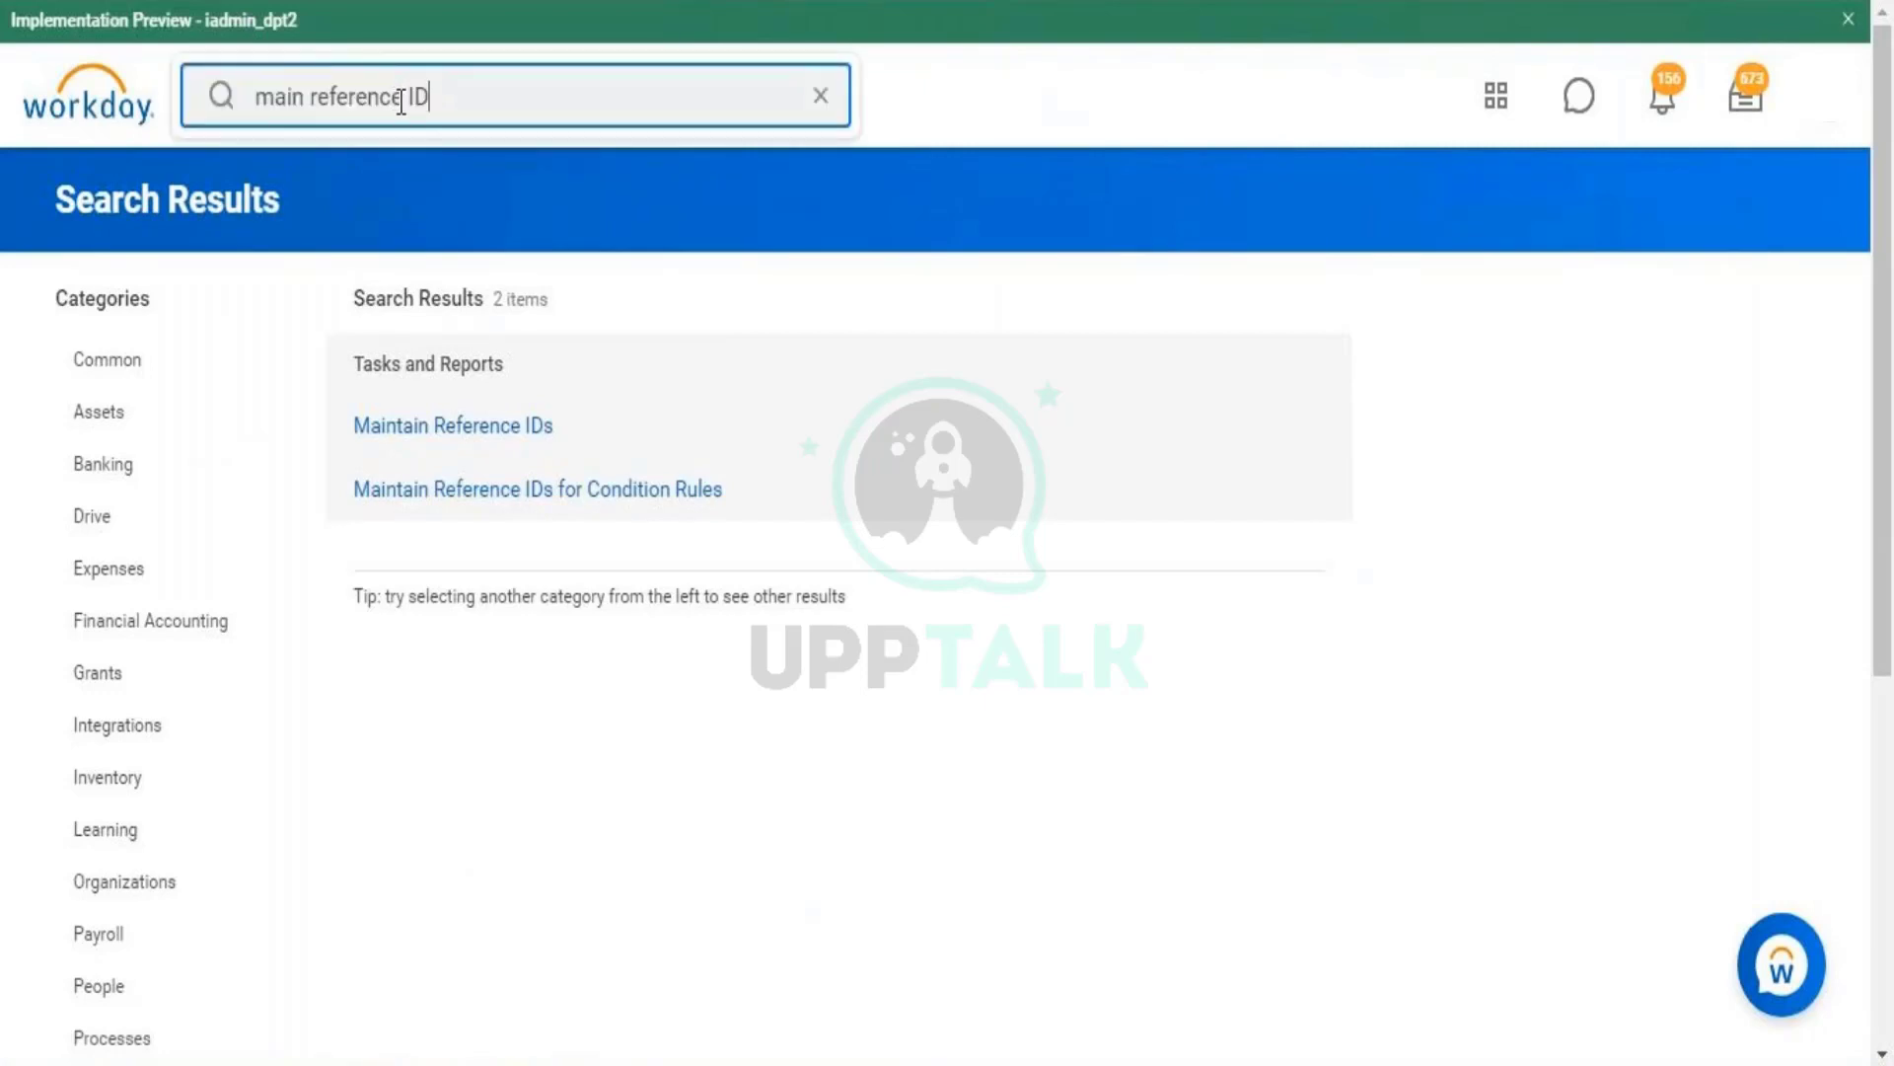
pyautogui.moveTo(401, 96); pyautogui.dragTo(339, 96)
pyautogui.press('BackSpace')
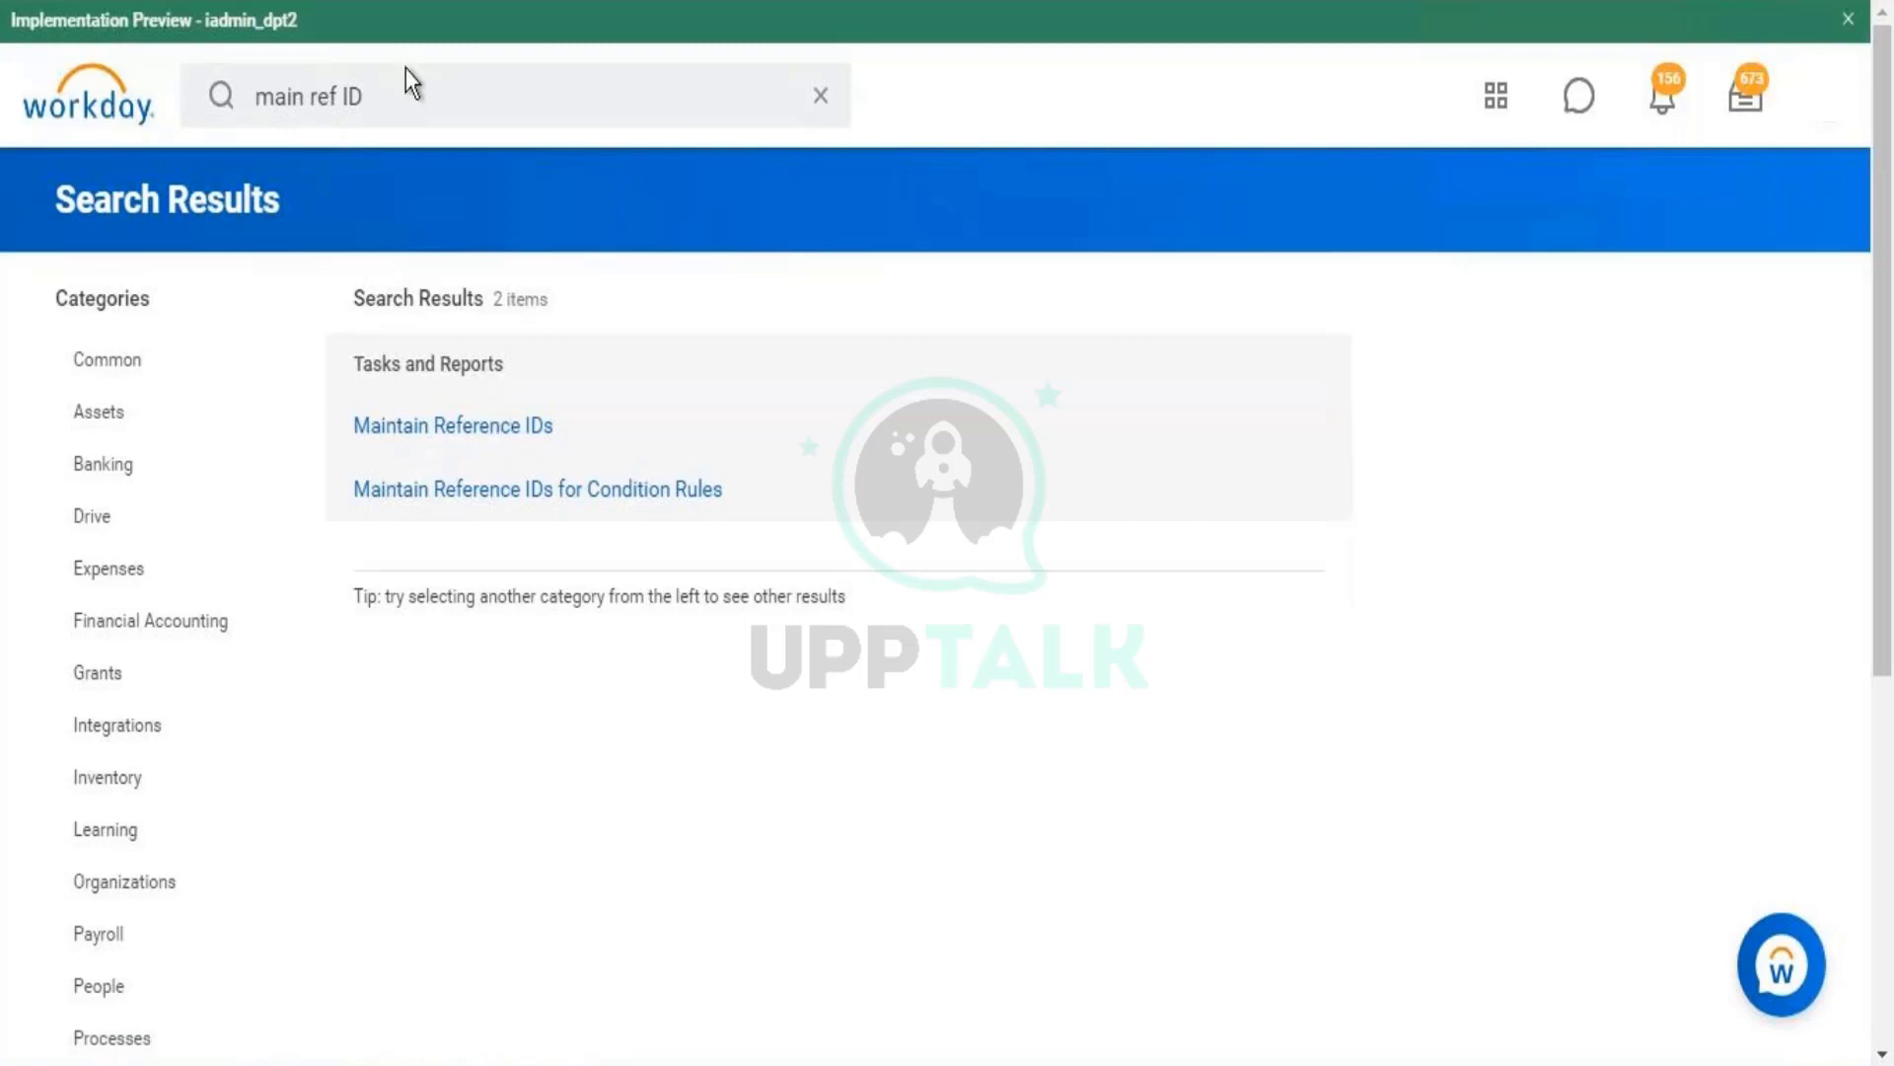
pyautogui.click(482, 428)
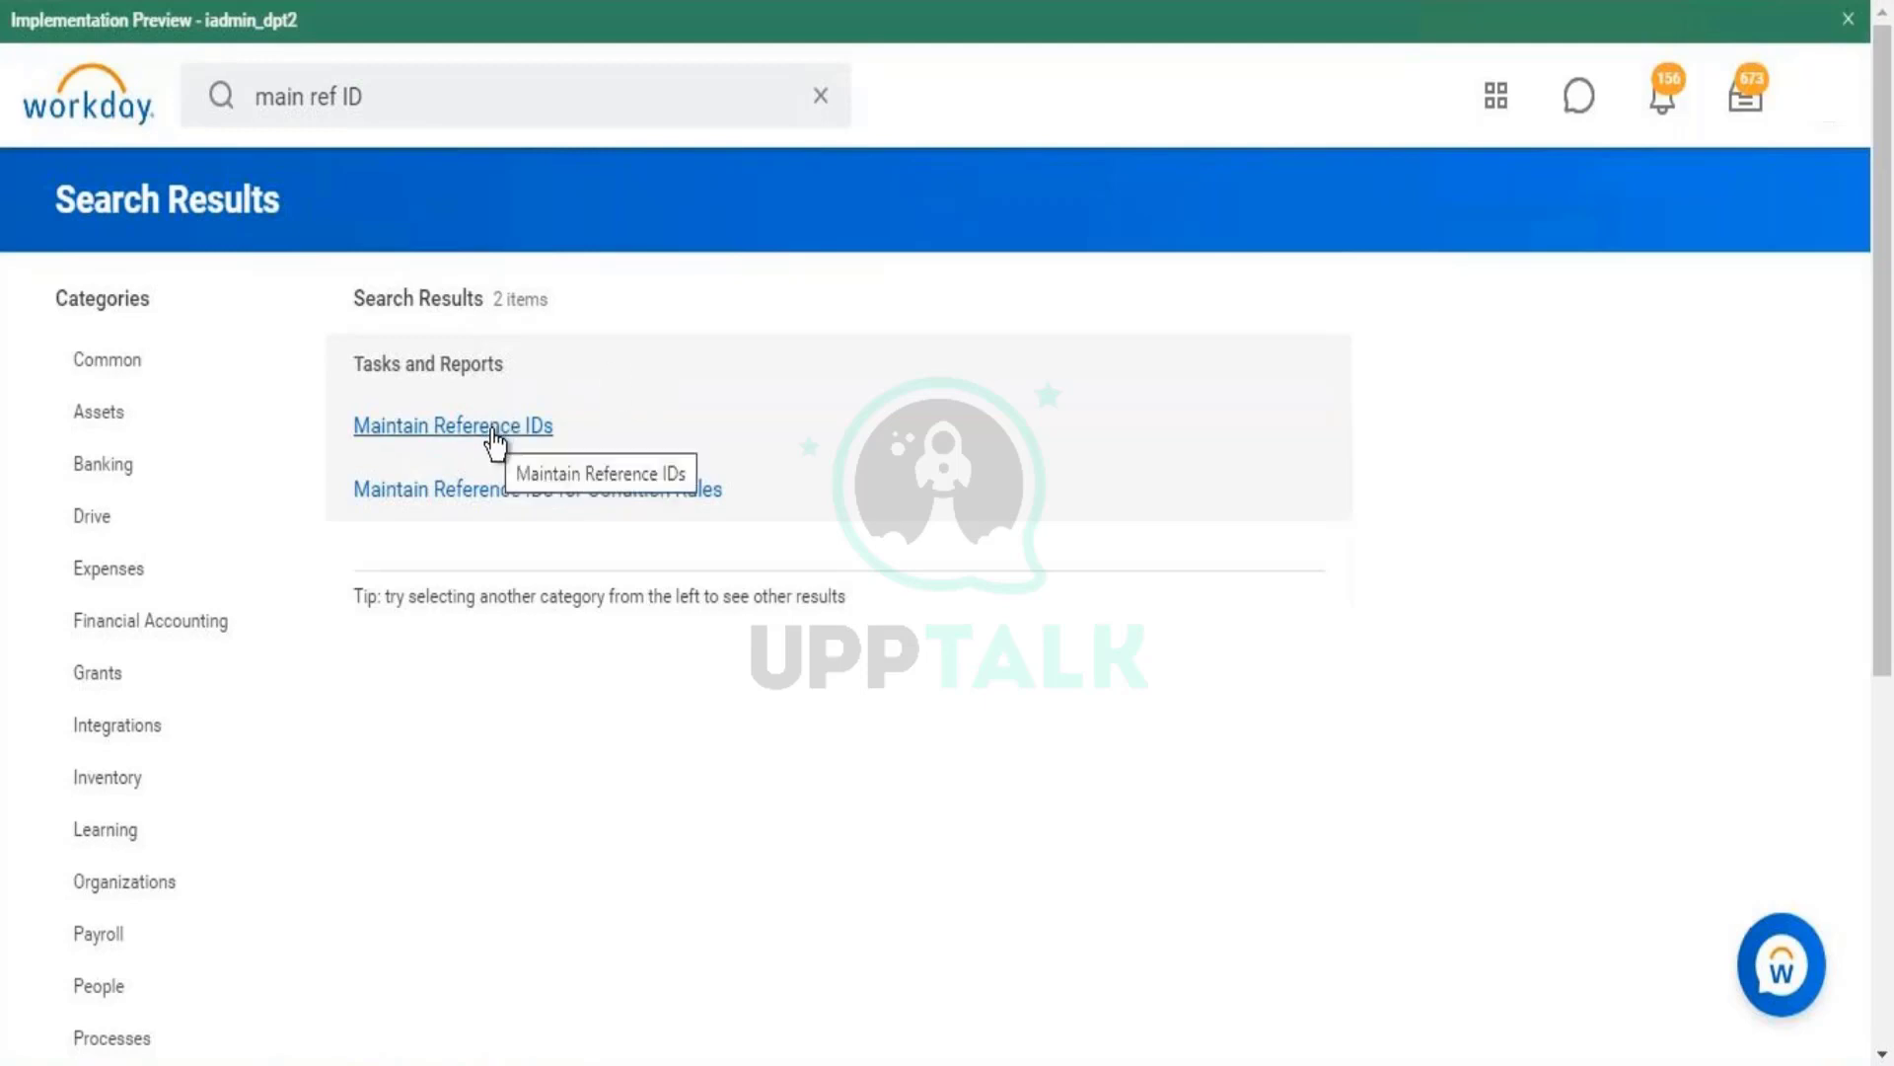
pyautogui.click(375, 105)
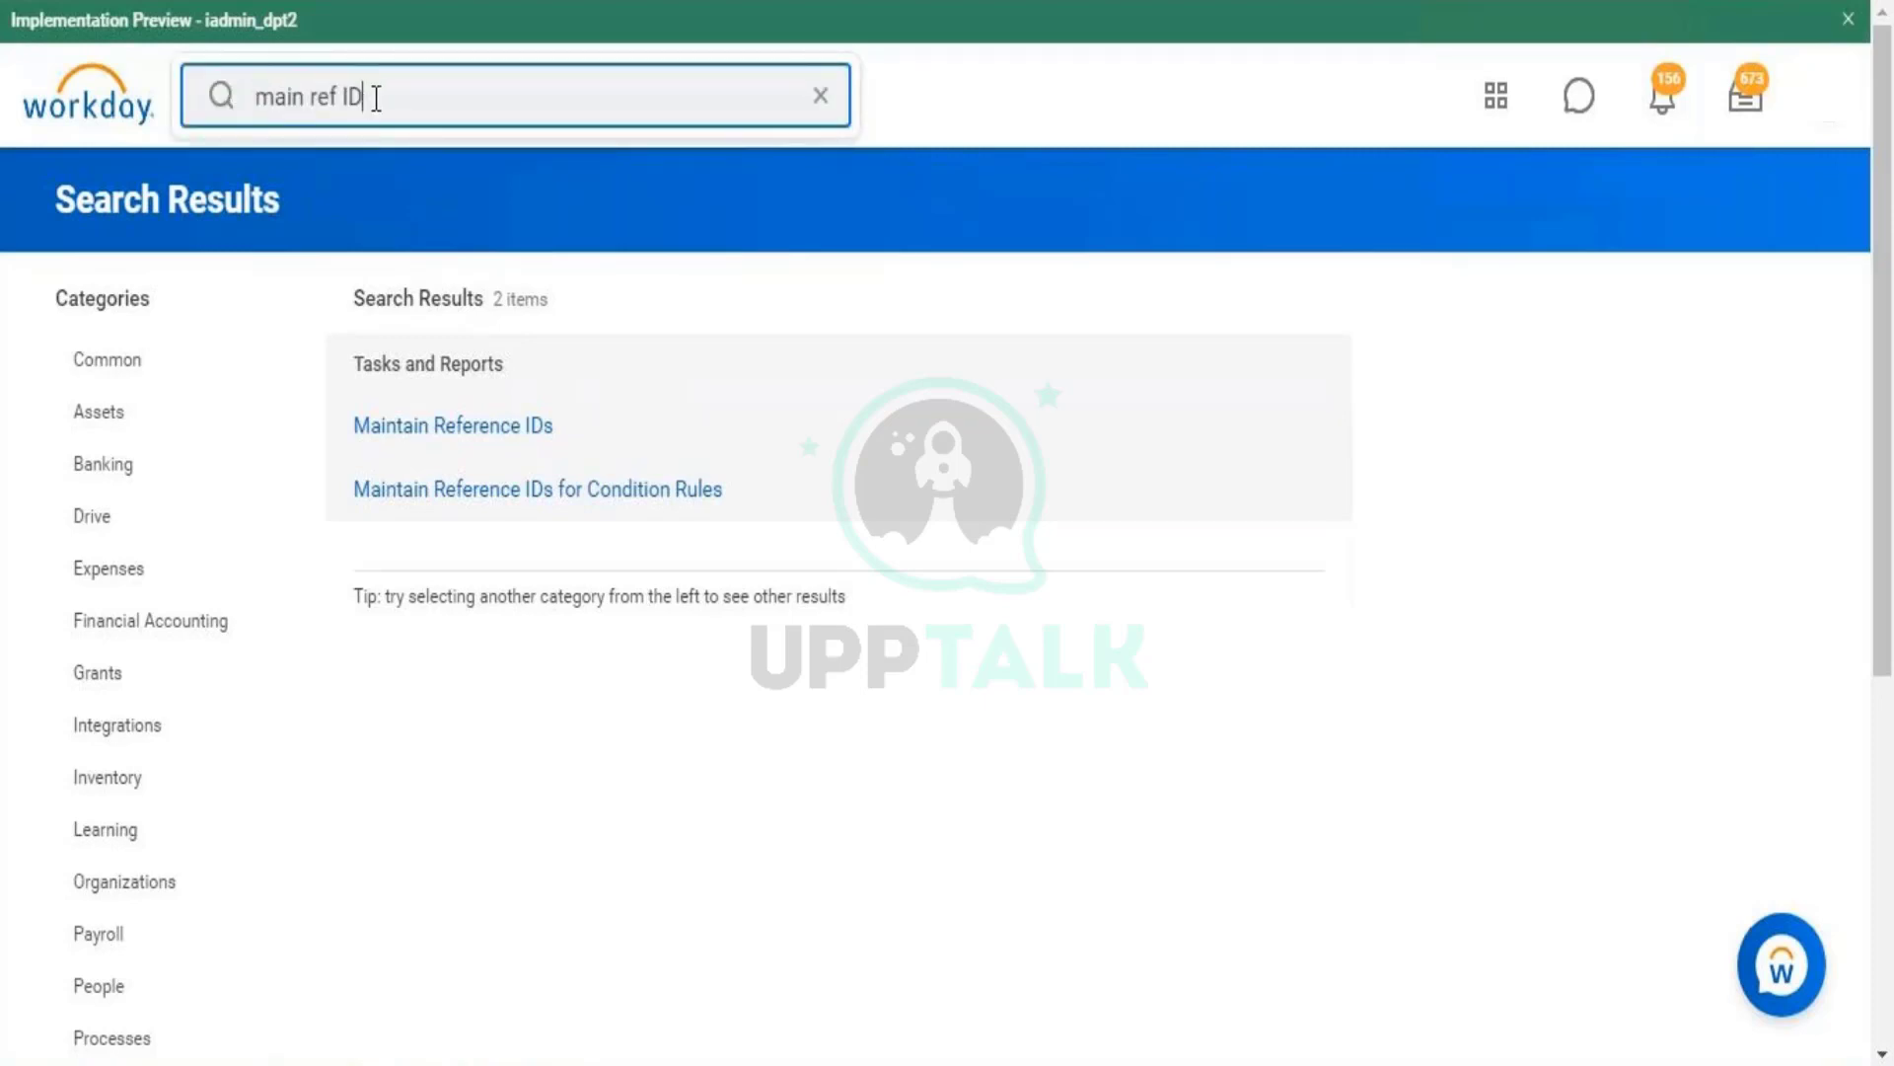
pyautogui.moveTo(373, 96); pyautogui.dragTo(276, 96)
pyautogui.click(481, 432)
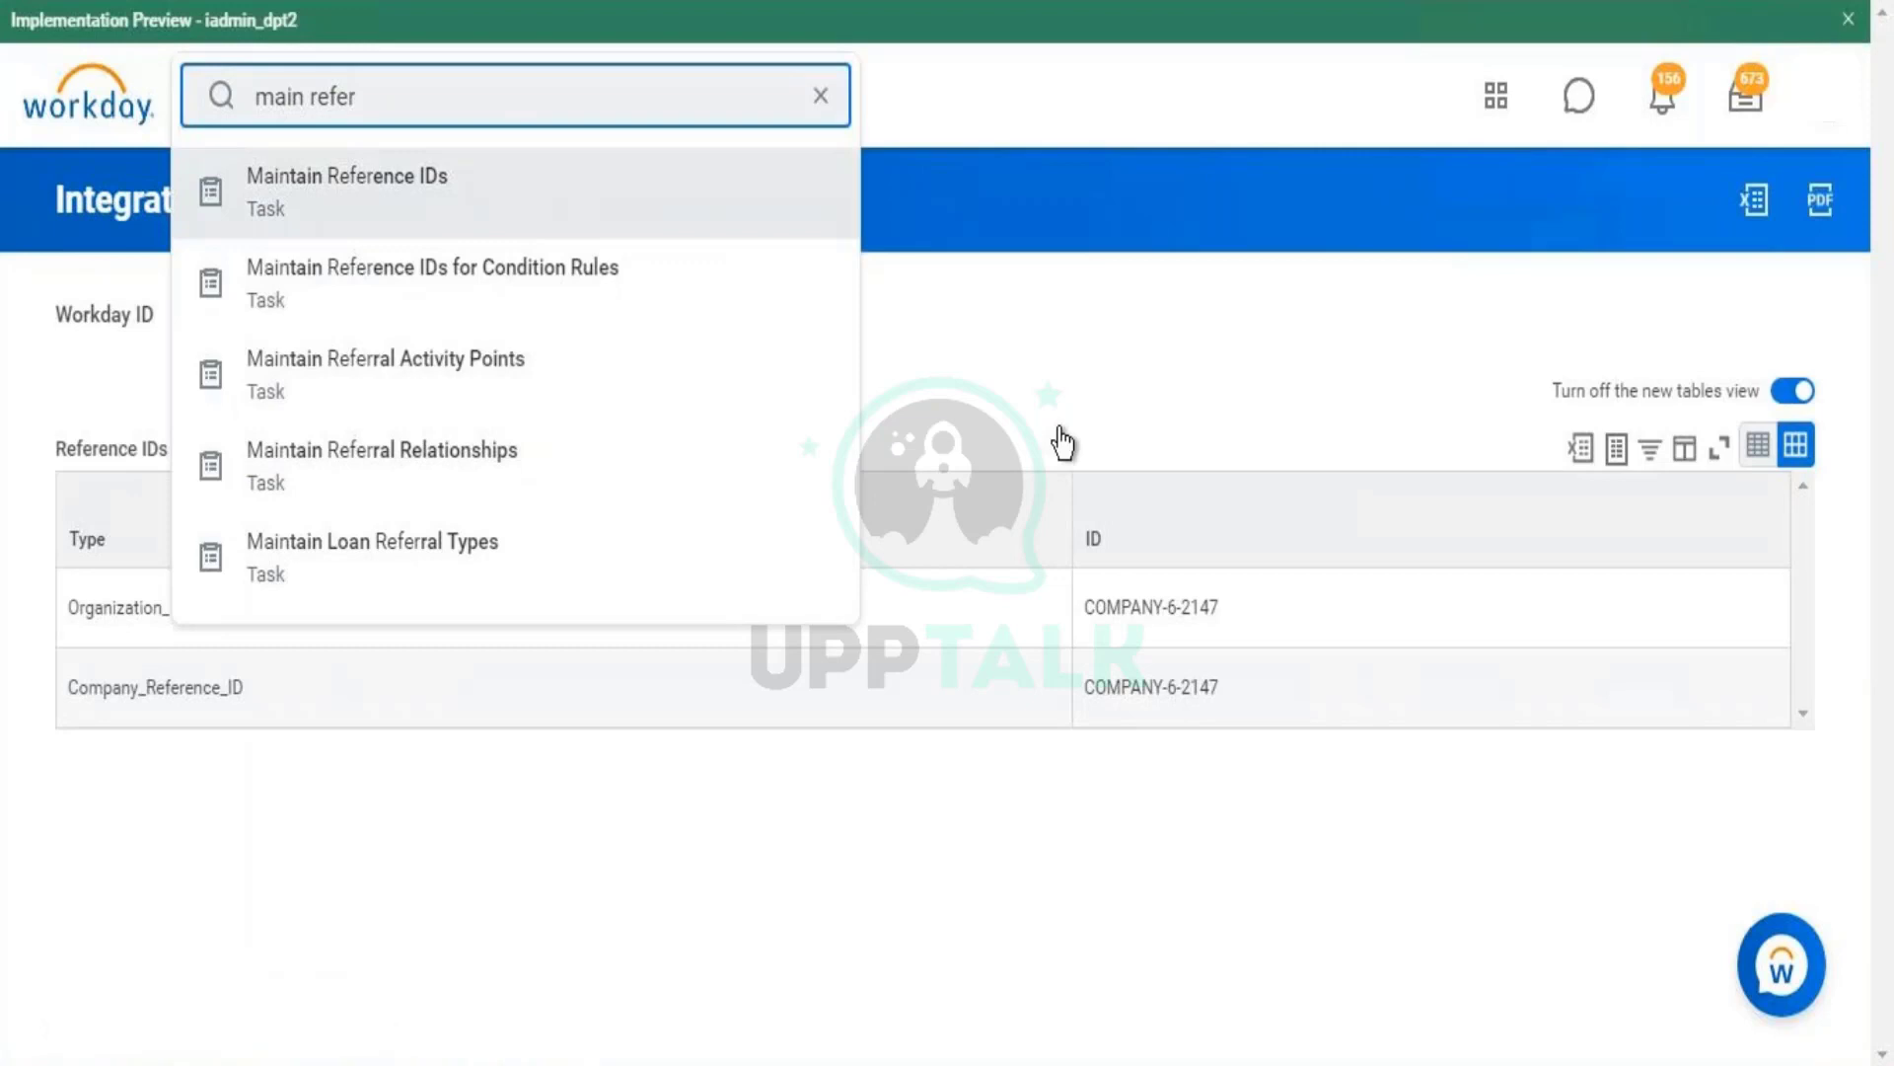
# - Note the Company_Reference_ID type and COMPANY-6-2147 value on the company's Integration IDs
pyautogui.moveTo(1061, 444); pyautogui.dragTo(102, 683)
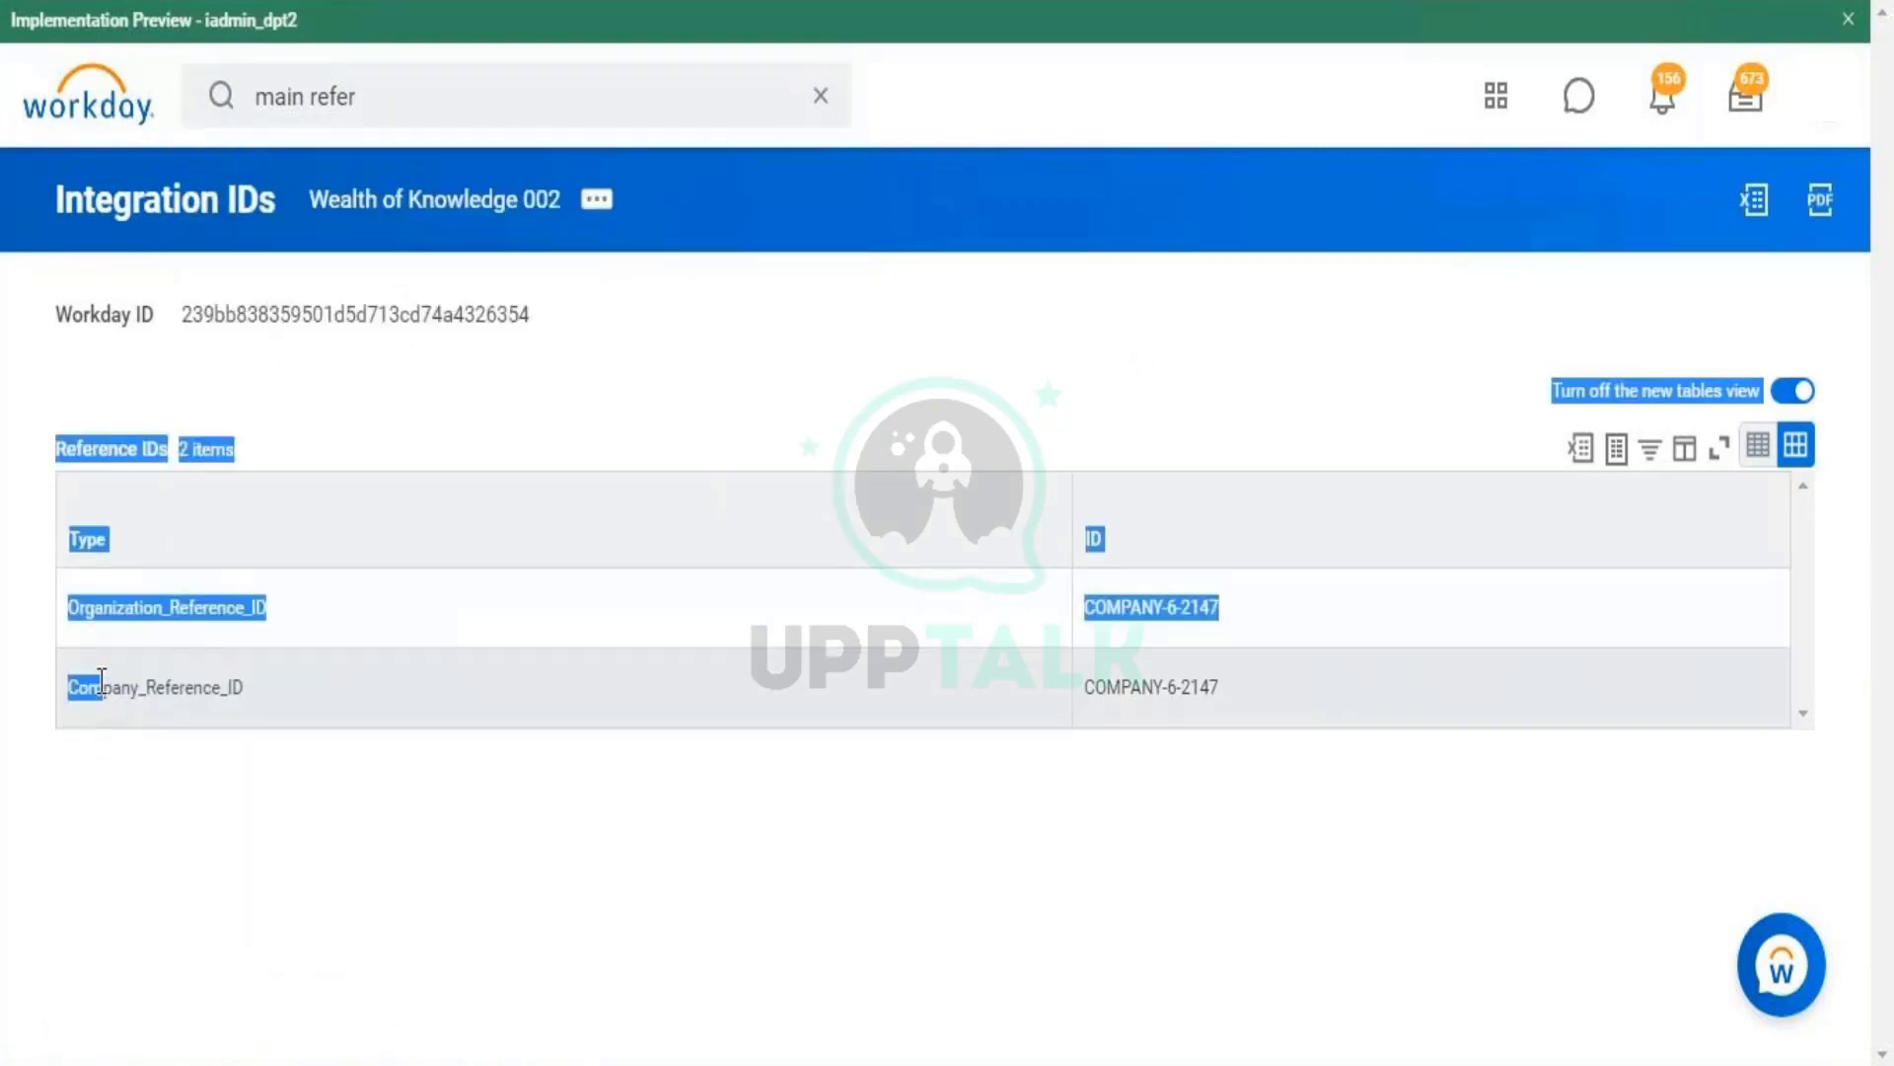
pyautogui.doubleClick(102, 682)
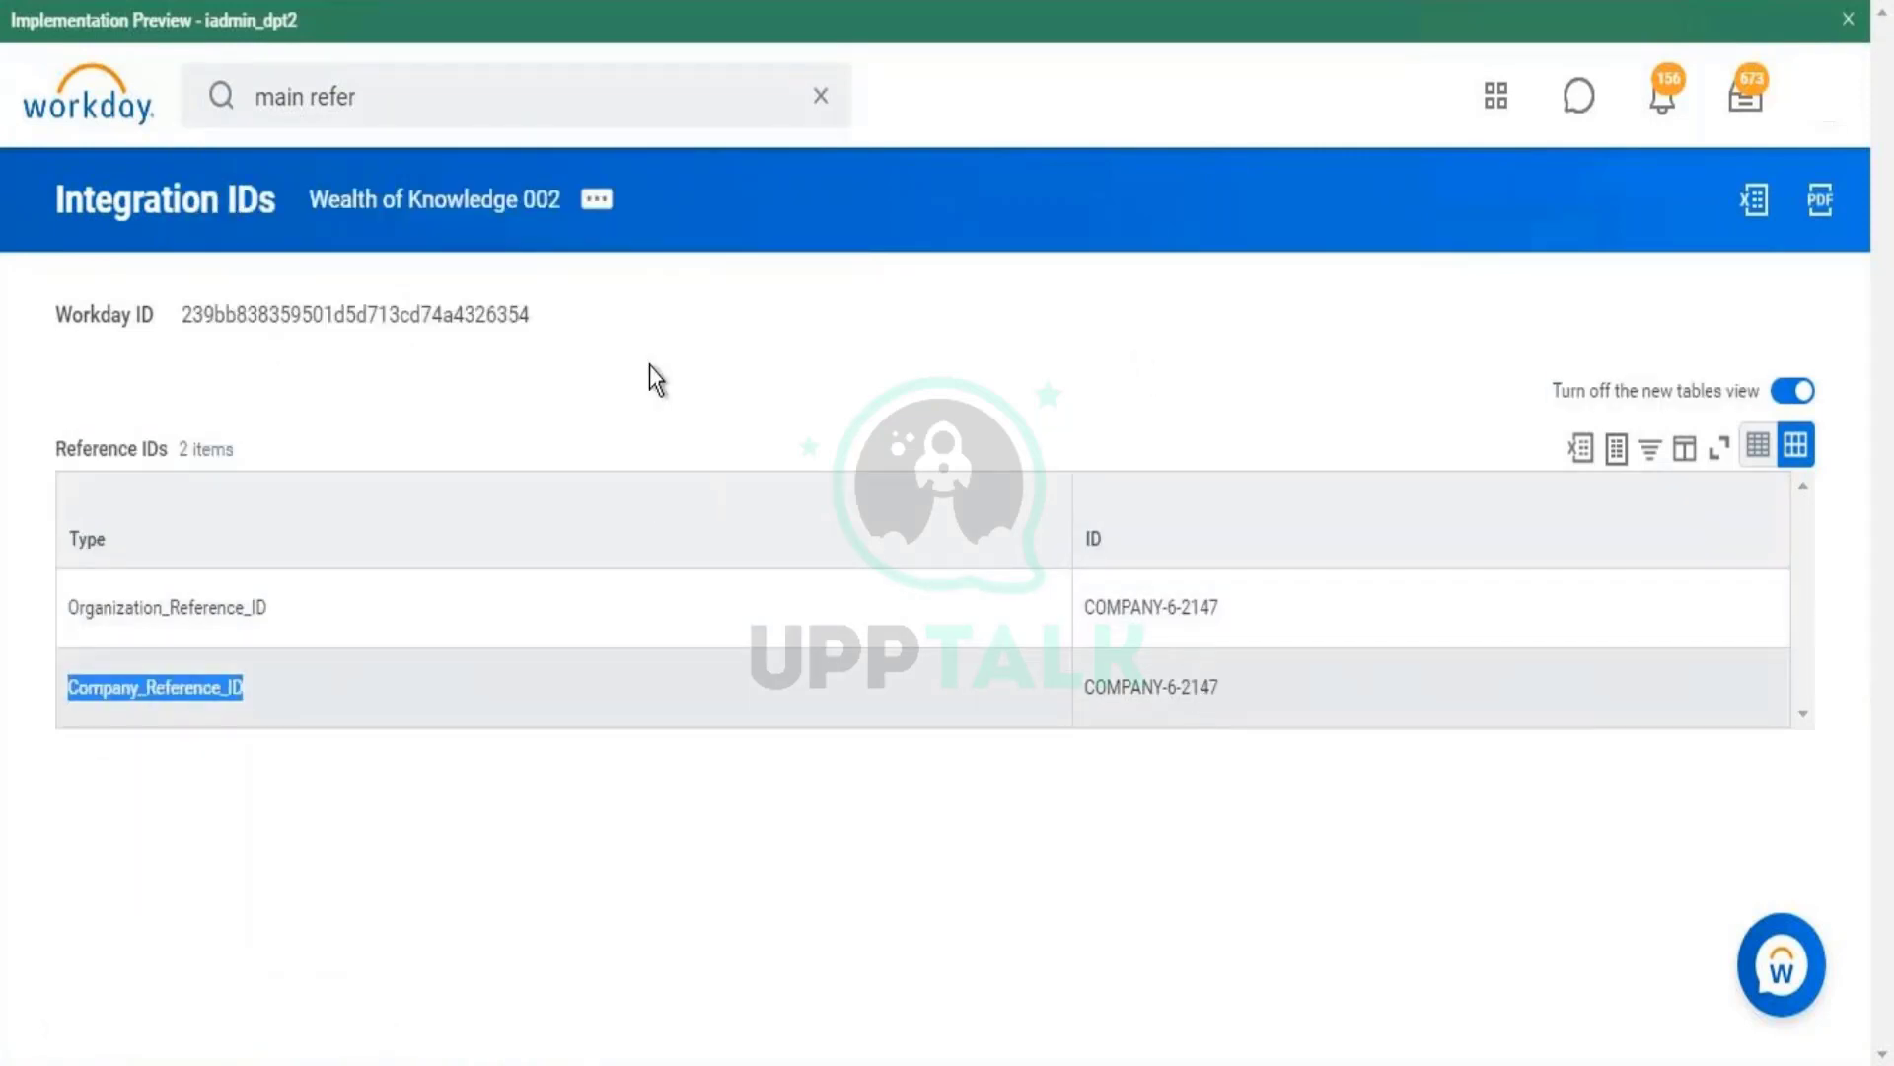
pyautogui.tripleClick(1194, 695)
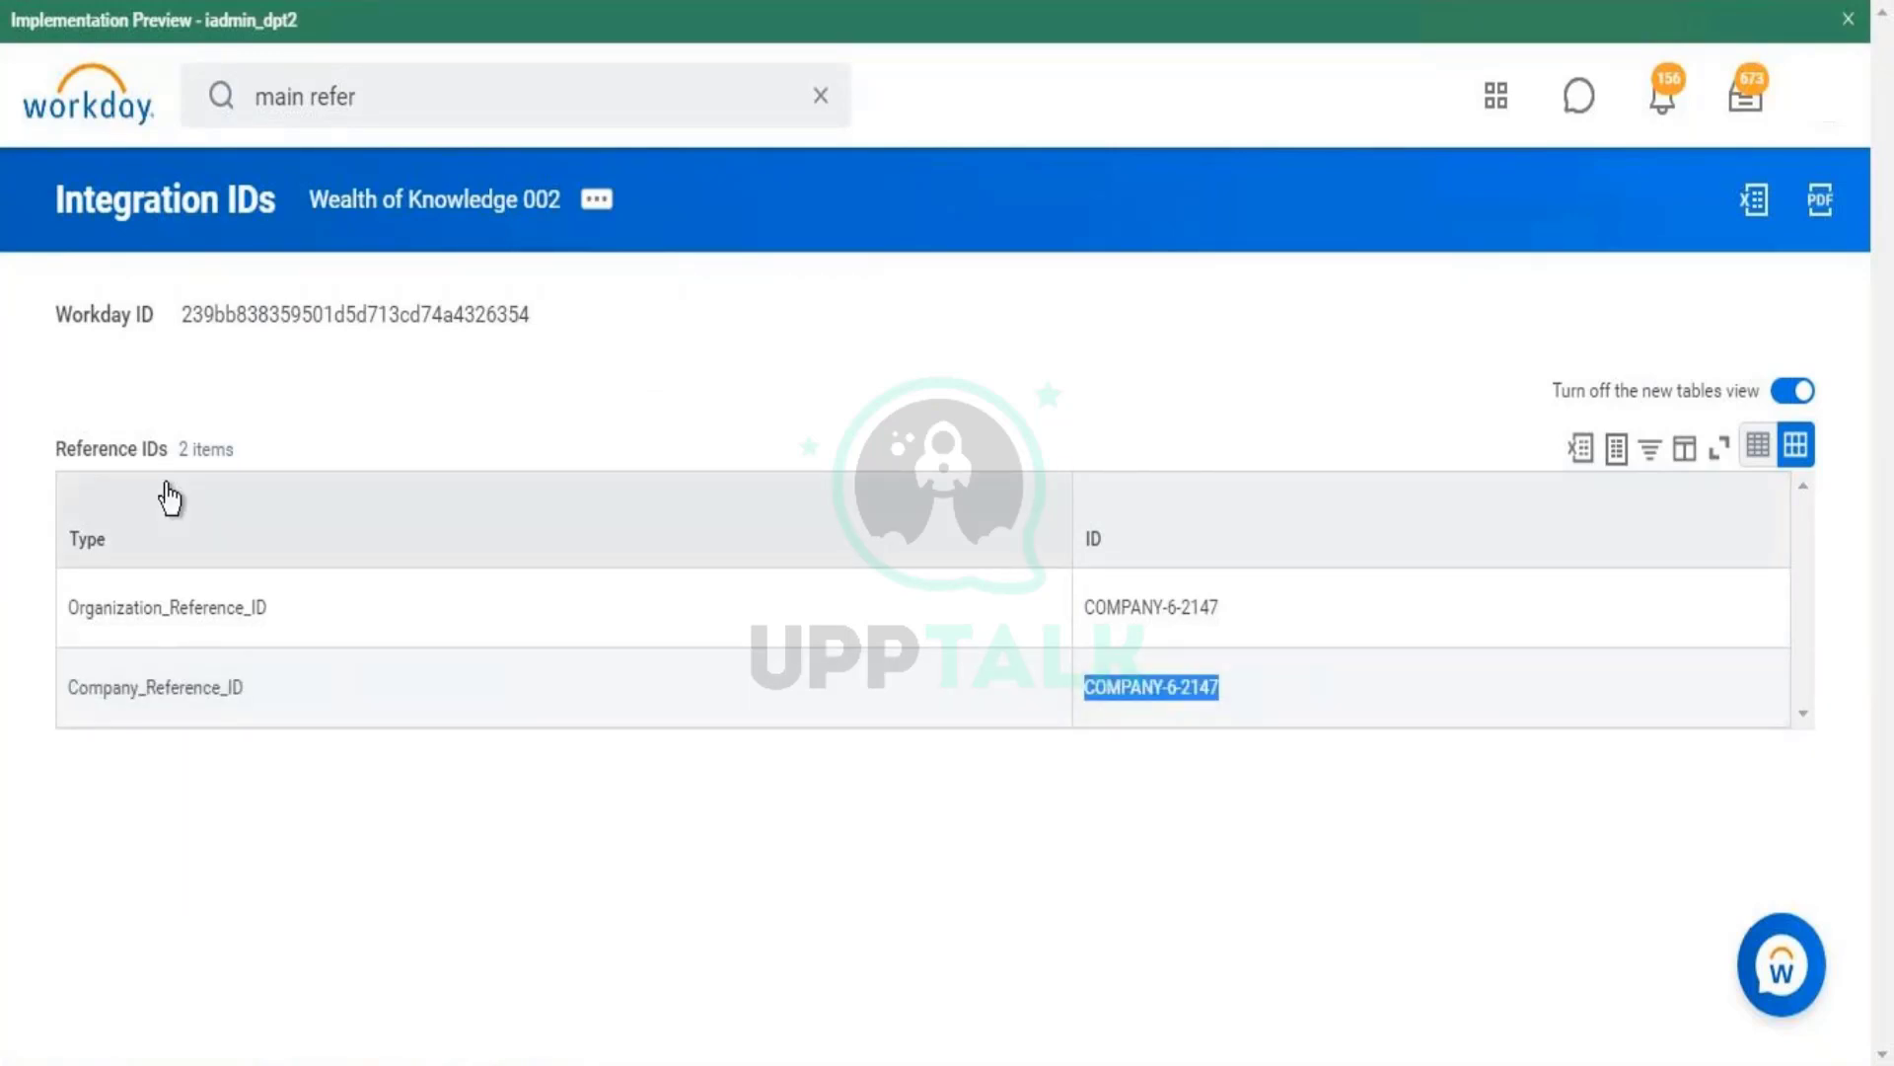
pyautogui.click(434, 2)
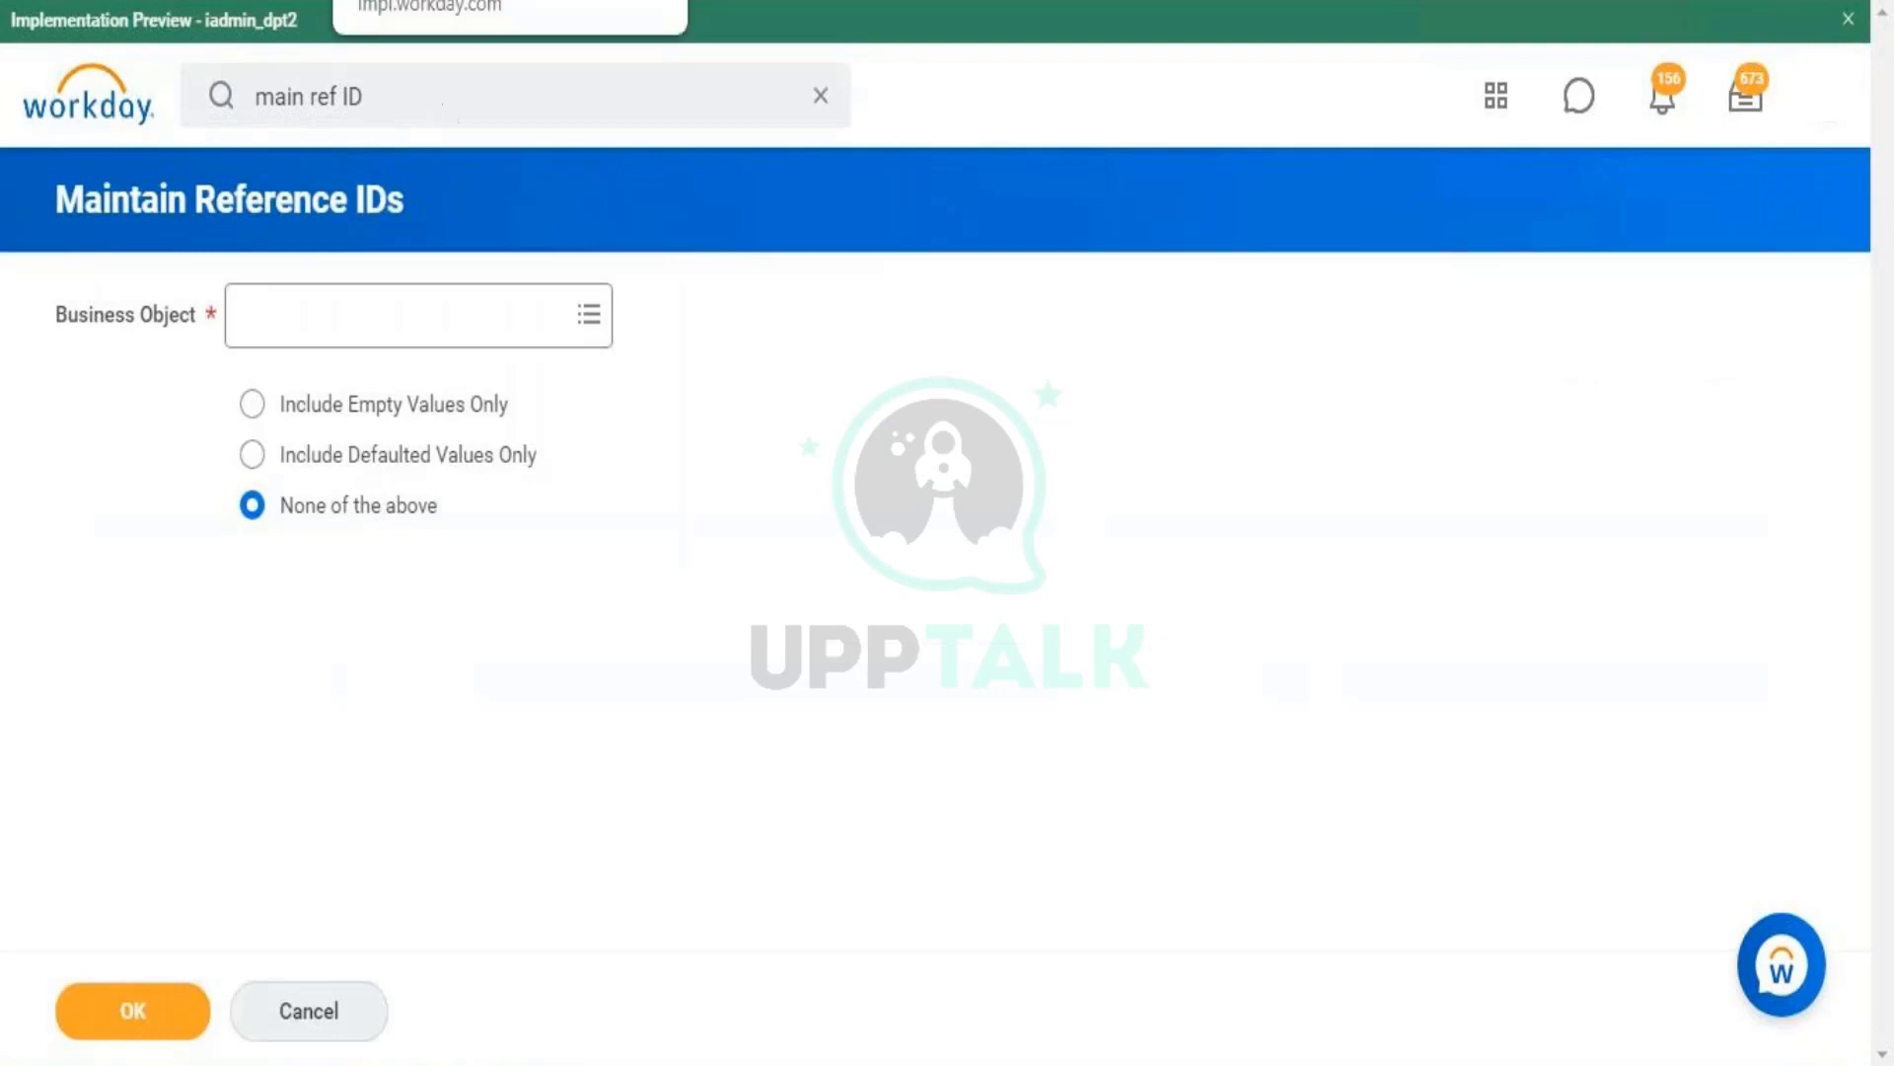
pyautogui.click(227, 2)
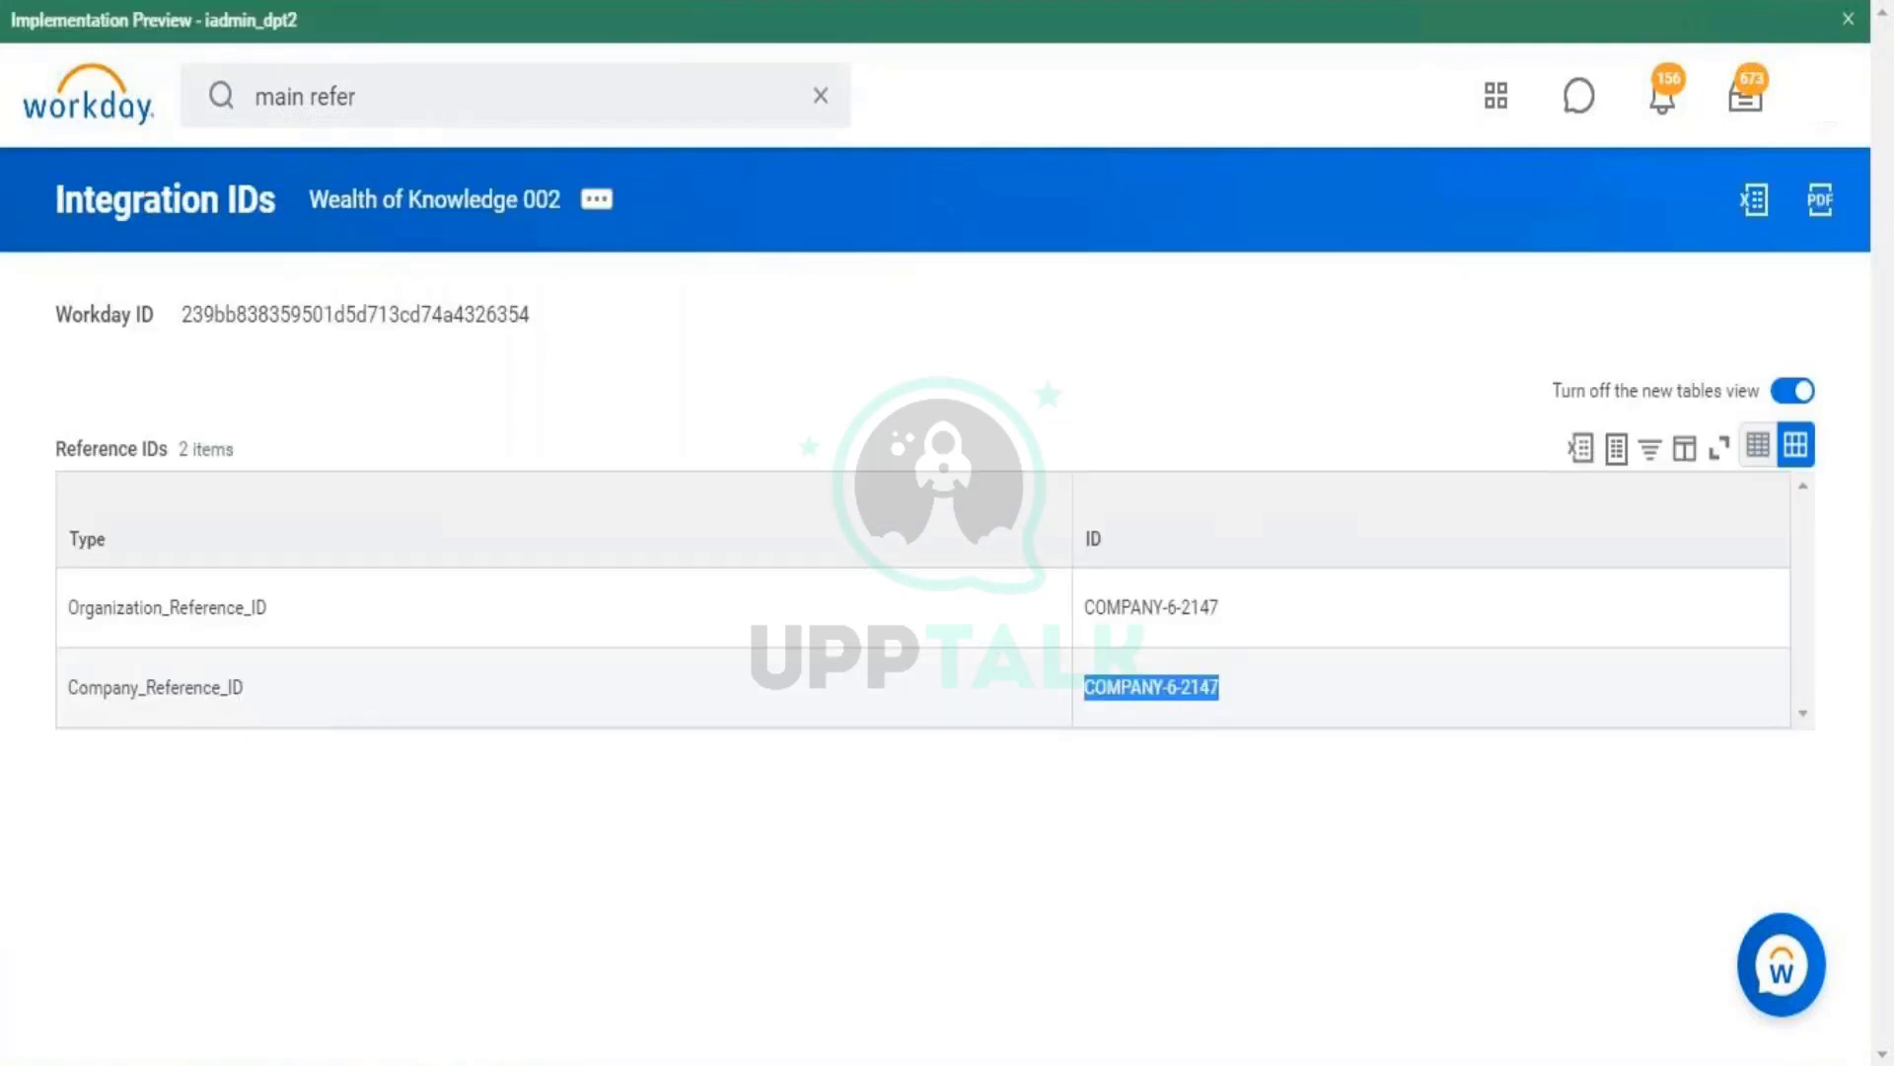
pyautogui.doubleClick(193, 687)
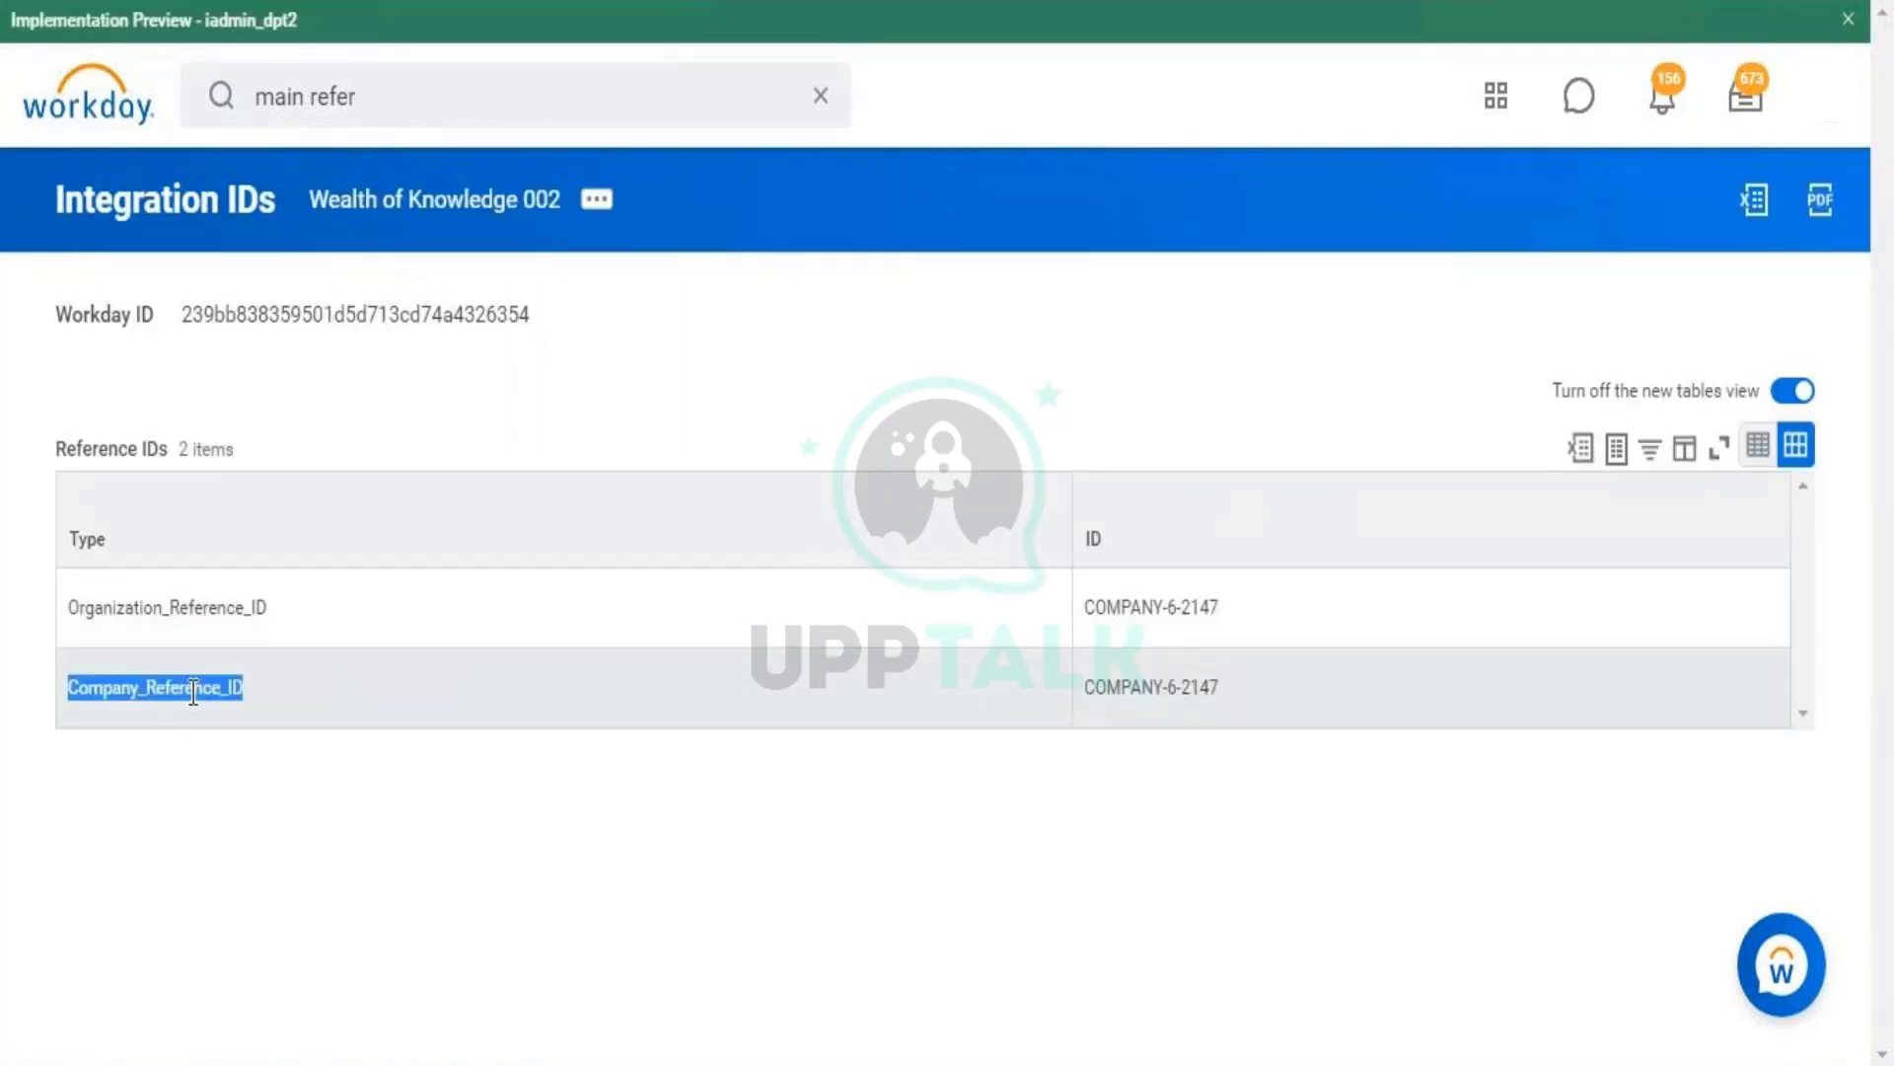
pyautogui.click(434, 2)
# - Choose Company as the business object in Maintain Reference IDs and confirm
pyautogui.click(505, 335)
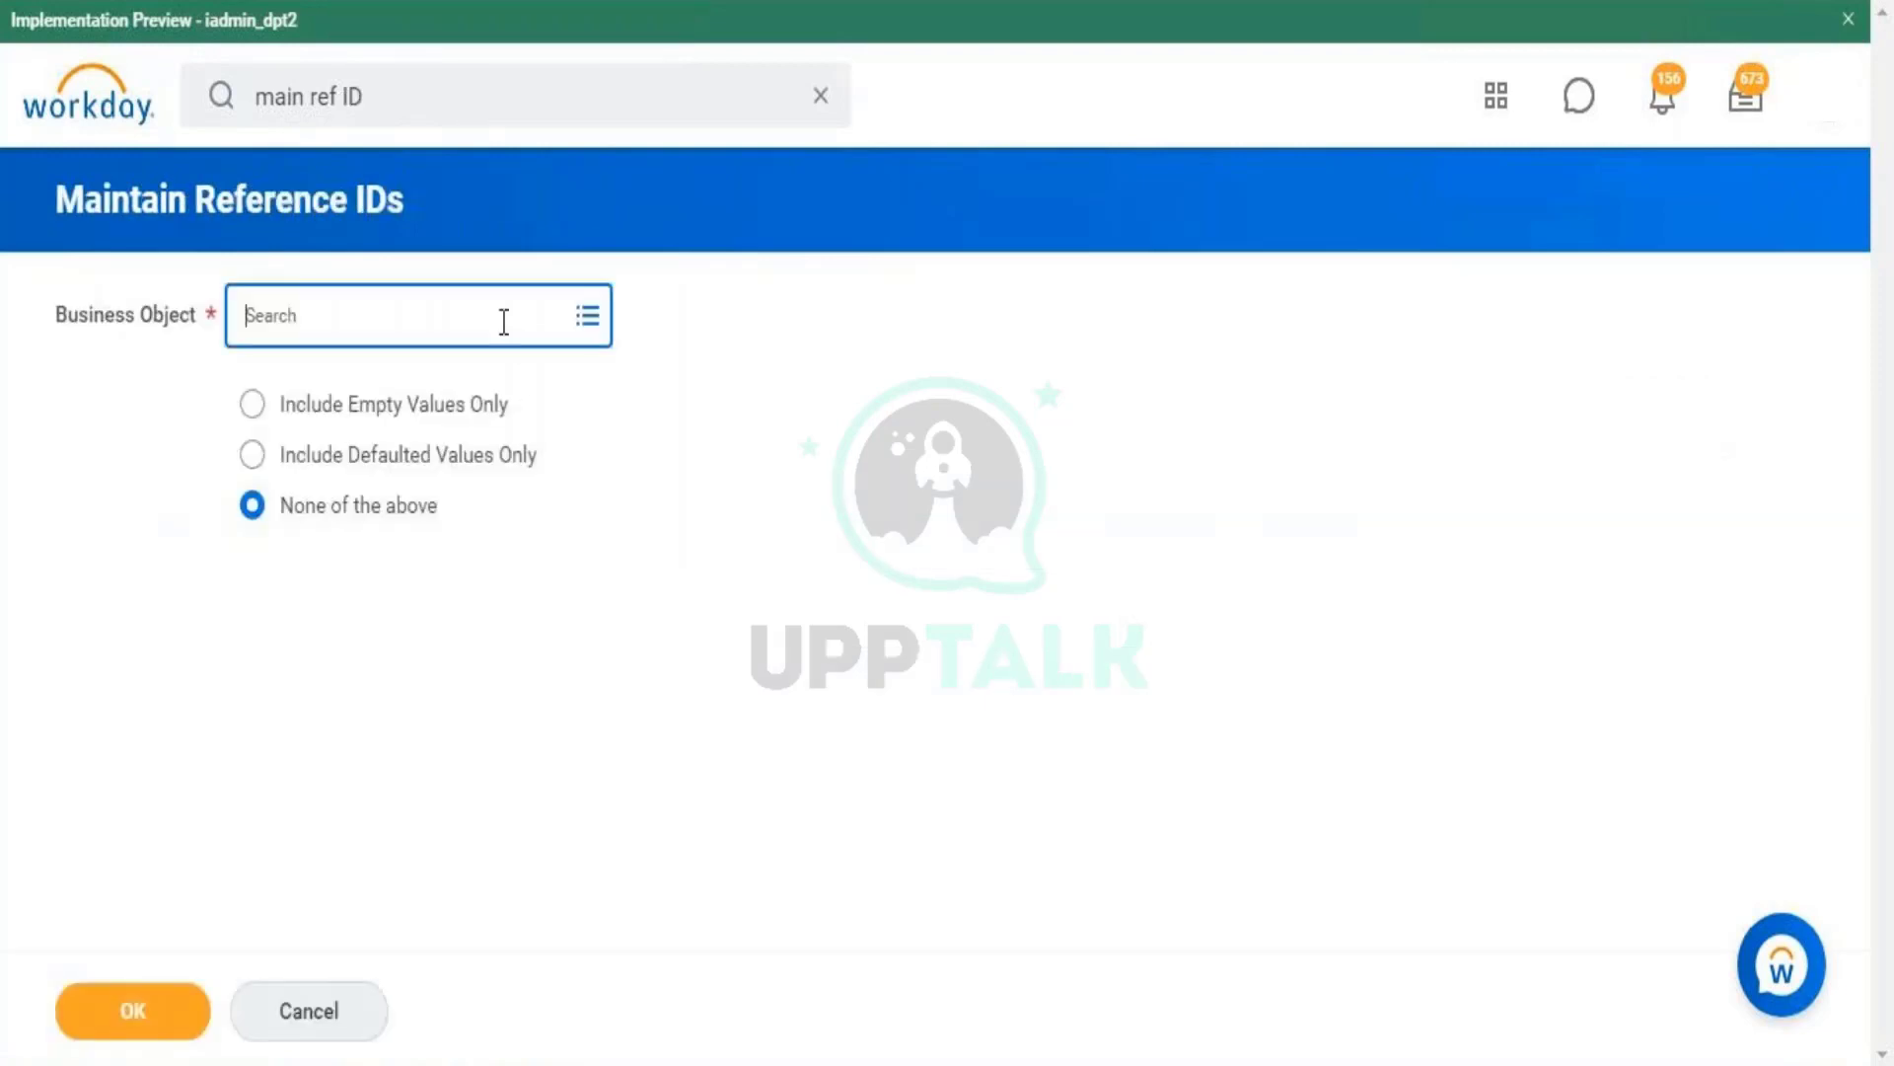
pyautogui.write('COMPANY')
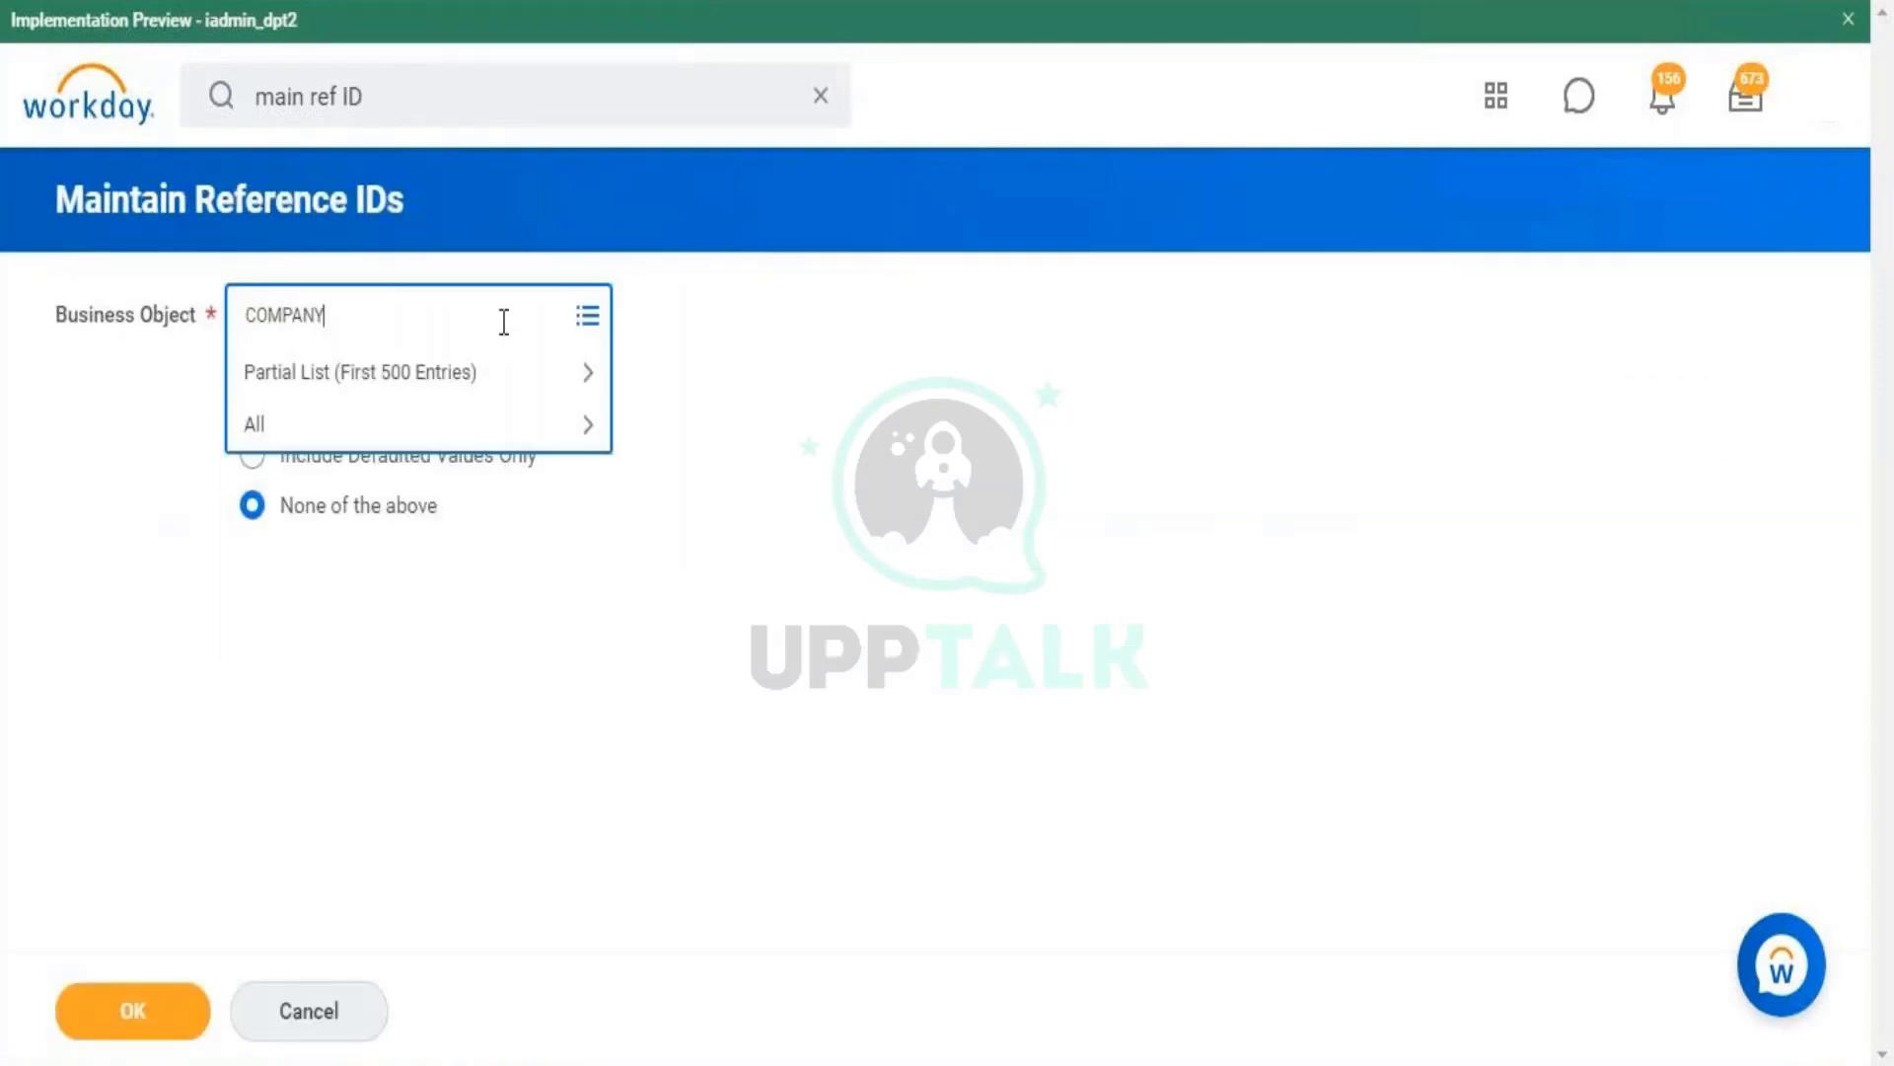
pyautogui.press('Return')
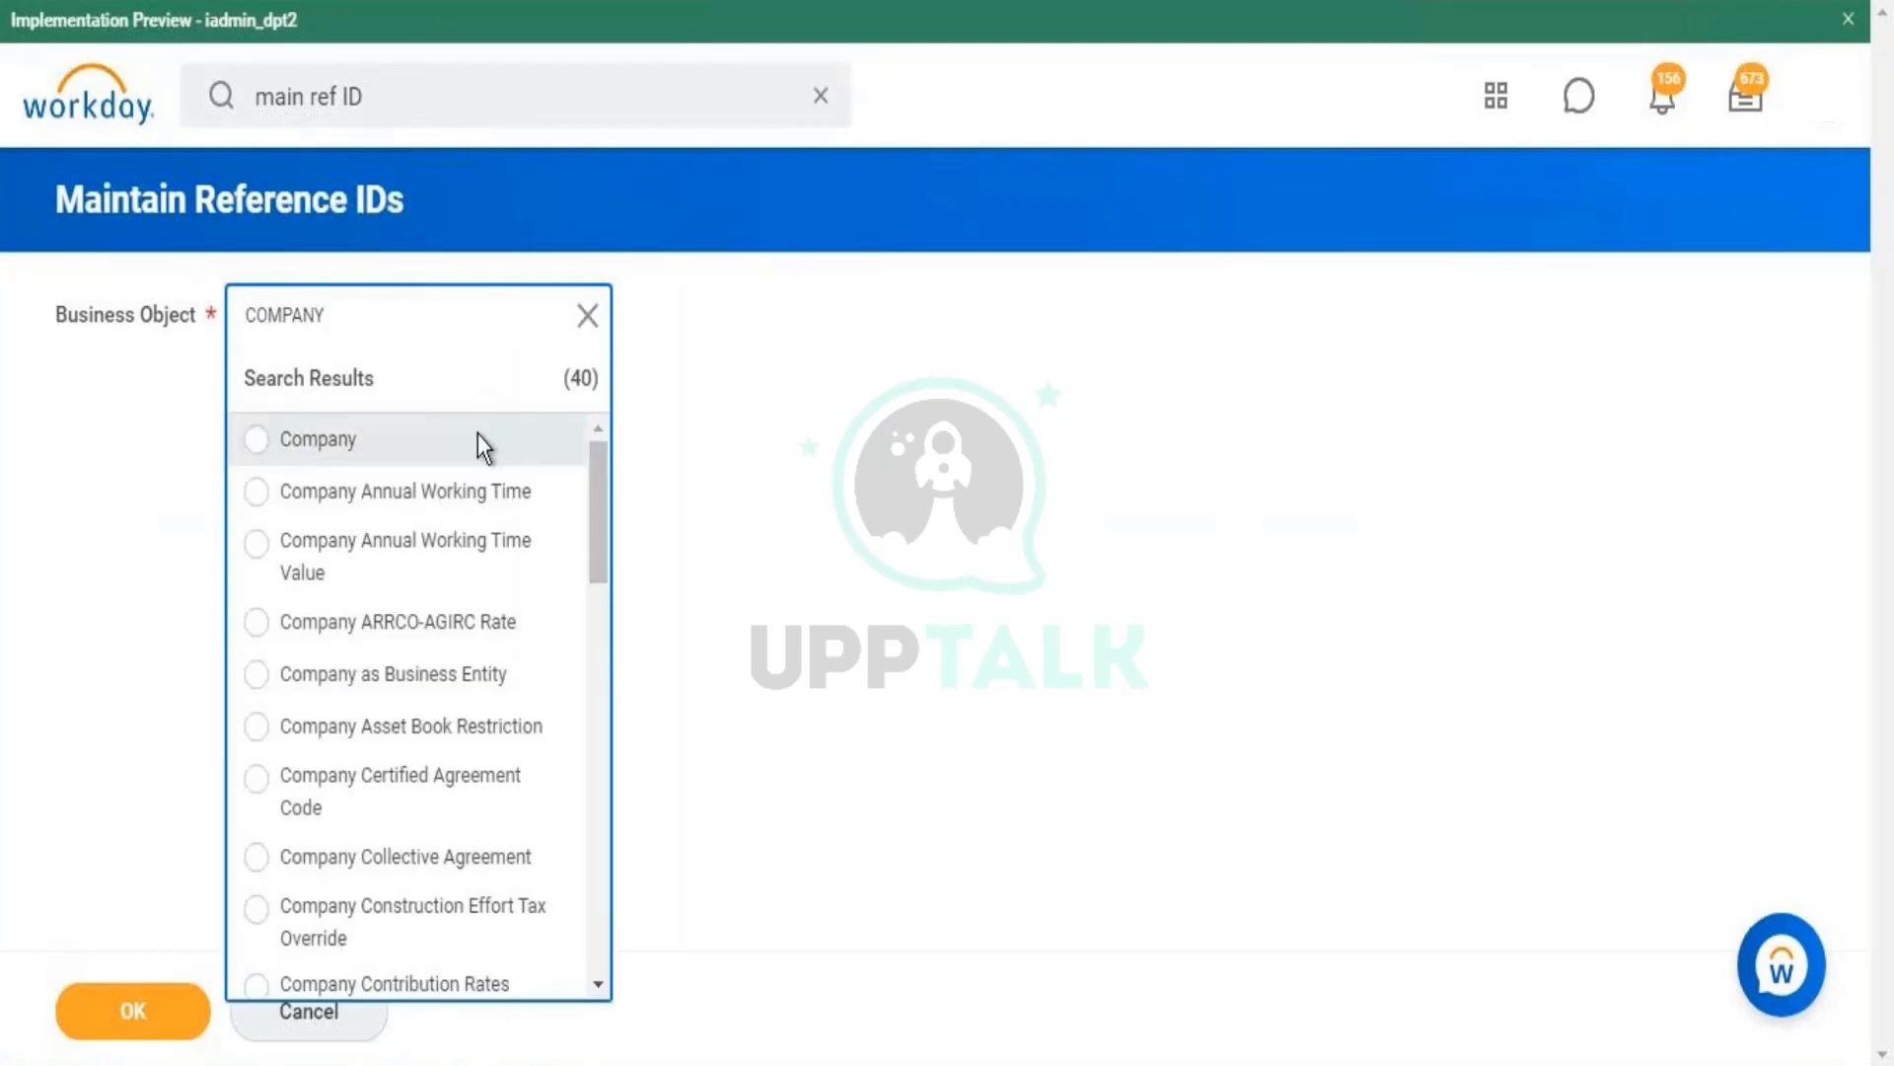
pyautogui.click(477, 439)
pyautogui.click(168, 1006)
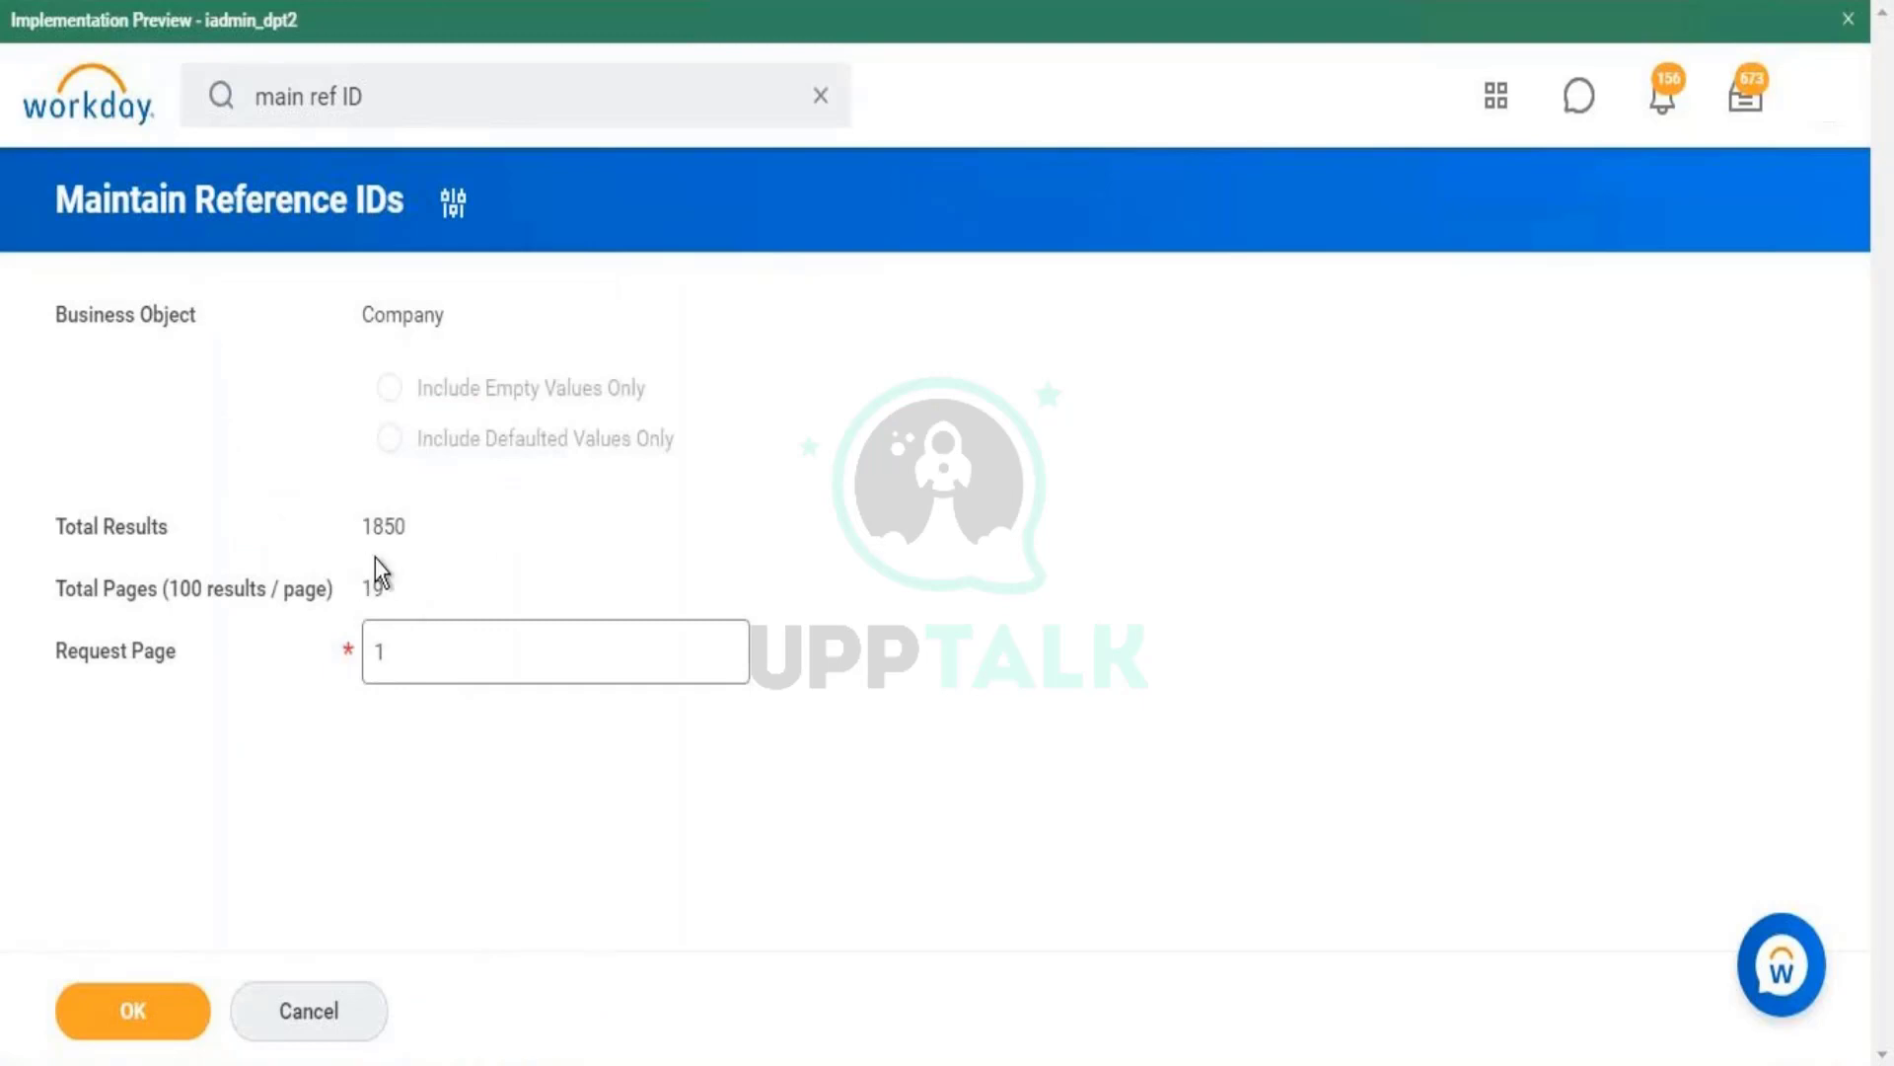
# - Load page 1 of 19 (1850 results) and browse values such as COMPANY-6-2044
pyautogui.doubleClick(386, 534)
pyautogui.doubleClick(377, 588)
pyautogui.click(443, 662)
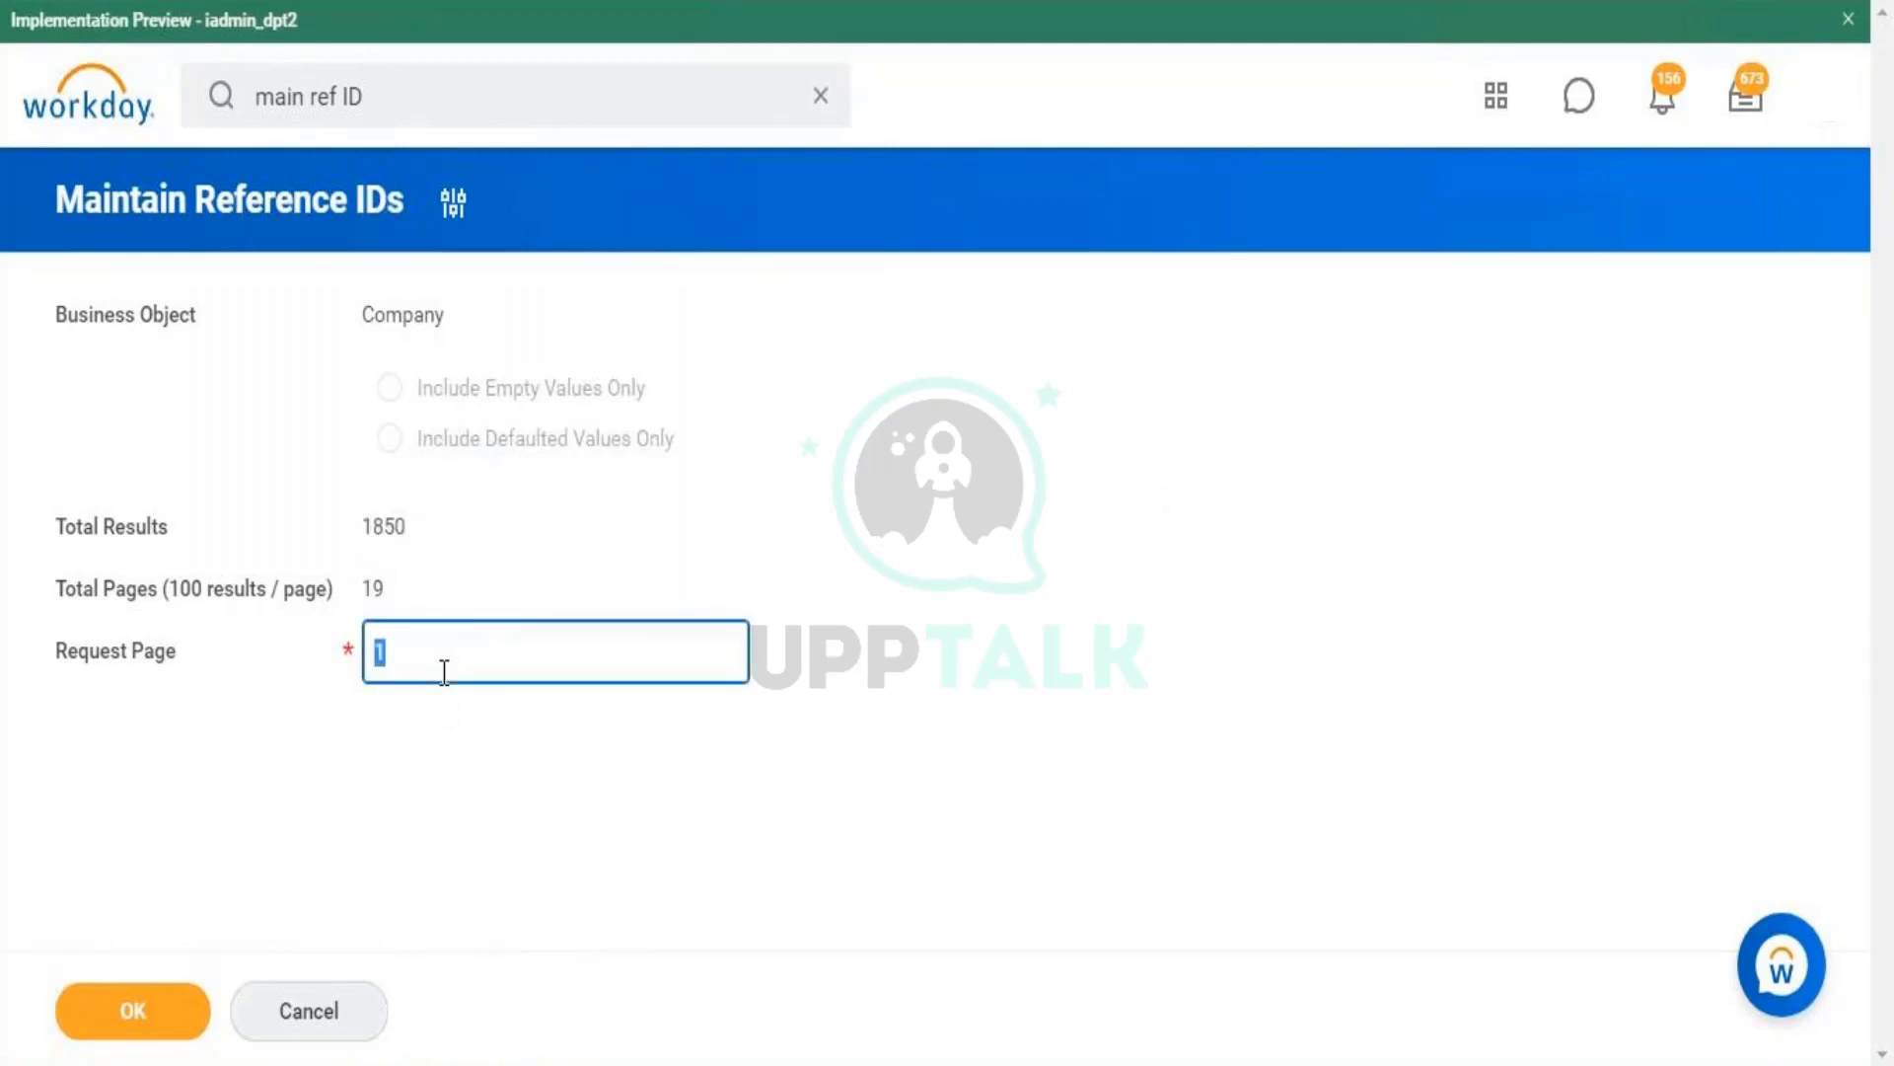
pyautogui.click(158, 1007)
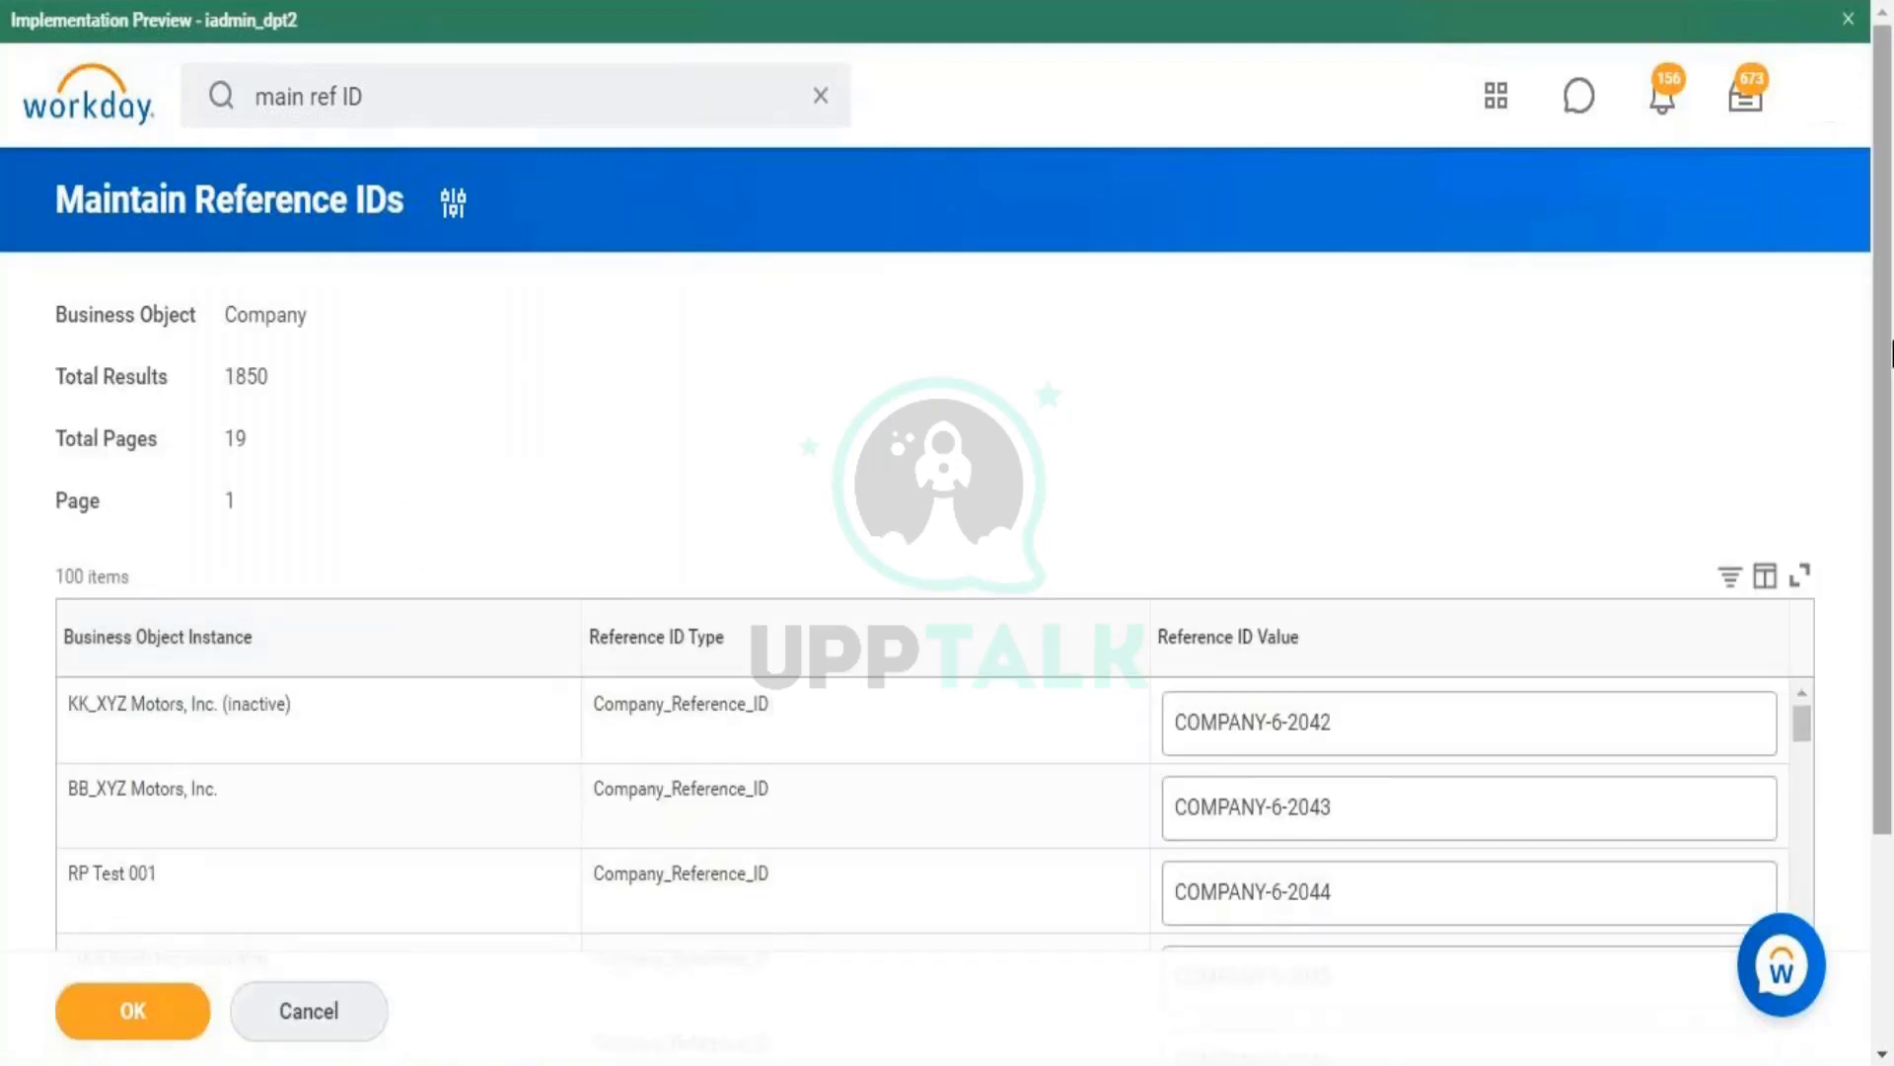
pyautogui.scroll(-3, 1892, 350)
pyautogui.click(1395, 604)
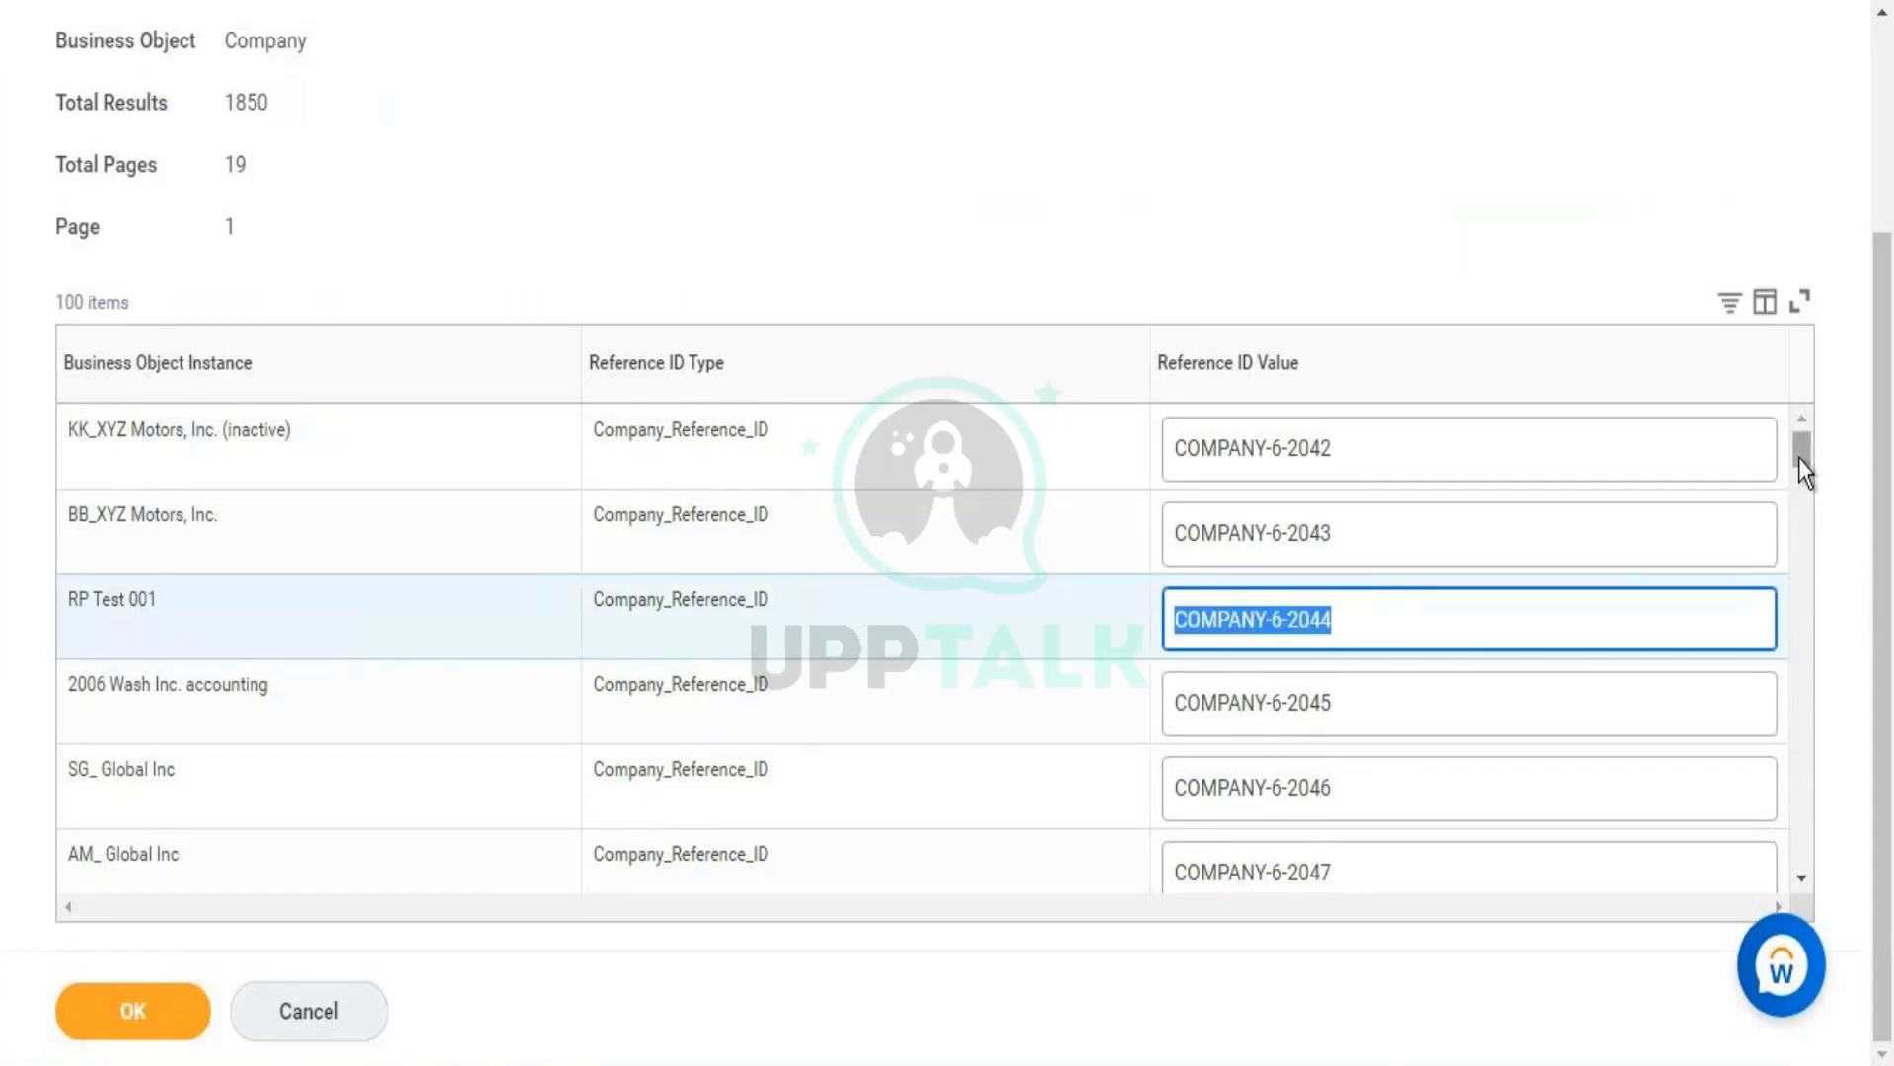
pyautogui.moveTo(1799, 458); pyautogui.dragTo(1892, 415)
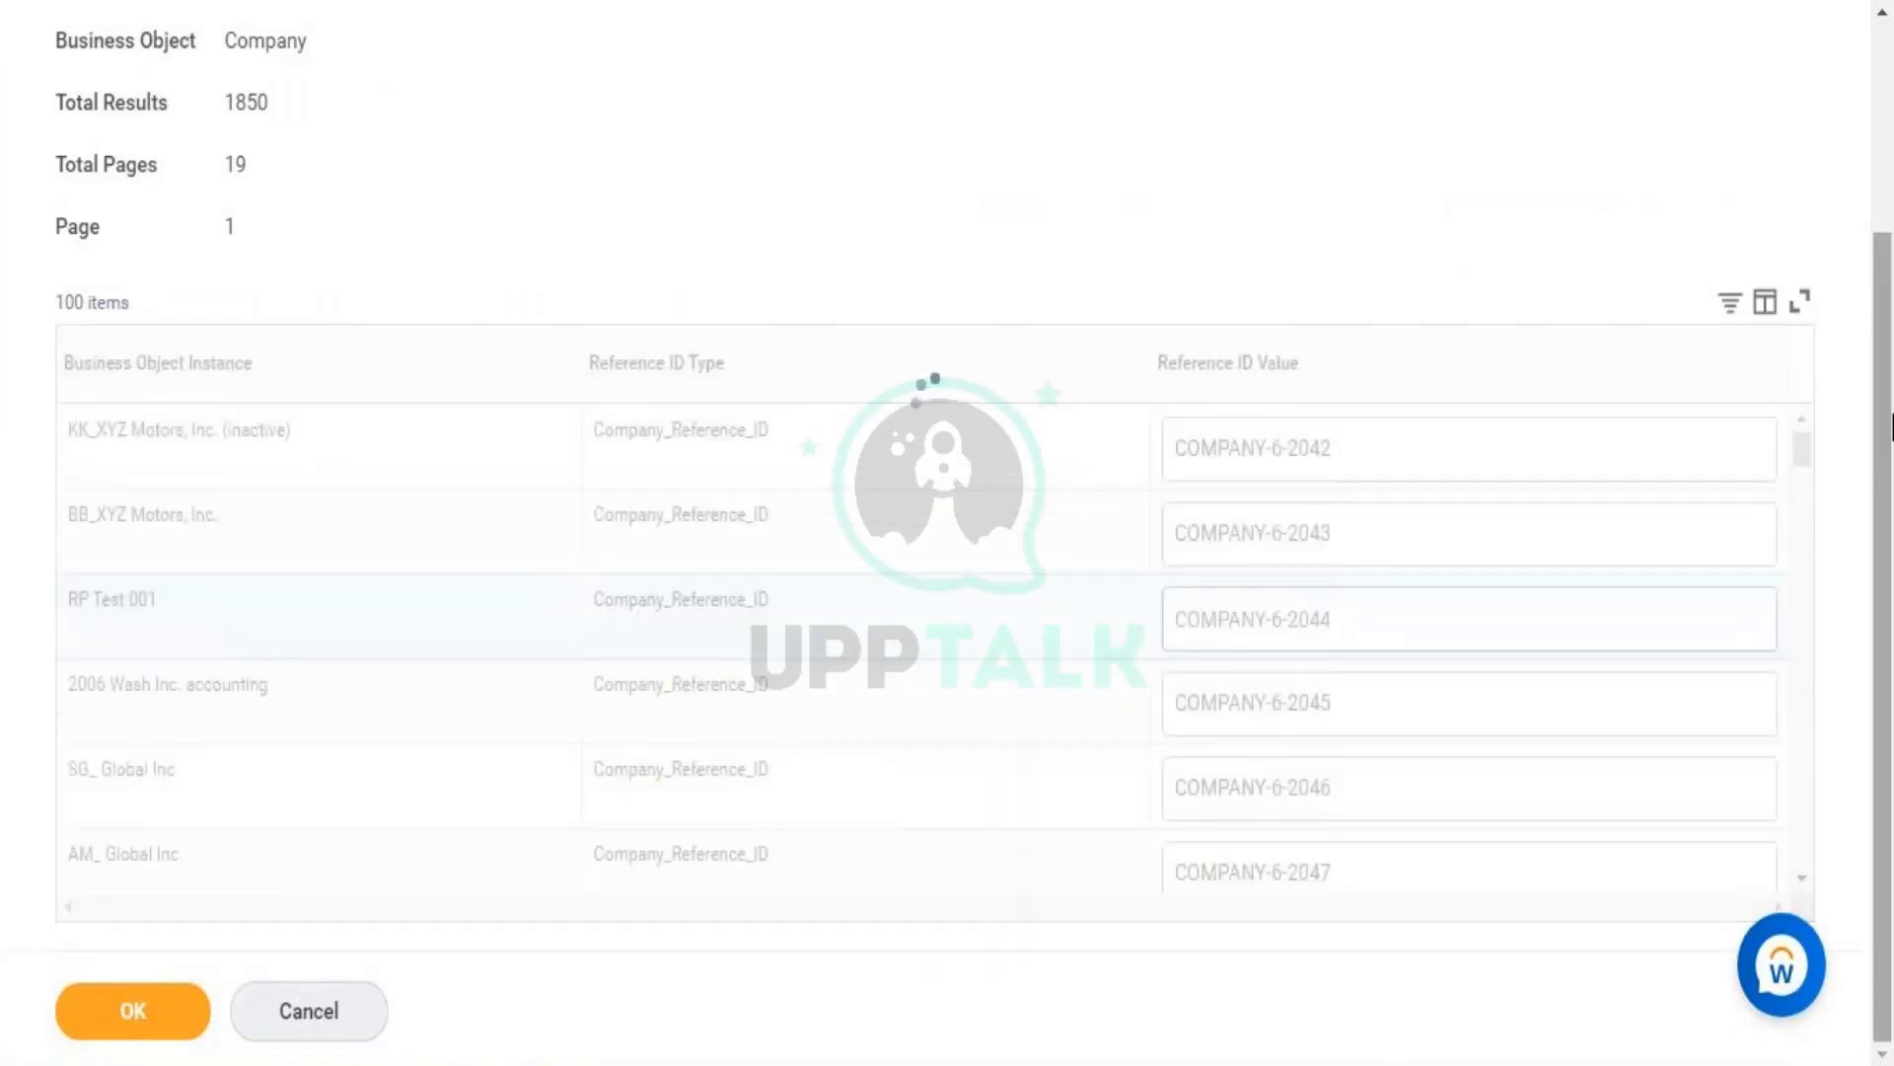
pyautogui.scroll(3, 1892, 427)
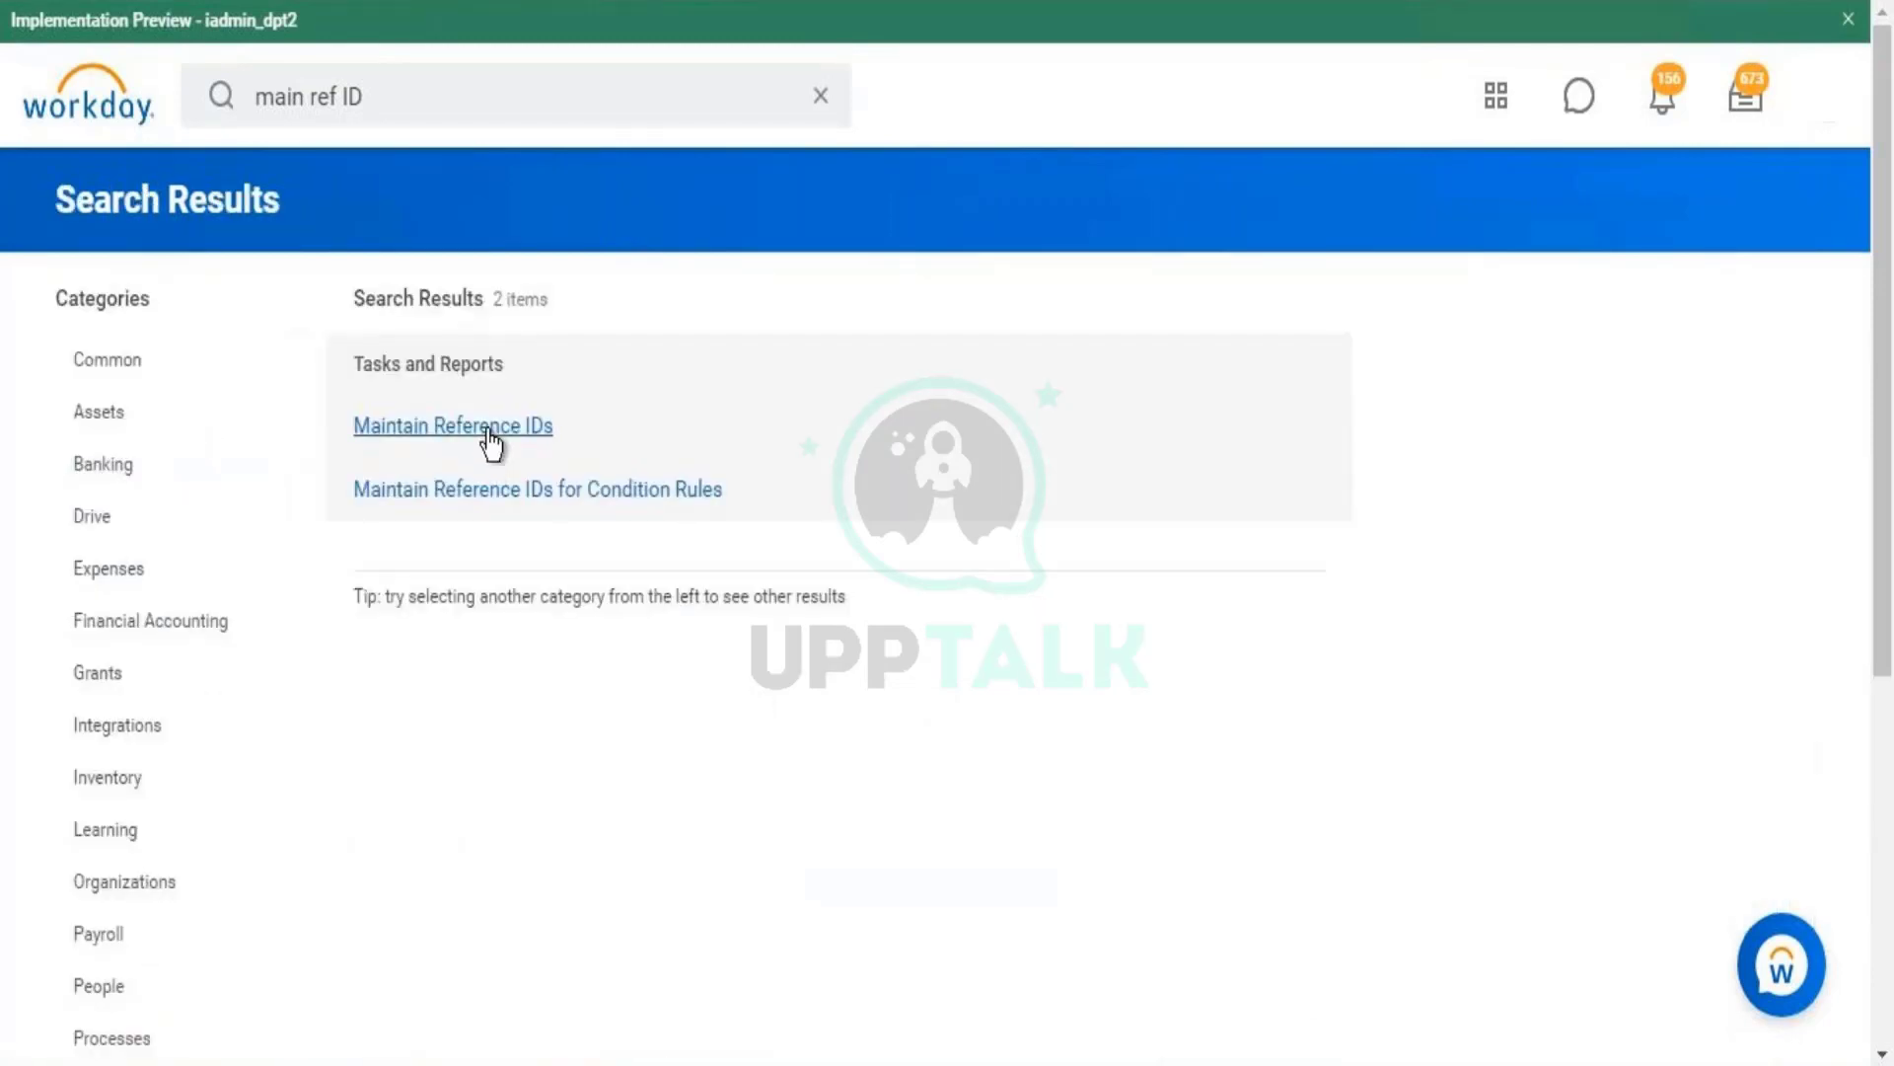
# - Choose Company again as the business object for Maintain Reference IDs
pyautogui.click(419, 316)
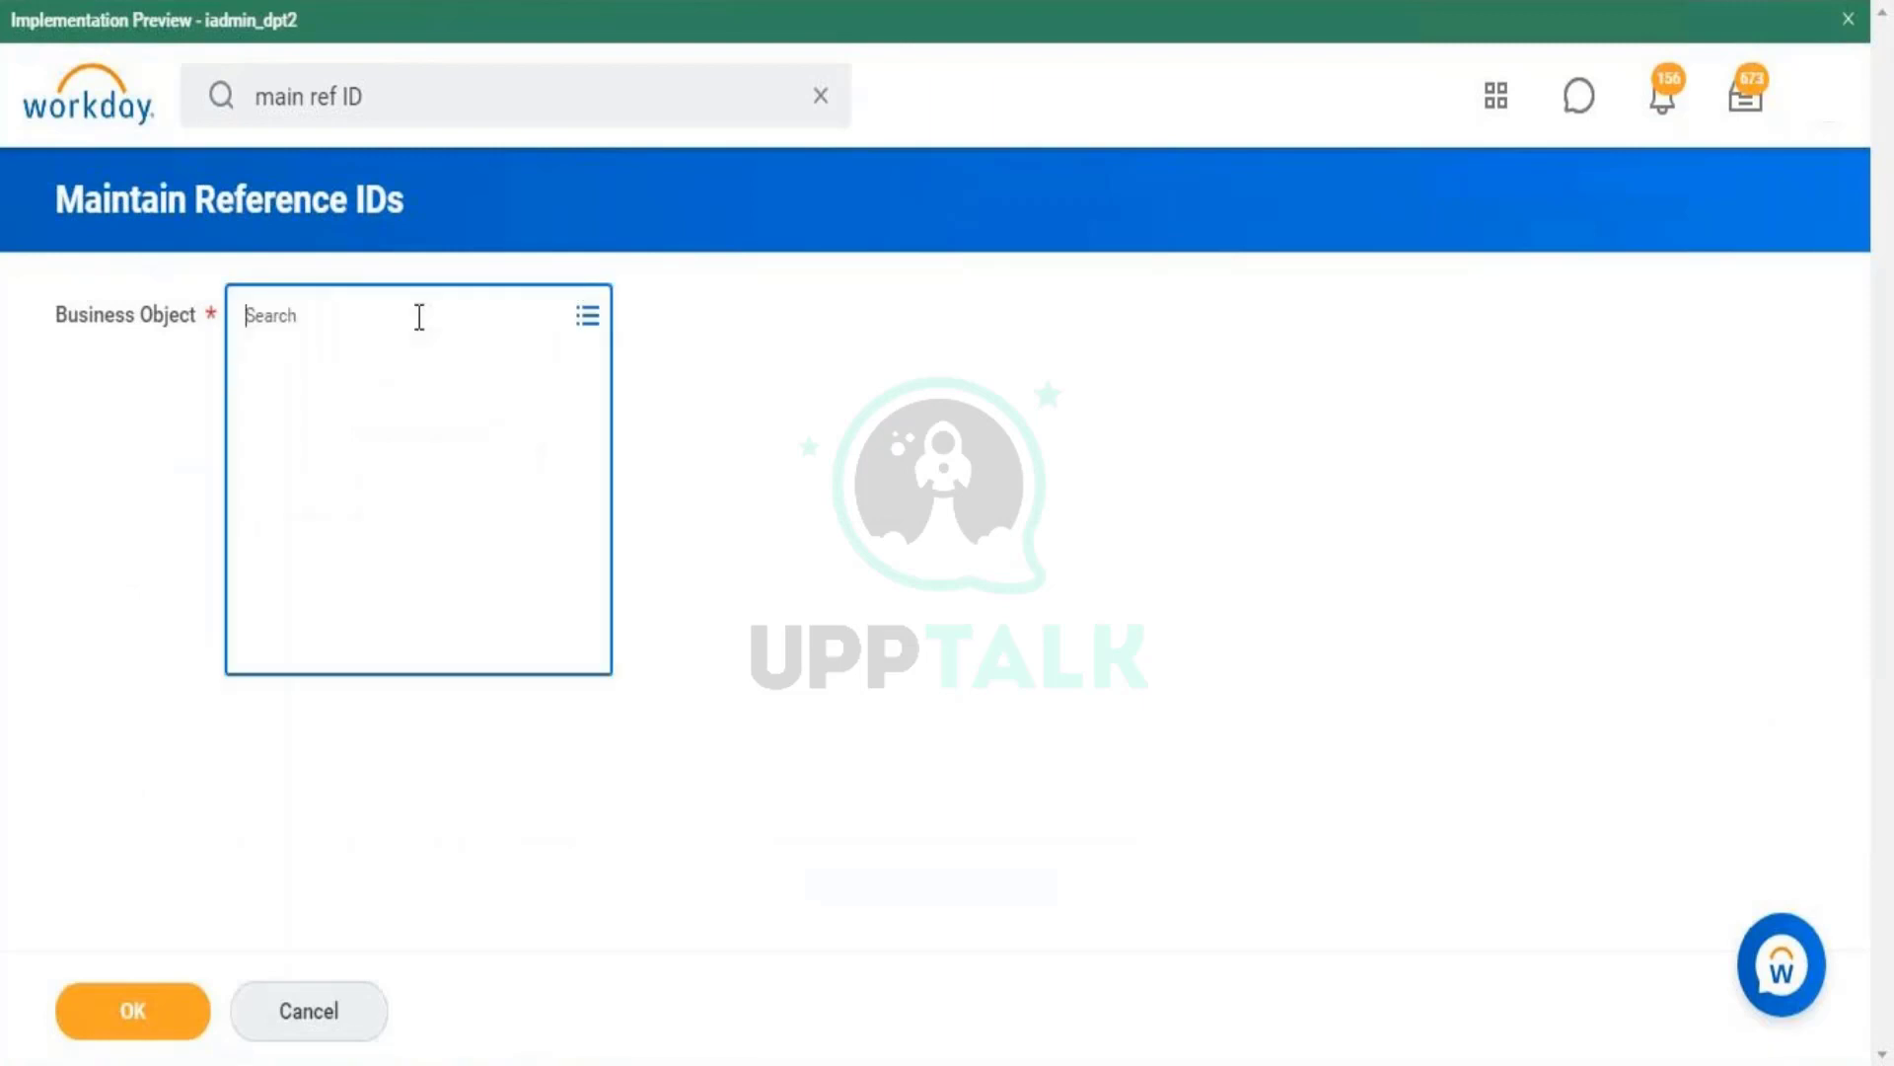
pyautogui.write('COMPANY')
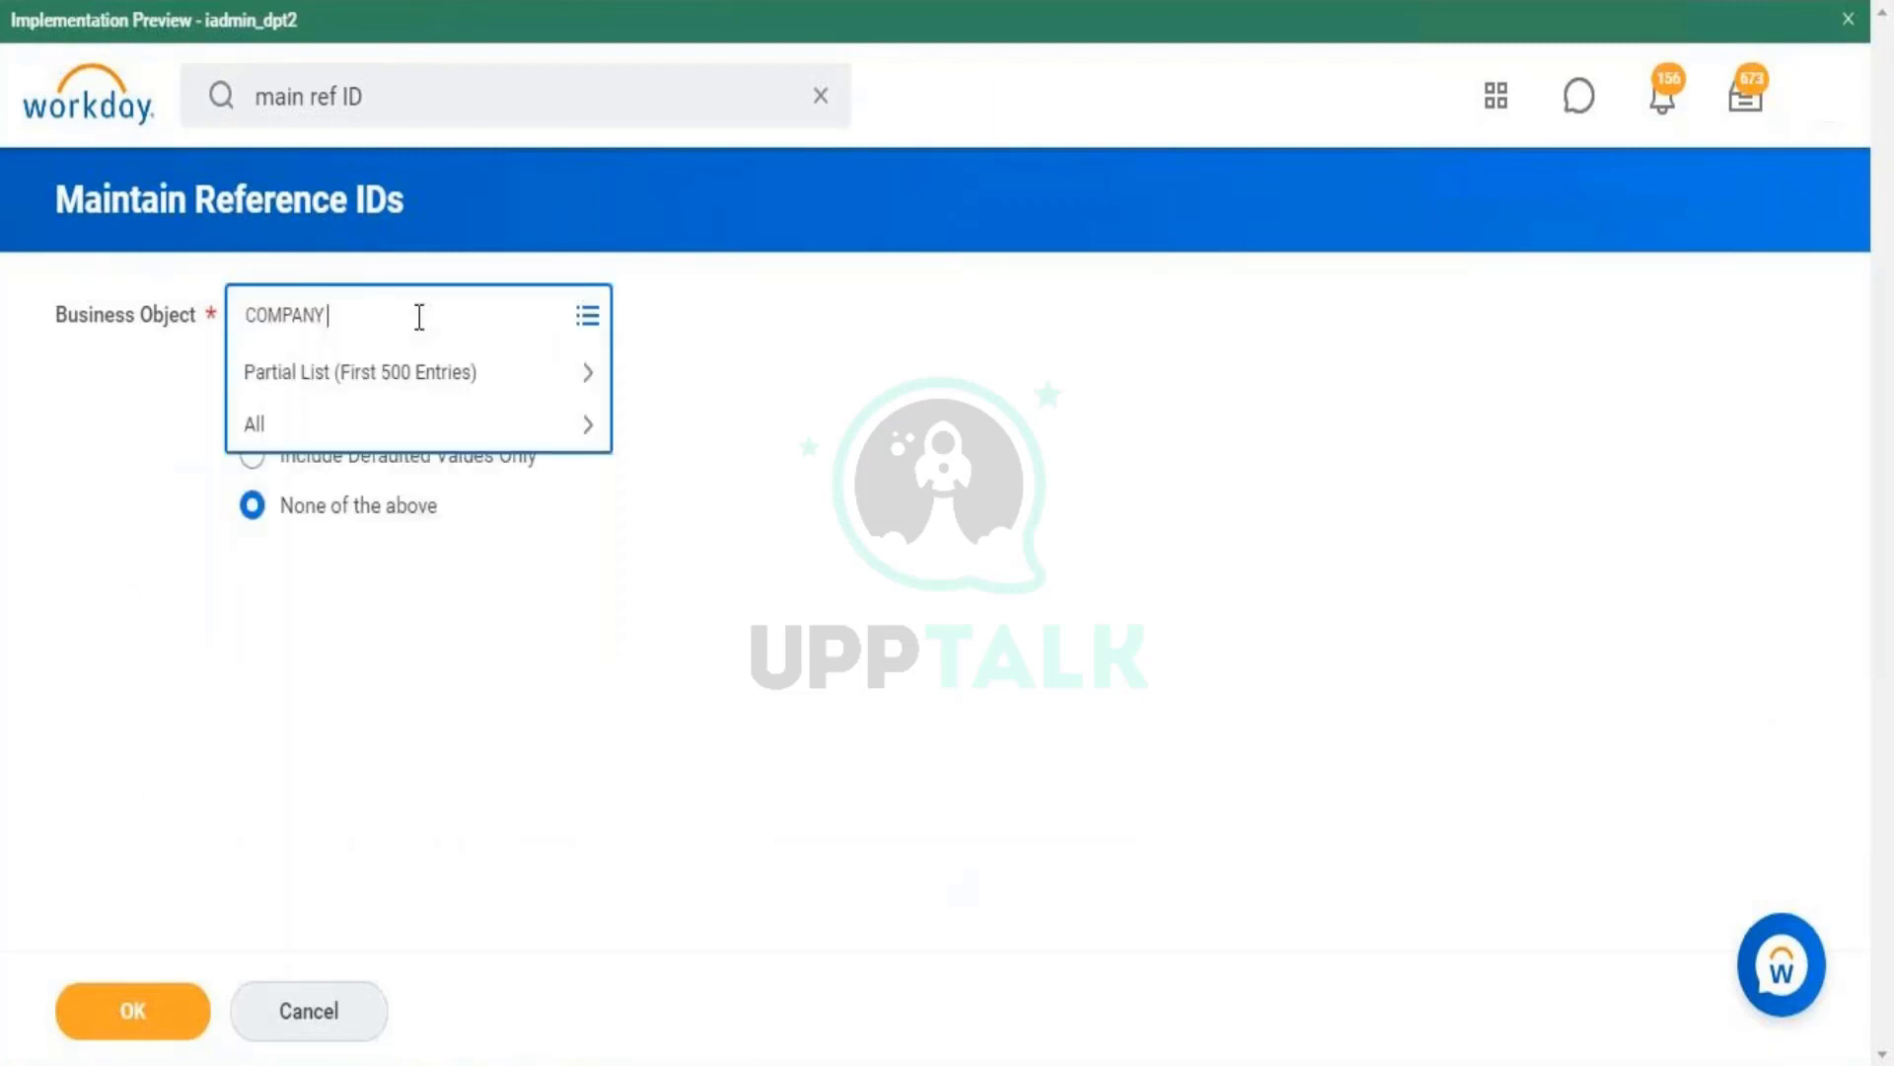
pyautogui.press('Return')
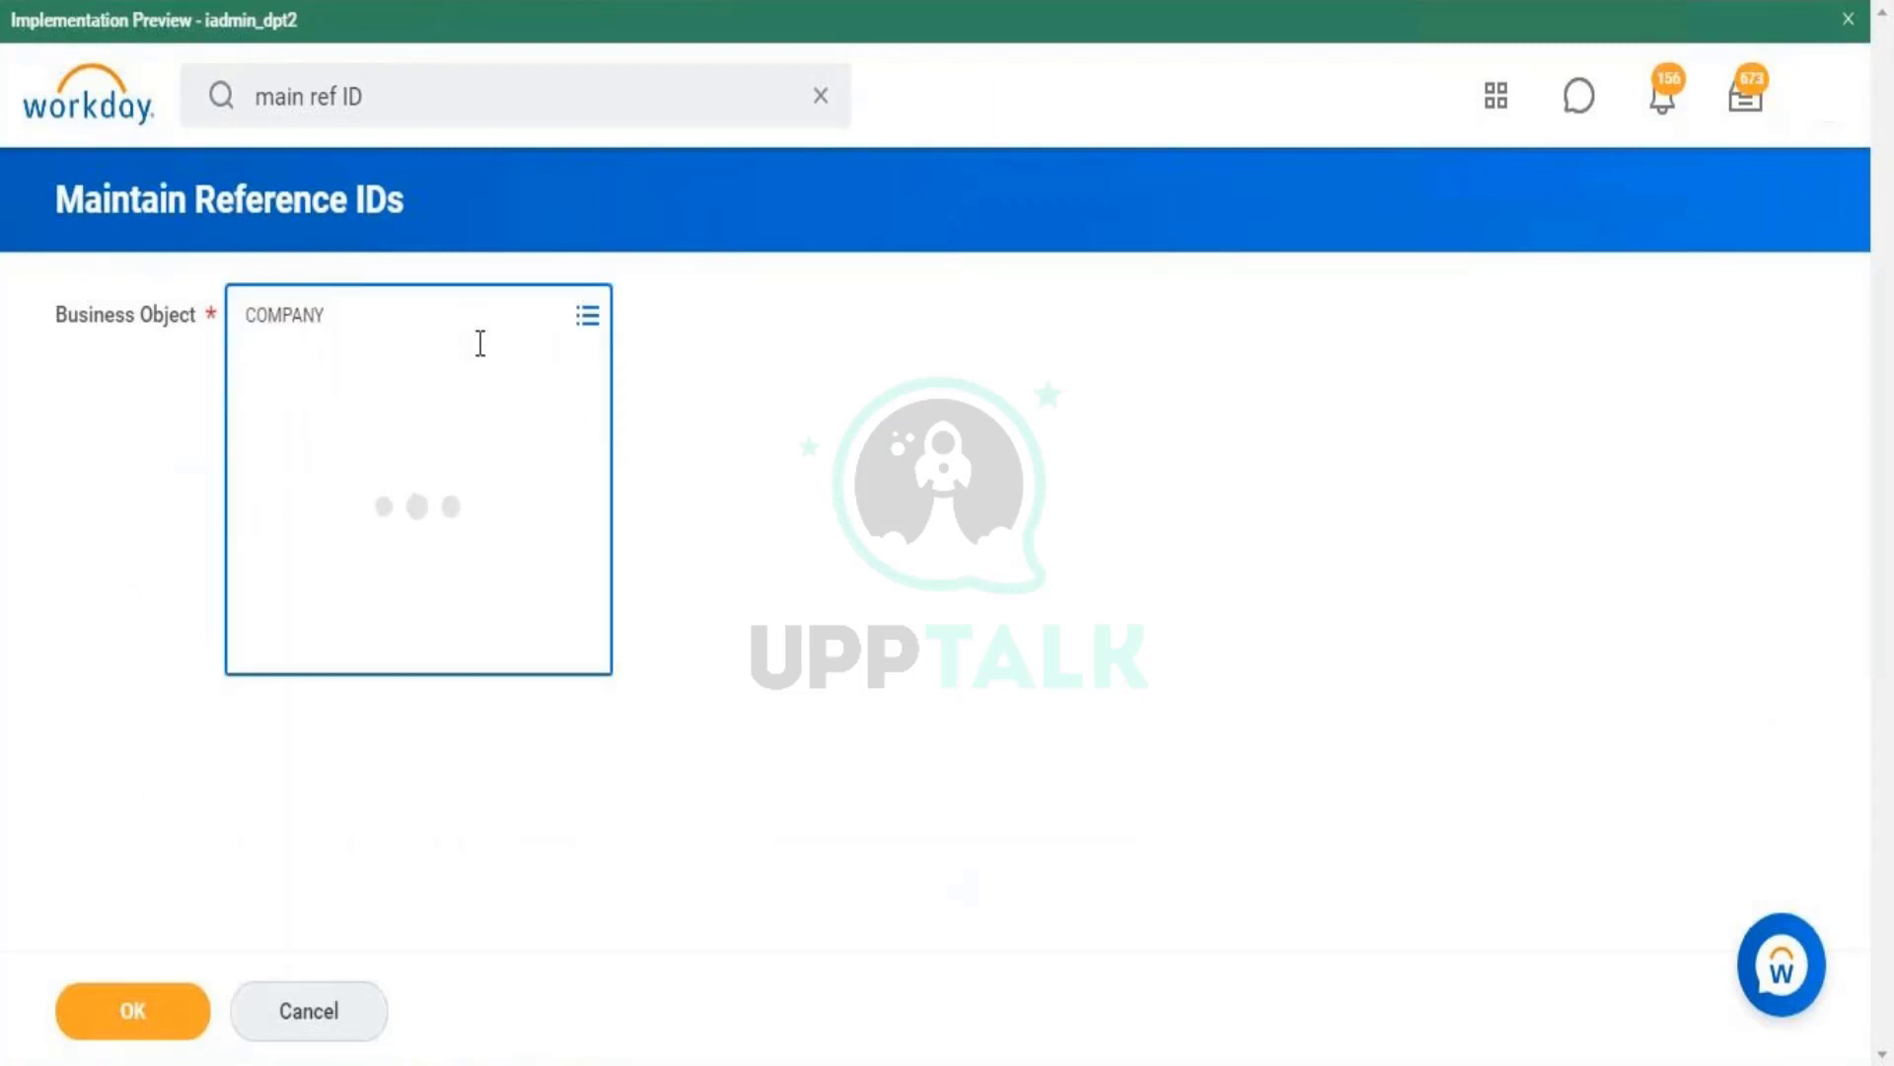
pyautogui.click(417, 459)
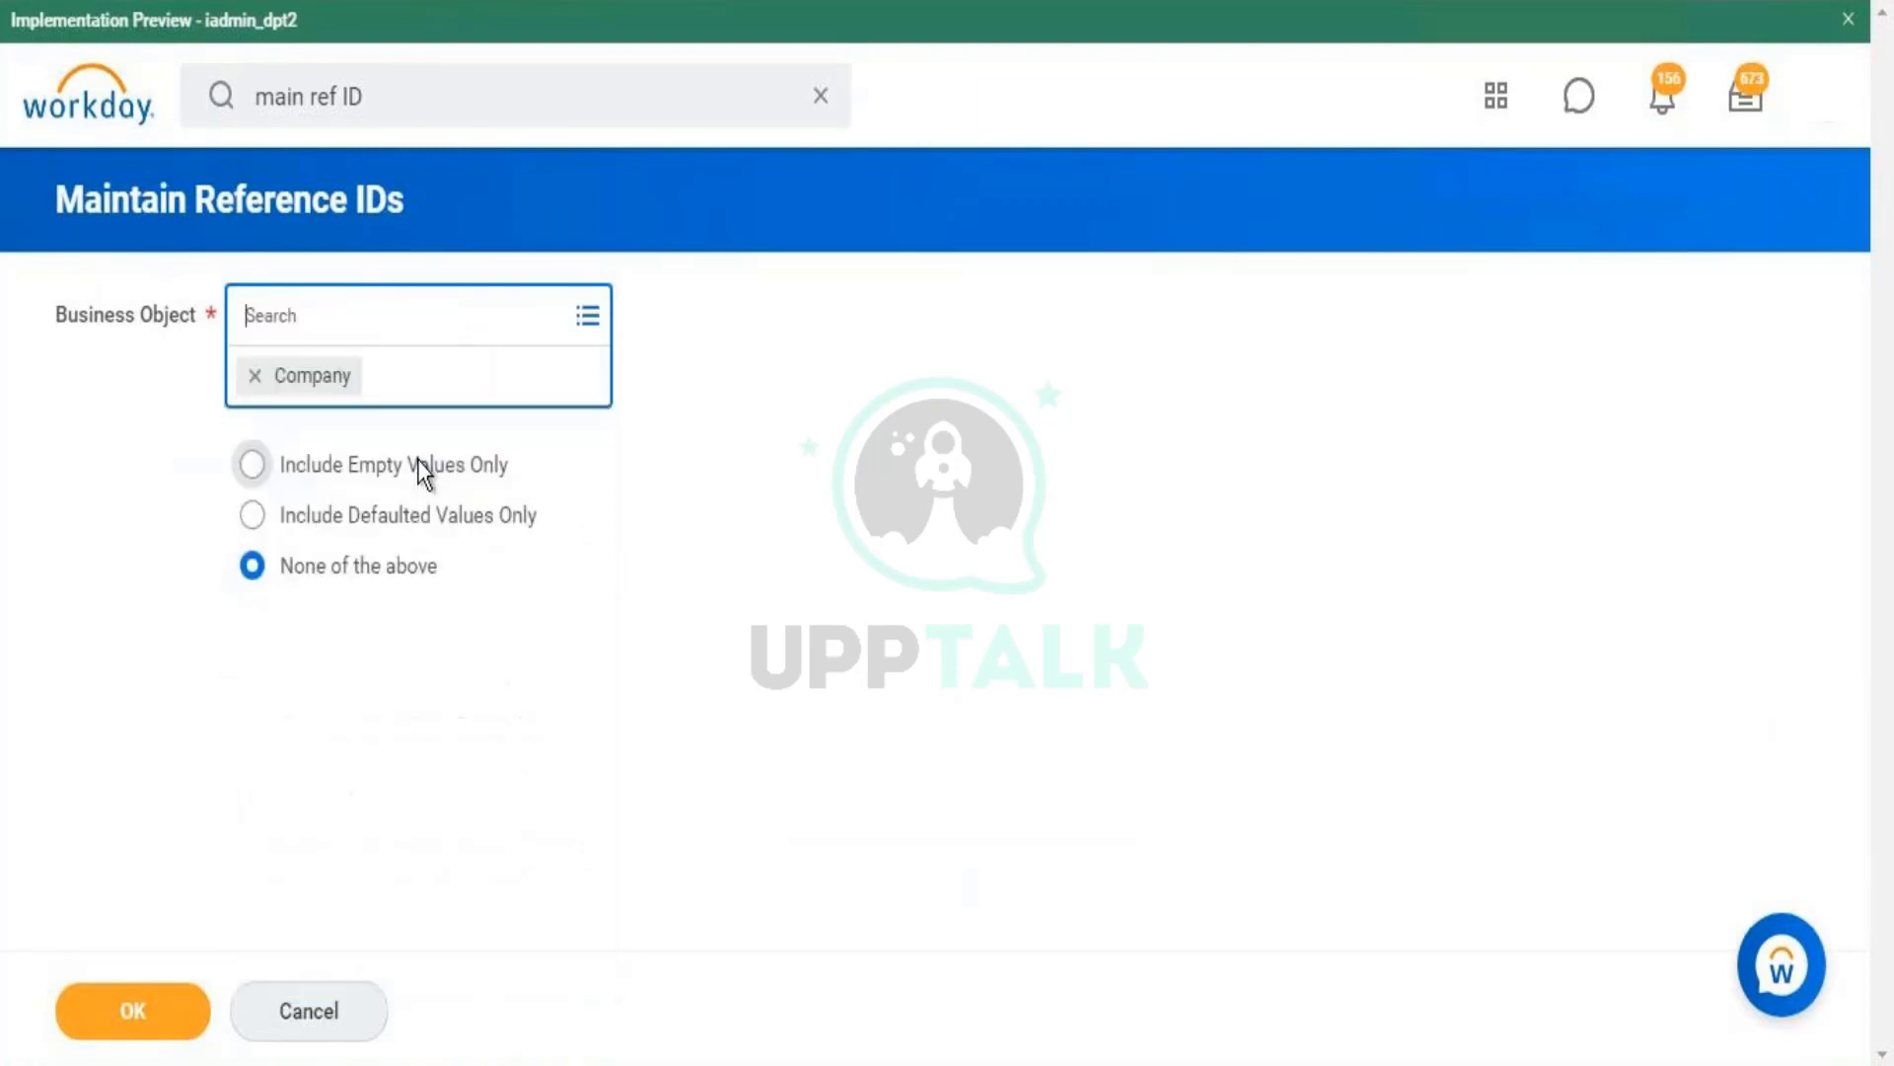
pyautogui.click(139, 1032)
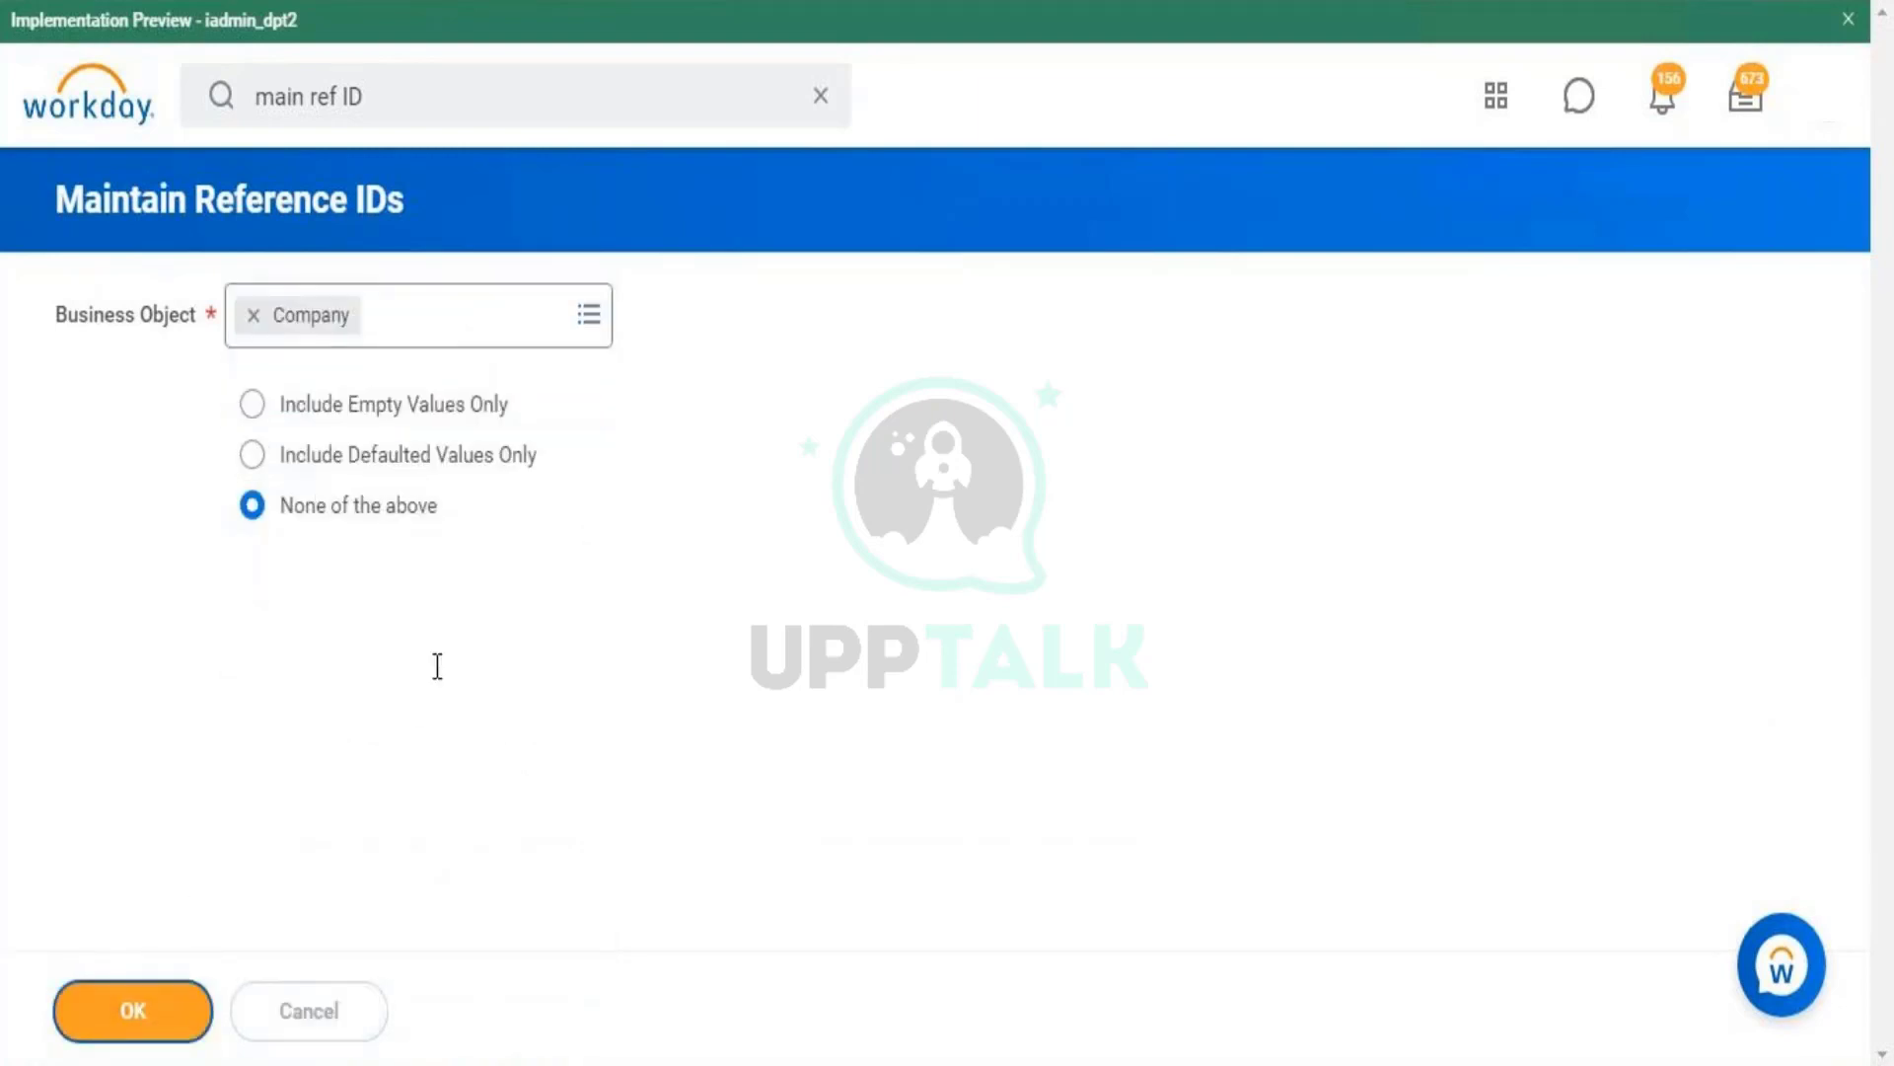
# - Request page 19 of the Company reference IDs and scroll through the list
pyautogui.click(437, 666)
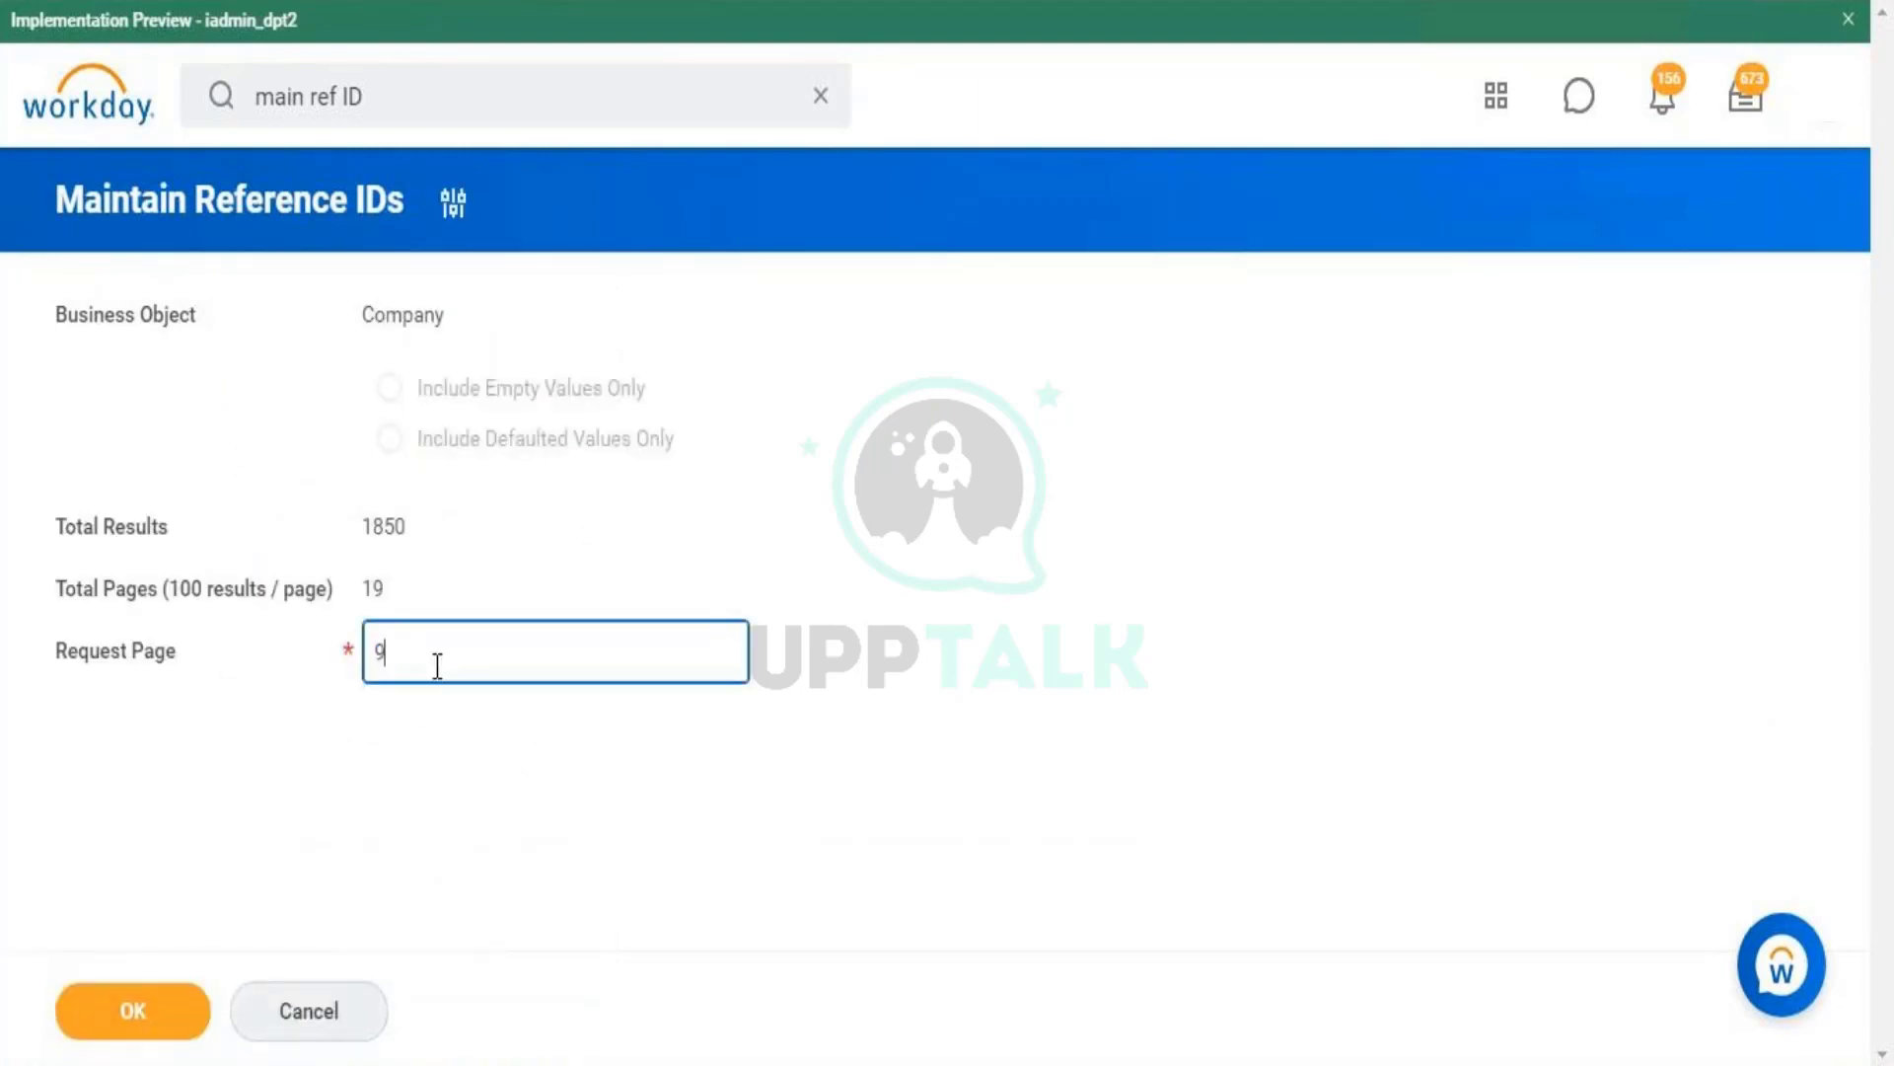
pyautogui.press('BackSpace')
pyautogui.write('19')
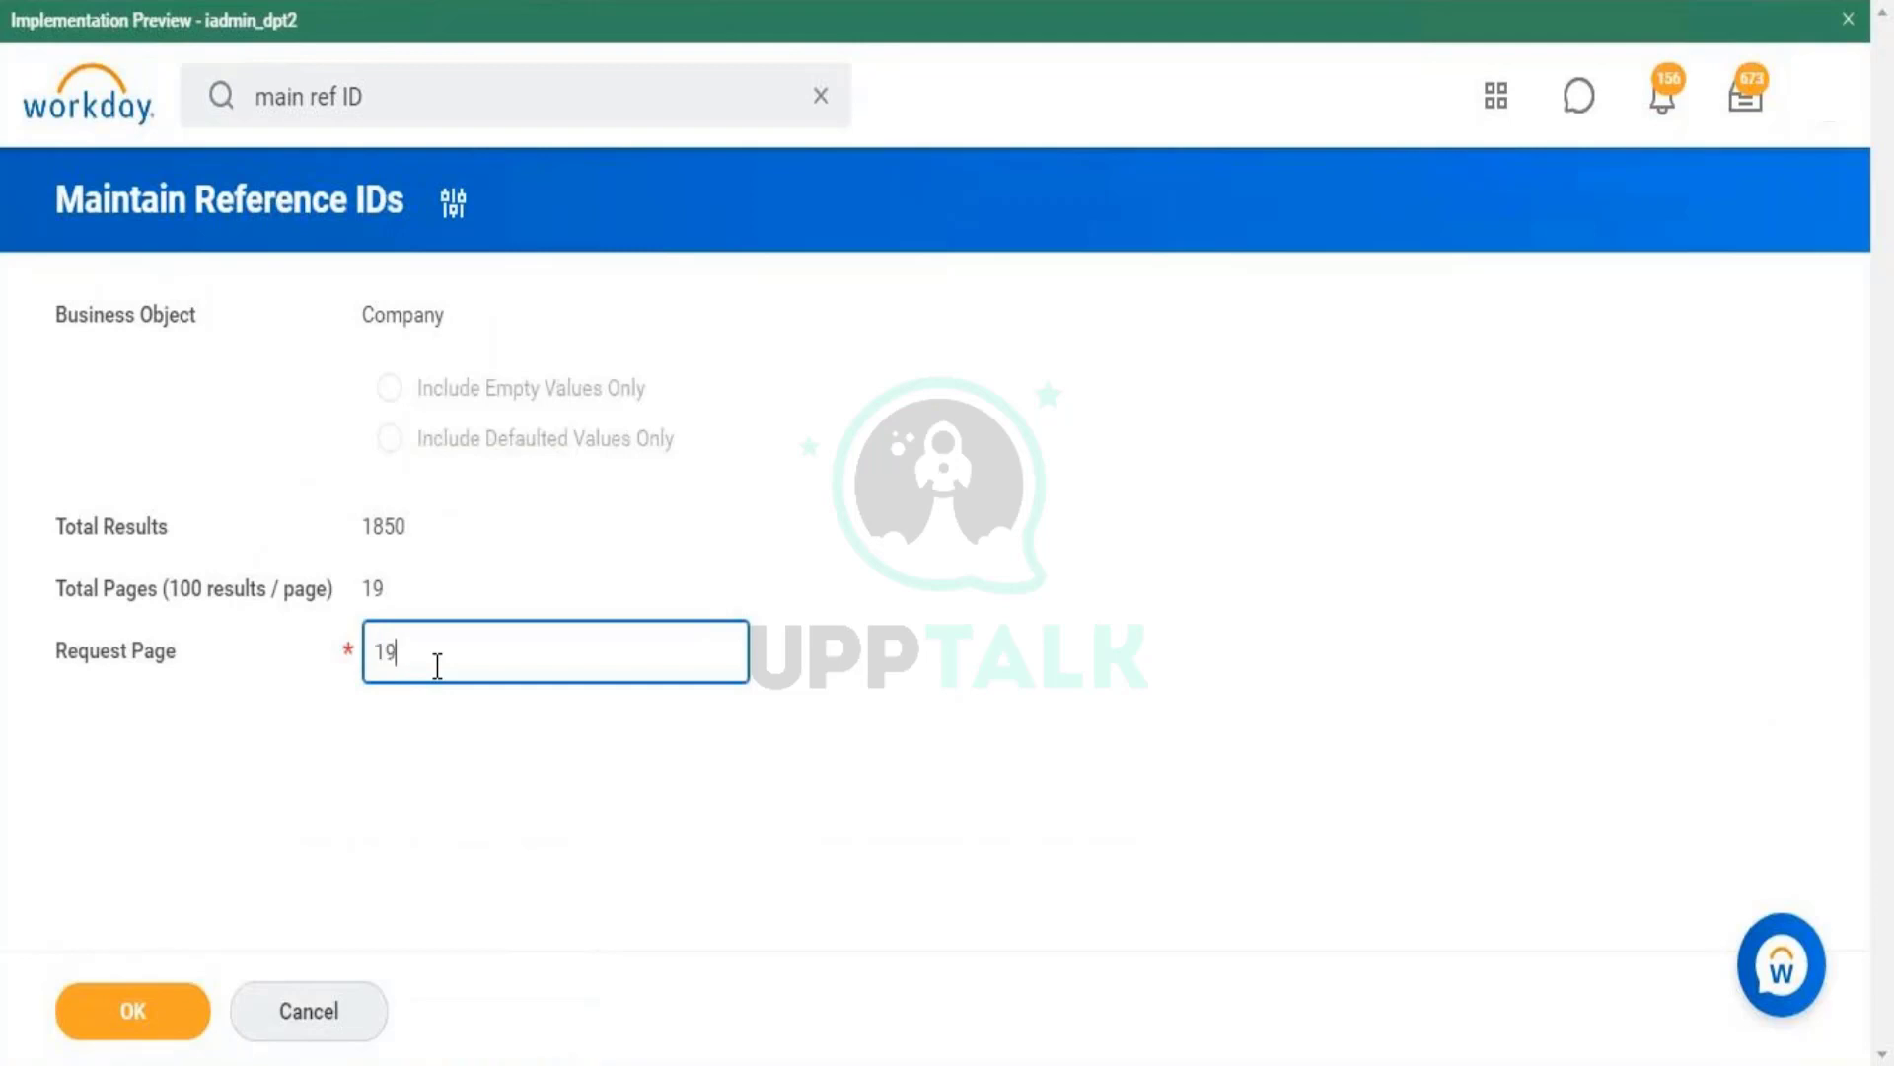
pyautogui.click(94, 1021)
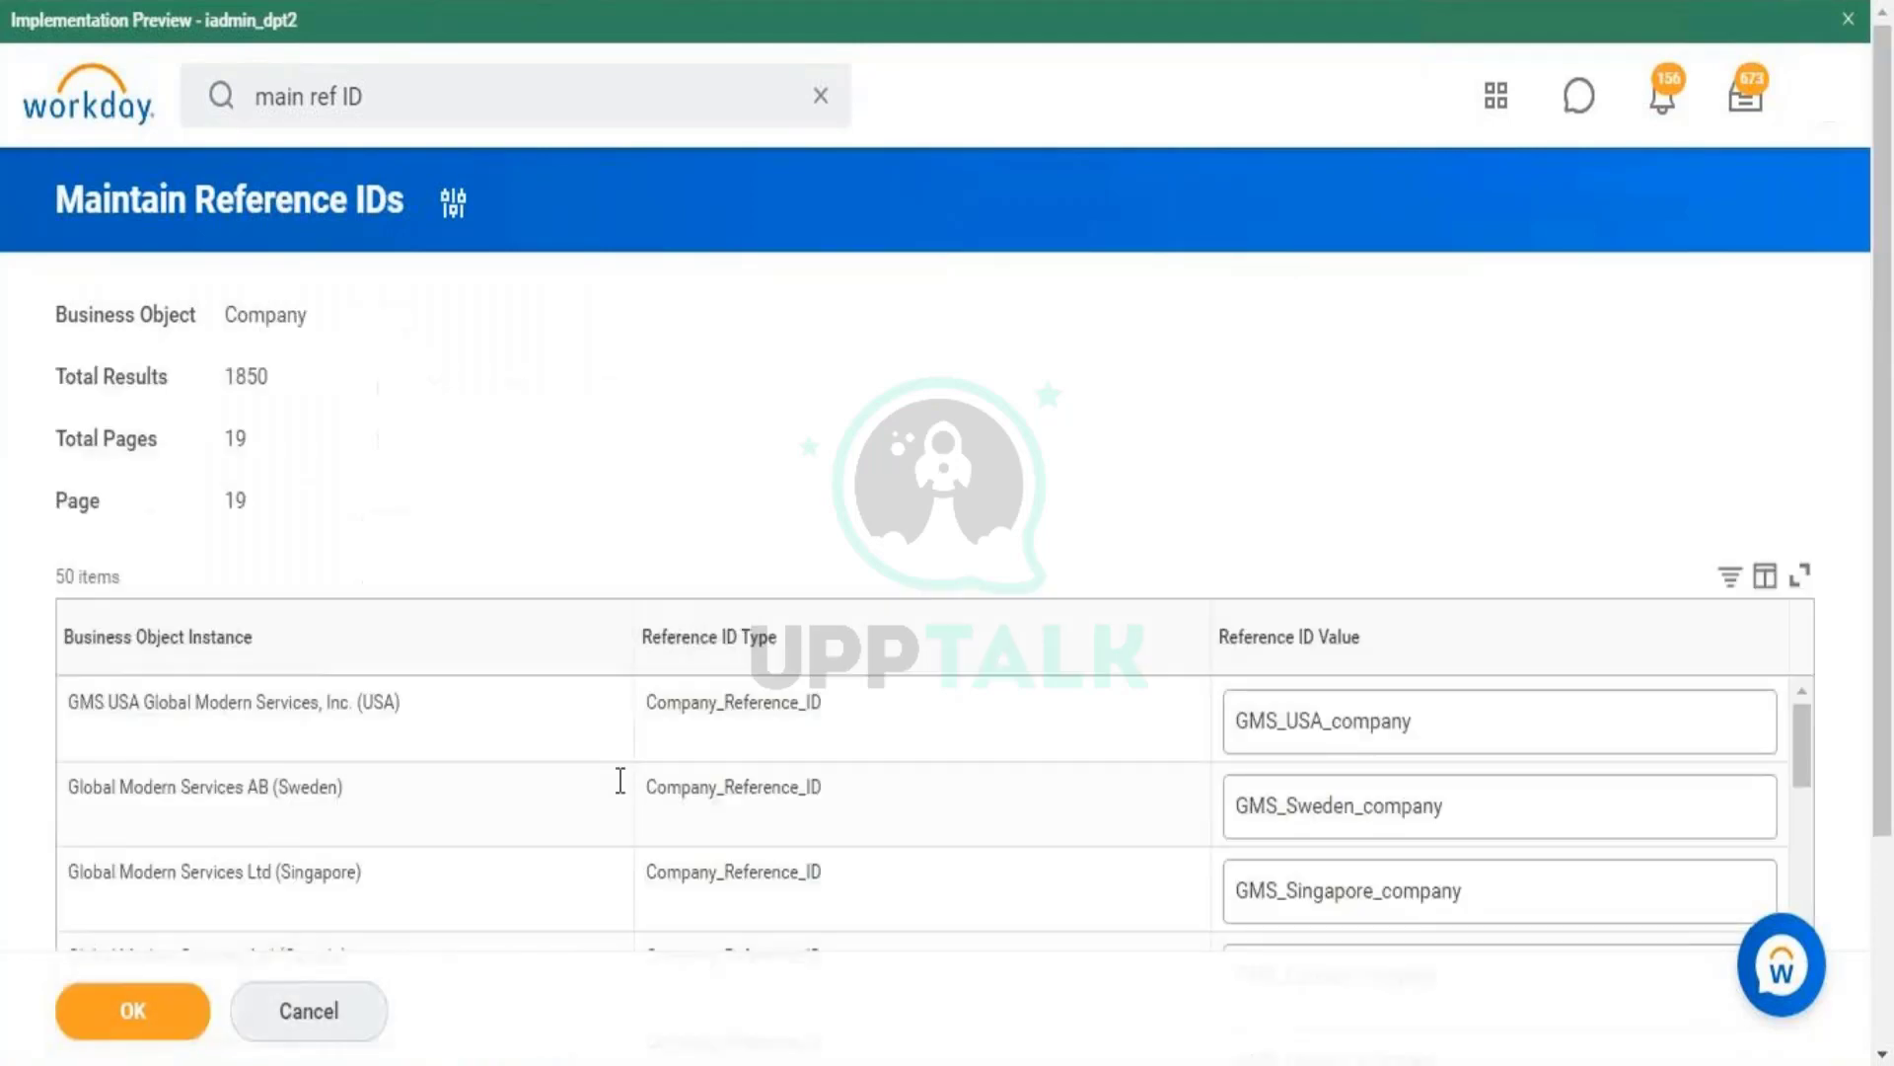
pyautogui.scroll(-3, 1889, 710)
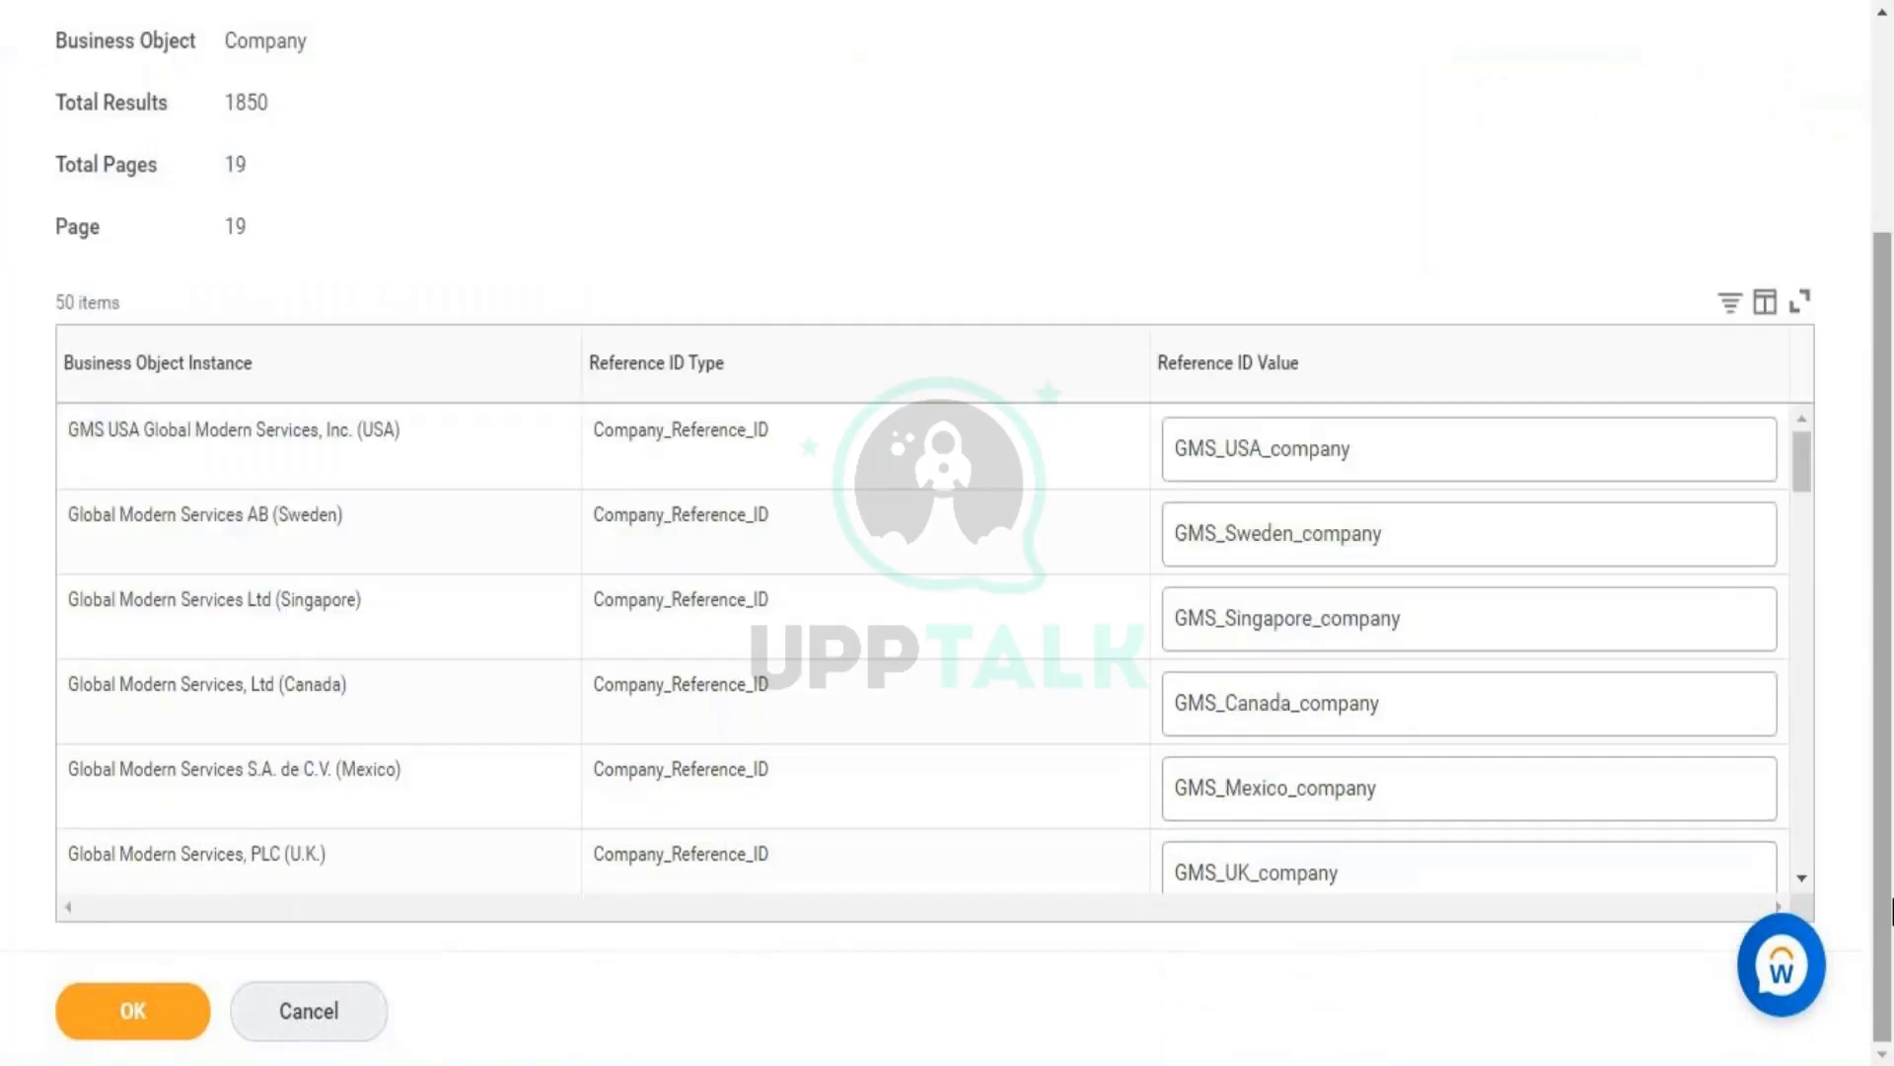
pyautogui.moveTo(1795, 460); pyautogui.dragTo(1803, 973)
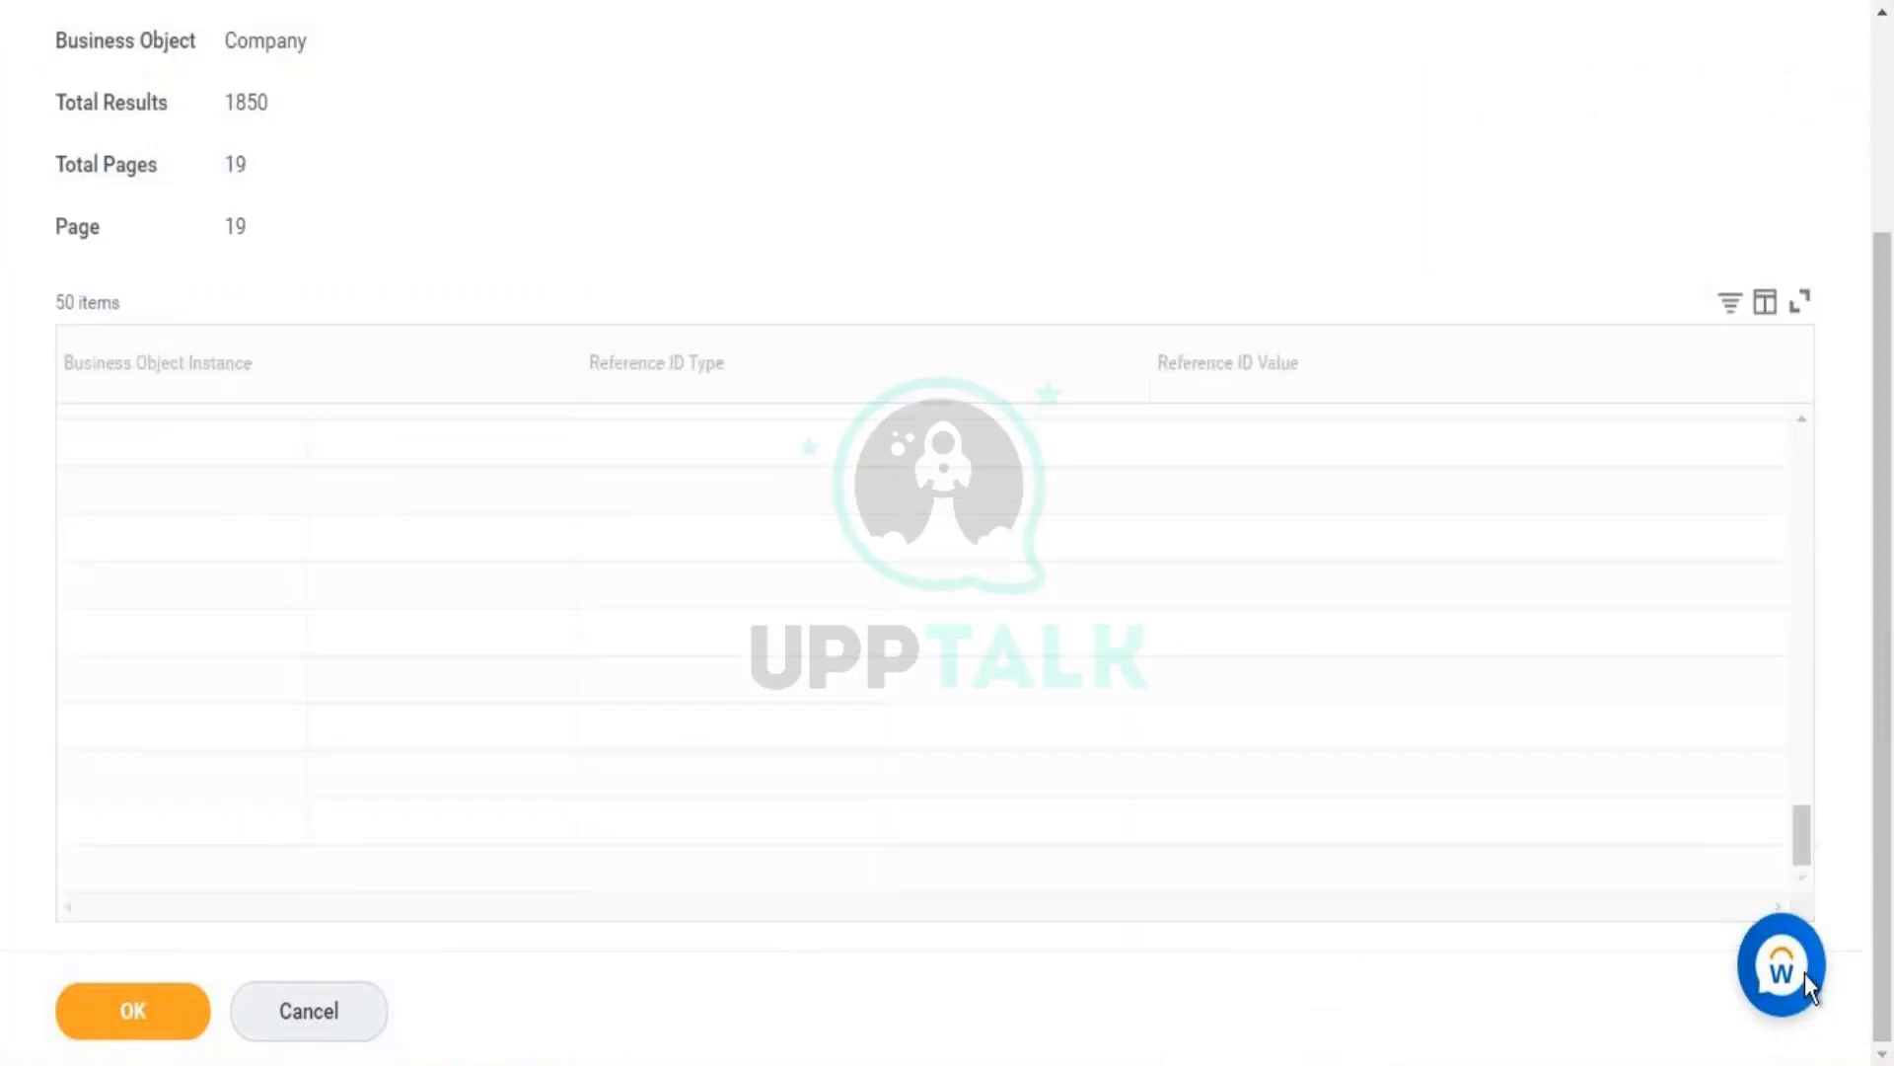
pyautogui.scroll(5, 1804, 873)
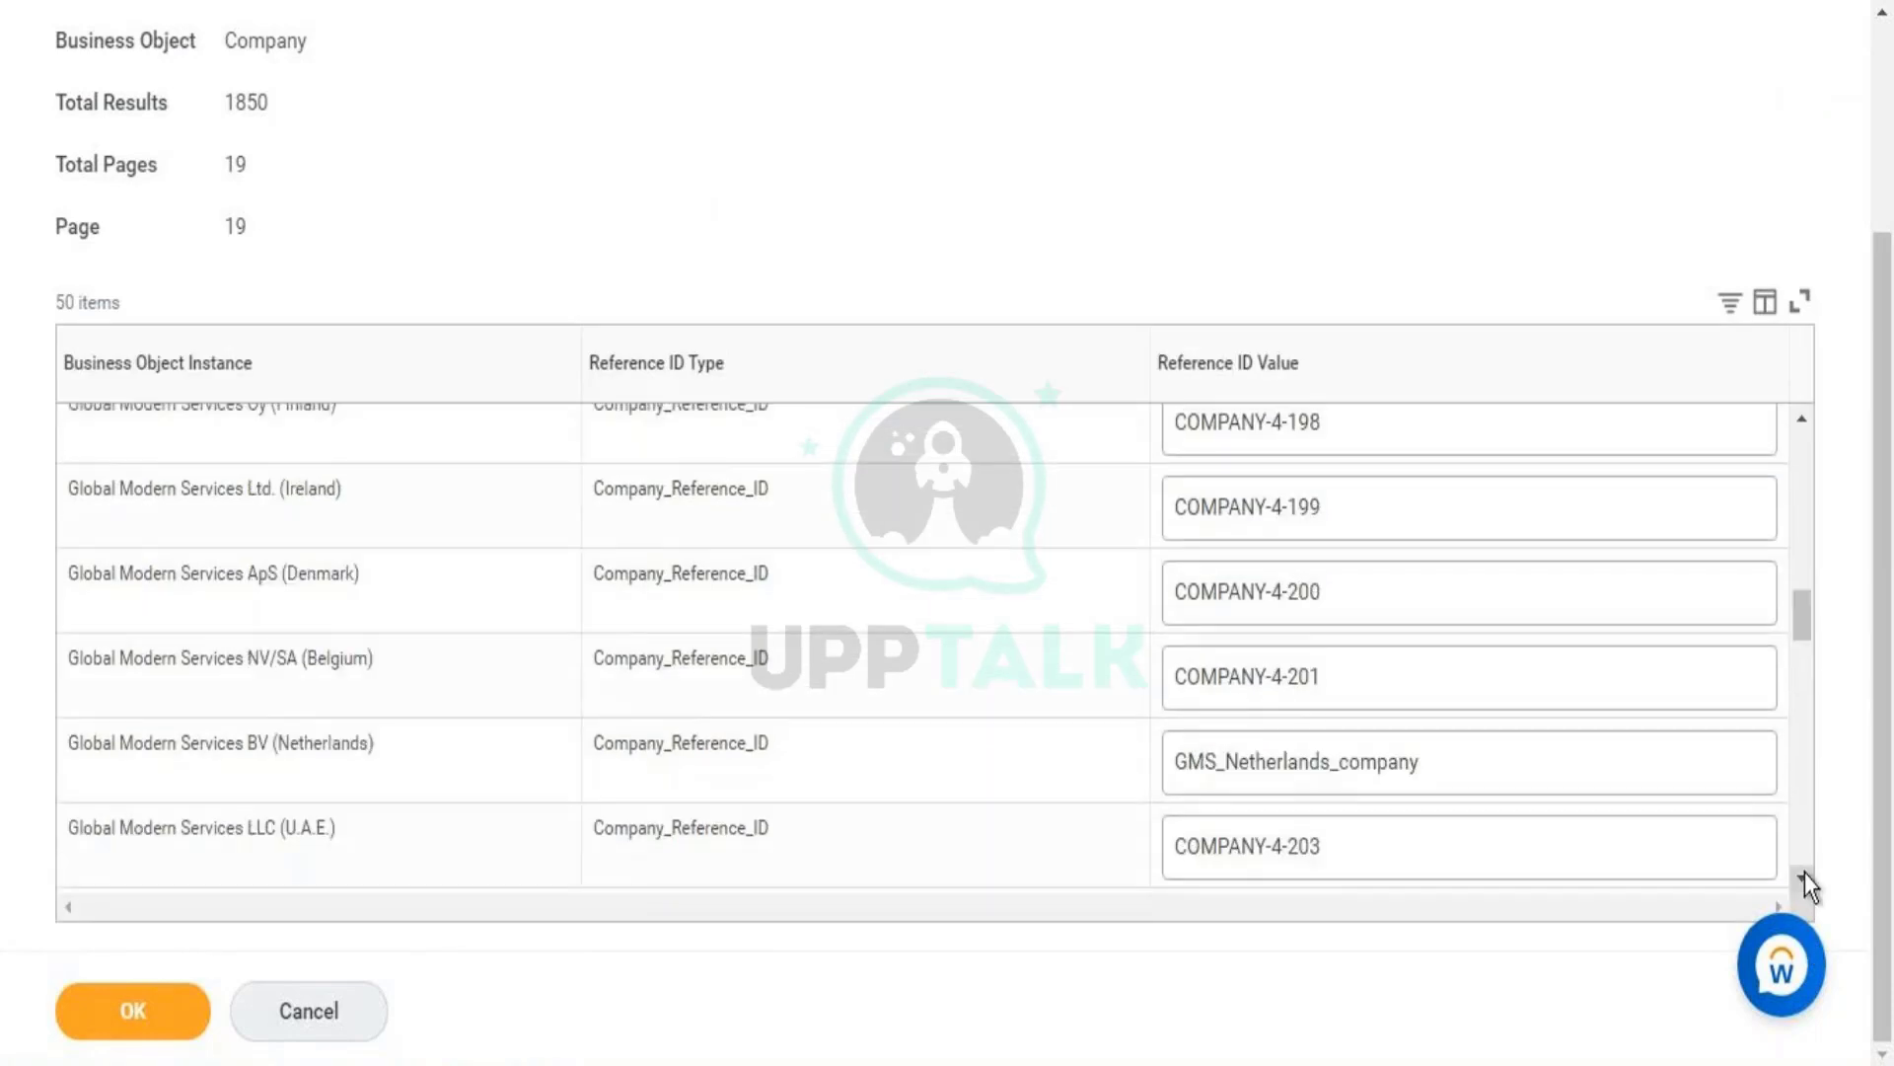
# - Review values such as saket_usa, submit, and select the company's current reference ID
pyautogui.moveTo(1808, 619); pyautogui.dragTo(1805, 779)
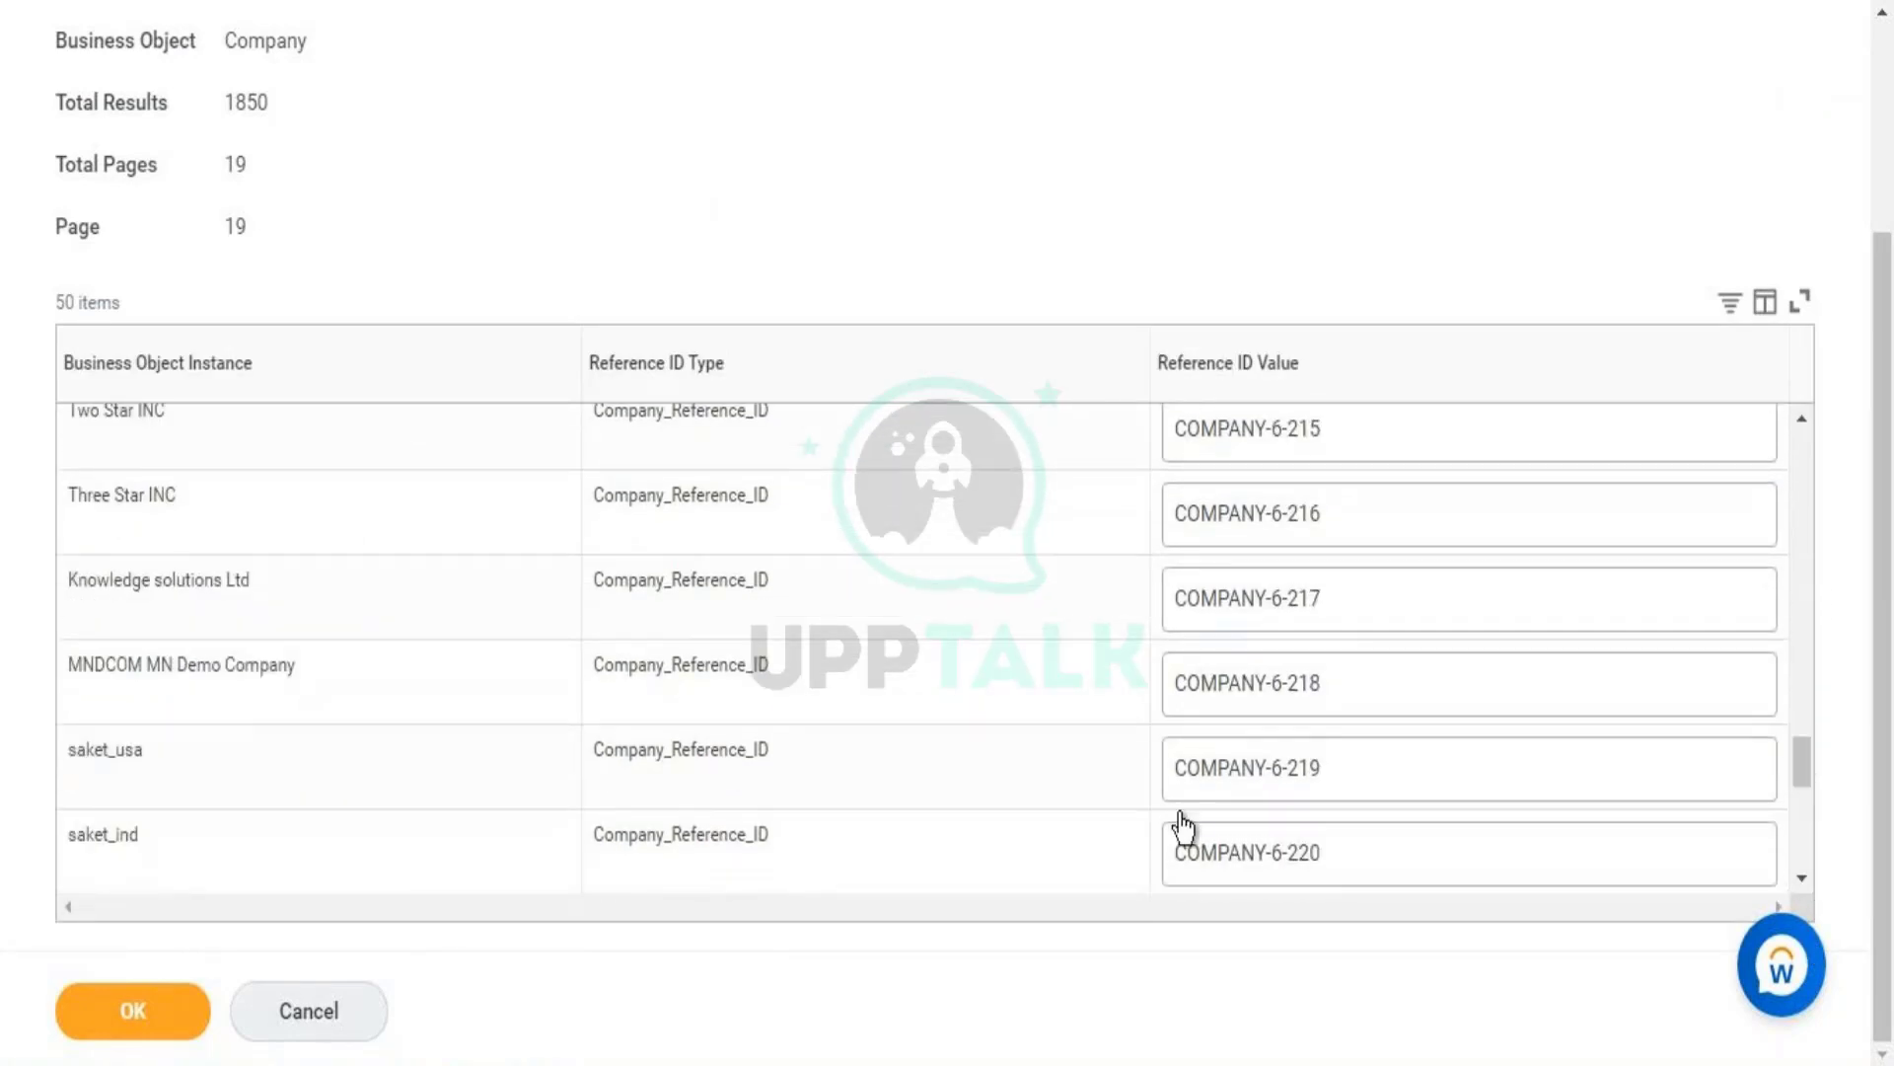
pyautogui.click(1241, 786)
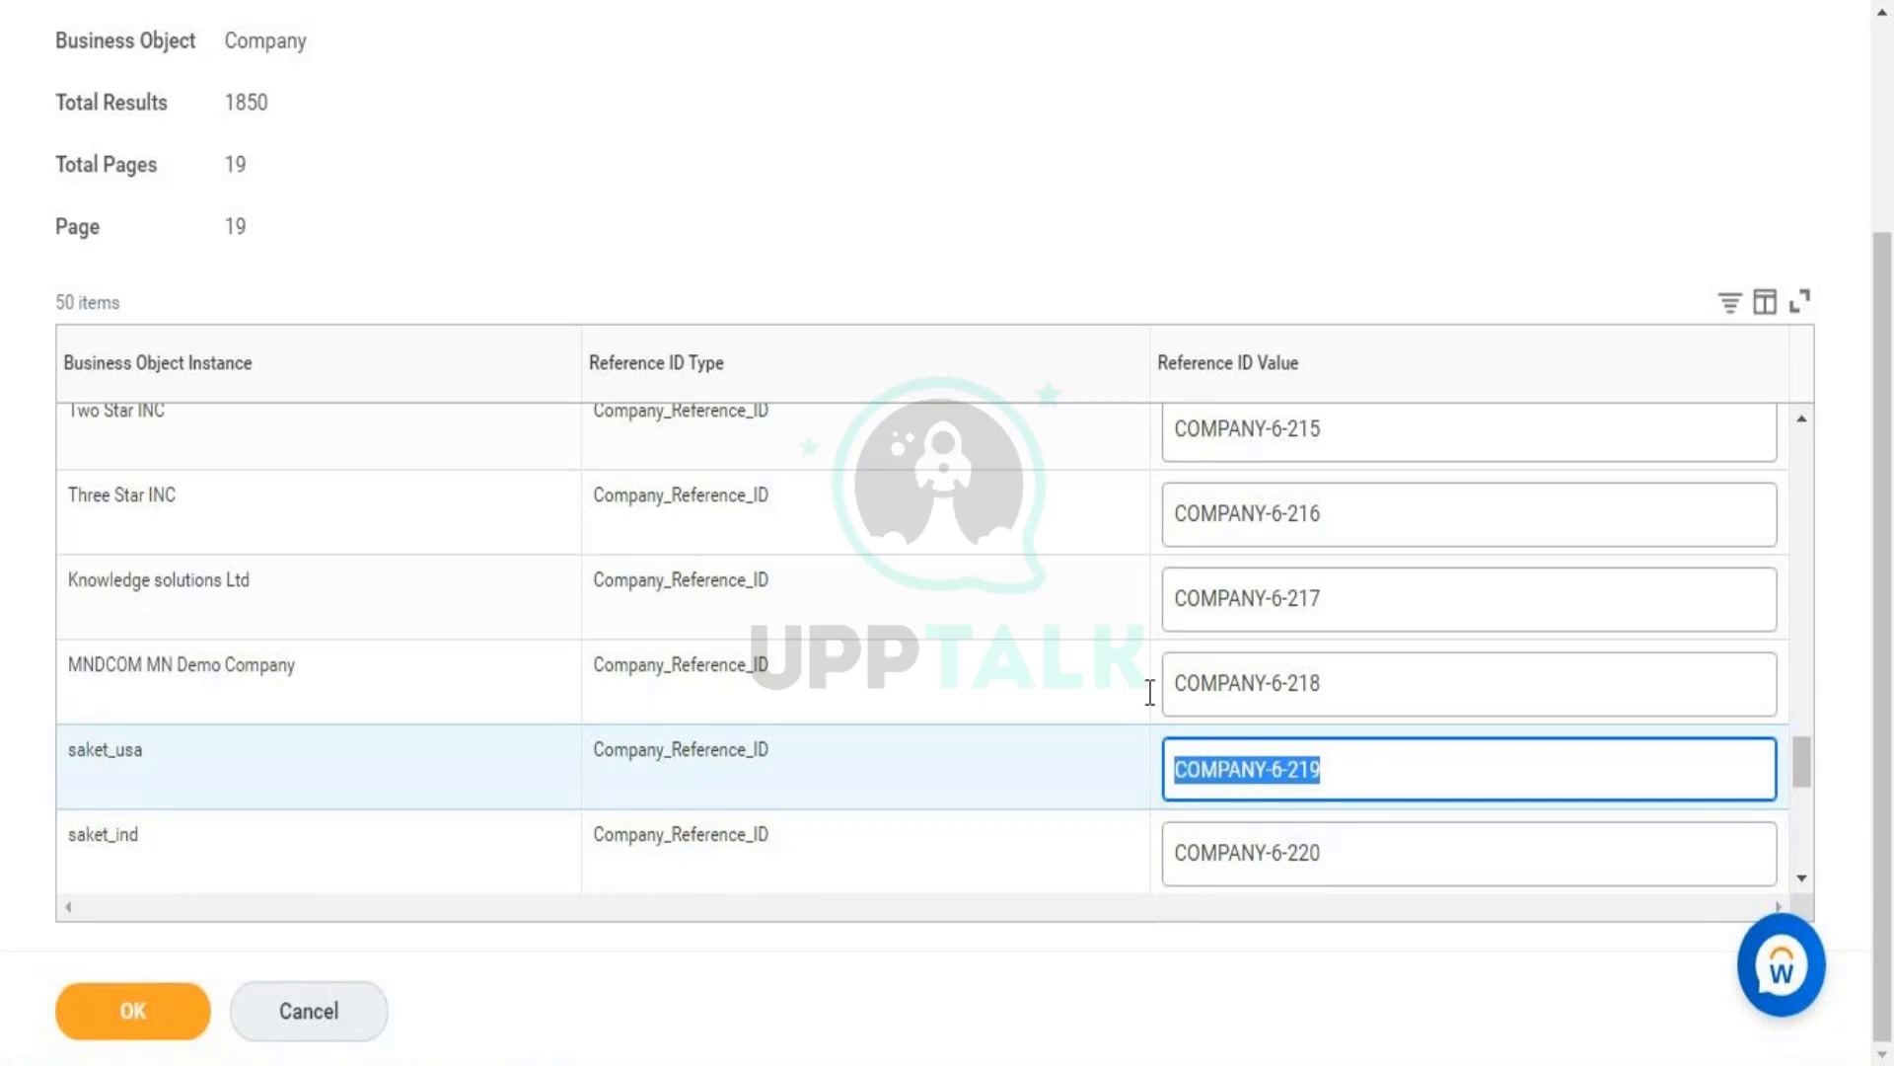
pyautogui.click(86, 999)
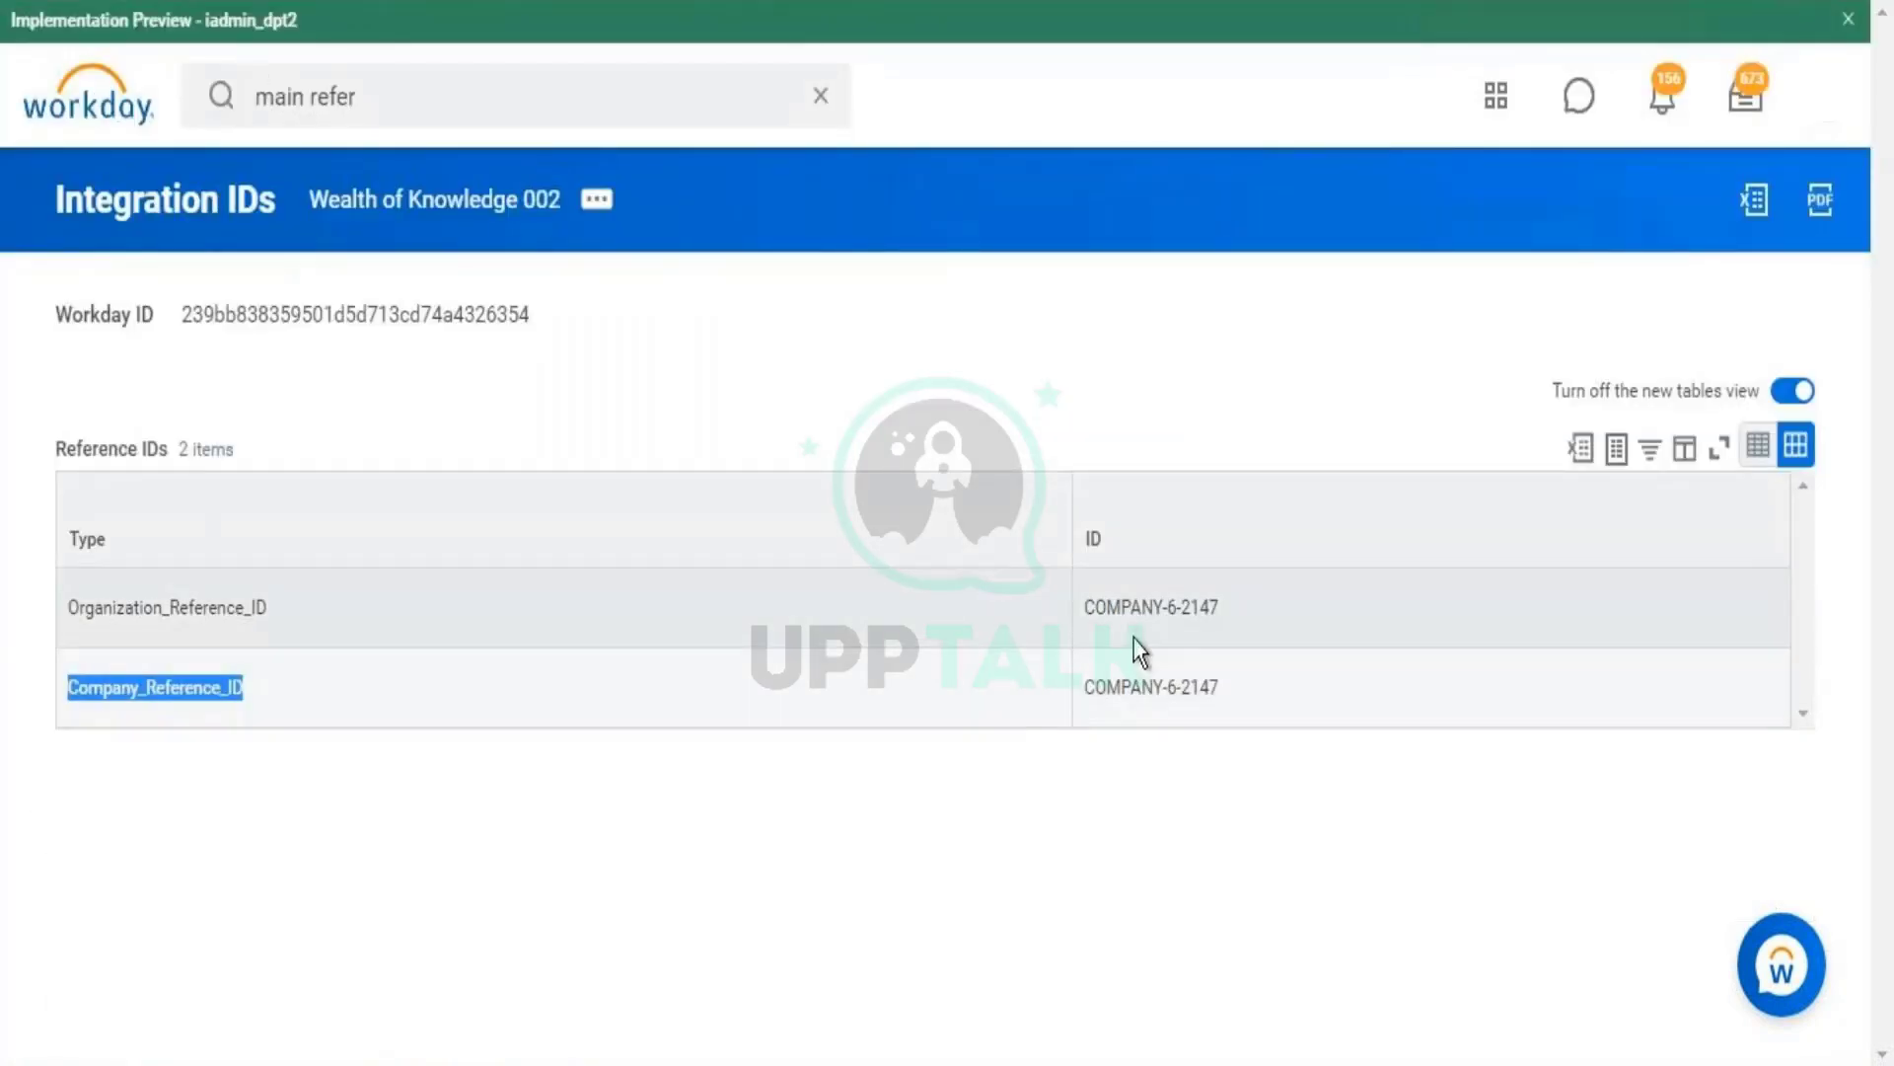
pyautogui.tripleClick(1144, 686)
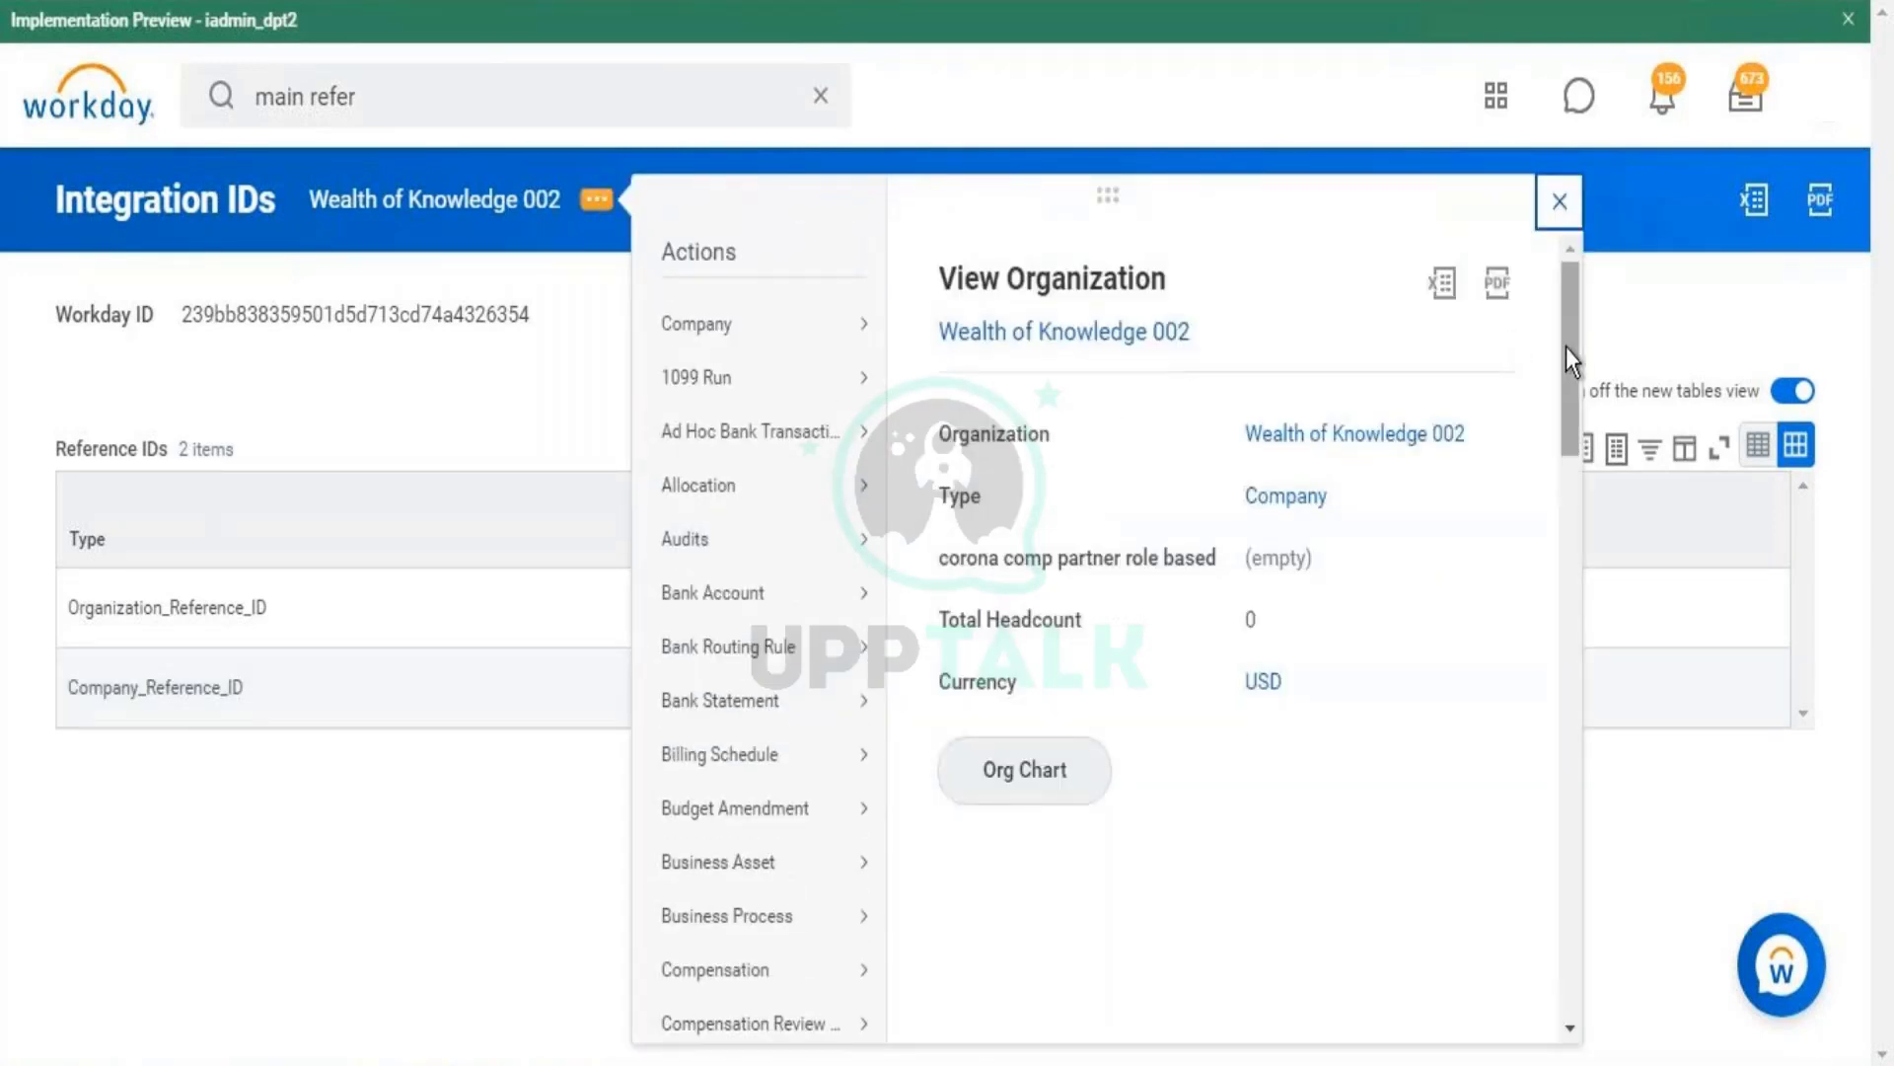
# - Edit the Company_Reference_ID, replacing COMPANY-6-2147 with COMPANY002, and save
pyautogui.scroll(-6, 1559, 464)
pyautogui.scroll(-4, 1547, 572)
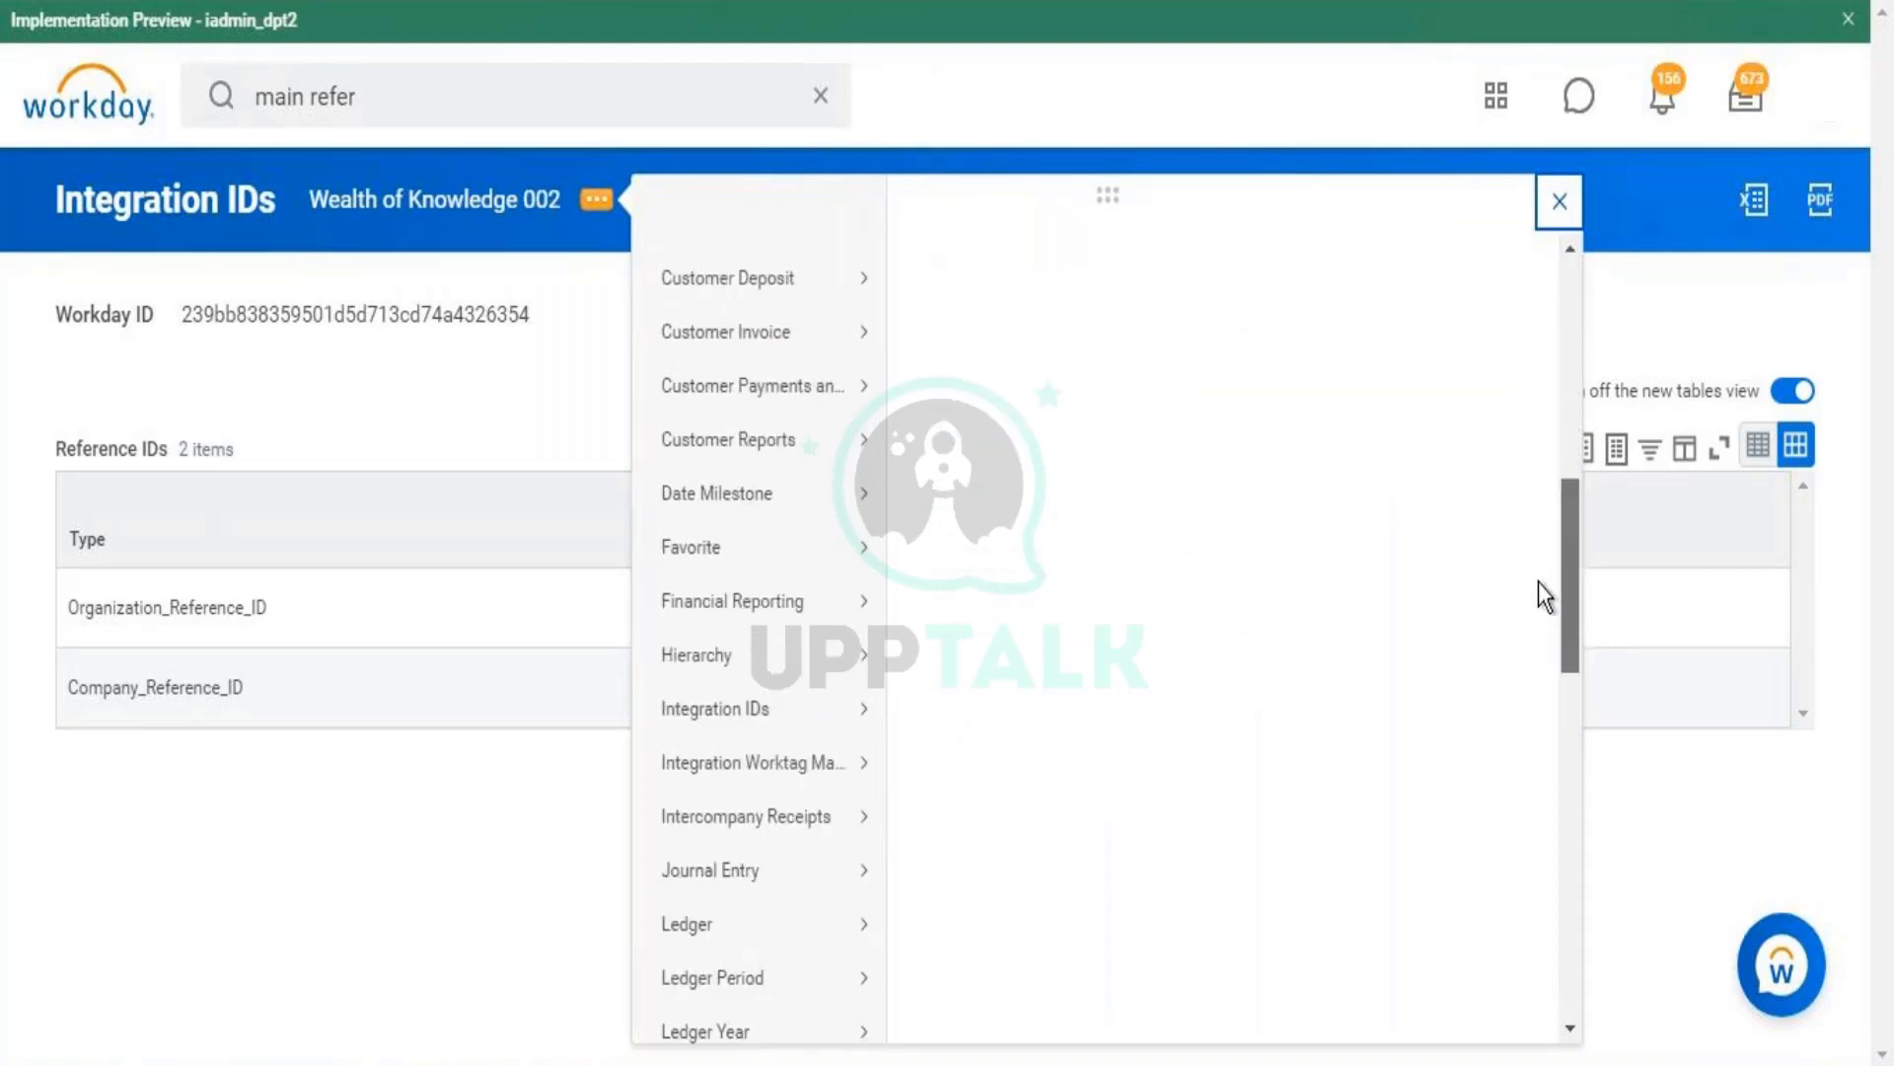
pyautogui.moveTo(879, 439)
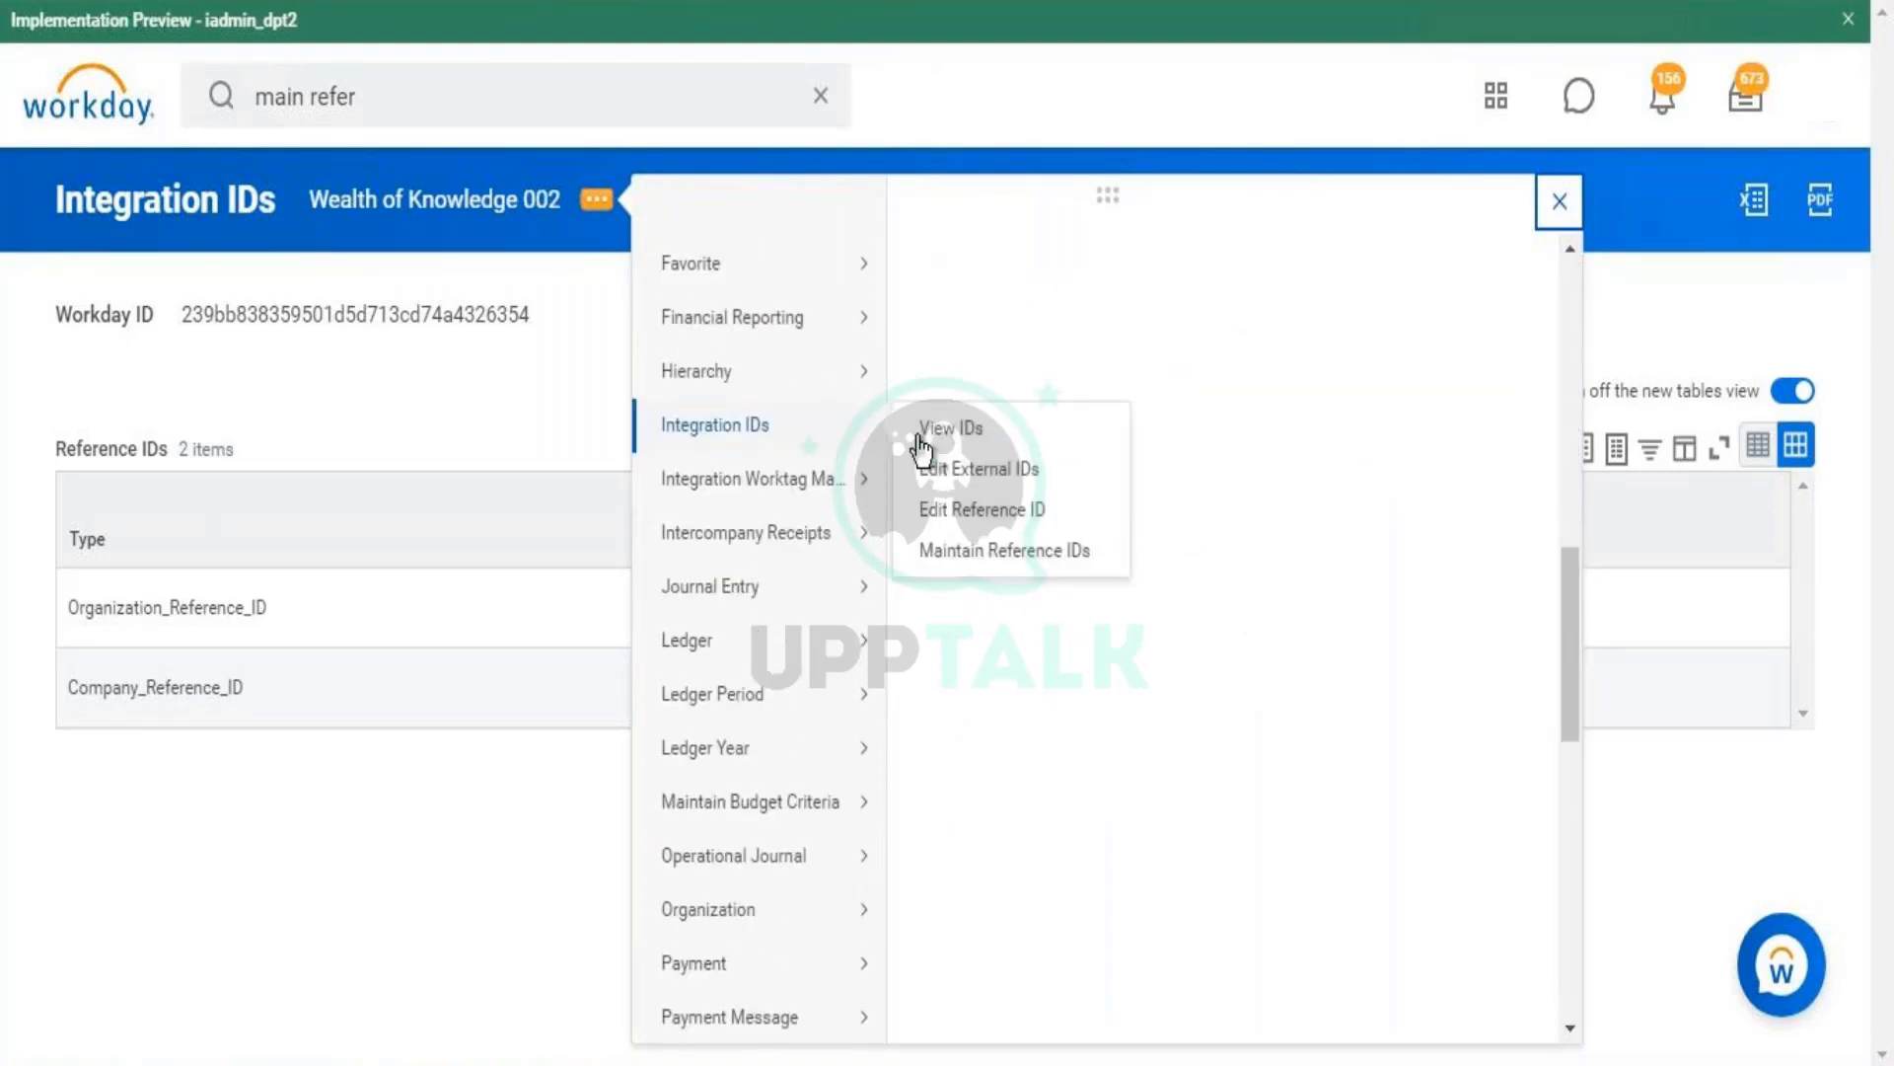
pyautogui.click(1020, 511)
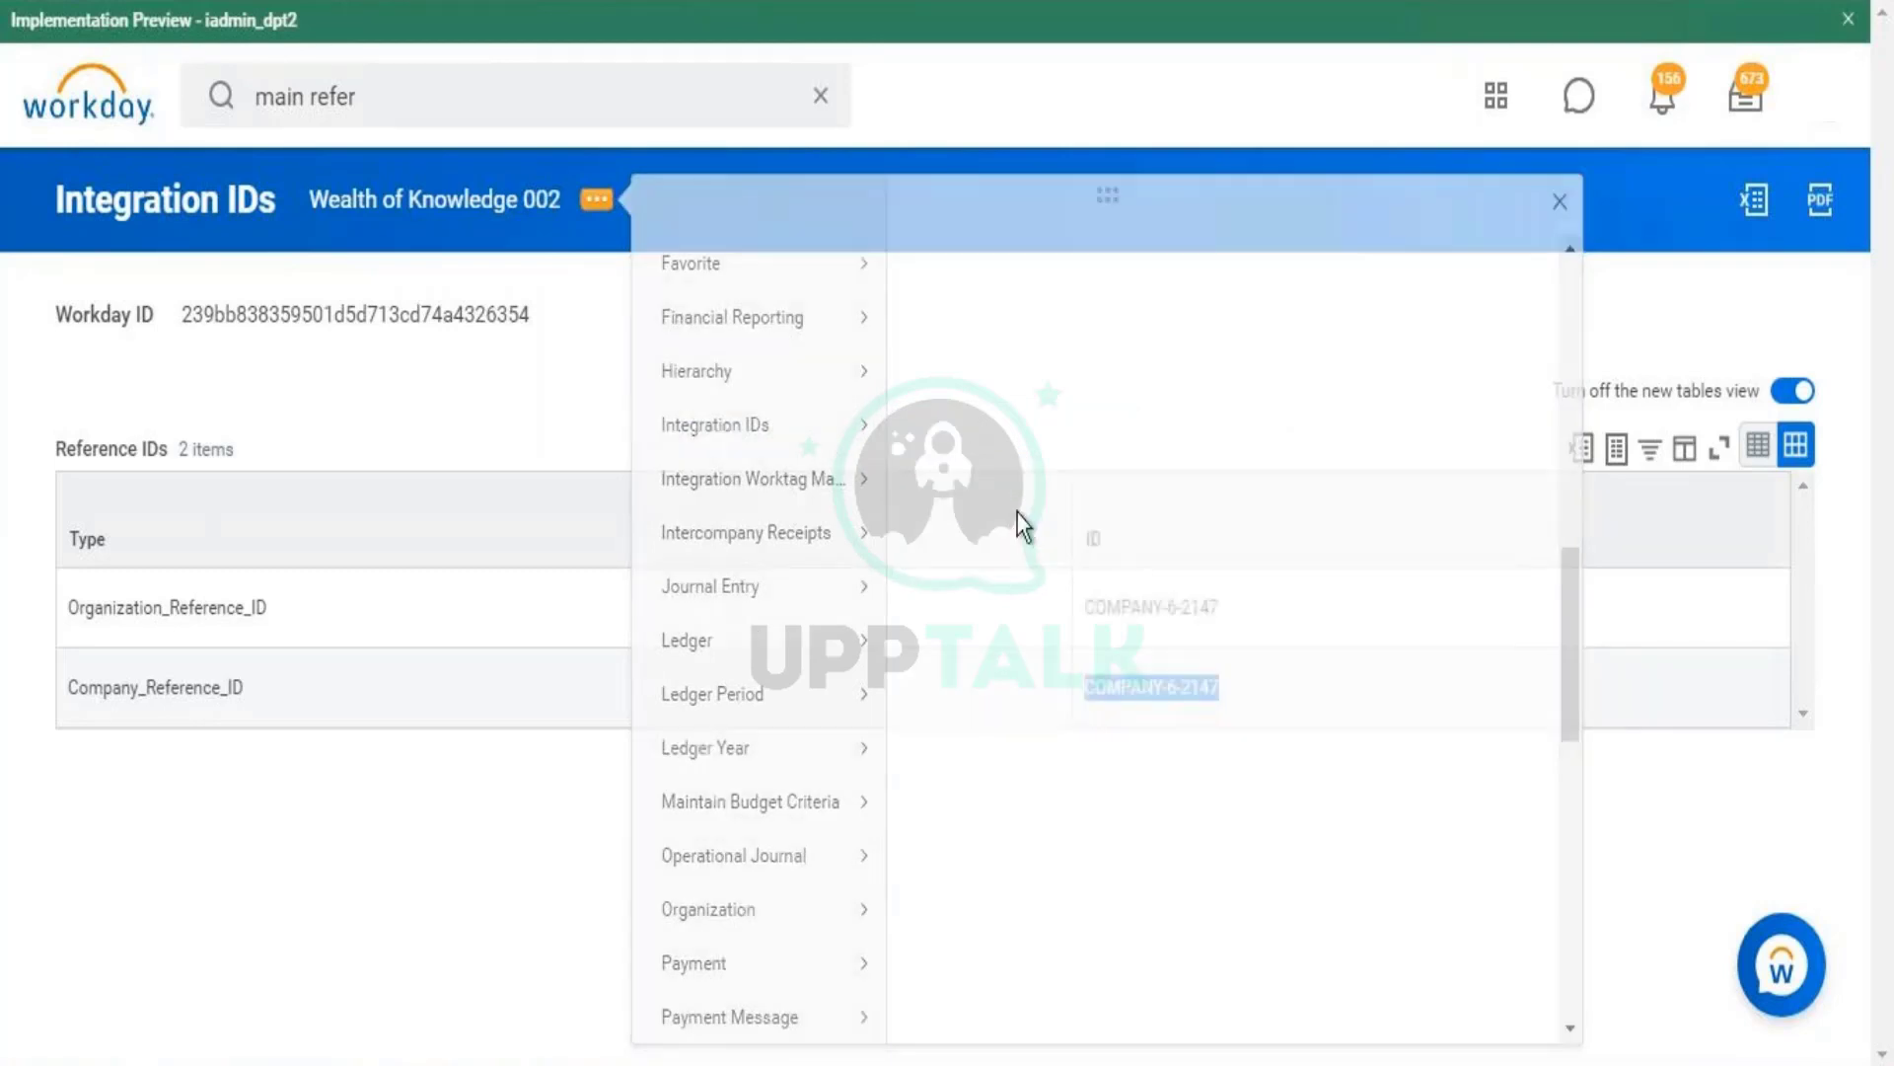
pyautogui.tripleClick(394, 434)
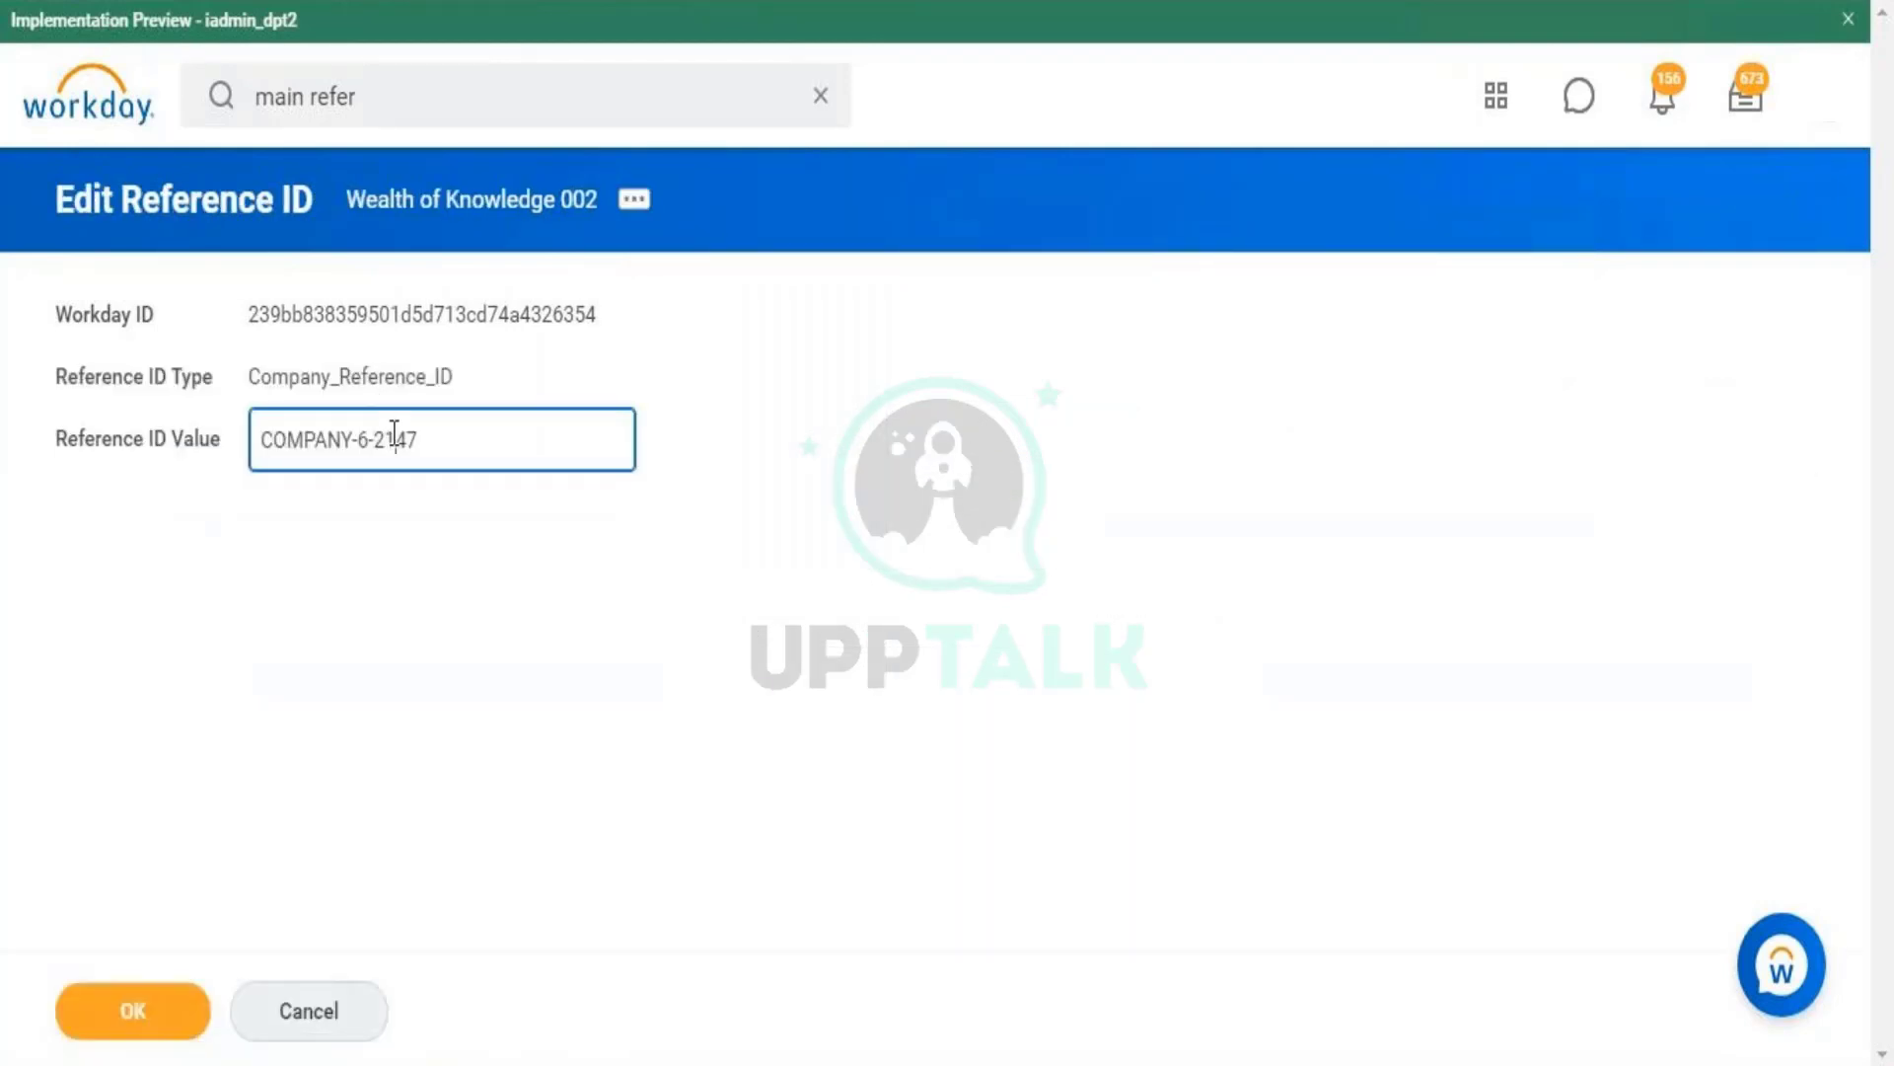
pyautogui.press('capslock')
pyautogui.write('com')
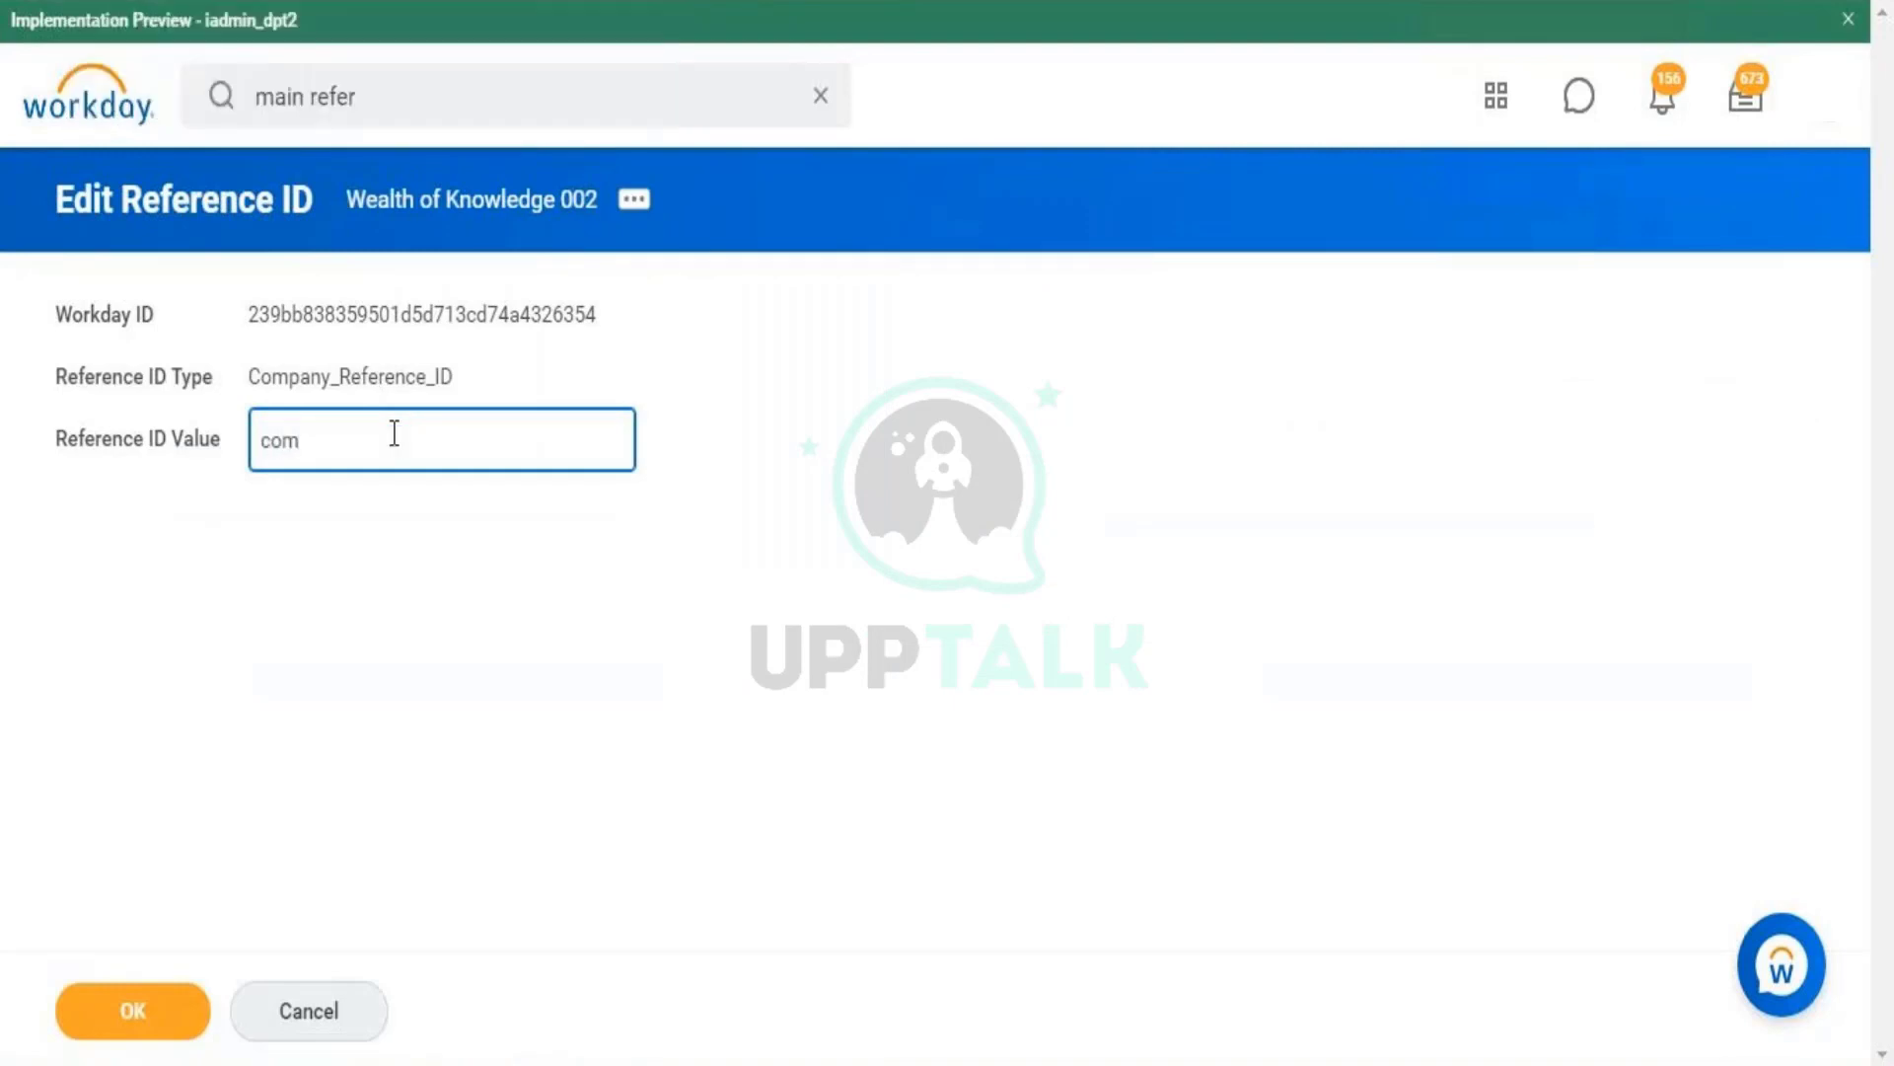
pyautogui.press('BackSpace')
pyautogui.press('BackSpace')
pyautogui.press('BackSpace')
pyautogui.press('capslock')
pyautogui.write('COM')
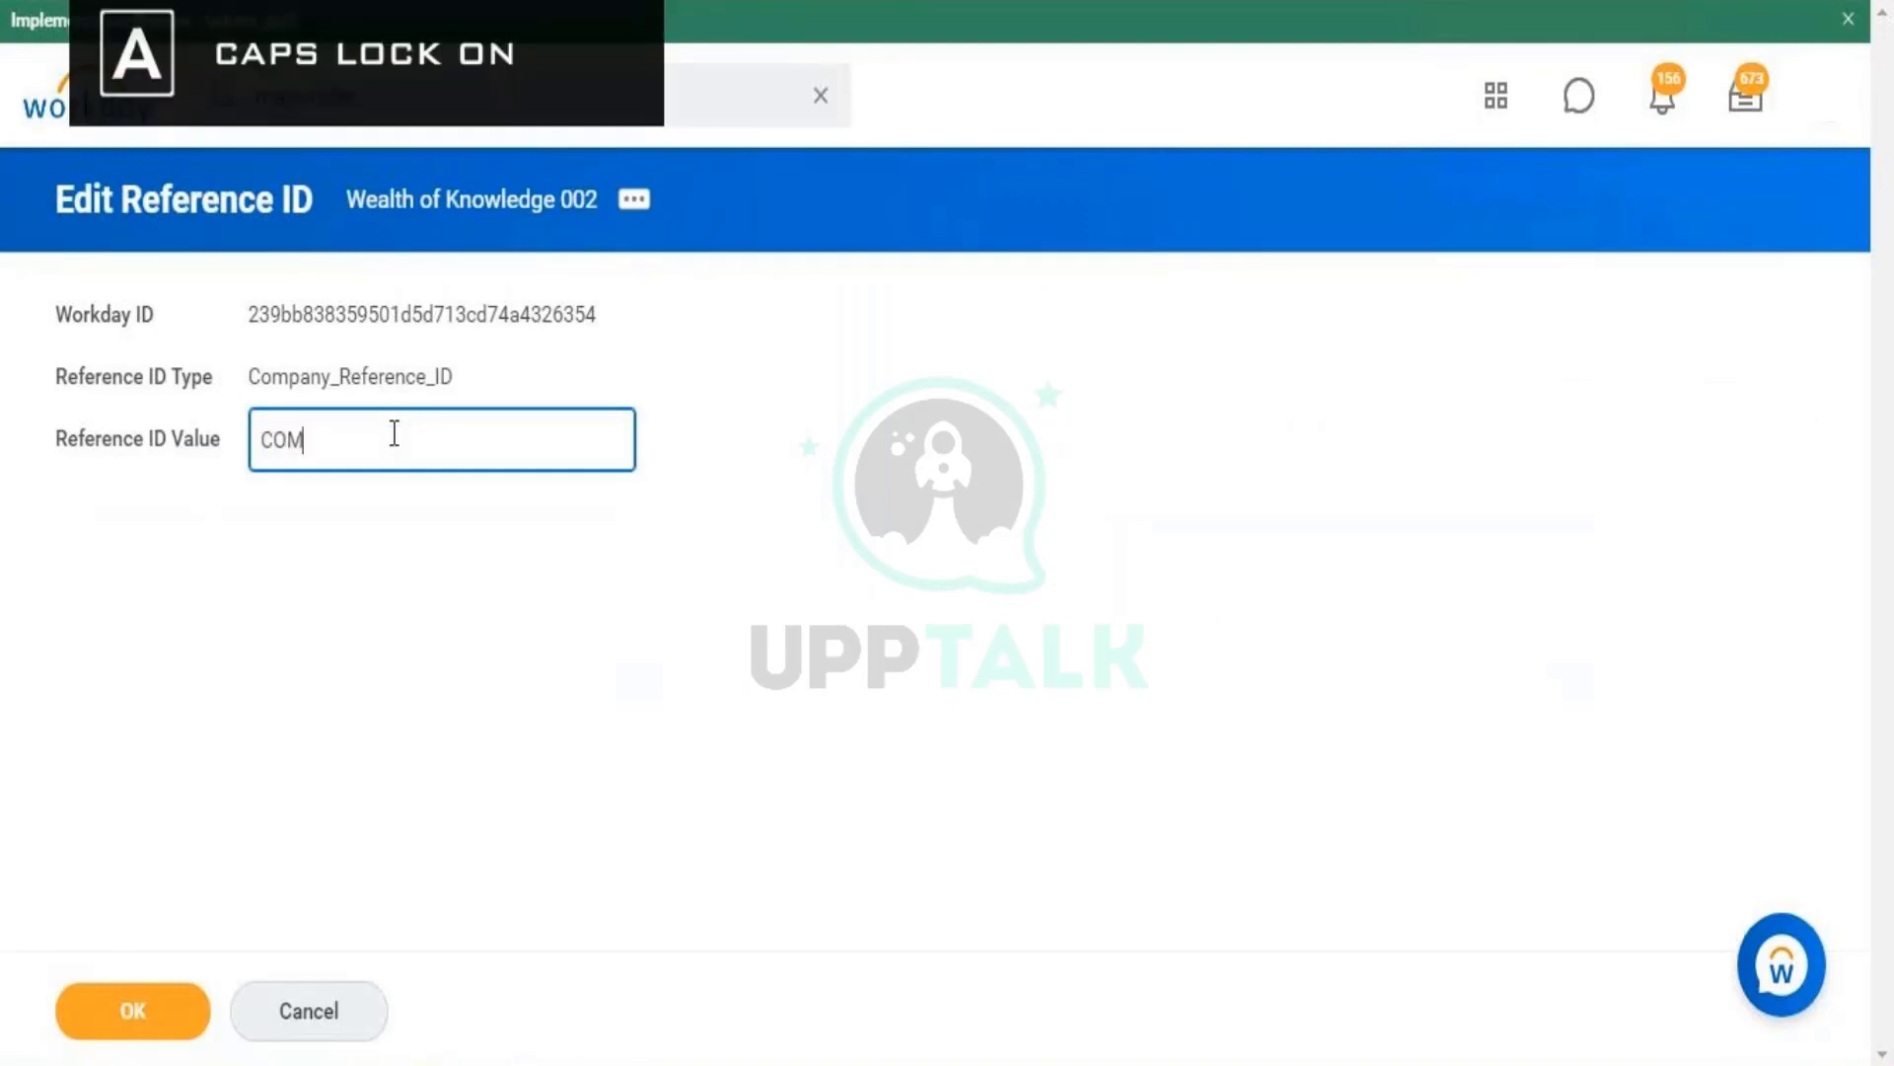
pyautogui.write('PANY002')
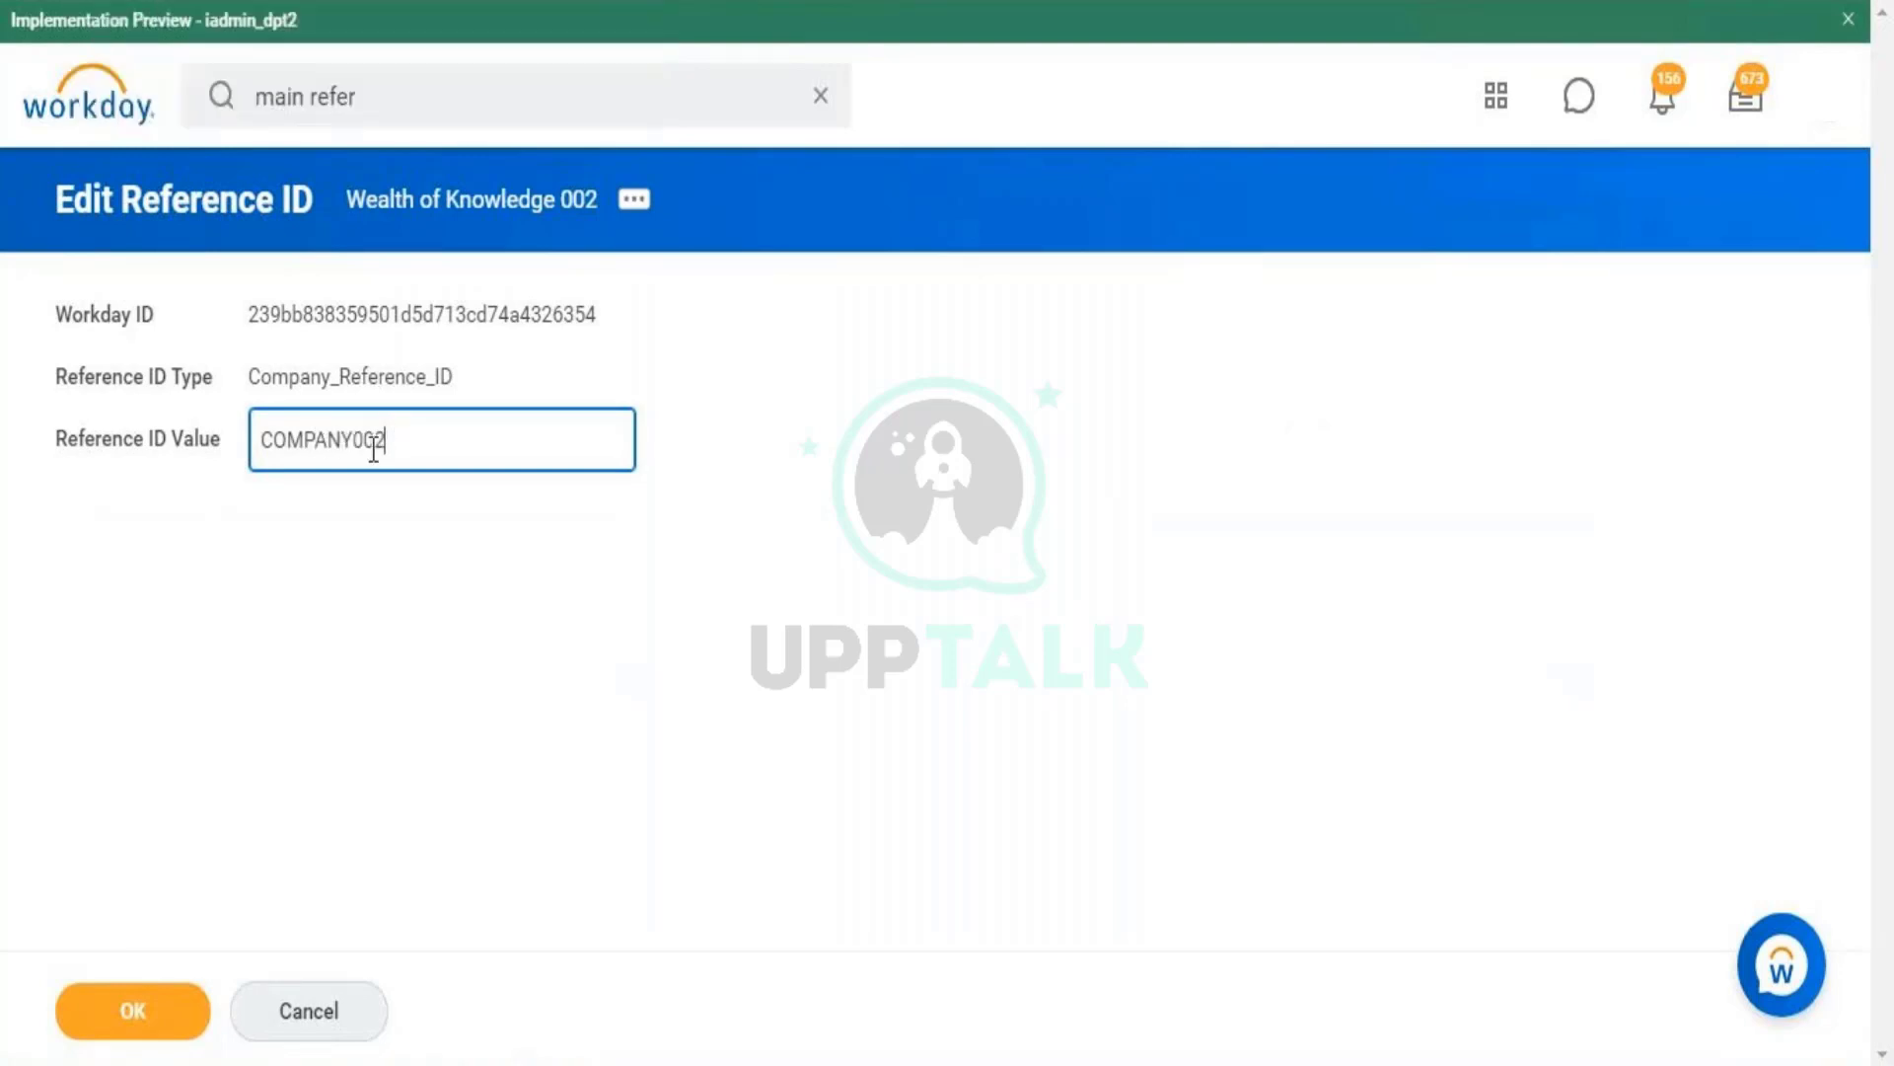
pyautogui.click(116, 1026)
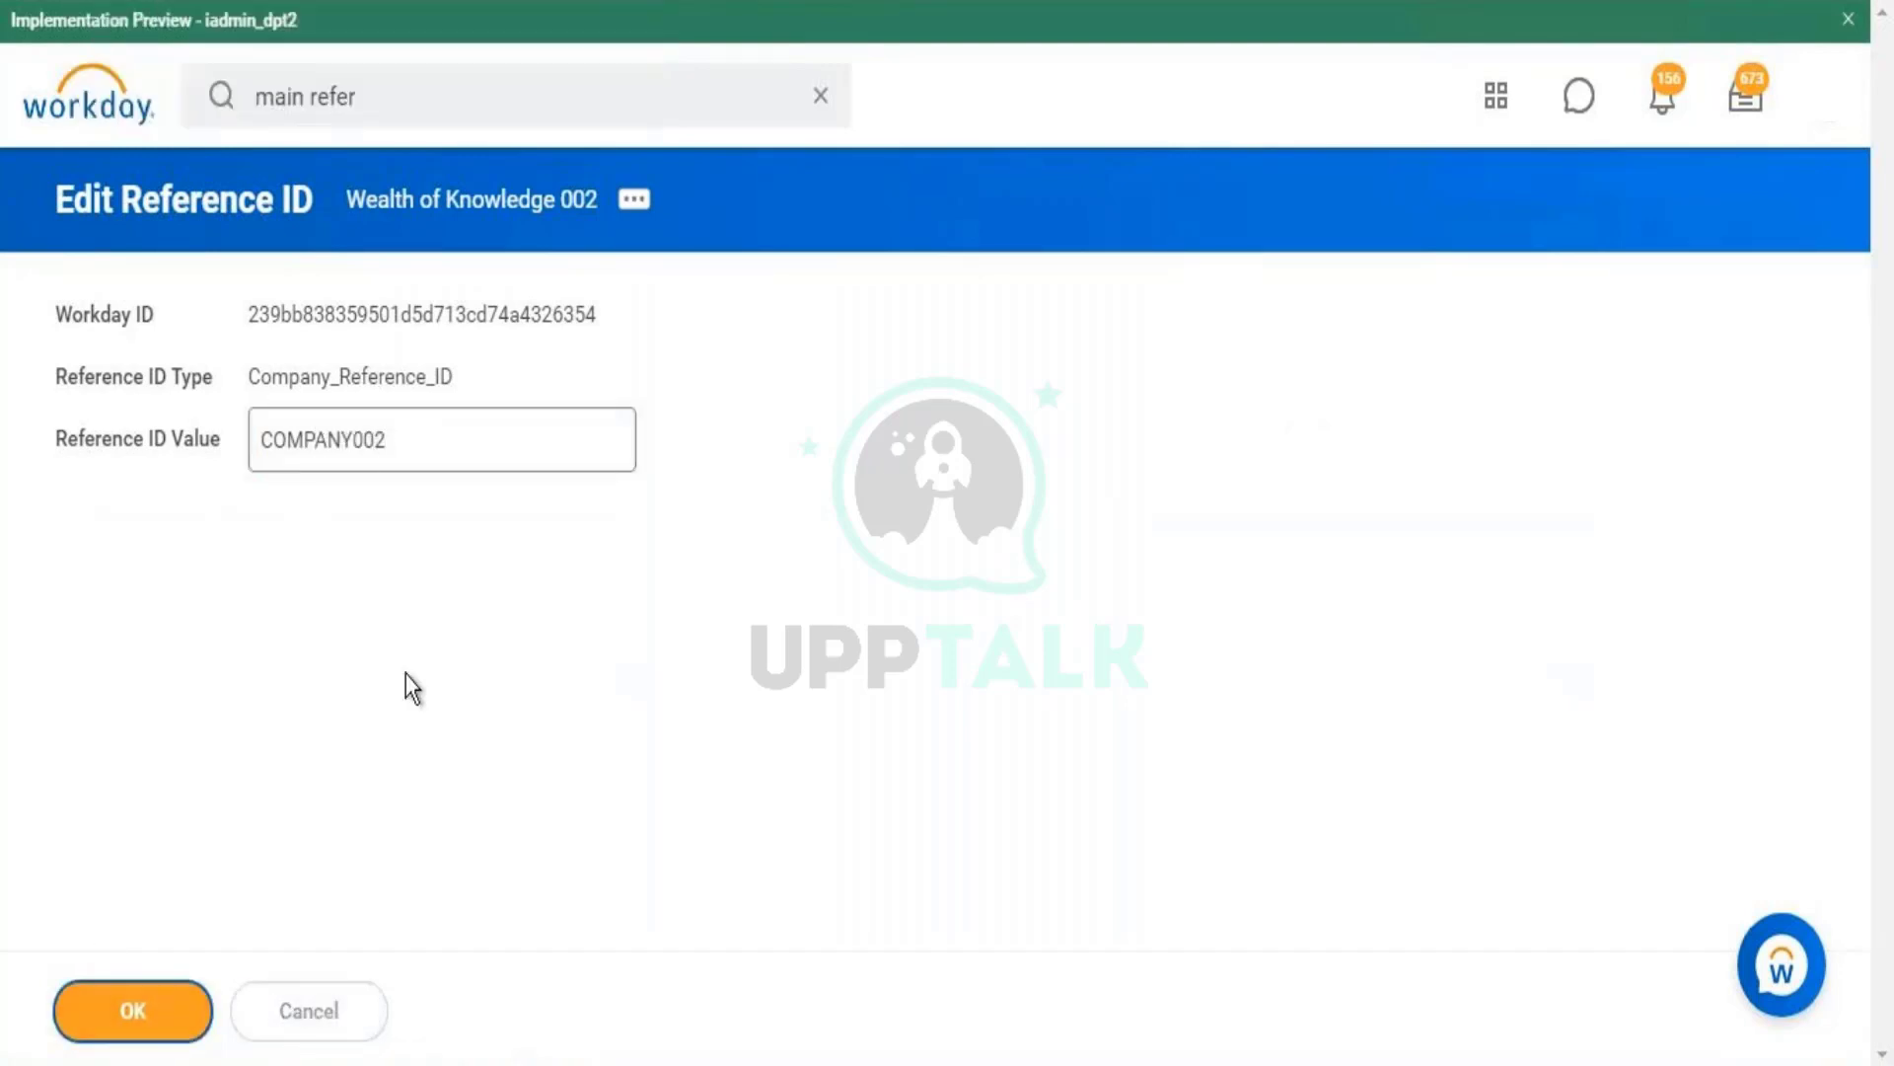
pyautogui.click(158, 1004)
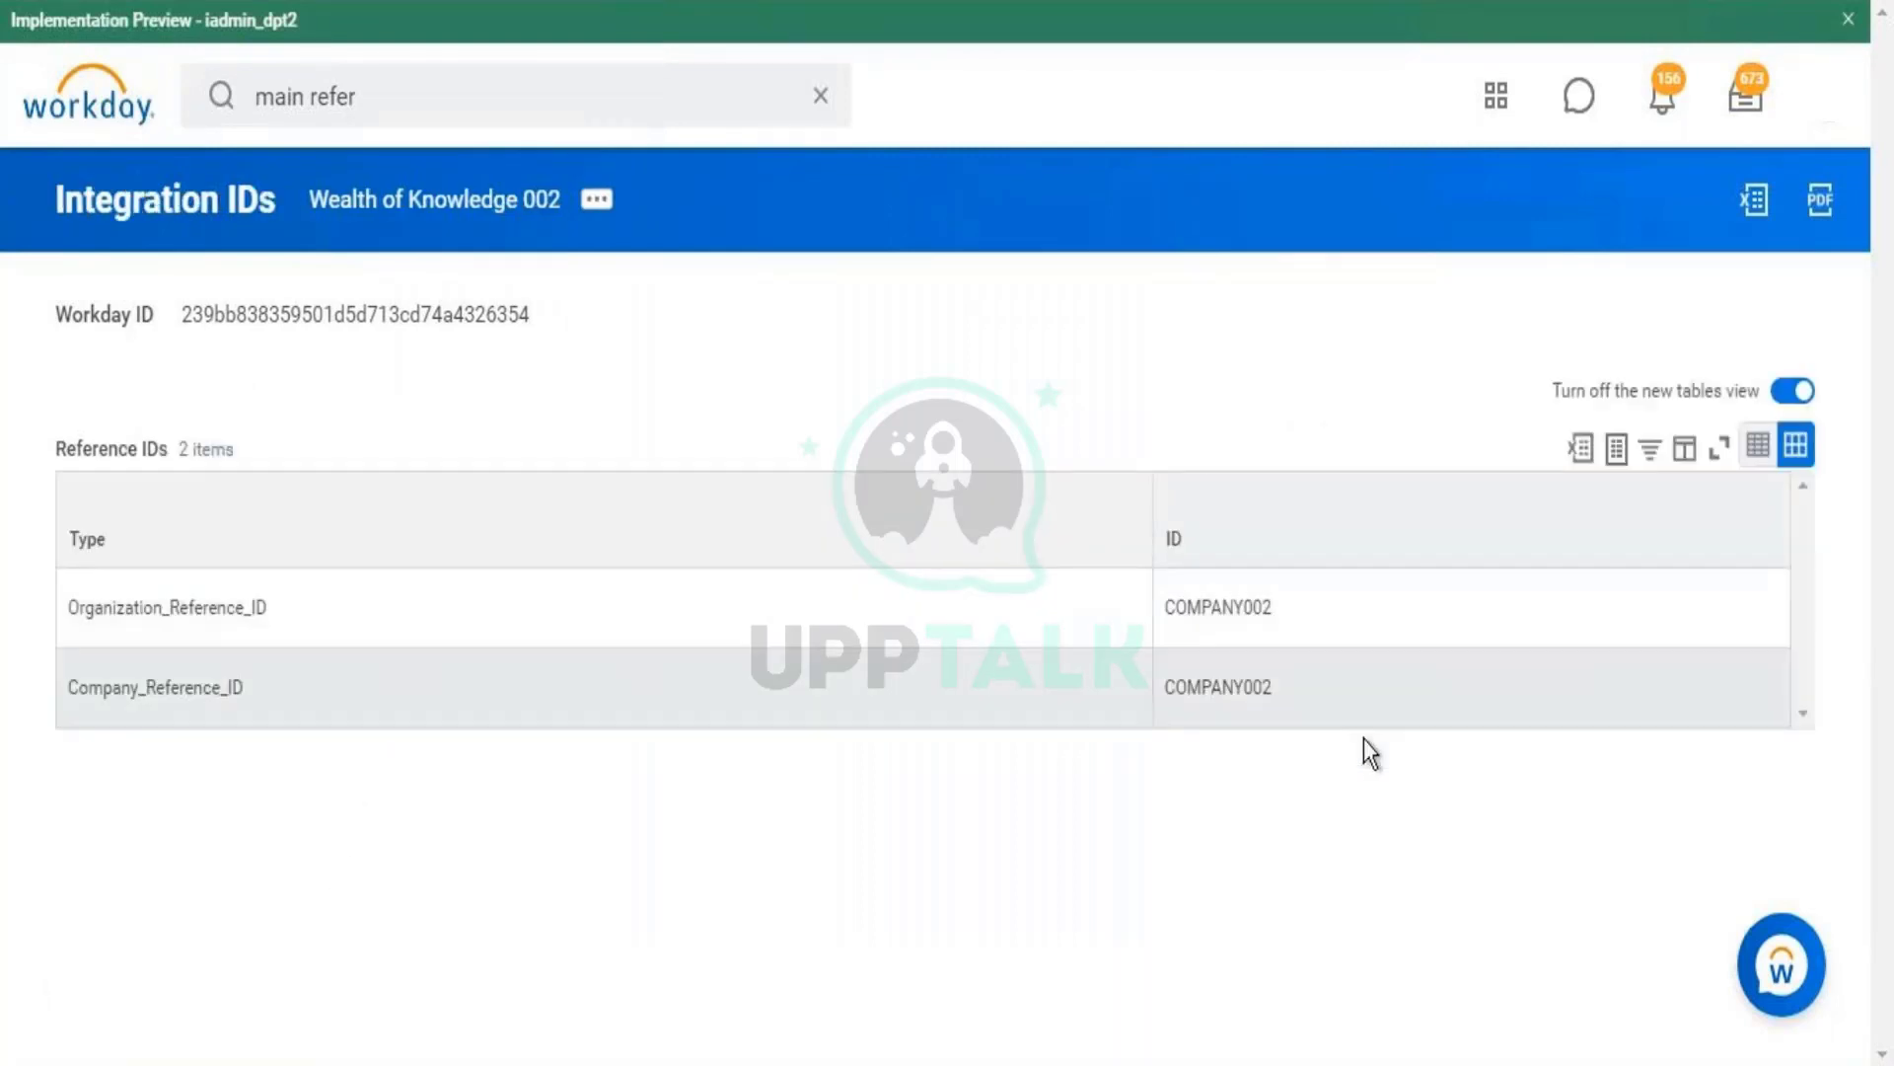
pyautogui.doubleClick(1206, 688)
pyautogui.doubleClick(137, 600)
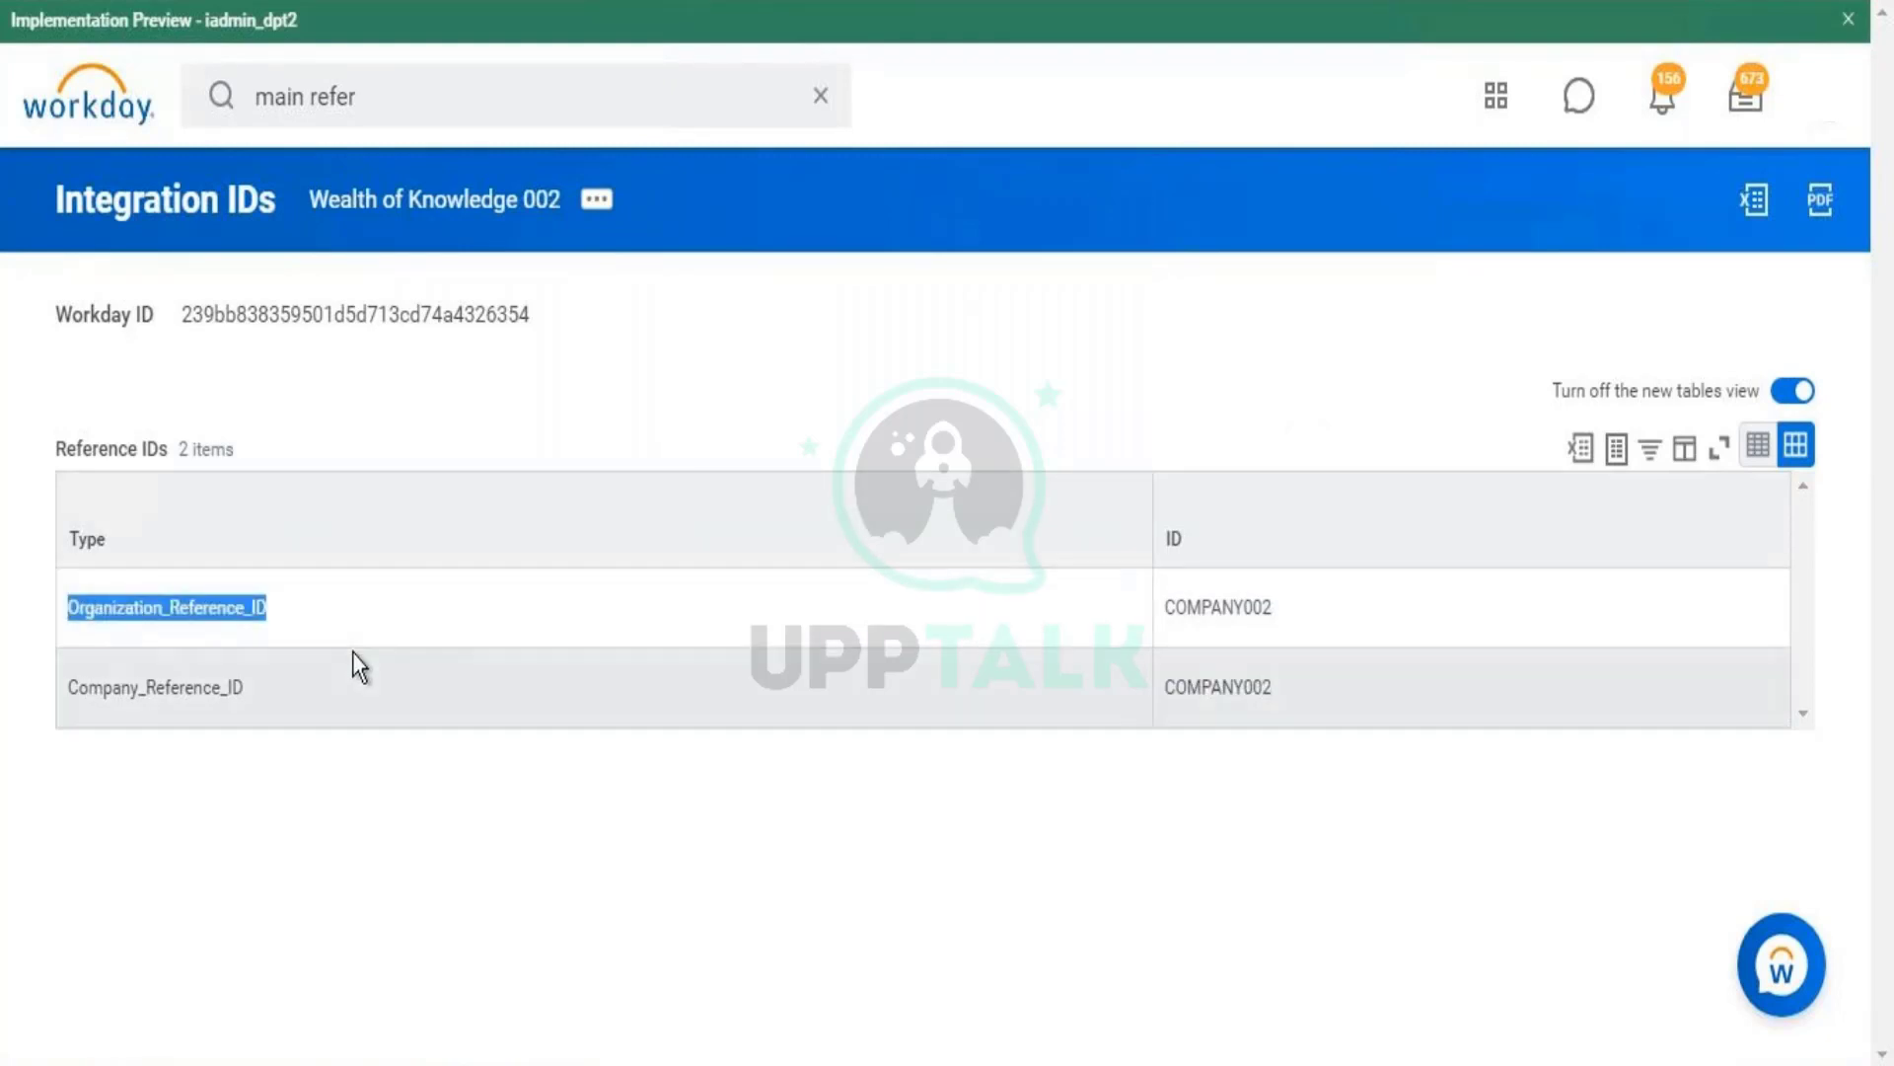
pyautogui.doubleClick(130, 690)
pyautogui.doubleClick(156, 606)
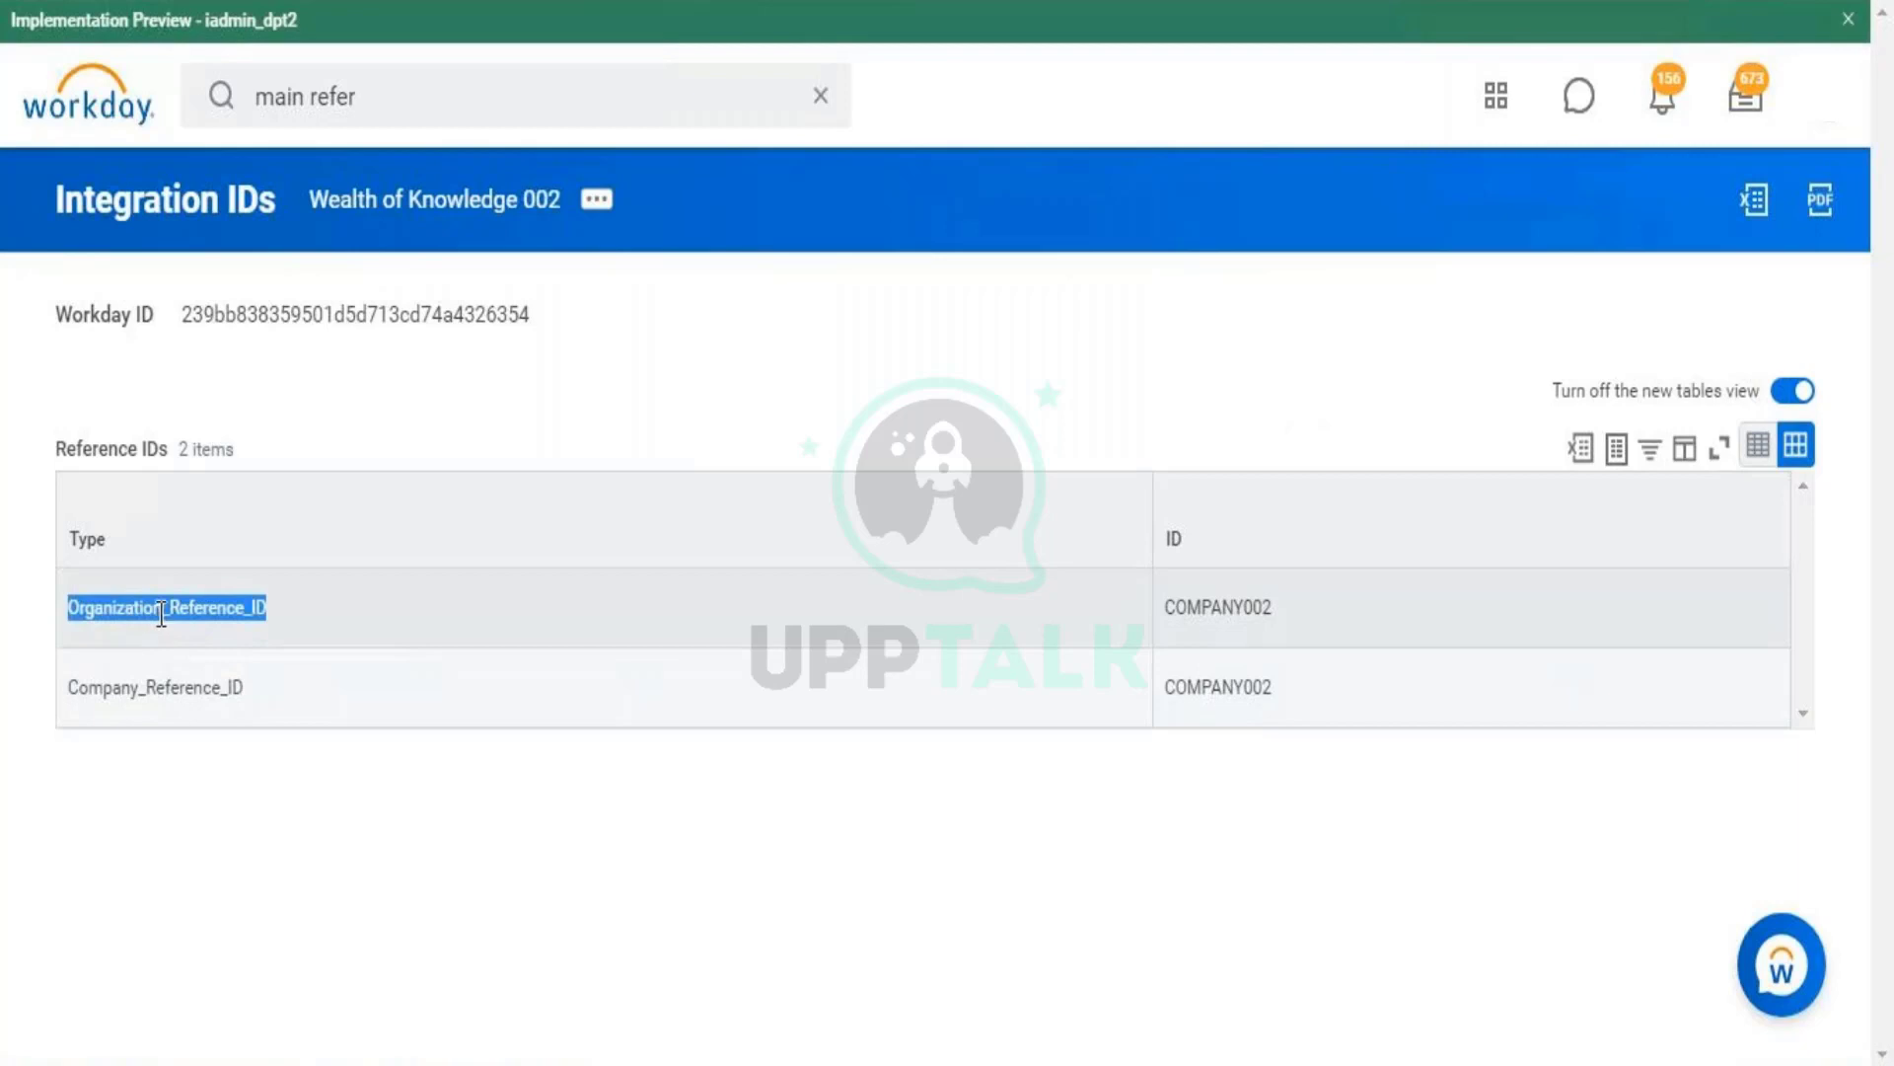
pyautogui.click(164, 706)
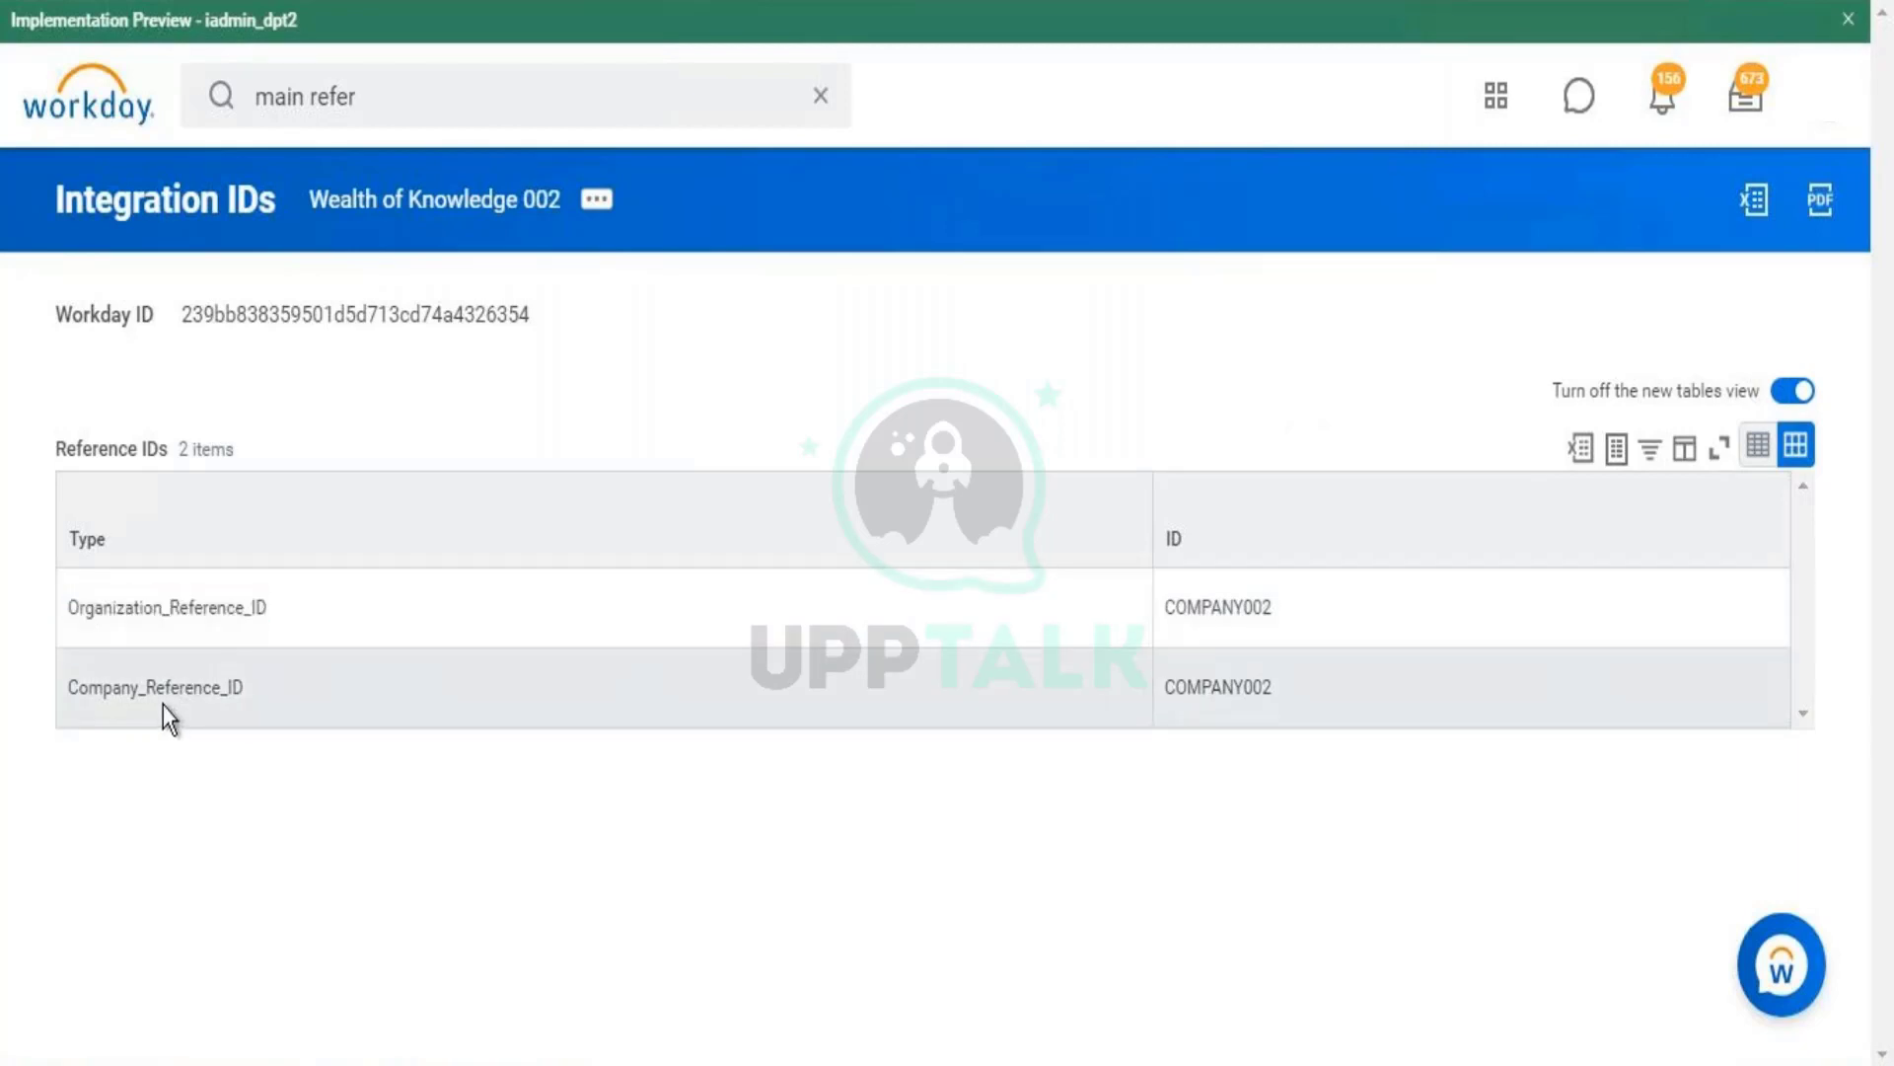
pyautogui.doubleClick(104, 677)
pyautogui.doubleClick(104, 677)
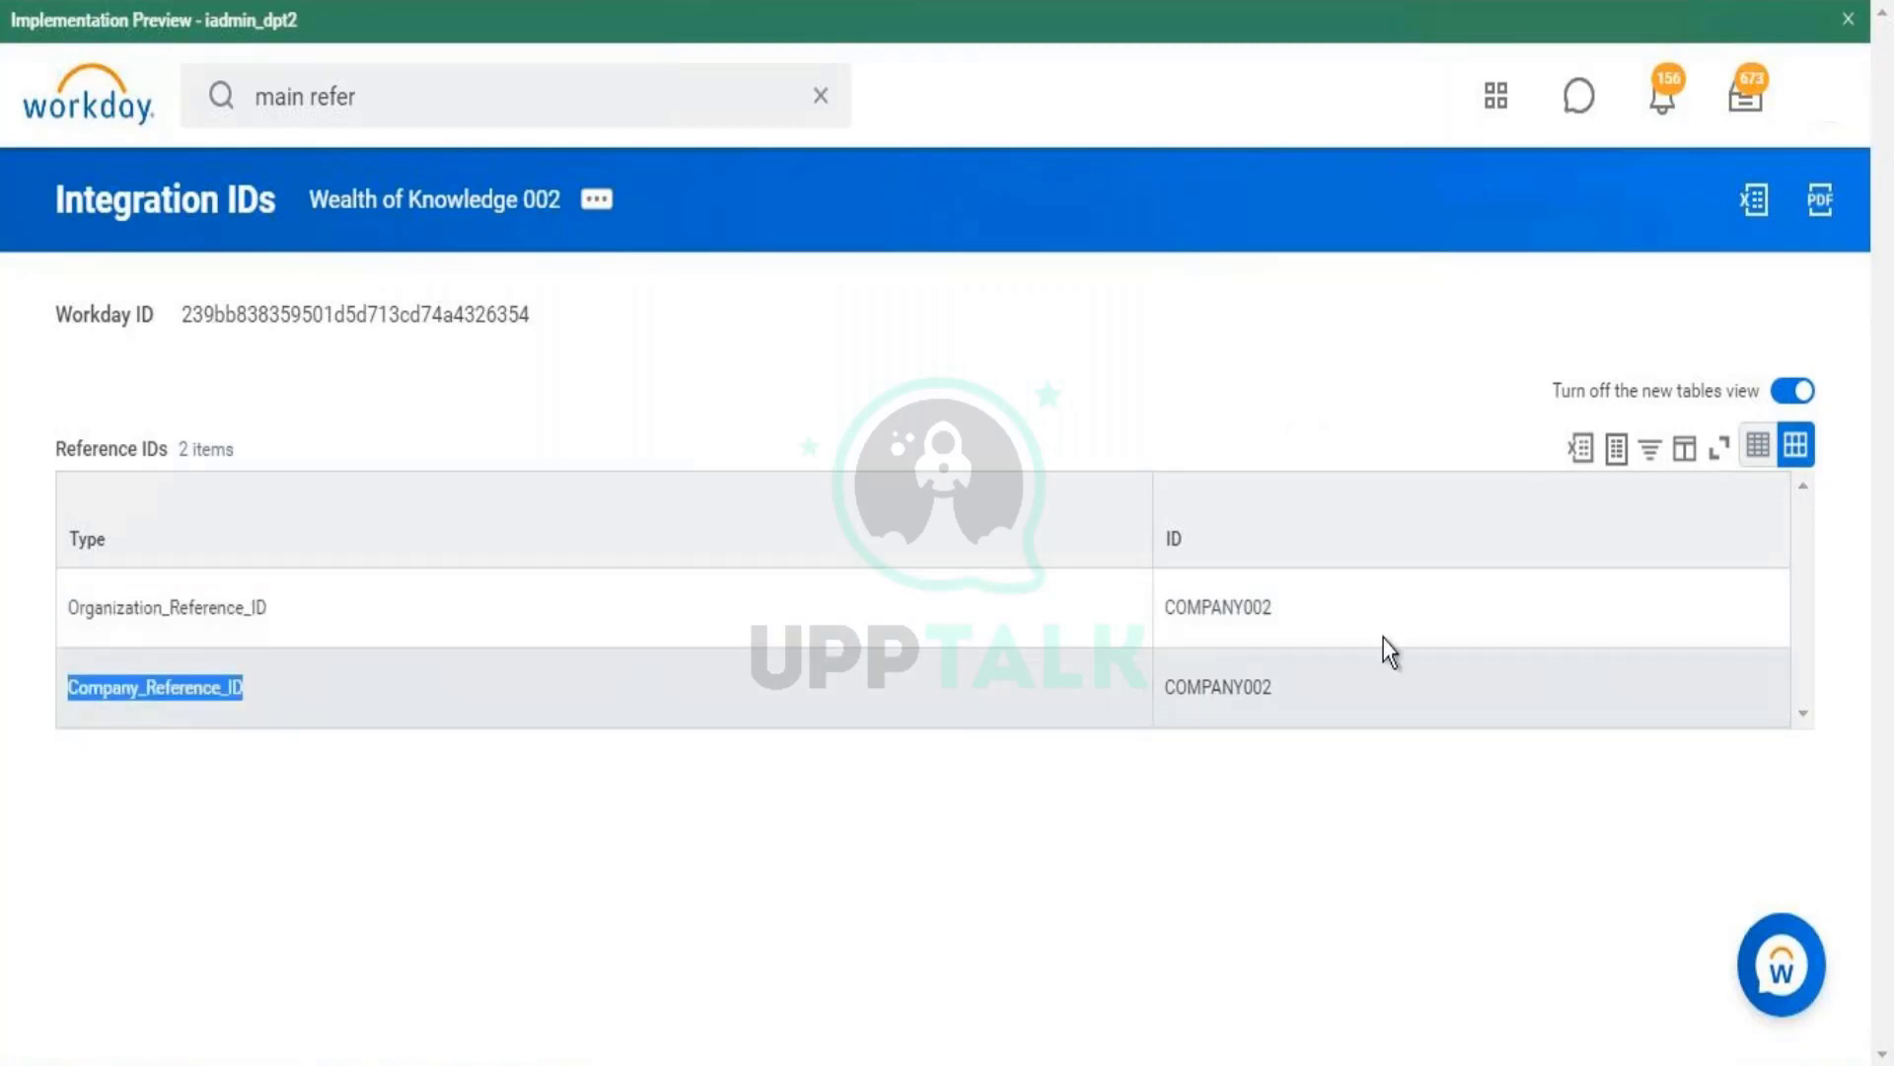
pyautogui.click(1219, 704)
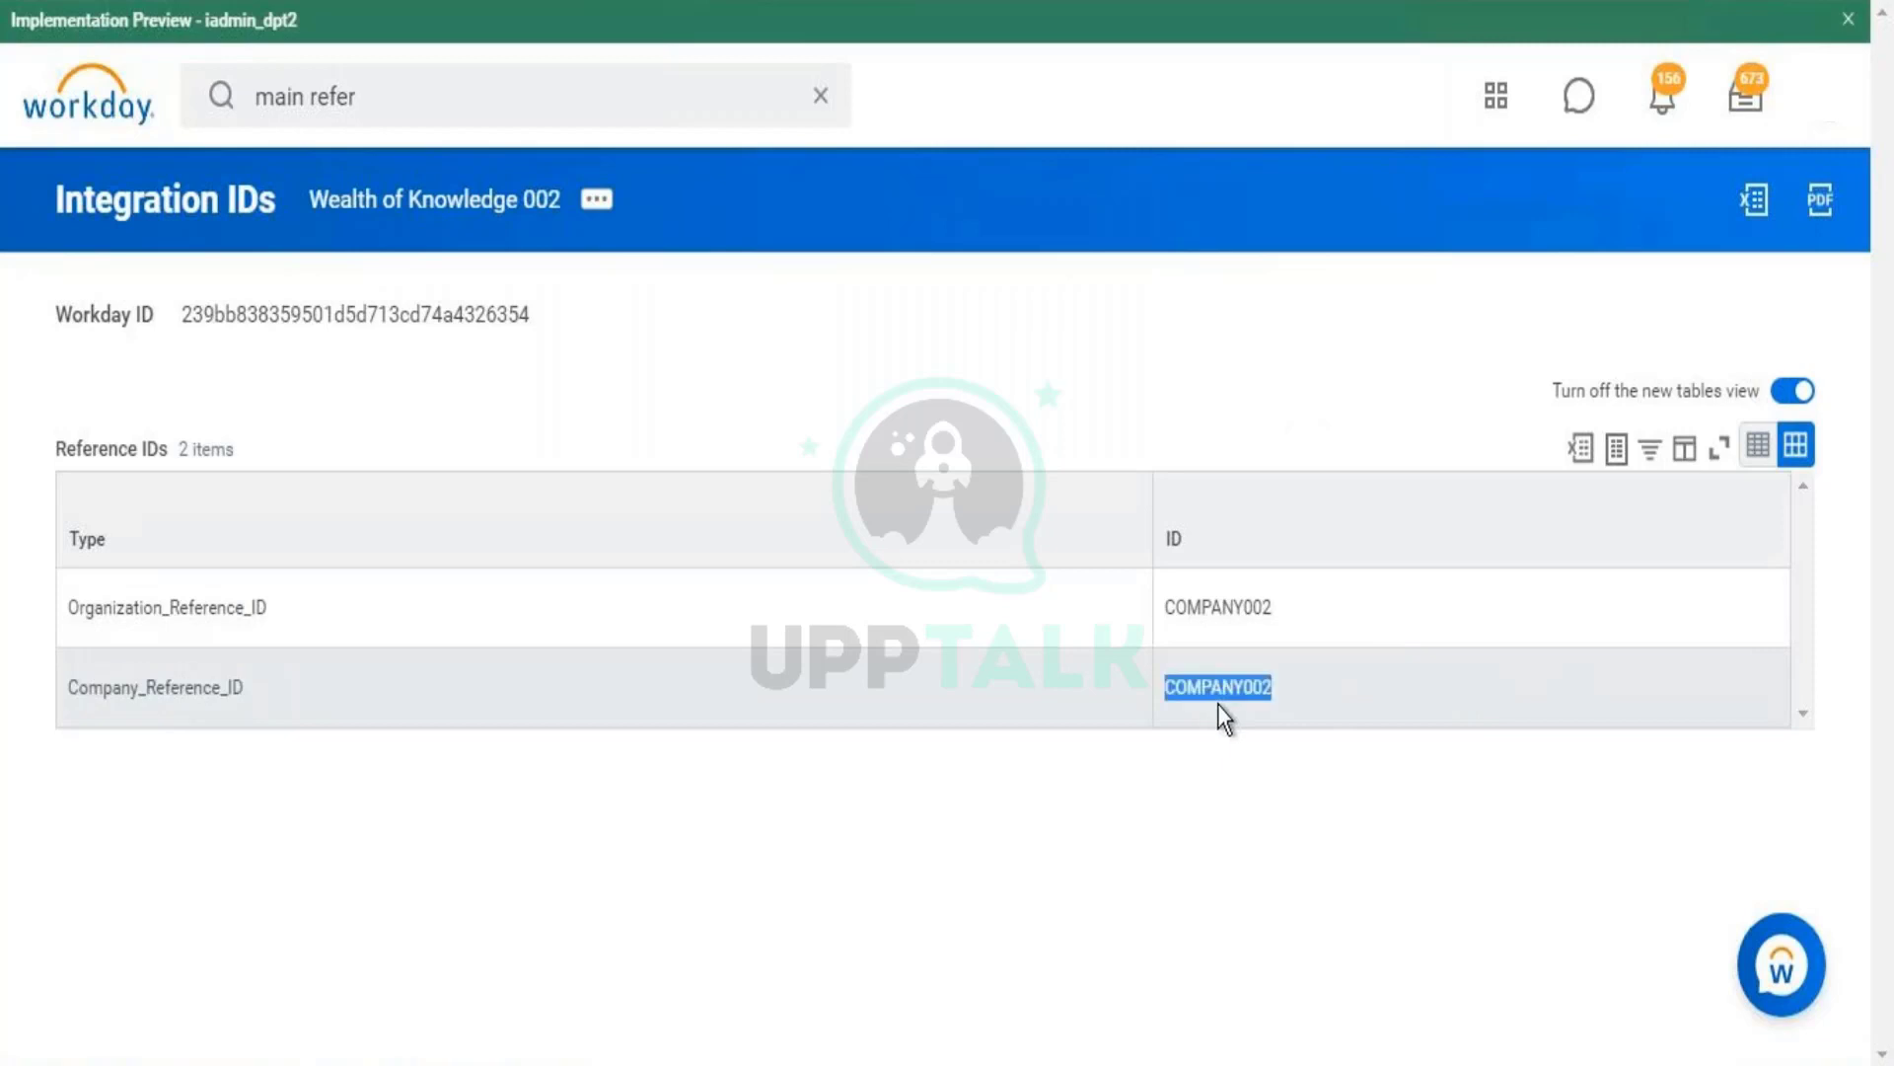
pyautogui.click(1223, 620)
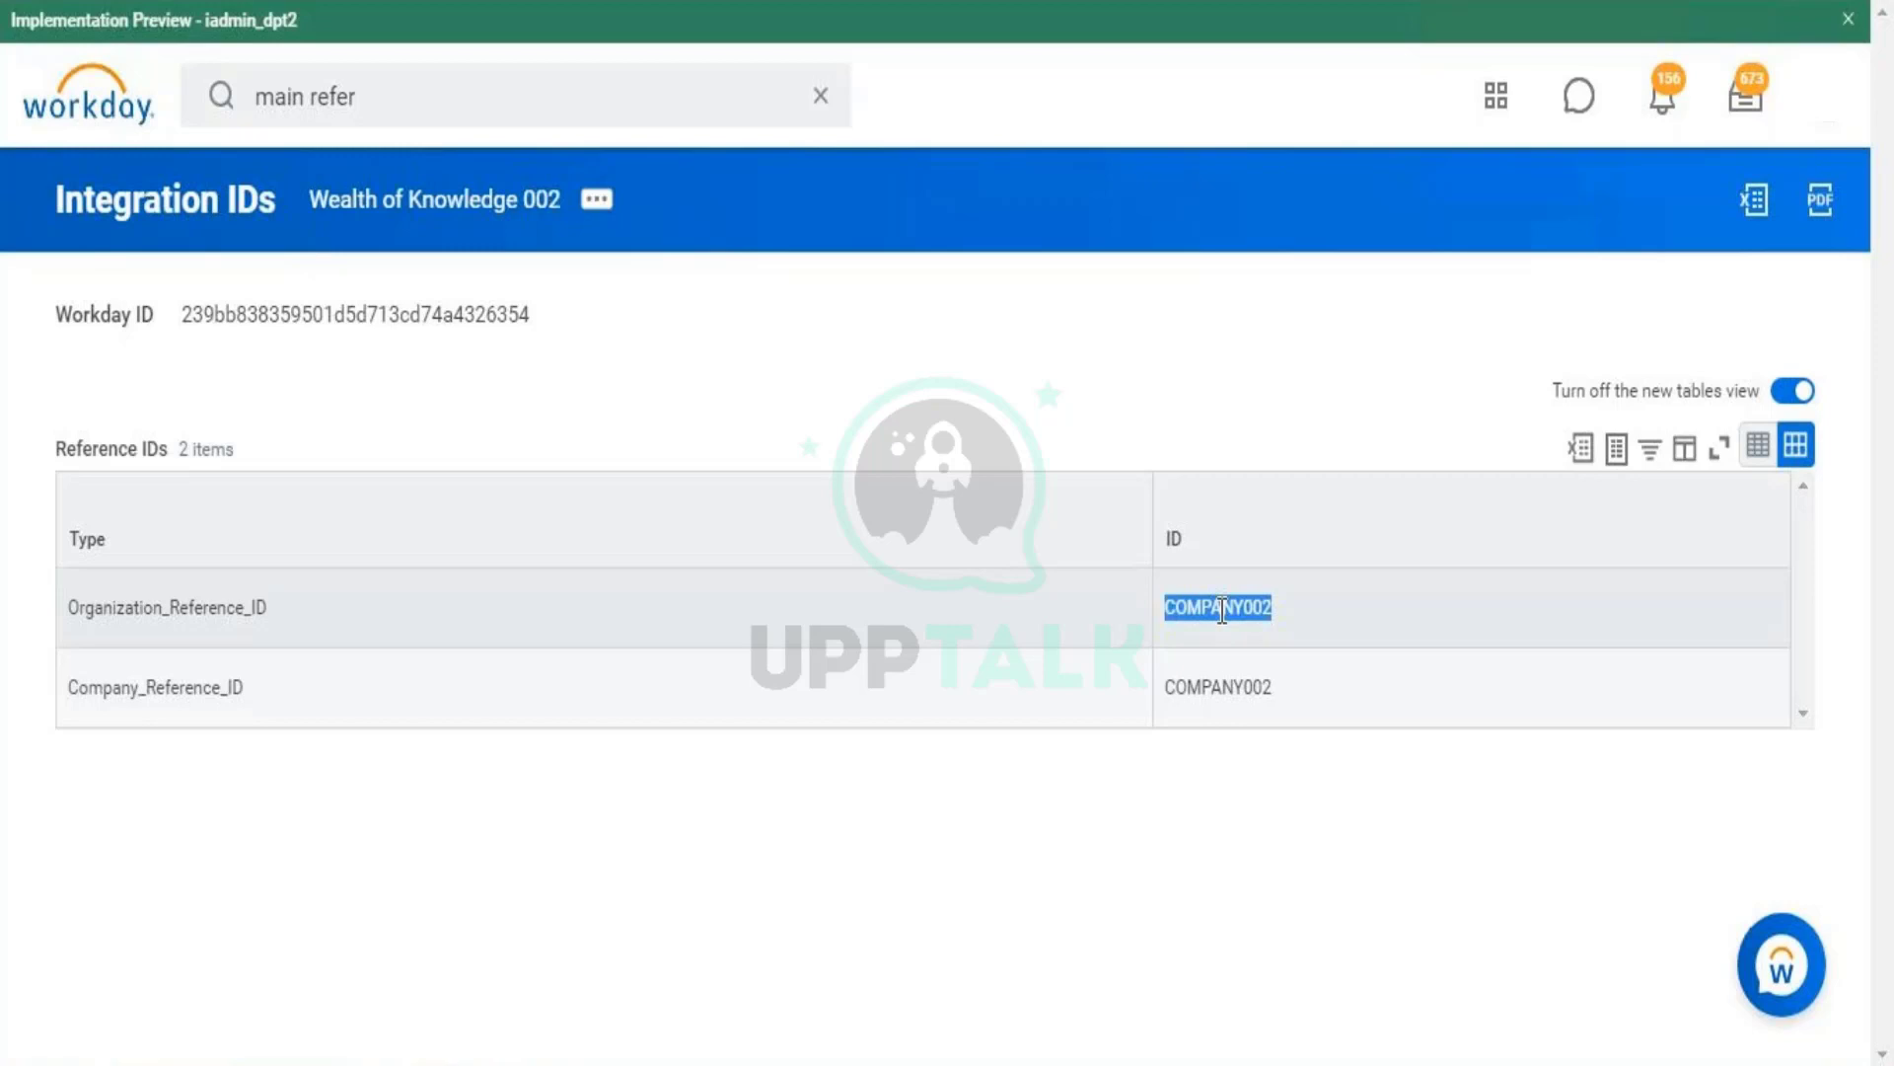
# - Open the Wealth of Knowledge 002 company page
pyautogui.click(451, 200)
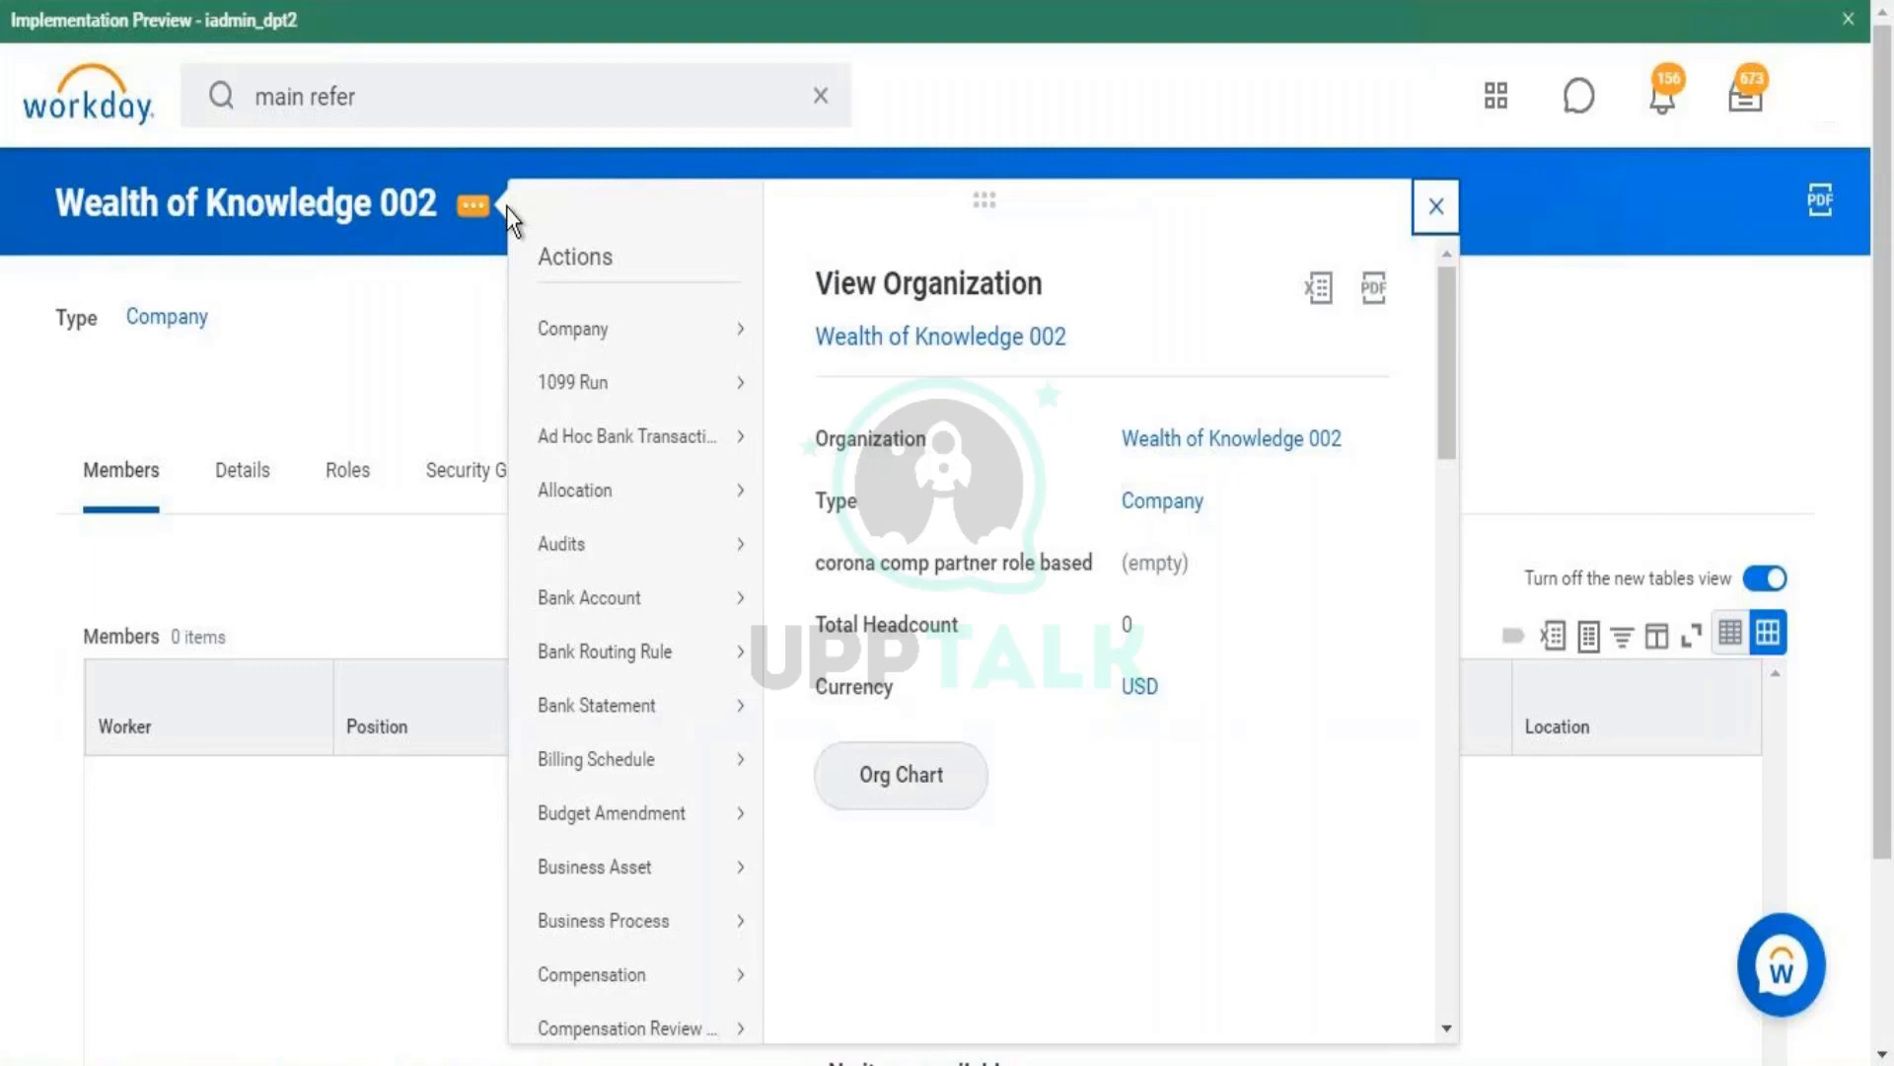
# - Launch Edit Company Contact Information from the Company actions submenu
pyautogui.moveTo(663, 331)
pyautogui.click(400, 336)
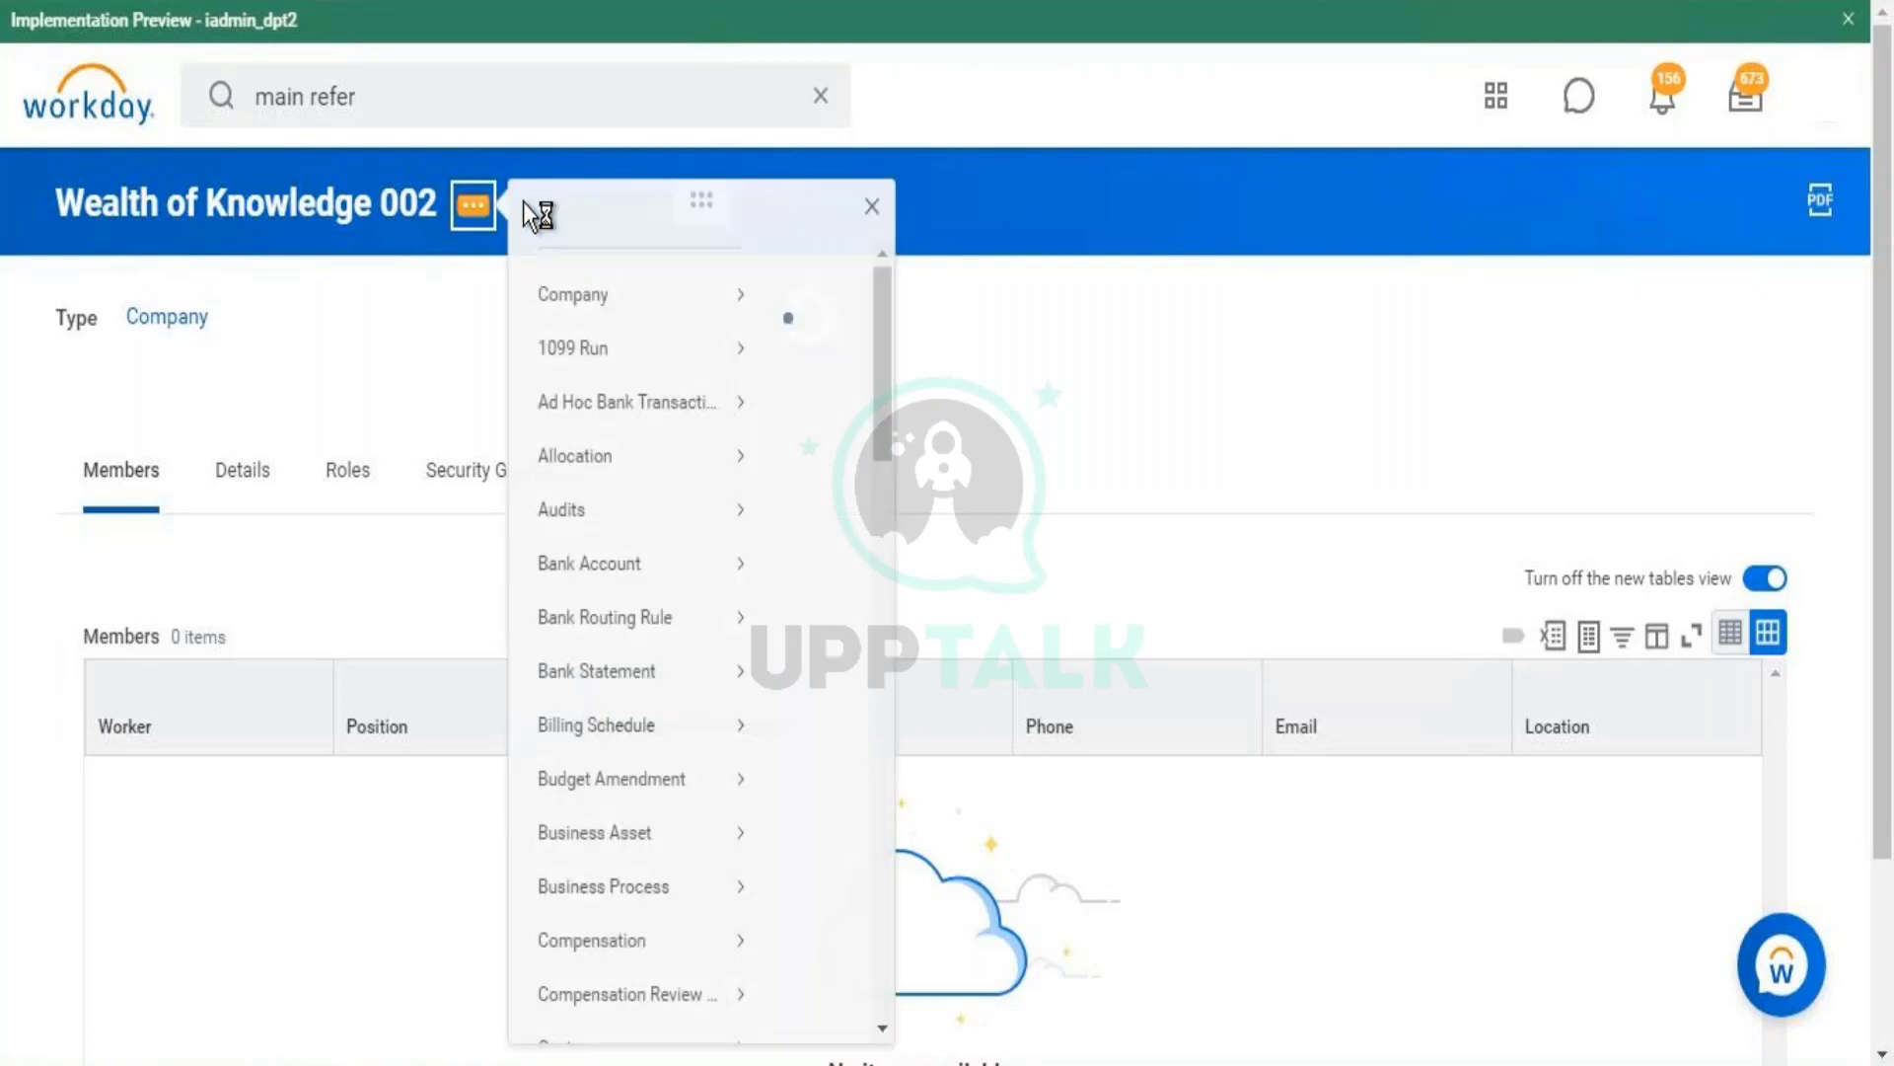
pyautogui.moveTo(613, 347)
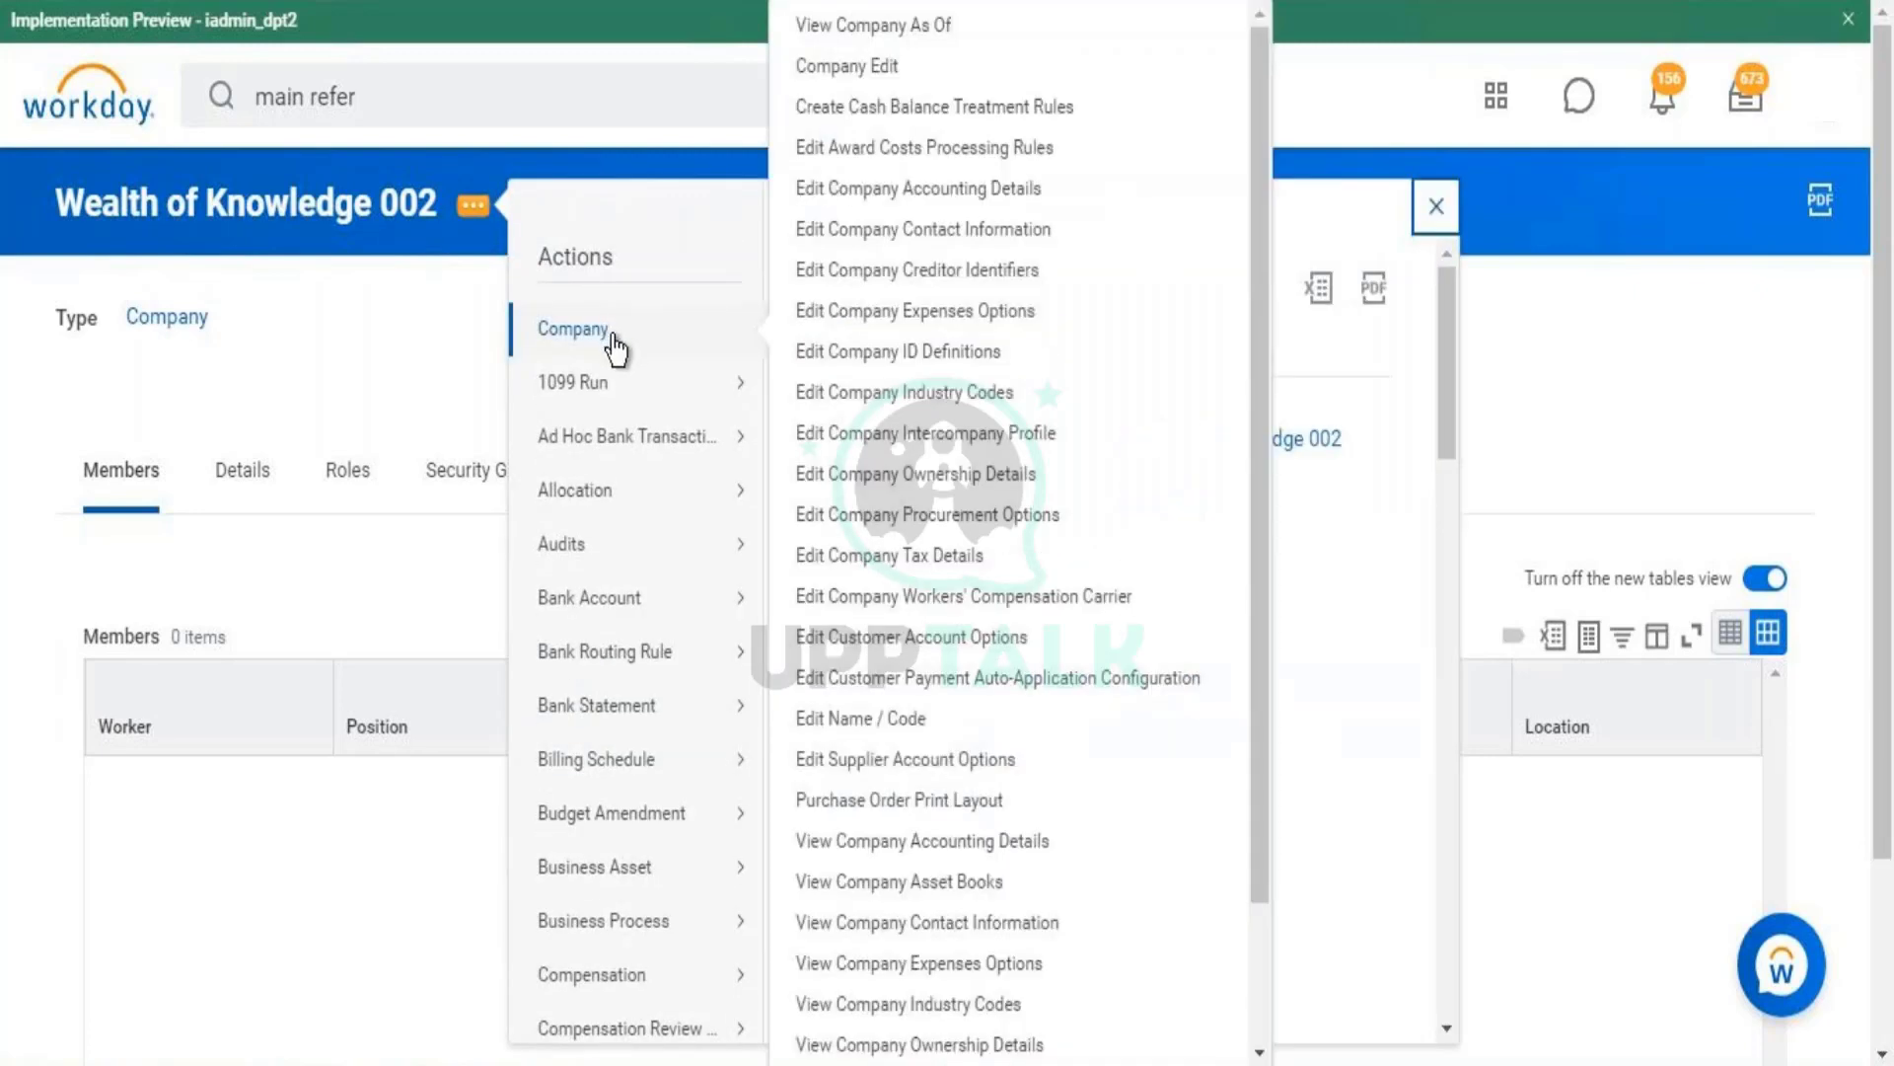
pyautogui.click(994, 249)
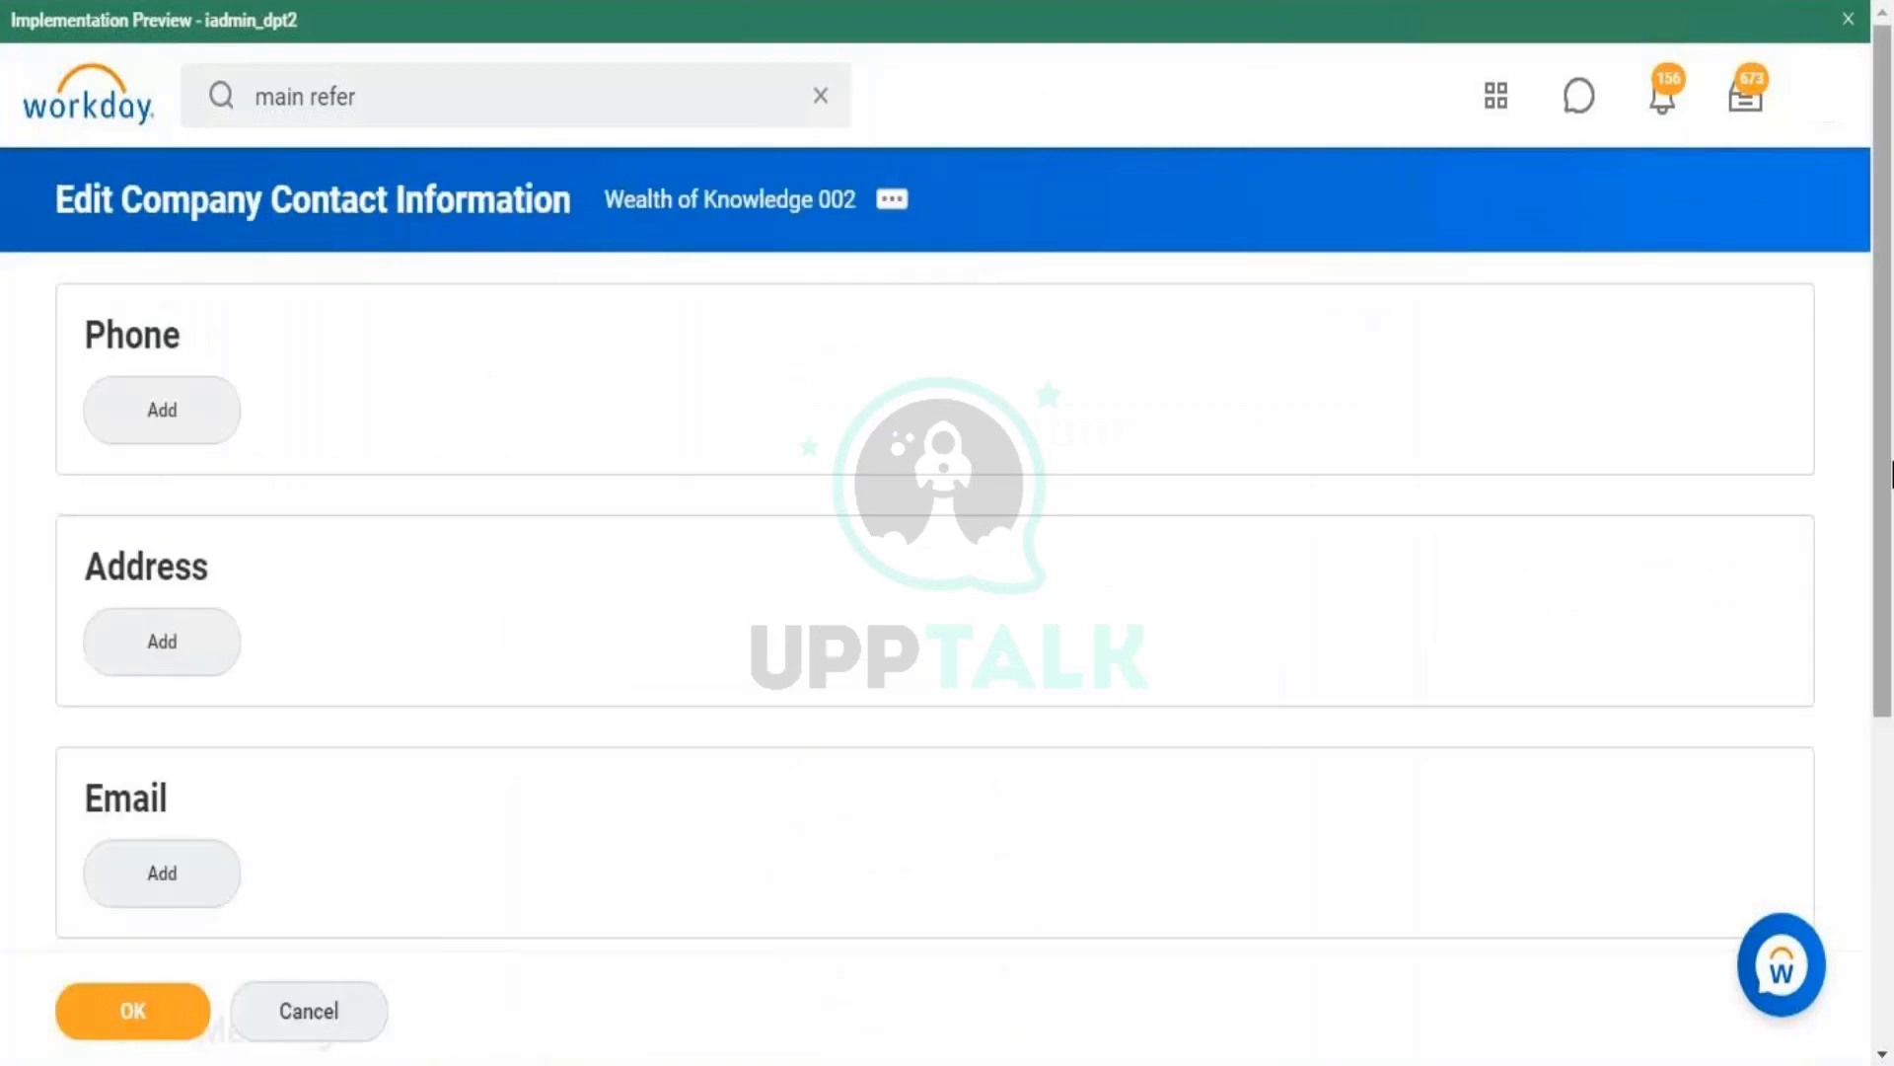
# - Add a new phone entry with the United States (+1) country code
pyautogui.moveTo(1892, 461); pyautogui.dragTo(1892, 489)
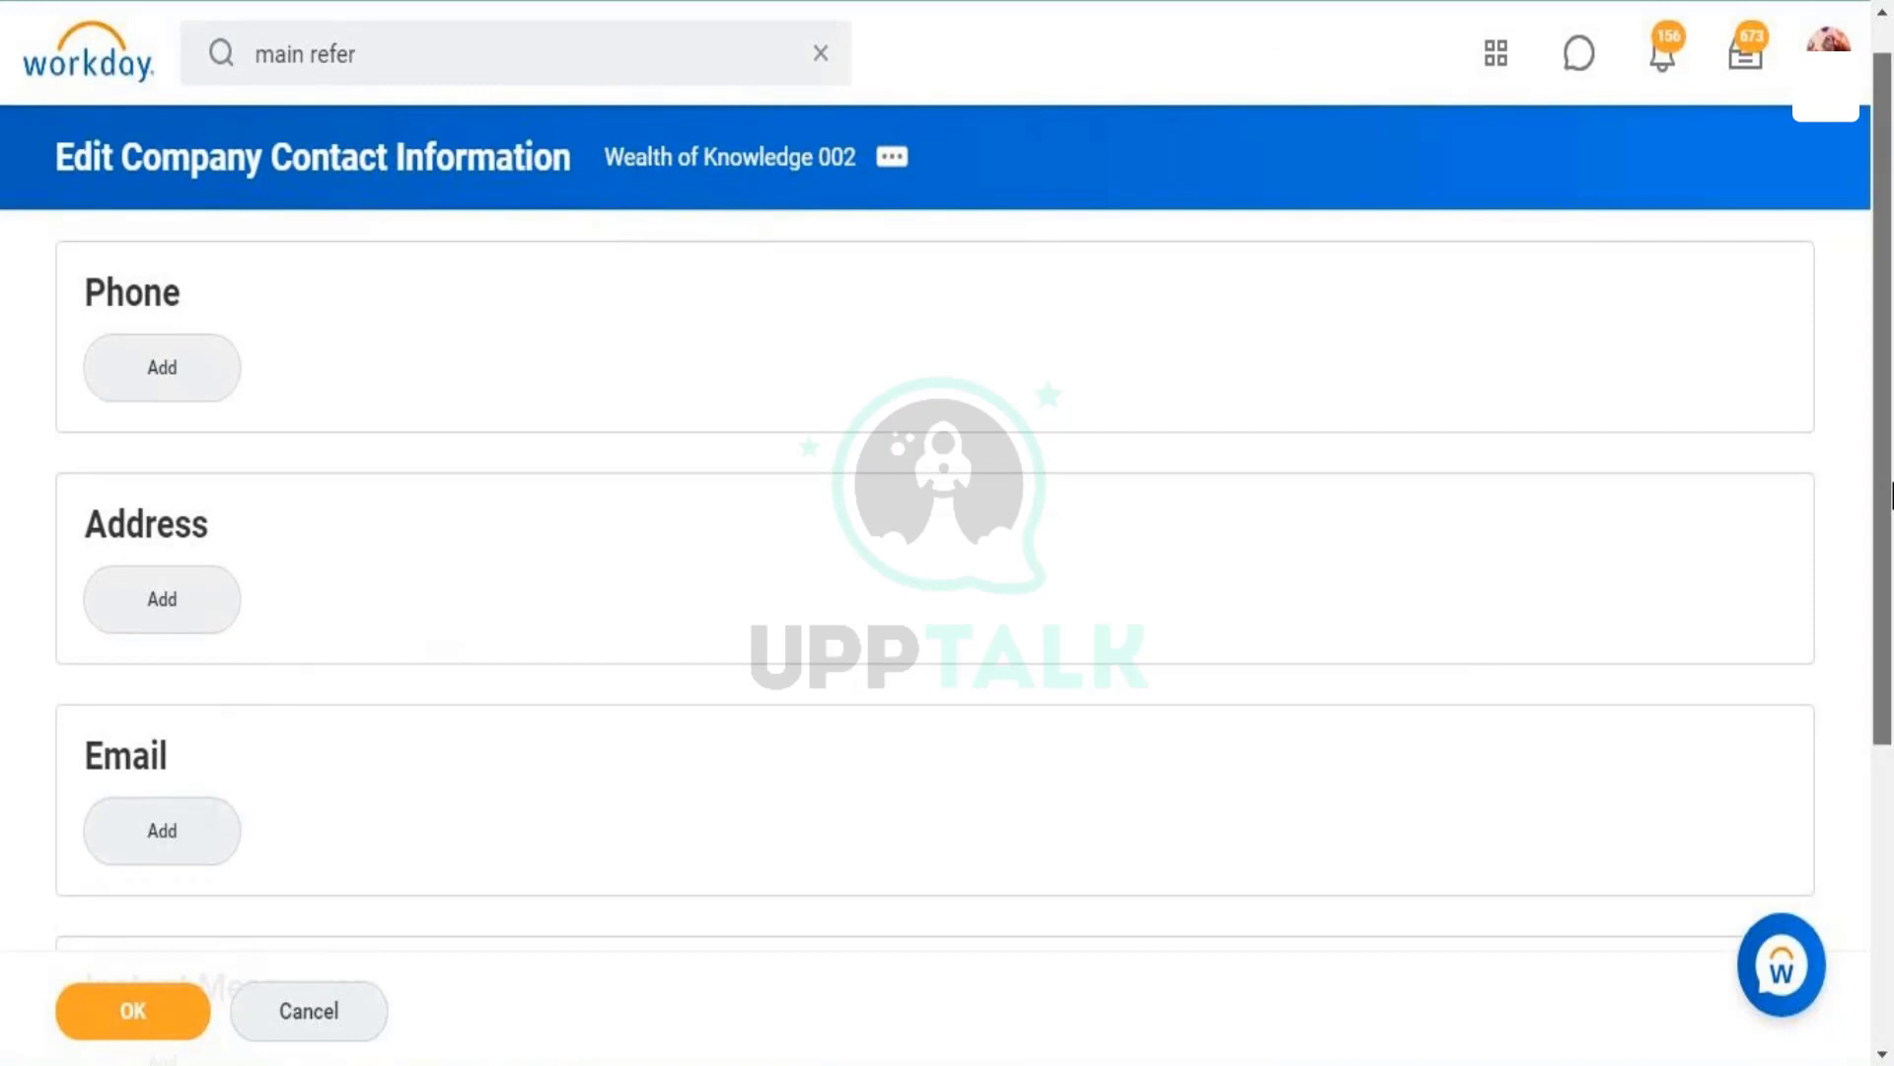
pyautogui.moveTo(1892, 459); pyautogui.dragTo(1893, 826)
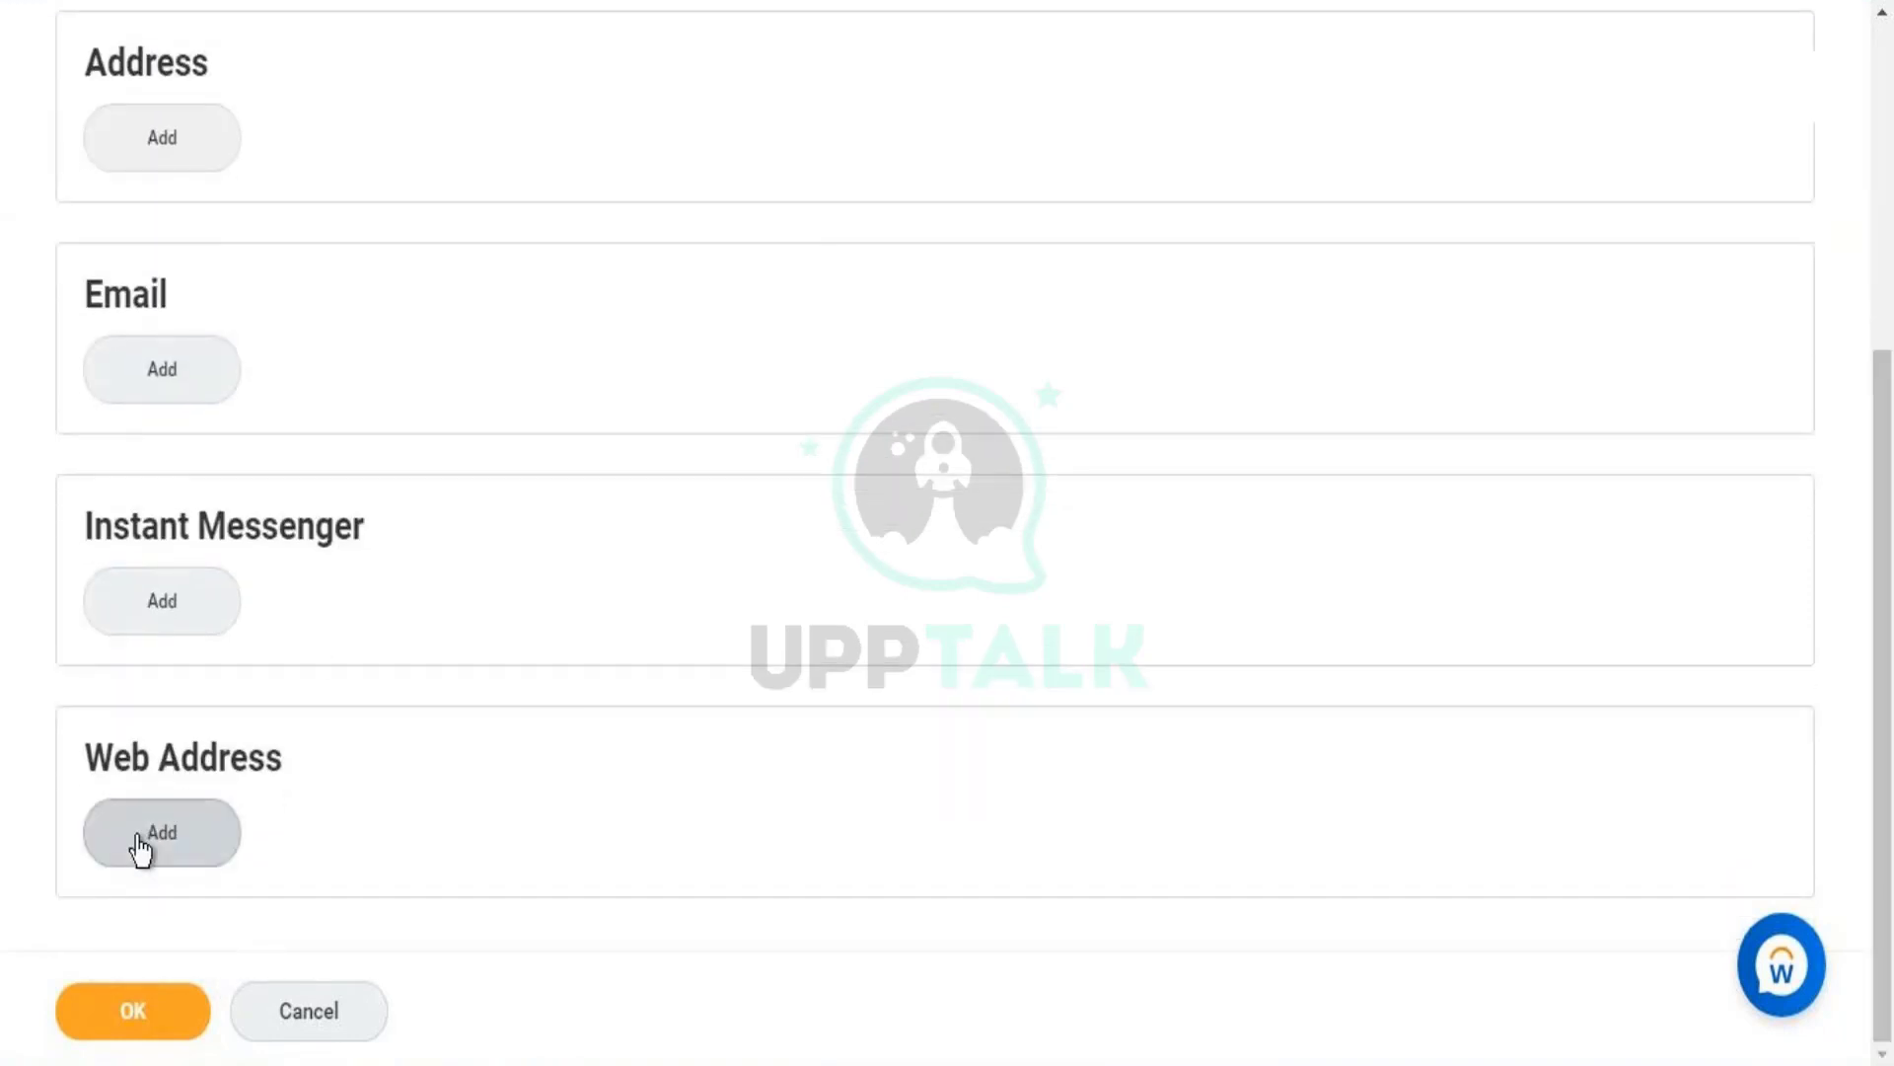
pyautogui.moveTo(1885, 664); pyautogui.dragTo(1892, 247)
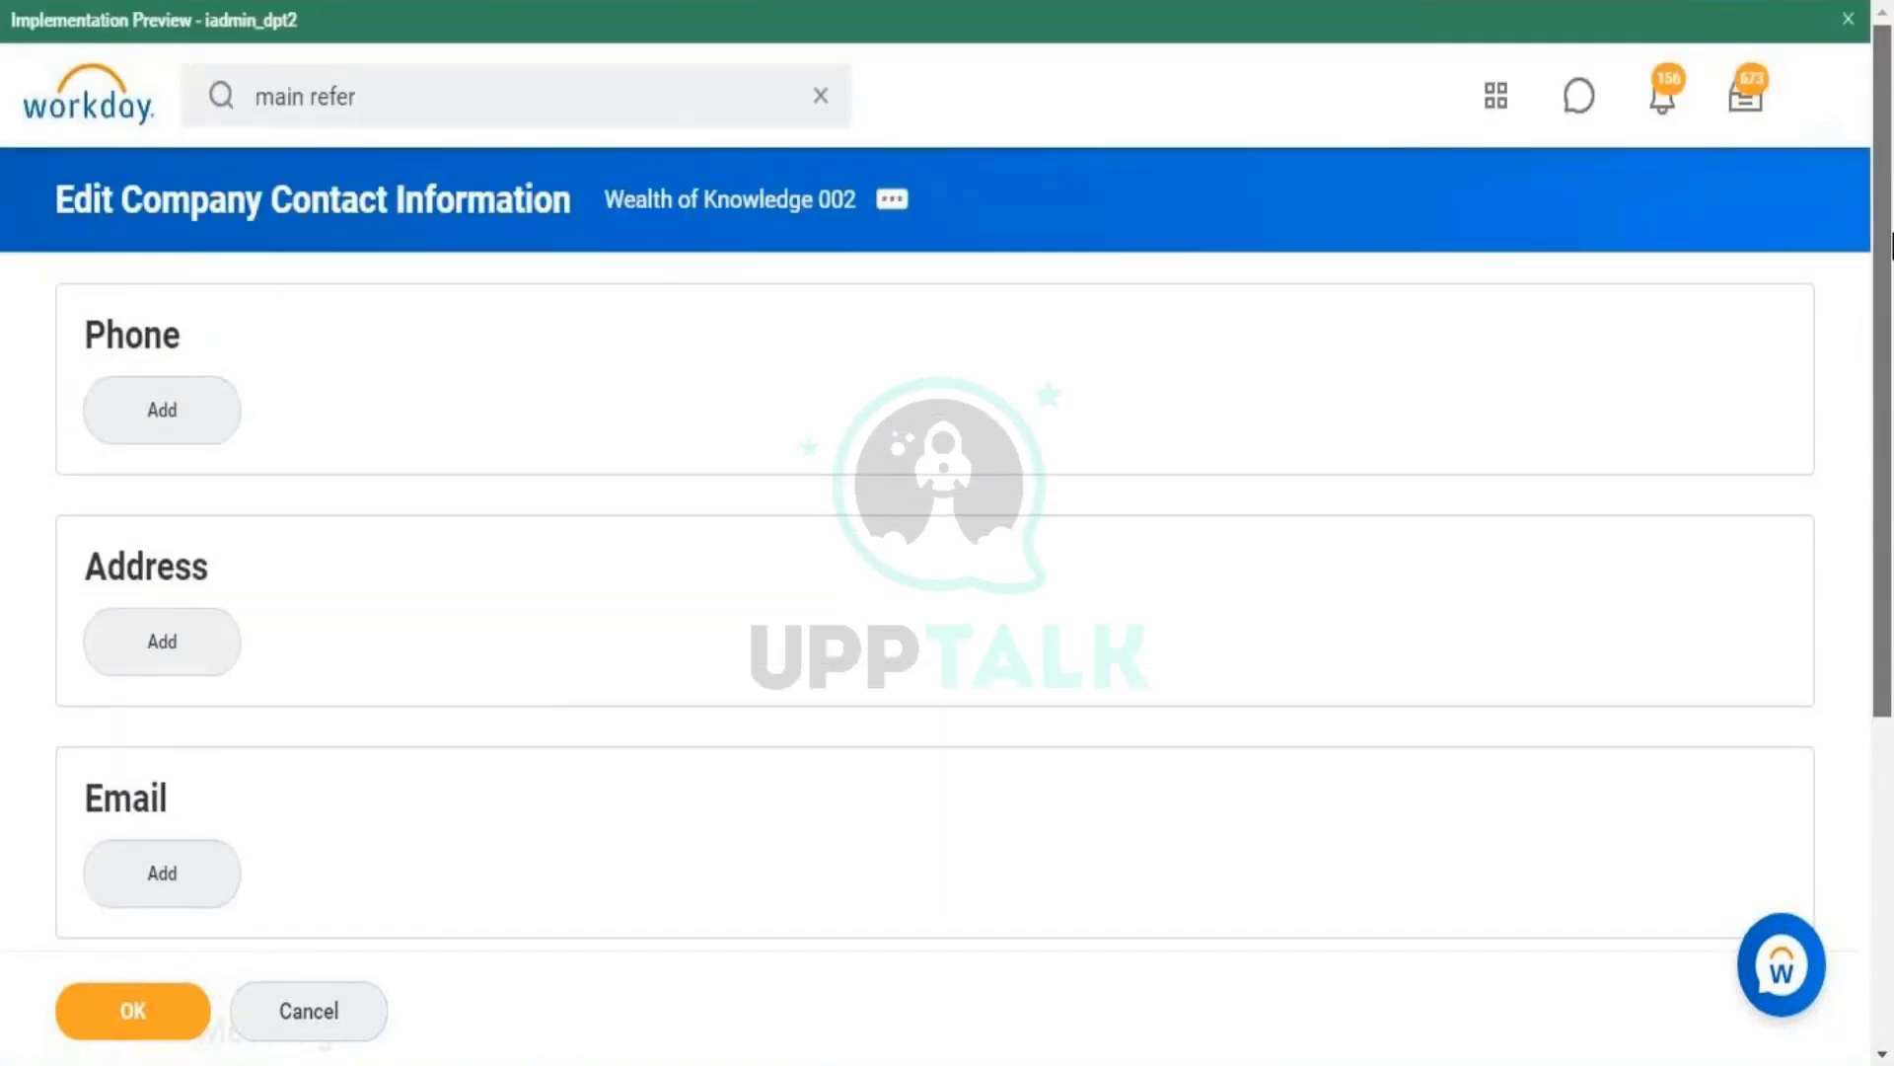
pyautogui.click(141, 444)
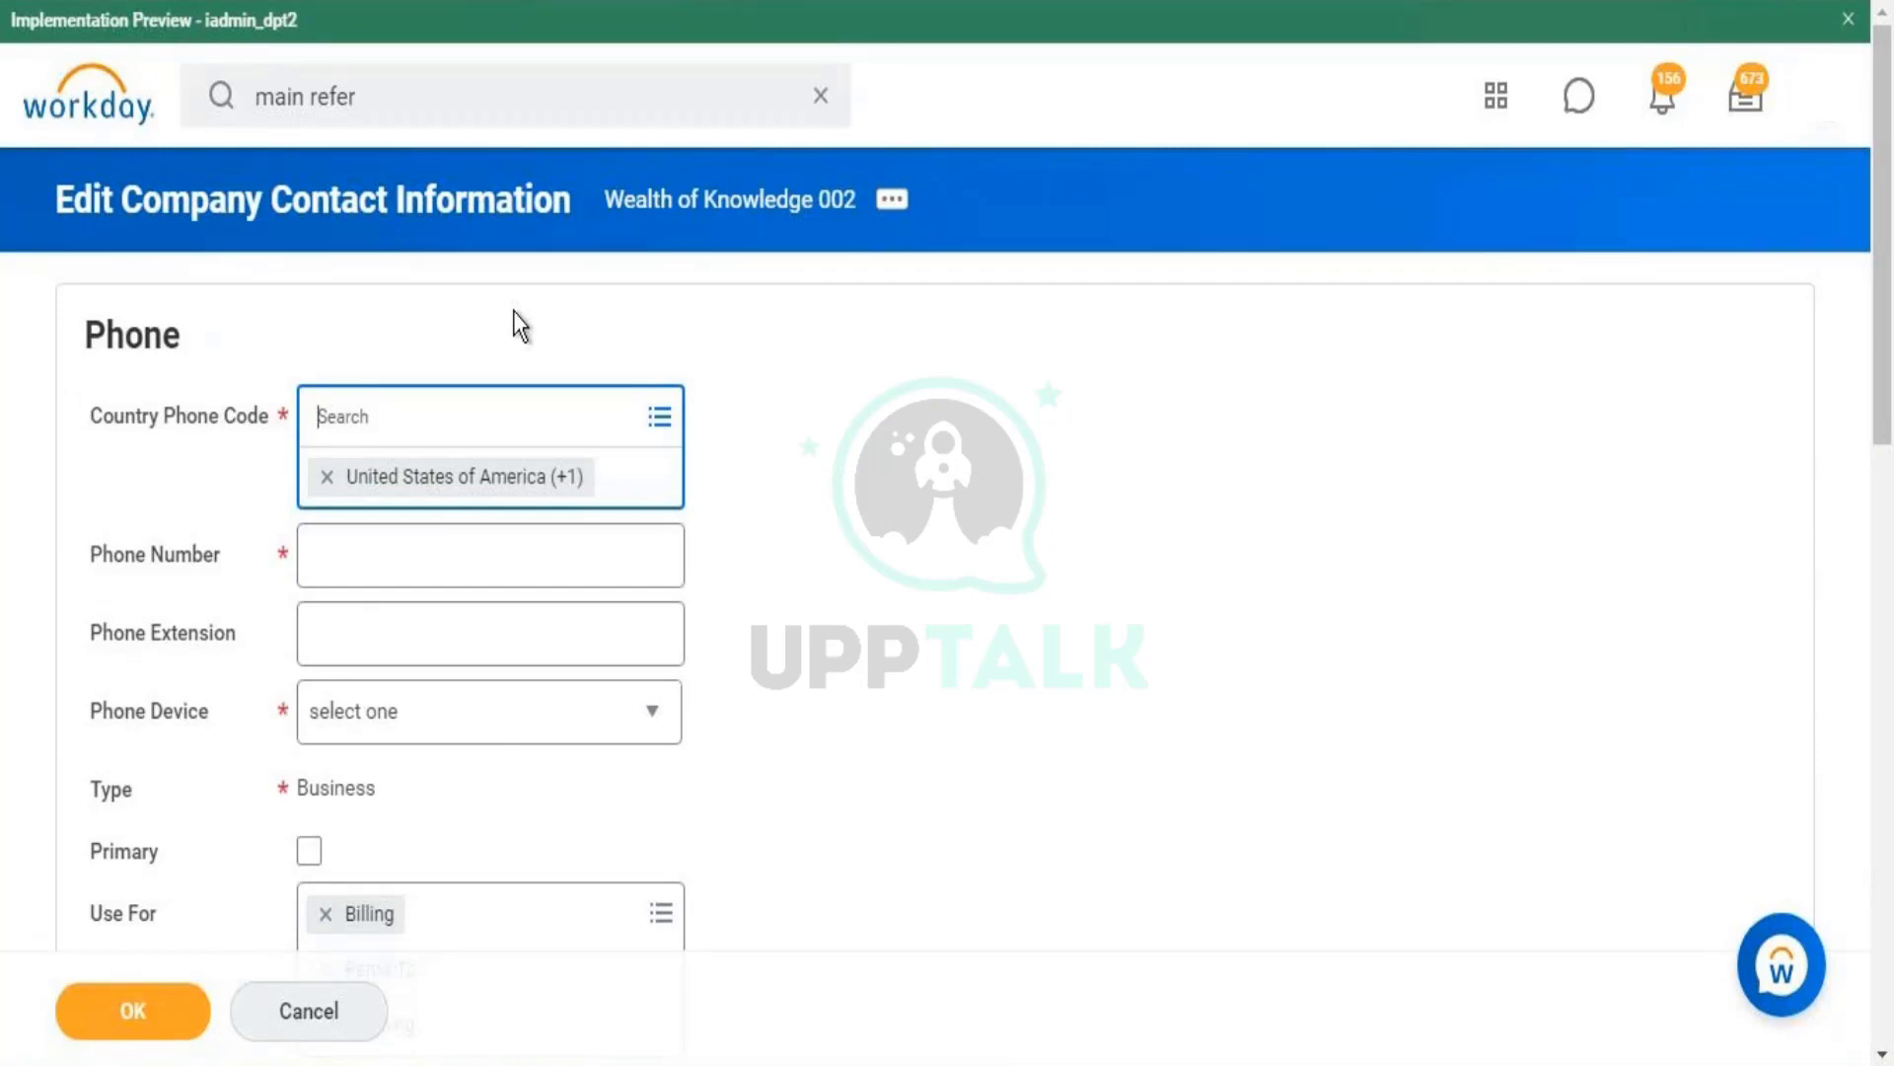
pyautogui.click(1158, 518)
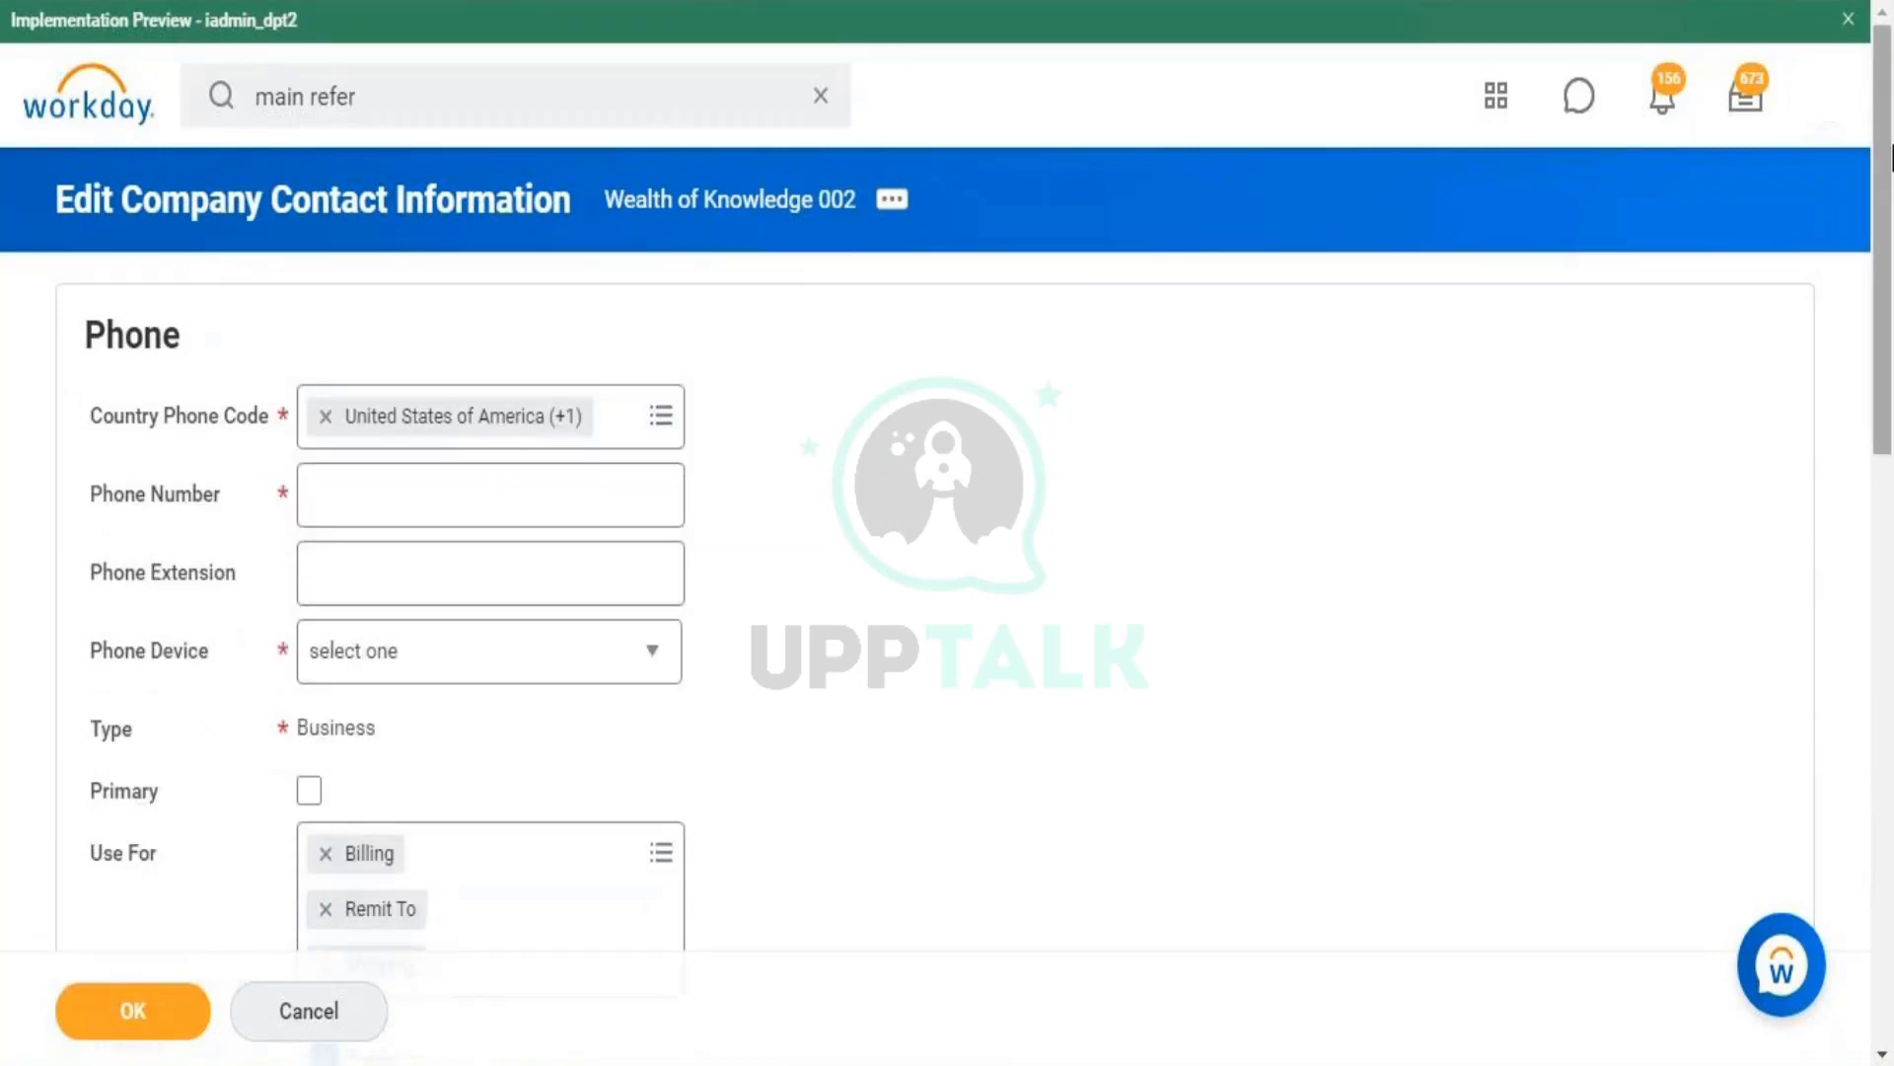
pyautogui.scroll(-4, 1158, 518)
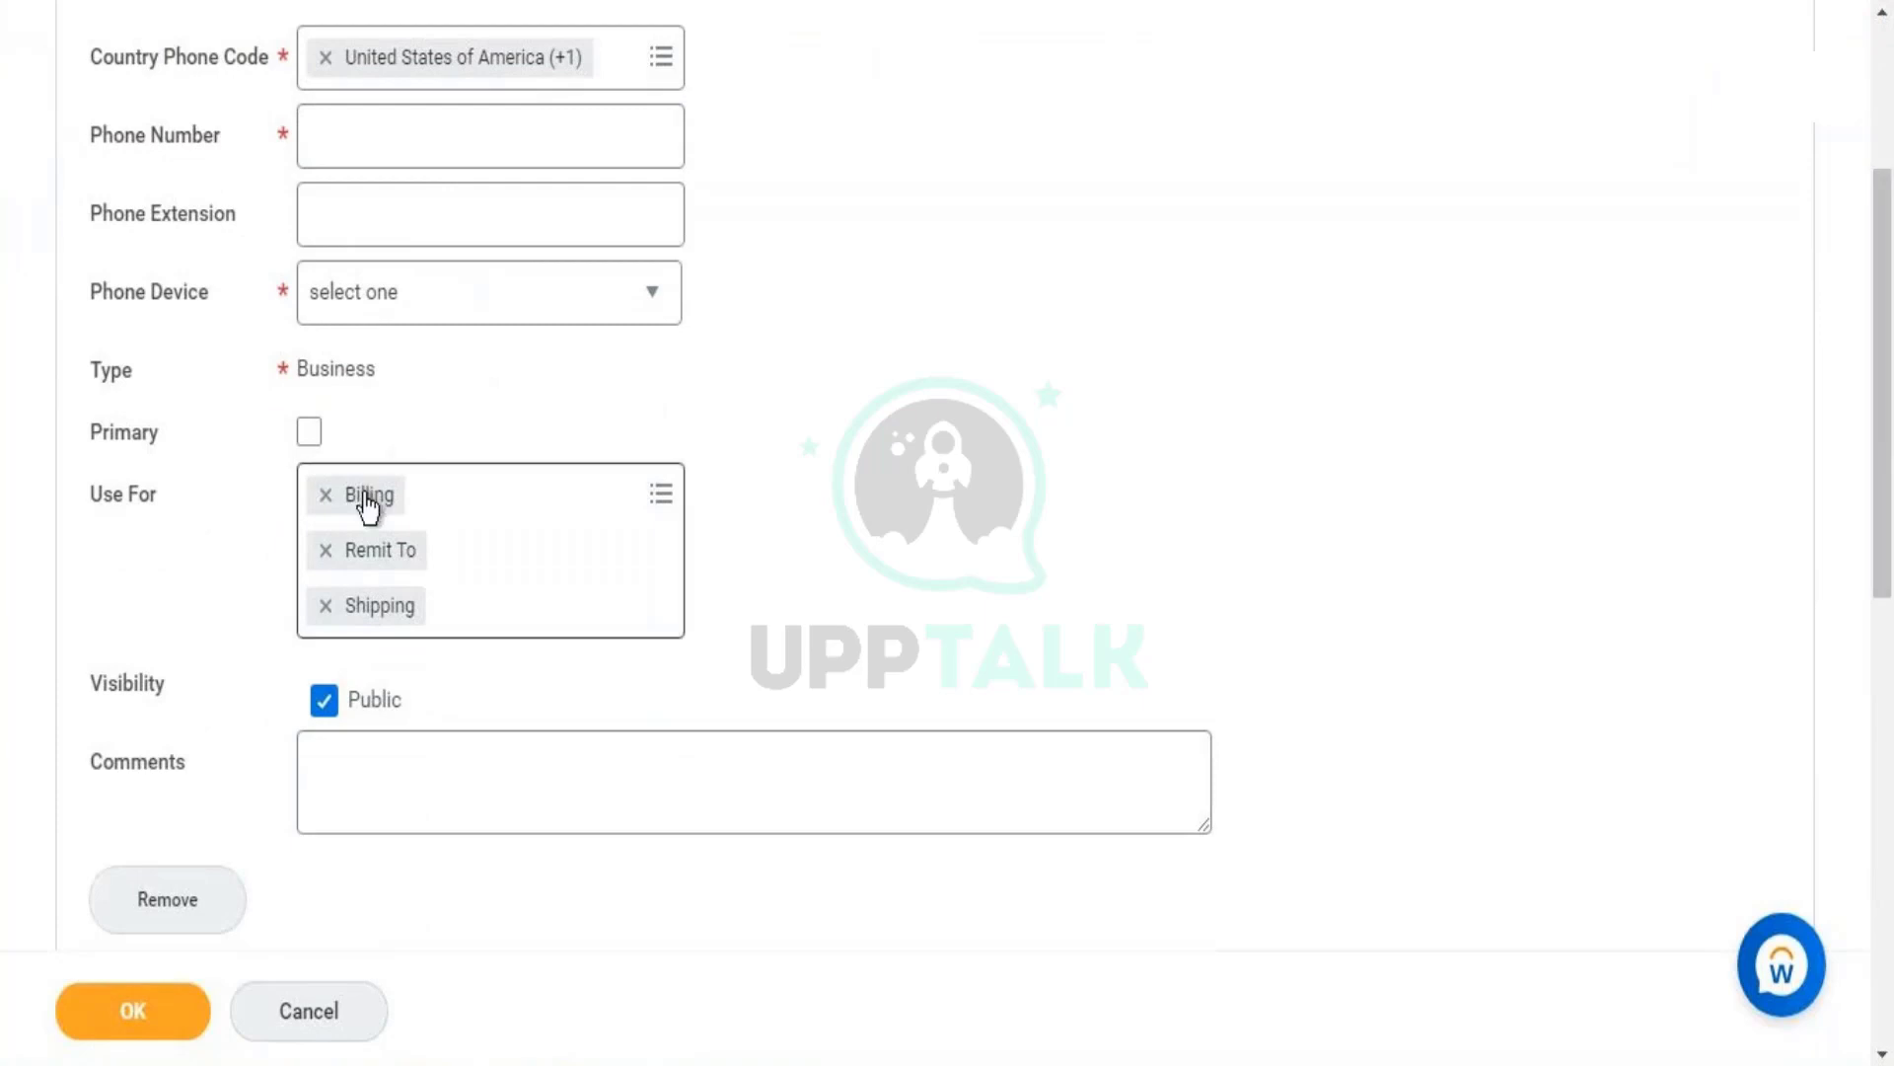
pyautogui.click(311, 152)
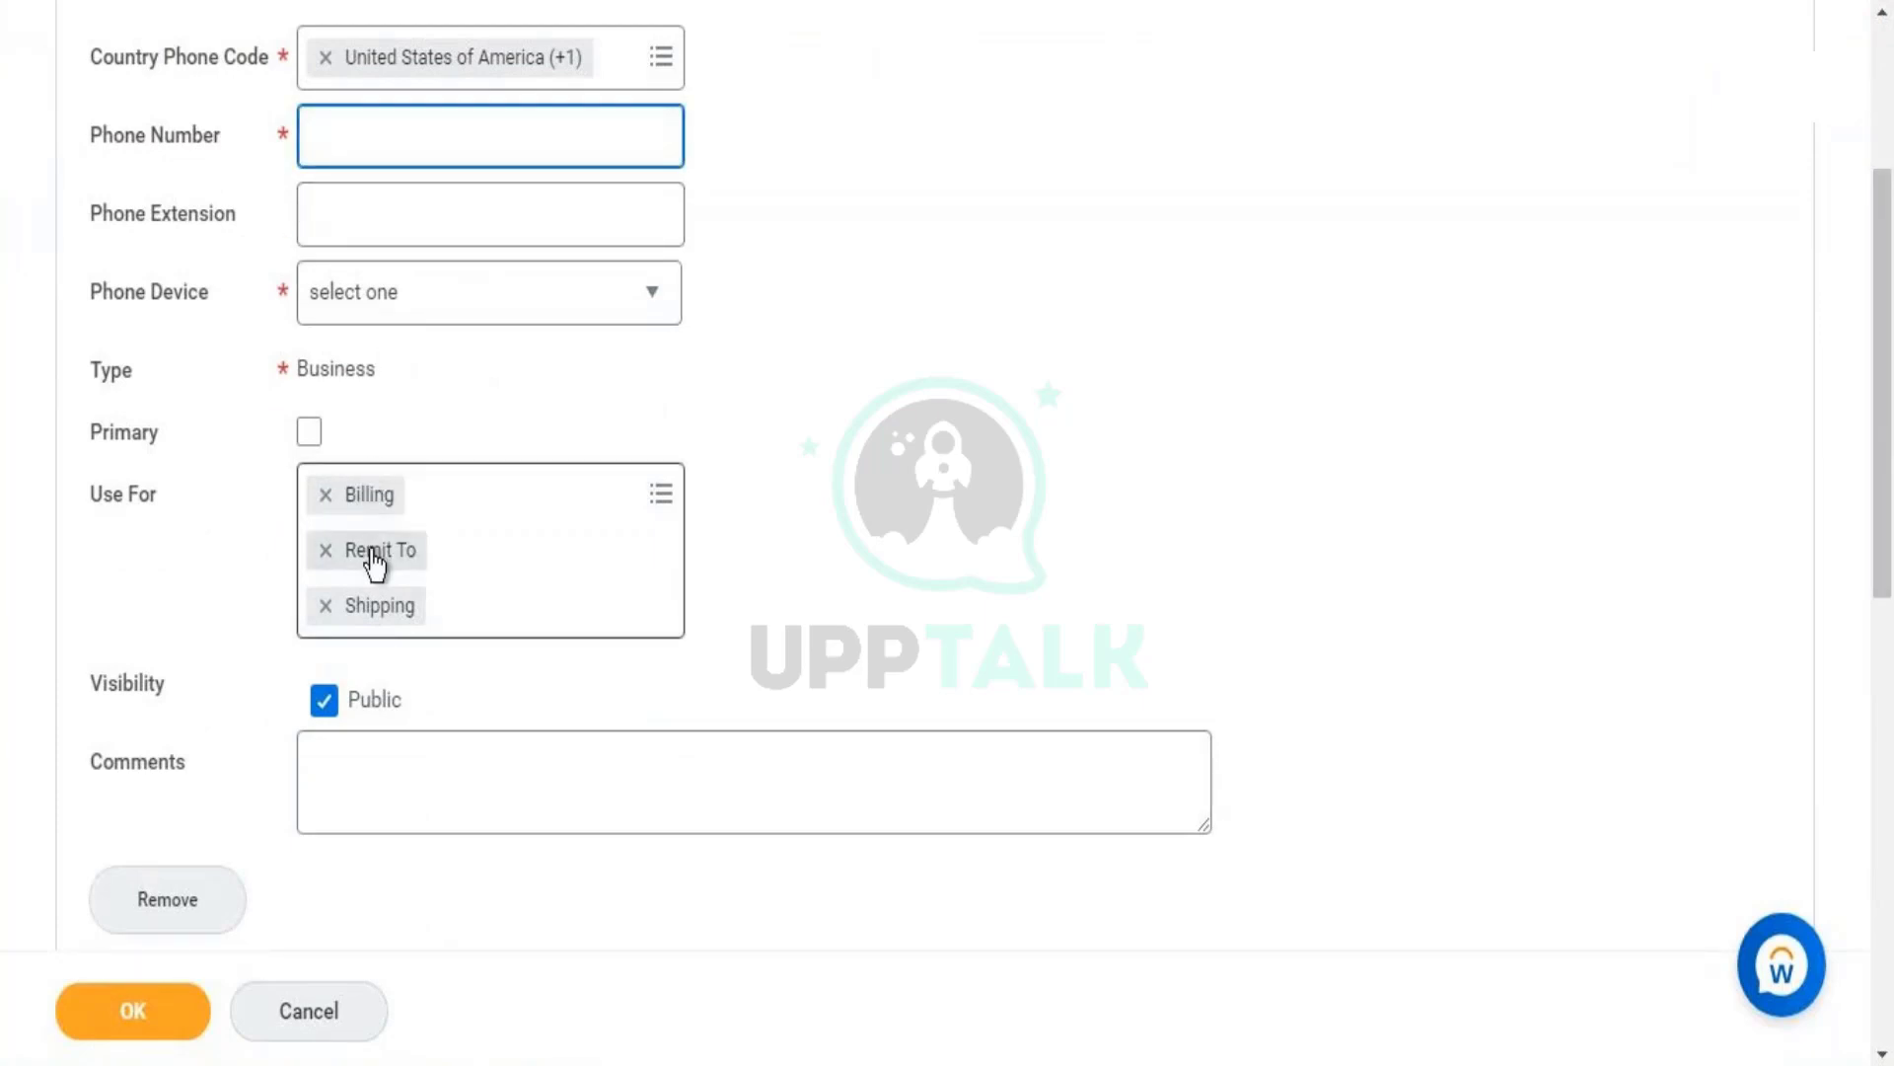
pyautogui.click(553, 612)
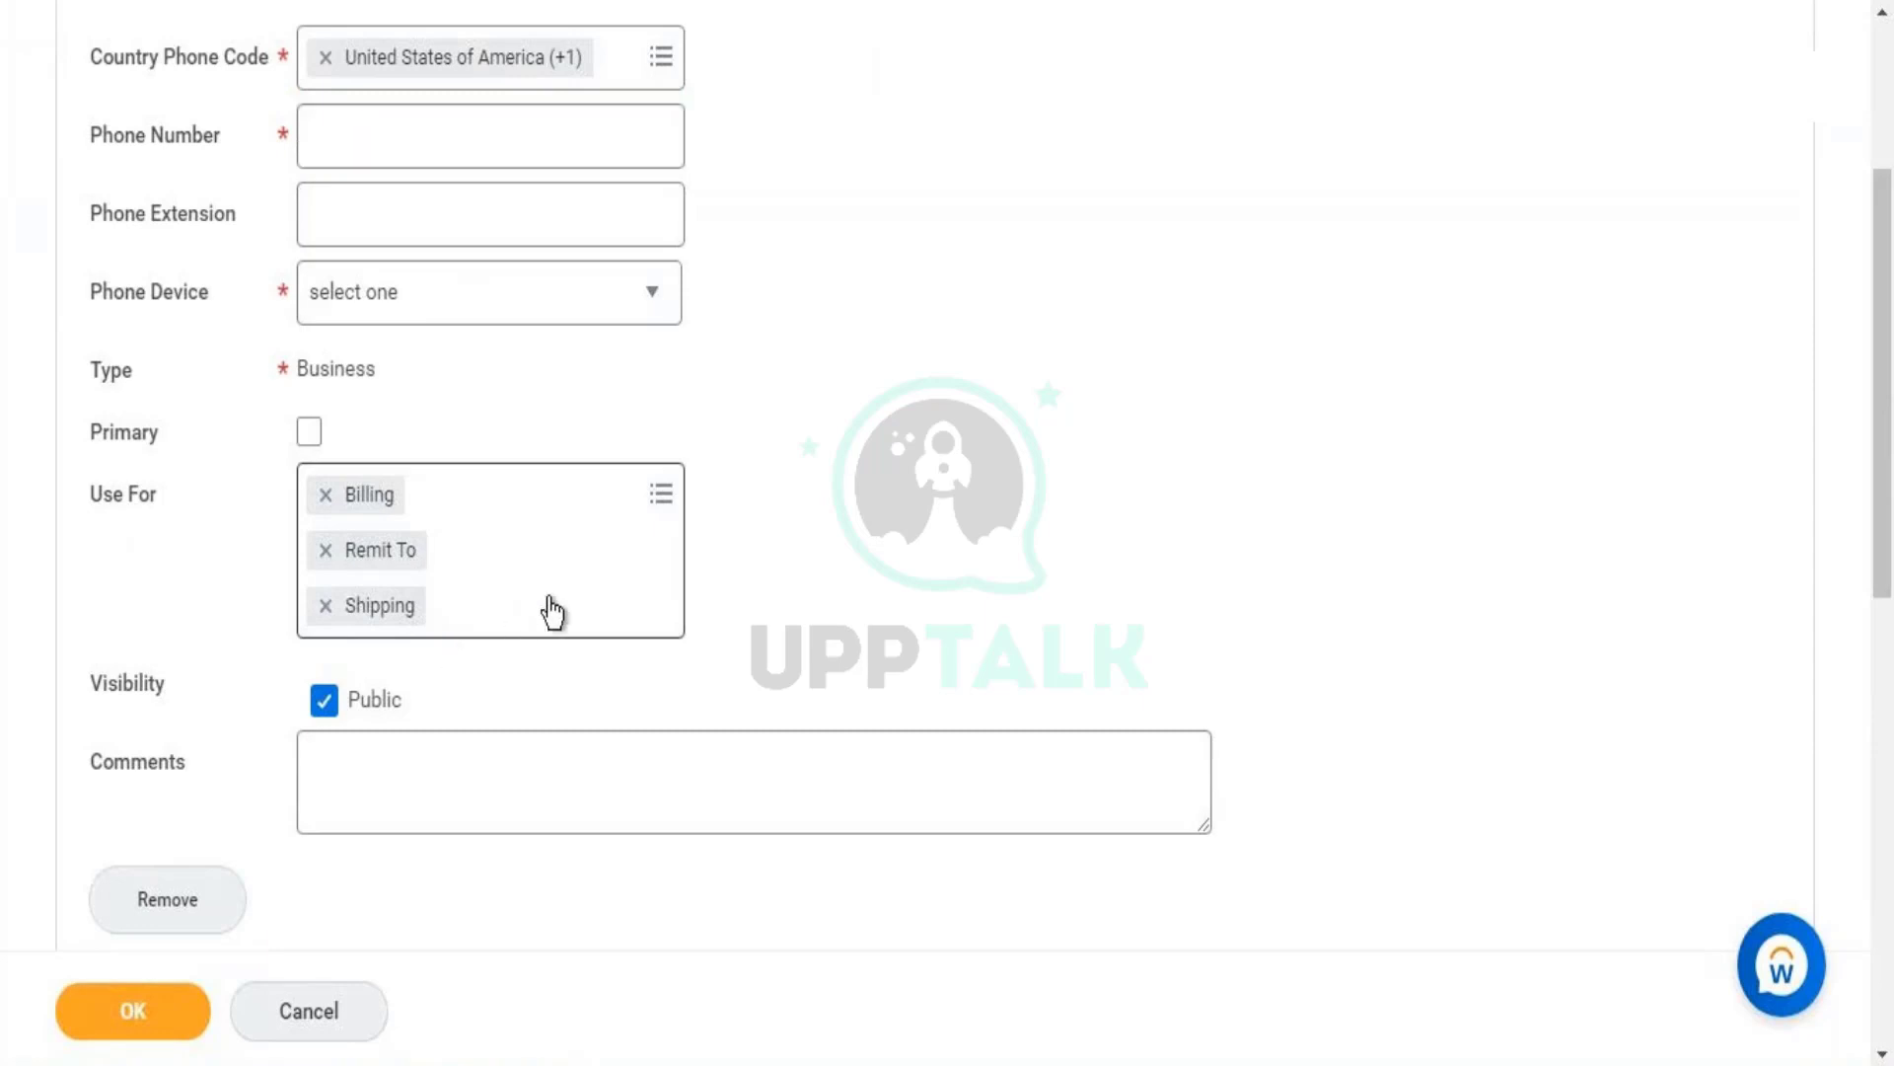
pyautogui.click(709, 529)
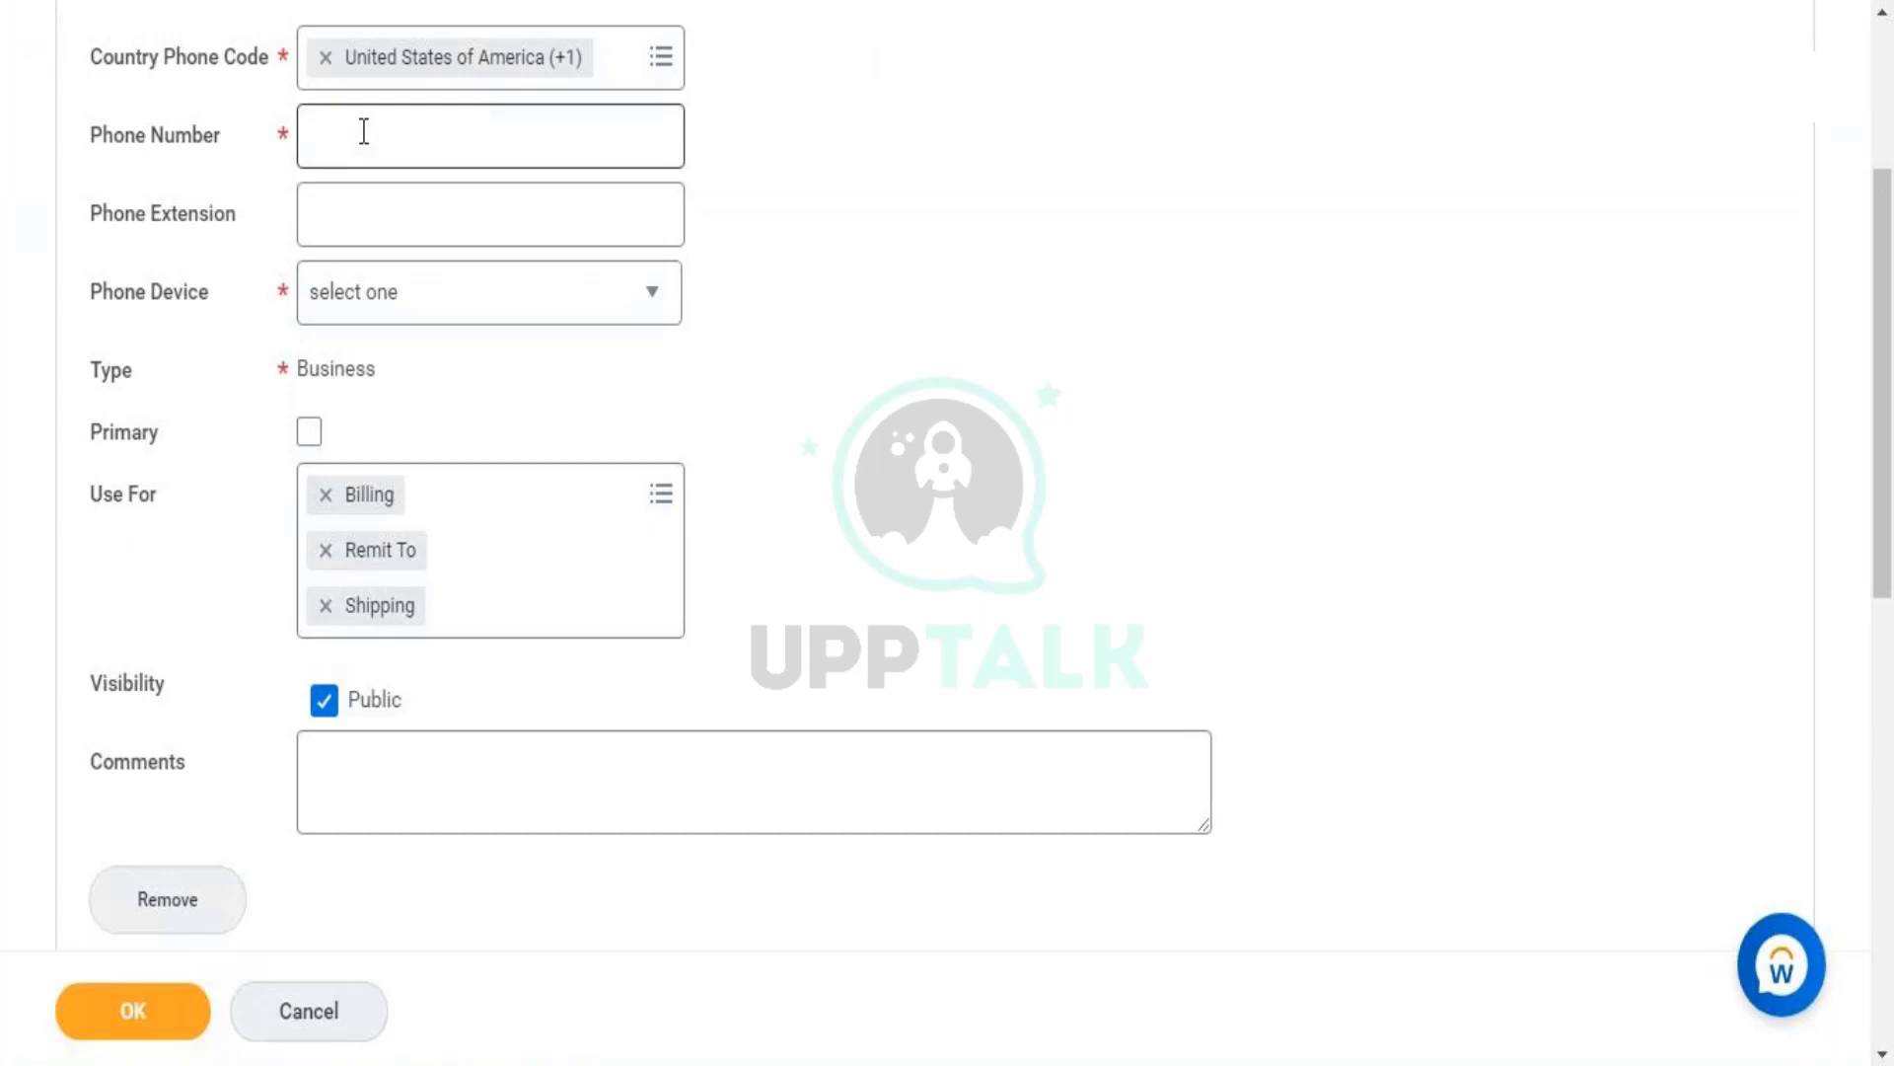
pyautogui.click(393, 117)
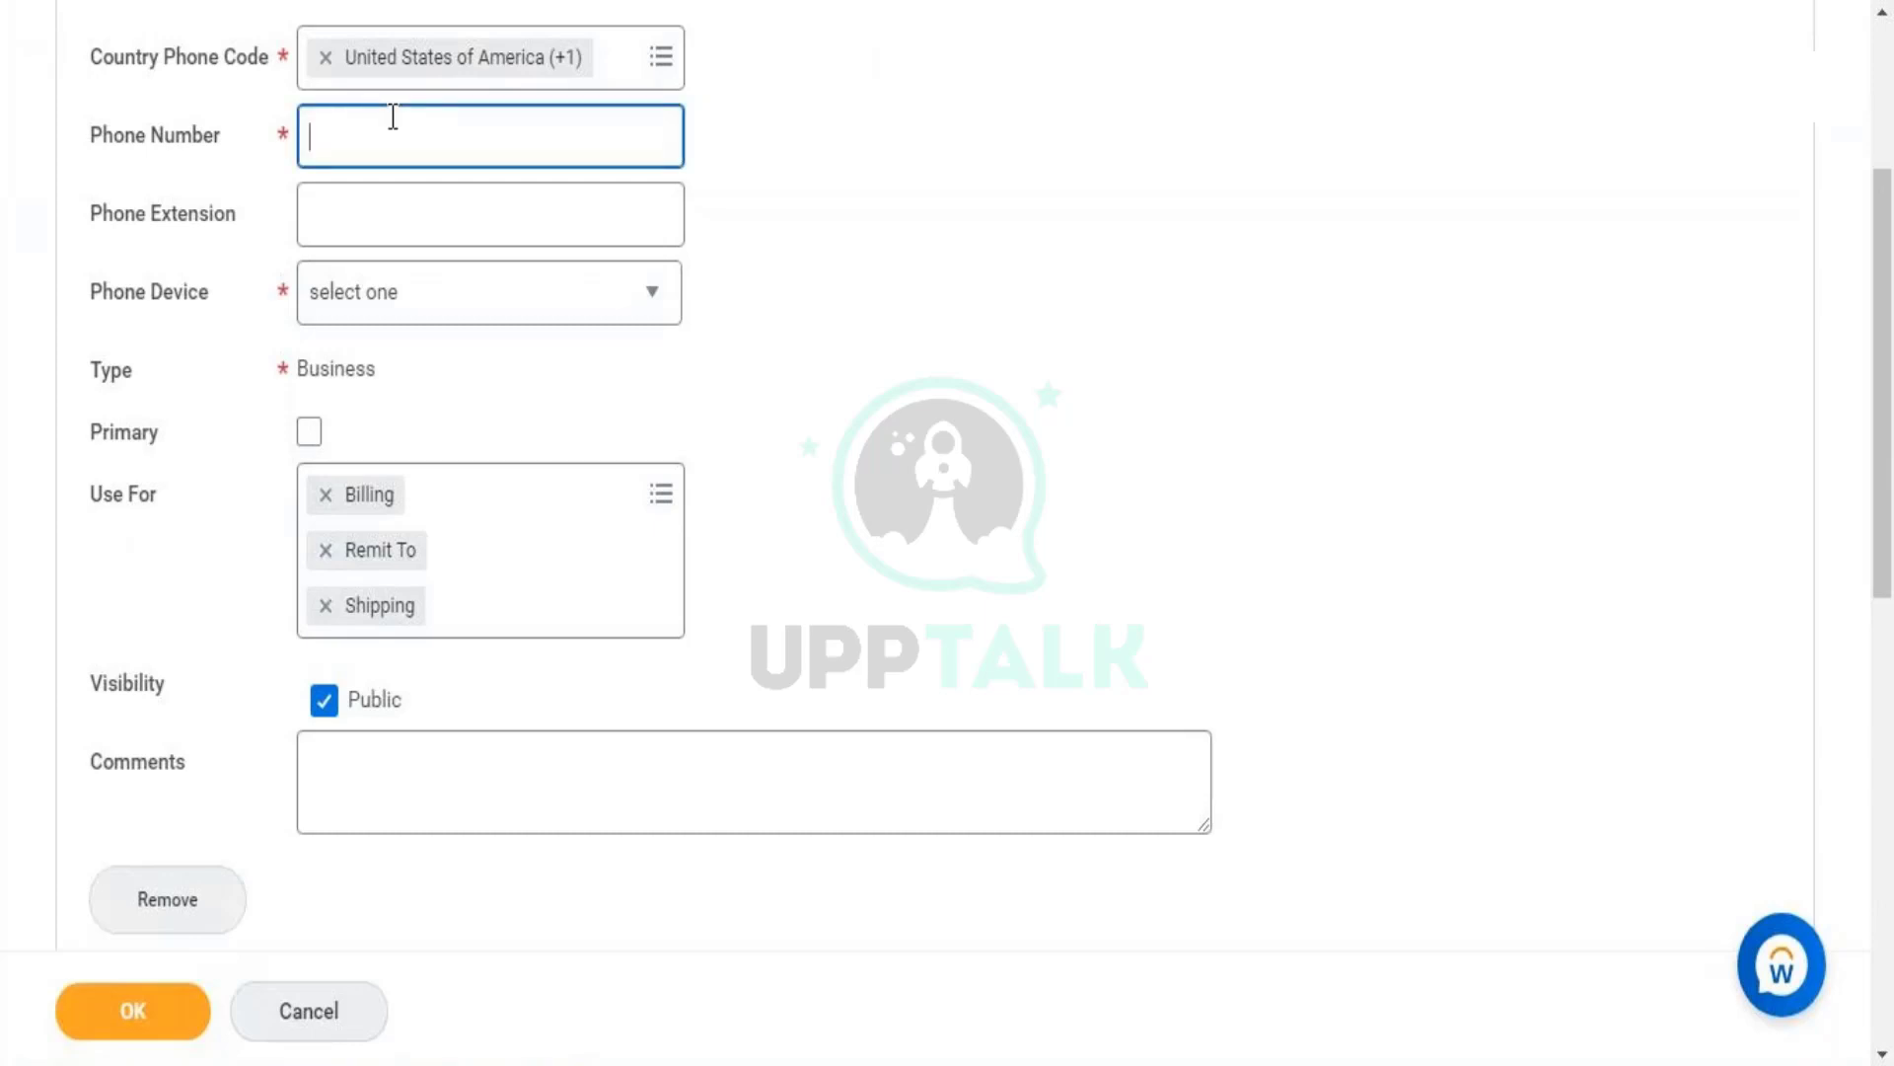
# - Check the invalid-length error and retype part of the number as 90010
pyautogui.click(580, 181)
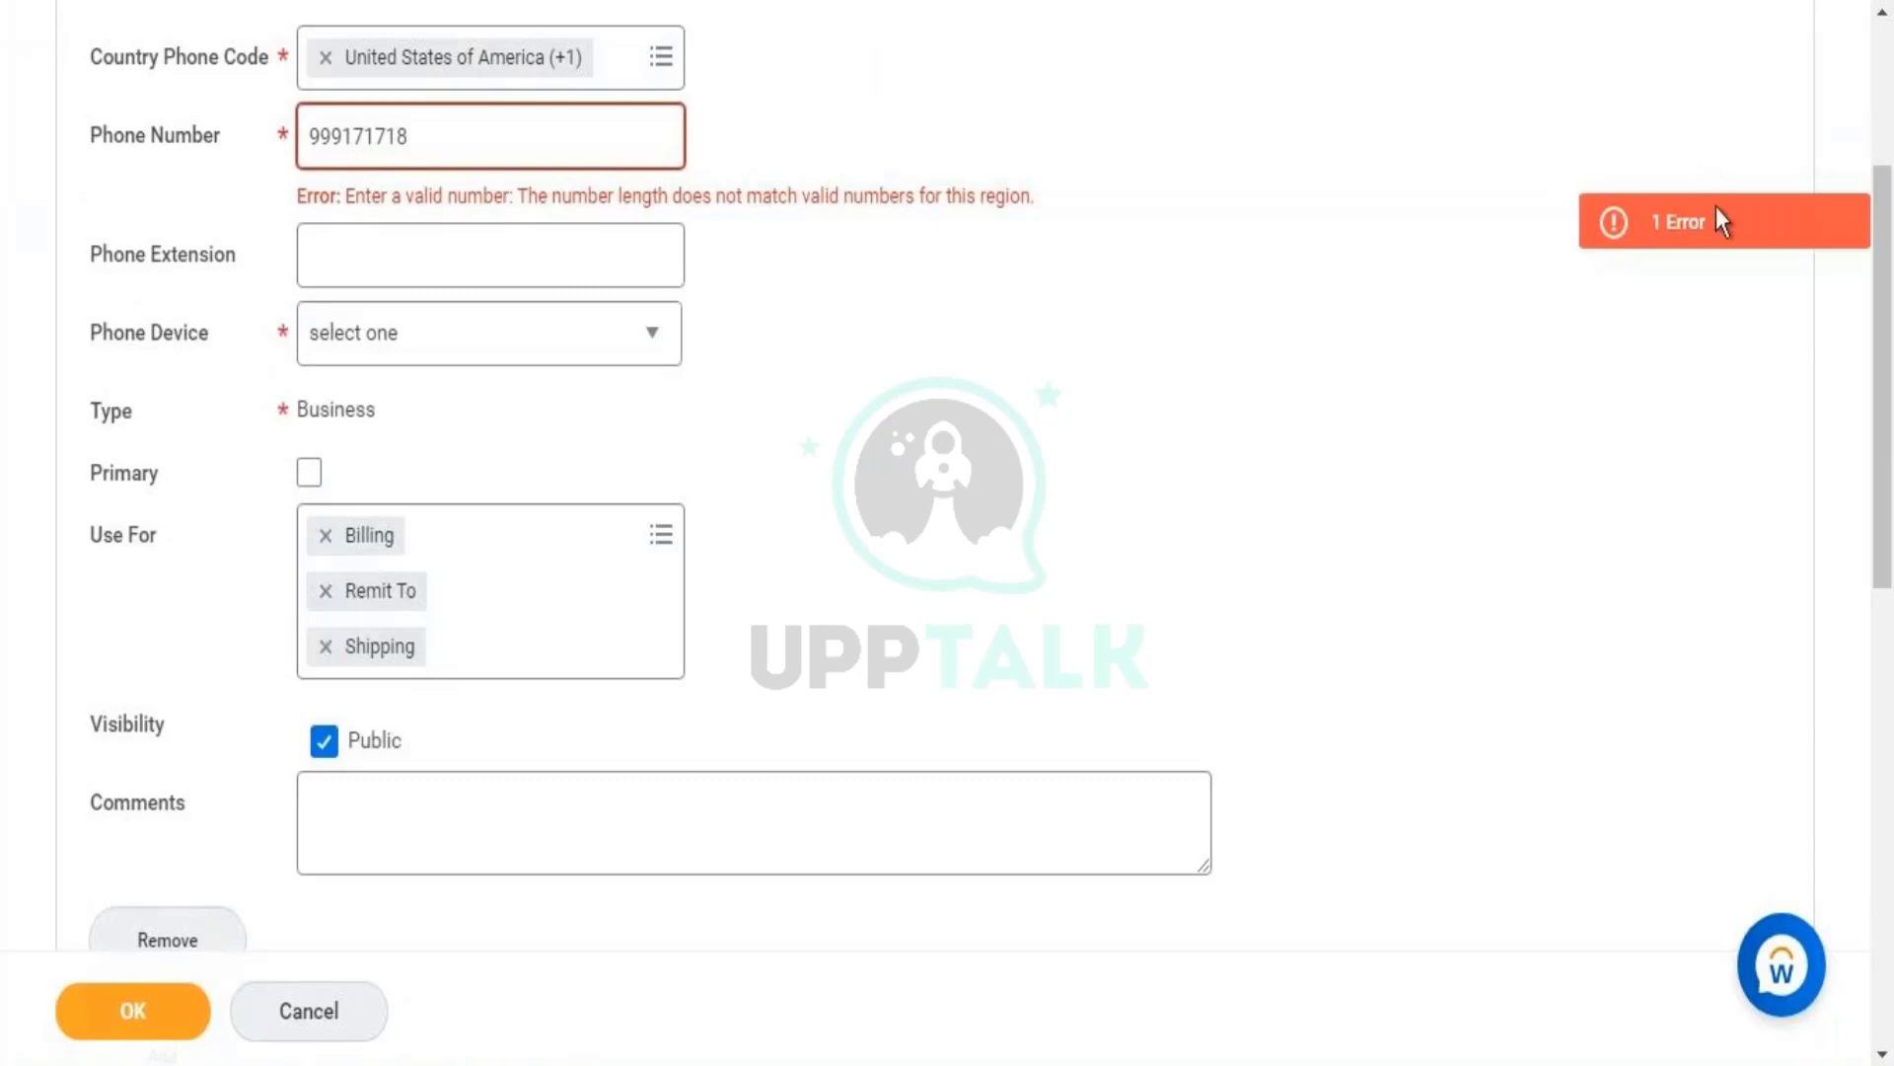
pyautogui.click(1683, 258)
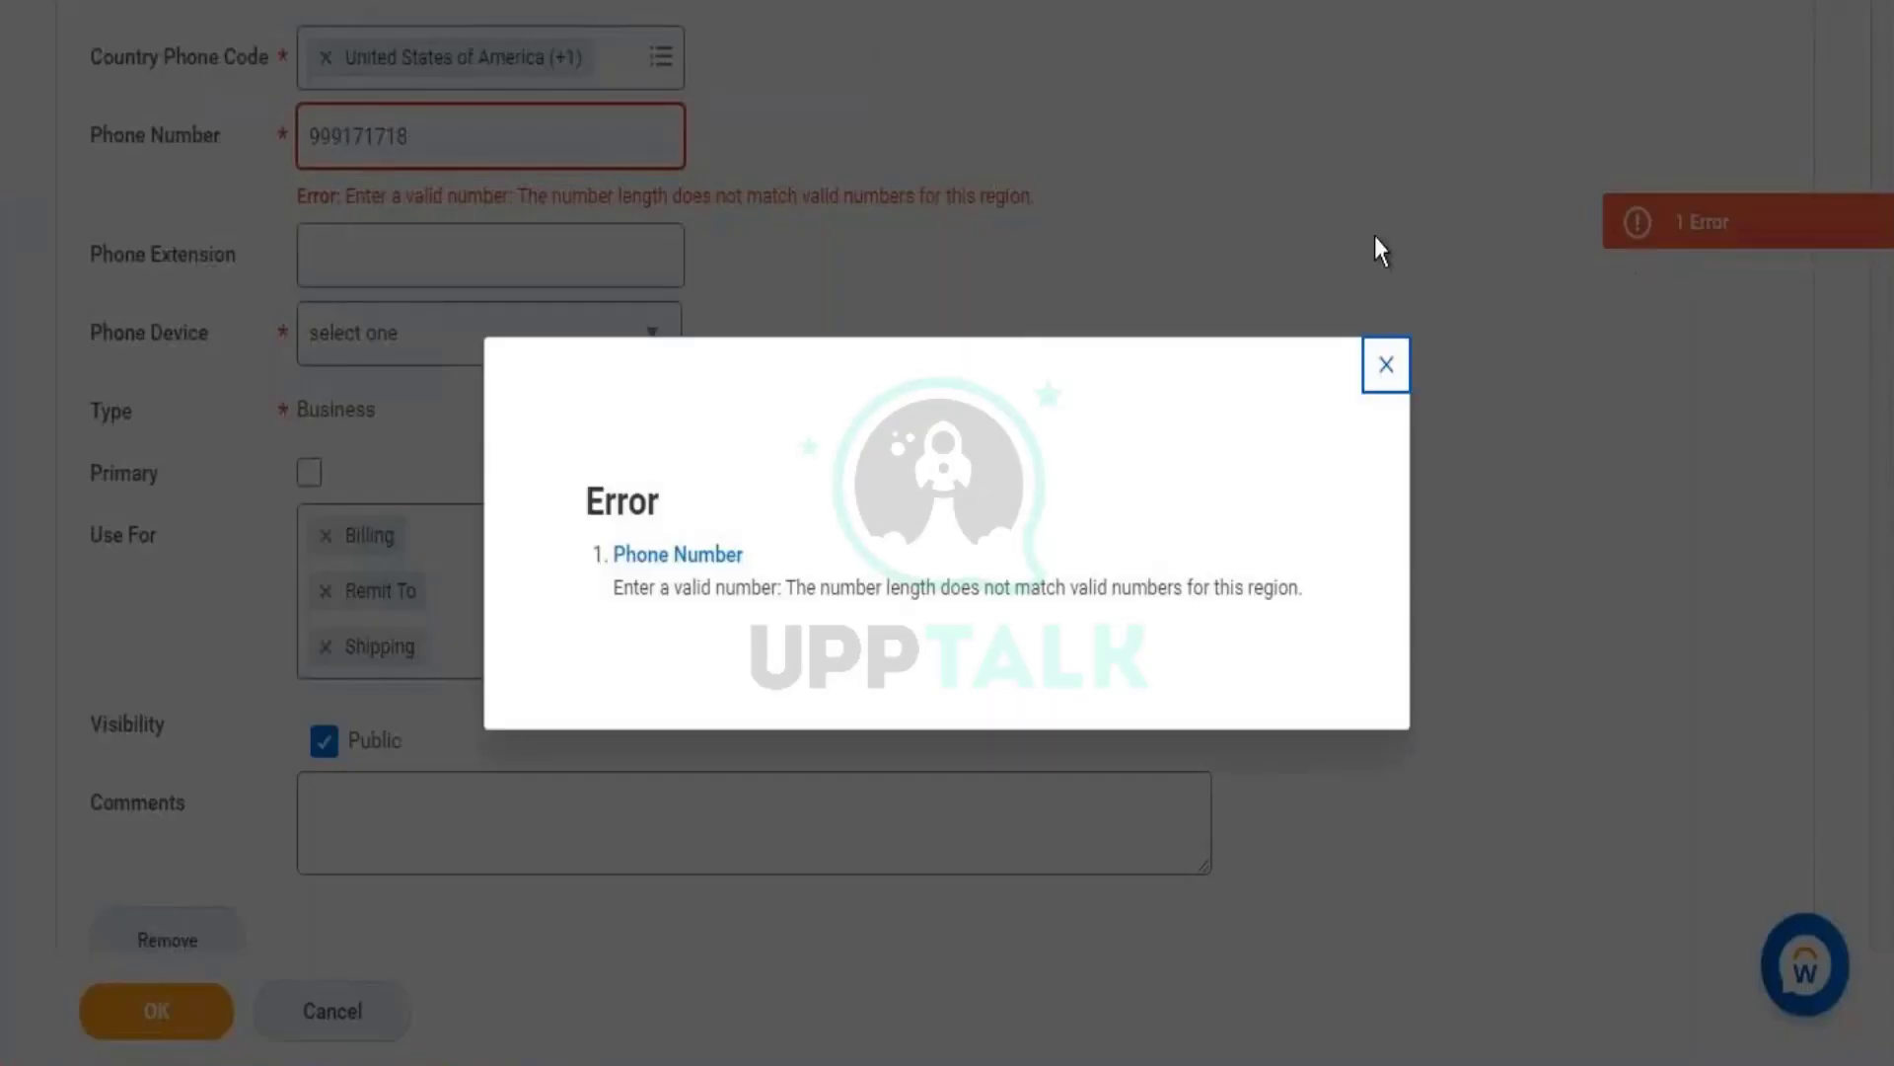
pyautogui.click(1380, 249)
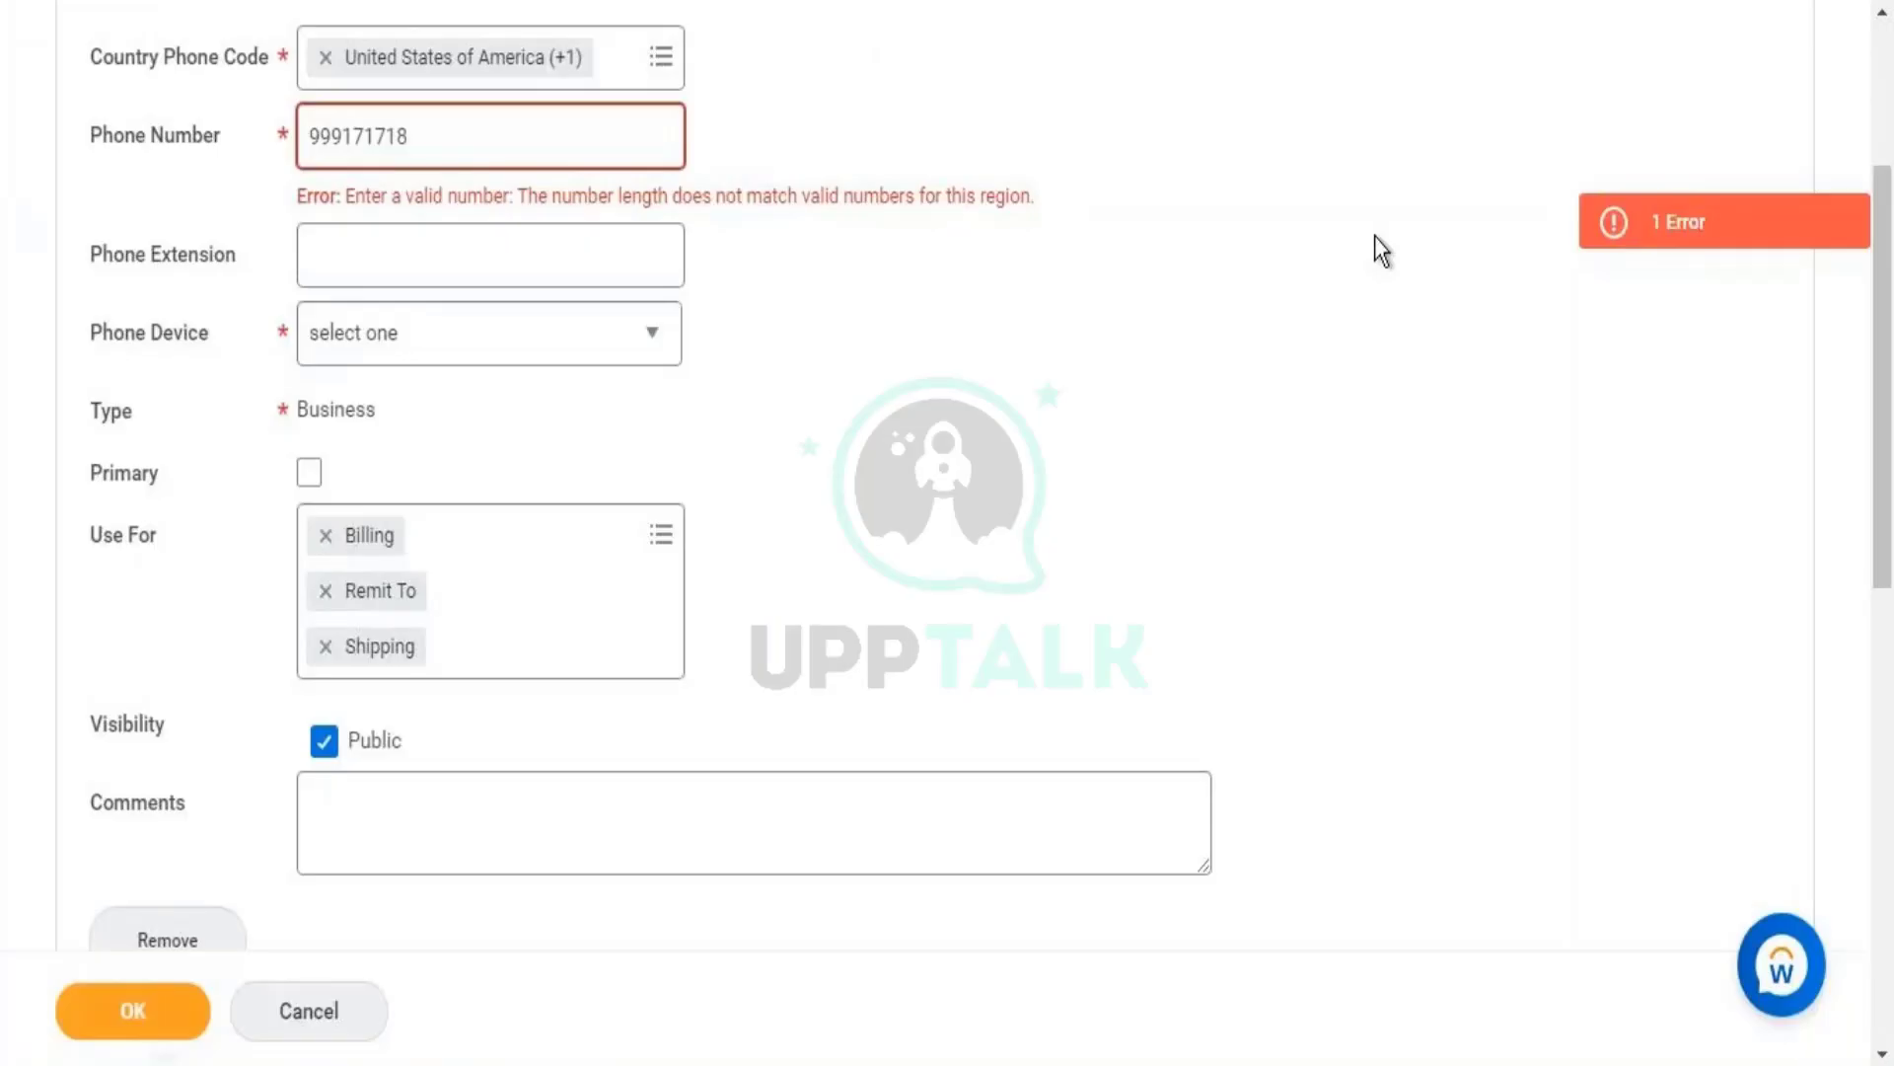
pyautogui.tripleClick(575, 196)
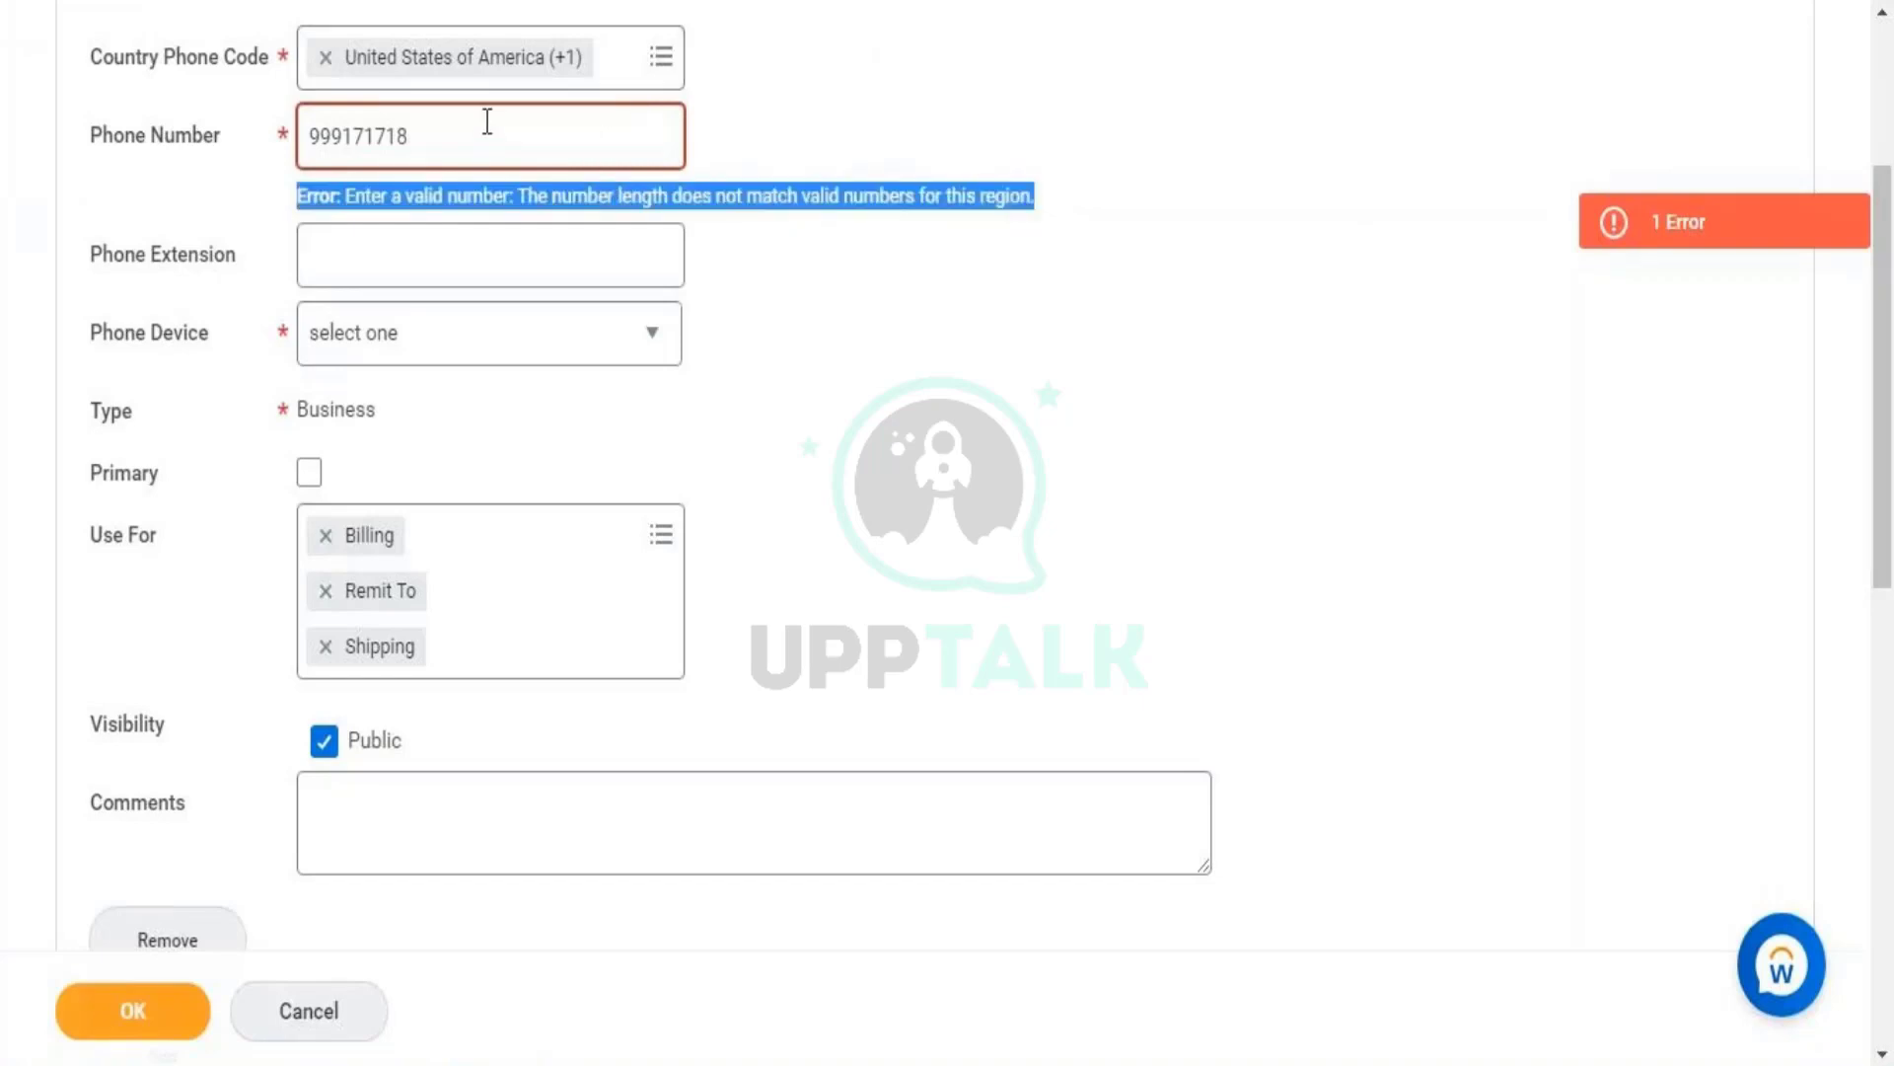
pyautogui.doubleClick(404, 148)
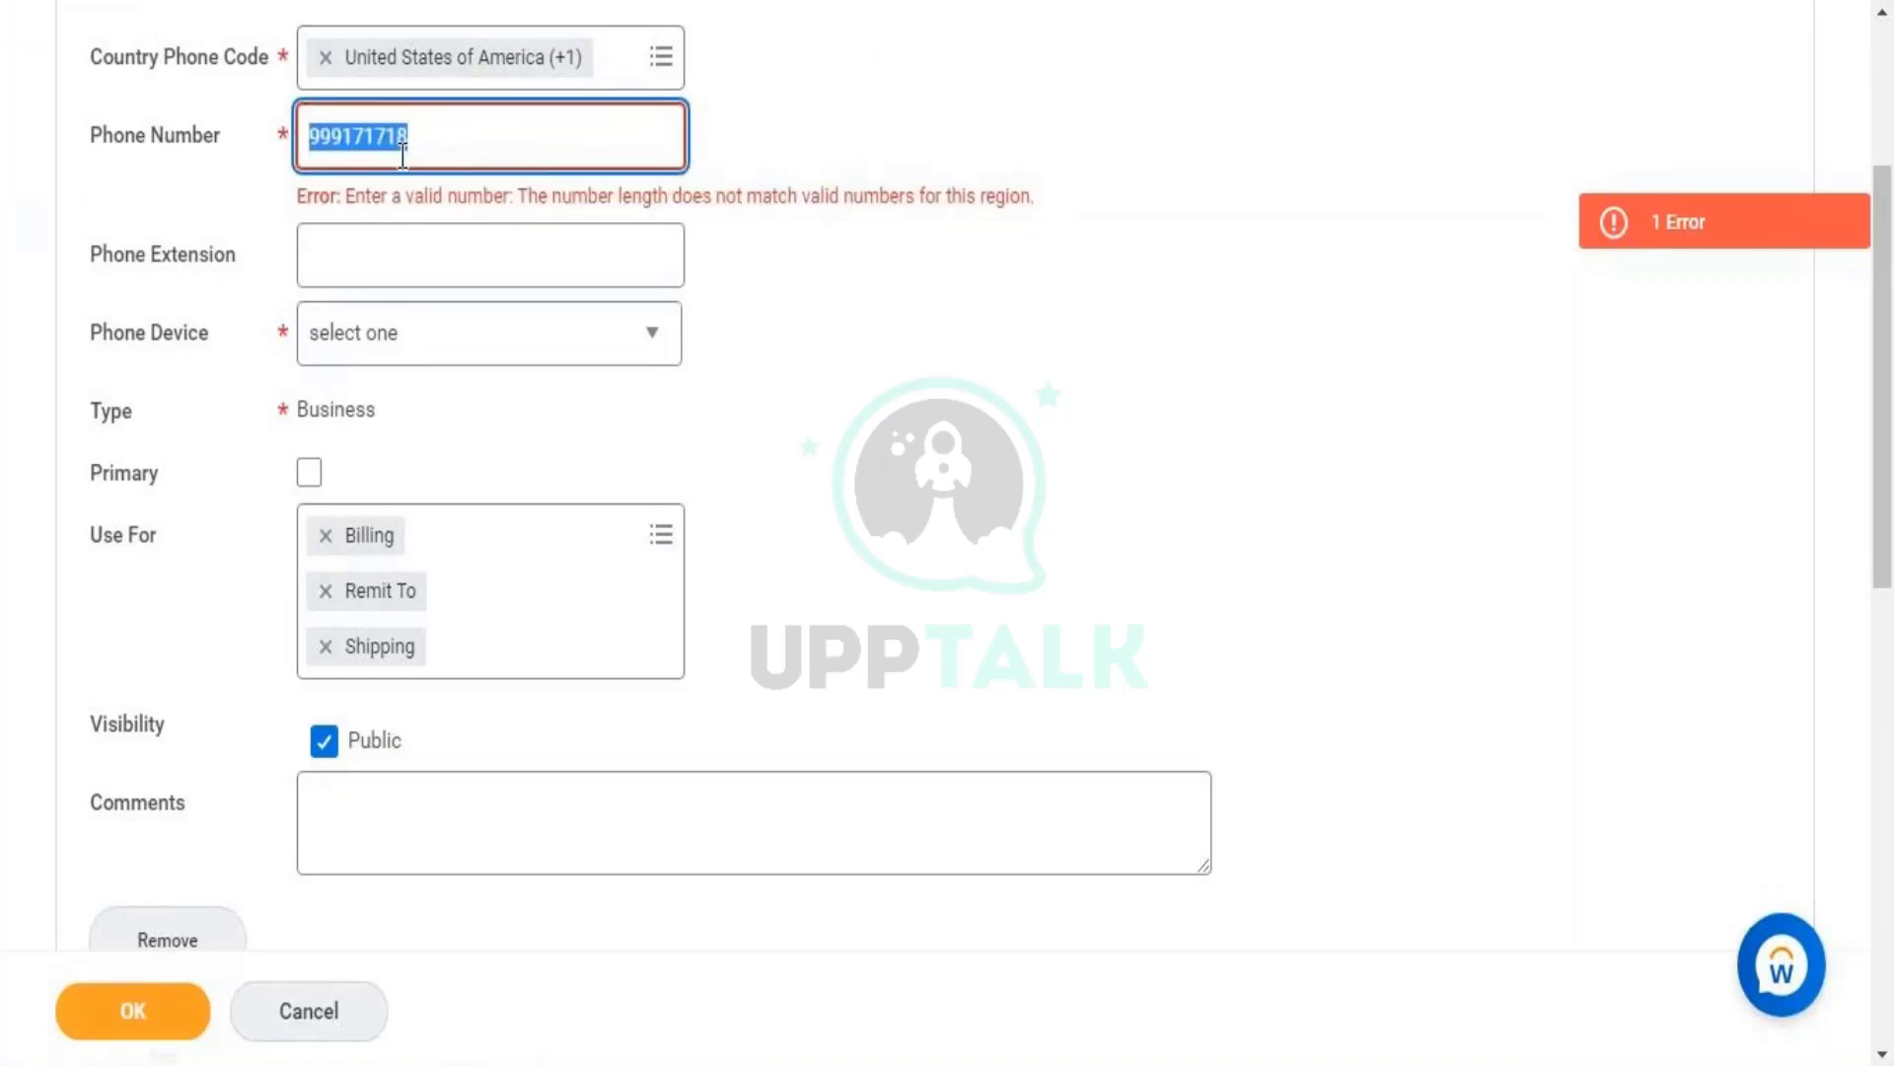
pyautogui.click(345, 148)
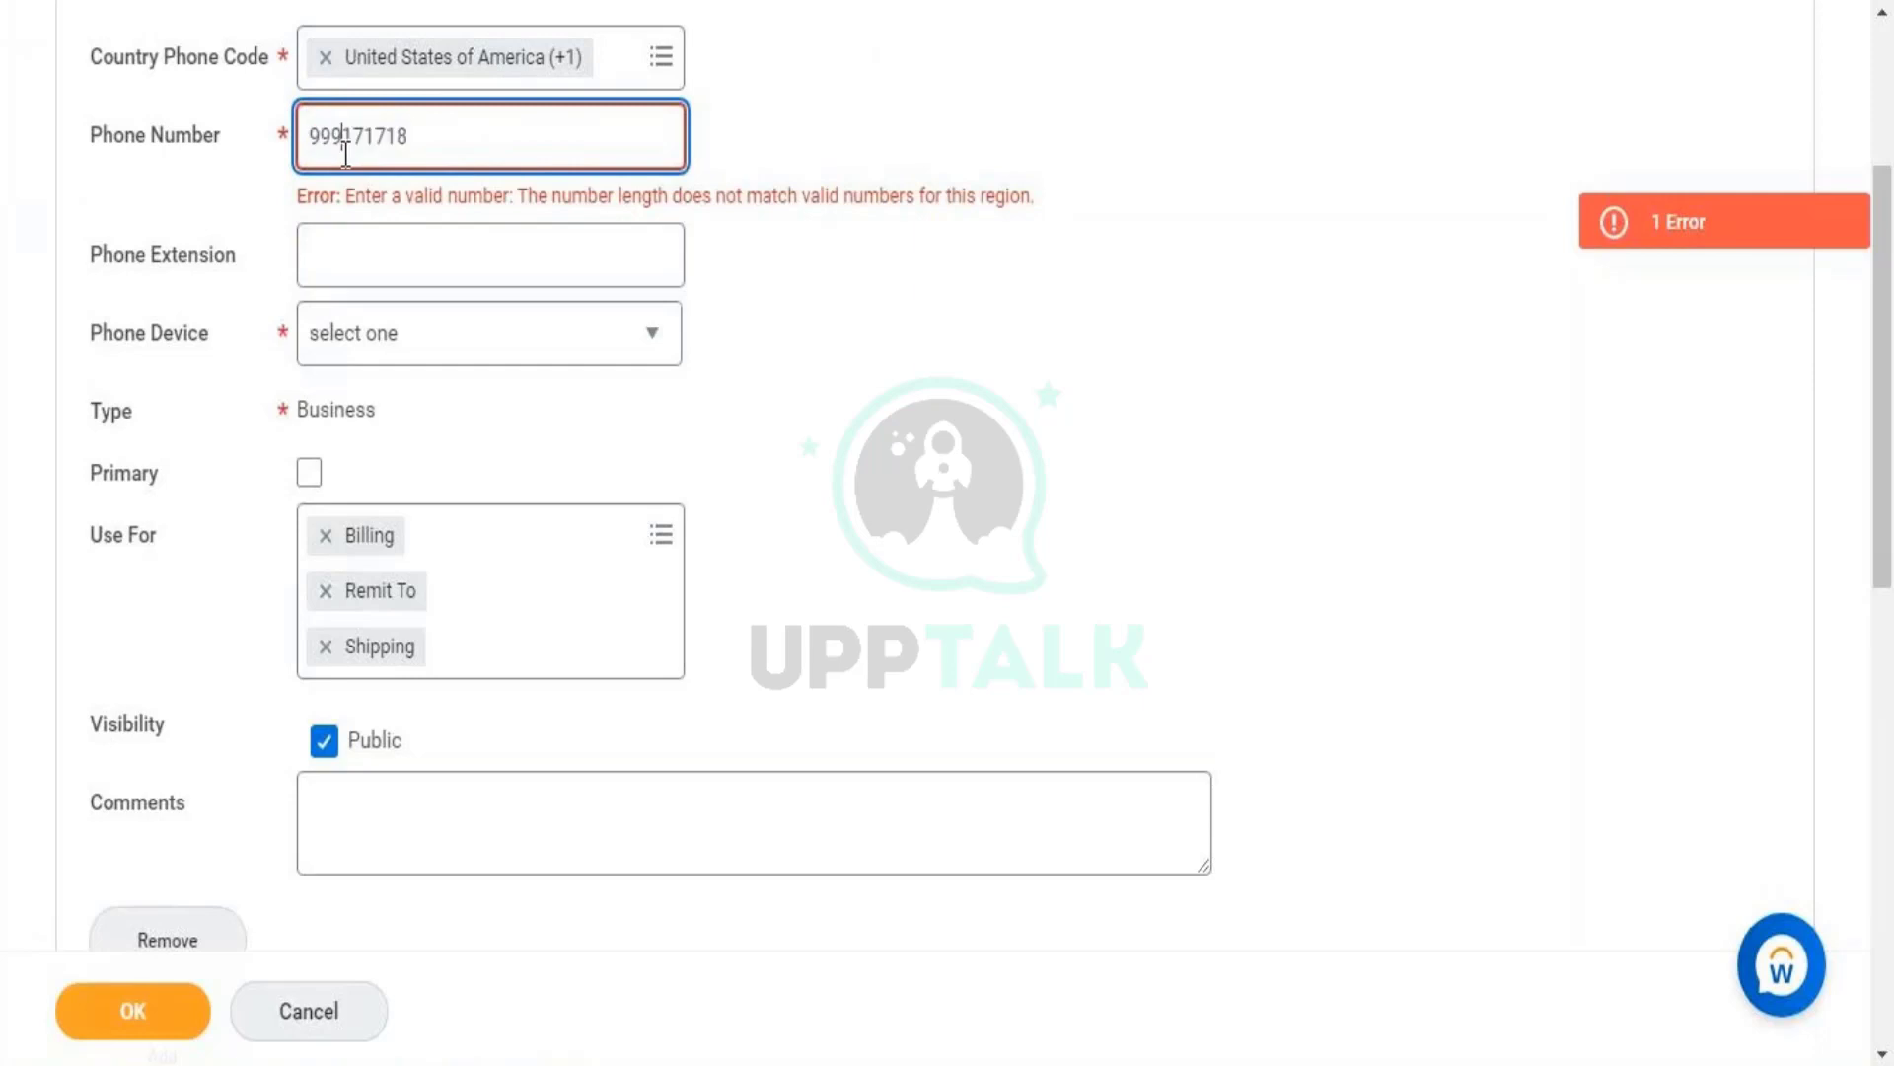
pyautogui.doubleClick(611, 131)
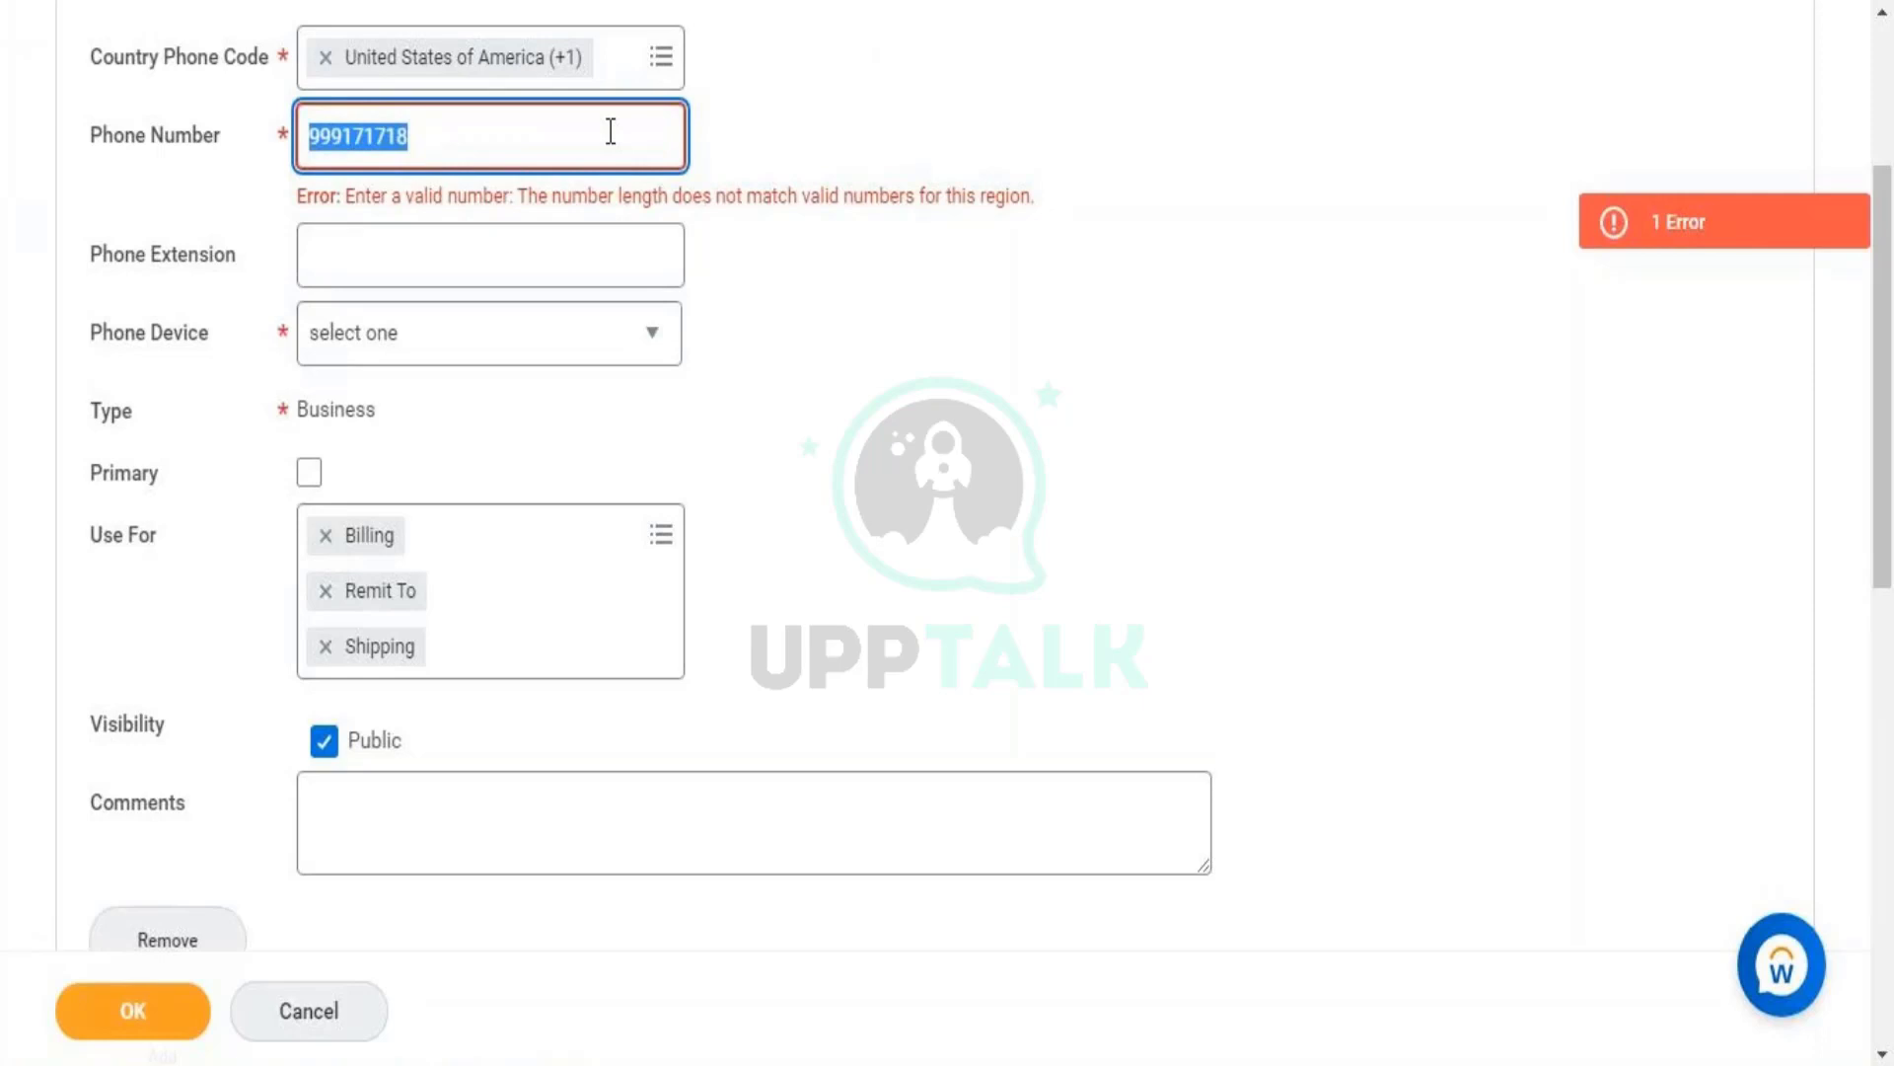
pyautogui.write('90010')
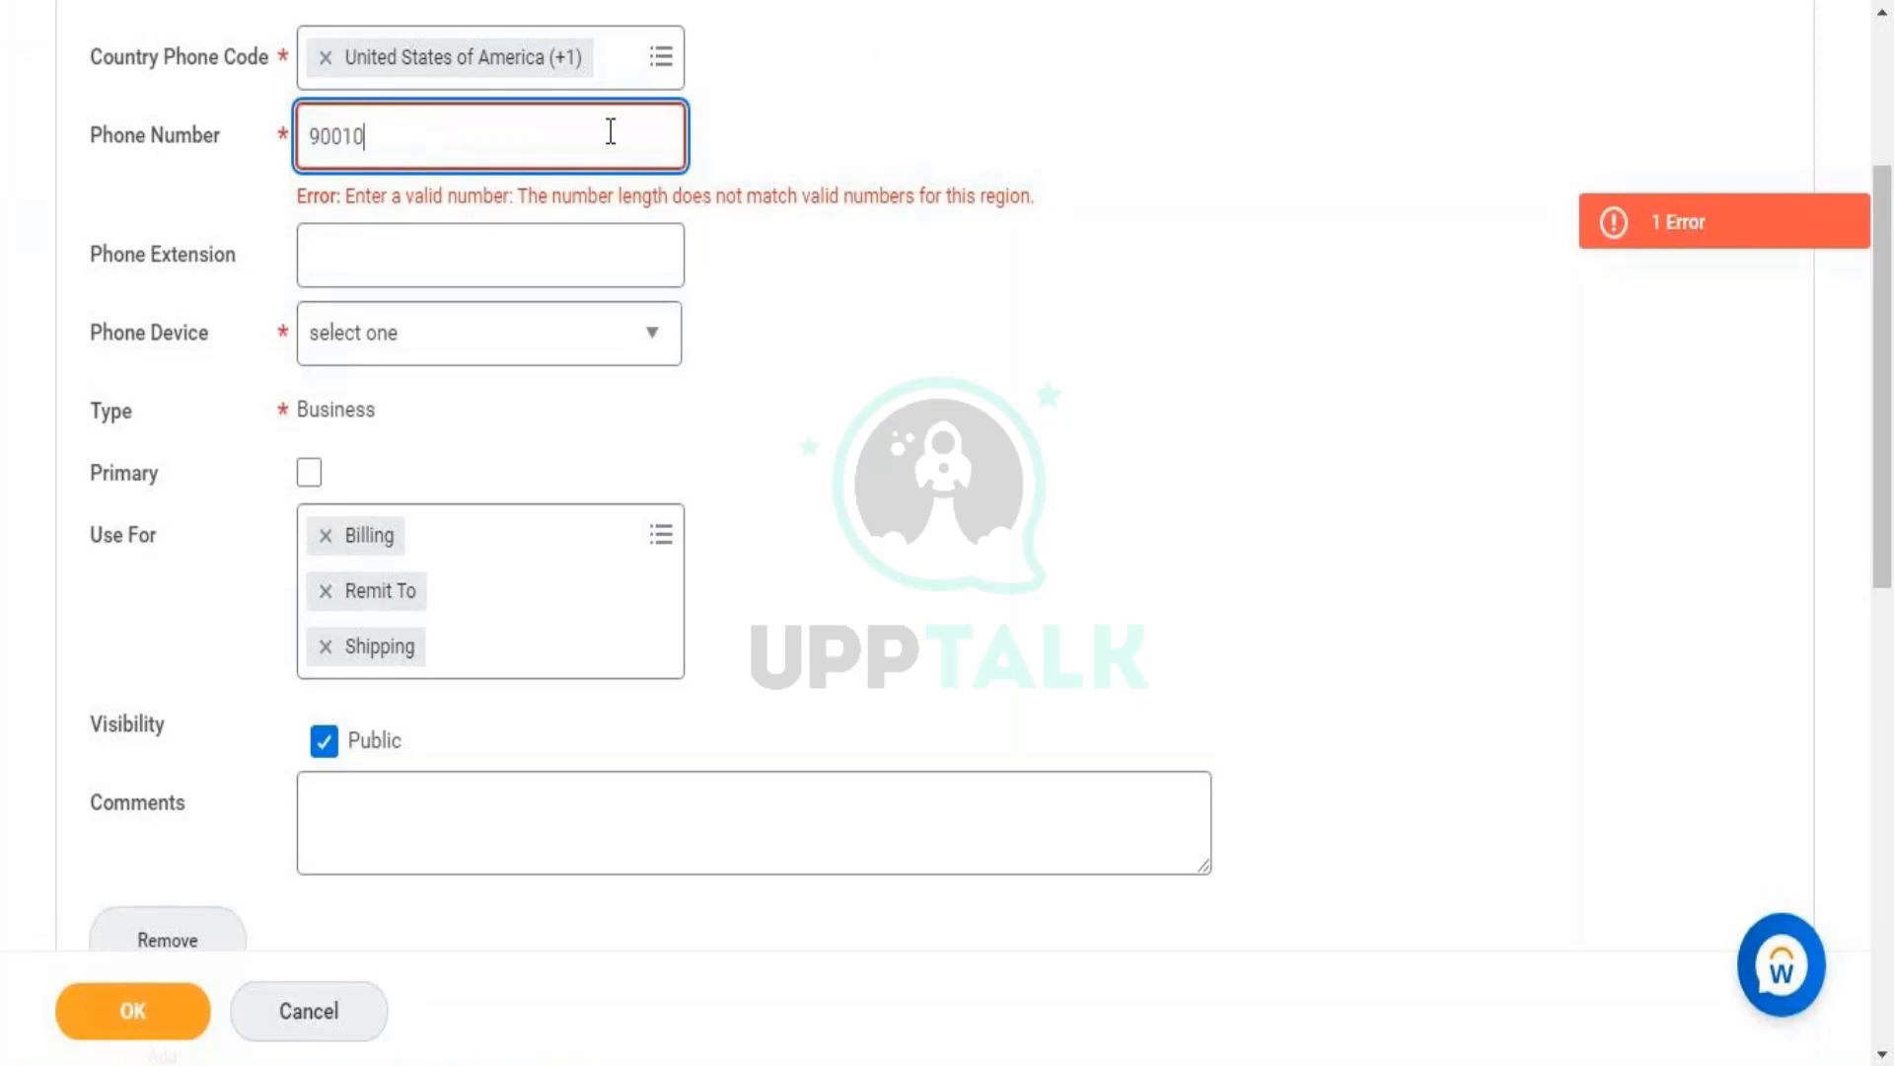
pyautogui.click(888, 132)
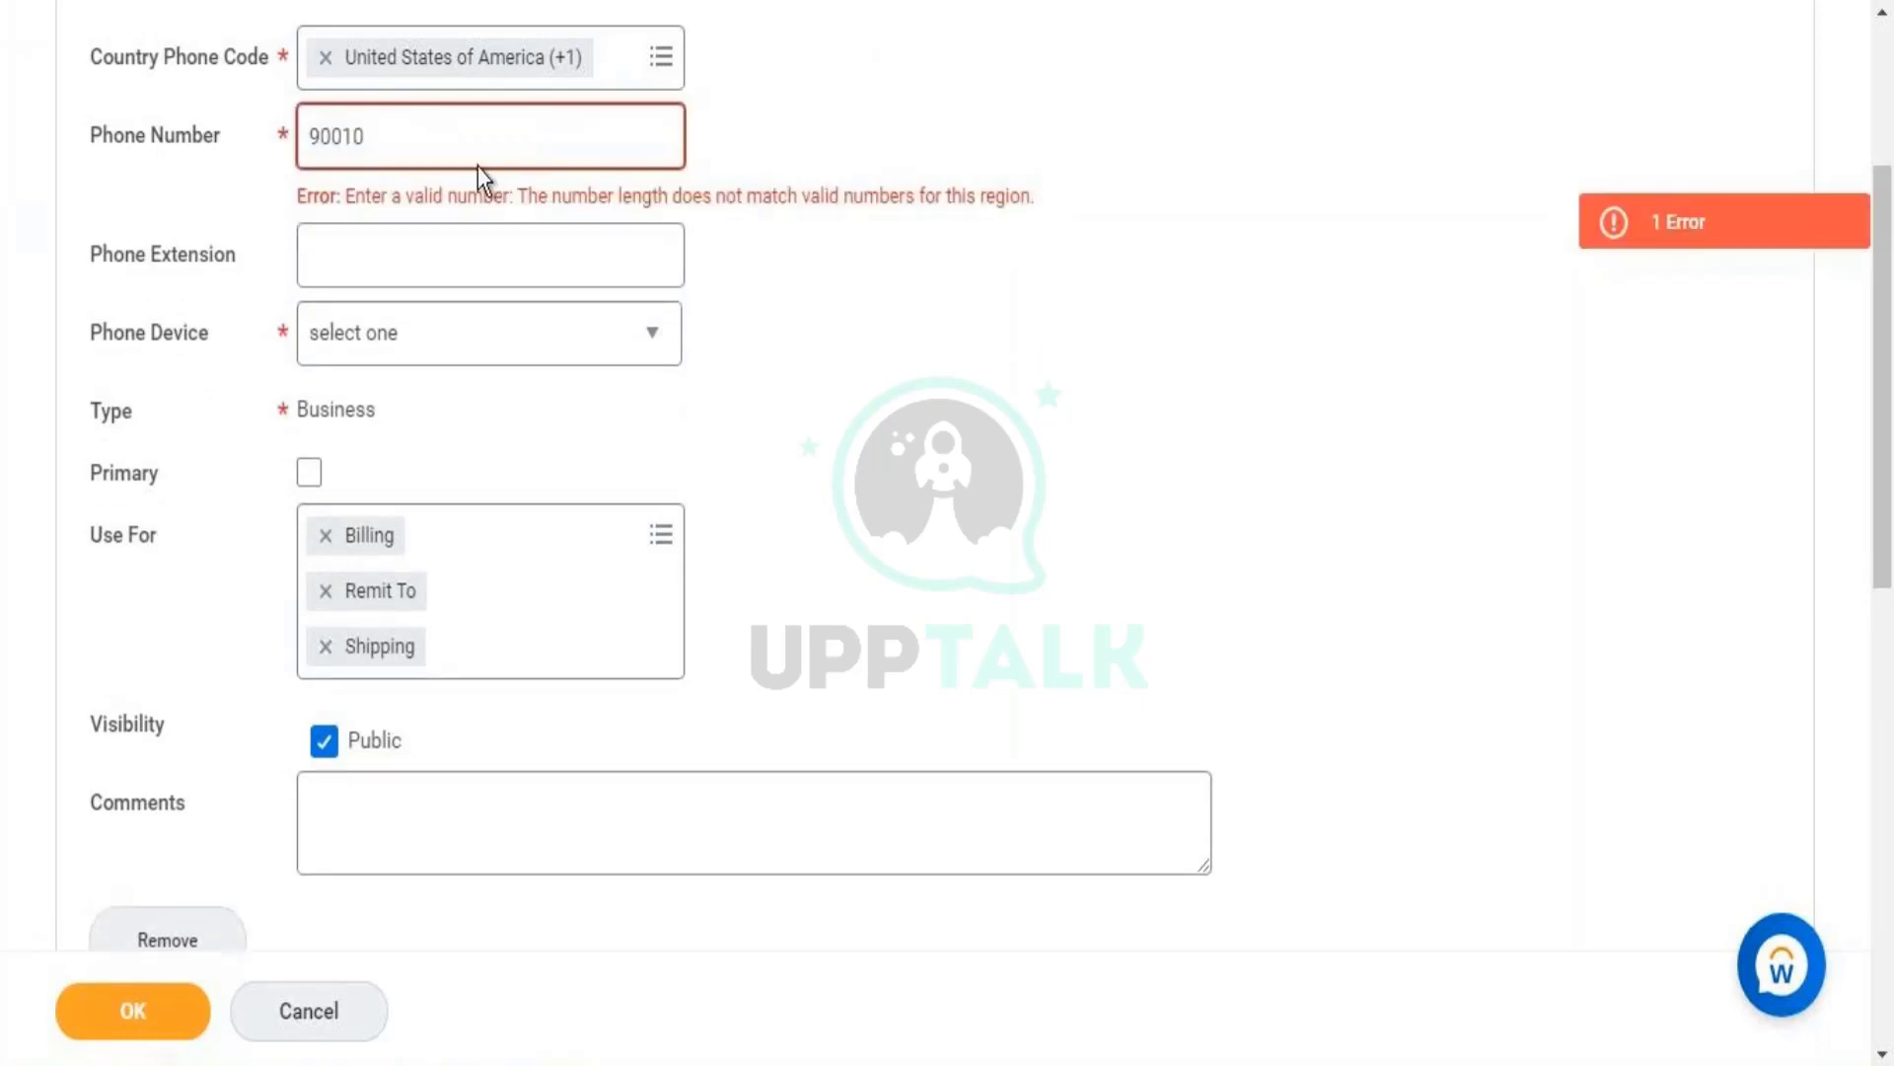
# - Extend the phone number with 9199 and revalidate it
pyautogui.click(500, 115)
pyautogui.write('9199')
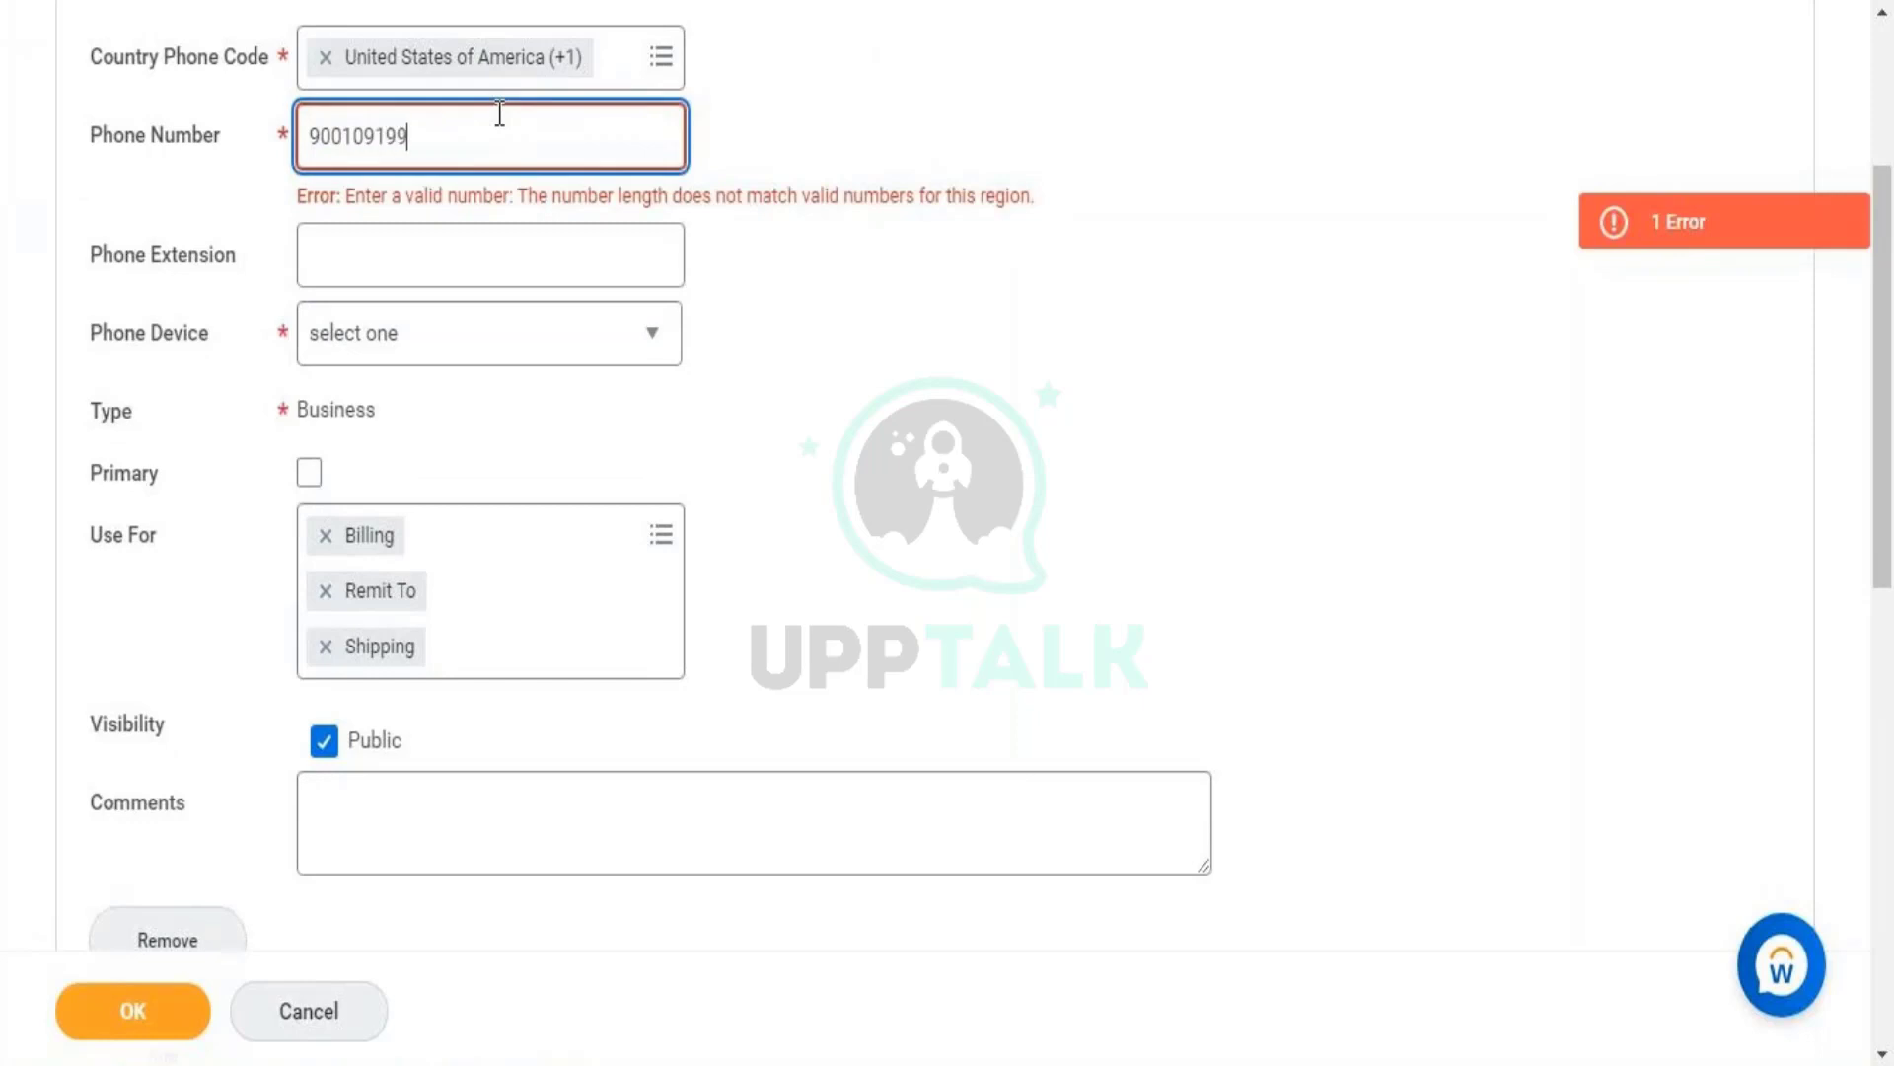
pyautogui.click(696, 122)
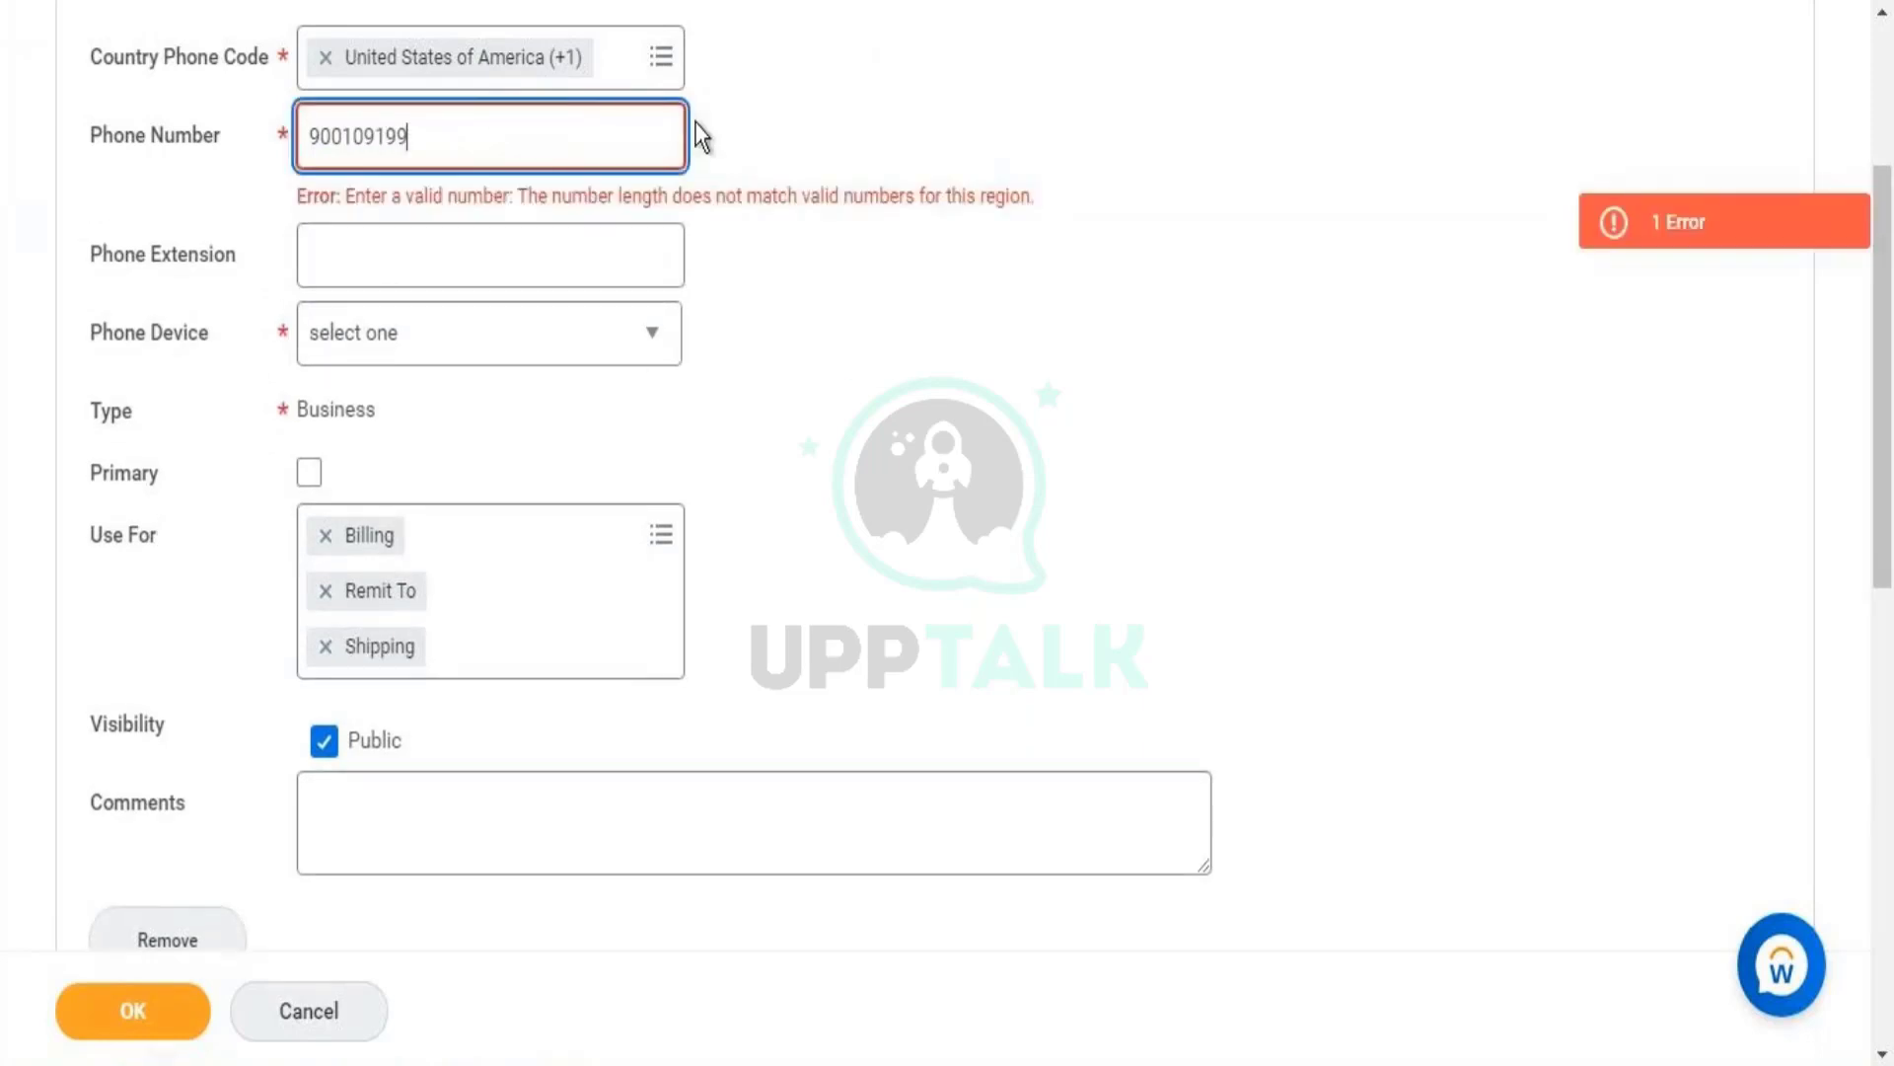
pyautogui.doubleClick(376, 124)
pyautogui.click(478, 140)
pyautogui.doubleClick(478, 139)
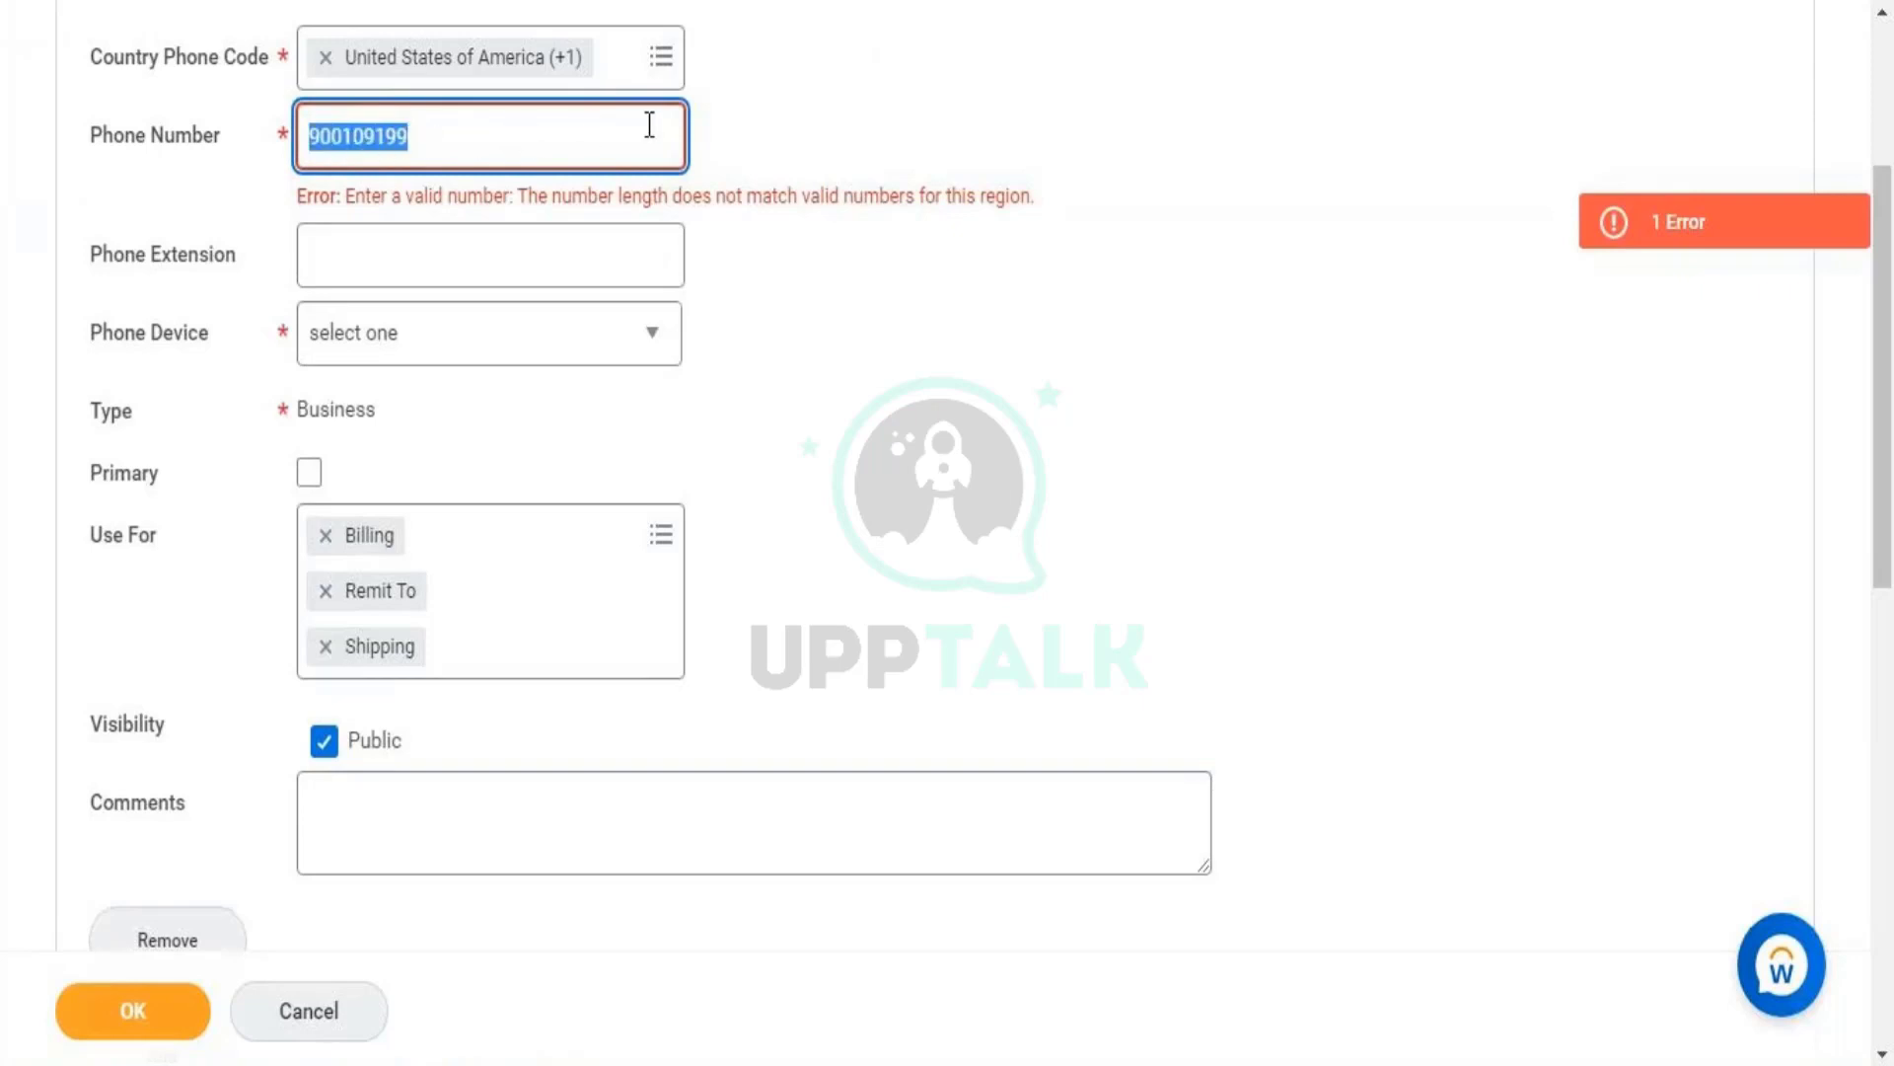
# - Set the country phone code to India (+91) from Frequently Used
pyautogui.click(653, 61)
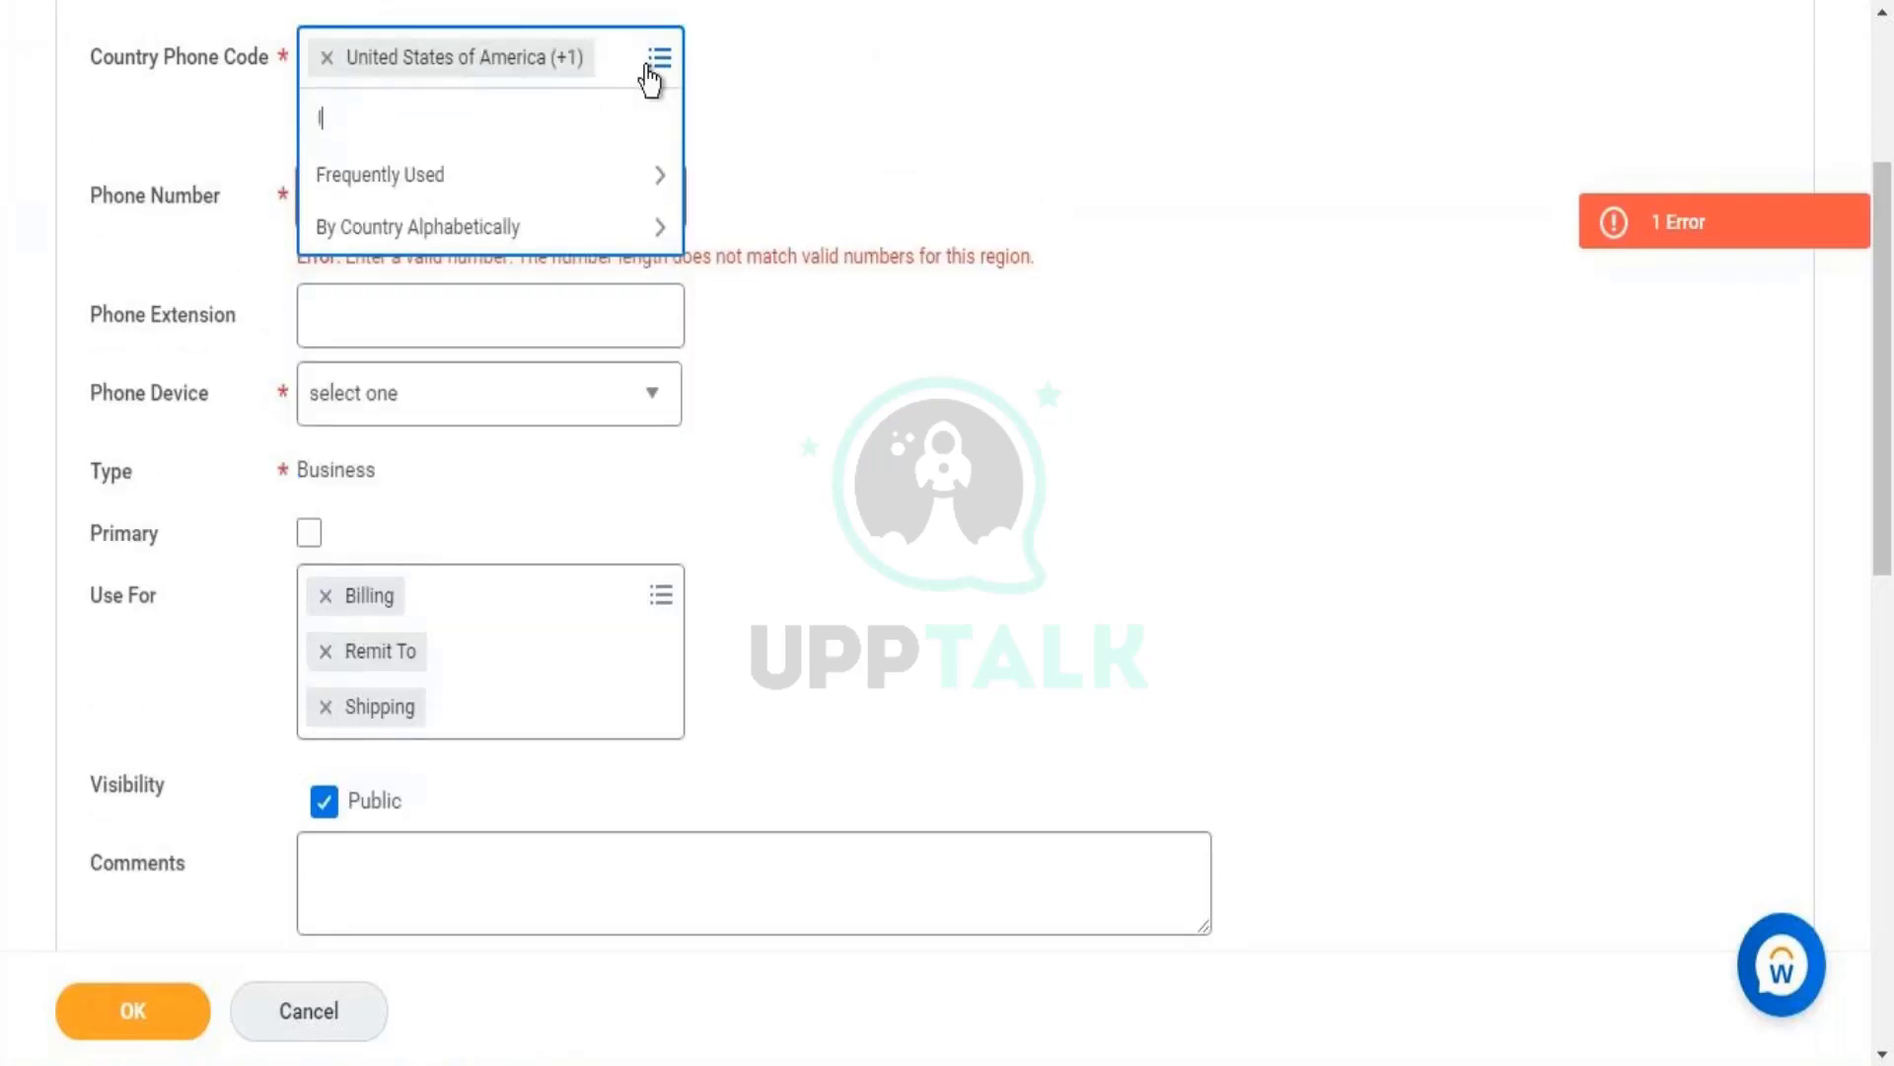
pyautogui.write('IN')
pyautogui.press('BackSpace')
pyautogui.press('BackSpace')
pyautogui.click(656, 174)
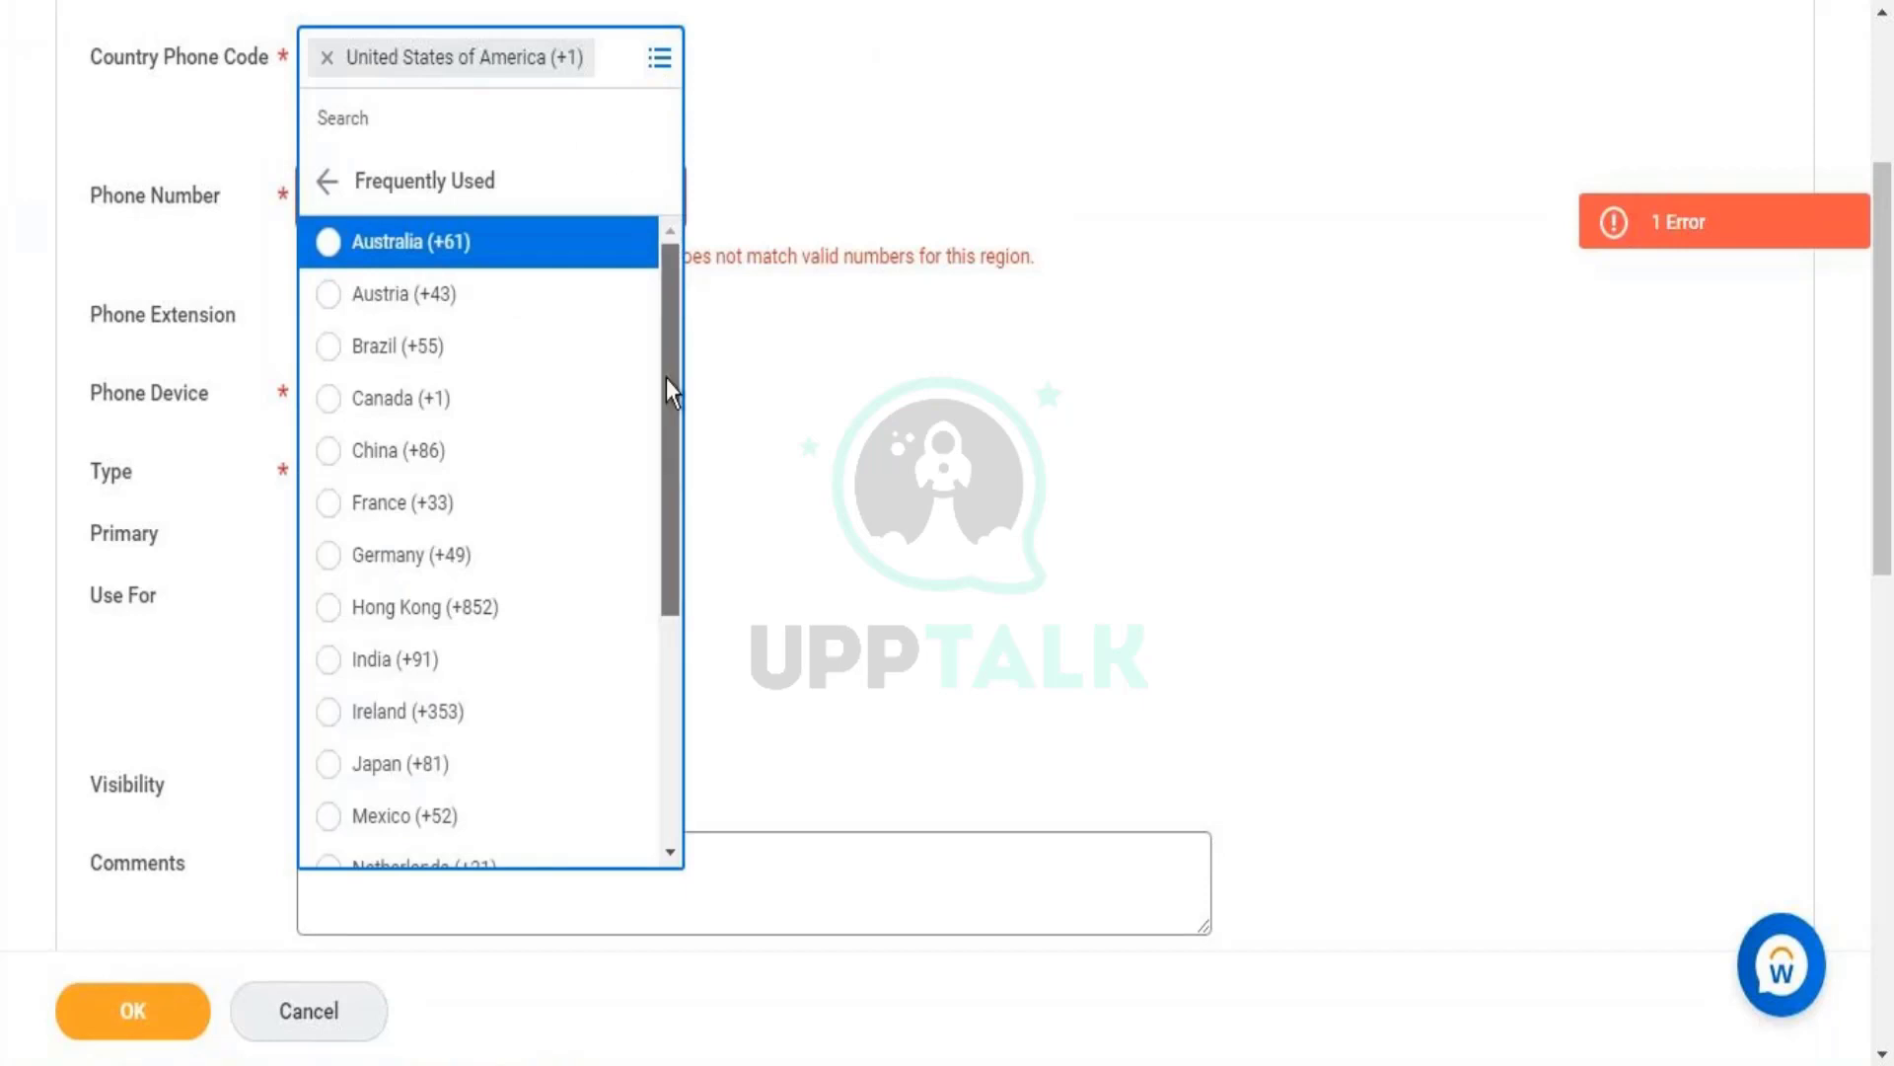
pyautogui.scroll(-4, 664, 444)
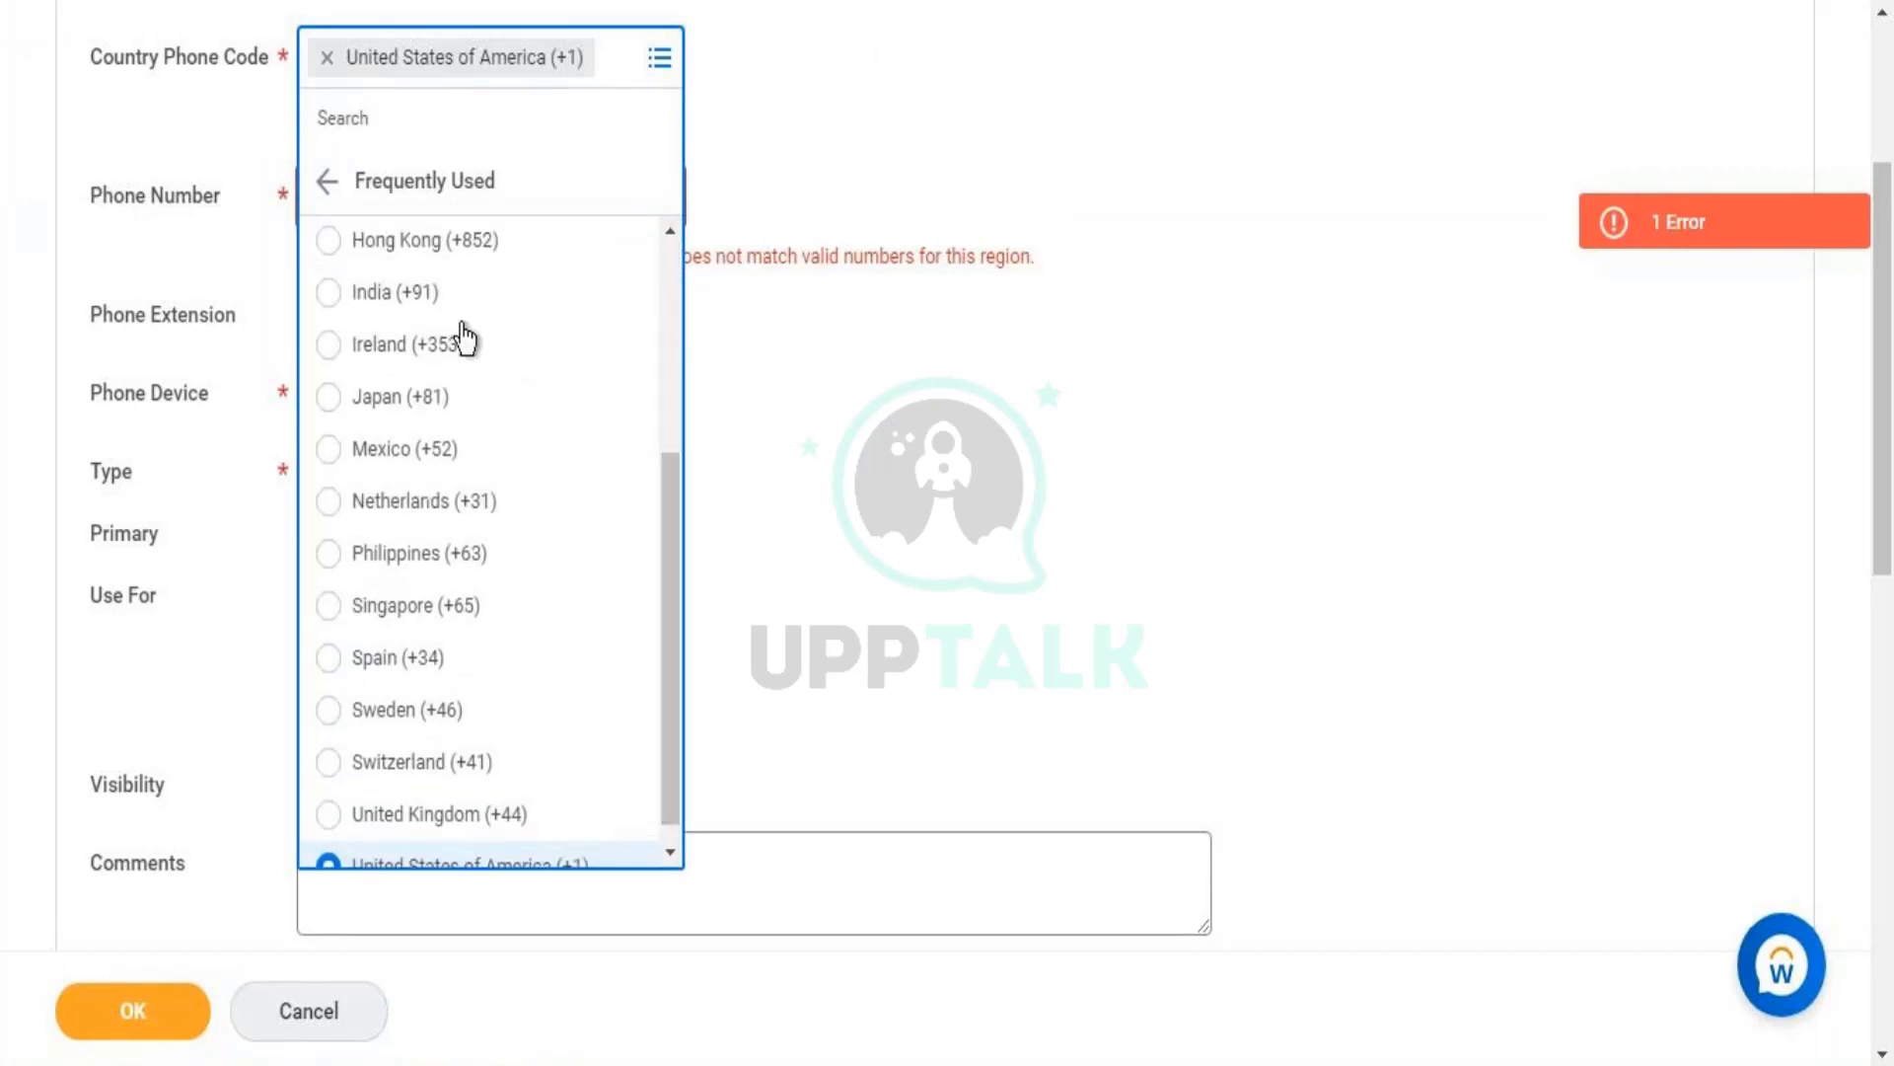
pyautogui.click(434, 296)
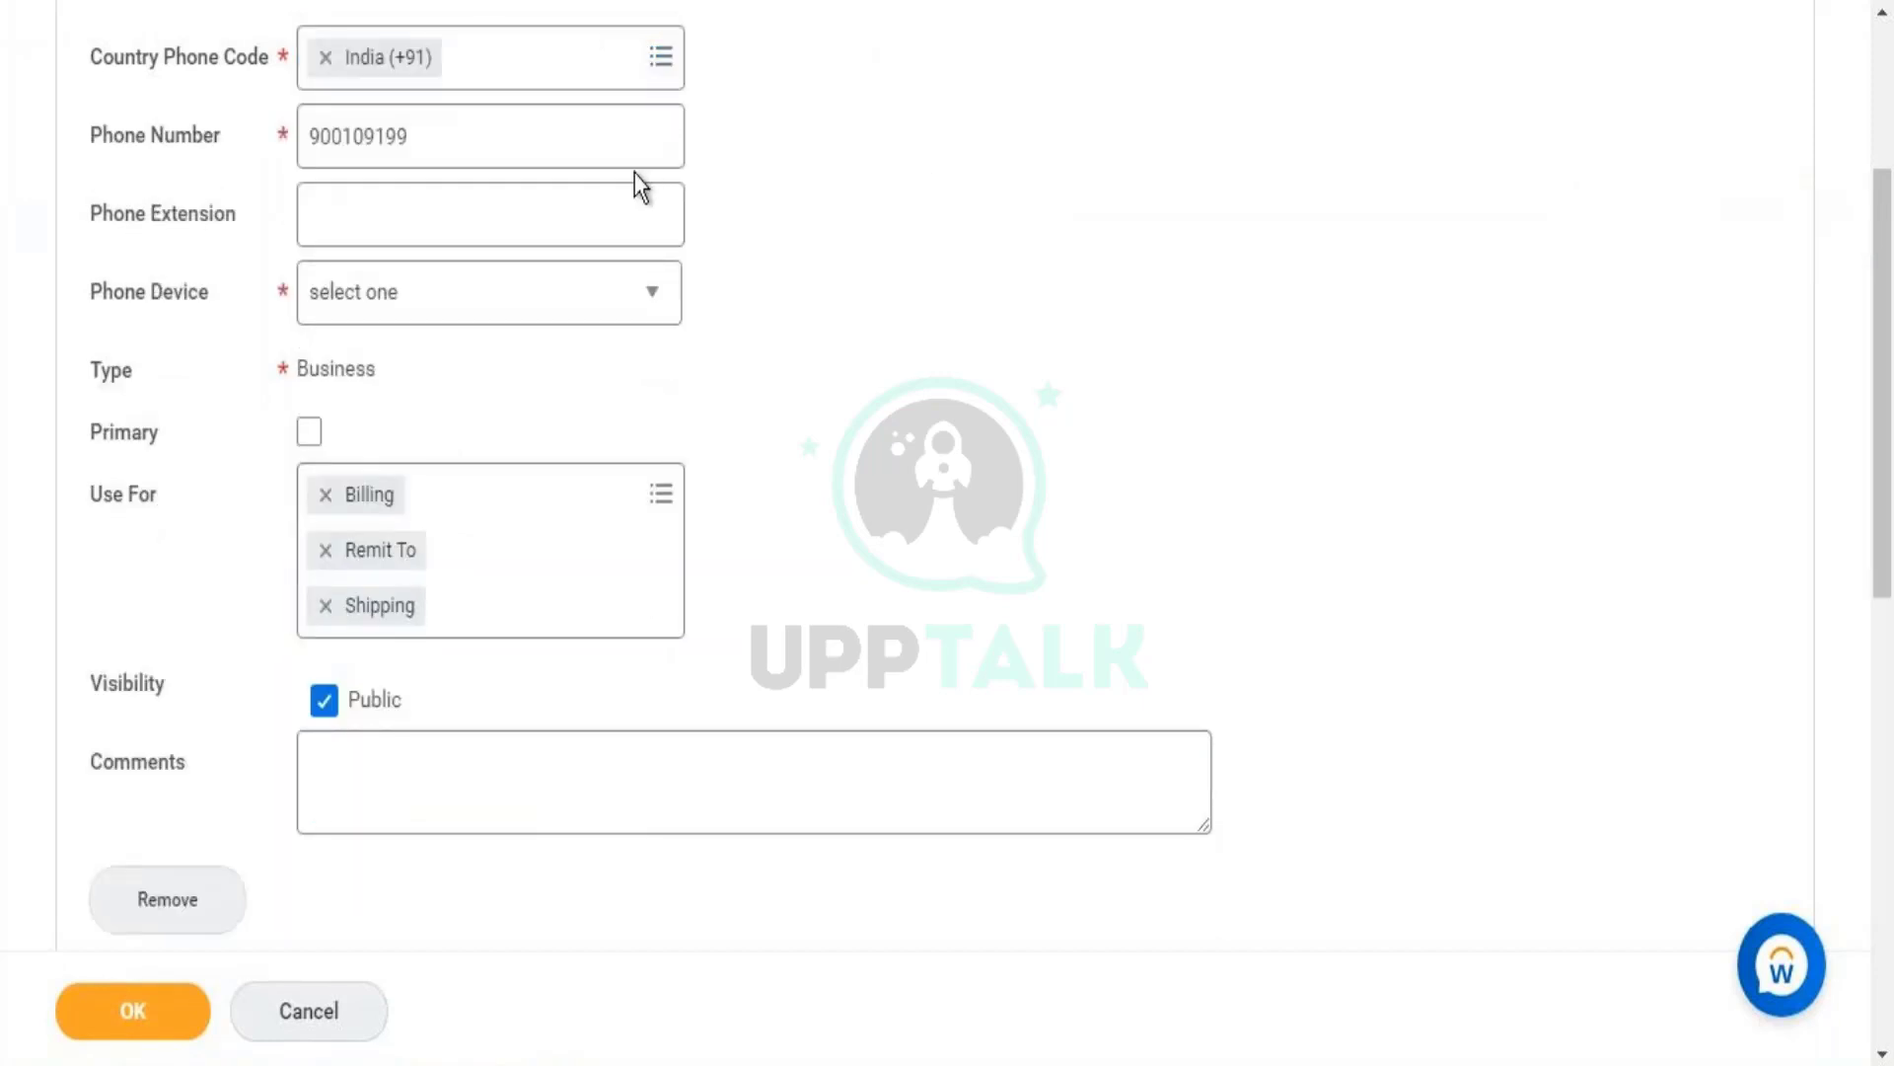
# - Add a final 0 so the phone number is accepted and formatted
pyautogui.click(610, 135)
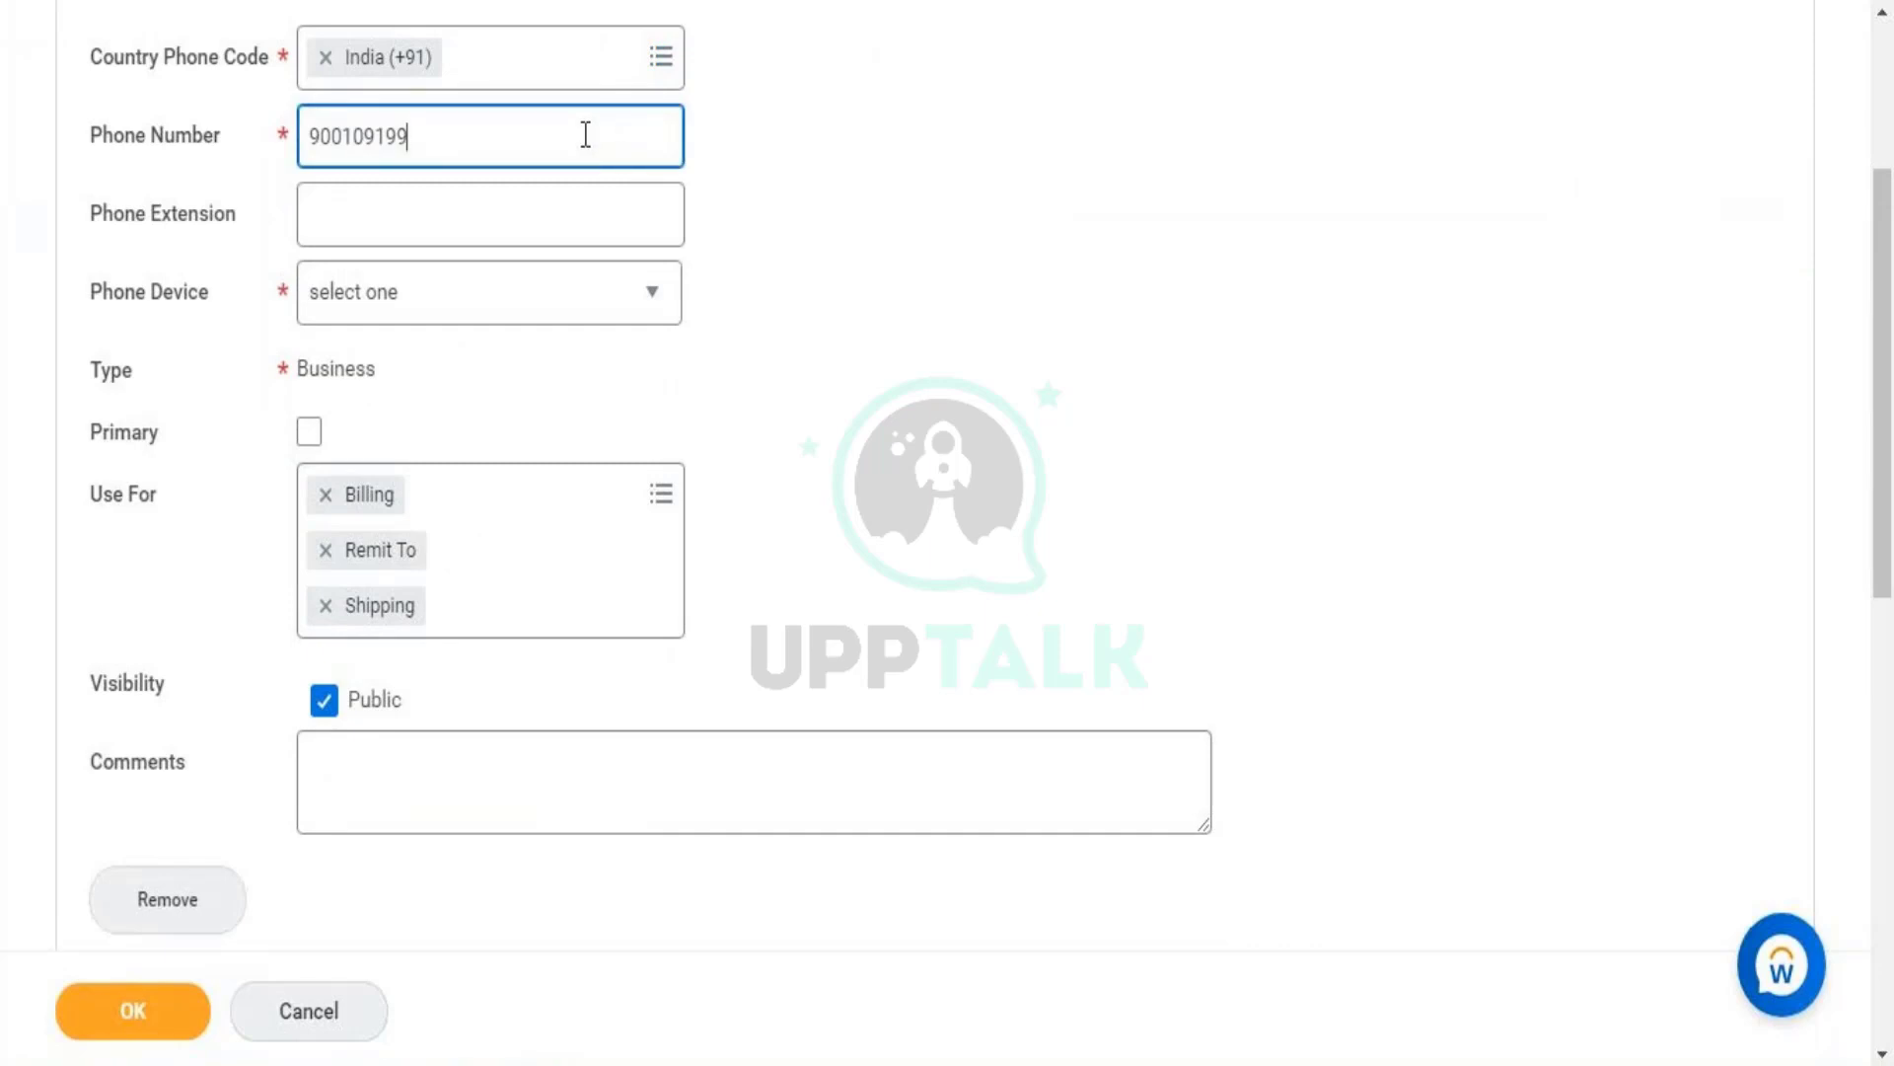
pyautogui.write('0')
pyautogui.moveTo(362, 136); pyautogui.dragTo(453, 138)
pyautogui.click(761, 199)
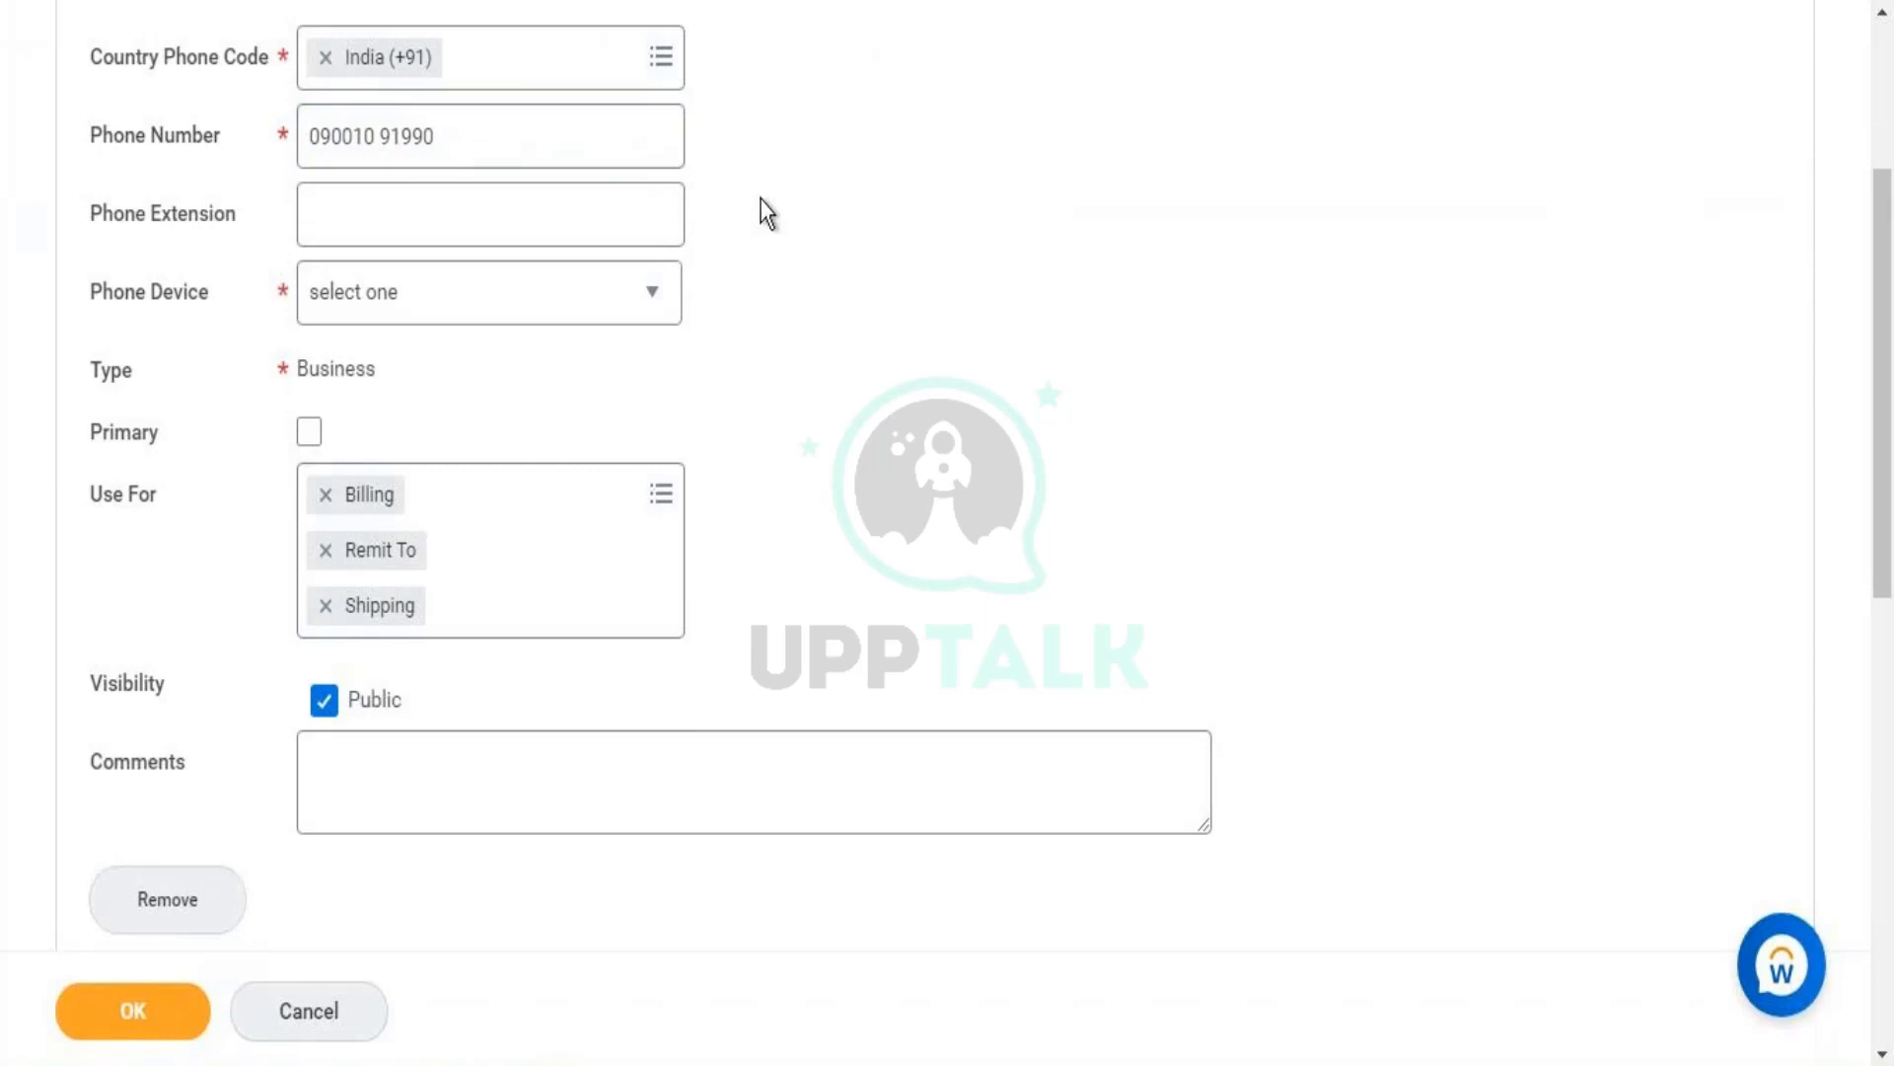
pyautogui.tripleClick(483, 157)
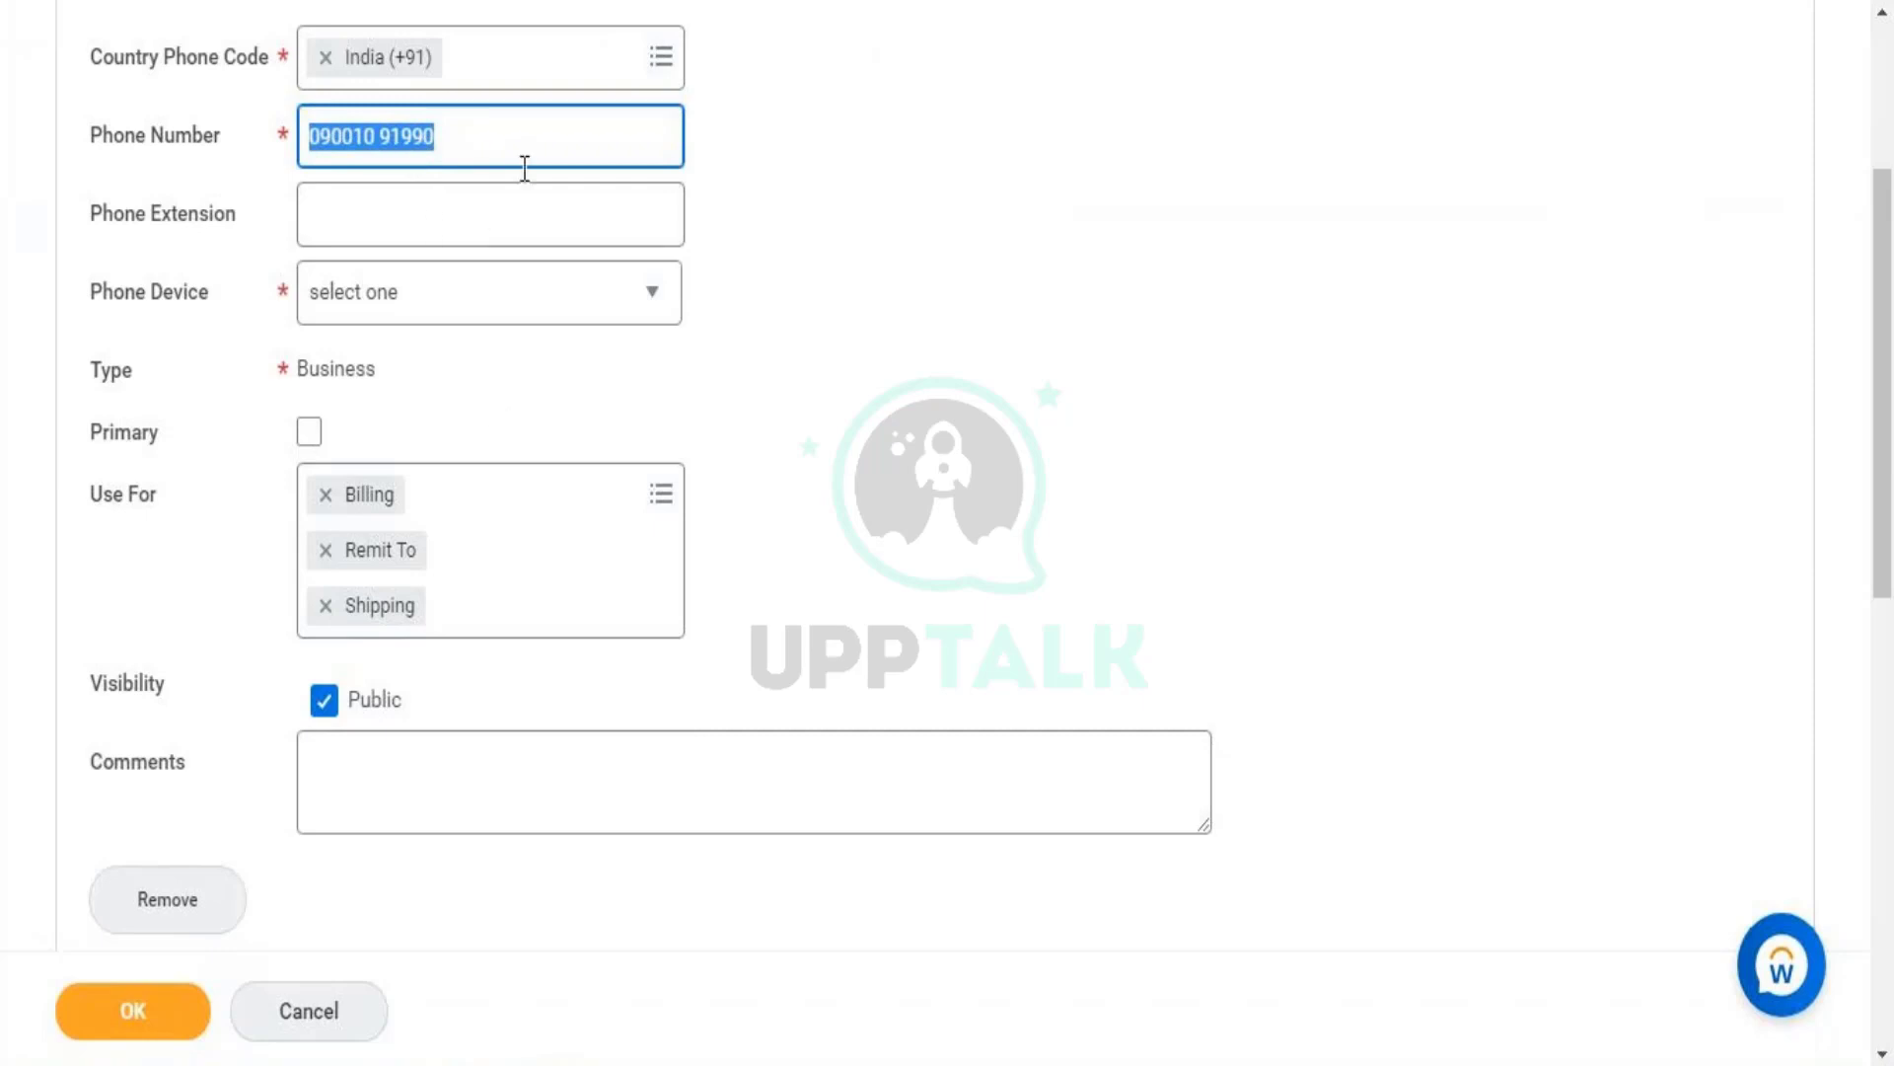
pyautogui.click(627, 313)
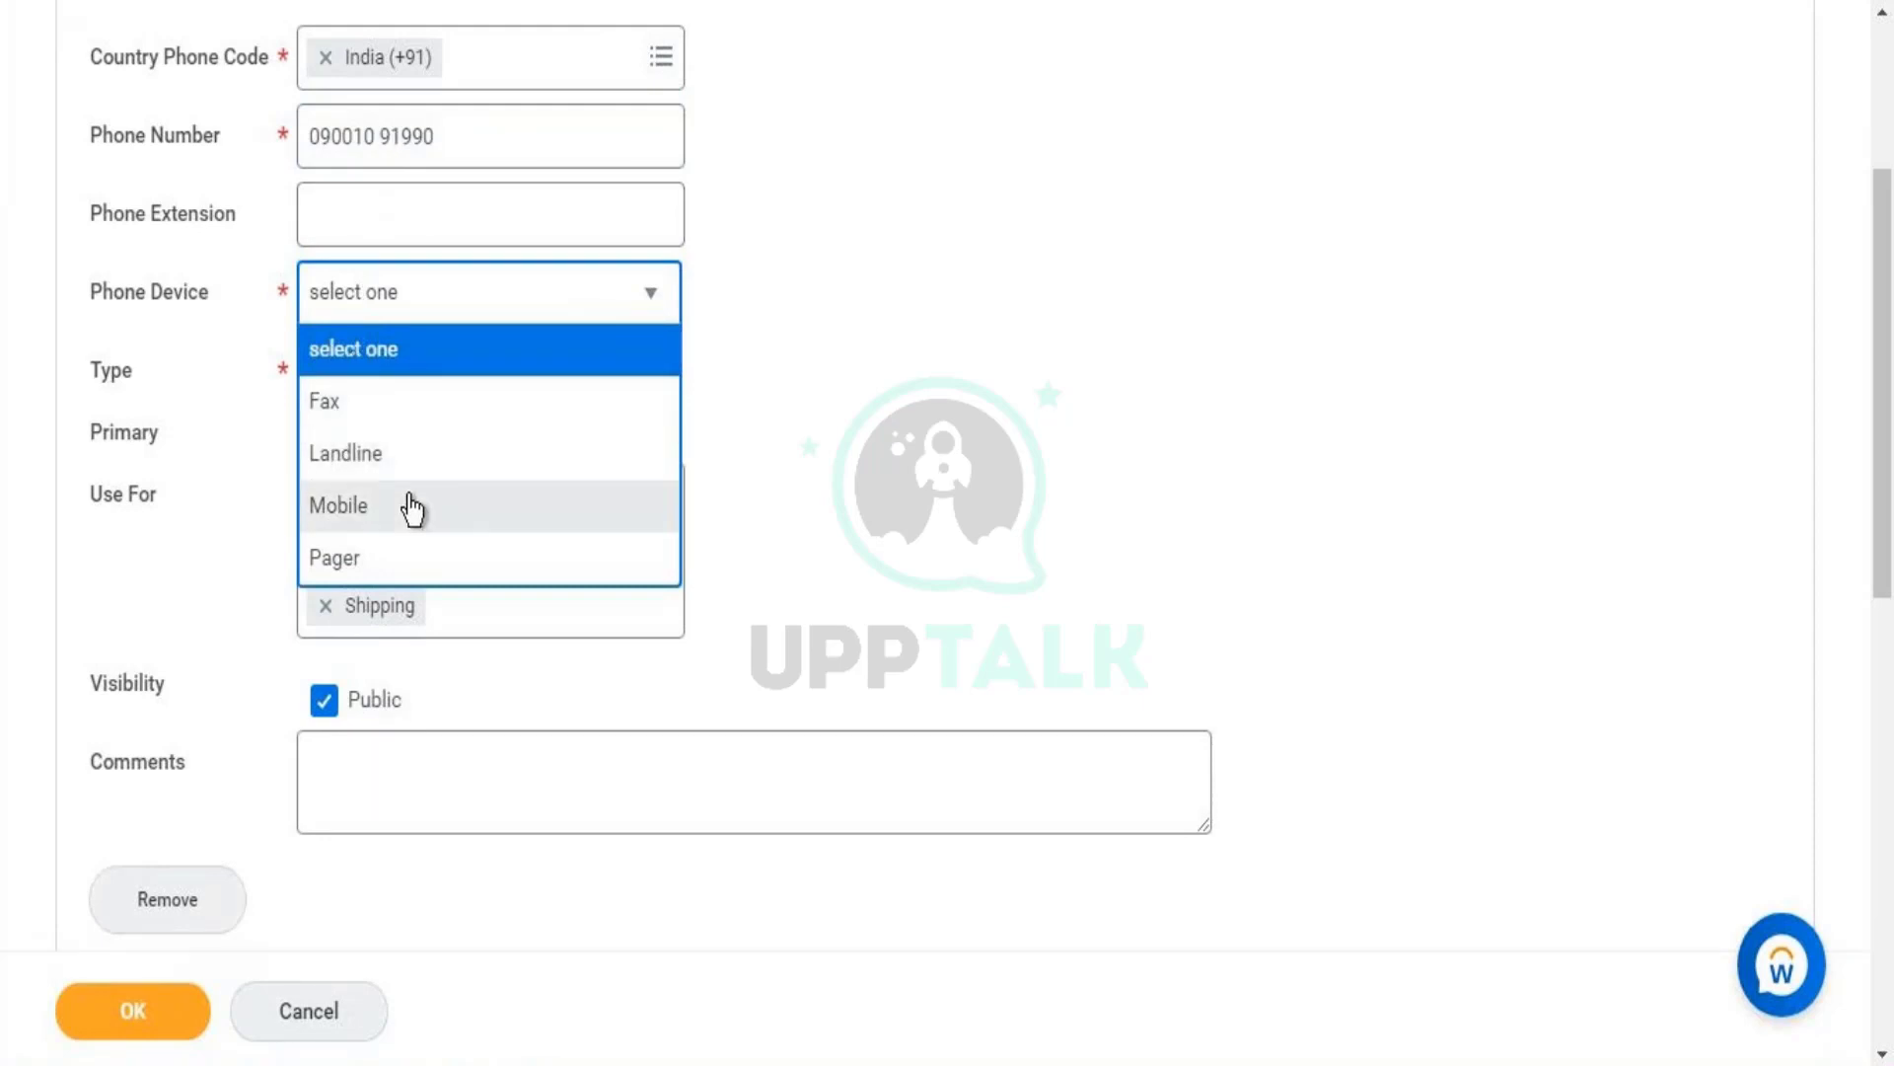
# - Set the India phone's device to Mobile and mark it as primary
pyautogui.click(345, 505)
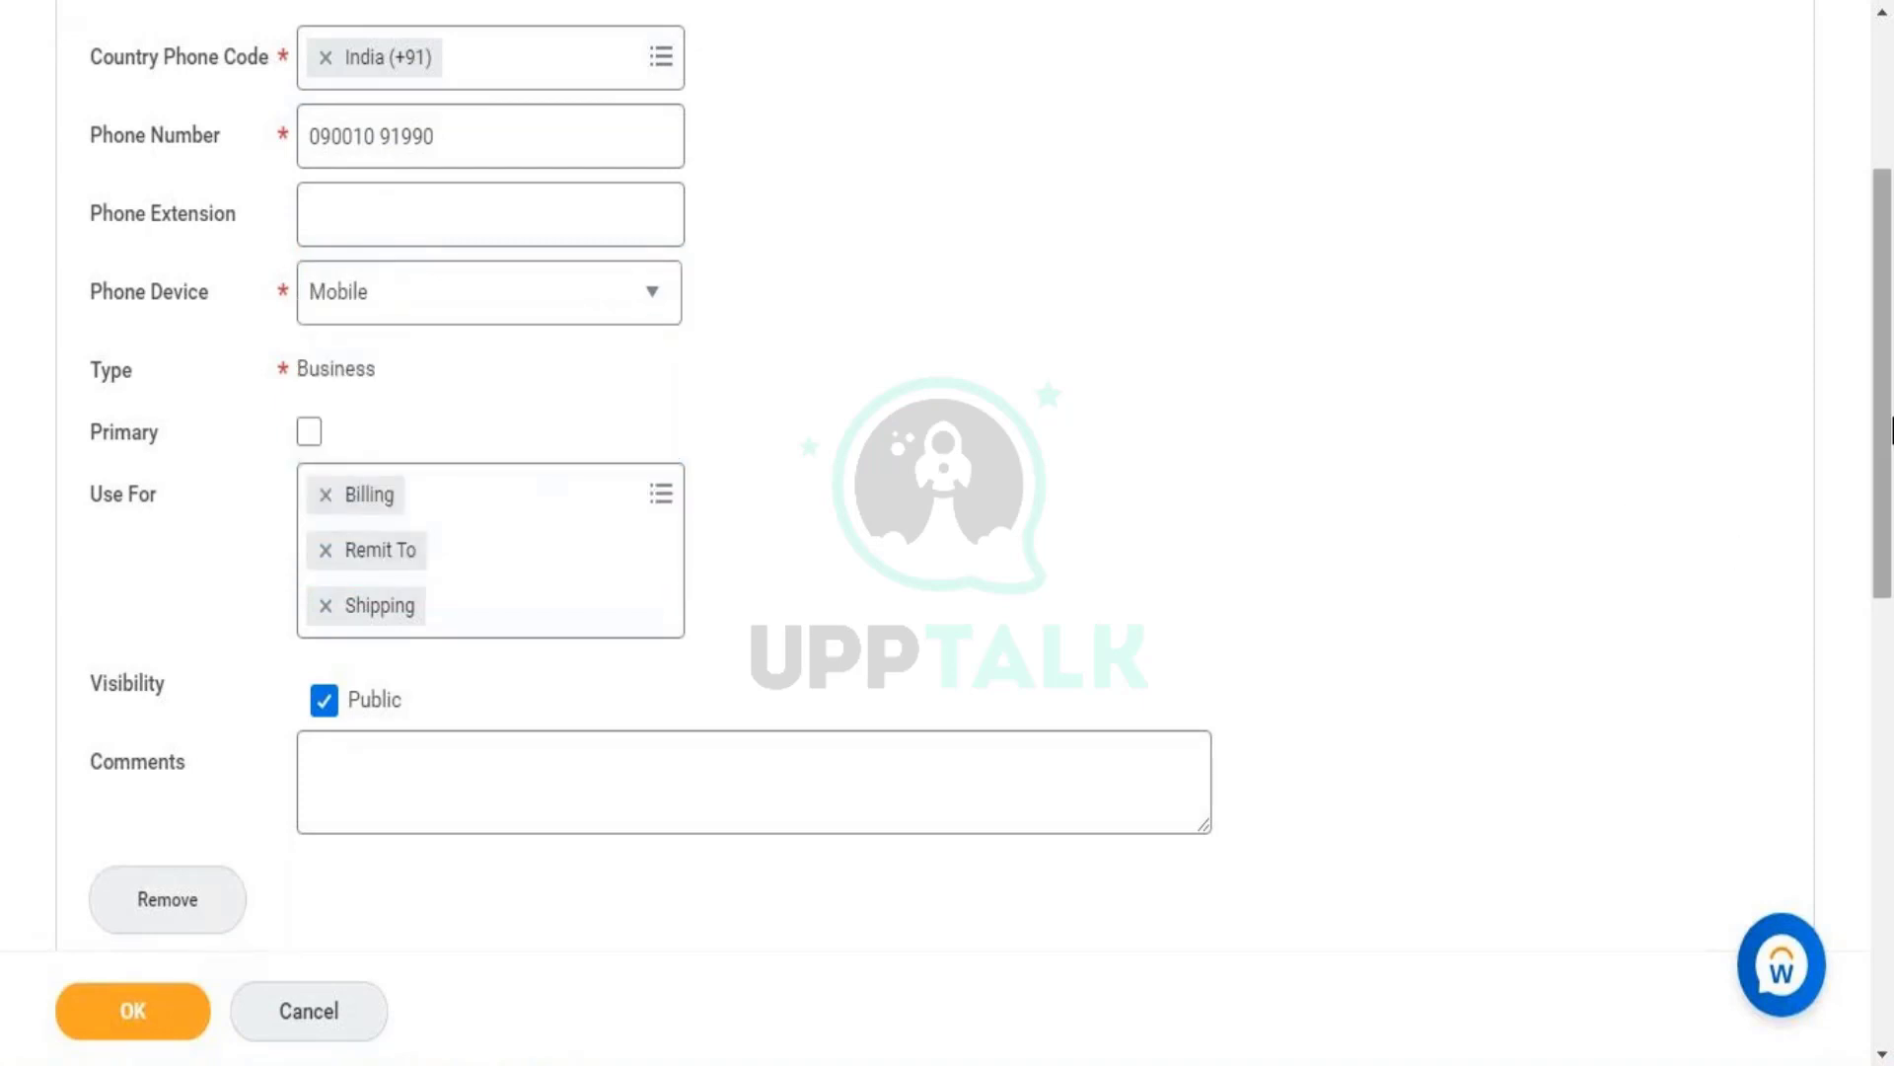
pyautogui.moveTo(1888, 432); pyautogui.dragTo(1893, 475)
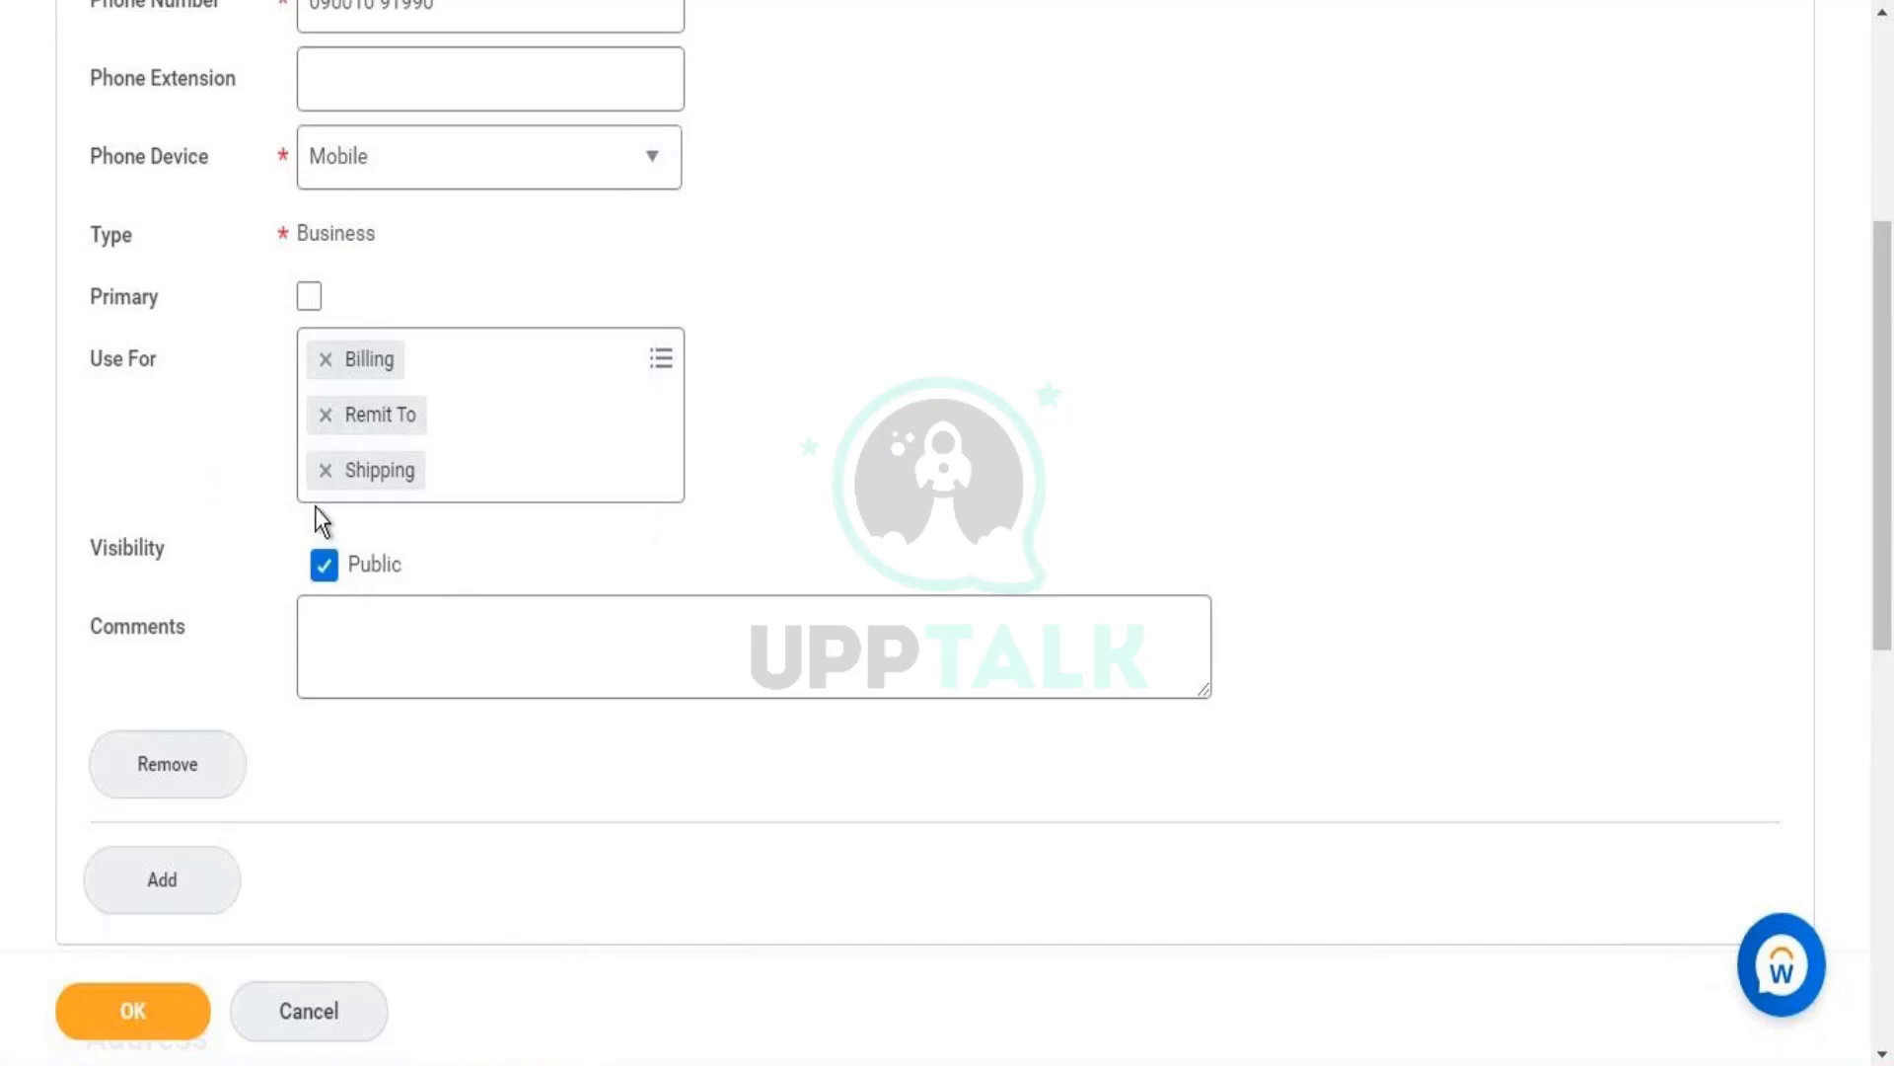
pyautogui.click(309, 297)
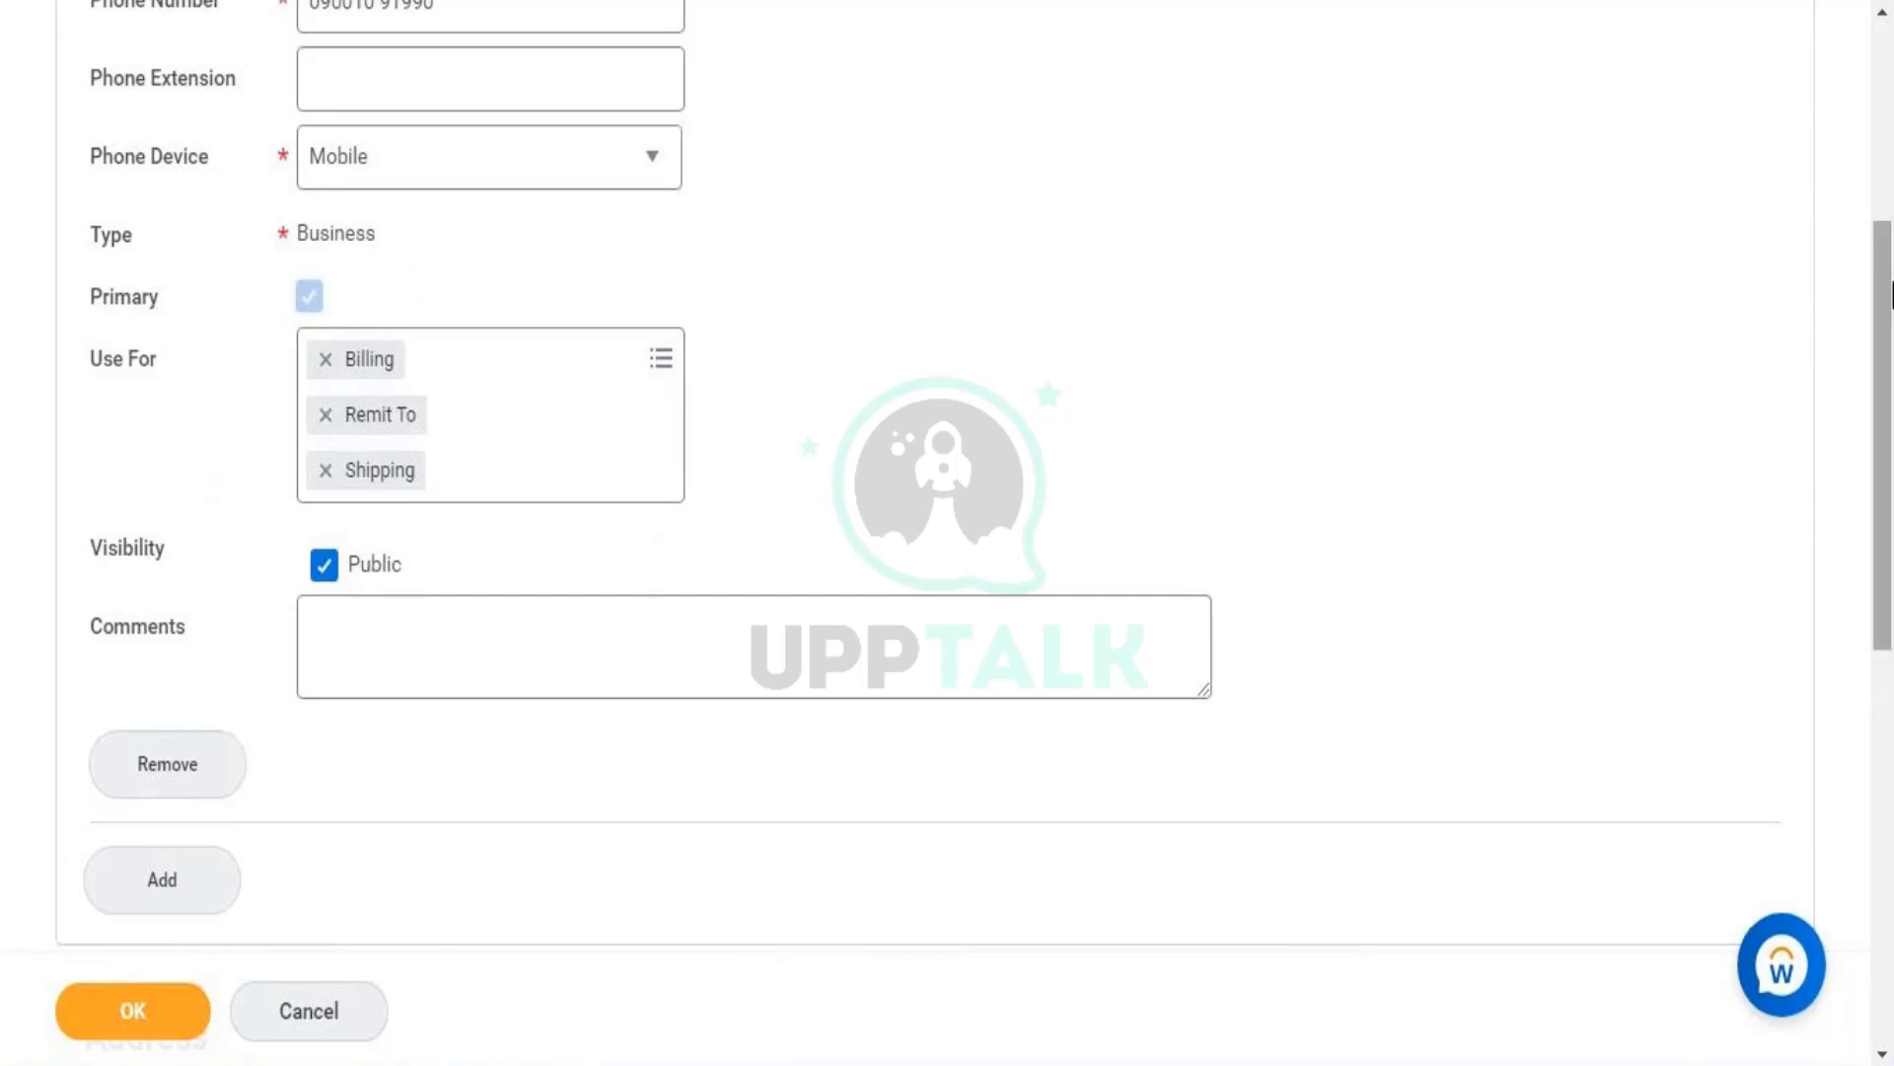
pyautogui.moveTo(1885, 286); pyautogui.dragTo(1890, 115)
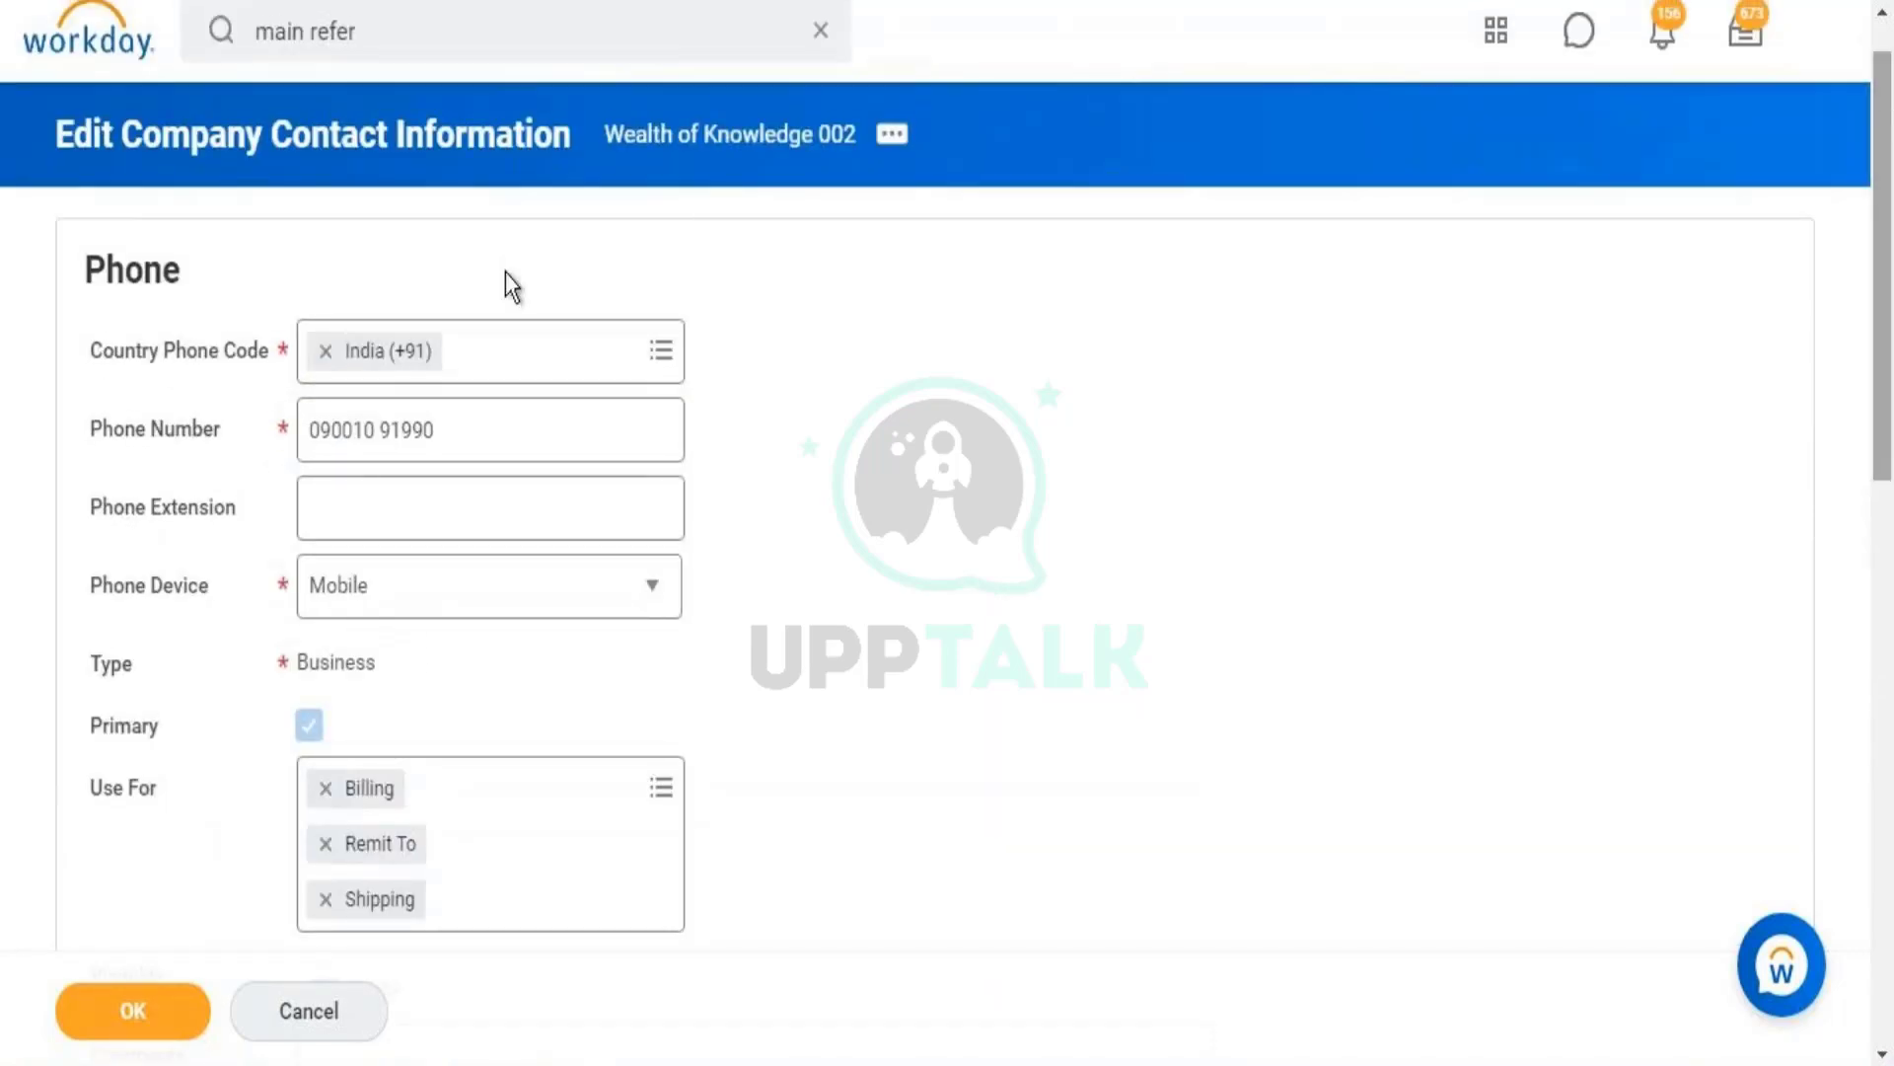
pyautogui.moveTo(1889, 219); pyautogui.dragTo(1891, 560)
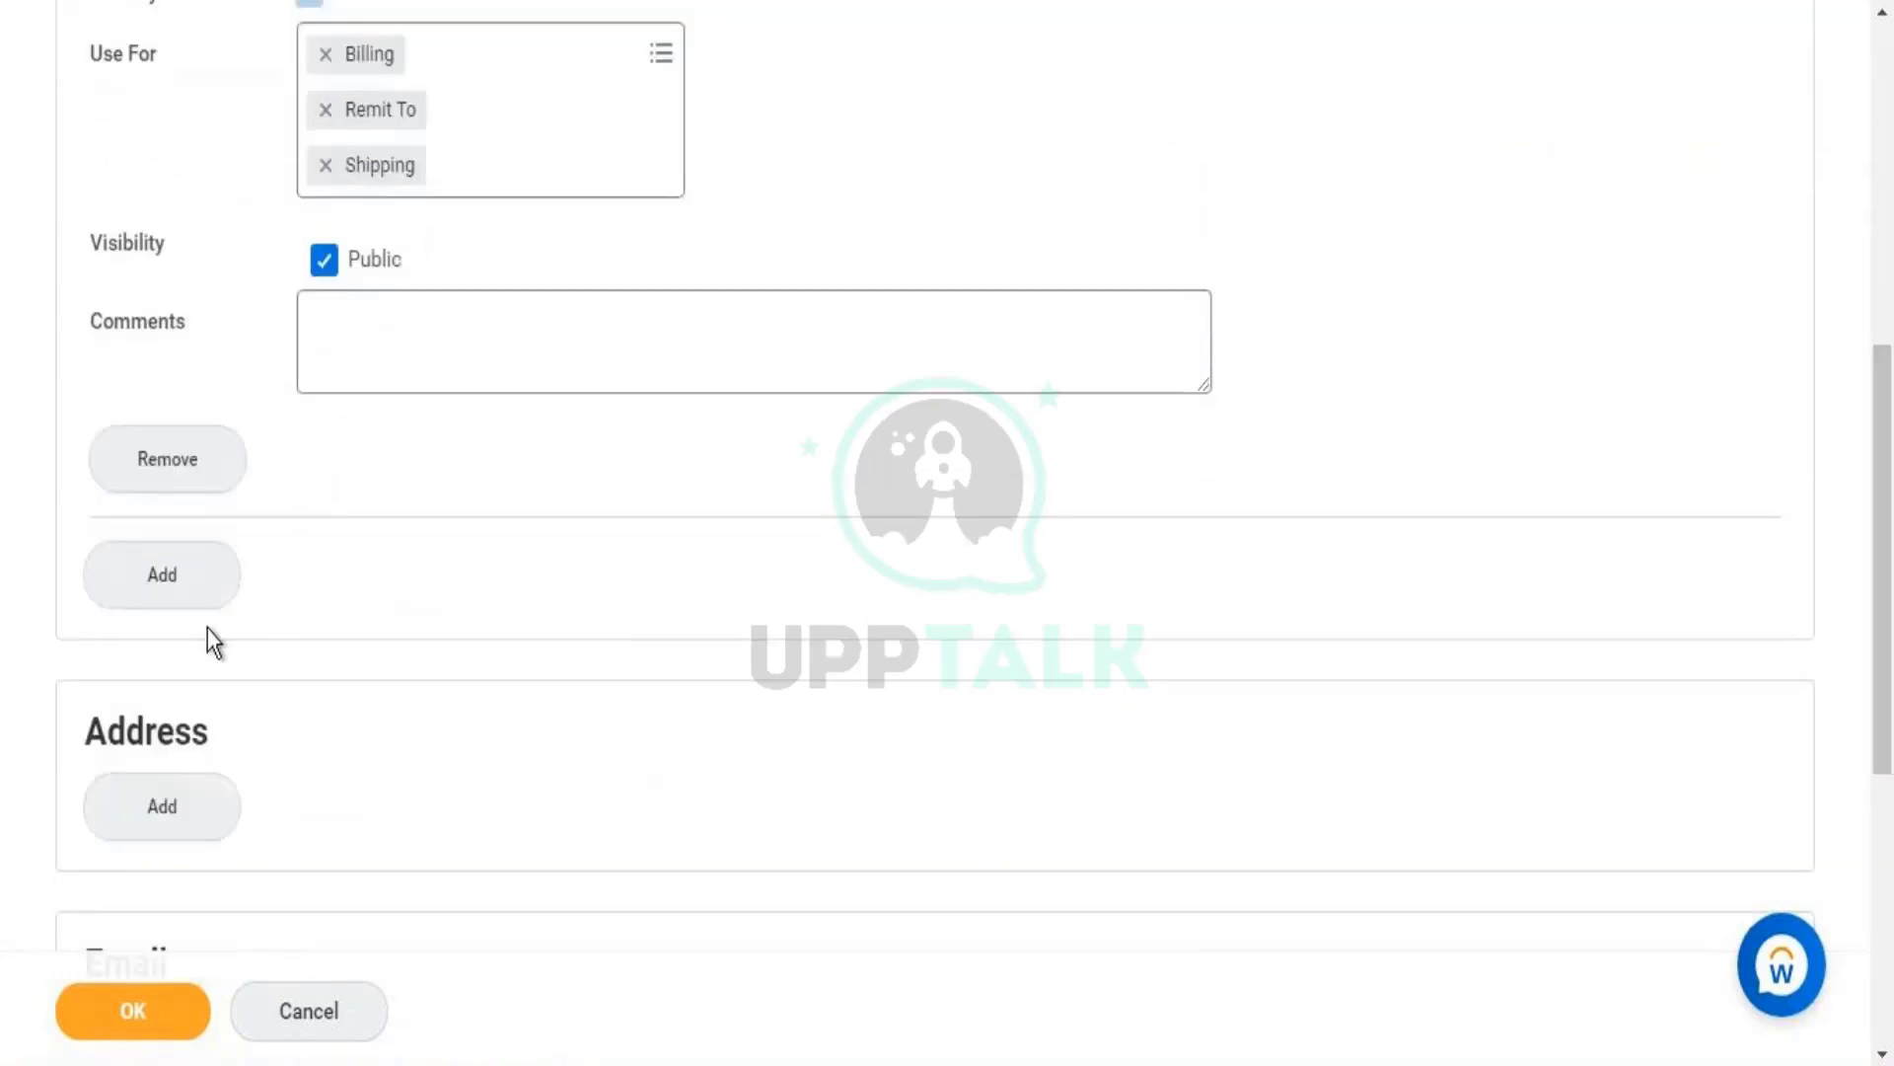
# - Add a second phone entry and inspect its Use For and Phone Device lists
pyautogui.click(164, 575)
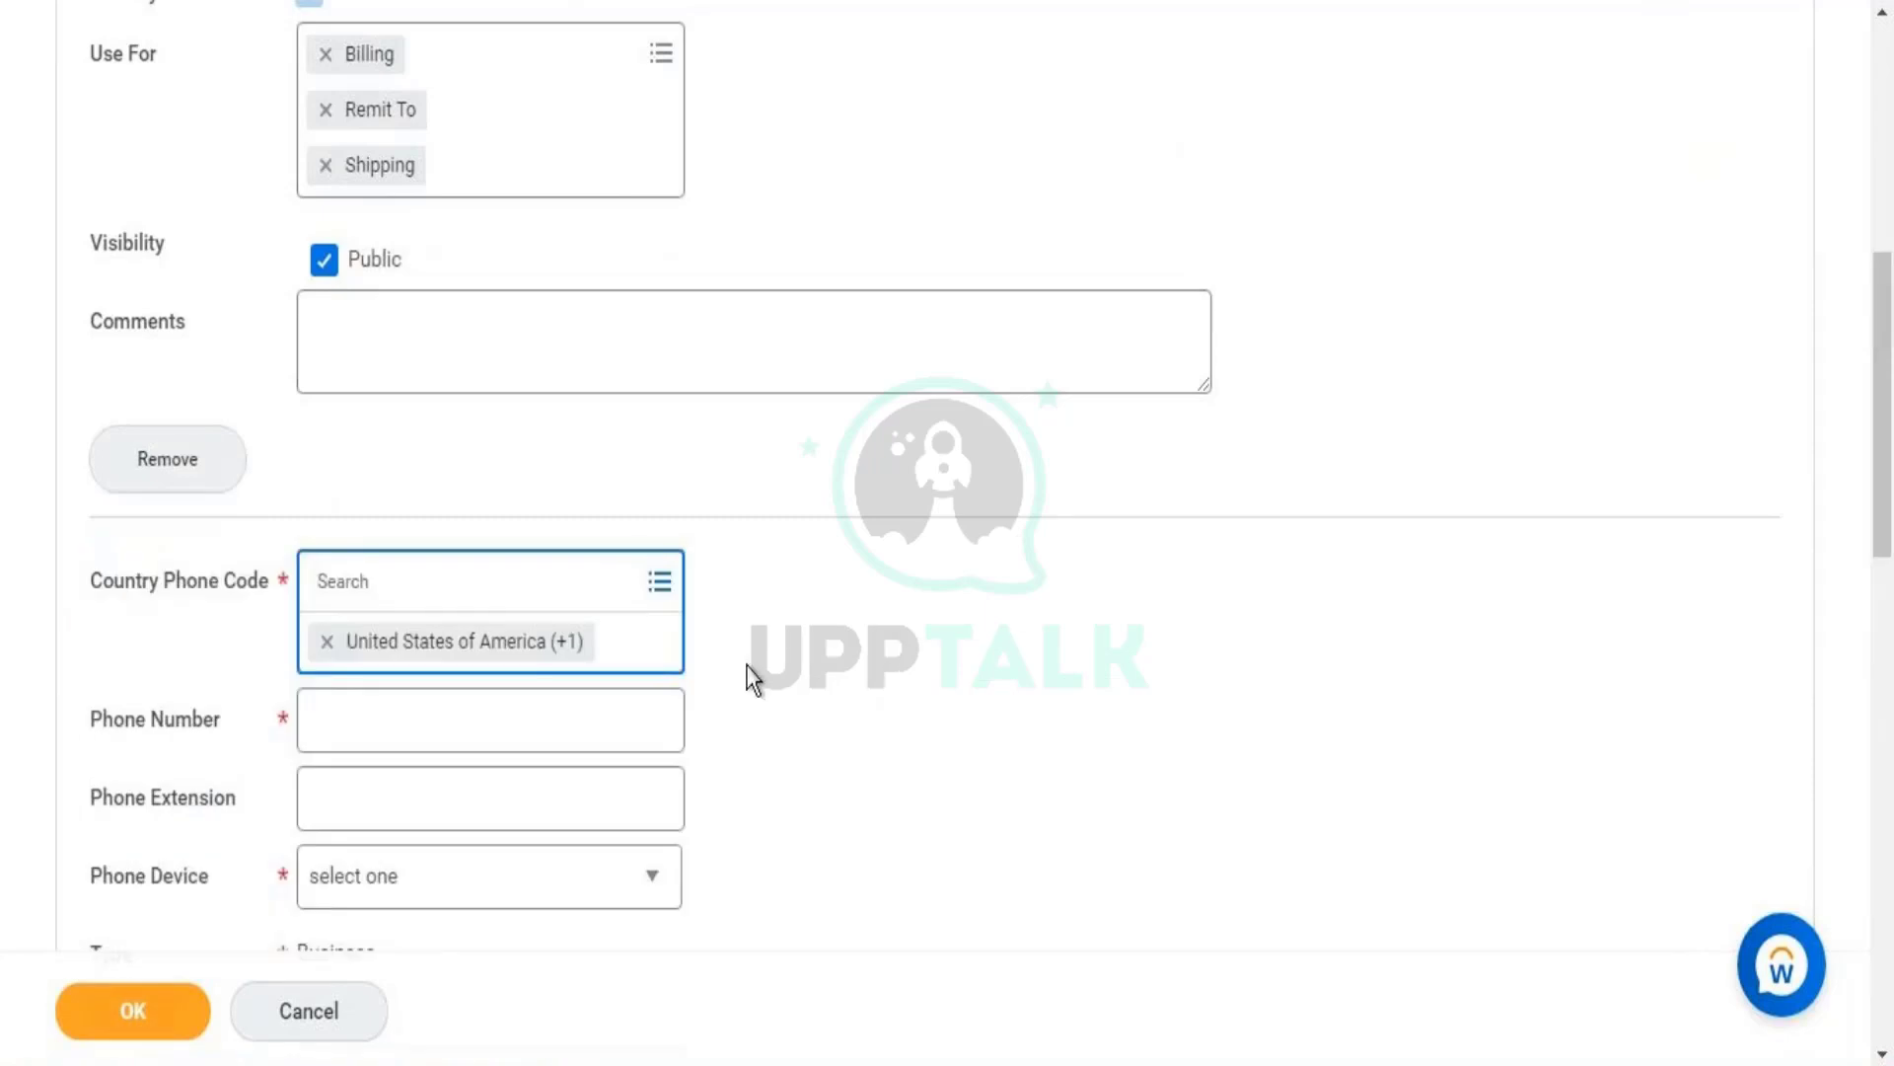
pyautogui.click(1381, 678)
pyautogui.scroll(-3, 1055, 598)
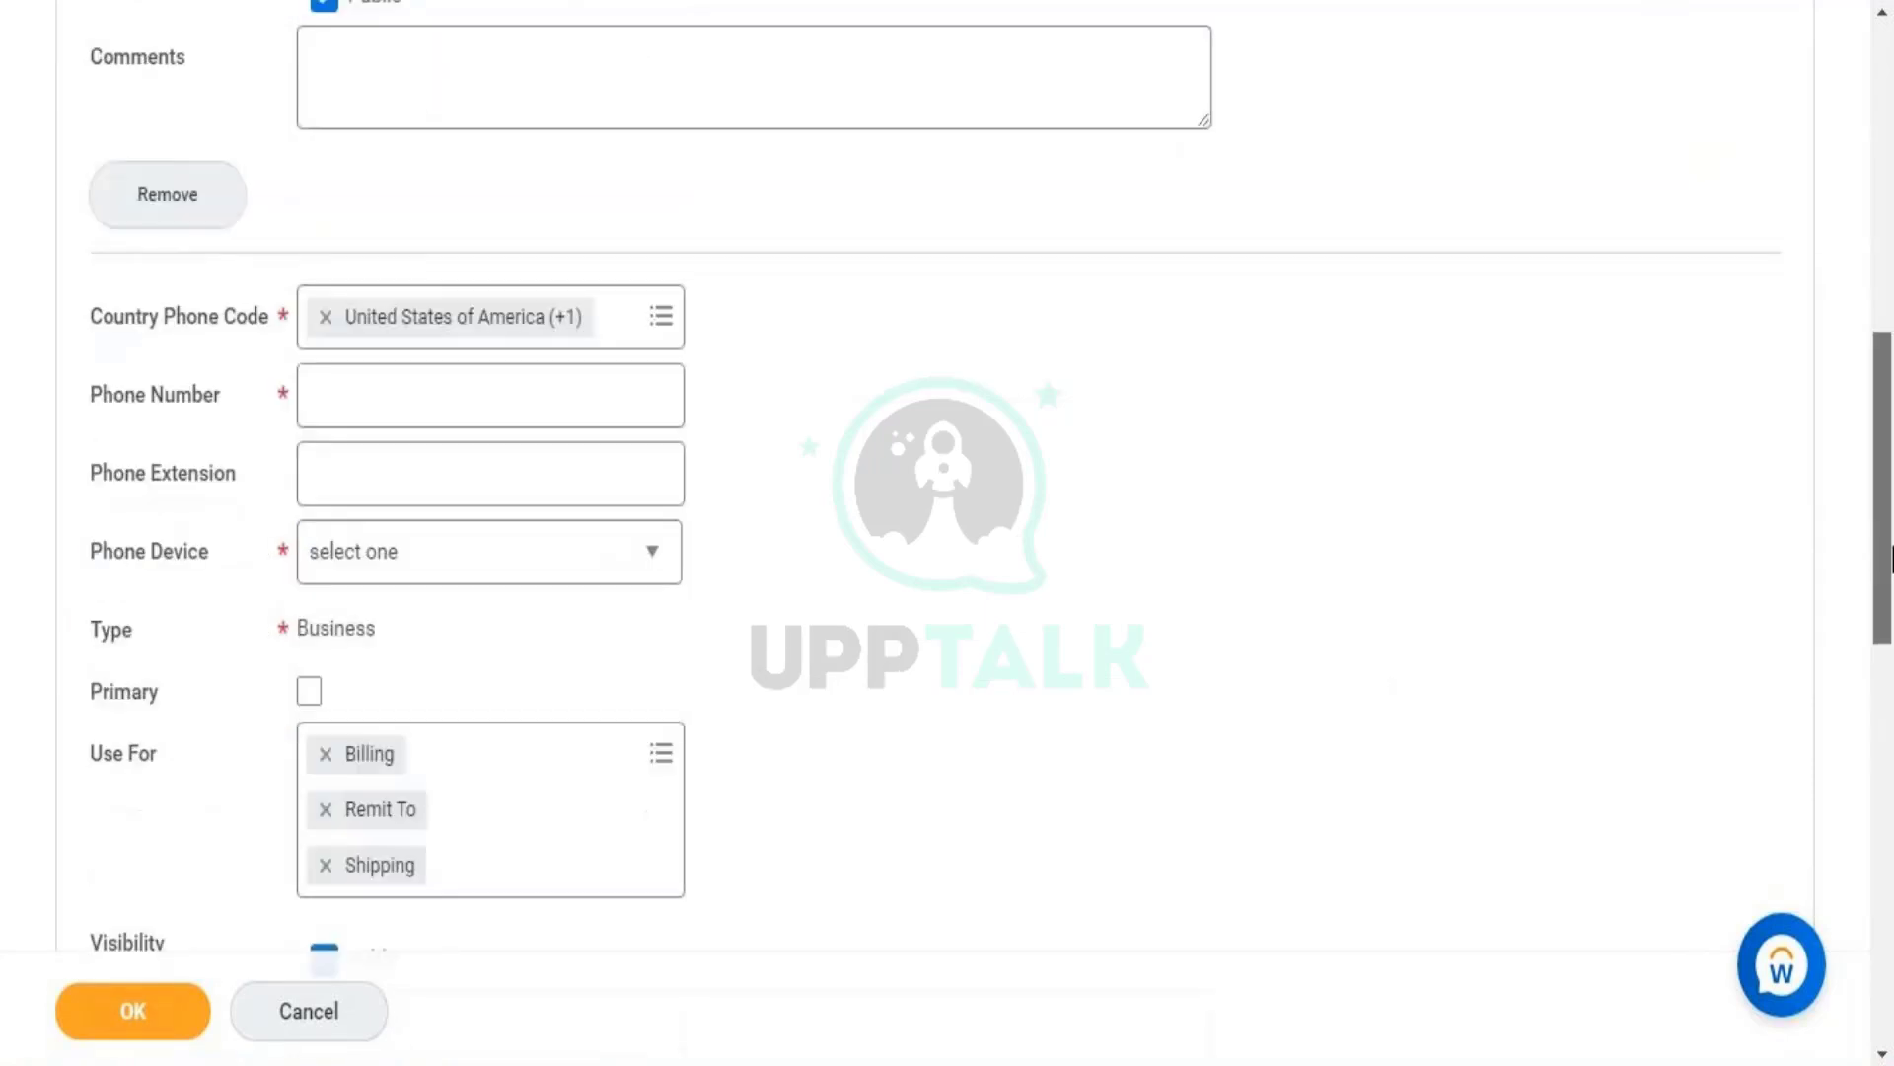
pyautogui.click(516, 761)
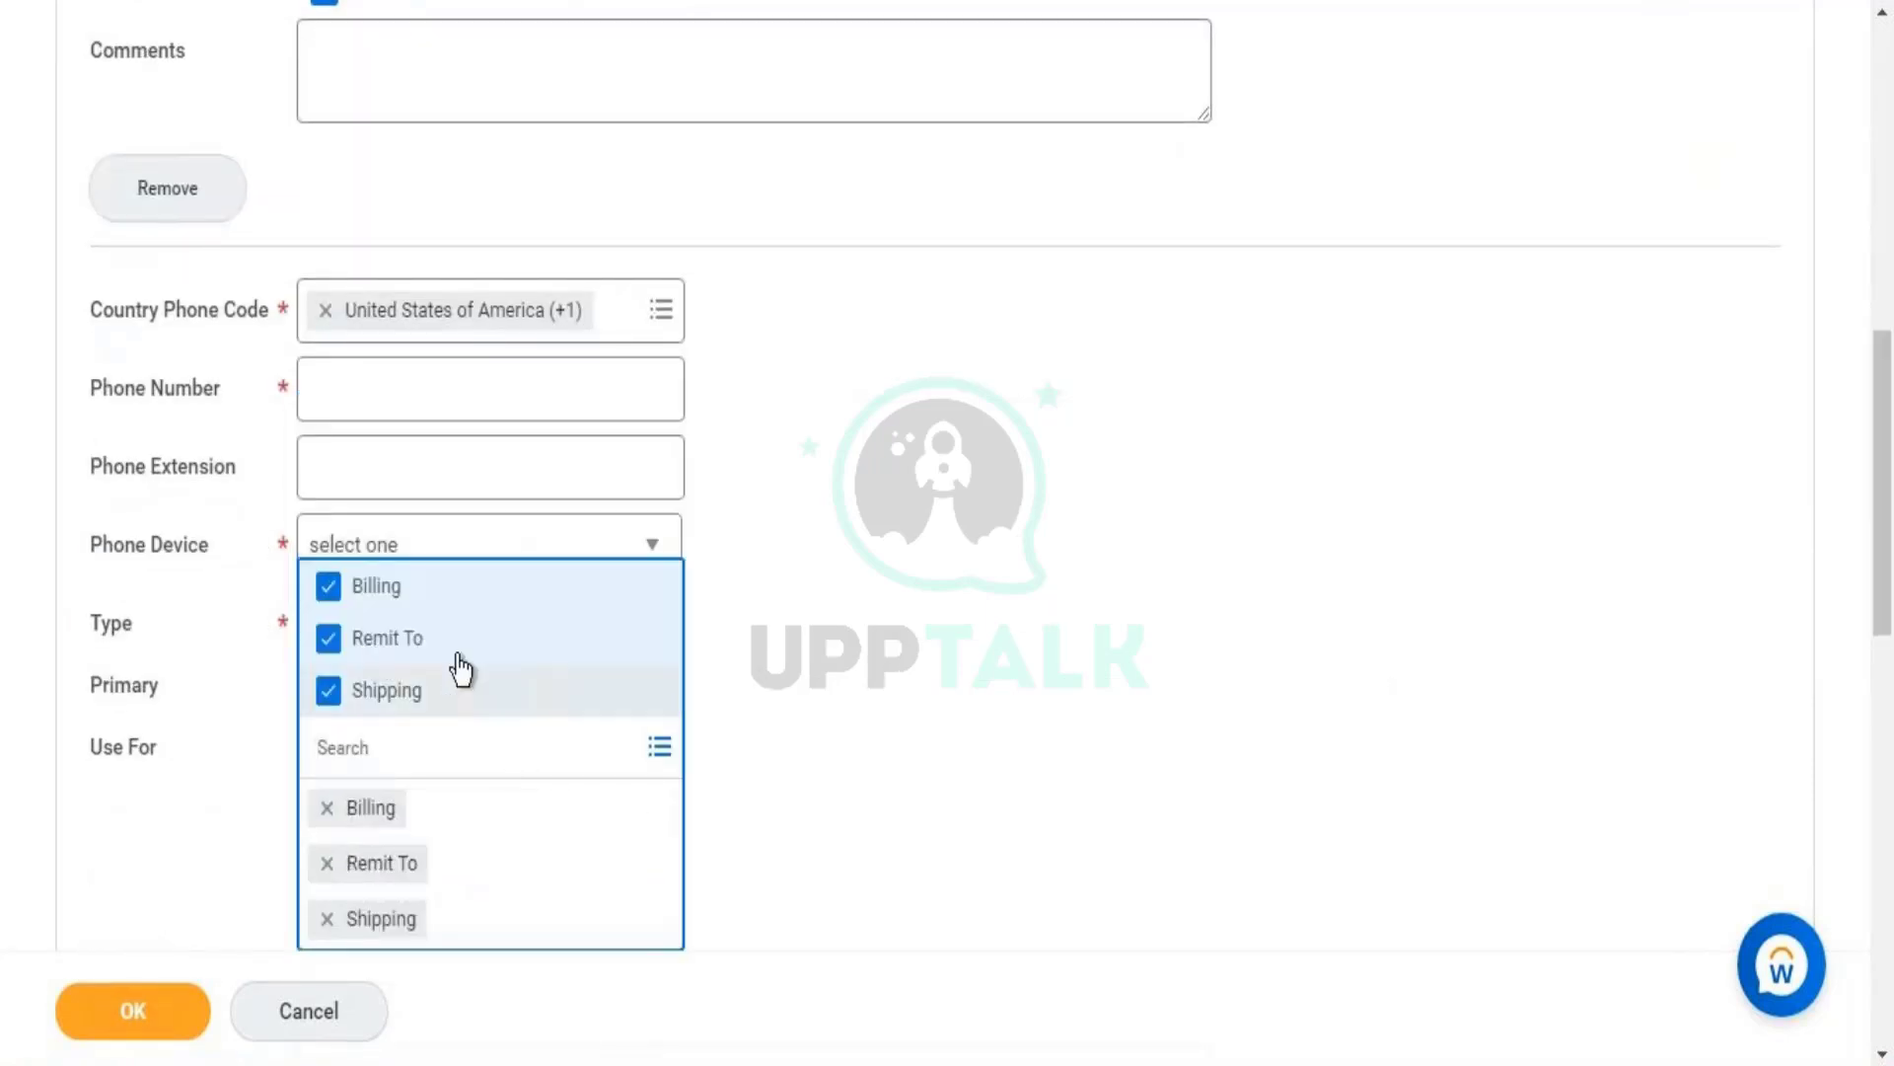
pyautogui.click(926, 757)
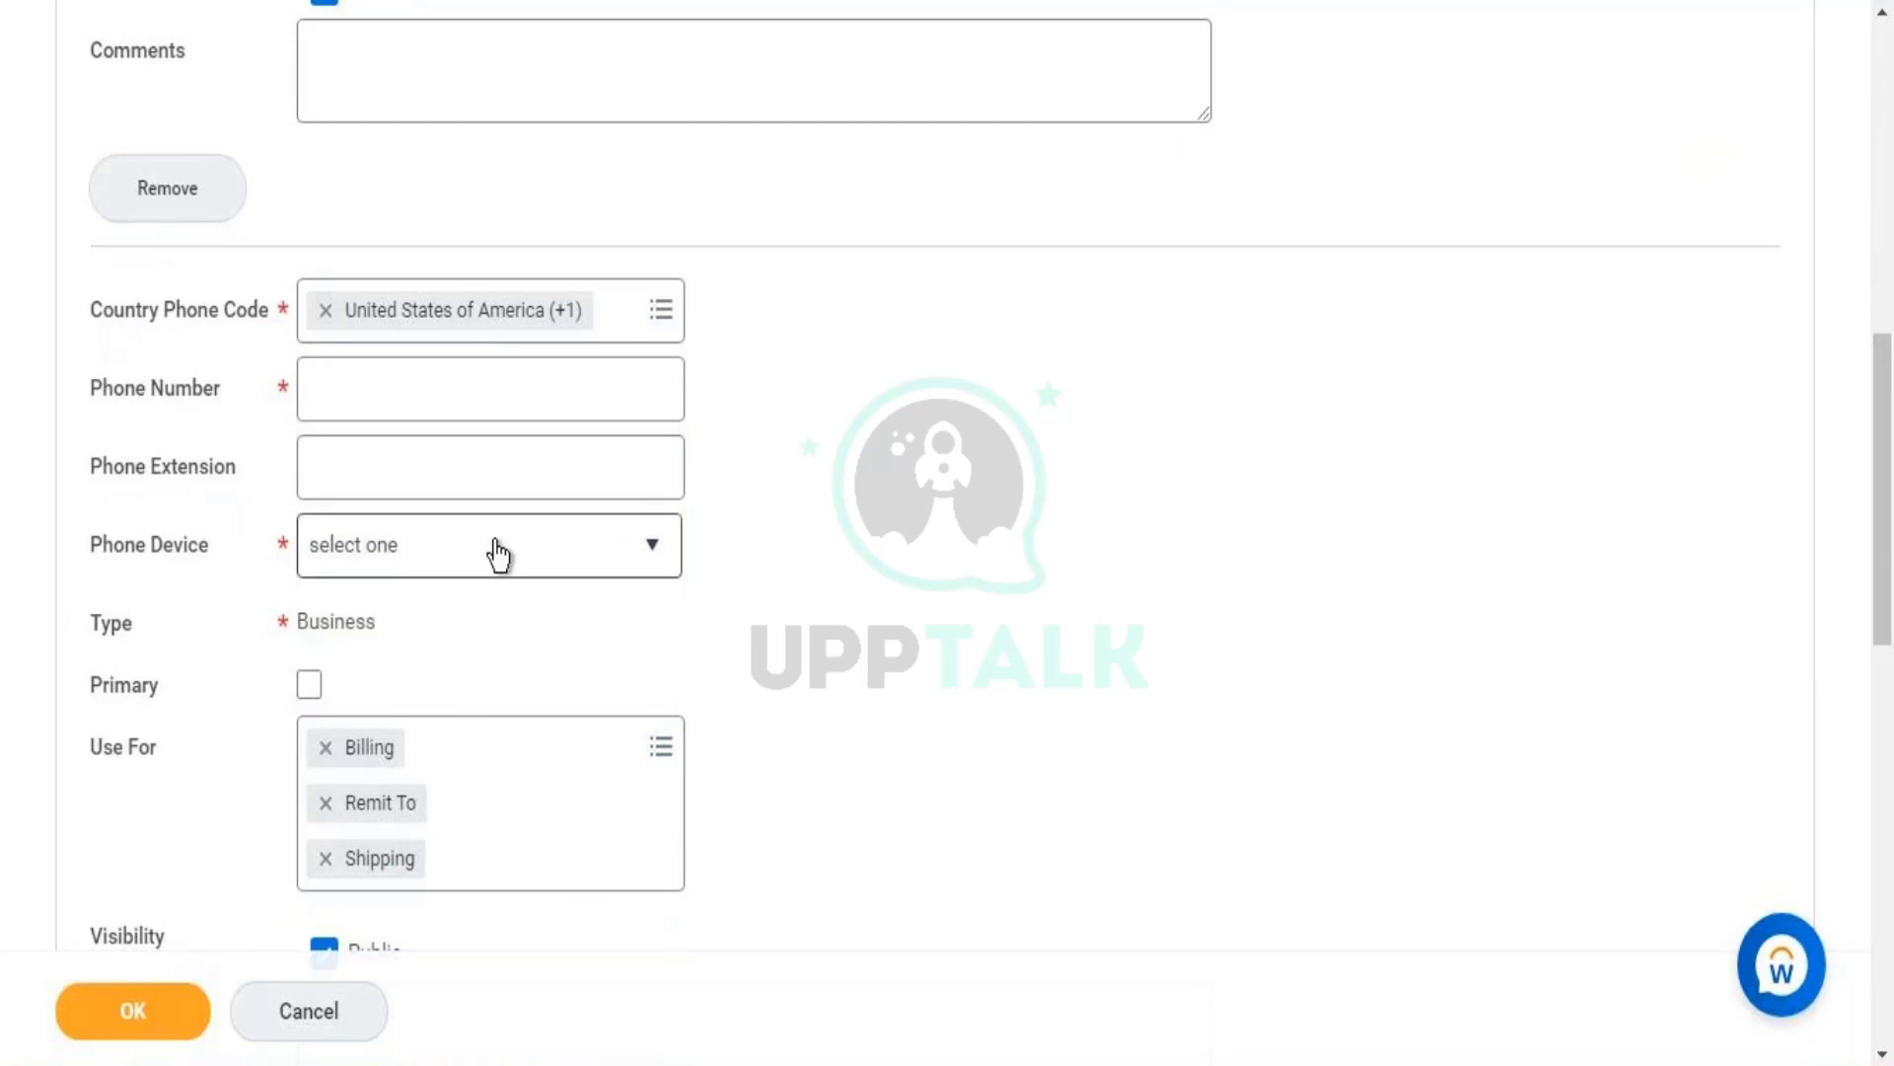
pyautogui.click(498, 554)
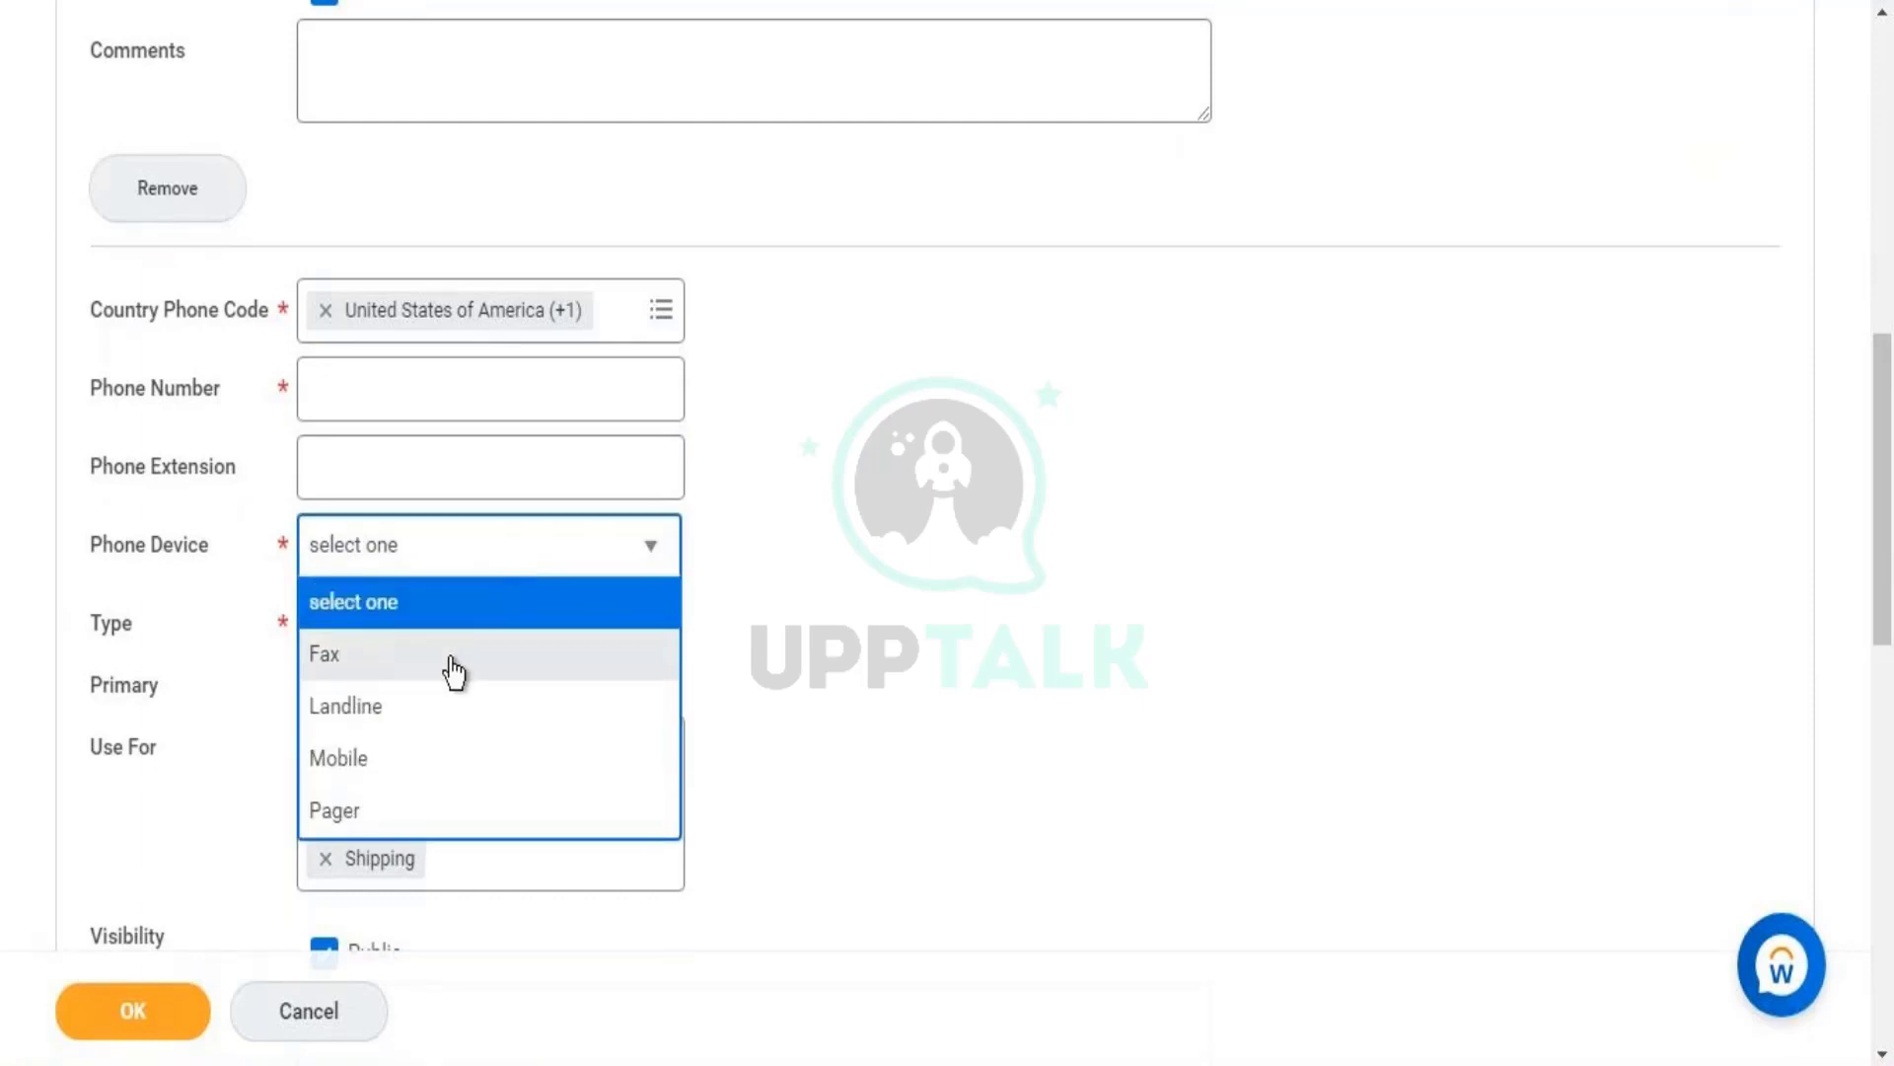
pyautogui.click(358, 378)
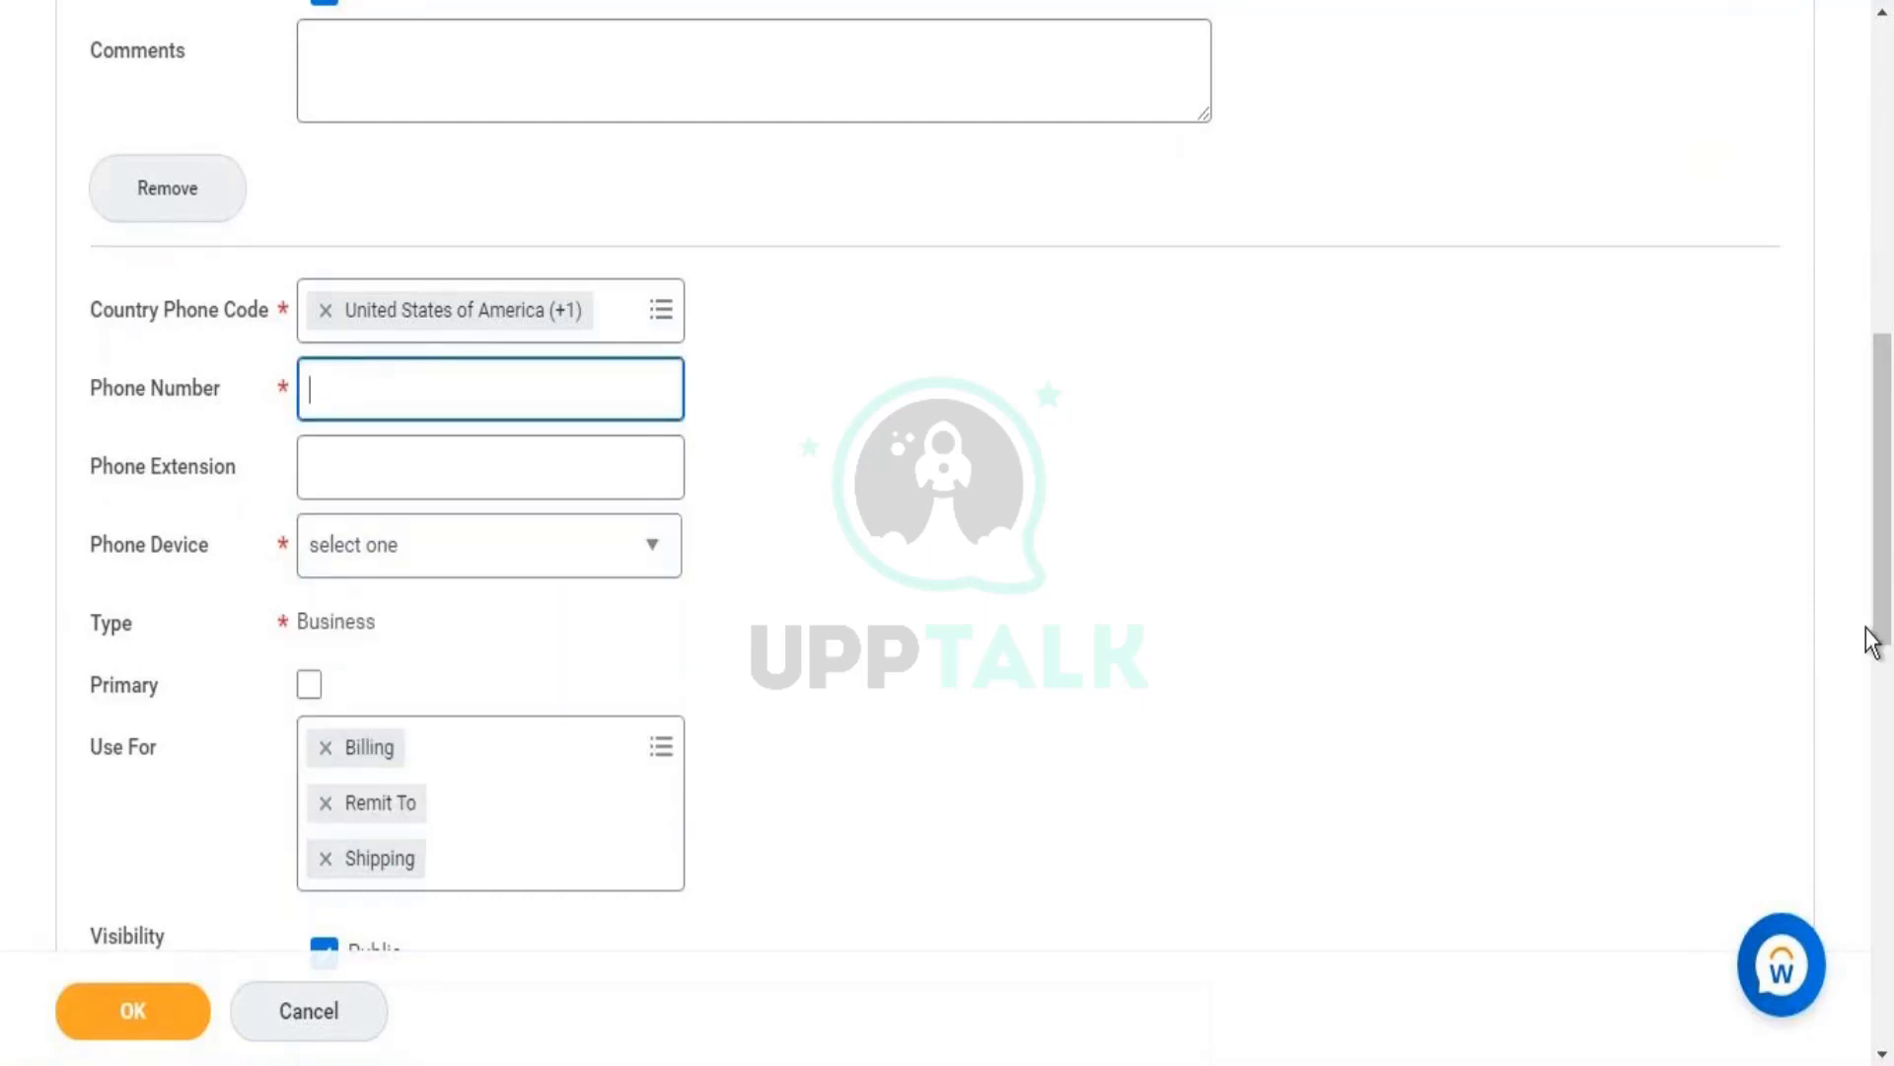
# - Remove the extra blank US phone entry, leaving only the India mobile number
pyautogui.moveTo(1885, 518); pyautogui.dragTo(1886, 660)
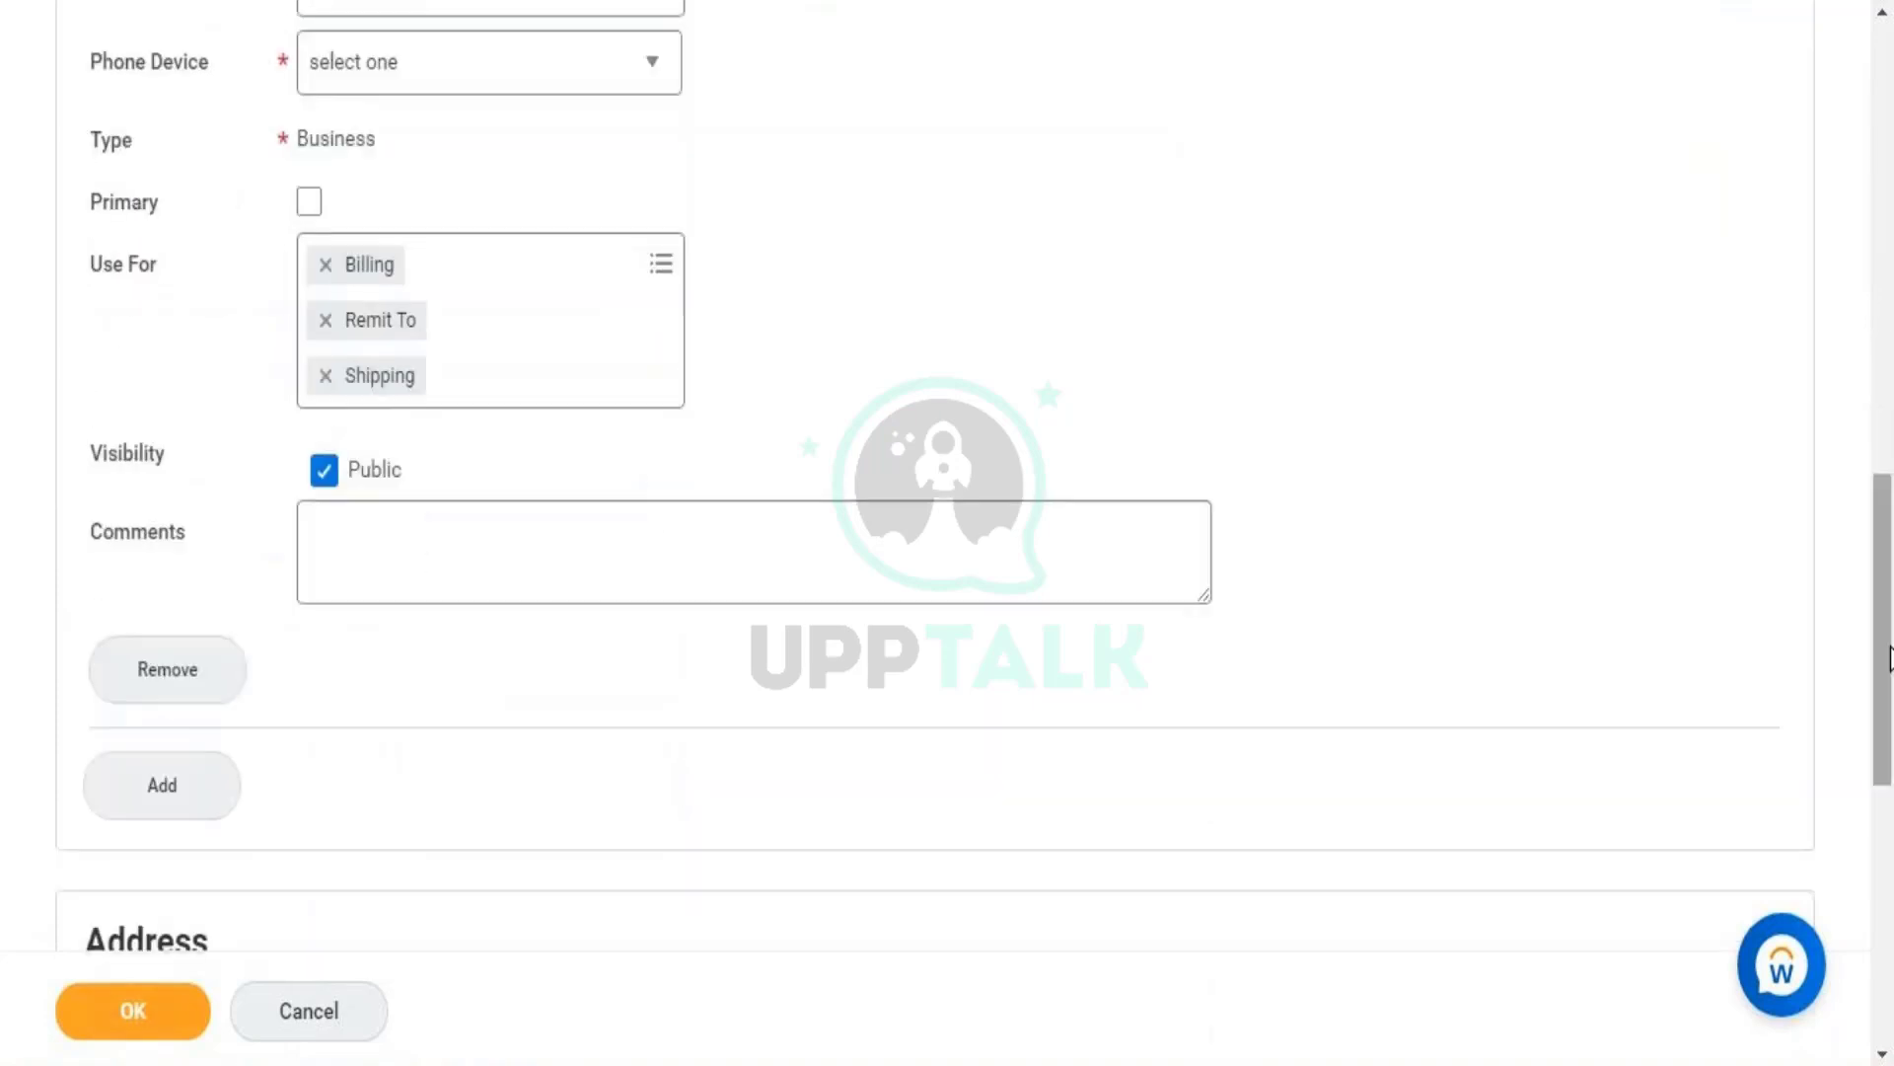
pyautogui.click(170, 676)
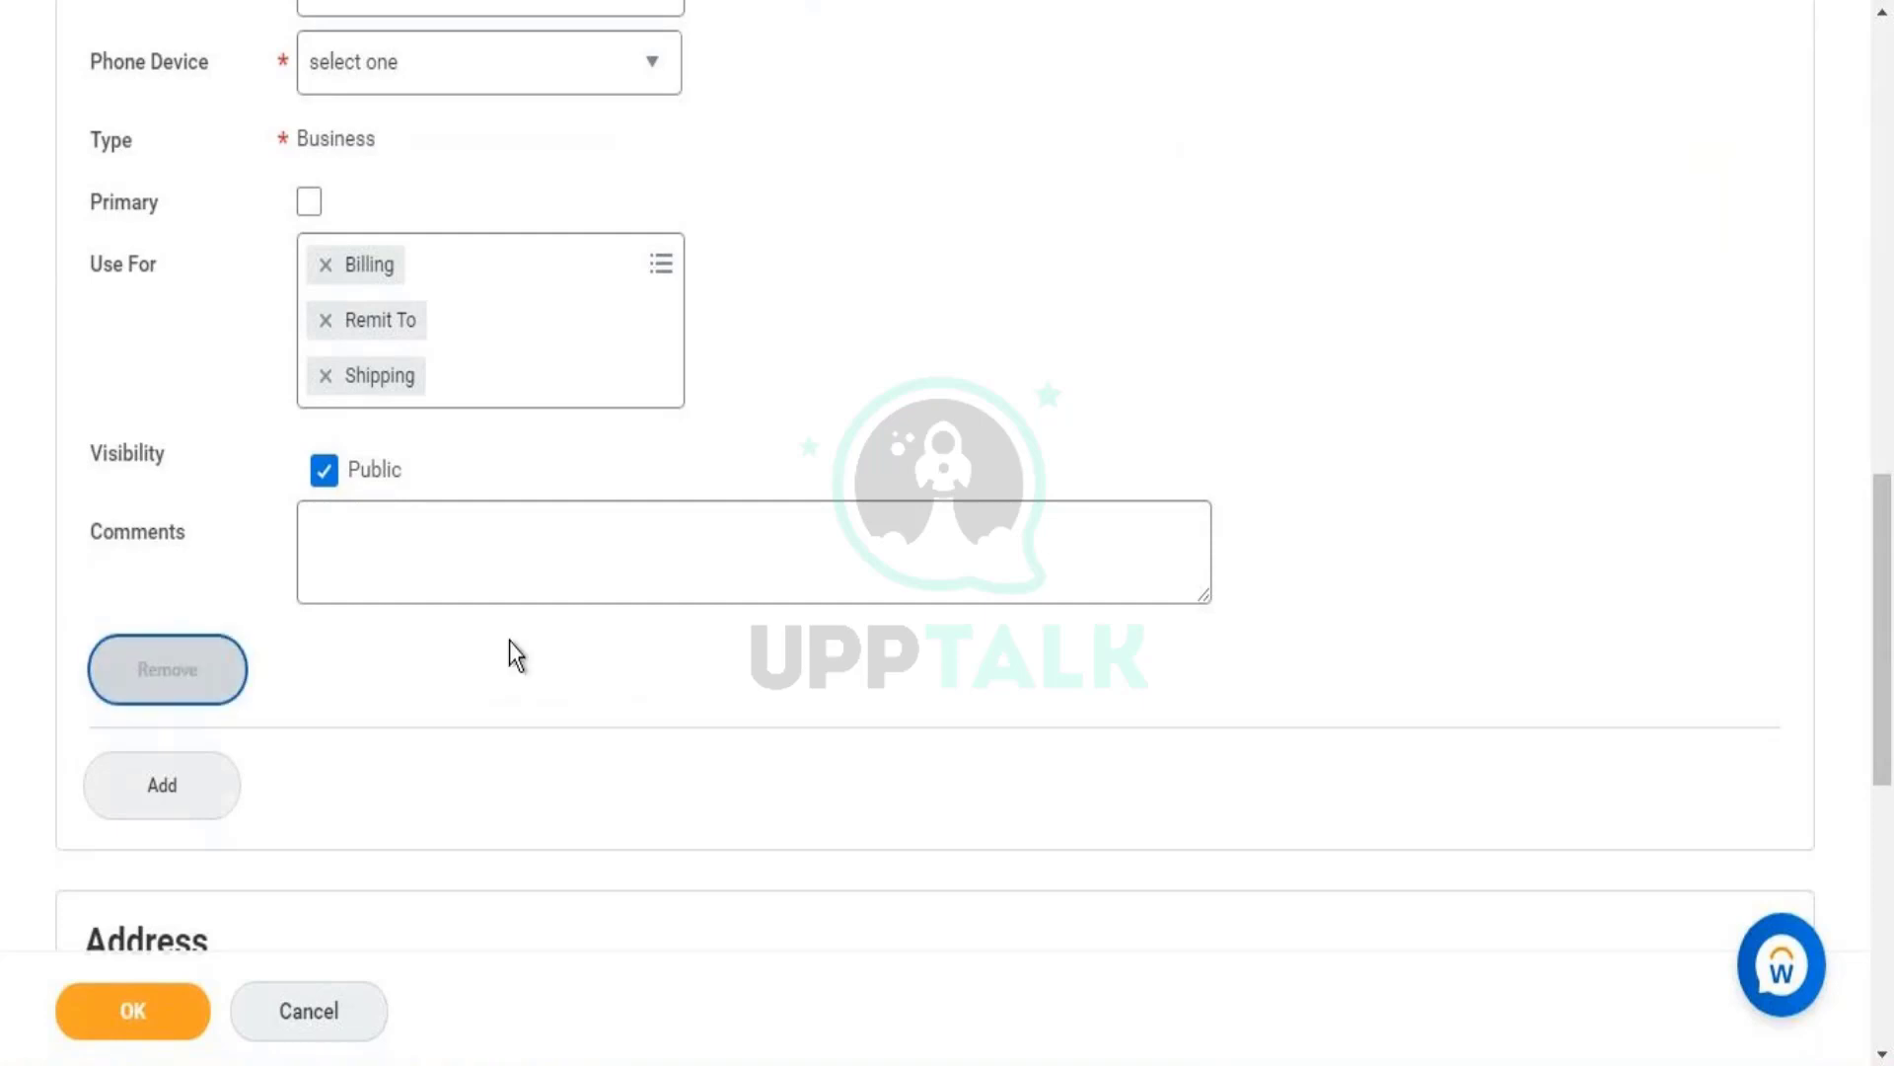
pyautogui.click(1891, 351)
pyautogui.moveTo(1891, 356); pyautogui.dragTo(1891, 441)
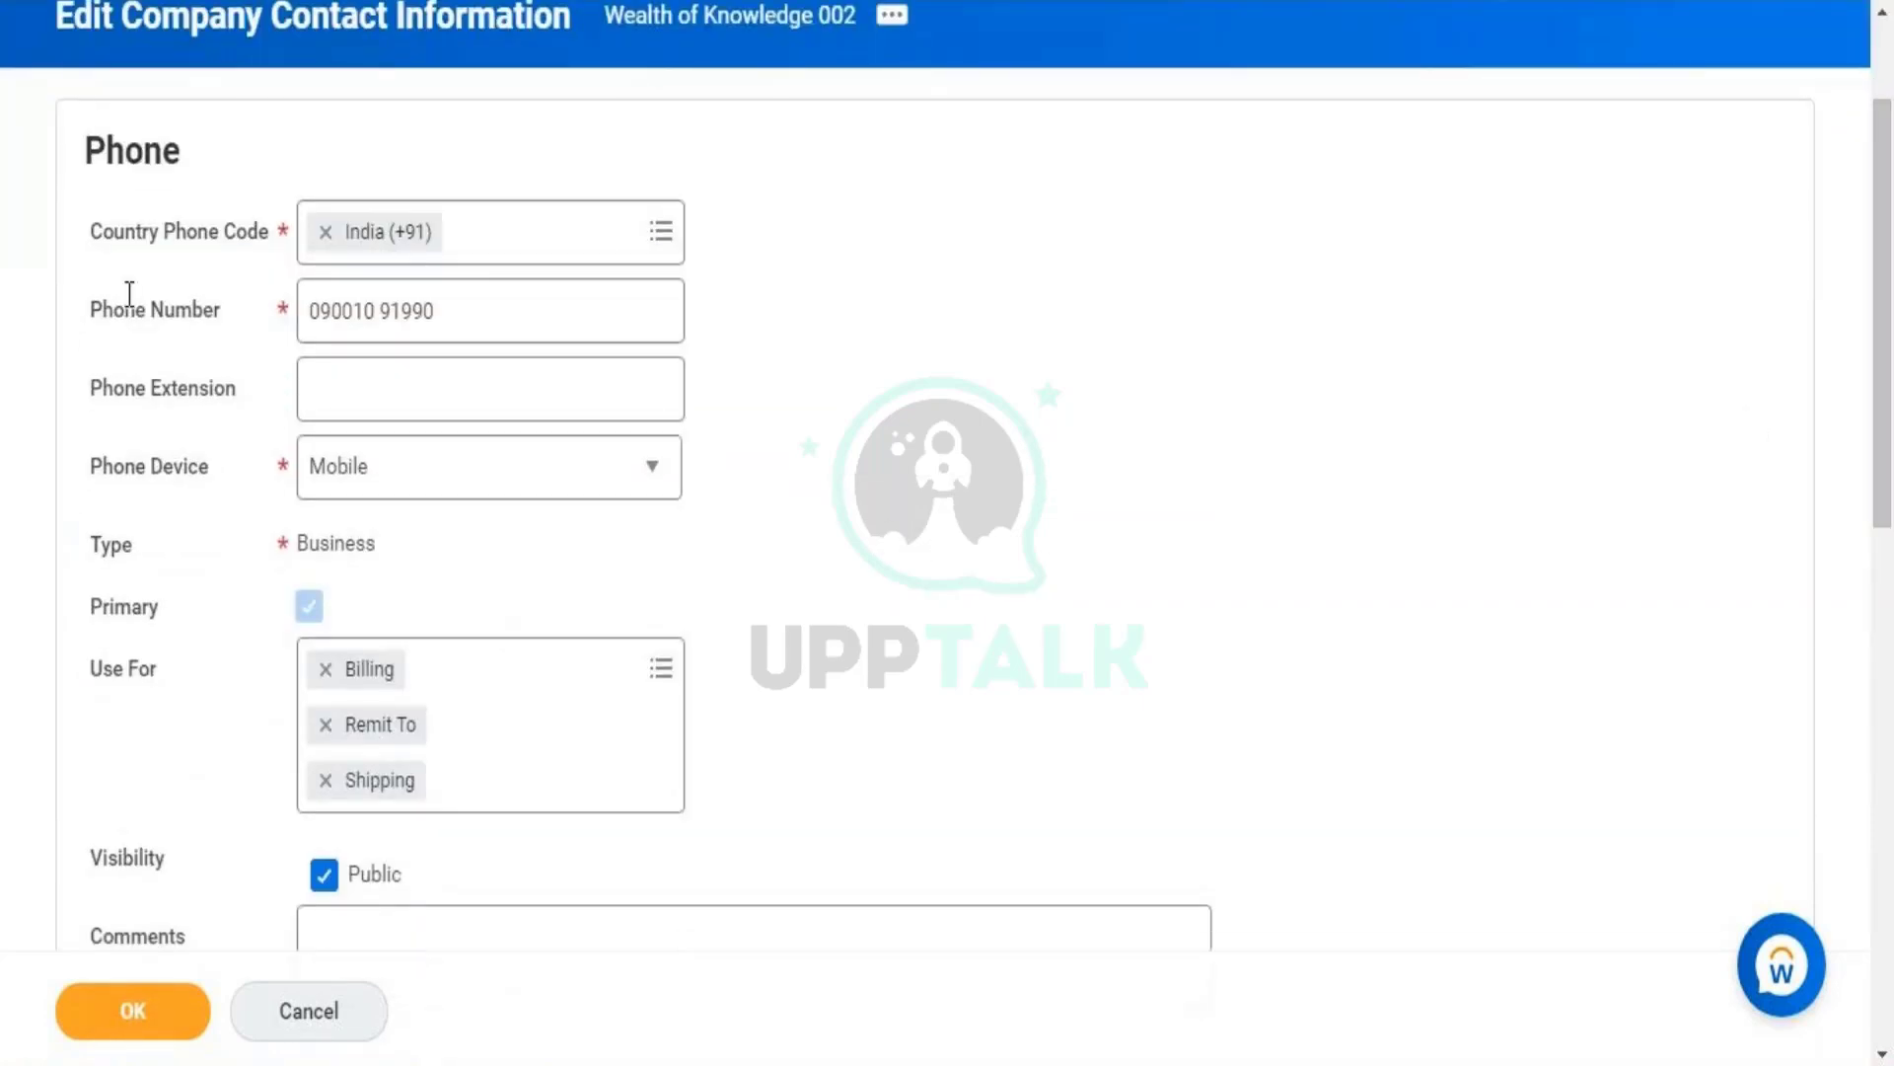
pyautogui.doubleClick(116, 148)
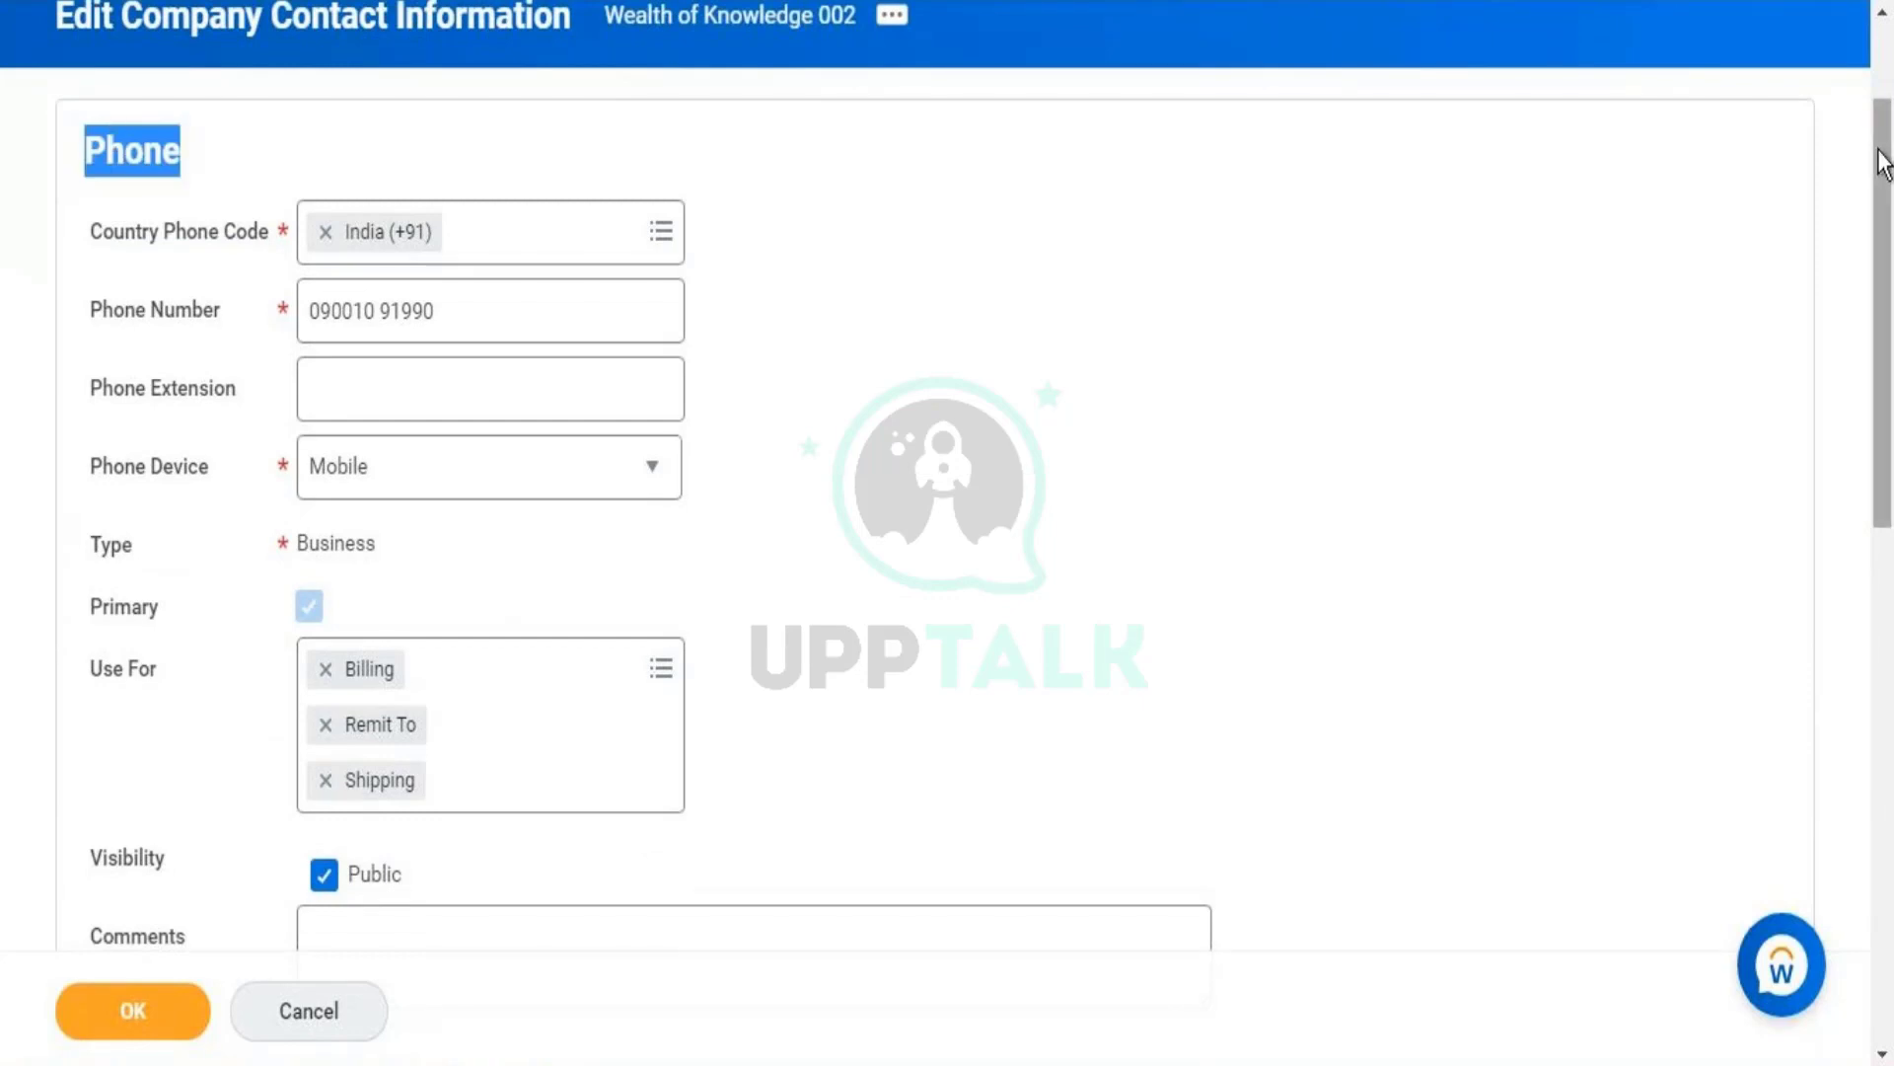
pyautogui.moveTo(1892, 286); pyautogui.dragTo(1891, 558)
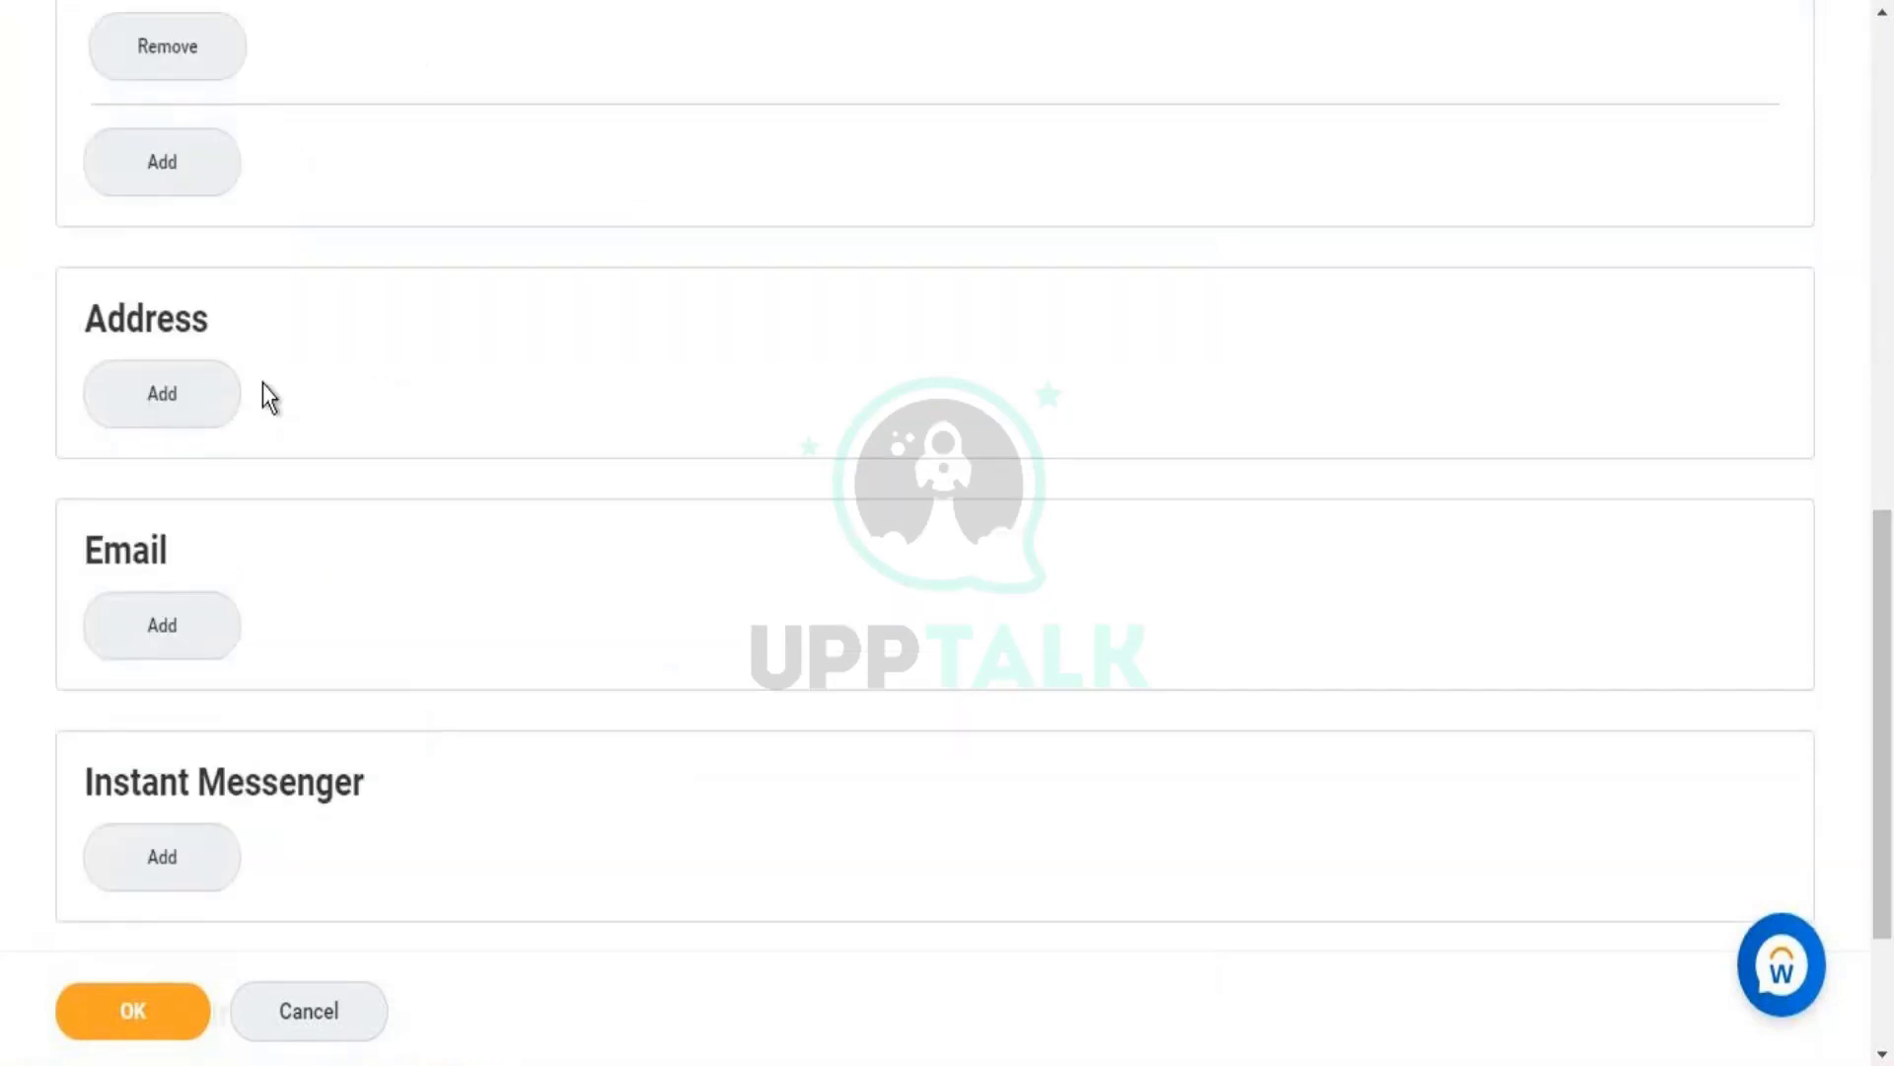
# - Add a new United States address effective 01/01/1900 and start filling in Address Line 1
pyautogui.click(148, 390)
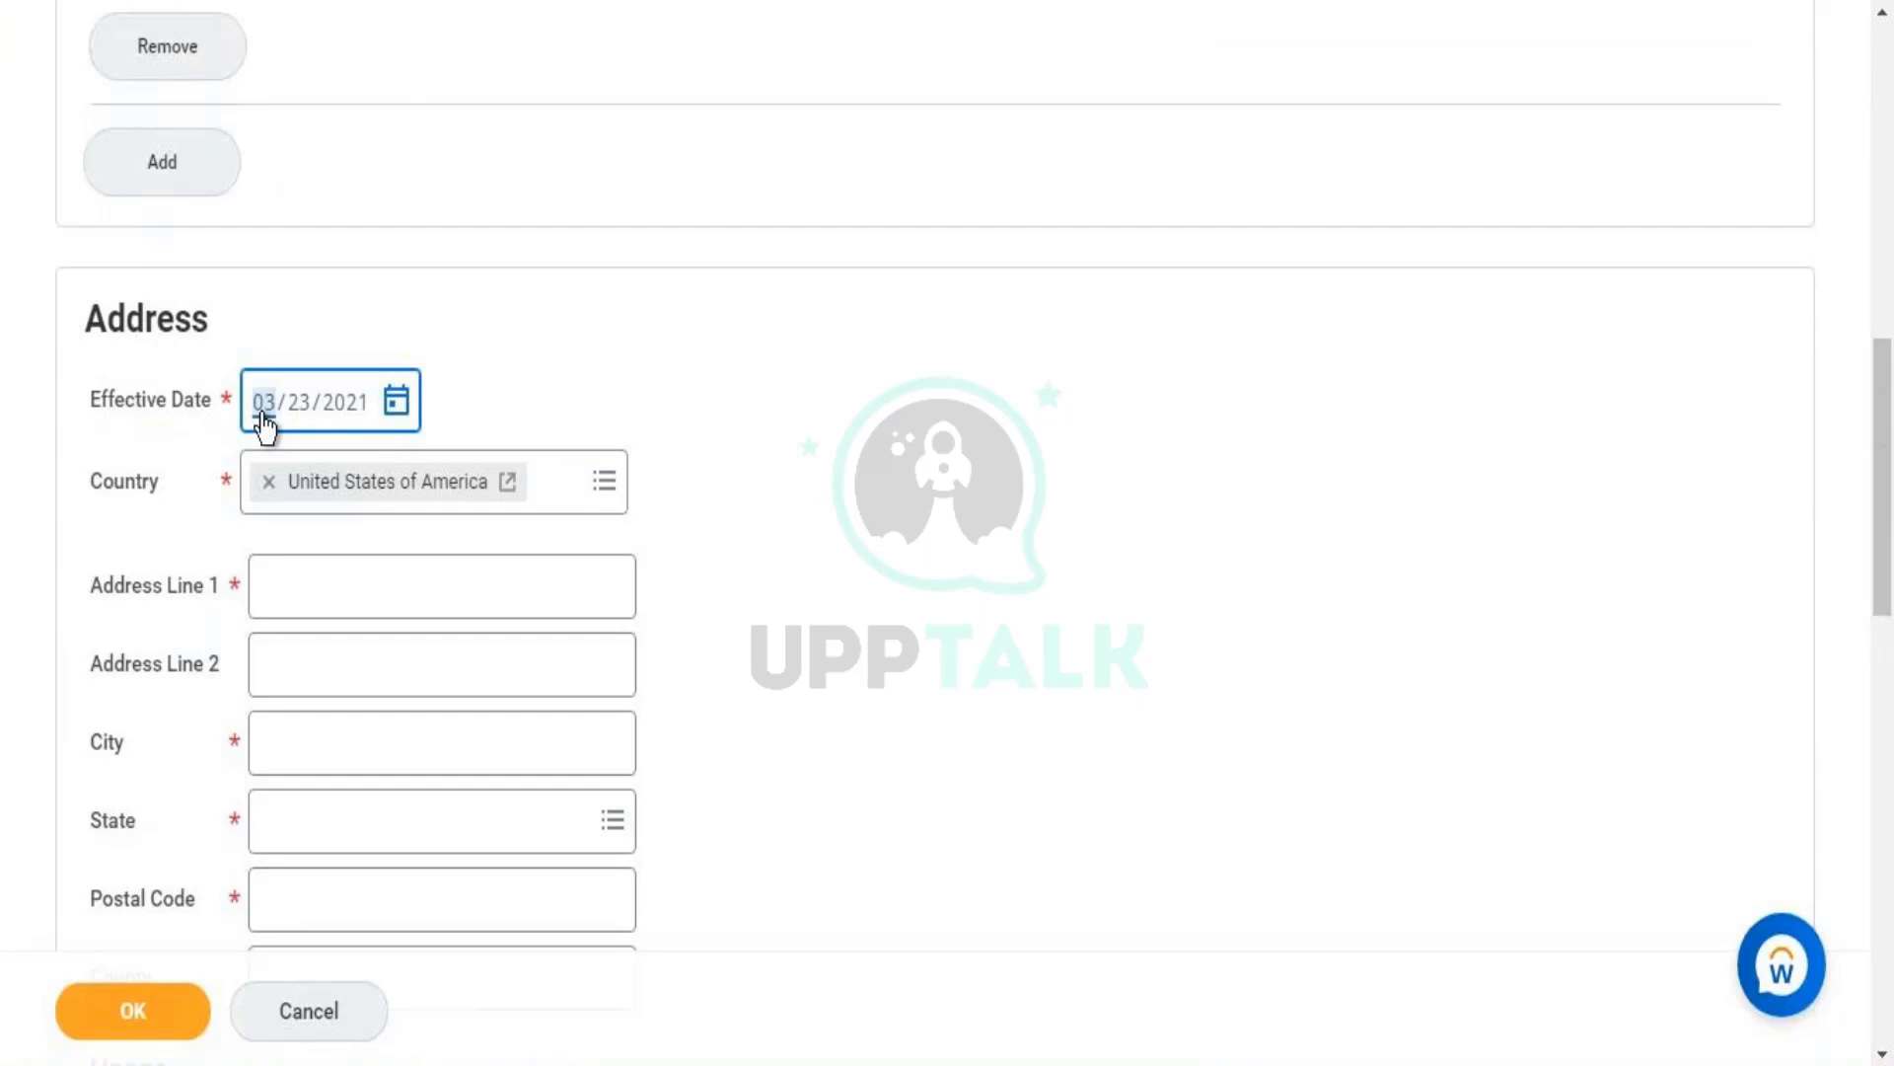
pyautogui.write('01/01/')
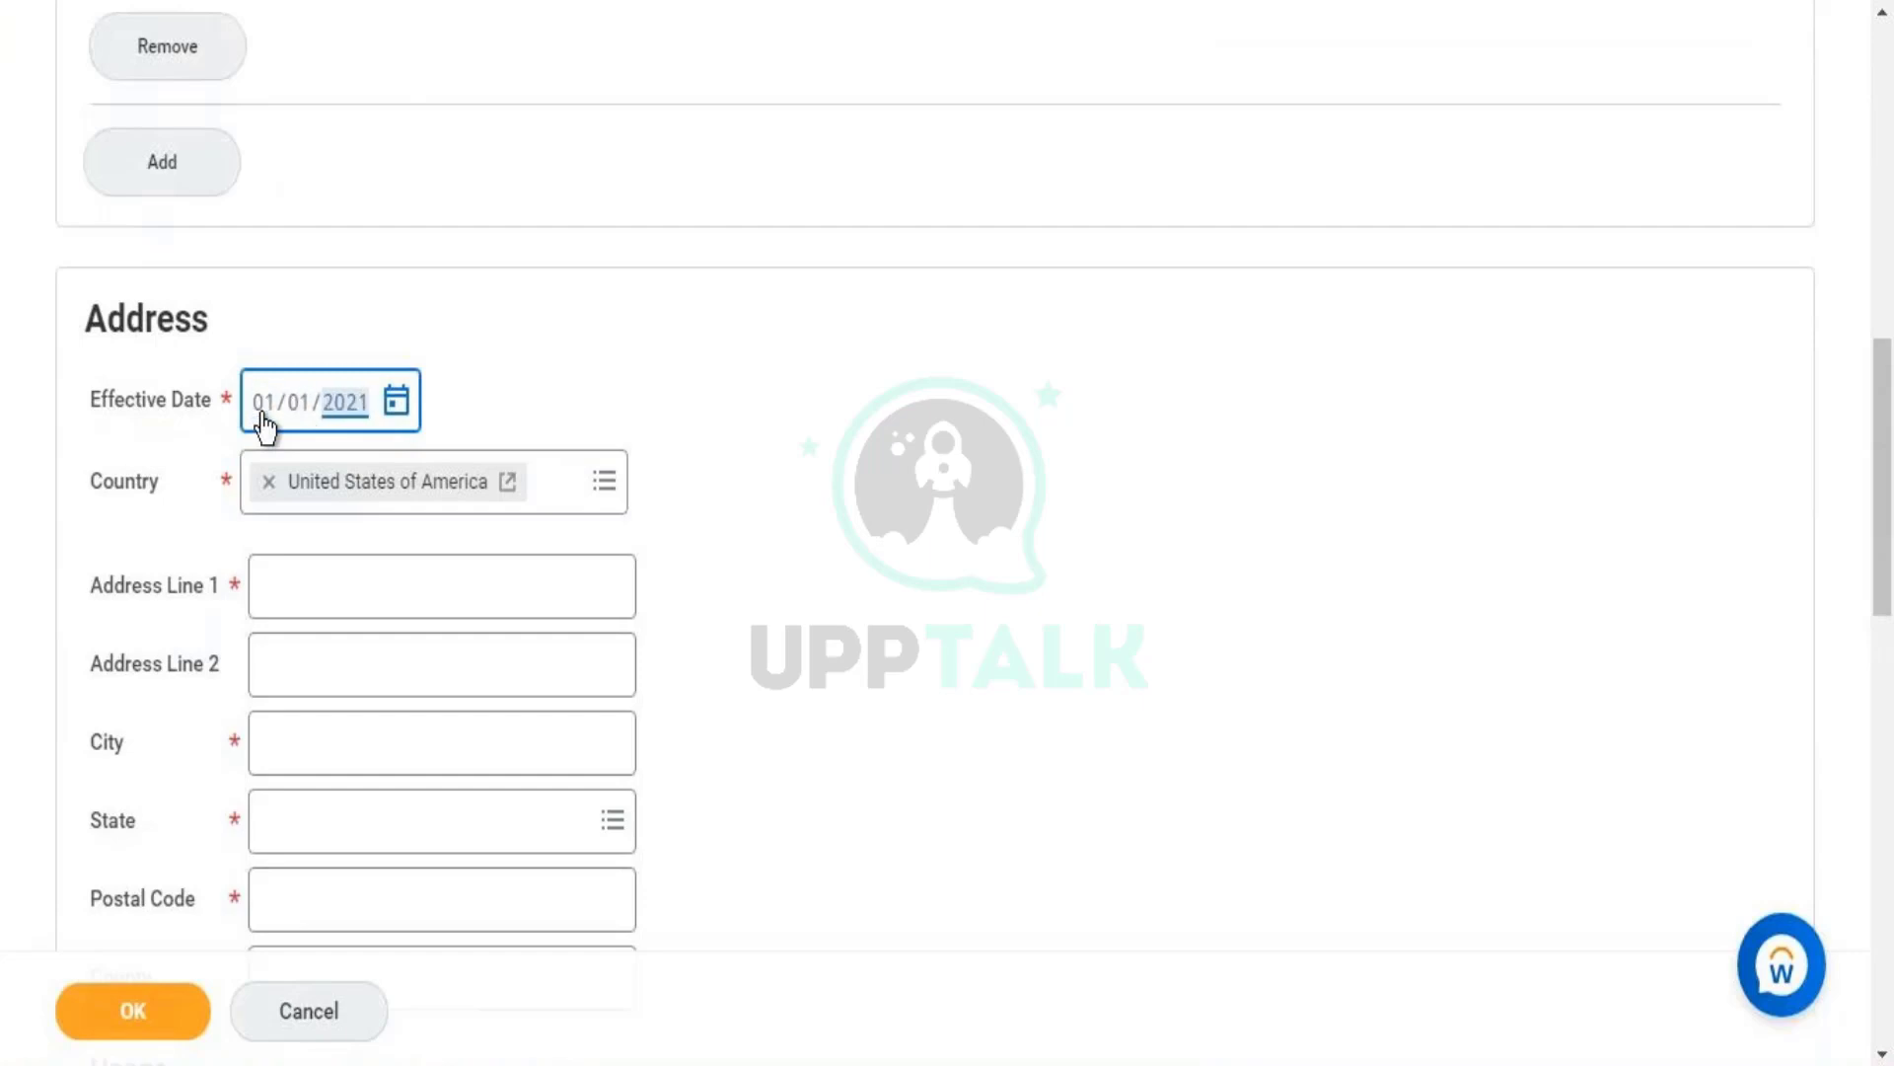
pyautogui.write('1900')
pyautogui.click(1056, 293)
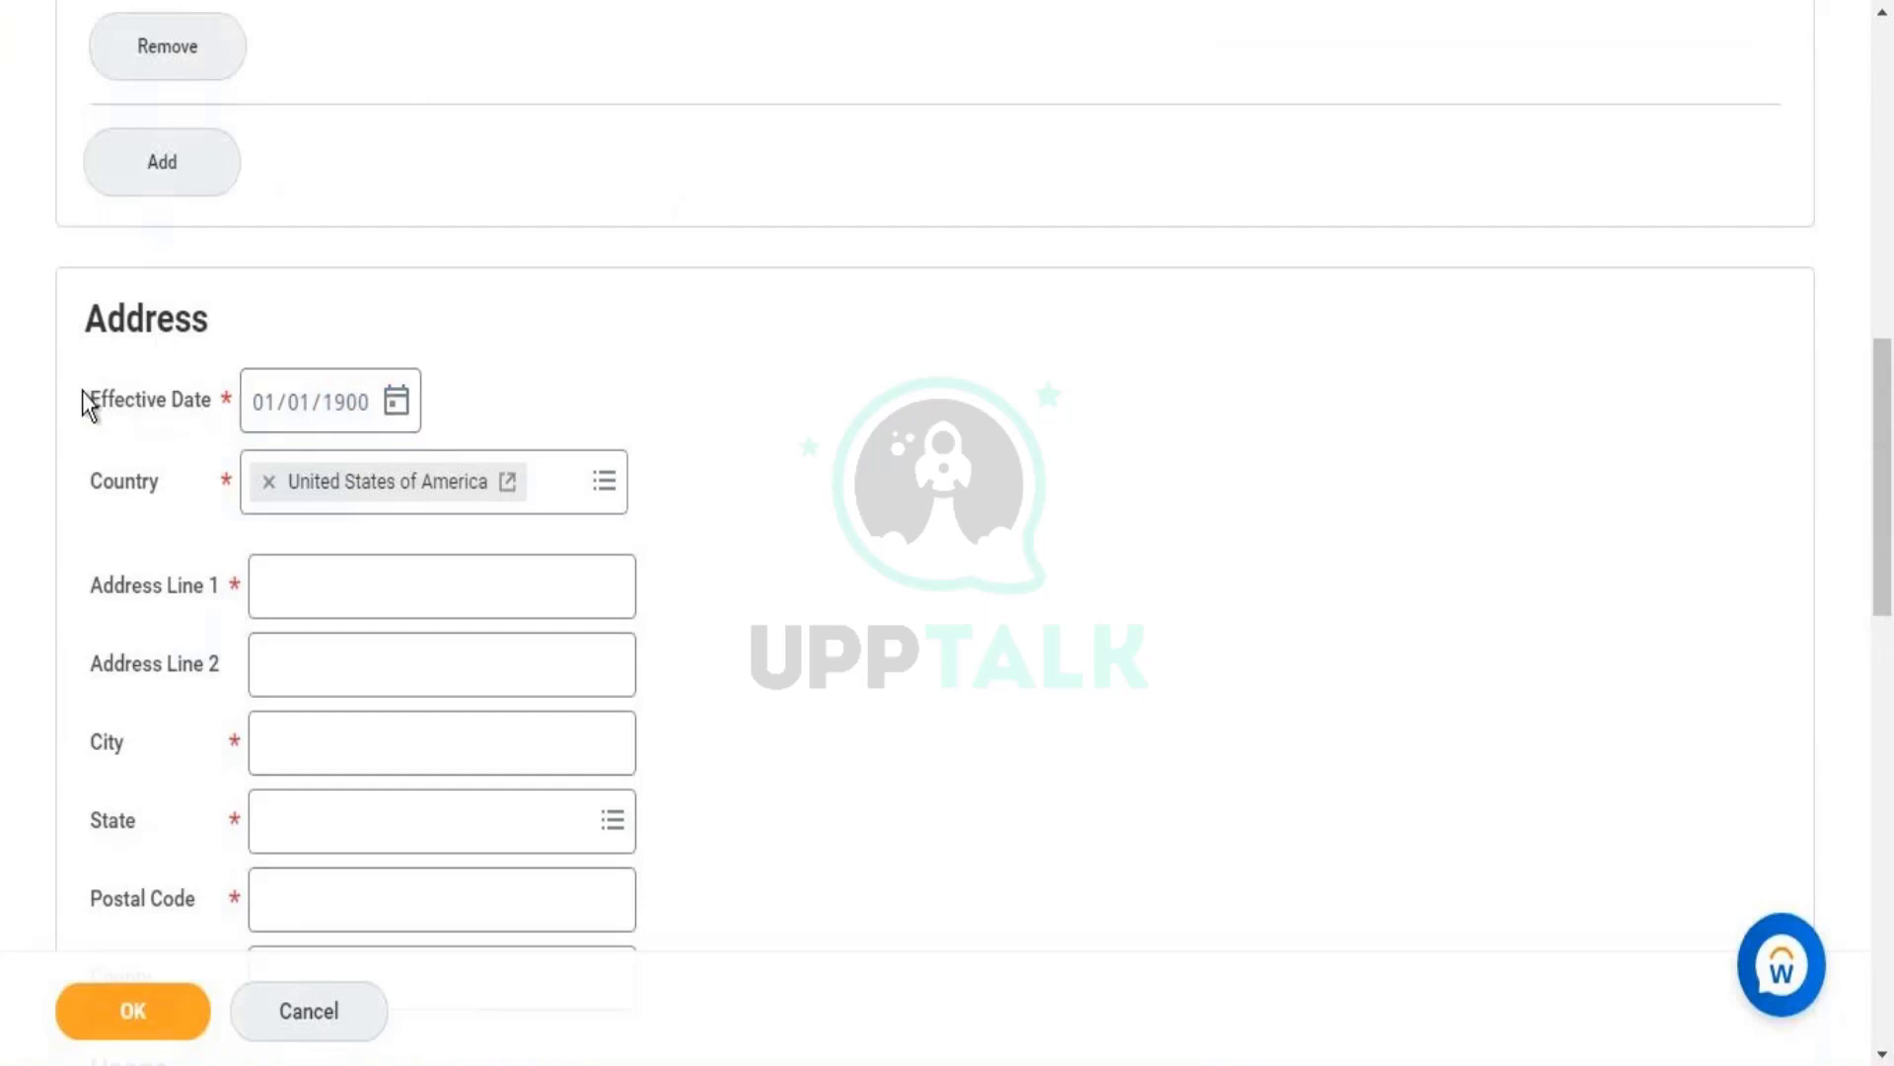
pyautogui.doubleClick(95, 337)
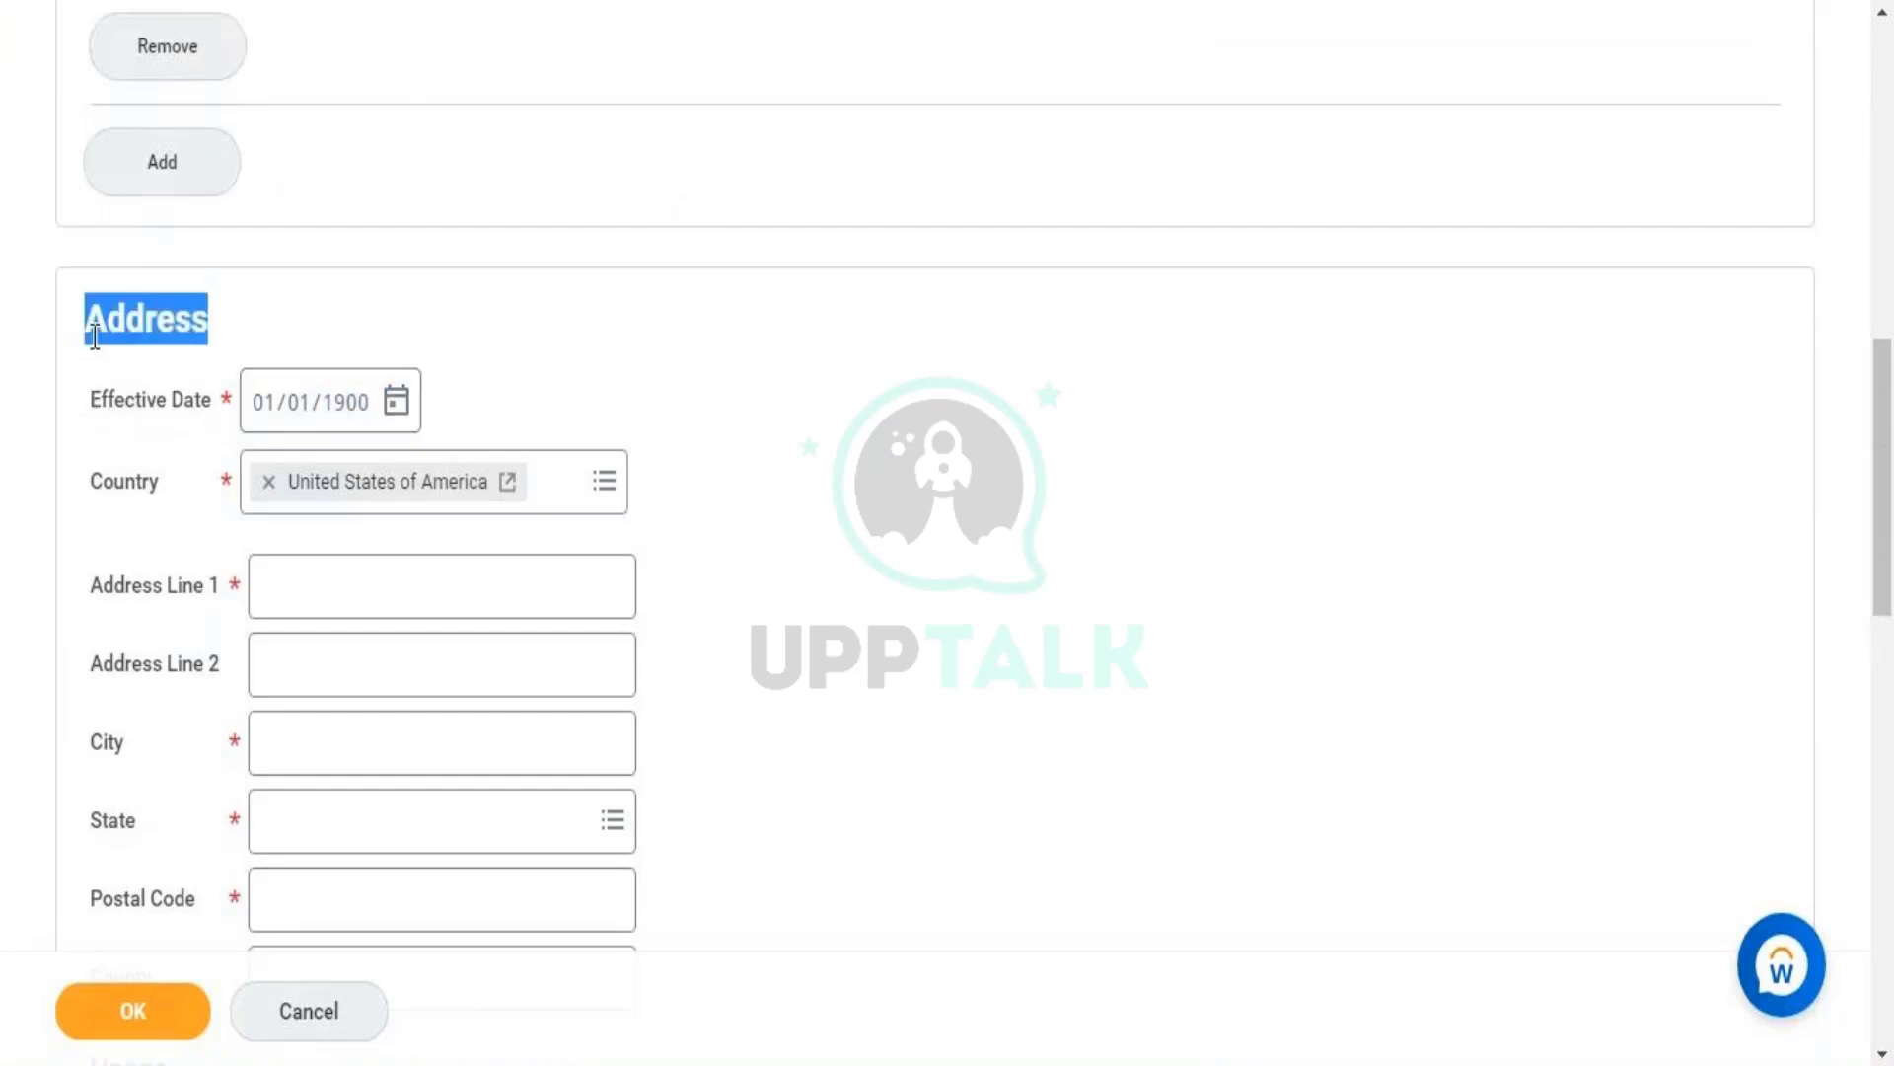
pyautogui.click(358, 582)
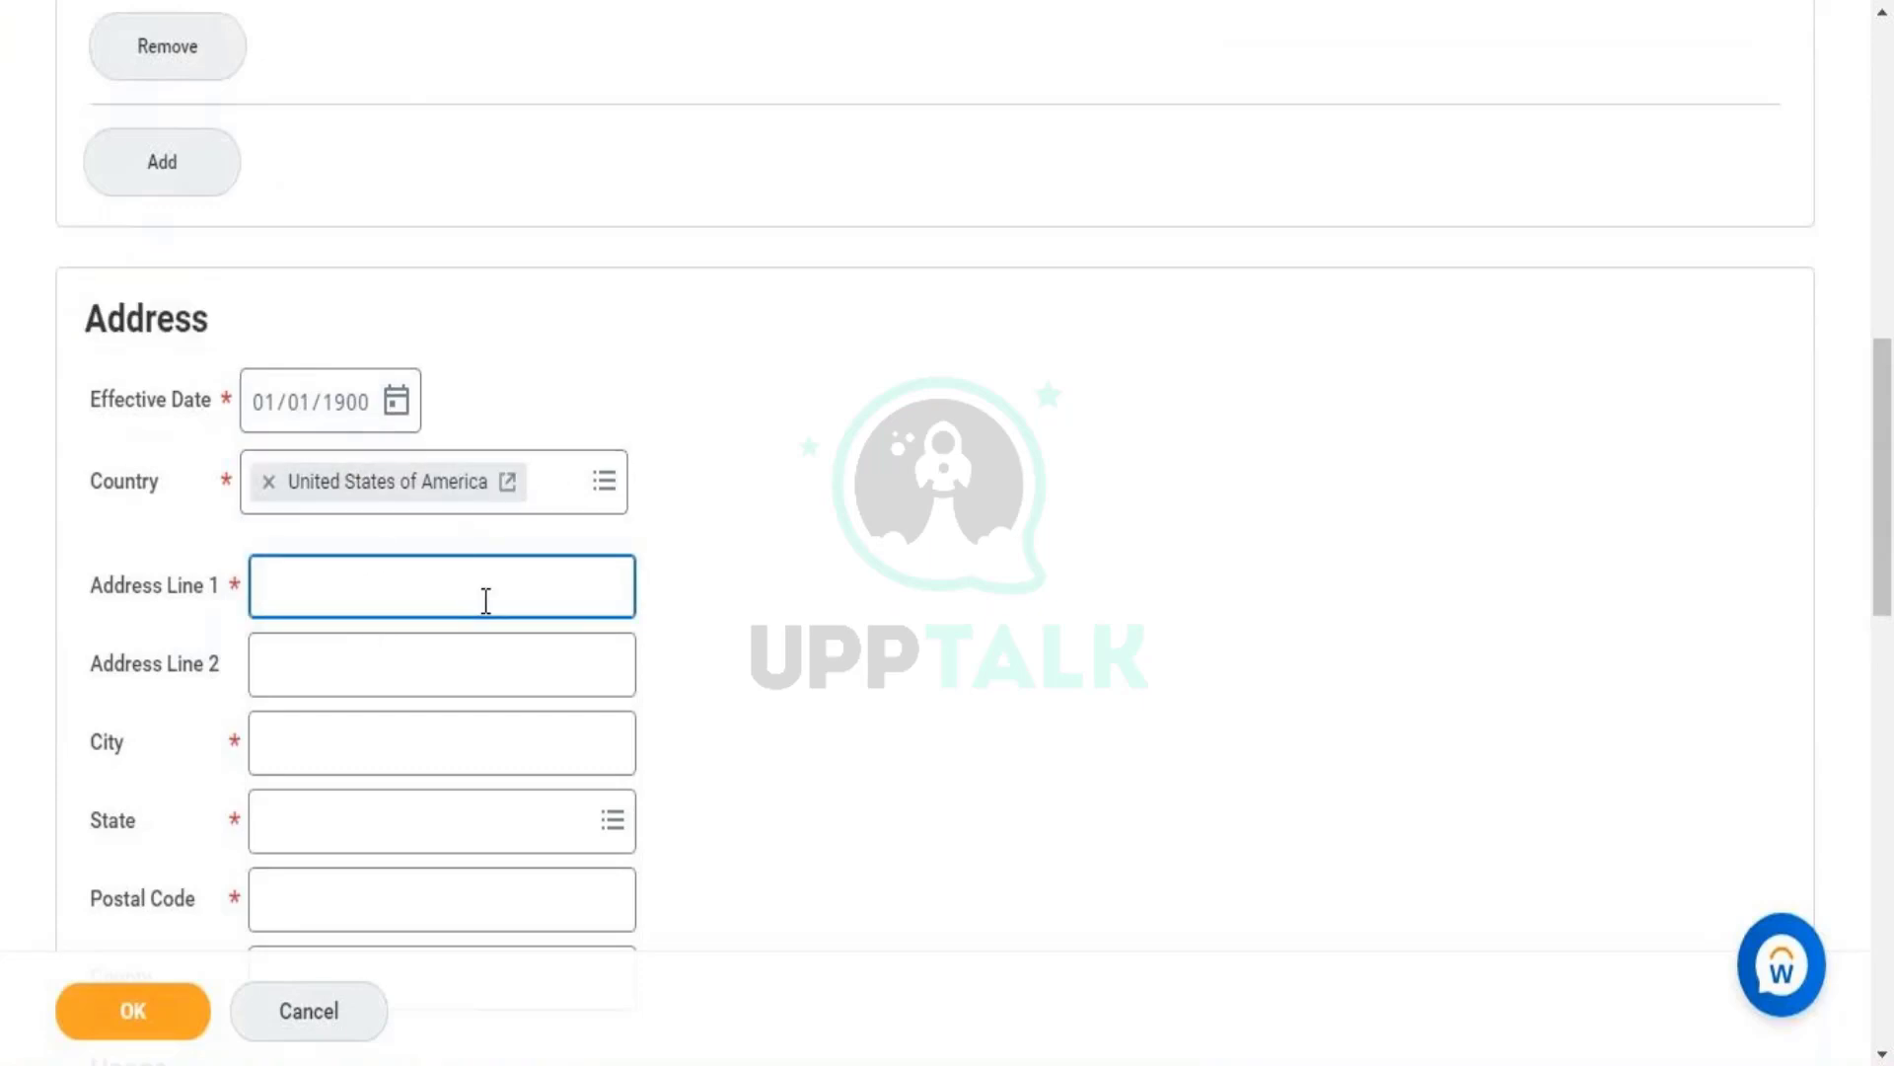
# - Enter '111 Main Street' as the first address line
pyautogui.write('111')
pyautogui.tripleClick(245, 588)
pyautogui.click(245, 588)
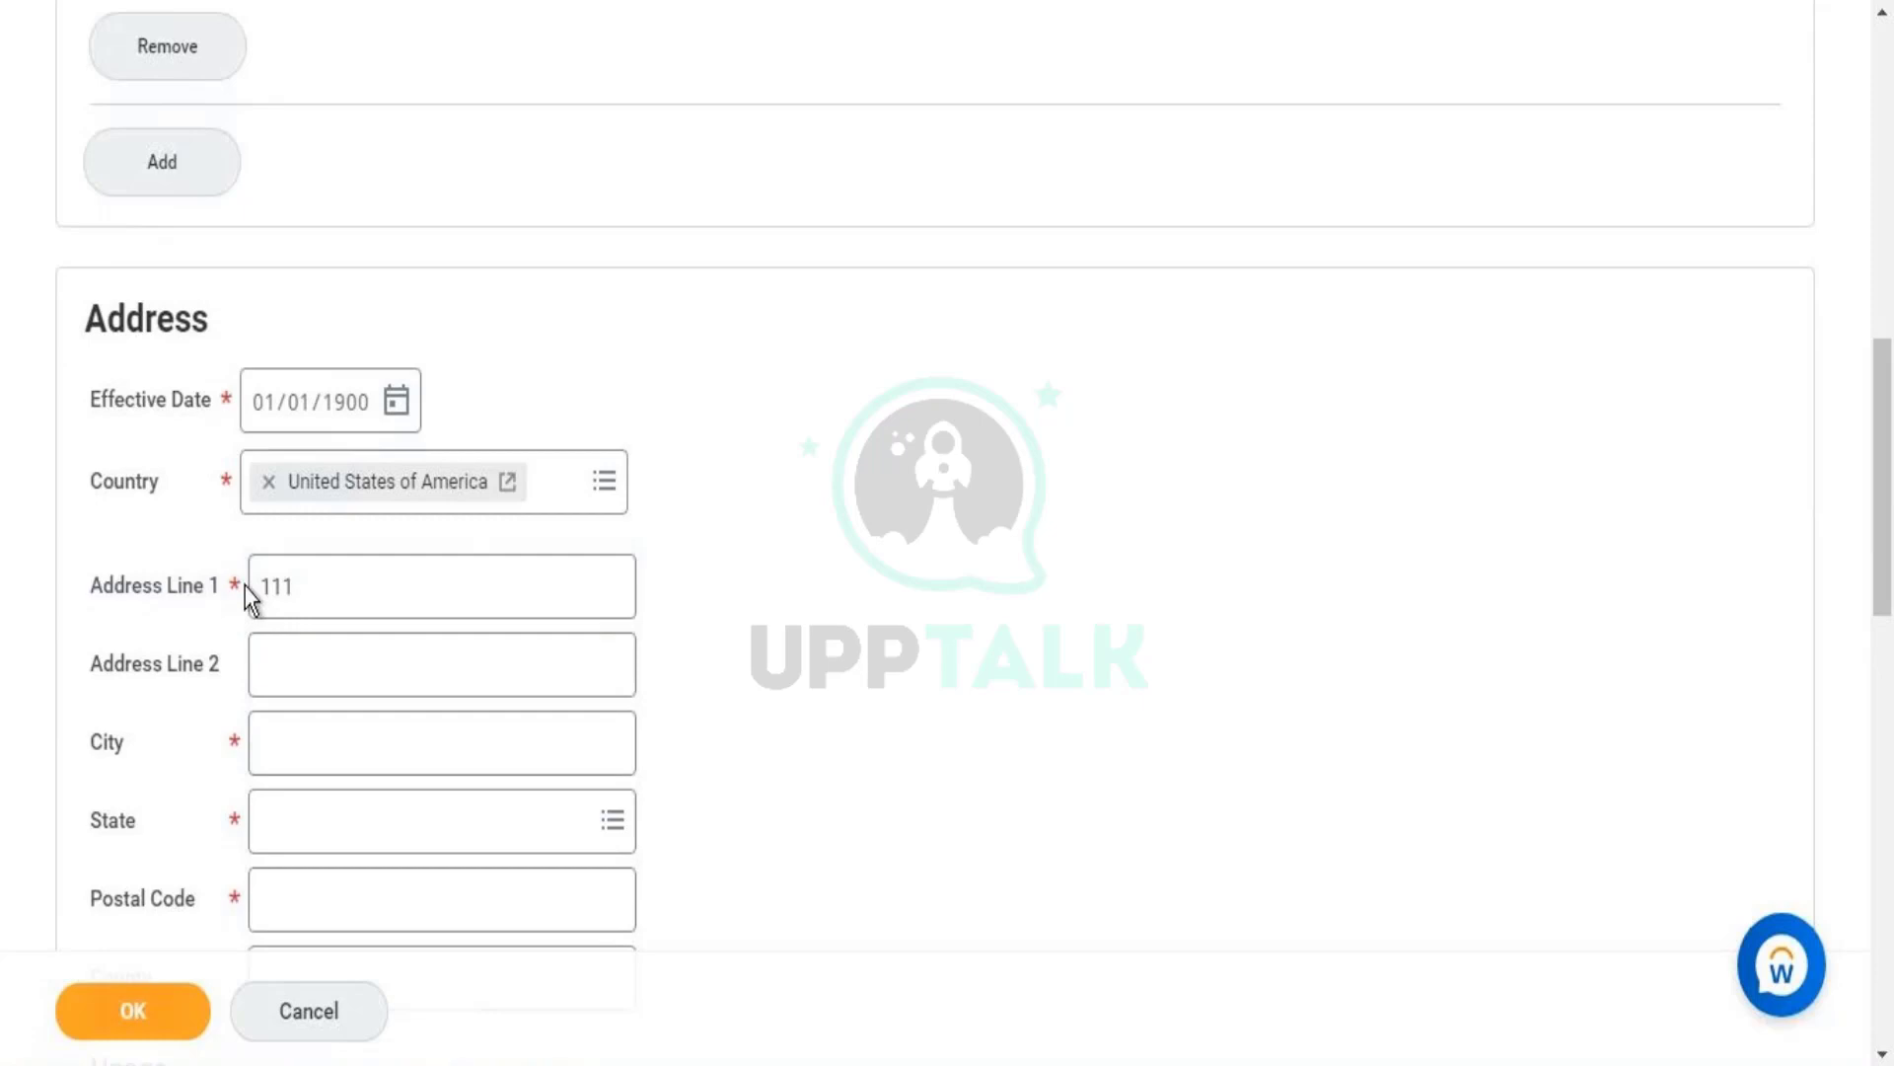
pyautogui.click(306, 589)
pyautogui.write('B')
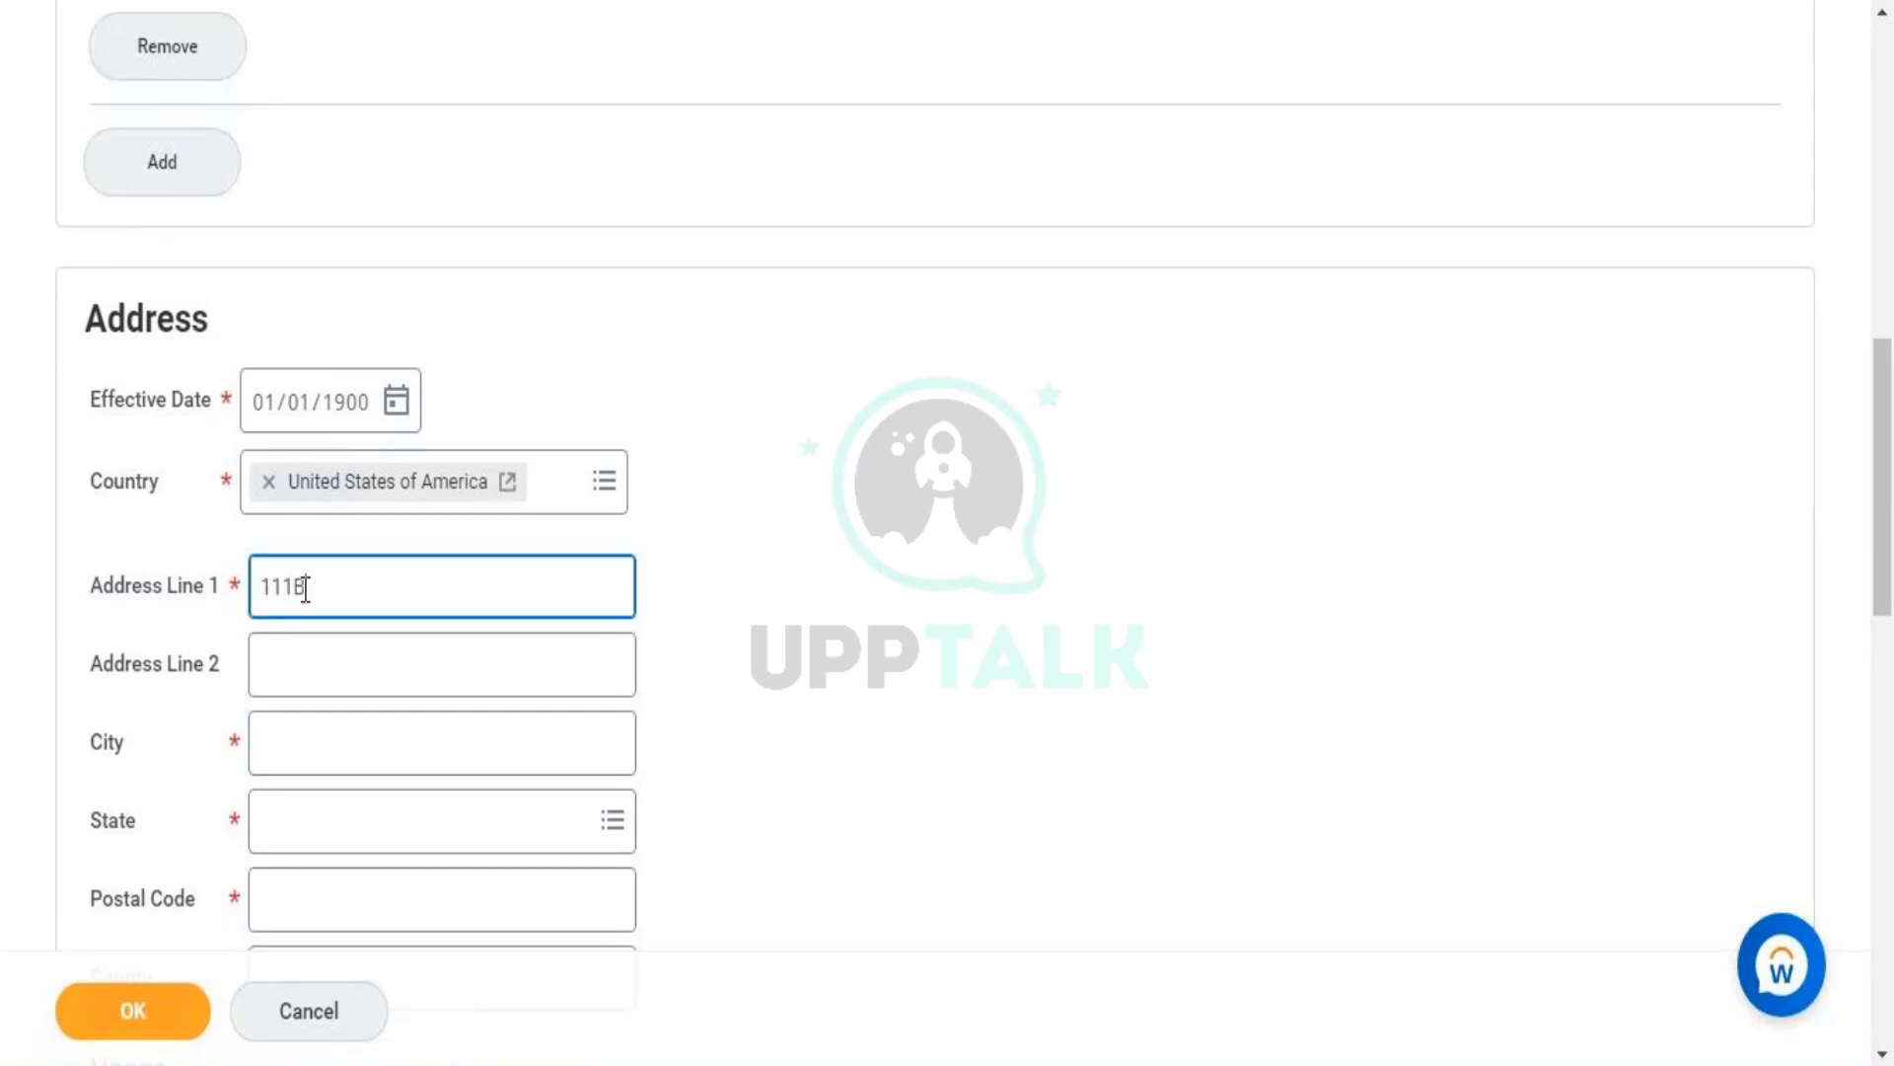
pyautogui.press('BackSpace')
pyautogui.press('capslock')
pyautogui.write('m')
pyautogui.press('capslock')
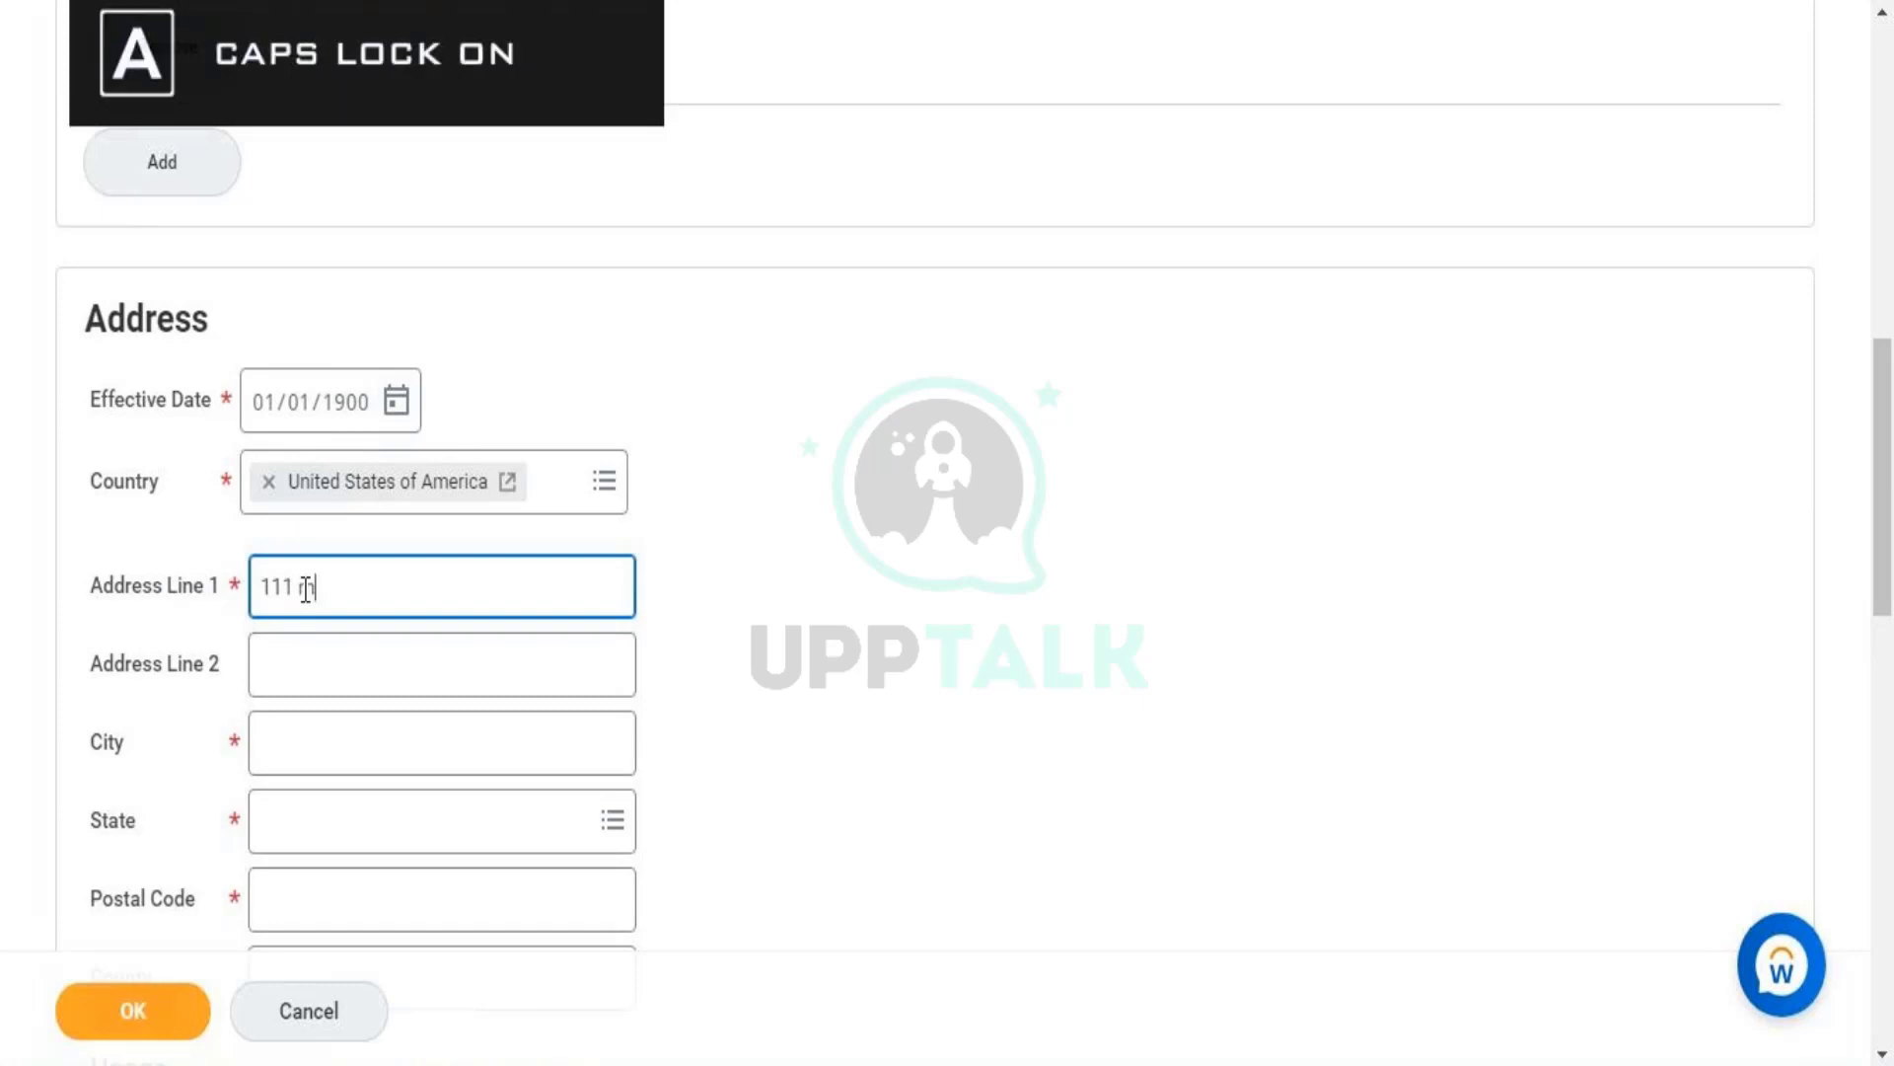
pyautogui.write('AI')
pyautogui.press('BackSpace')
pyautogui.press('BackSpace')
pyautogui.press('capslock')
pyautogui.write('ain')
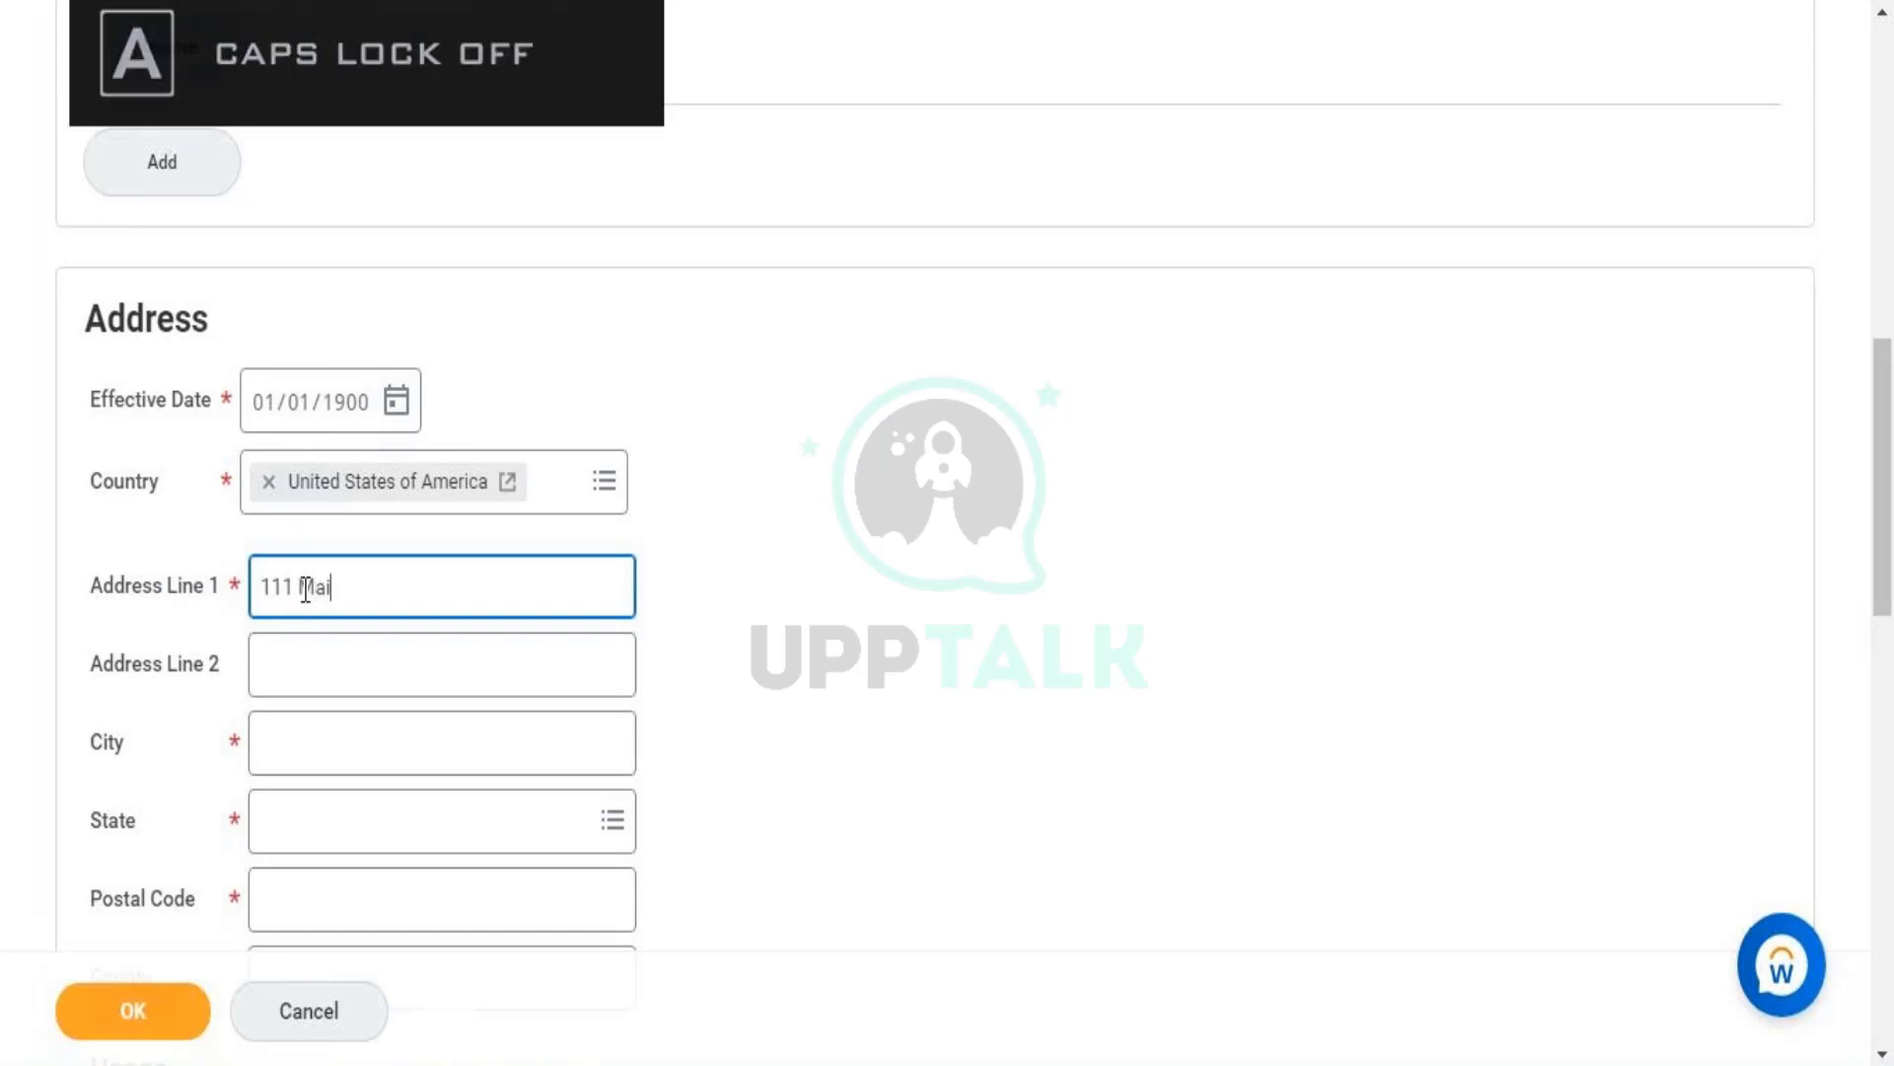
pyautogui.press('capslock')
pyautogui.write('S')
pyautogui.press('capslock')
pyautogui.write('treet')
pyautogui.tripleClick(306, 589)
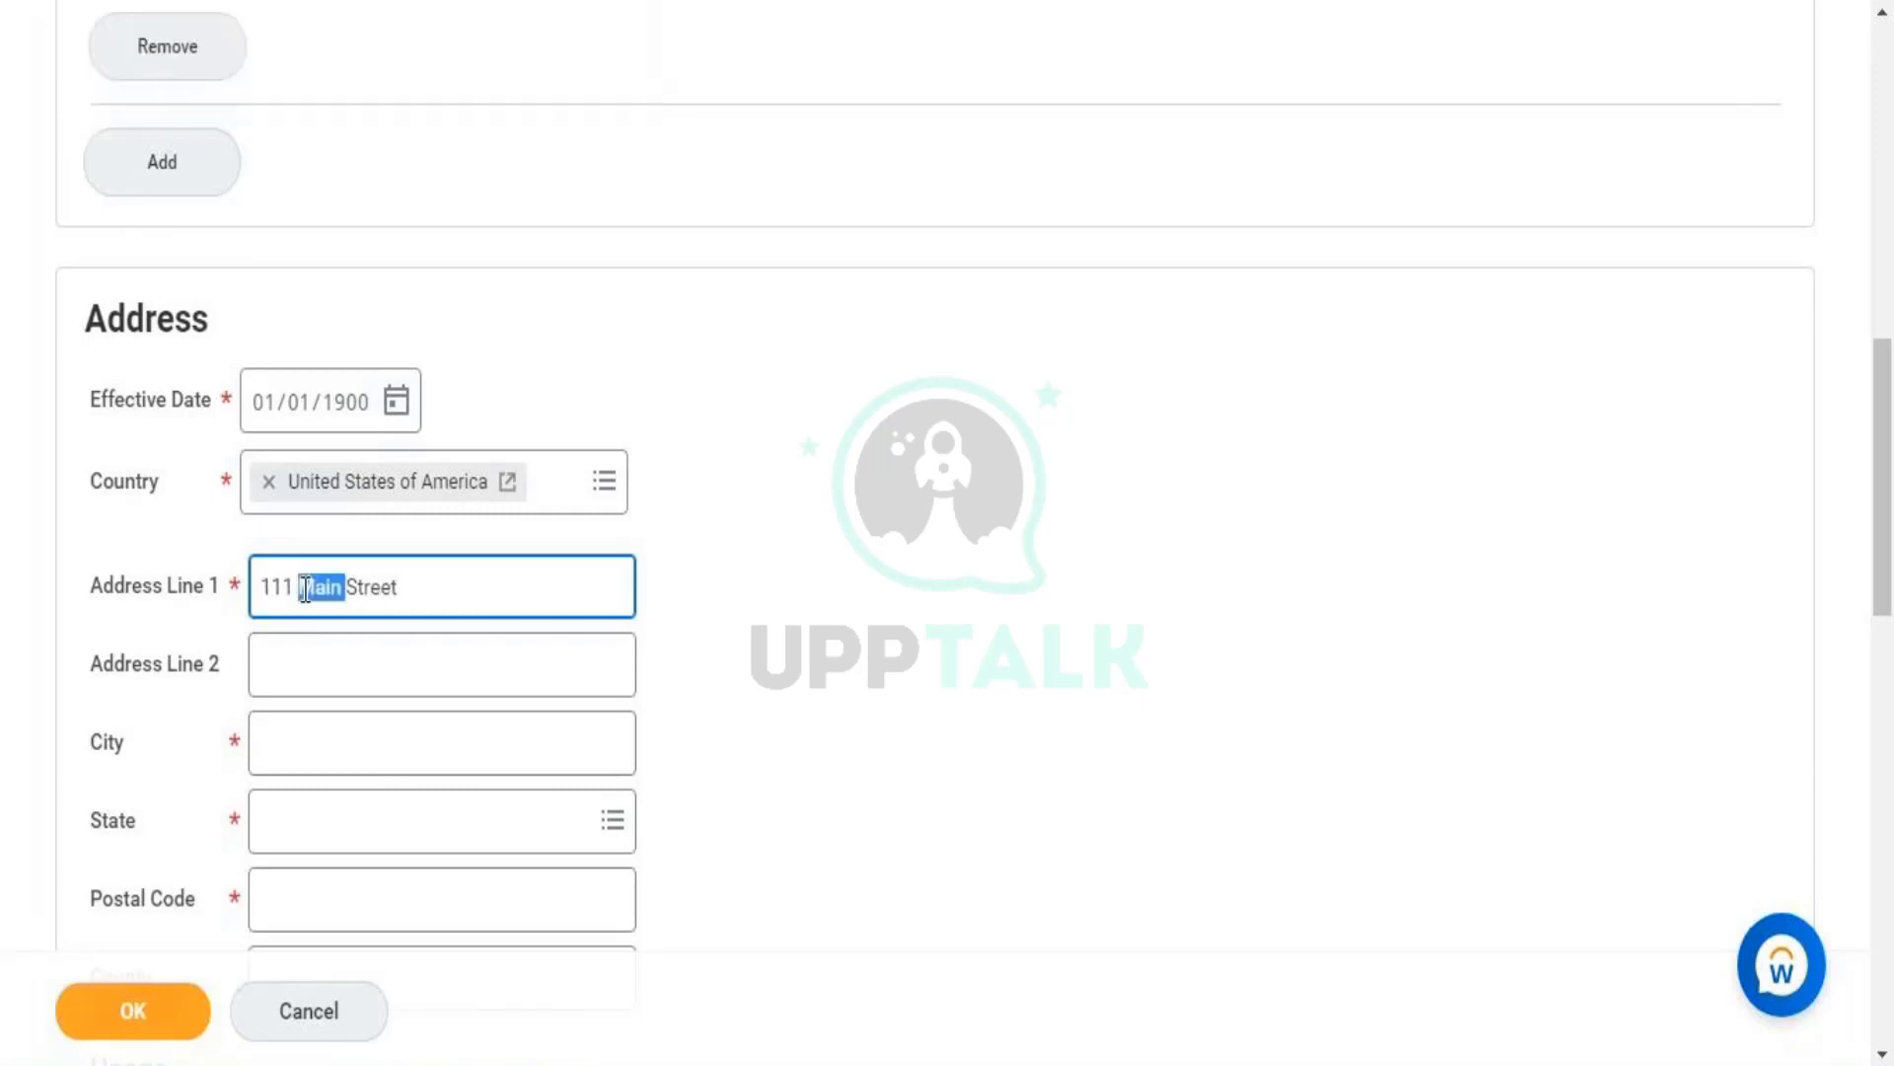
# - Enter New York as the city and choose New York as the state
pyautogui.click(386, 759)
pyautogui.write('New')
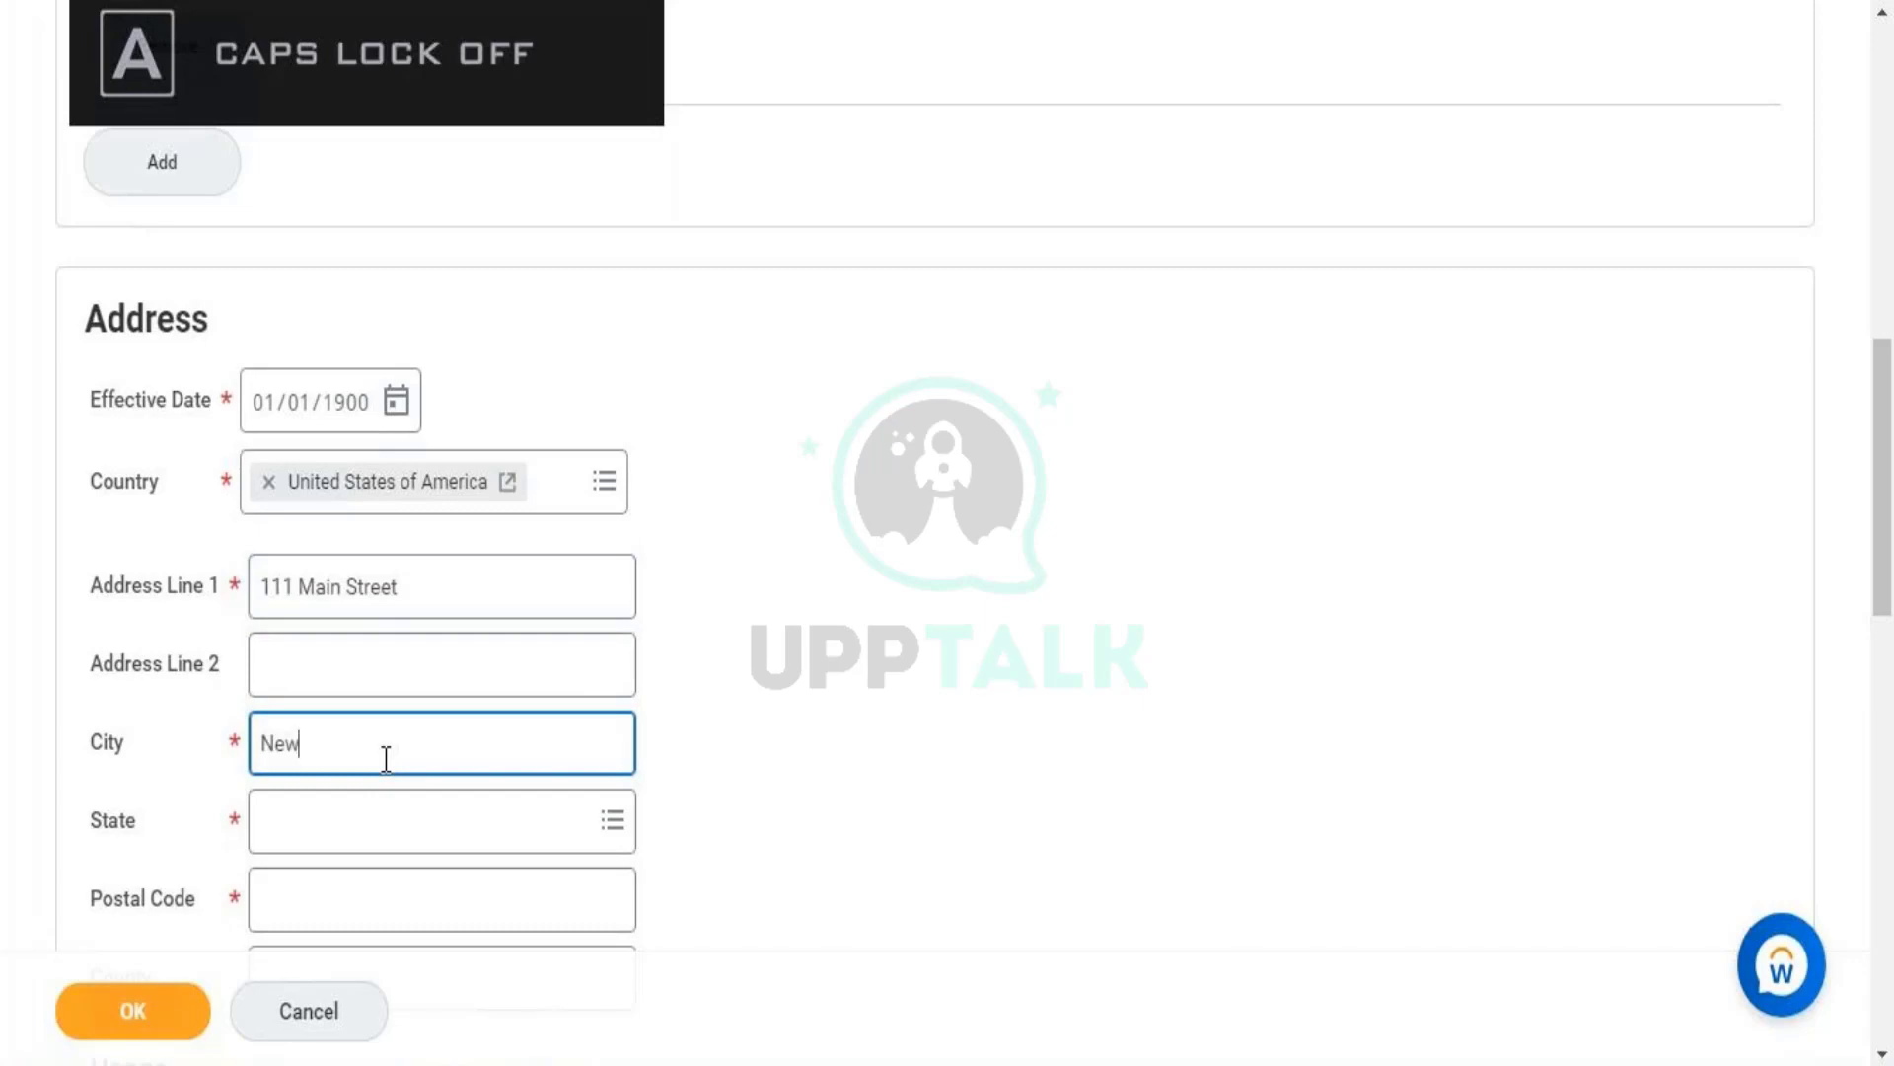
pyautogui.press('capslock')
pyautogui.write('Y')
pyautogui.press('capslock')
pyautogui.write('ork')
pyautogui.press('Tab')
pyautogui.press('capslock')
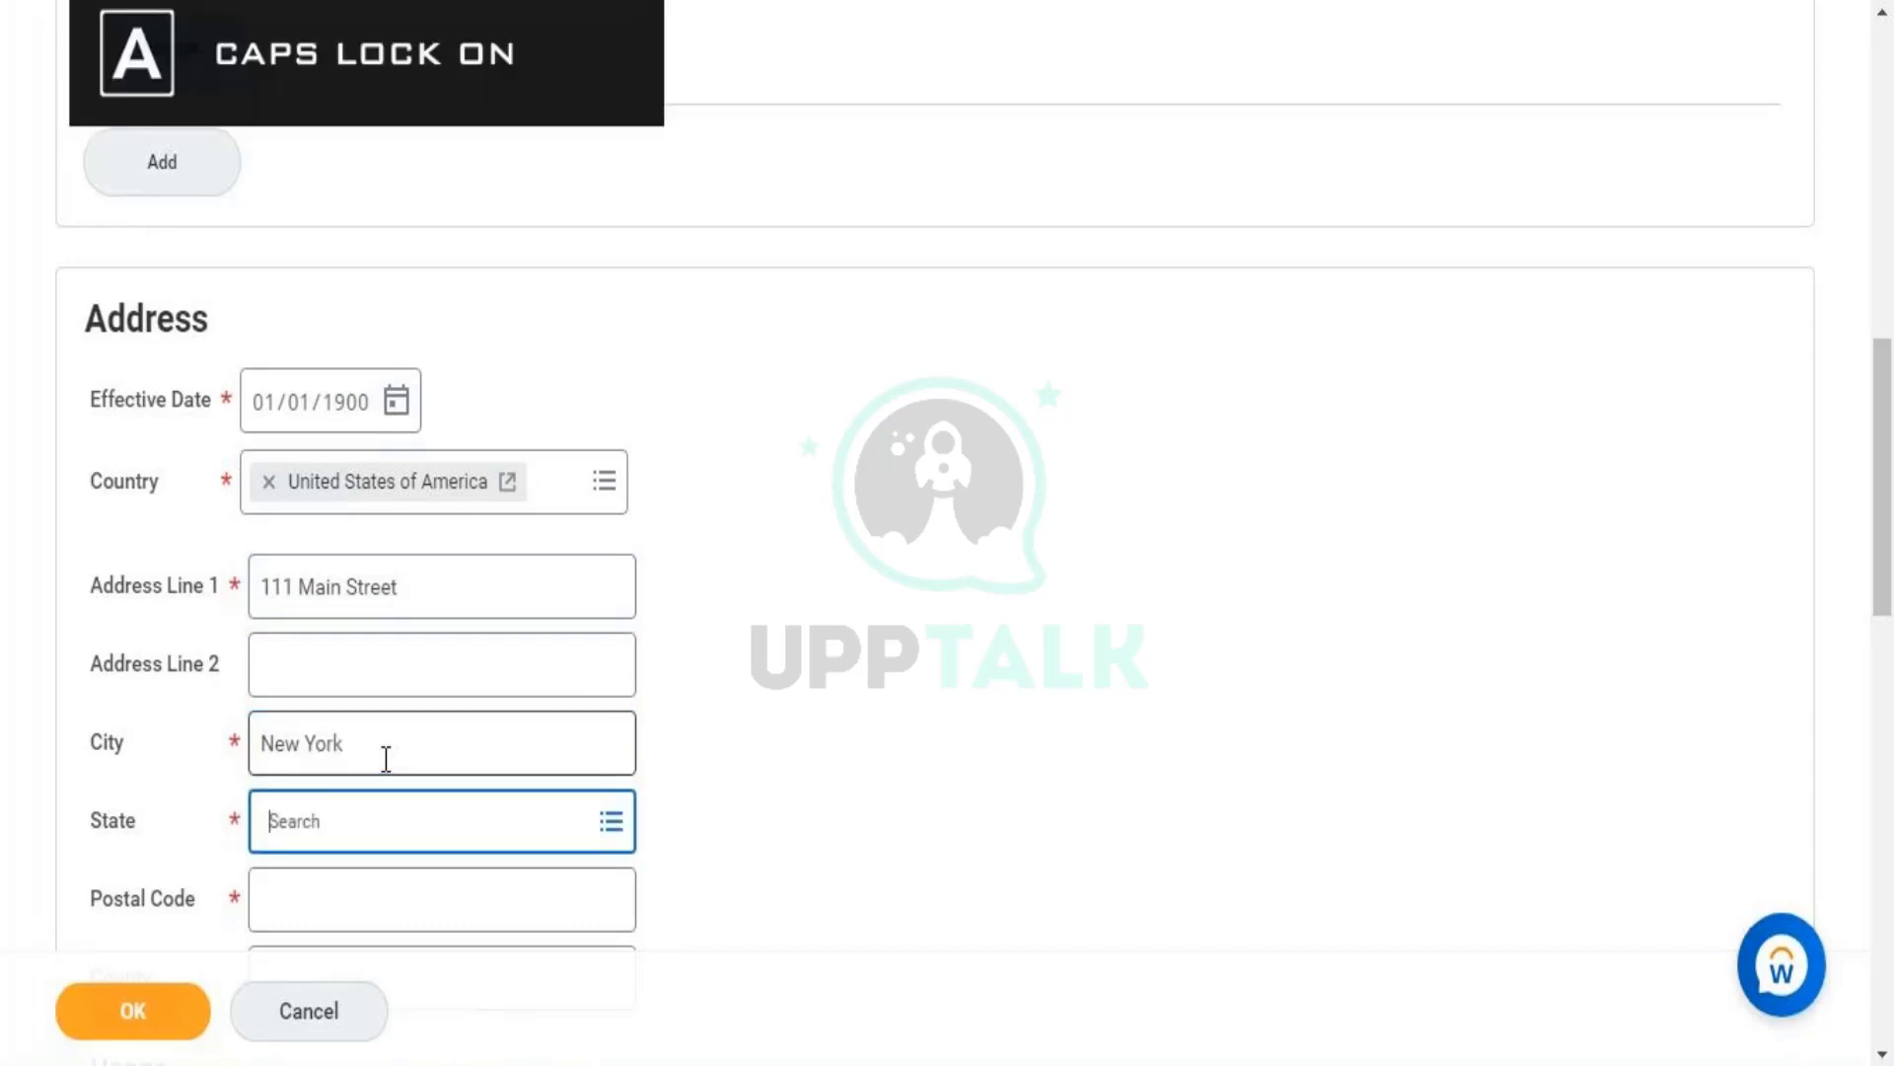
pyautogui.write('N')
pyautogui.press('capslock')
pyautogui.write('e')
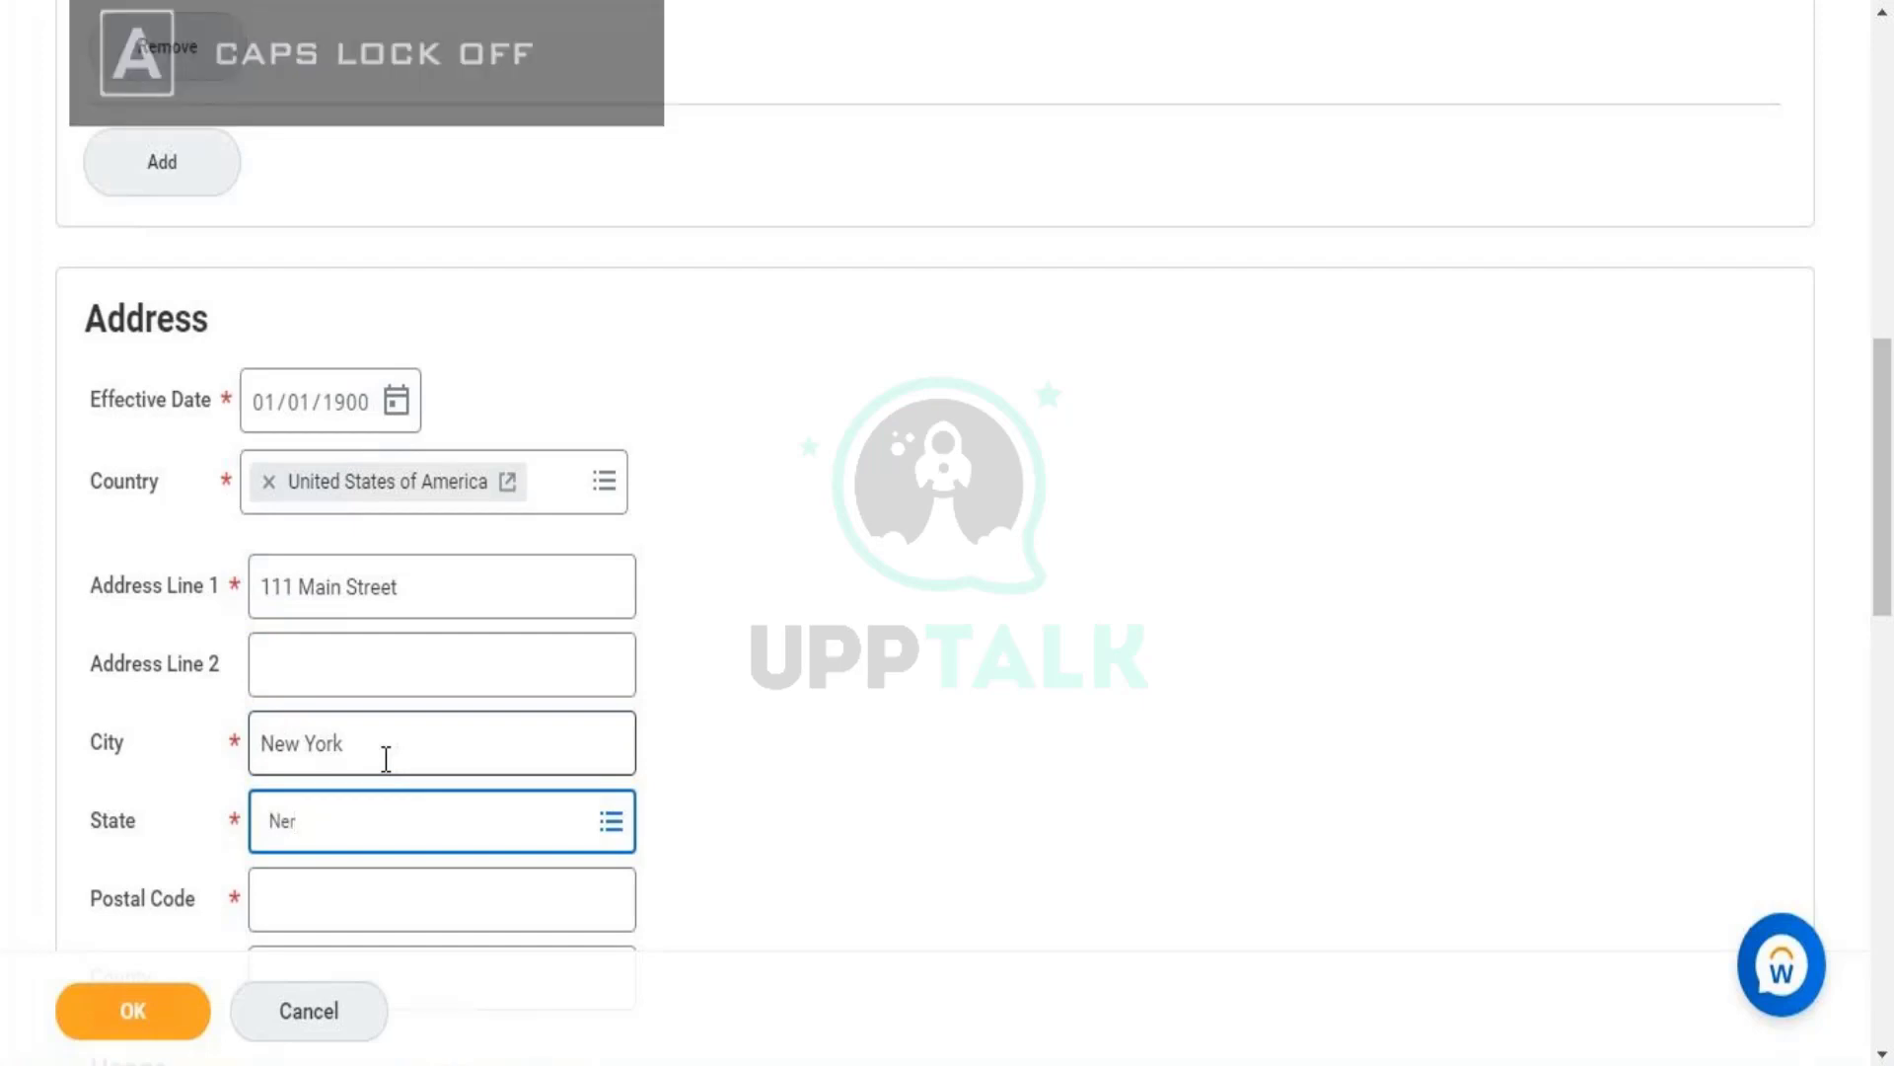
pyautogui.write('w')
pyautogui.press('capslock')
pyautogui.write('Y')
pyautogui.press('capslock')
pyautogui.write('ork')
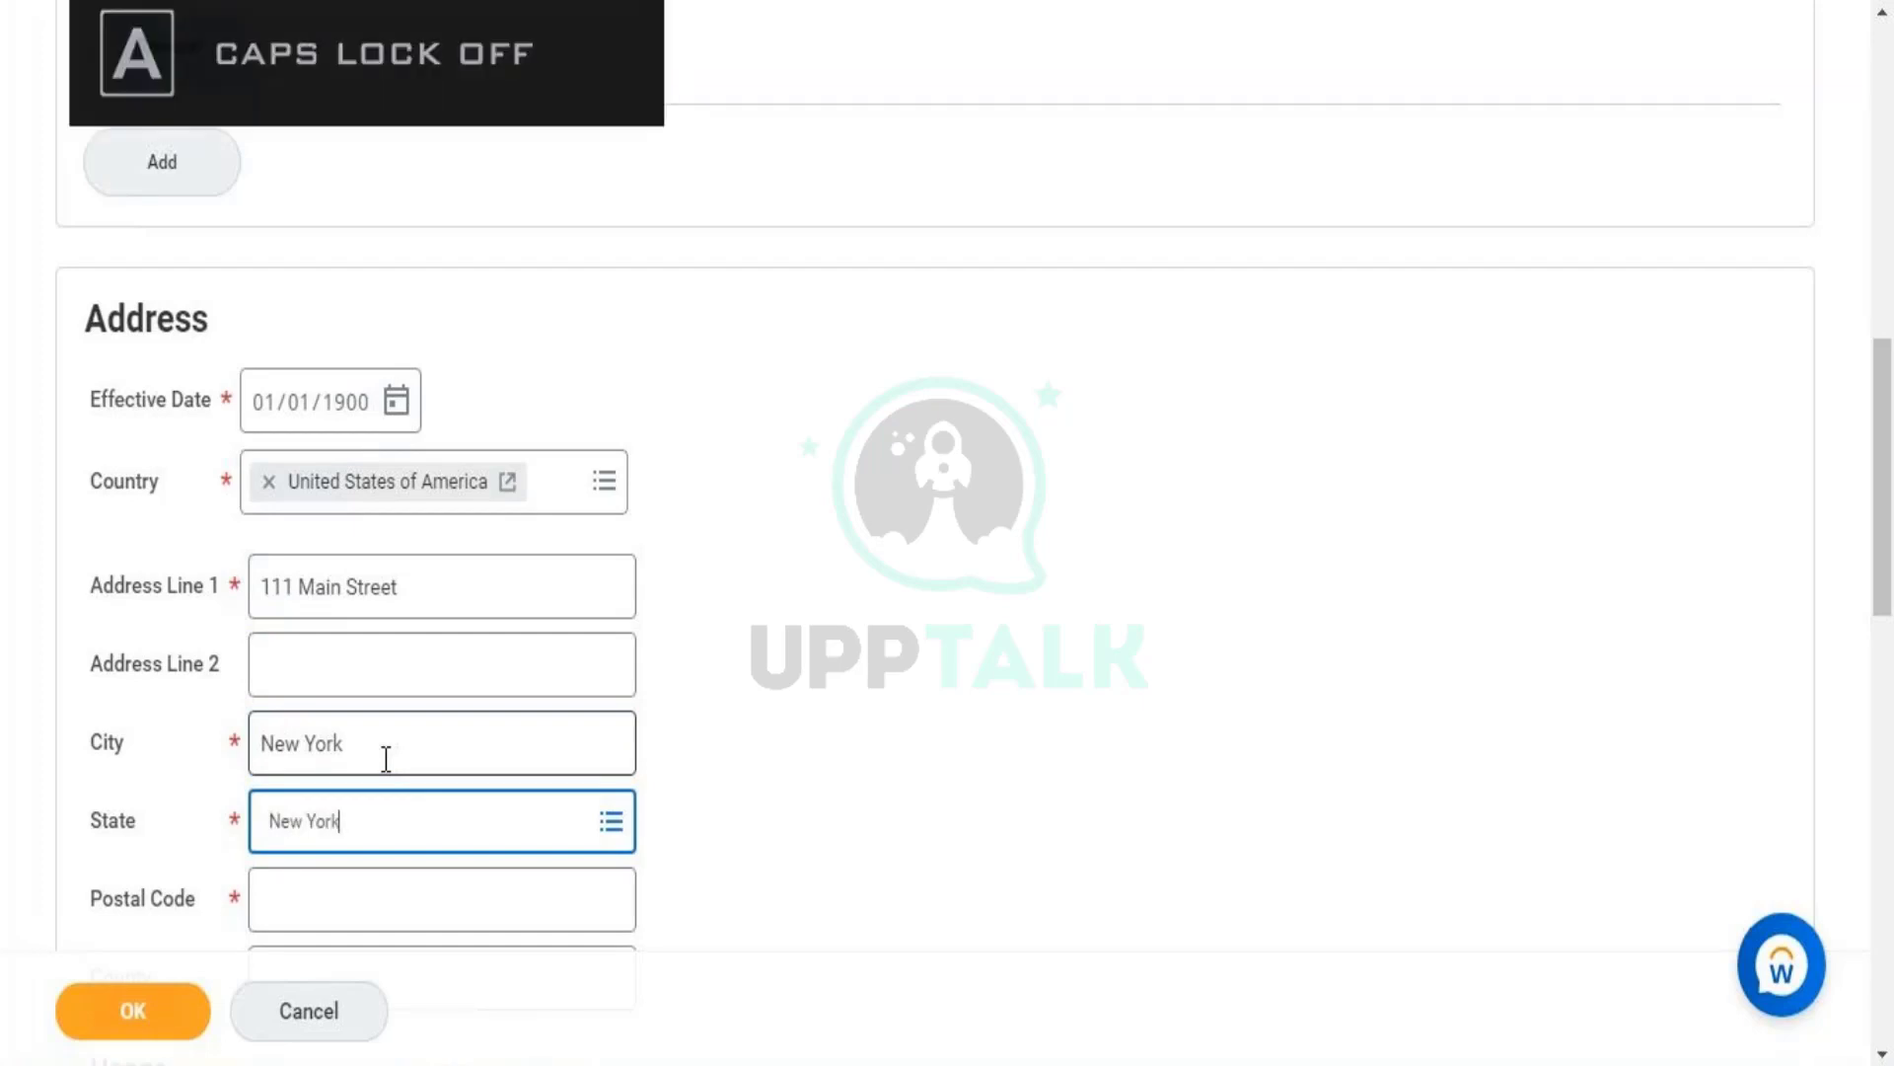
pyautogui.press('Return')
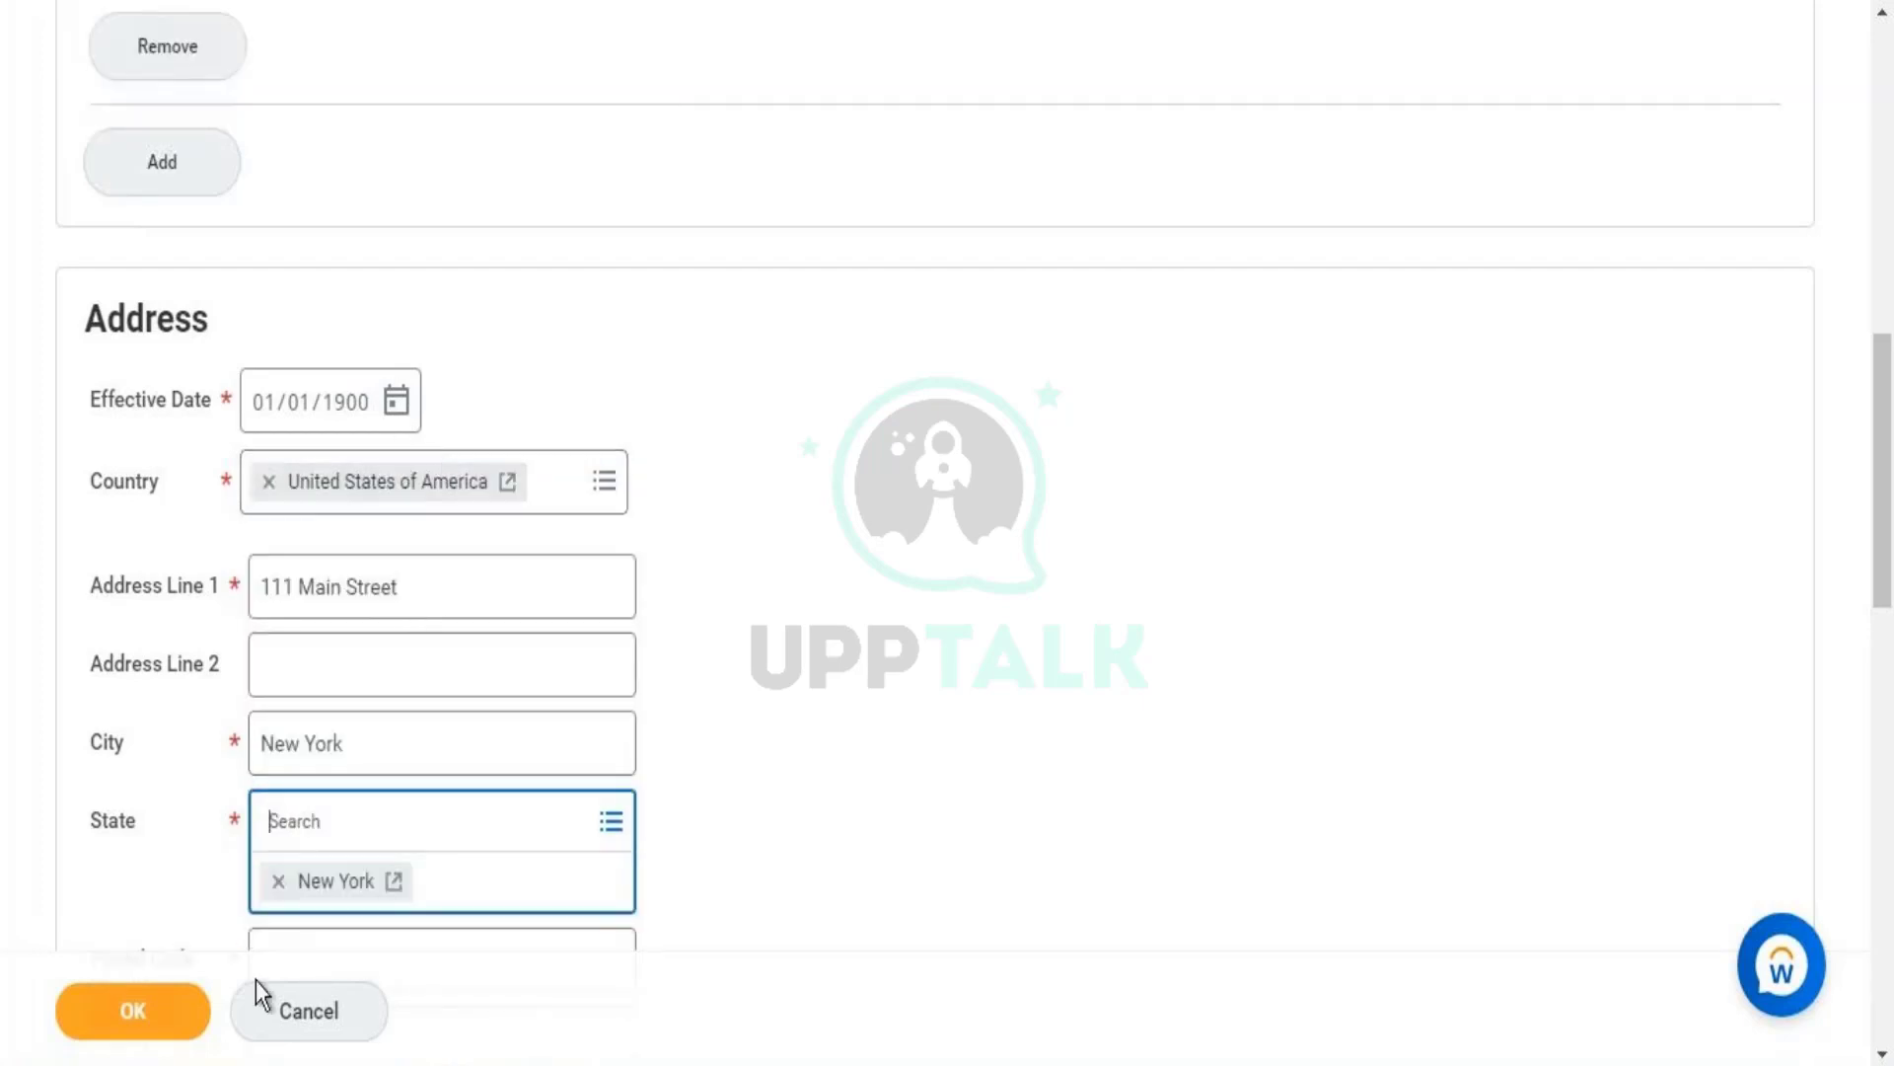
pyautogui.click(611, 822)
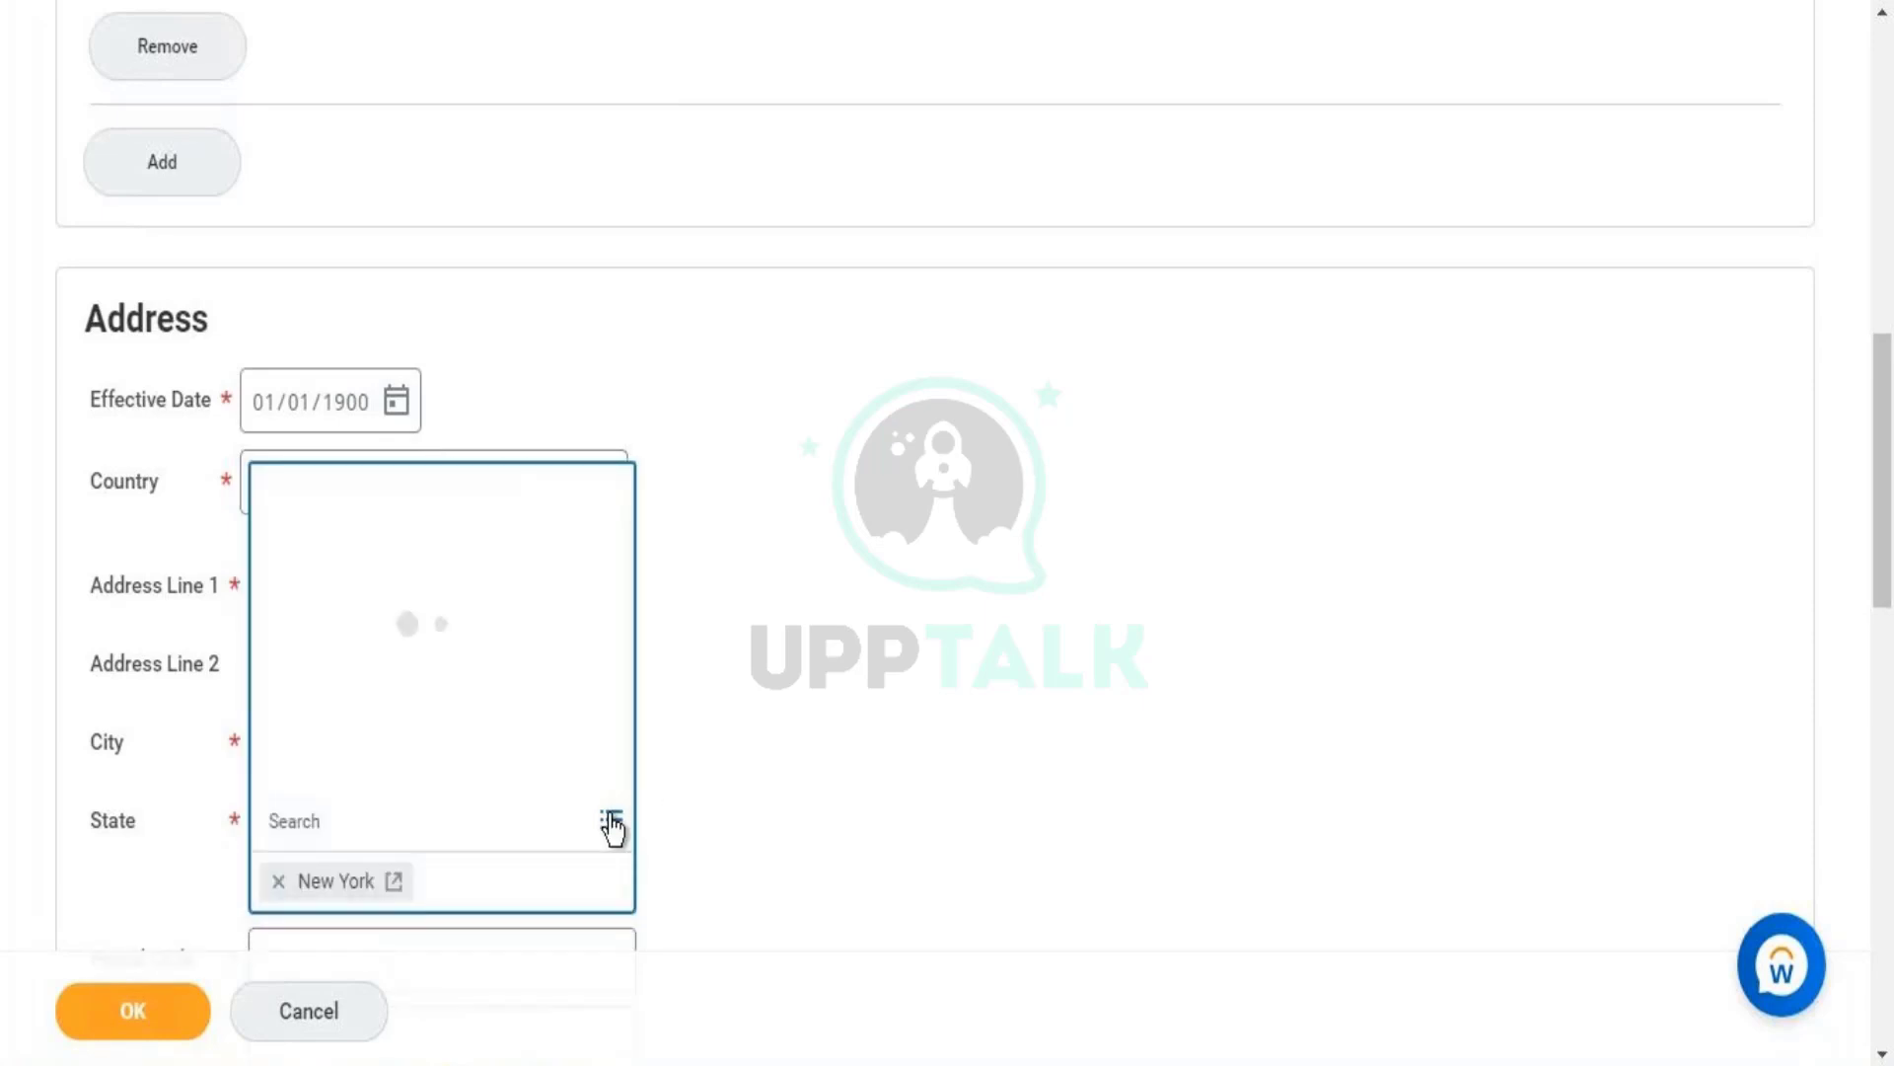
pyautogui.moveTo(632, 241); pyautogui.dragTo(592, 220)
pyautogui.click(862, 428)
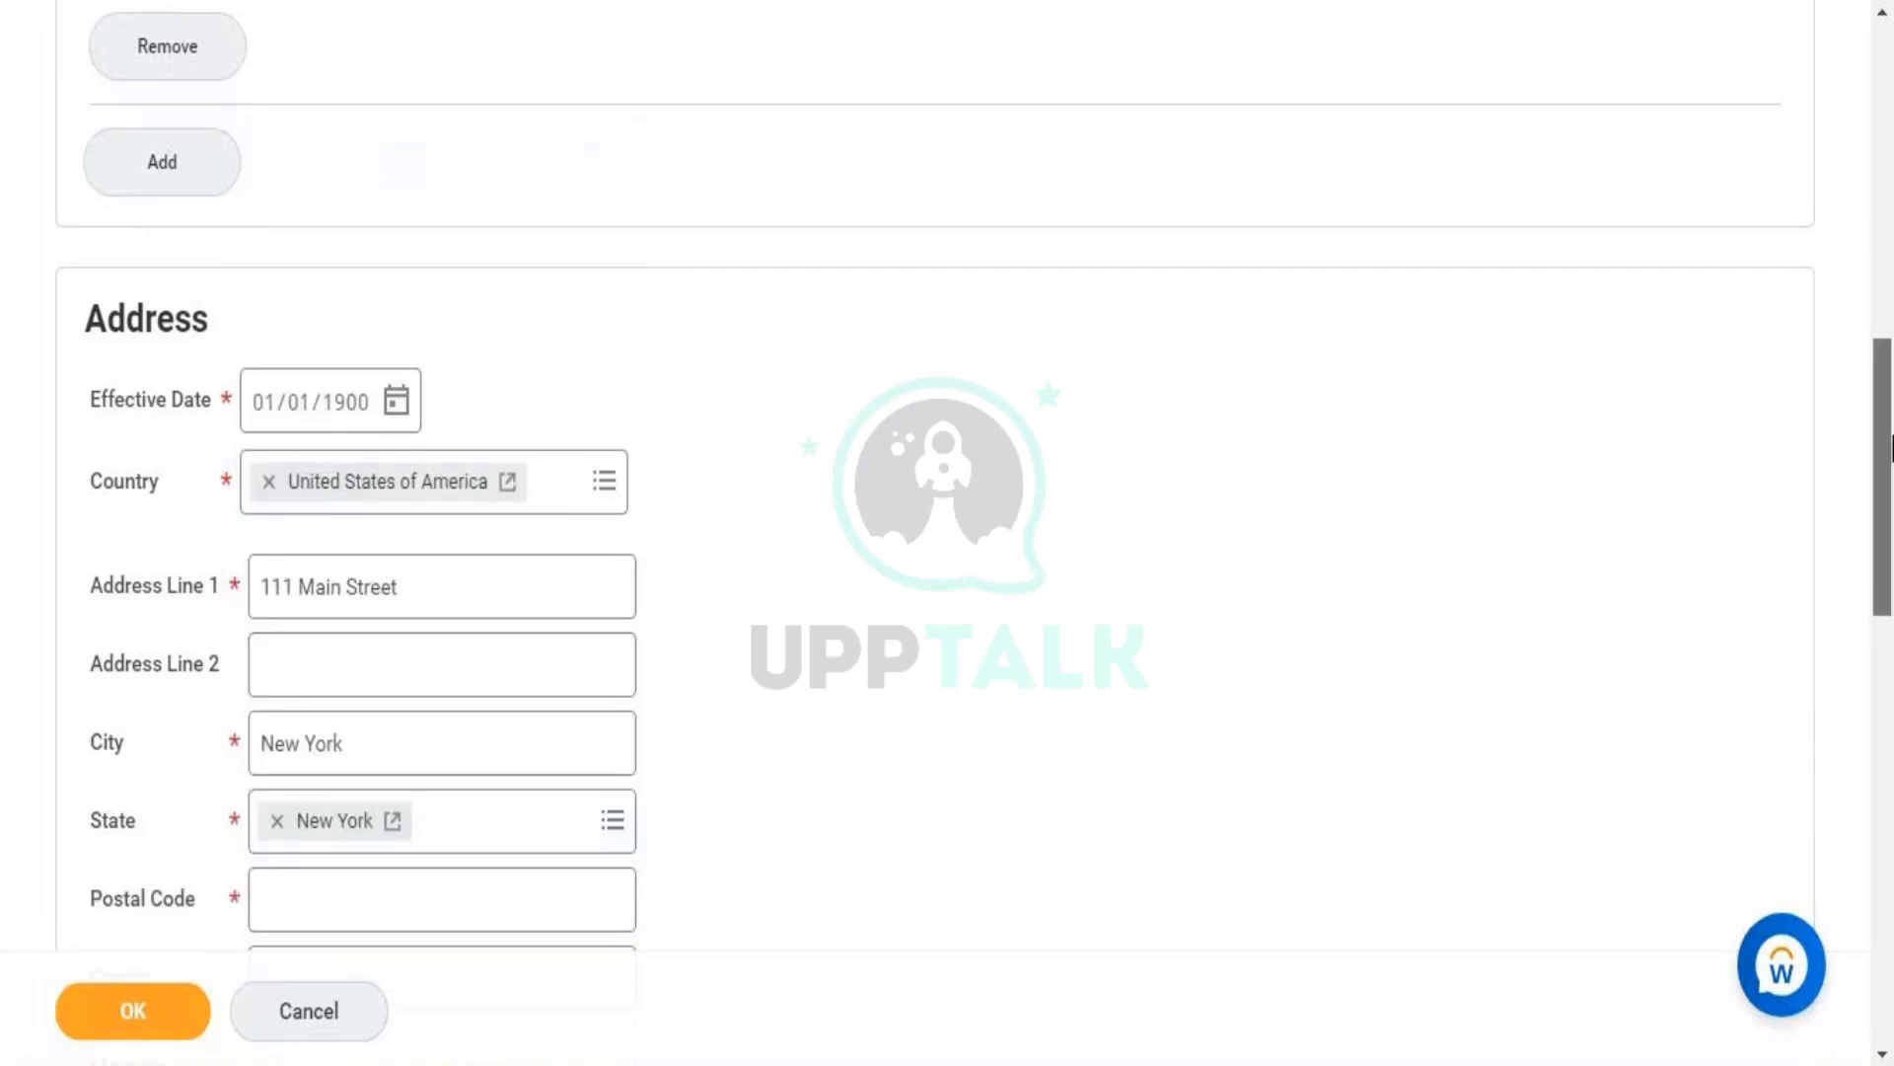
# - Enter postal code 111, then correct it to 10018 to meet the five-digit rule
pyautogui.scroll(-2, 745, 719)
pyautogui.click(568, 706)
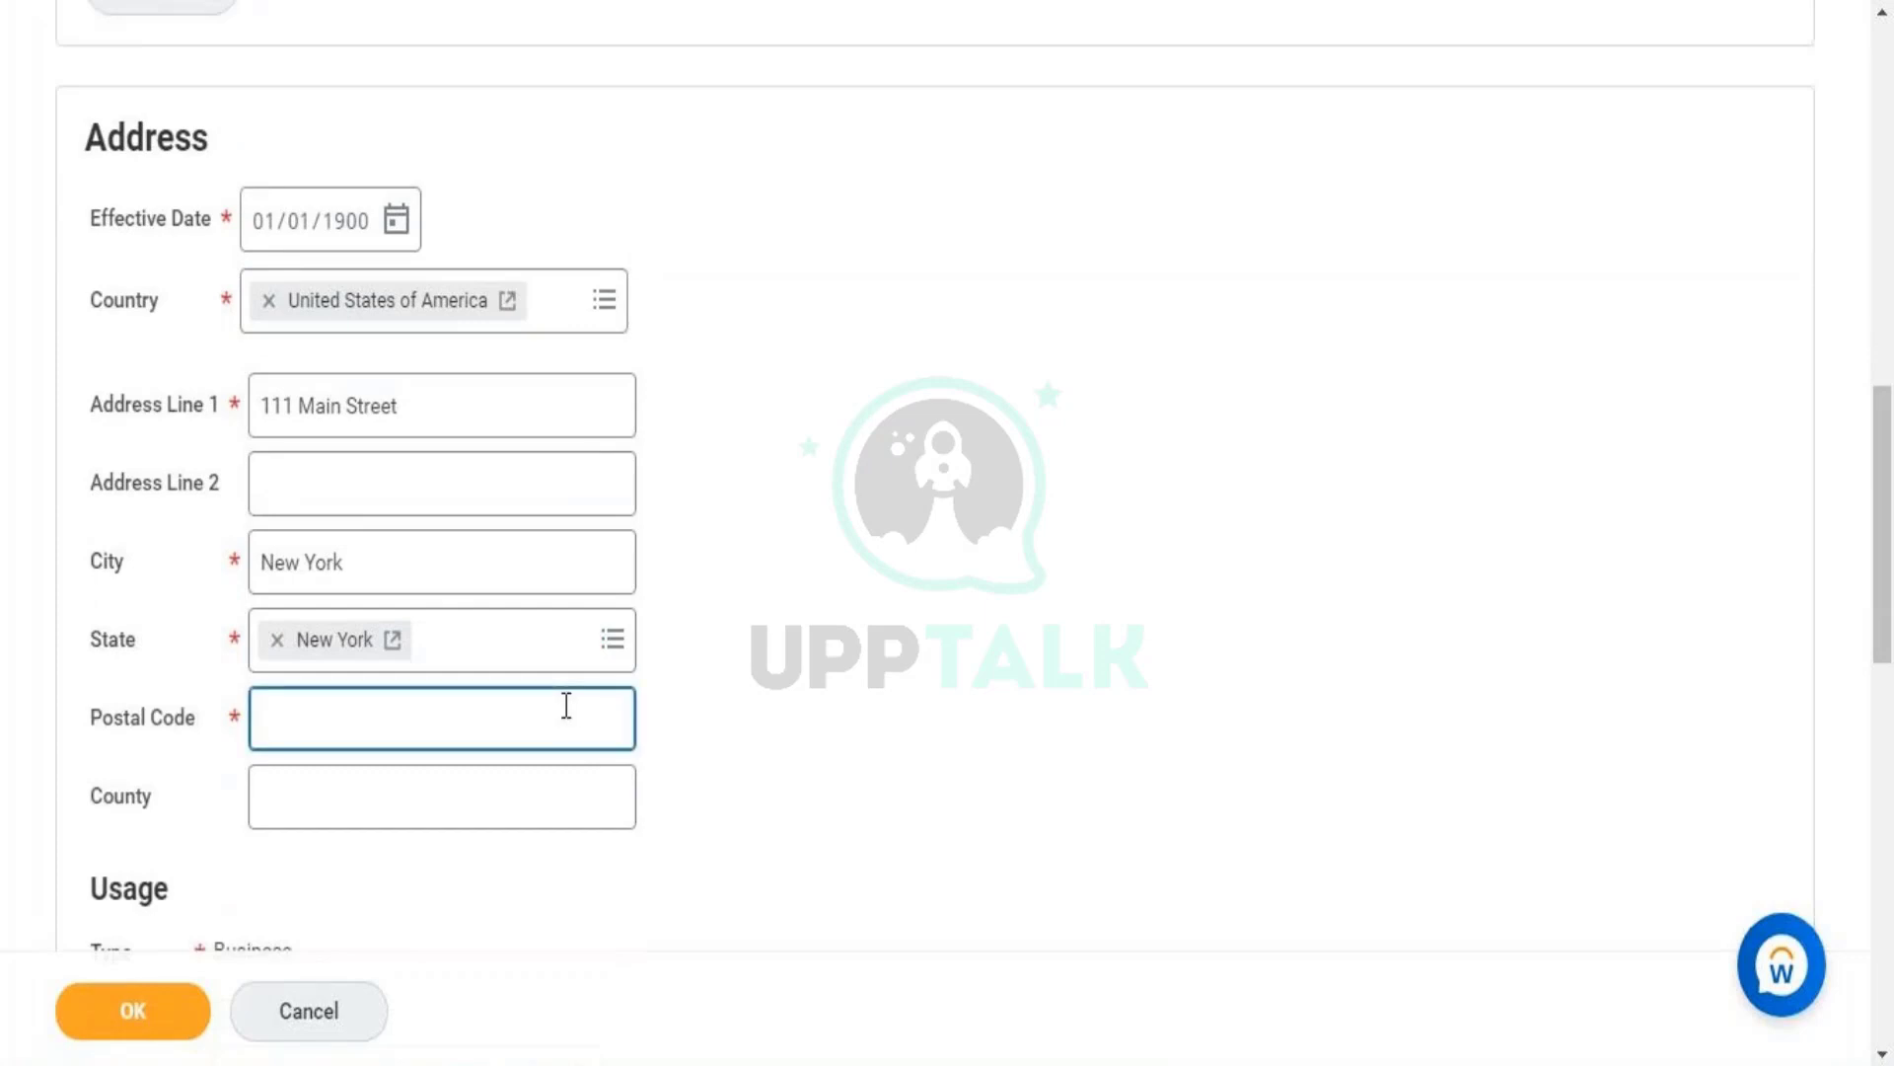
pyautogui.write('111')
pyautogui.click(802, 729)
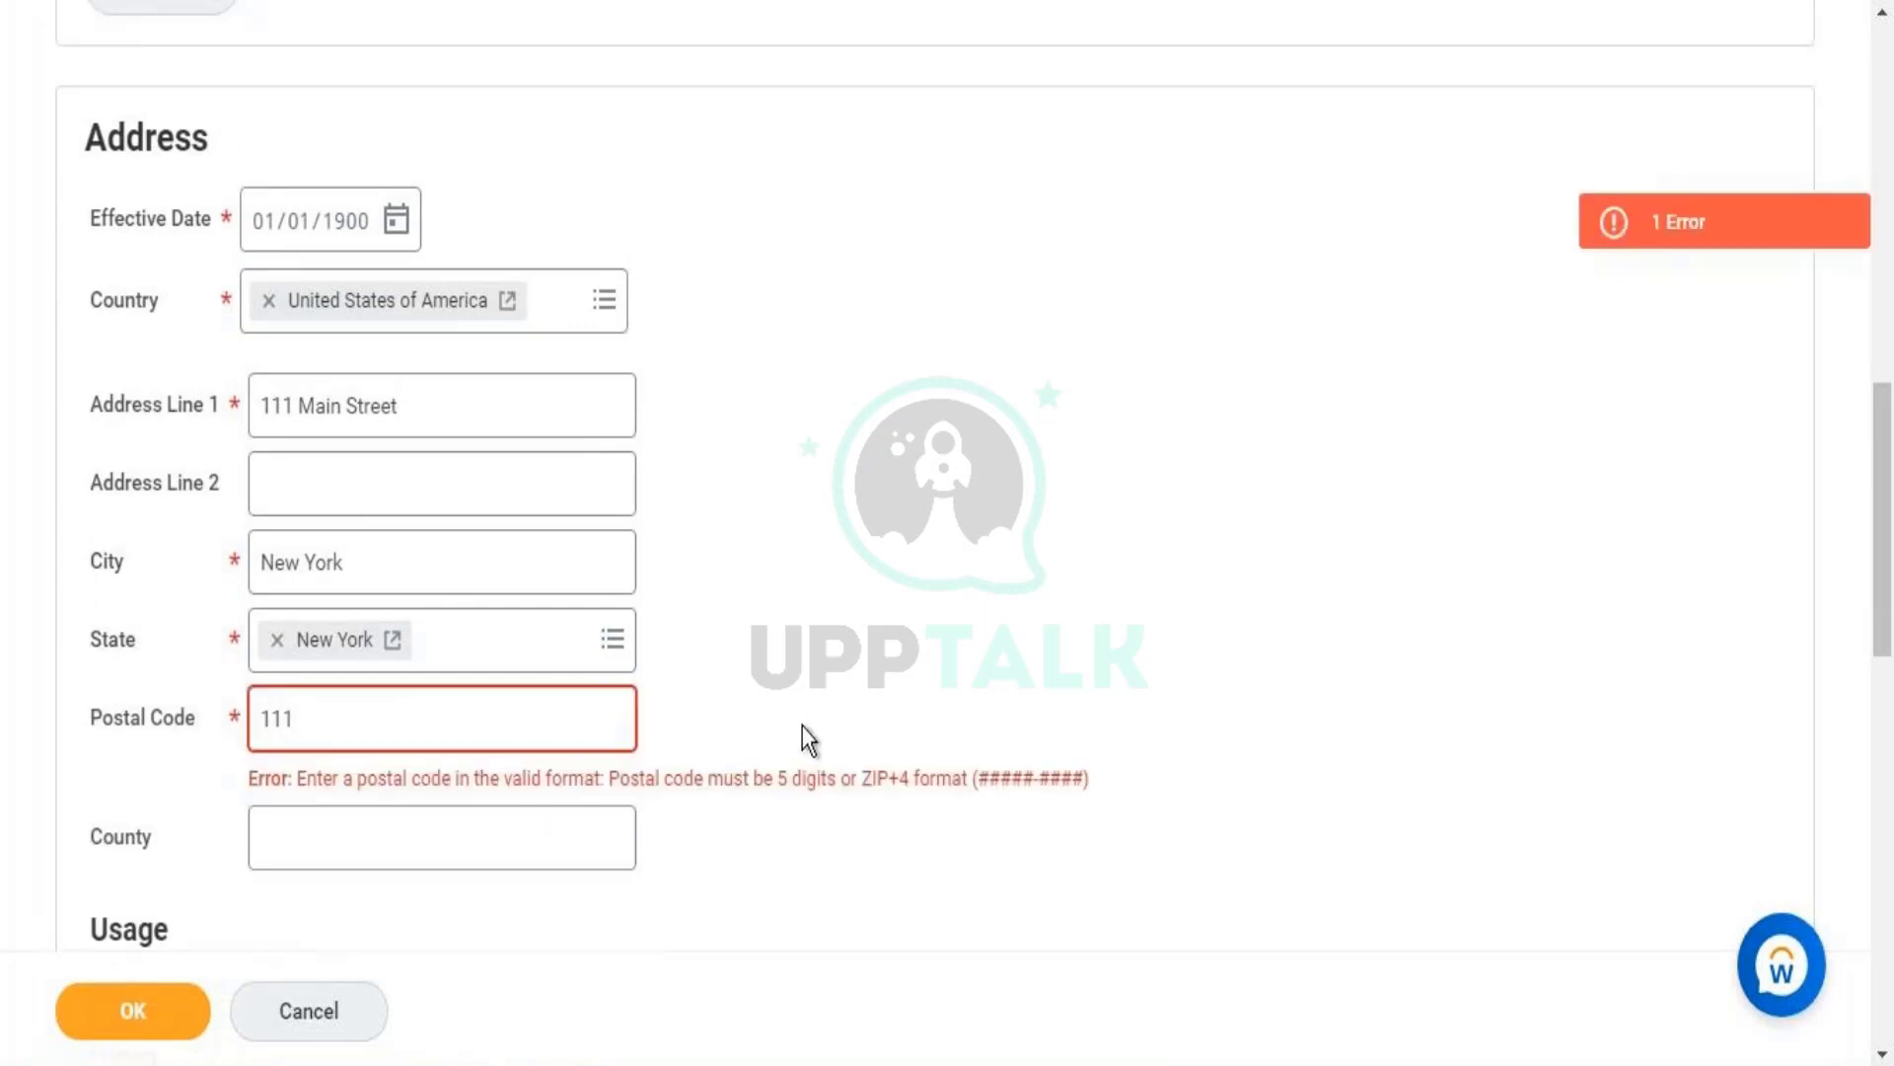
pyautogui.tripleClick(709, 776)
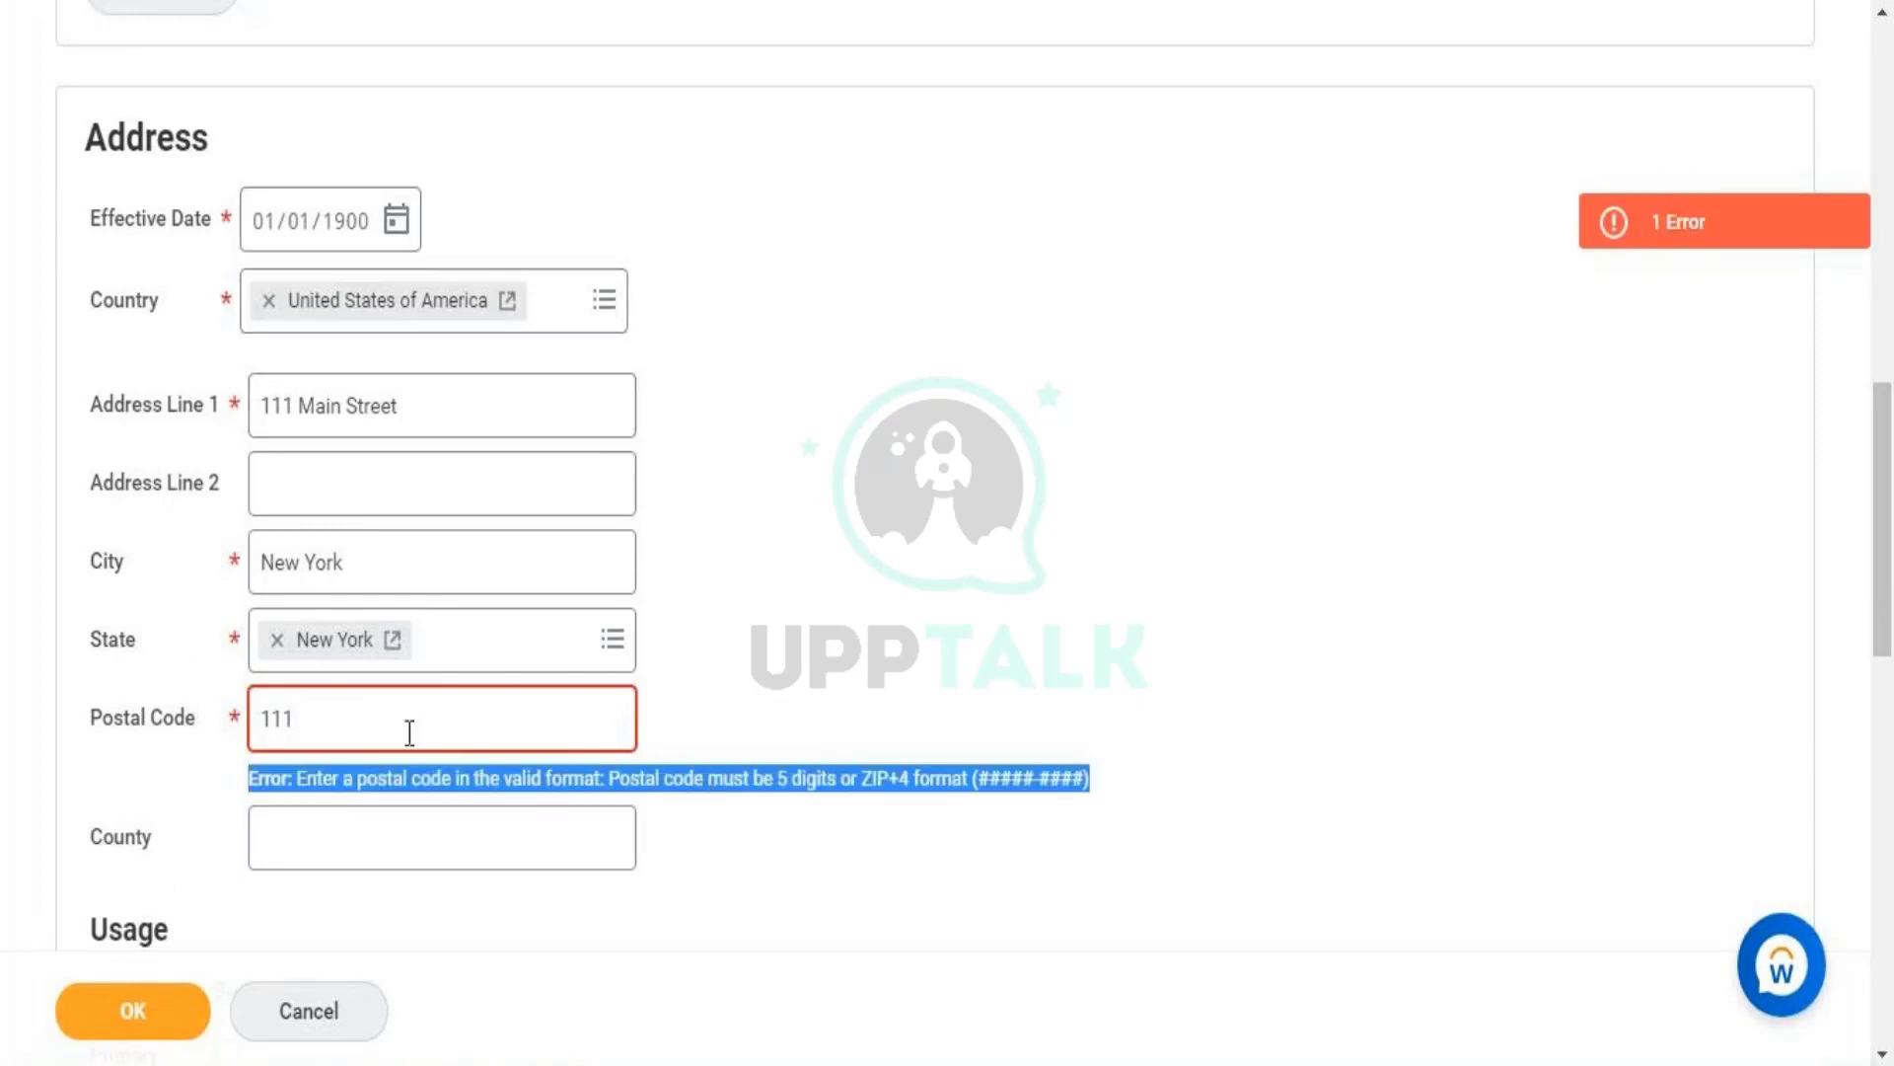
pyautogui.click(490, 740)
pyautogui.doubleClick(485, 738)
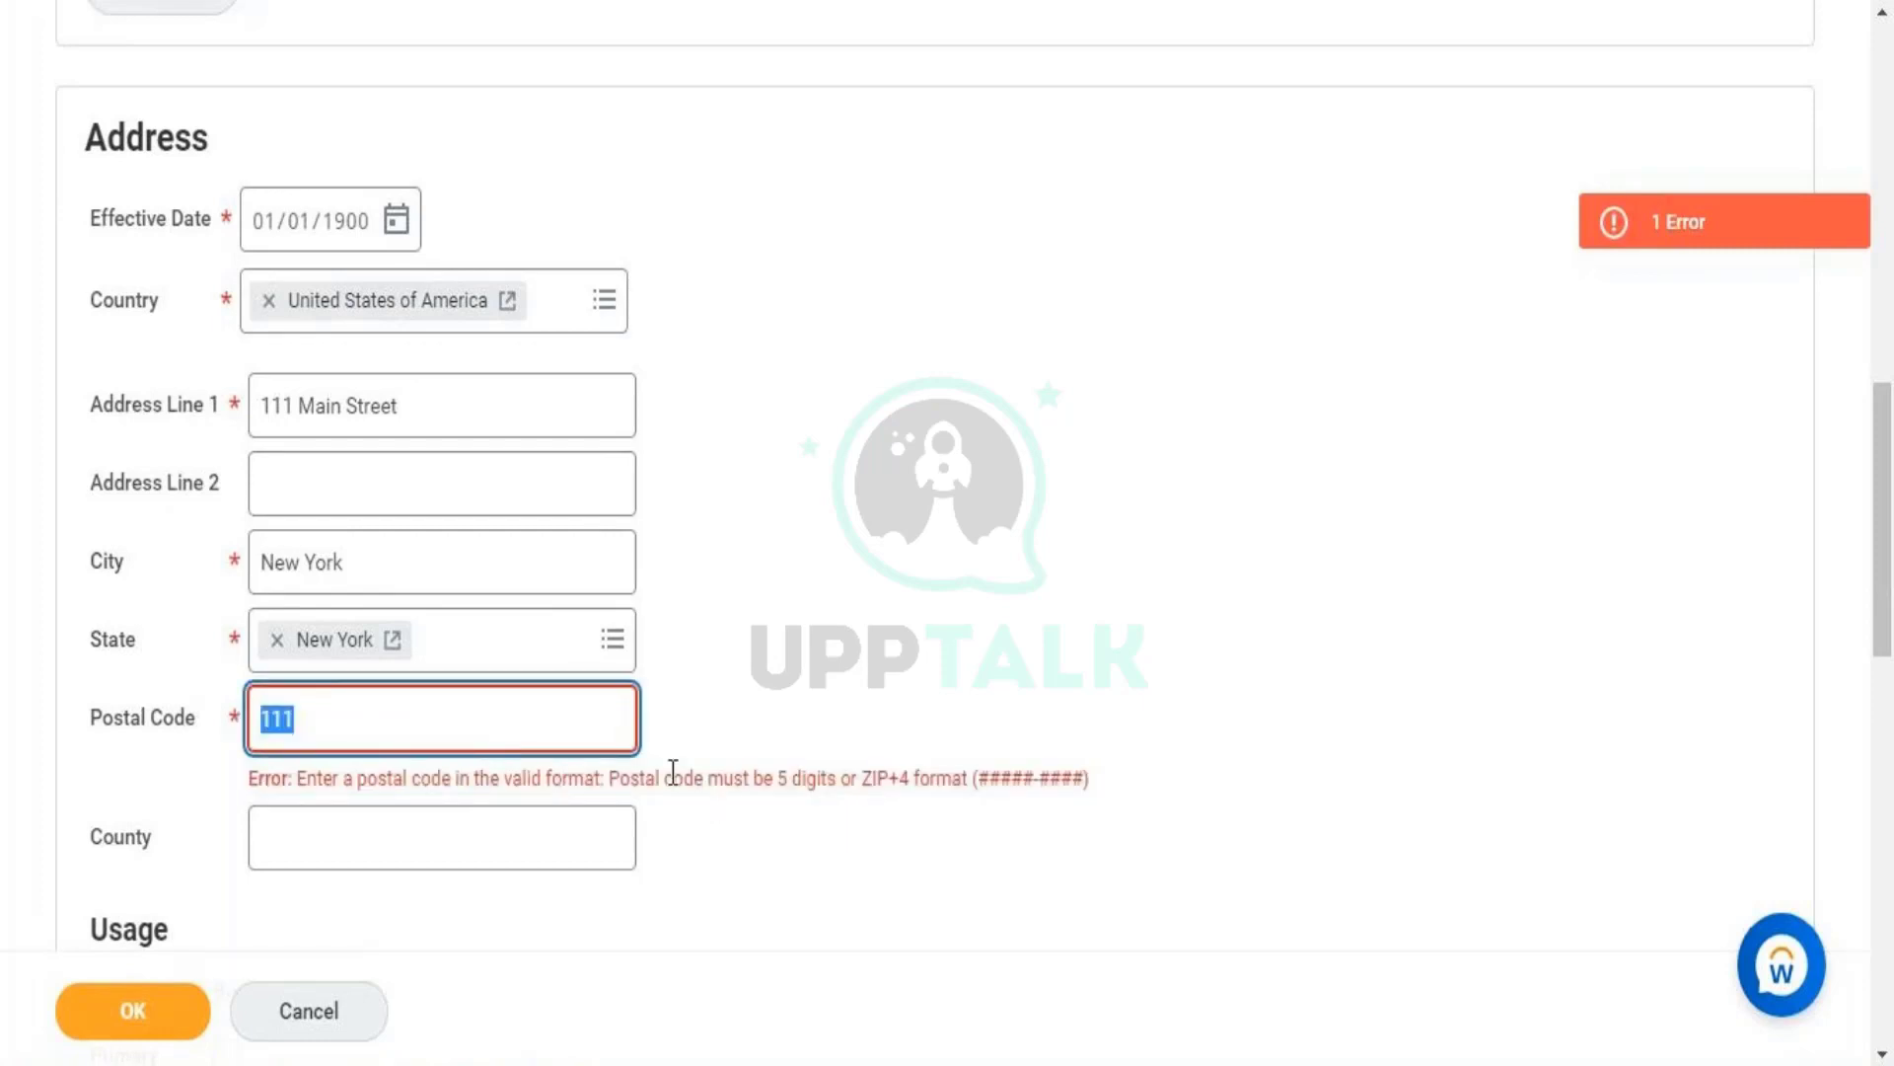
pyautogui.moveTo(666, 774); pyautogui.dragTo(951, 782)
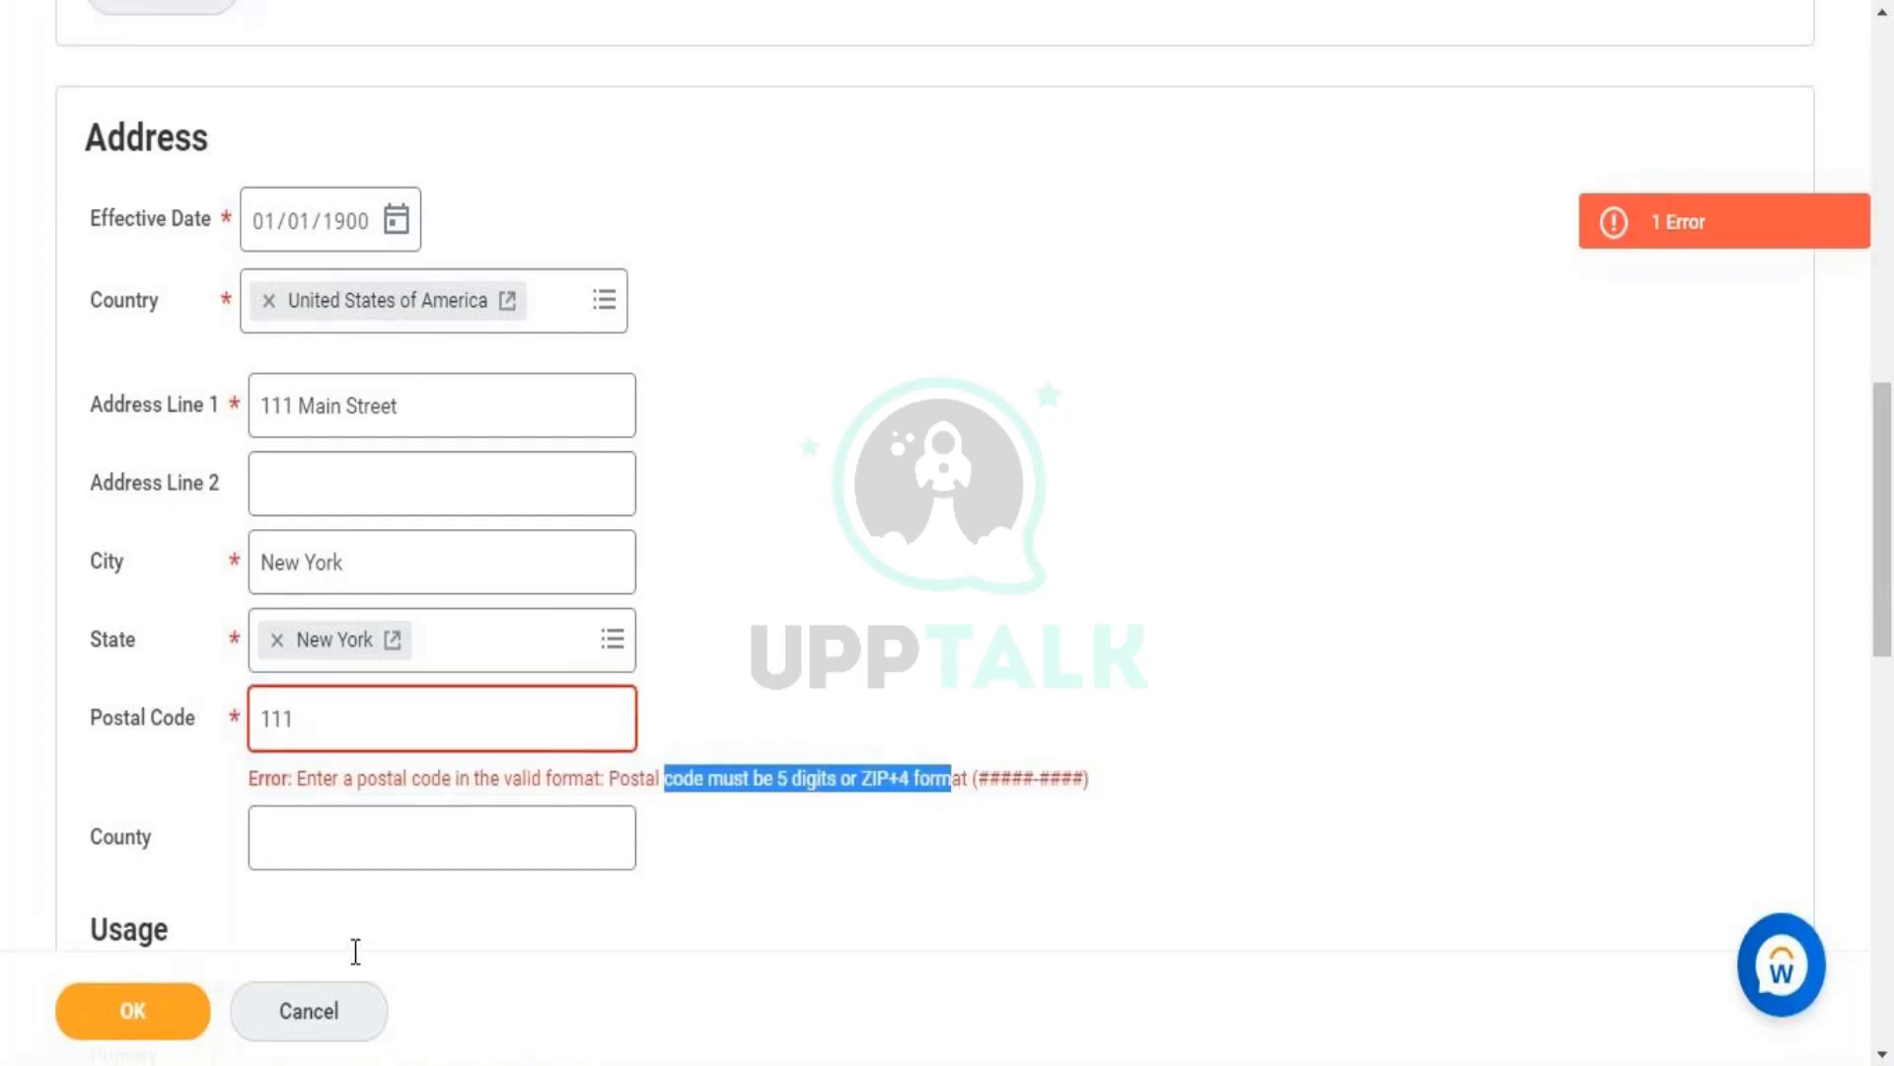
pyautogui.click(131, 1011)
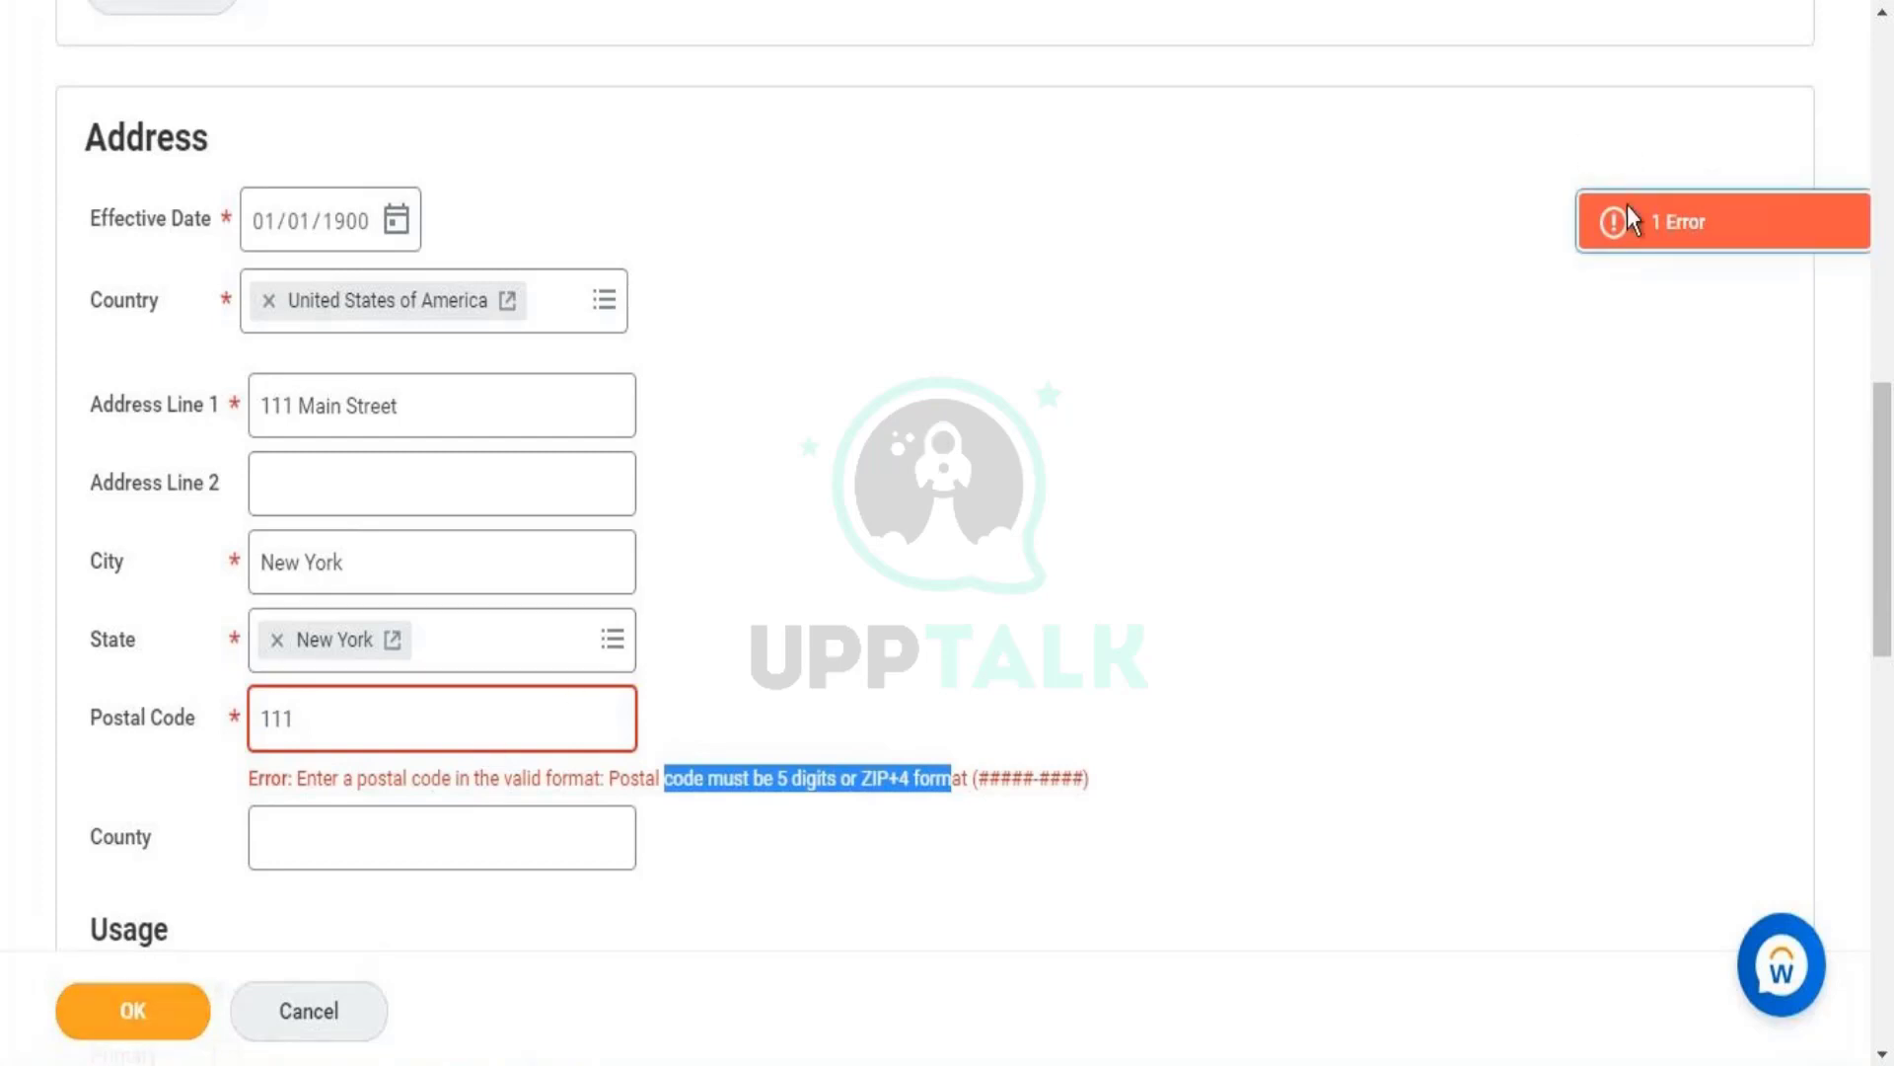
pyautogui.click(1666, 225)
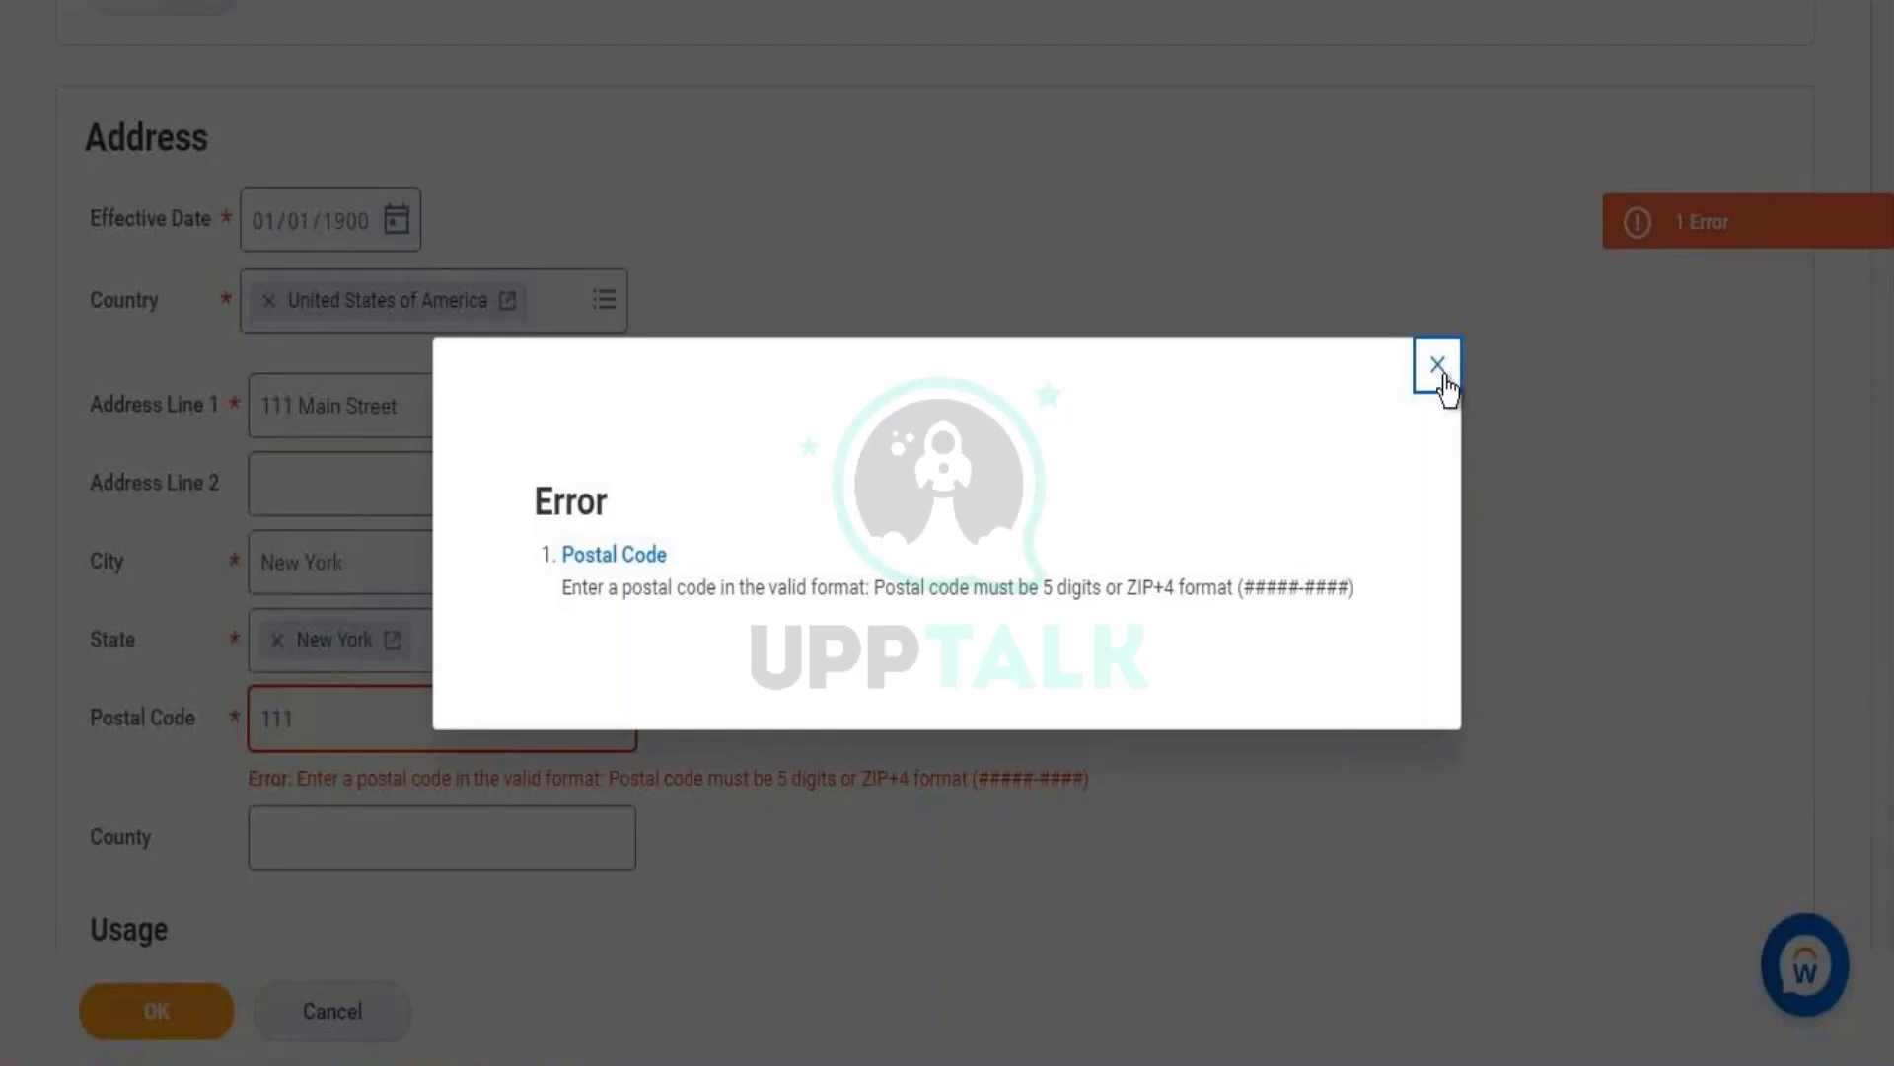
pyautogui.click(1437, 365)
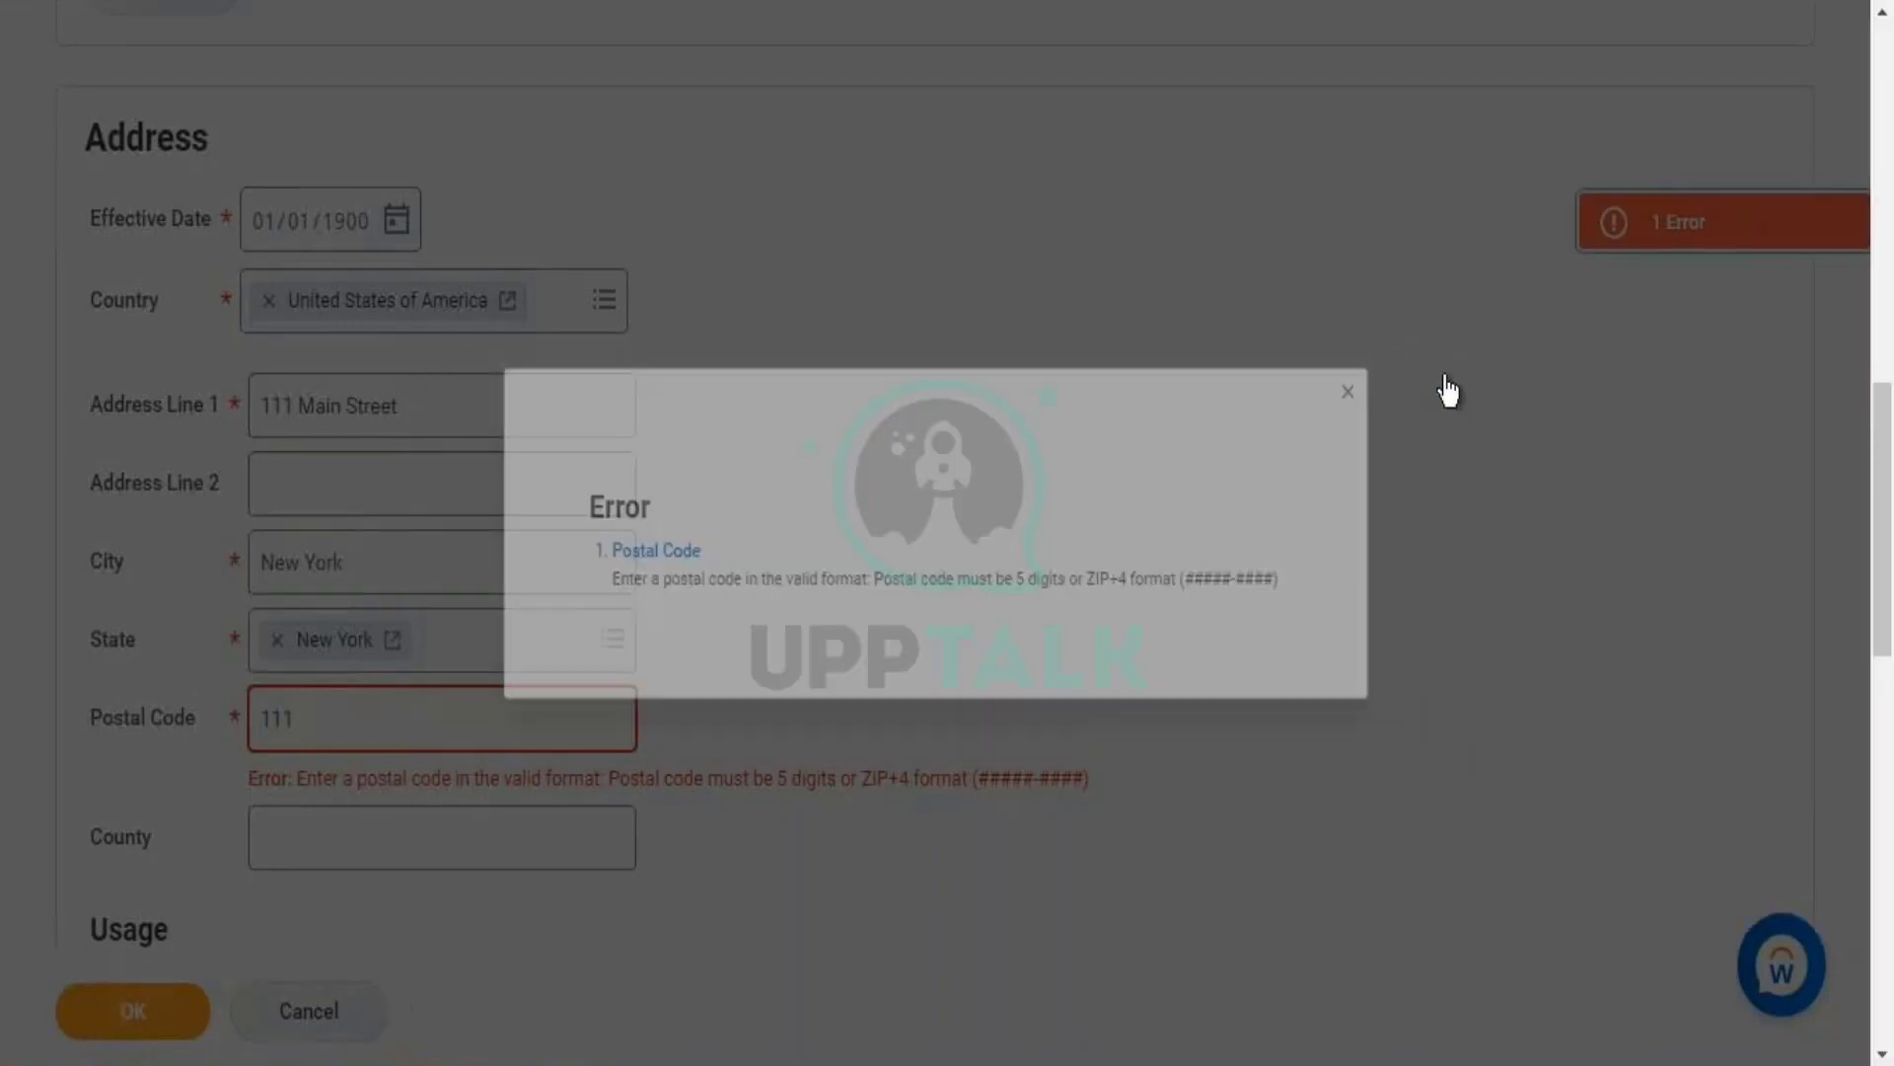
pyautogui.doubleClick(450, 731)
pyautogui.write('100')
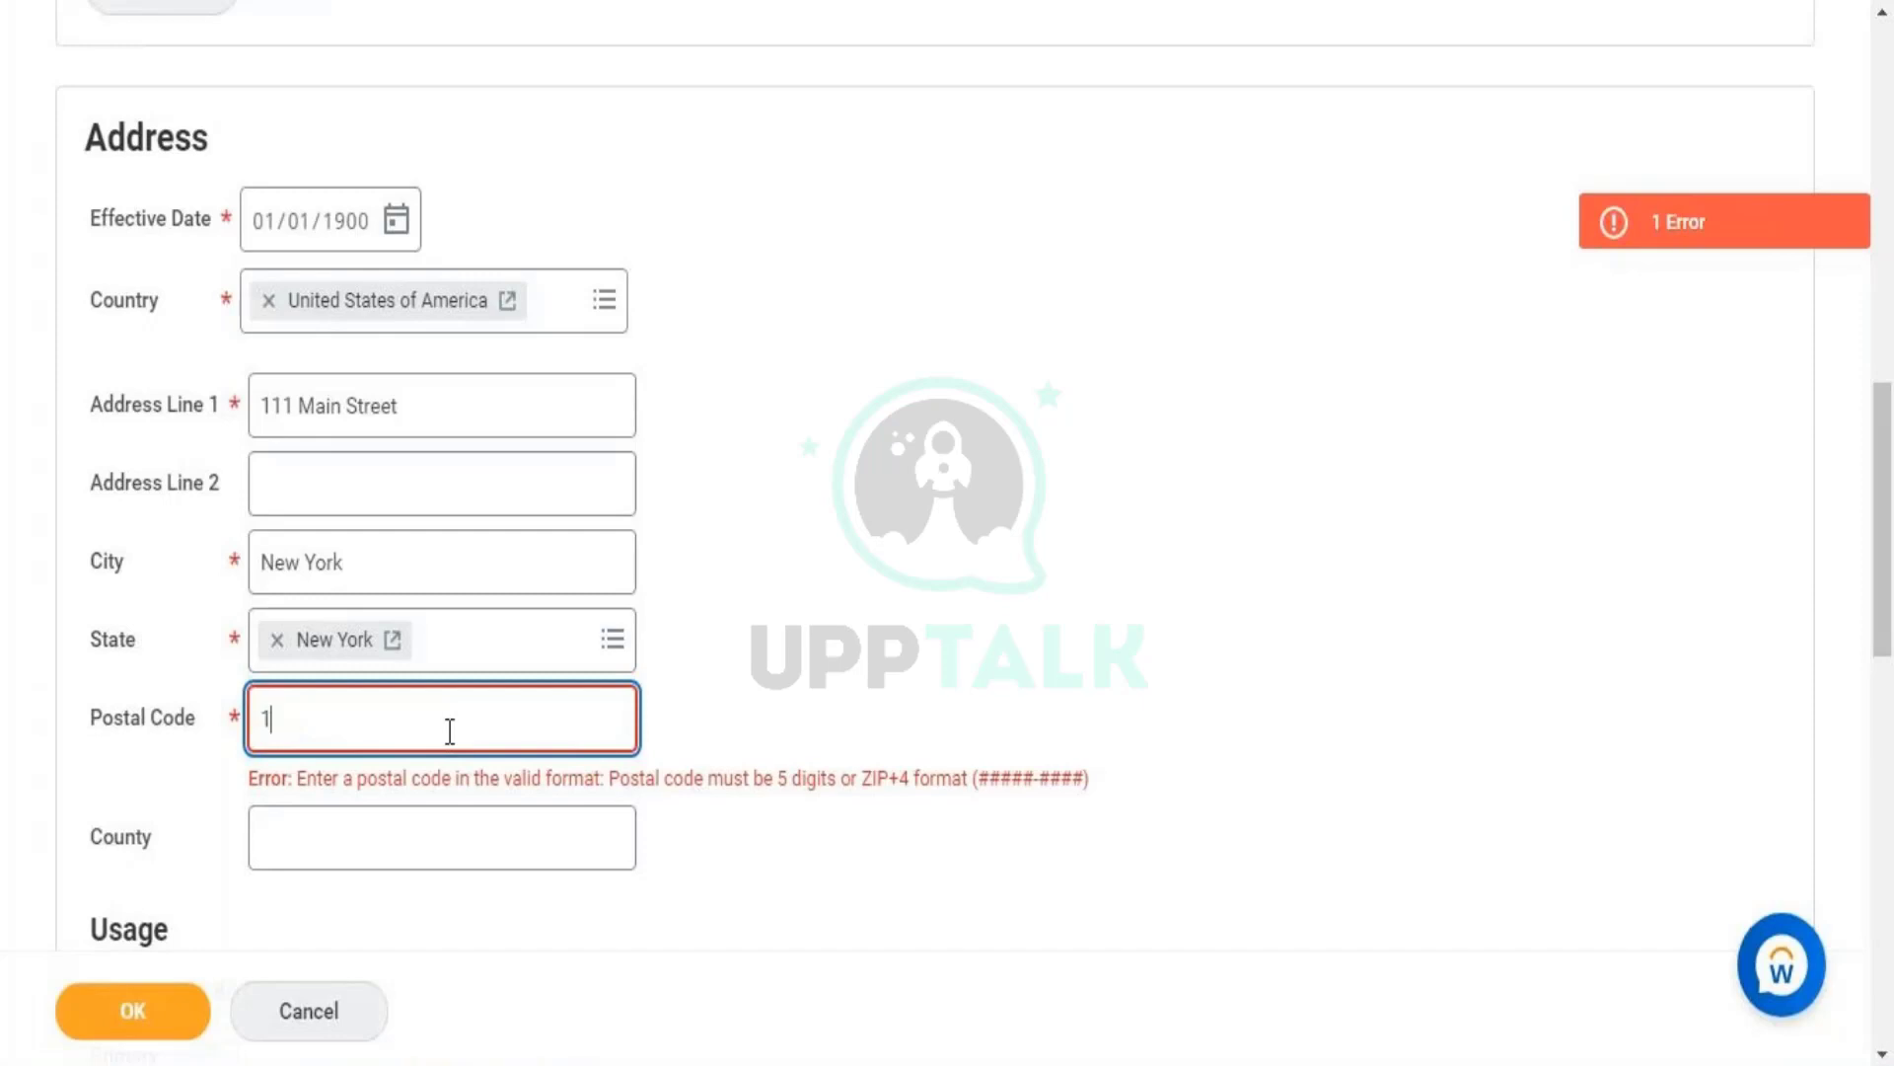
pyautogui.write('18')
pyautogui.click(829, 687)
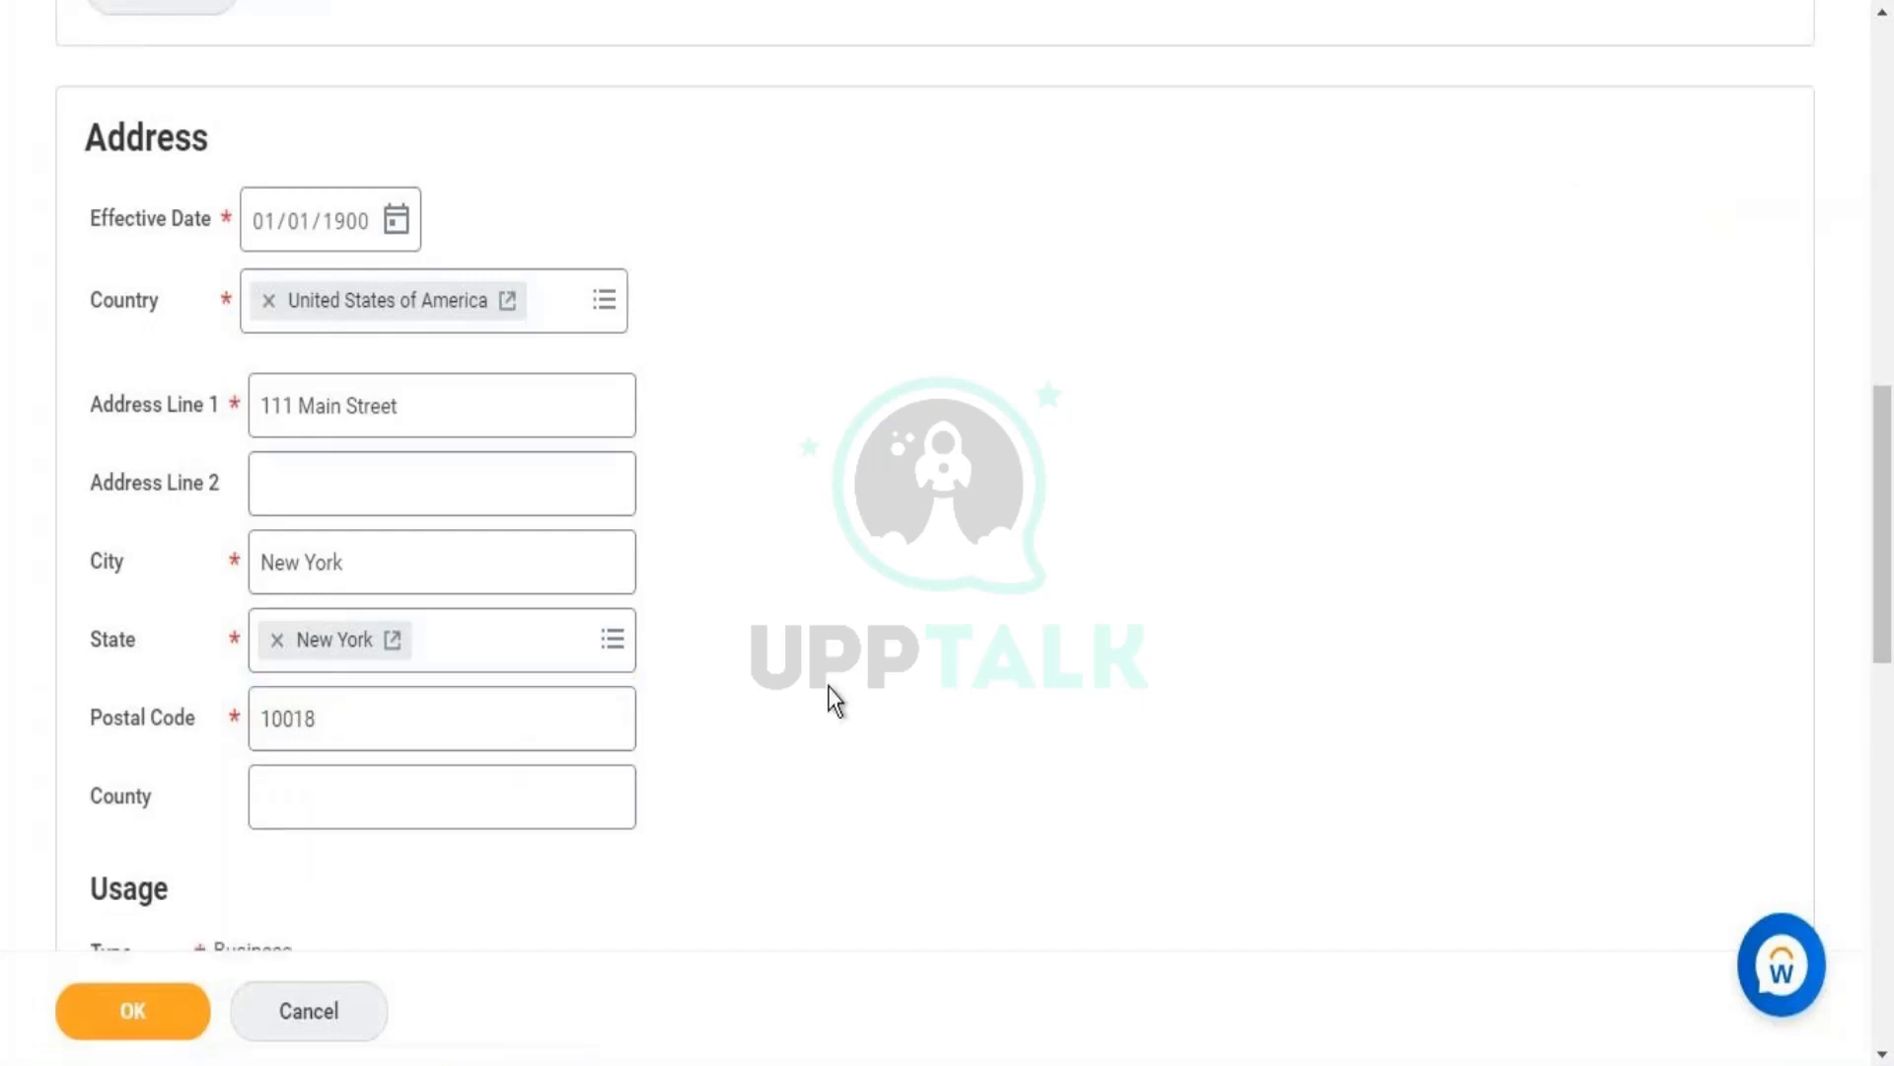
# - Mark the address as primary and save the contact details
pyautogui.scroll(-2, 1884, 710)
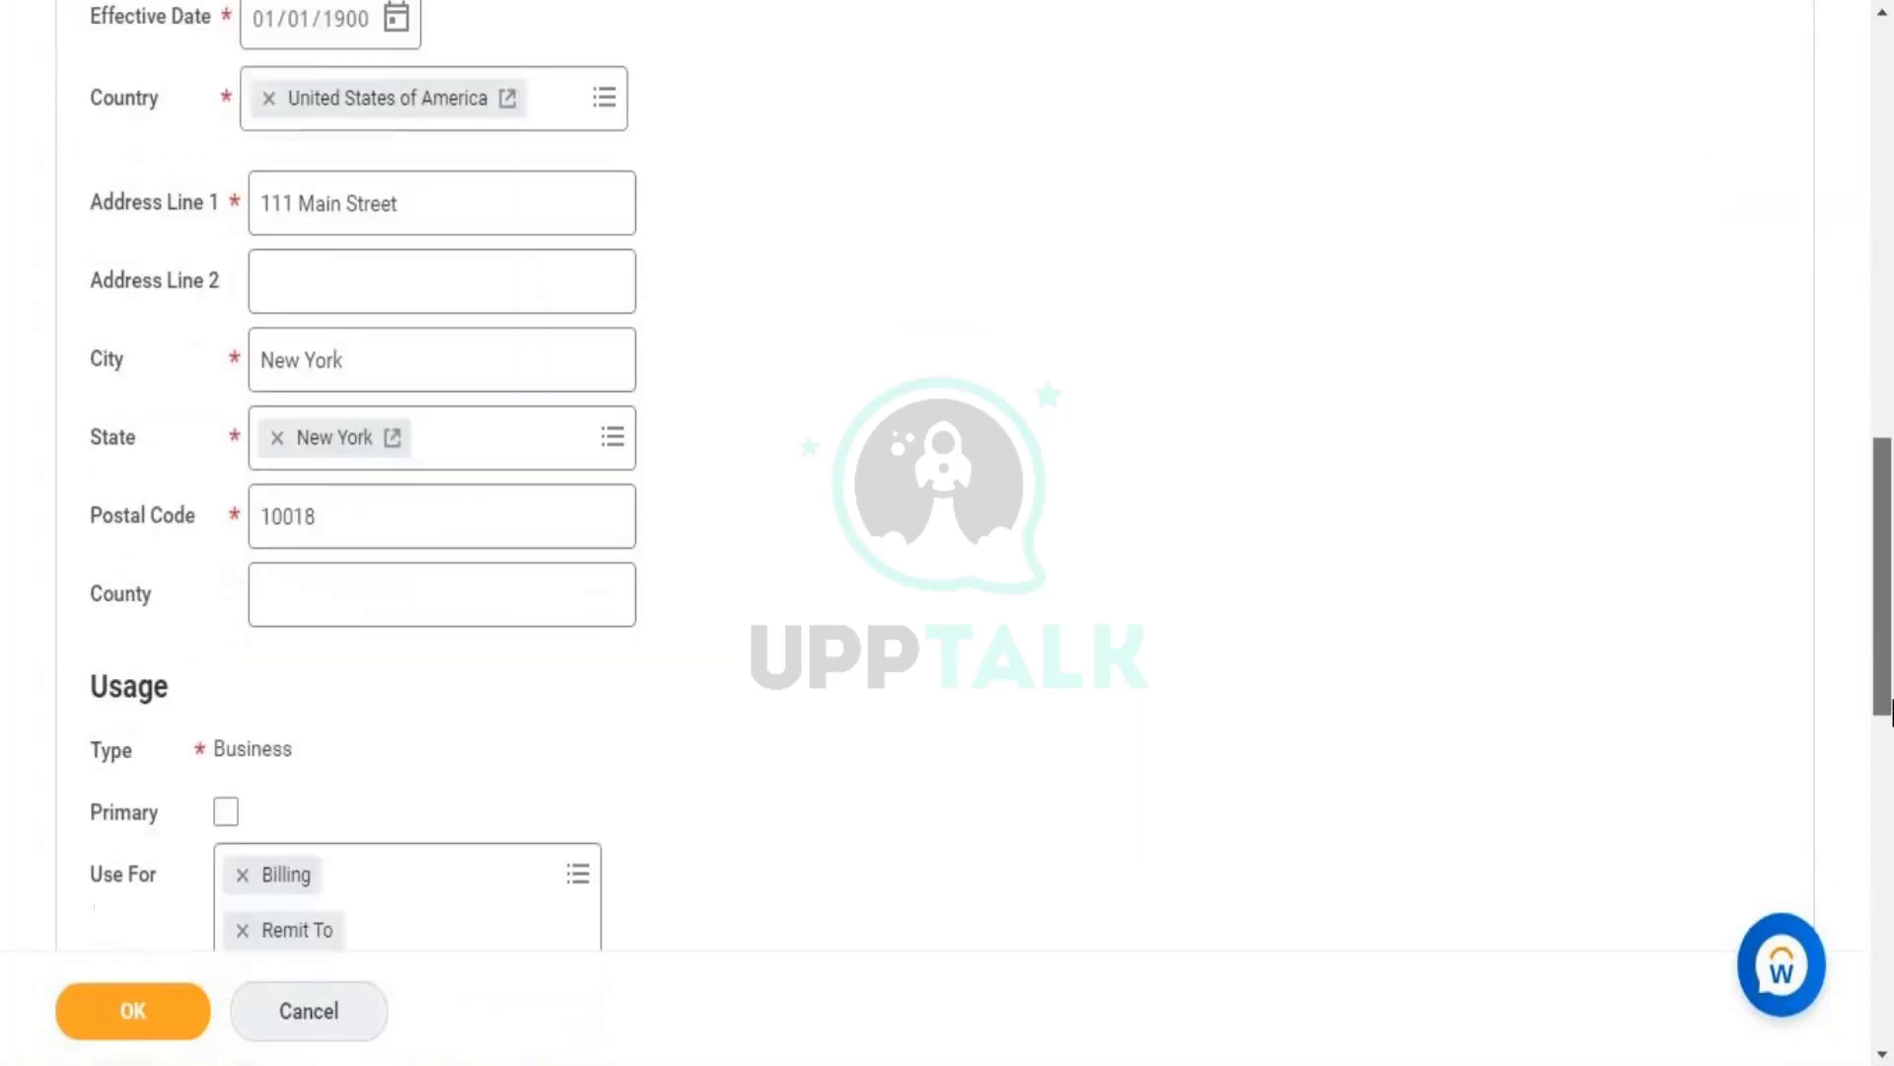
pyautogui.scroll(-1, 1889, 710)
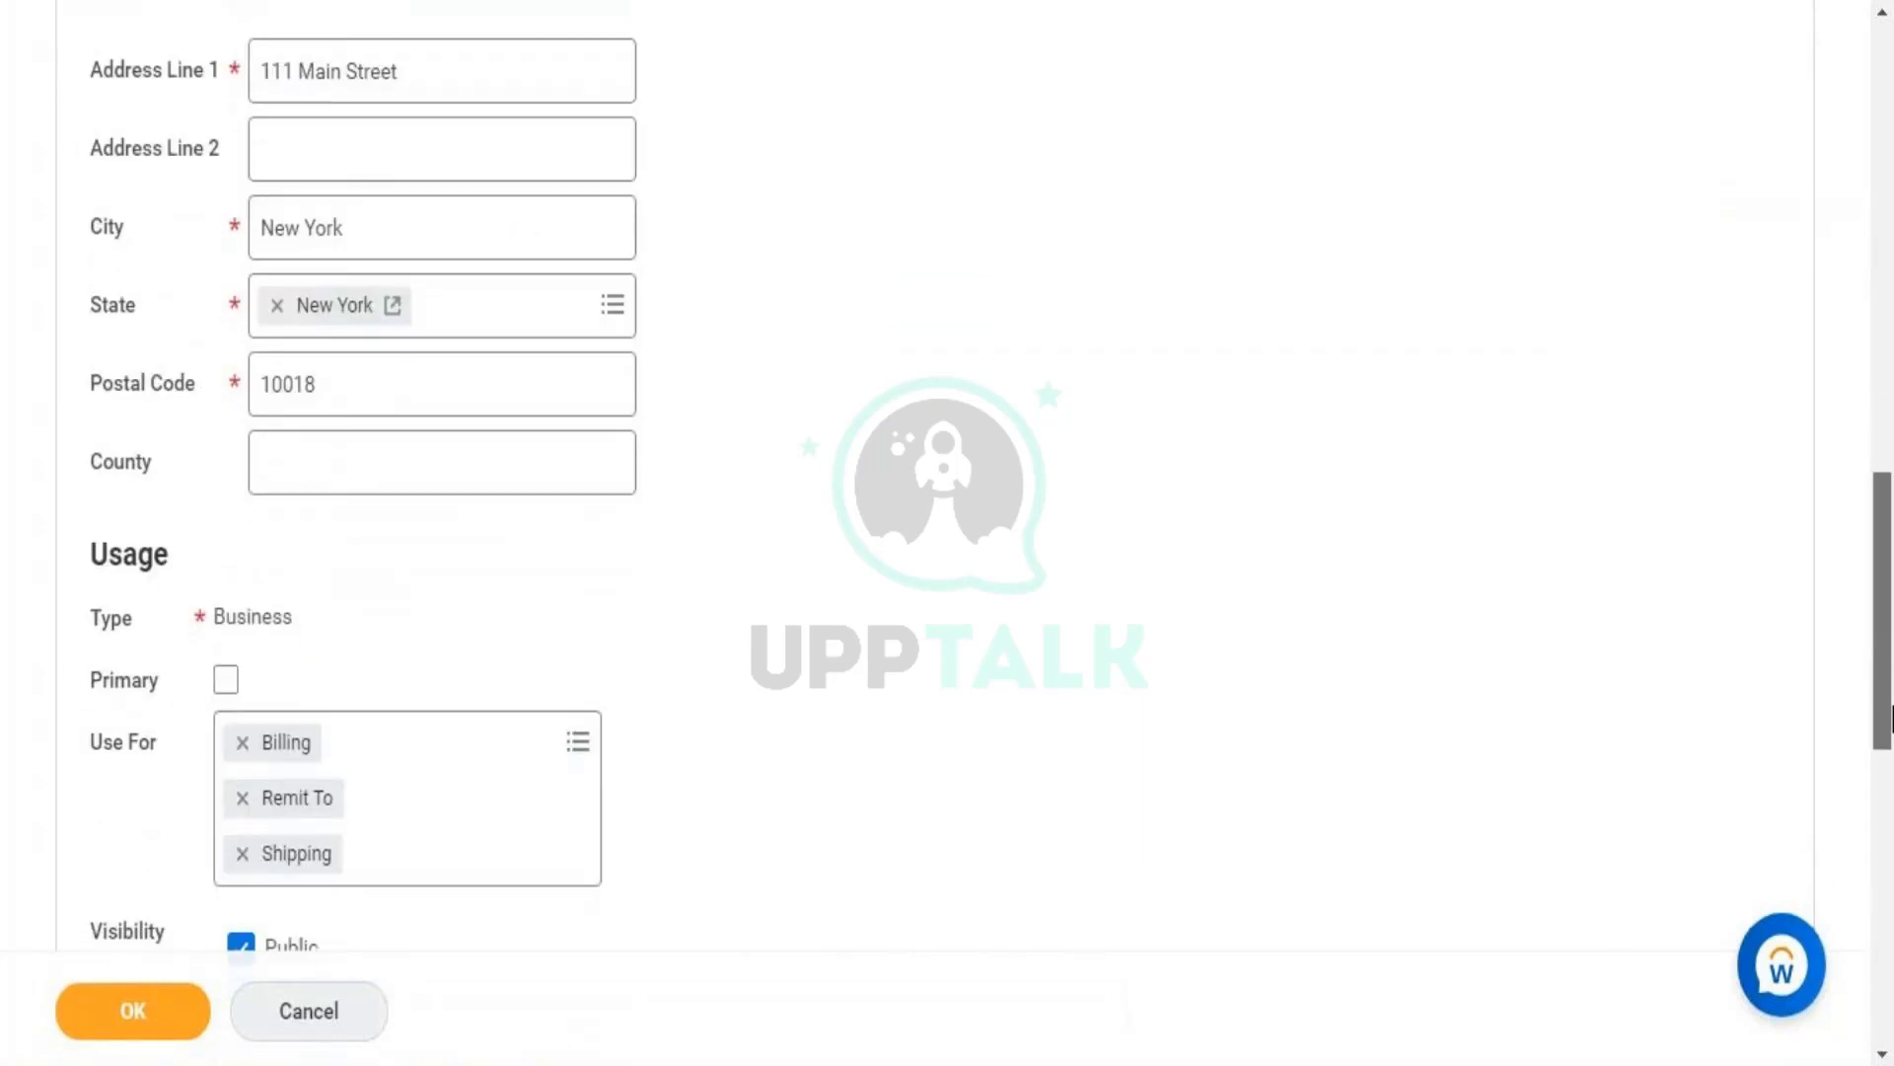
pyautogui.click(228, 680)
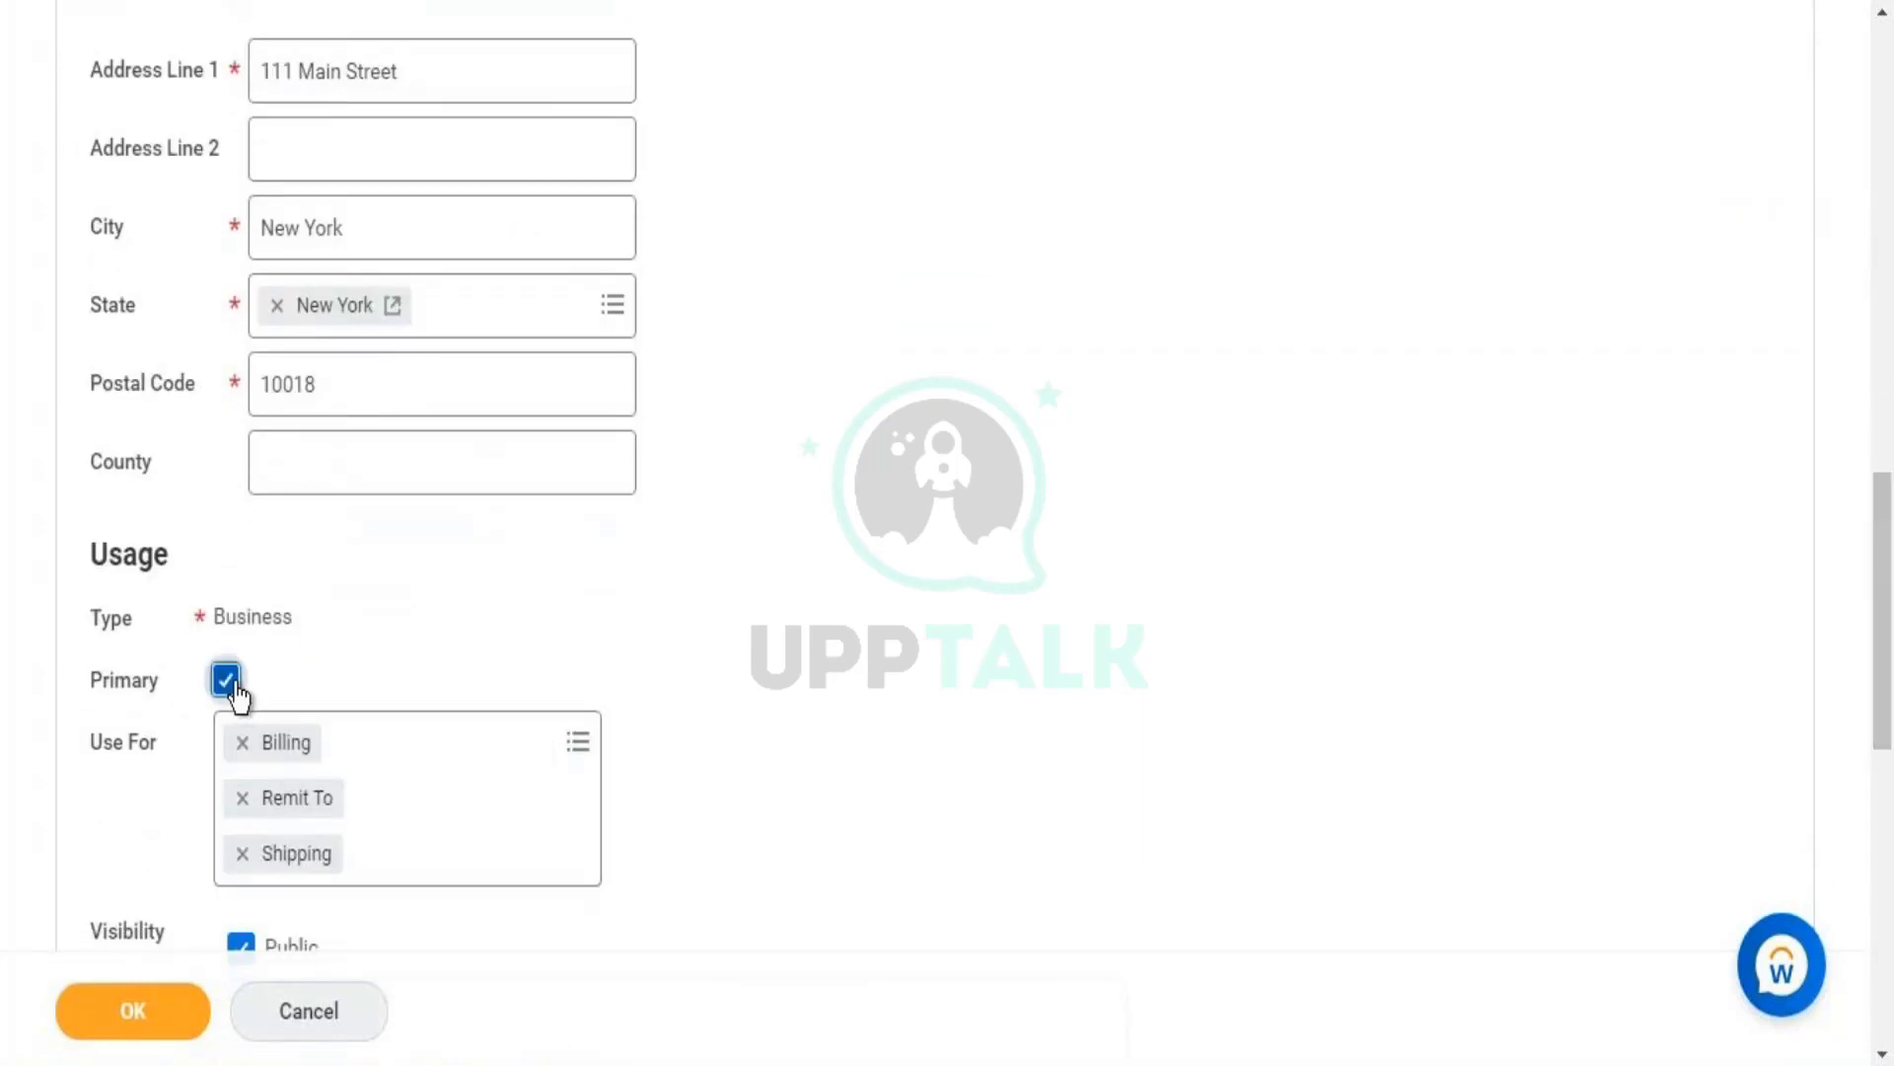
pyautogui.scroll(-3, 1890, 730)
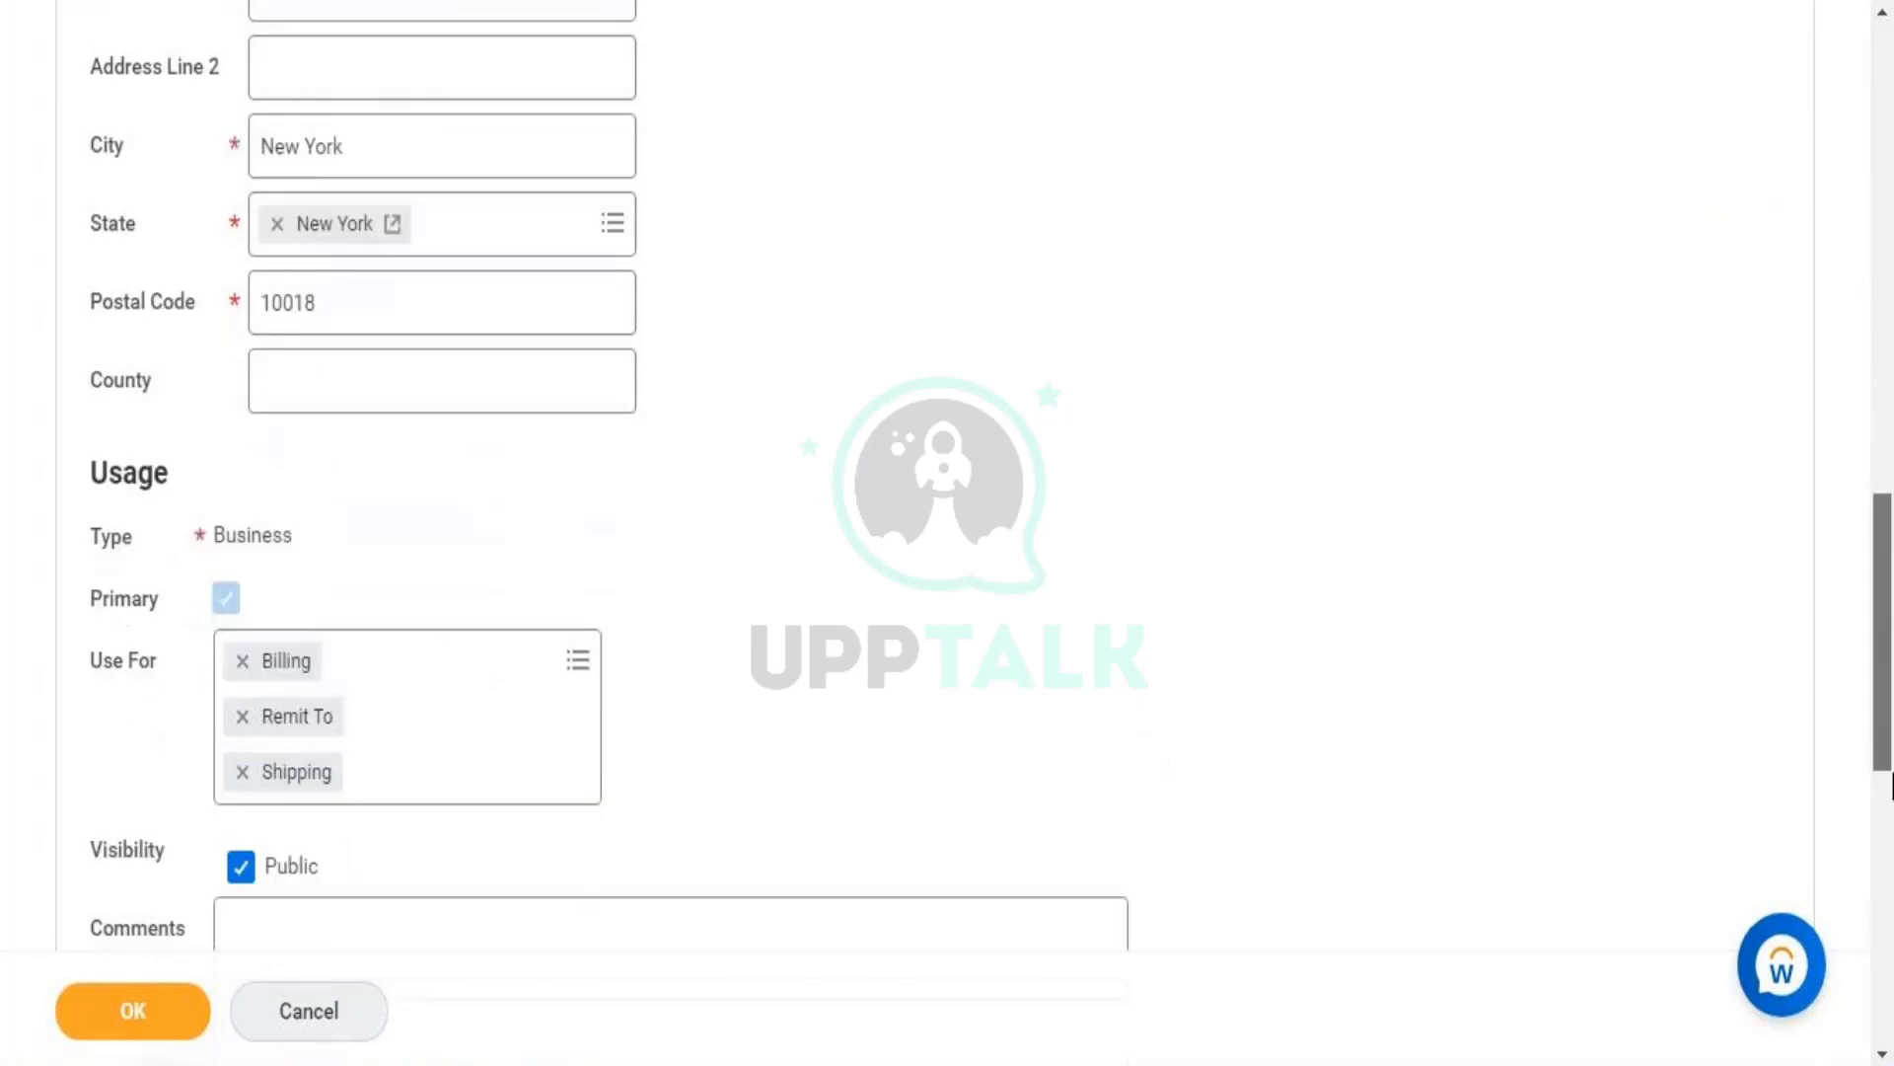
pyautogui.click(150, 1009)
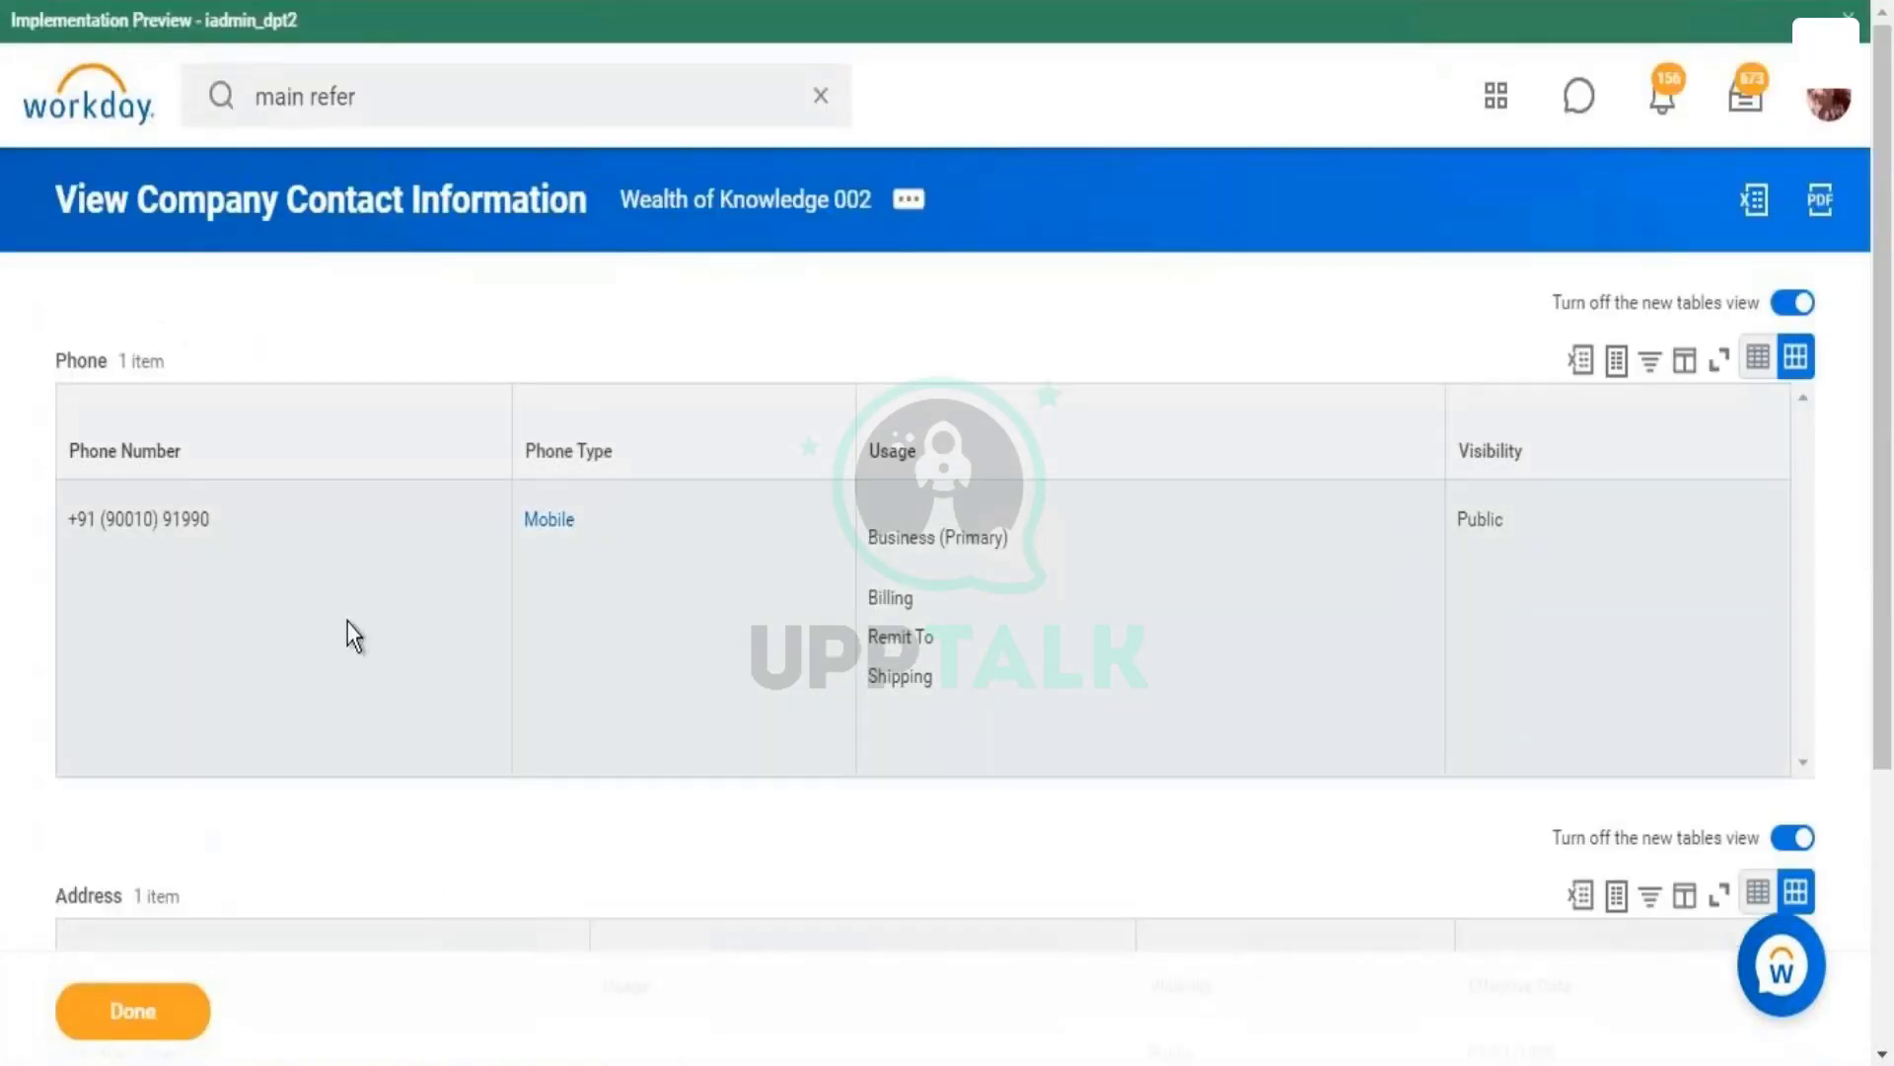
# - Review the saved Phone and Address tables, then return to the Wealth of Knowledge 002 company page
pyautogui.scroll(-4, 1388, 712)
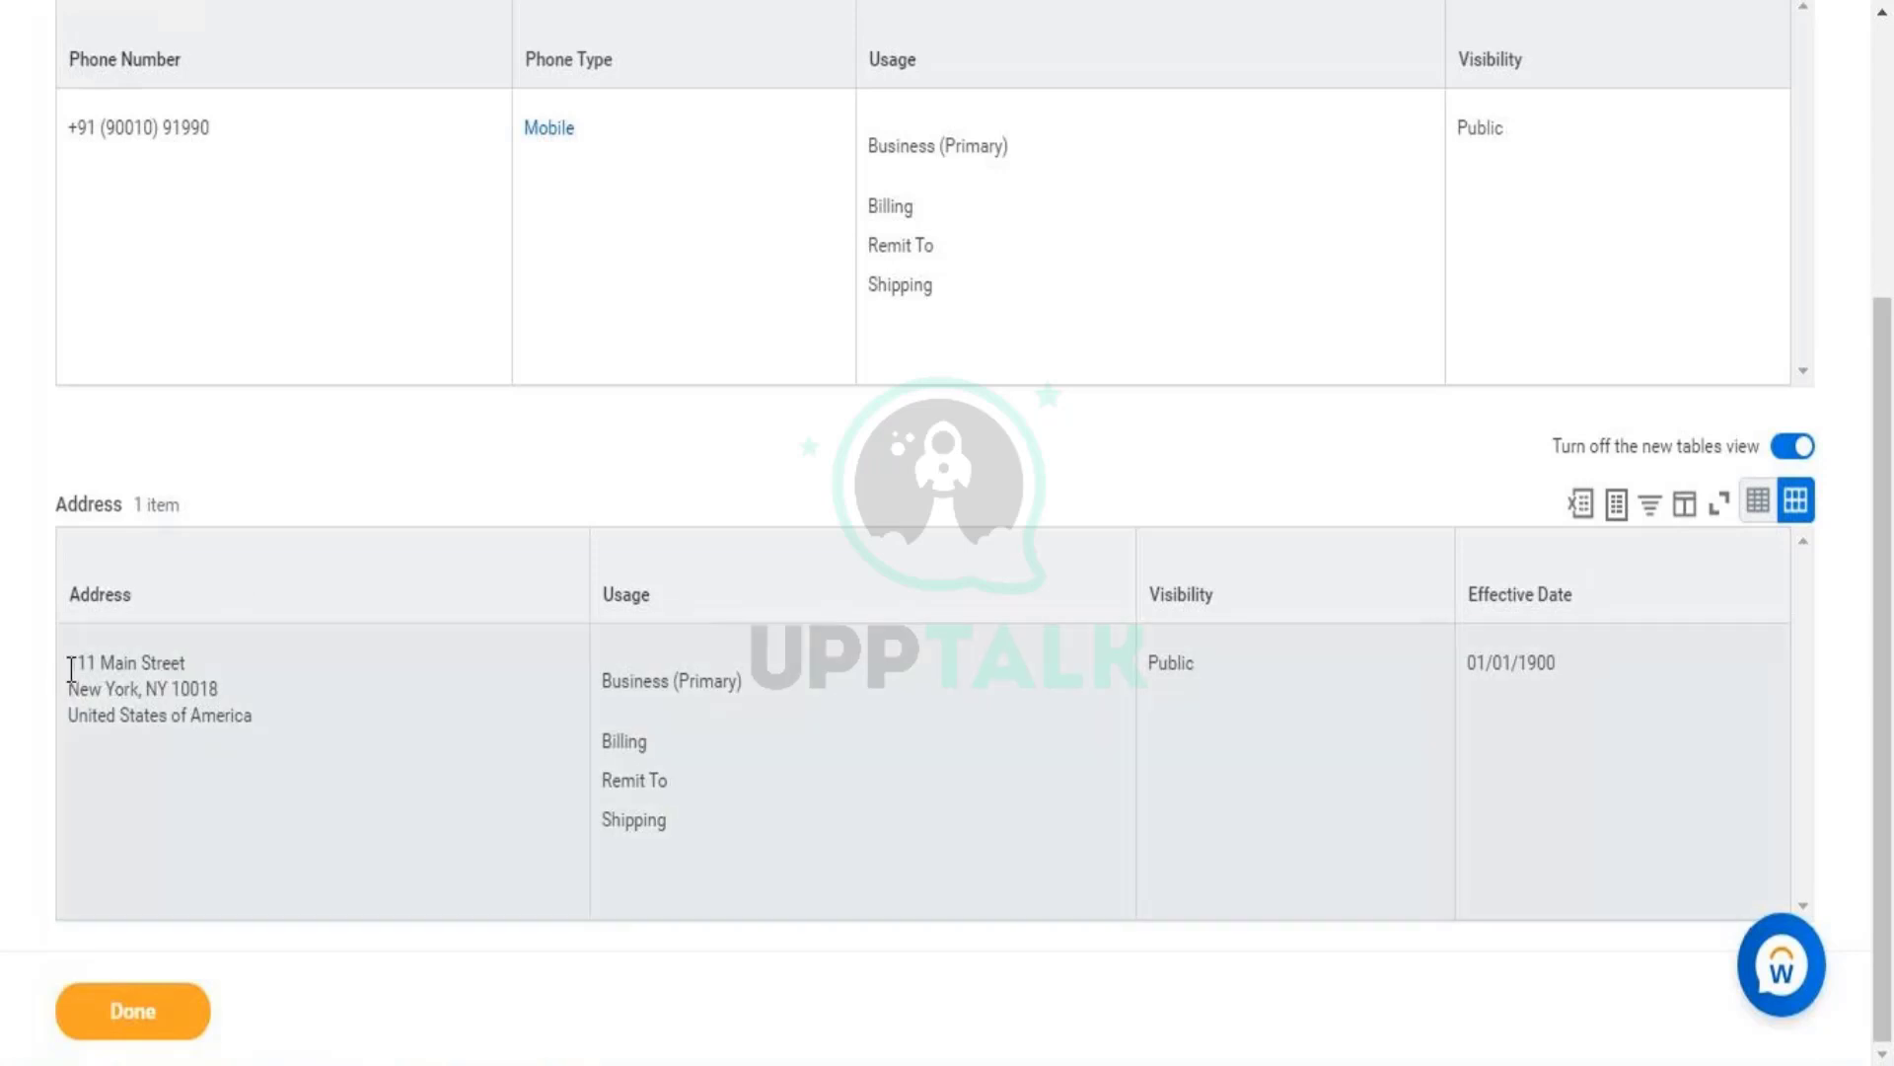
pyautogui.tripleClick(65, 671)
pyautogui.click(139, 736)
pyautogui.scroll(5, 947, 533)
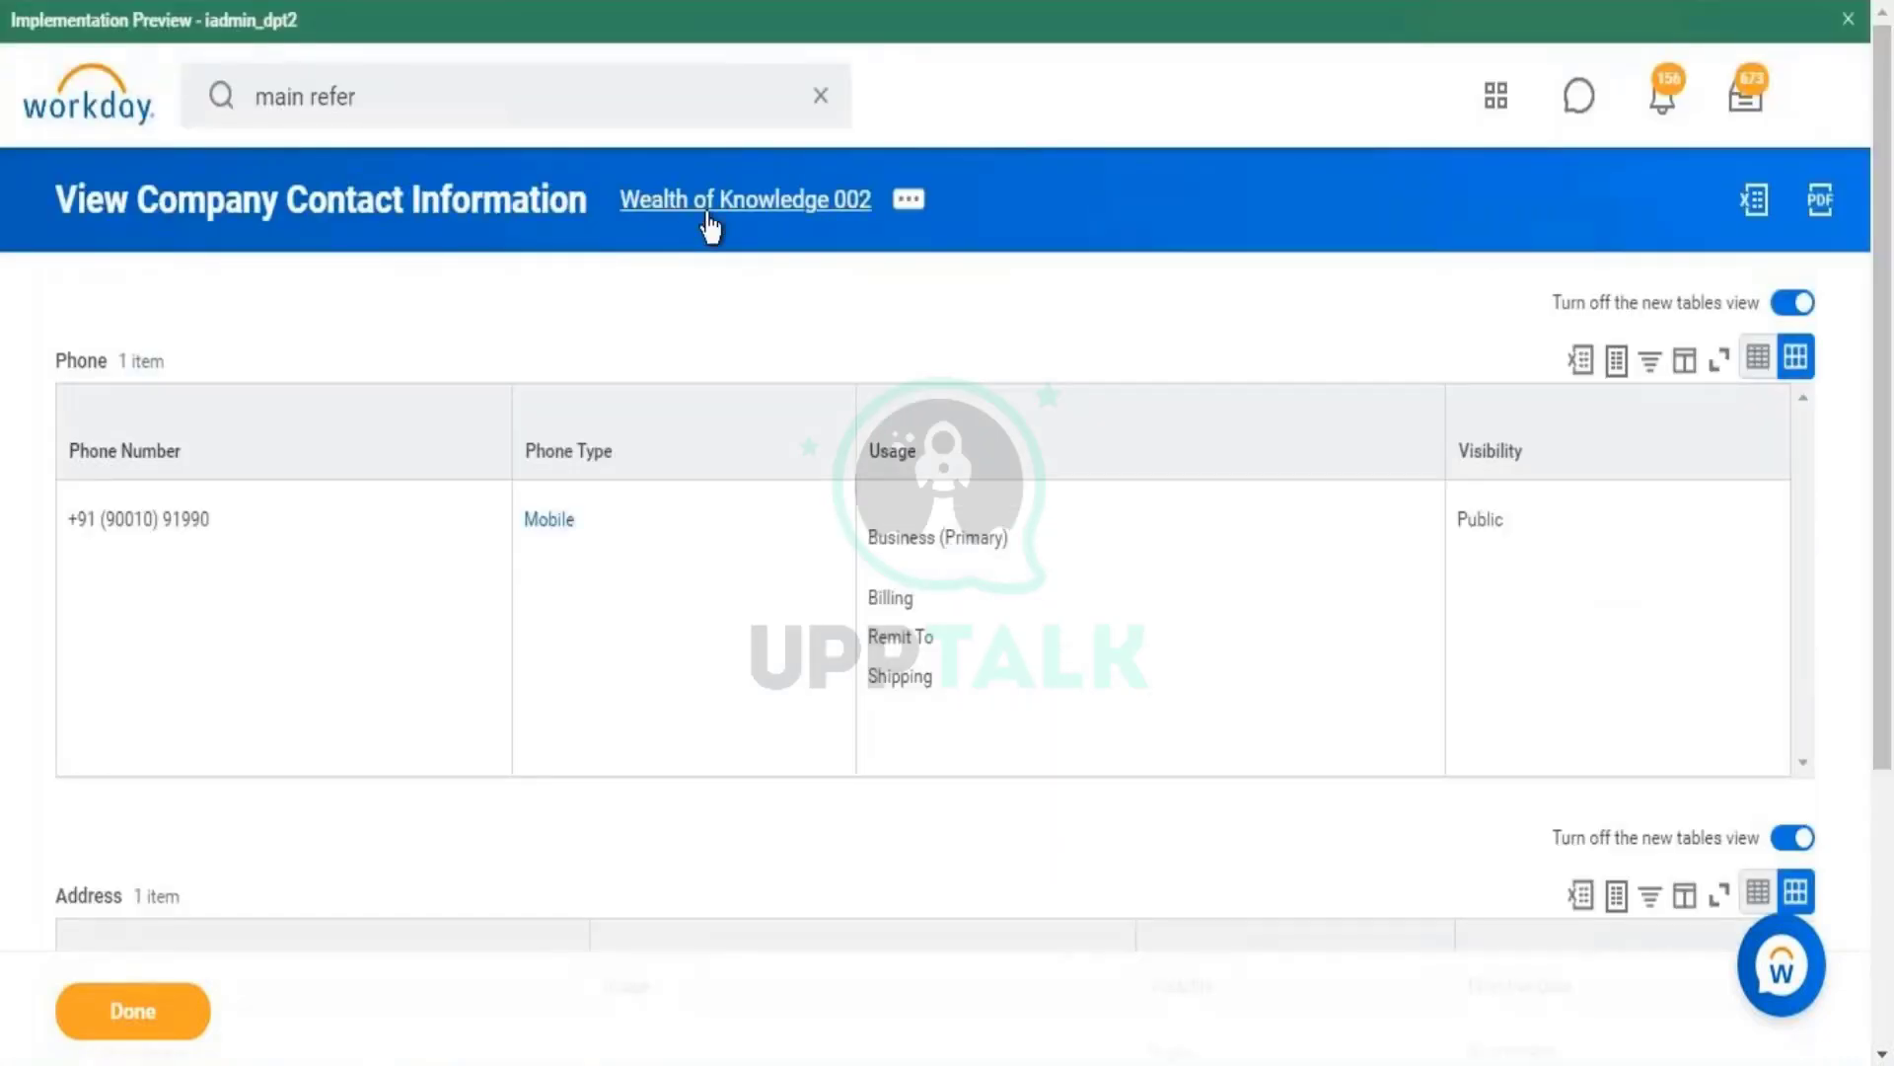
pyautogui.scroll(-5, 1893, 64)
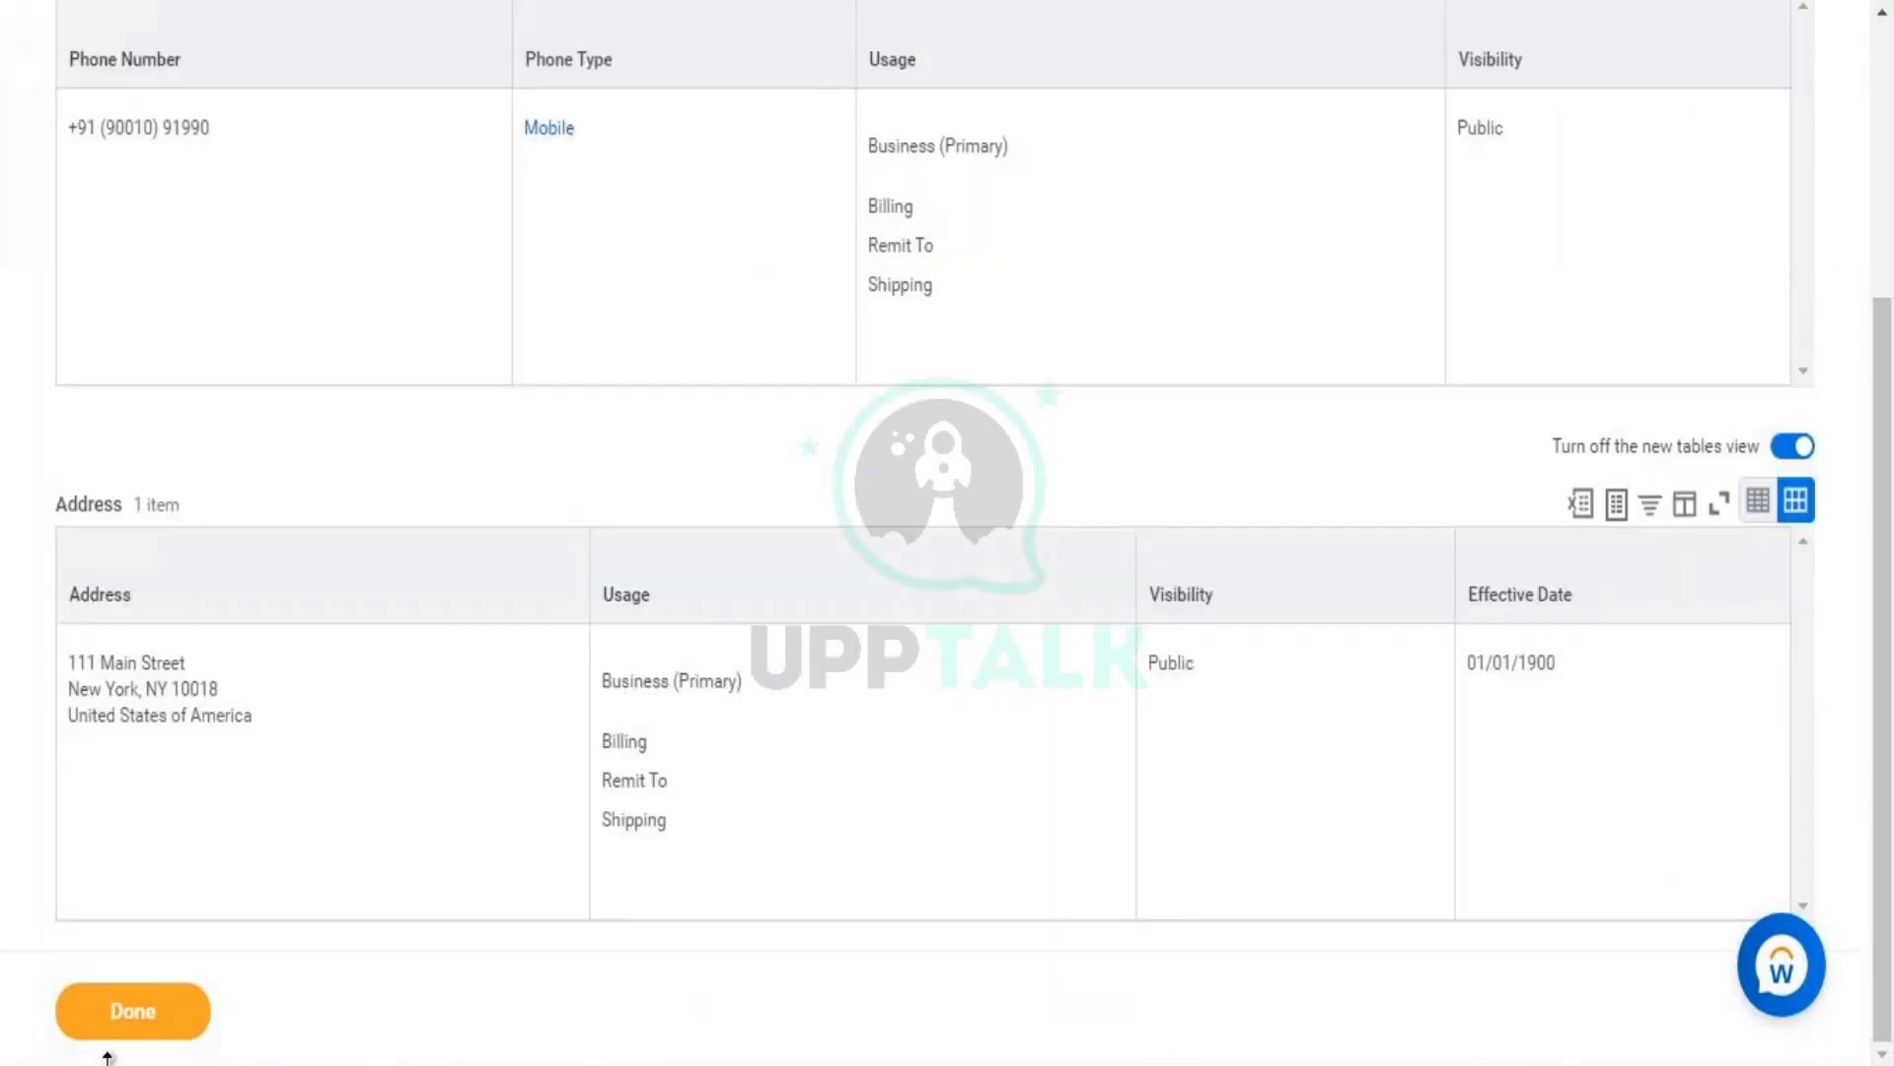
pyautogui.click(154, 1023)
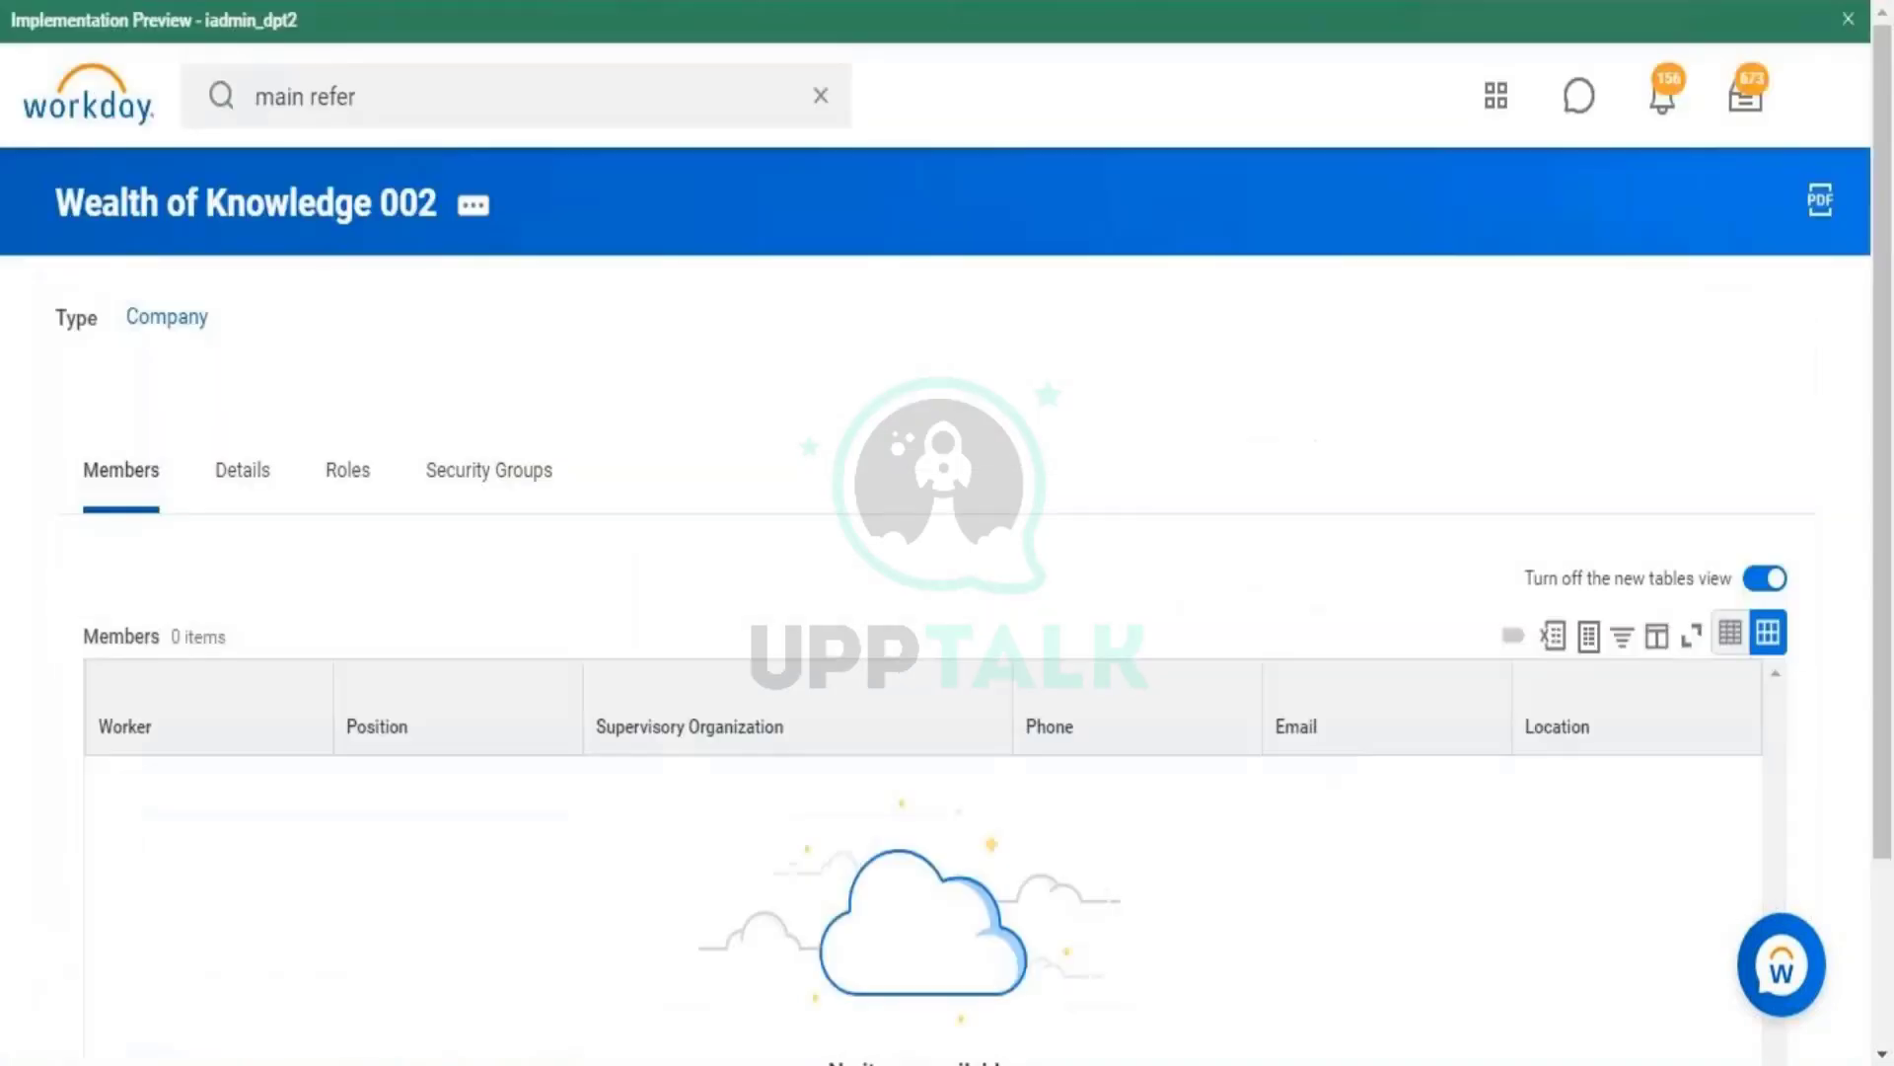
# - Search for 'main ref ID', then replace the search with 'view company'
pyautogui.click(544, 108)
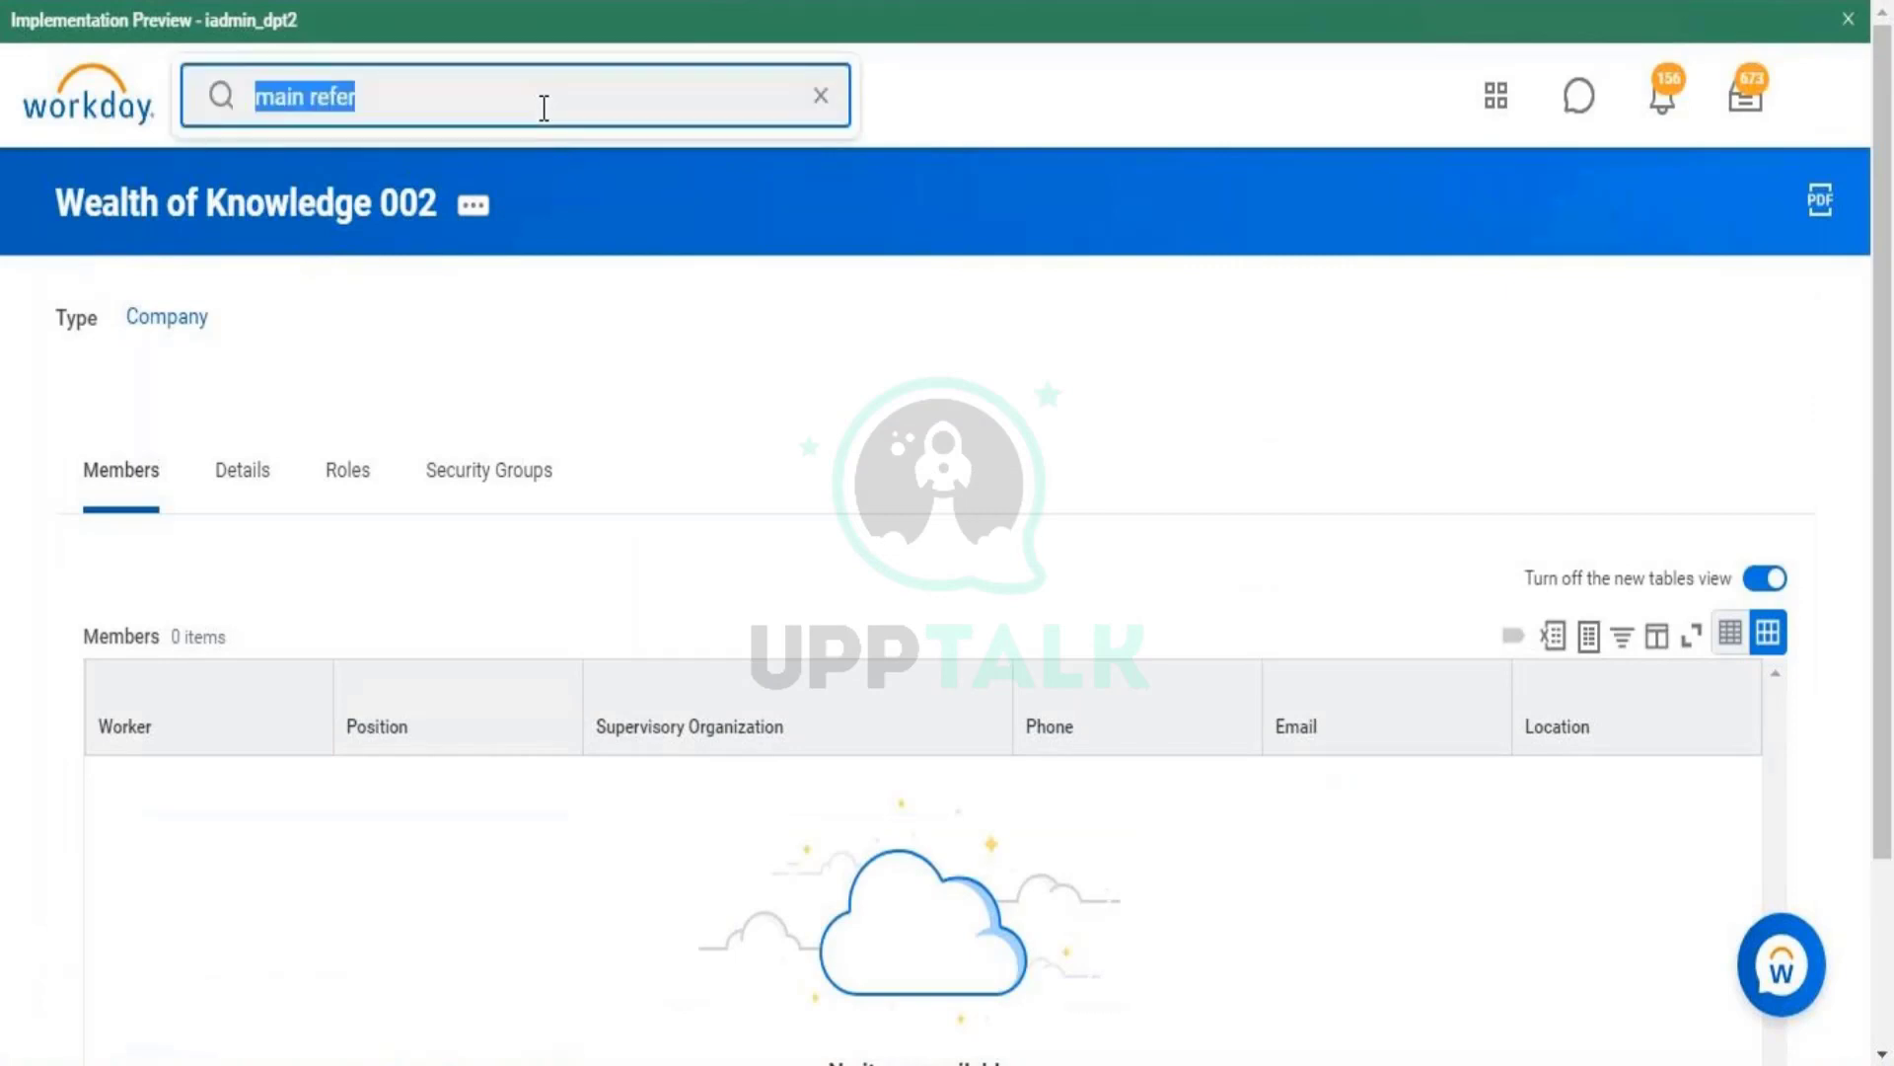
pyautogui.write('main ref ID')
pyautogui.press('Return')
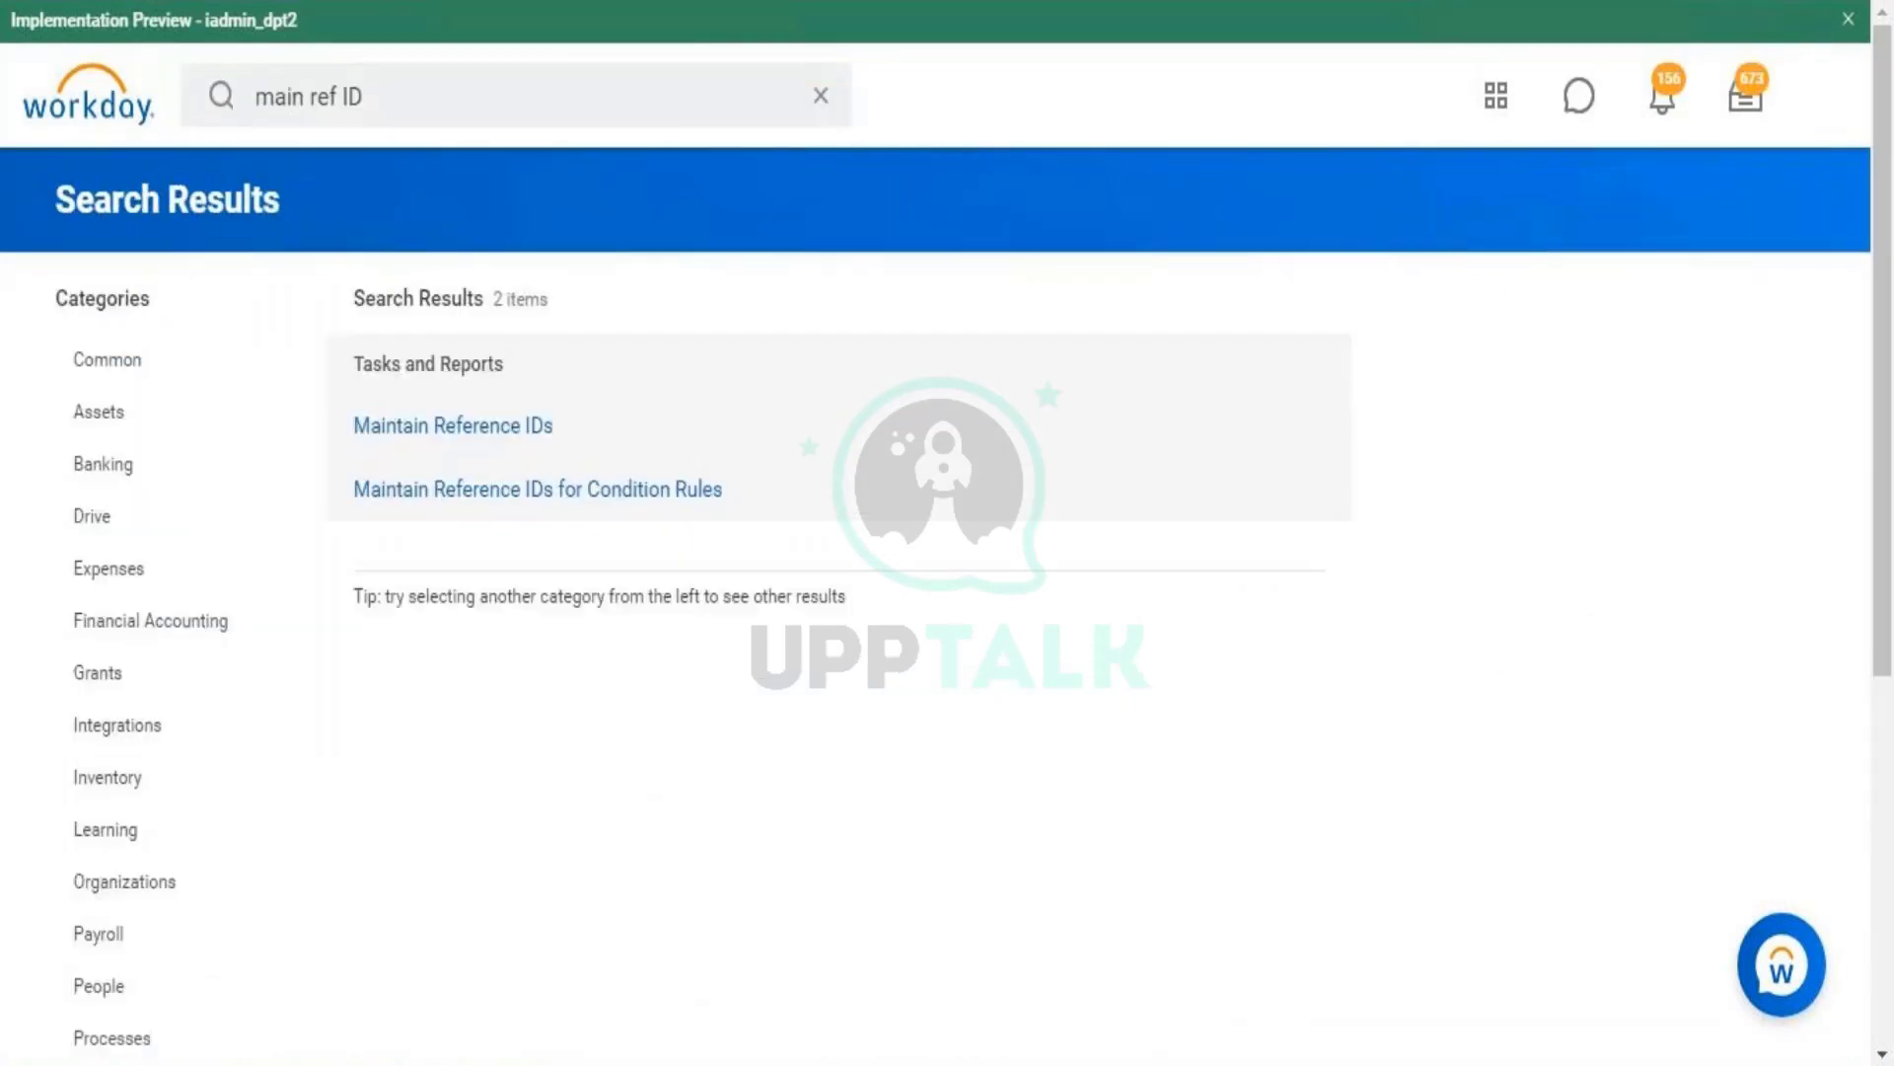
pyautogui.tripleClick(423, 105)
pyautogui.write('v')
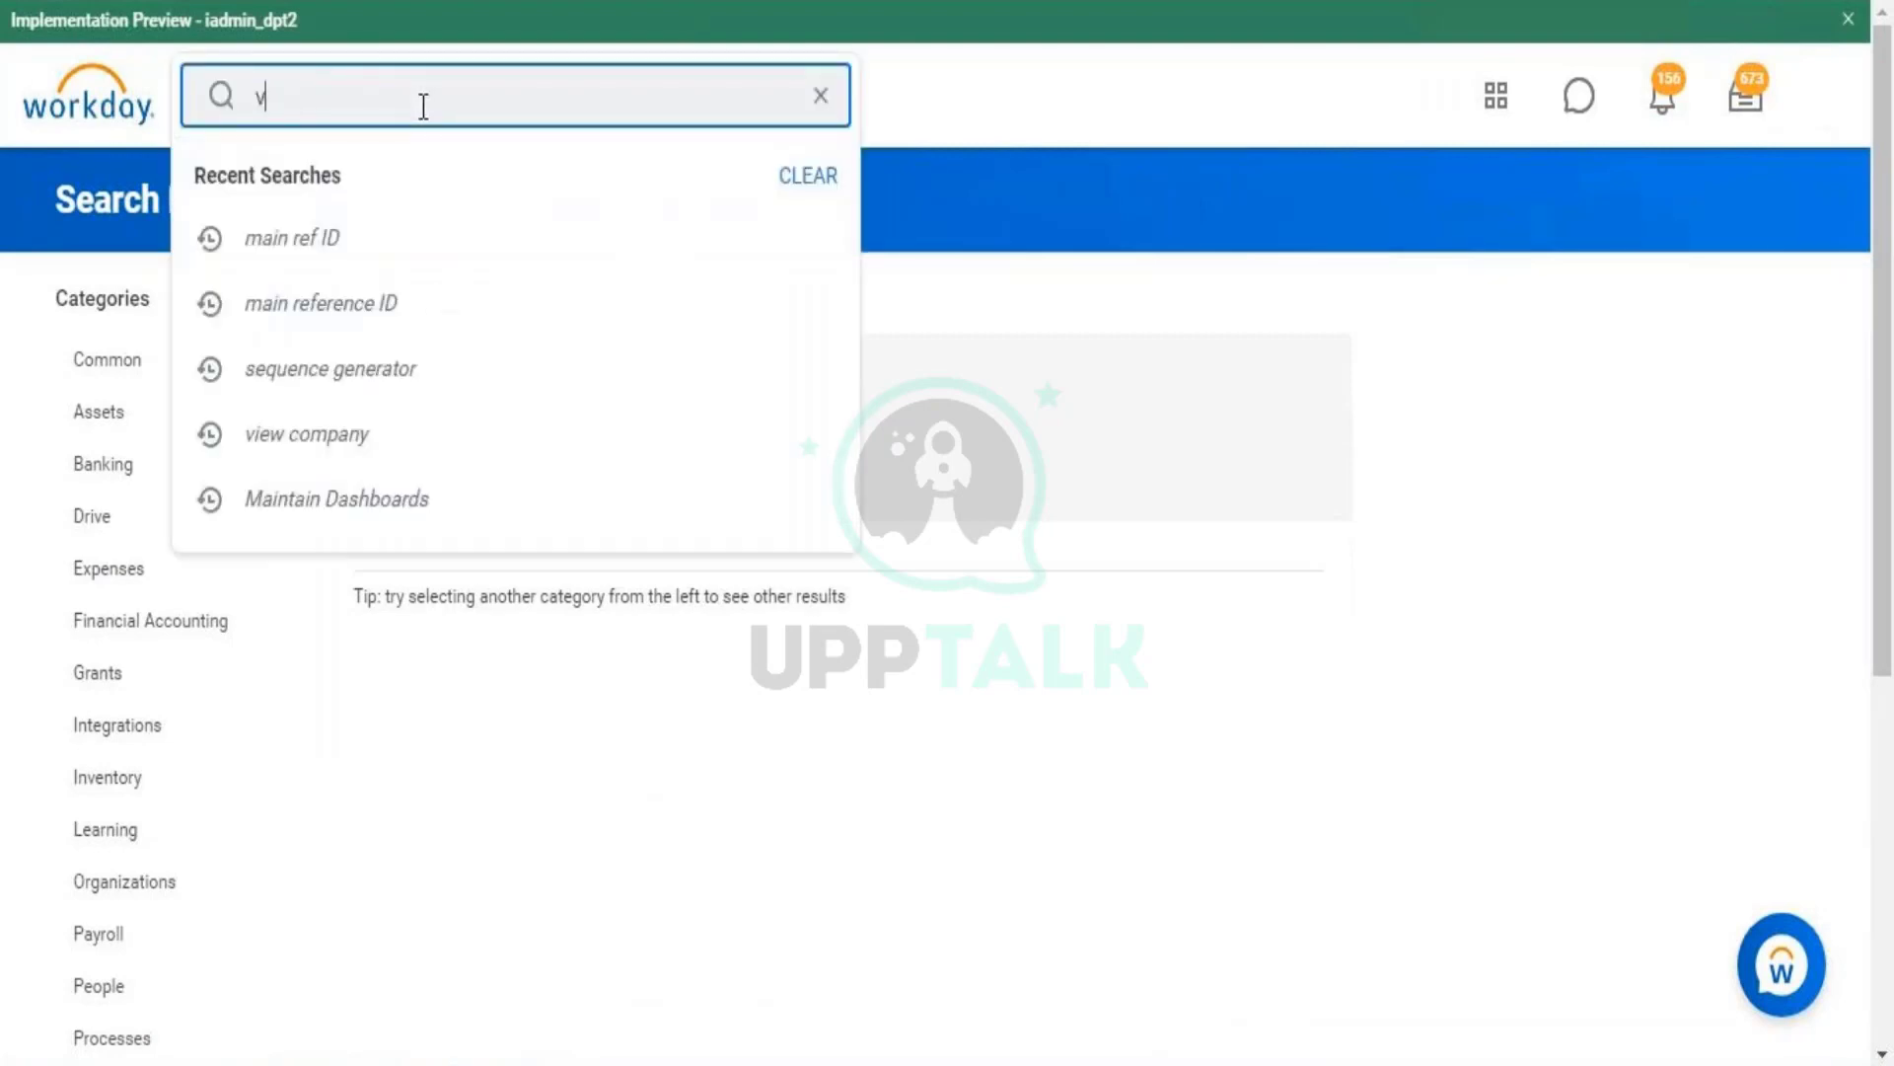
pyautogui.write('iew company')
pyautogui.press('Return')
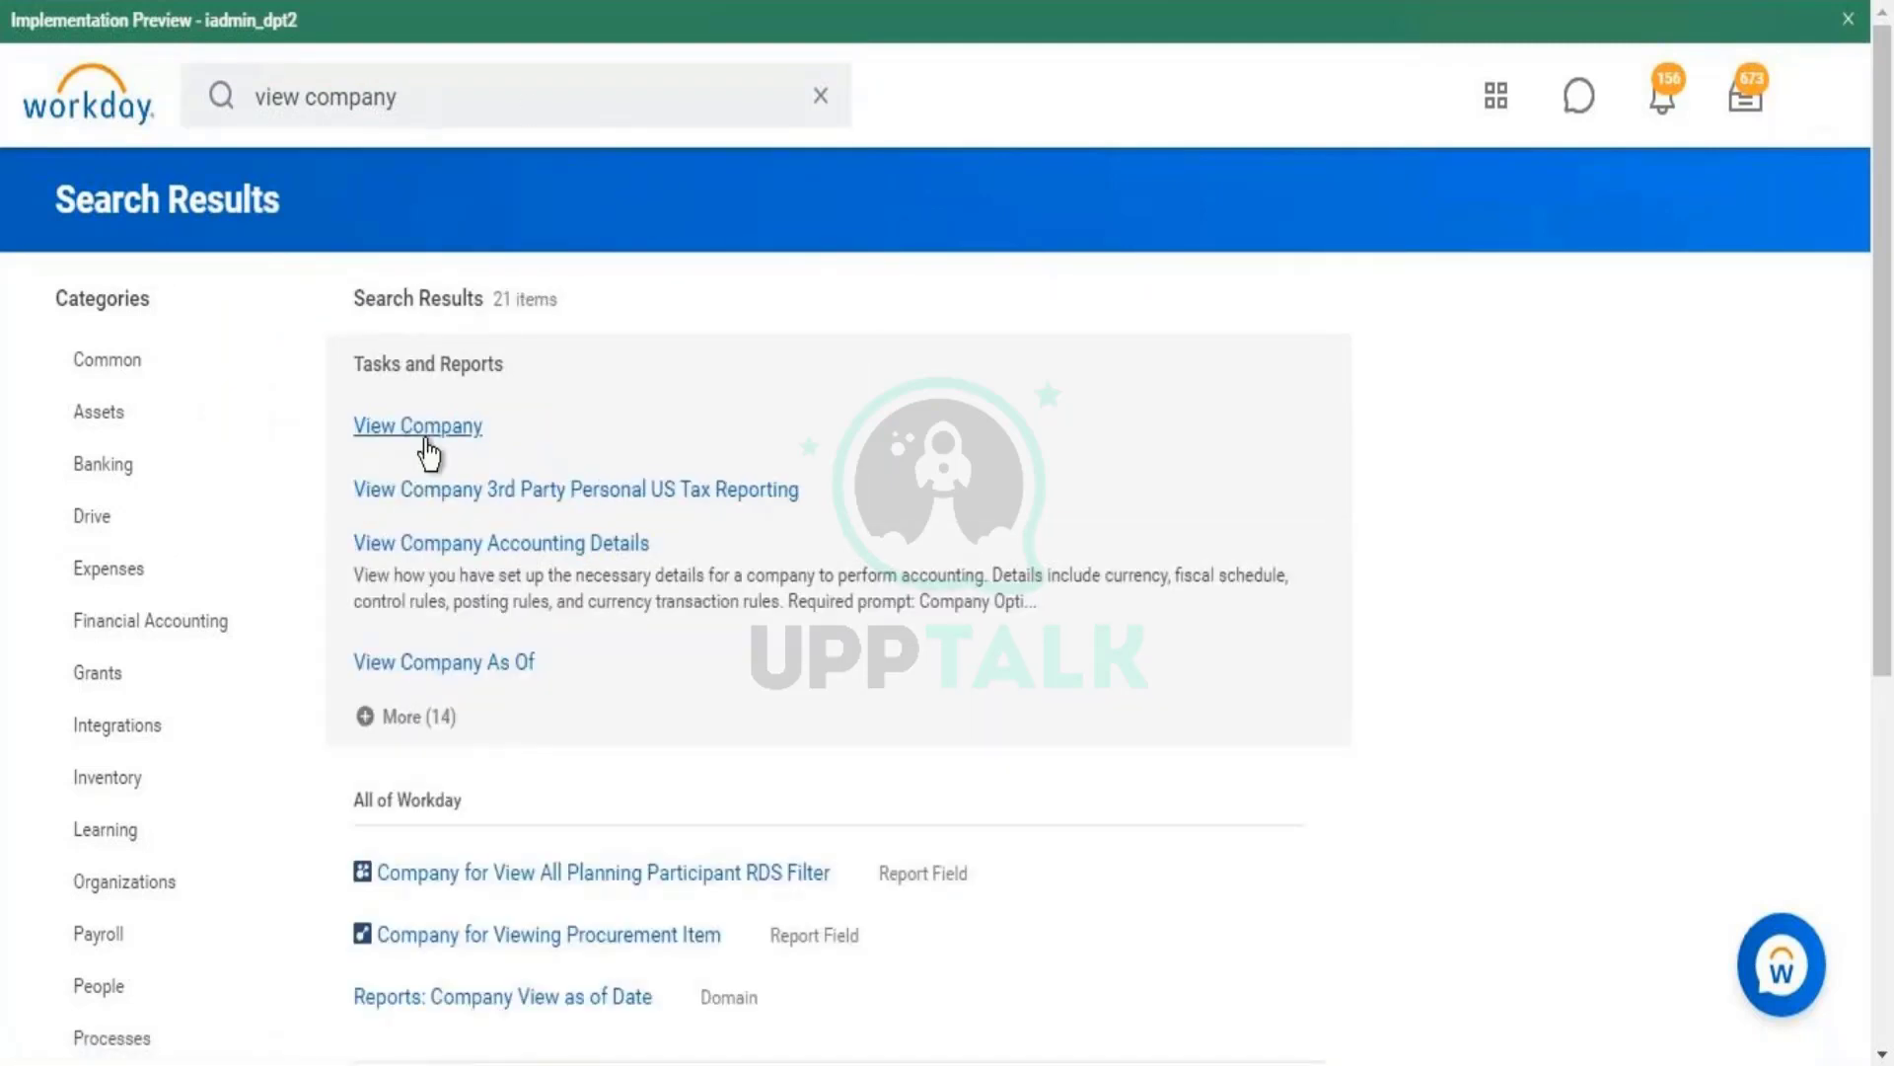
# - Run View Company with WOK001 entered as the company
pyautogui.click(427, 439)
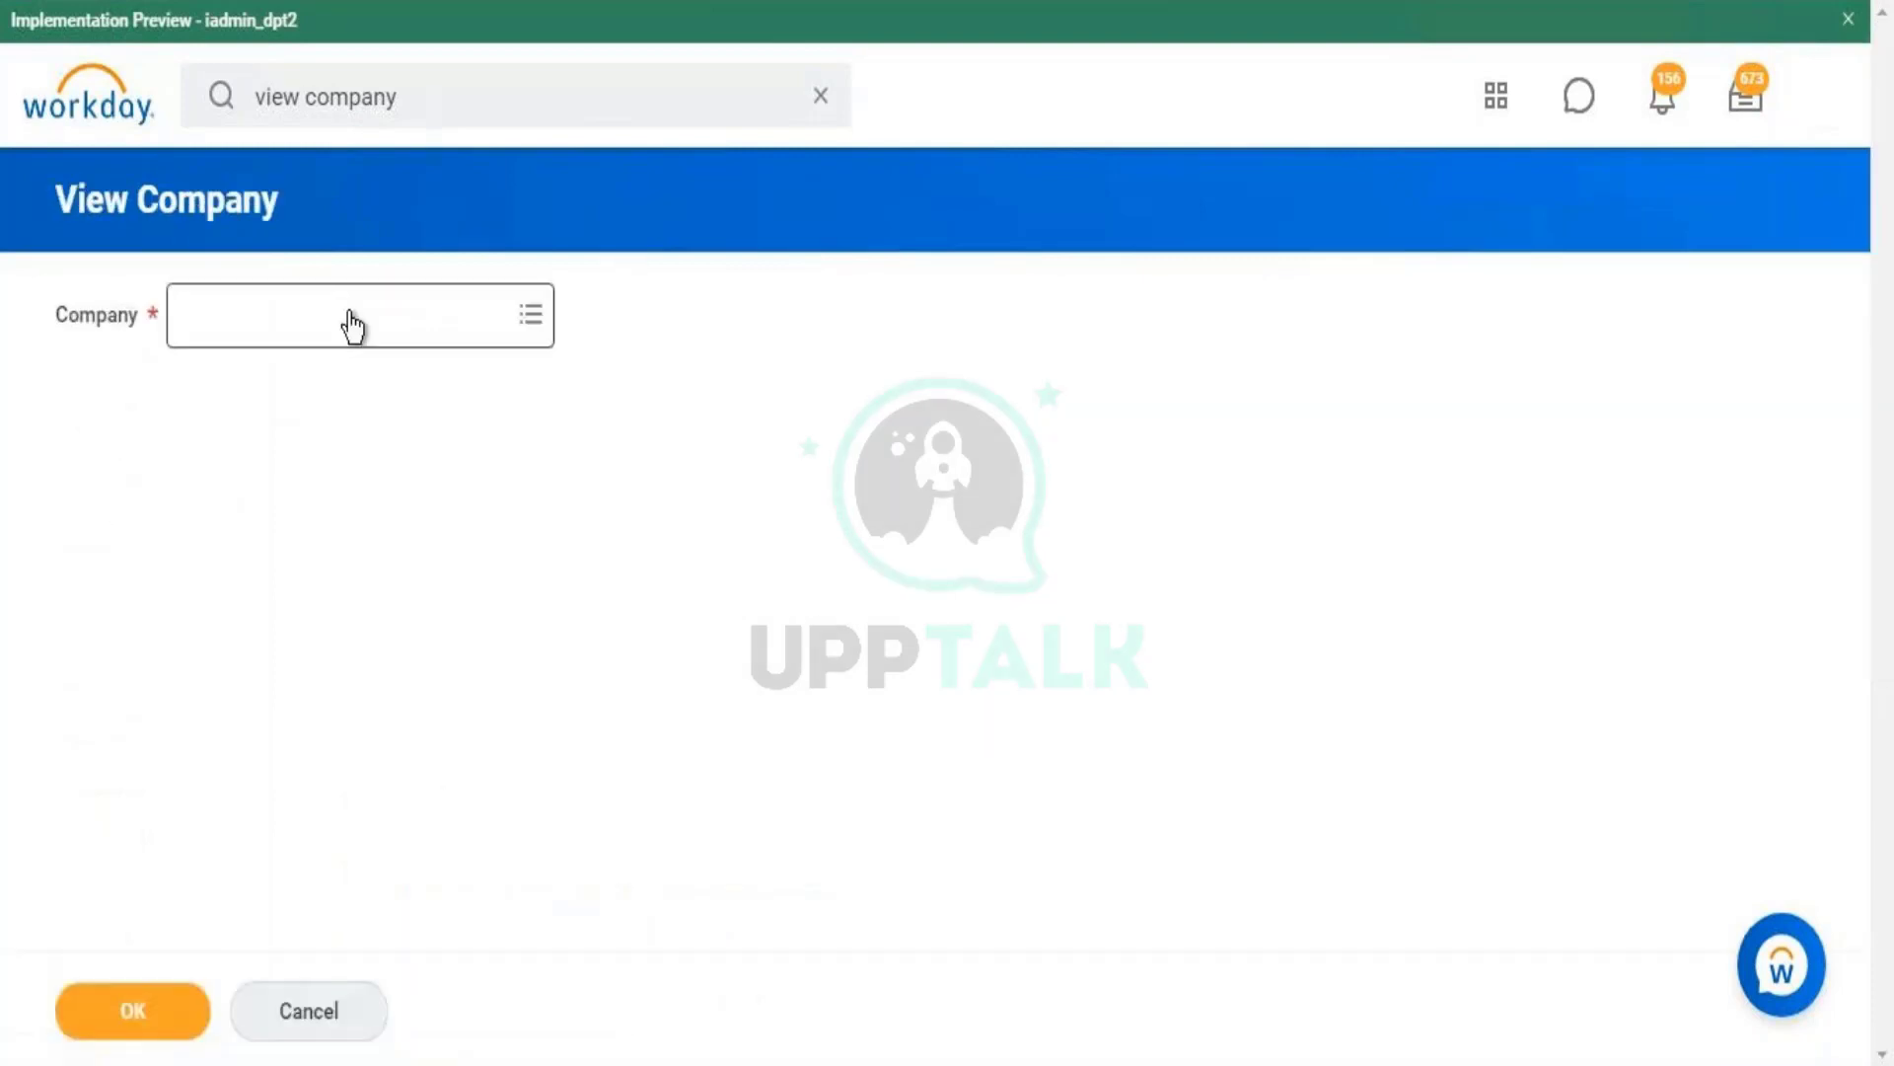
pyautogui.write('w')
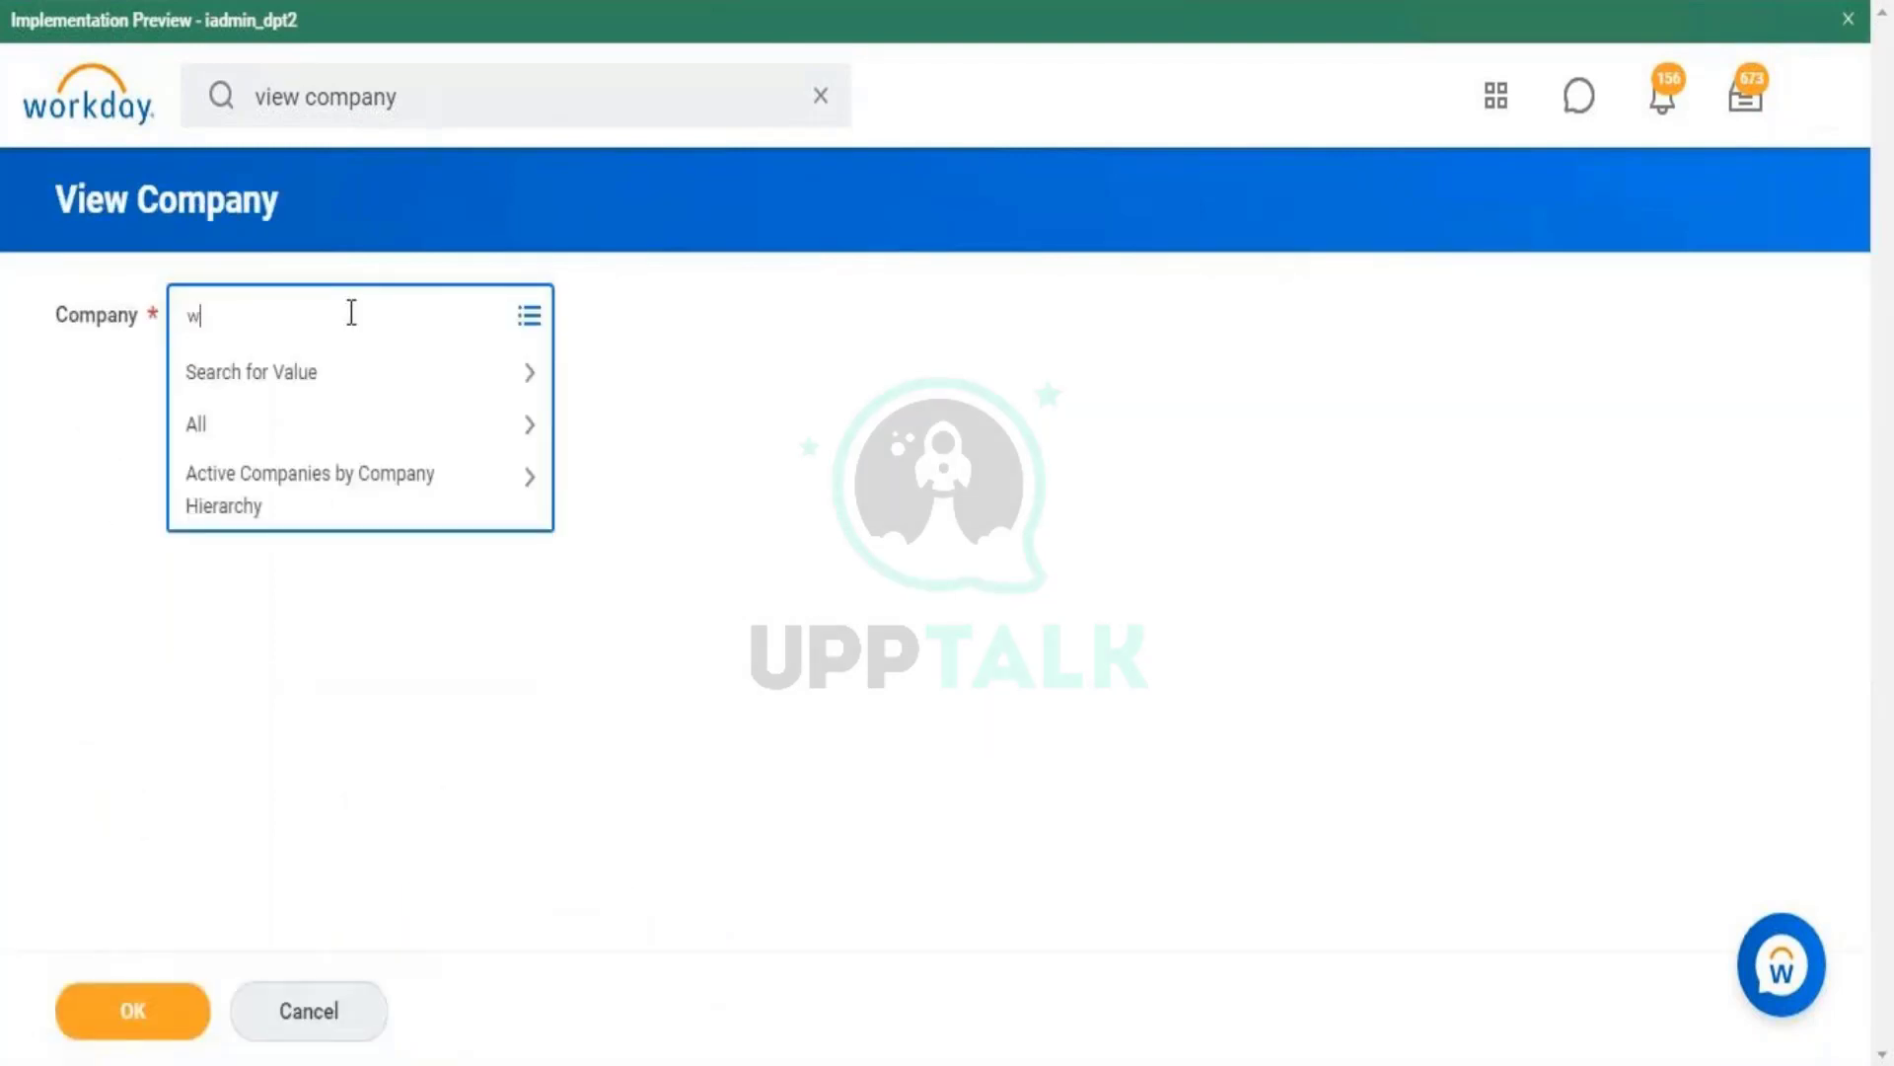
pyautogui.write('ea')
pyautogui.press('BackSpace')
pyautogui.press('BackSpace')
pyautogui.press('BackSpace')
pyautogui.press('capslock')
pyautogui.write('WOK01')
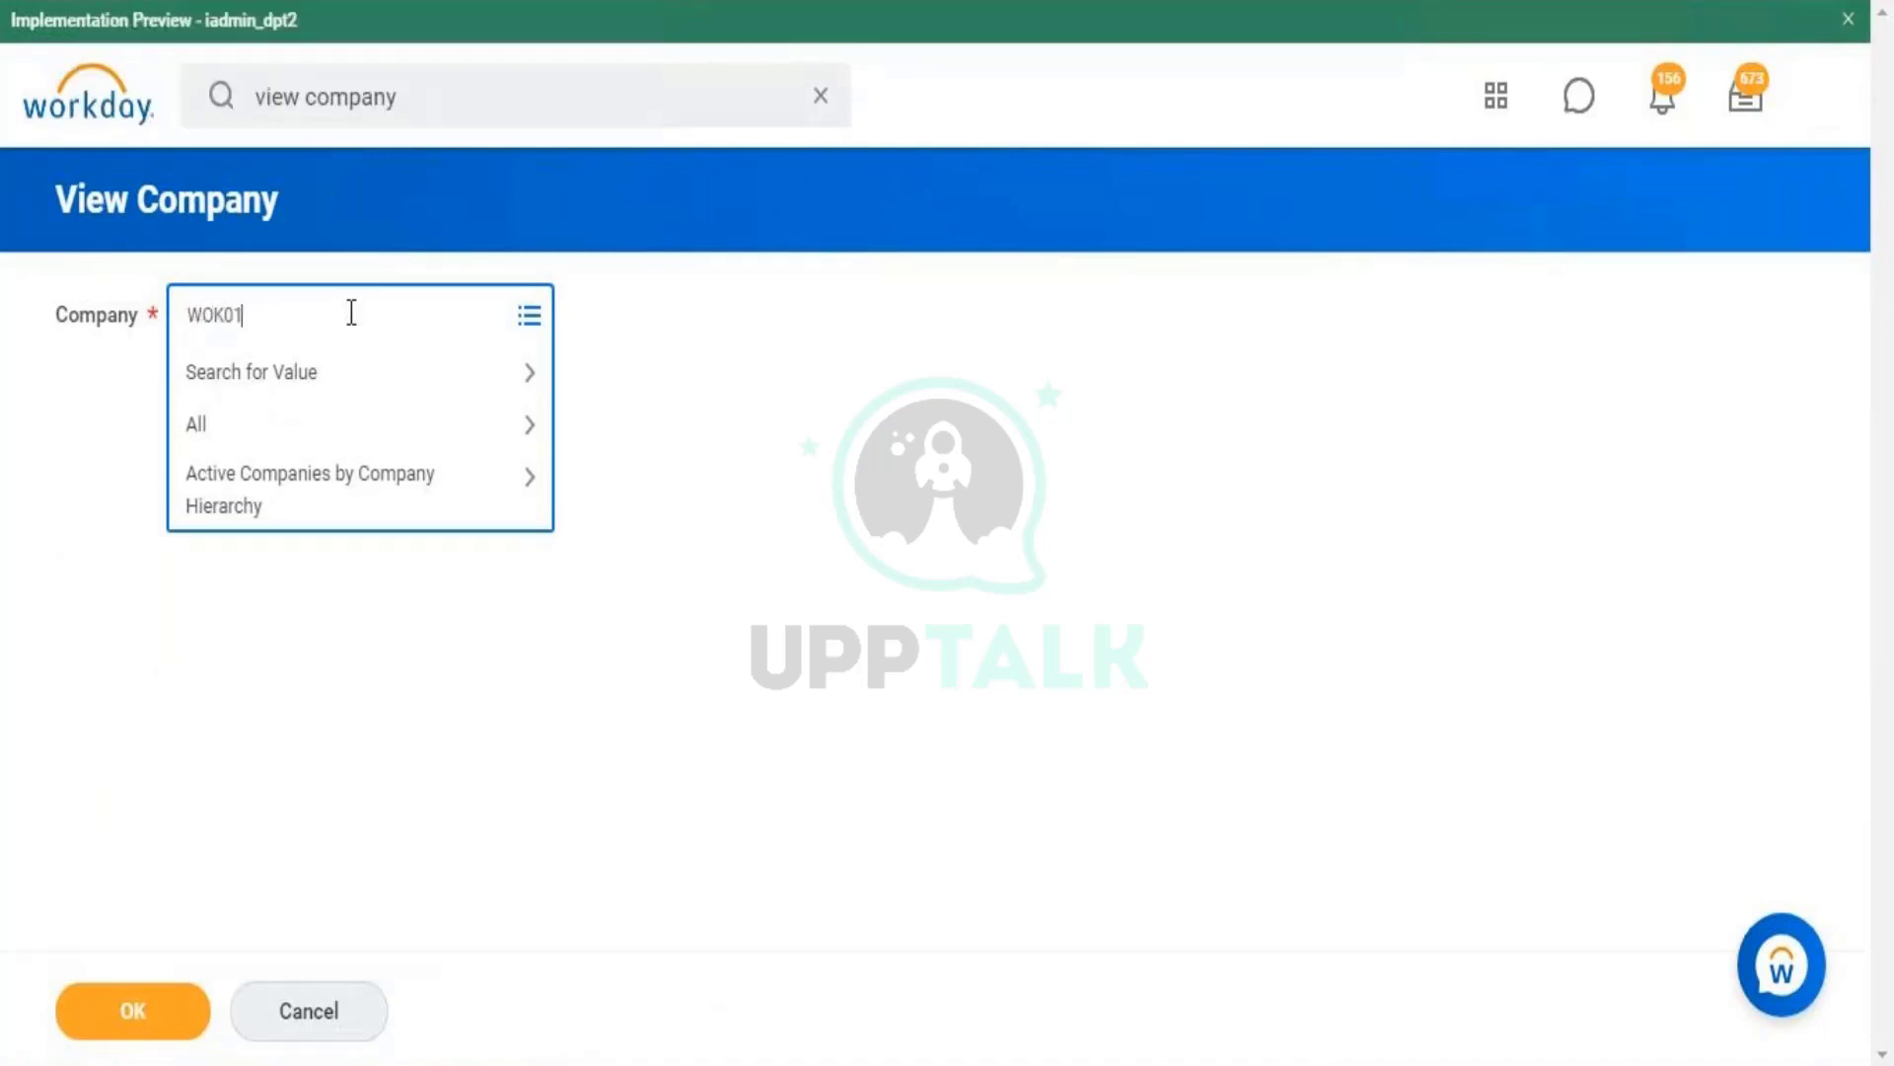
pyautogui.press('BackSpace')
pyautogui.write('01')
pyautogui.press('Return')
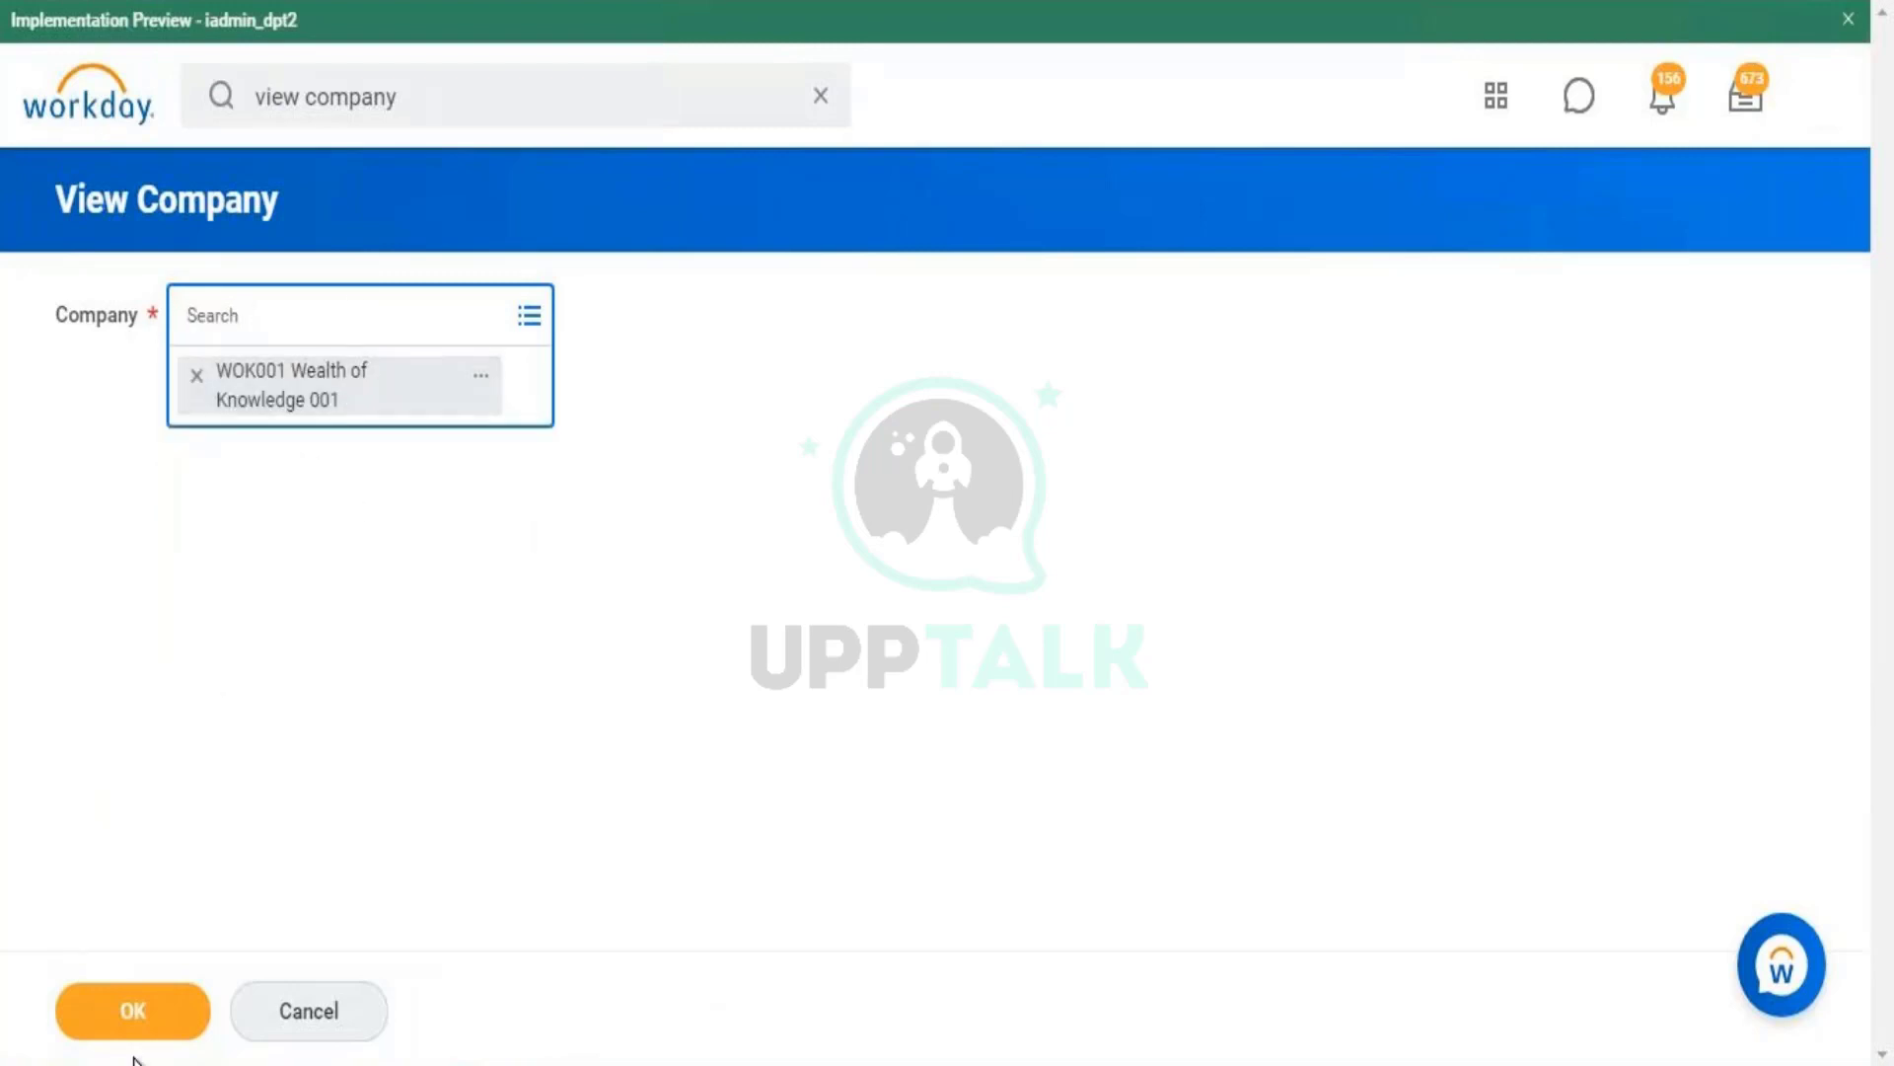
pyautogui.click(181, 1014)
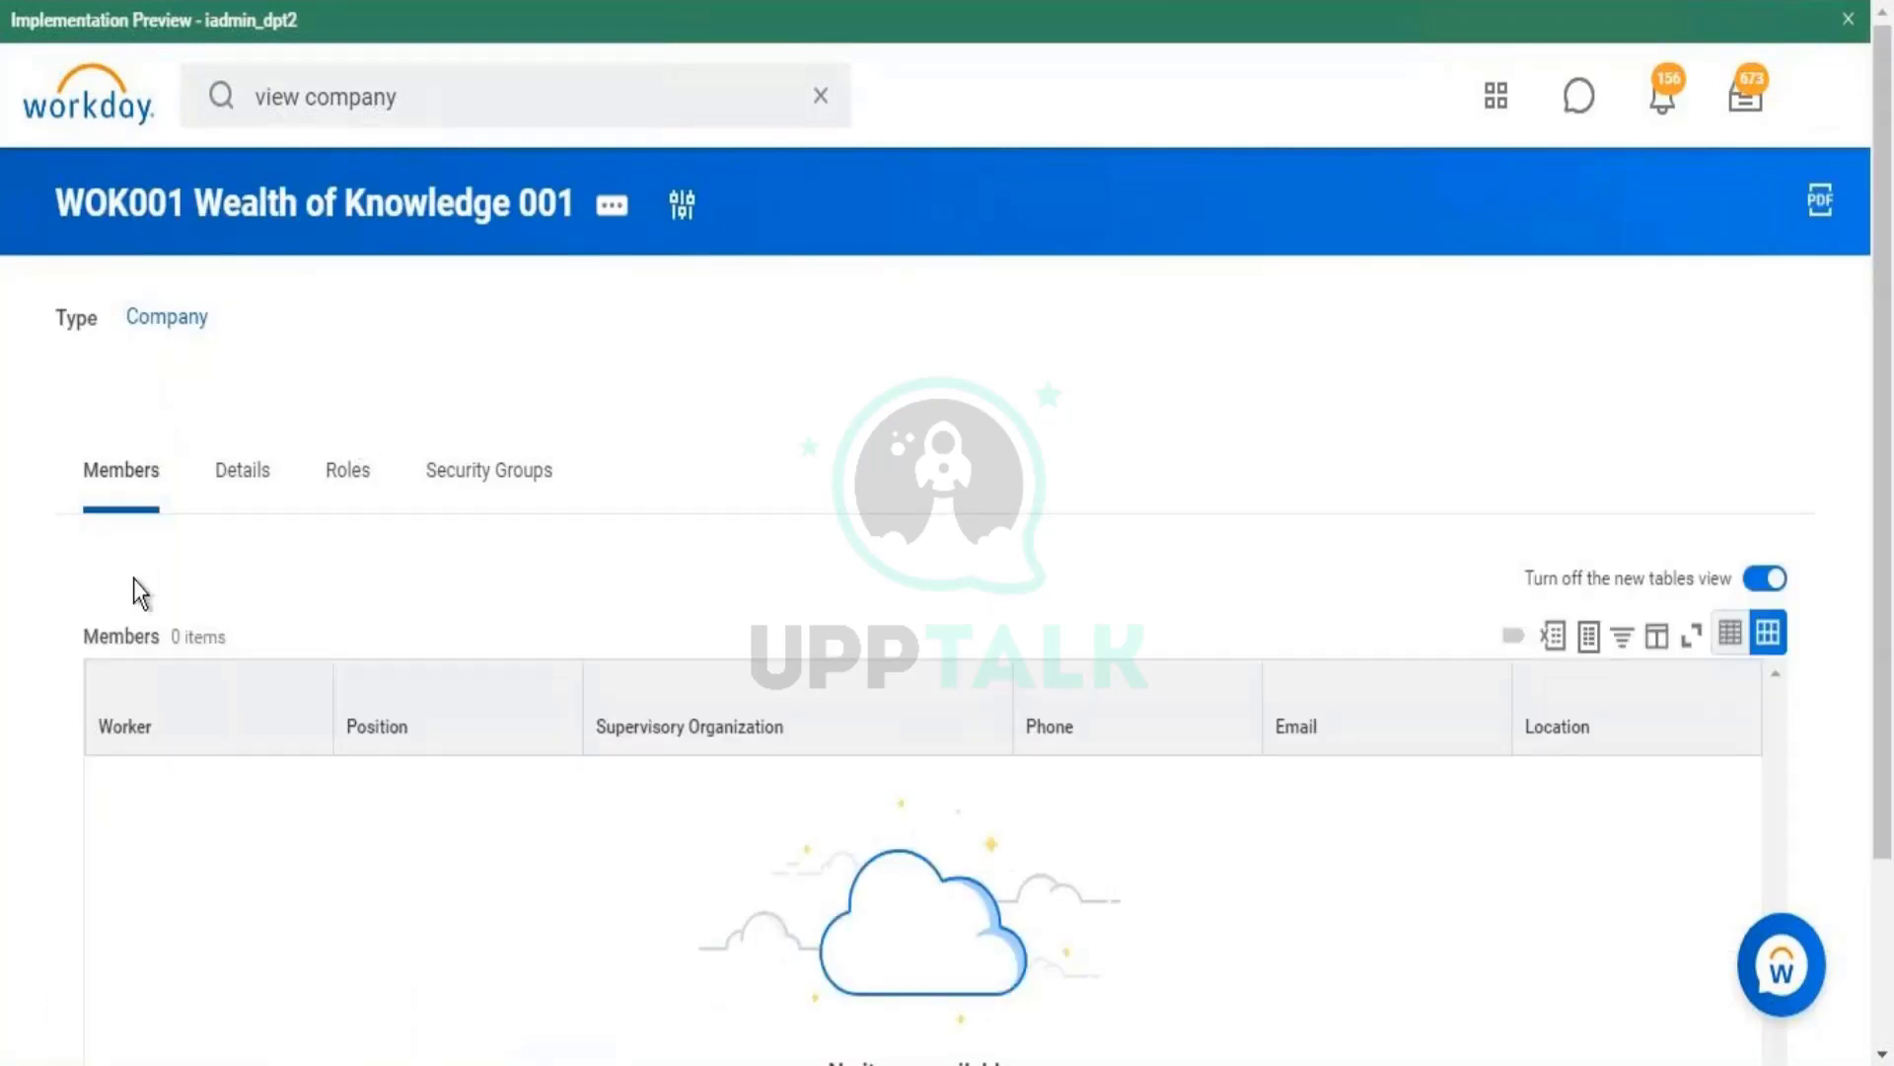
# - View the company's Integration IDs, noting reference ID COMPANY-6-2146
pyautogui.click(237, 473)
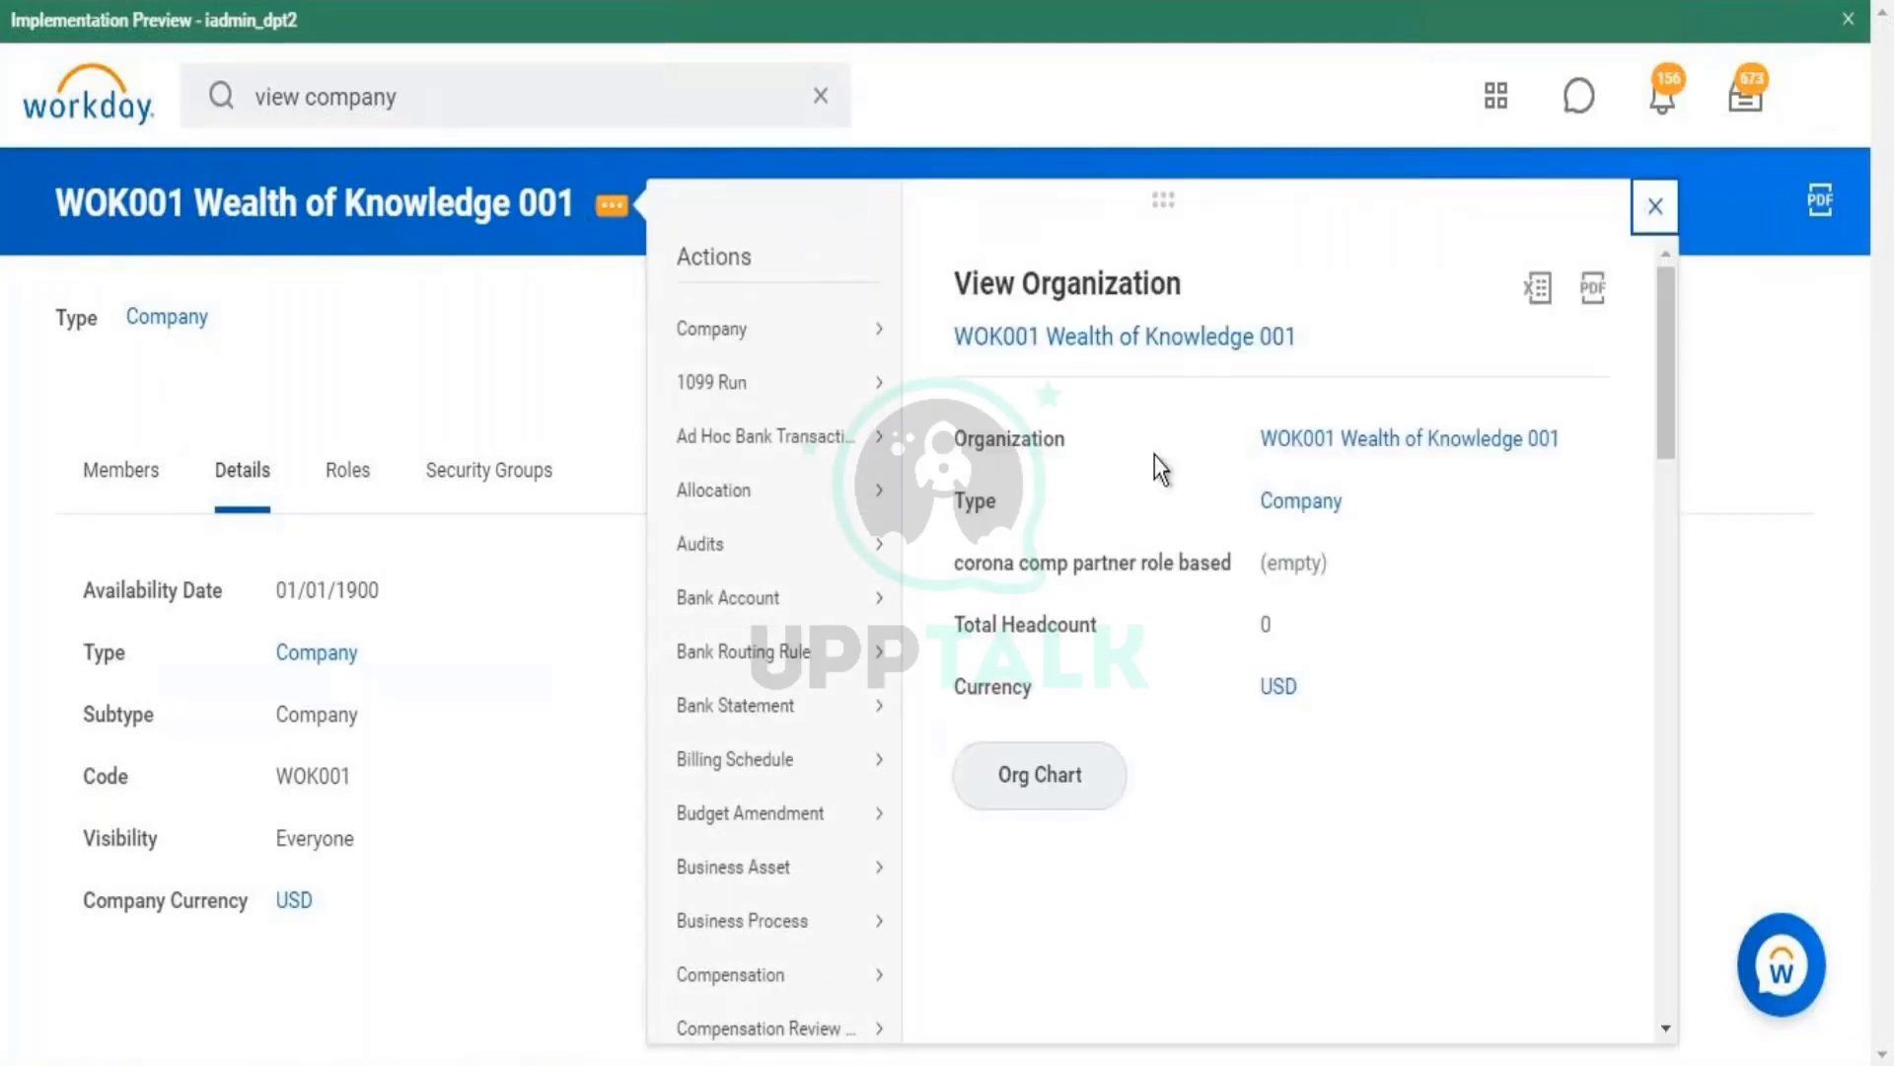
pyautogui.moveTo(1663, 308); pyautogui.dragTo(1667, 563)
pyautogui.moveTo(804, 689)
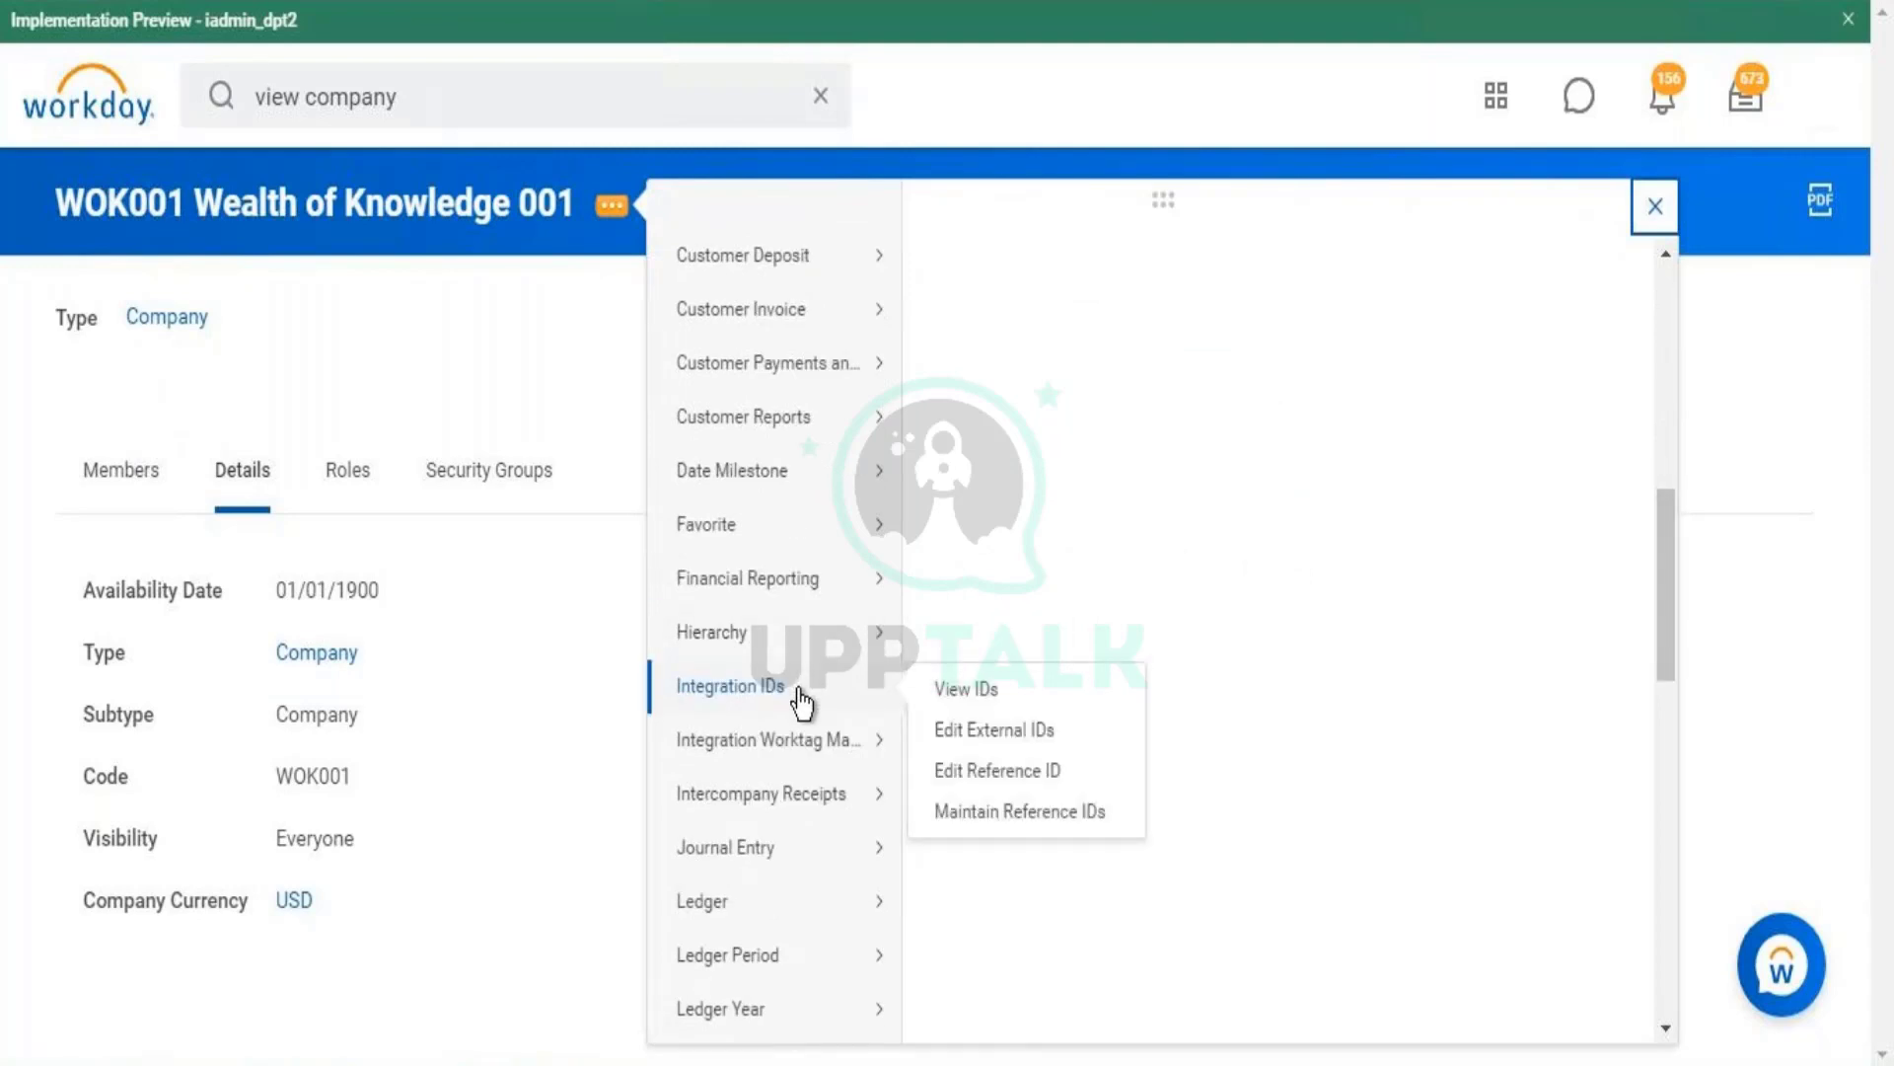
pyautogui.click(947, 702)
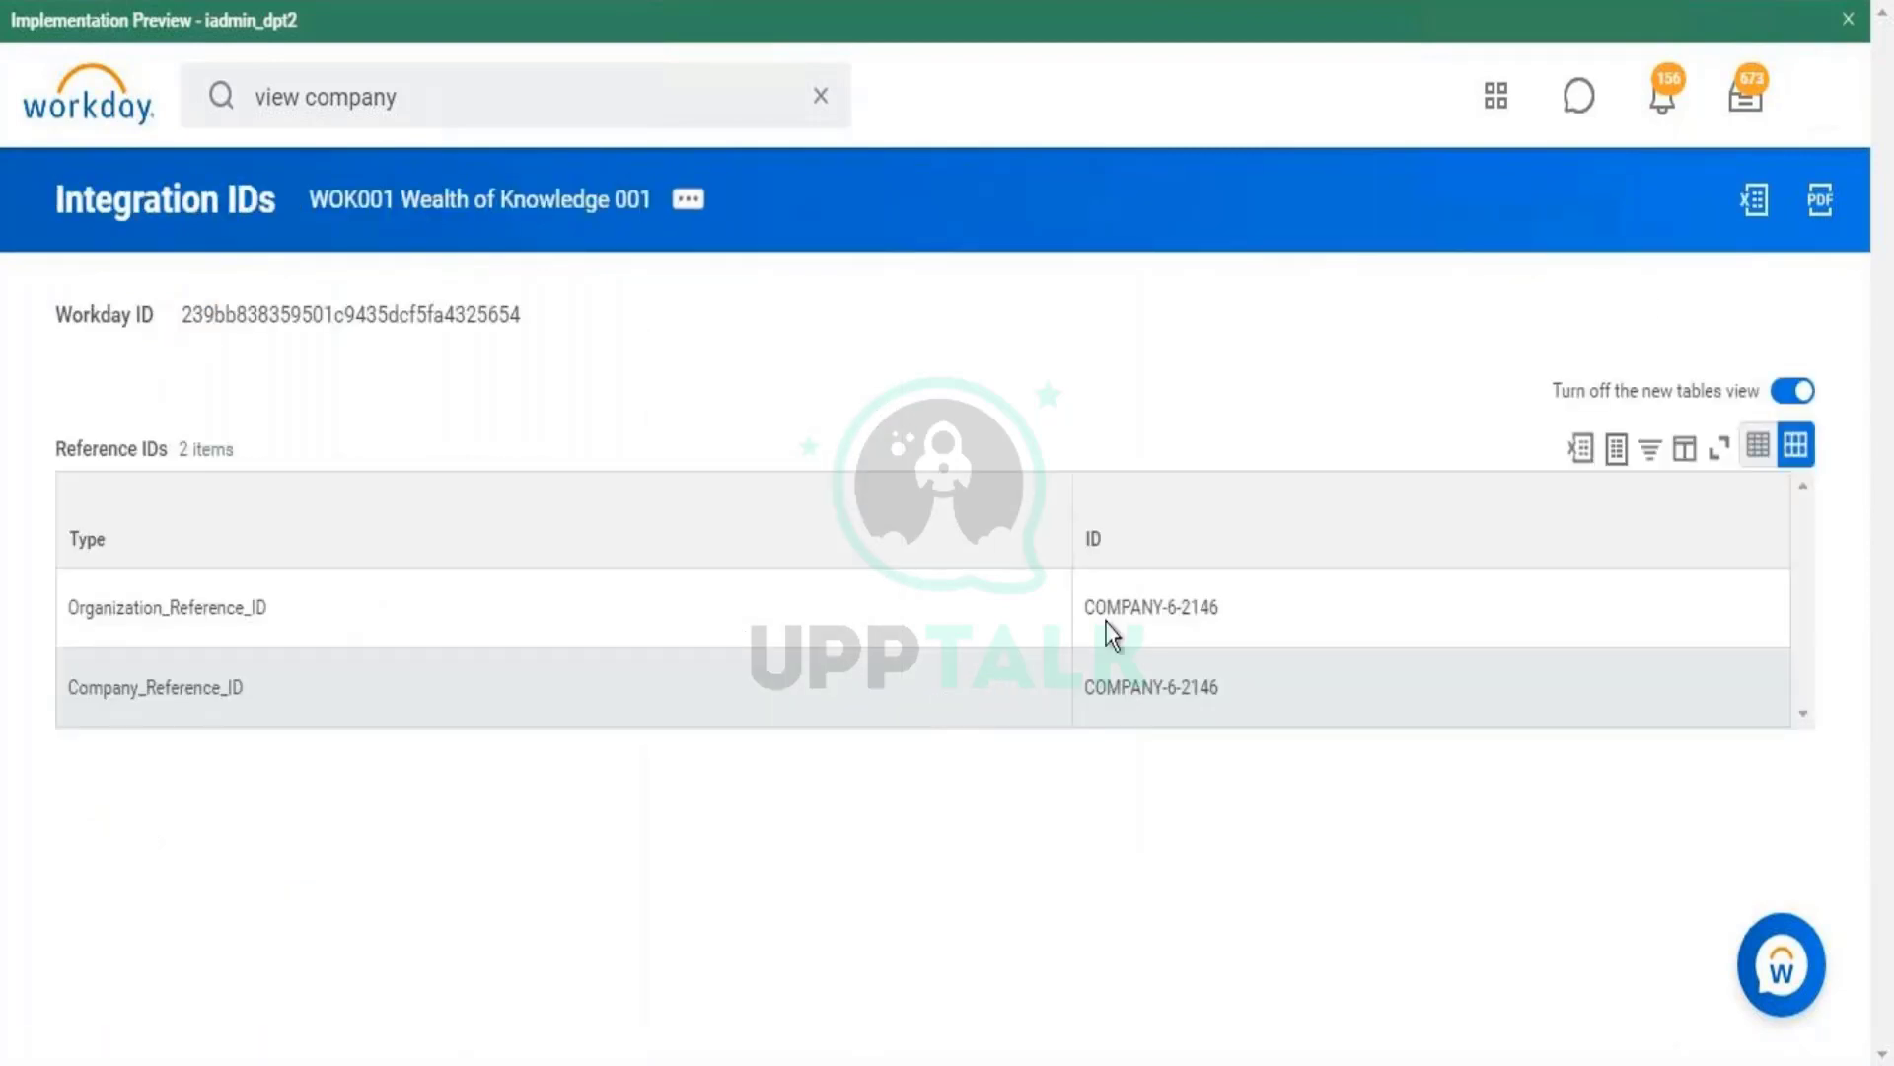
pyautogui.tripleClick(1148, 693)
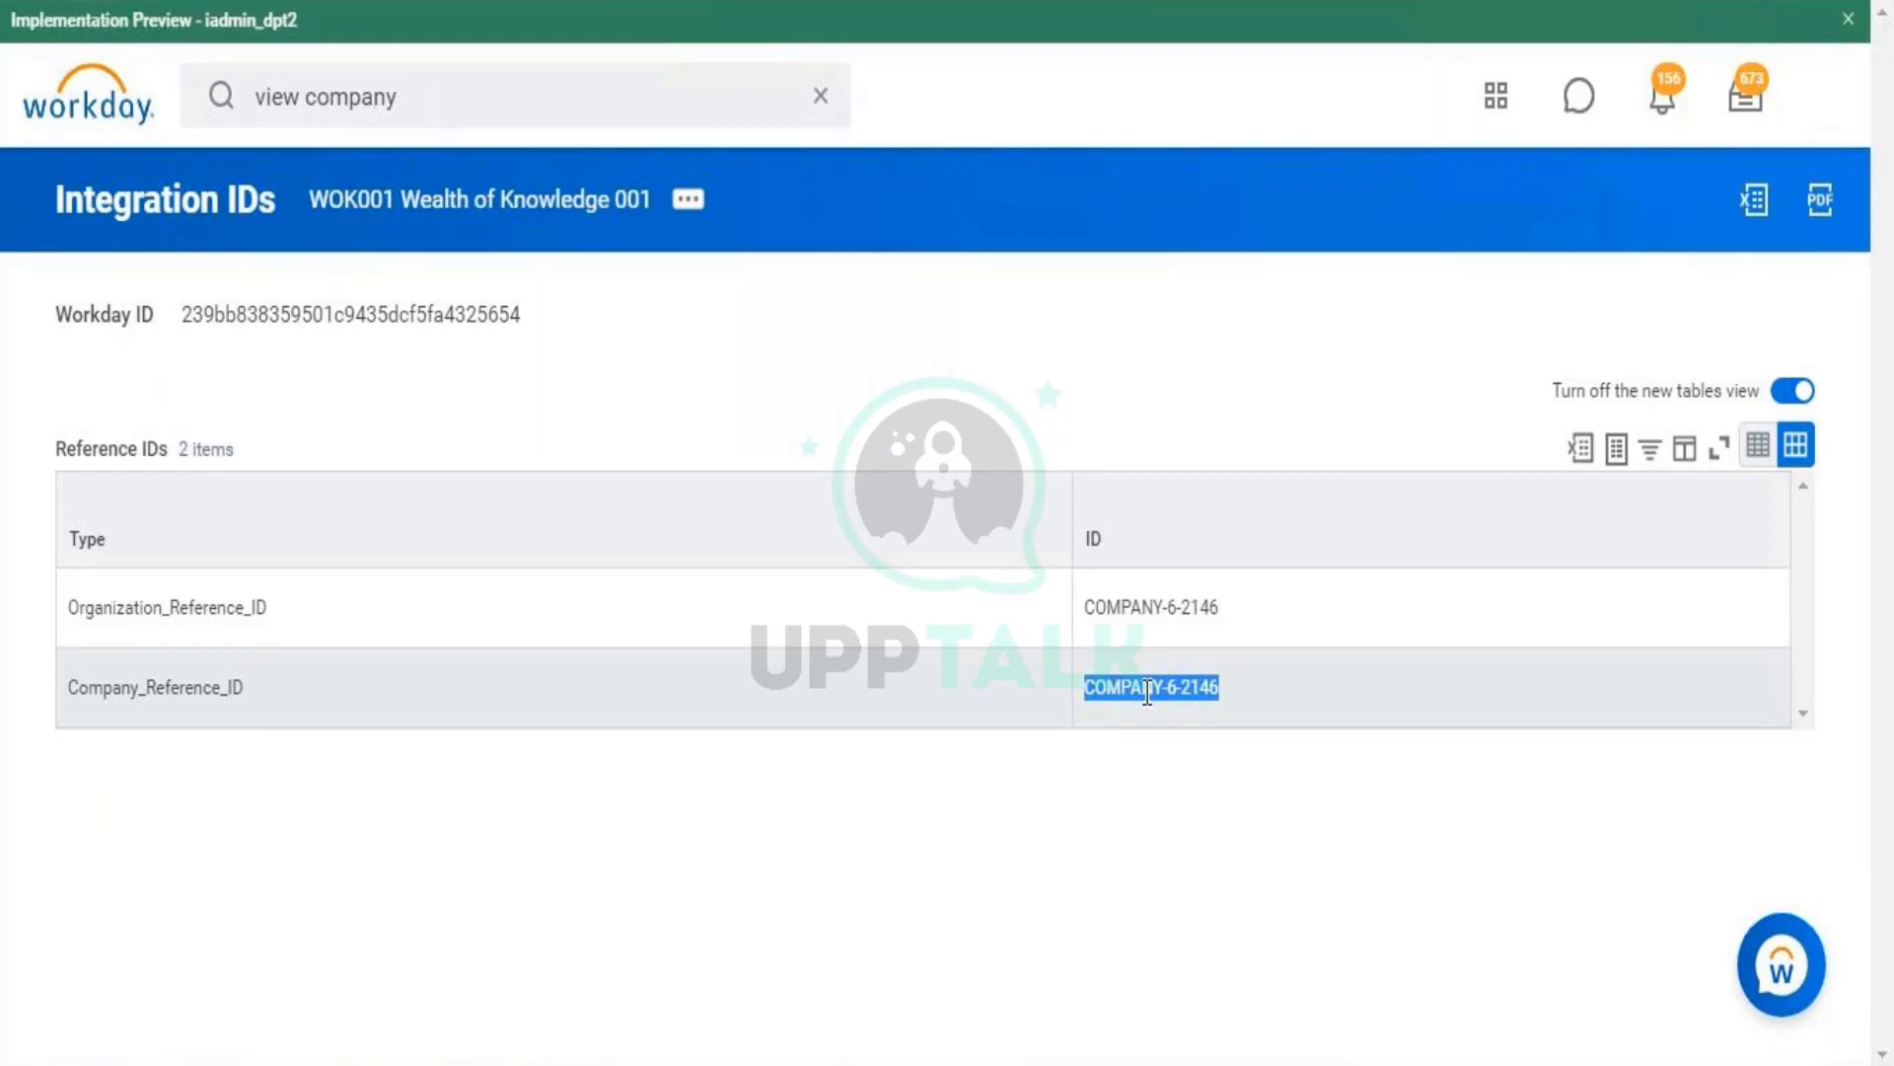
pyautogui.click(1148, 692)
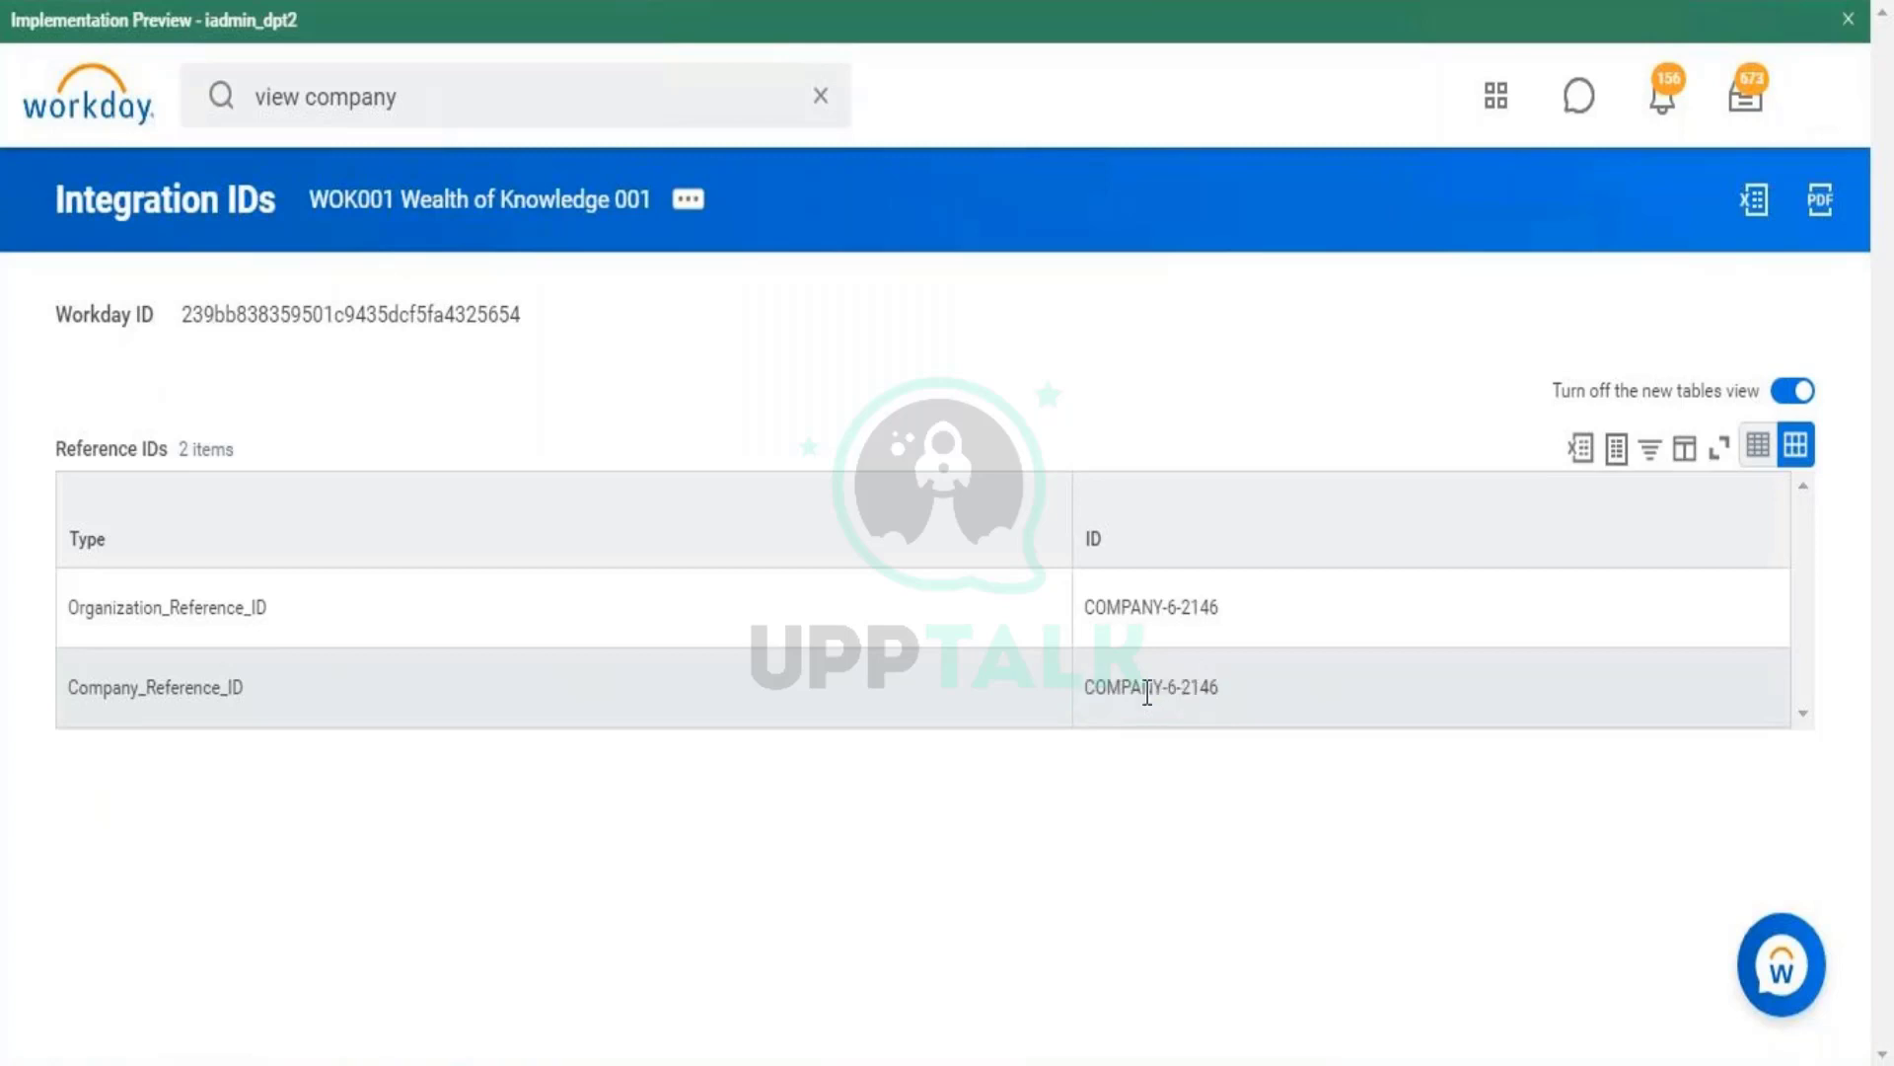
# - Start Edit Reference ID from the company's Integration IDs actions
pyautogui.click(689, 200)
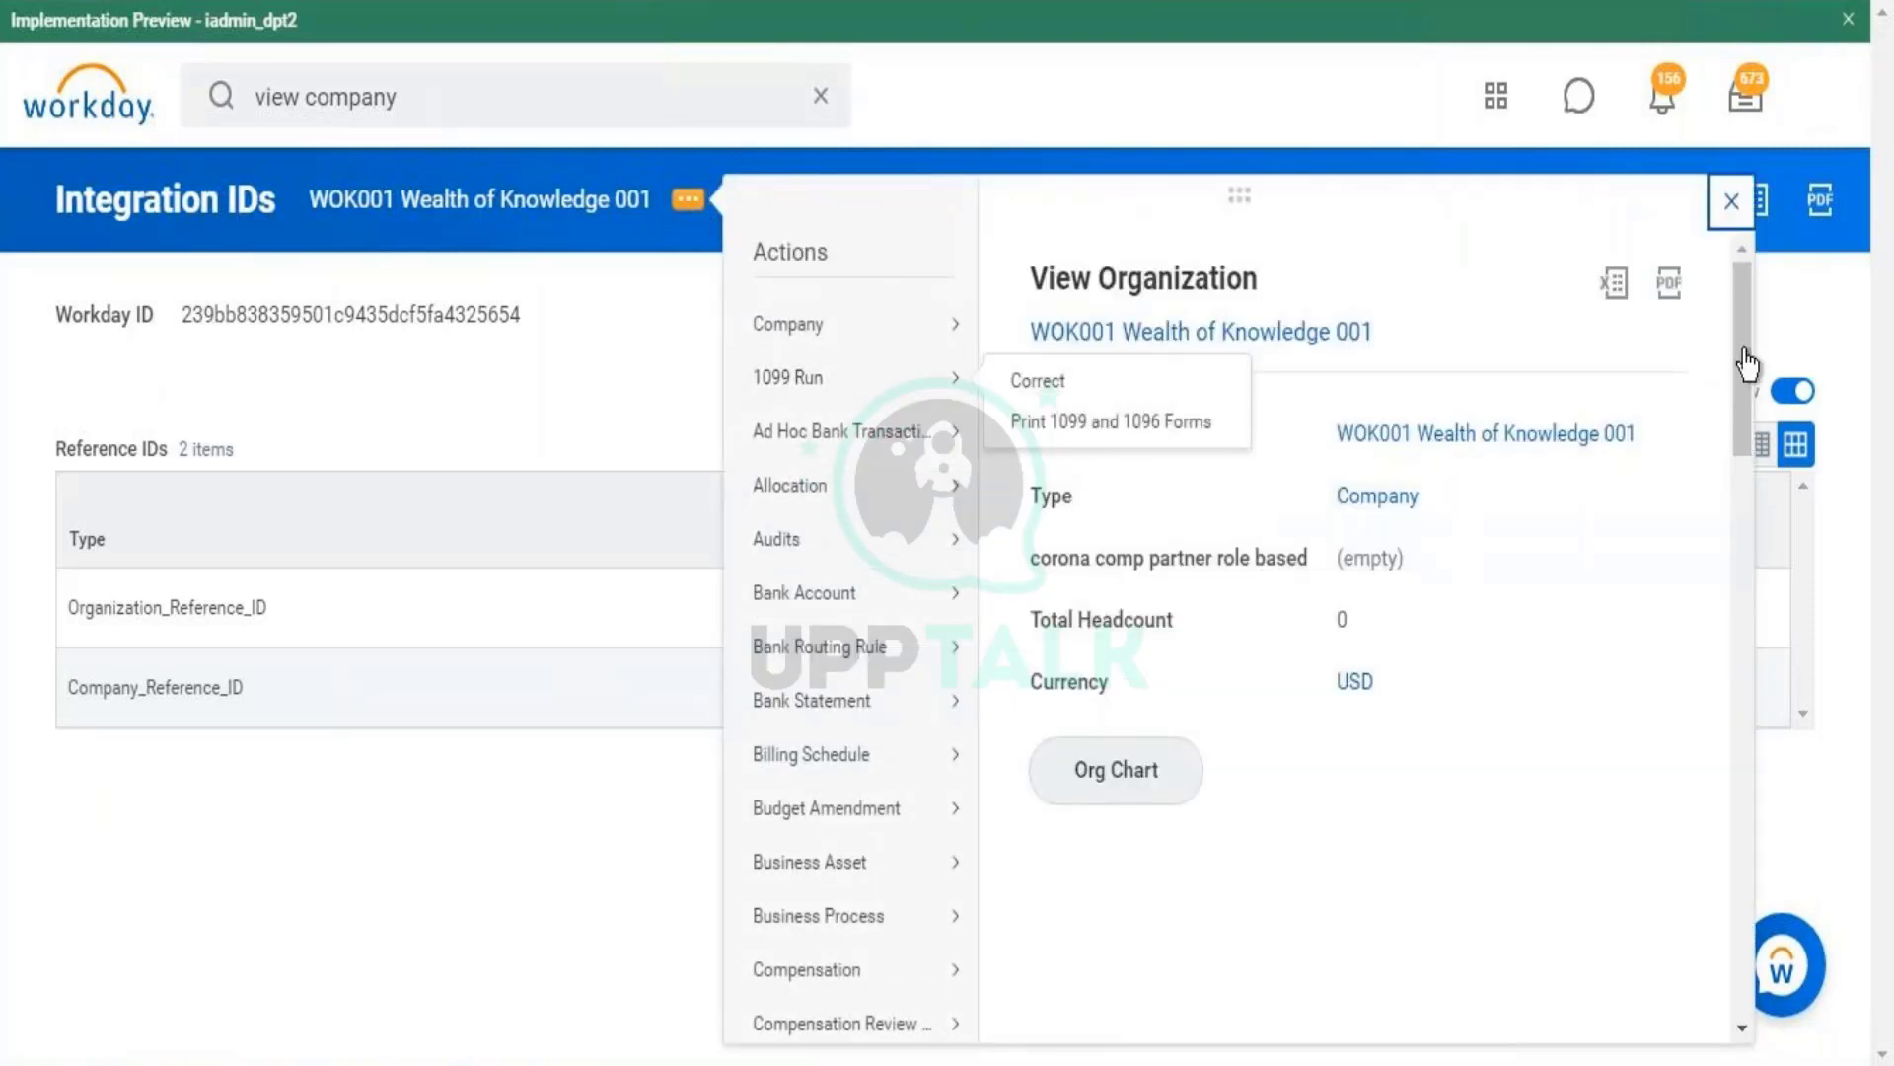
pyautogui.moveTo(1751, 418); pyautogui.dragTo(1774, 632)
pyautogui.moveTo(895, 545)
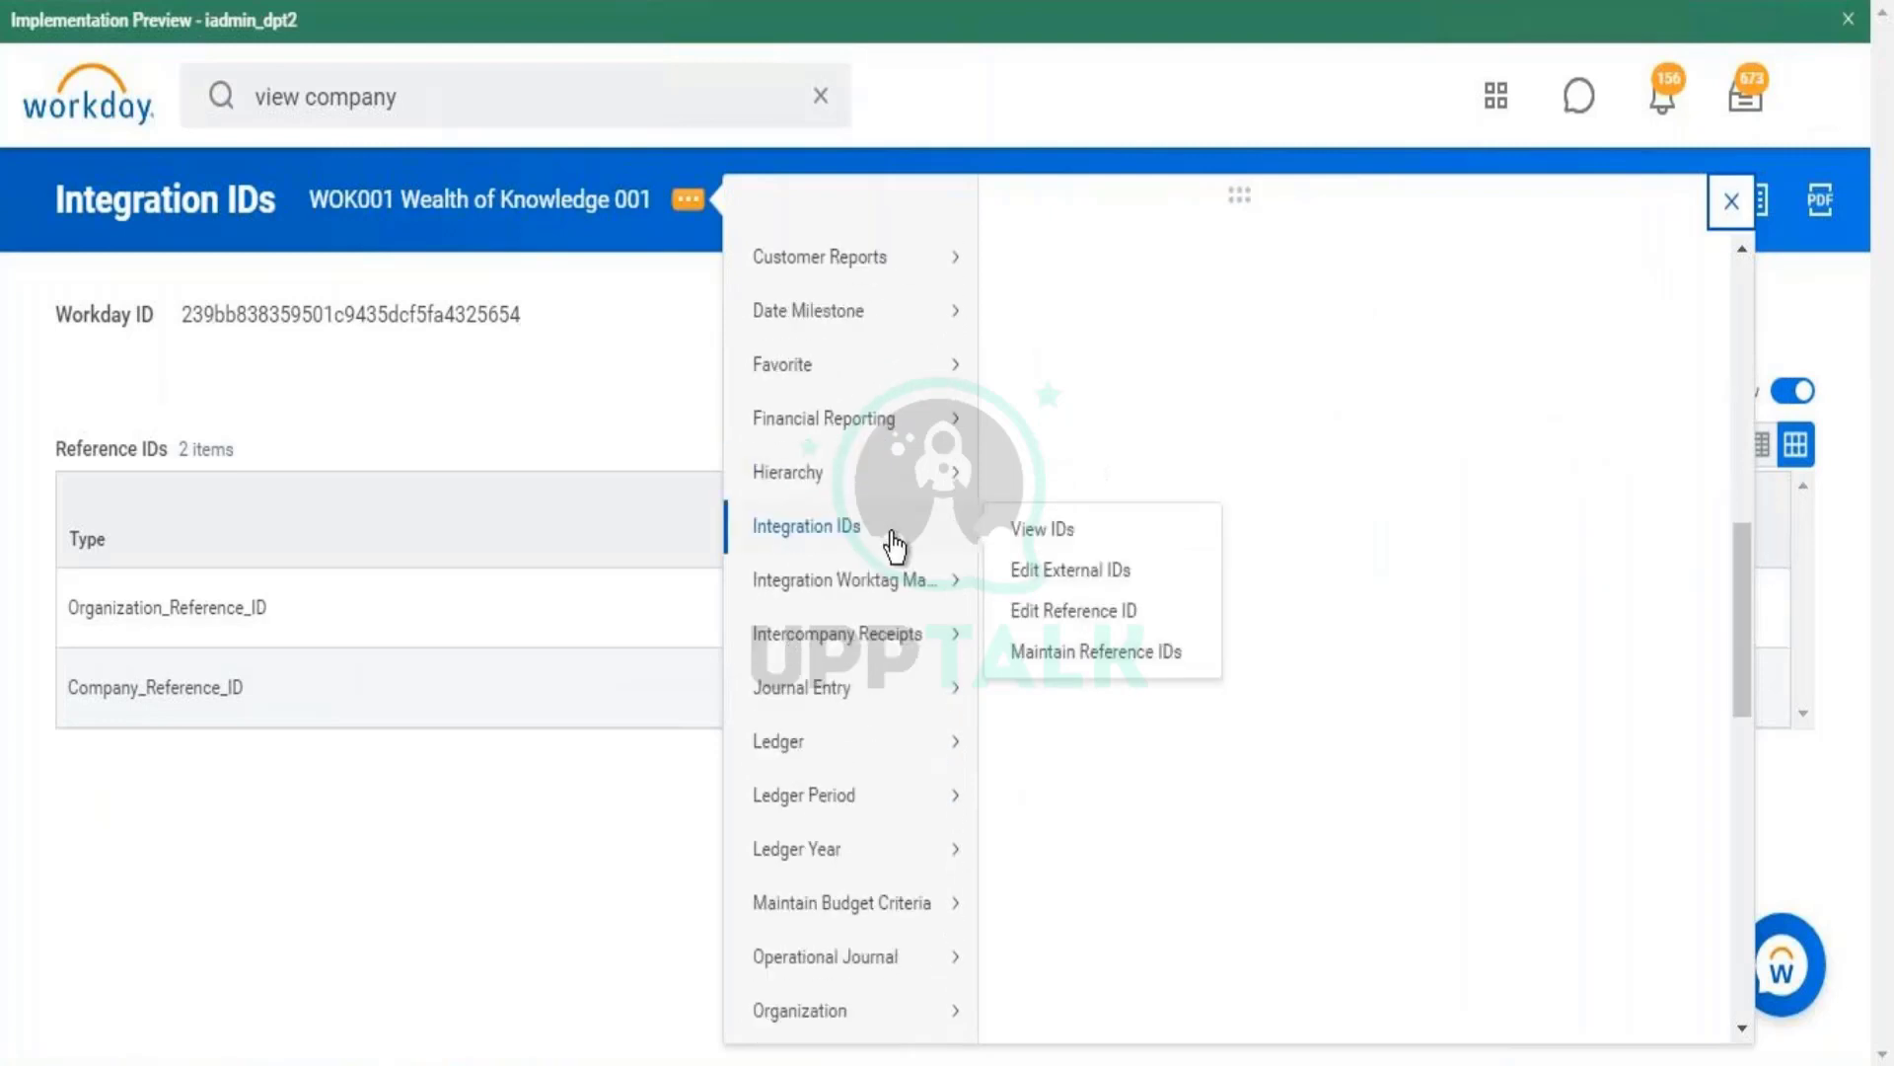
pyautogui.click(1100, 612)
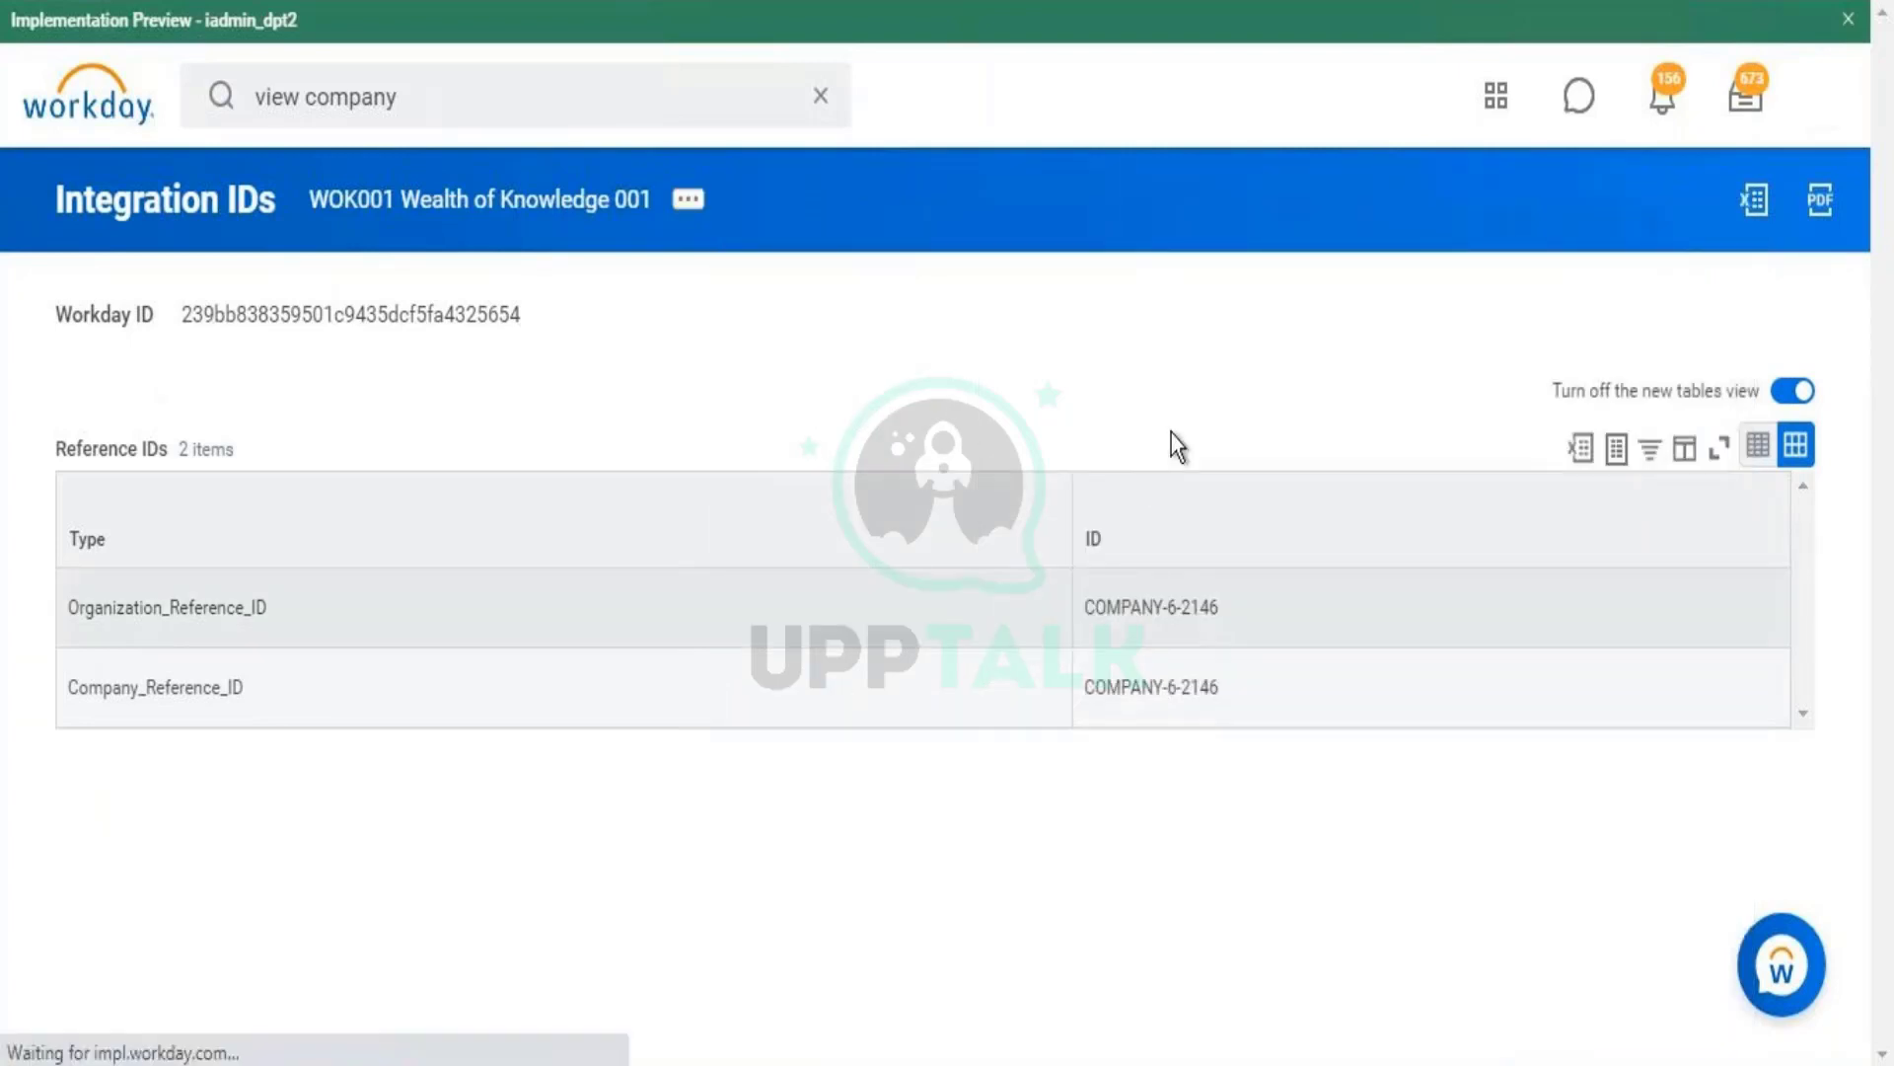
# - Cancel the reference ID edit without saving changes
pyautogui.click(456, 431)
pyautogui.hotkey('ctrl', 'shift', 'Left')
pyautogui.hotkey('ctrl', 'shift', 'Left')
pyautogui.hotkey('ctrl', 'shift', 'Left')
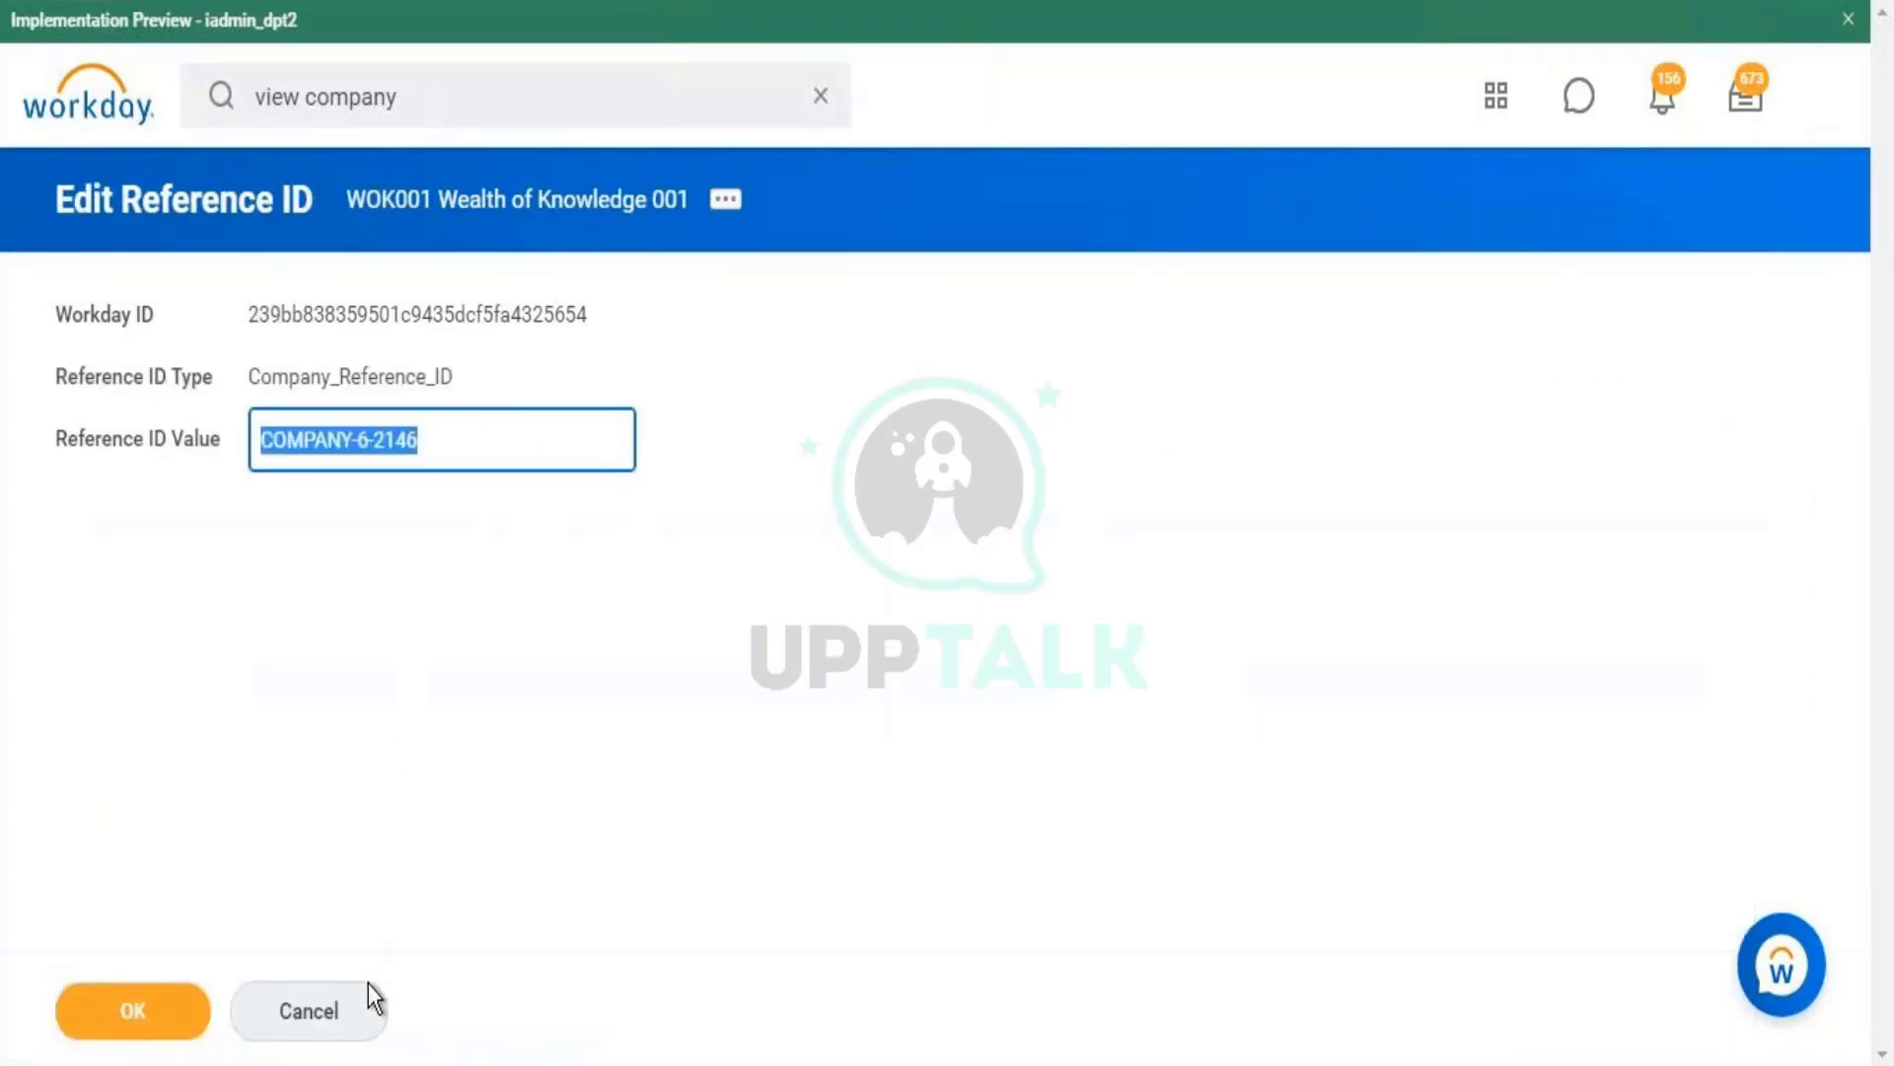
pyautogui.click(370, 1016)
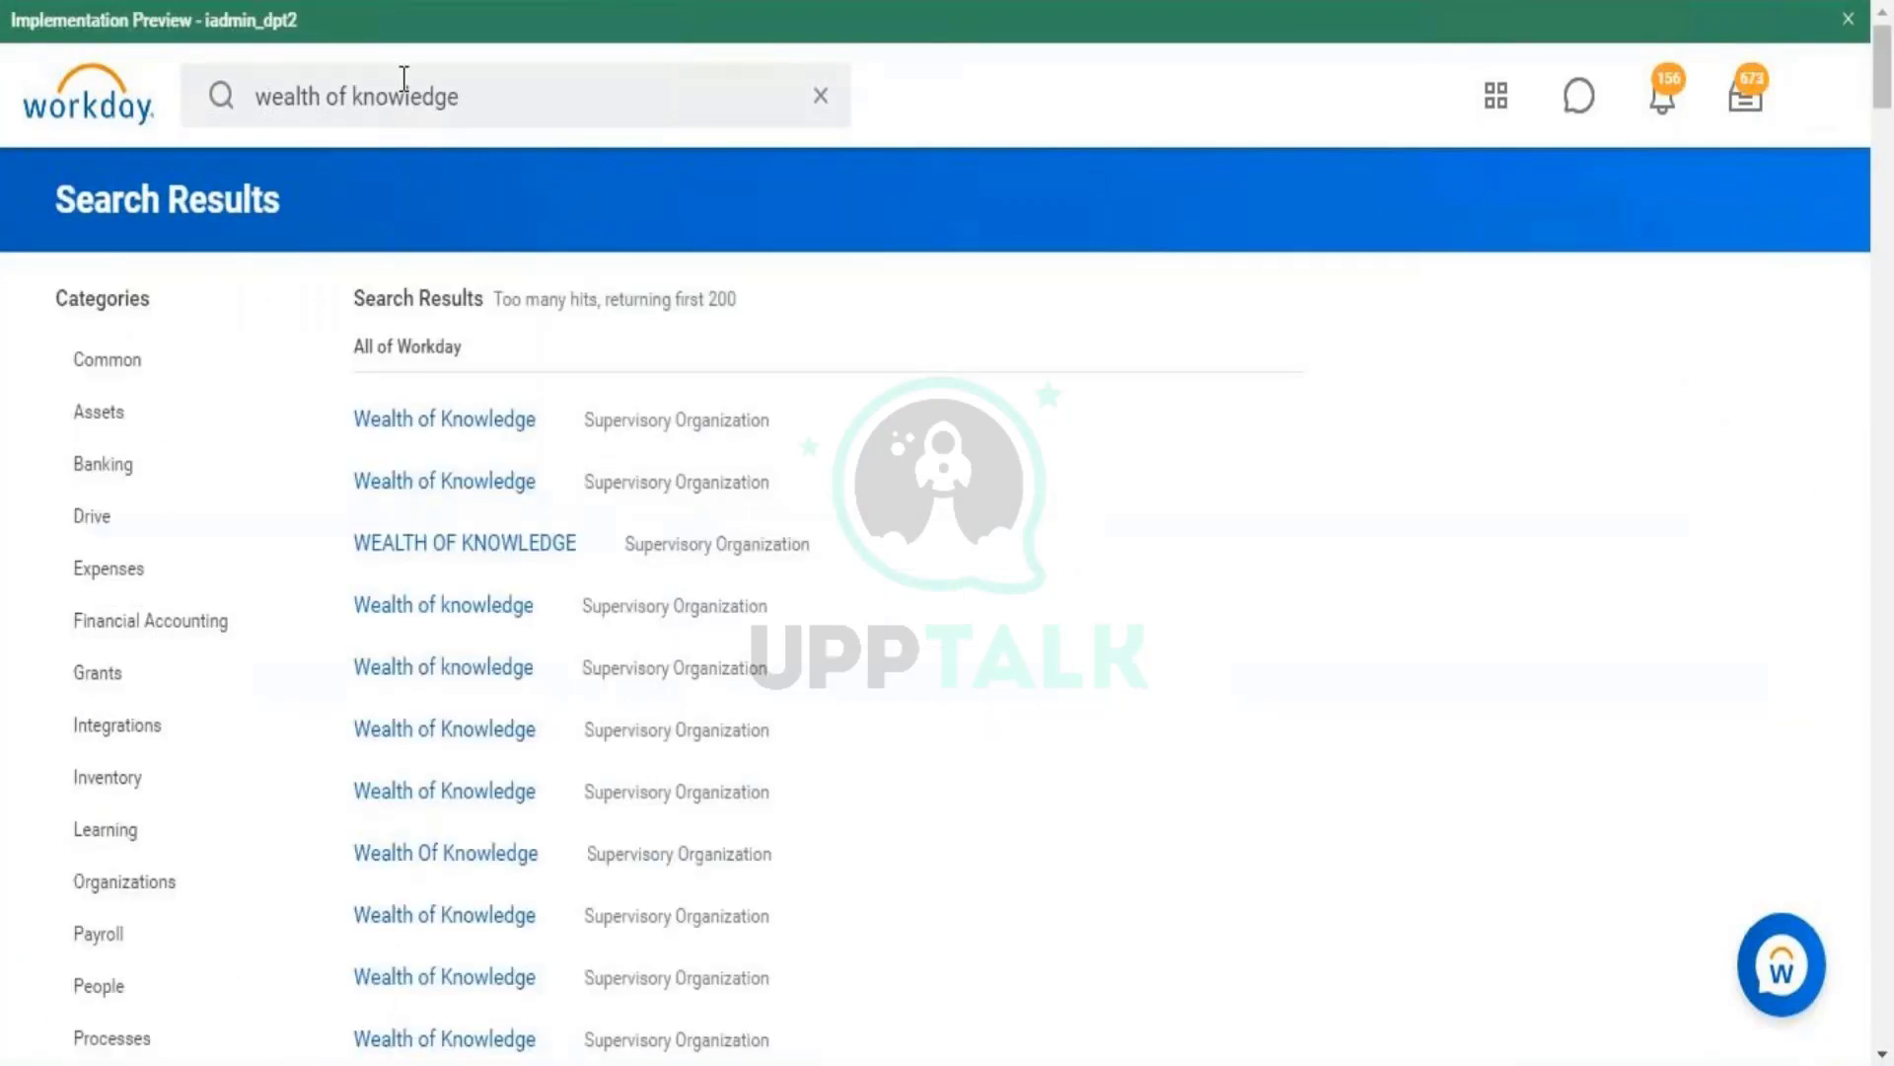
# - Search for 'MAIN REF ID' from the global search box
pyautogui.click(404, 79)
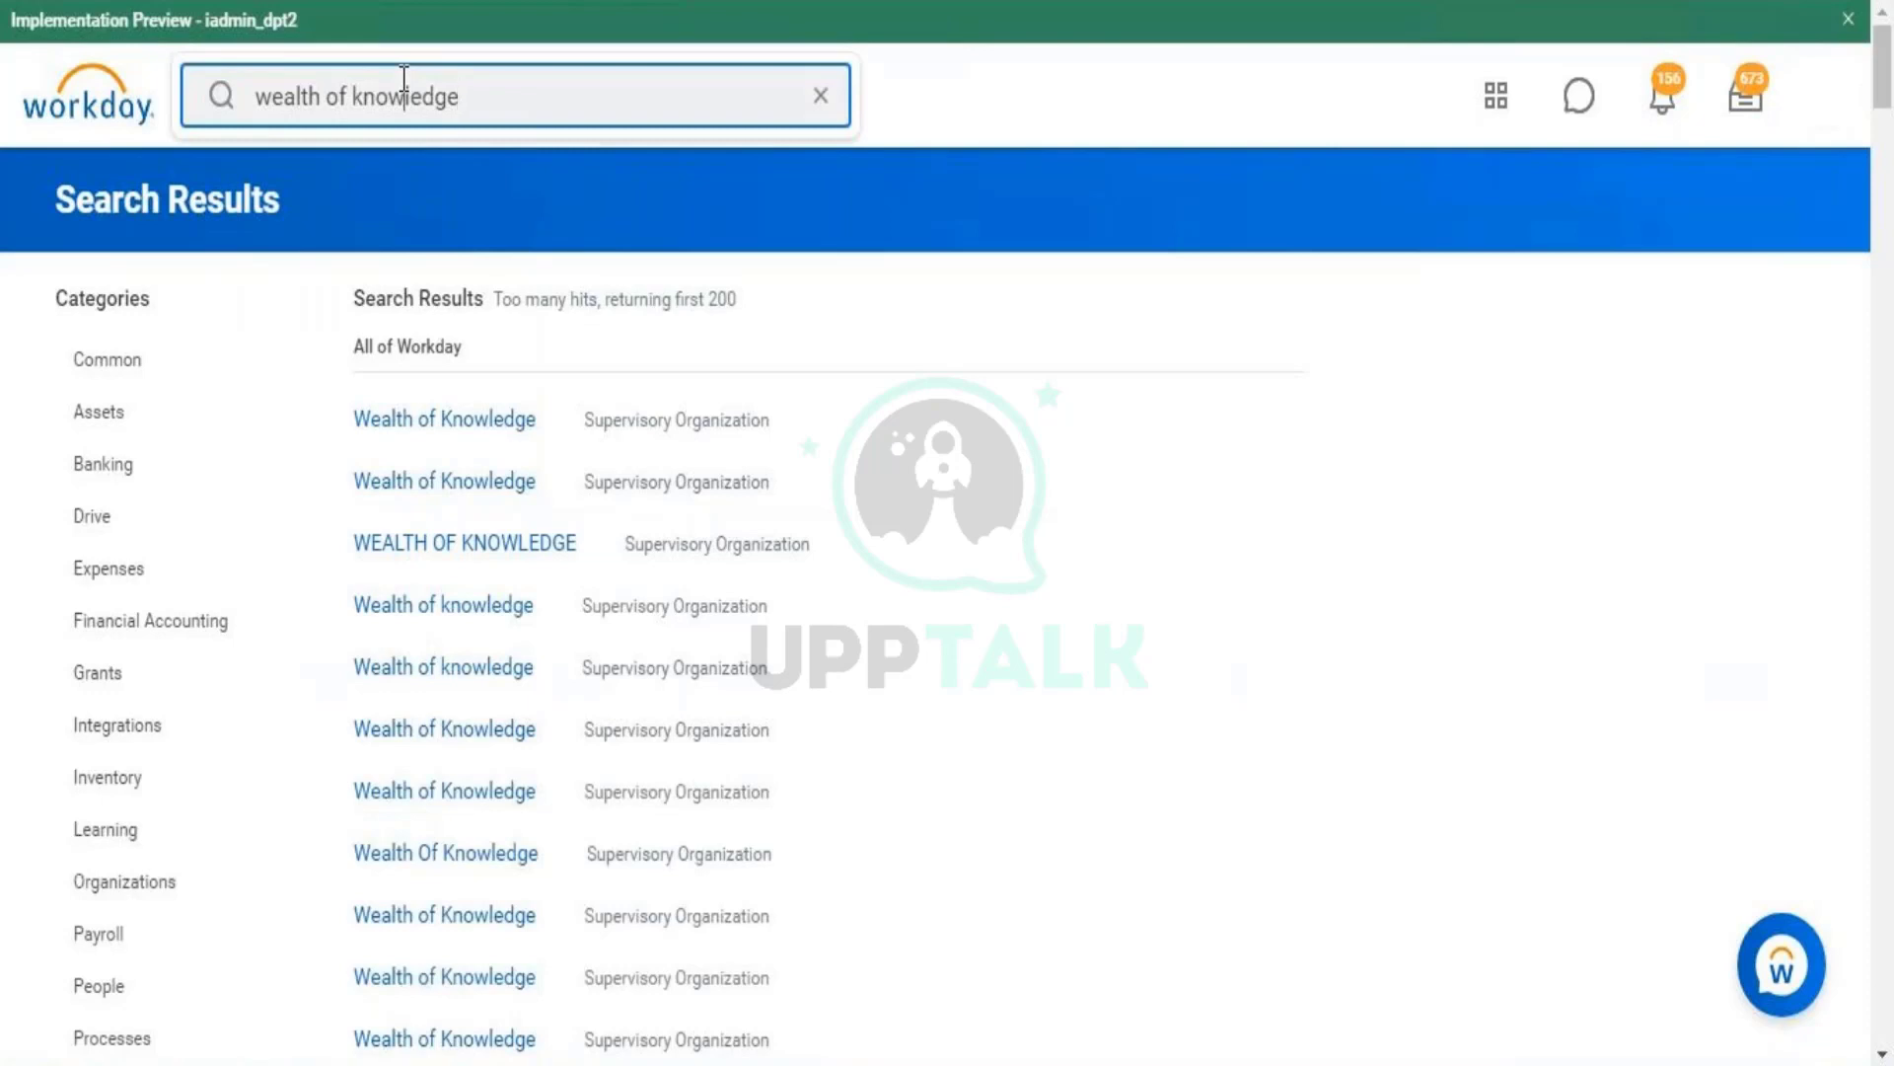
pyautogui.tripleClick(405, 79)
pyautogui.write('M')
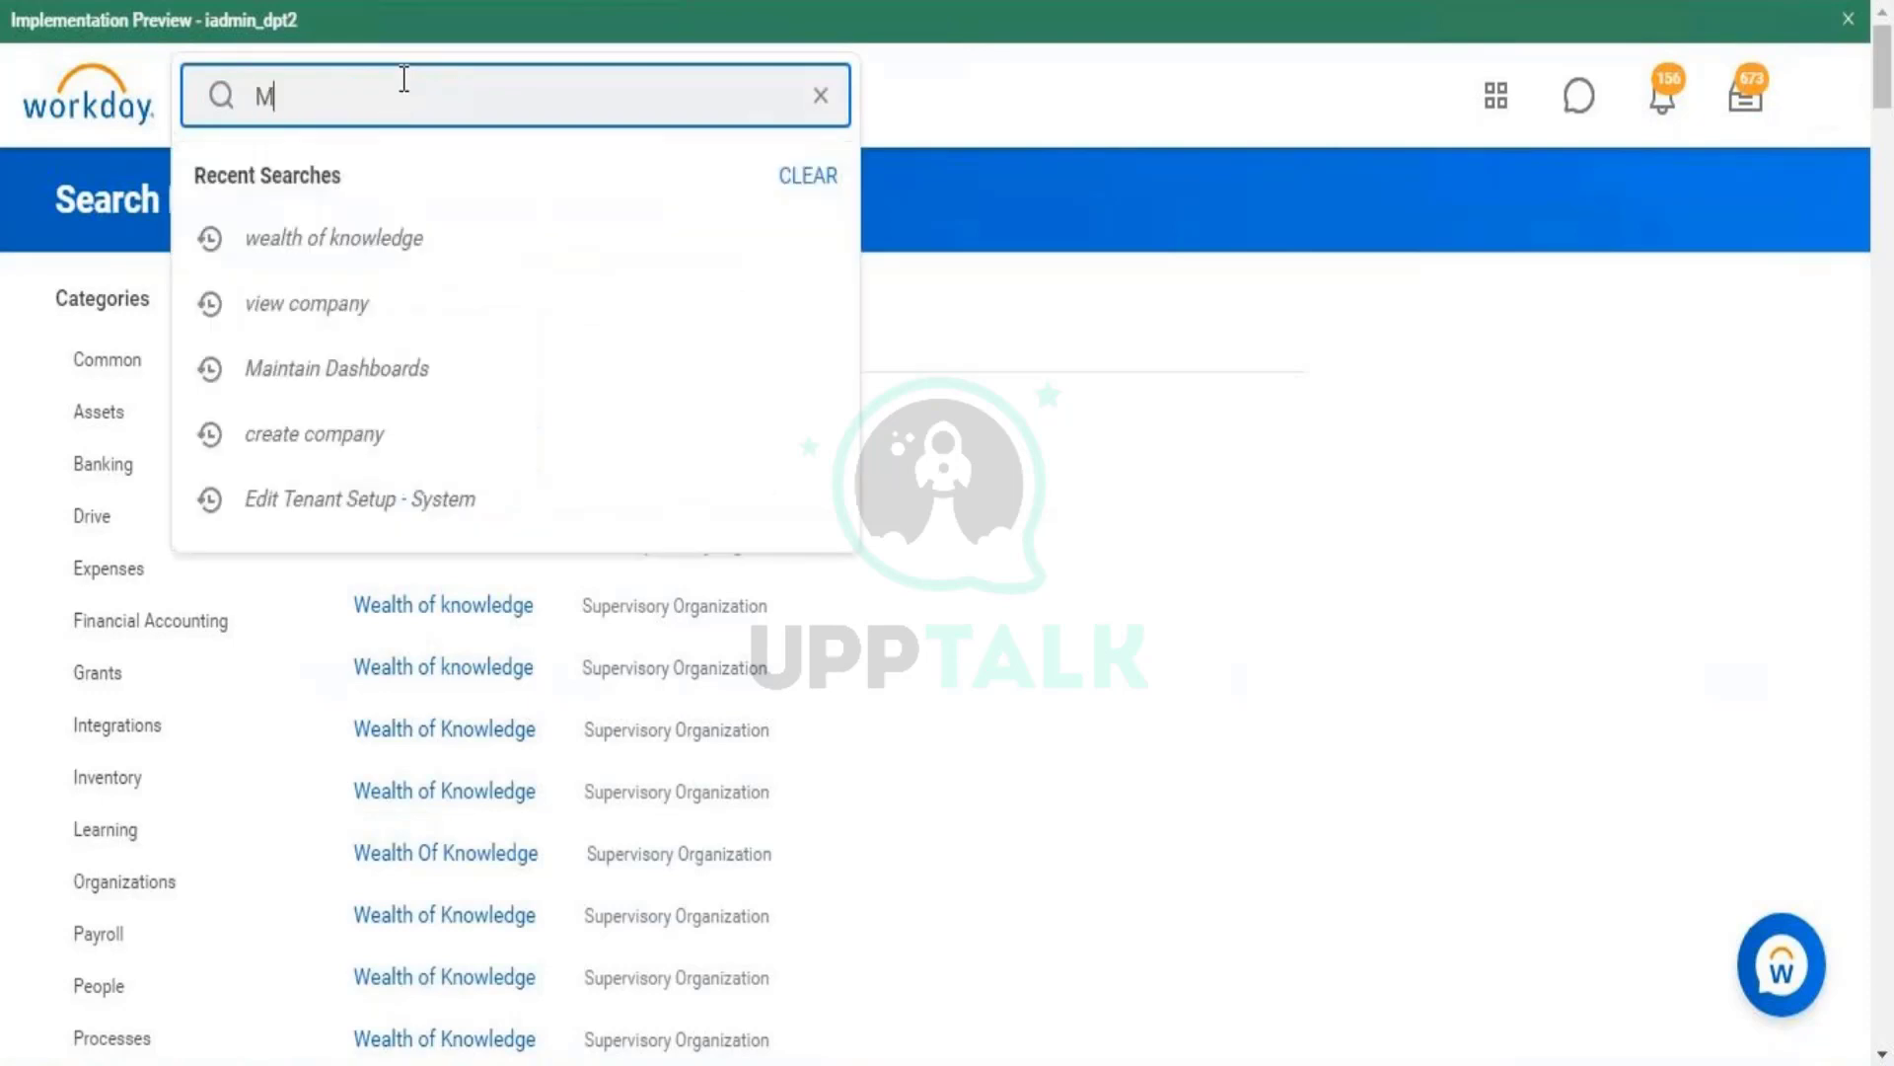
pyautogui.write('AIN REF ID')
pyautogui.press('Return')
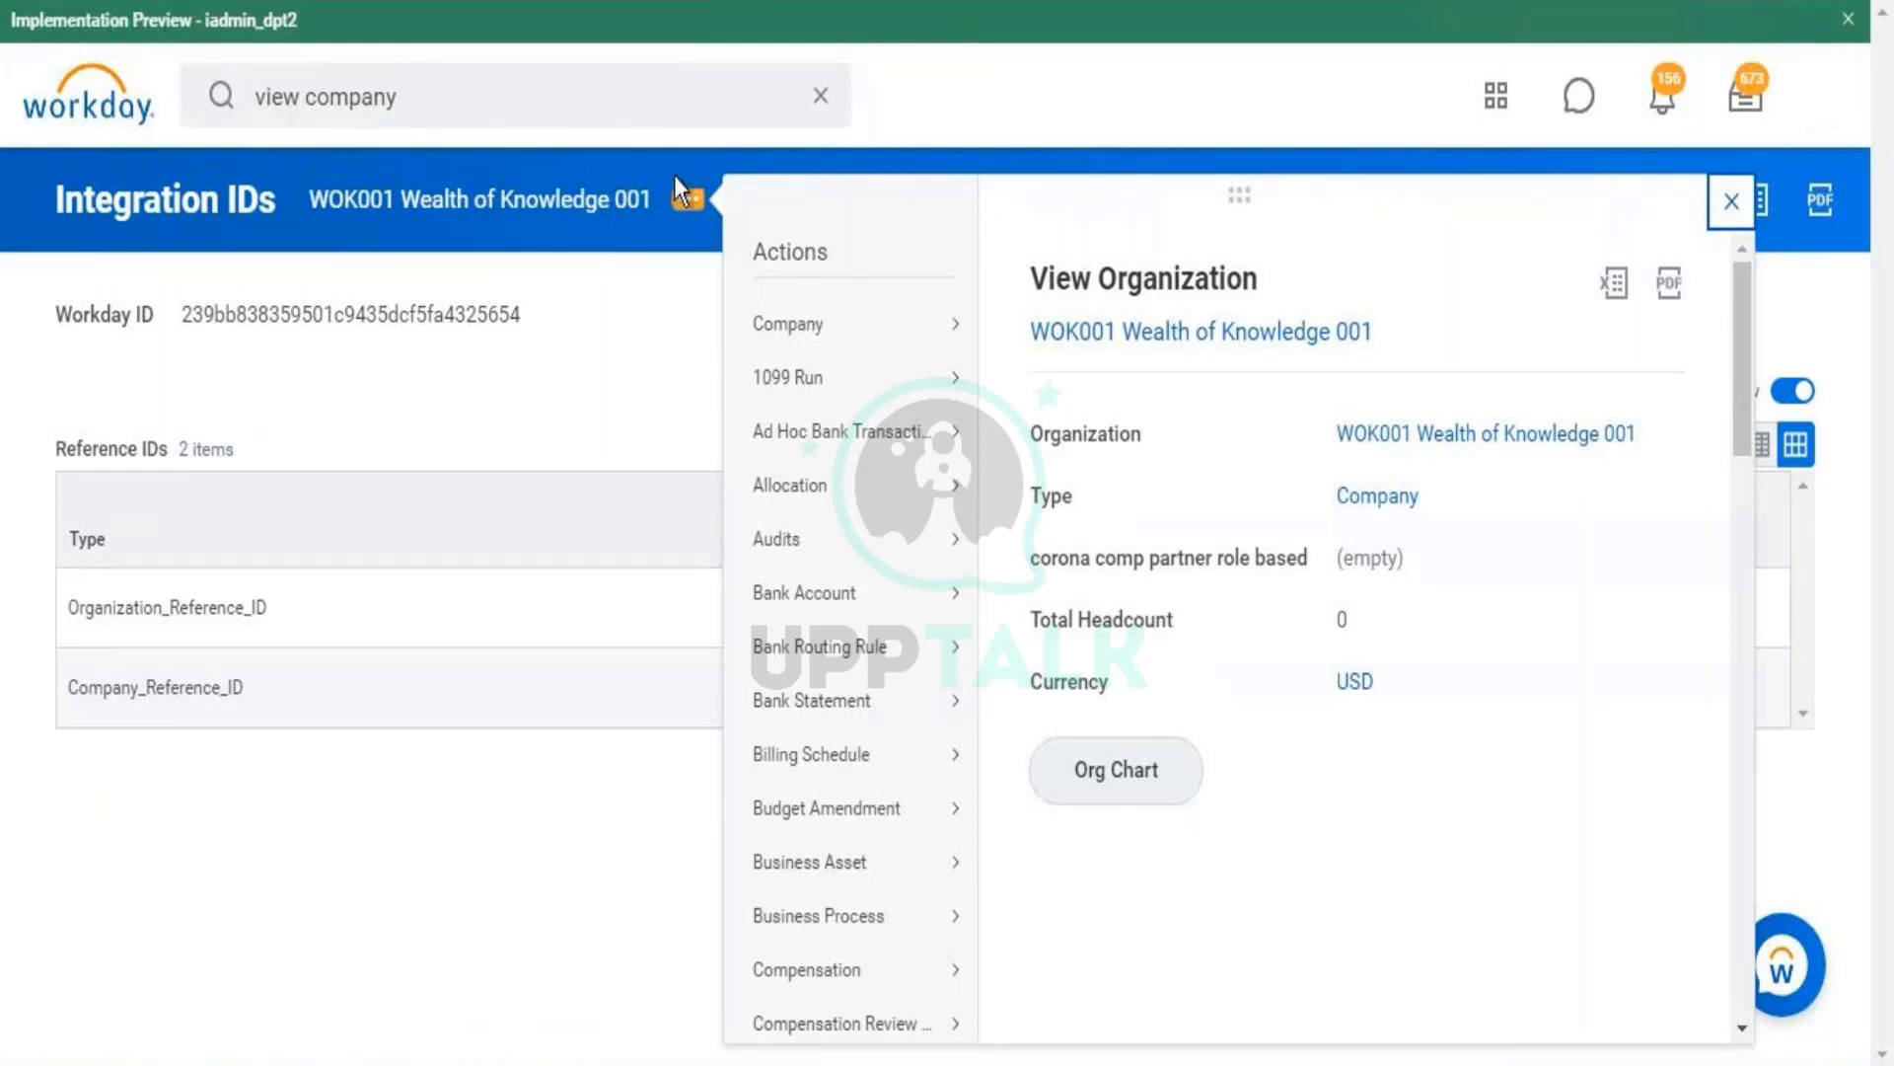
# - Choose Integration IDs > Edit External IDs from the WOK001 company's related actions
pyautogui.scroll(-5, 1726, 563)
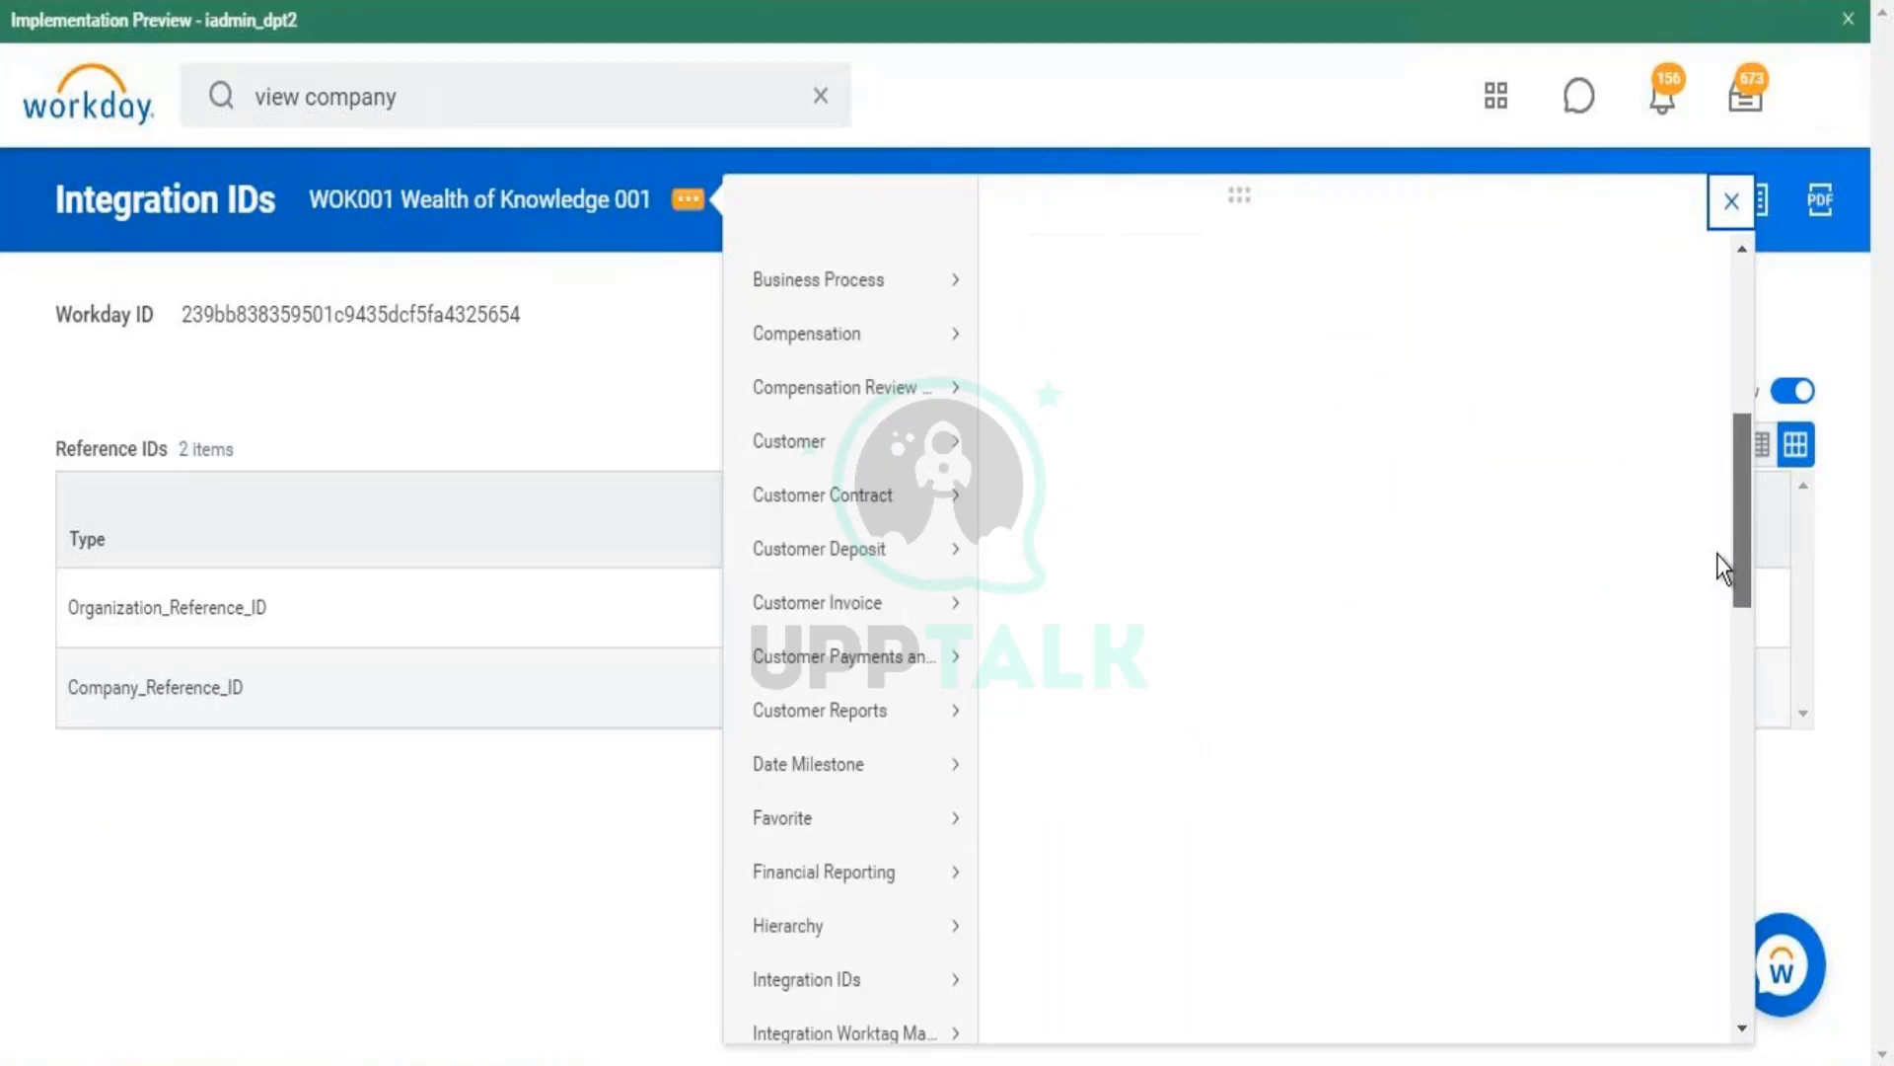
pyautogui.doubleClick(103, 697)
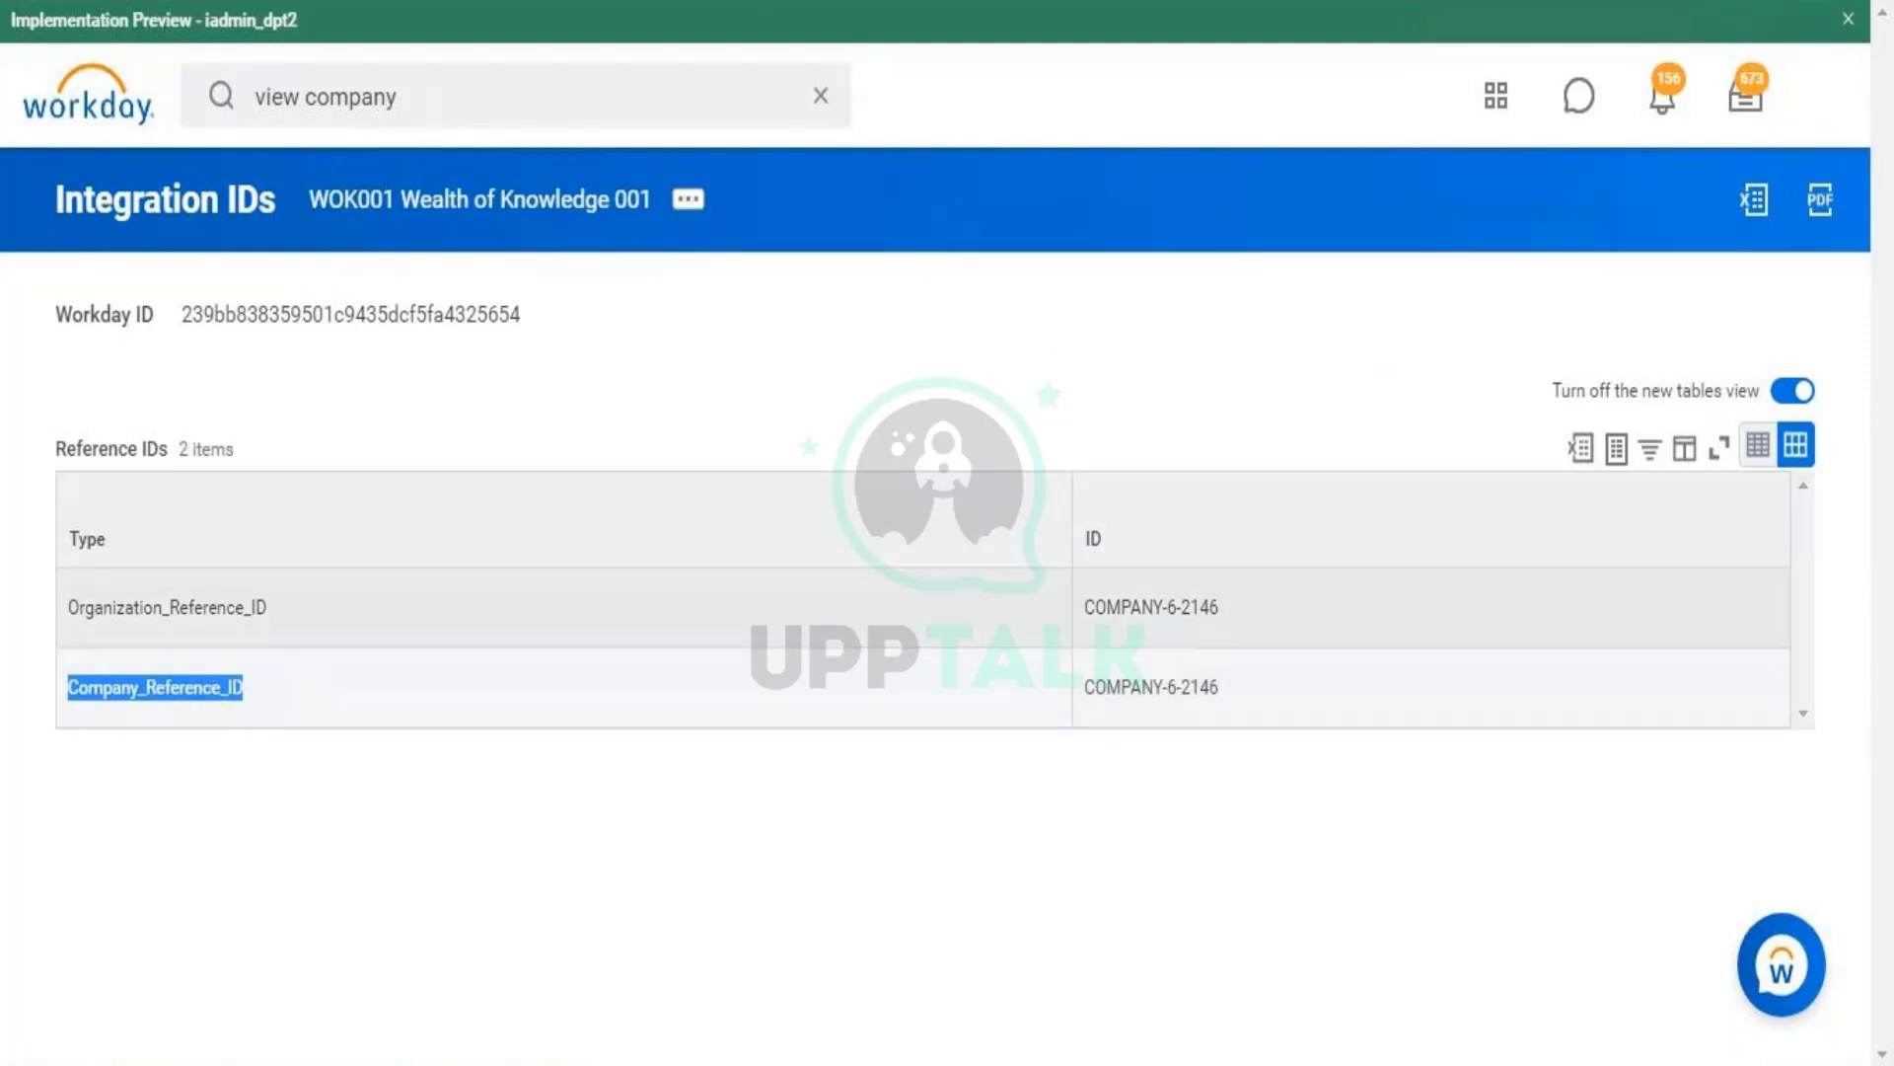
pyautogui.click(688, 202)
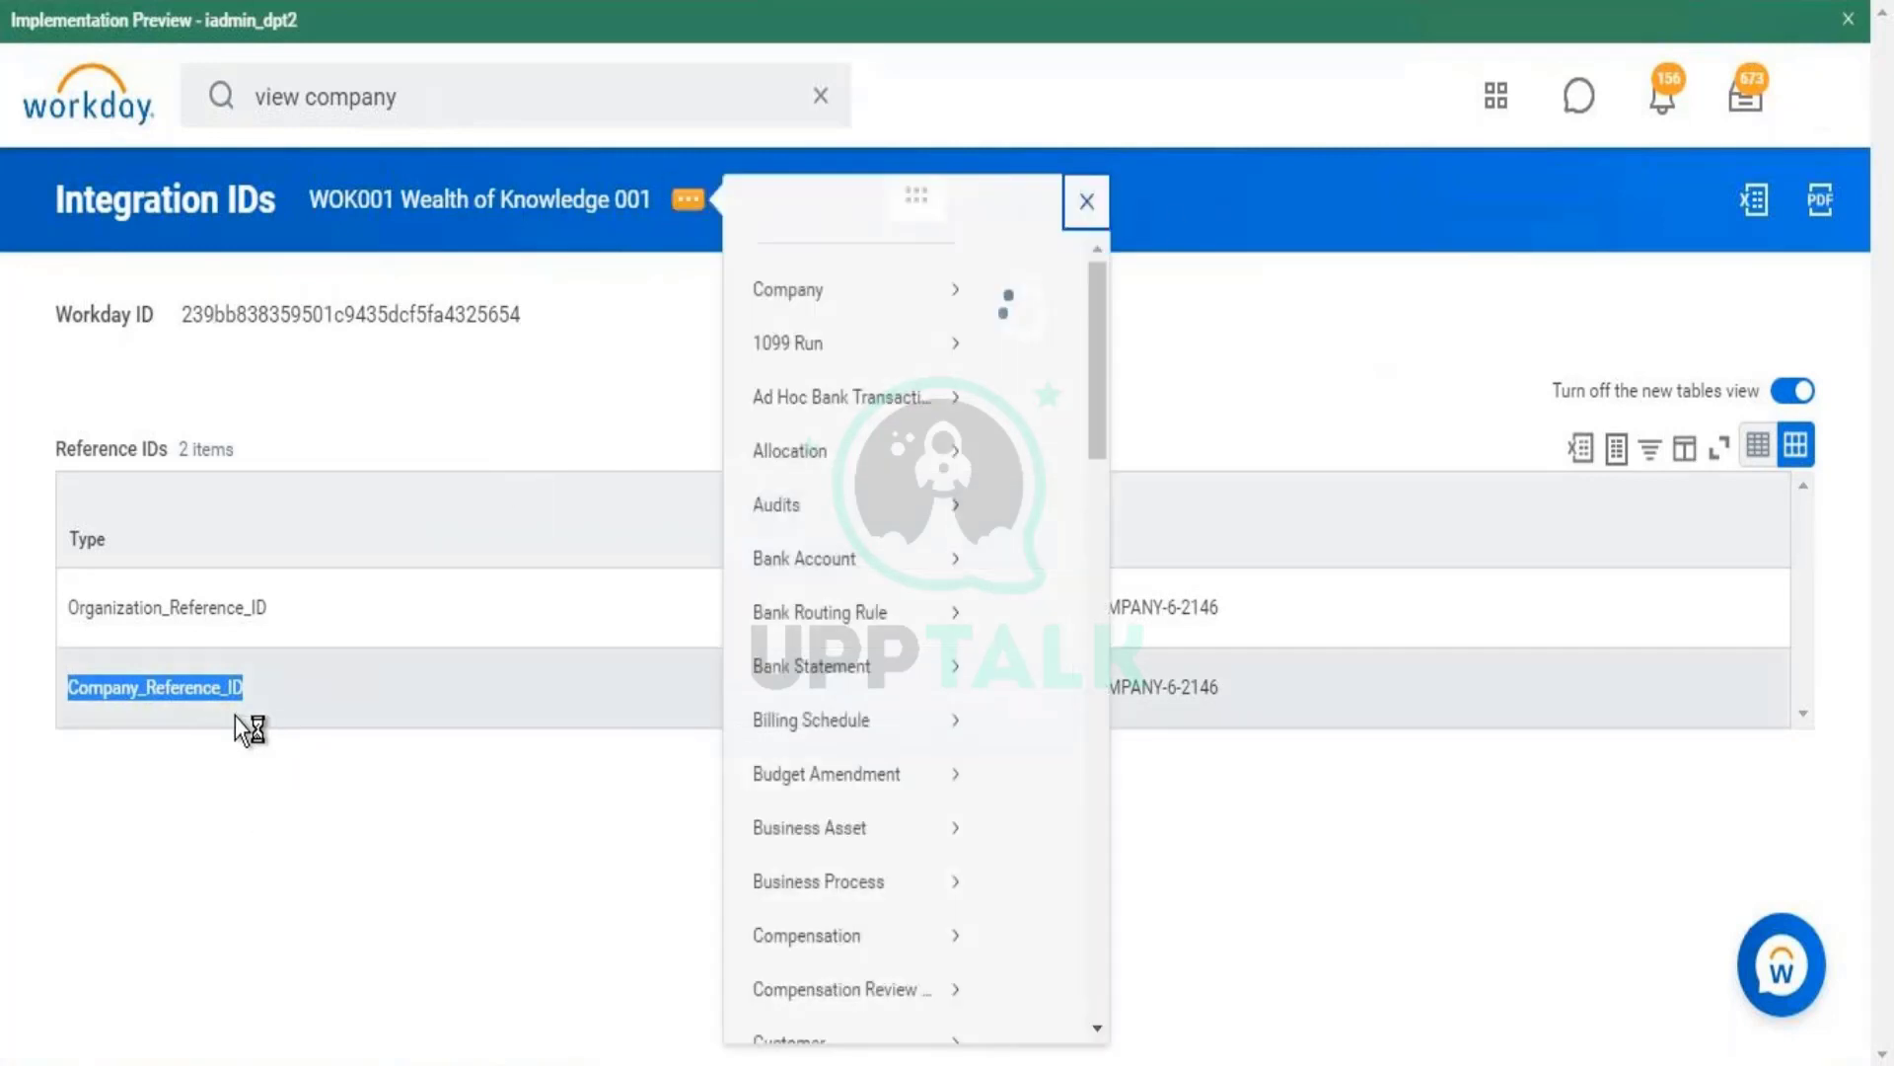
pyautogui.moveTo(1742, 400); pyautogui.dragTo(1737, 641)
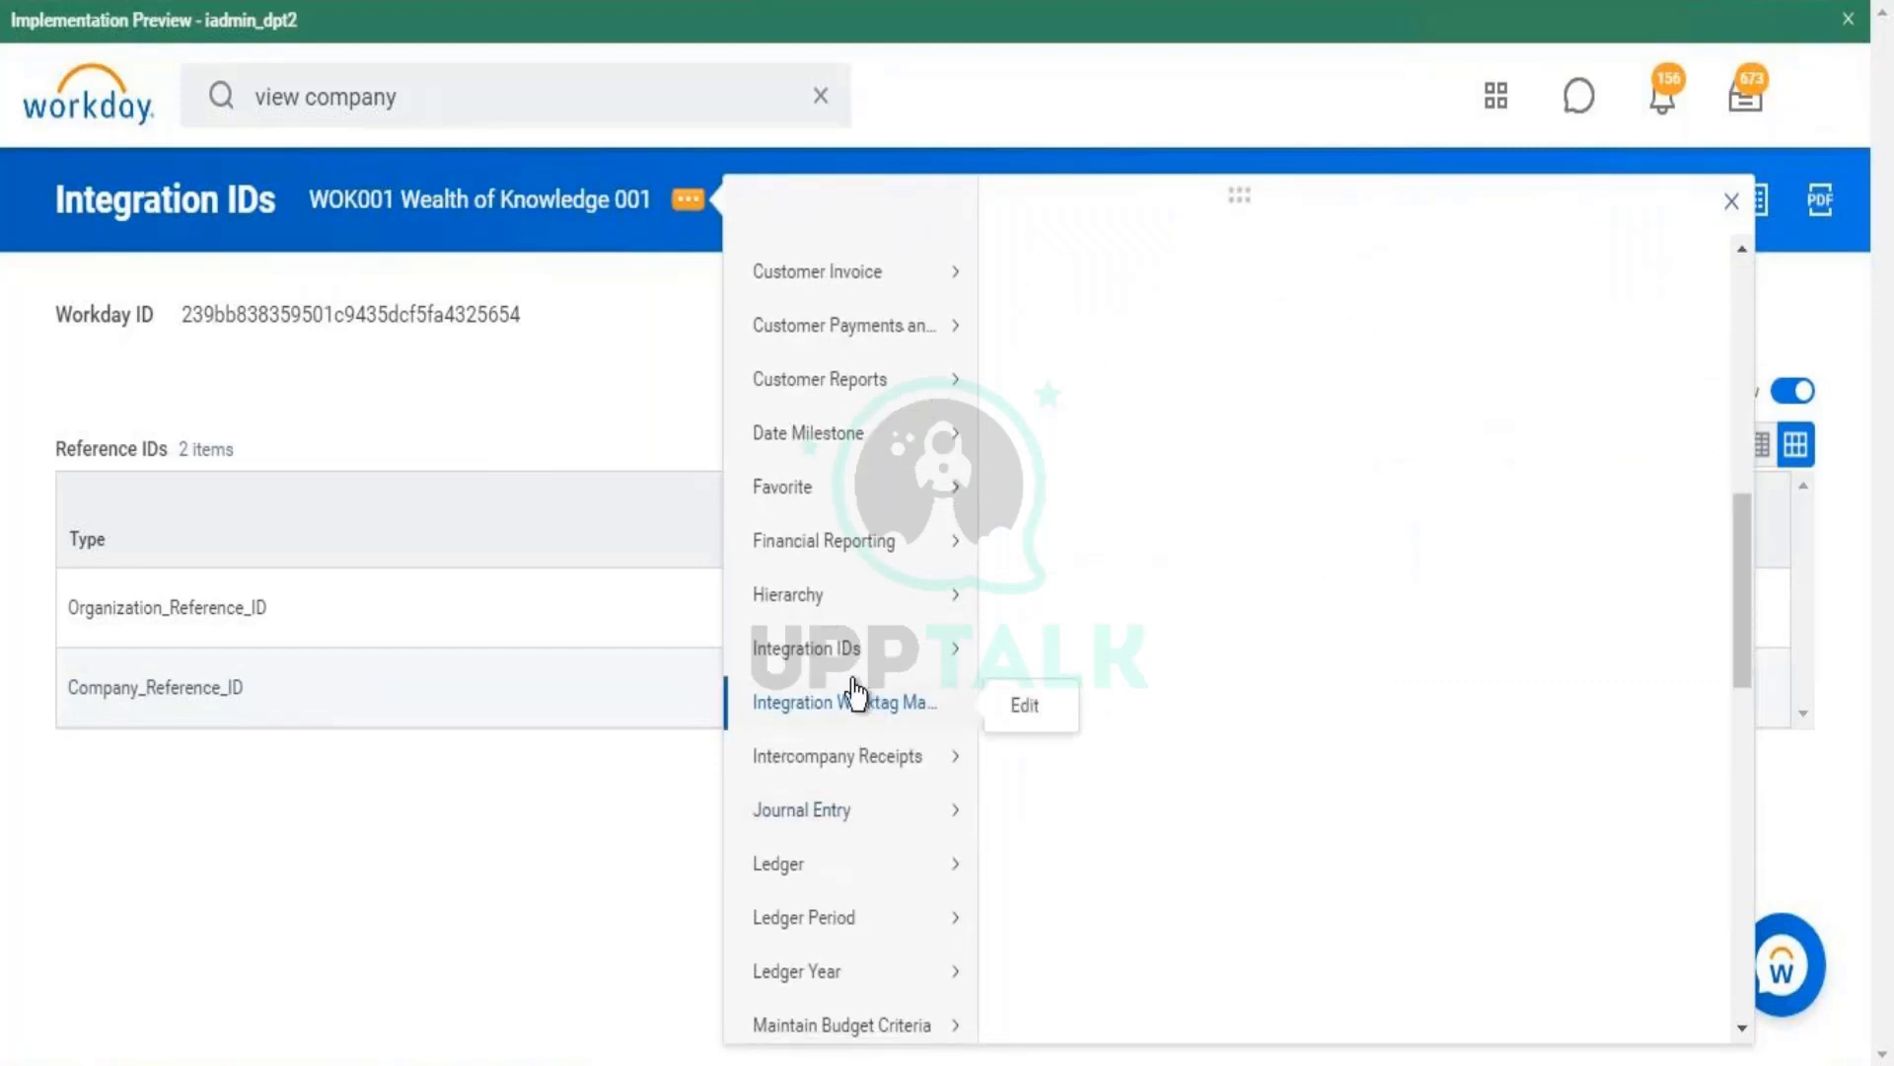
pyautogui.moveTo(862, 659)
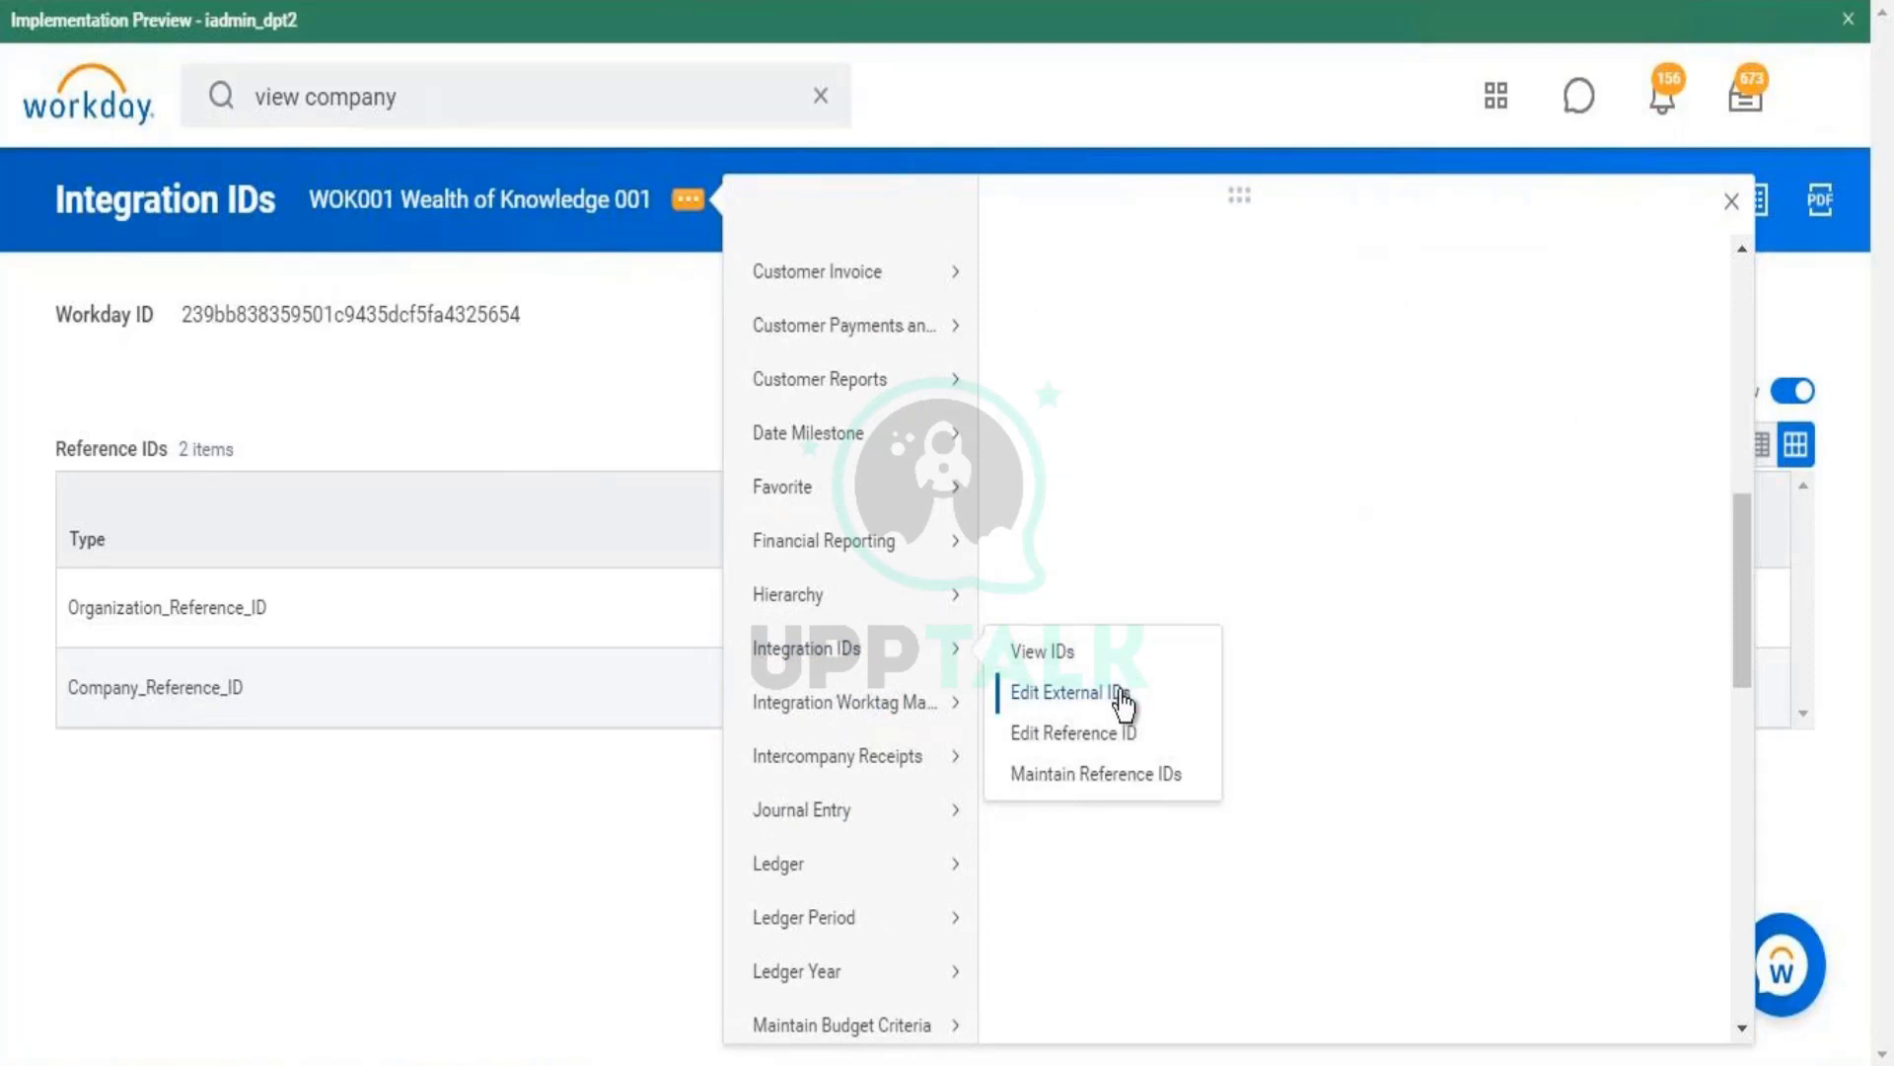
pyautogui.click(1119, 696)
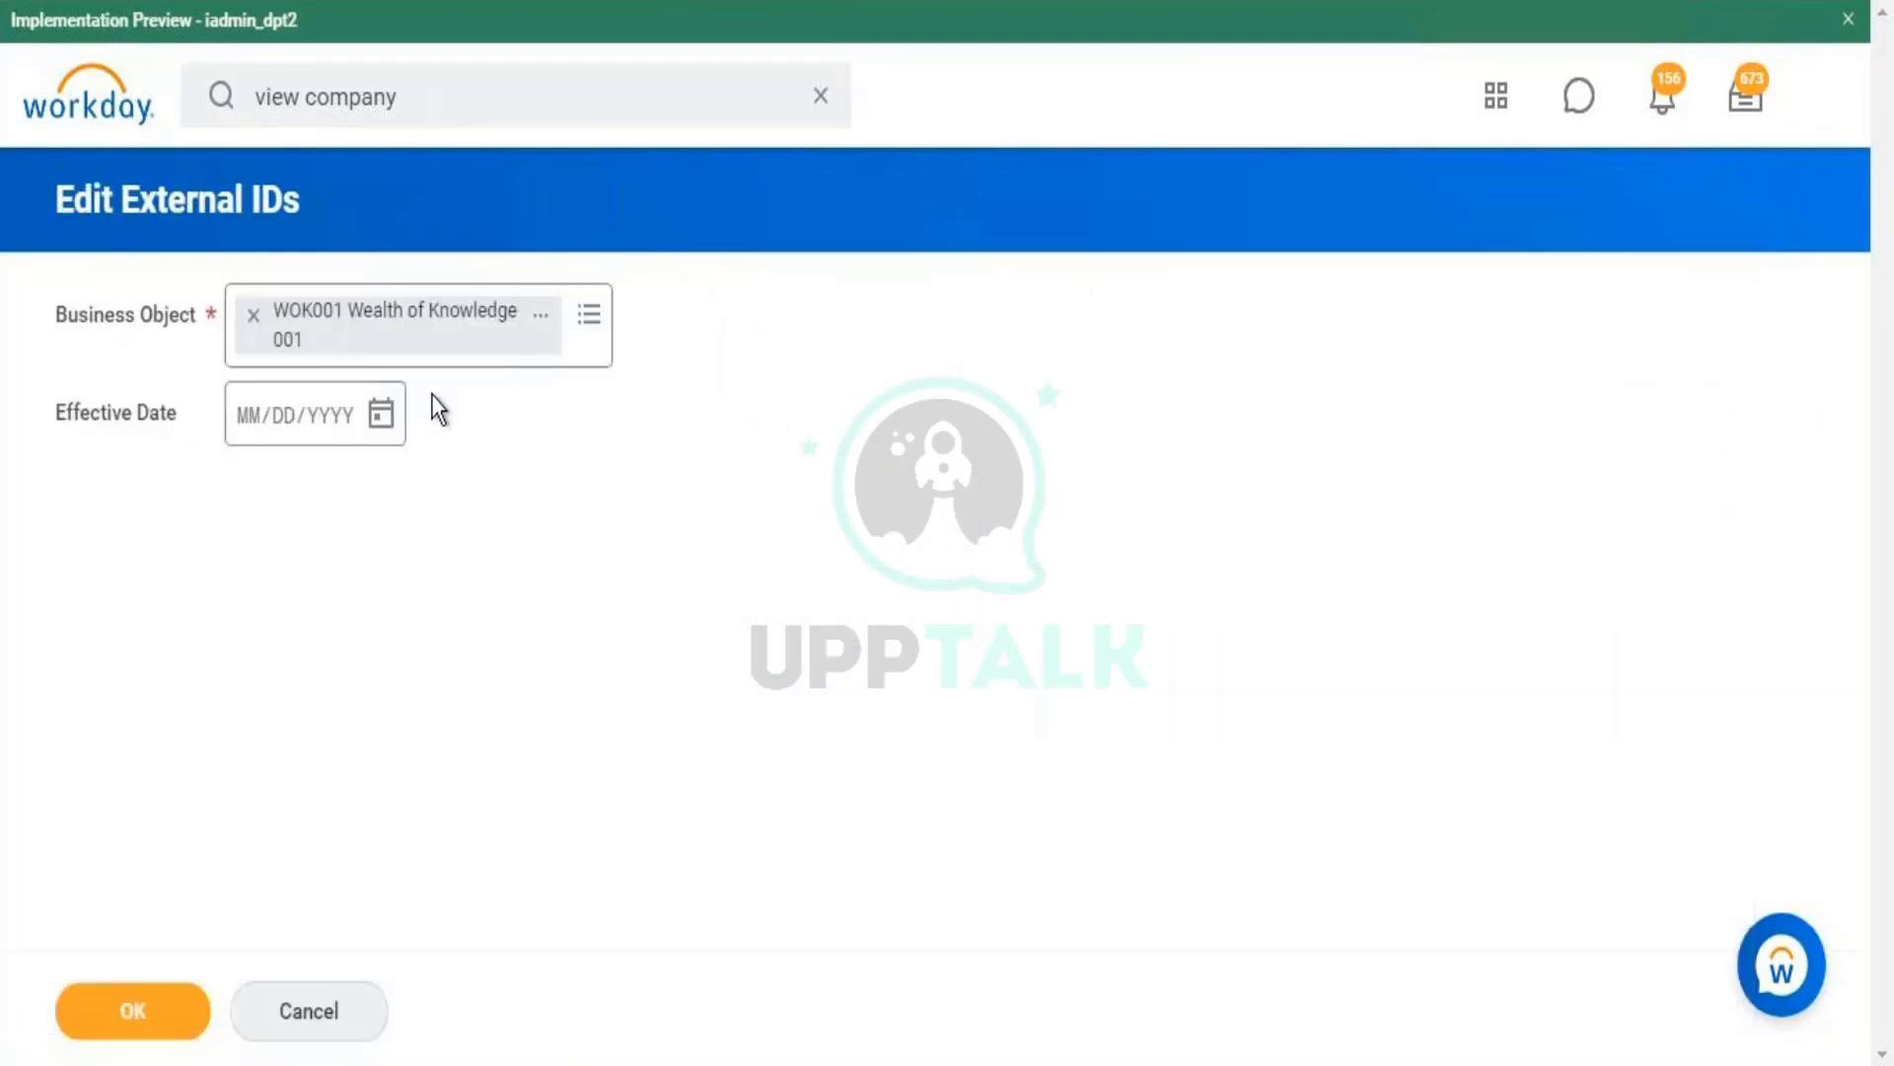
# - Set effective date 01/01/1900 and add one blank external ID row
pyautogui.click(255, 422)
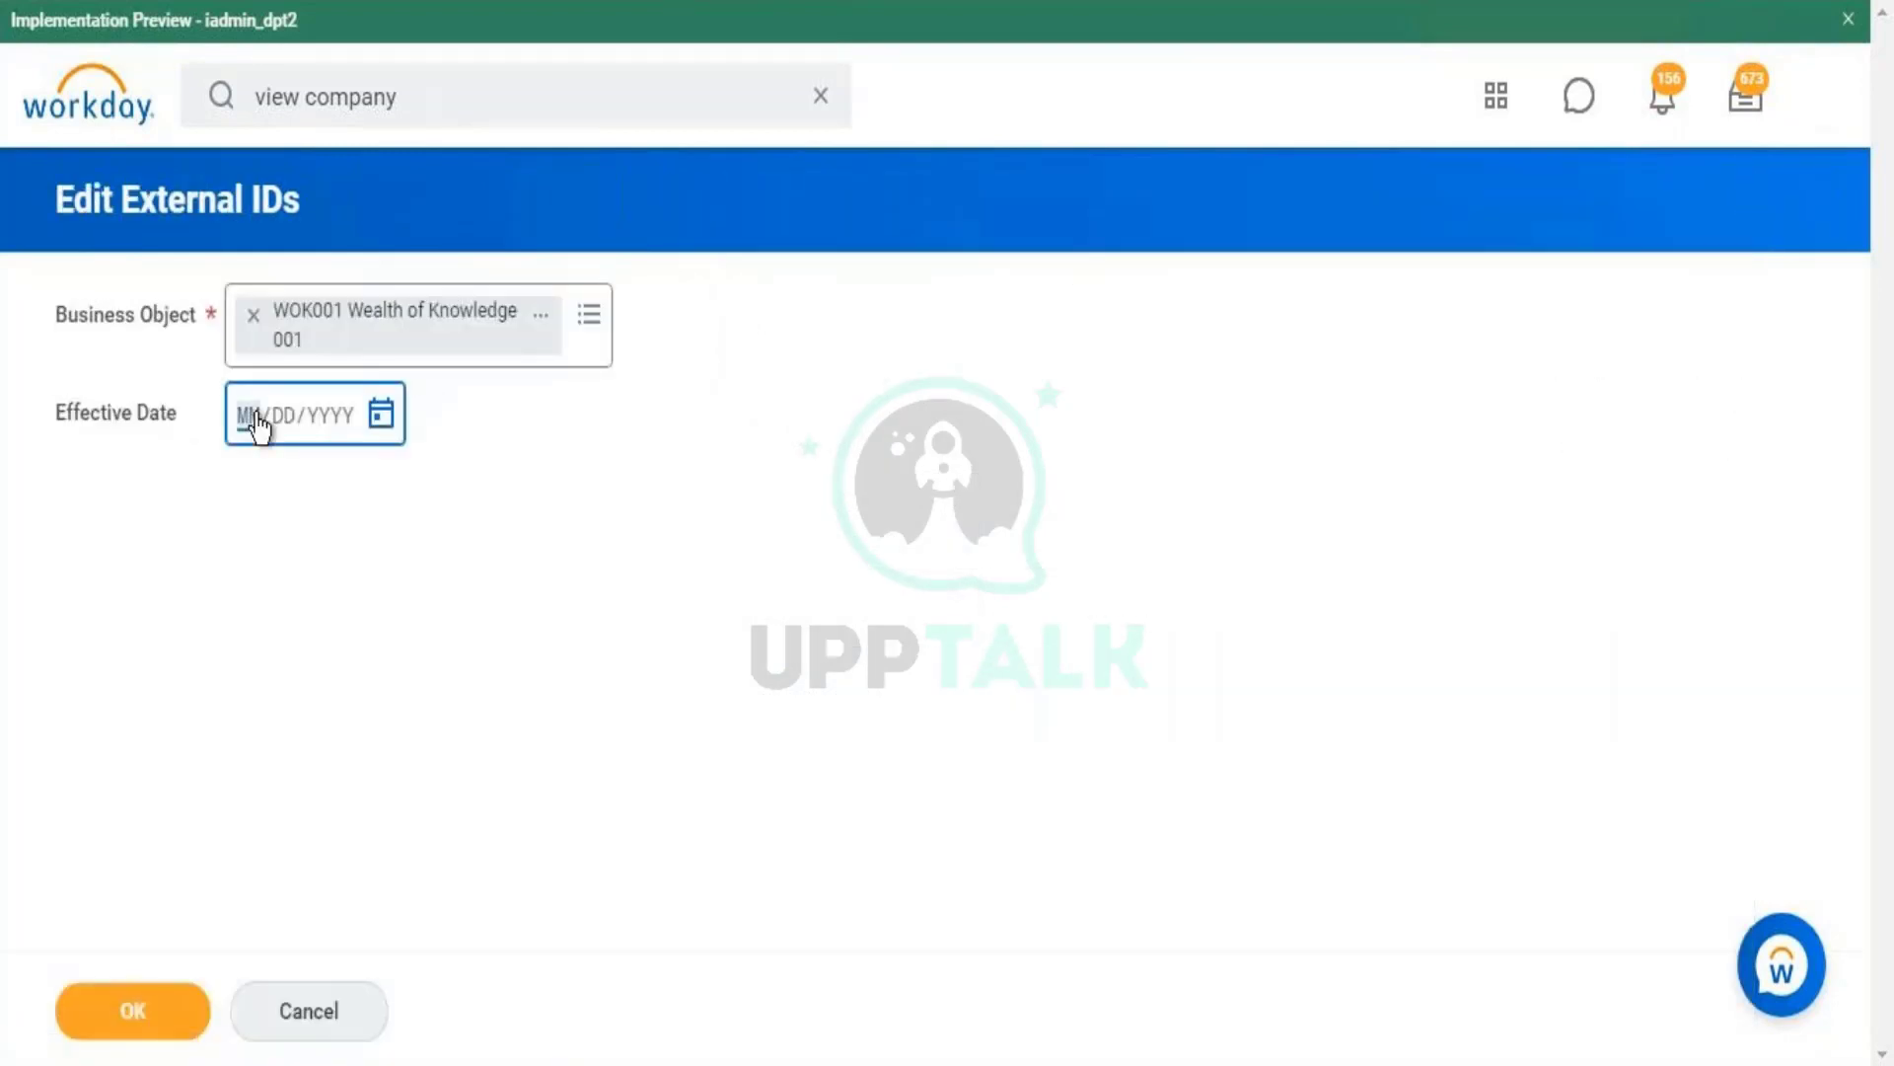
pyautogui.write('01/01/1900')
pyautogui.click(150, 1016)
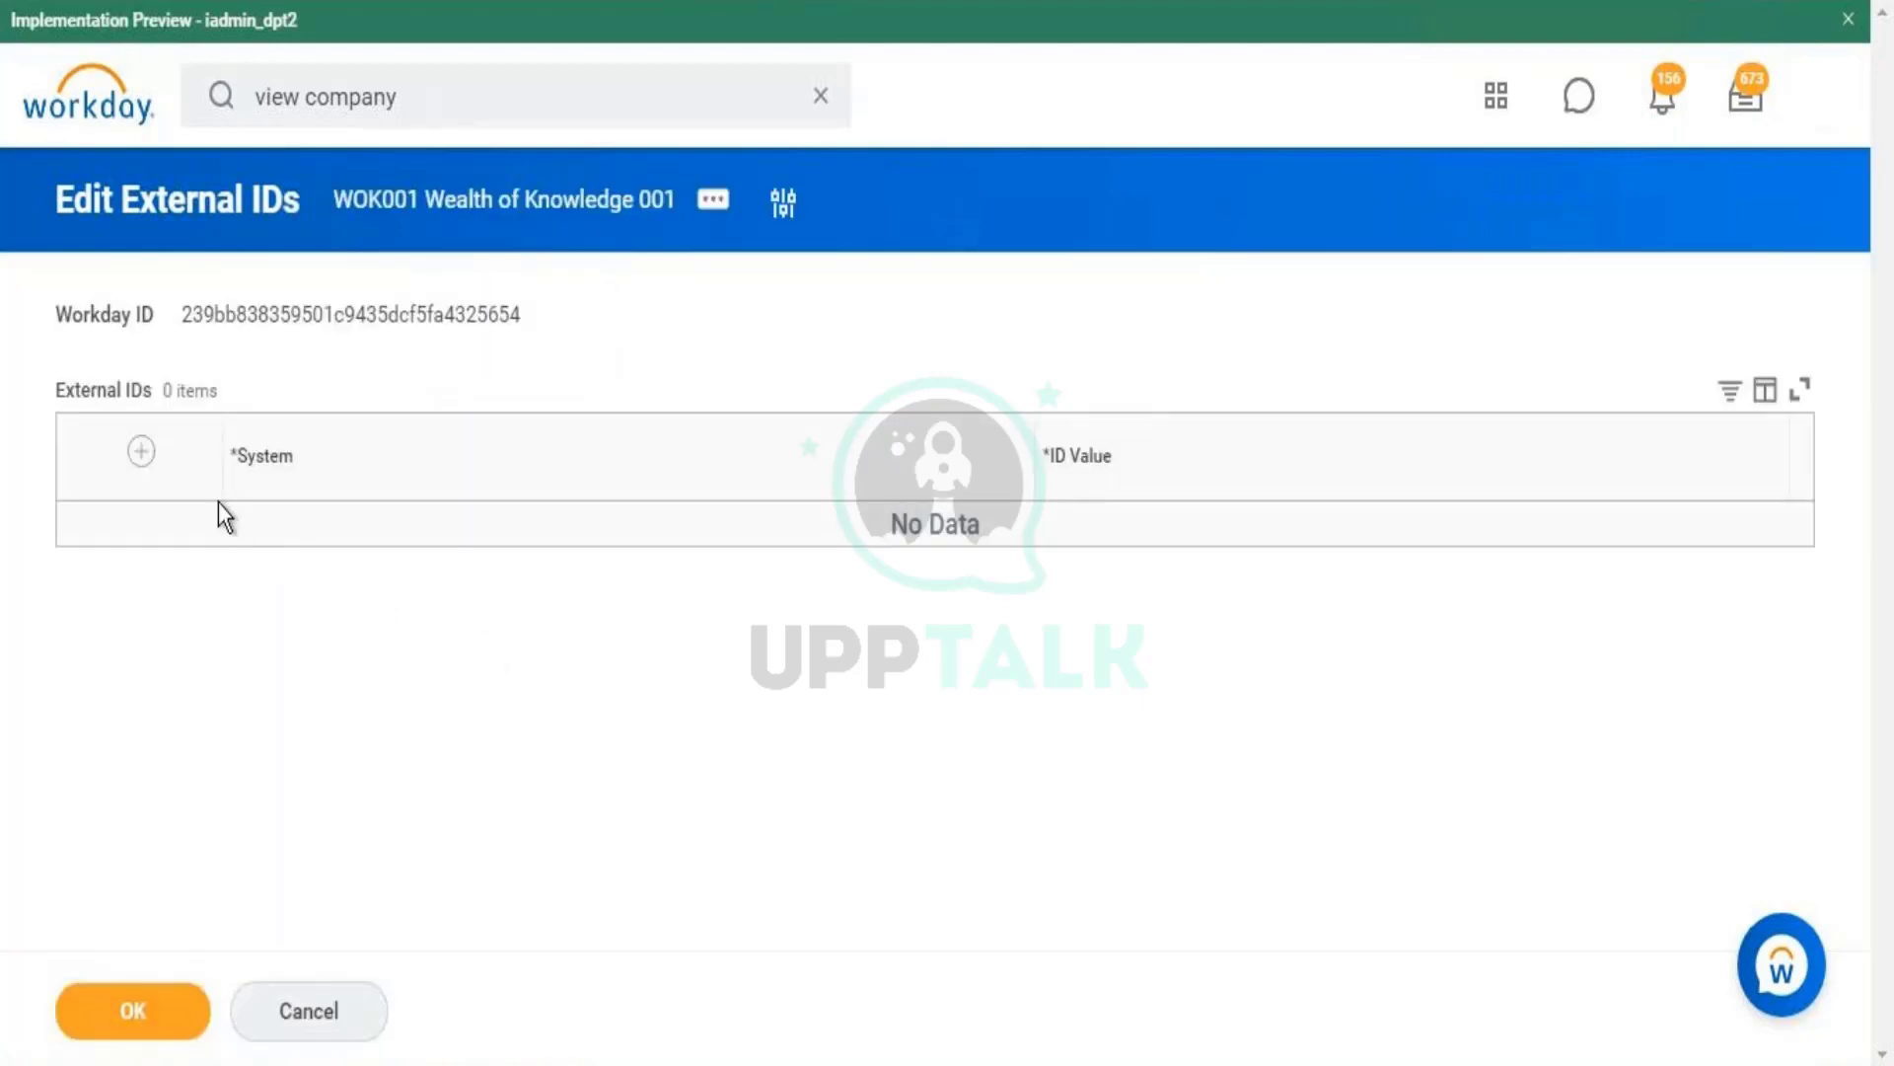
pyautogui.click(142, 451)
pyautogui.click(538, 560)
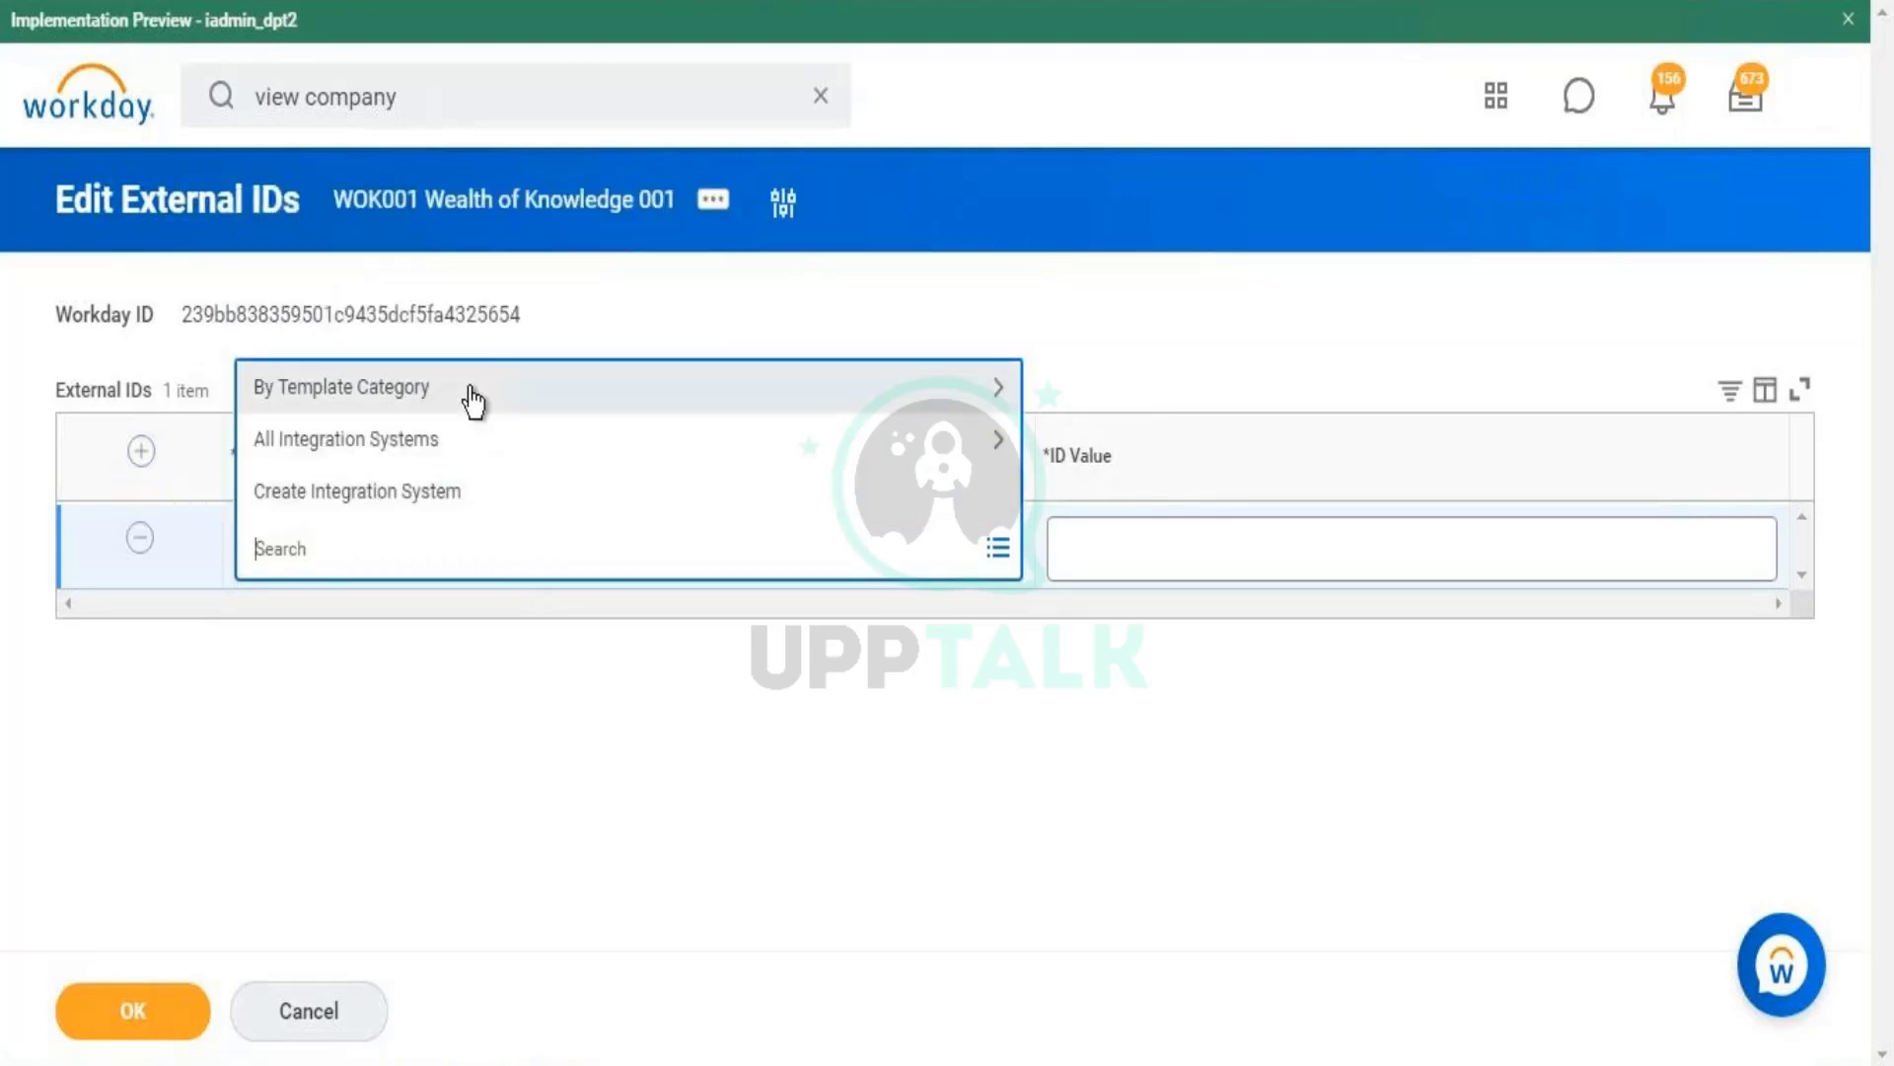
pyautogui.click(473, 434)
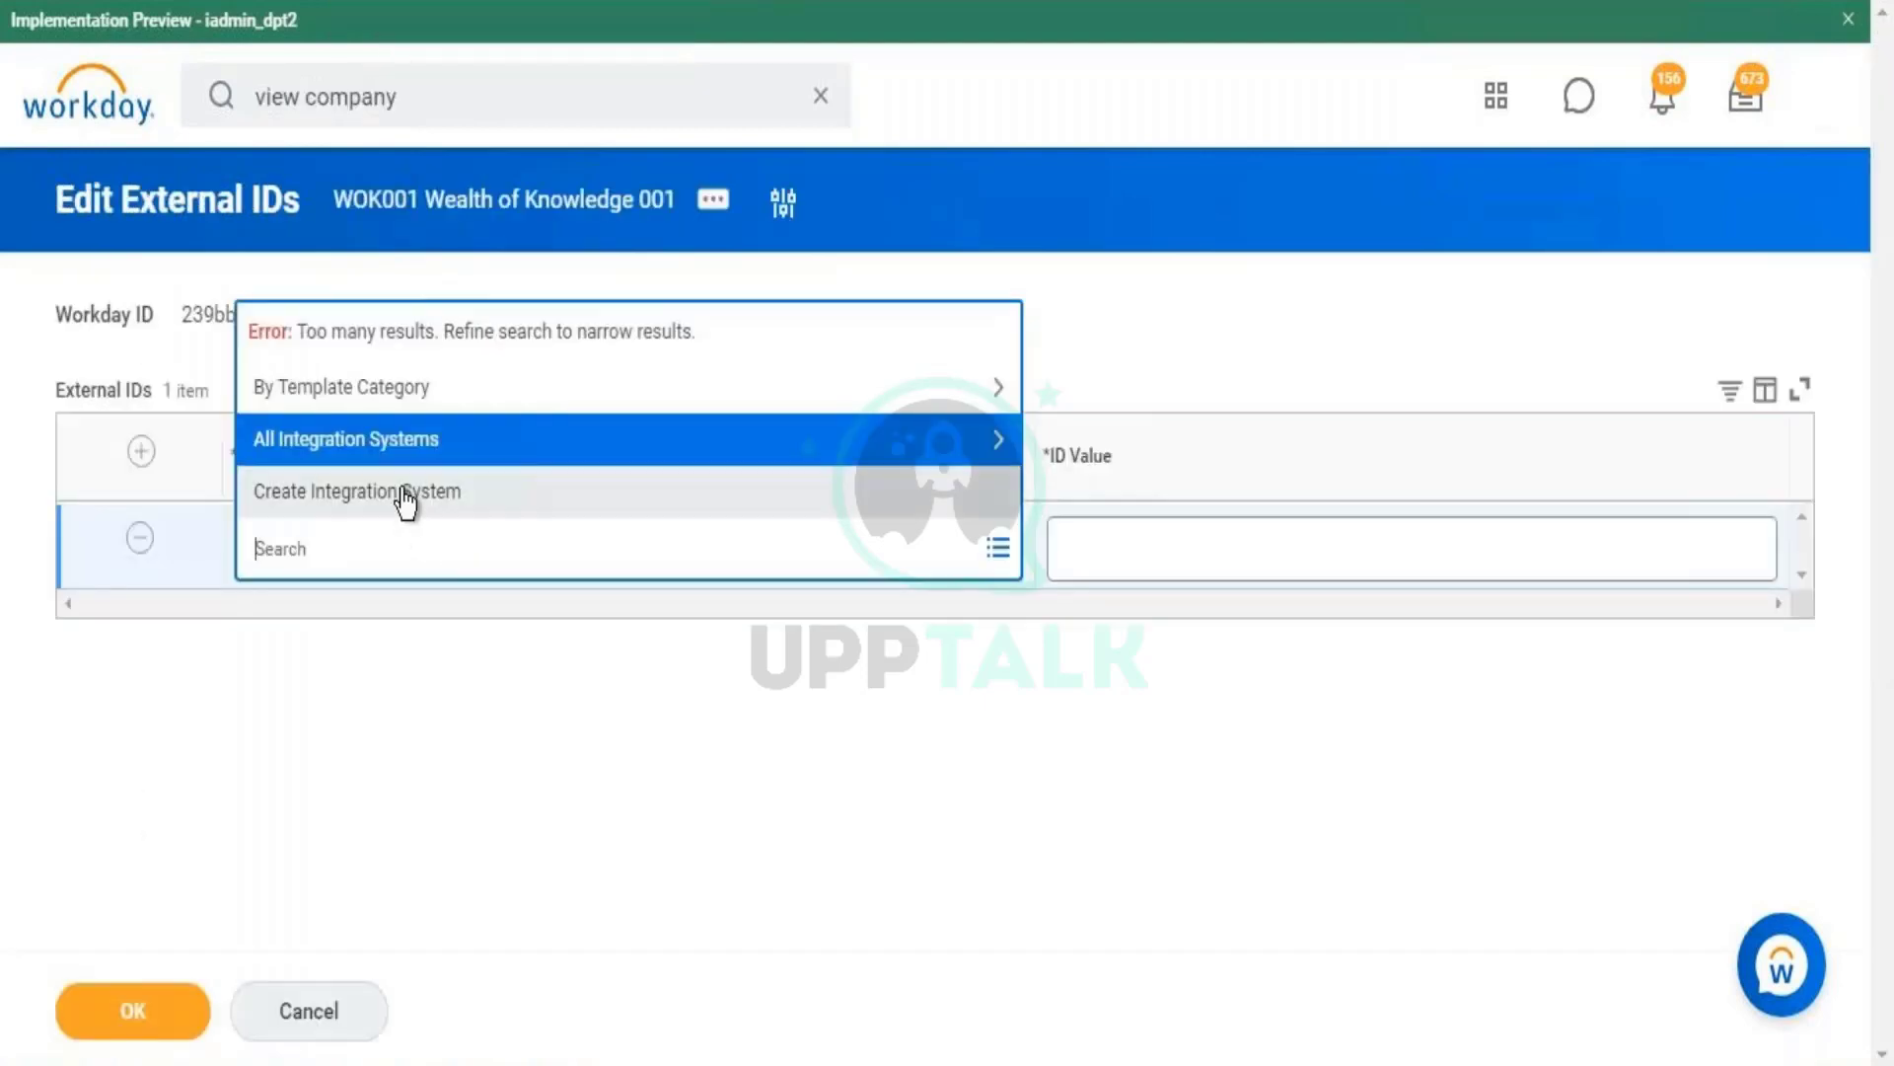
pyautogui.click(645, 748)
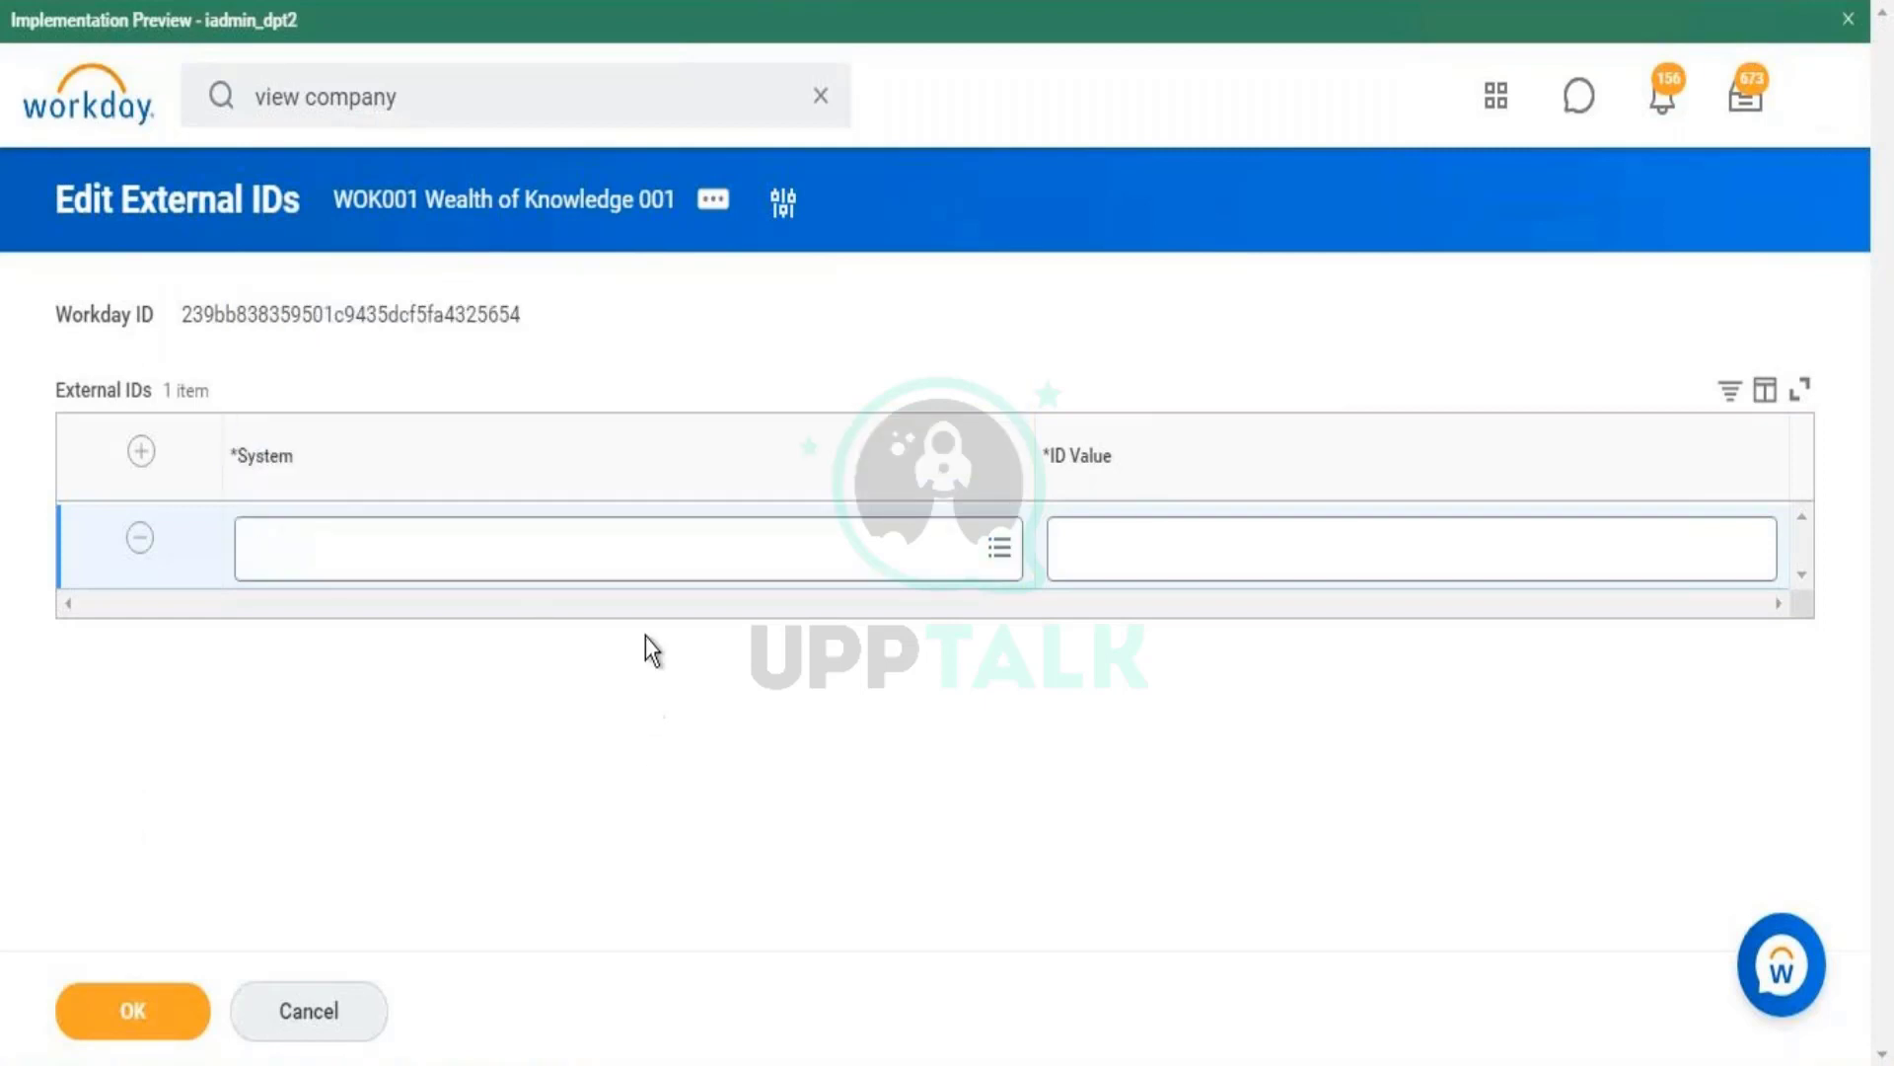
# - Set system Apex_Int_outbound (Cloud Connect for Financials) with ID value 0001 and submit
pyautogui.click(668, 553)
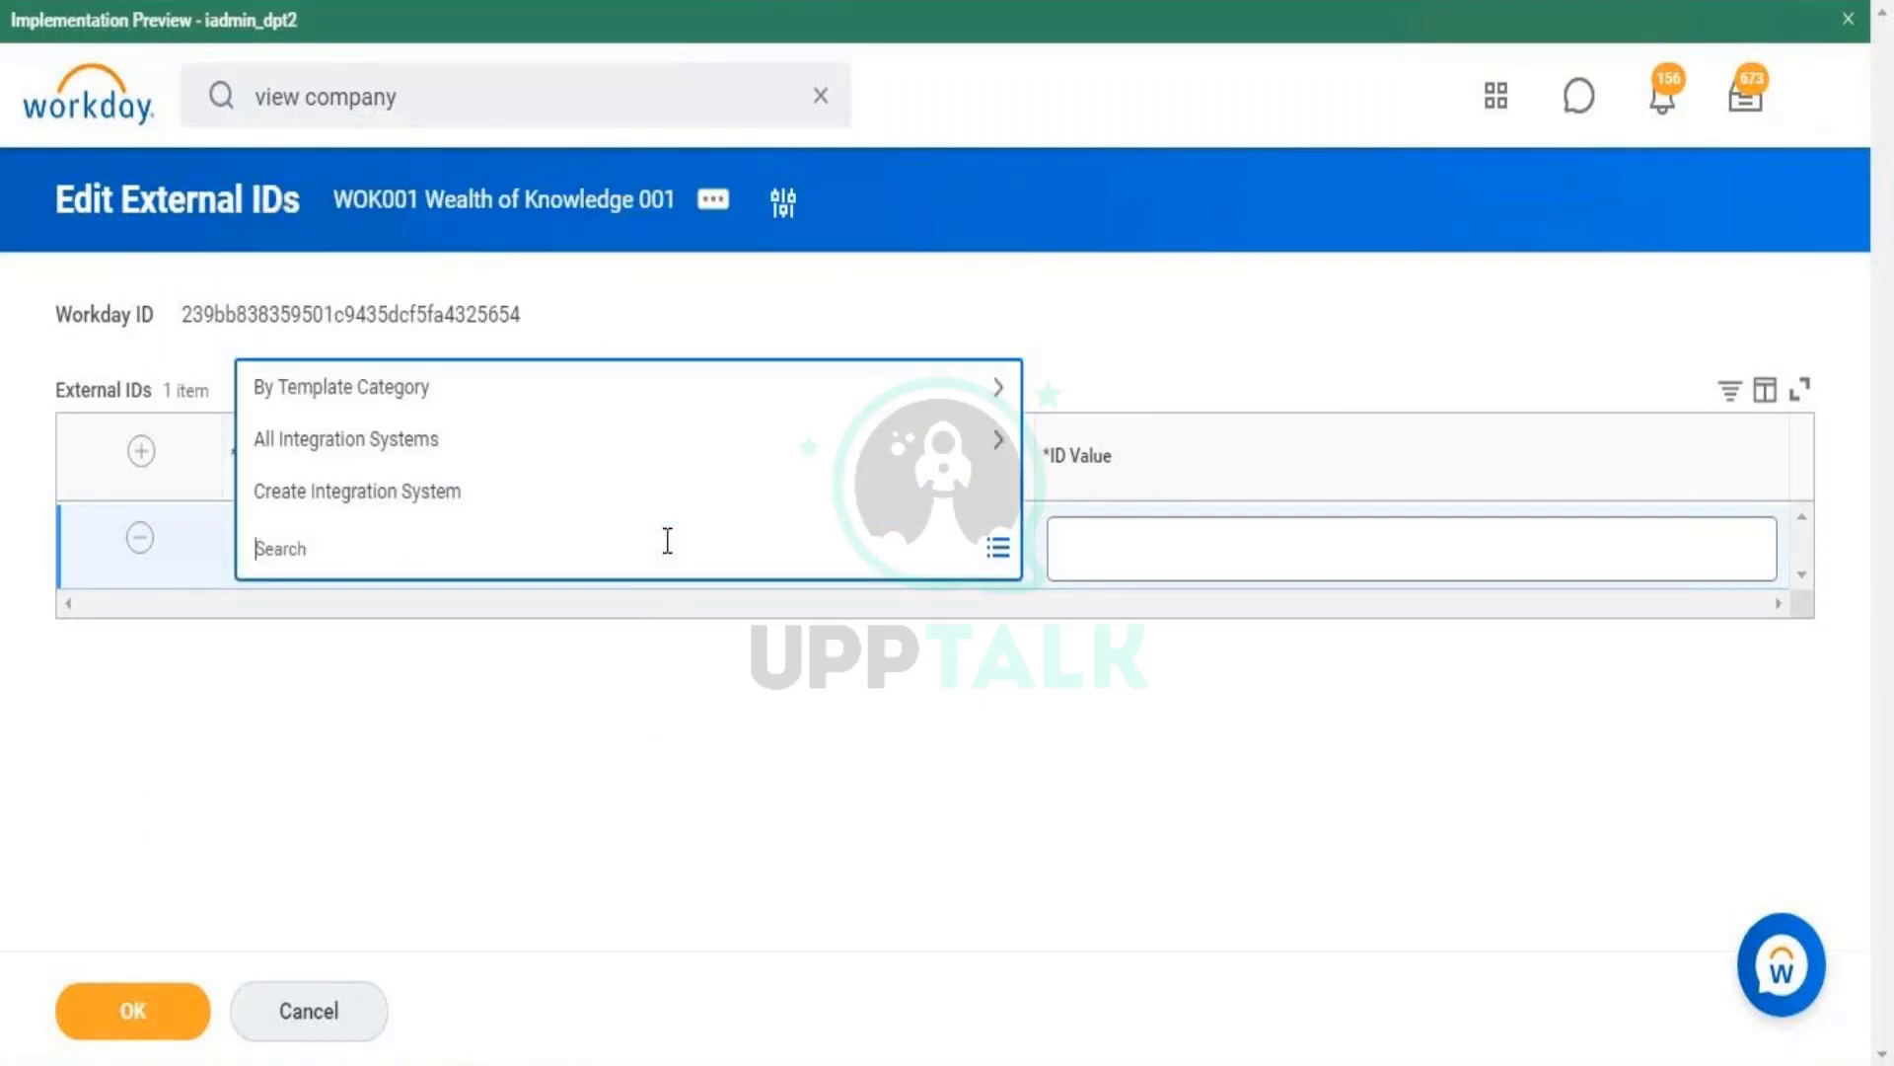
pyautogui.click(647, 435)
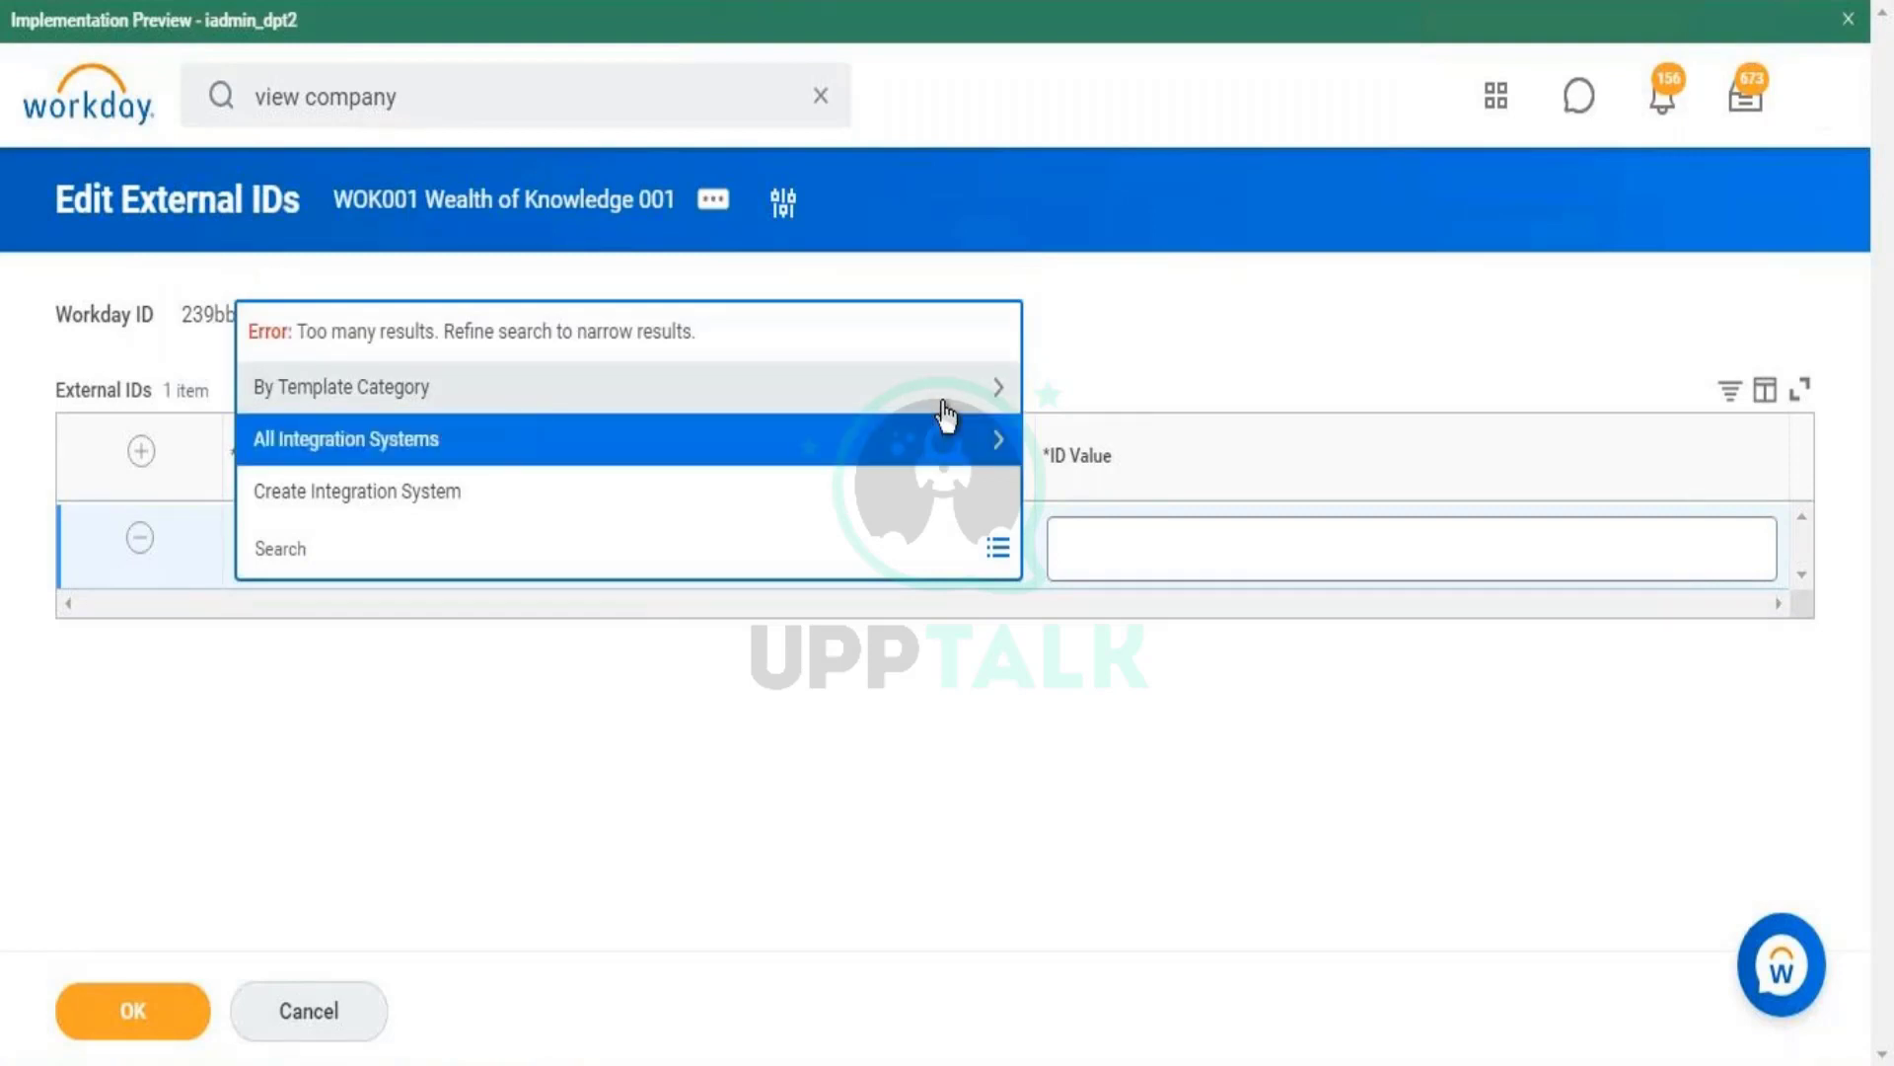
pyautogui.click(947, 416)
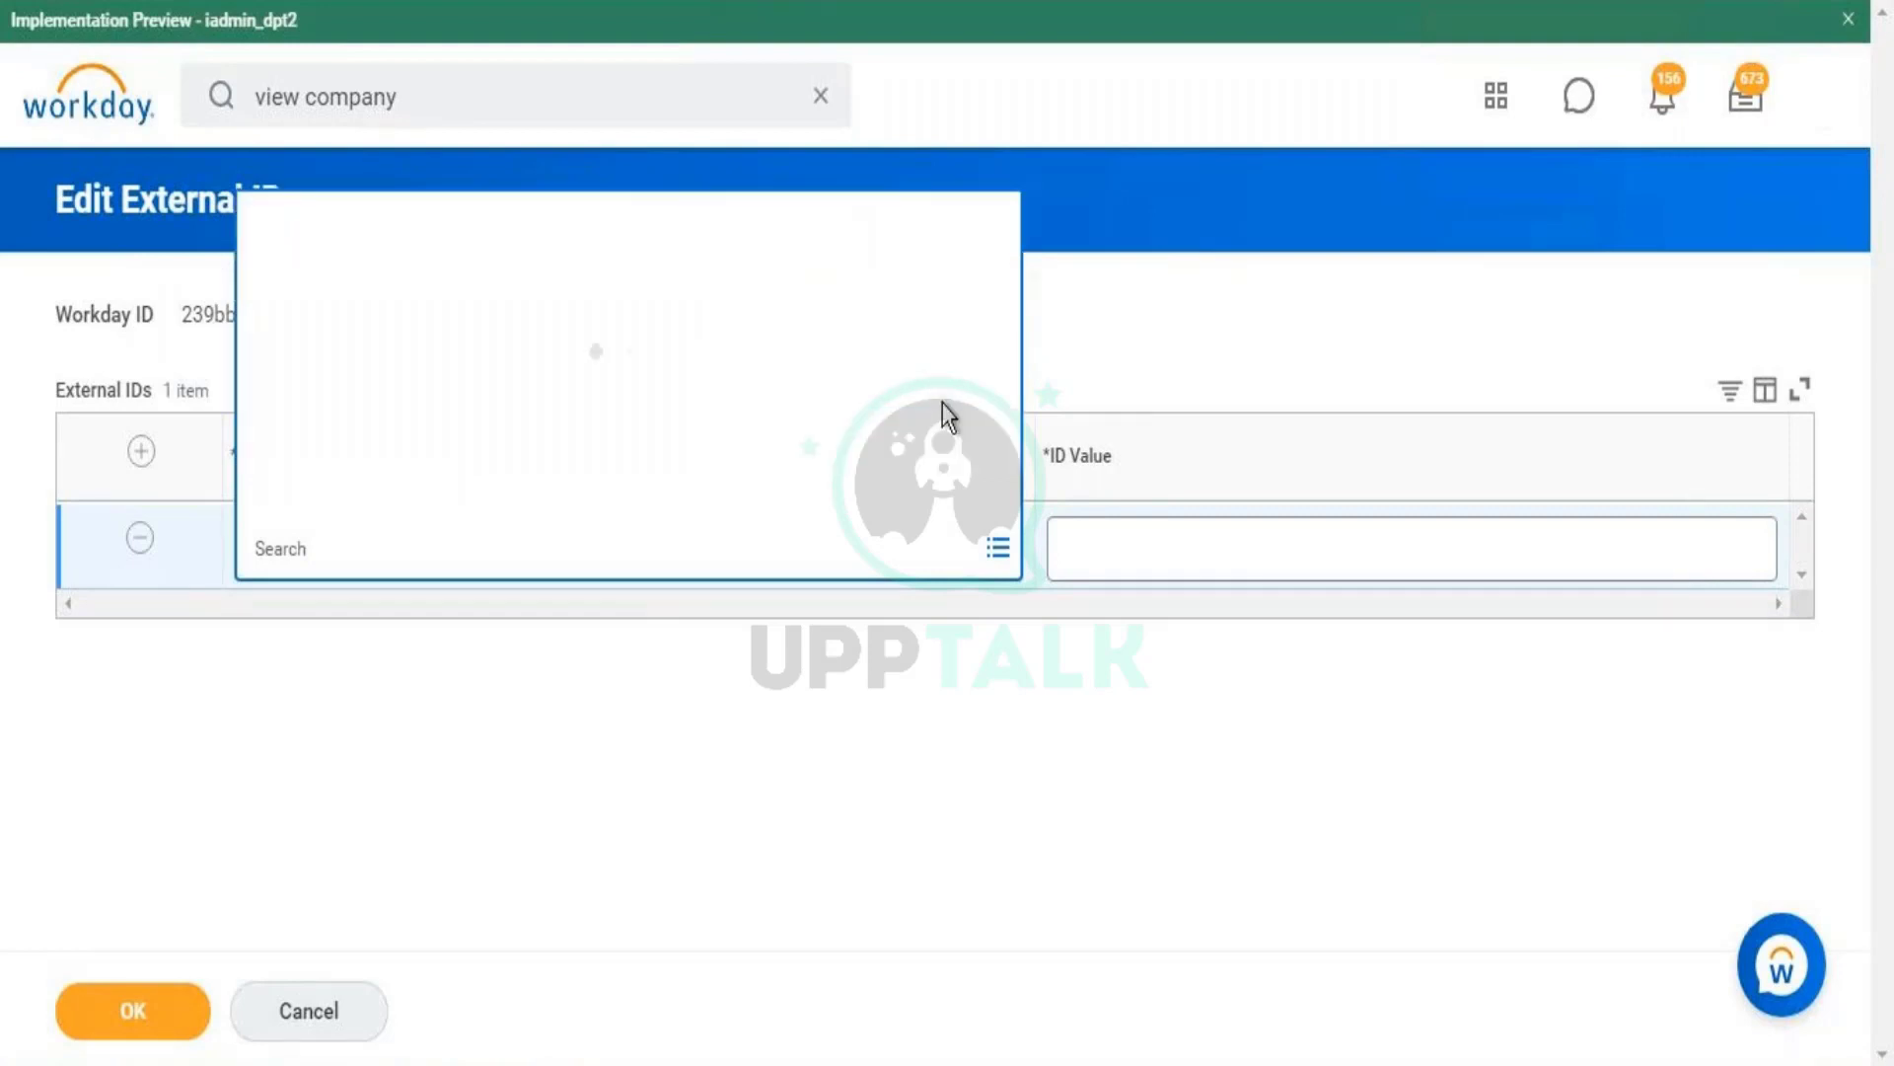
pyautogui.click(697, 221)
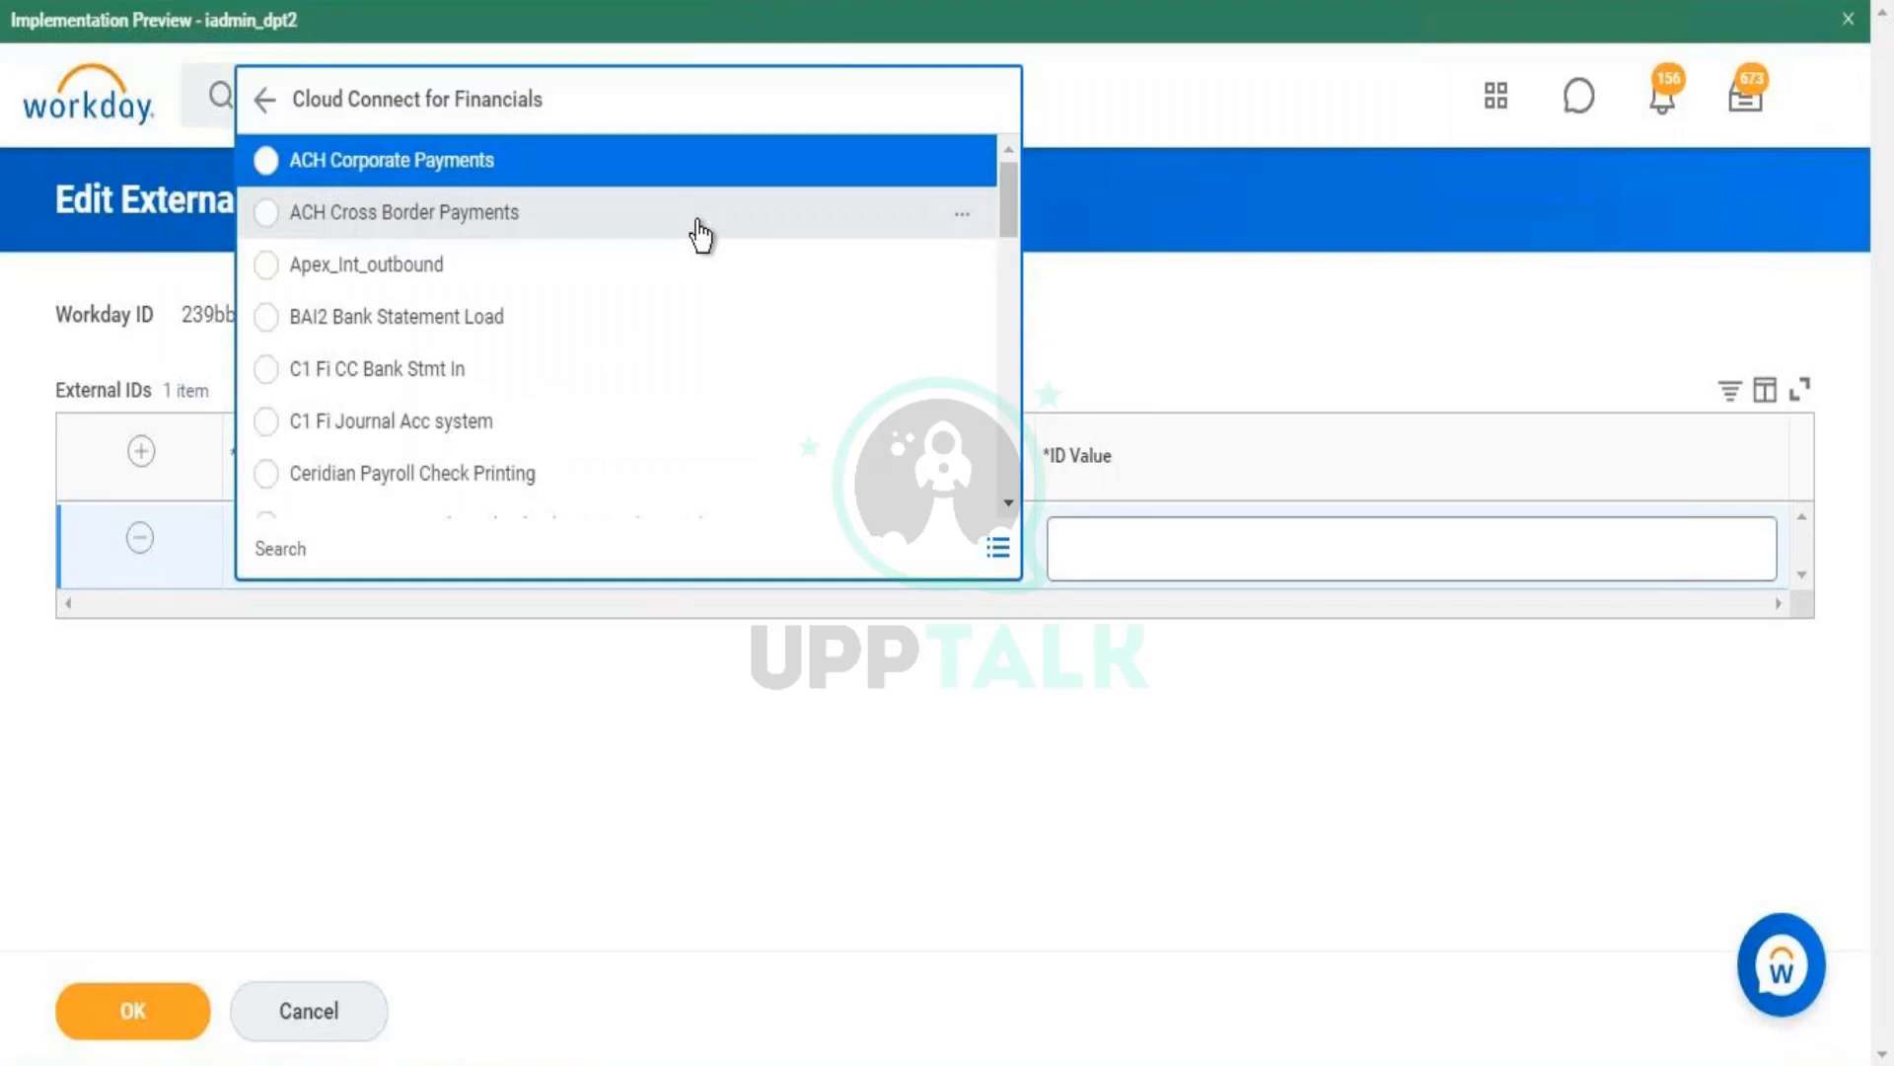
pyautogui.click(582, 285)
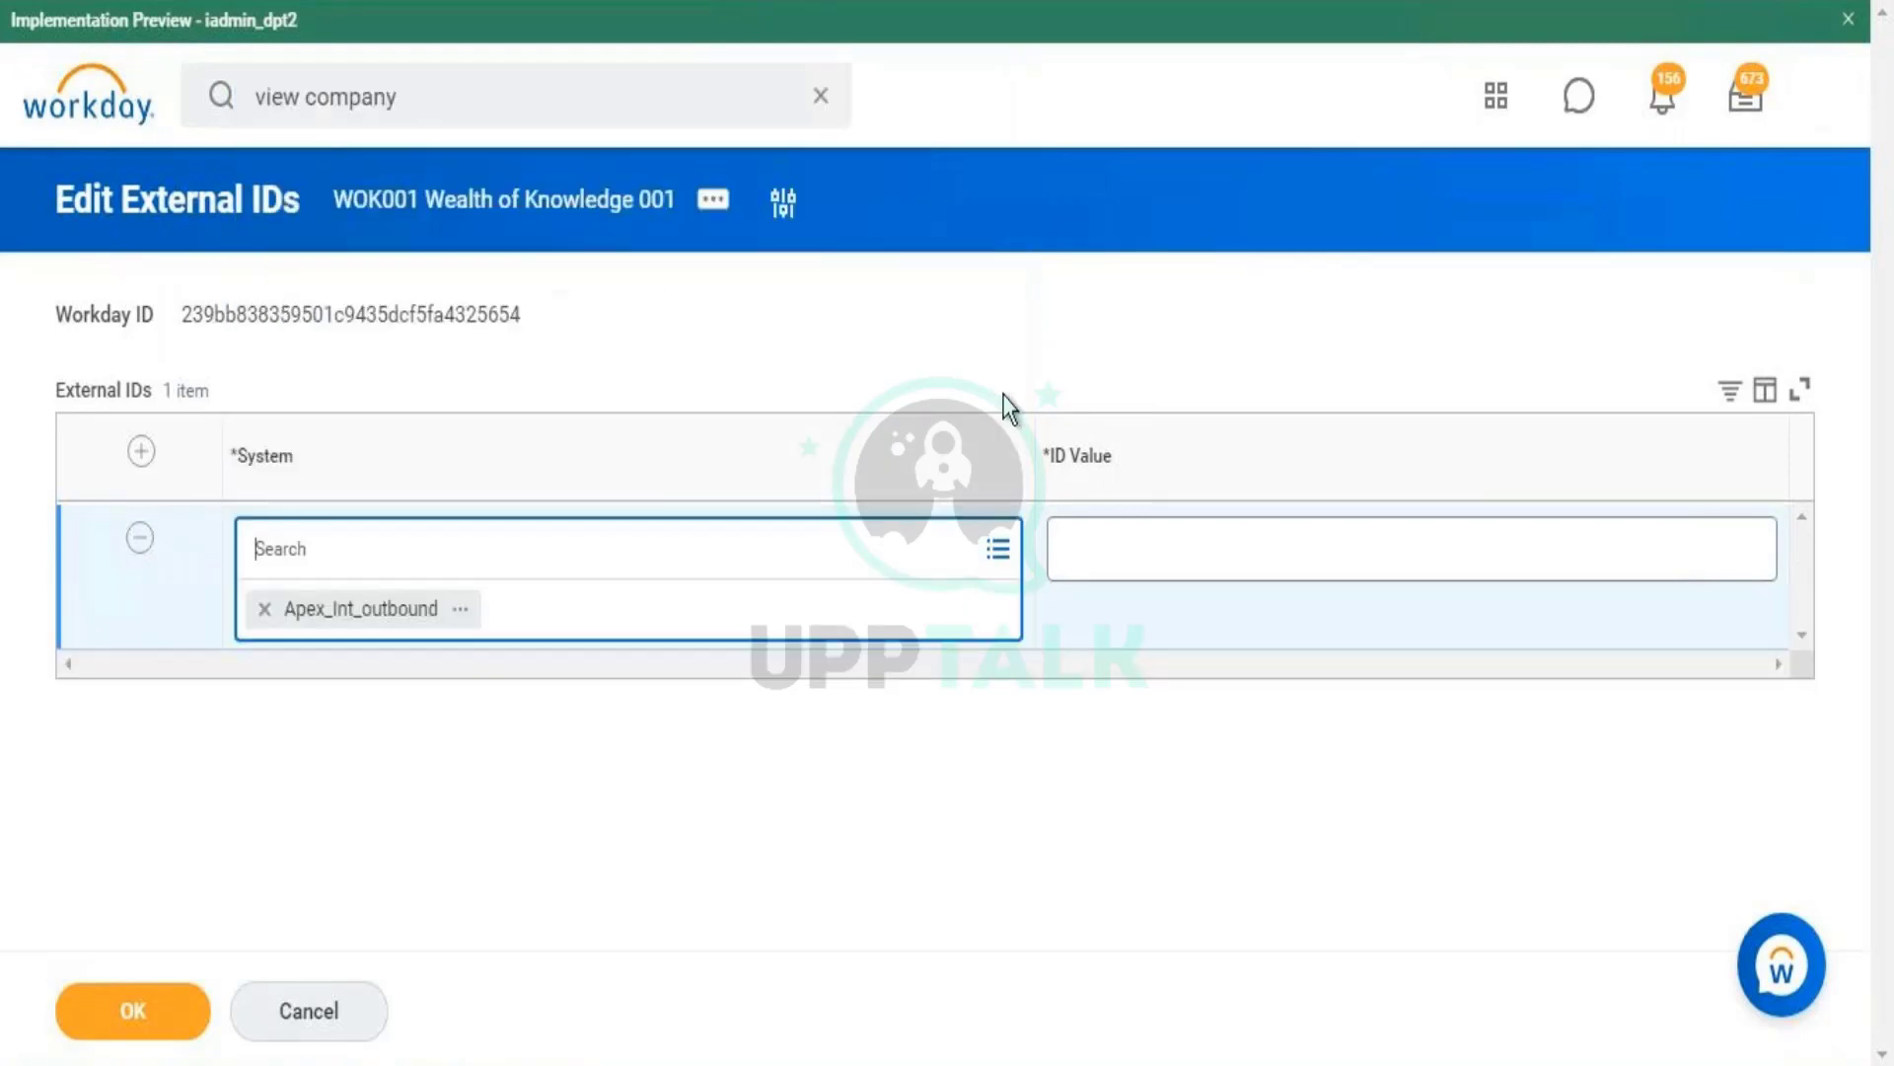
pyautogui.click(1054, 560)
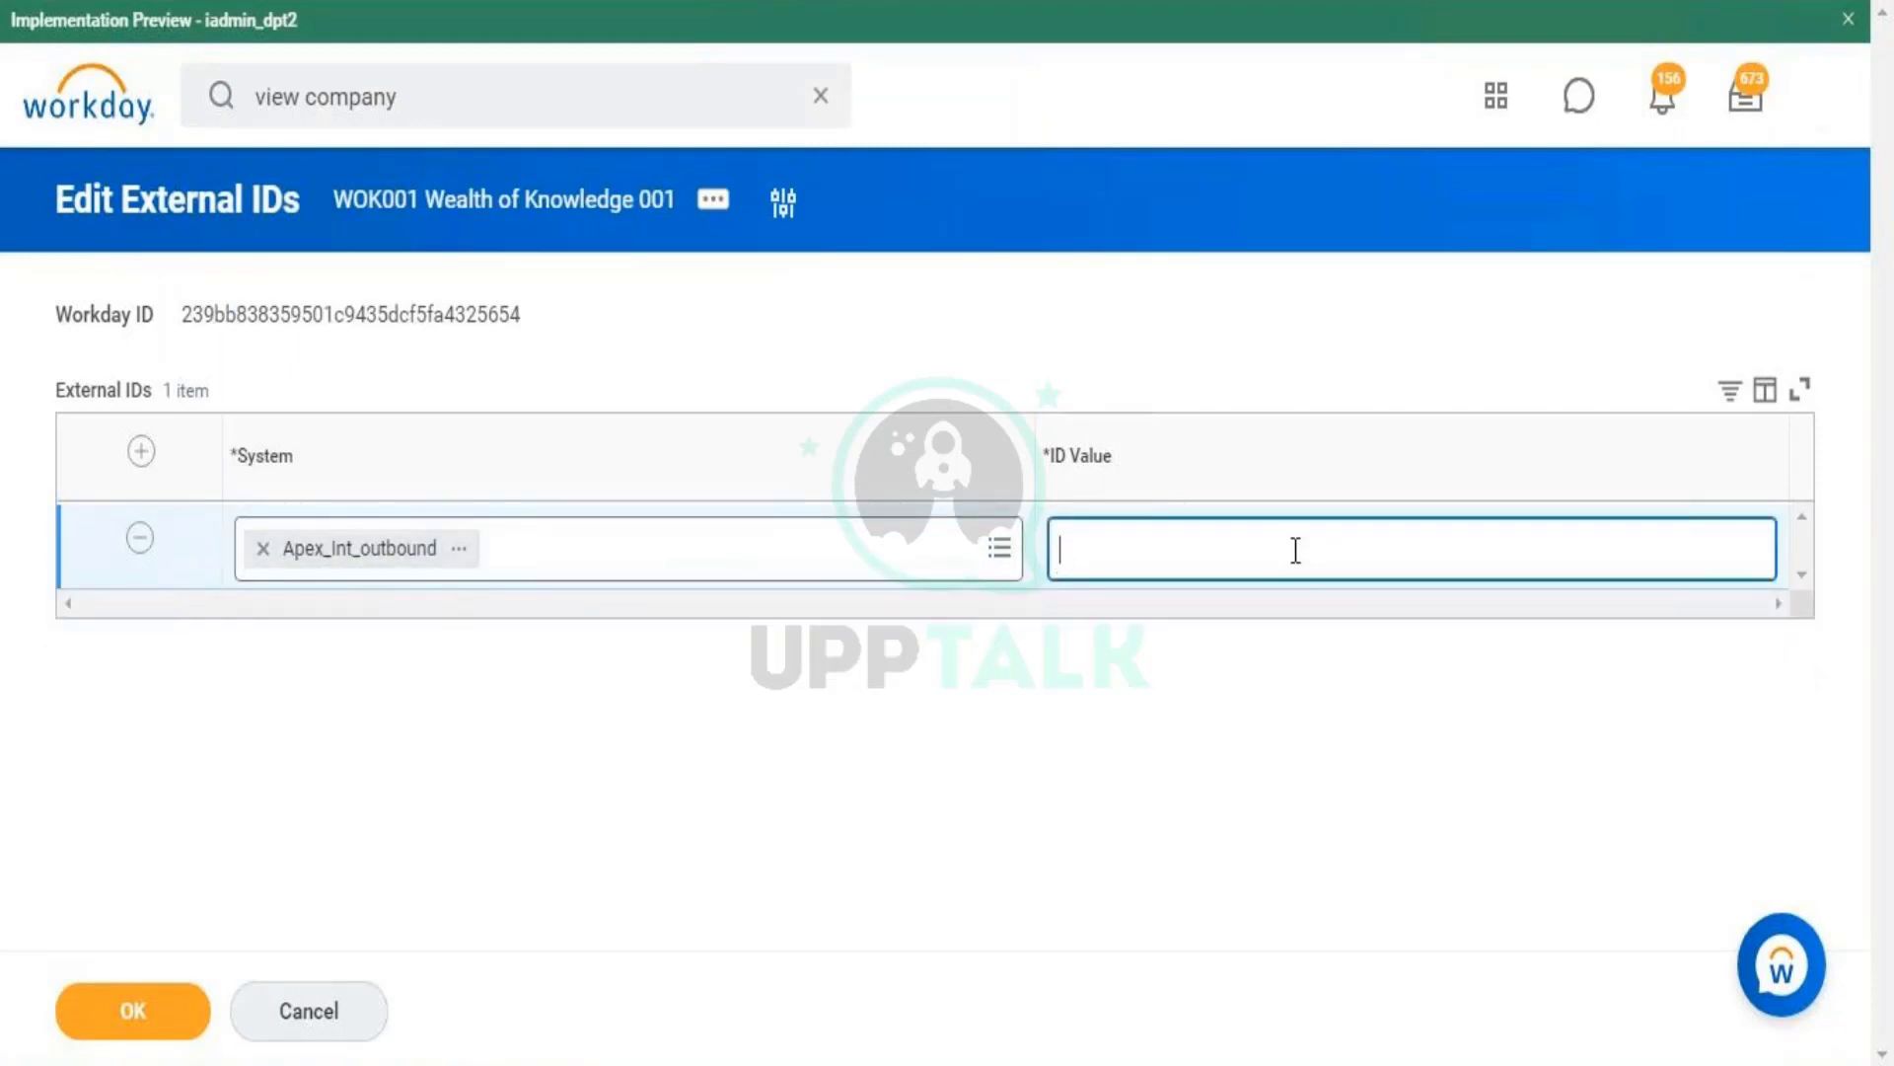
pyautogui.write('0001')
pyautogui.click(132, 1010)
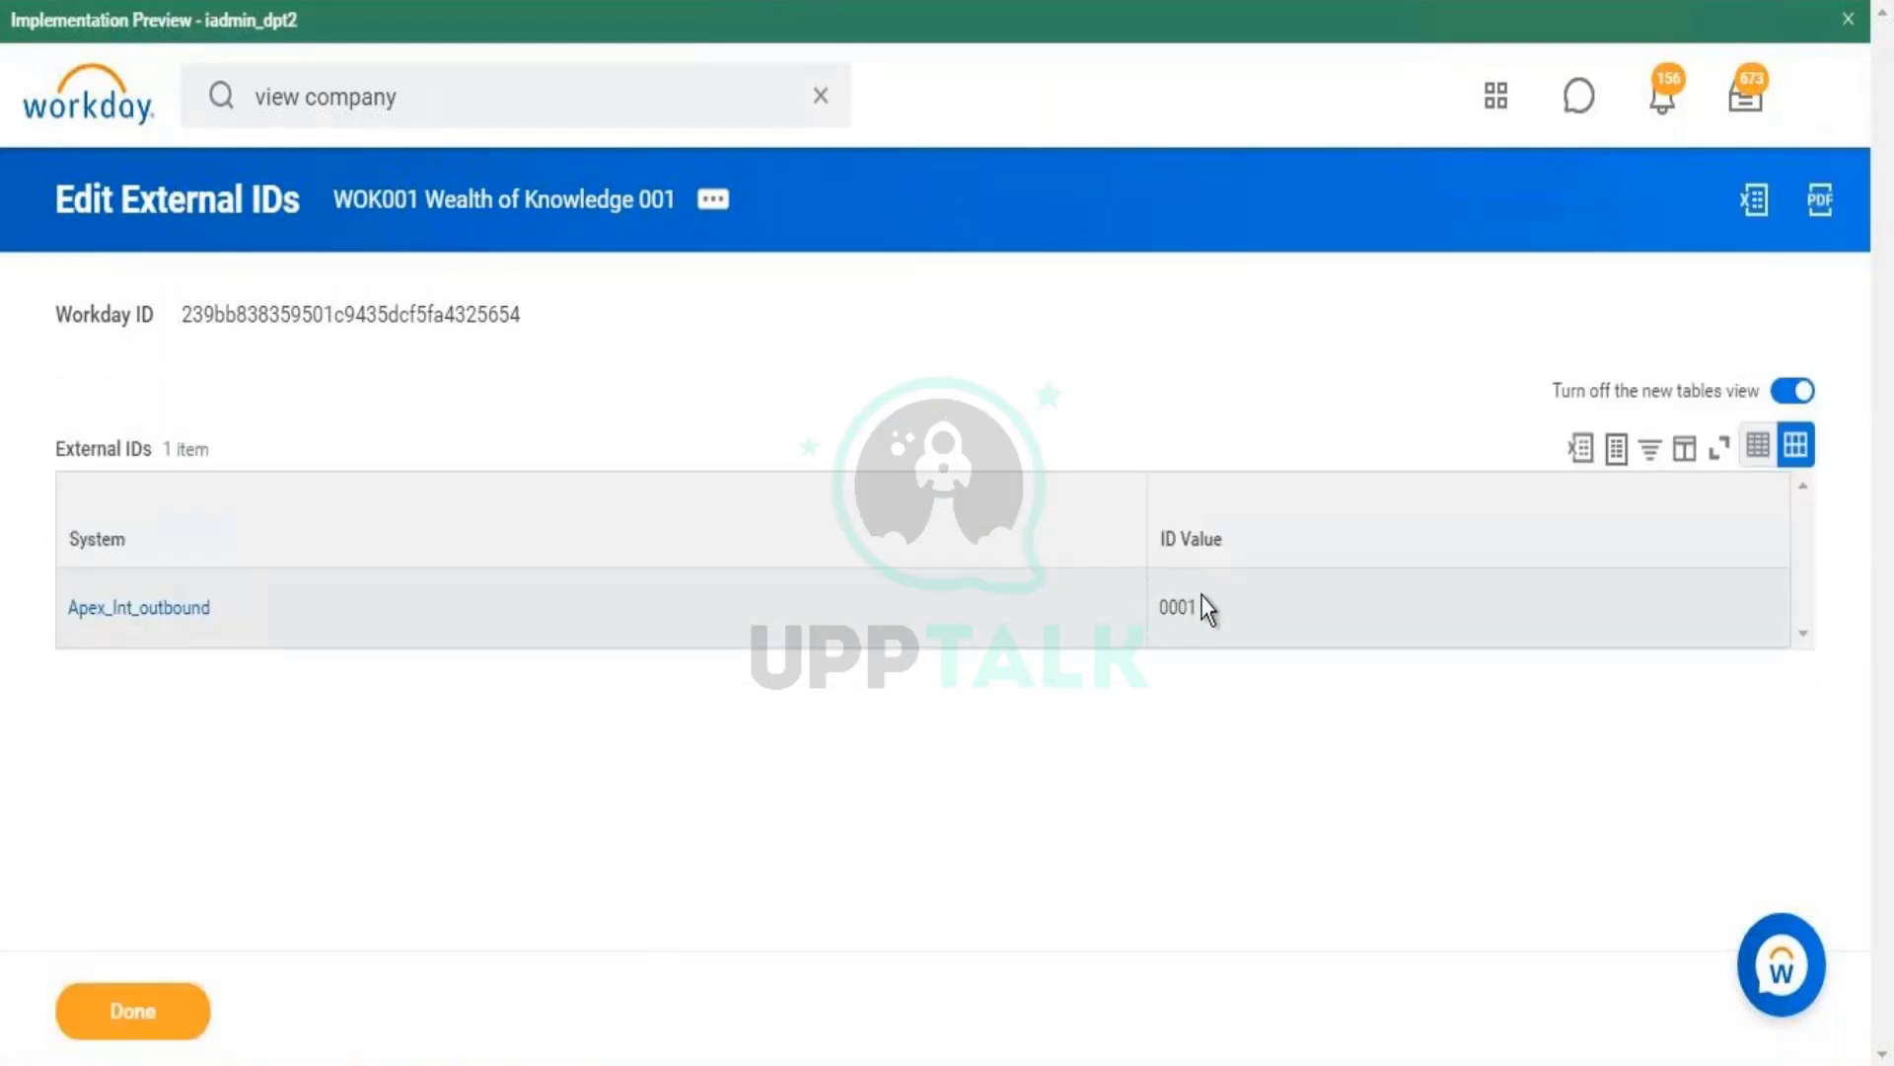
# - Close the finished external ID task and review the Reference IDs and new 0001 external ID
pyautogui.doubleClick(1174, 606)
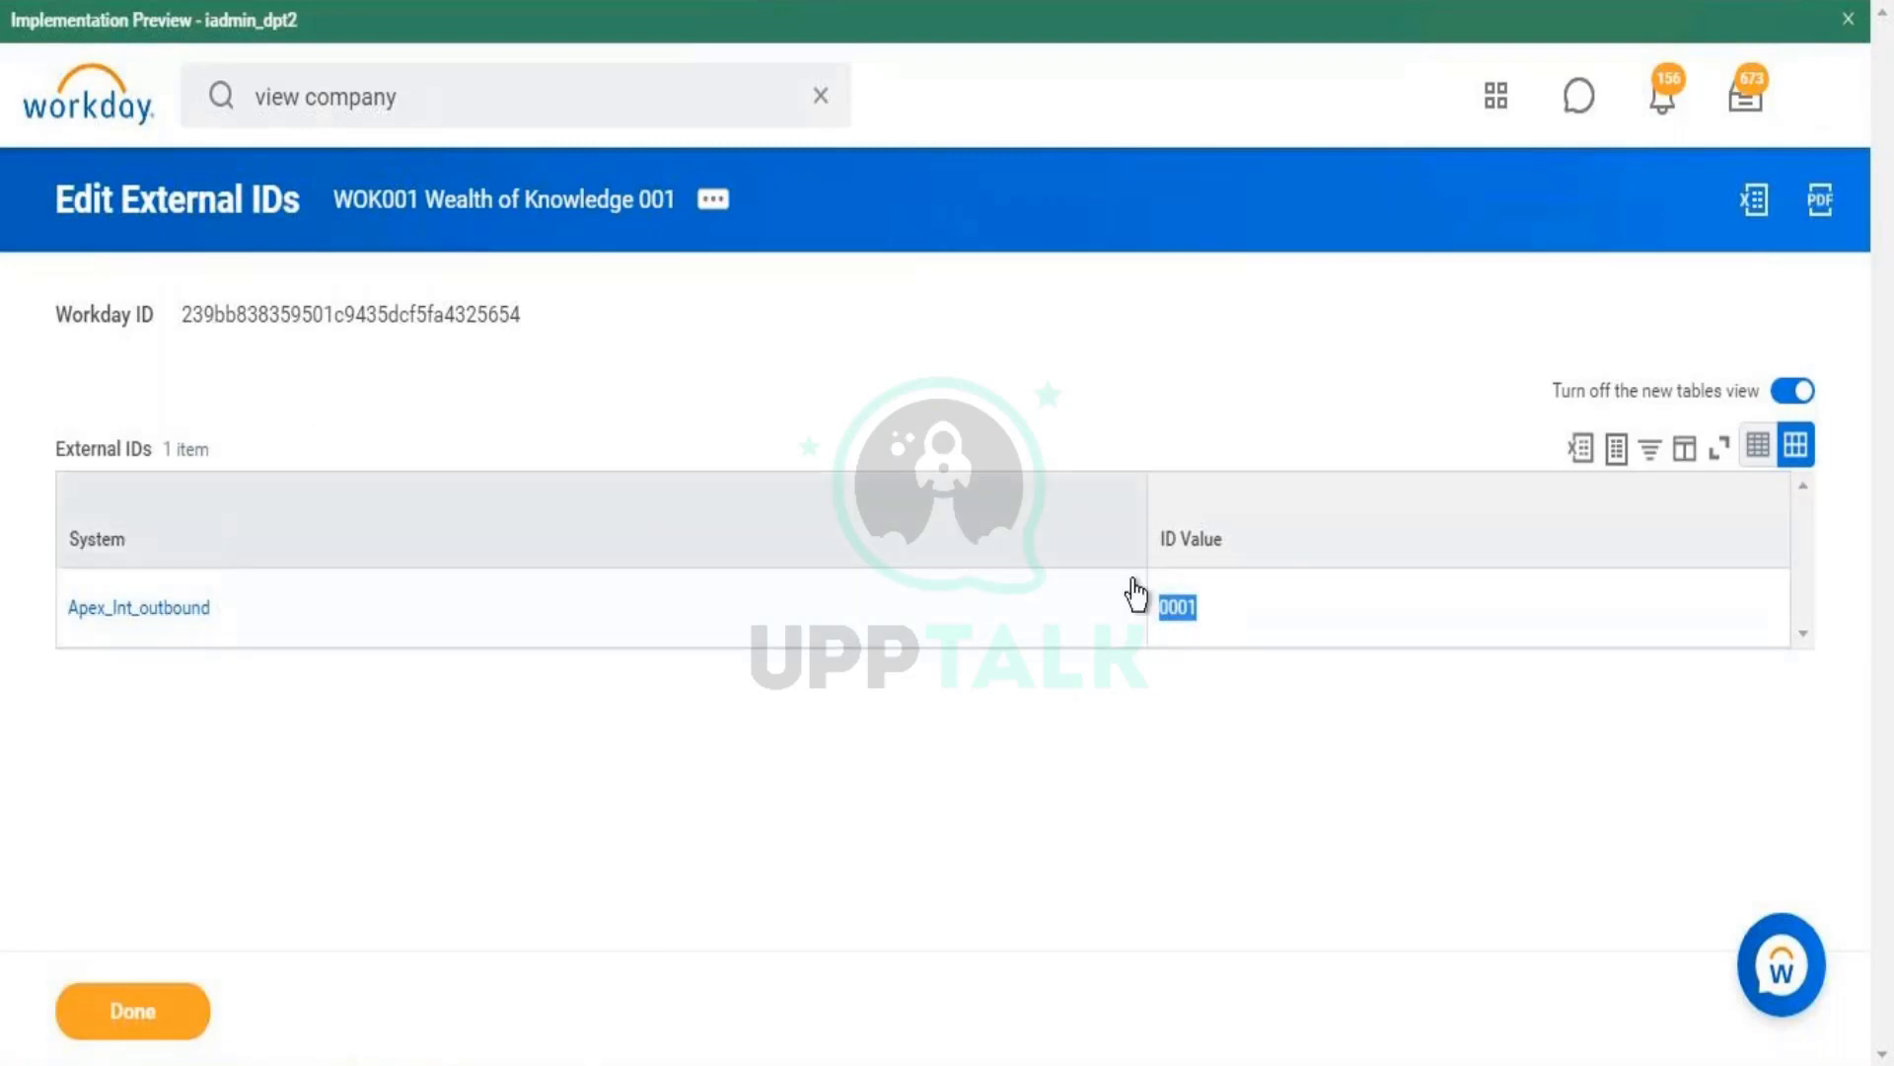
pyautogui.click(103, 1032)
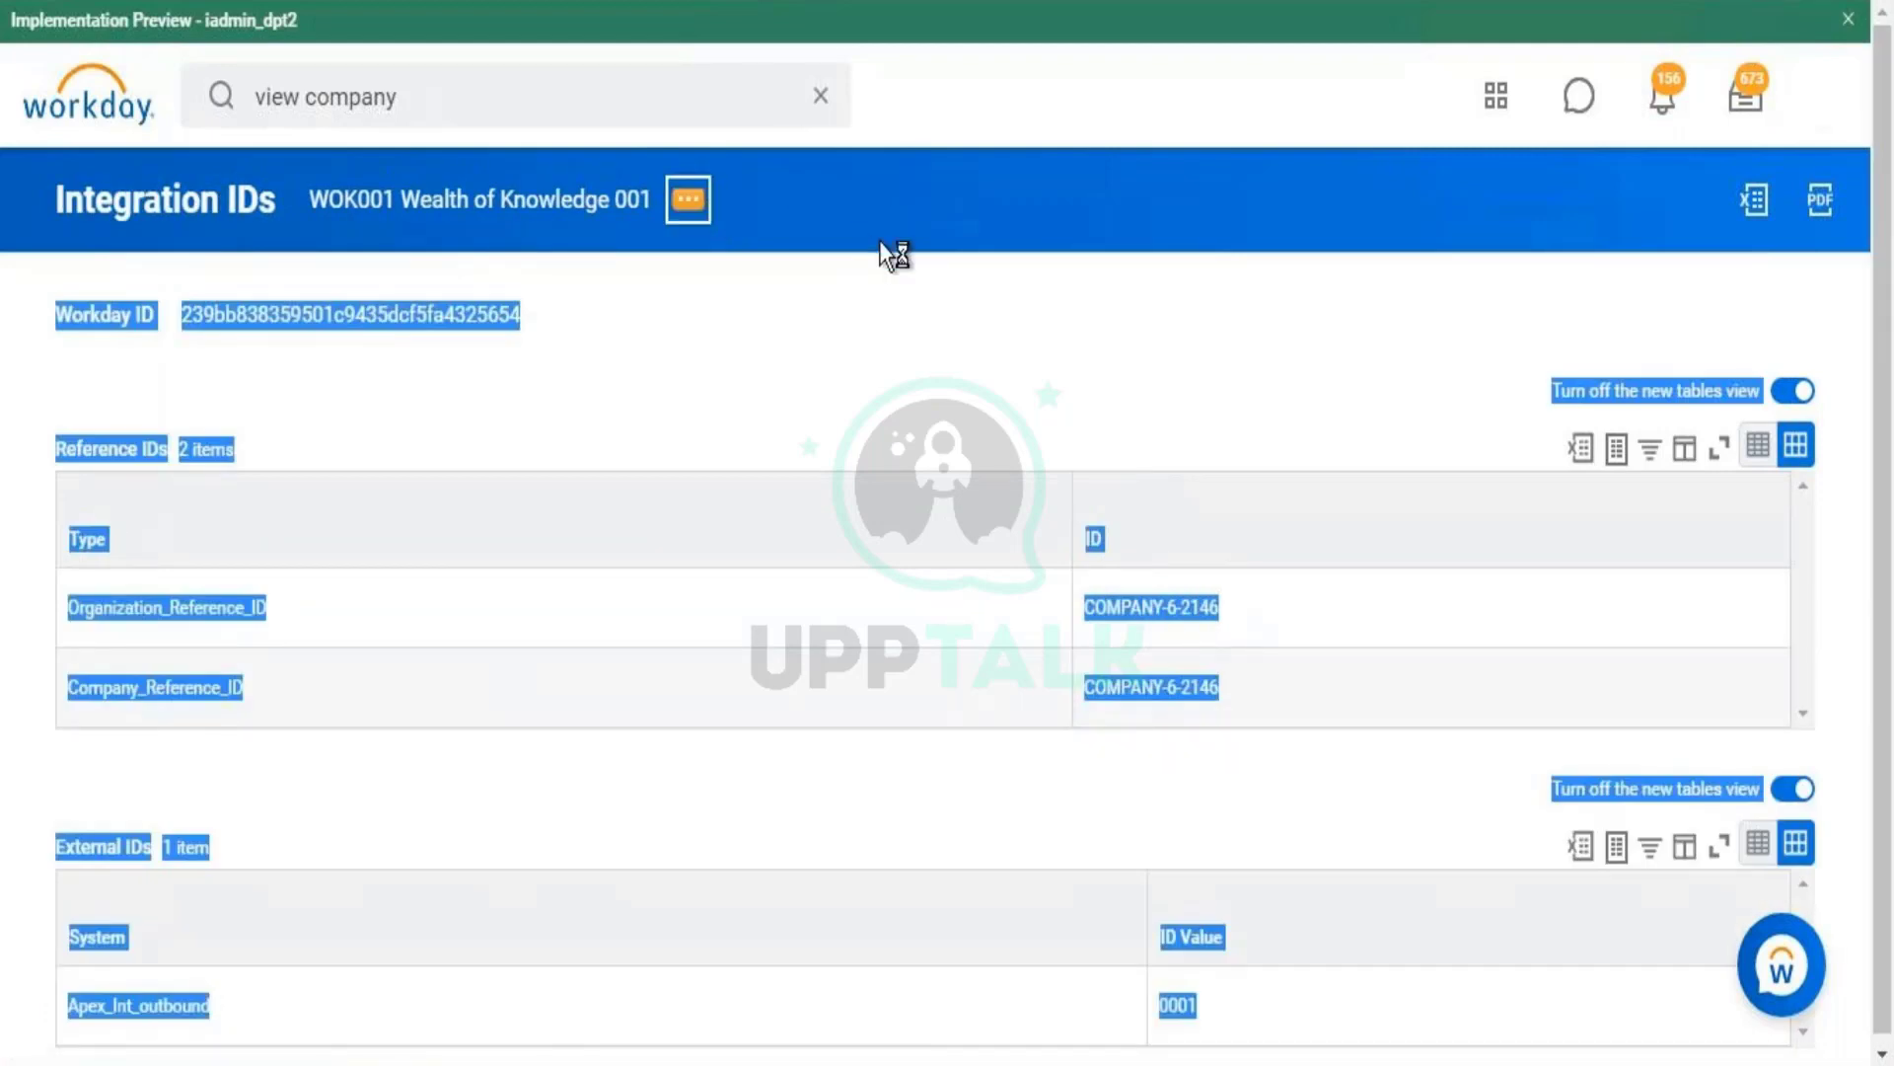
pyautogui.click(688, 200)
pyautogui.moveTo(826, 784)
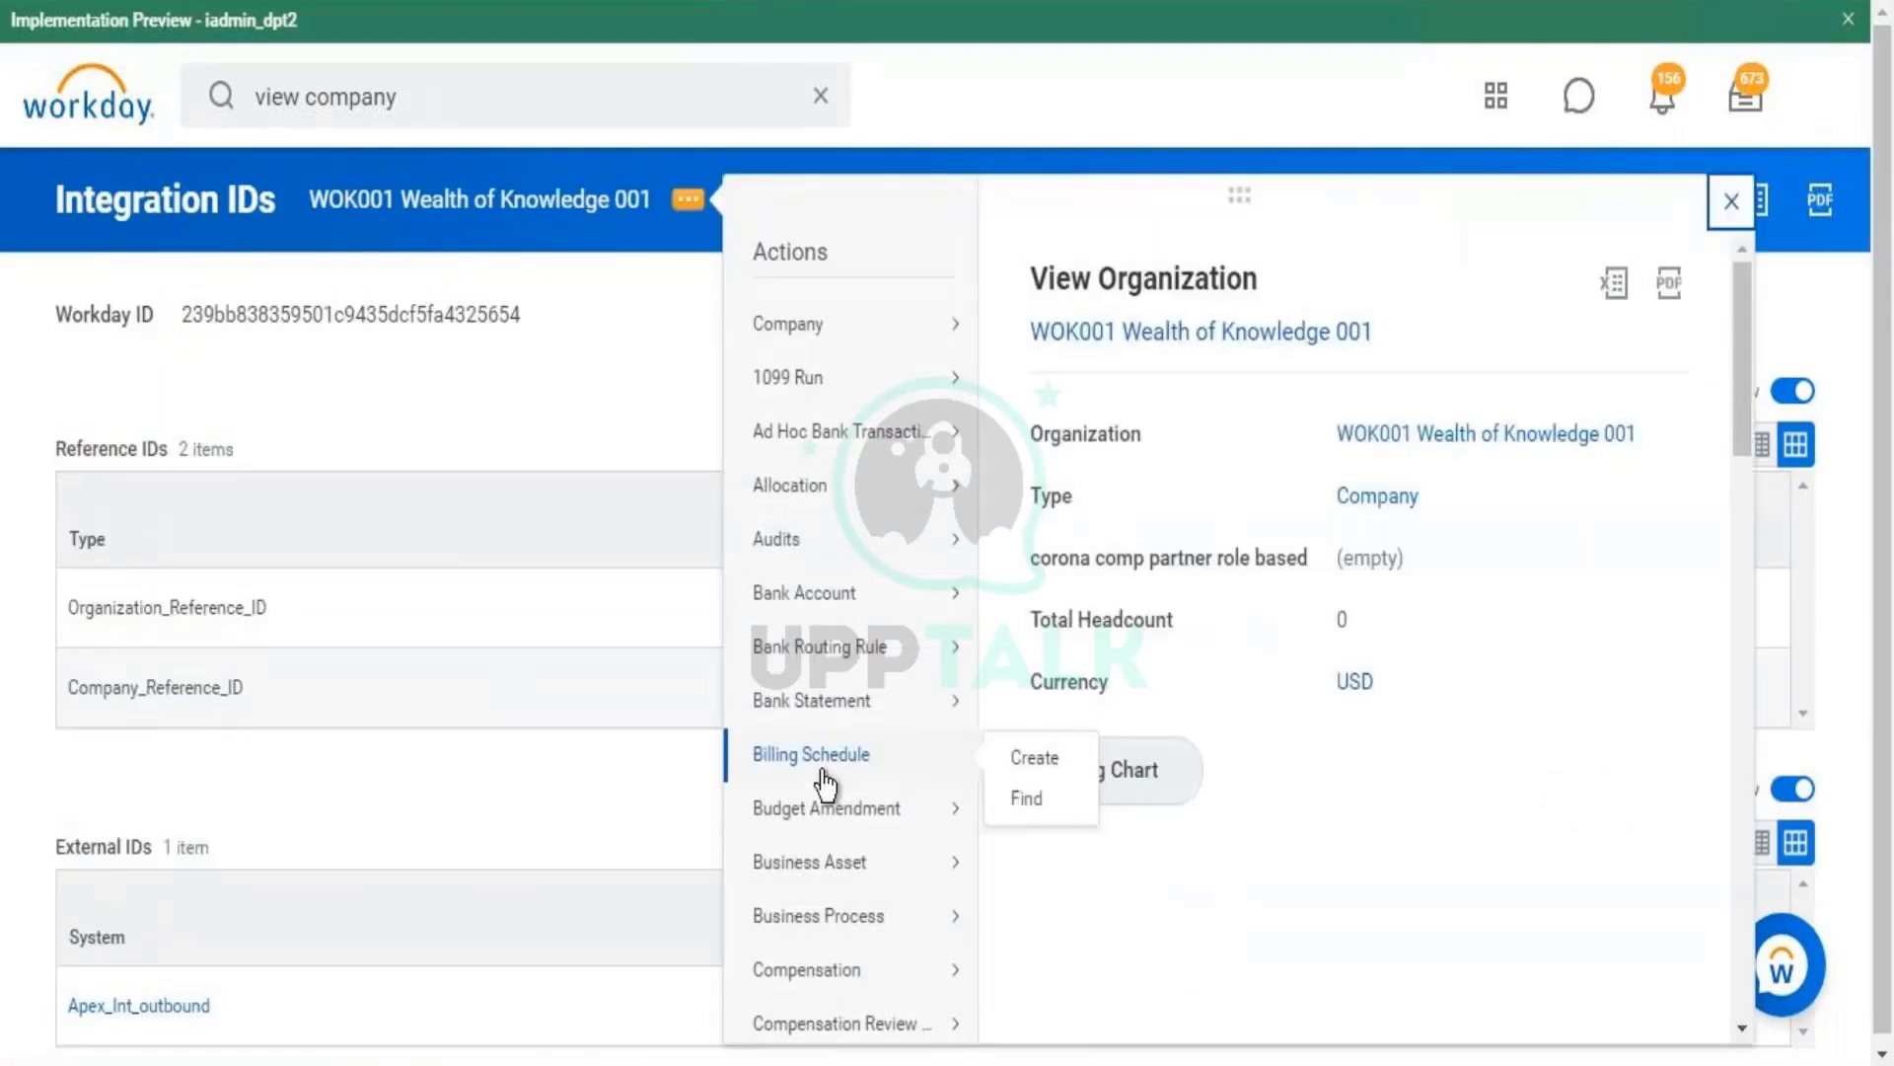
pyautogui.click(360, 326)
pyautogui.moveTo(74, 607); pyautogui.dragTo(338, 773)
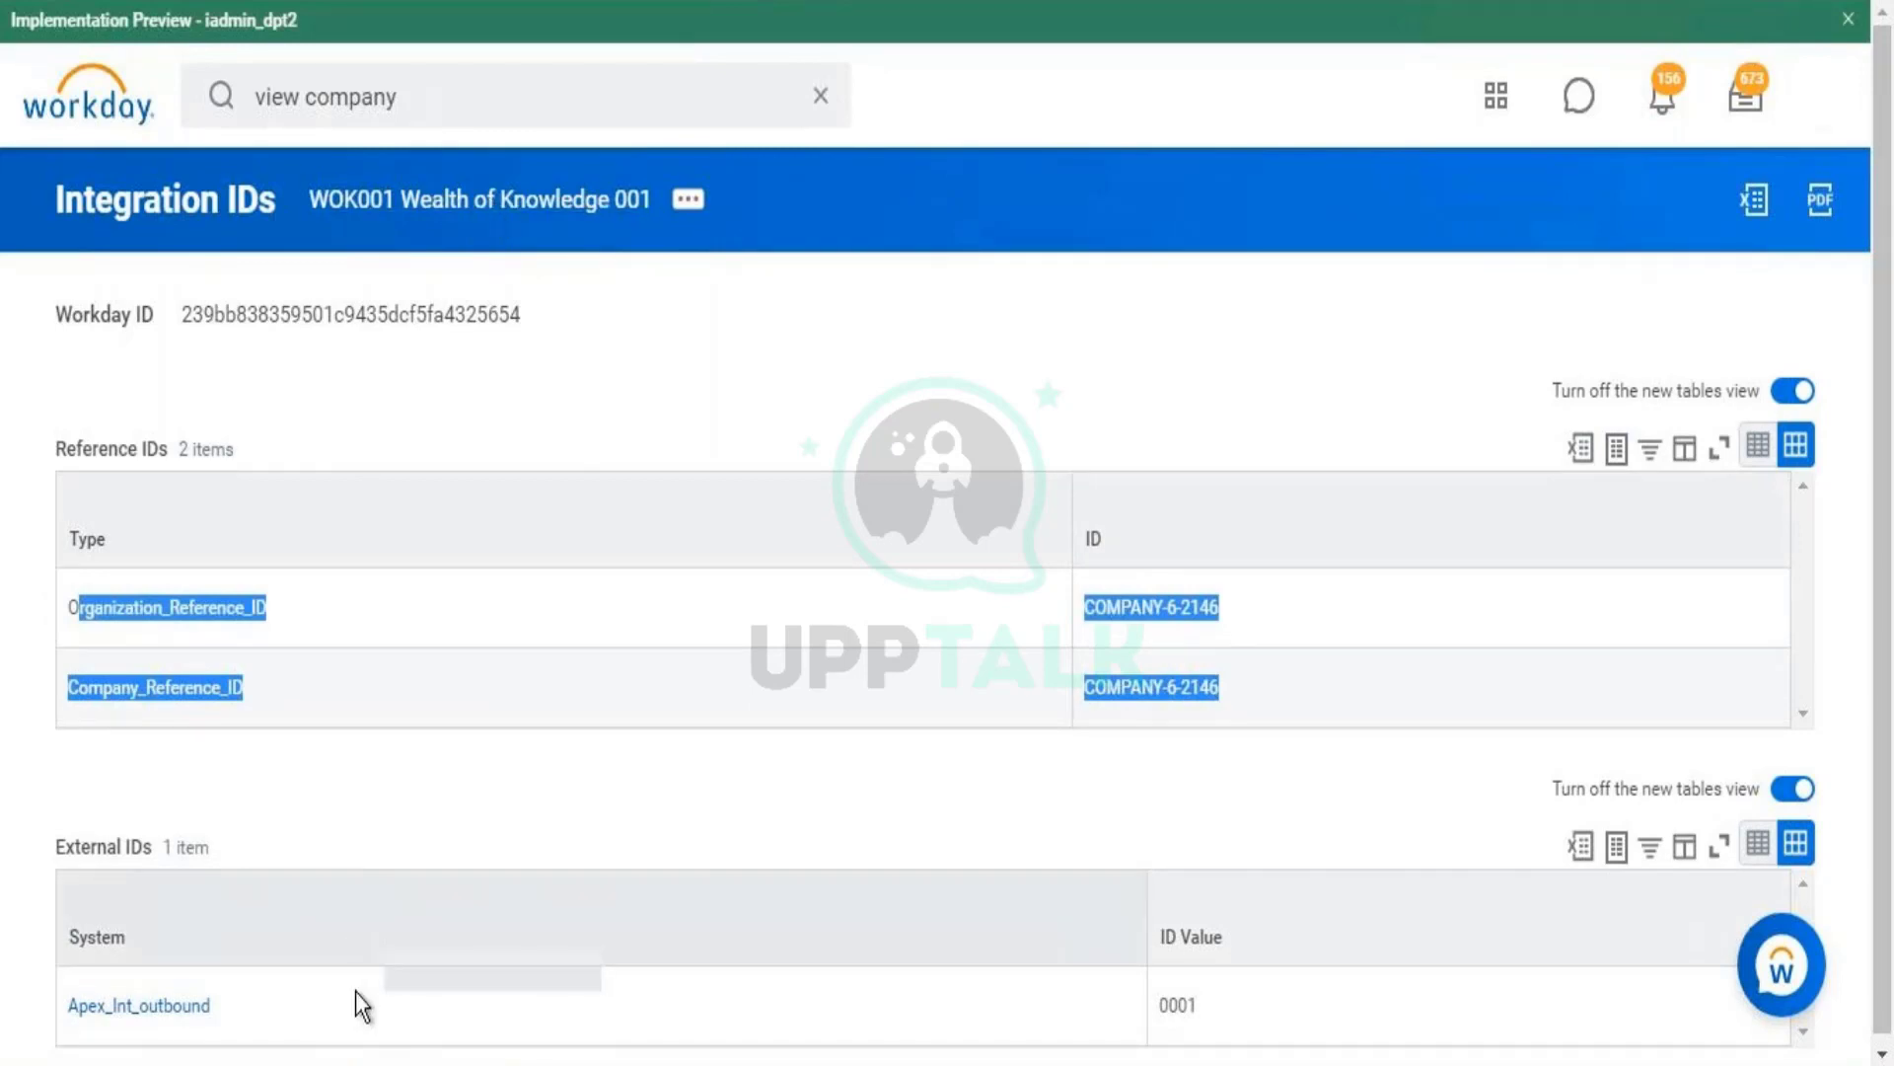
pyautogui.click(452, 780)
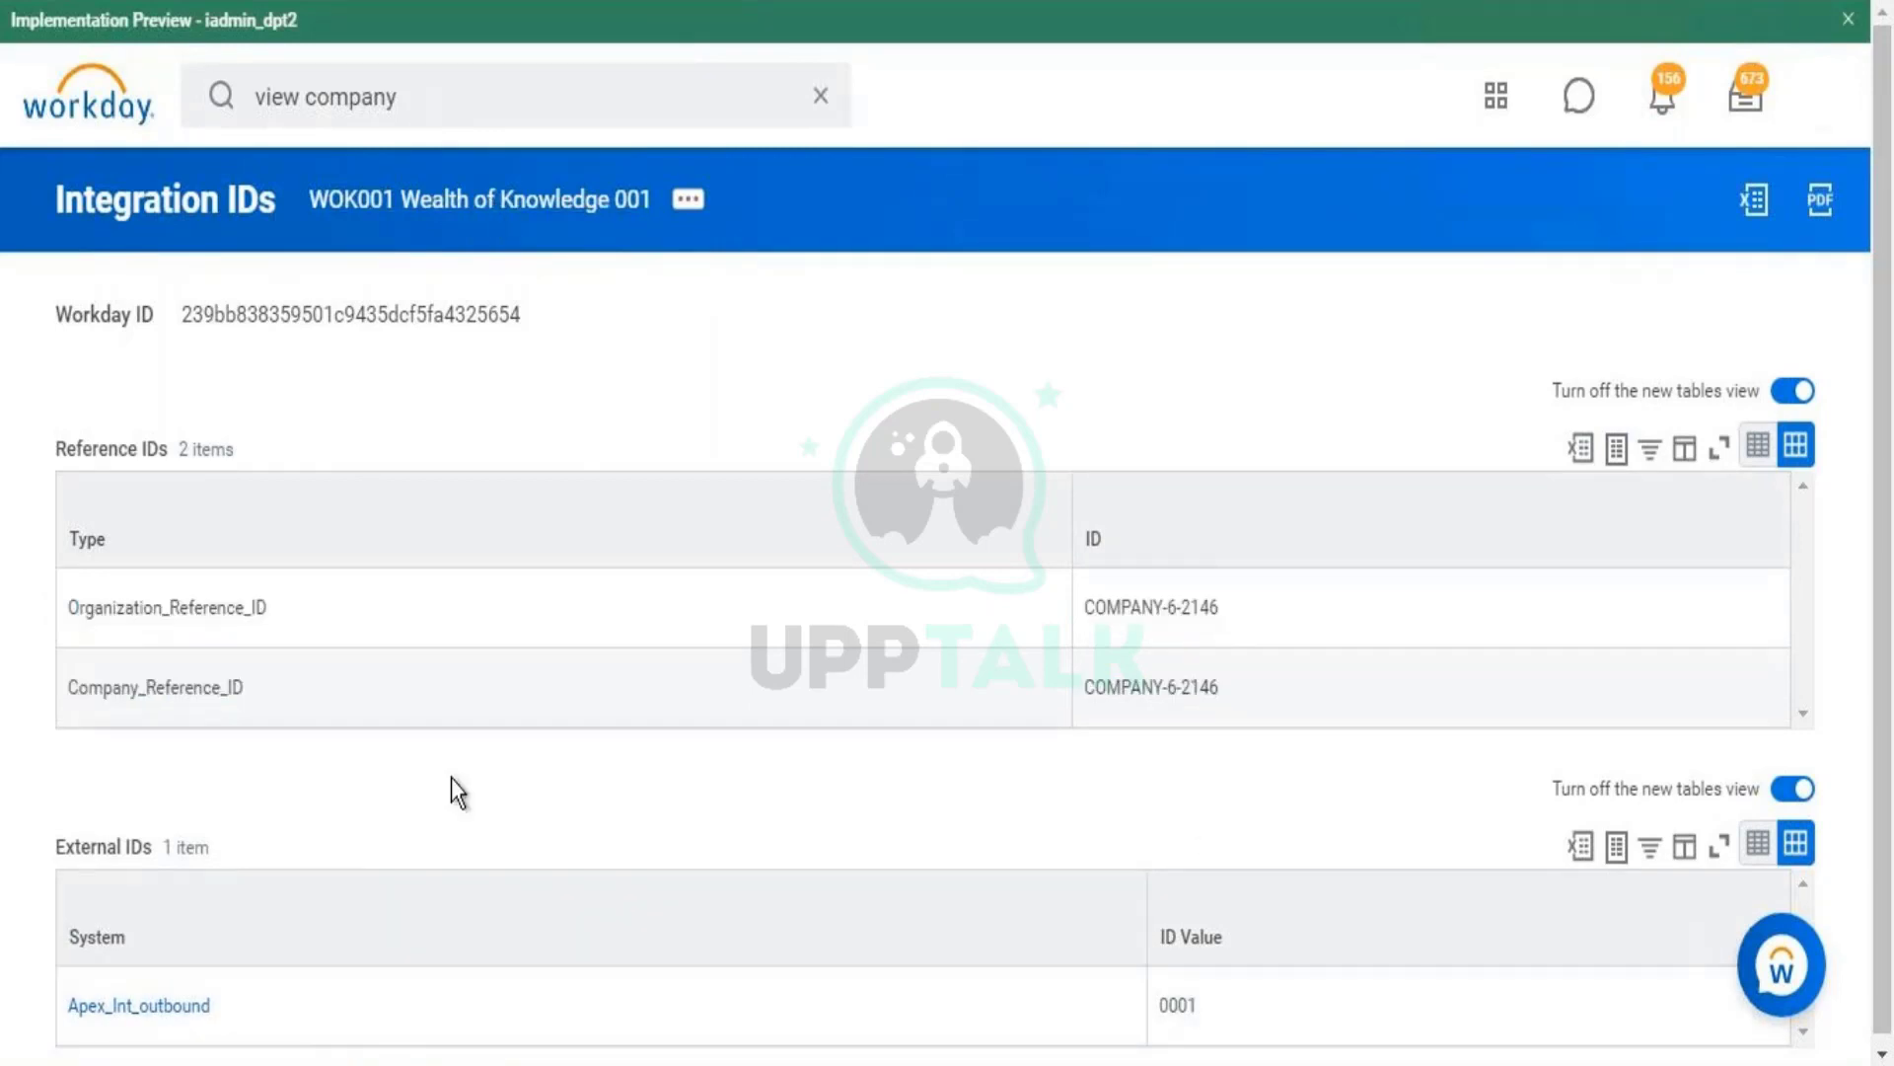
pyautogui.moveTo(202, 1008)
# - Reopen Edit External IDs for WOK001 Wealth of Knowledge 001 with effective date 01/01/1900
pyautogui.click(686, 200)
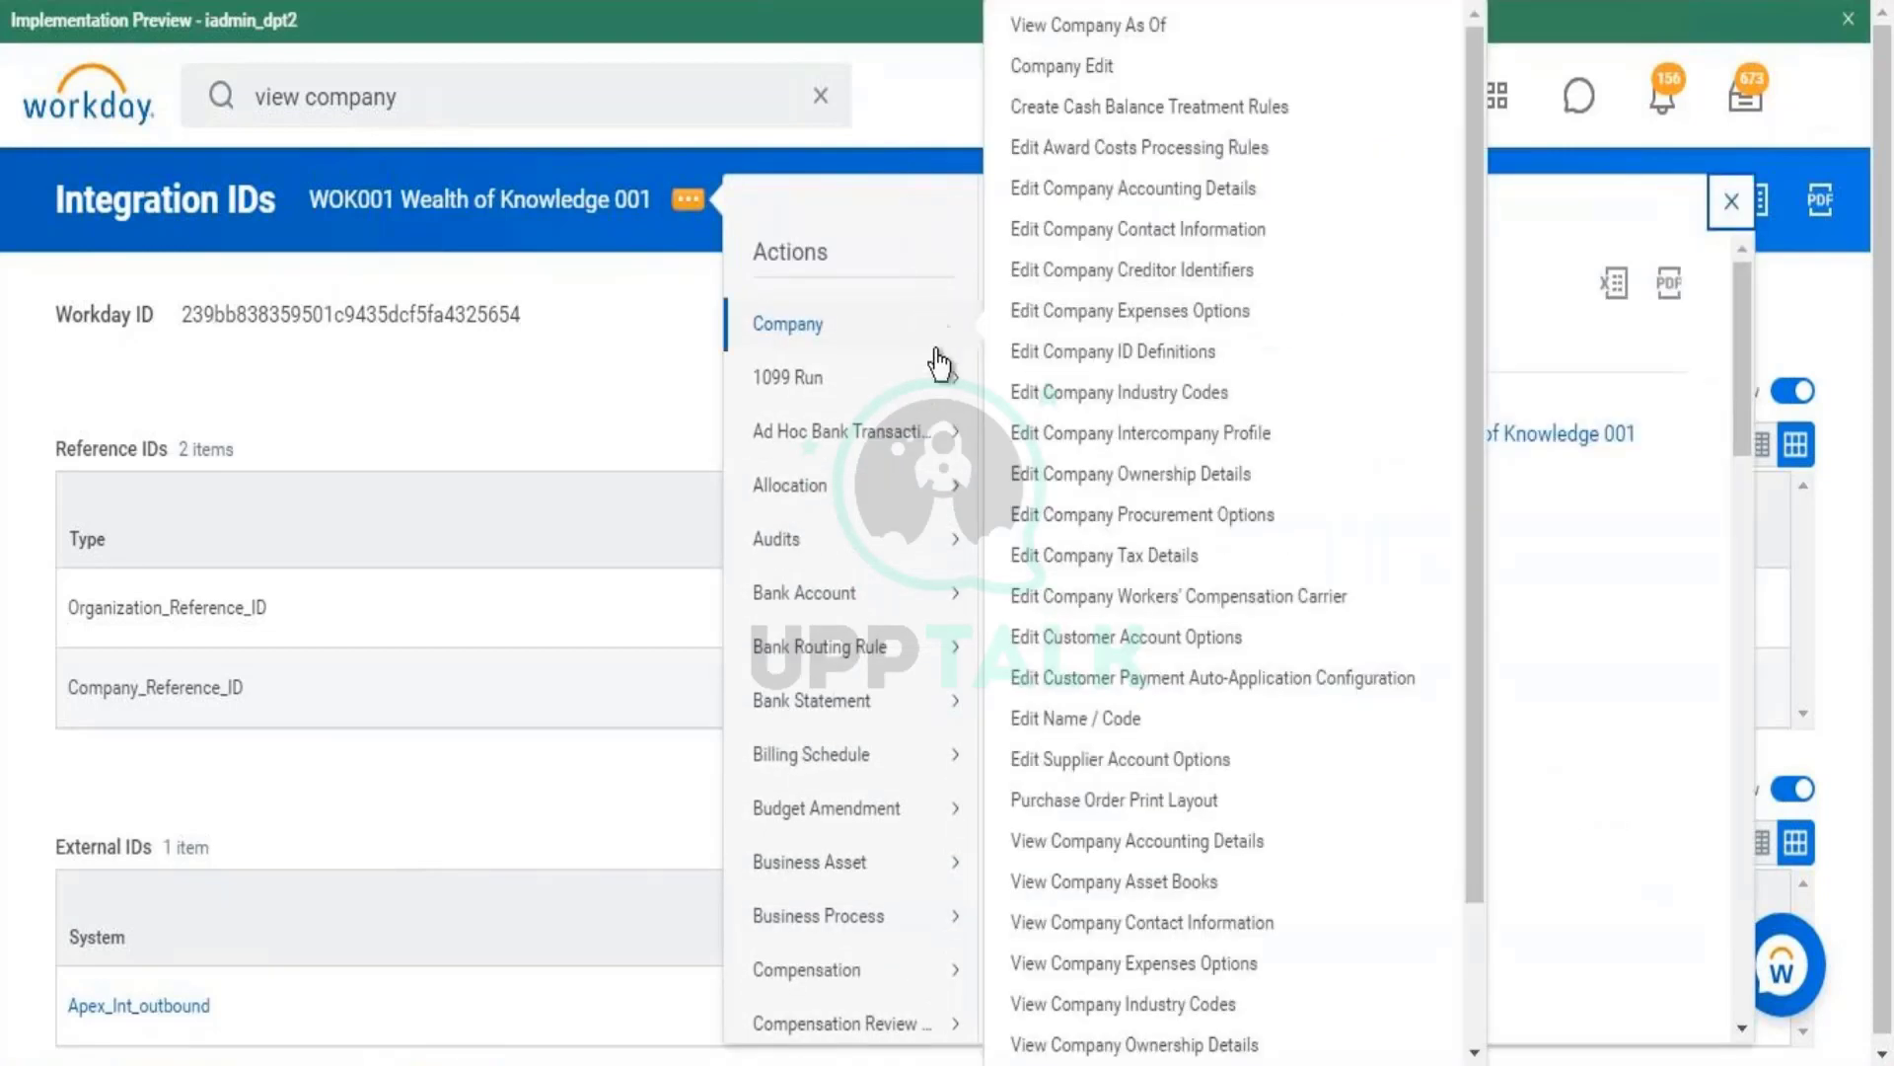
pyautogui.moveTo(1737, 388); pyautogui.dragTo(1744, 562)
pyautogui.moveTo(922, 729)
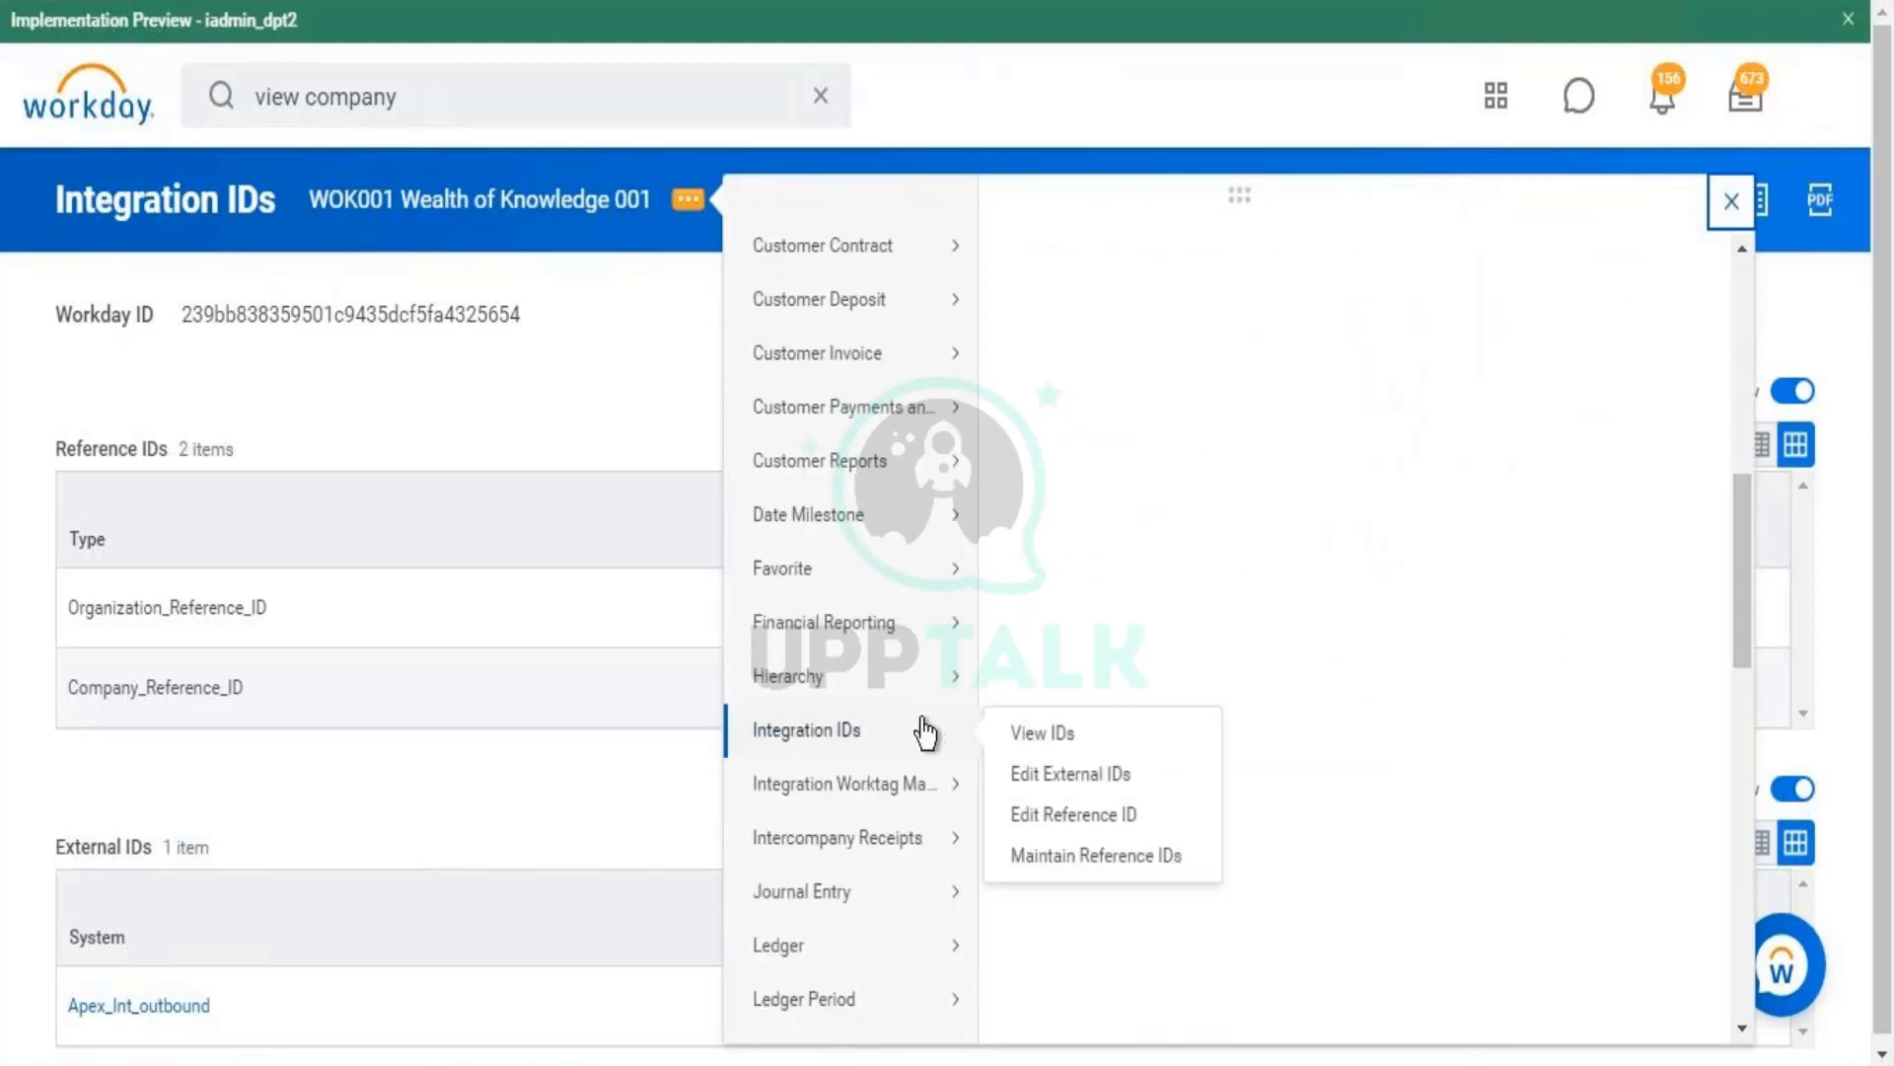
pyautogui.click(1068, 769)
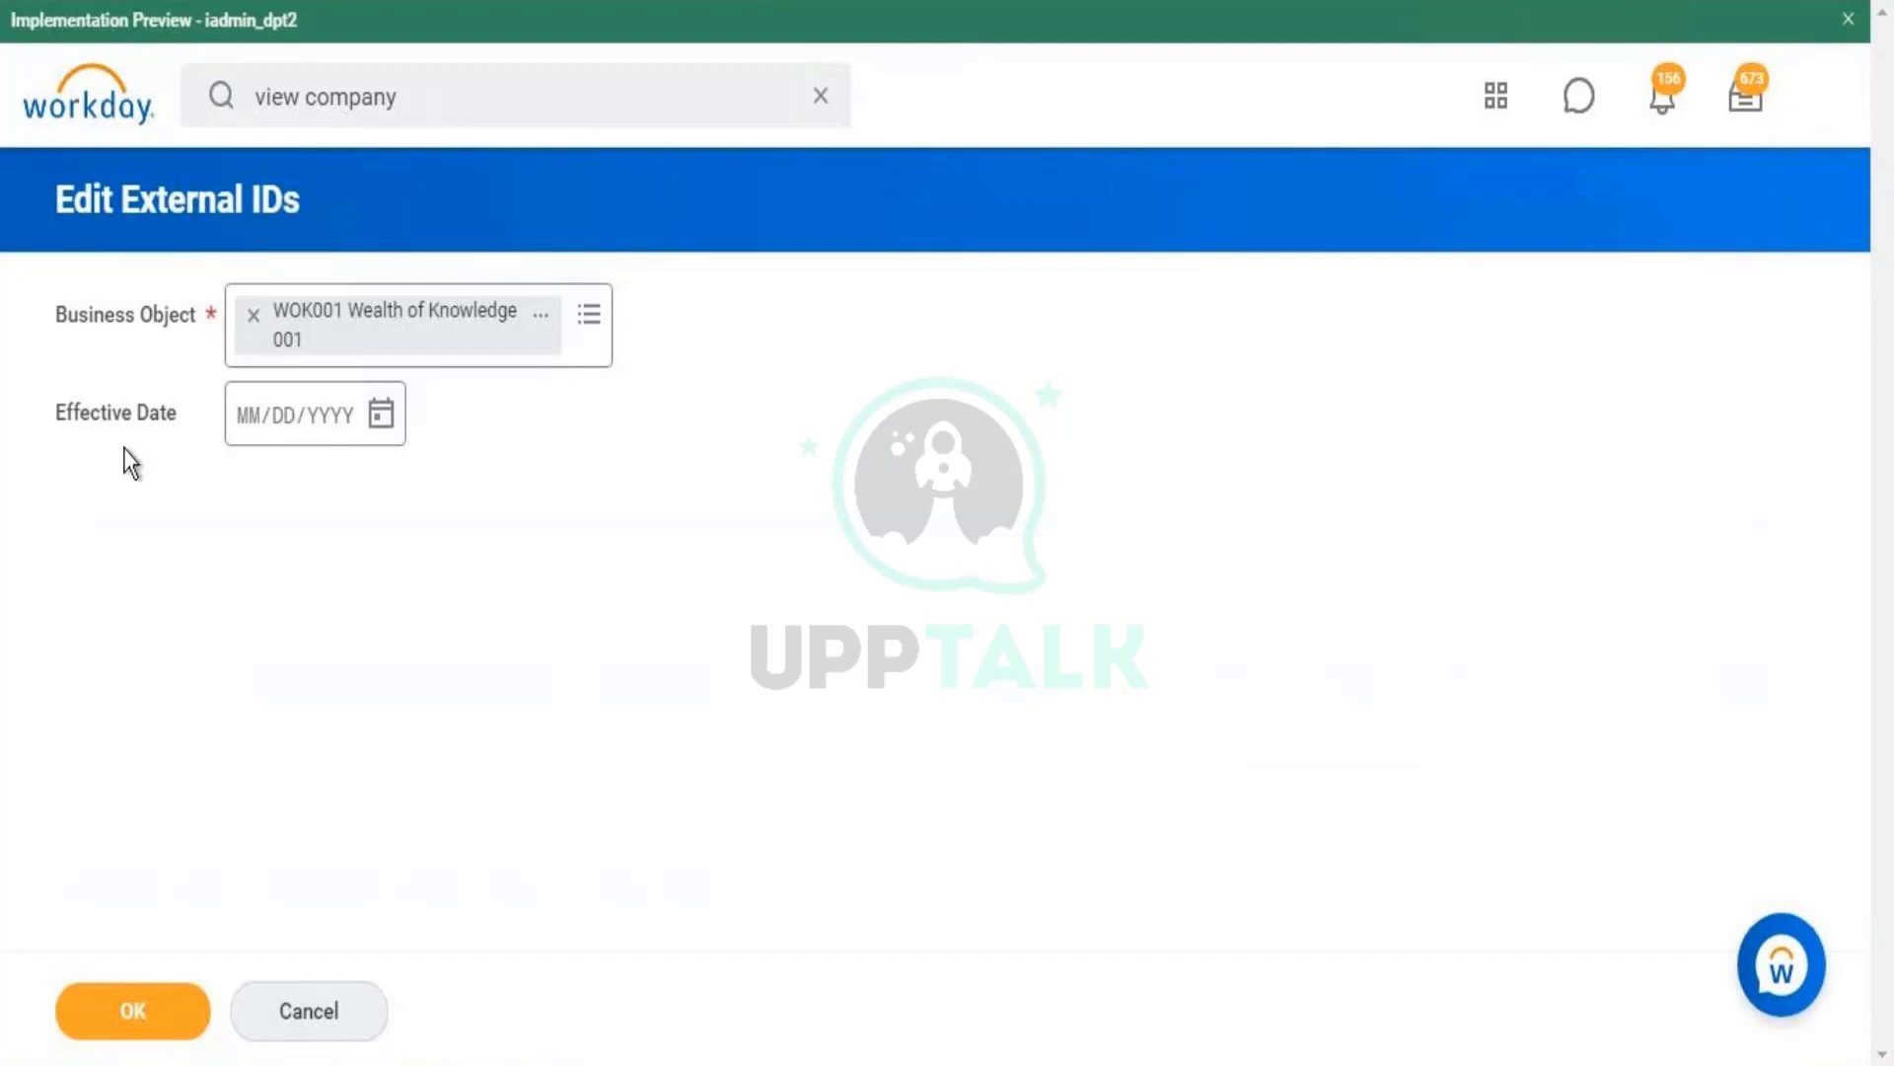
pyautogui.click(253, 435)
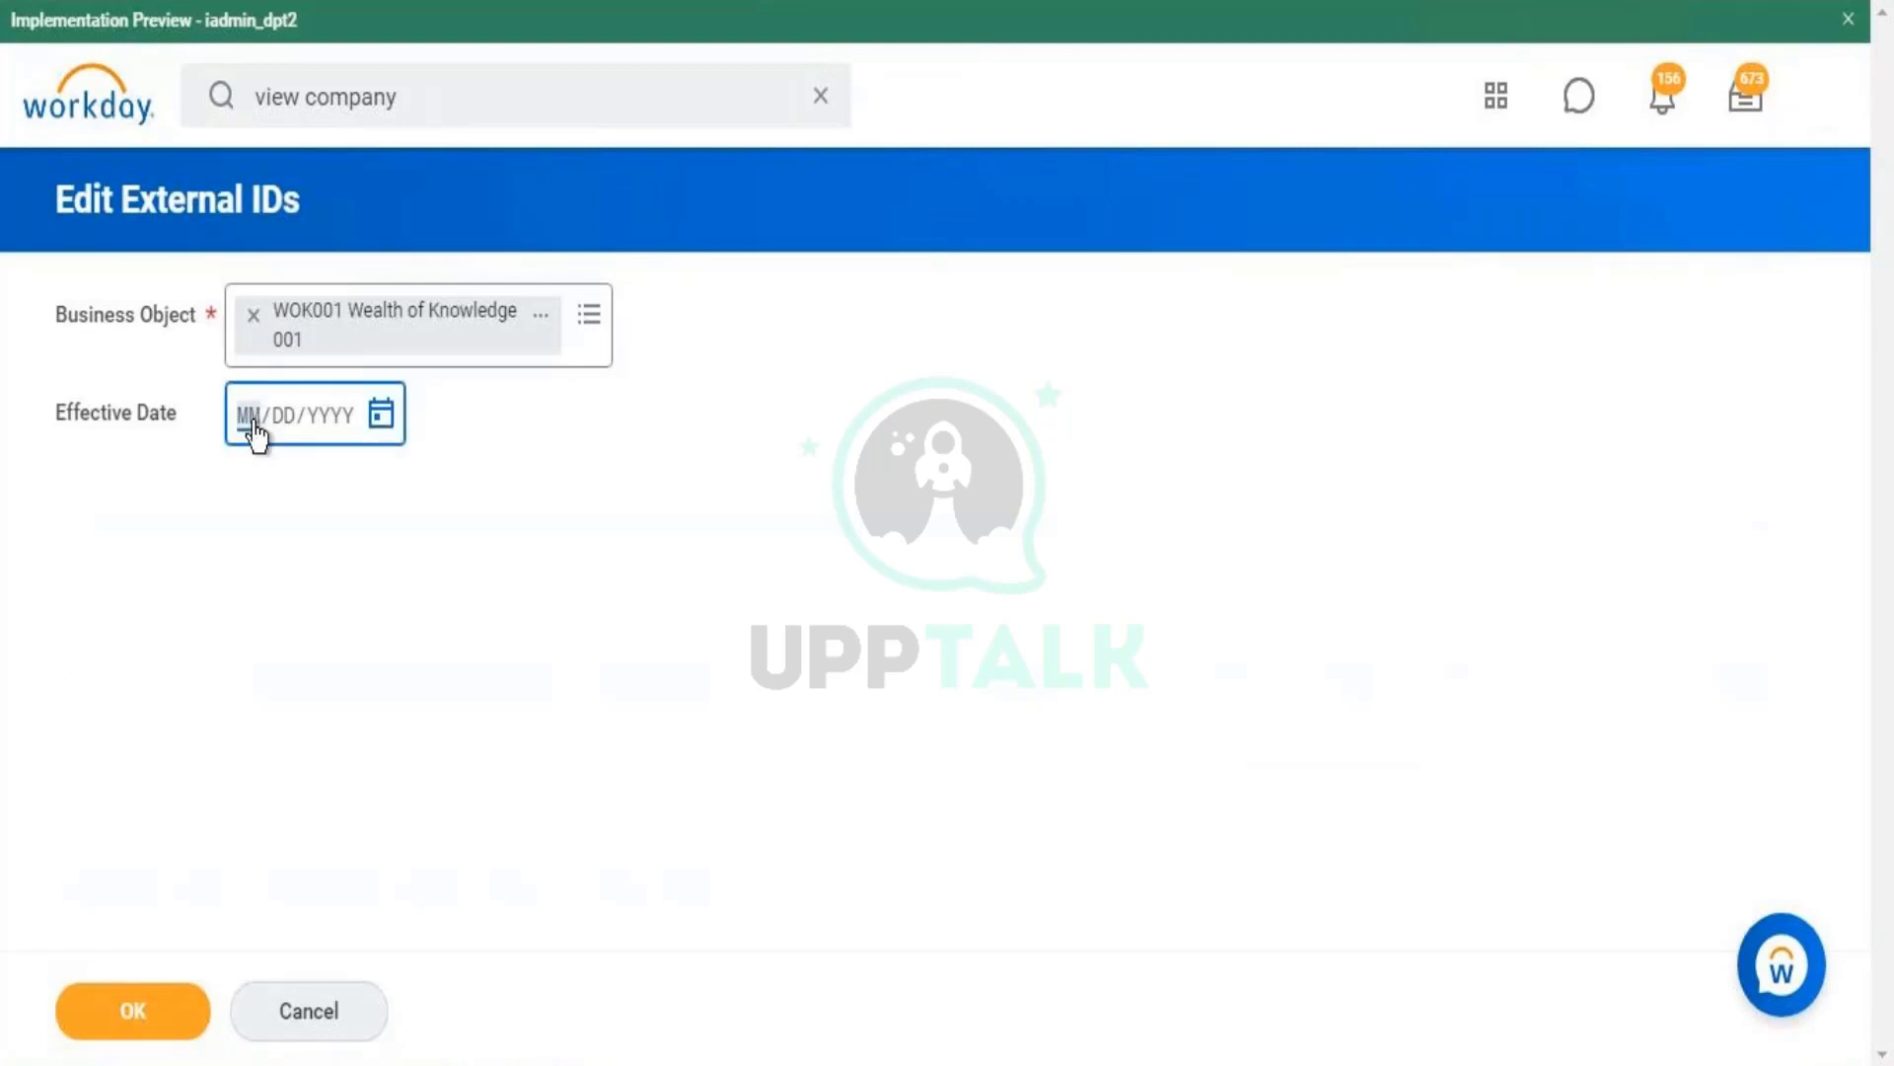
pyautogui.write('01/01/1900')
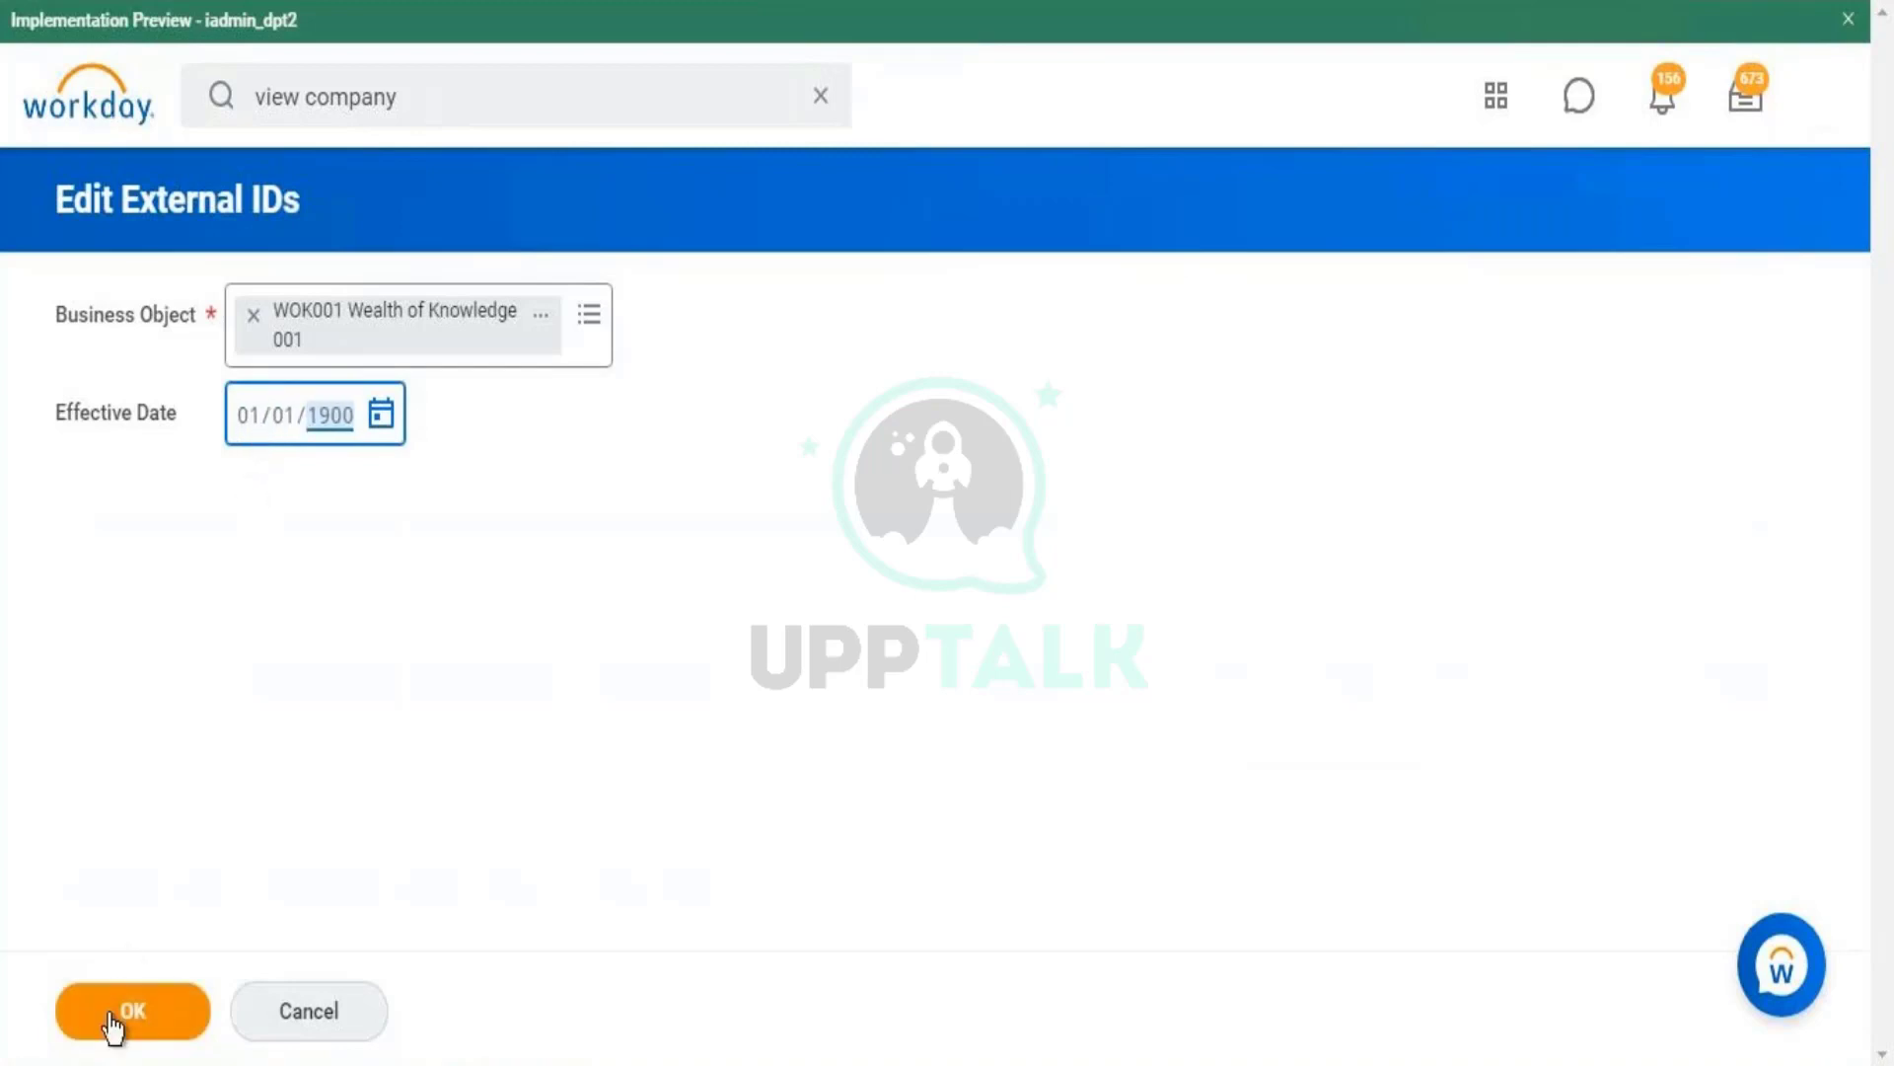
pyautogui.click(113, 1016)
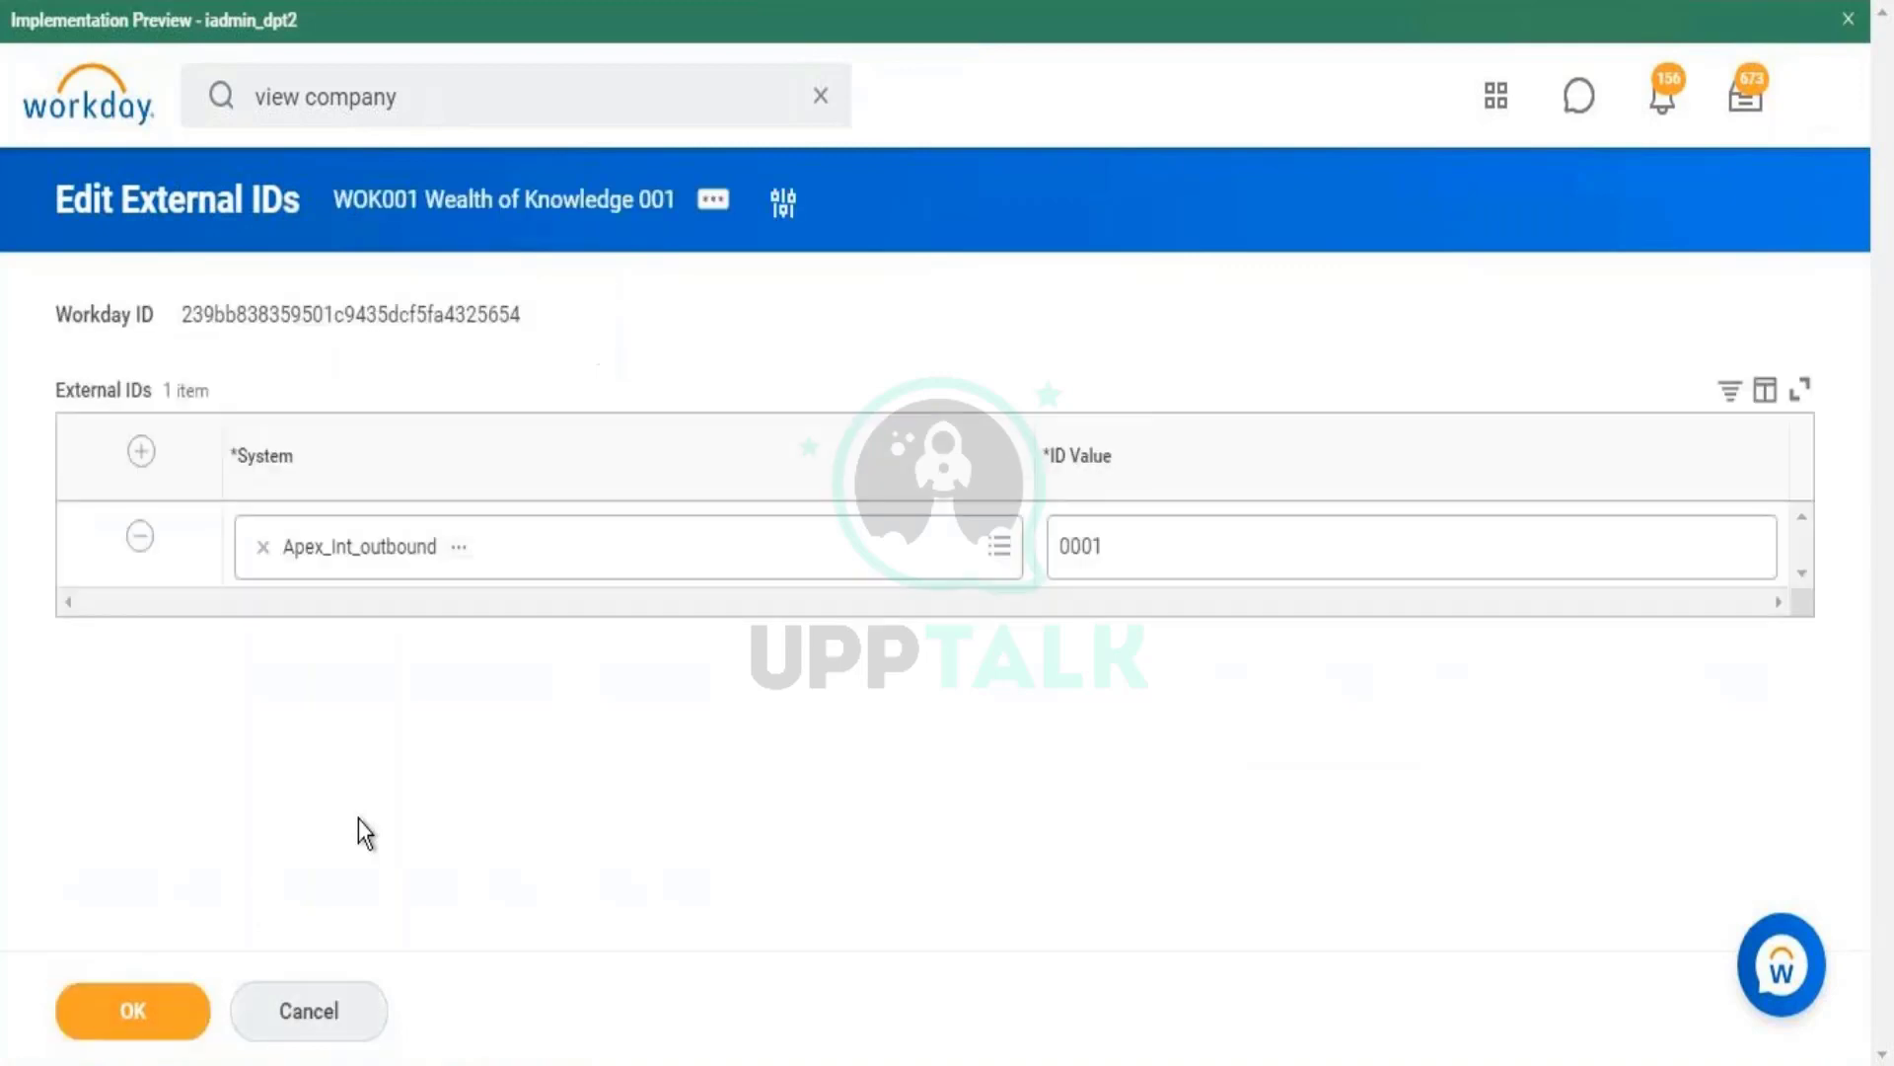
# - Check the Apex_Int_outbound system and ID value 0001, then cancel out of the editor
pyautogui.click(416, 561)
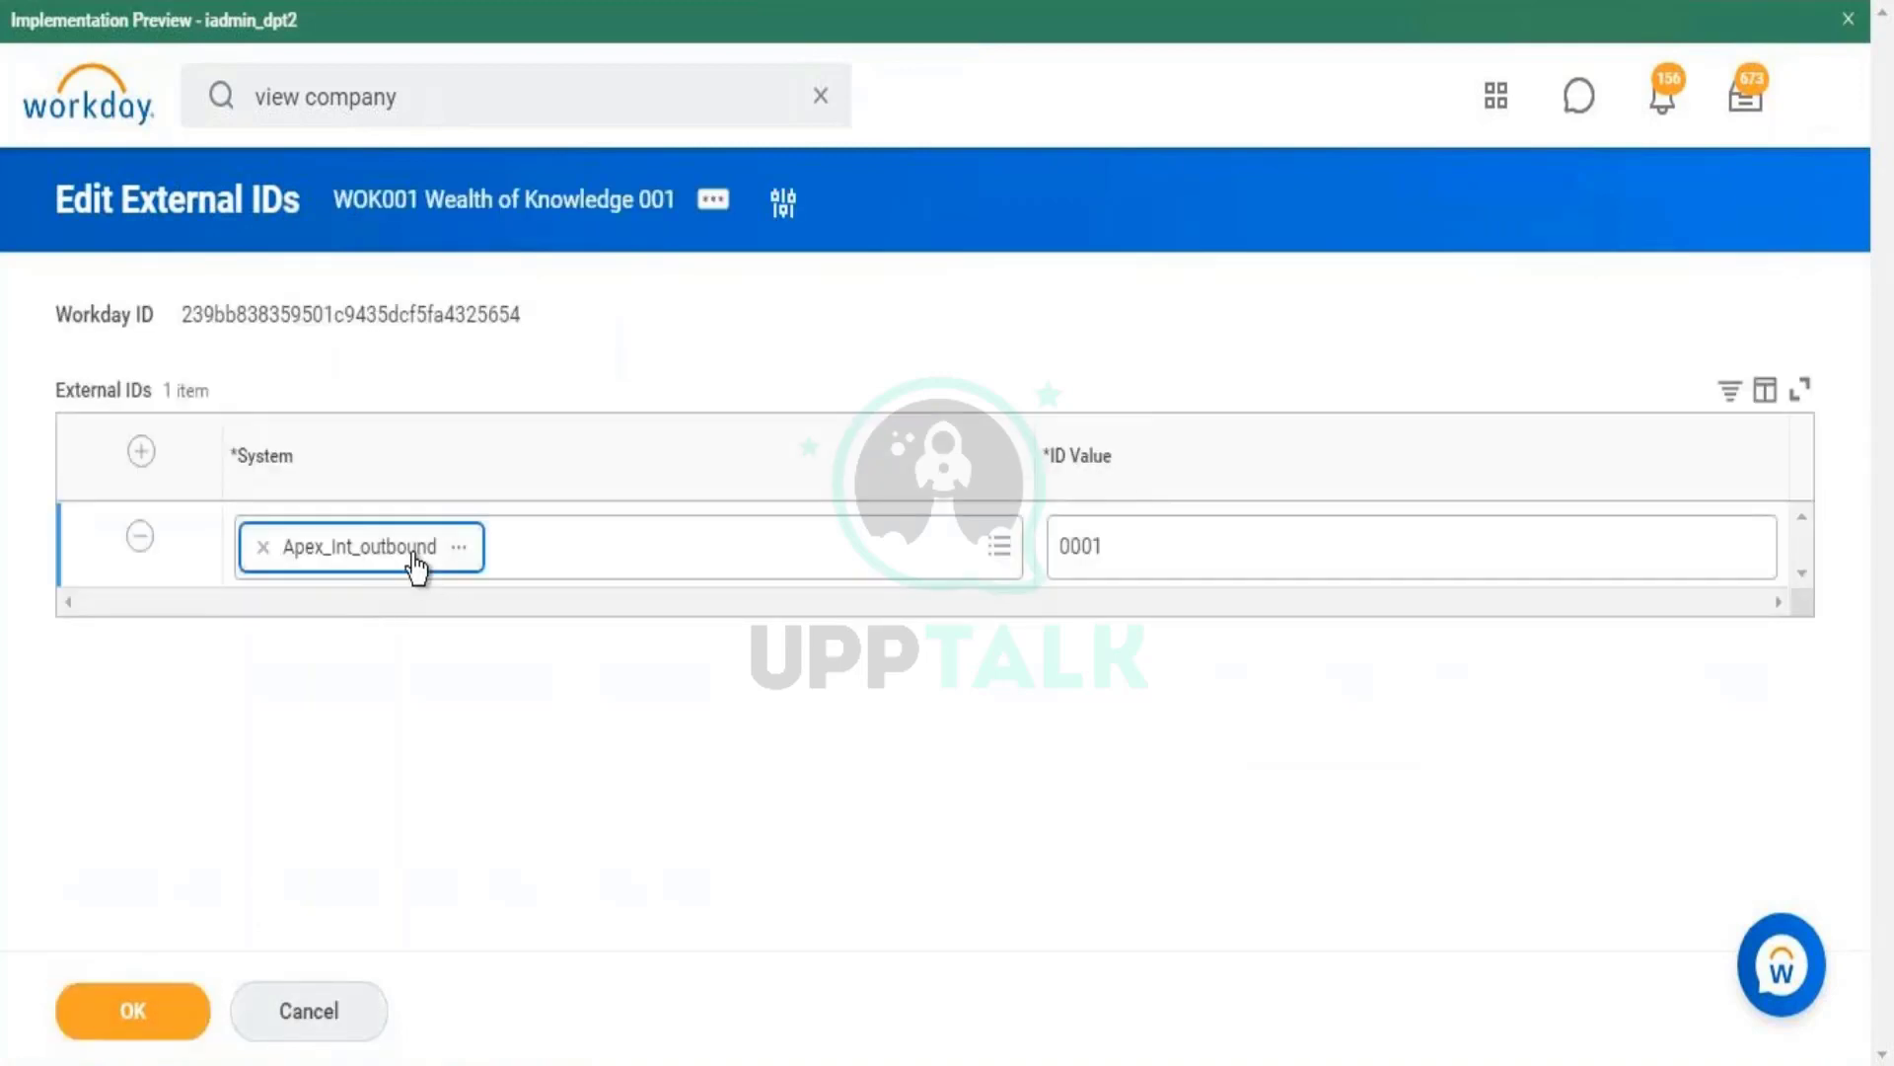
pyautogui.click(520, 552)
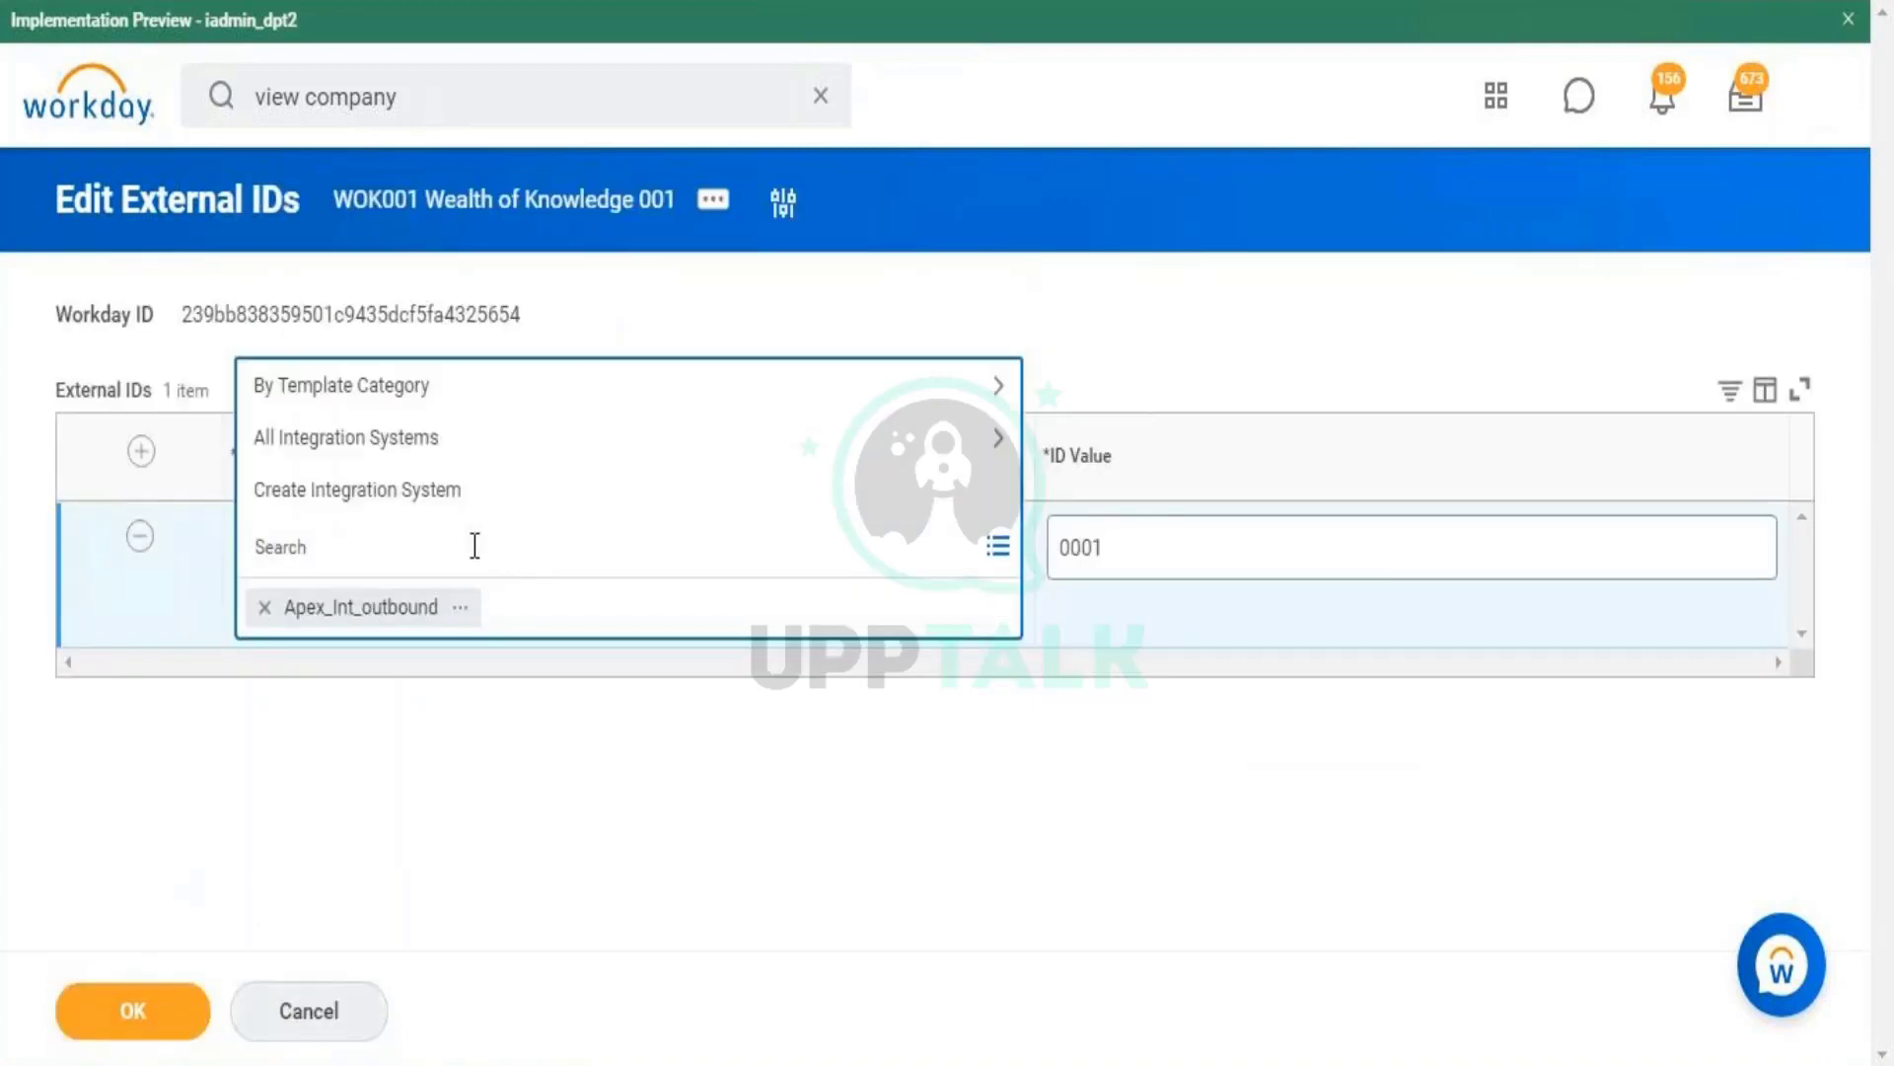
pyautogui.click(459, 446)
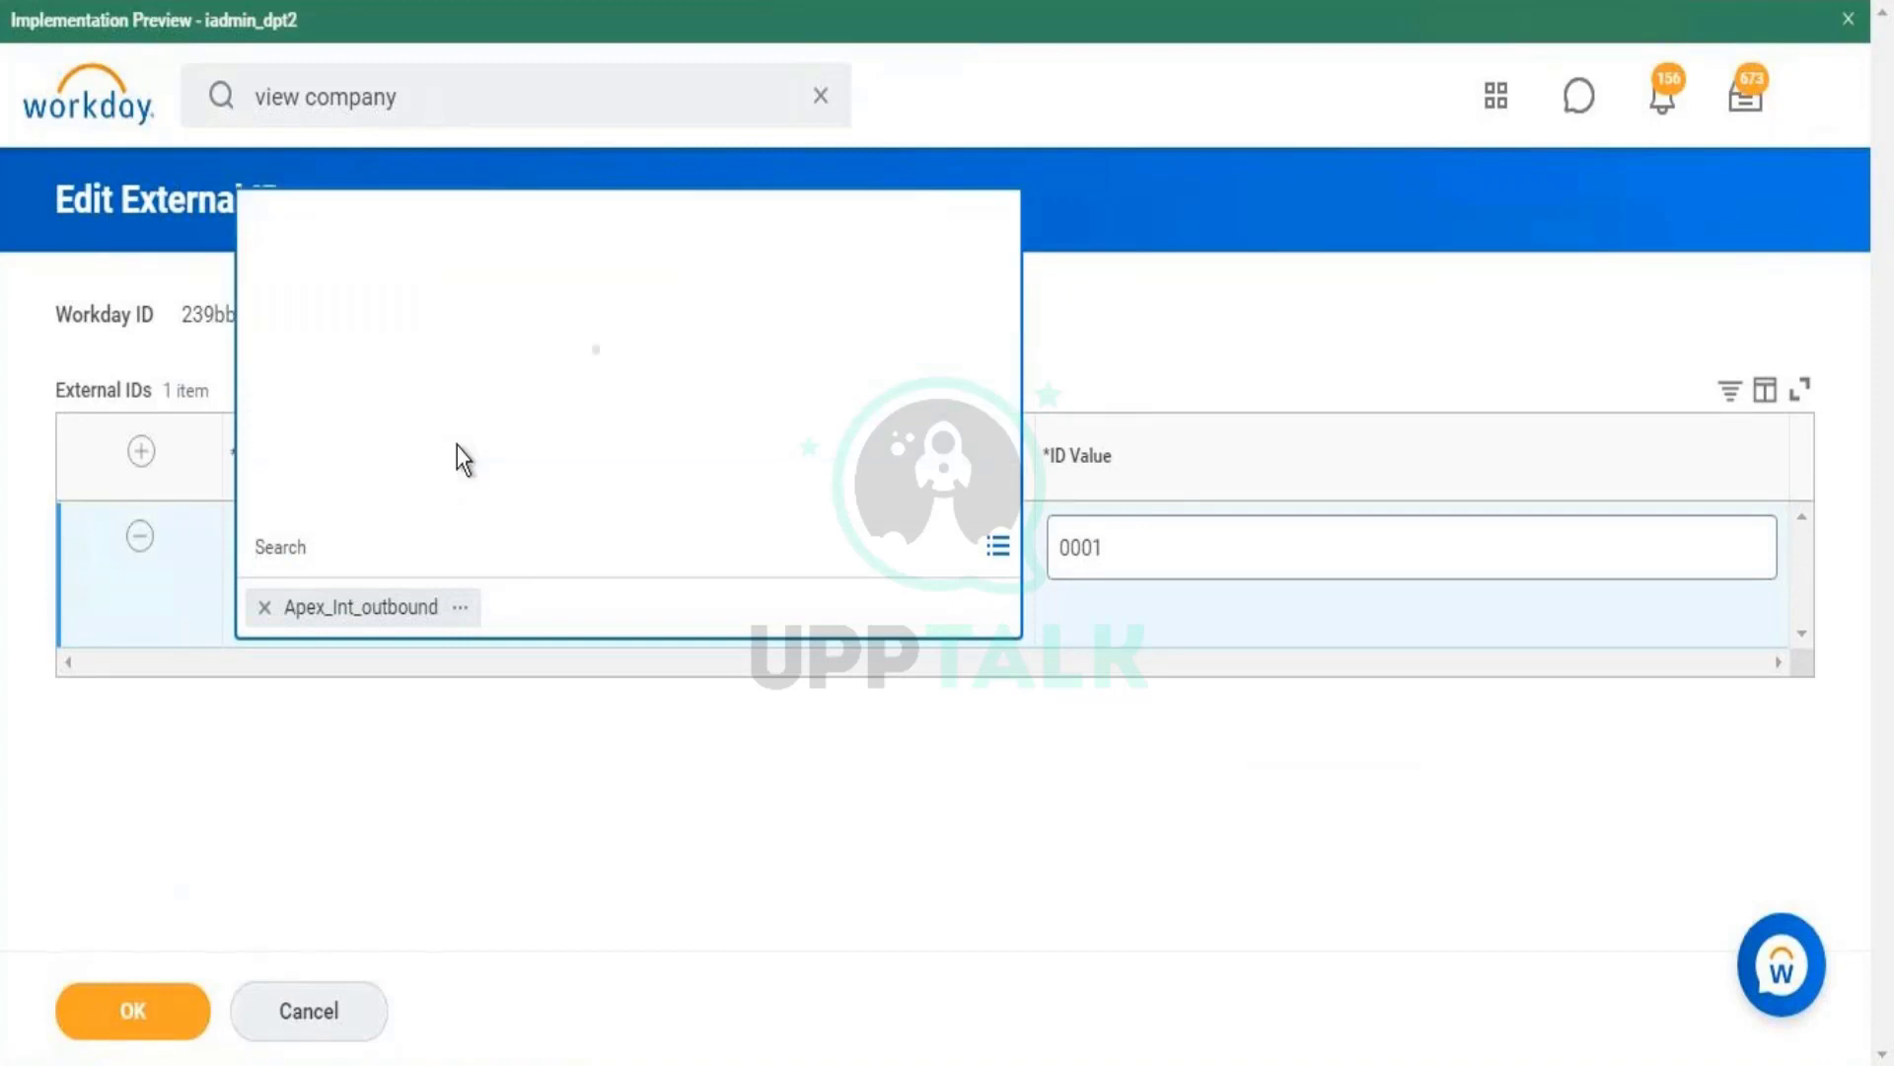
pyautogui.click(462, 607)
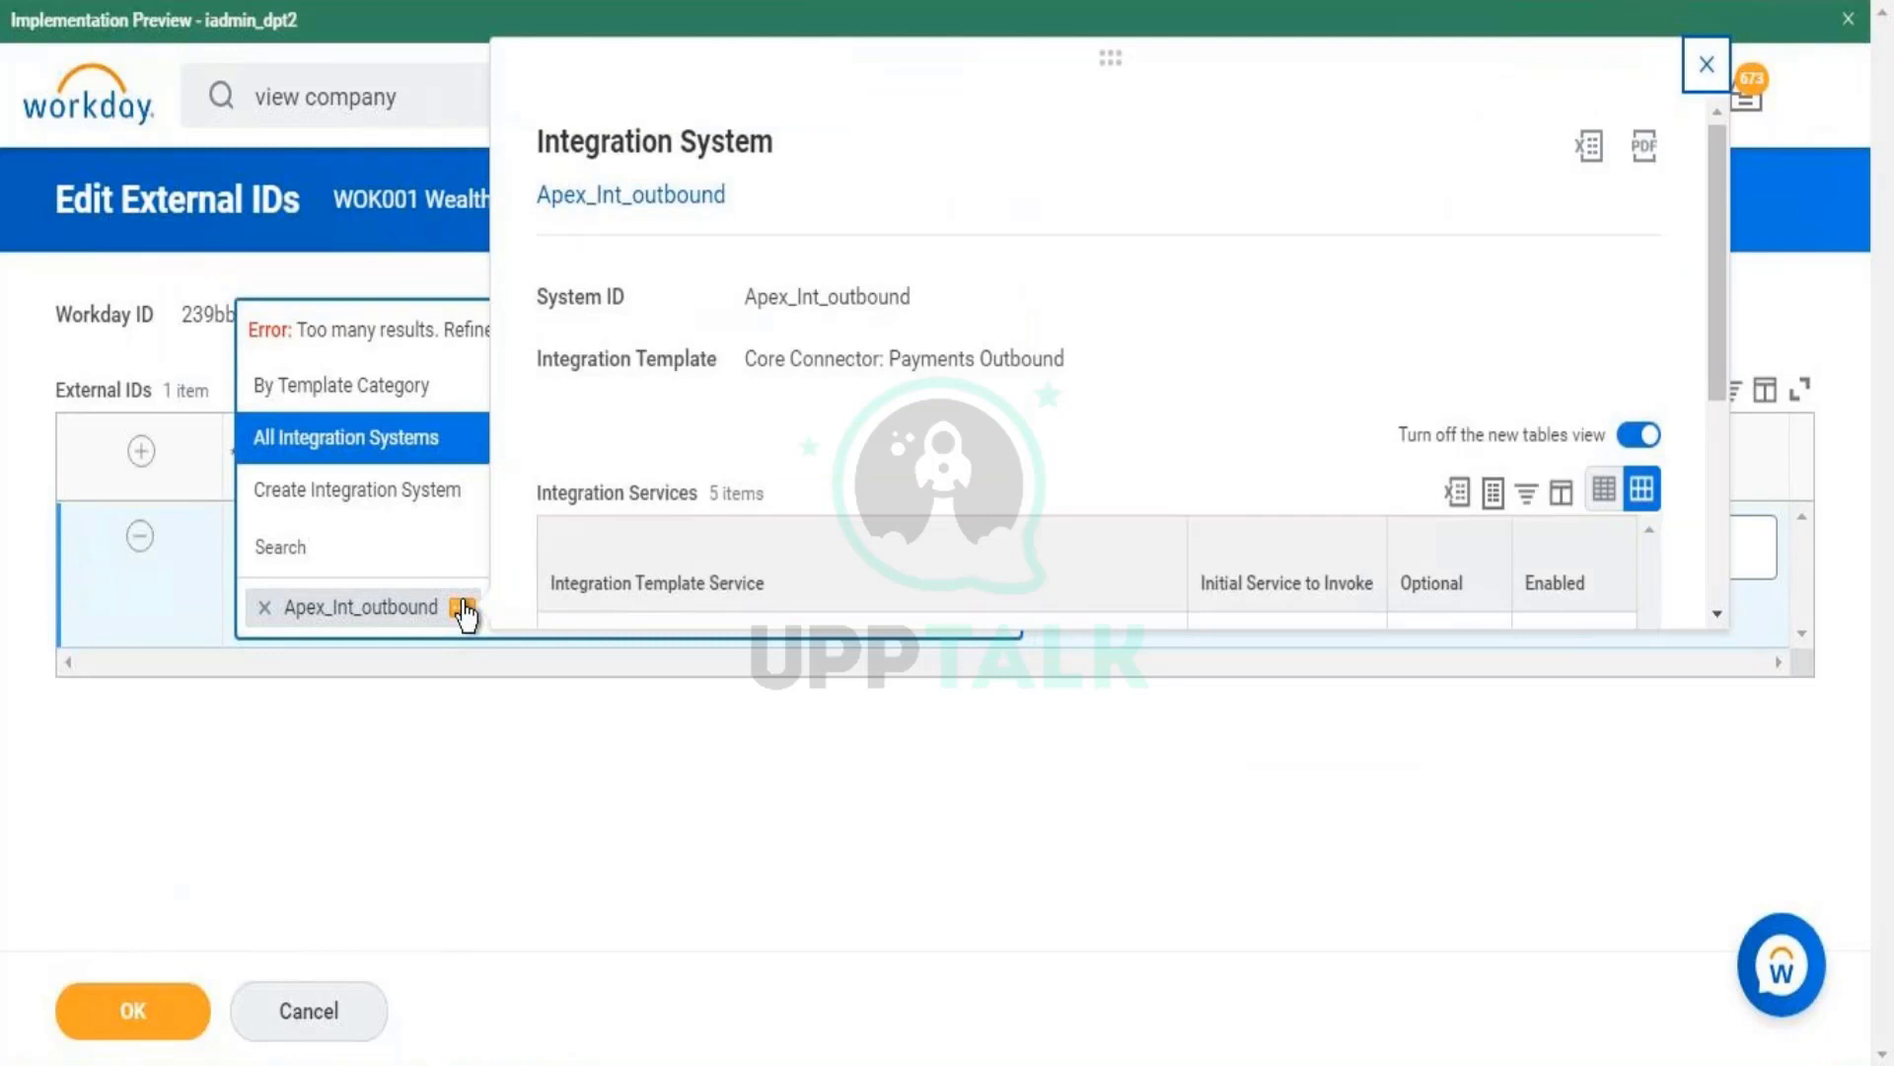
pyautogui.click(616, 896)
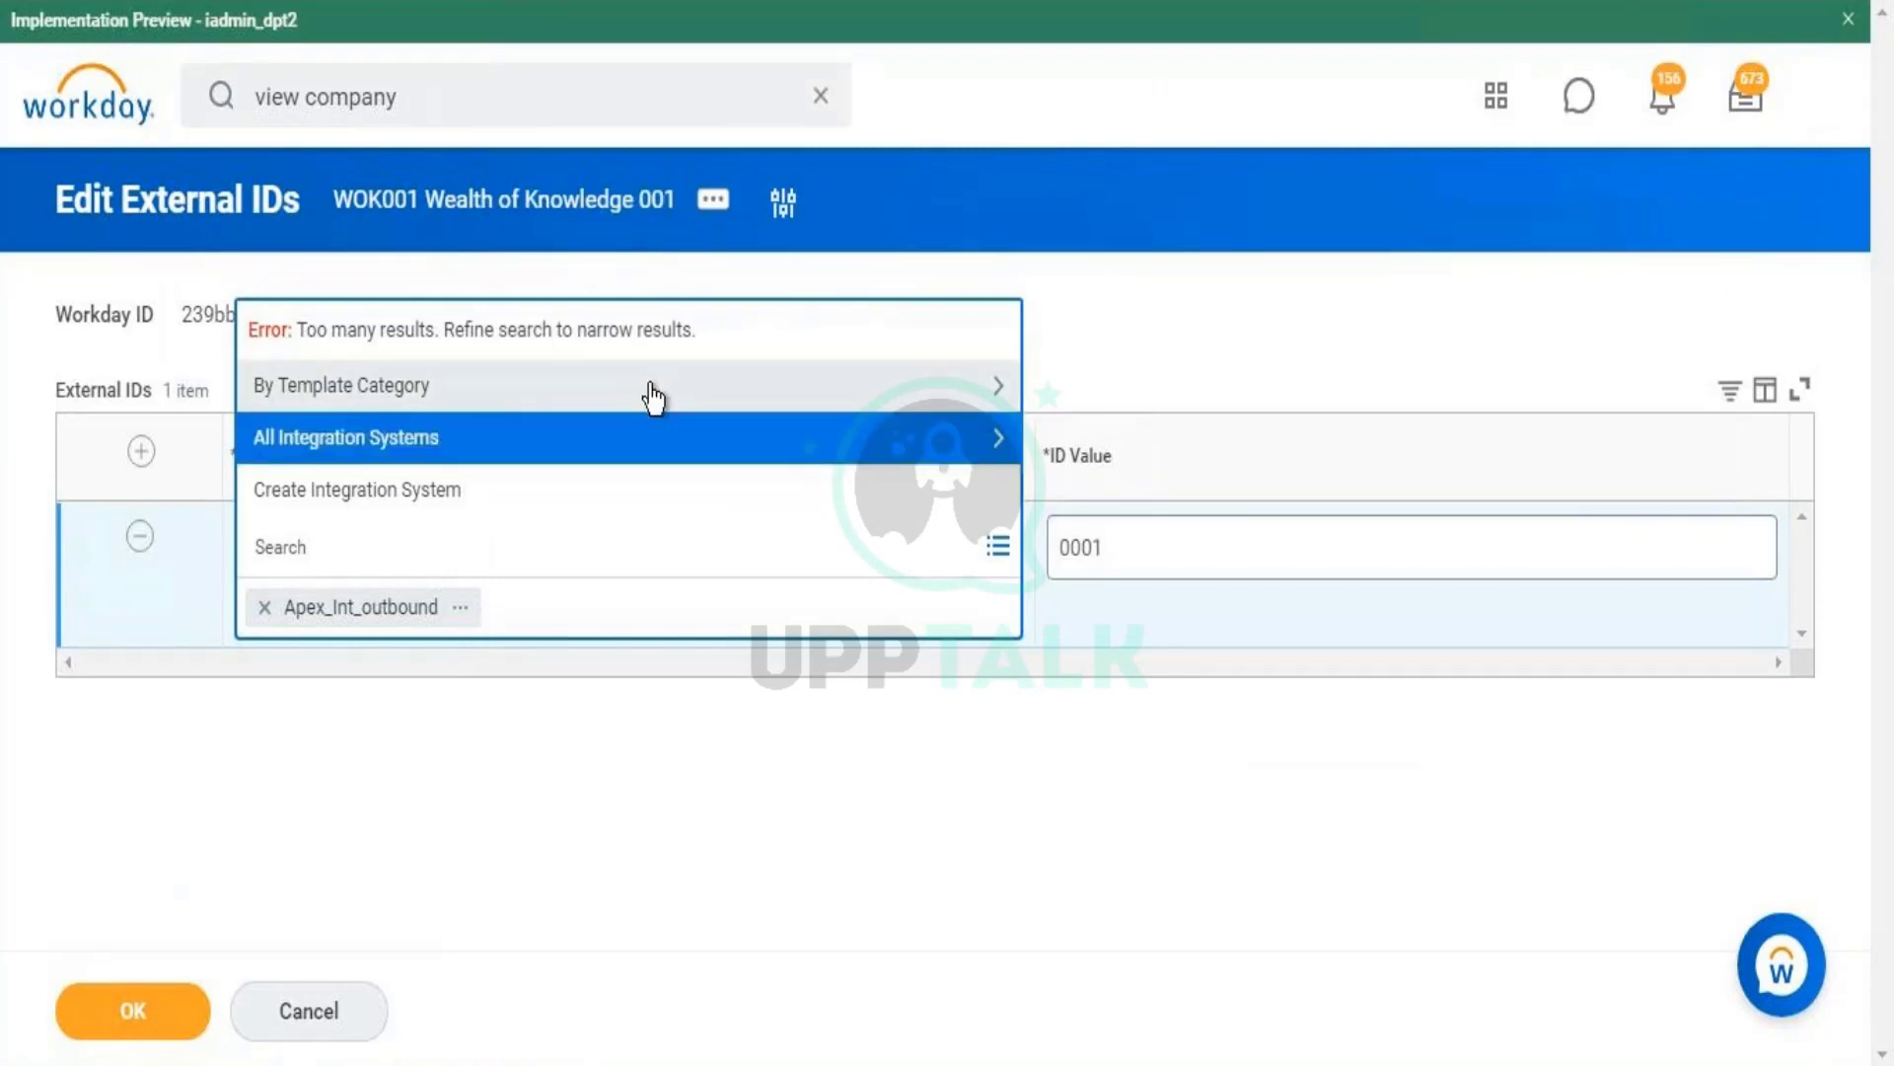
pyautogui.click(770, 692)
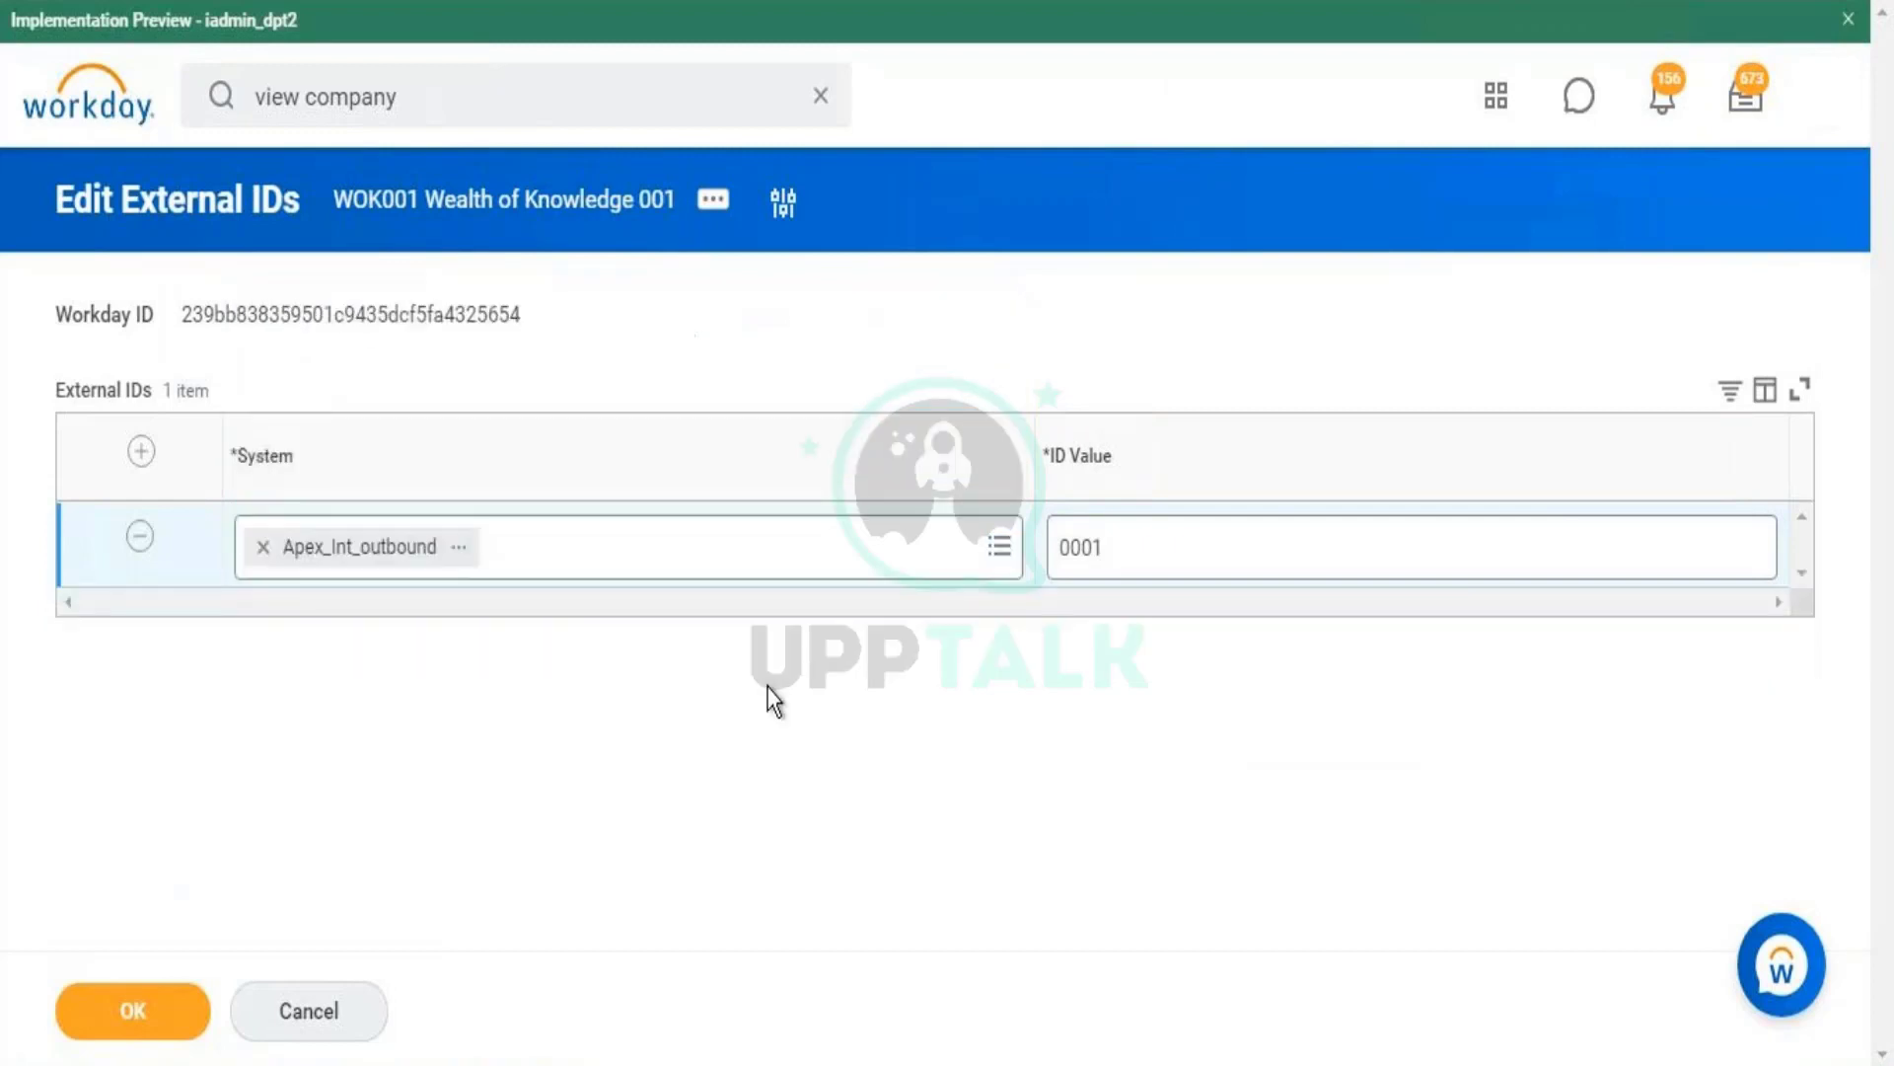
pyautogui.doubleClick(1128, 553)
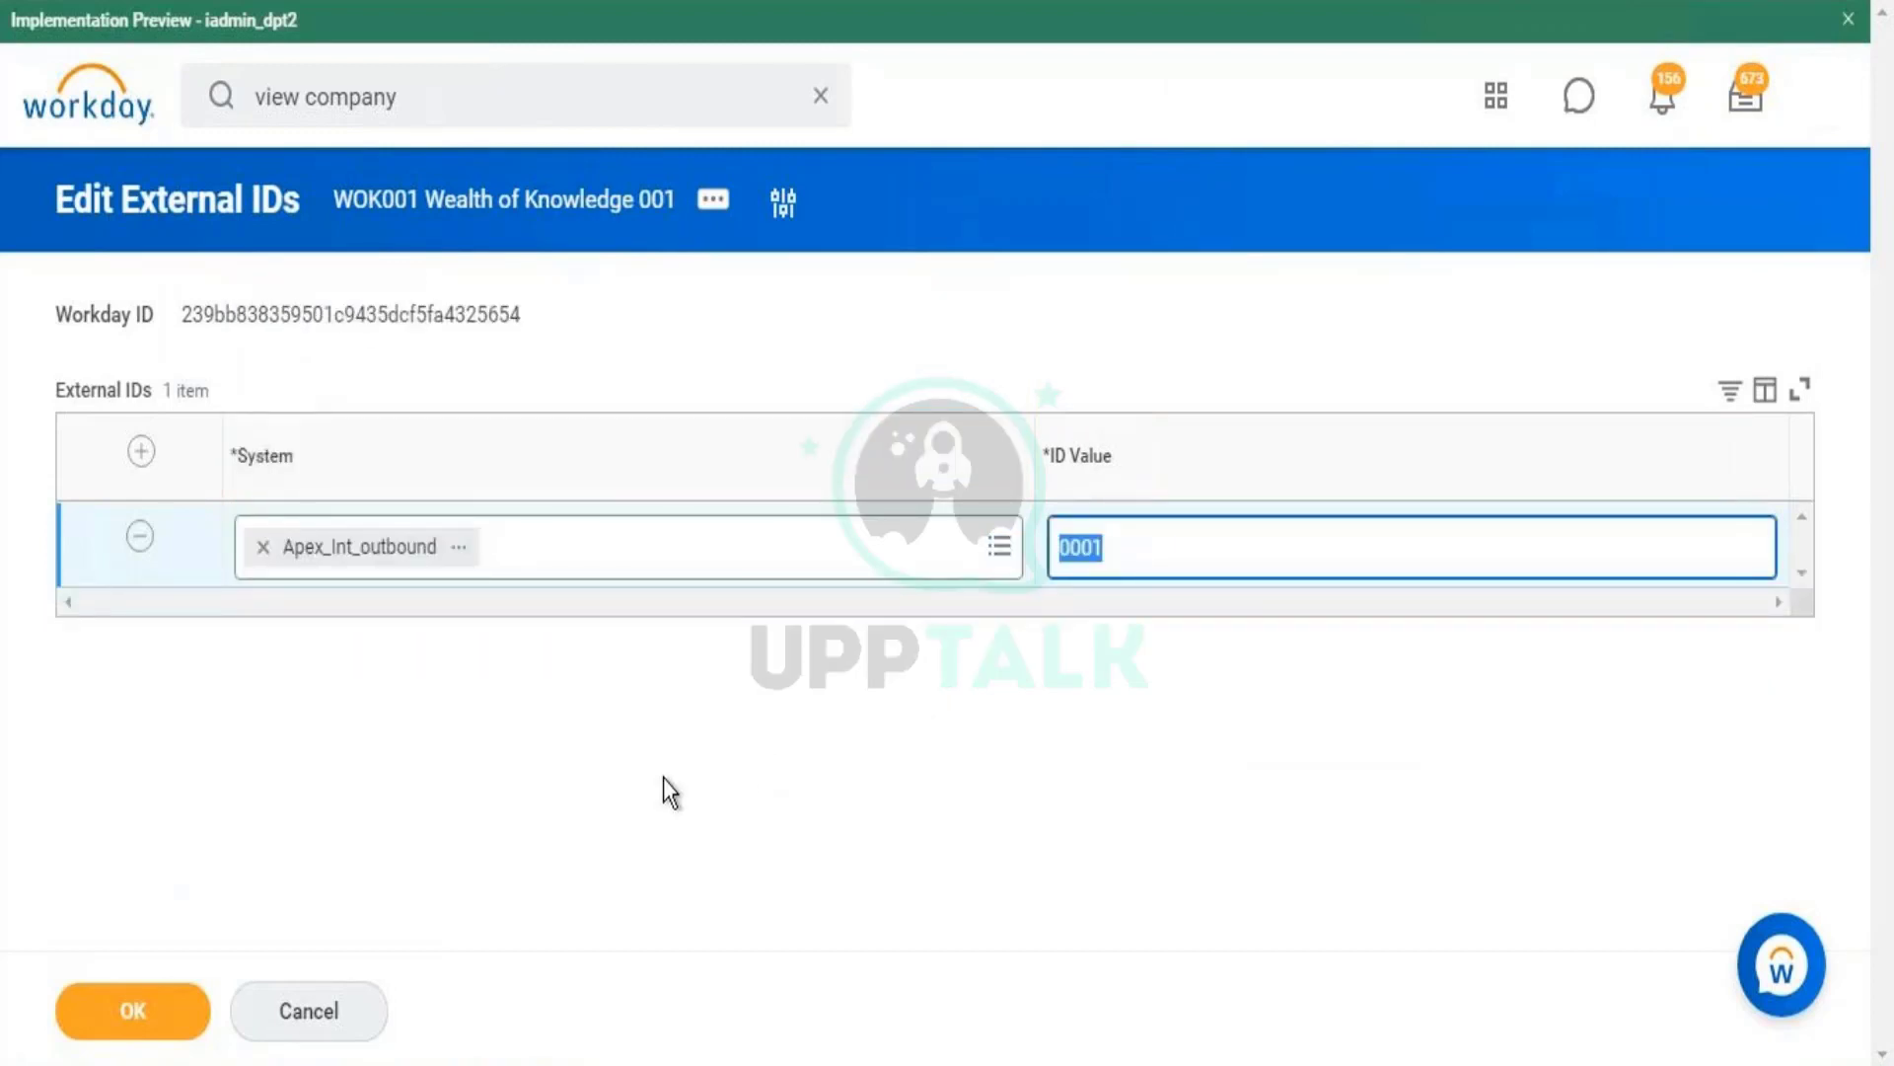
pyautogui.click(351, 1008)
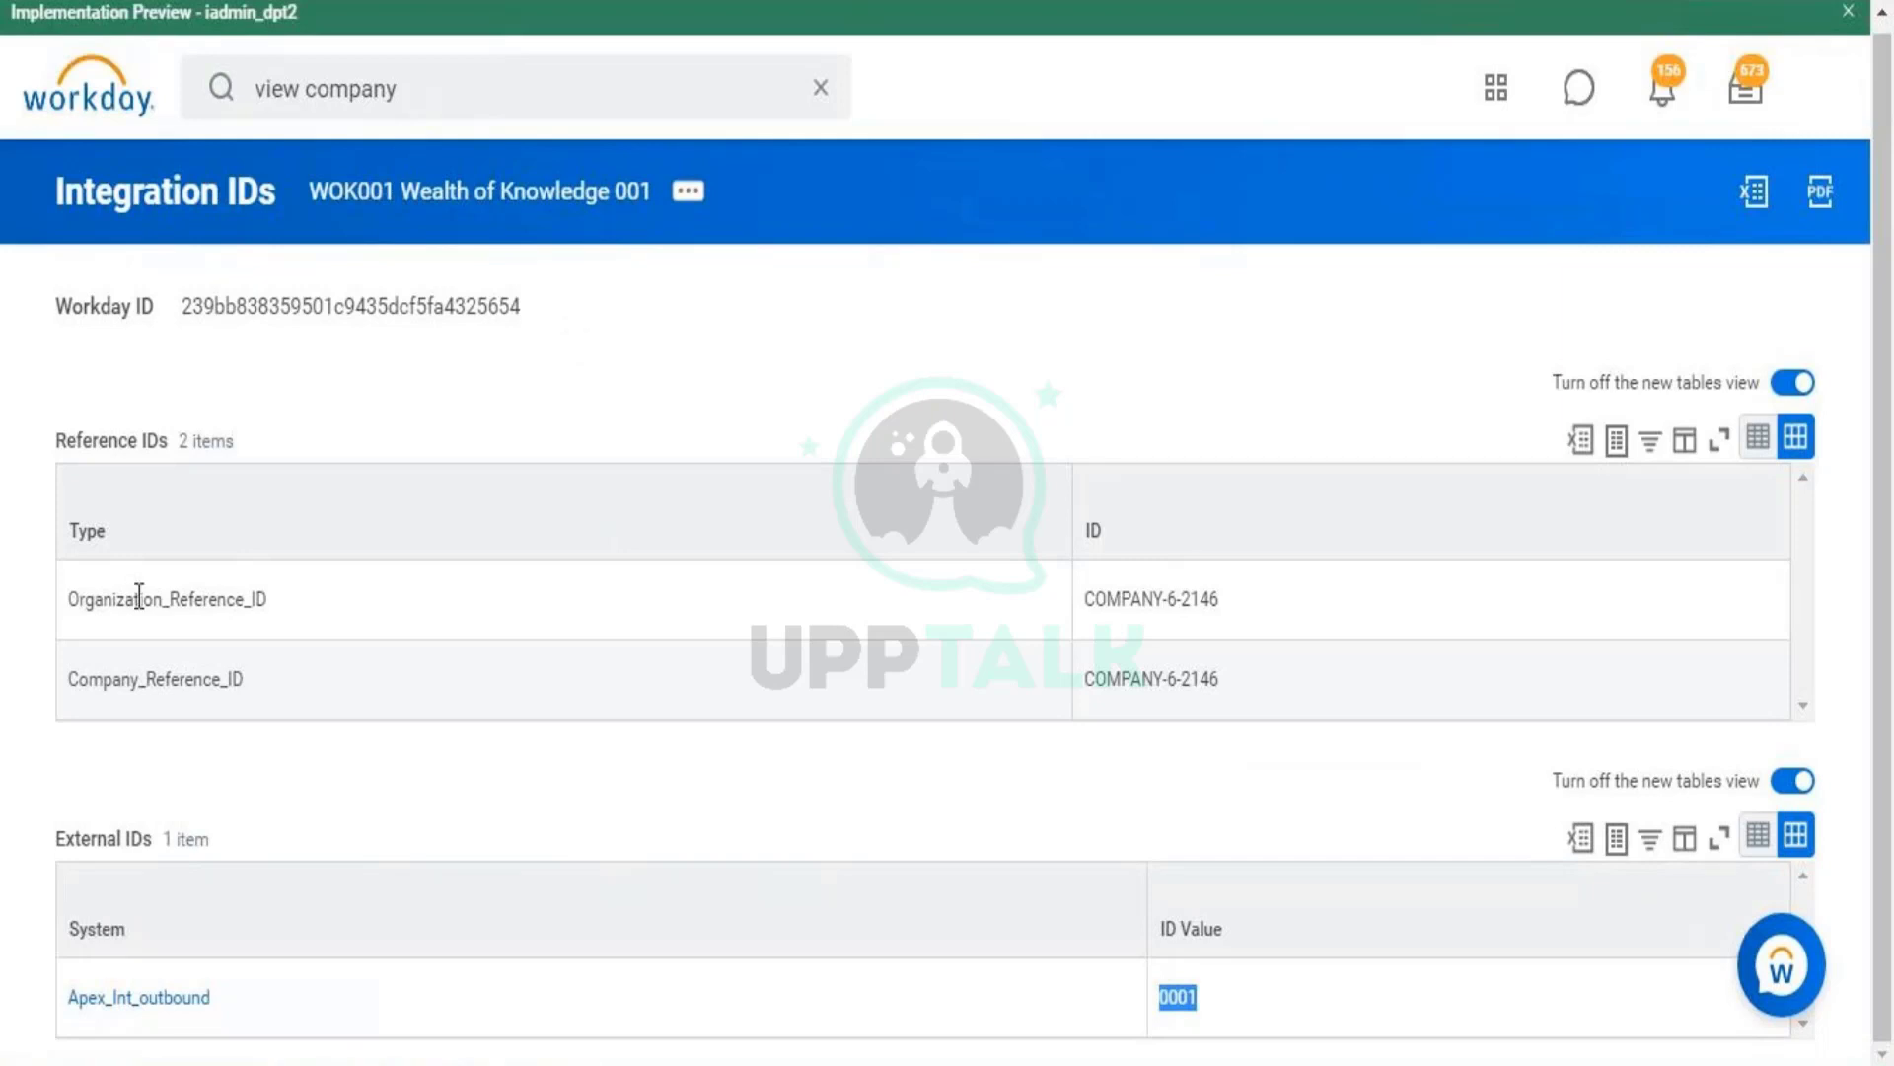
# - Show WOK001's related actions with the Company task submenu
pyautogui.tripleClick(109, 831)
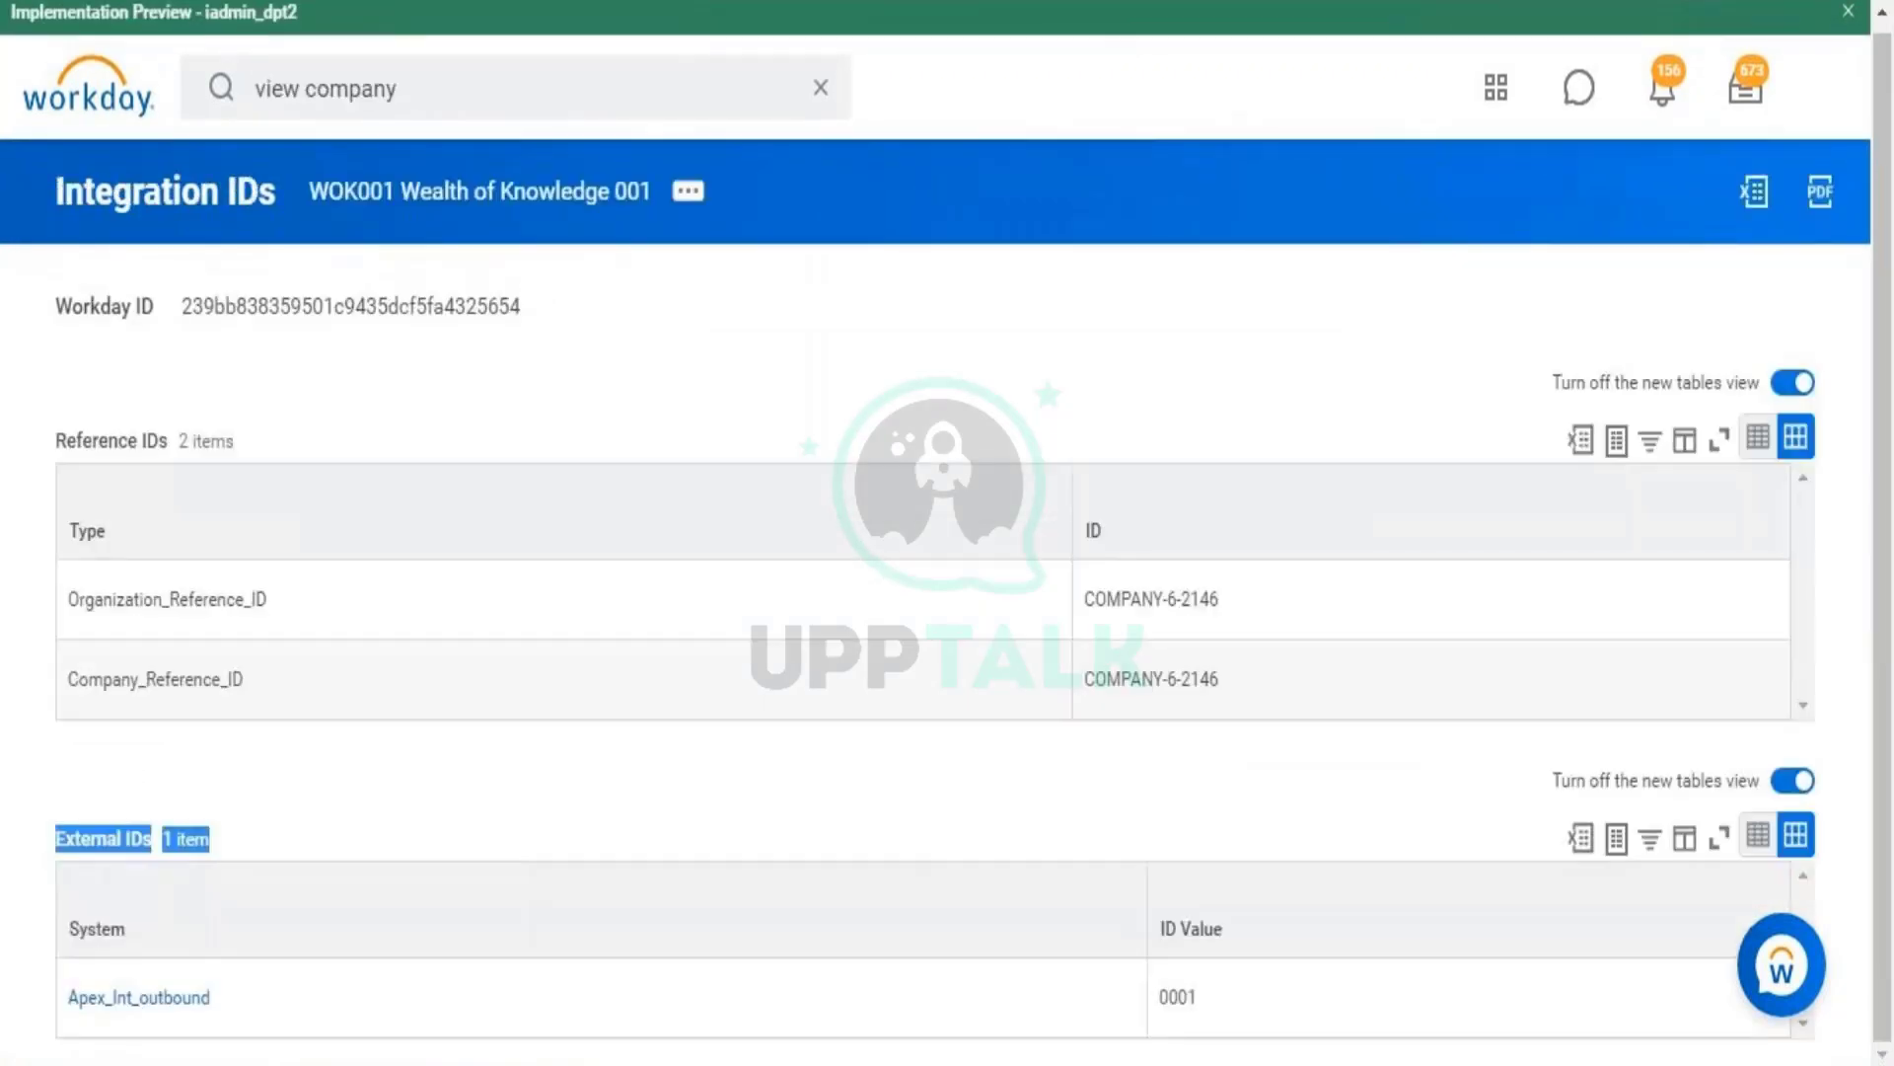
pyautogui.click(797, 315)
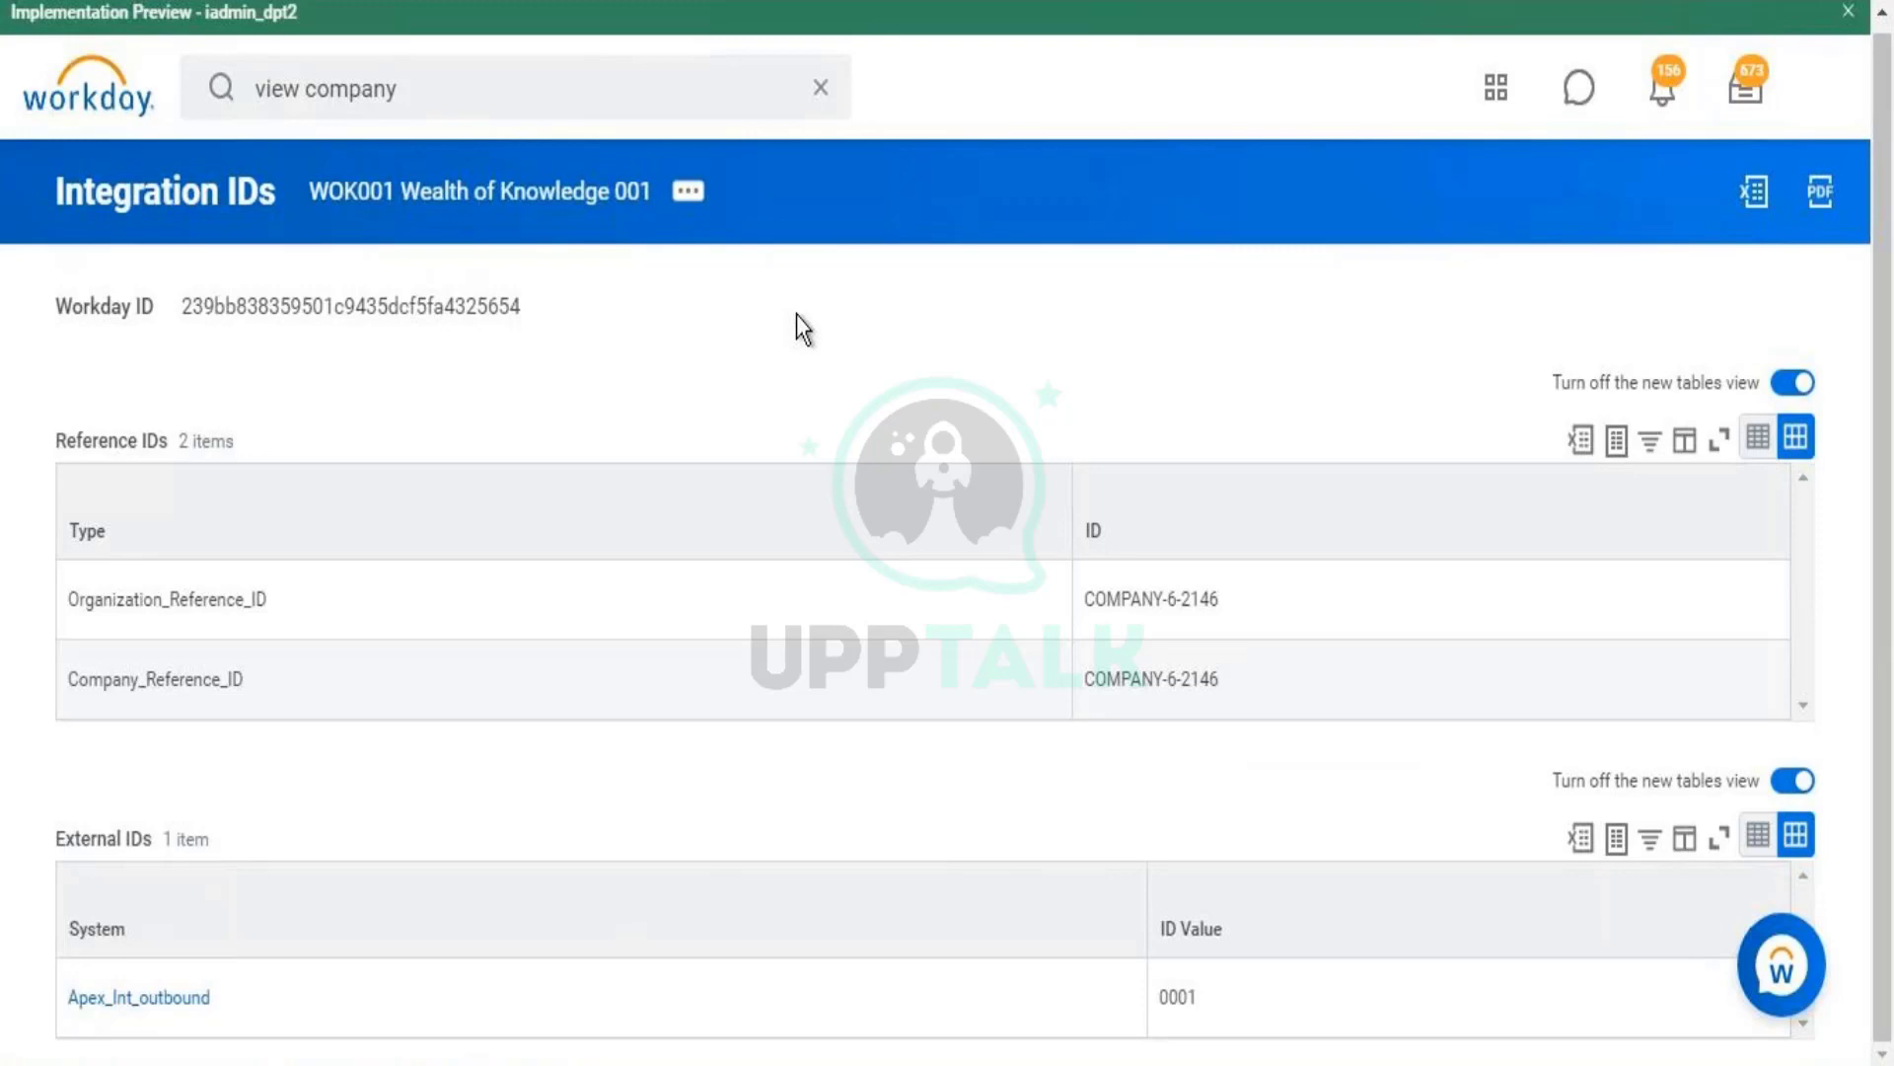
pyautogui.click(687, 190)
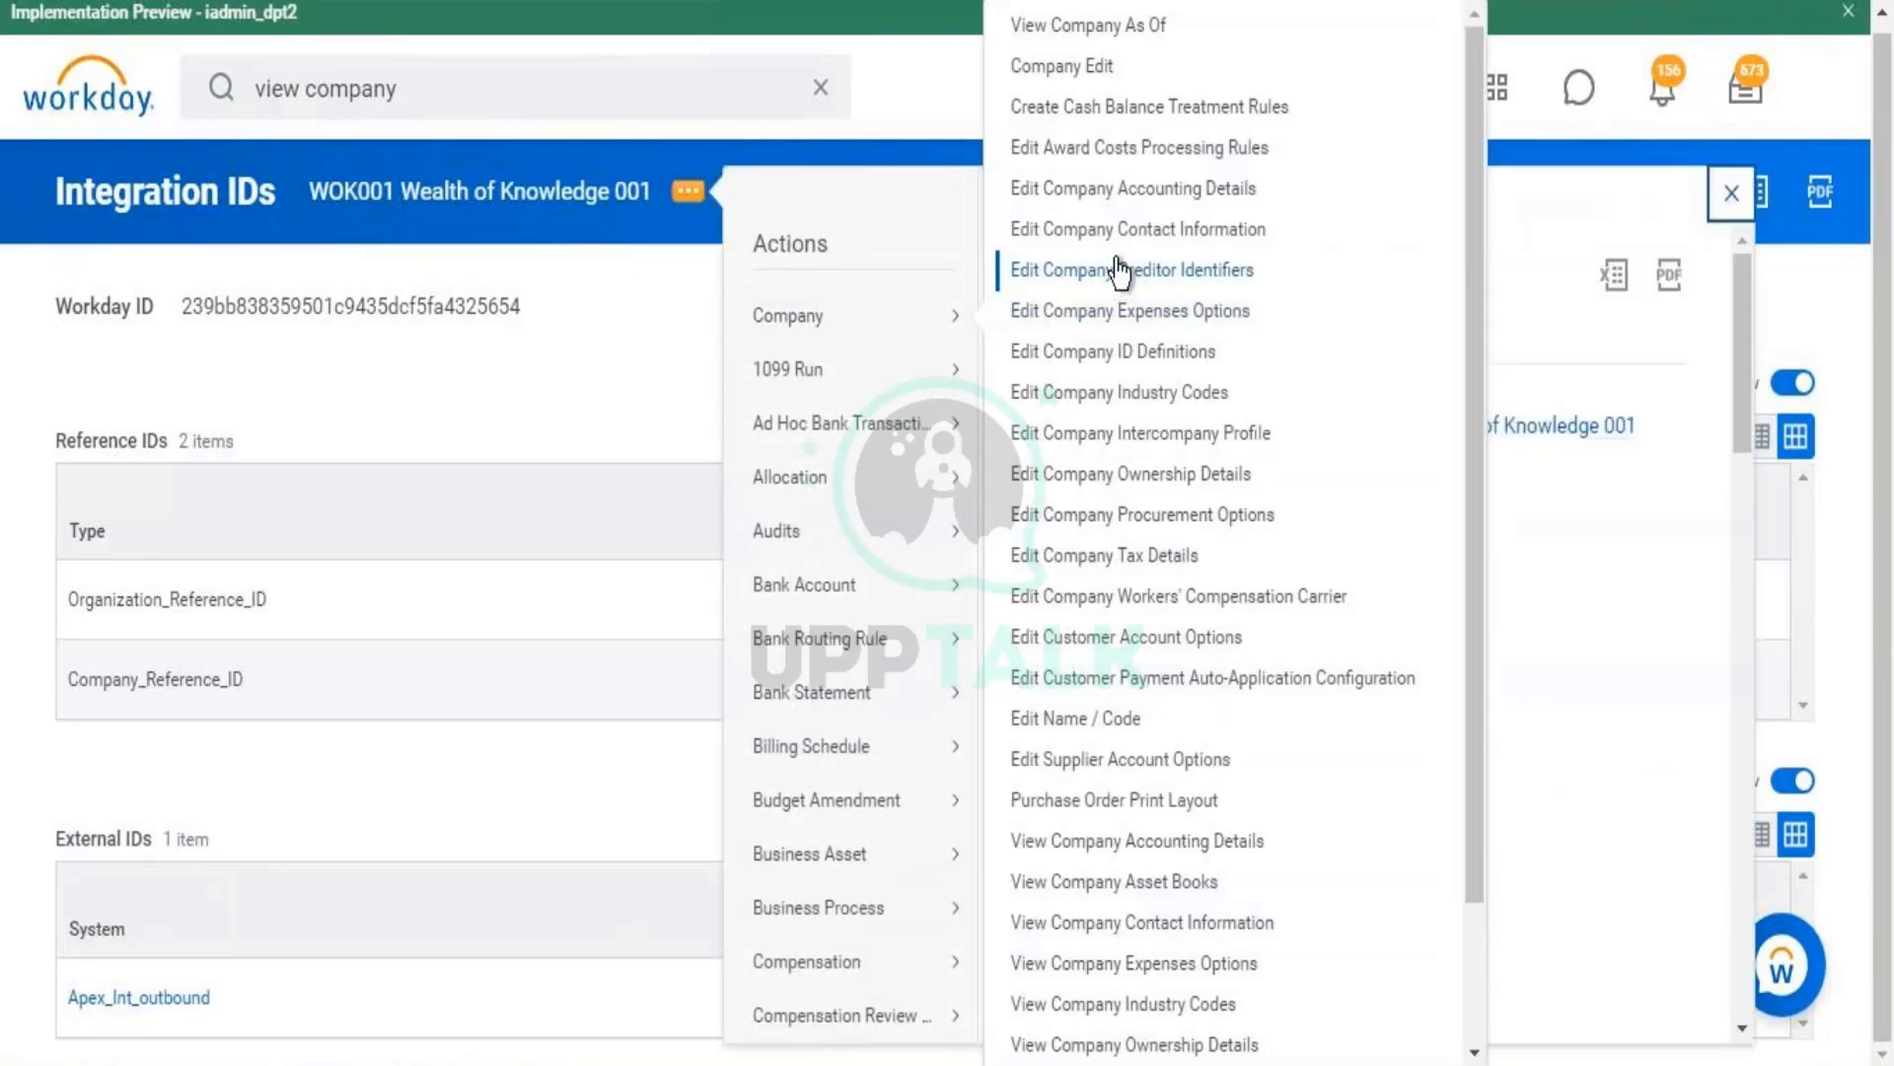
# - Open Edit Company Contact Information and start a phone entry, checking the number's validation error
pyautogui.click(1111, 234)
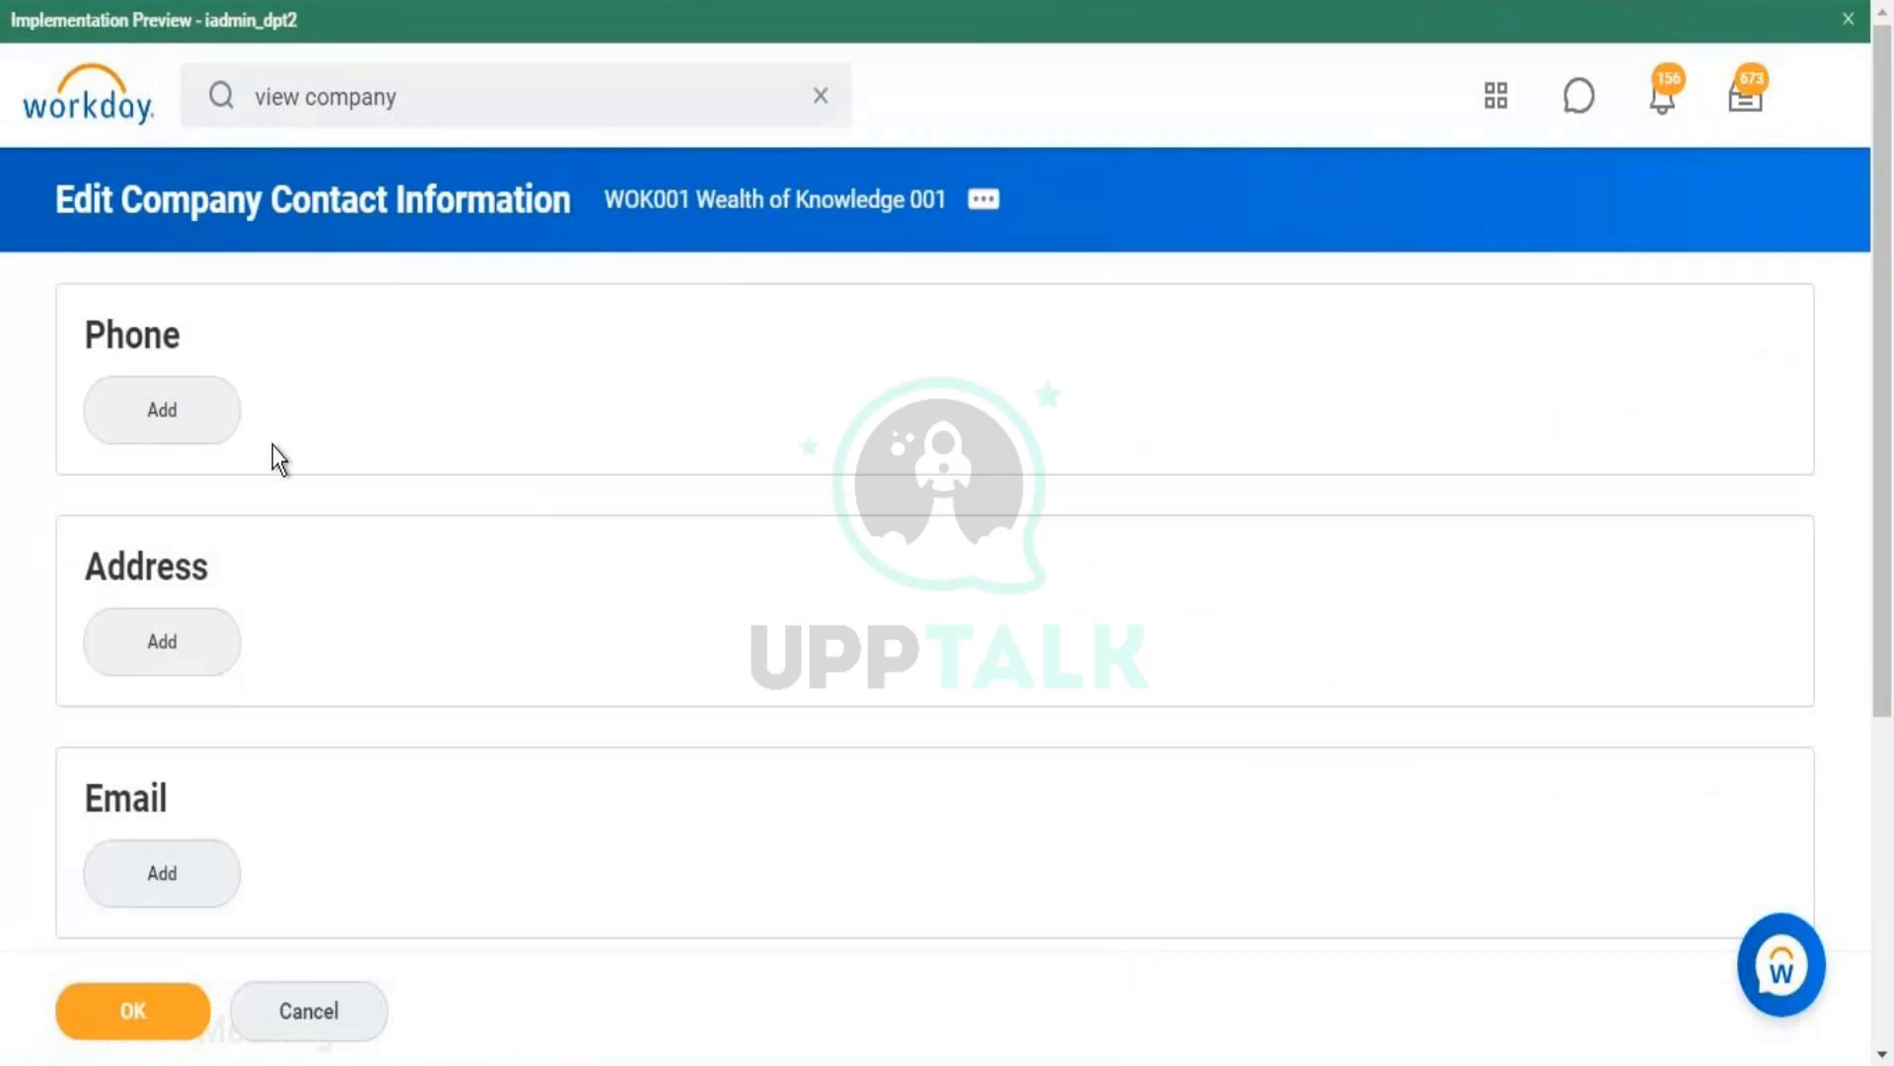
pyautogui.click(143, 434)
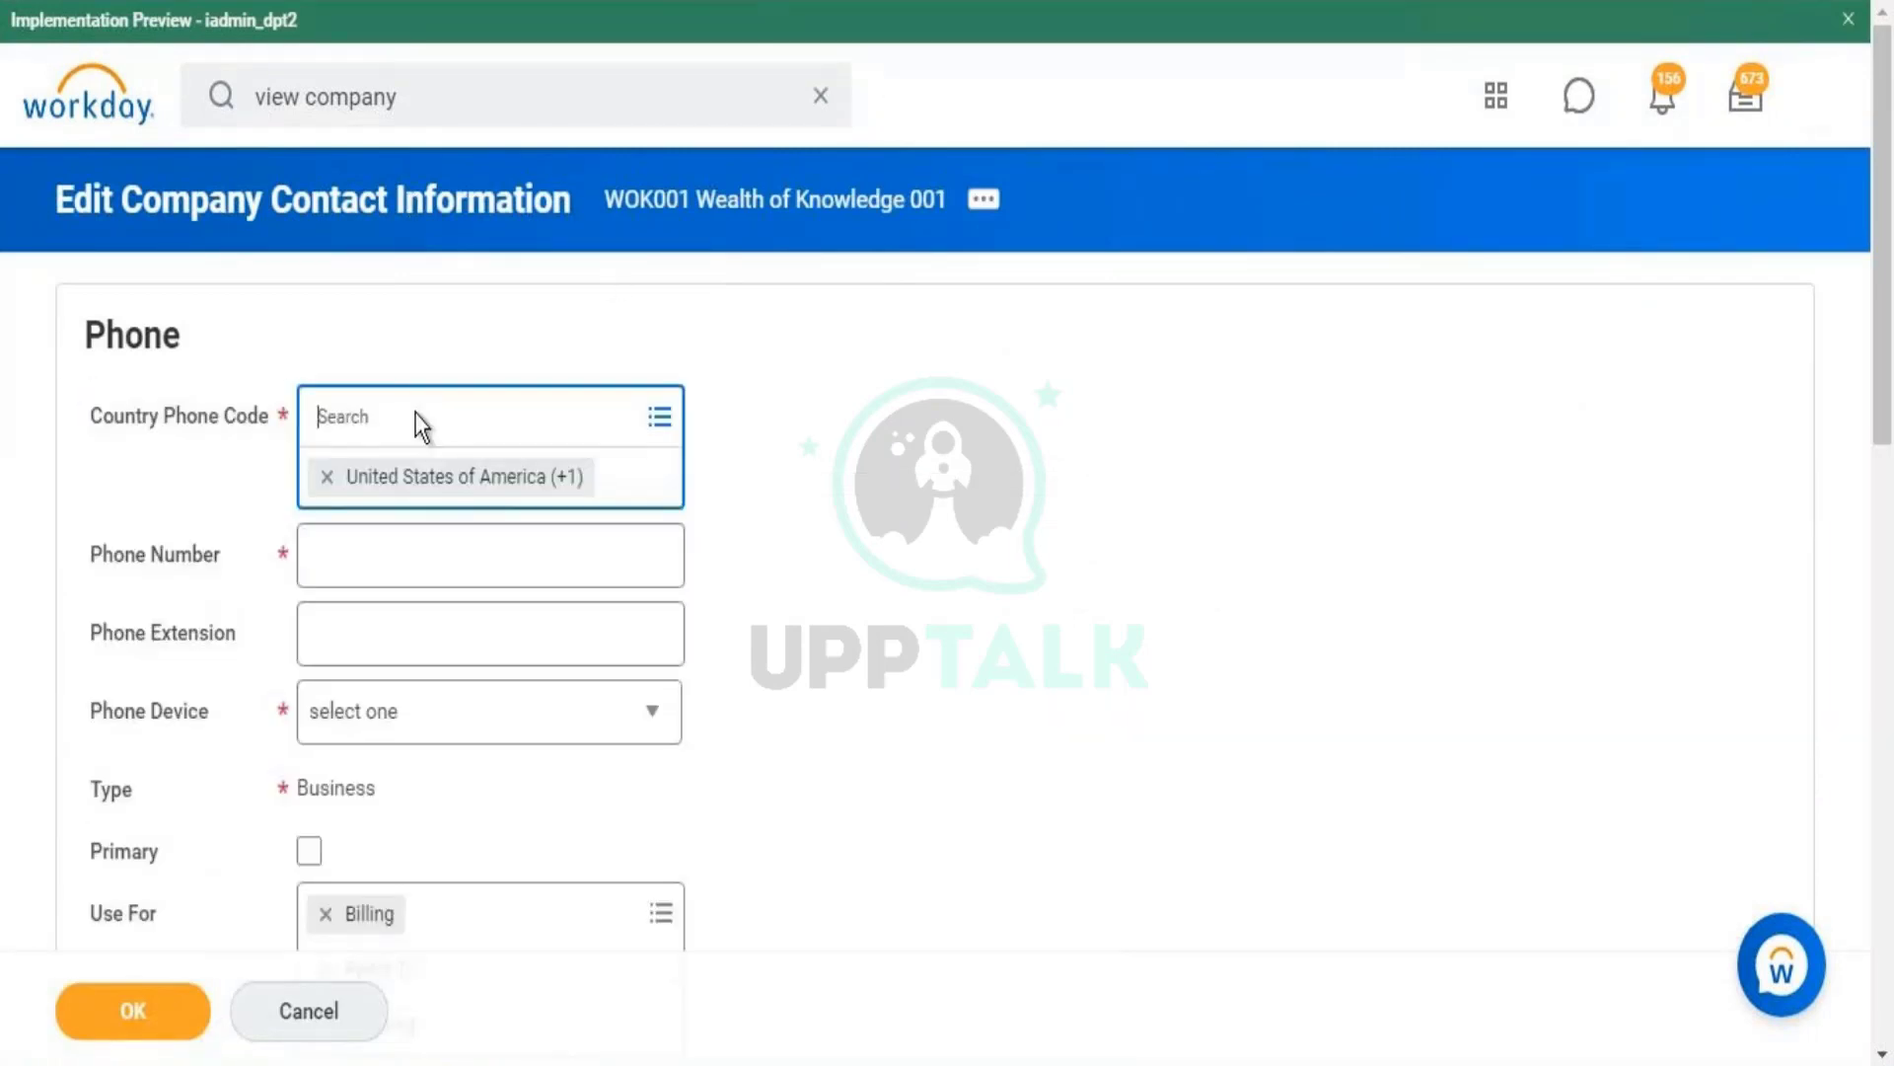
pyautogui.click(396, 534)
pyautogui.write('999999')
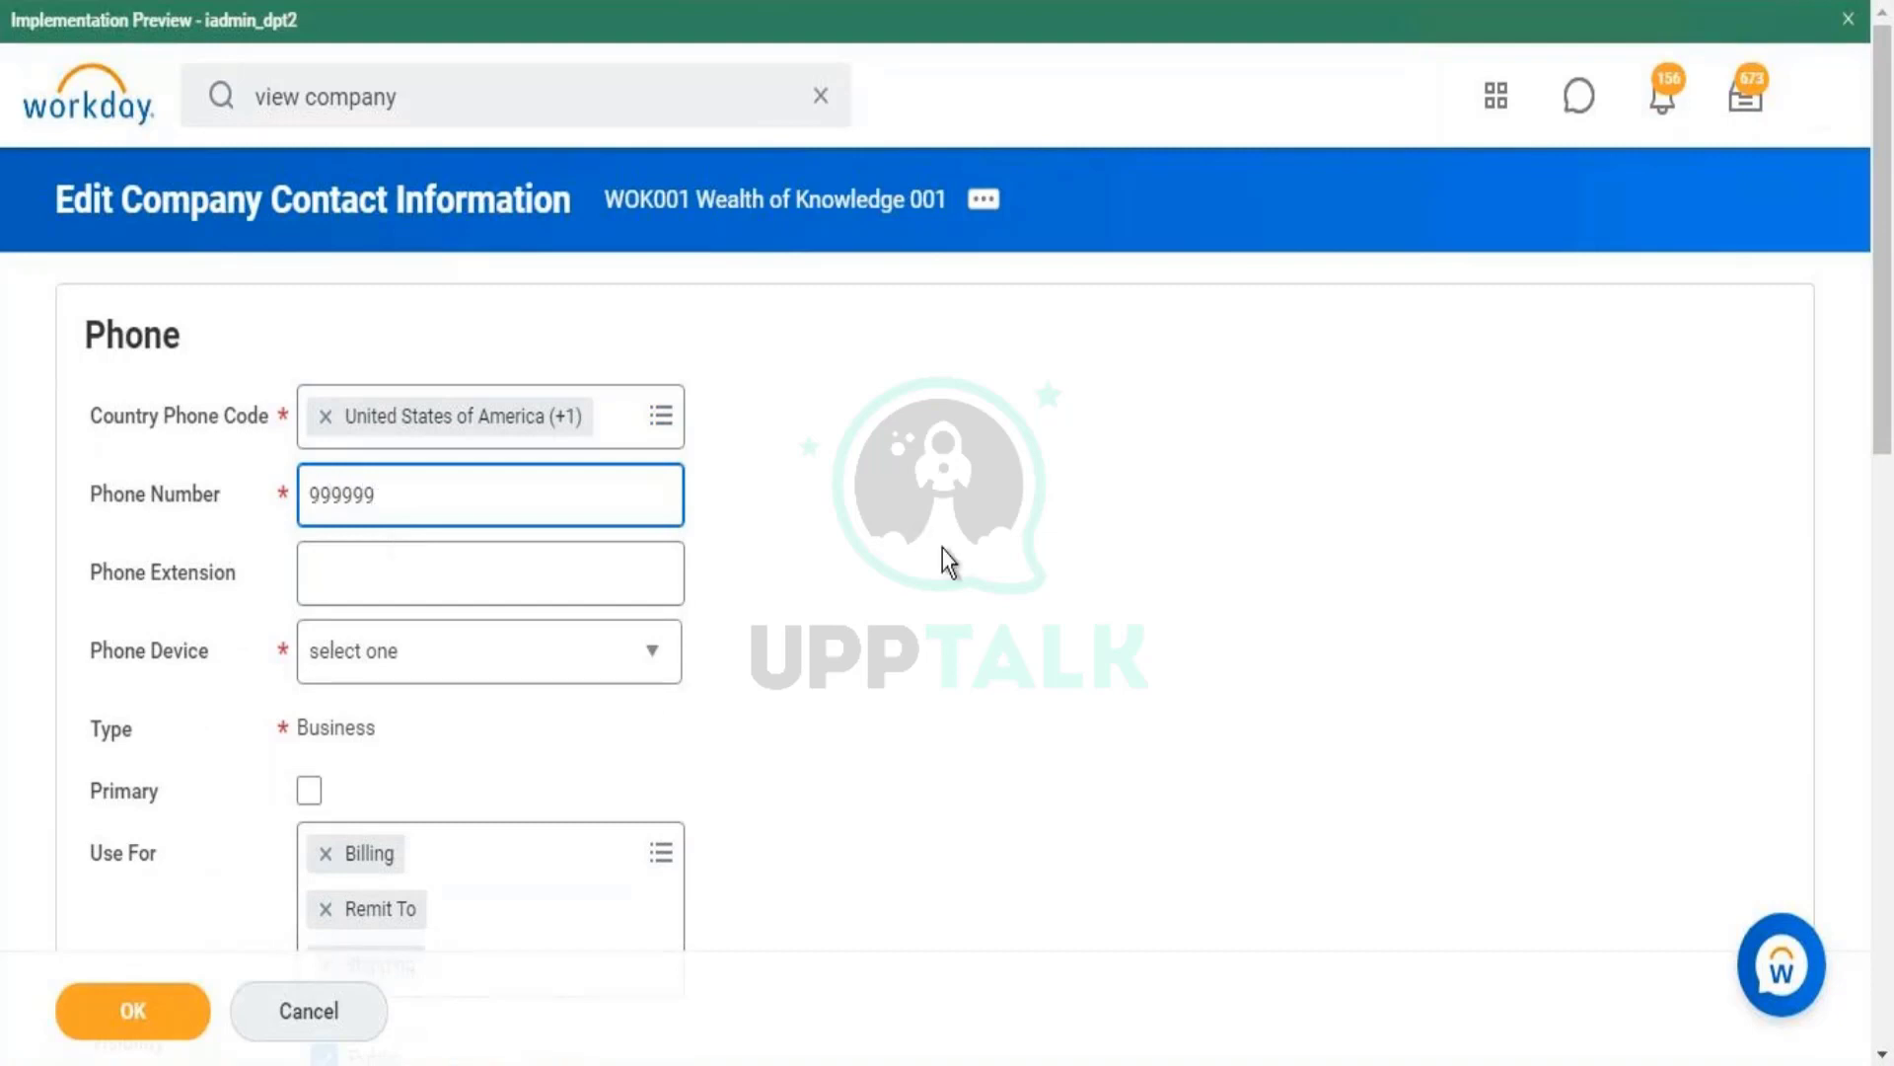
pyautogui.click(943, 549)
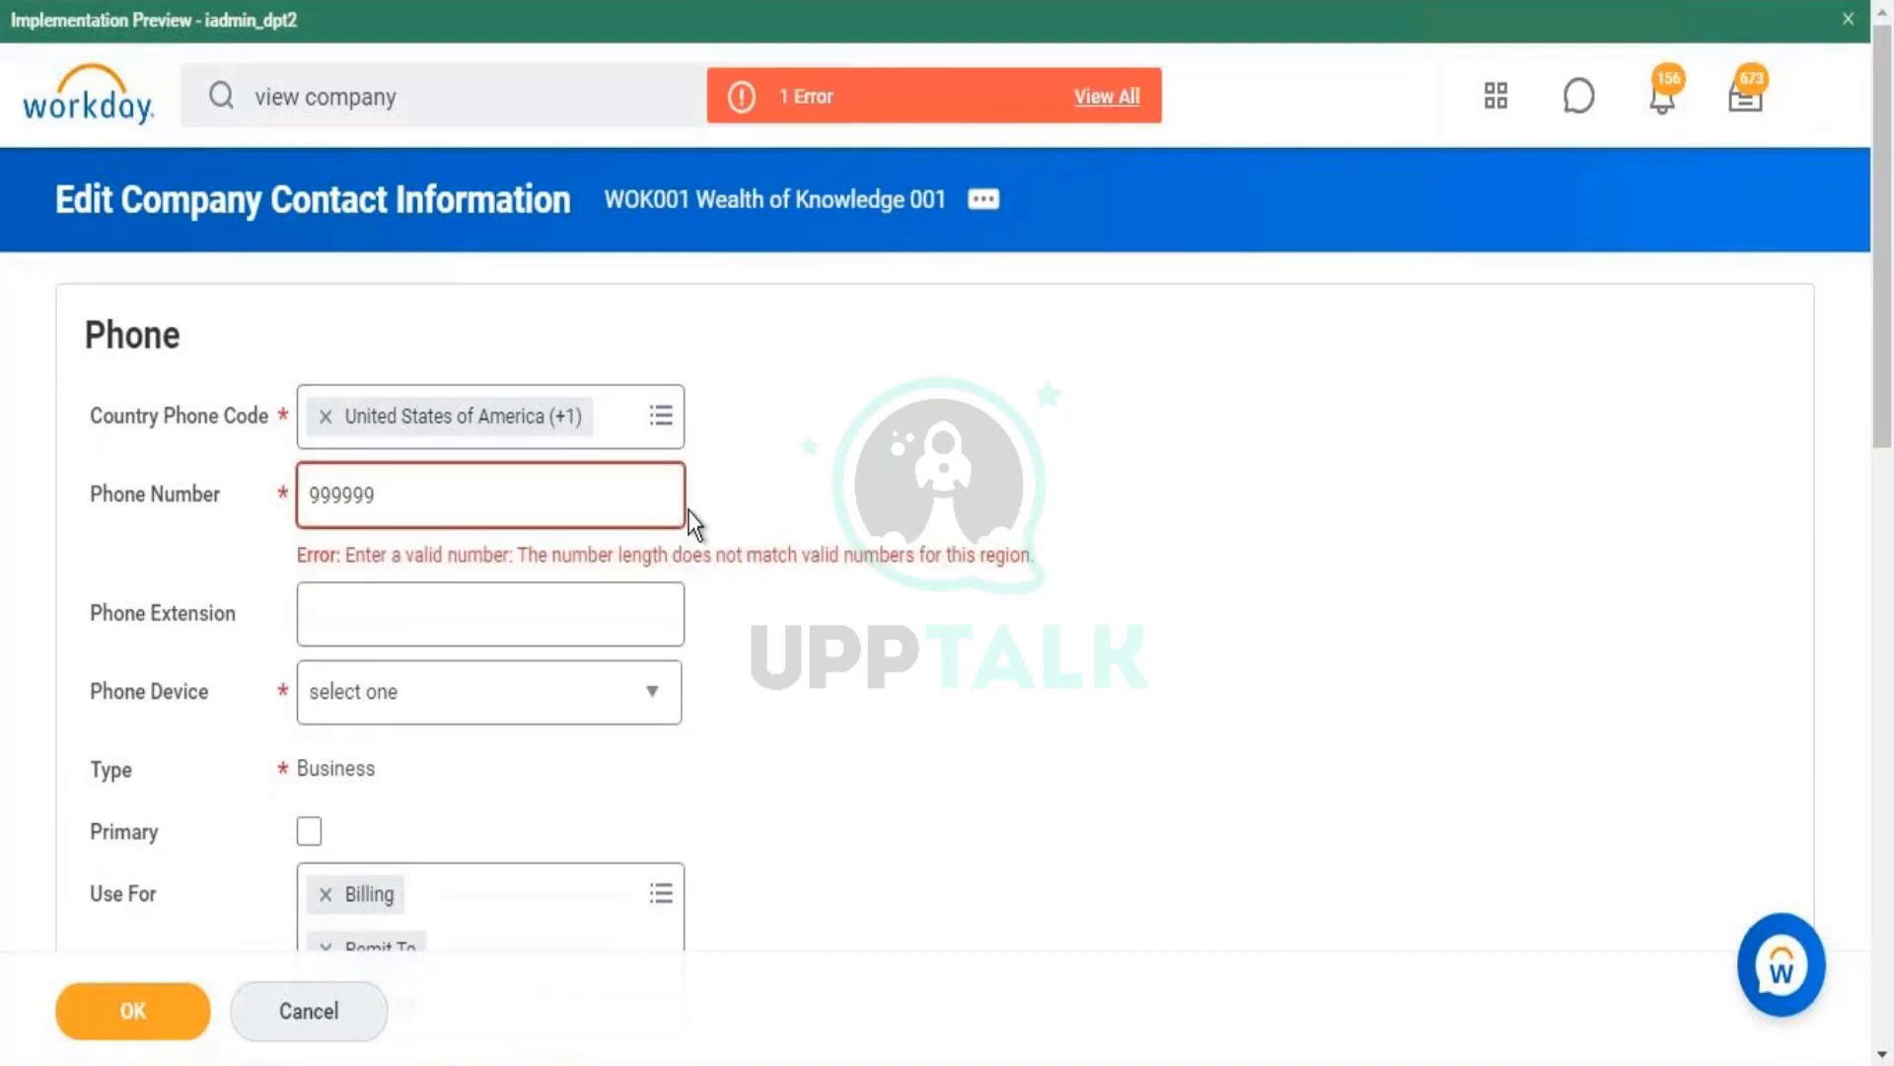
pyautogui.click(906, 96)
pyautogui.click(1218, 311)
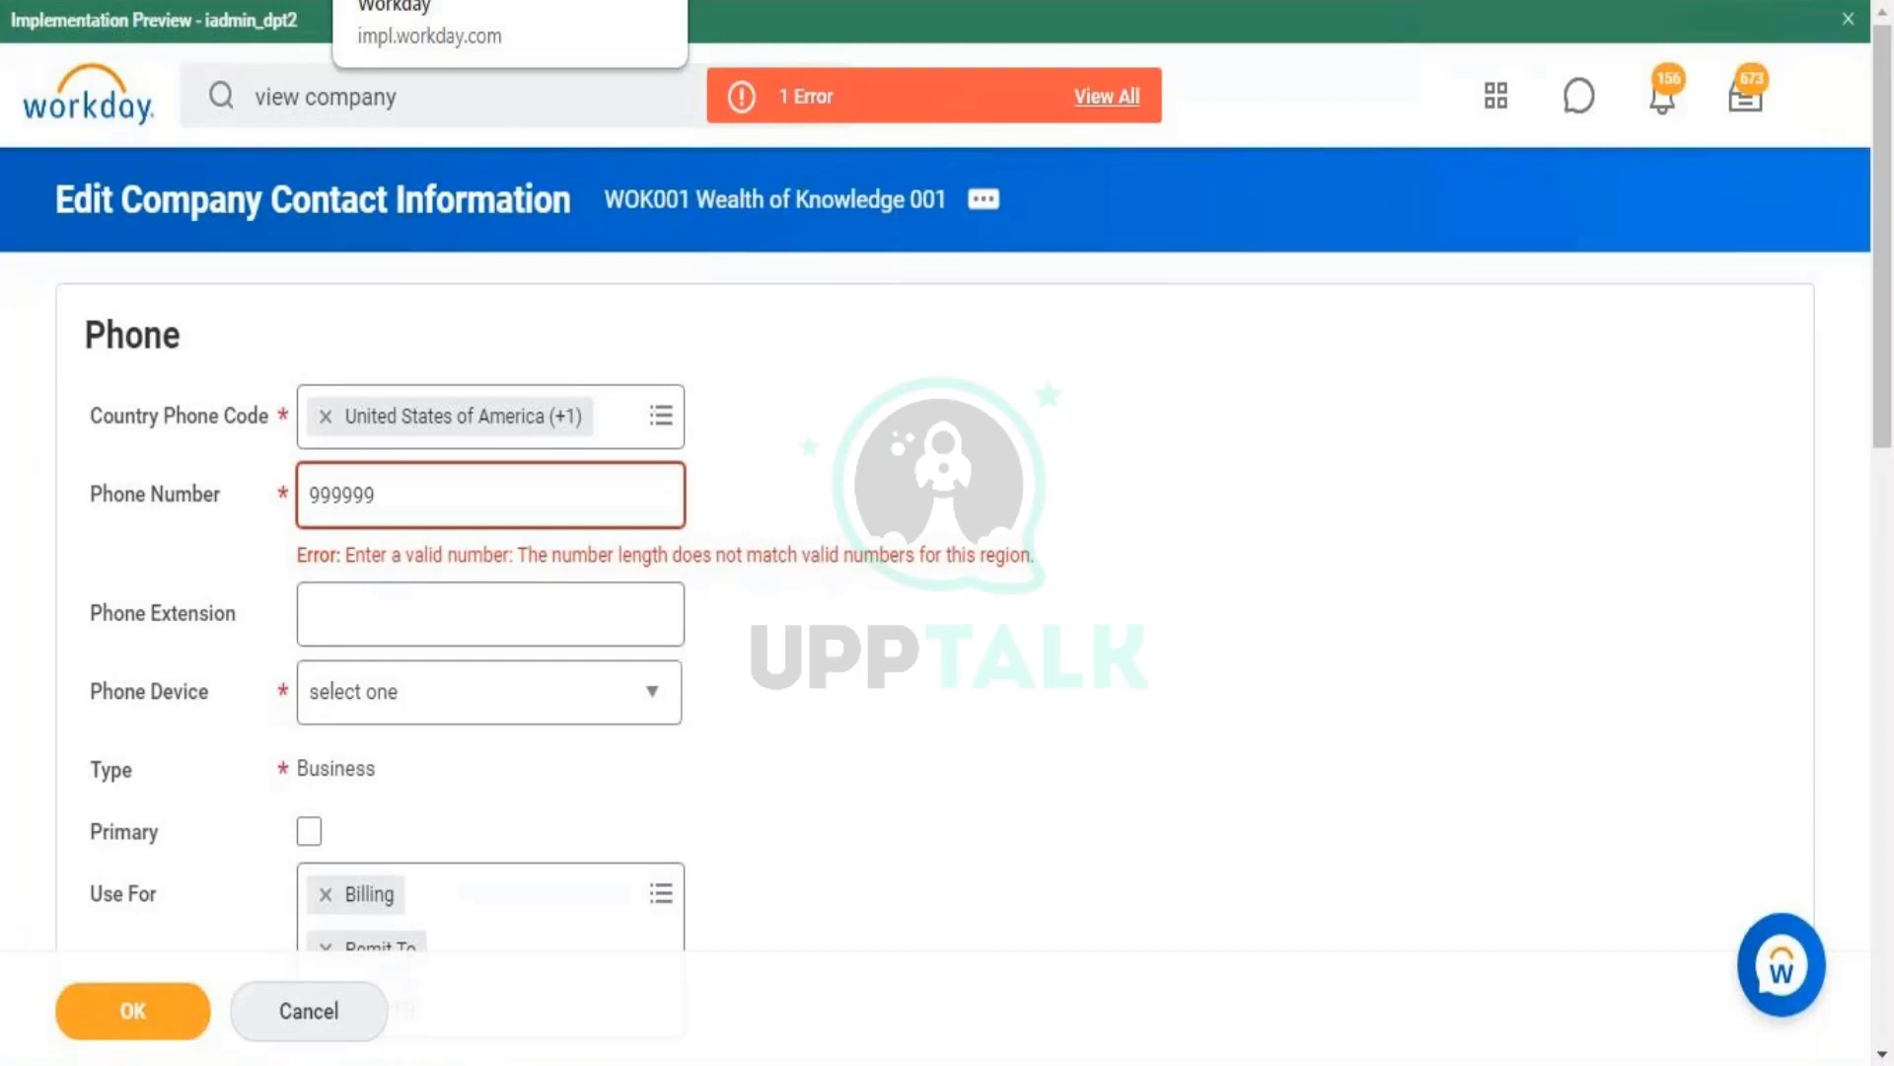
pyautogui.click(424, 494)
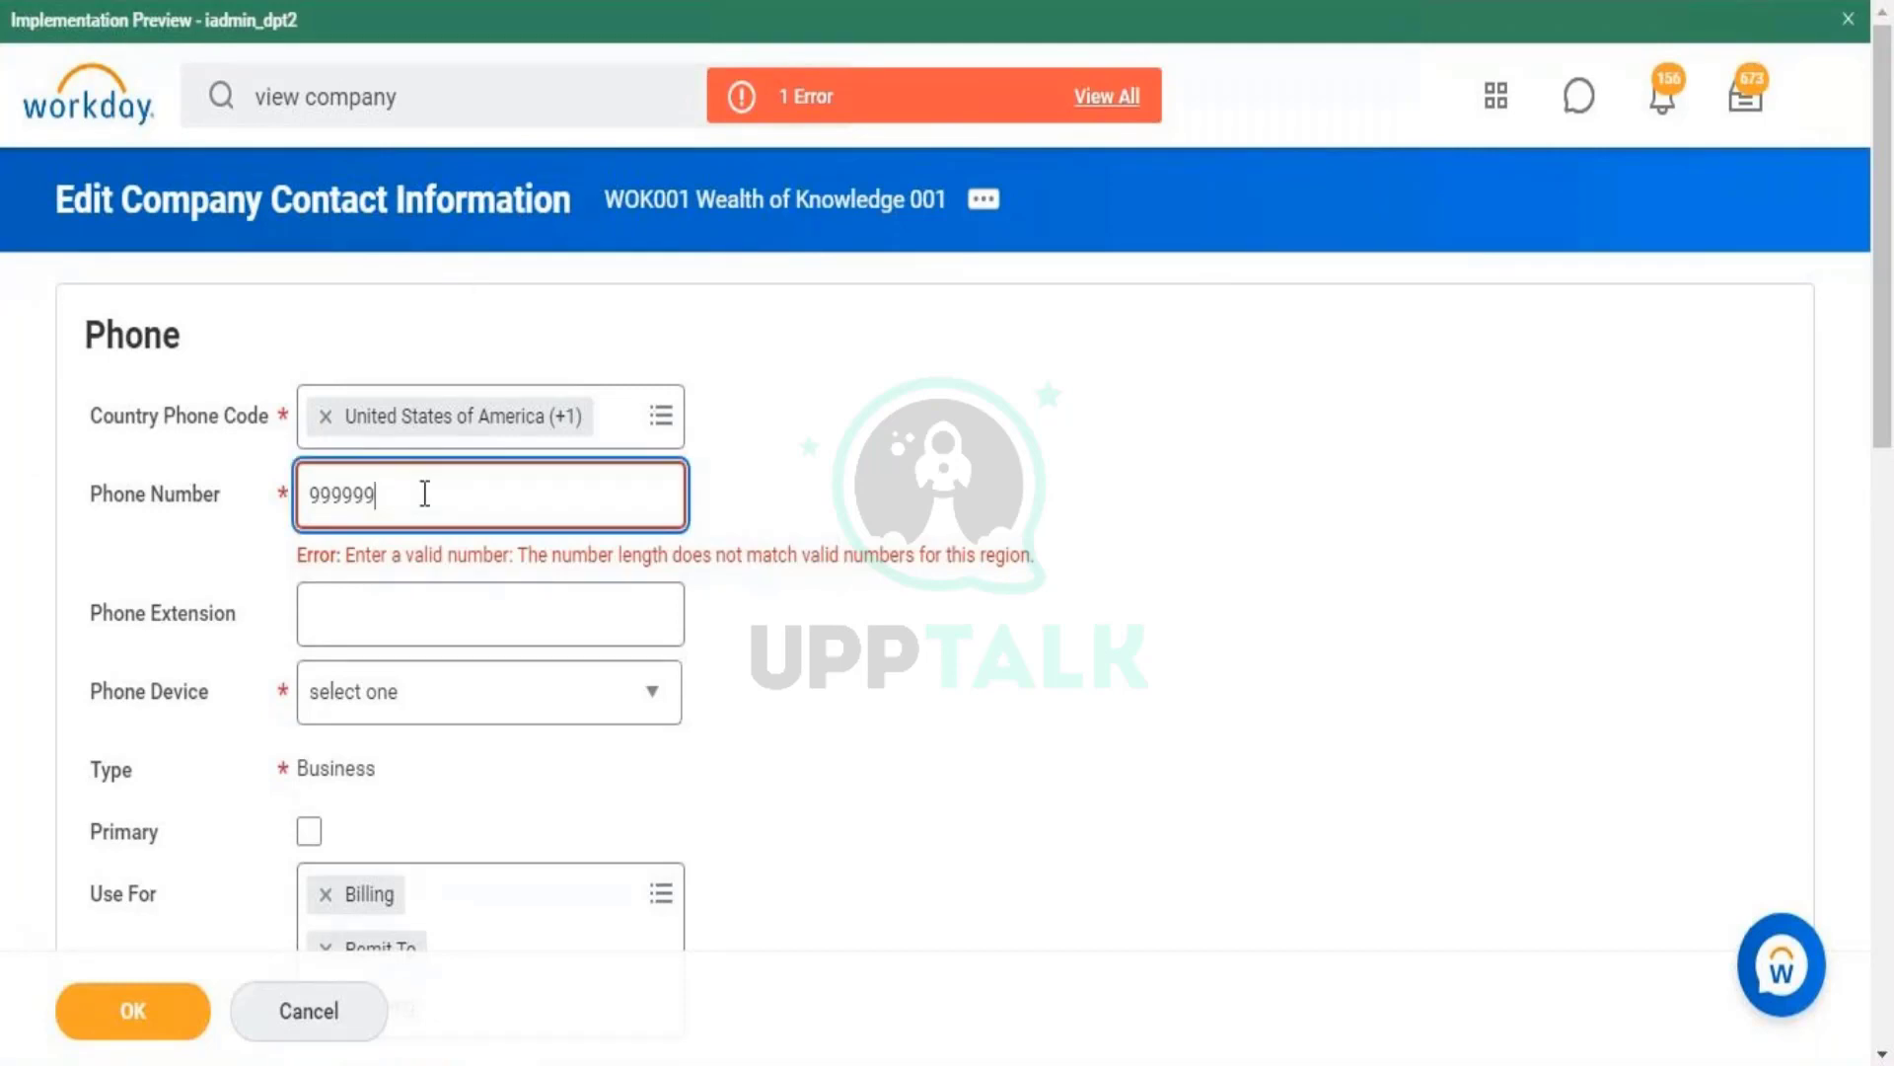
pyautogui.write('8788')
pyautogui.click(856, 507)
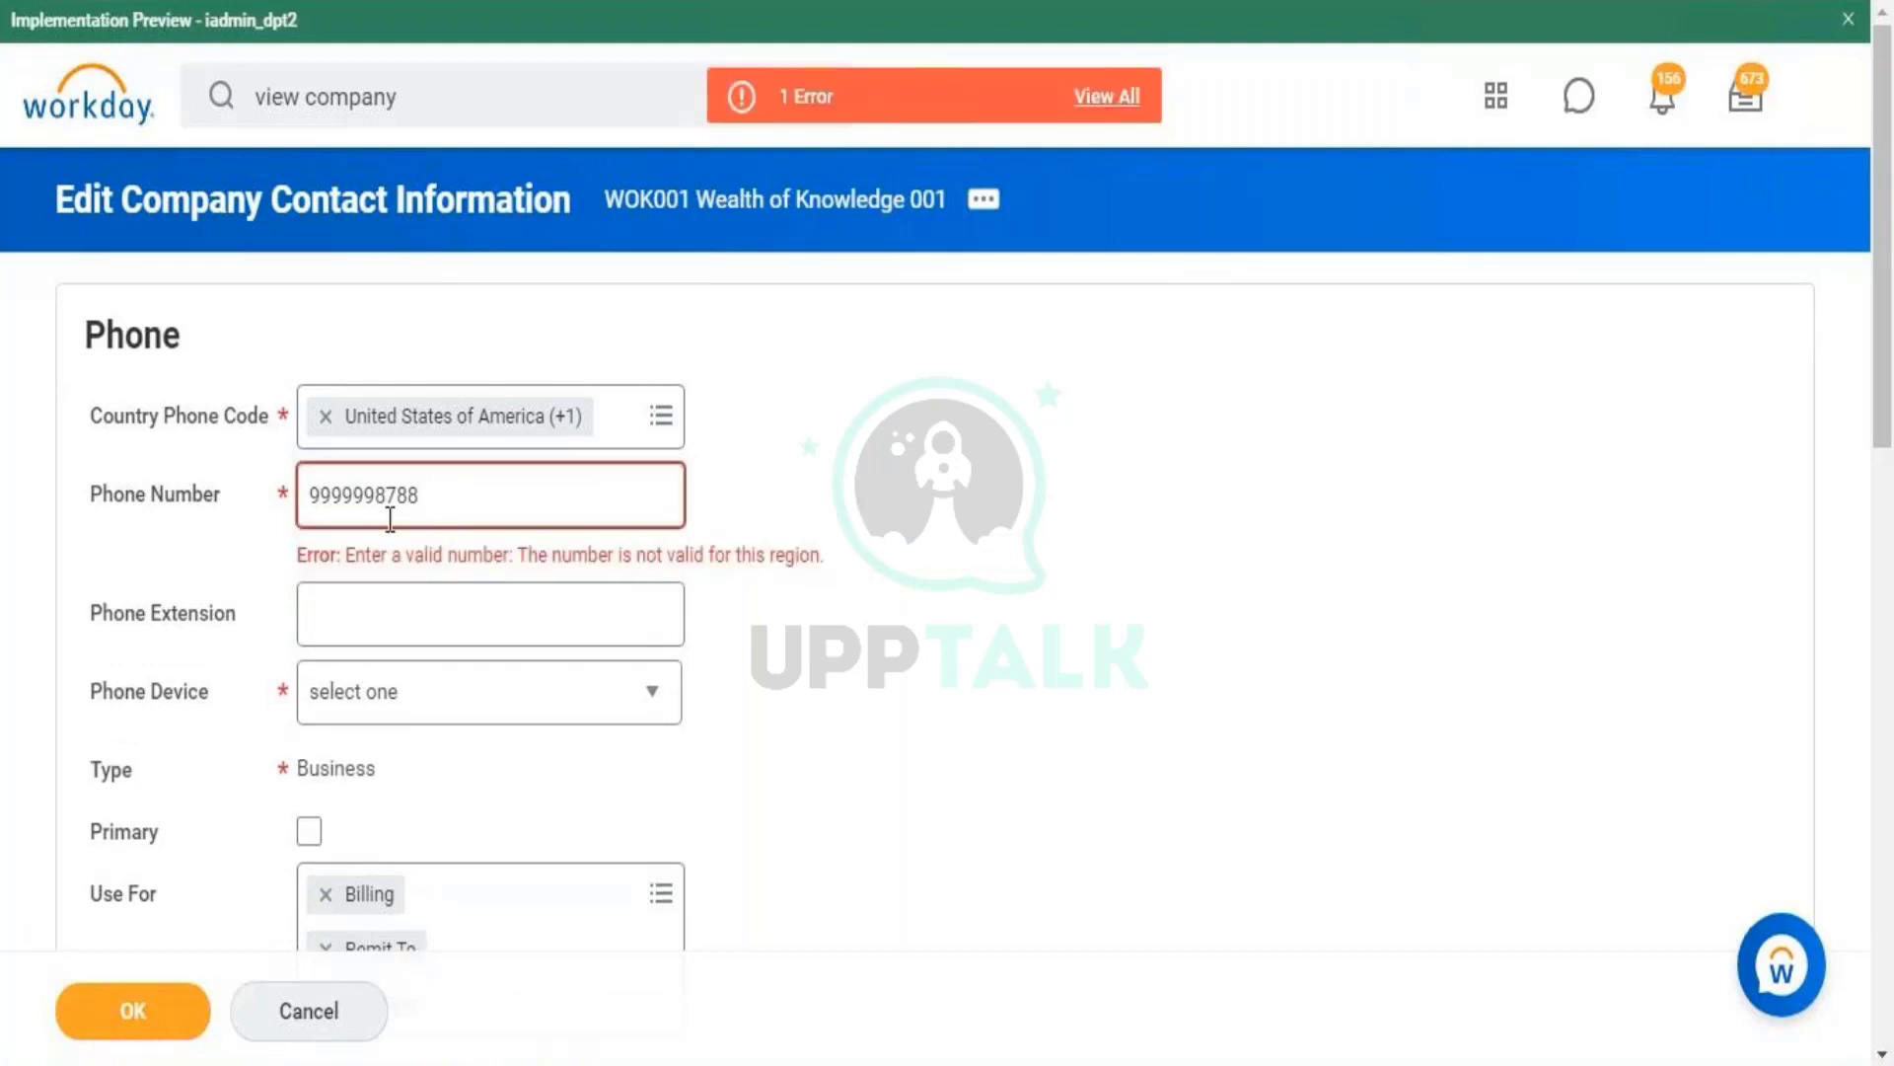
# - Replace the phone field with the full ten-digit business number and validate it
pyautogui.moveTo(352, 494); pyautogui.dragTo(263, 495)
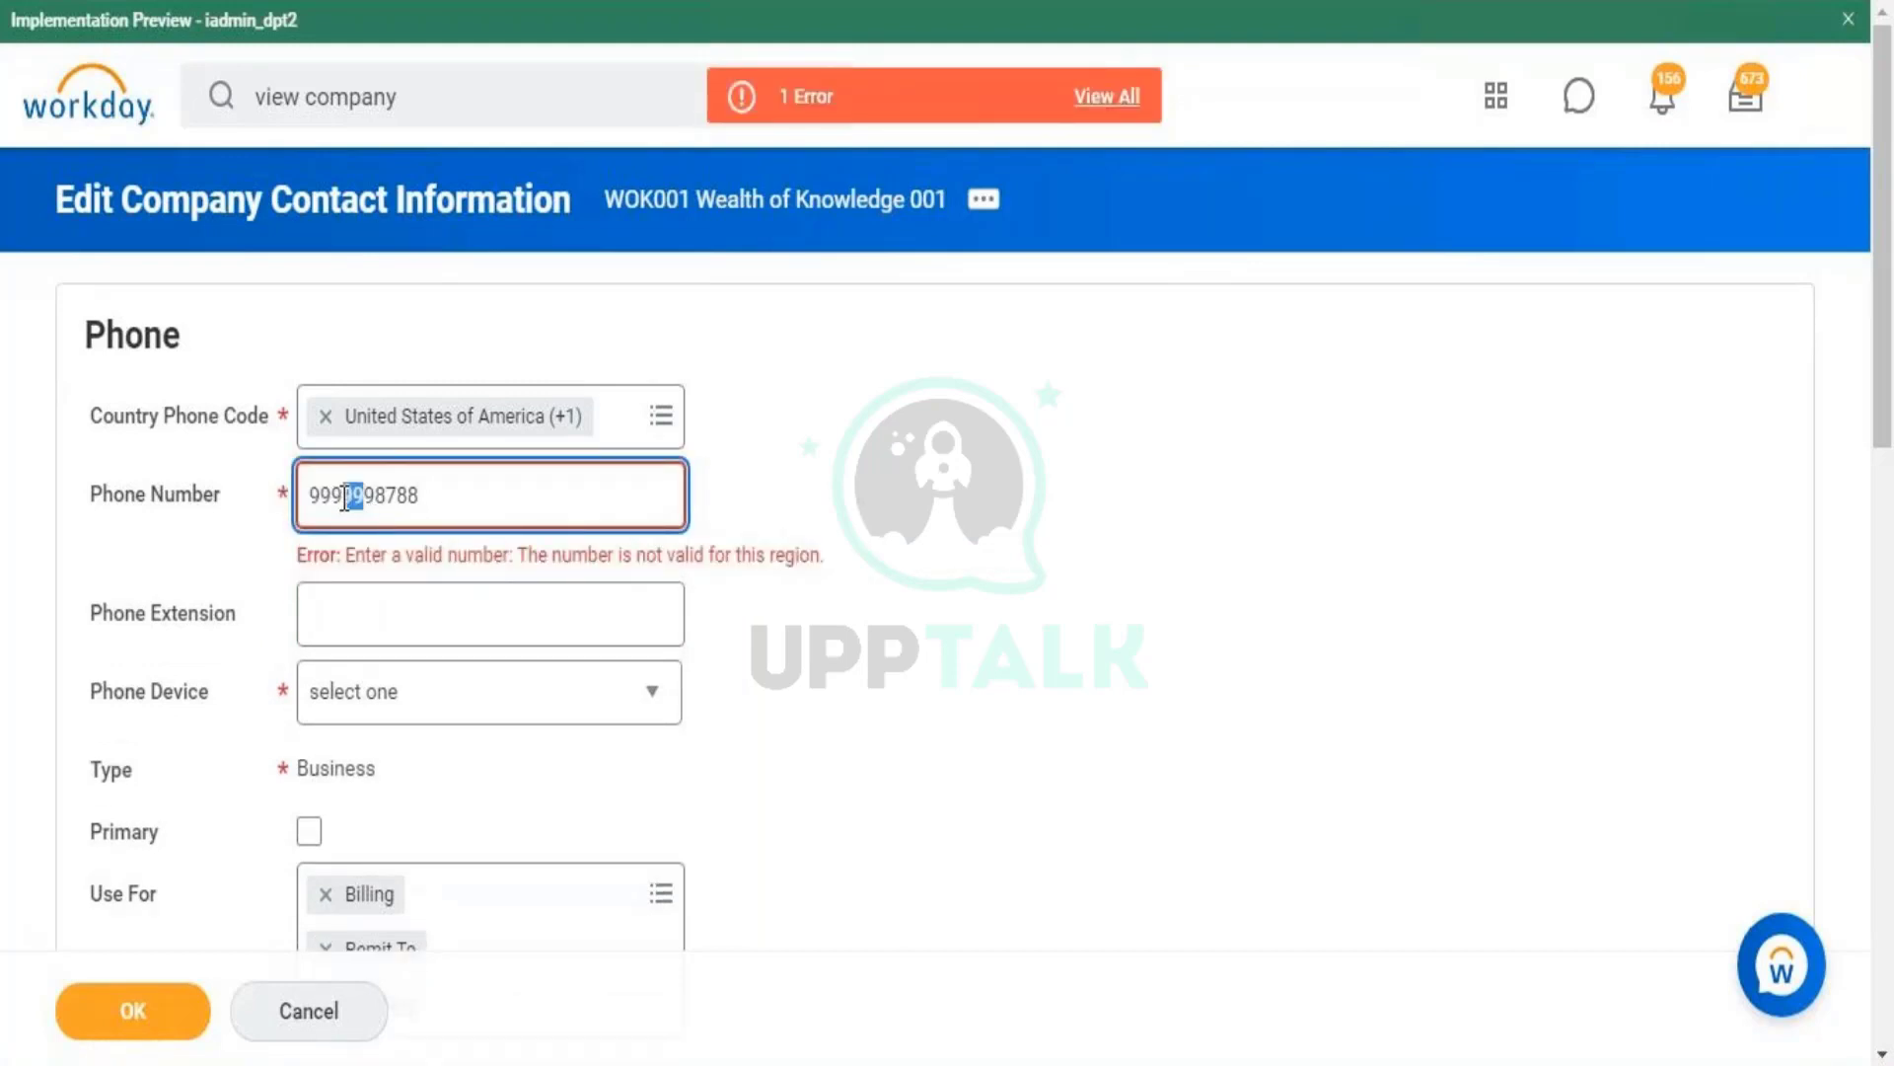
pyautogui.doubleClick(386, 501)
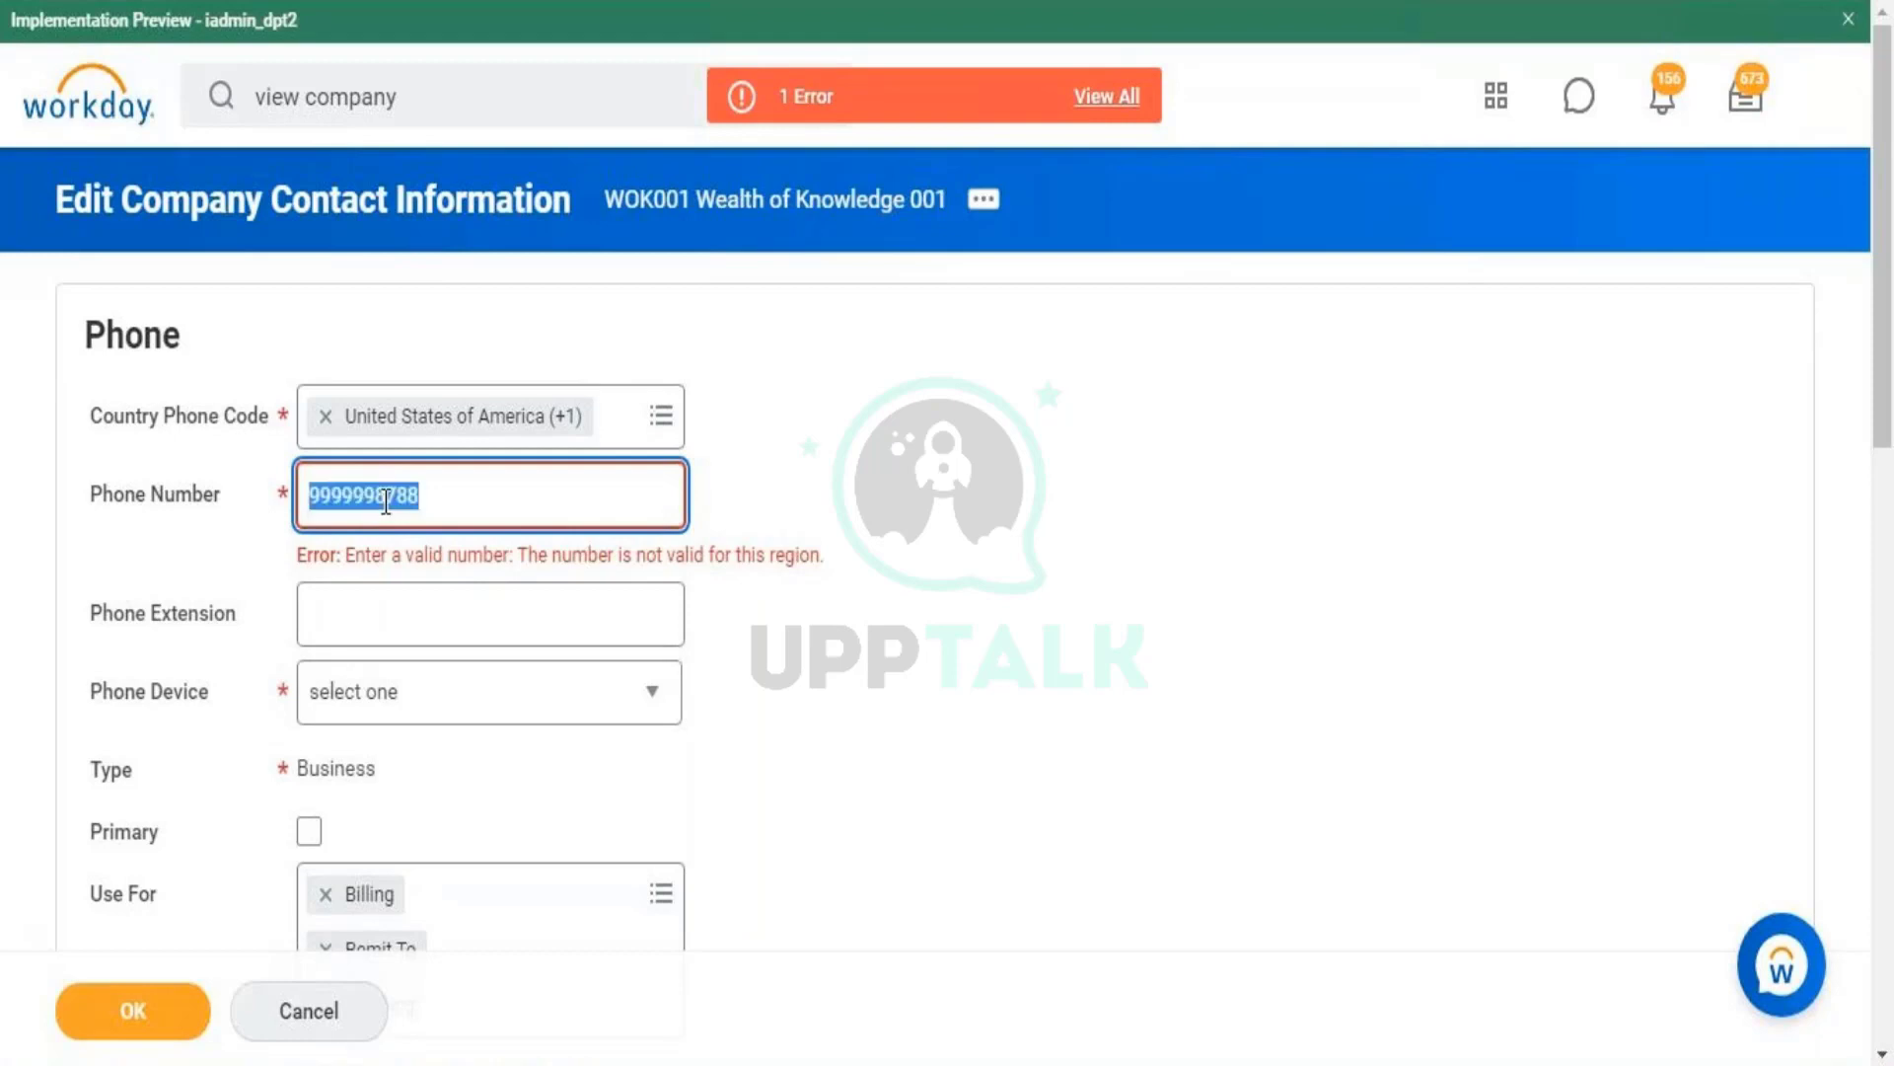
pyautogui.click(464, 514)
pyautogui.doubleClick(465, 513)
pyautogui.click(496, 487)
pyautogui.doubleClick(496, 486)
pyautogui.click(363, 483)
pyautogui.hotkey('shift', 'Home')
pyautogui.click(987, 478)
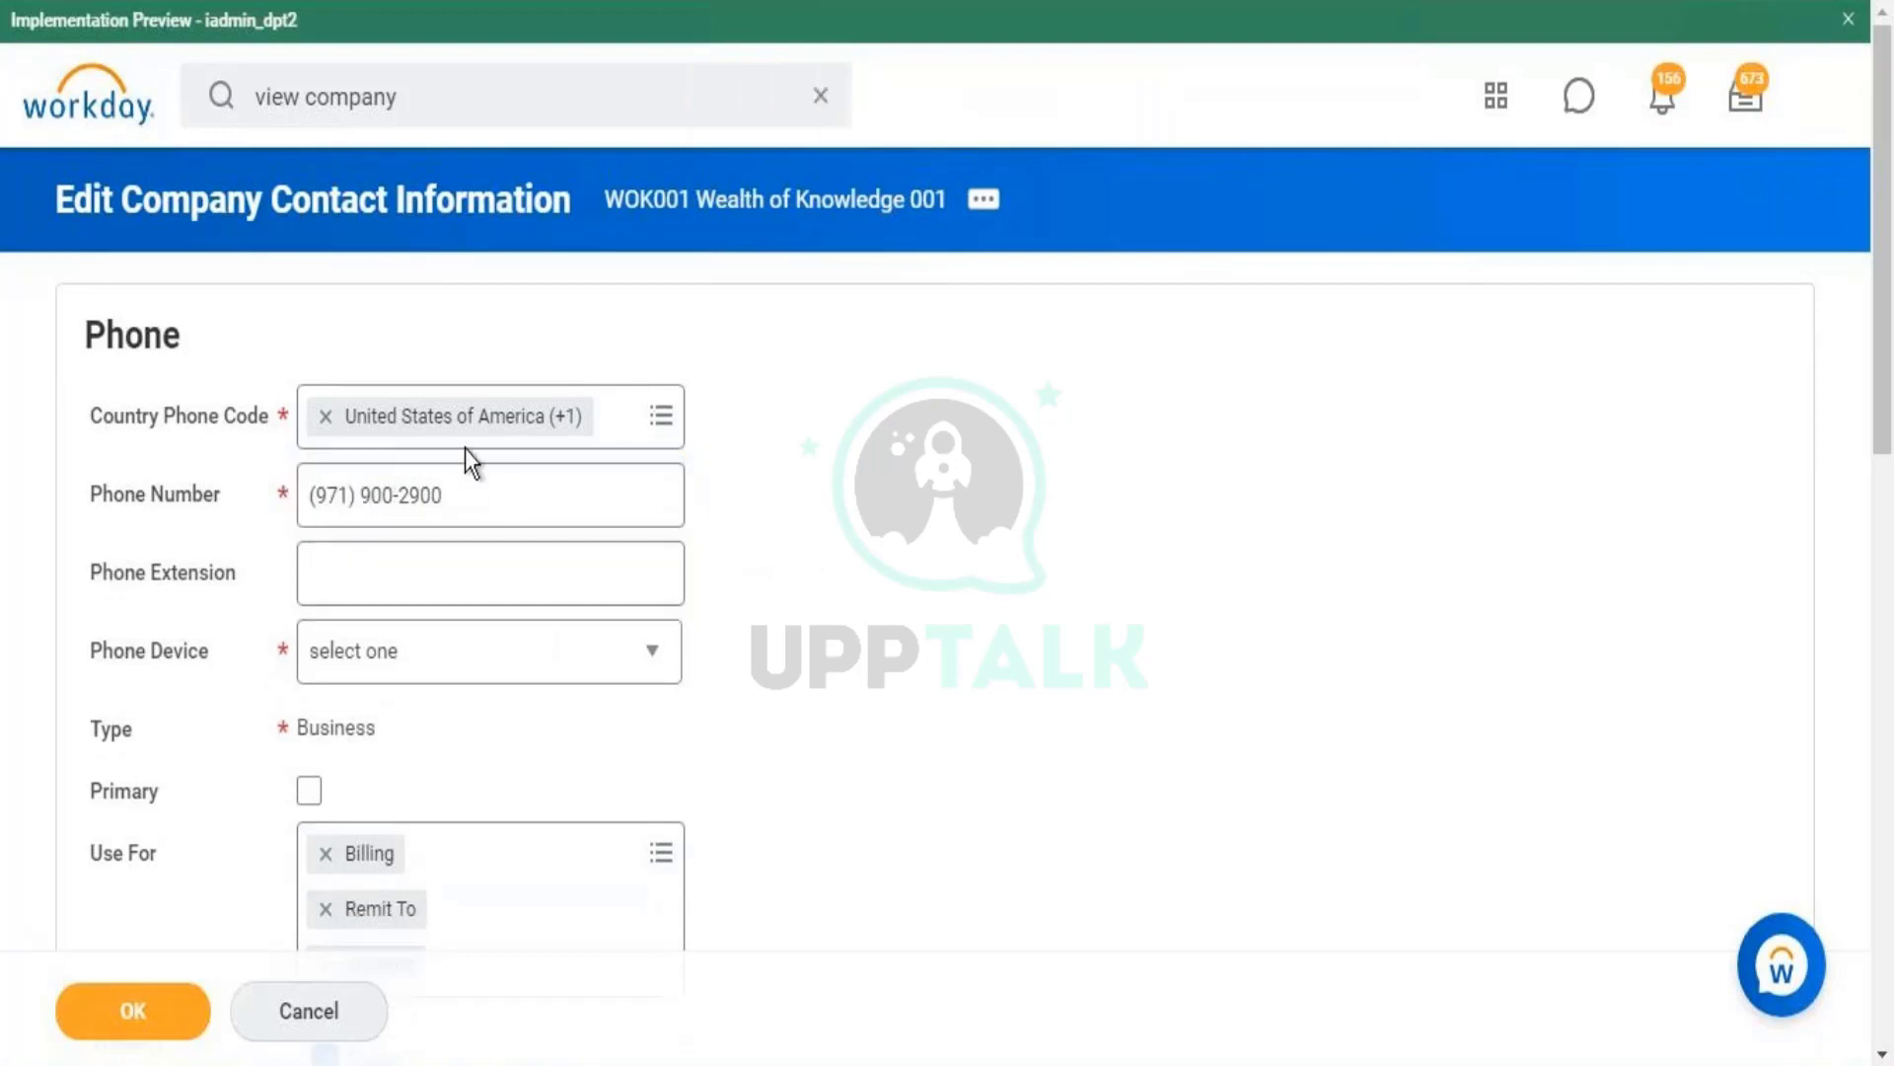
pyautogui.click(529, 542)
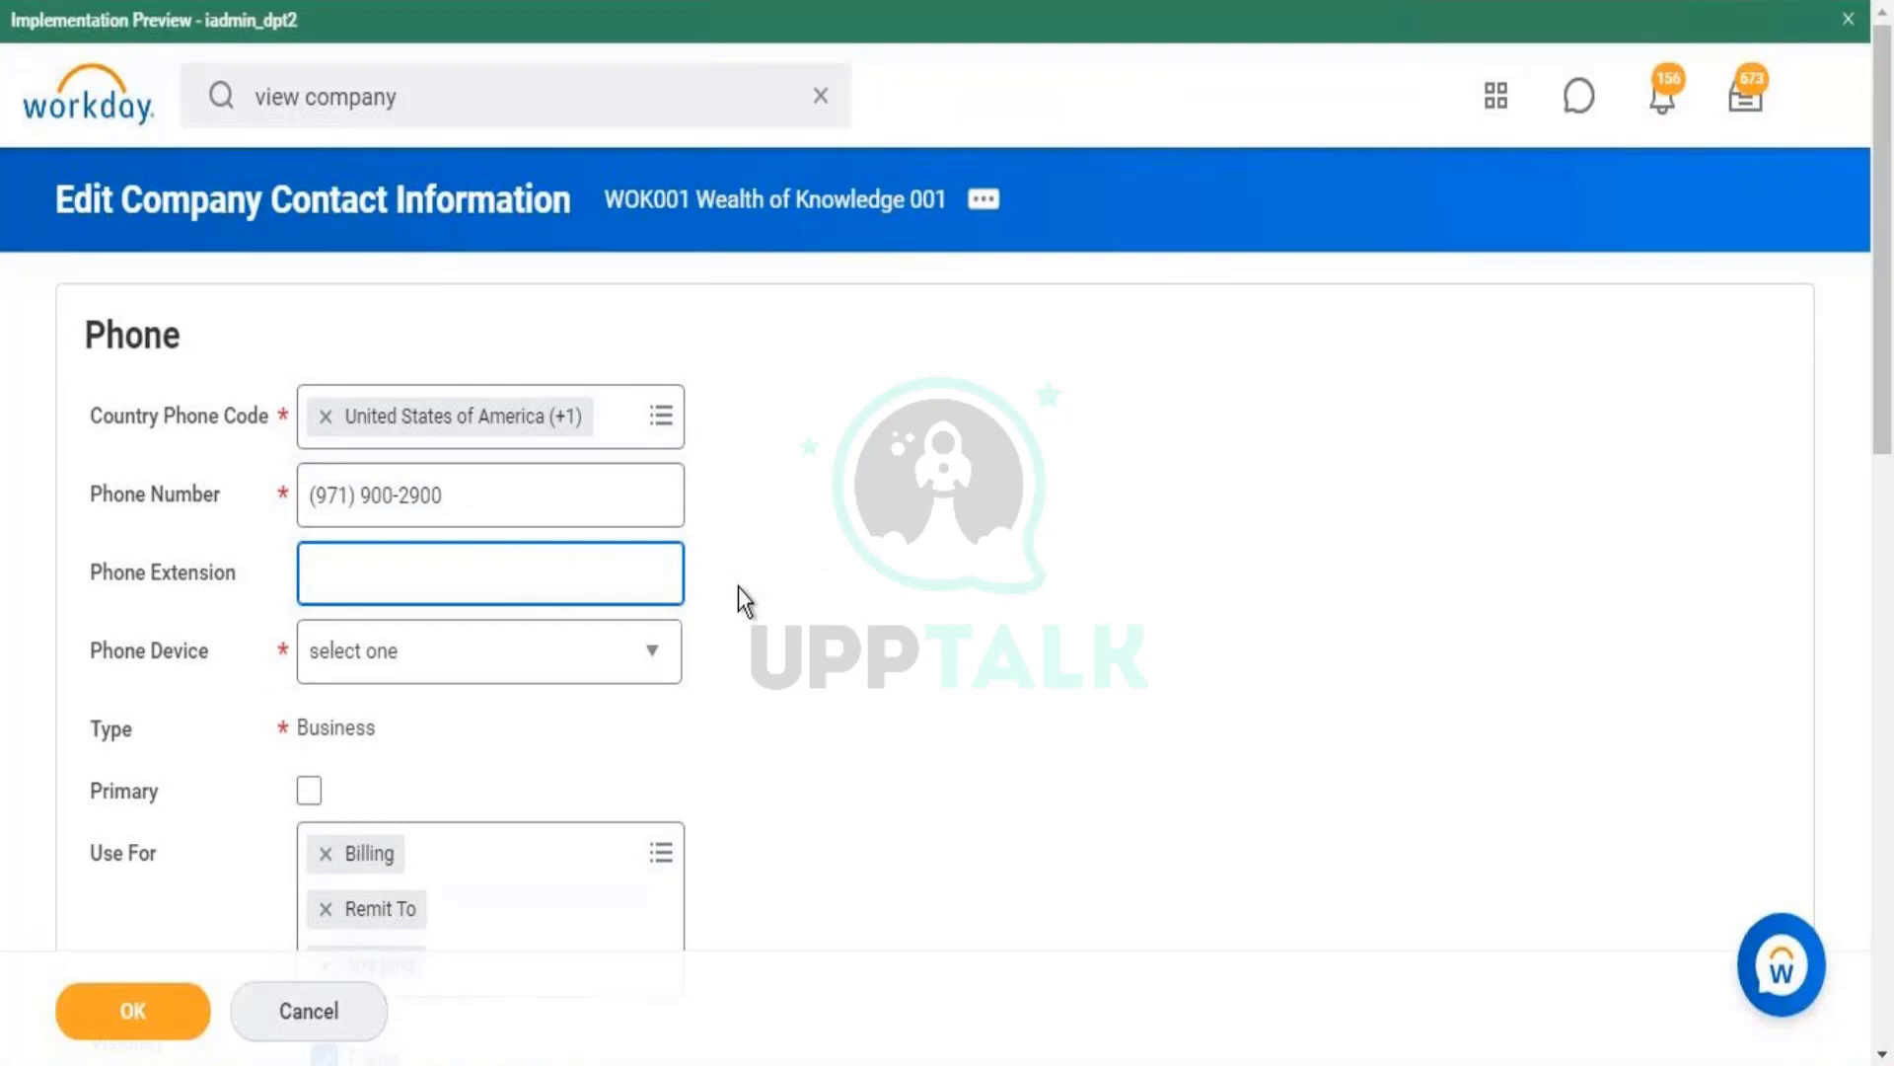
pyautogui.click(495, 478)
pyautogui.hotkey('ctrl', 'a')
pyautogui.click(523, 564)
# - Set the phone device to Landline, remove Billing and Shipping uses, and add an address
pyautogui.click(579, 670)
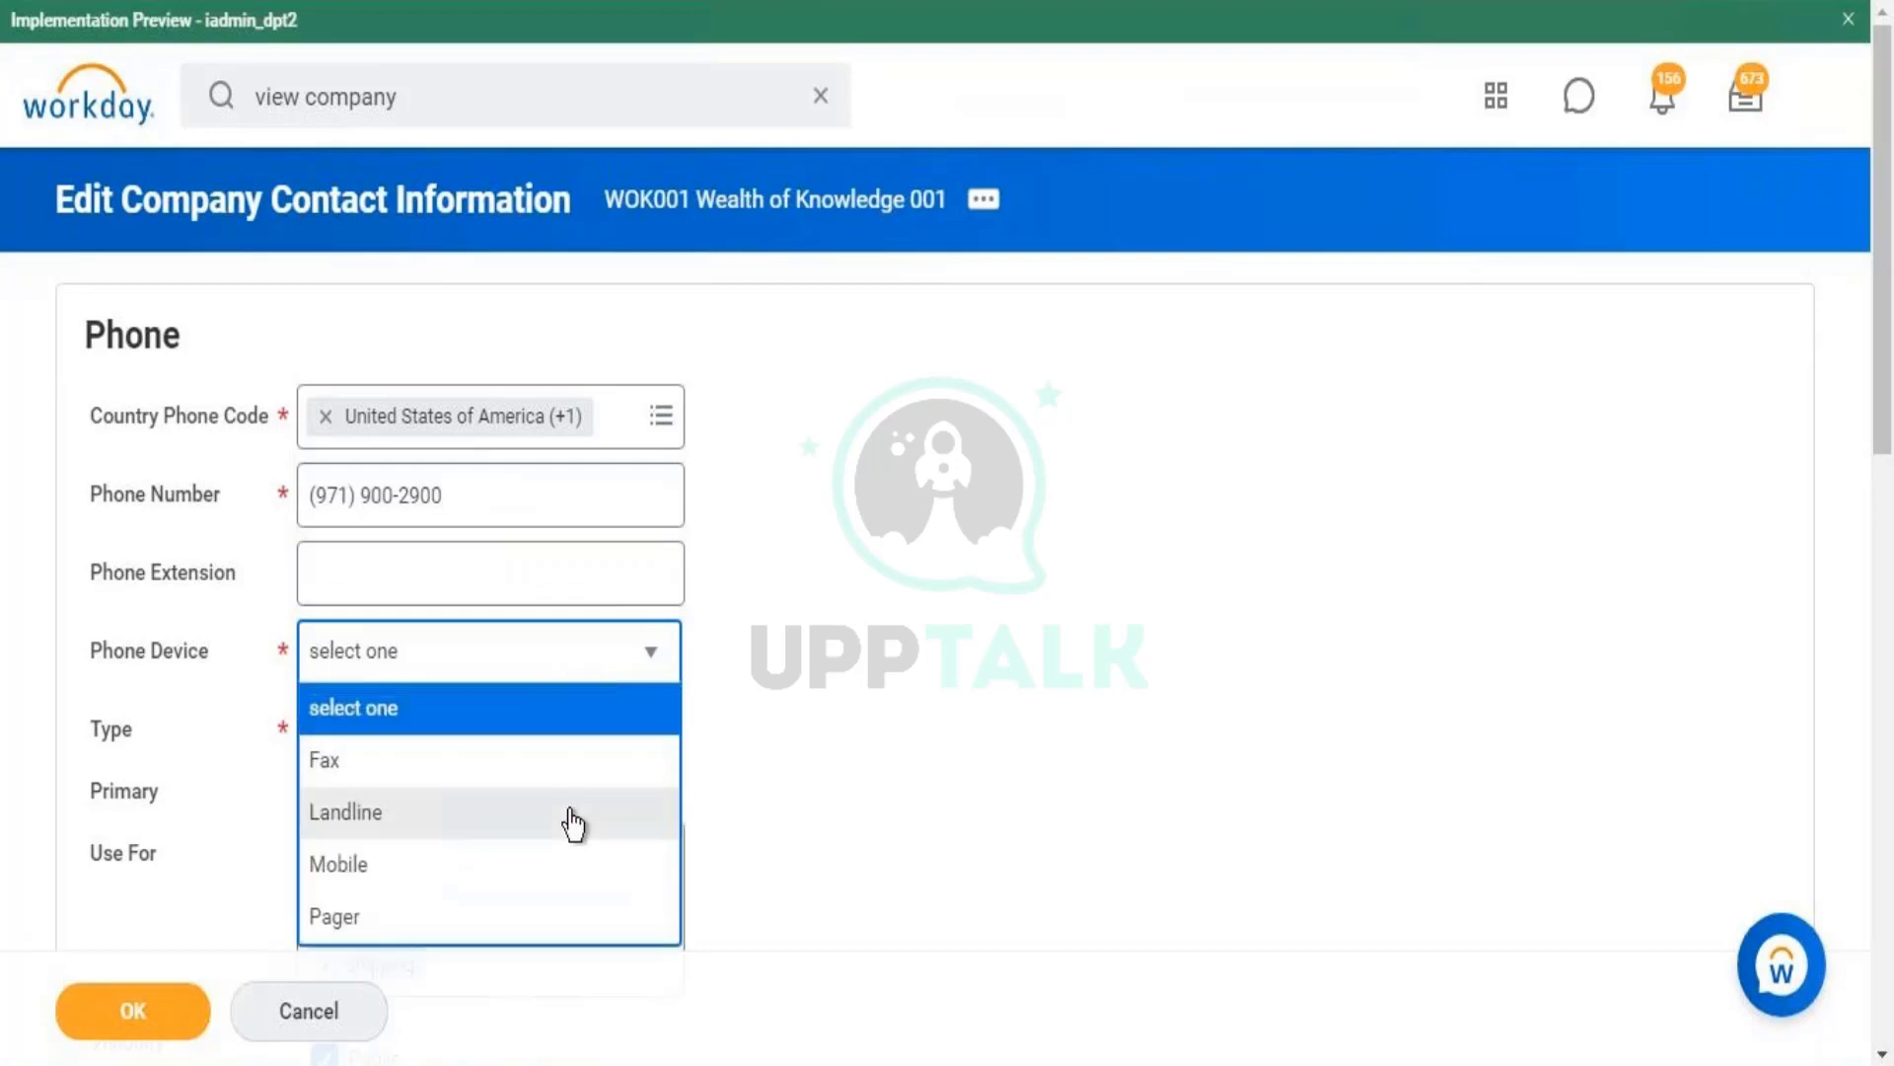
pyautogui.click(573, 825)
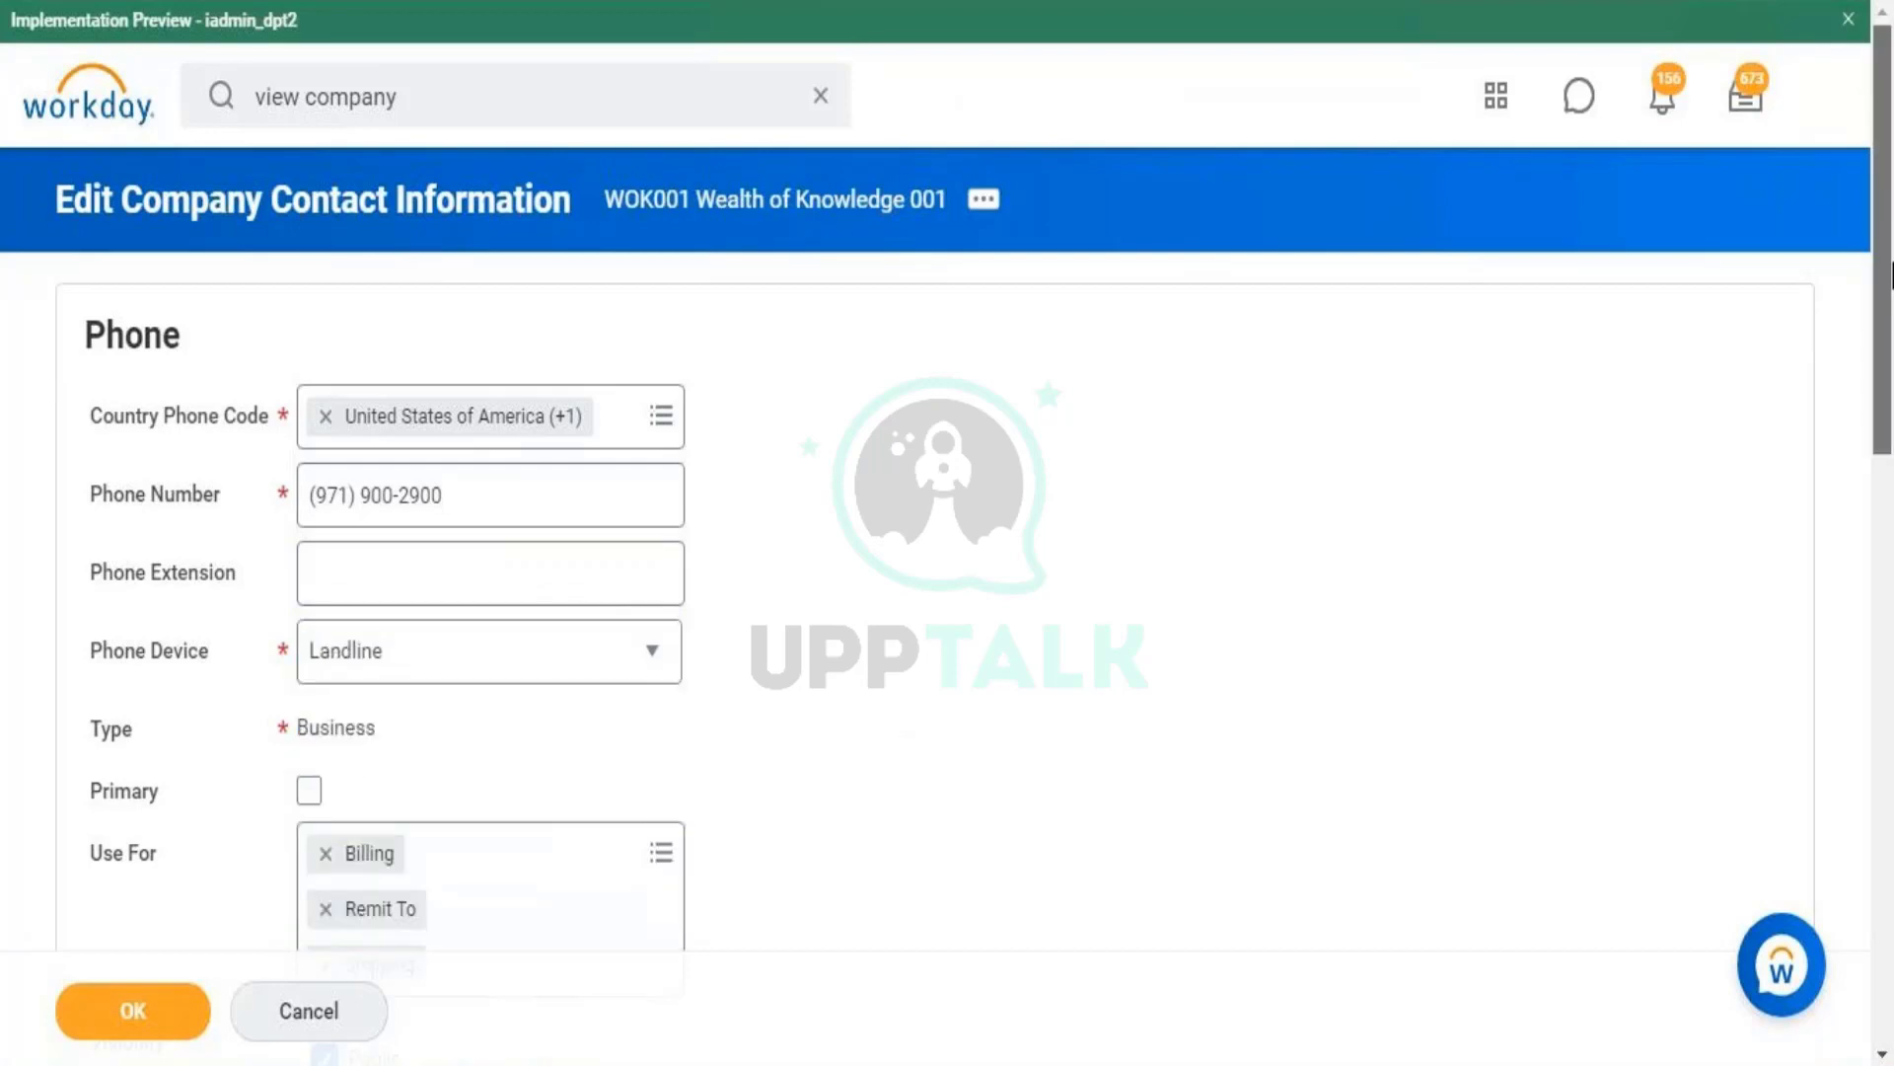
pyautogui.scroll(-5, 1889, 276)
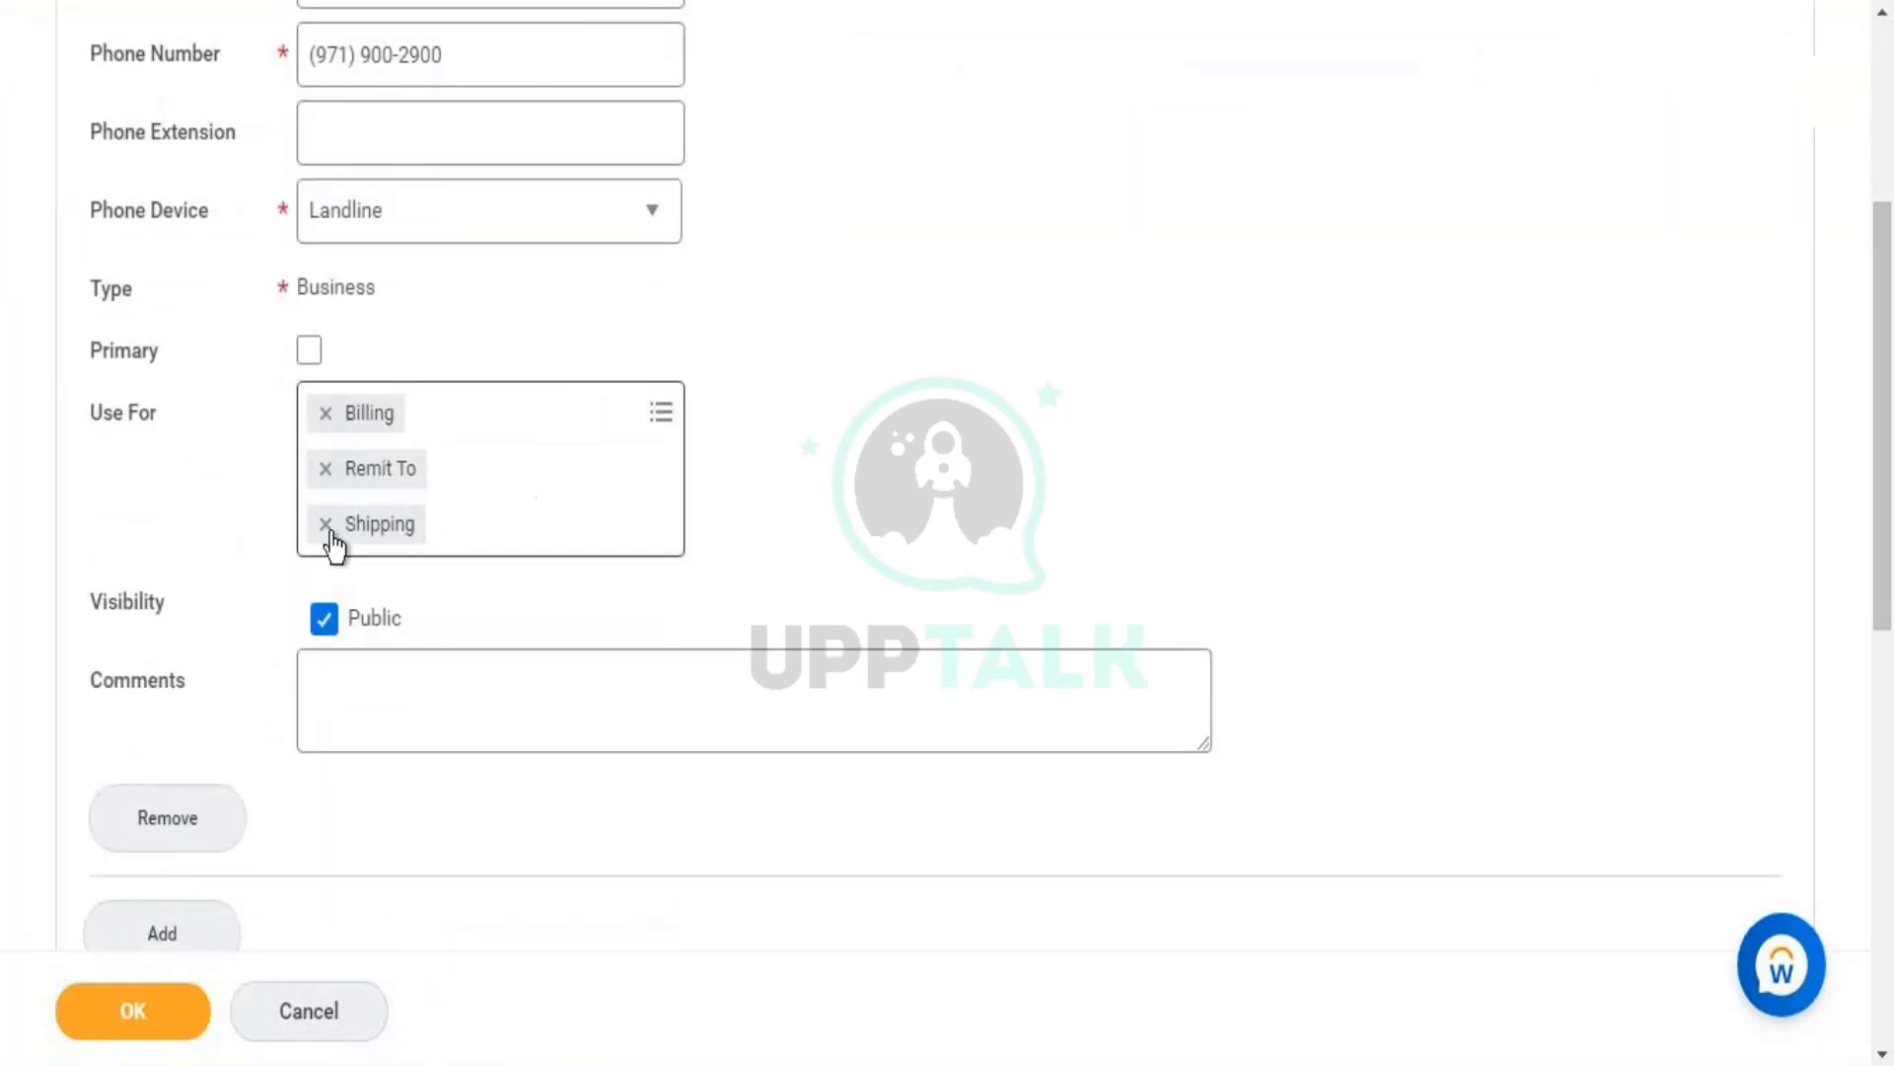
pyautogui.click(326, 414)
pyautogui.click(326, 469)
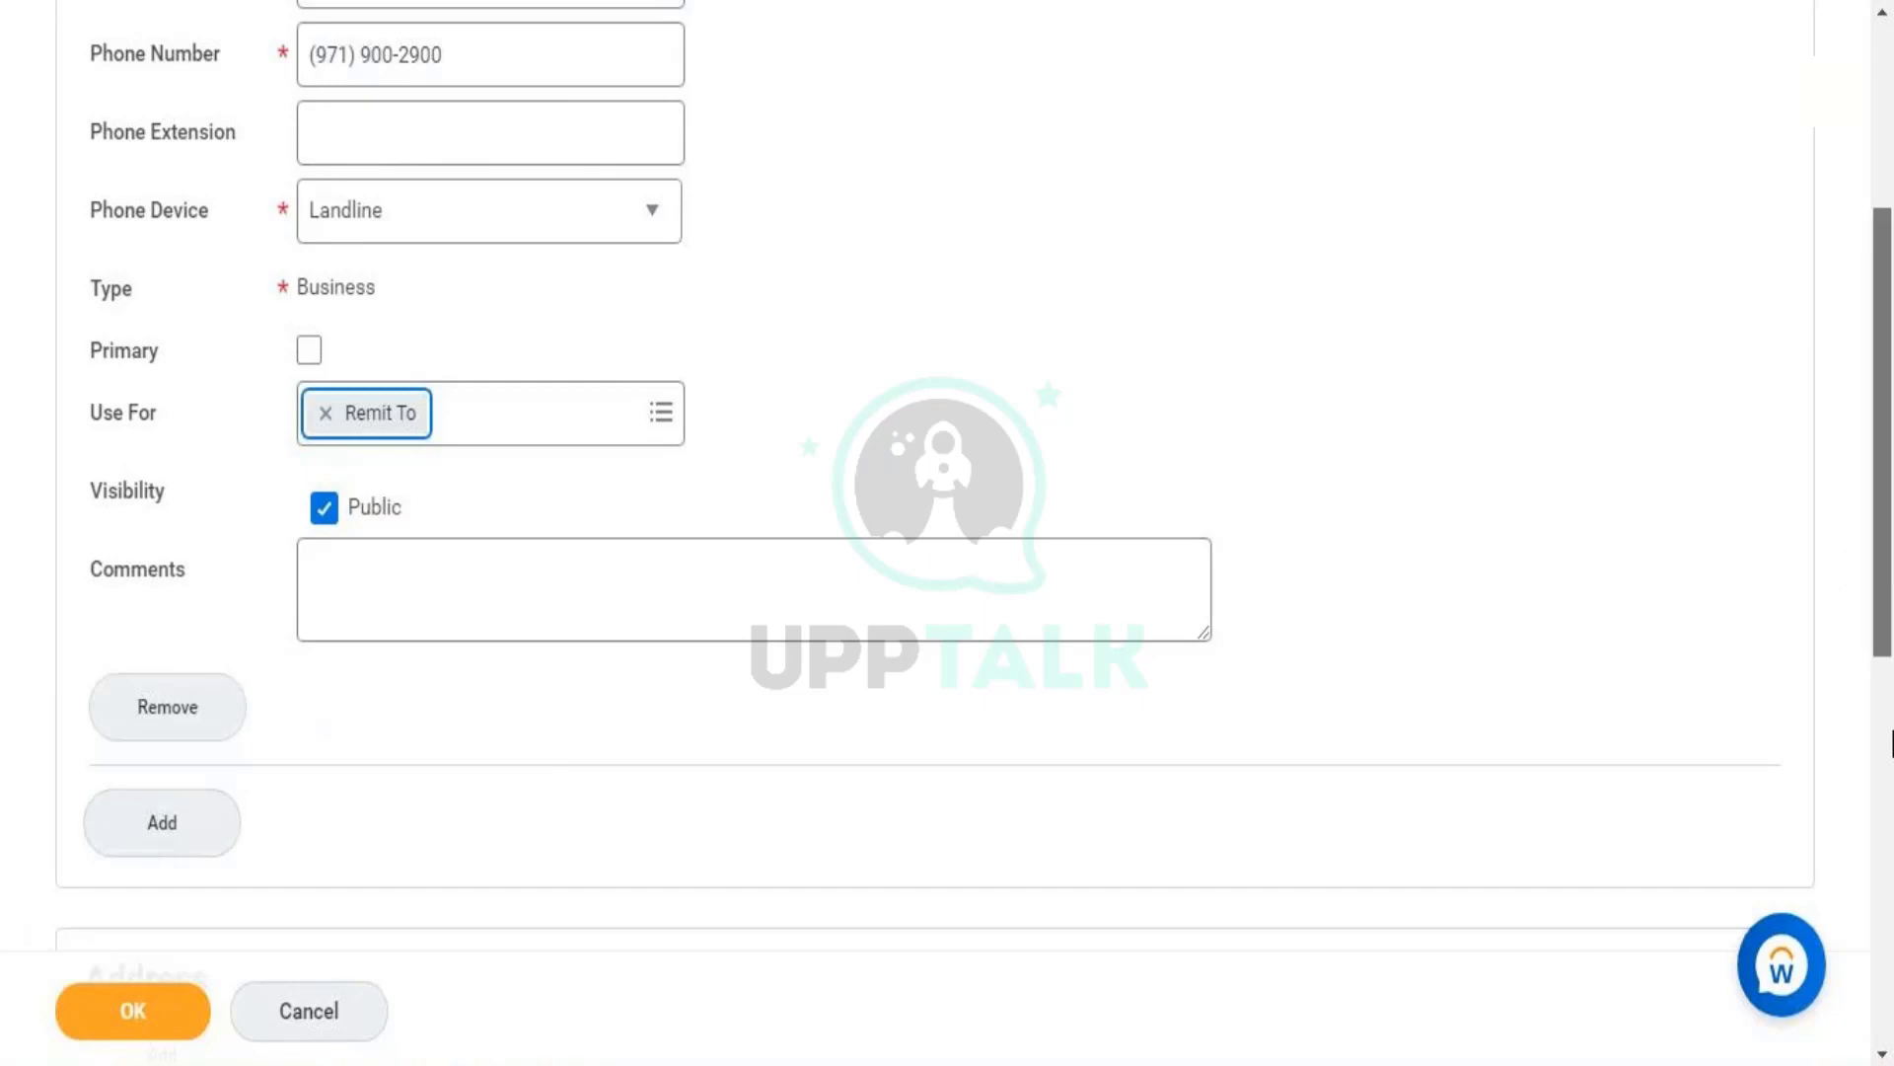
pyautogui.scroll(-7, 536, 203)
pyautogui.click(163, 318)
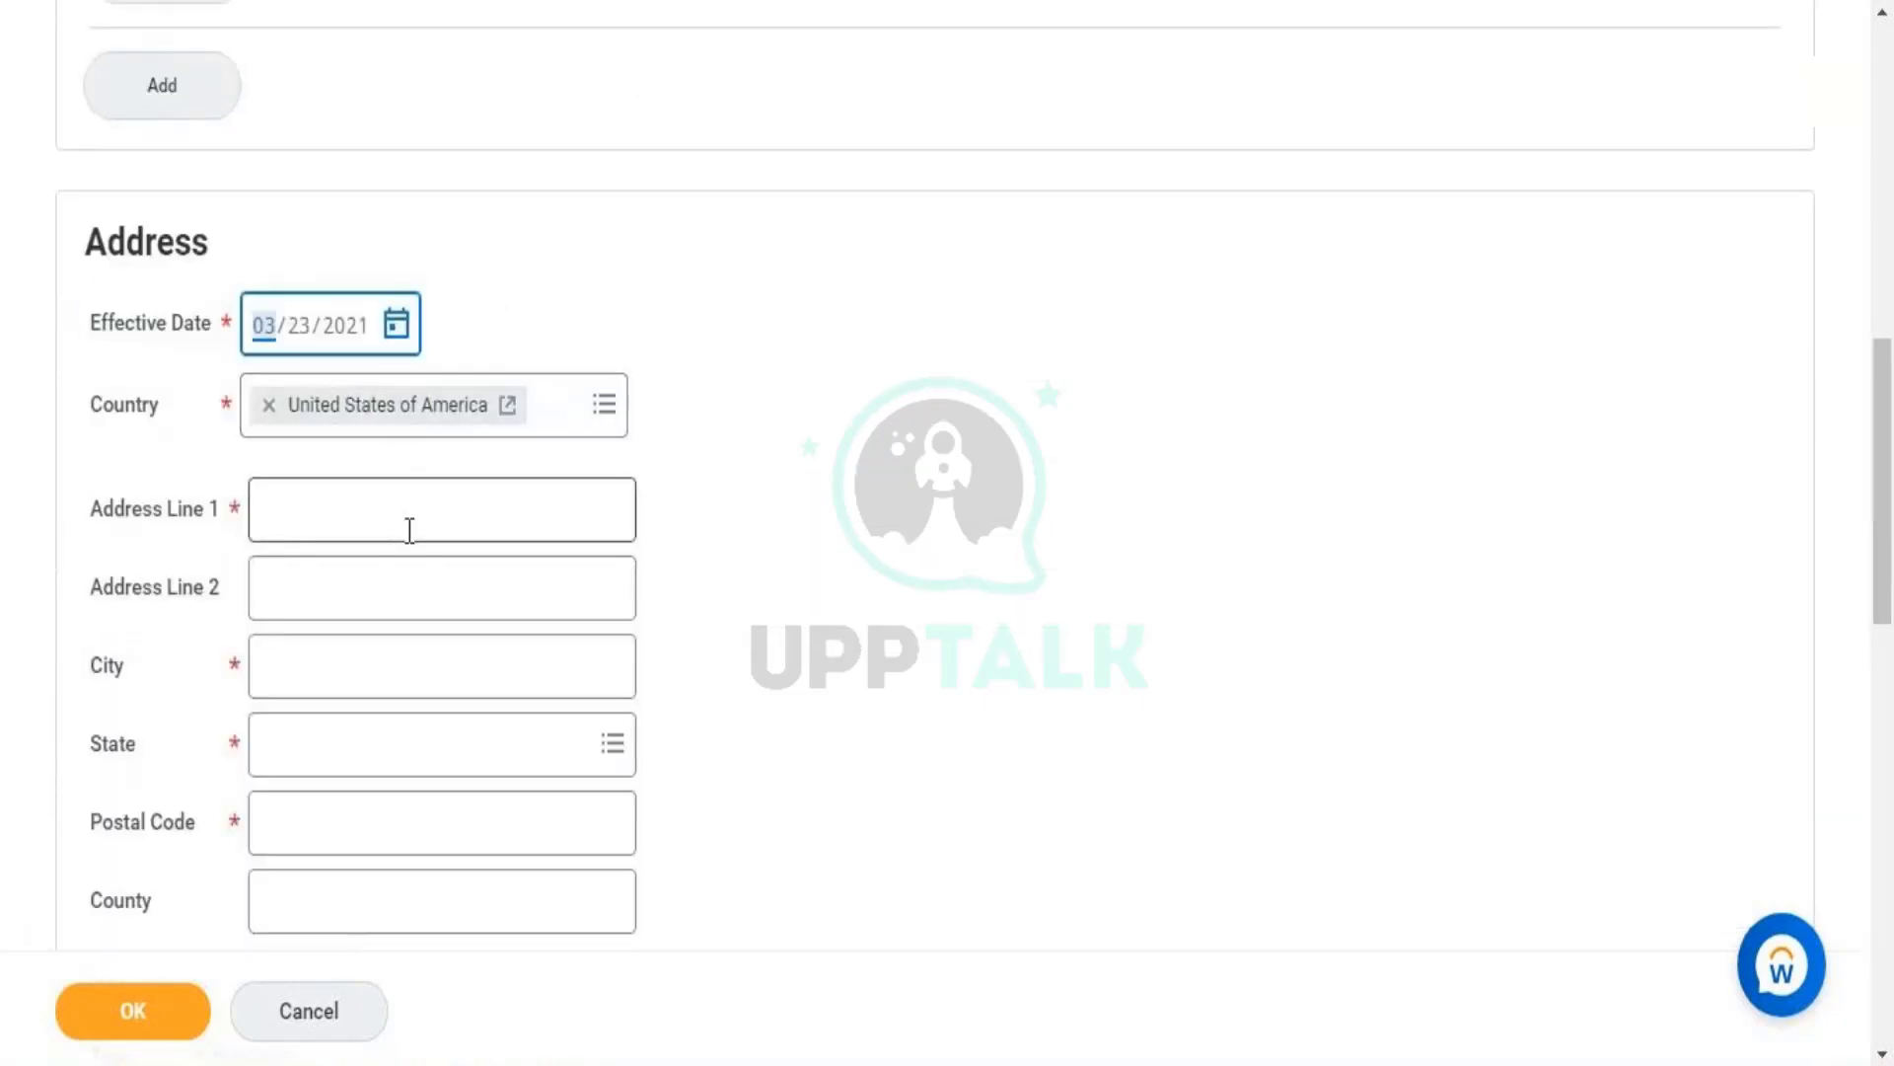
# - Enter the street address in the first address line
pyautogui.click(410, 529)
pyautogui.write('112')
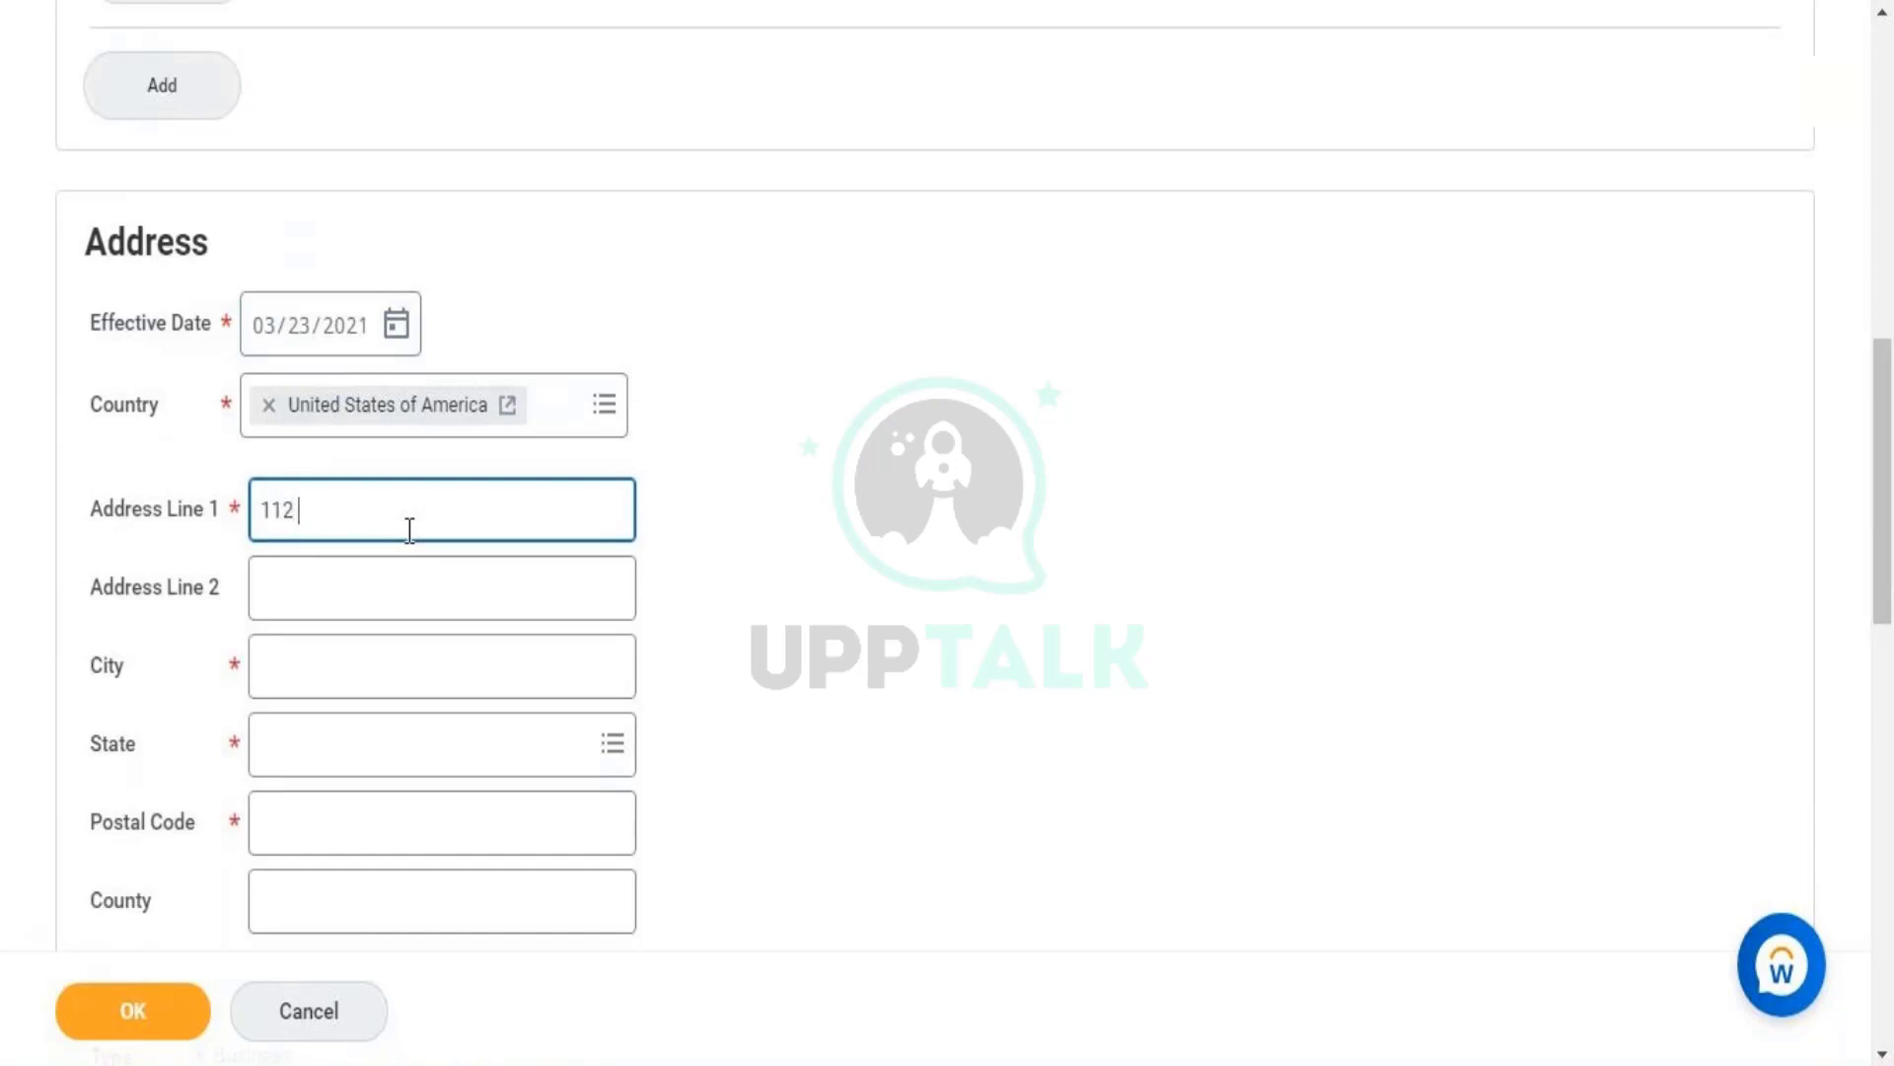
pyautogui.press('capslock')
pyautogui.write('mA')
pyautogui.press('BackSpace')
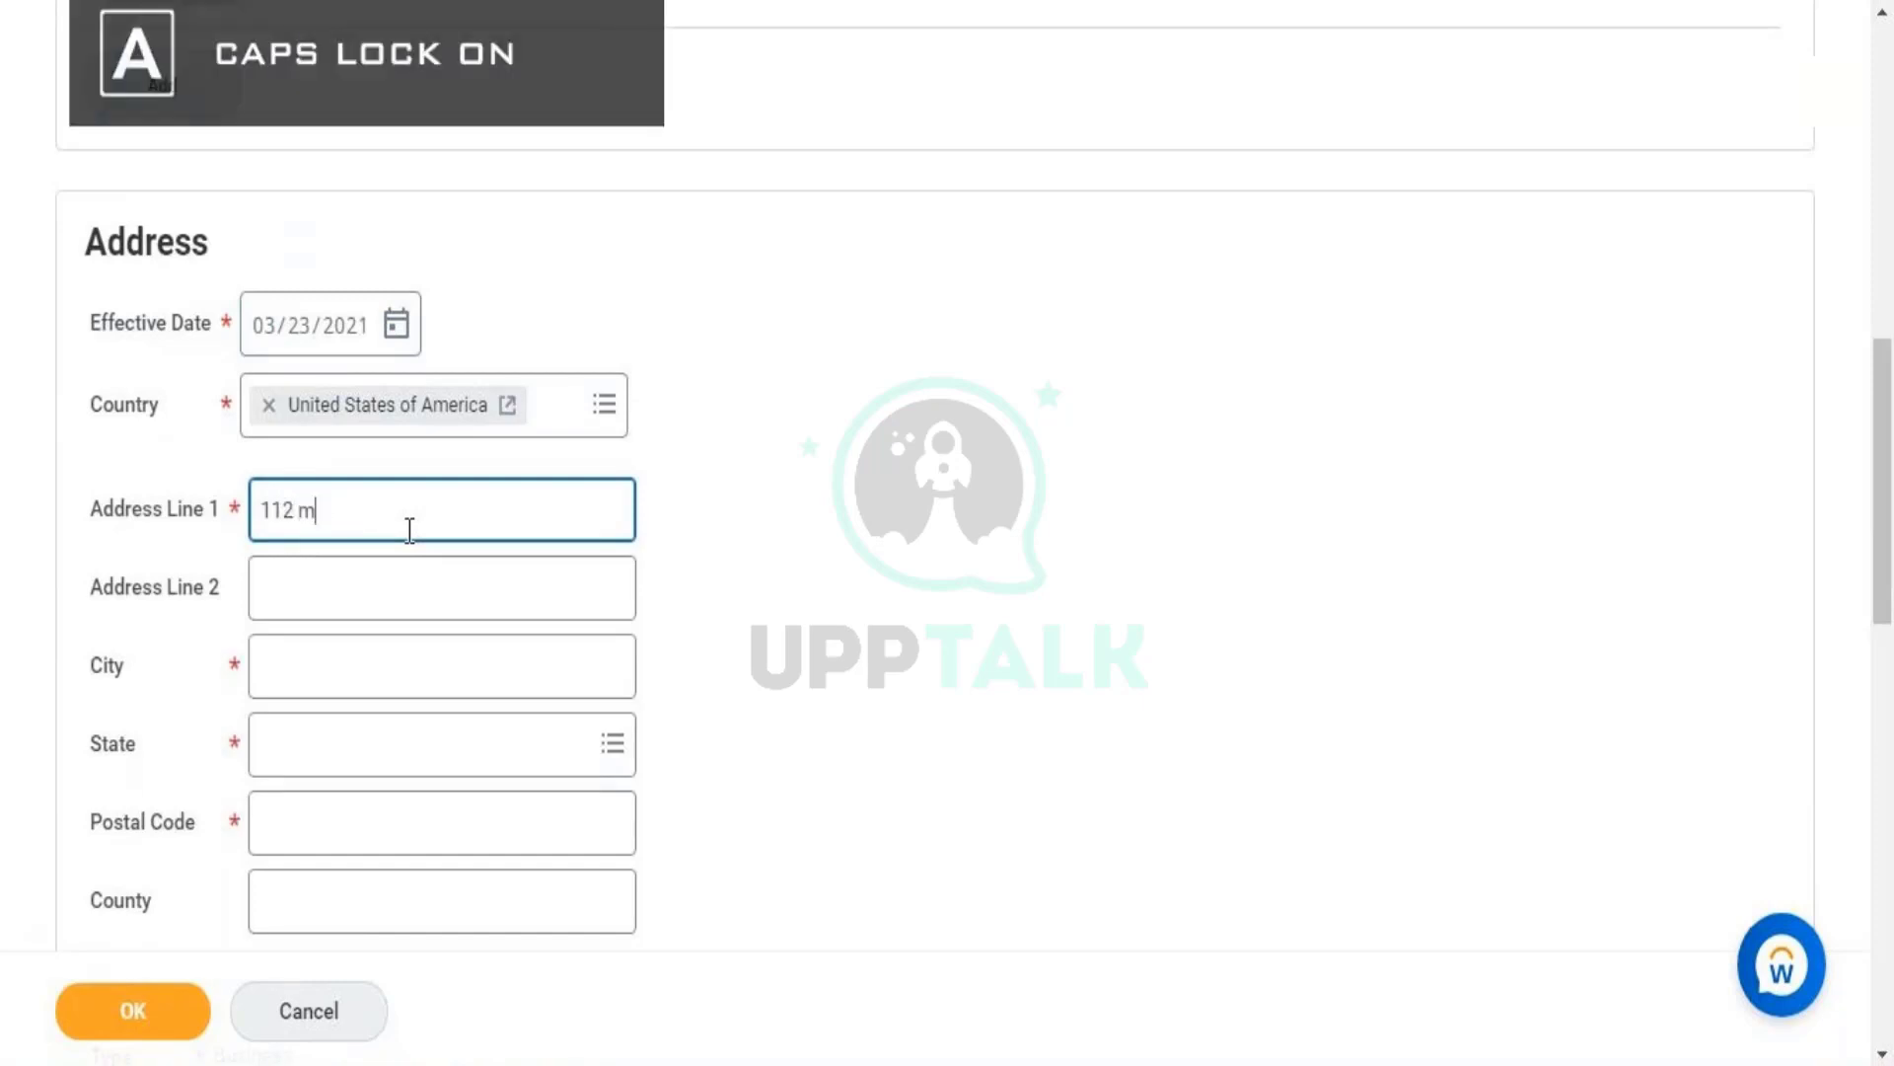
pyautogui.press('BackSpace')
pyautogui.write('M')
pyautogui.press('capslock')
pyautogui.write('ain')
pyautogui.press('capslock')
pyautogui.write('S')
pyautogui.press('capslock')
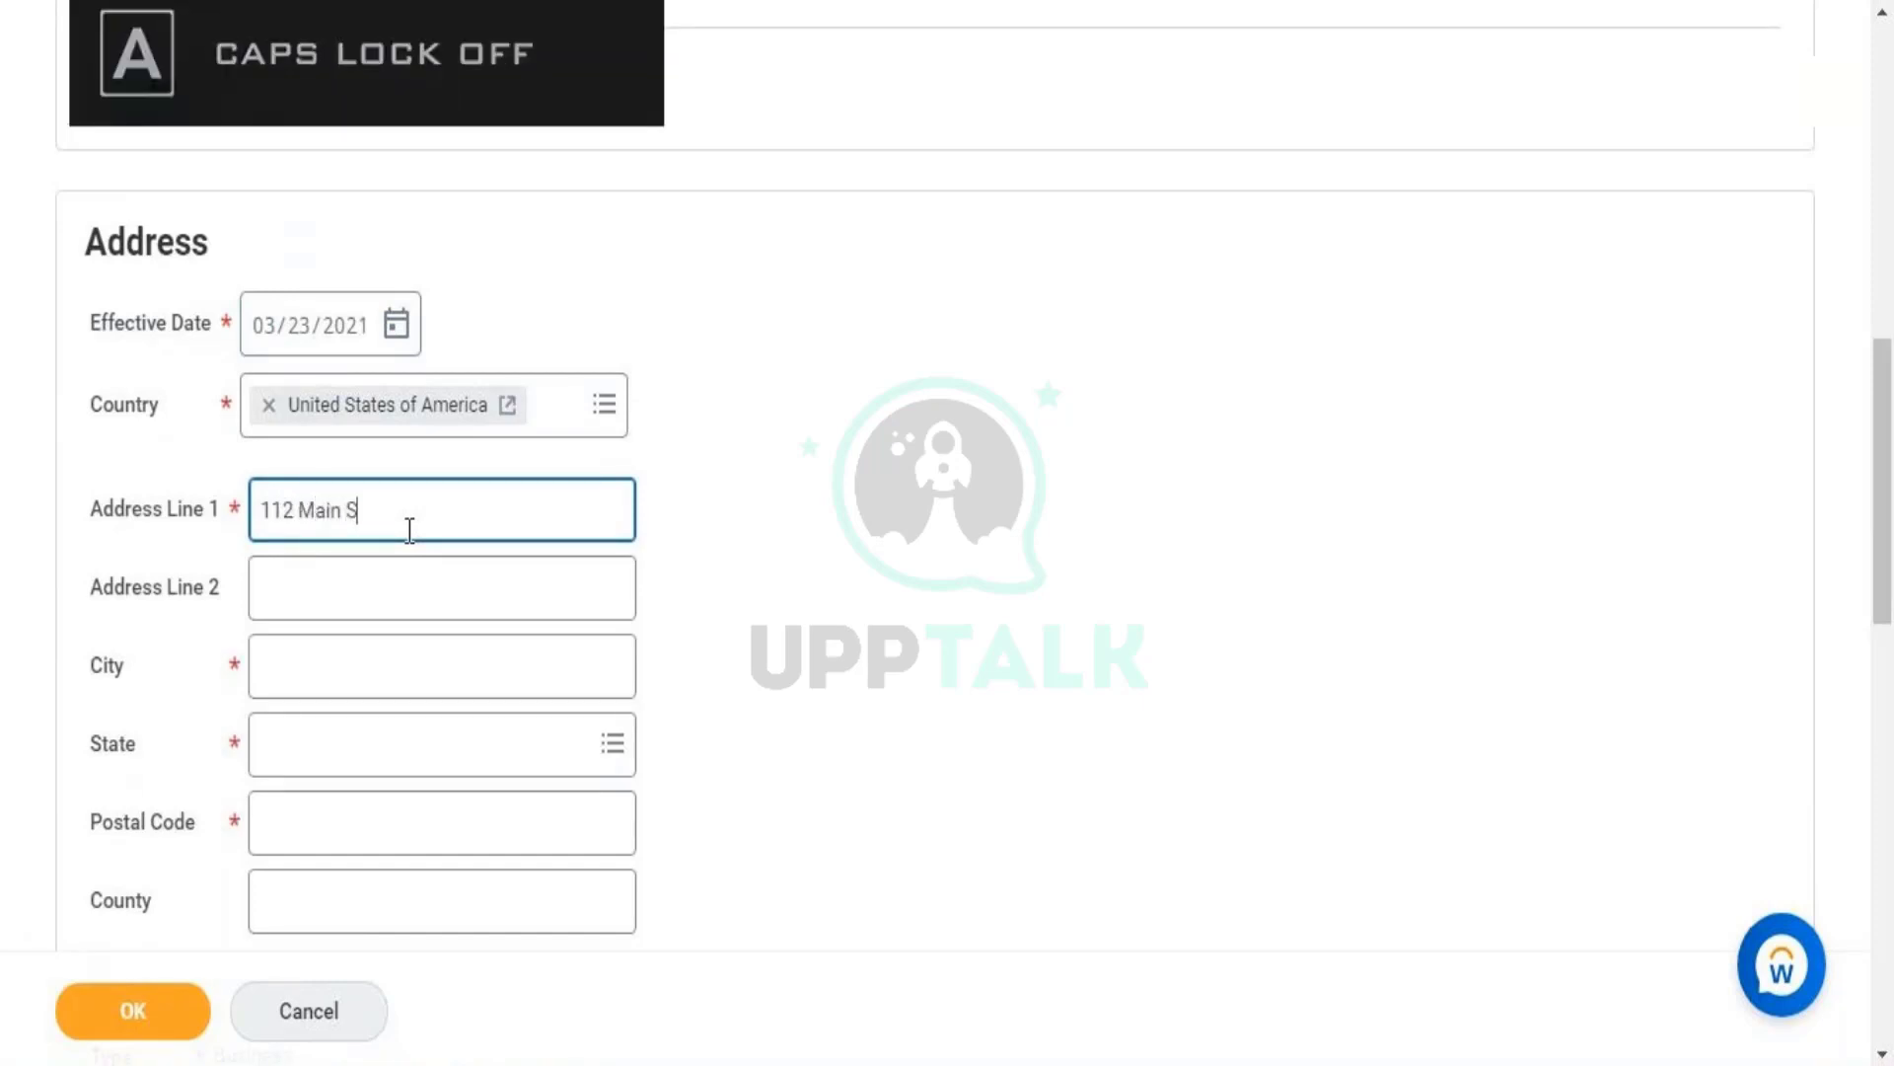
pyautogui.write('treet')
pyautogui.press('Tab')
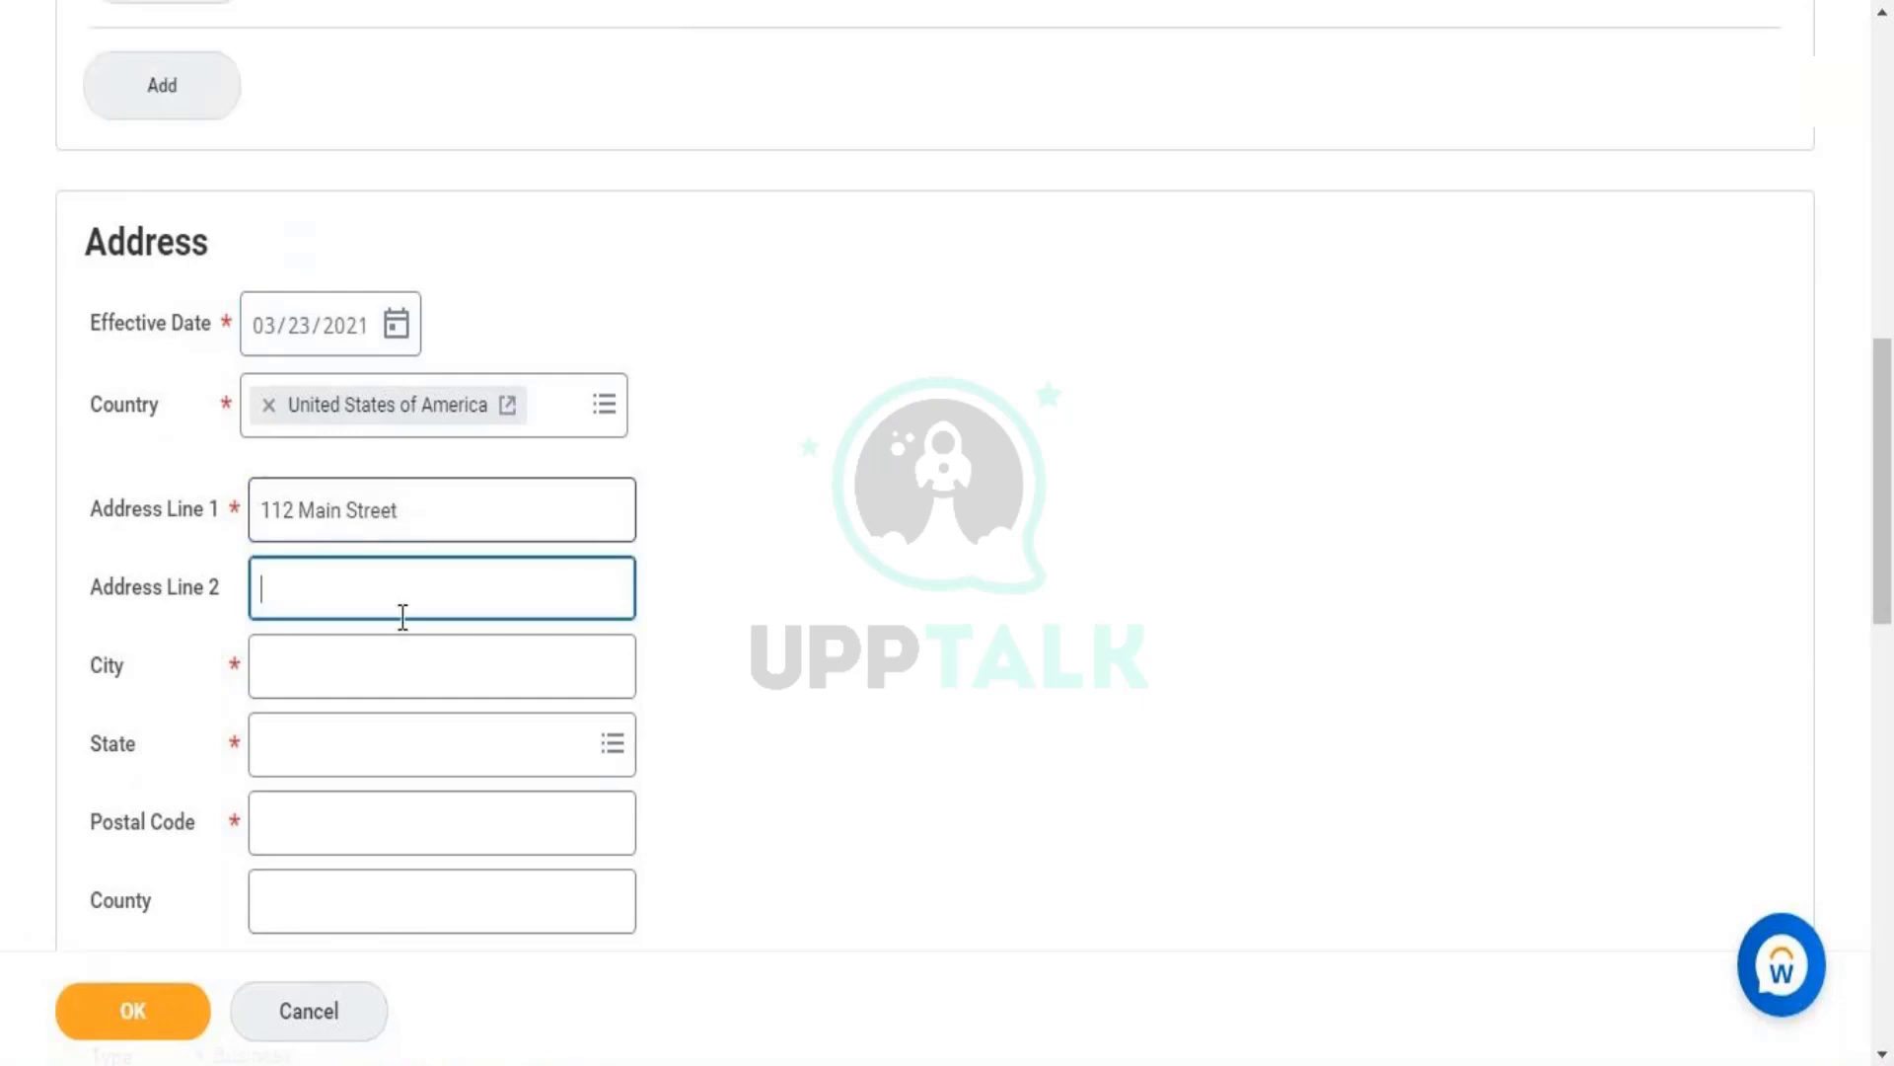
# - Set city New York, state New York and postal code 10019
pyautogui.click(402, 664)
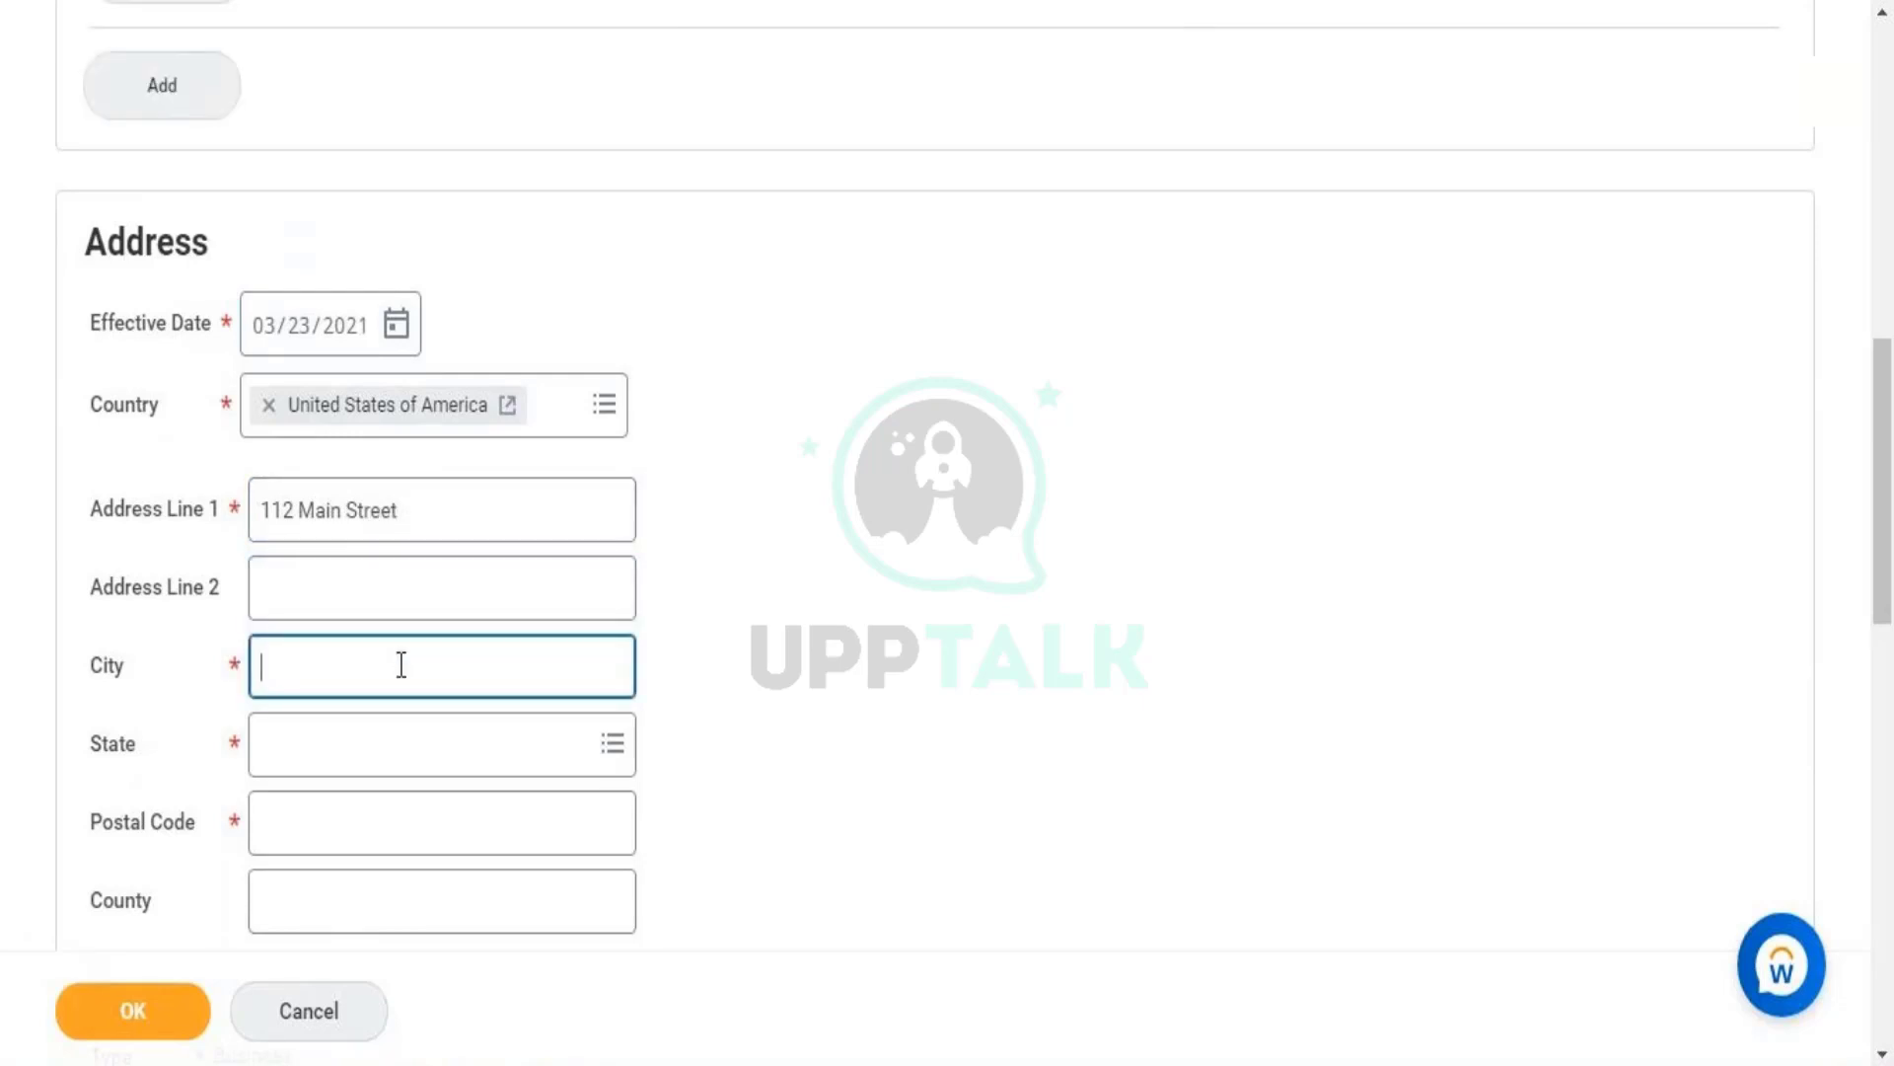
pyautogui.write('N')
pyautogui.press('capslock')
pyautogui.write('ew')
pyautogui.press('capslock')
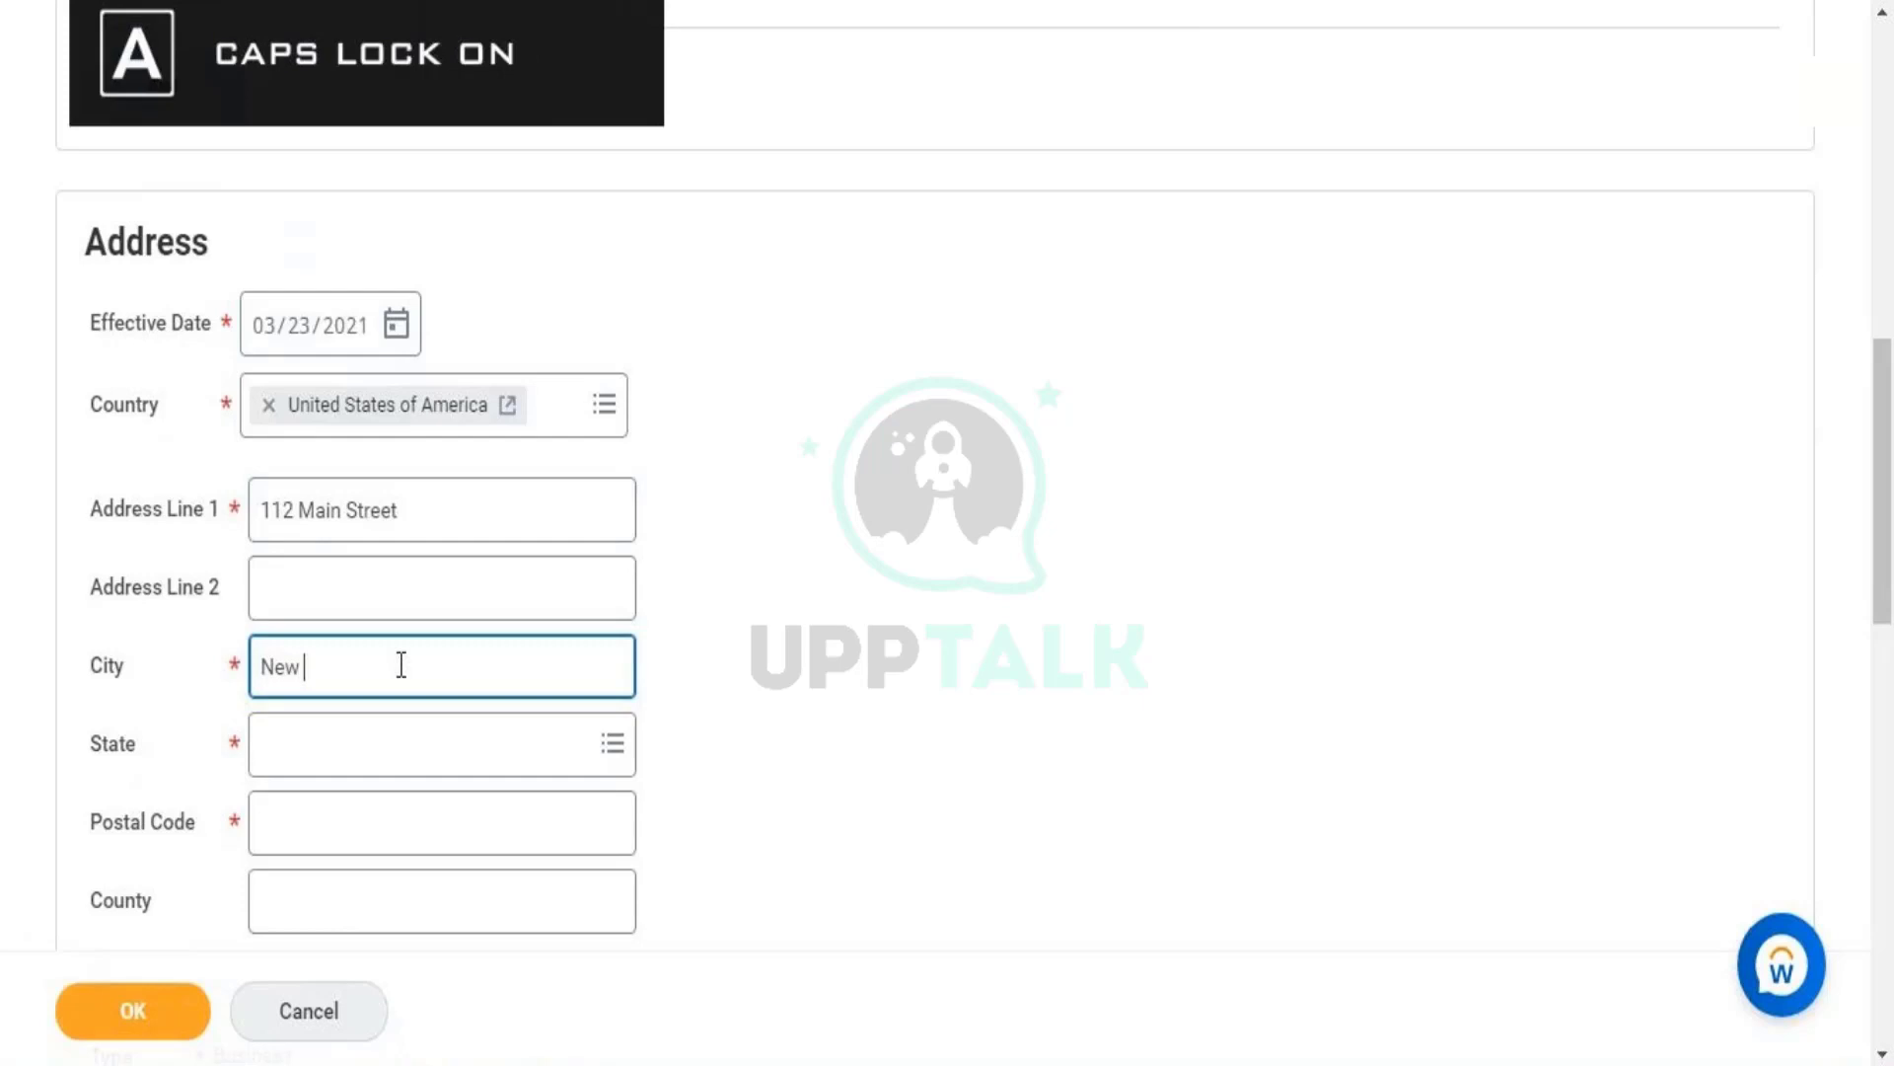
pyautogui.write('Y')
pyautogui.press('capslock')
pyautogui.write('ork')
pyautogui.press('Tab')
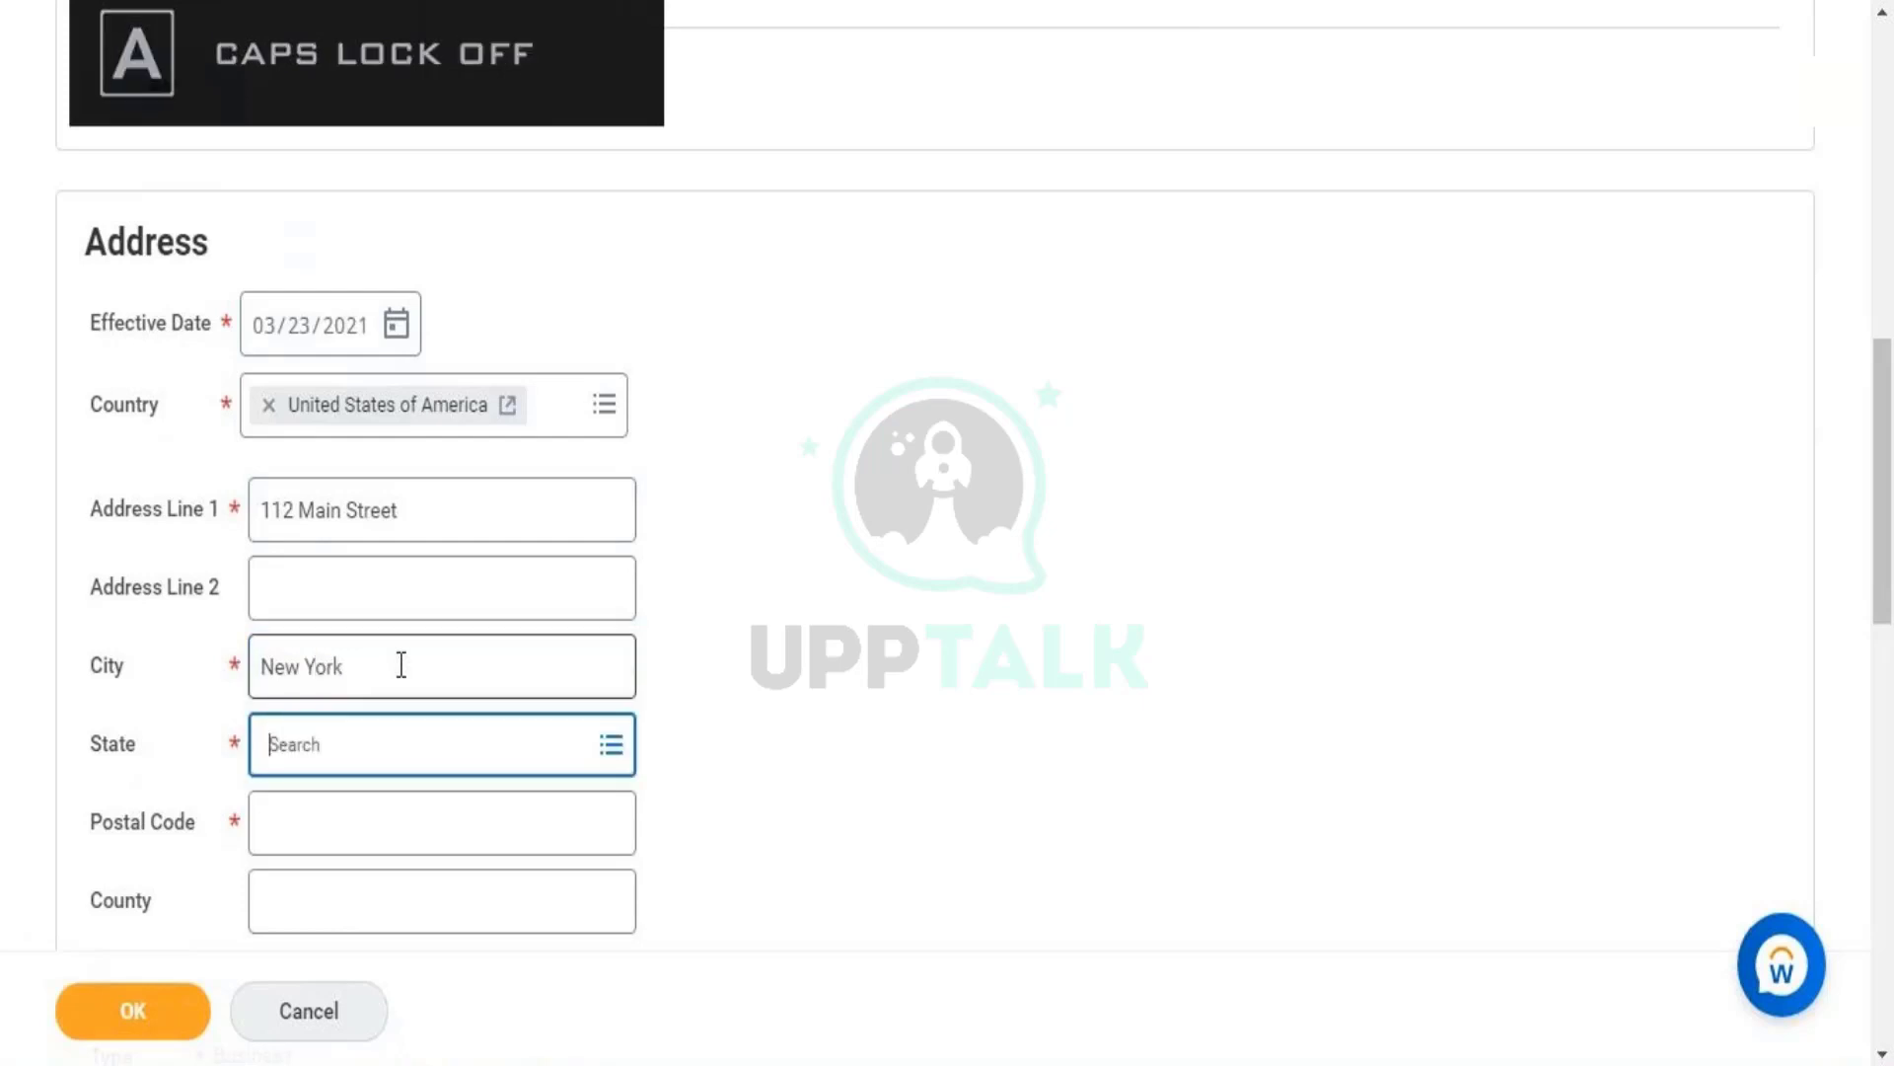
pyautogui.click(431, 731)
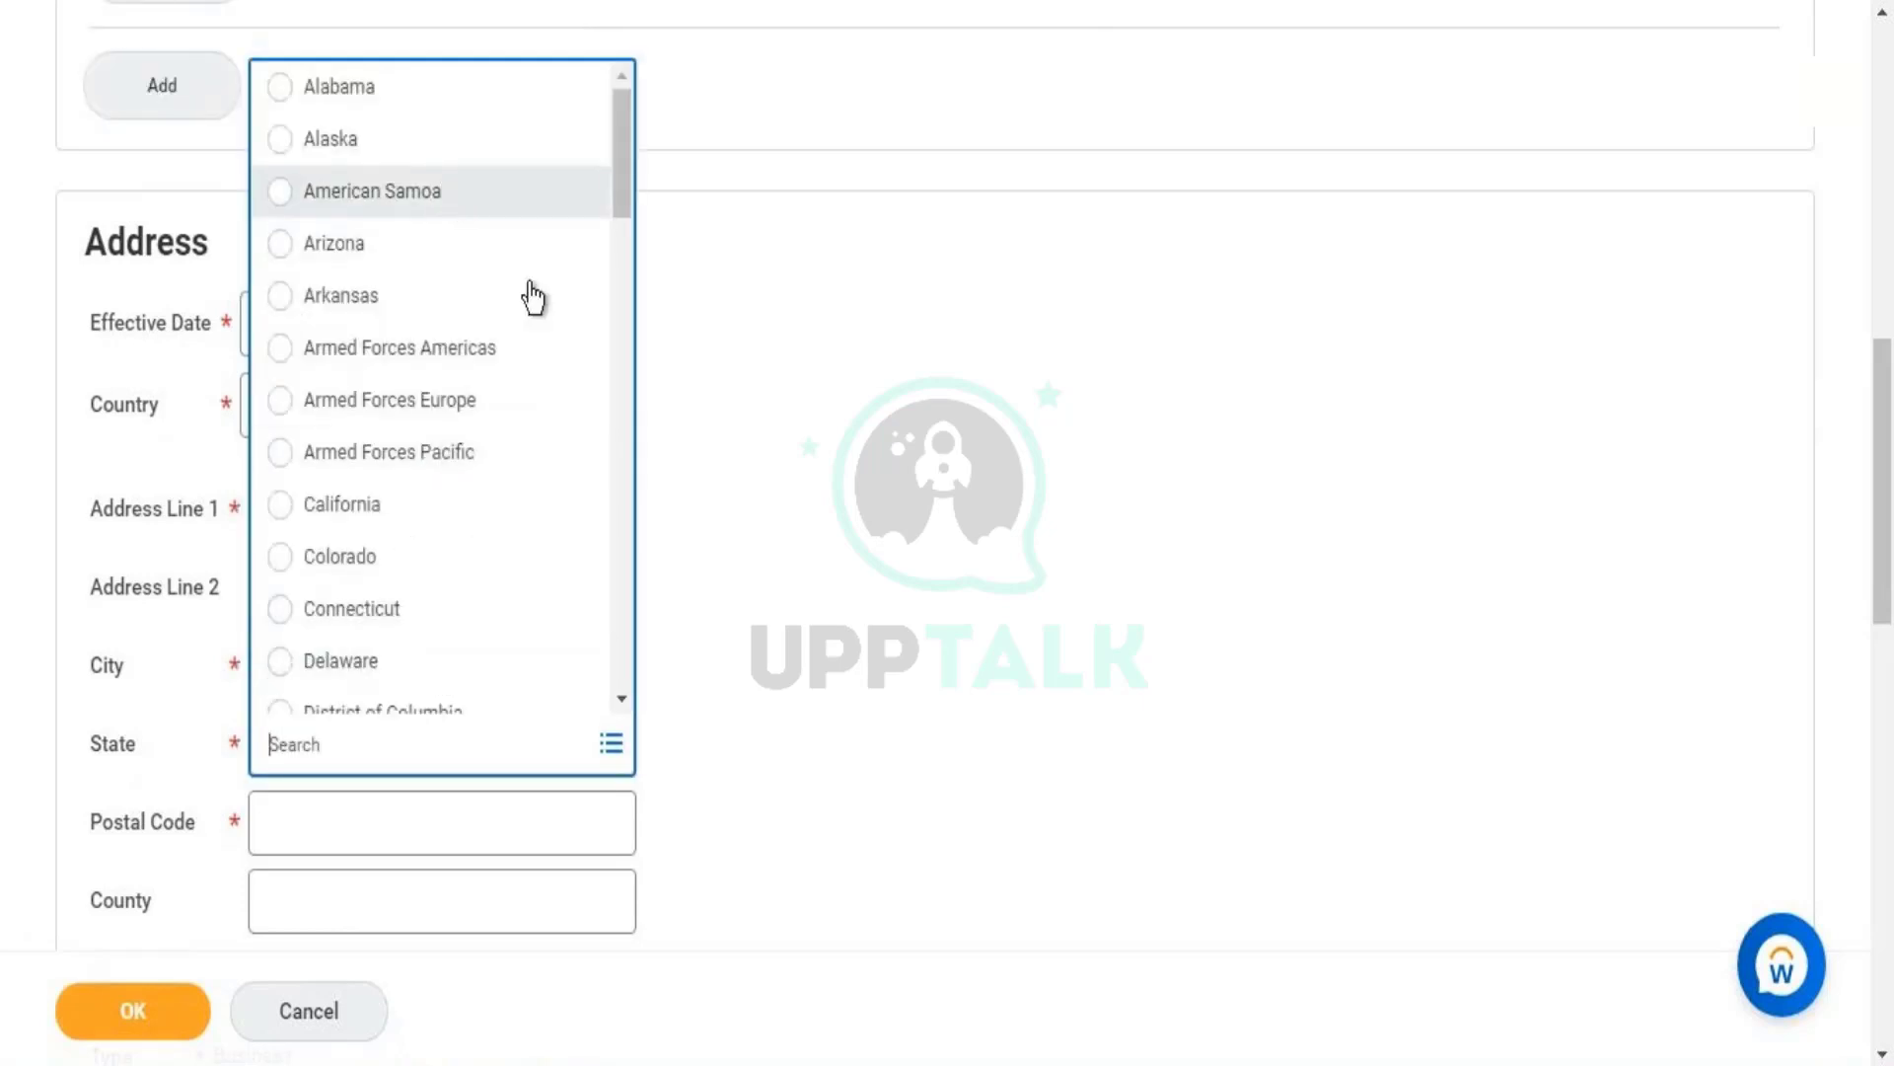
pyautogui.write('new')
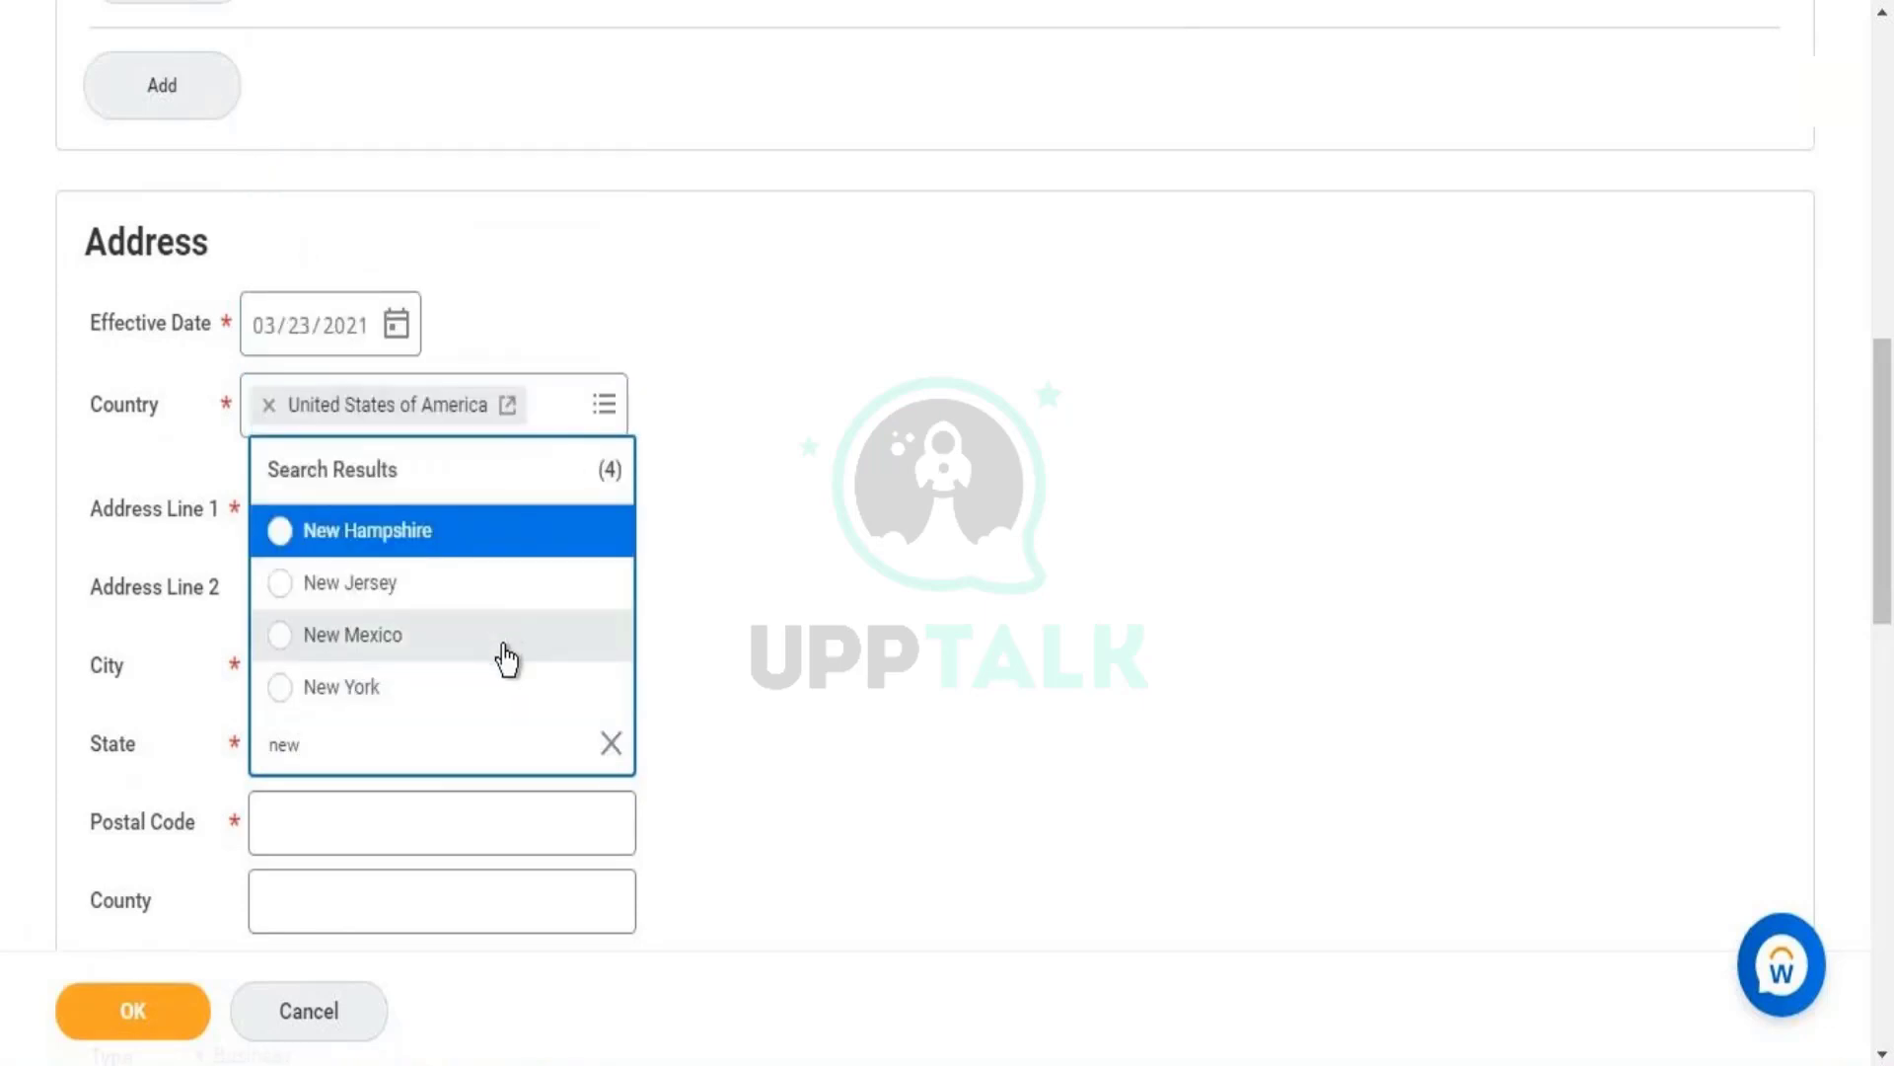
pyautogui.click(520, 687)
pyautogui.click(471, 806)
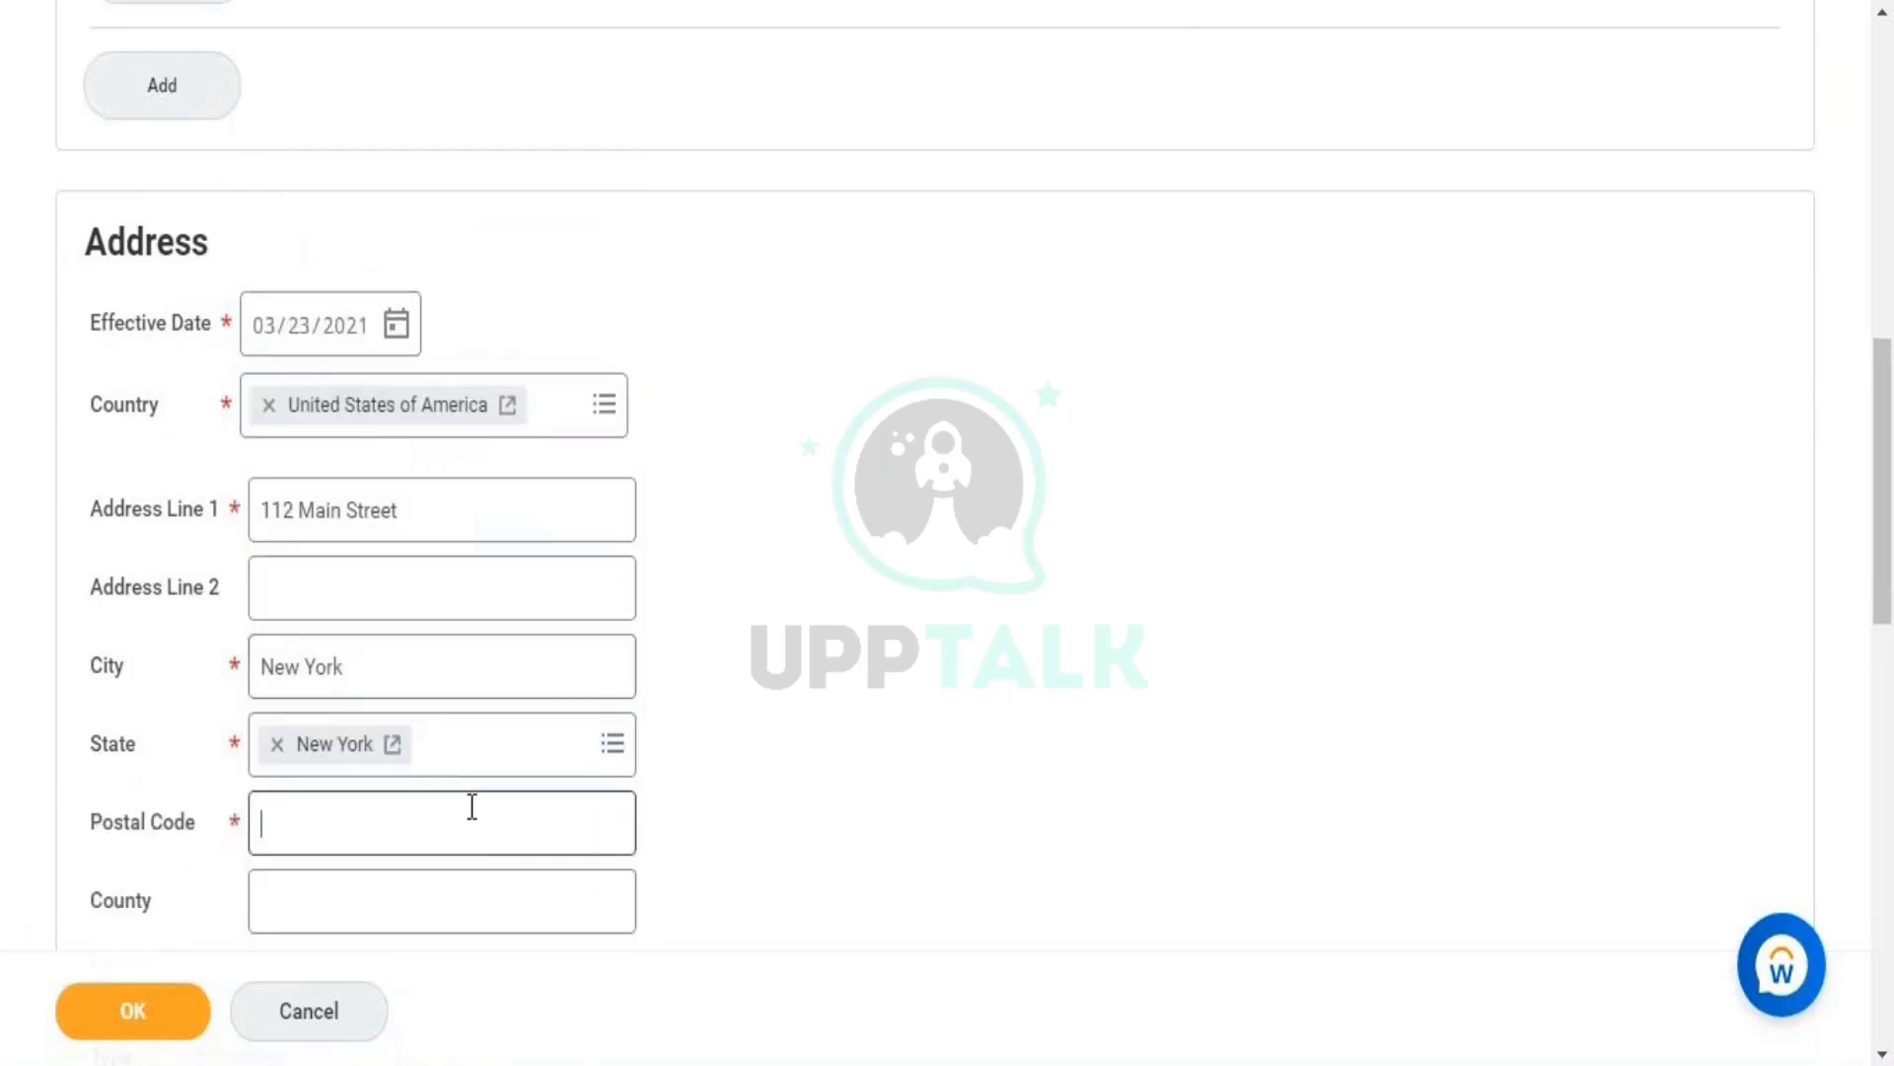
pyautogui.write('10019')
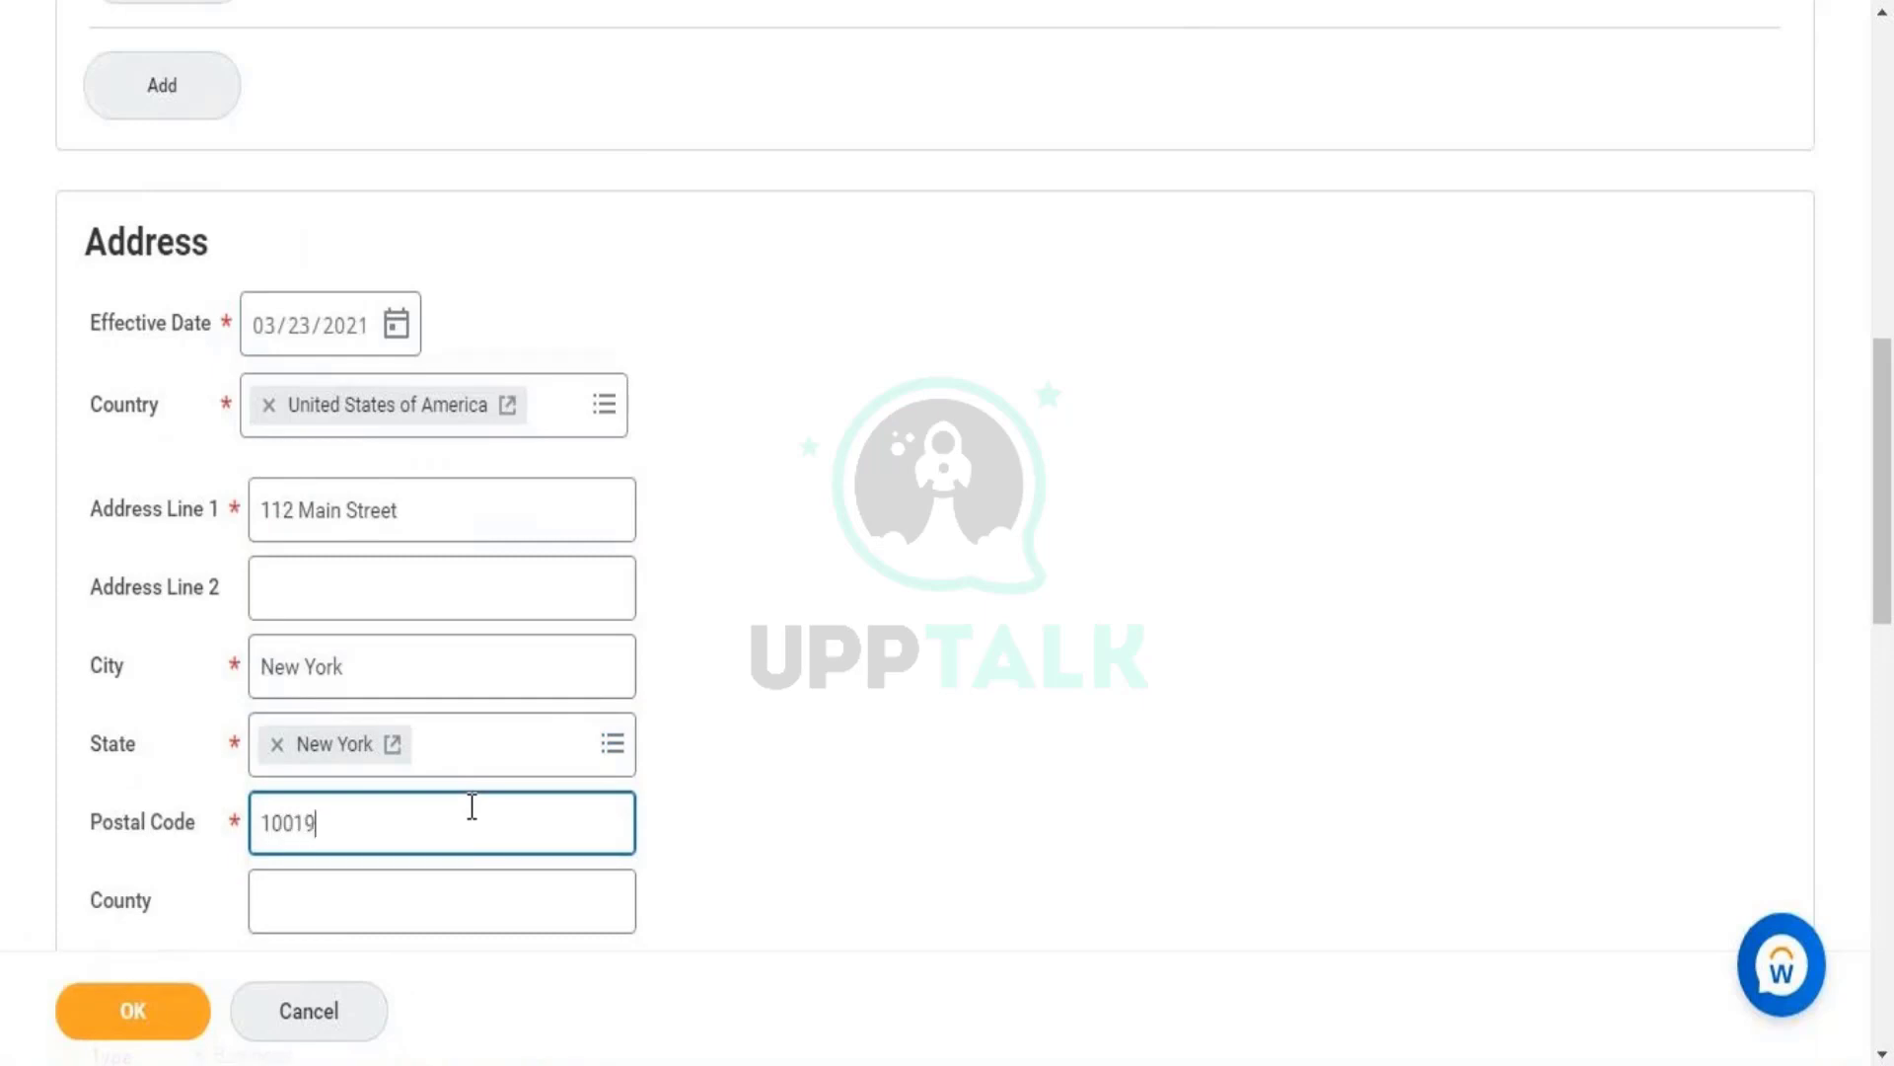
pyautogui.click(828, 772)
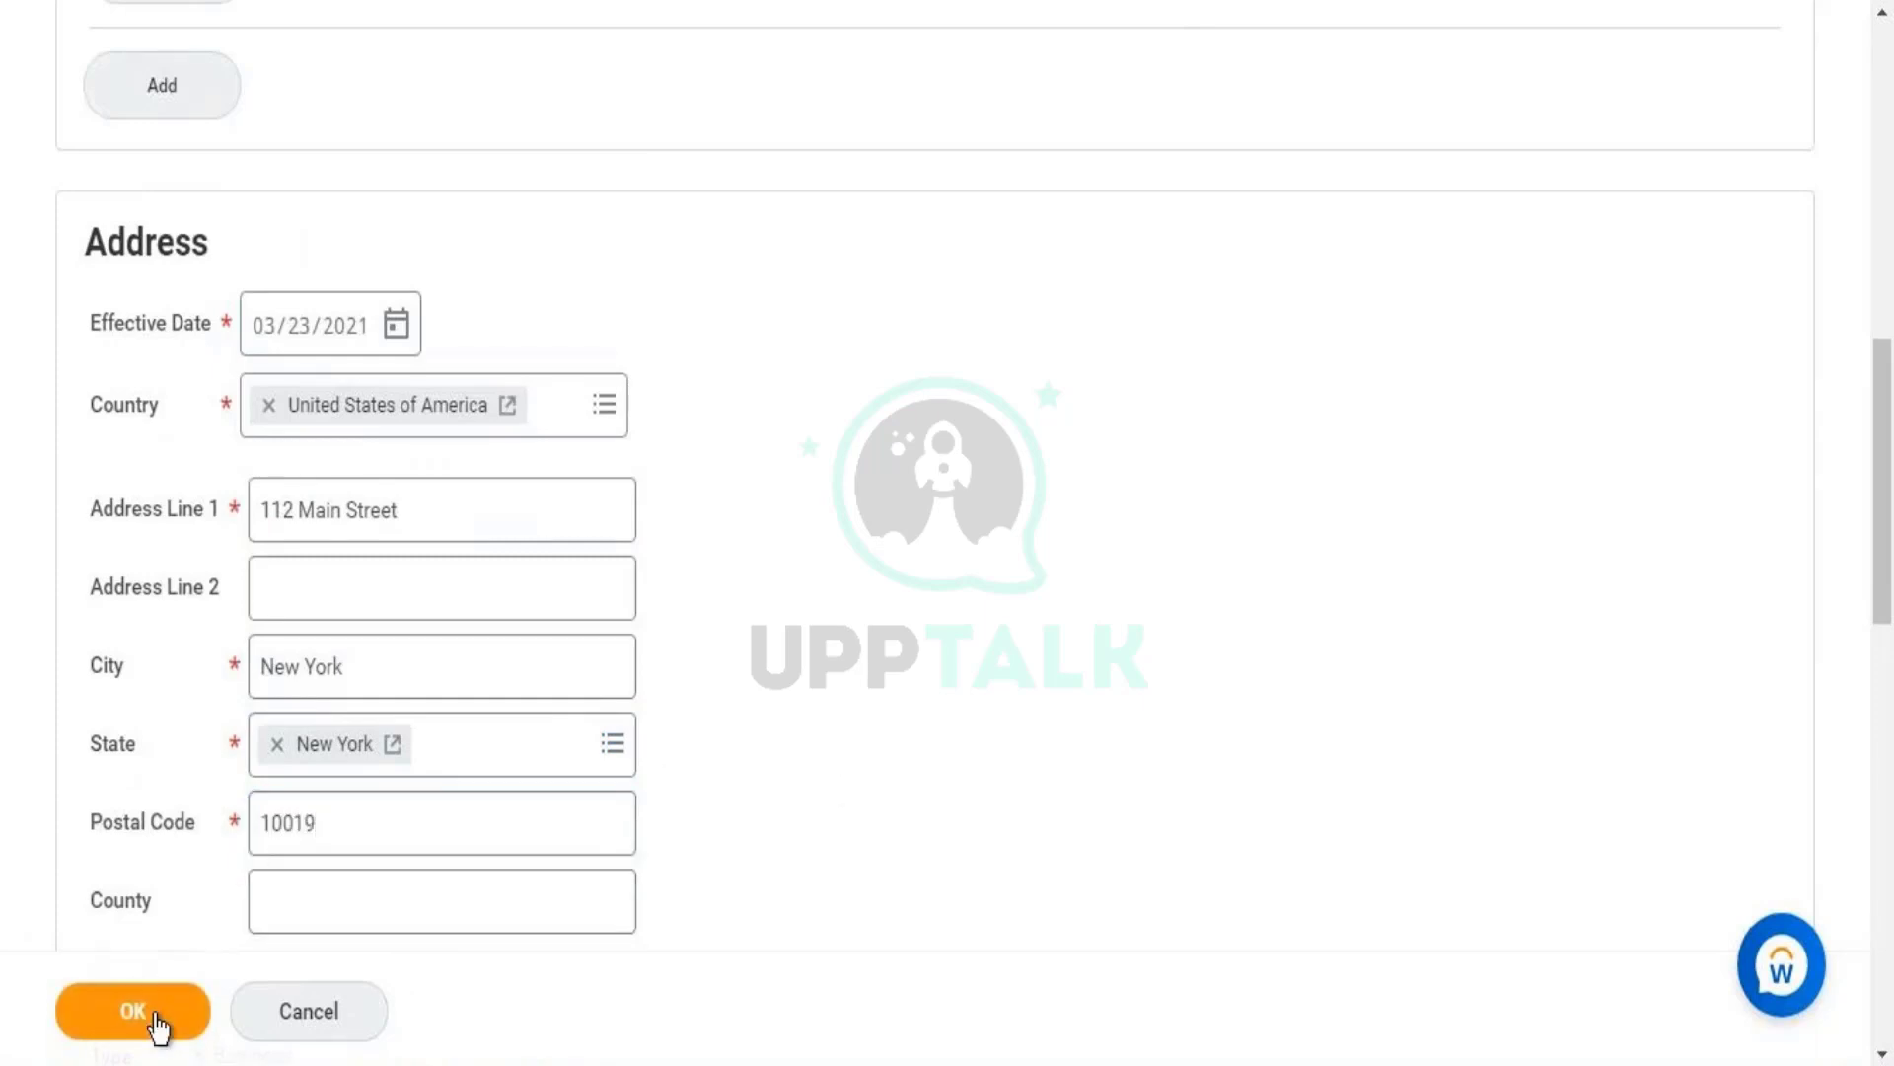
# - Submit the contact changes and review the two errors about missing primary entries
pyautogui.scroll(-3, 1890, 469)
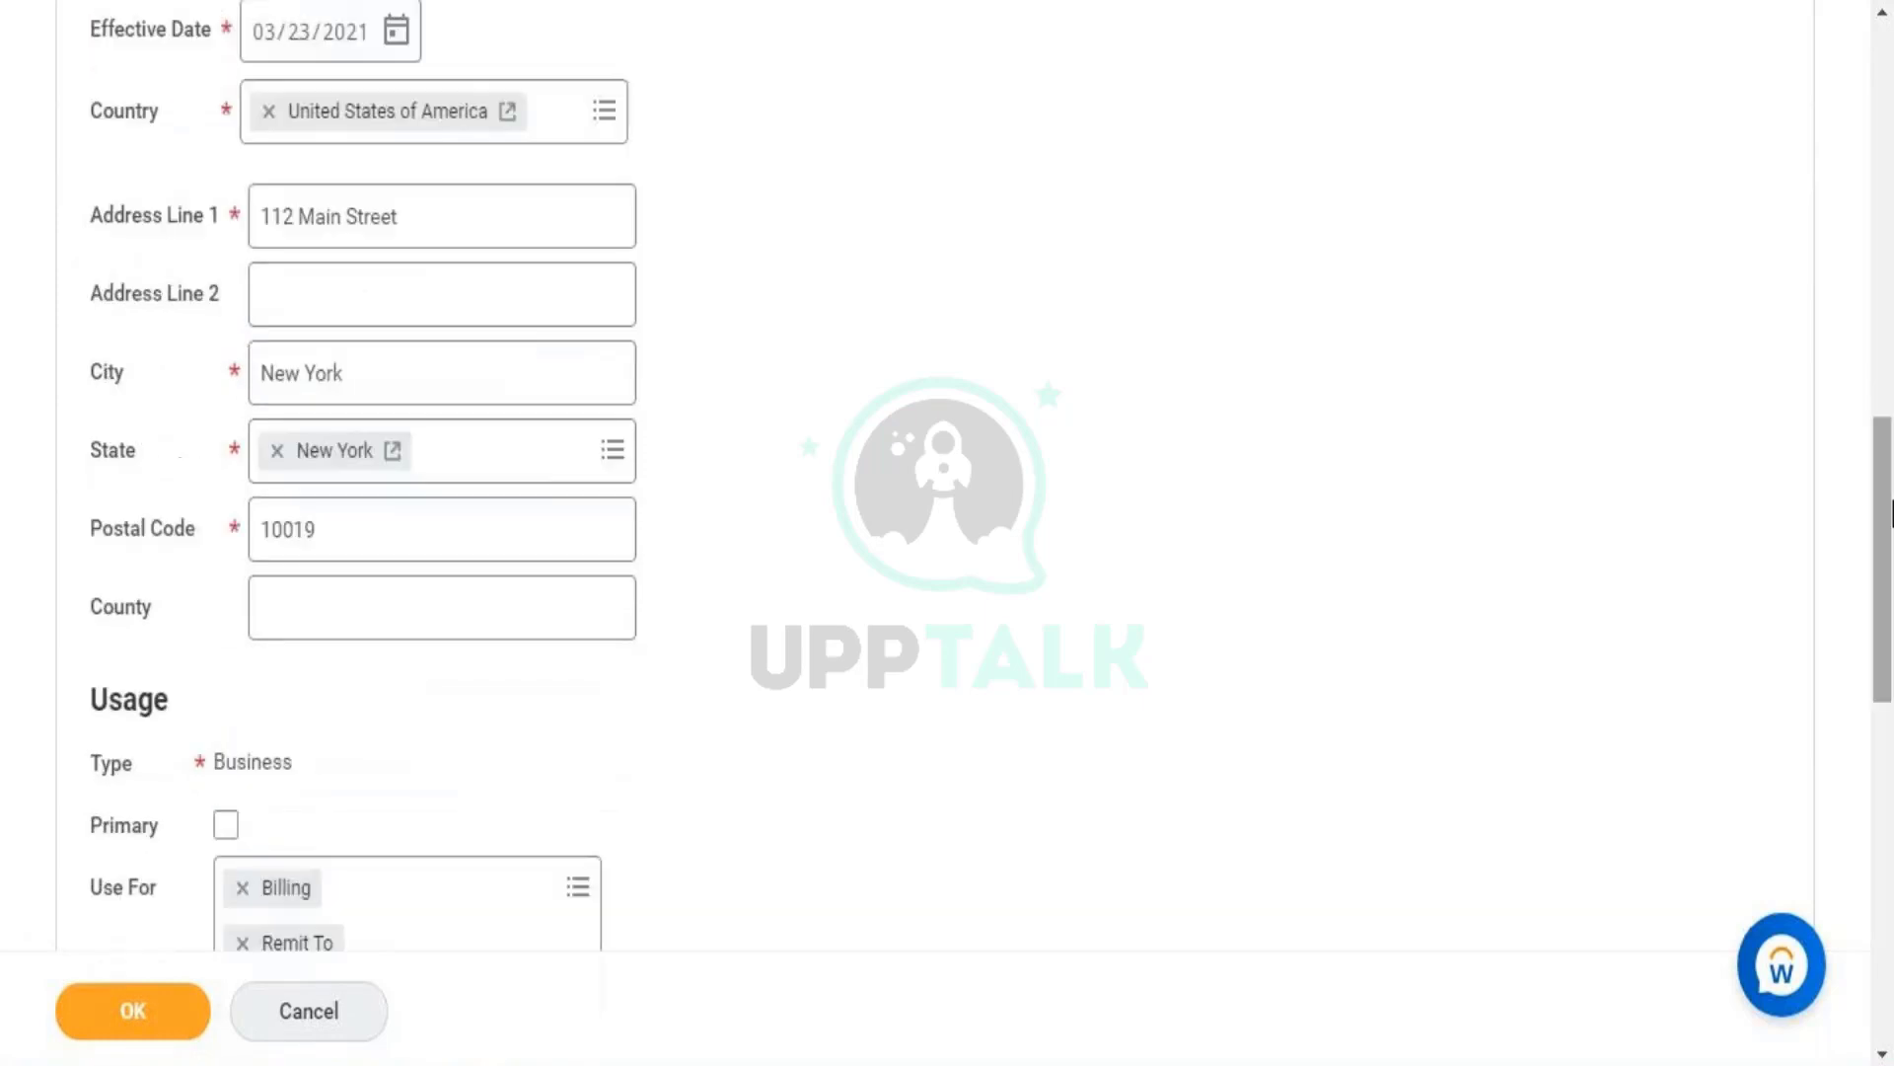
pyautogui.click(135, 997)
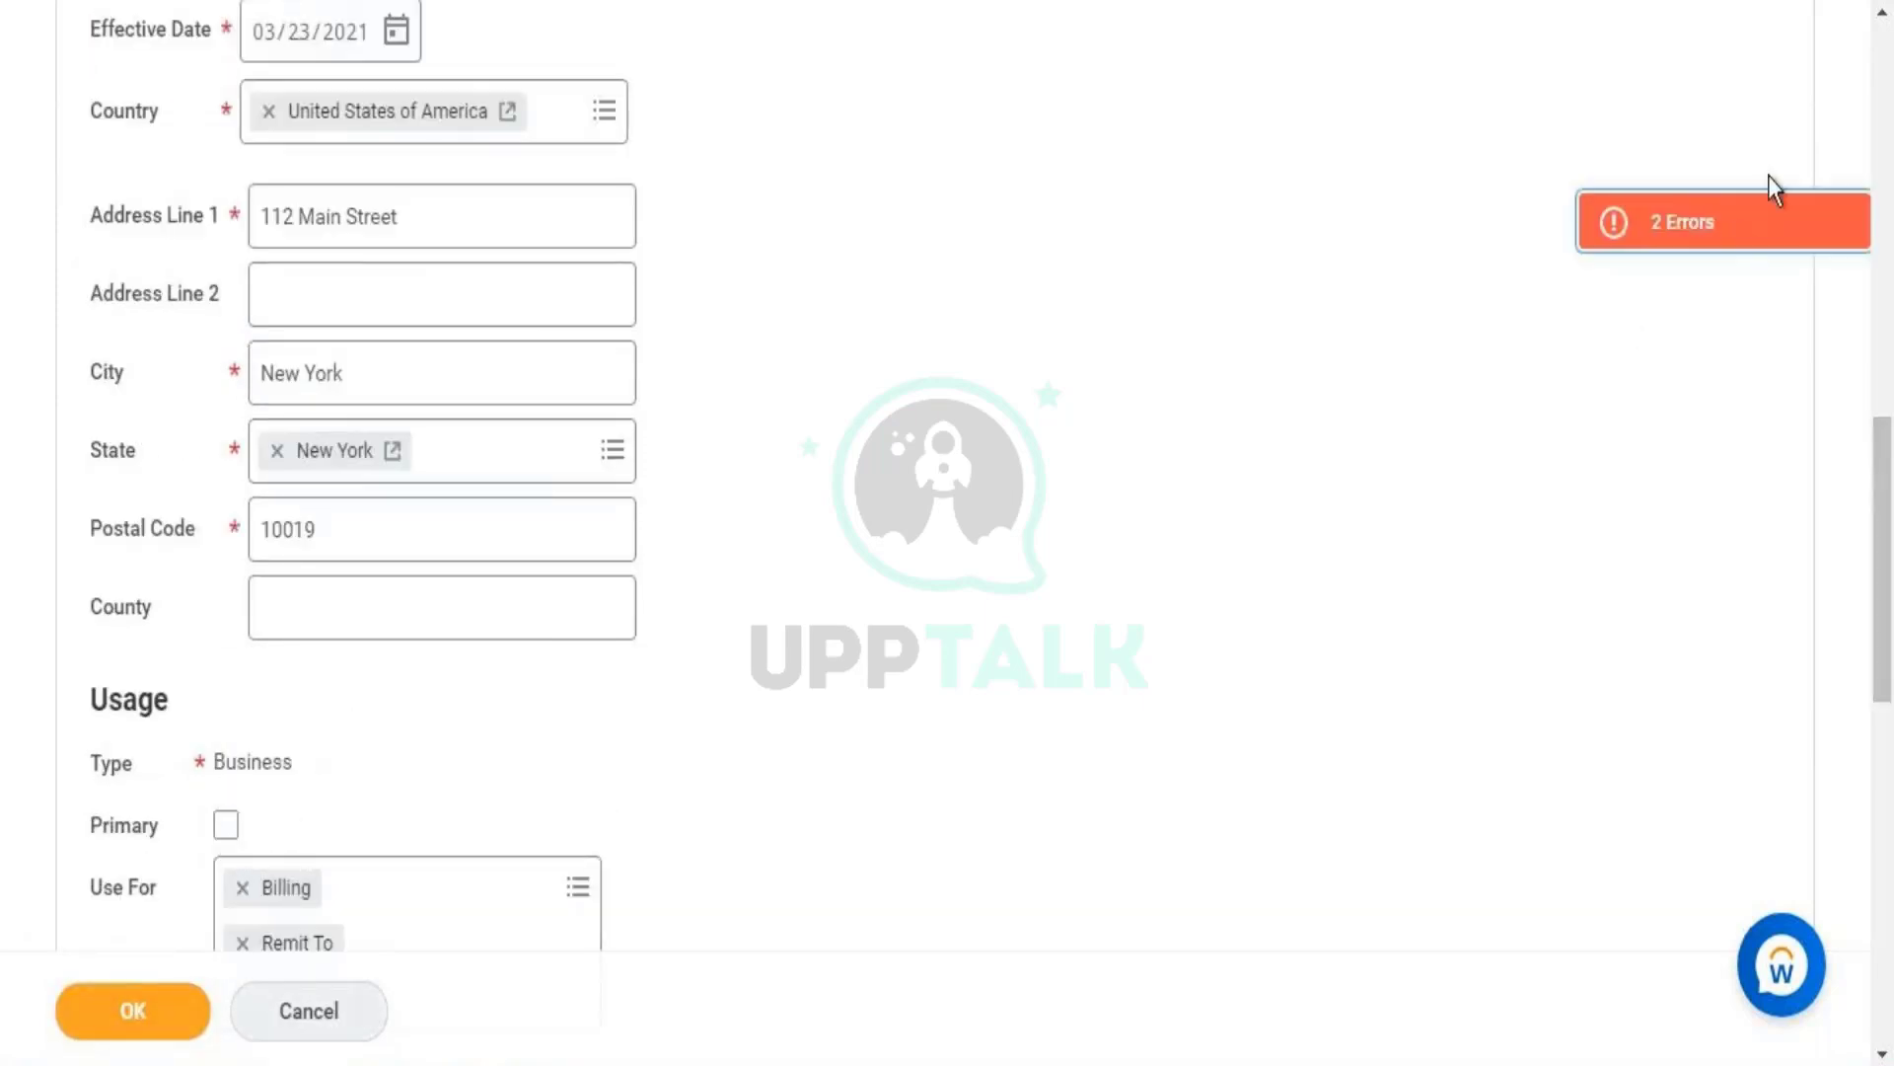
pyautogui.click(1768, 237)
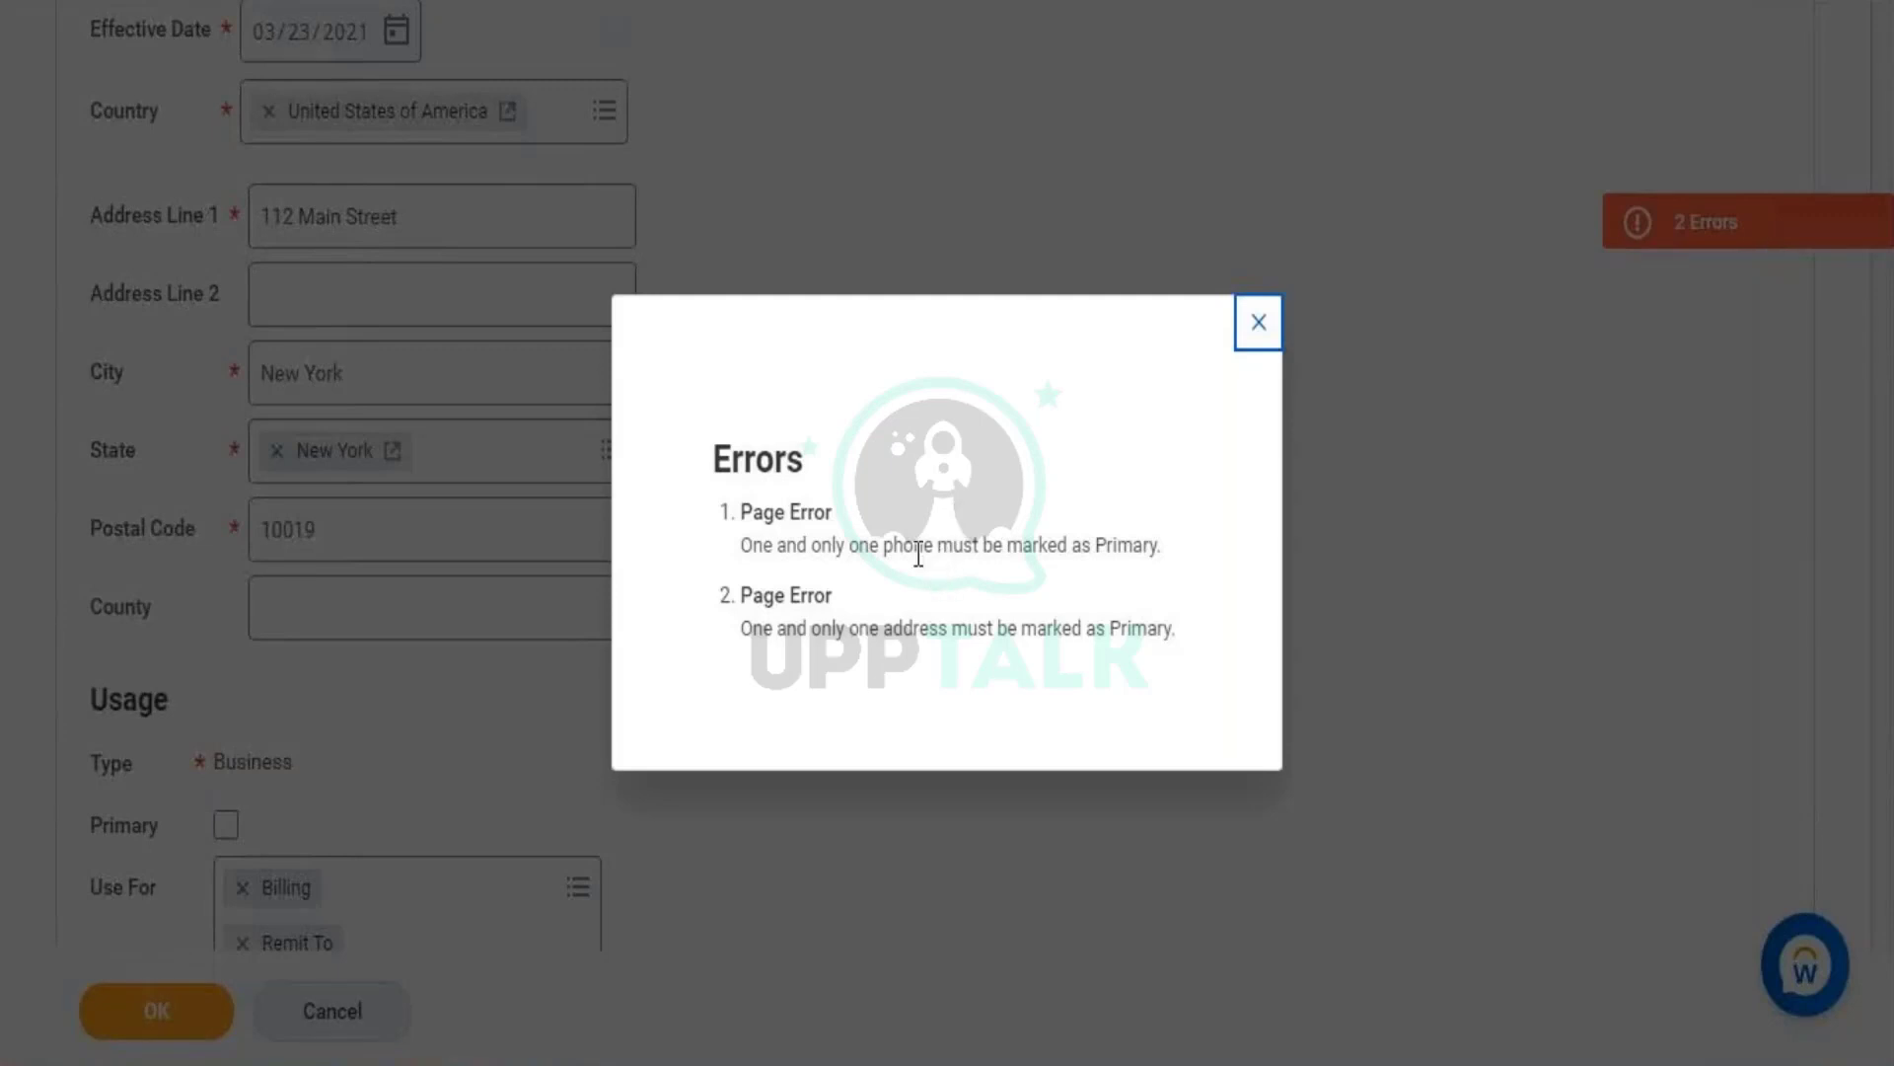
pyautogui.tripleClick(918, 554)
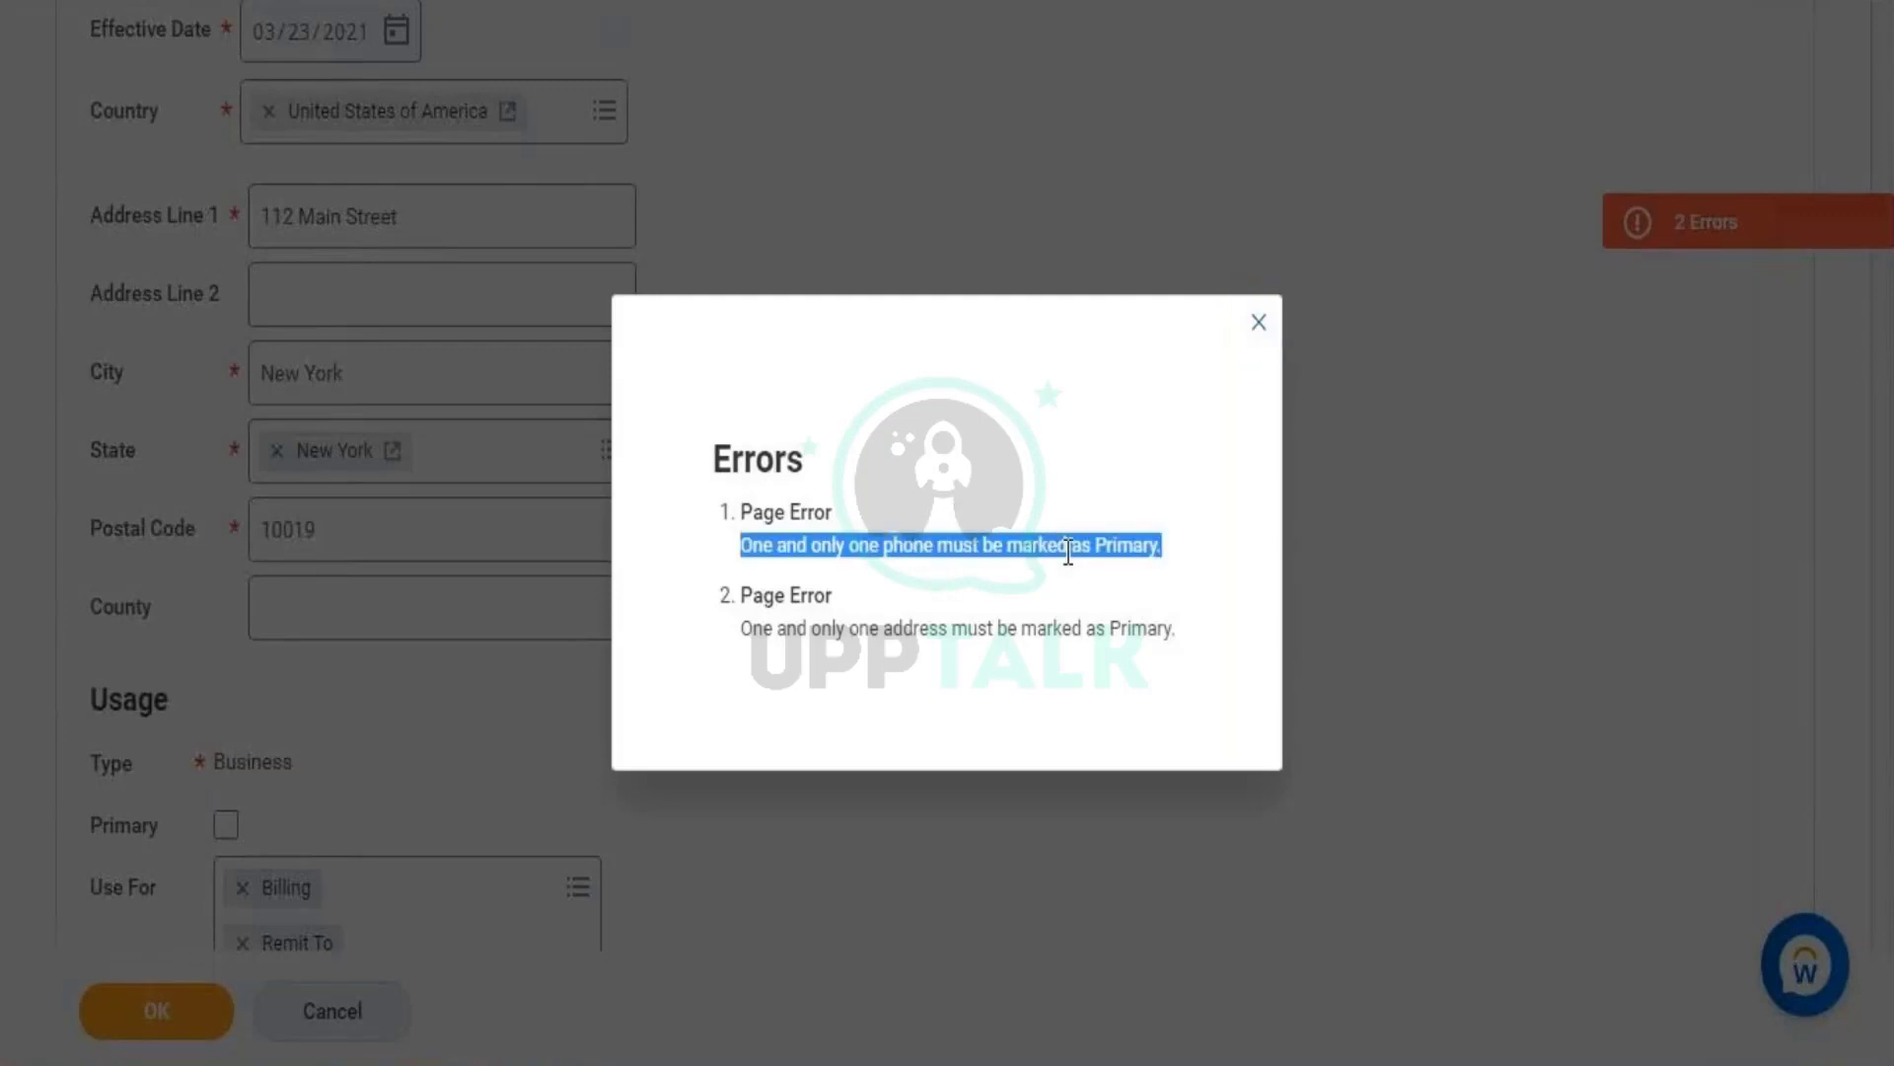
pyautogui.click(1272, 314)
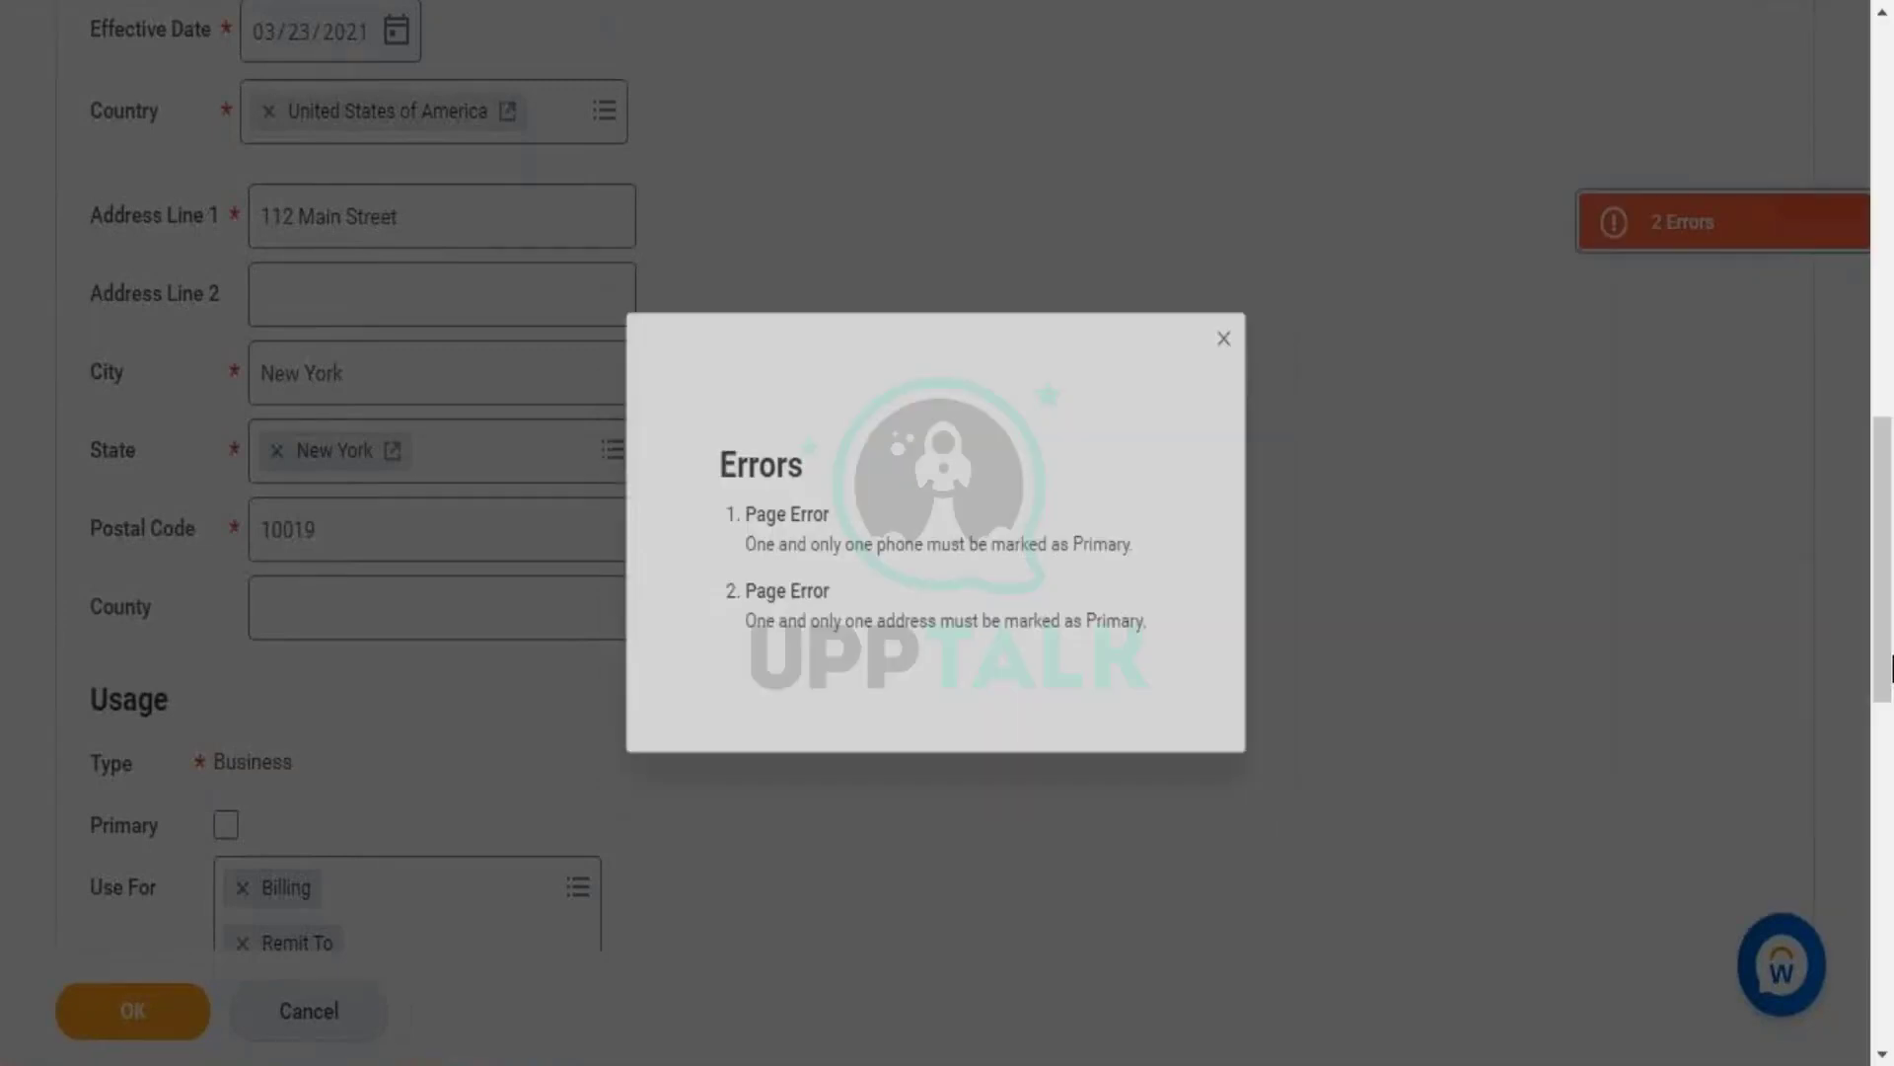
# - Mark the landline phone and the business address as Primary, then save
pyautogui.scroll(10, 1891, 503)
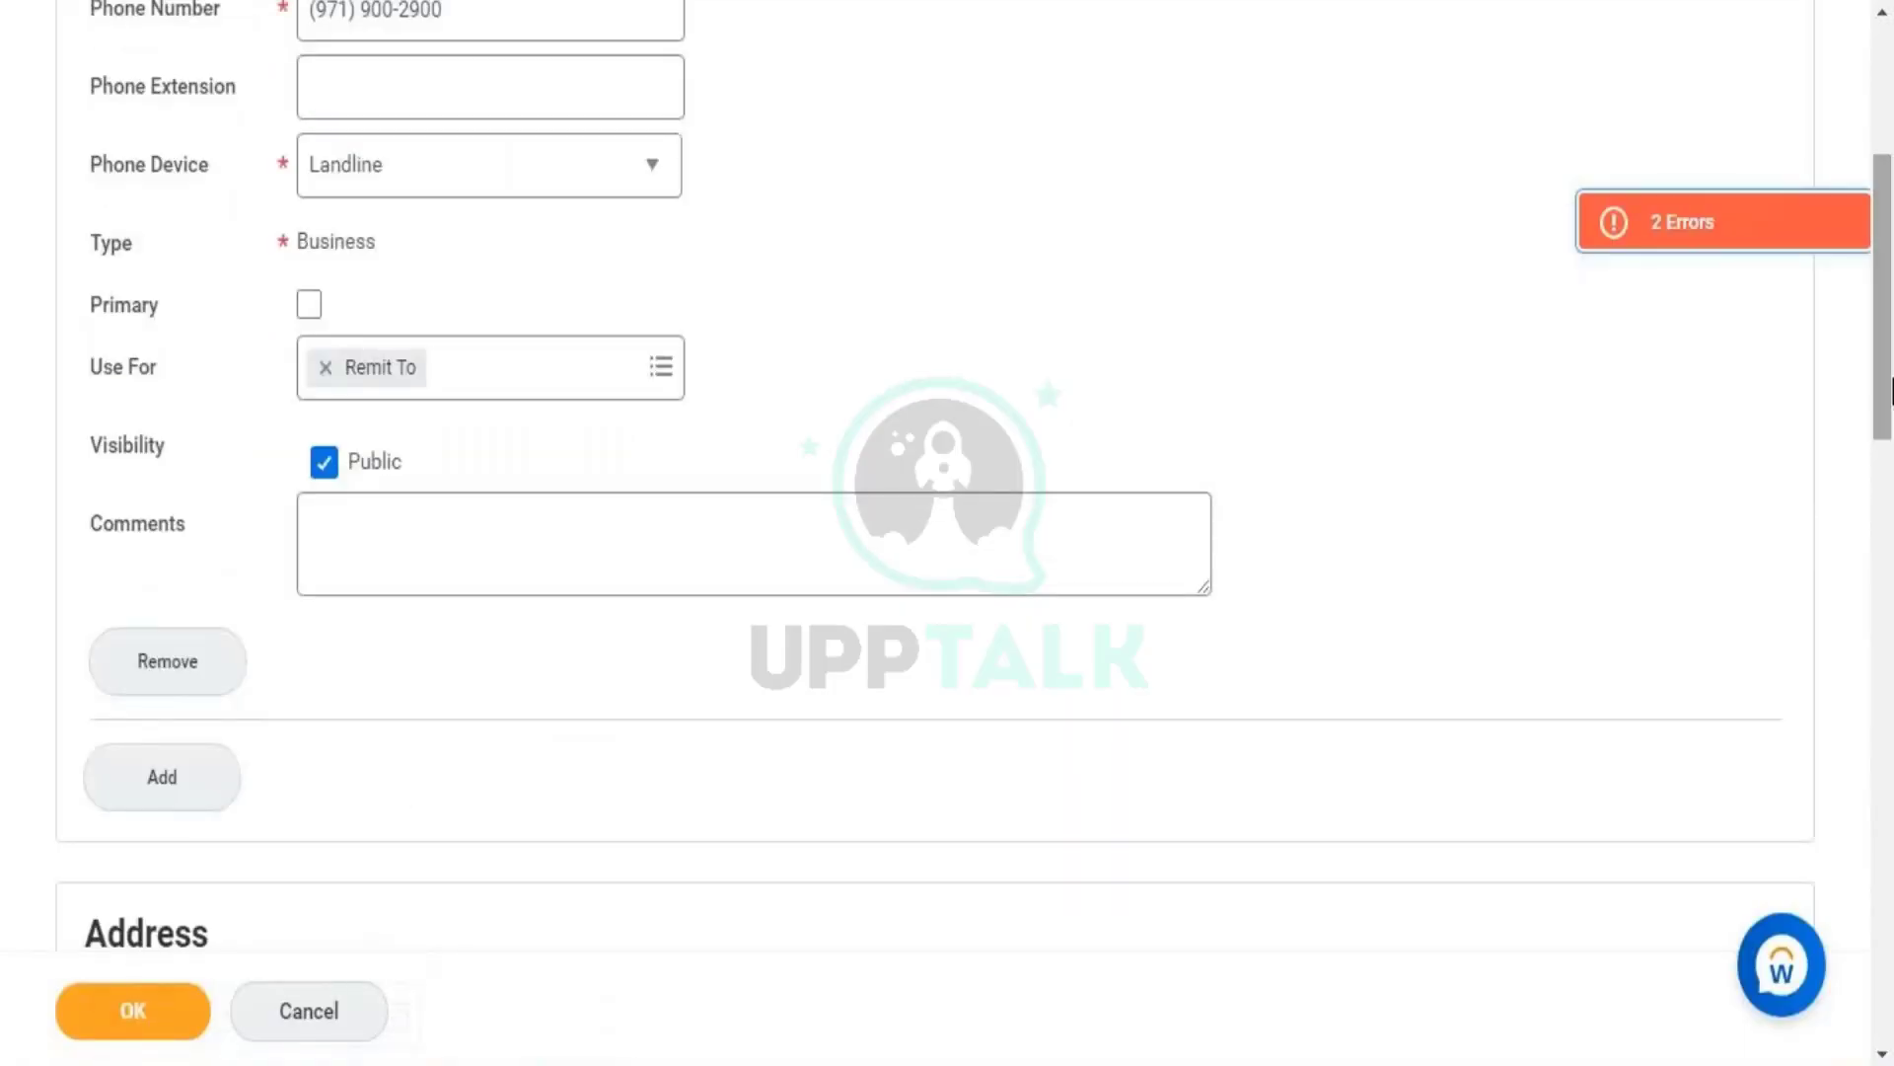
pyautogui.click(308, 305)
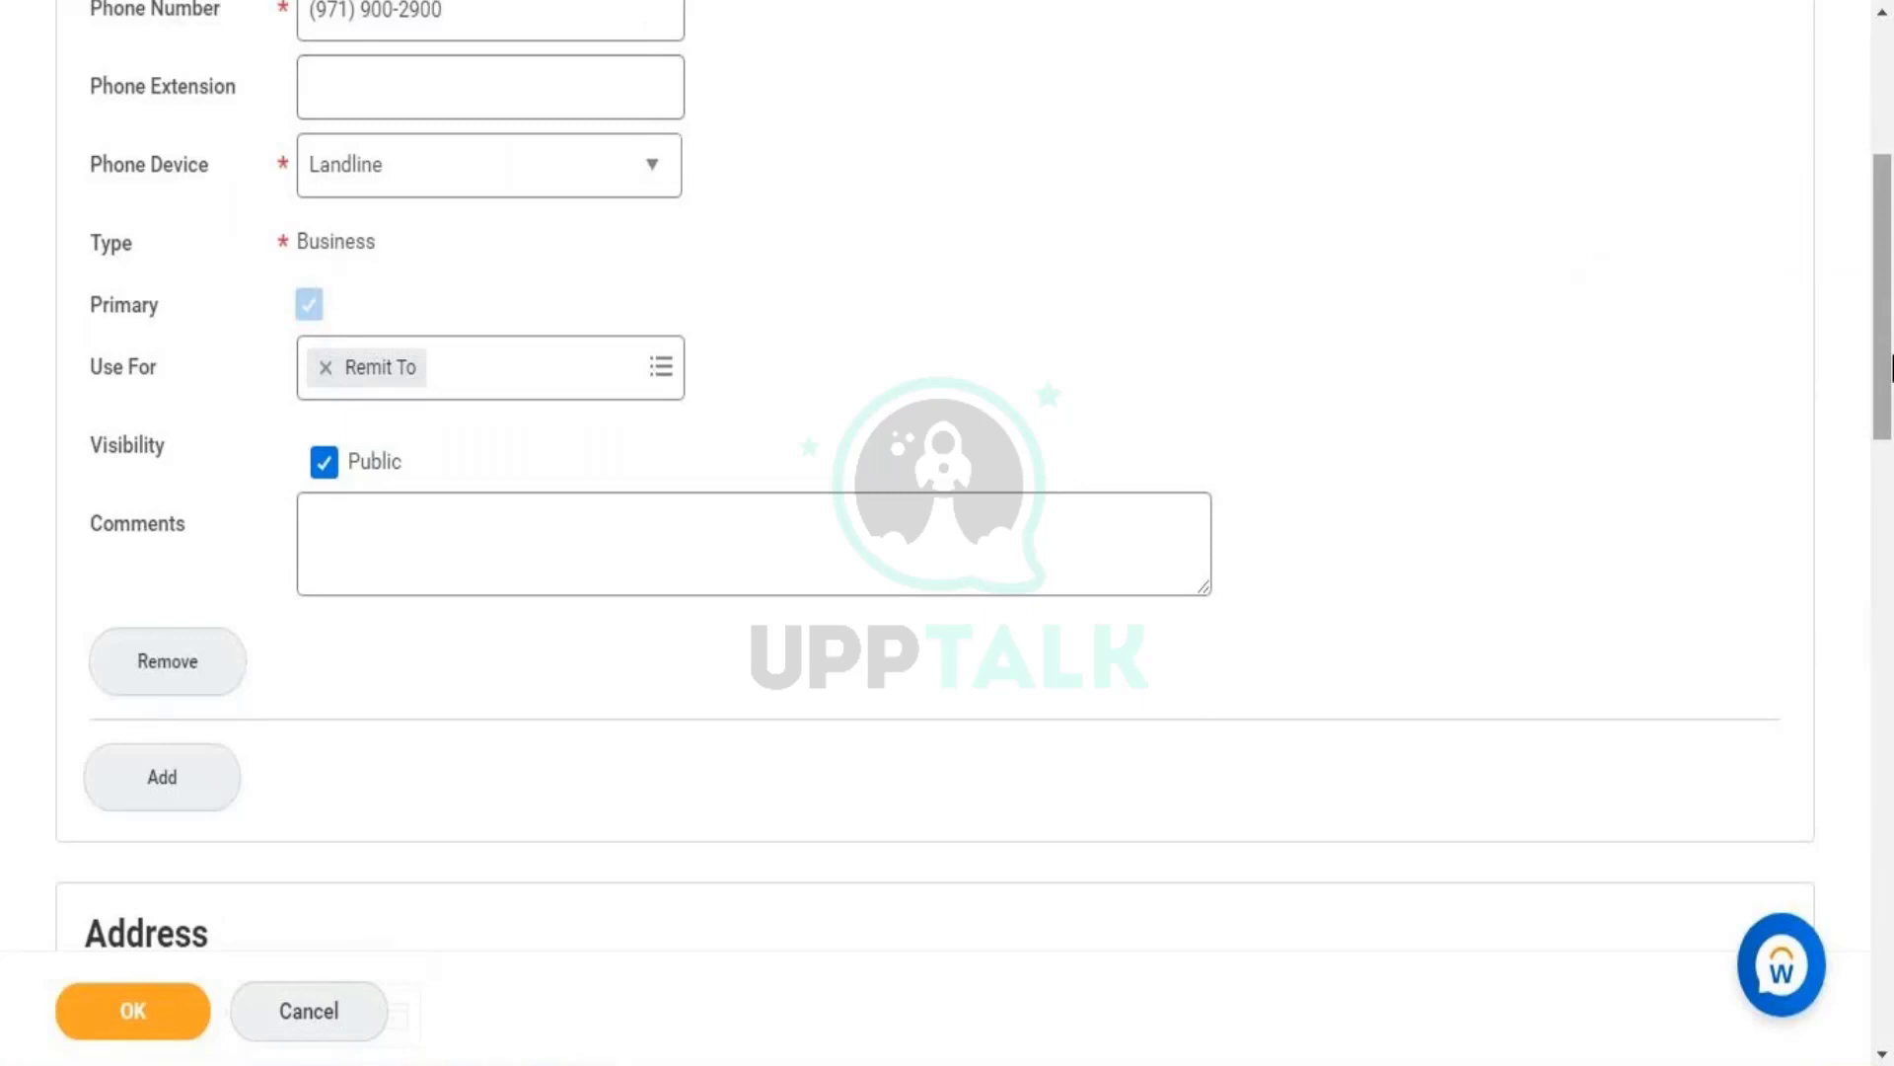
pyautogui.moveTo(1891, 367); pyautogui.dragTo(1891, 701)
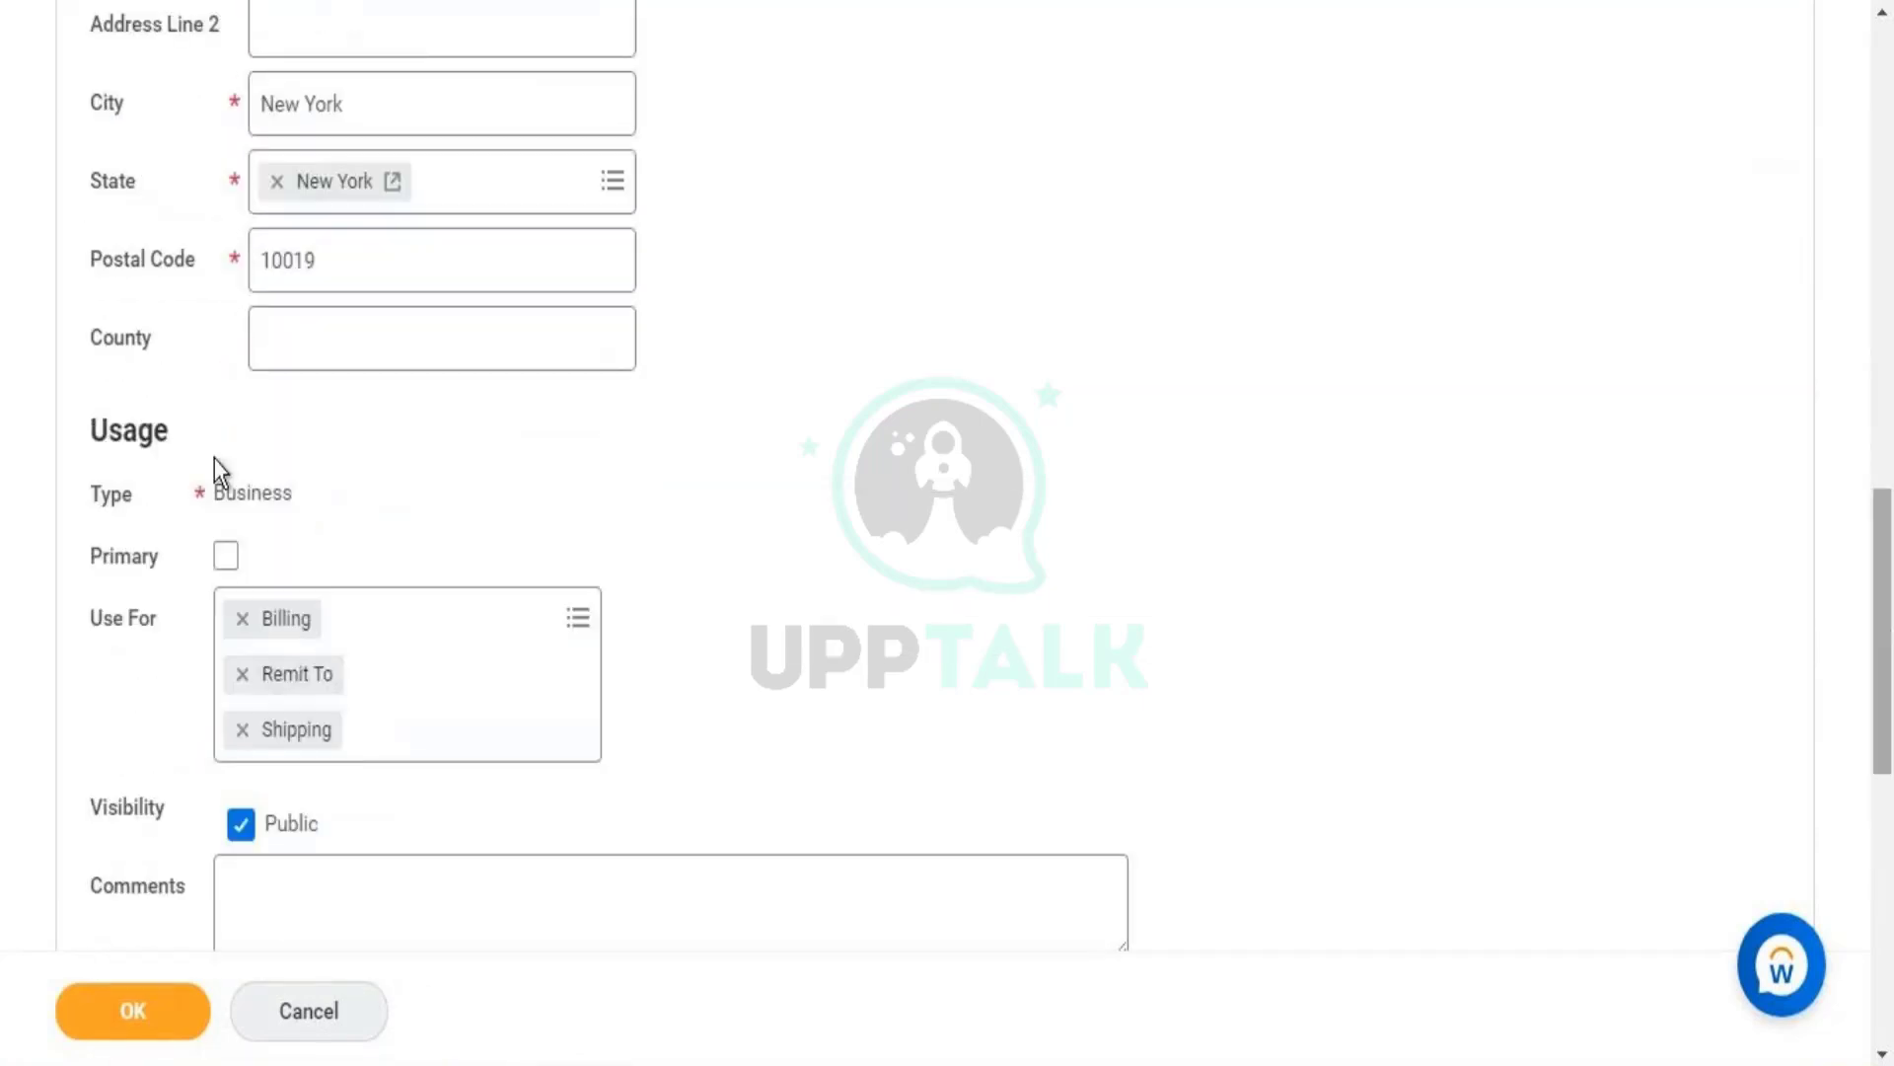
pyautogui.click(226, 559)
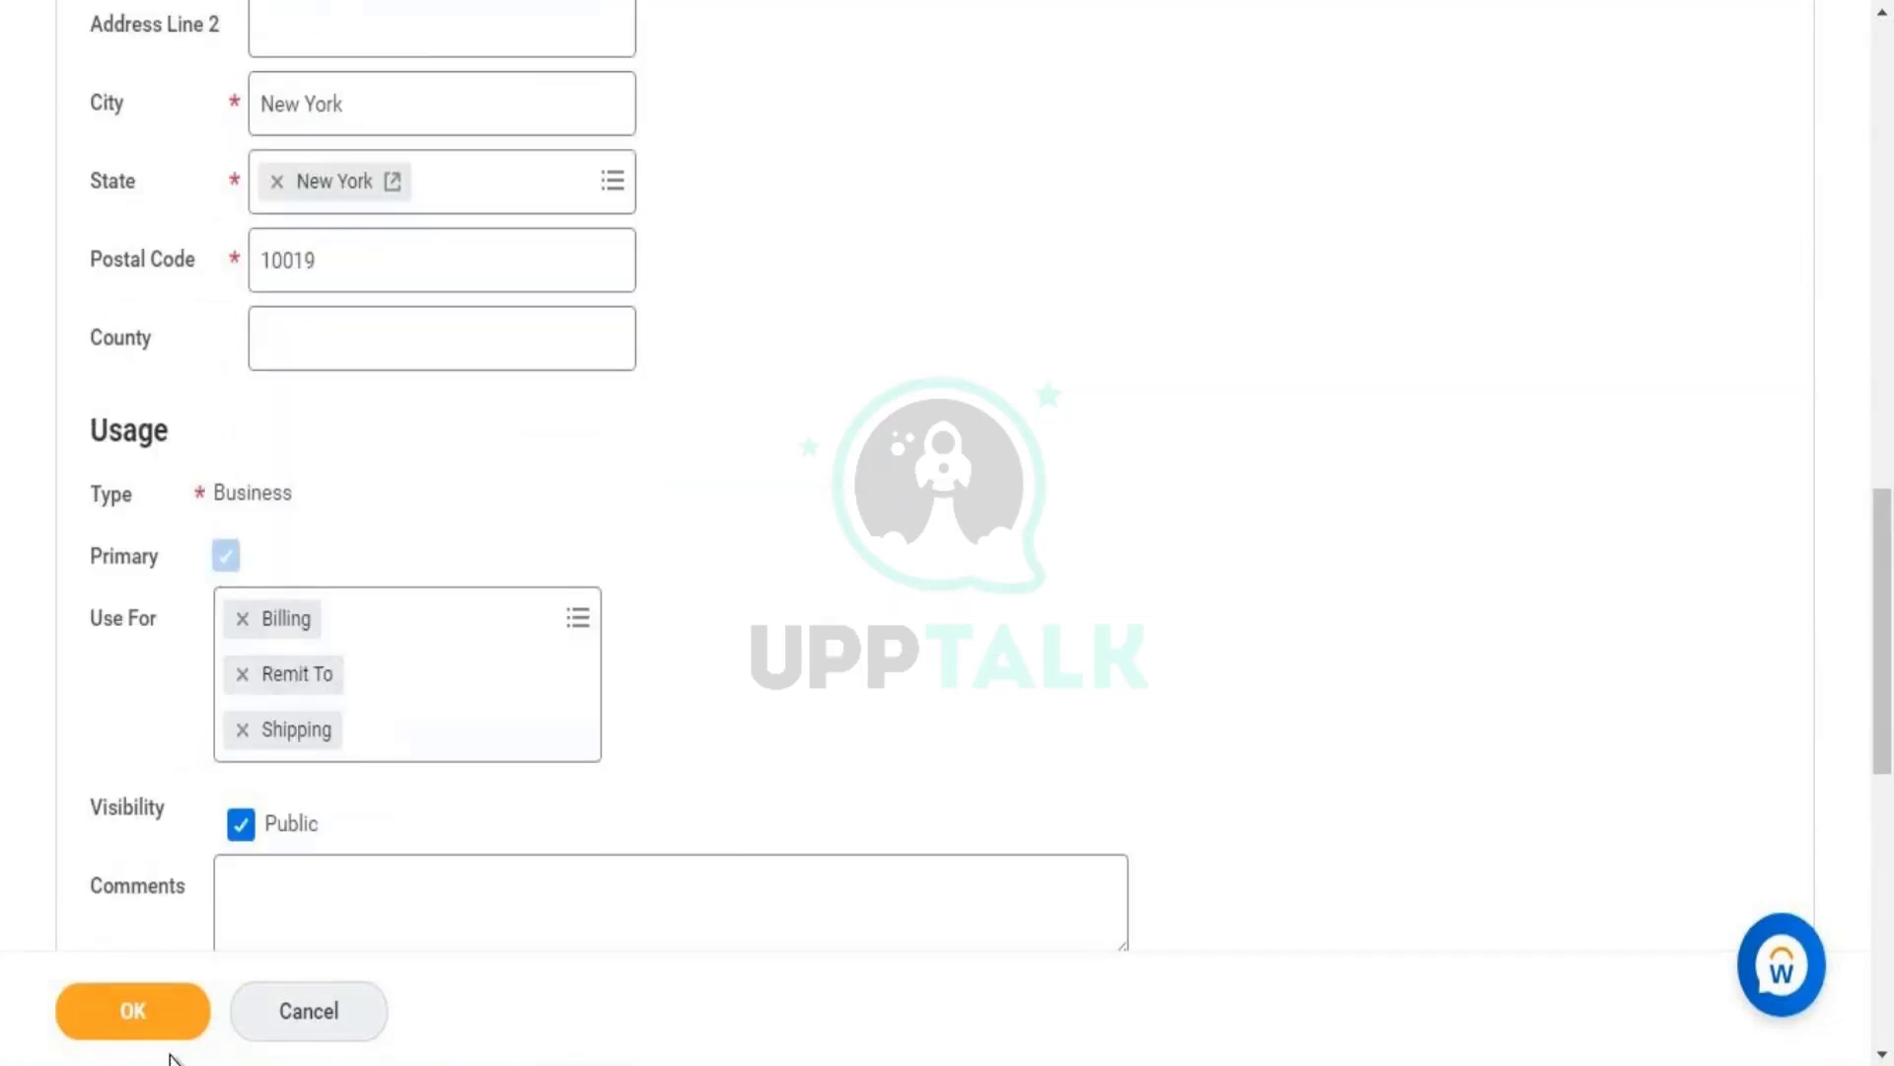
pyautogui.click(174, 1016)
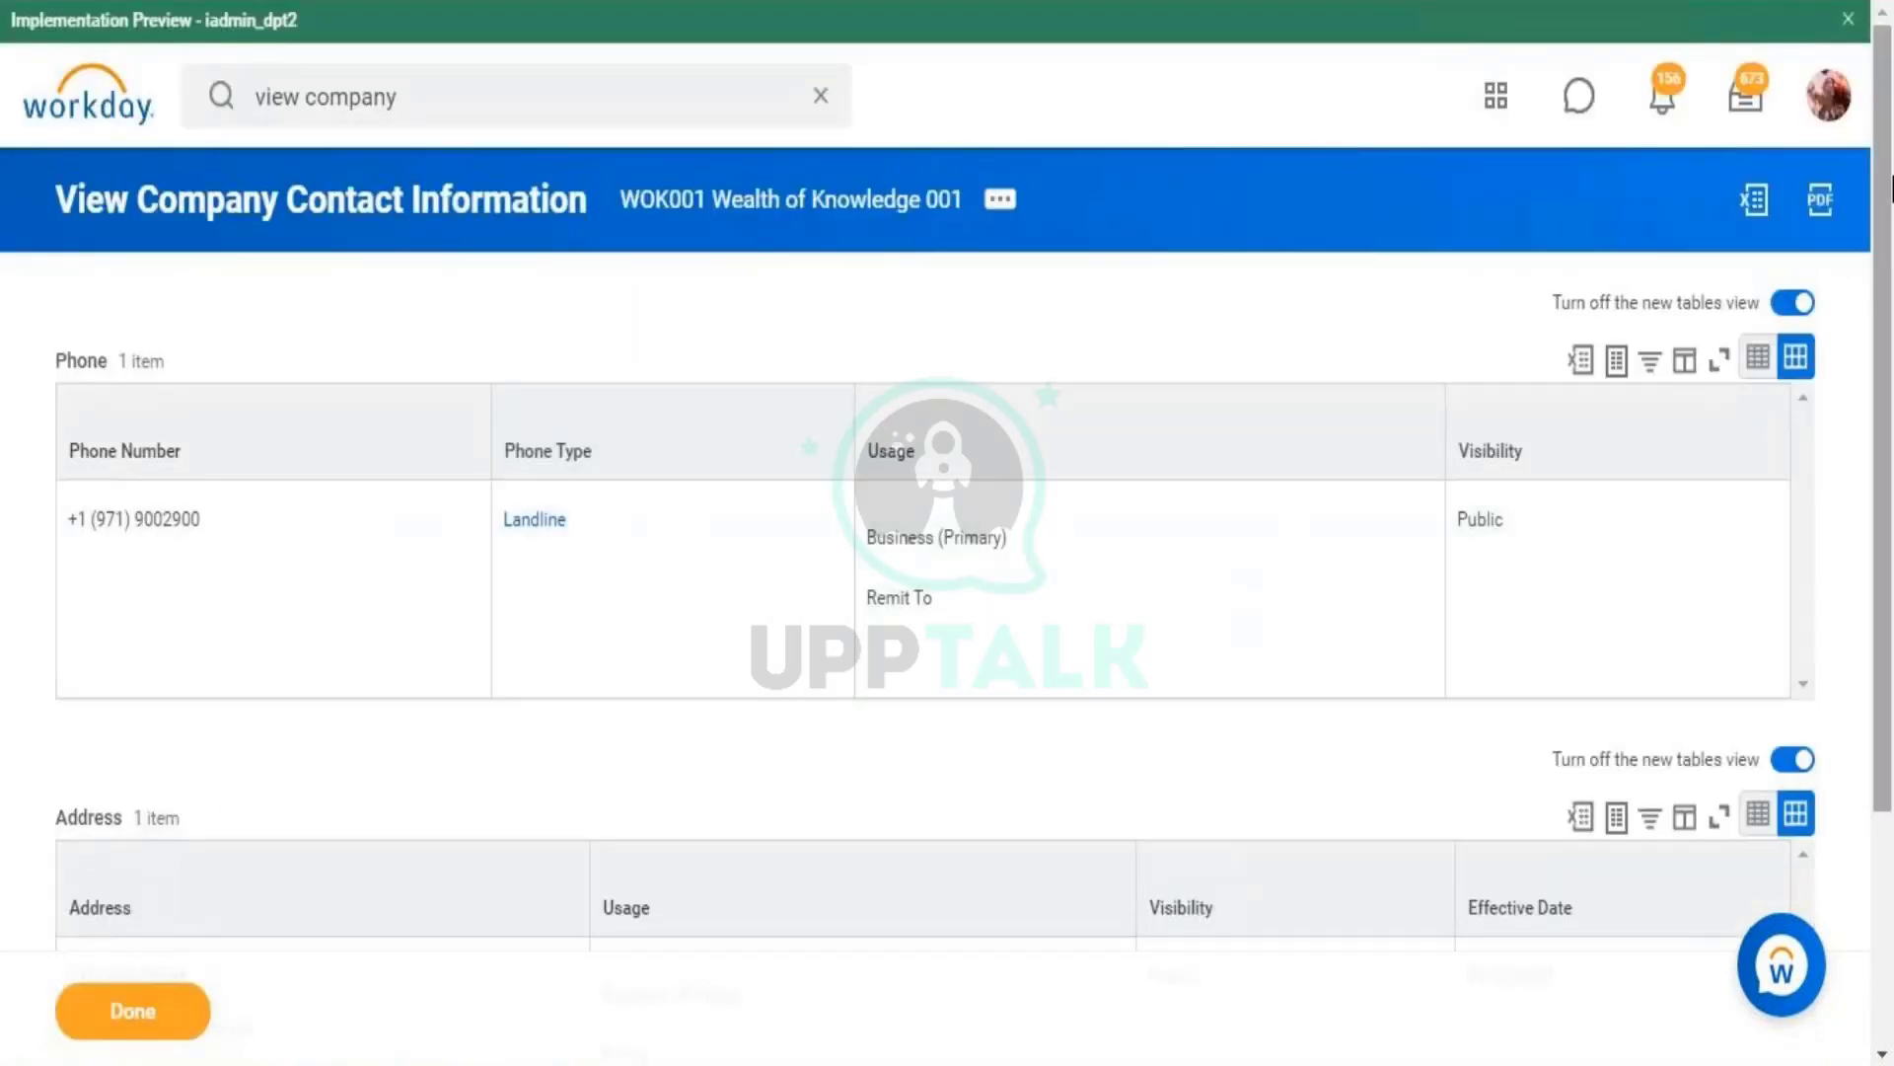
# - Finish the saved contact information review and return to the Integration IDs page
pyautogui.scroll(-3, 1889, 512)
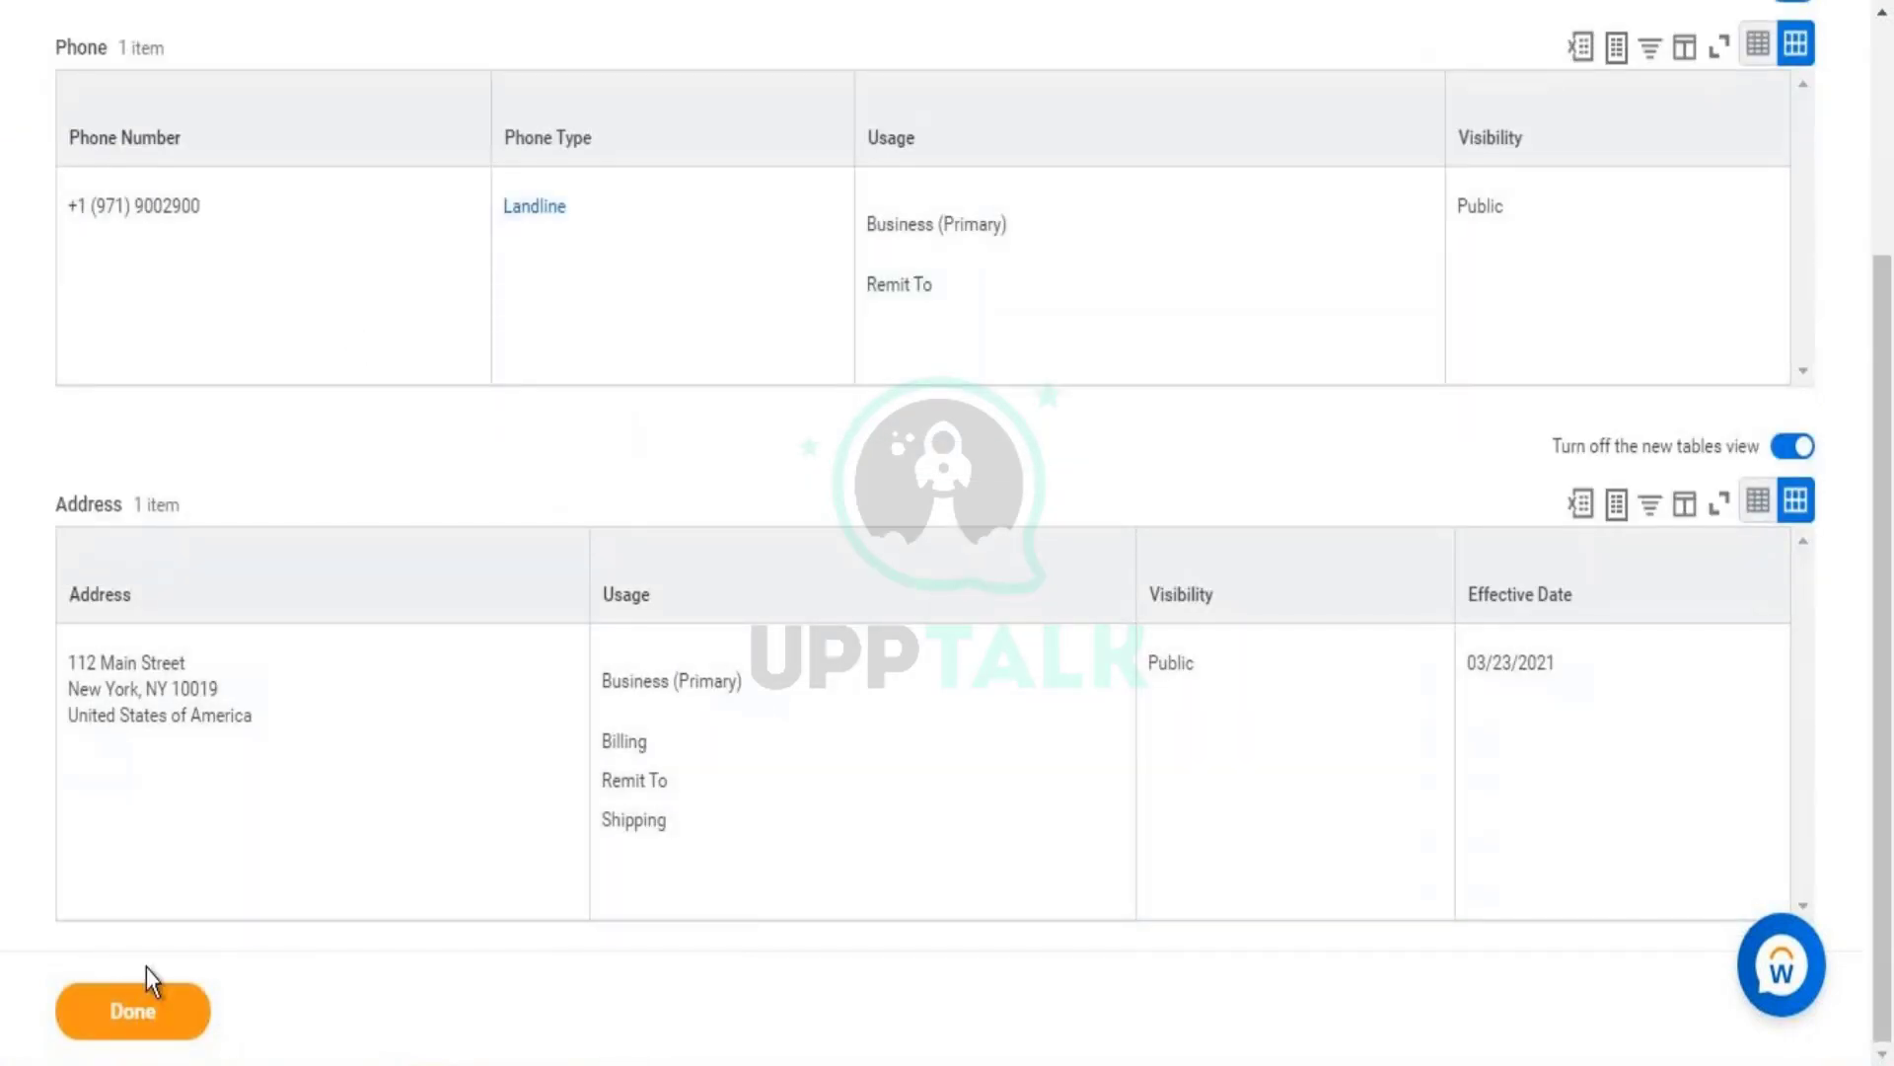
pyautogui.click(148, 1024)
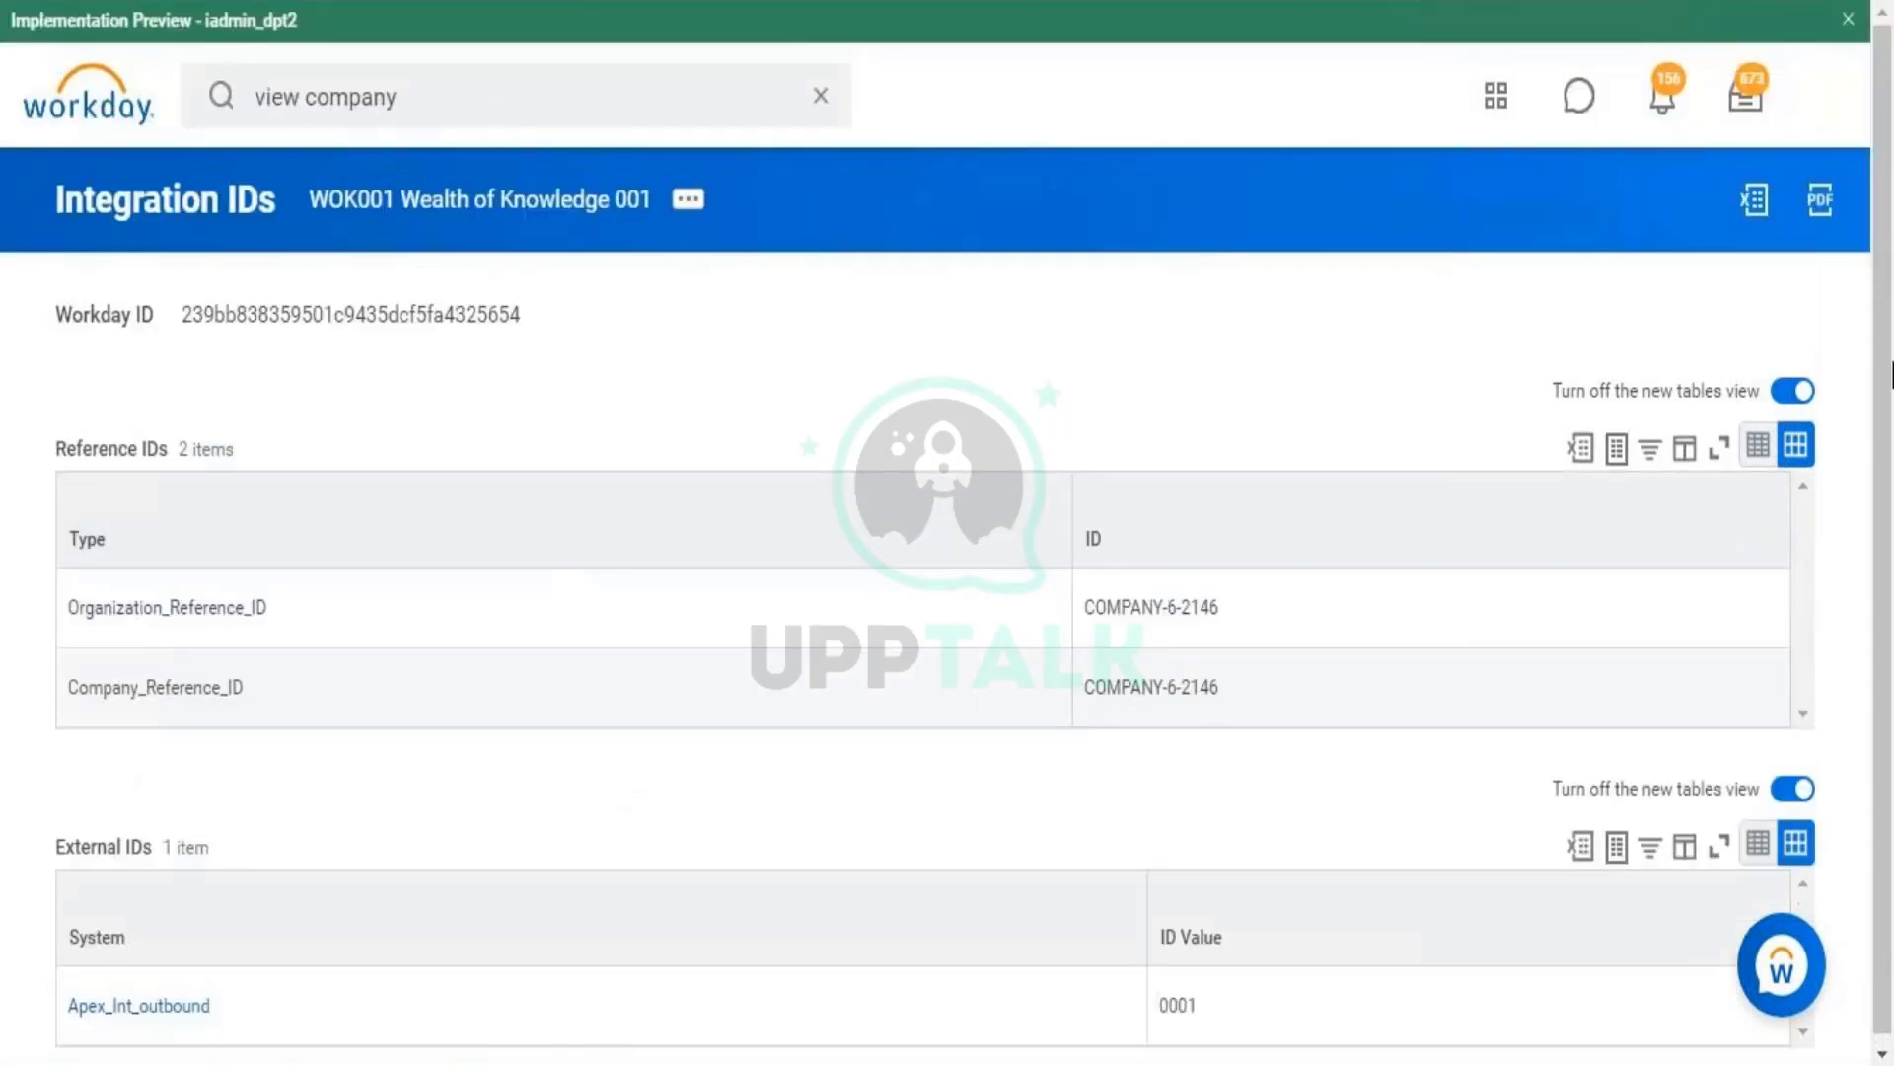
pyautogui.moveTo(1889, 562); pyautogui.dragTo(1888, 668)
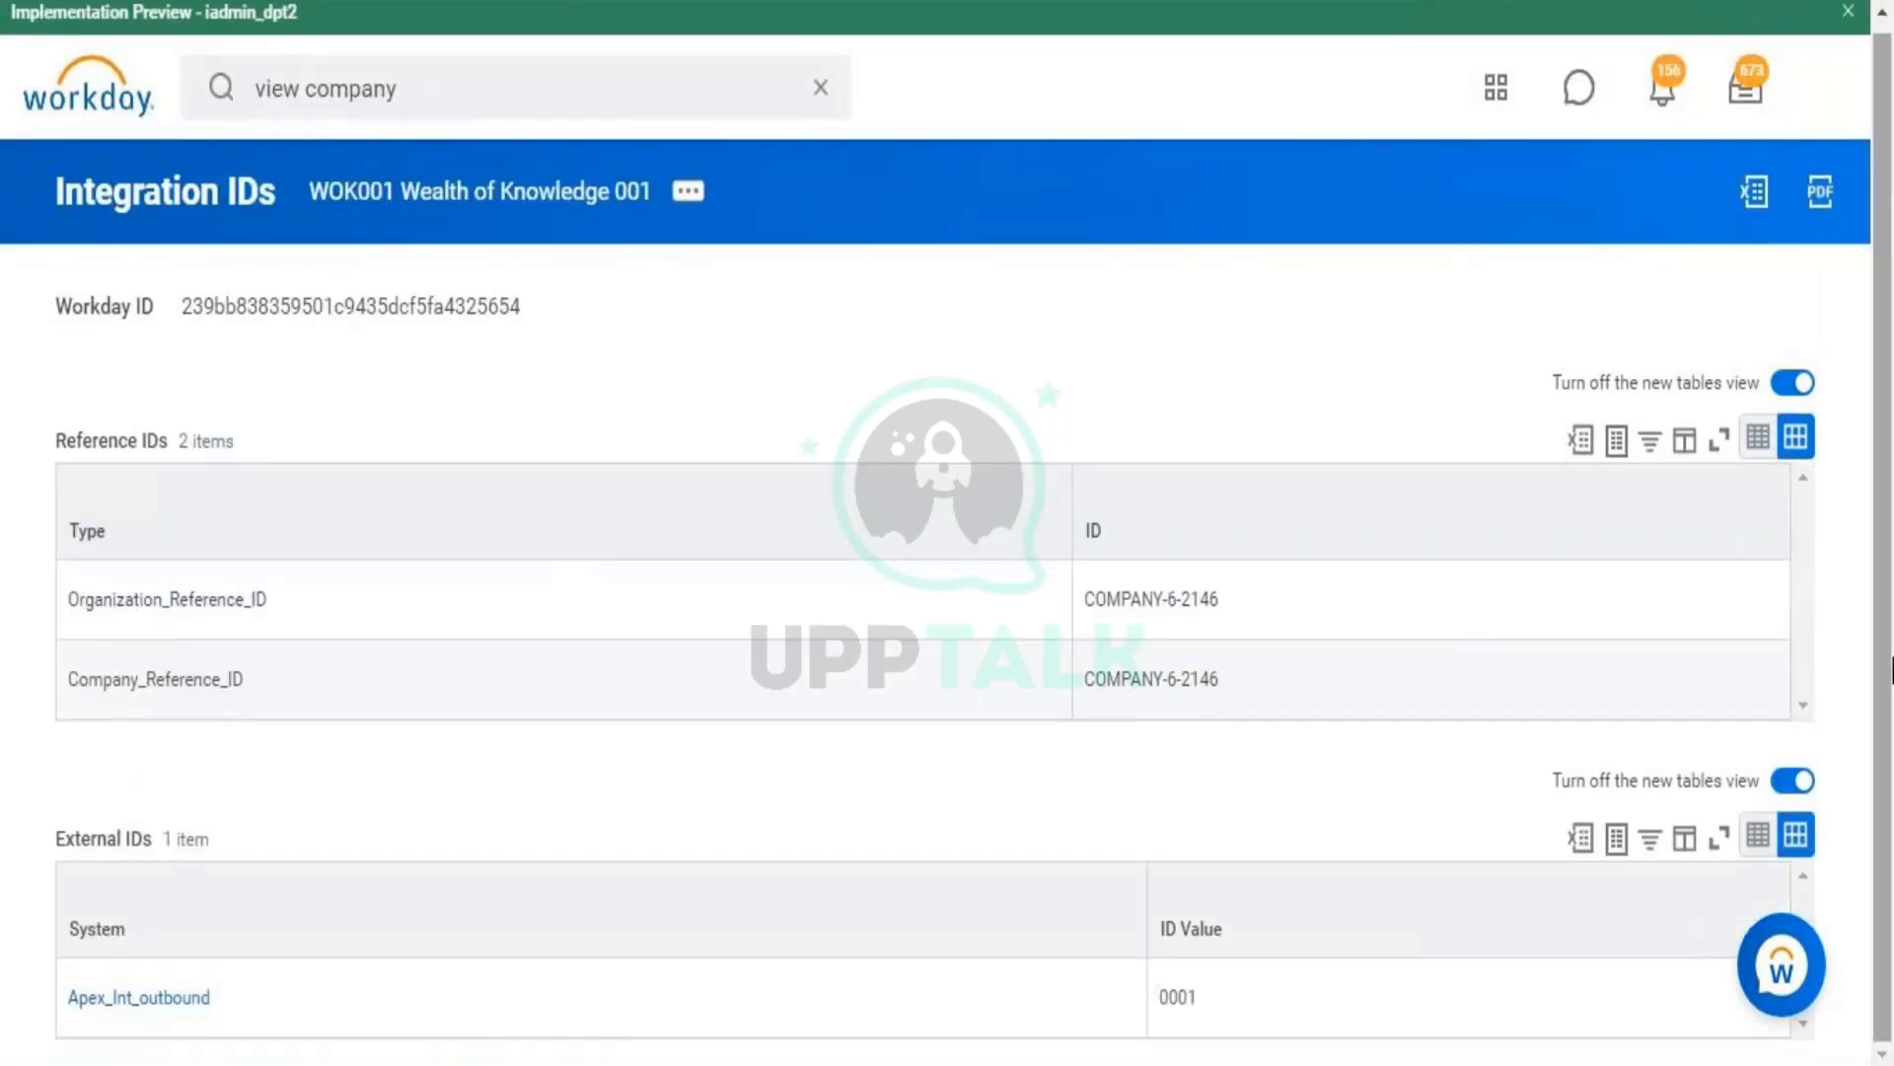
# - Go back to the WOK001 company page to view its details
pyautogui.hotkey('alt', 'Left')
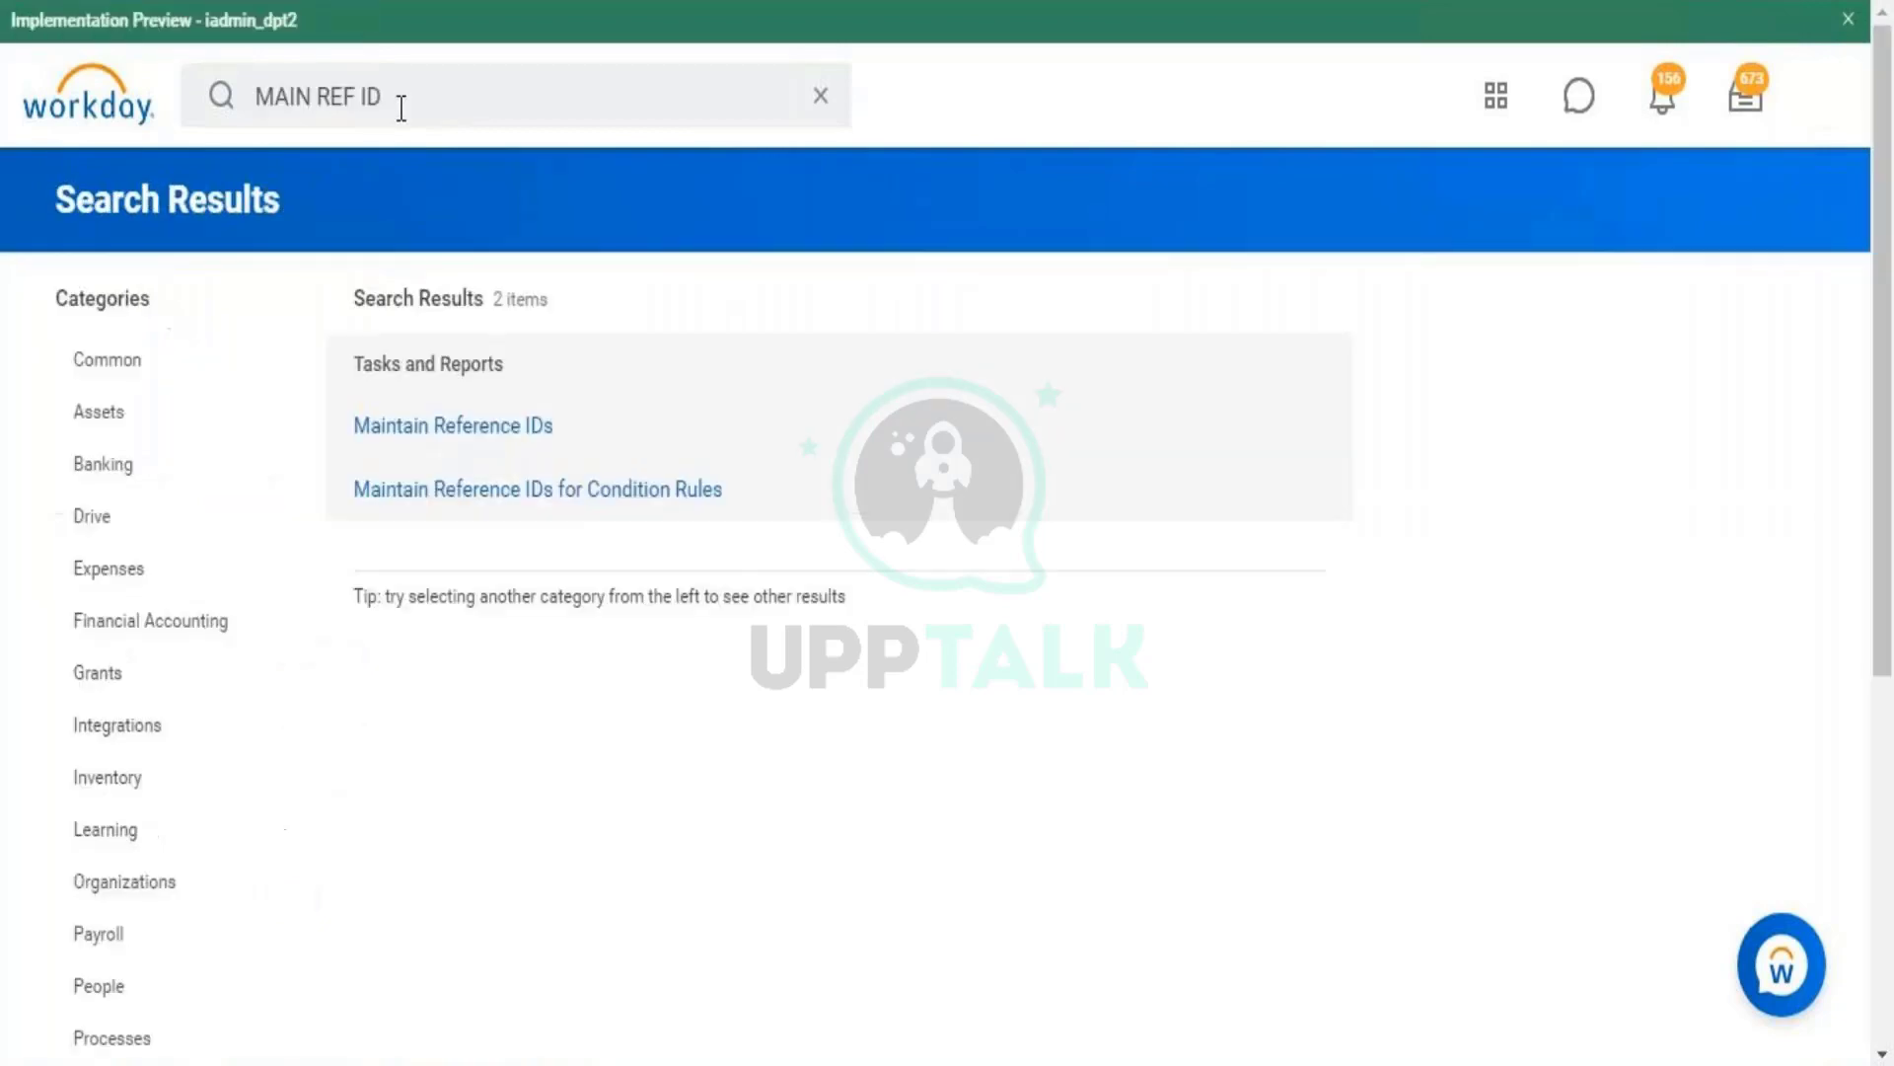
pyautogui.click(402, 106)
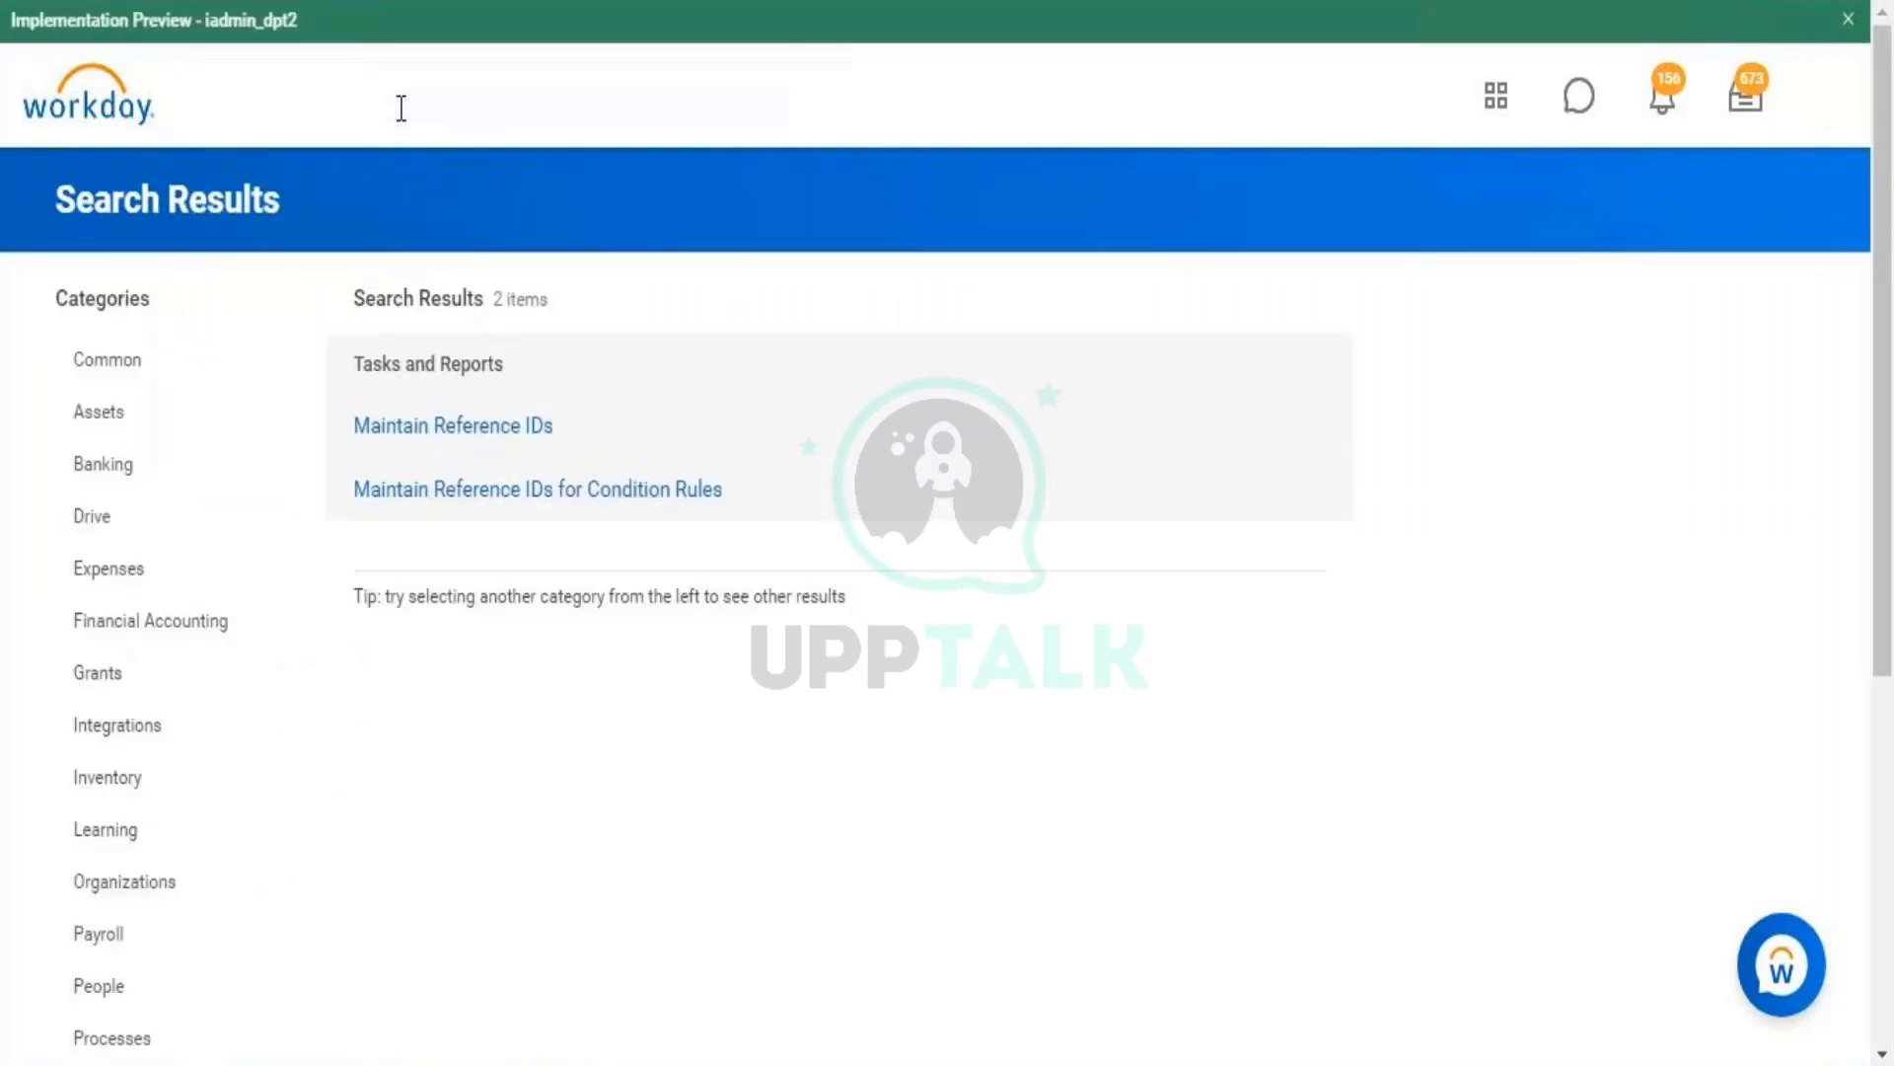
pyautogui.press('BackSpace')
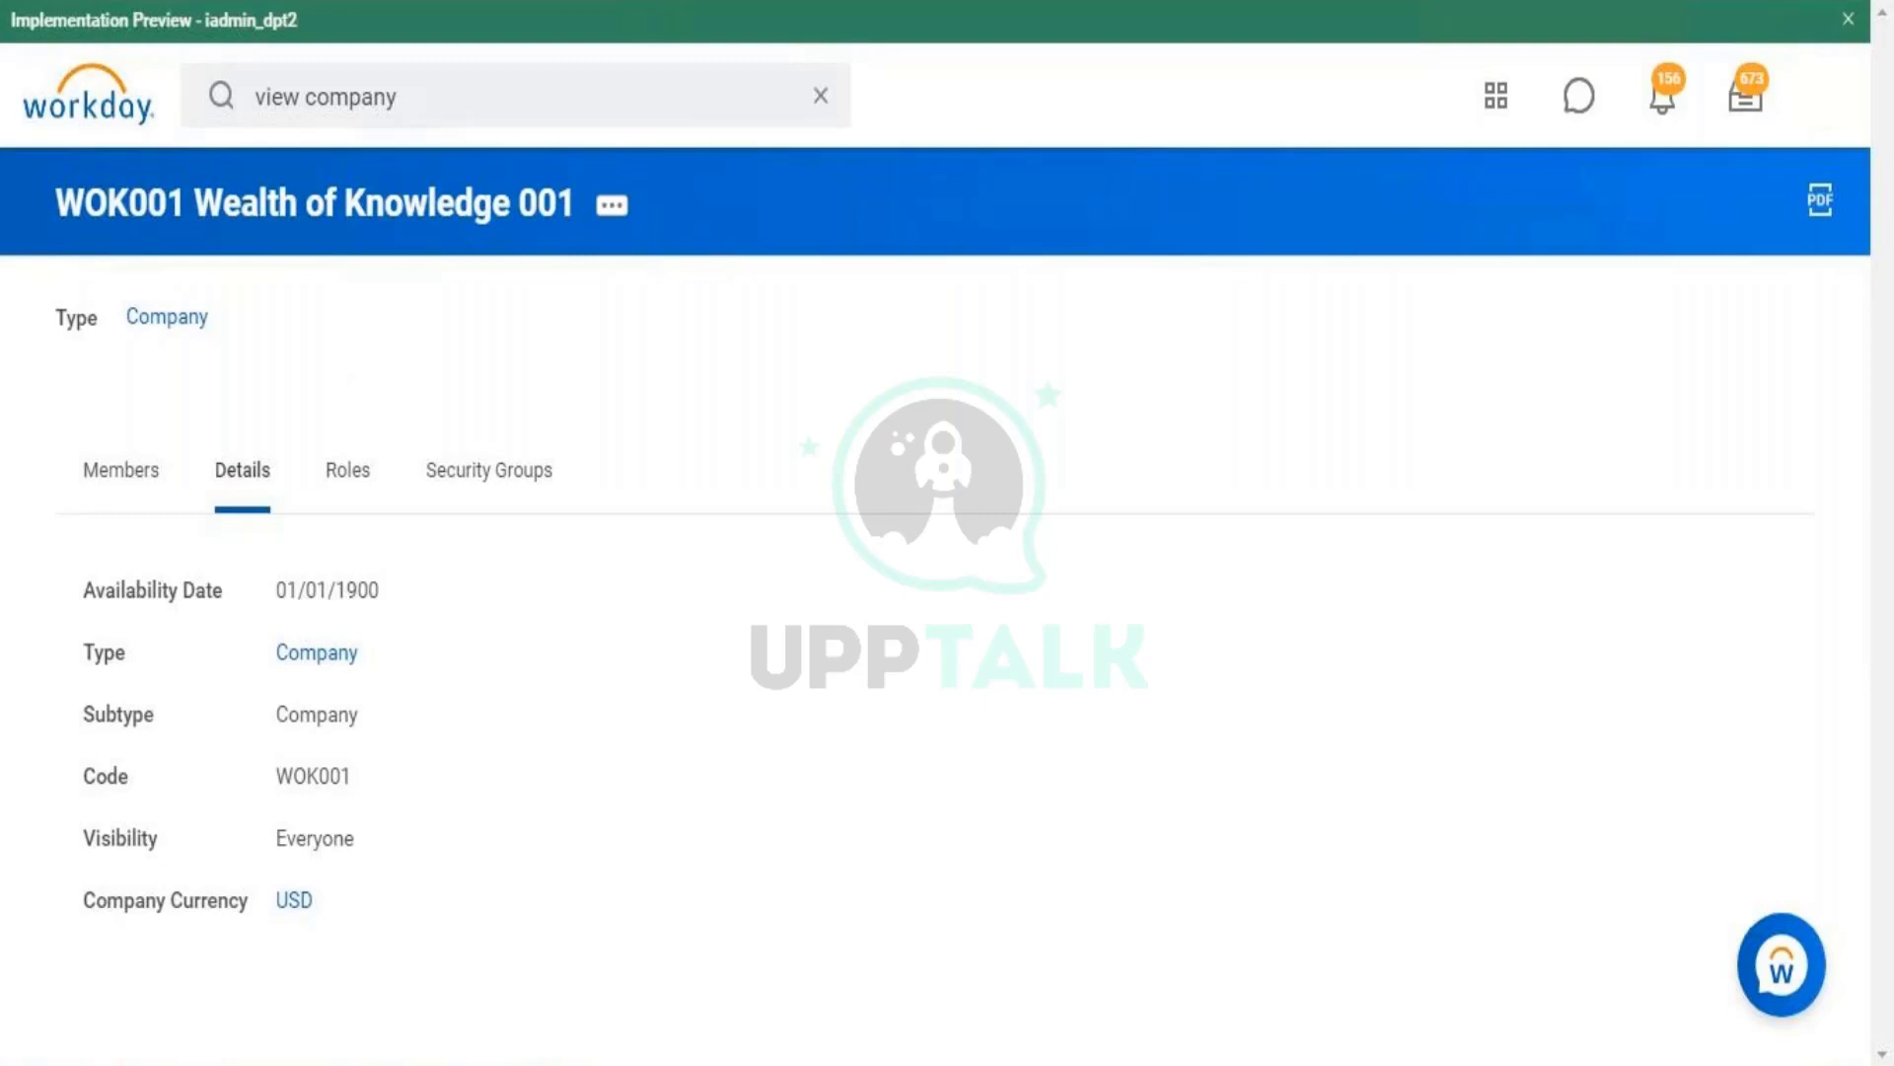
# - Switch to the other browser tab and open WOK001's related actions menu
pyautogui.click(148, 2)
pyautogui.click(326, 87)
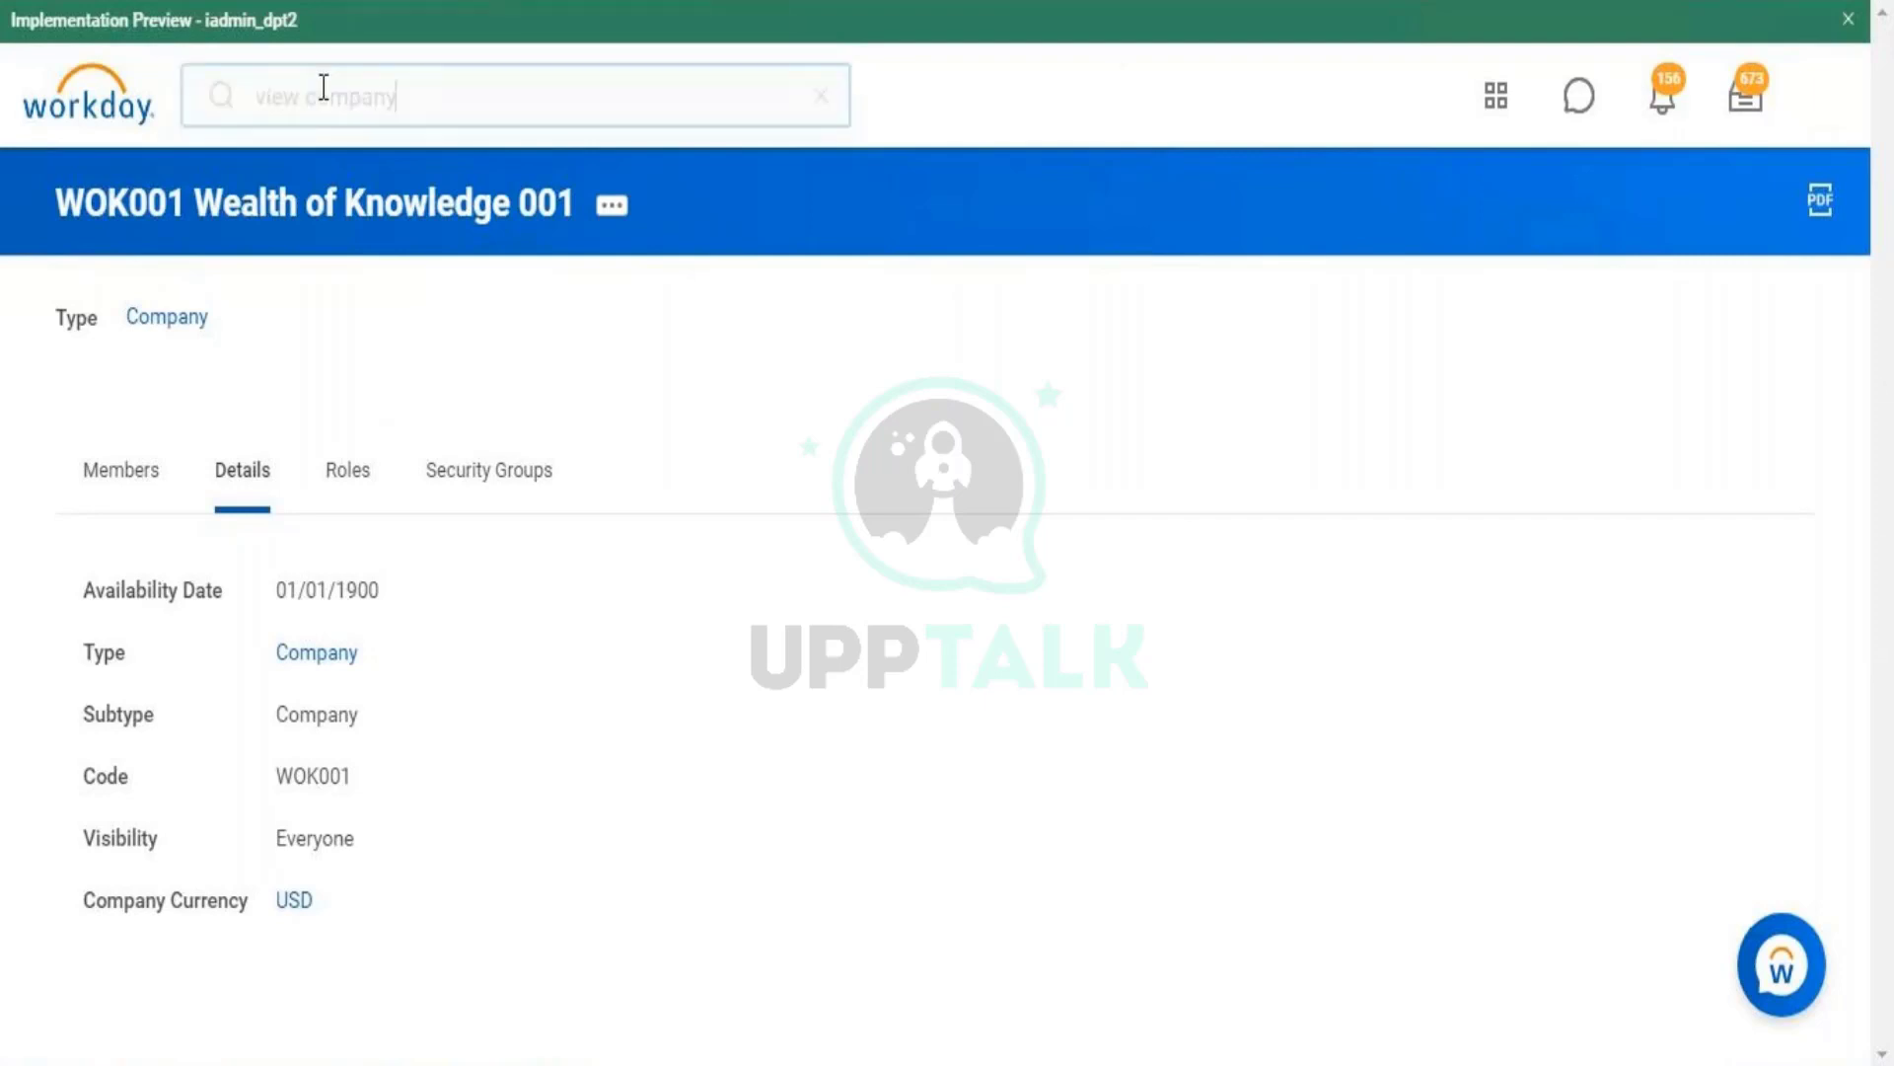
pyautogui.doubleClick(323, 87)
pyautogui.click(620, 209)
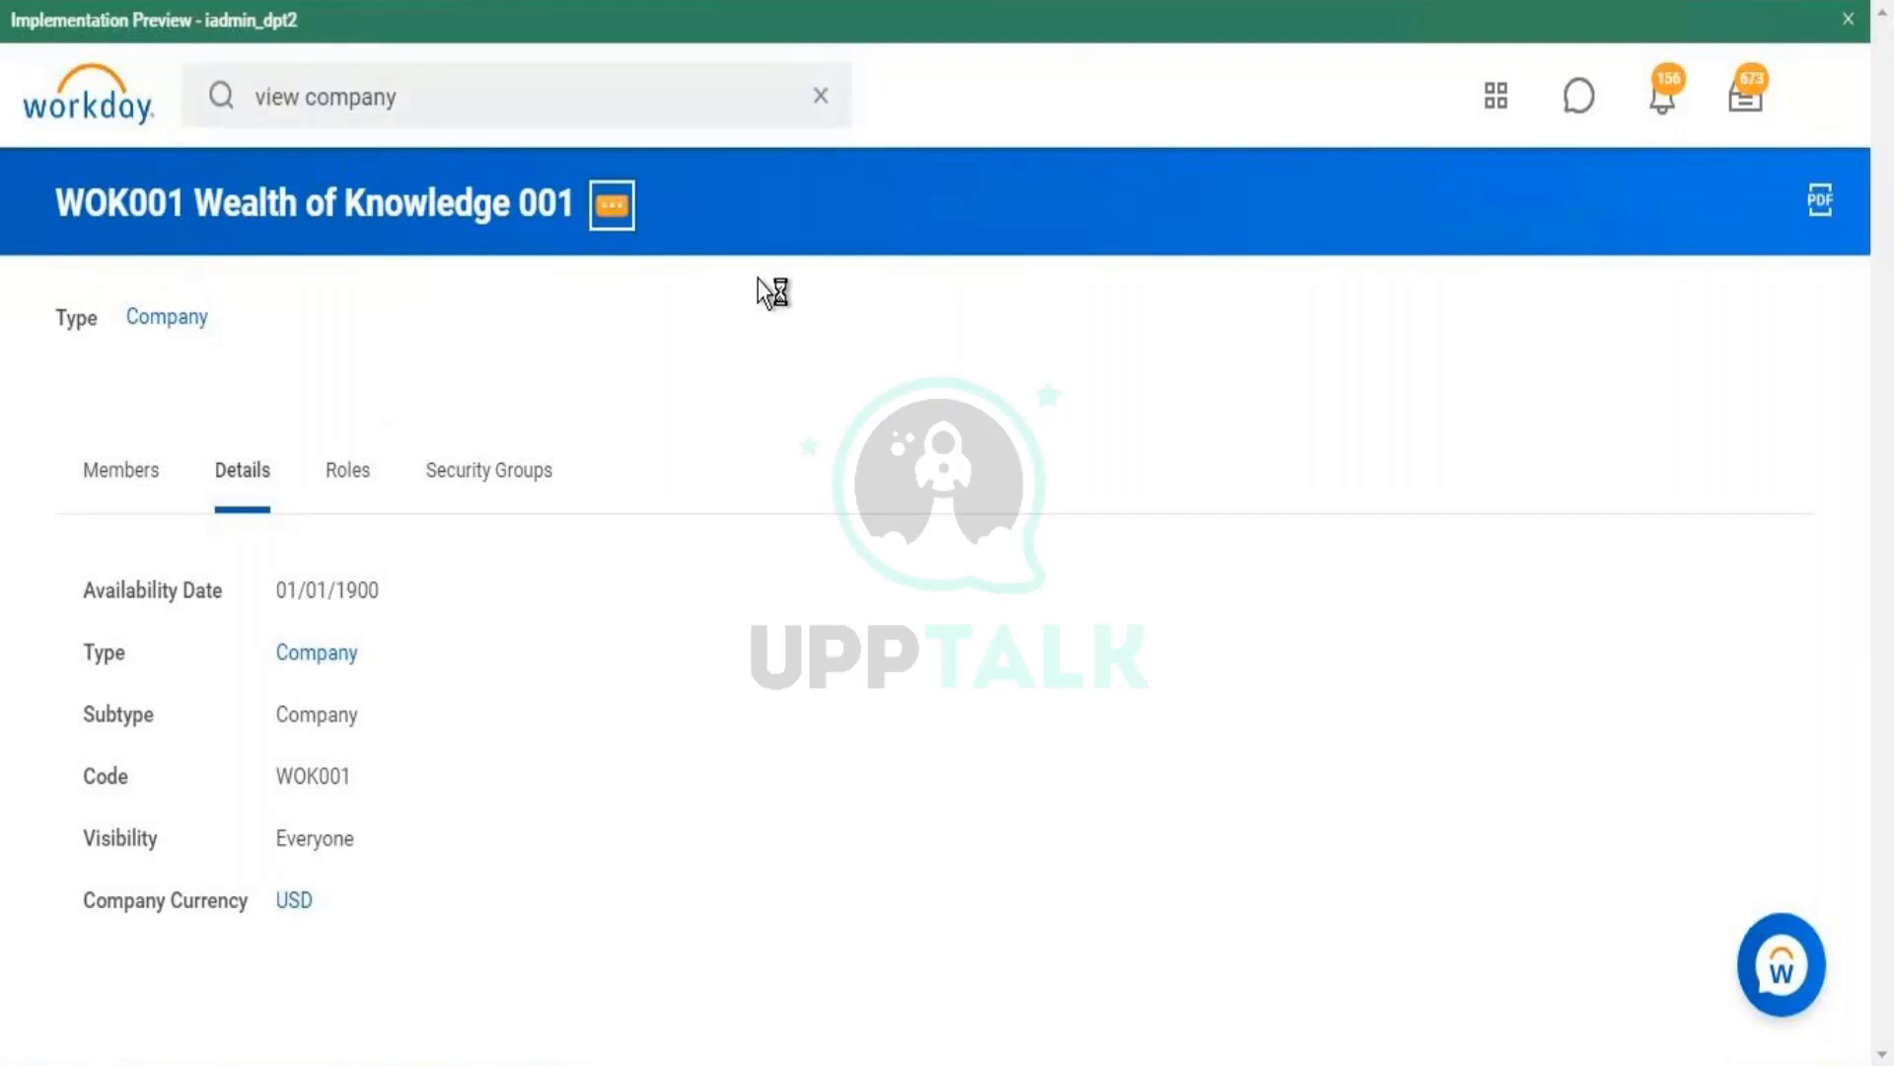